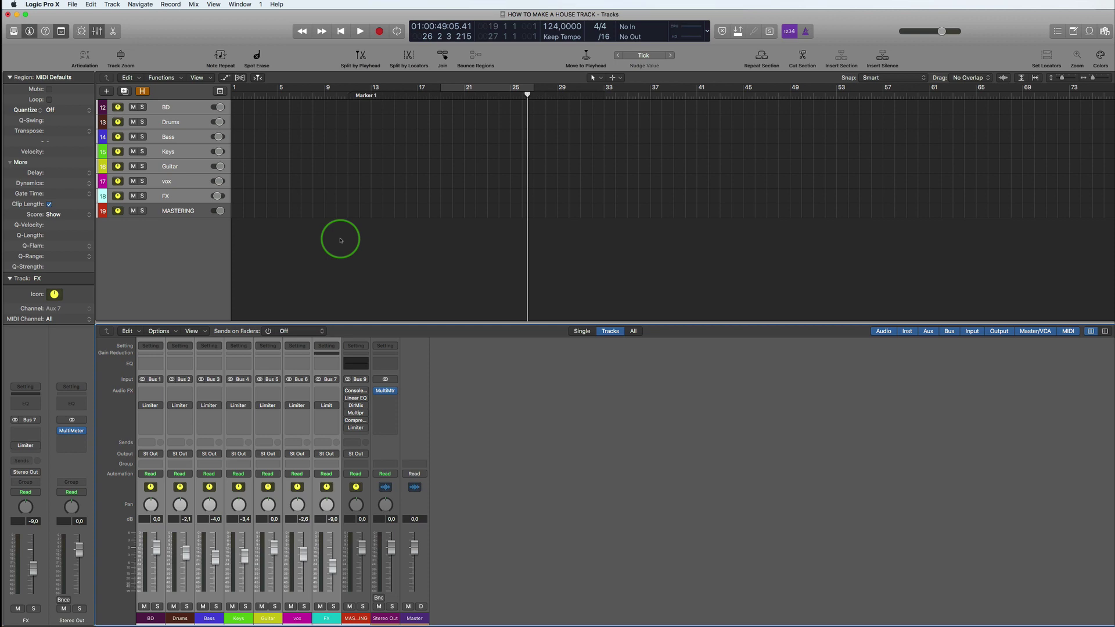
# Step: Switch to Finder, open the GDS_Tech_Tribal_4_125_Grooves folder and expand its C folder with all subfolders
pyautogui.press('super+Tab')
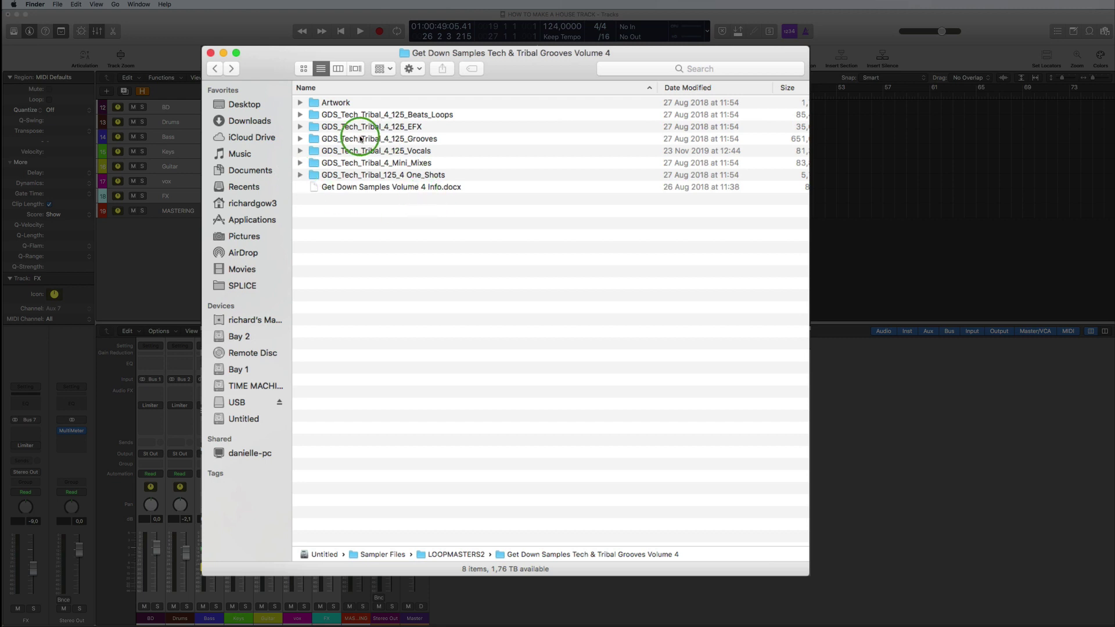
pyautogui.doubleClick(309, 139)
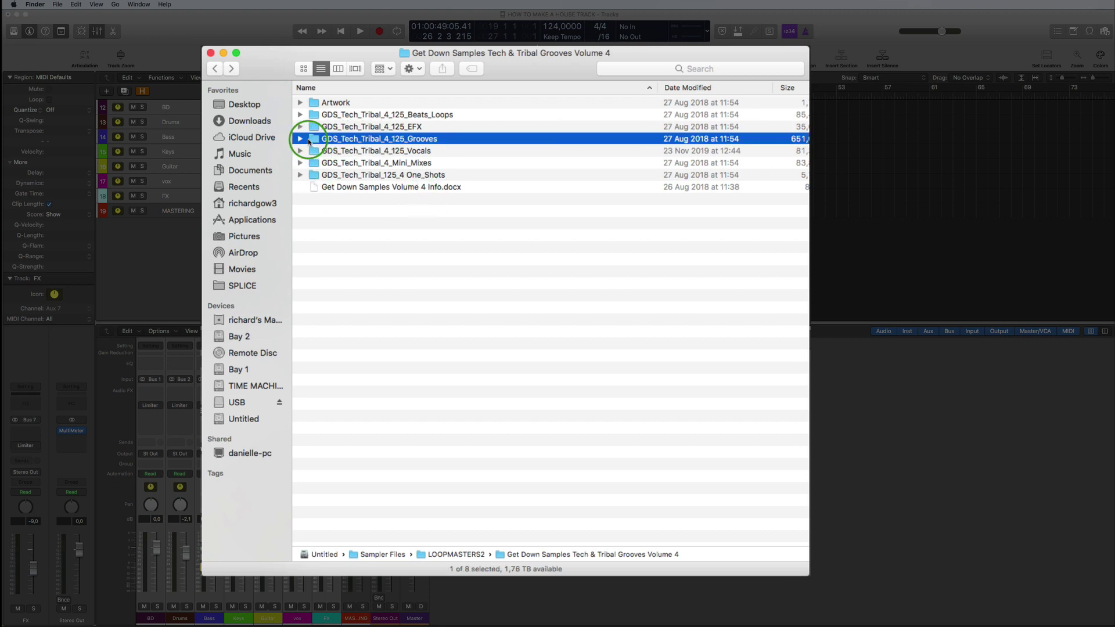
pyautogui.keyDown('alt'); pyautogui.click(300, 103); pyautogui.keyUp('alt')
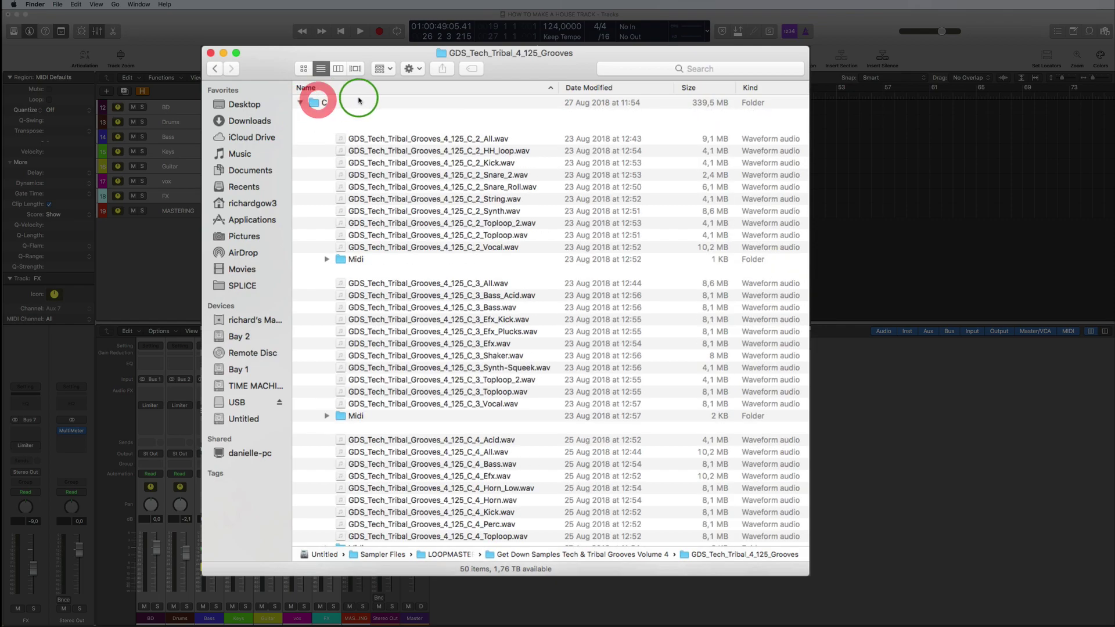
# Step: Play a Quick Look preview of GDS_Tech_Tribal_Grooves_4_125_C_1_All.wav and place the preview window beside the file list
pyautogui.click(410, 127)
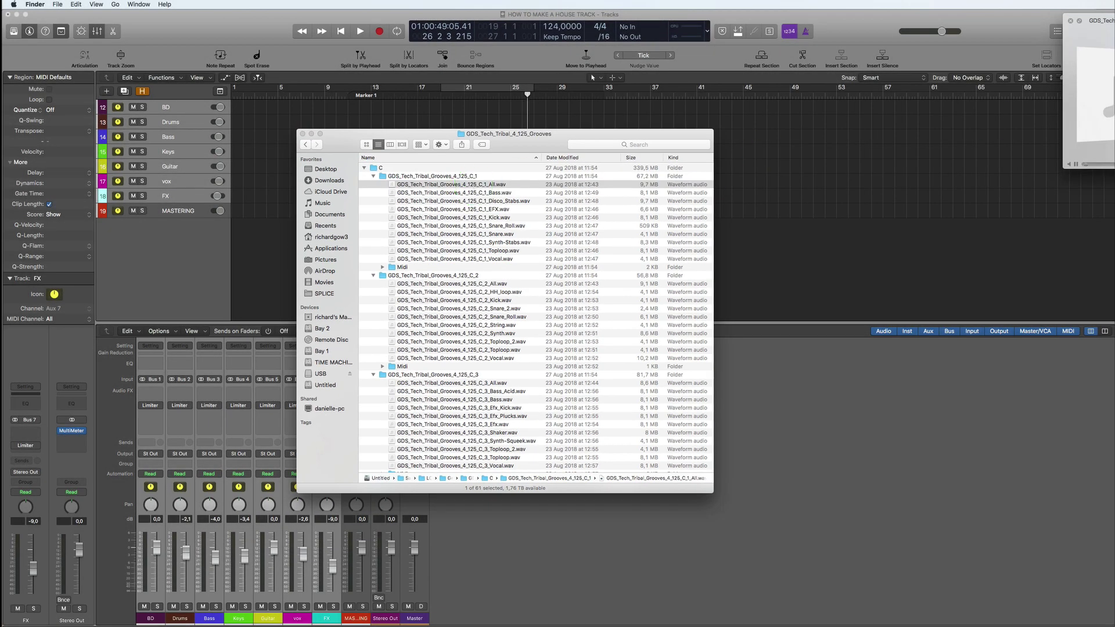
pyautogui.press('space')
pyautogui.click(838, 107)
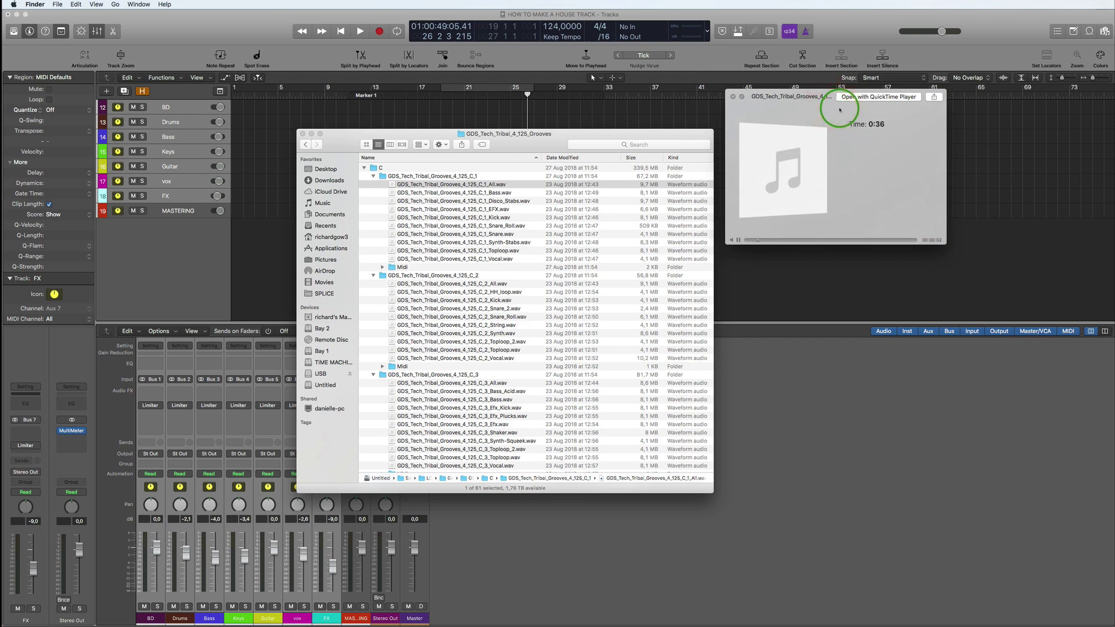
# Step: Audition the full mixes GDS_Tech_Tribal_Grooves_4_125_C_2_All.wav and GDS_Tech_Tribal_Grooves_4_125_C_3_All.wav in the preview
pyautogui.click(475, 283)
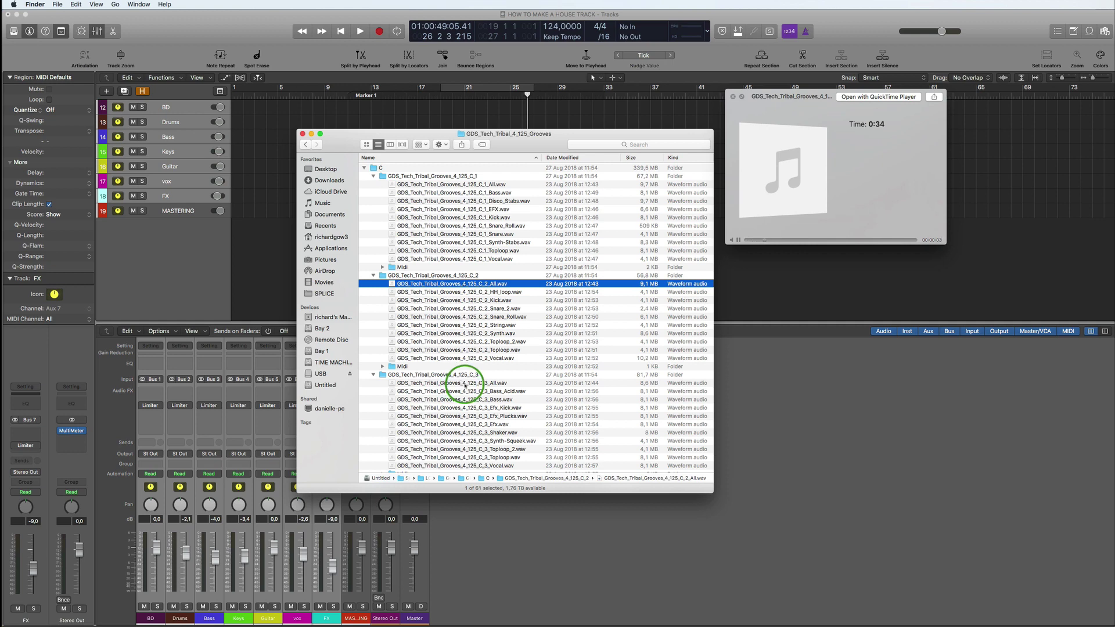
pyautogui.click(465, 383)
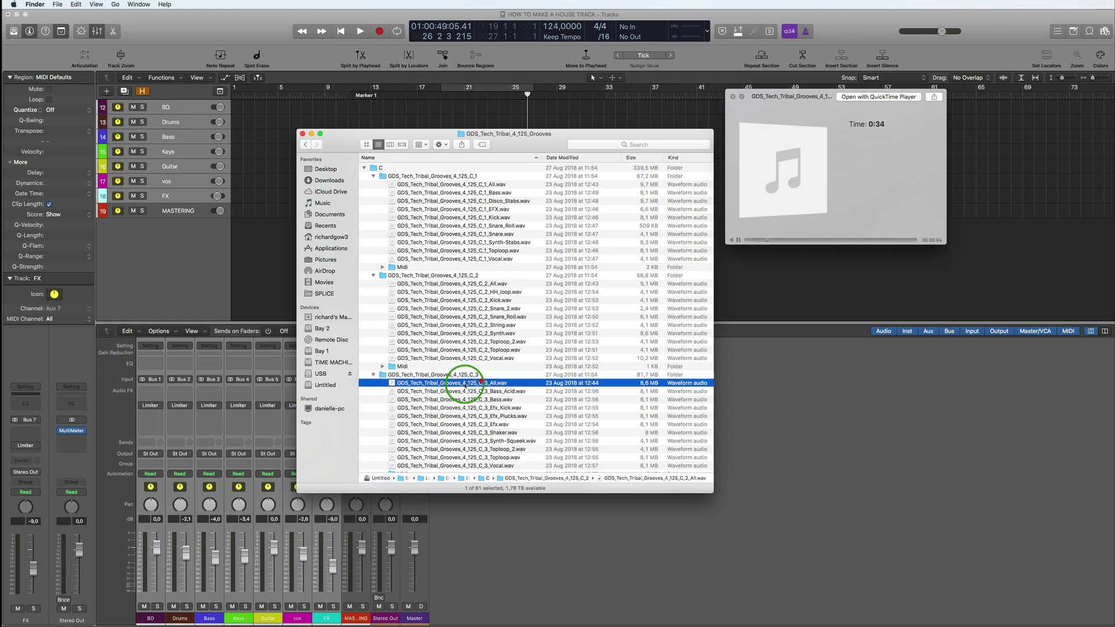
pyautogui.click(739, 240)
pyautogui.click(473, 385)
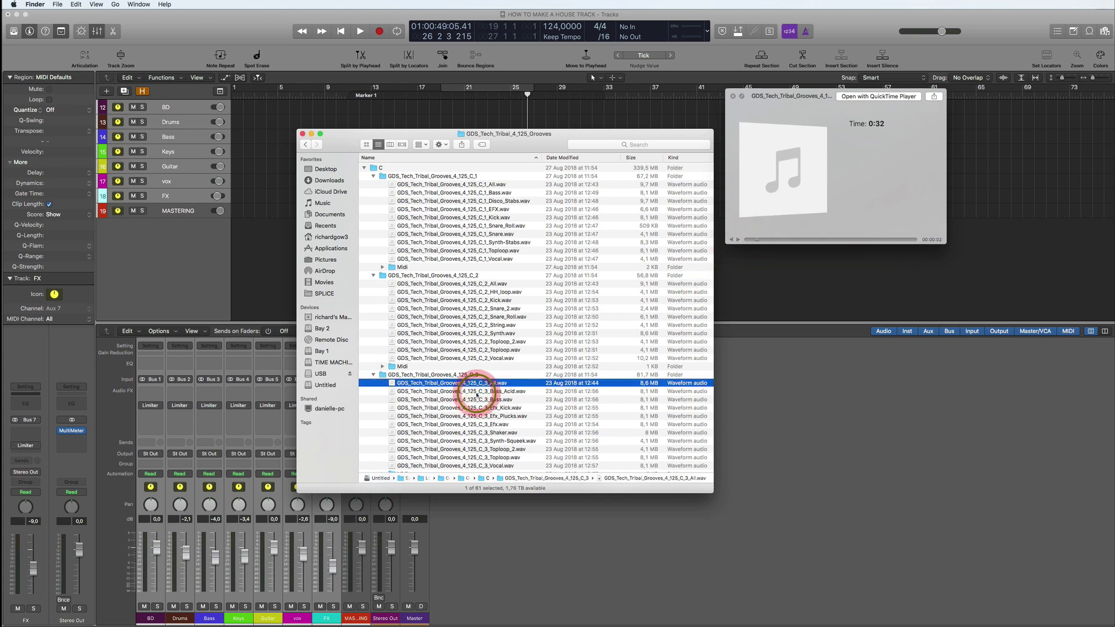
pyautogui.click(475, 392)
pyautogui.click(474, 384)
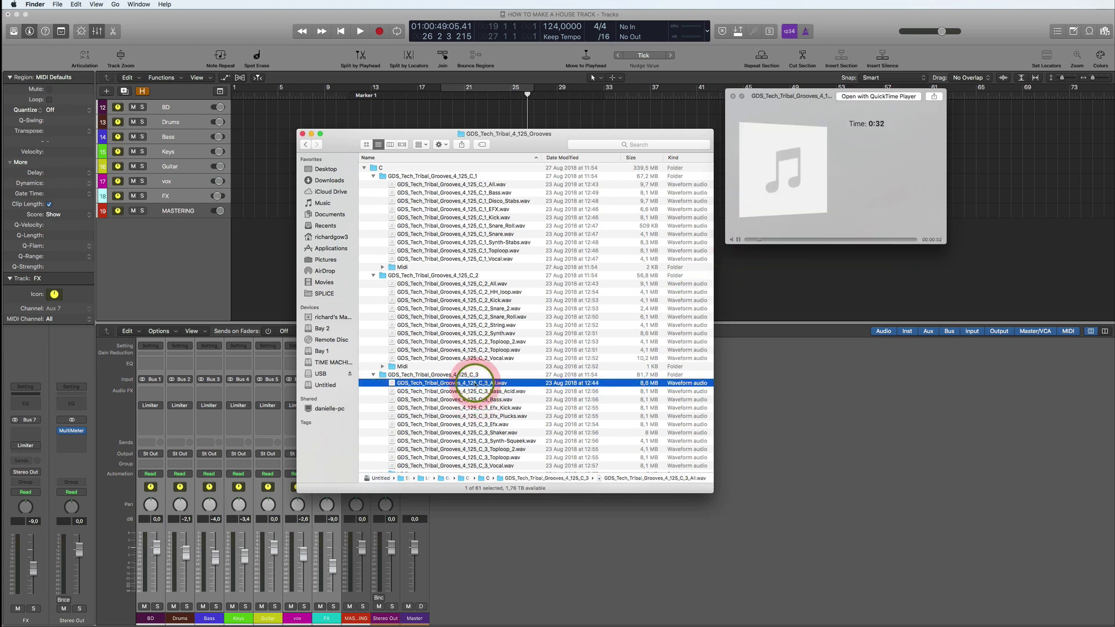
# Step: Audition GDS_Tech_Tribal_Grooves_4_125_C_4_Acid.wav and GDS_Tech_Tribal_Grooves_4_125_C_4_All.wav in the preview
pyautogui.scroll(-5, 475, 384)
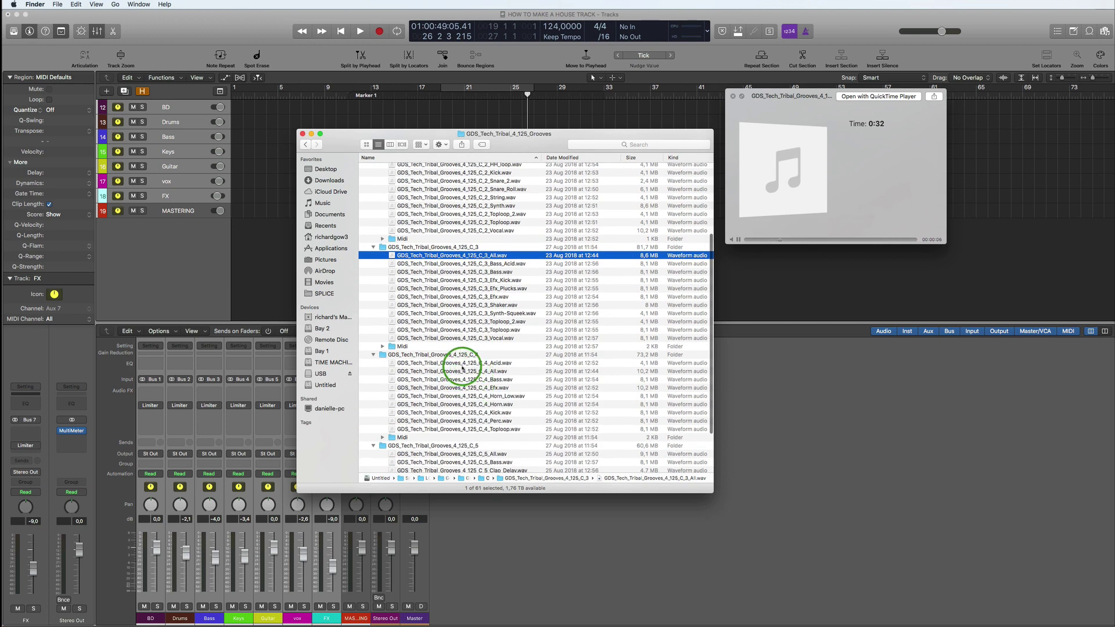
pyautogui.click(463, 363)
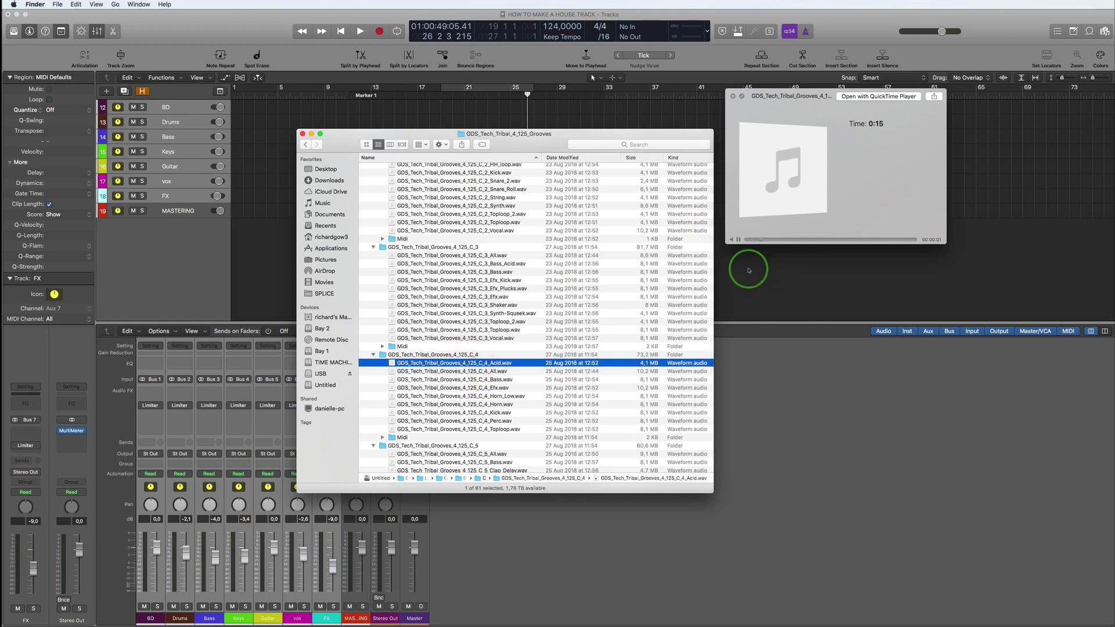
pyautogui.click(504, 372)
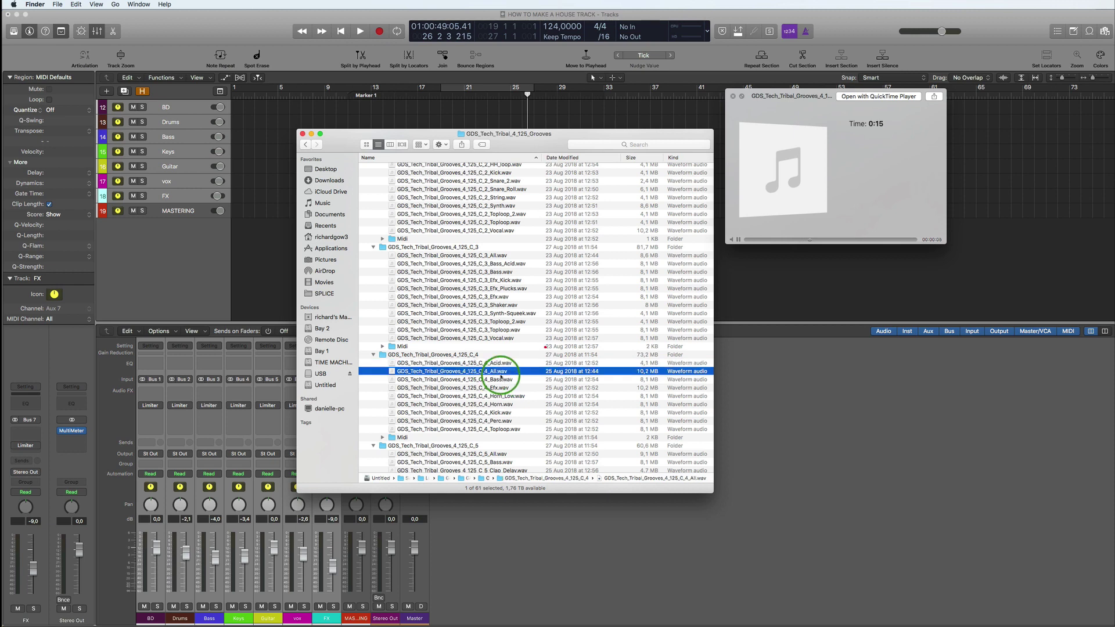
pyautogui.click(738, 240)
# Step: Listen to GDS_Tech_Tribal_Grooves_4_125_C_1_All.wav again, and pause its preview
pyautogui.scroll(5, 399, 343)
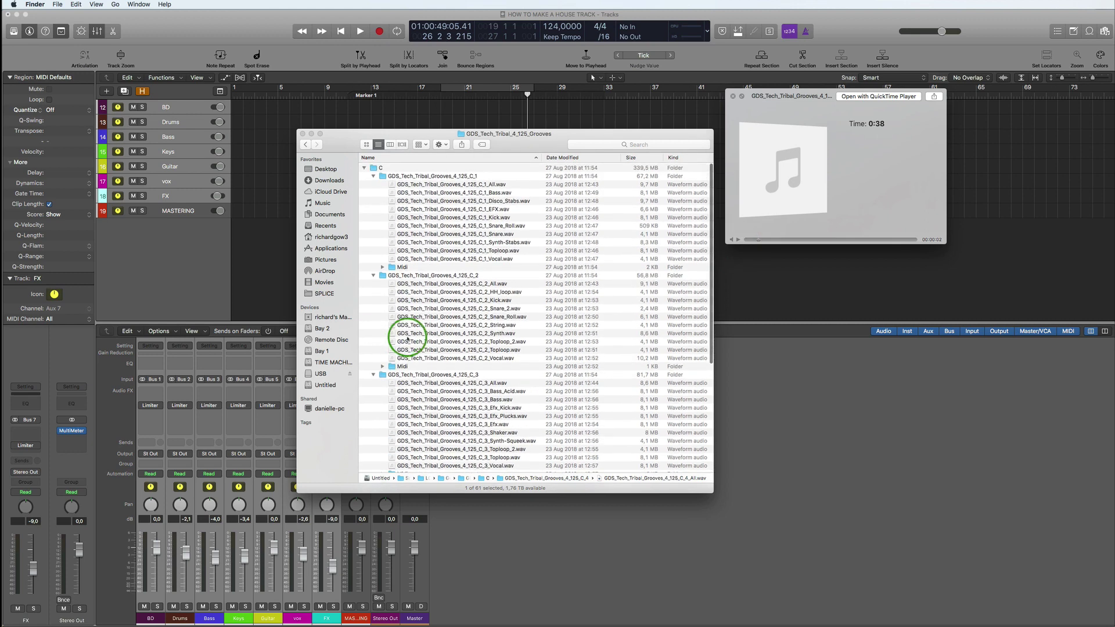
pyautogui.click(469, 183)
pyautogui.click(475, 185)
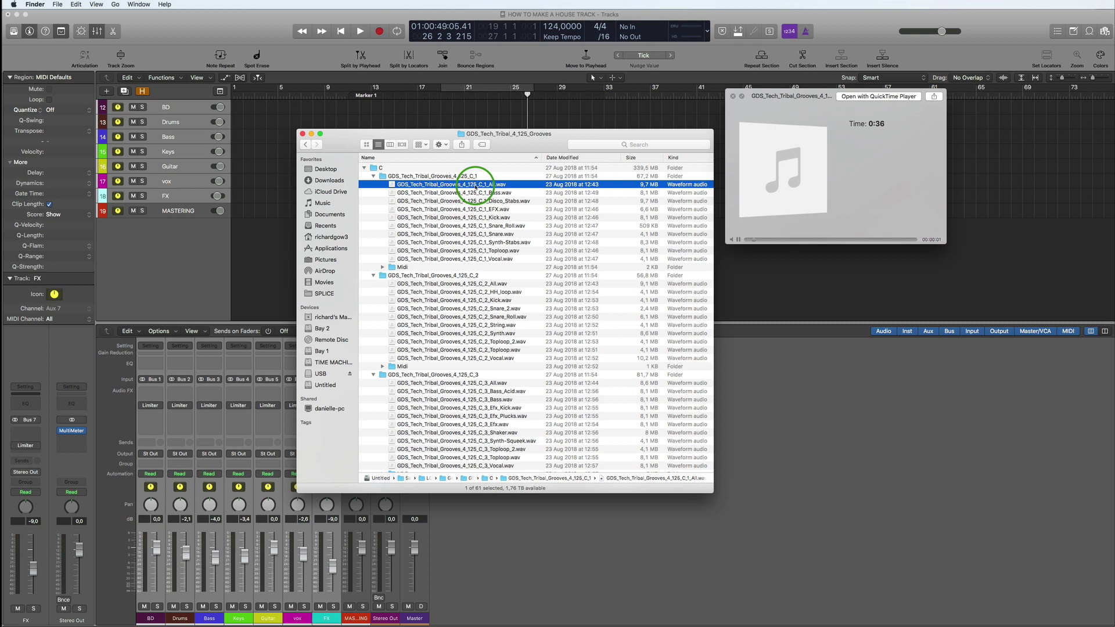
pyautogui.click(736, 239)
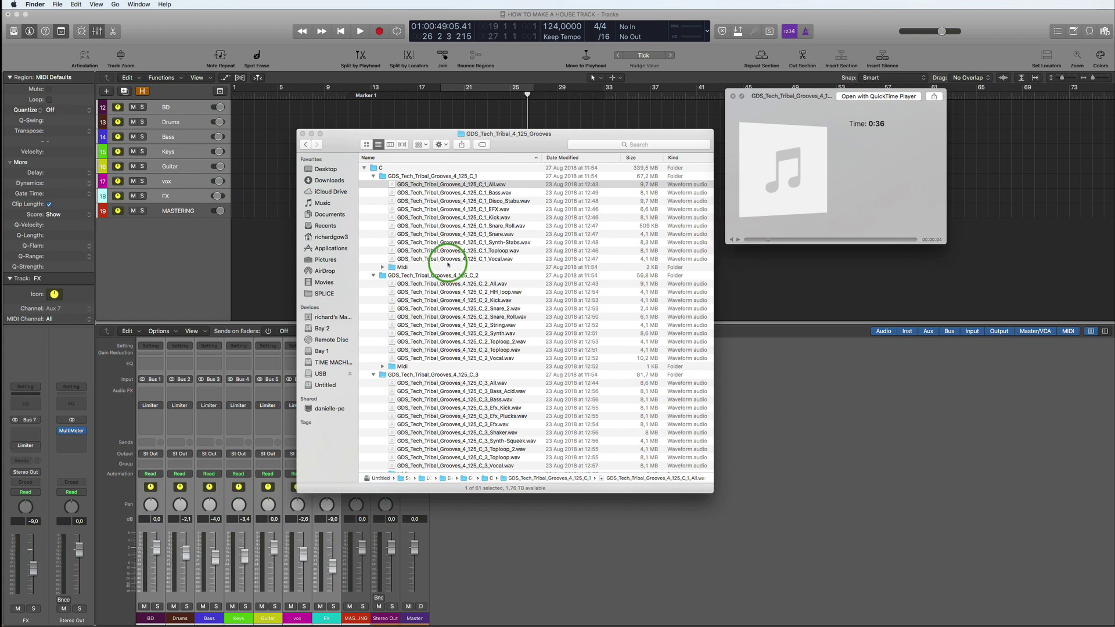
# Step: Select all the individual C_1 stem files from C_1_Bass.wav through C_1_Vocal.wav, leaving out C_1_All.wav
pyautogui.click(439, 184)
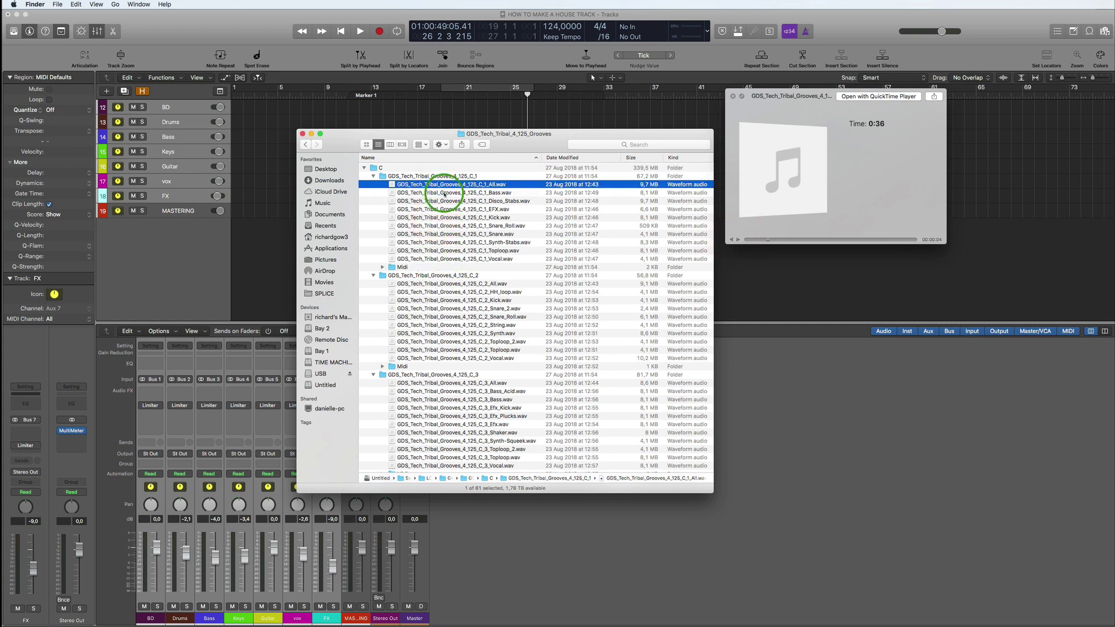
pyautogui.click(444, 193)
pyautogui.keyDown('shift'); pyautogui.click(451, 260); pyautogui.keyUp('shift')
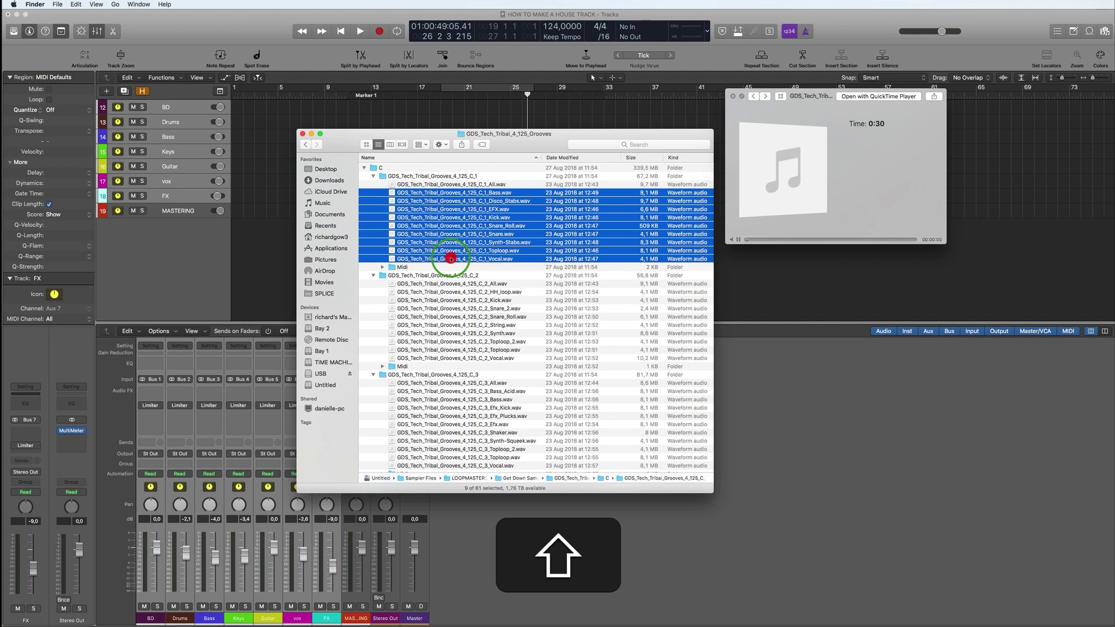
# Step: In Logic Pro X, set the project tempo to 125 and choose Snap Regions to Absolute Value
pyautogui.moveTo(558, 29); pyautogui.dragTo(558, 27)
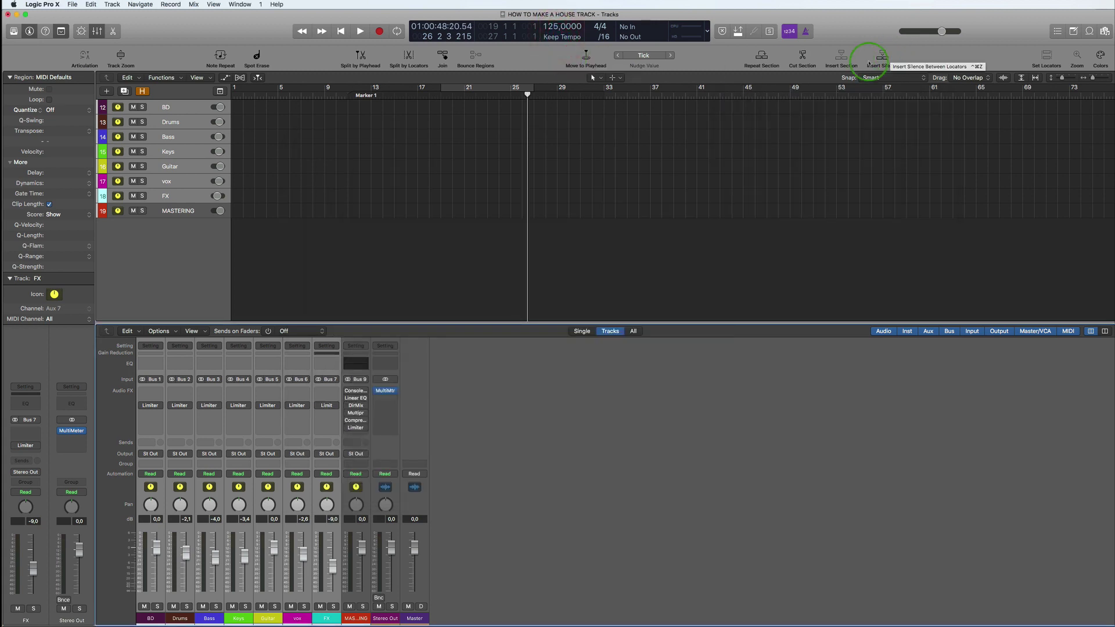
pyautogui.click(923, 81)
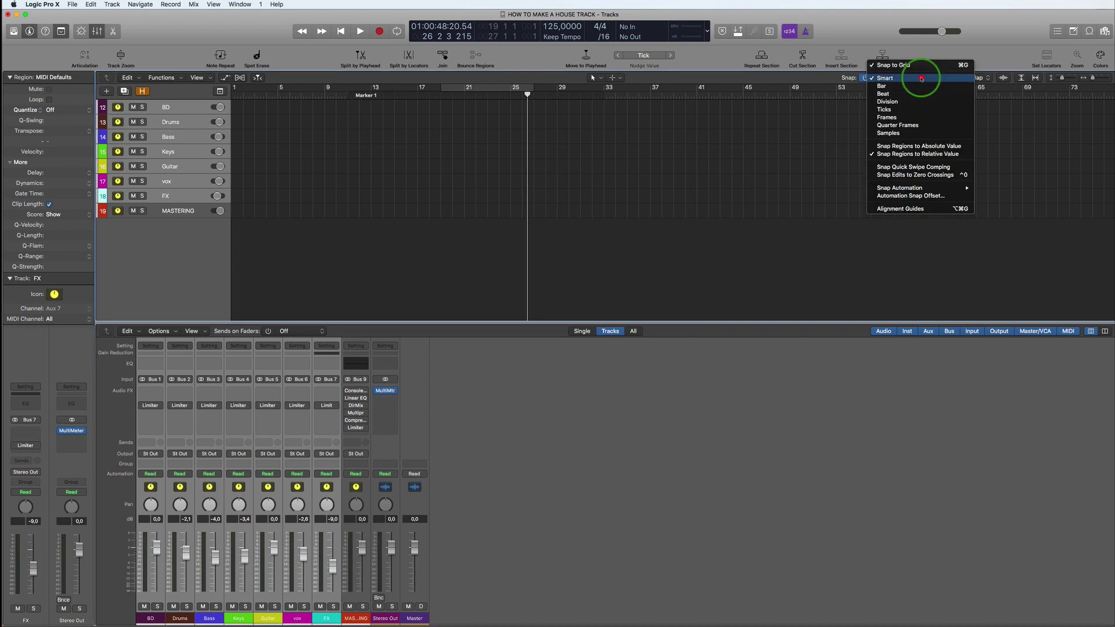
pyautogui.click(916, 147)
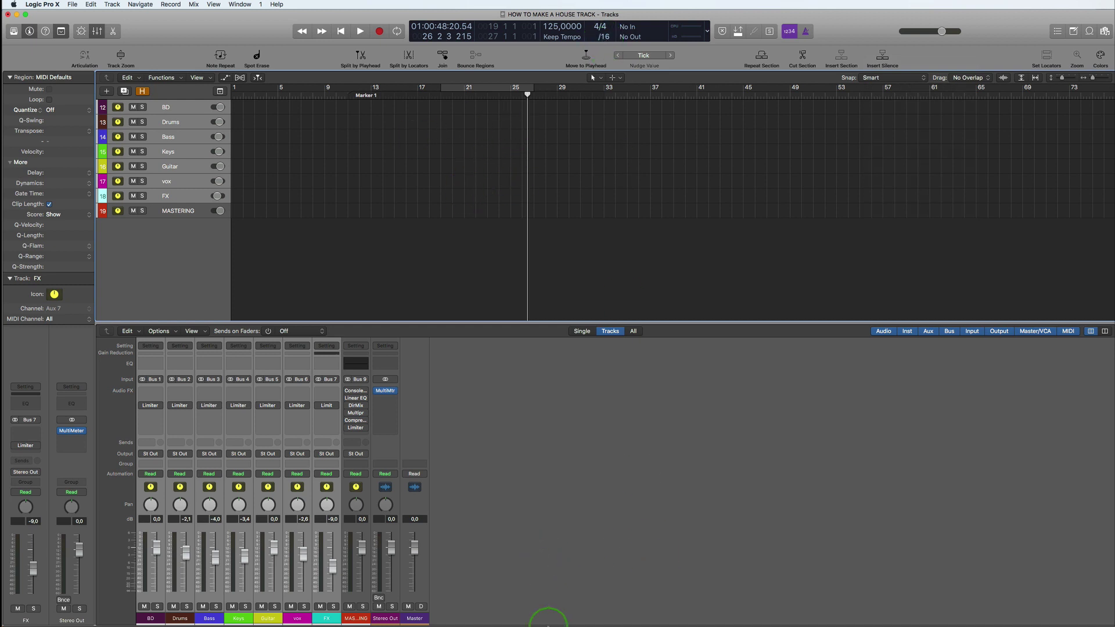
# Step: Bring the selected C_1 stems from Finder into the empty area below the MASTERING track at bar 5, creating new tracks
pyautogui.click(548, 620)
pyautogui.moveTo(720, 184); pyautogui.dragTo(278, 248)
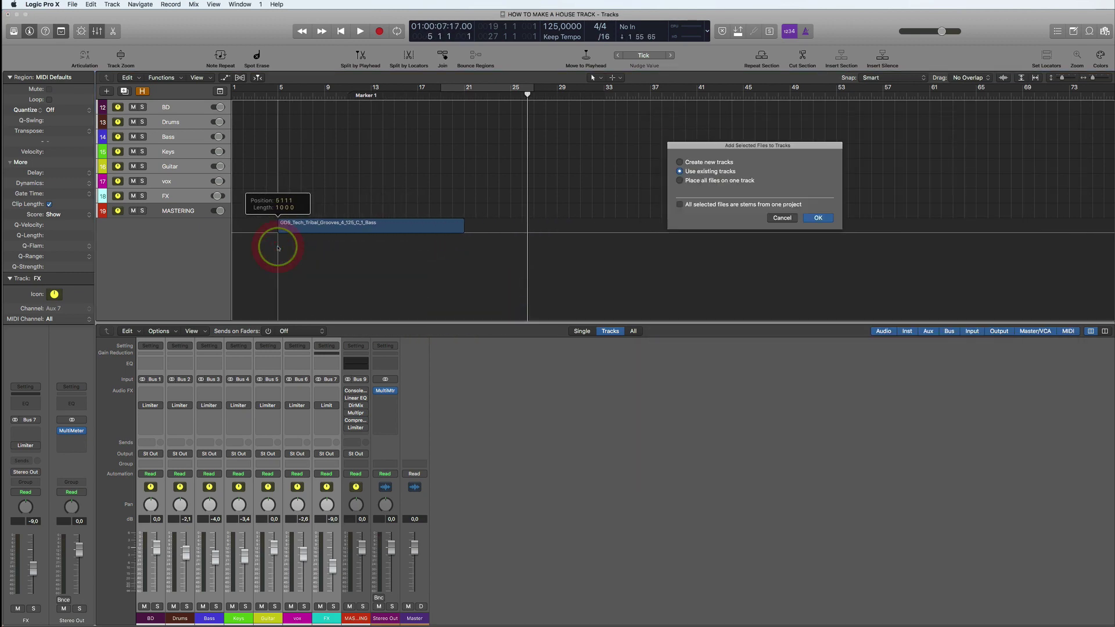
pyautogui.click(681, 162)
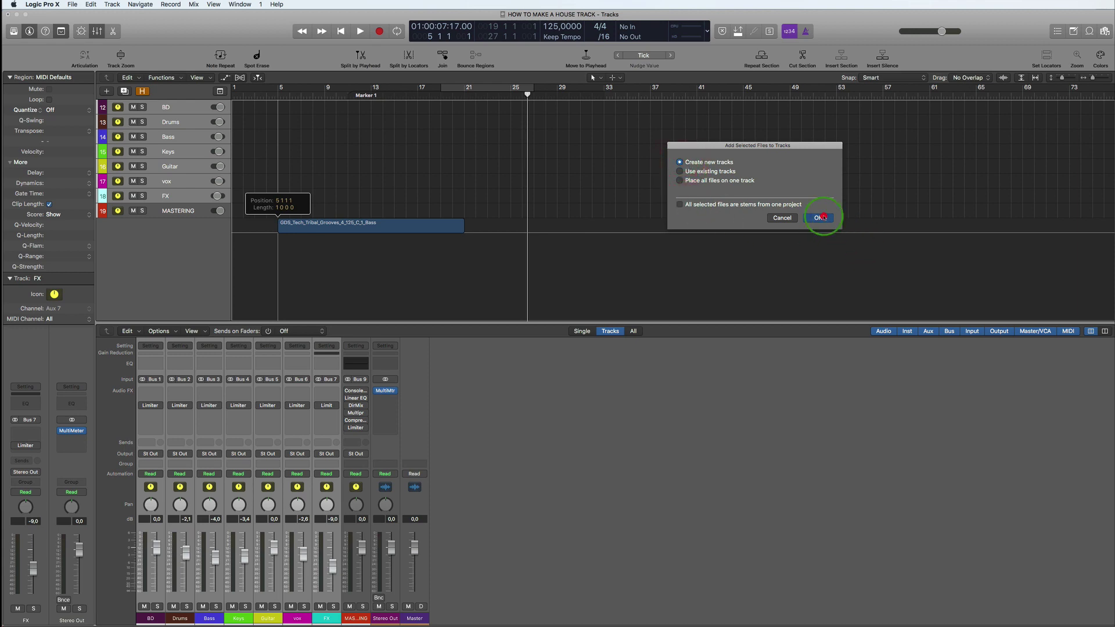
pyautogui.click(818, 218)
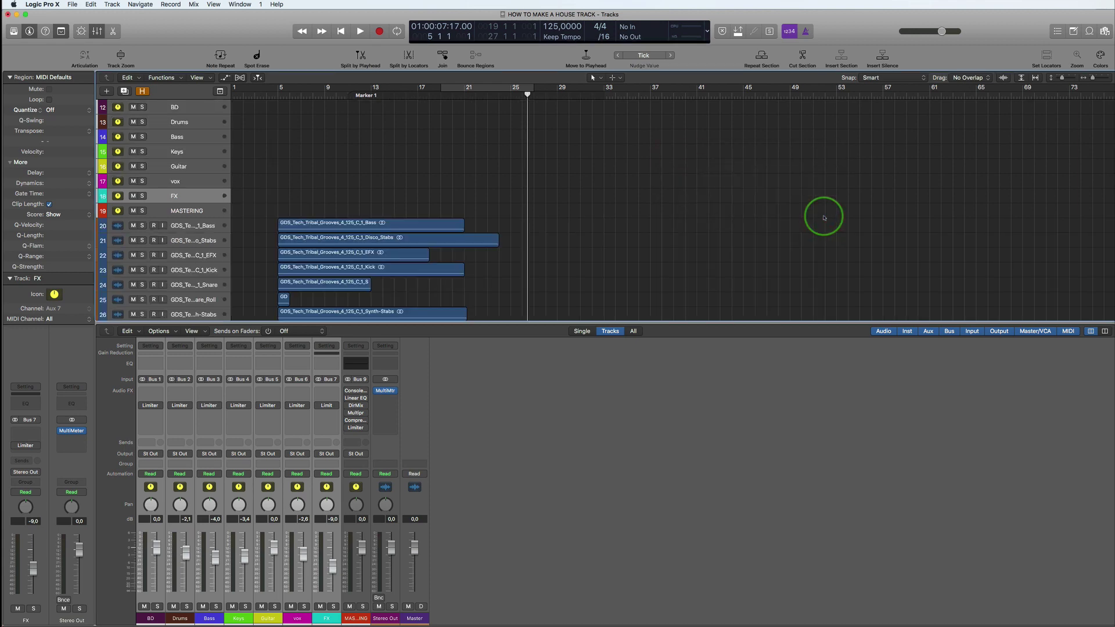
# Step: Set a cycle range from bar 5 to bar 24 over the imported stems, and play it briefly to check levels
pyautogui.scroll(-3, 587, 198)
pyautogui.scroll(-2, 587, 199)
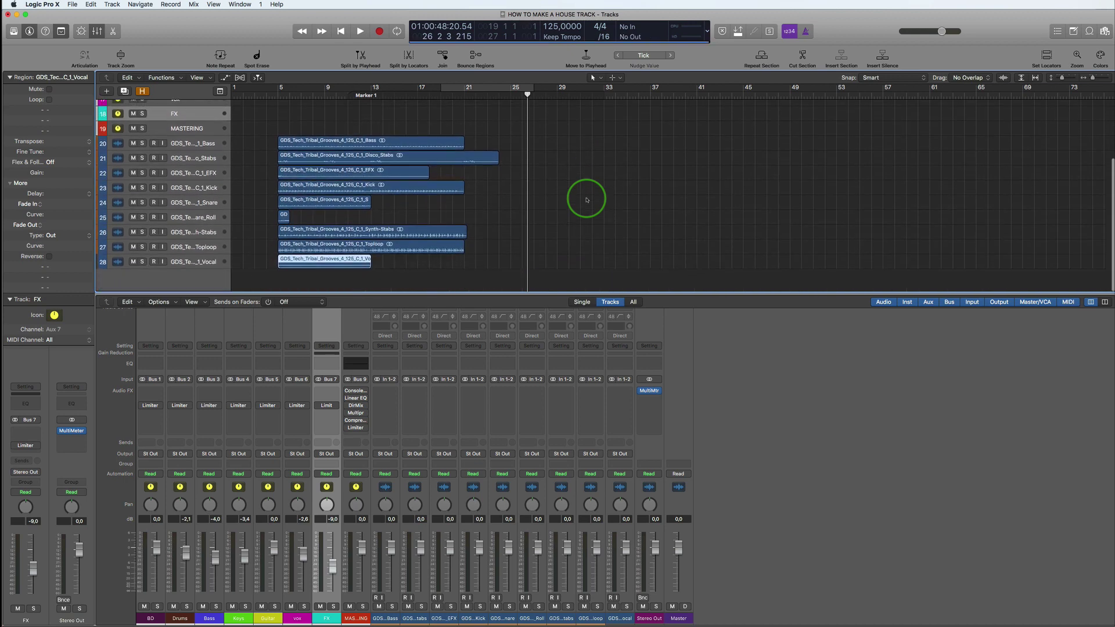
pyautogui.moveTo(302, 87); pyautogui.dragTo(497, 93)
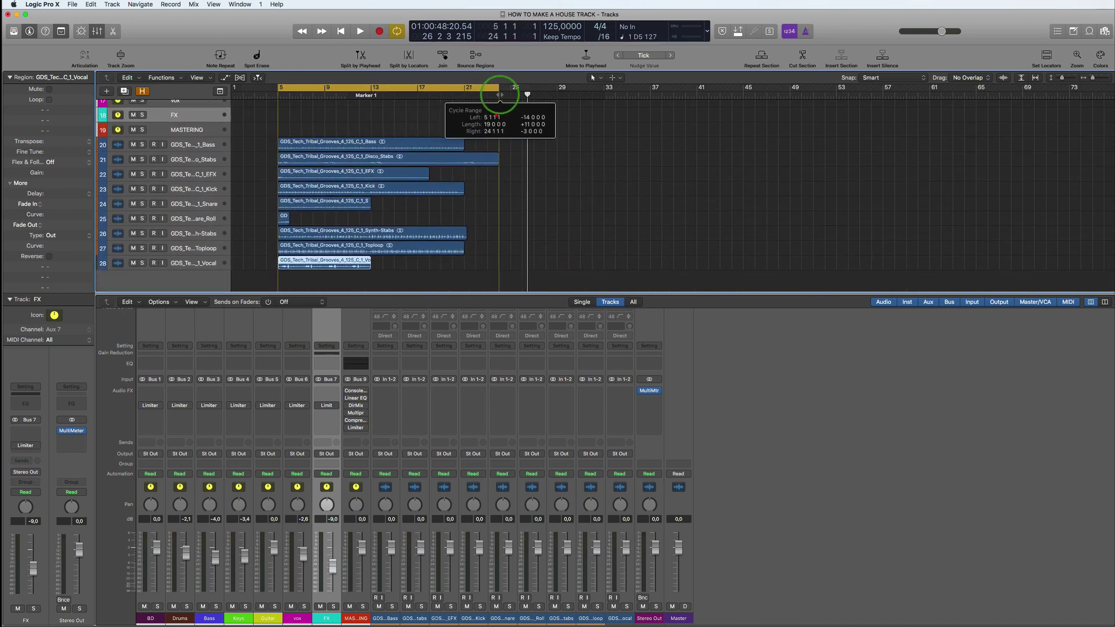
pyautogui.press('space')
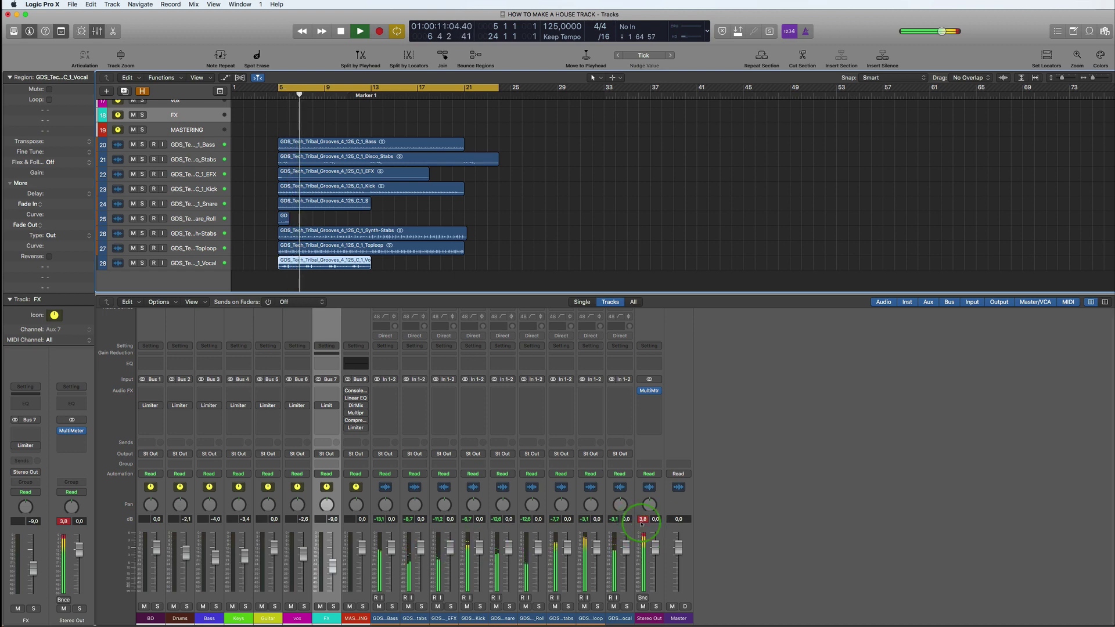
pyautogui.press('space')
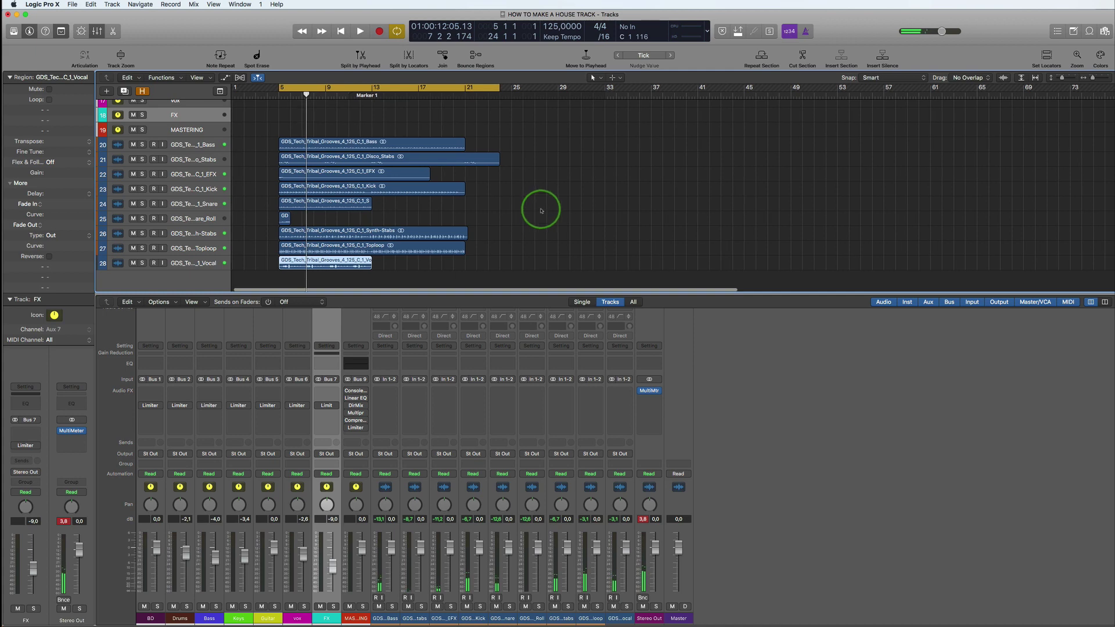
# Step: Select the imported C_1 Bass track and look over the stem tracks alongside the group tracks above them
pyautogui.click(234, 168)
pyautogui.click(176, 145)
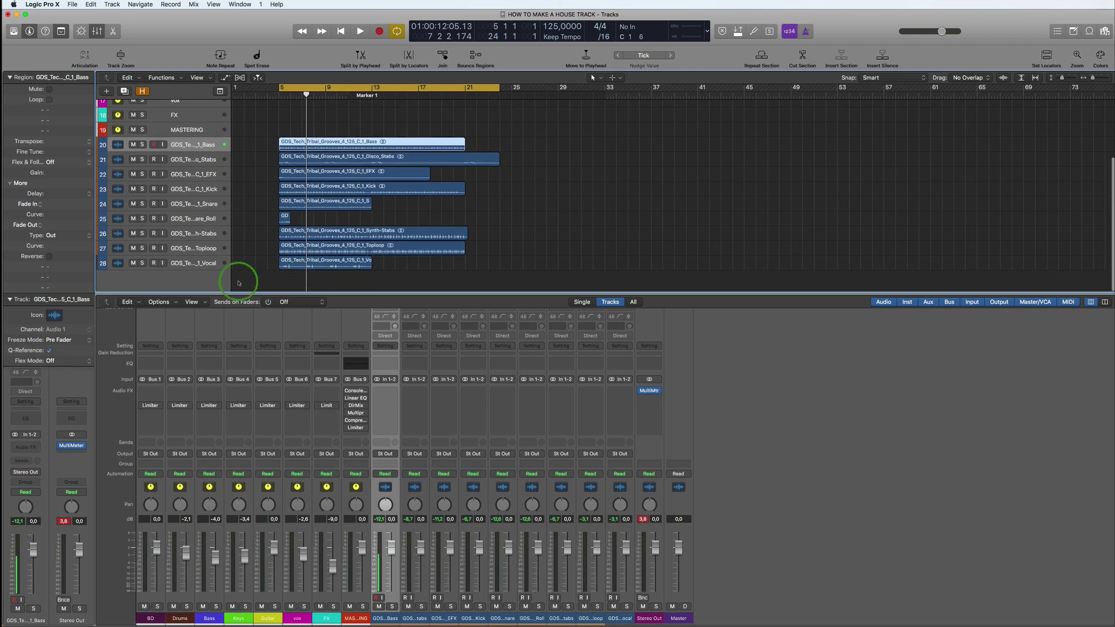
pyautogui.scroll(5, 191, 162)
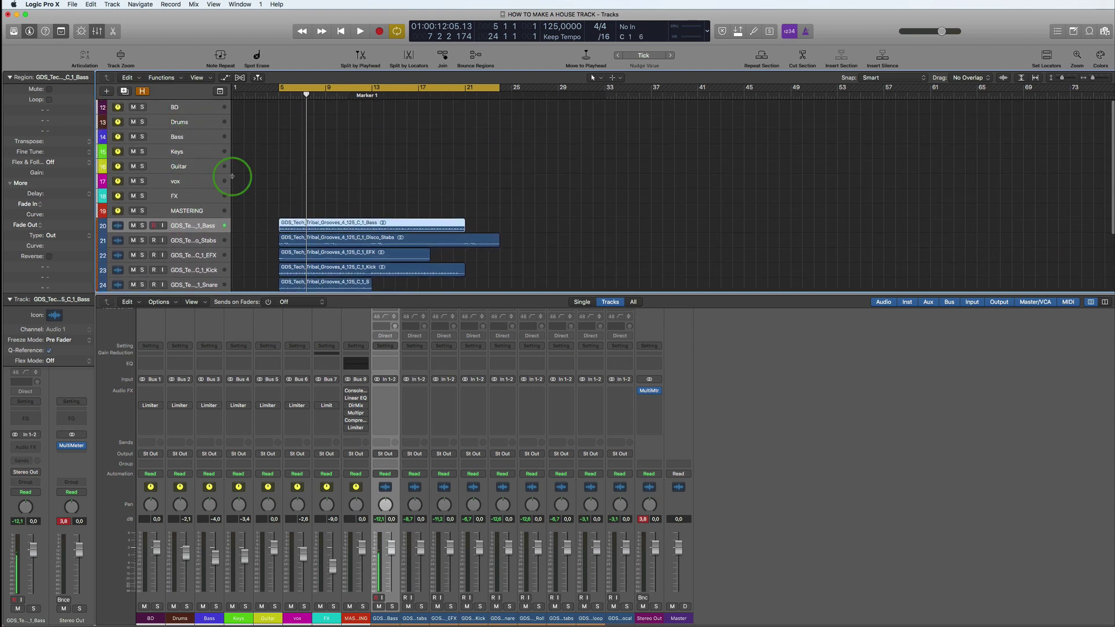
pyautogui.scroll(-4, 231, 175)
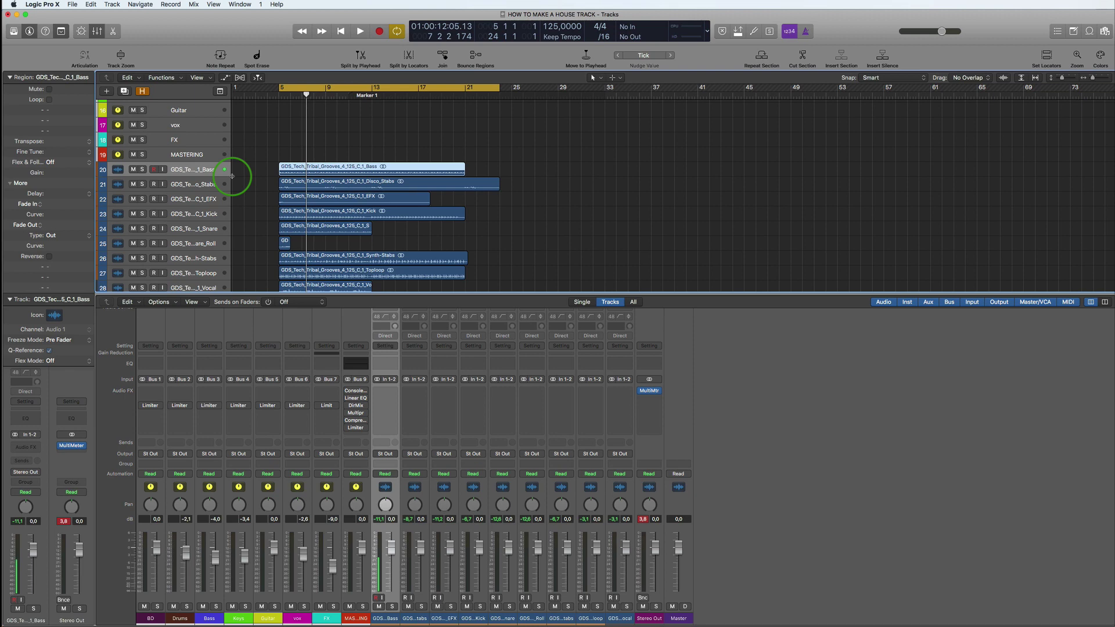
pyautogui.scroll(1, 240, 185)
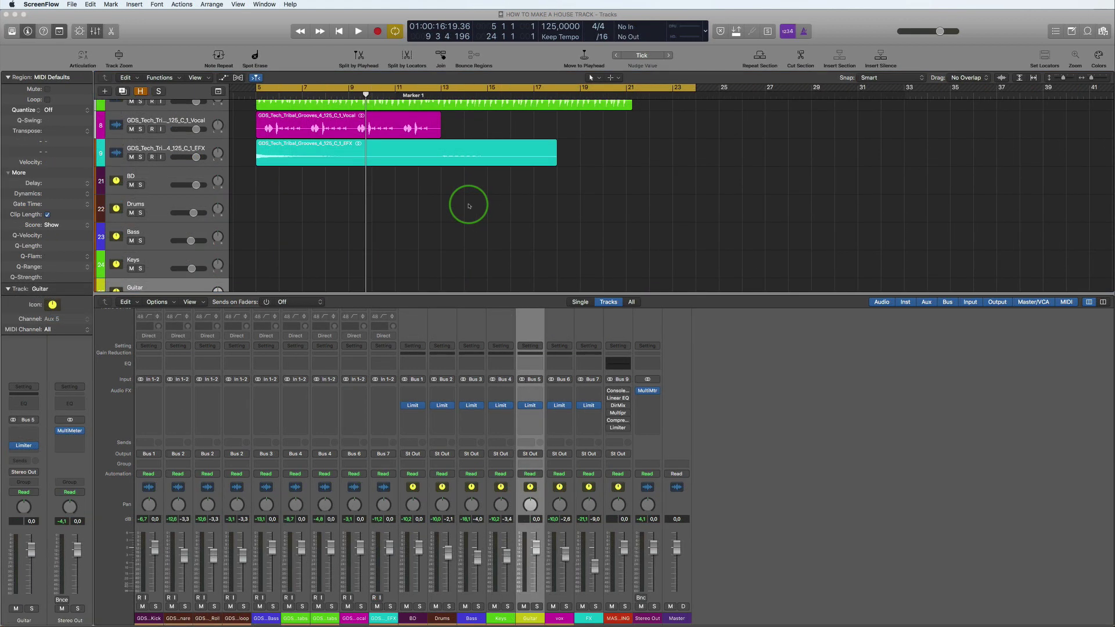
# Step: Review the color-coded stem and group tracks, and hide the mixer to enlarge the arrangement area
pyautogui.scroll(8, 469, 206)
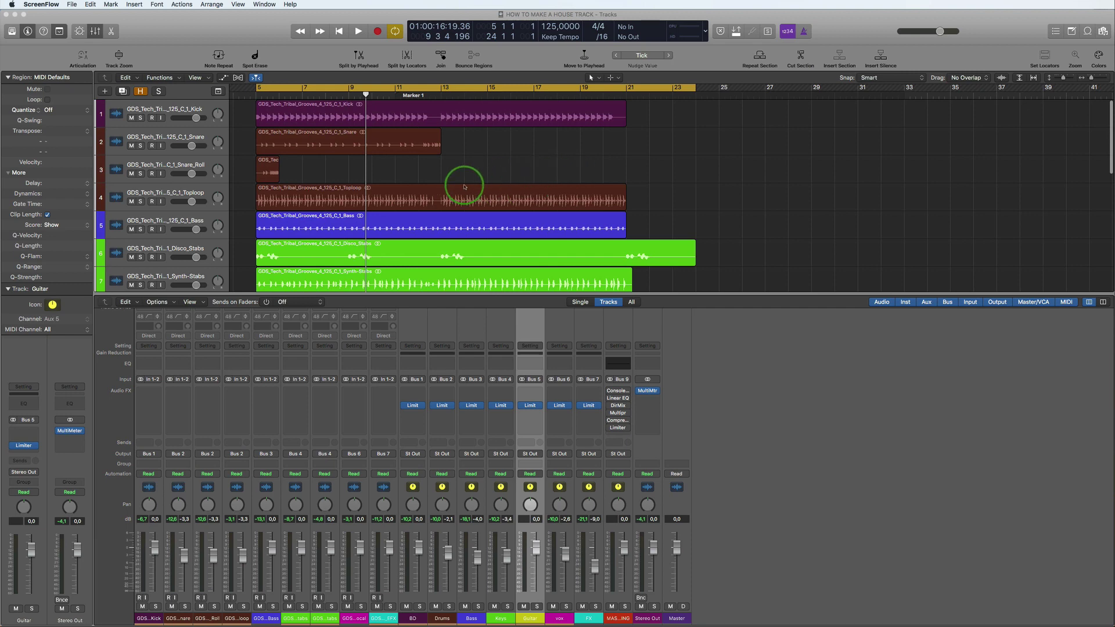
pyautogui.scroll(-5, 609, 149)
pyautogui.scroll(4, 612, 154)
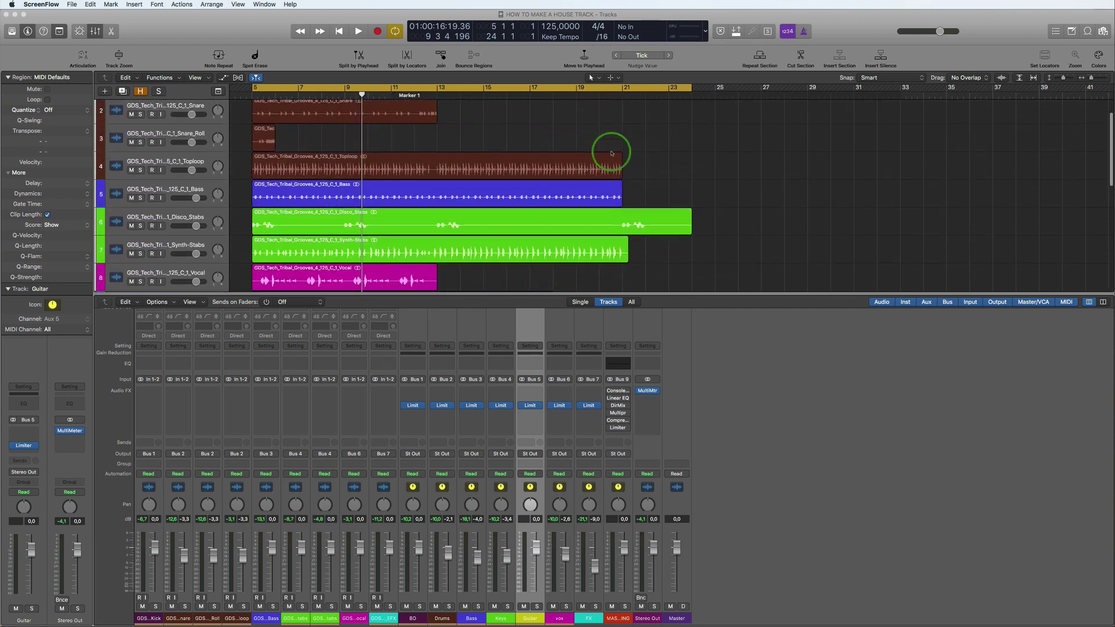
pyautogui.scroll(-4, 611, 151)
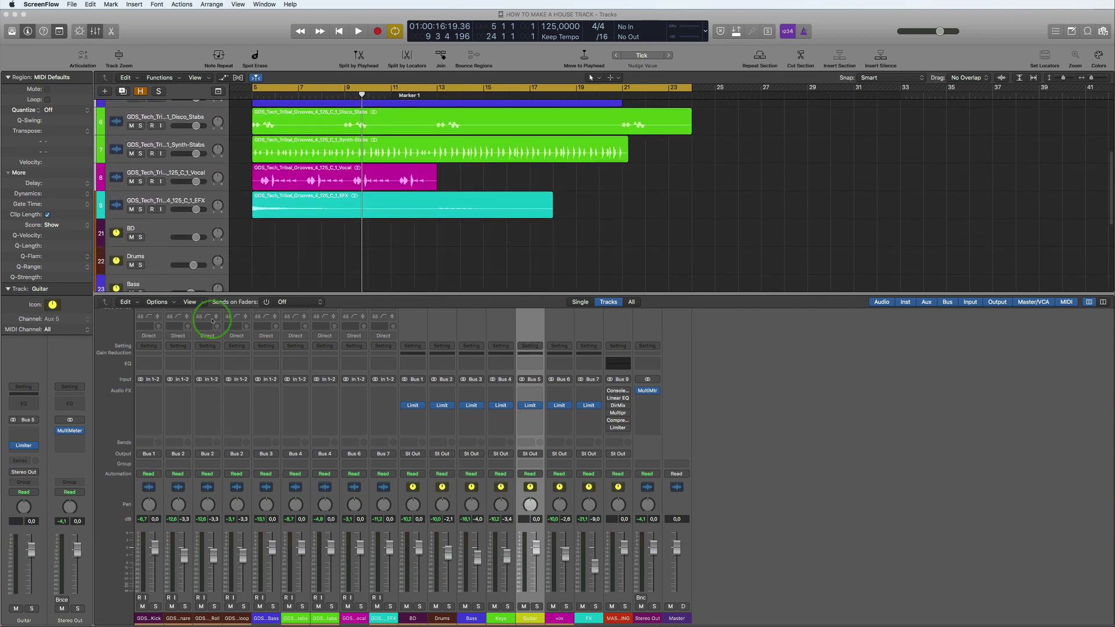
pyautogui.click(95, 31)
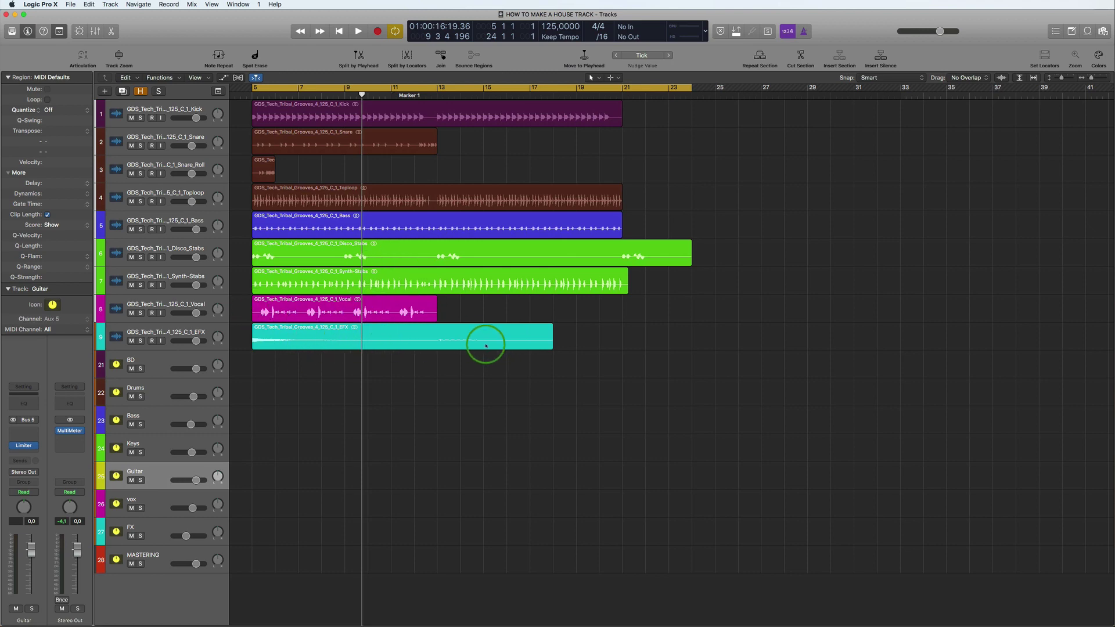
# Step: Show the mixer, resize it to share the window with the stem tracks, and play the loop briefly to check levels
pyautogui.press('x')
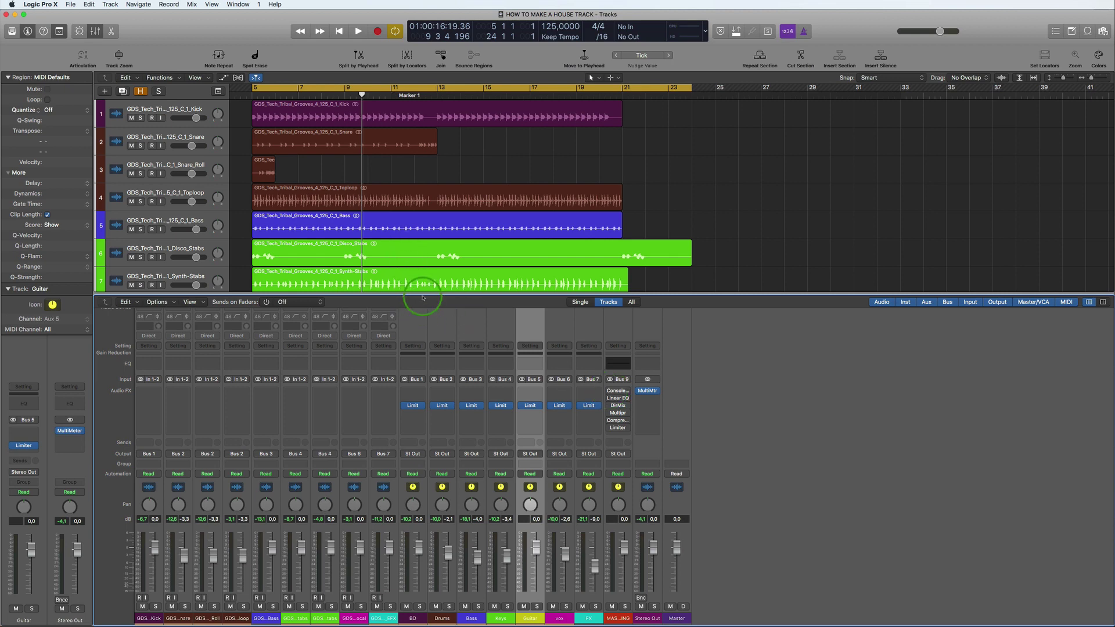
pyautogui.moveTo(423, 294); pyautogui.dragTo(431, 408)
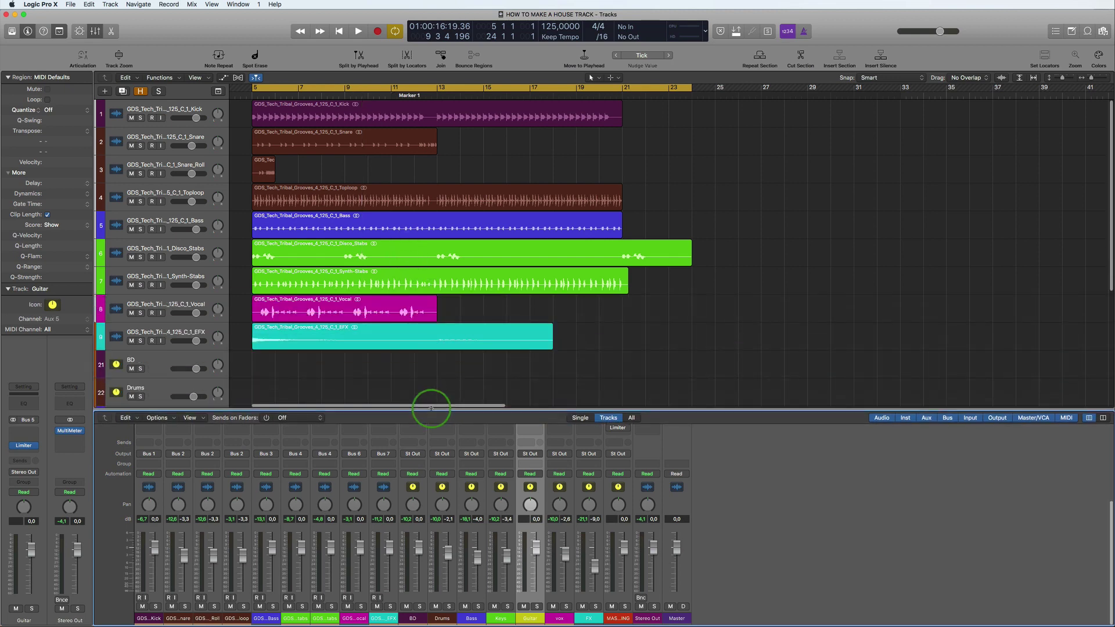
pyautogui.scroll(-2, 463, 186)
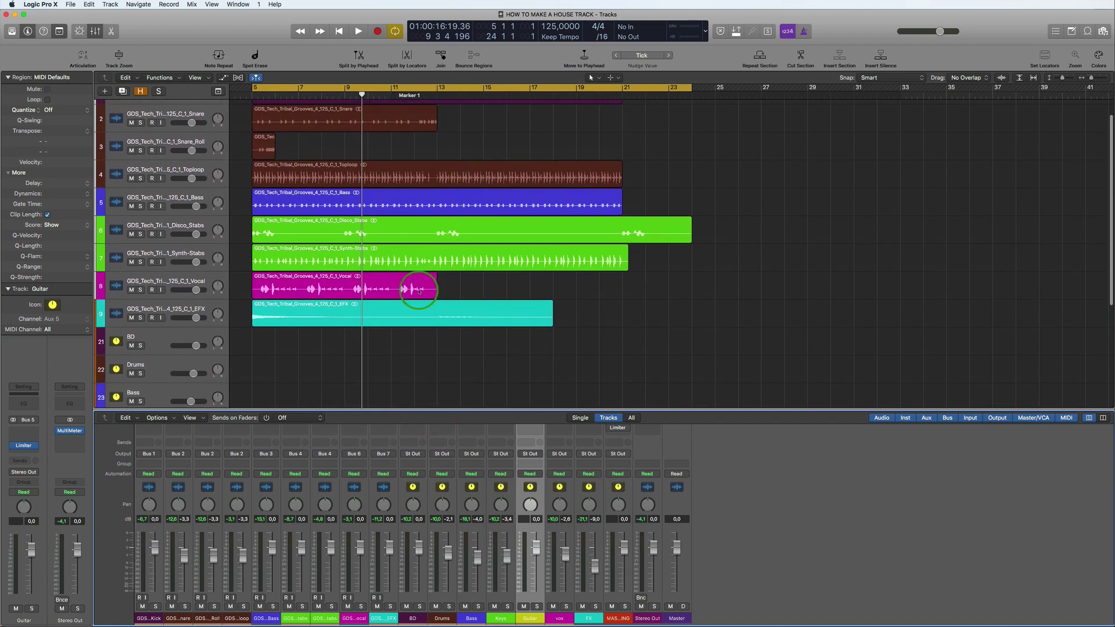
pyautogui.moveTo(478, 410); pyautogui.dragTo(470, 352)
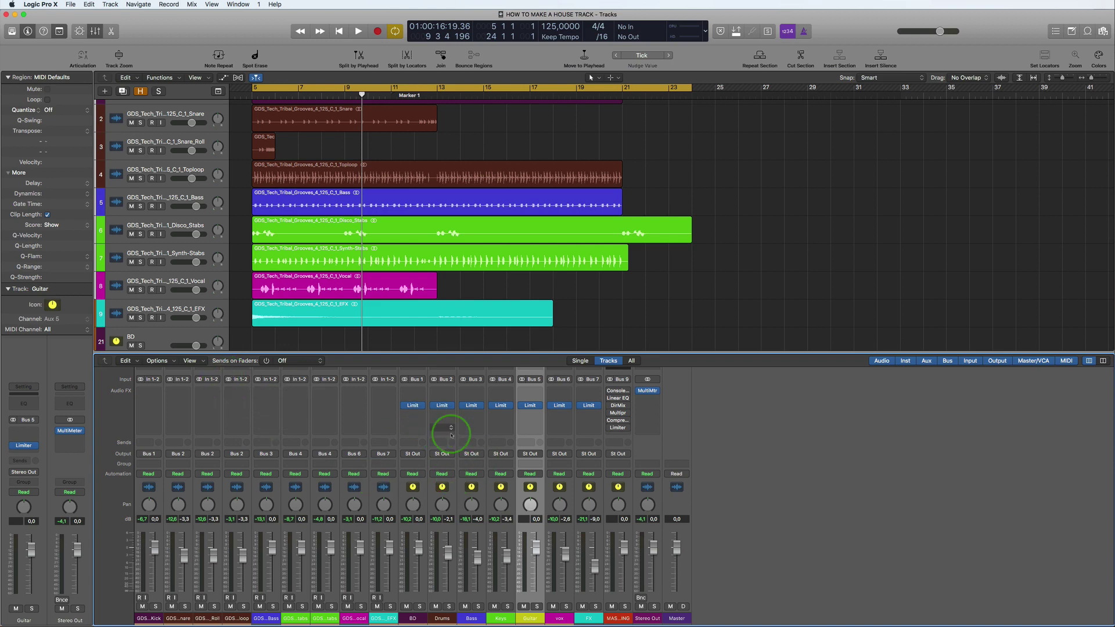
pyautogui.press('space')
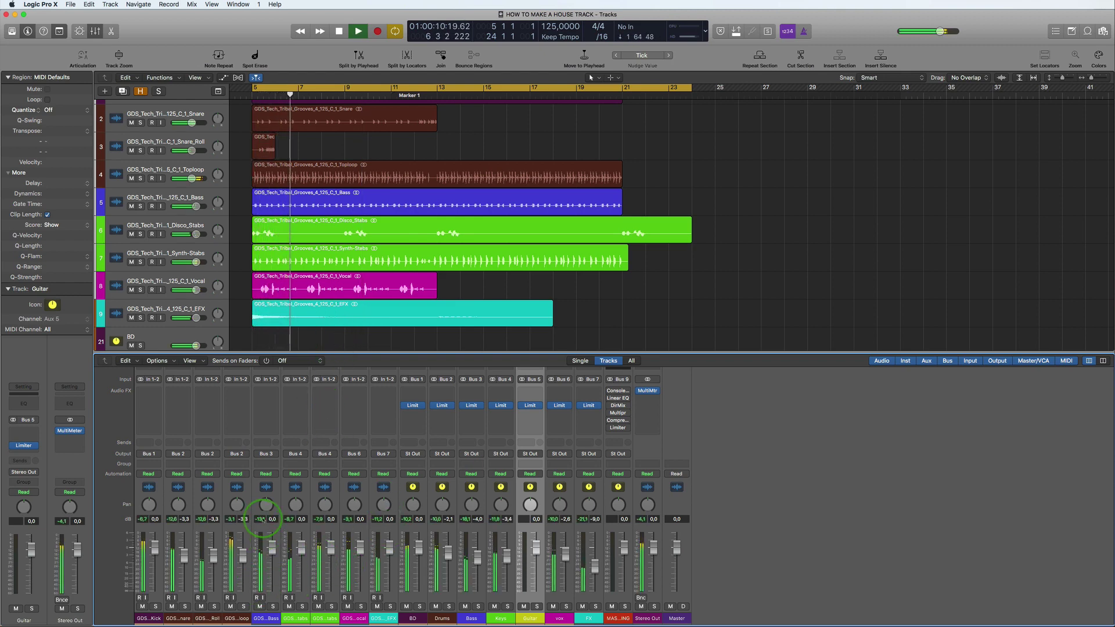
pyautogui.press('space')
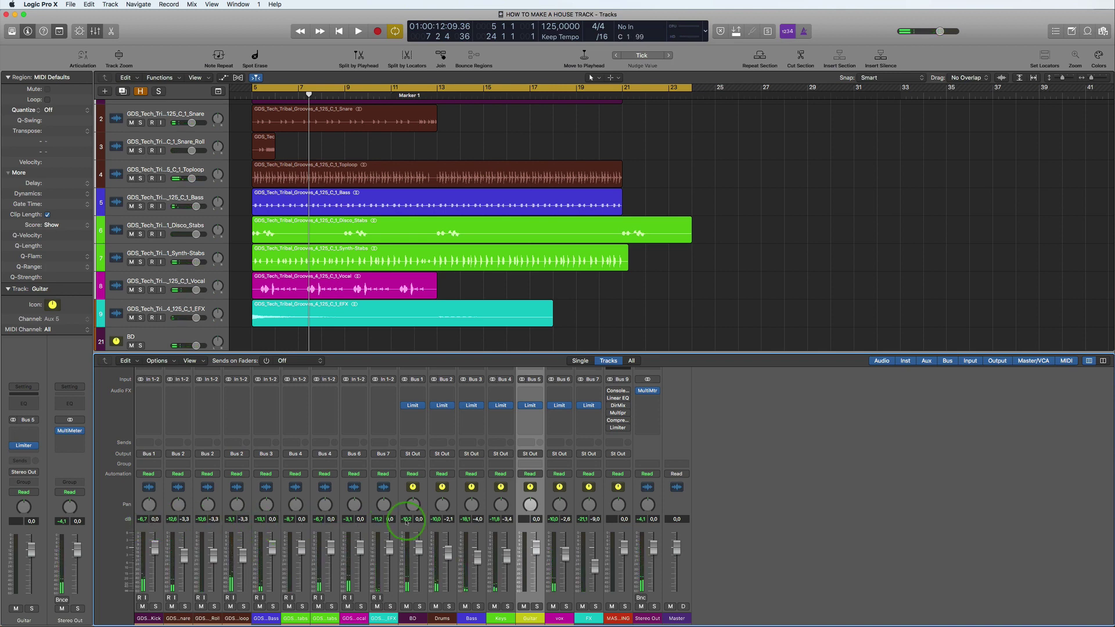
# Step: Inspect the BD group's Limiter settings while playing the loop with the BD group soloed, and close the plug-in
pyautogui.click(413, 407)
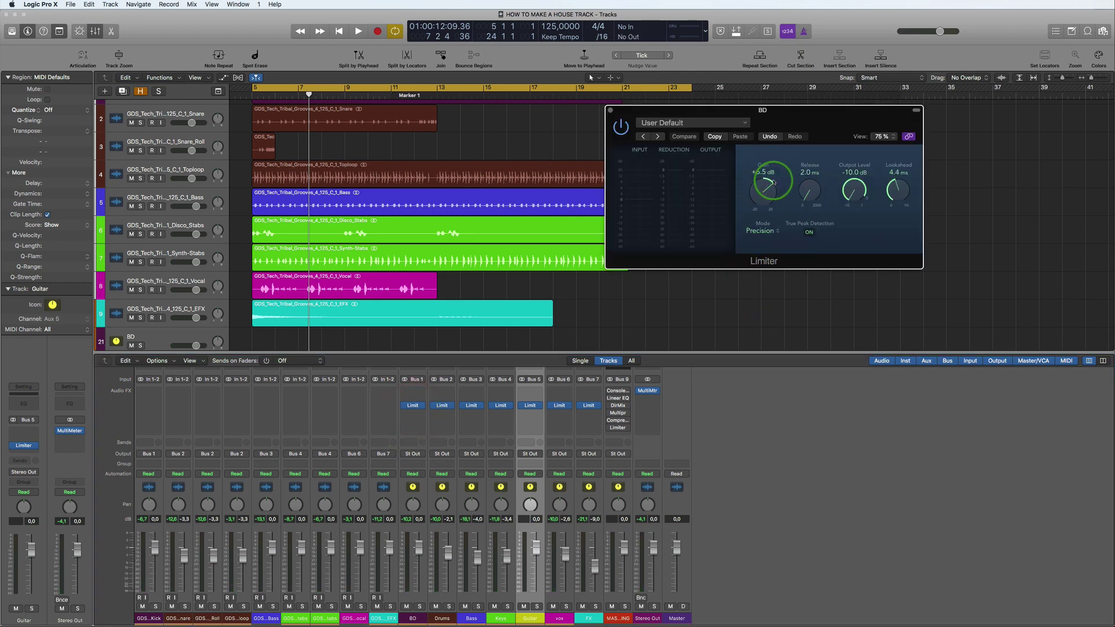
pyautogui.press('space')
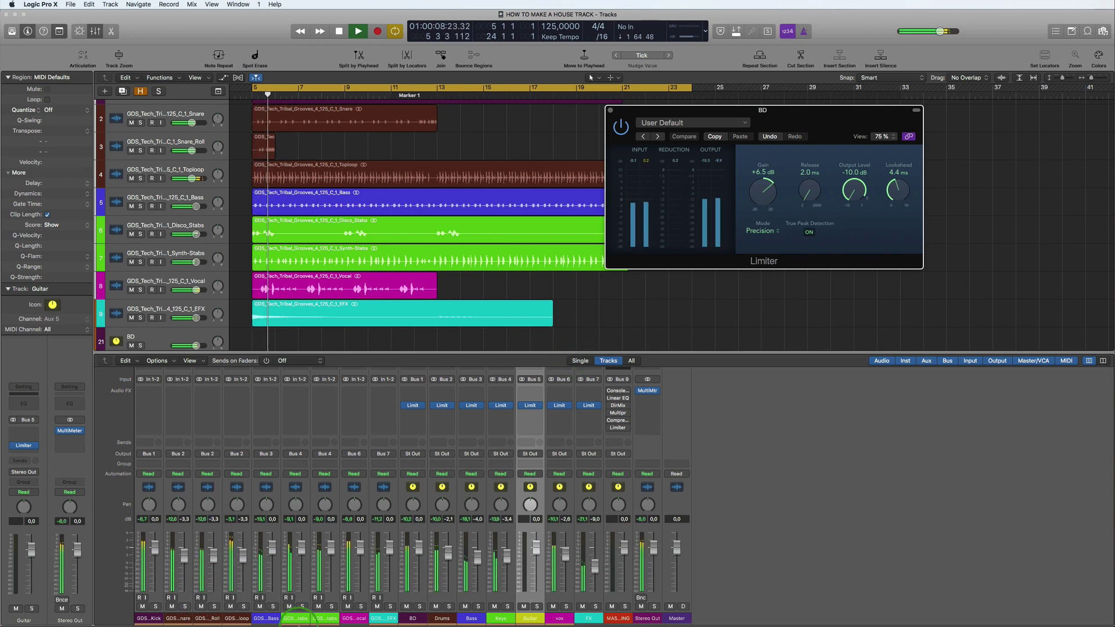
pyautogui.click(419, 606)
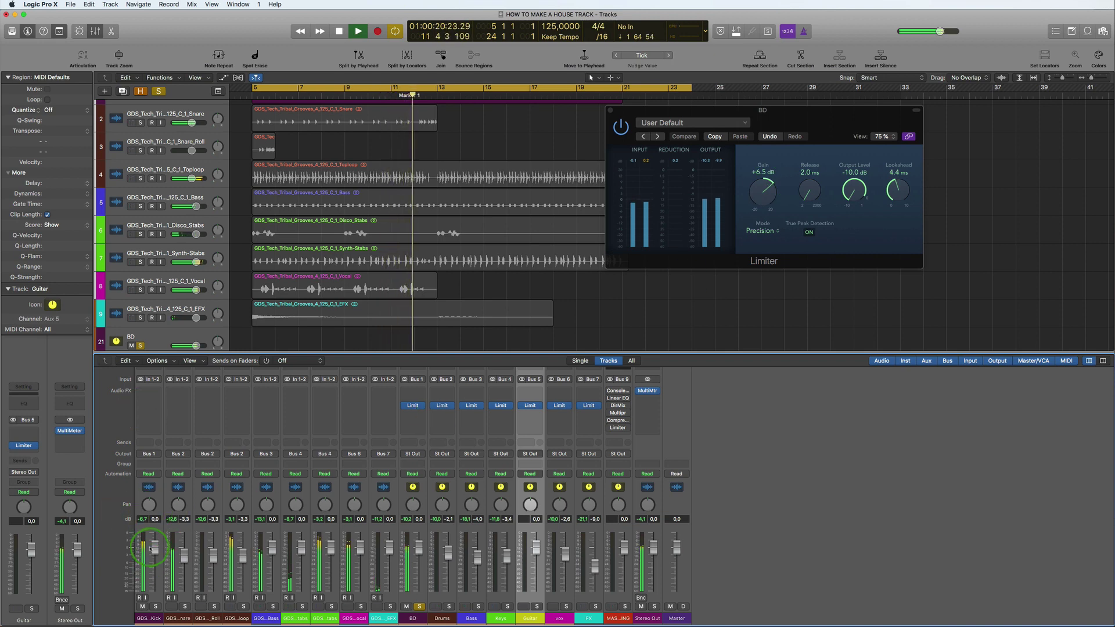
pyautogui.scroll(3, 152, 547)
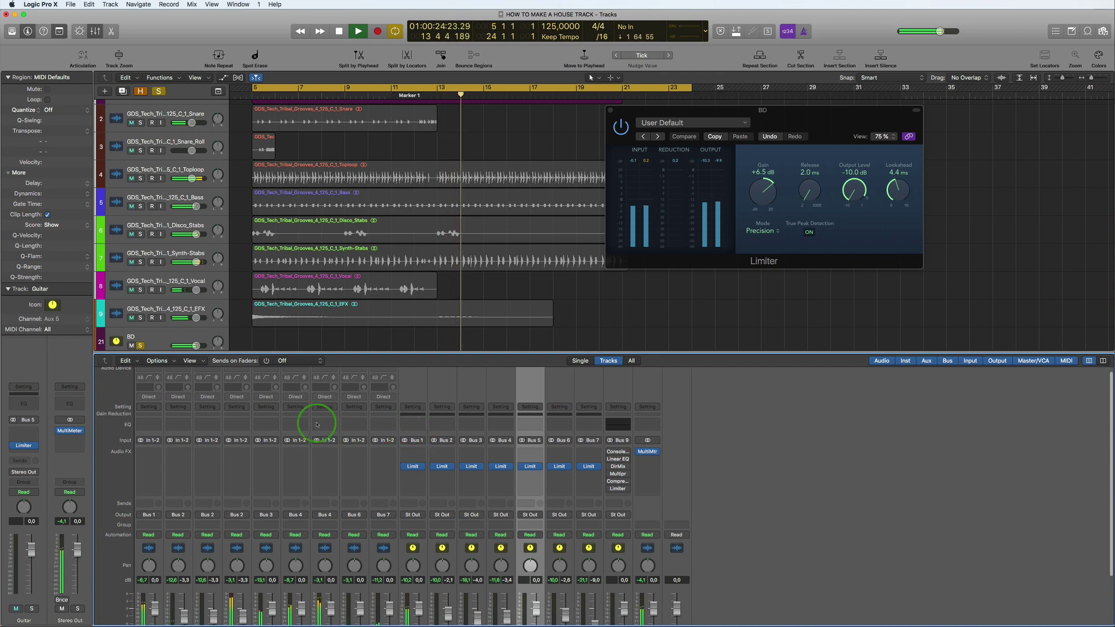
pyautogui.scroll(-3, 317, 425)
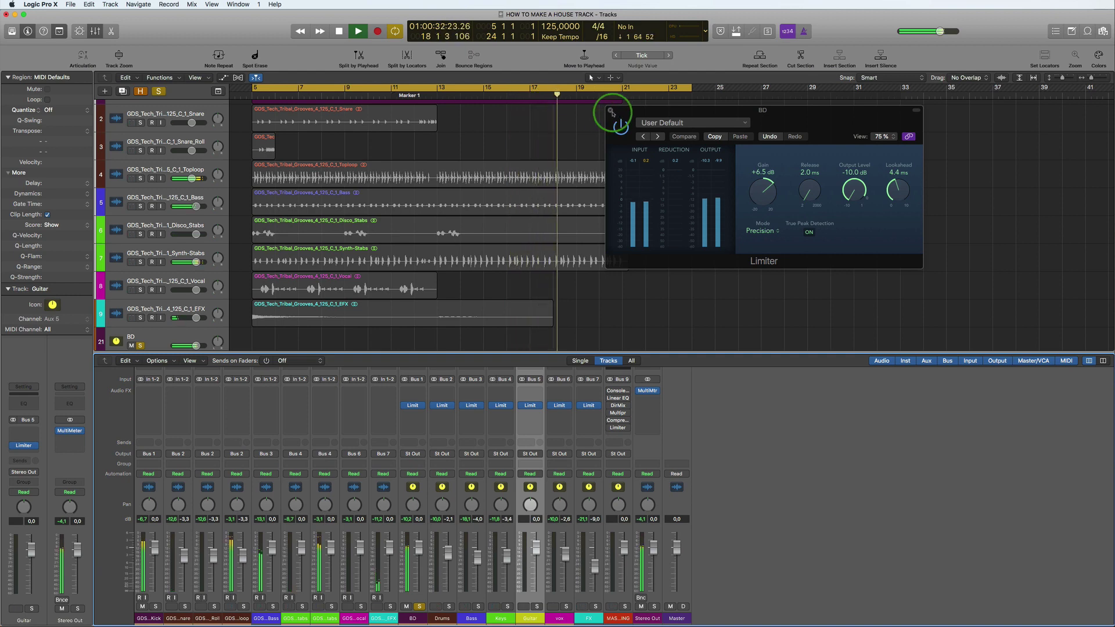
pyautogui.click(611, 111)
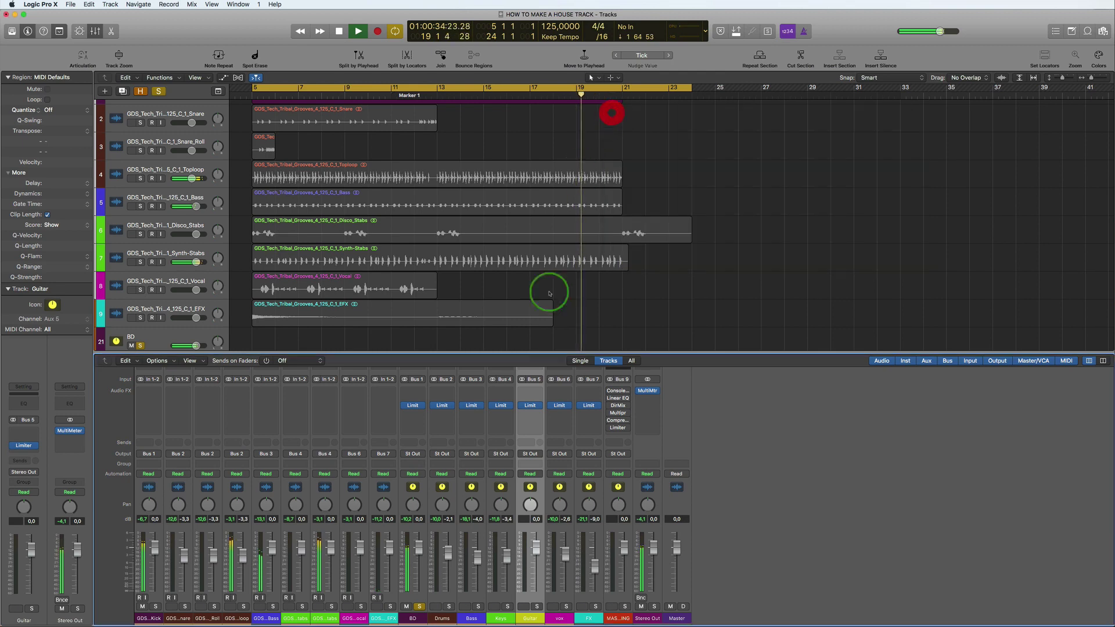
pyautogui.click(419, 607)
# Step: Insert a stereo Linear Phase EQ on all nine C_1 stem channels at once, from Kick to EFX
pyautogui.moveTo(383, 616); pyautogui.dragTo(157, 615)
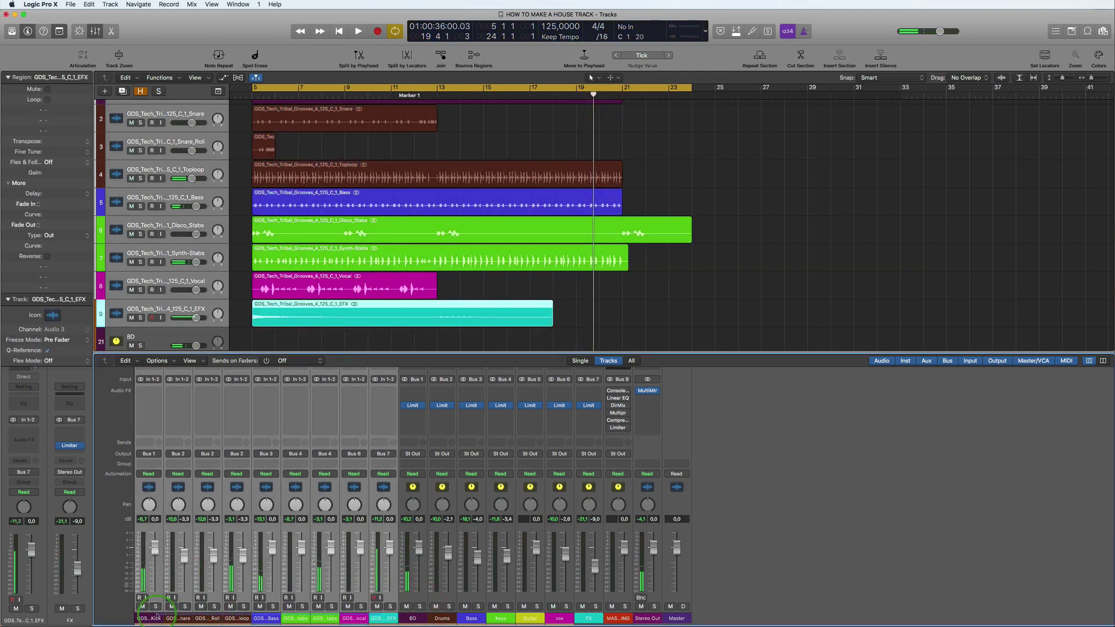
pyautogui.scroll(3, 152, 401)
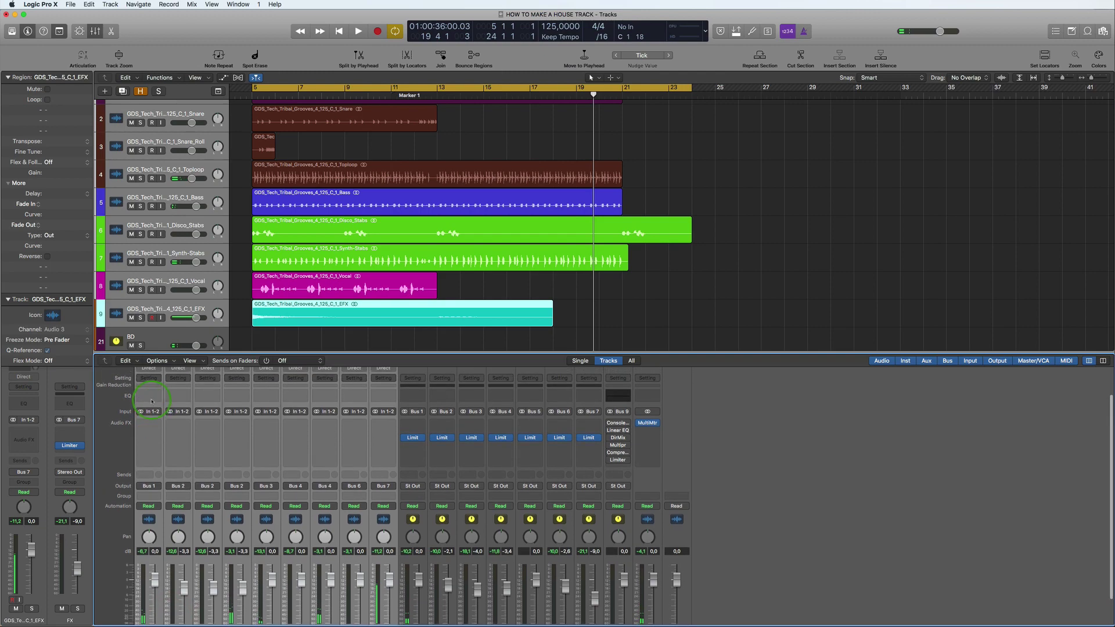
pyautogui.click(158, 425)
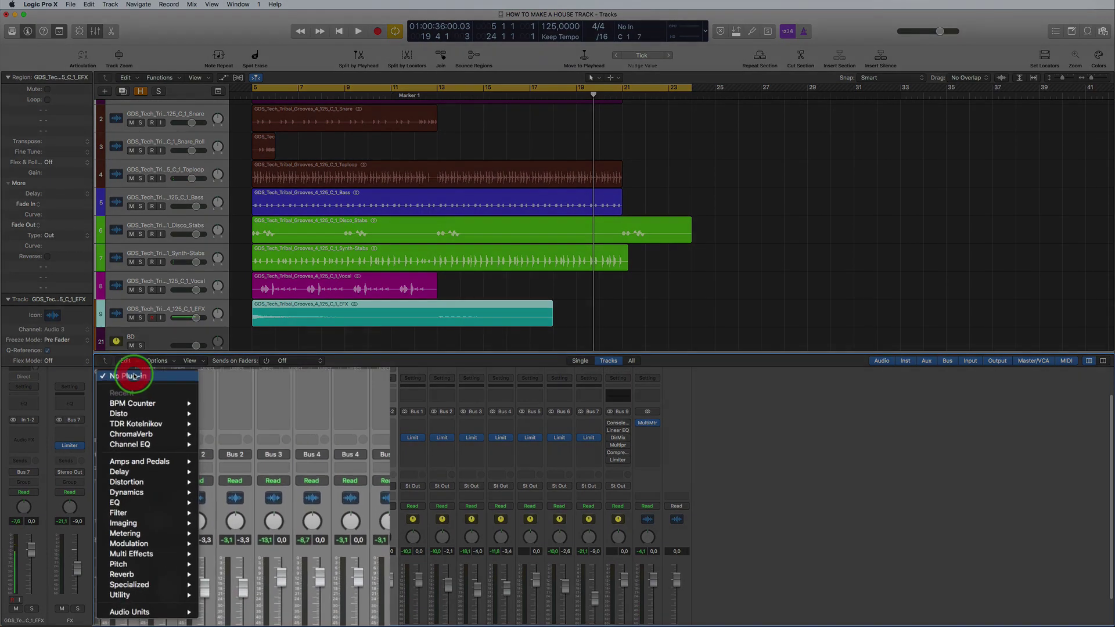
pyautogui.moveTo(156, 527)
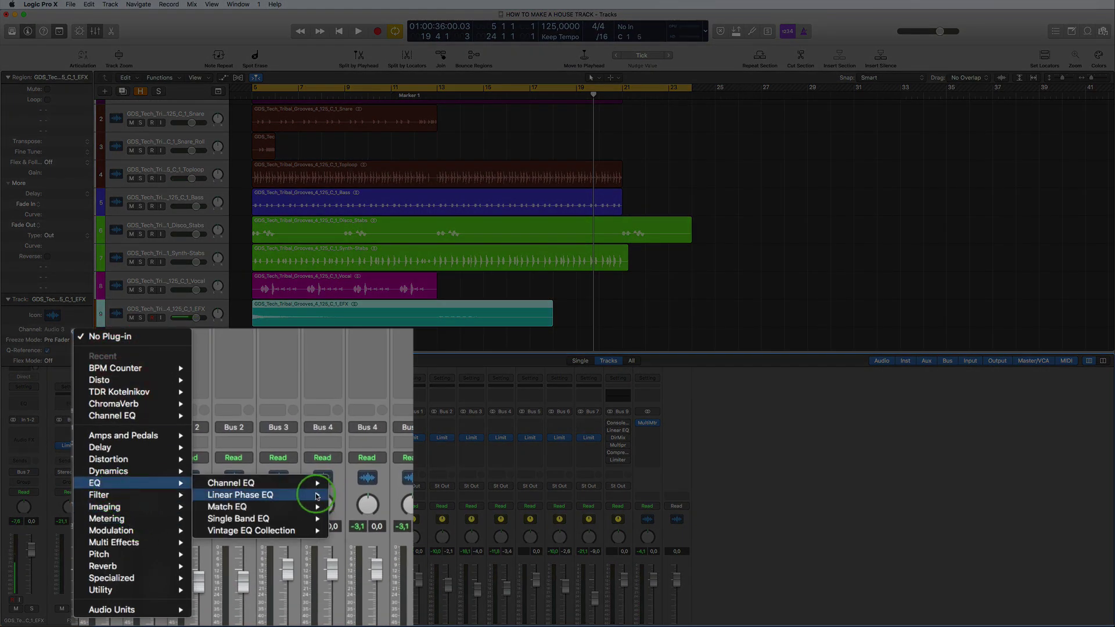
pyautogui.moveTo(273, 495)
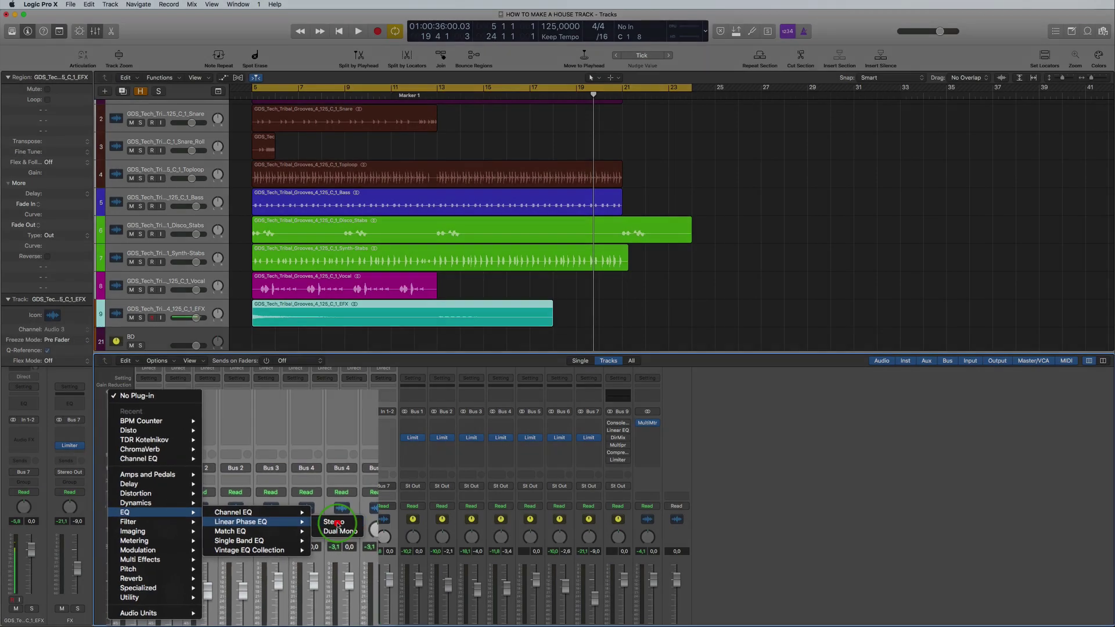
pyautogui.click(337, 522)
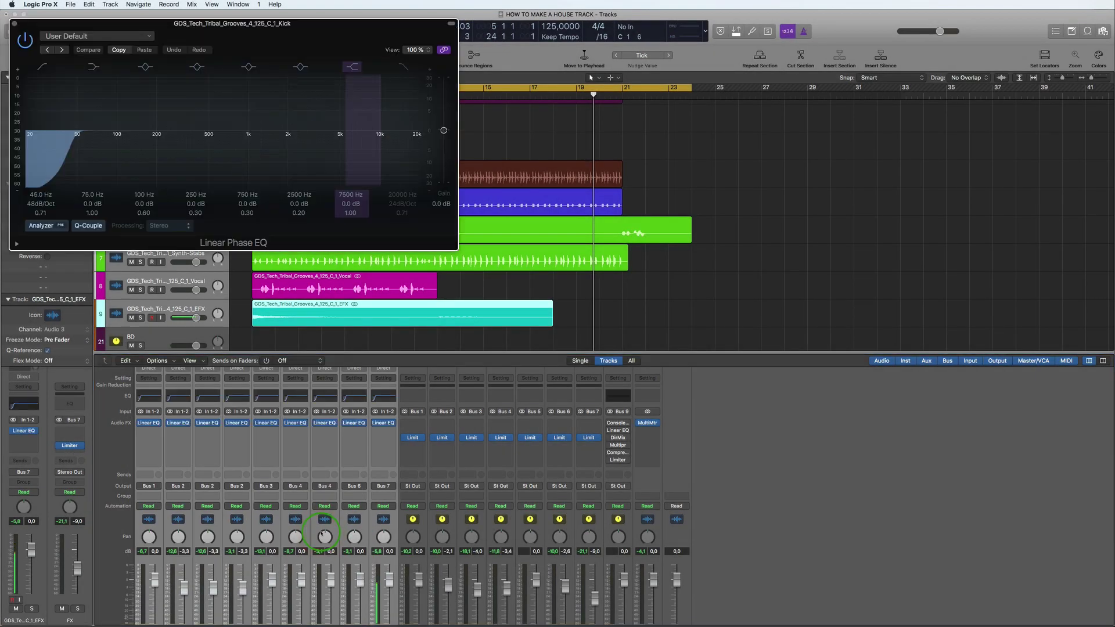
# Step: Try a 2.6 dB boost at 2400 Hz in the Kick stem's Linear Phase EQ, and close the EQ window
pyautogui.moveTo(286, 25); pyautogui.dragTo(808, 106)
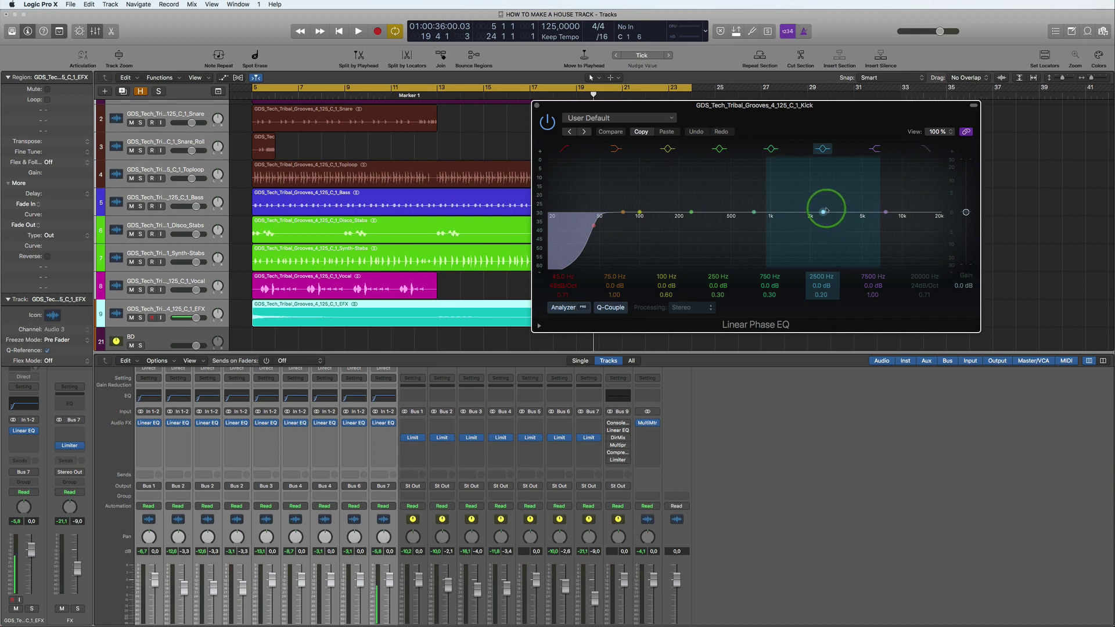
pyautogui.moveTo(826, 213)
pyautogui.mouseDown()
pyautogui.moveTo(825, 188)
pyautogui.moveTo(821, 204)
pyautogui.mouseUp()
pyautogui.click(265, 411)
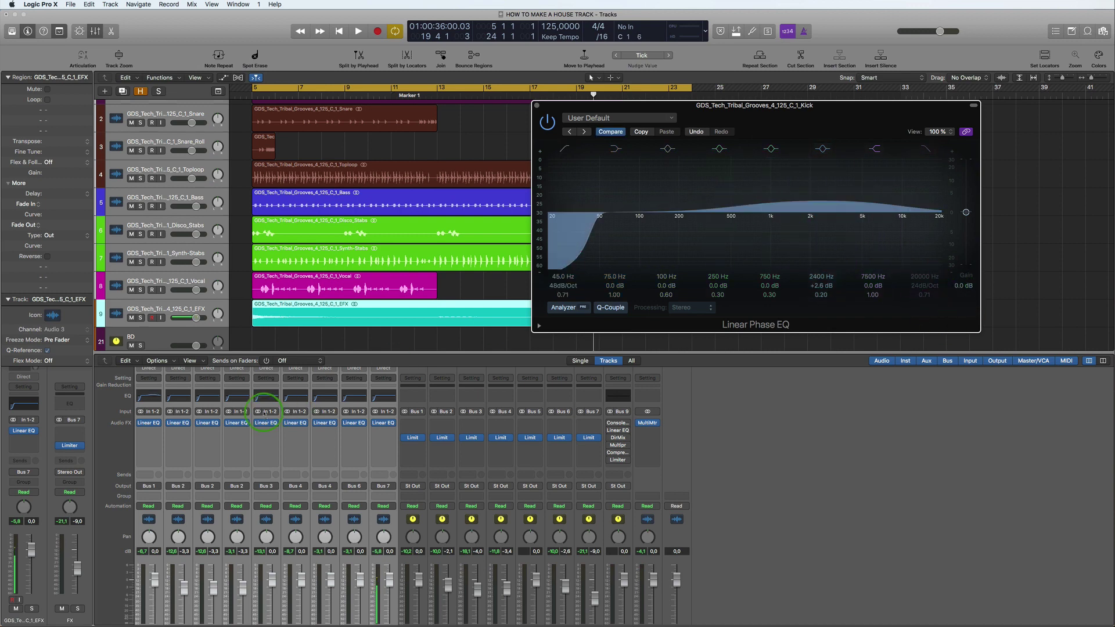
pyautogui.click(793, 203)
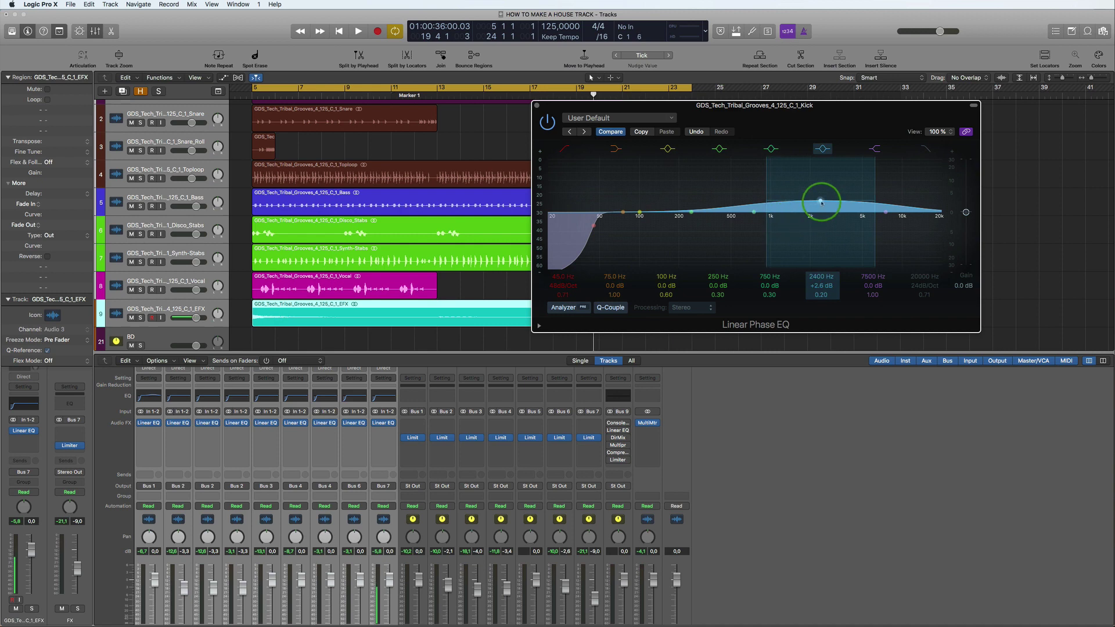
pyautogui.moveTo(821, 201); pyautogui.dragTo(820, 210)
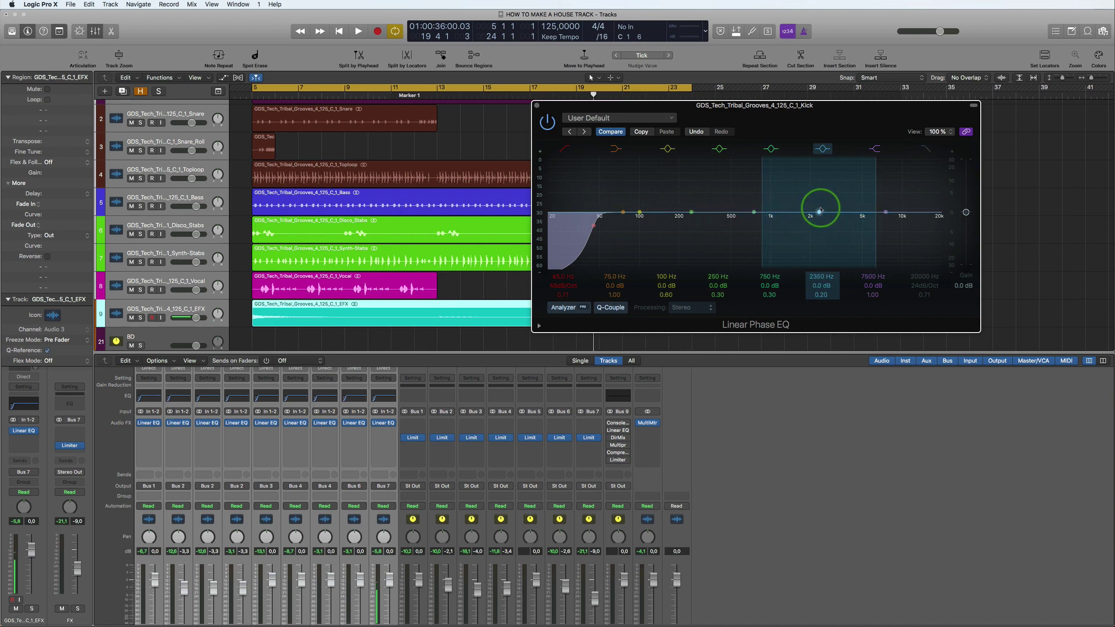
pyautogui.click(820, 210)
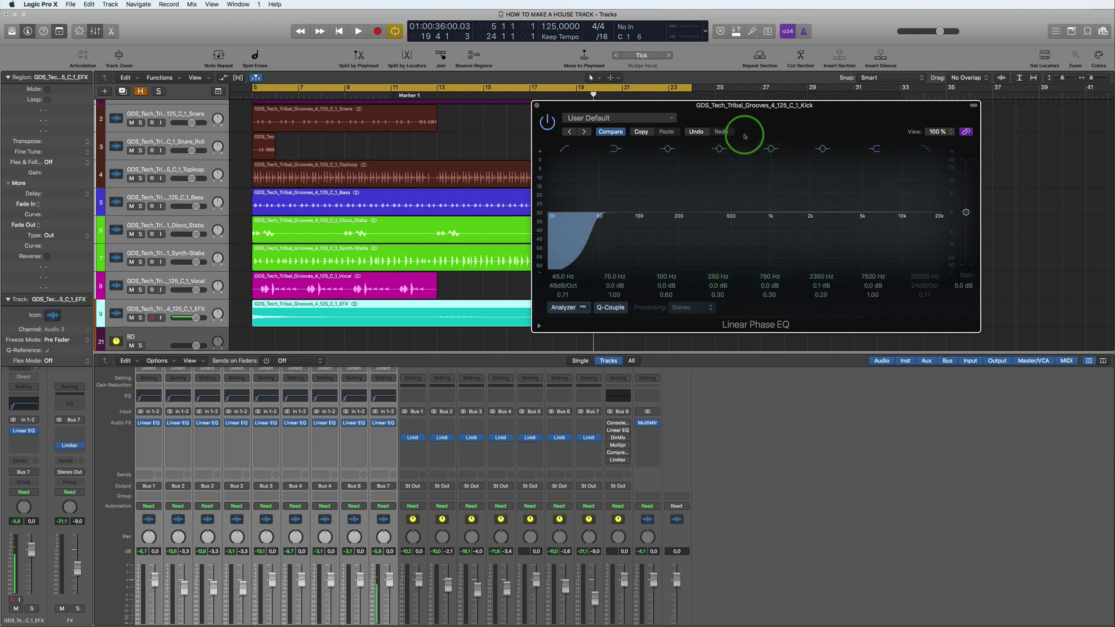
pyautogui.moveTo(745, 136); pyautogui.dragTo(603, 102)
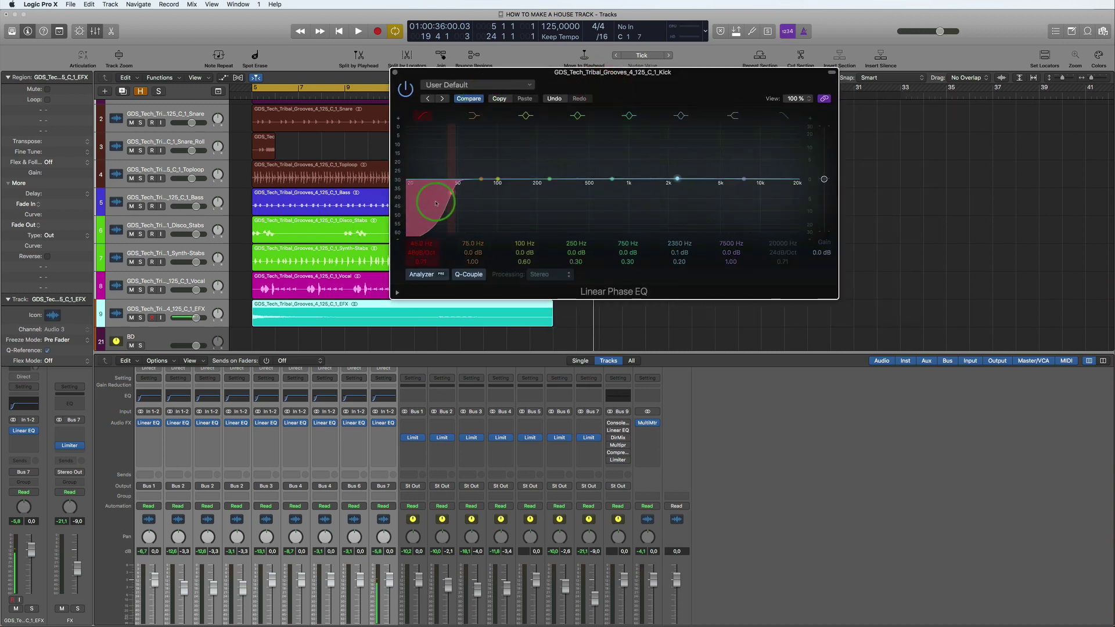
pyautogui.click(394, 72)
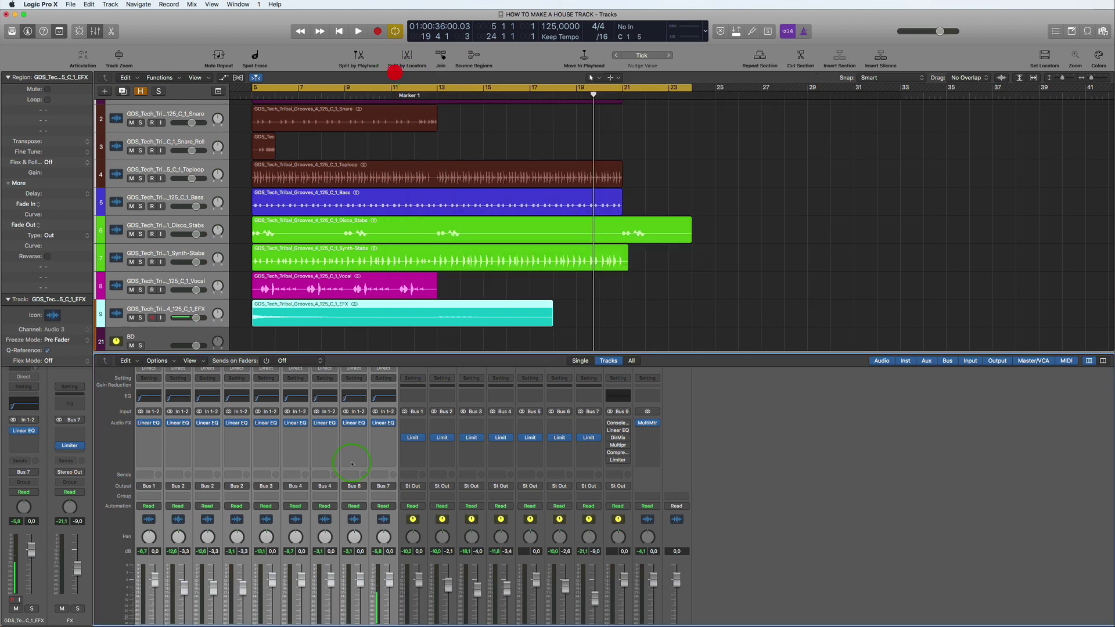
# Step: Play the Kick stem soloed and set the low-cut frequency of its Linear Phase EQ to 35 Hz
pyautogui.click(861, 473)
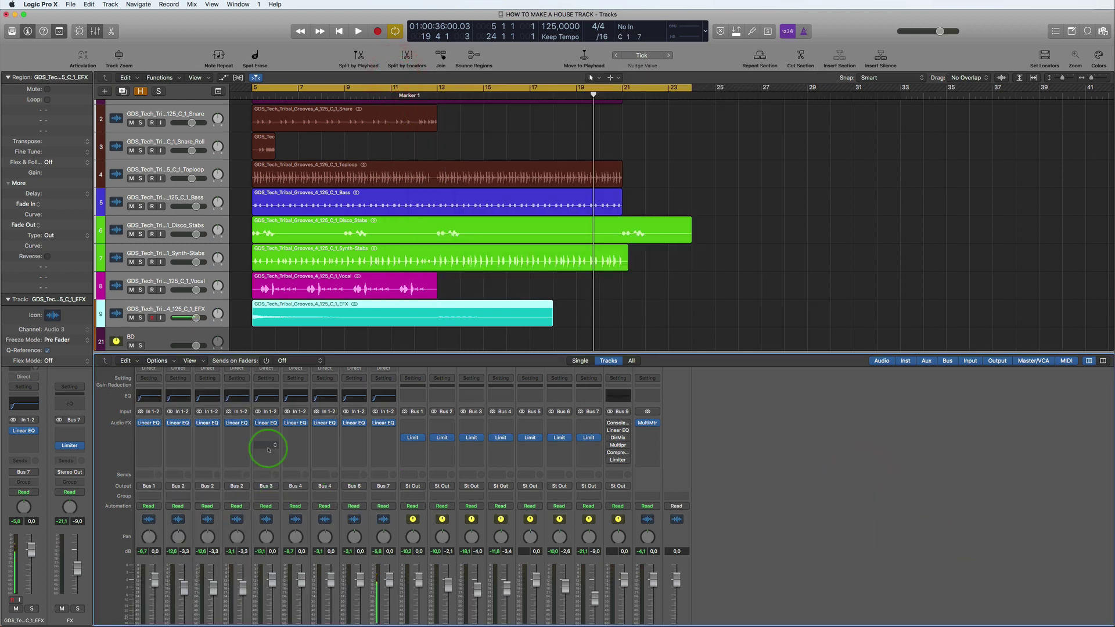
pyautogui.scroll(-2, 268, 450)
pyautogui.scroll(-1, 268, 450)
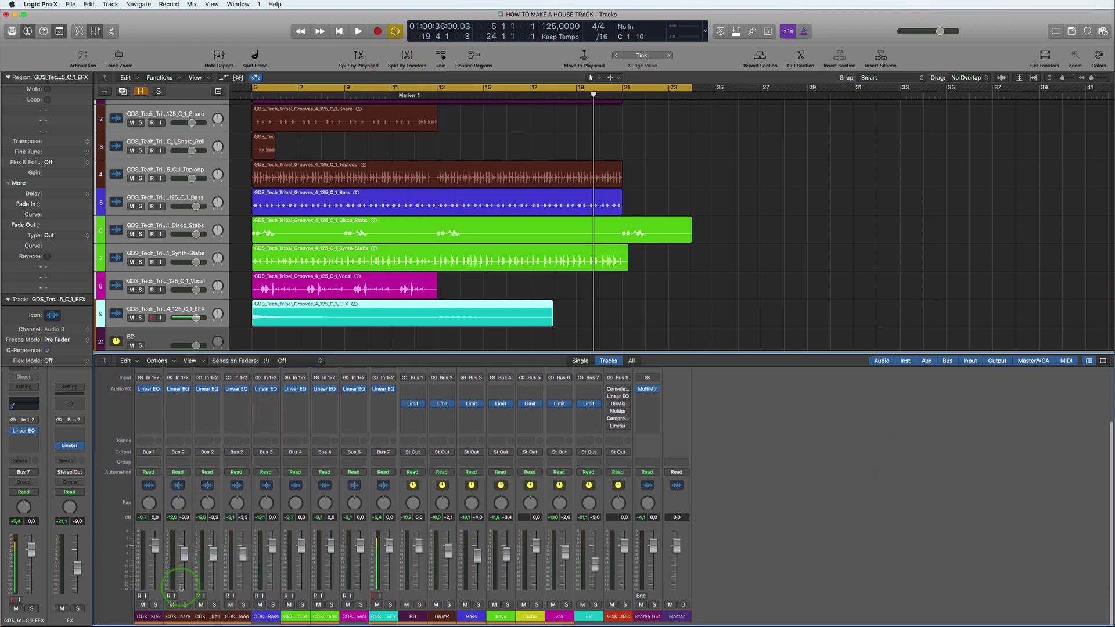
pyautogui.click(155, 607)
pyautogui.press('space')
pyautogui.press('v')
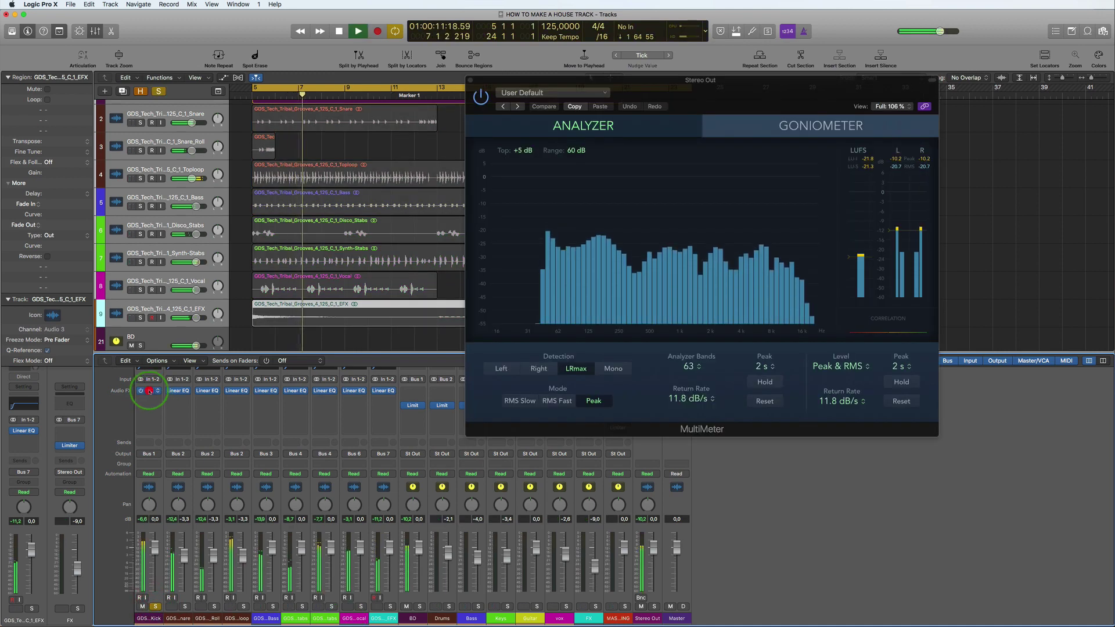
pyautogui.click(149, 391)
pyautogui.moveTo(461, 249); pyautogui.dragTo(512, 201)
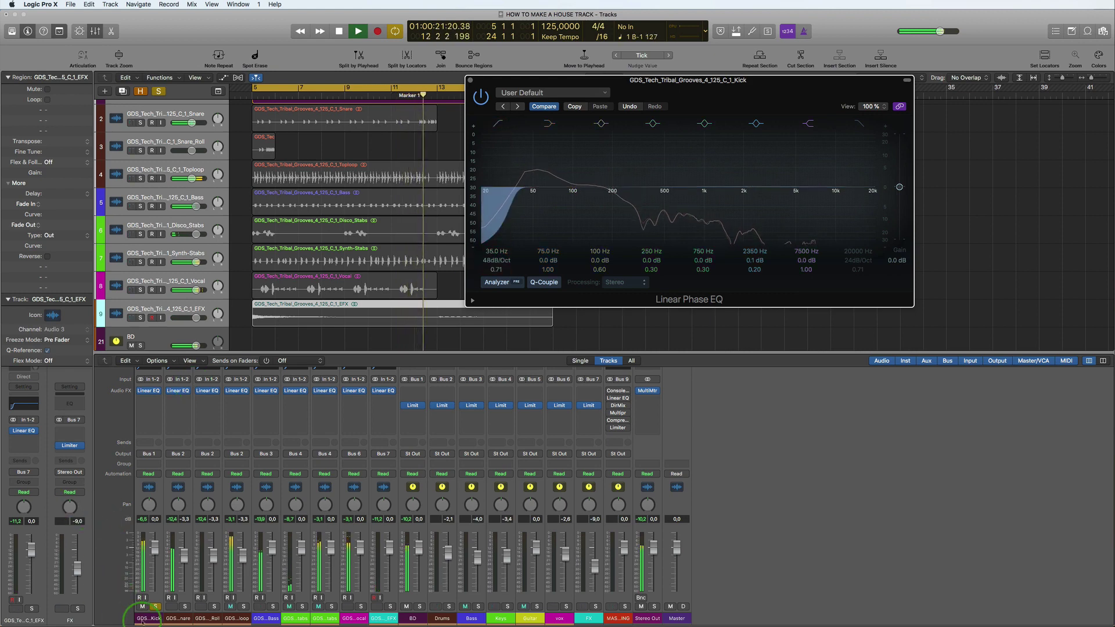
pyautogui.click(155, 606)
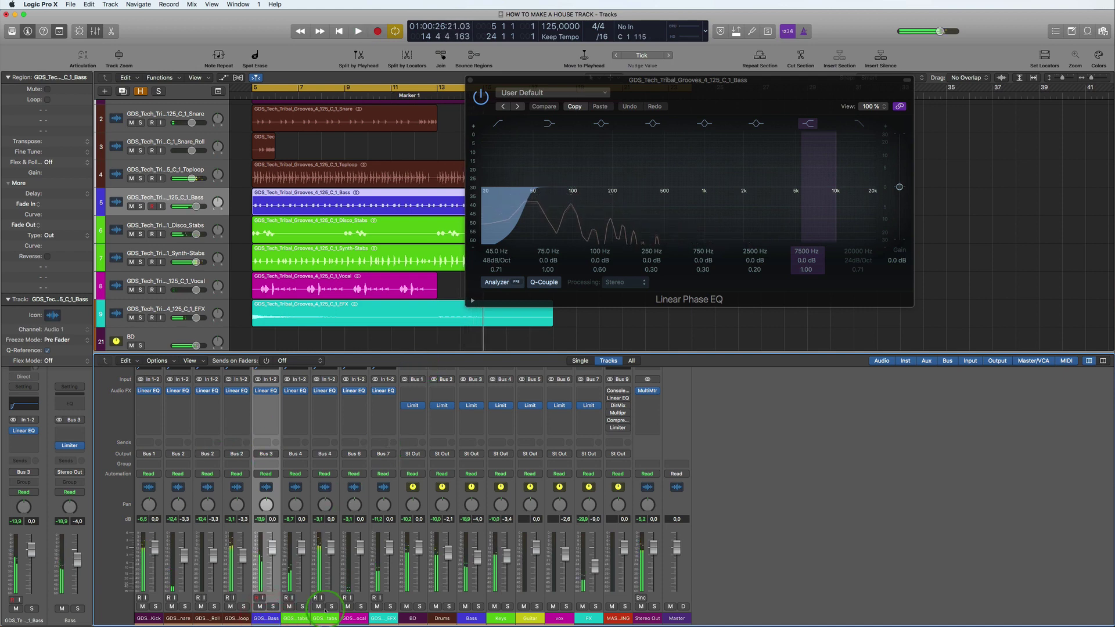
# Step: Audition the Synth-Stabs stem soloed, and insert the Sausage Fattener plug-in below its Linear Phase EQ
pyautogui.press('space')
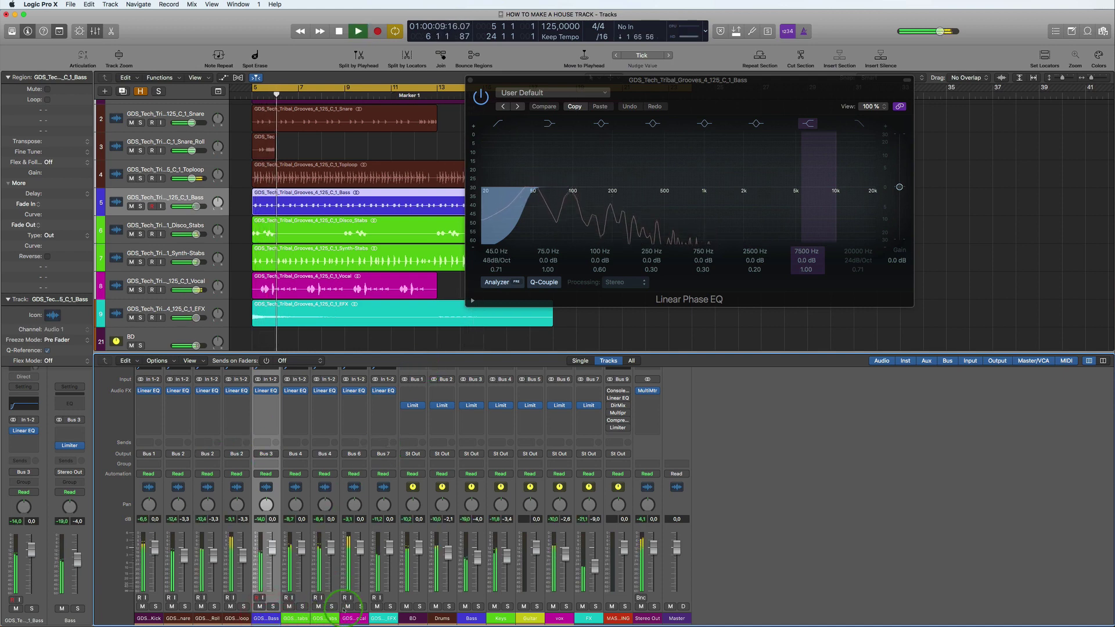
pyautogui.click(331, 607)
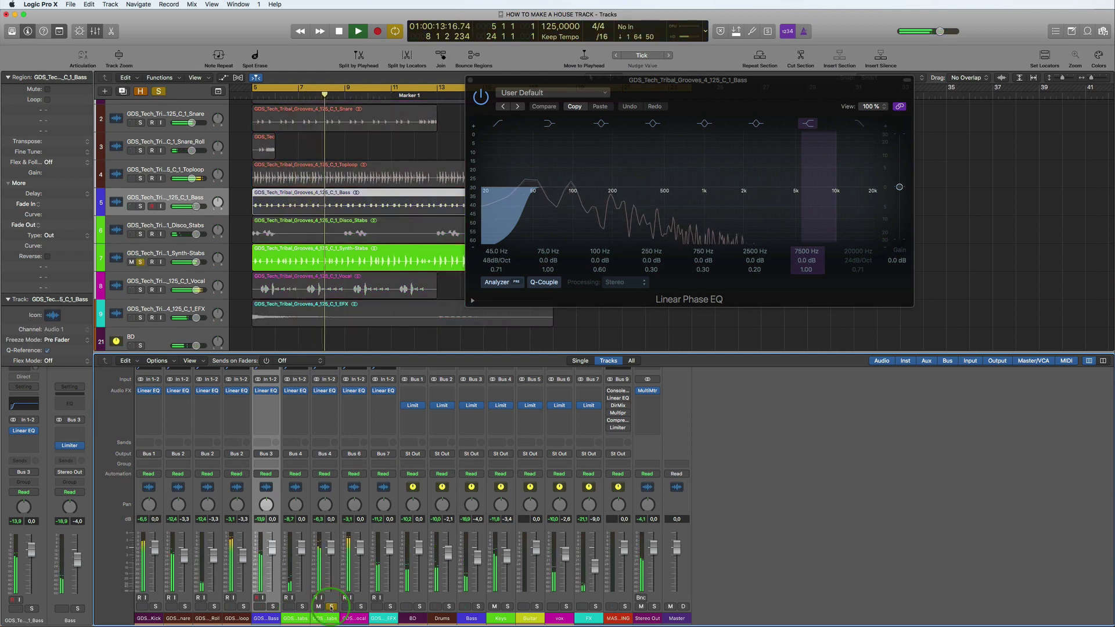
pyautogui.press('space')
pyautogui.click(331, 606)
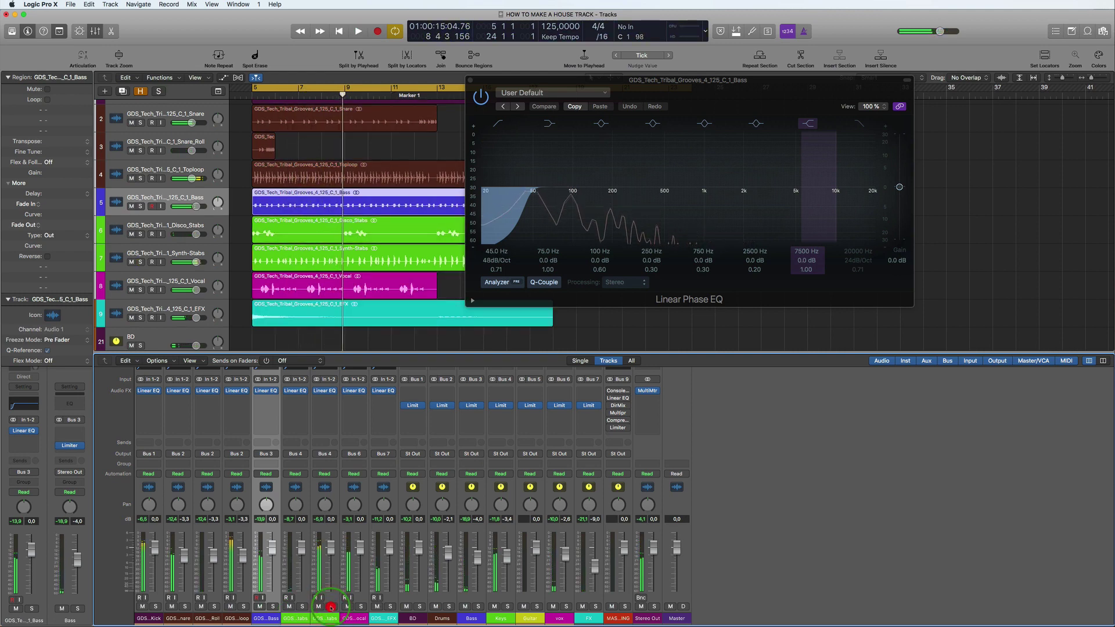
pyautogui.click(334, 406)
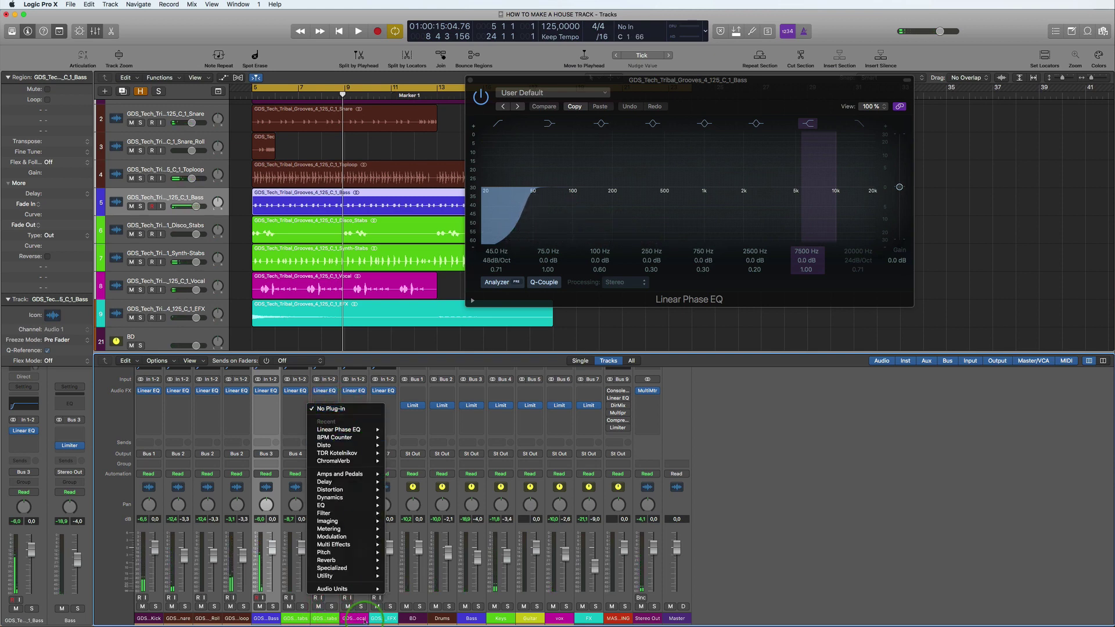
pyautogui.click(414, 433)
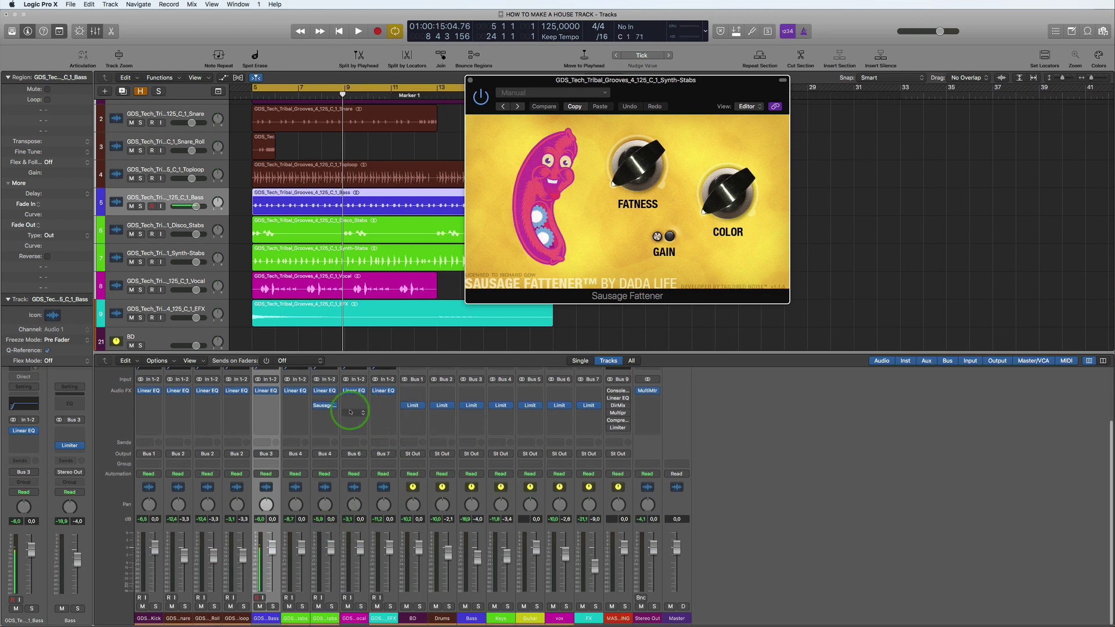
# Step: Copy the Sausage Fattener from the Synth-Stabs channel to the Disco_Stabs channel, and adjust the Gain of the Synth-Stabs instance
pyautogui.moveTo(326, 406); pyautogui.dragTo(306, 411)
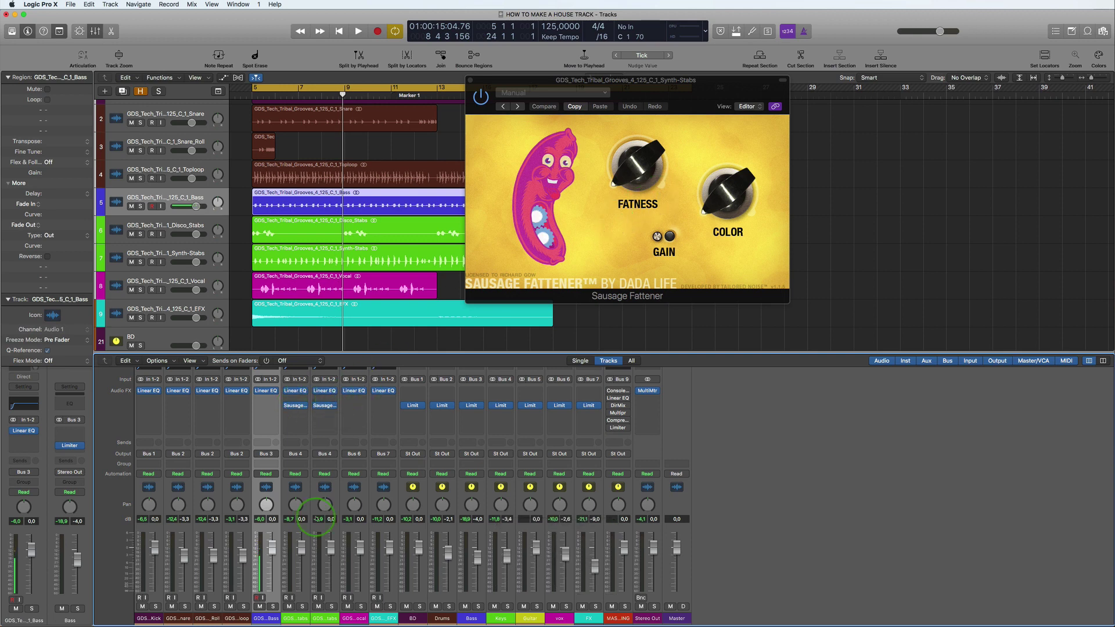
pyautogui.click(327, 619)
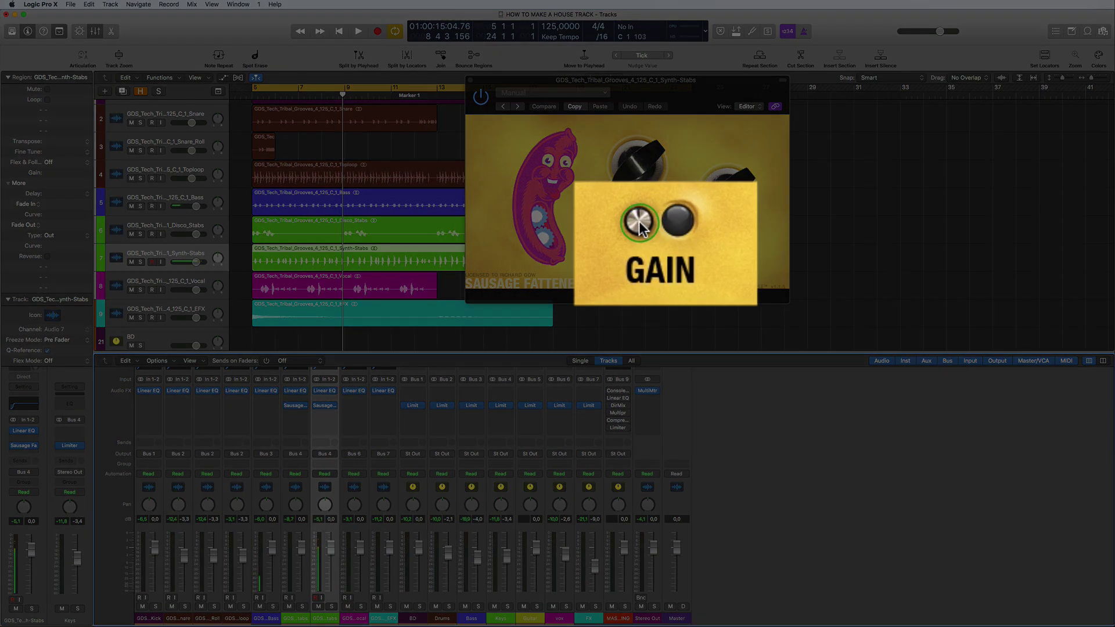
pyautogui.moveTo(640, 227); pyautogui.dragTo(635, 228)
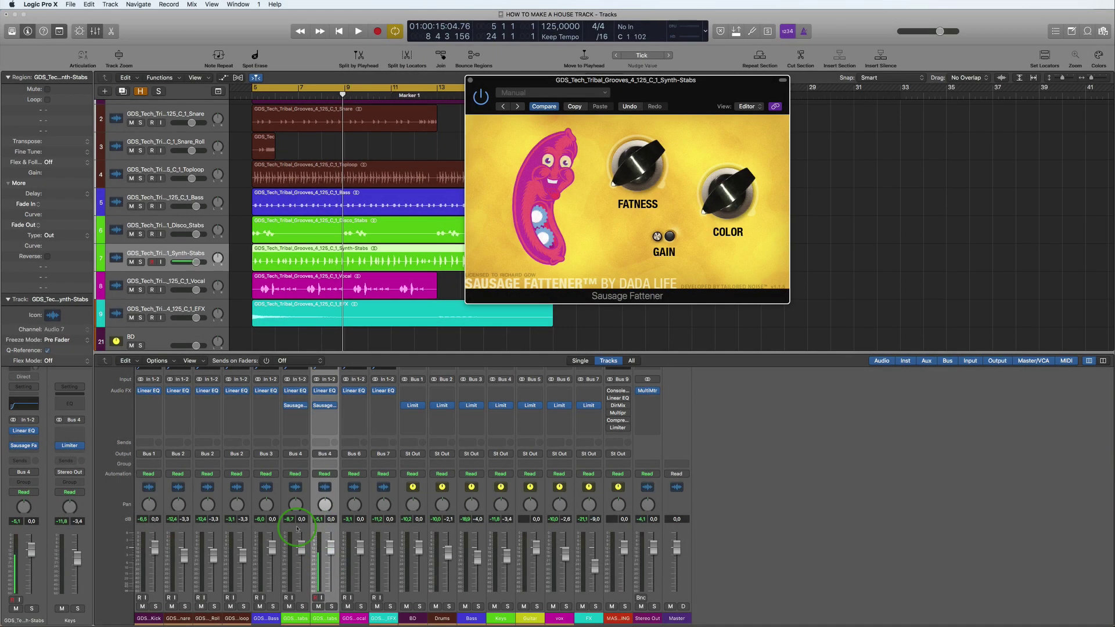
# Step: Play the track while raising the Fatness of the Synth-Stabs Sausage Fattener, and set its Gain to -1.0 dB
pyautogui.press('space')
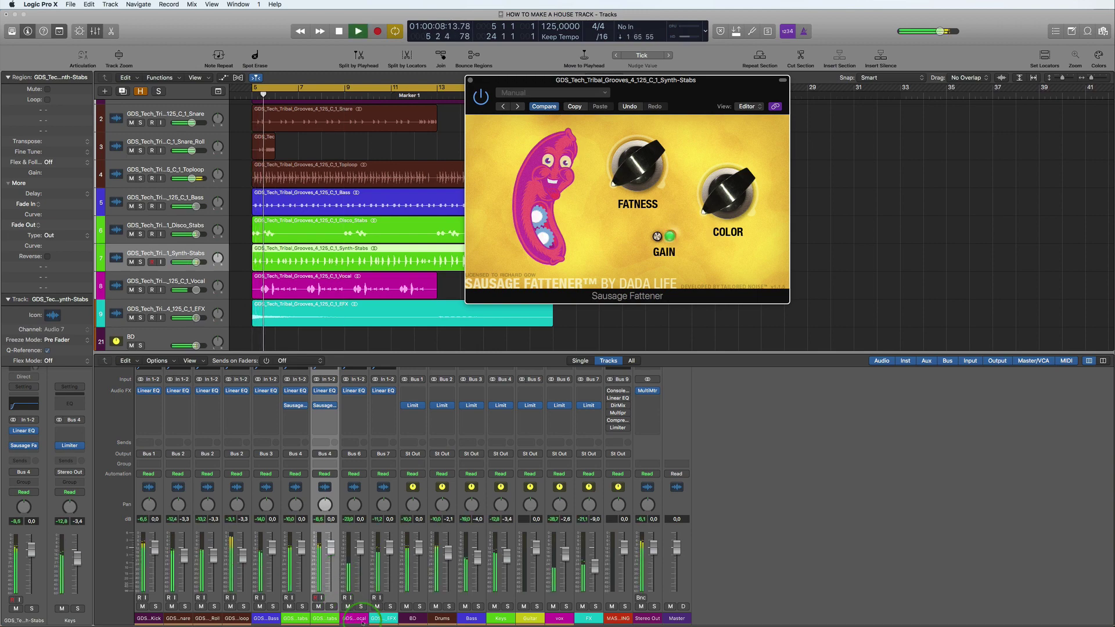
pyautogui.moveTo(643, 156)
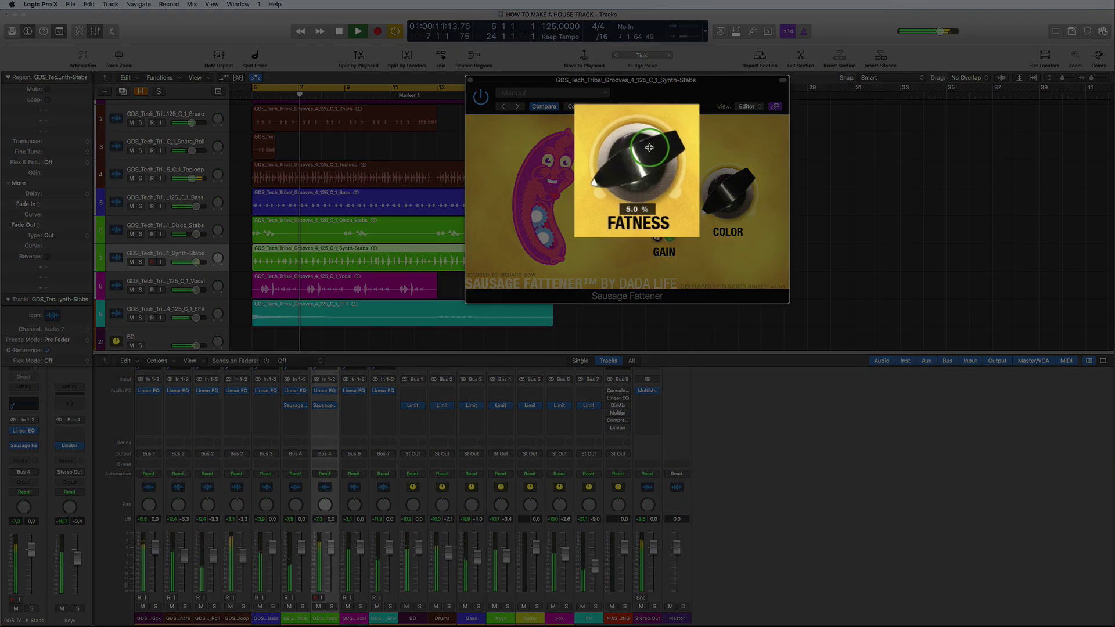
pyautogui.moveTo(649, 148)
pyautogui.mouseDown()
pyautogui.moveTo(648, 98)
pyautogui.moveTo(638, 159)
pyautogui.moveTo(638, 148)
pyautogui.mouseUp()
pyautogui.press('space')
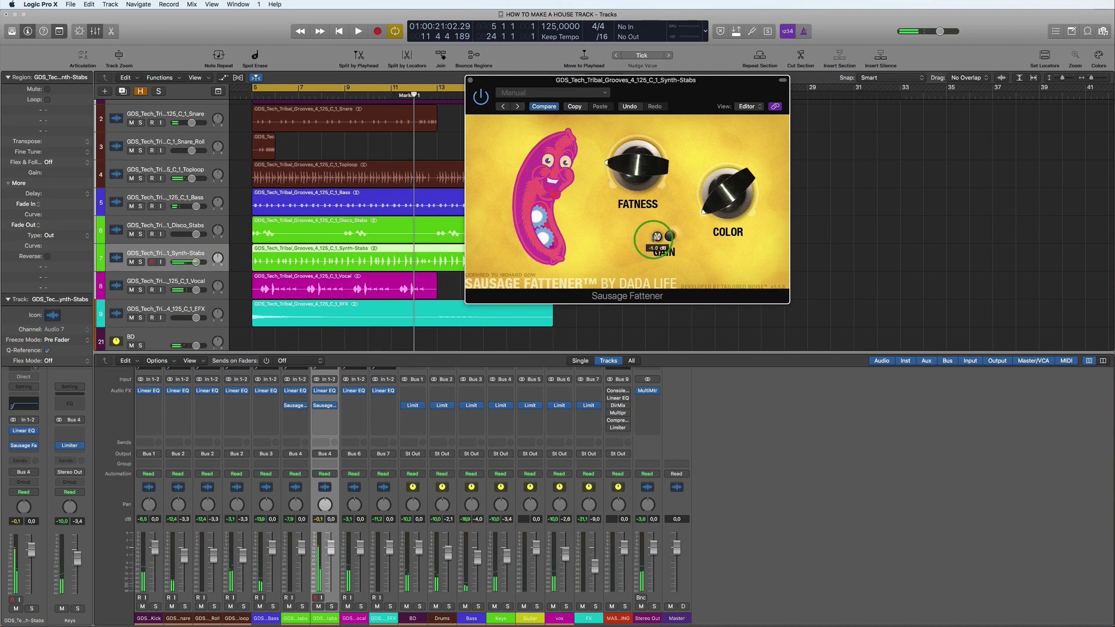
# Step: Adjust the Fatness and Color of the Disco_Stabs channel's Sausage Fattener while the track plays
pyautogui.press('space')
pyautogui.click(302, 429)
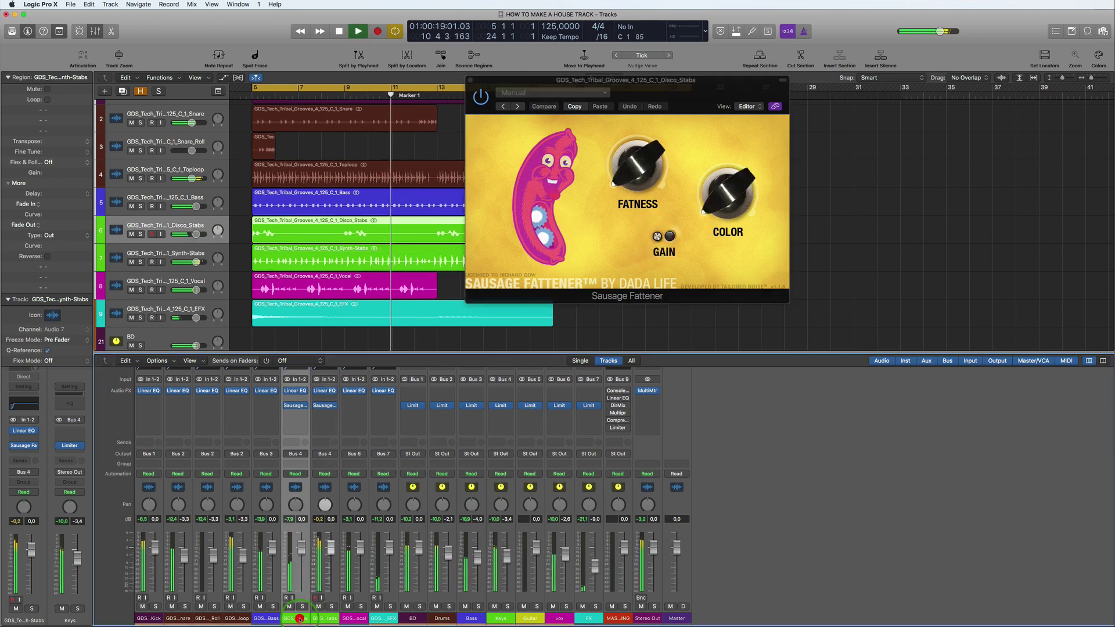
pyautogui.click(627, 172)
pyautogui.moveTo(628, 172); pyautogui.dragTo(633, 197)
pyautogui.moveTo(726, 191)
pyautogui.mouseDown()
pyautogui.moveTo(733, 83)
pyautogui.moveTo(718, 225)
pyautogui.mouseUp()
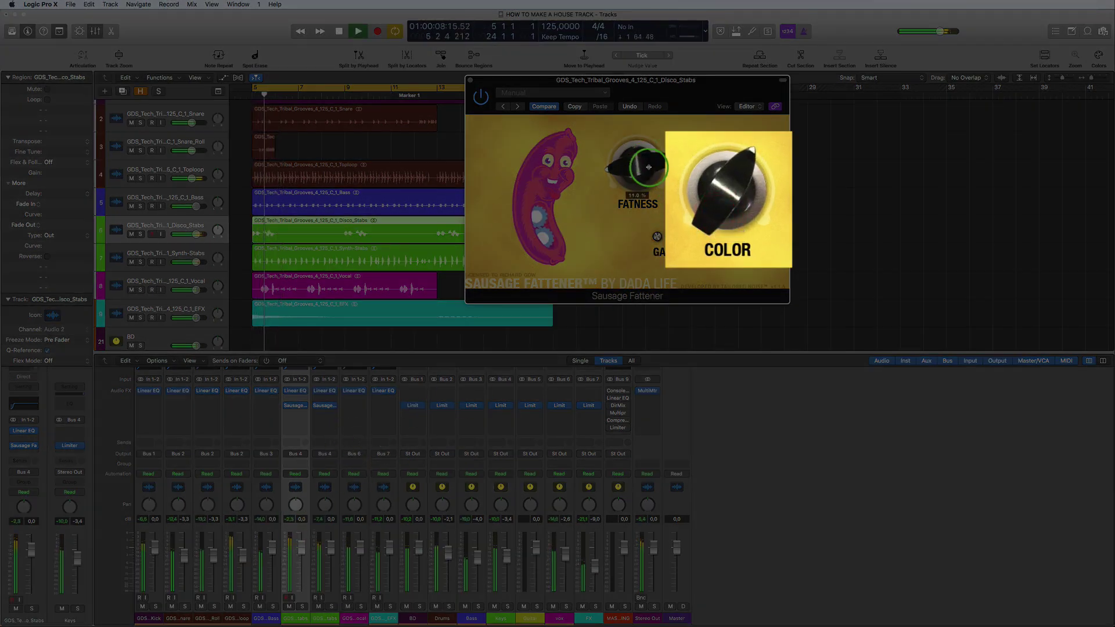
pyautogui.moveTo(649, 166); pyautogui.dragTo(646, 160)
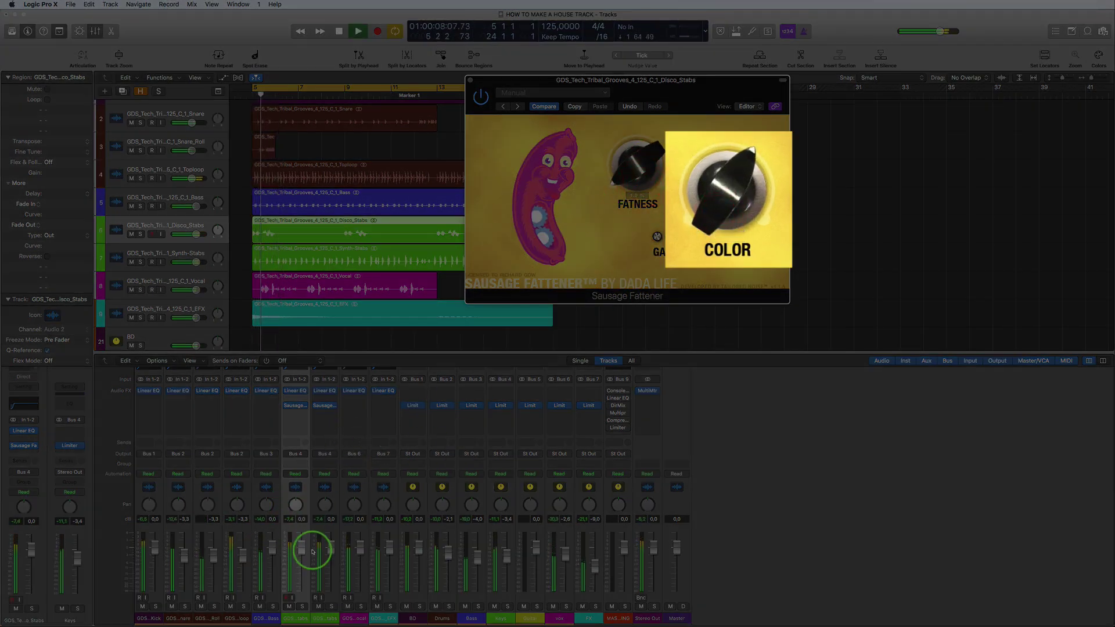
# Step: Lower the Disco_Stabs channel fader to -2.7 dB, stop playback, and close its Sausage Fattener window
pyautogui.moveTo(300, 550); pyautogui.dragTo(301, 556)
pyautogui.click(485, 118)
pyautogui.press('space')
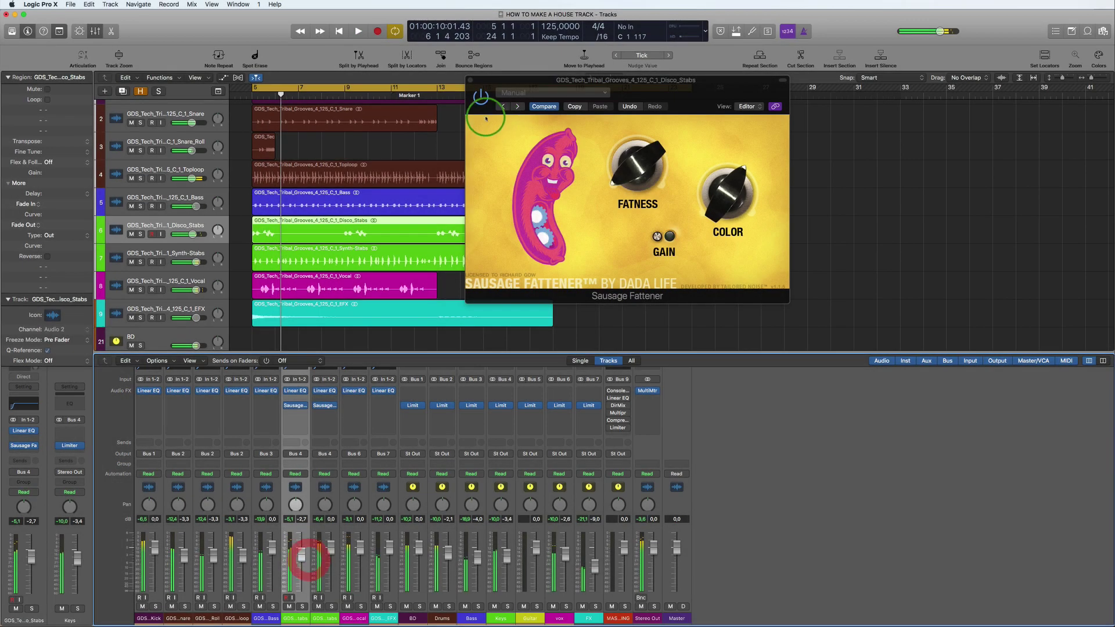
pyautogui.click(471, 82)
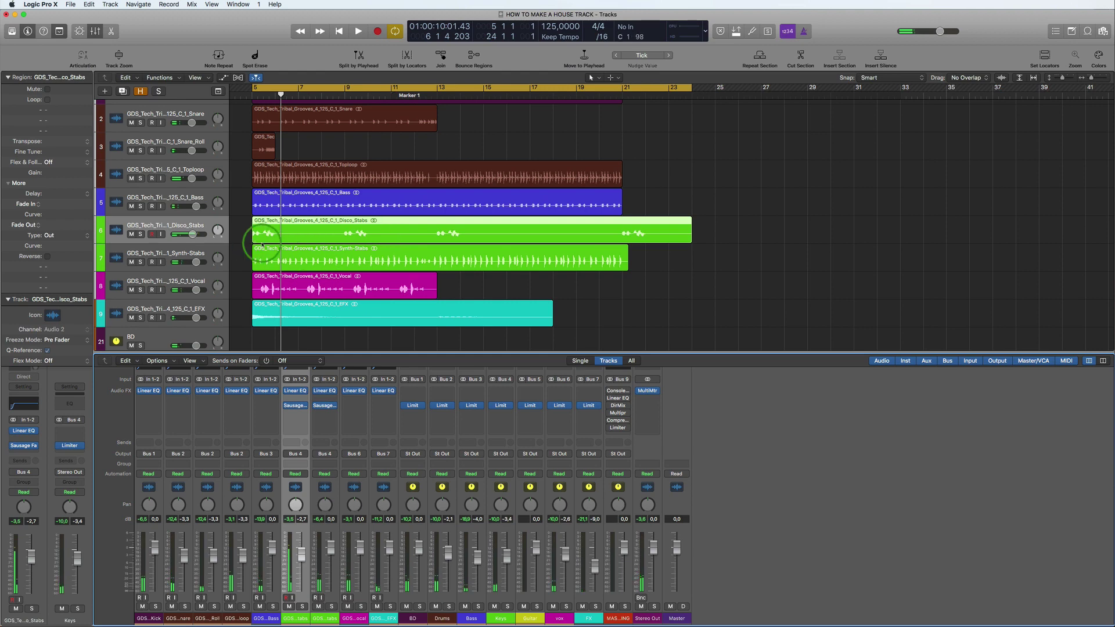
# Step: Play the track briefly, and move the Snare_Roll region to bar 16
pyautogui.press('space')
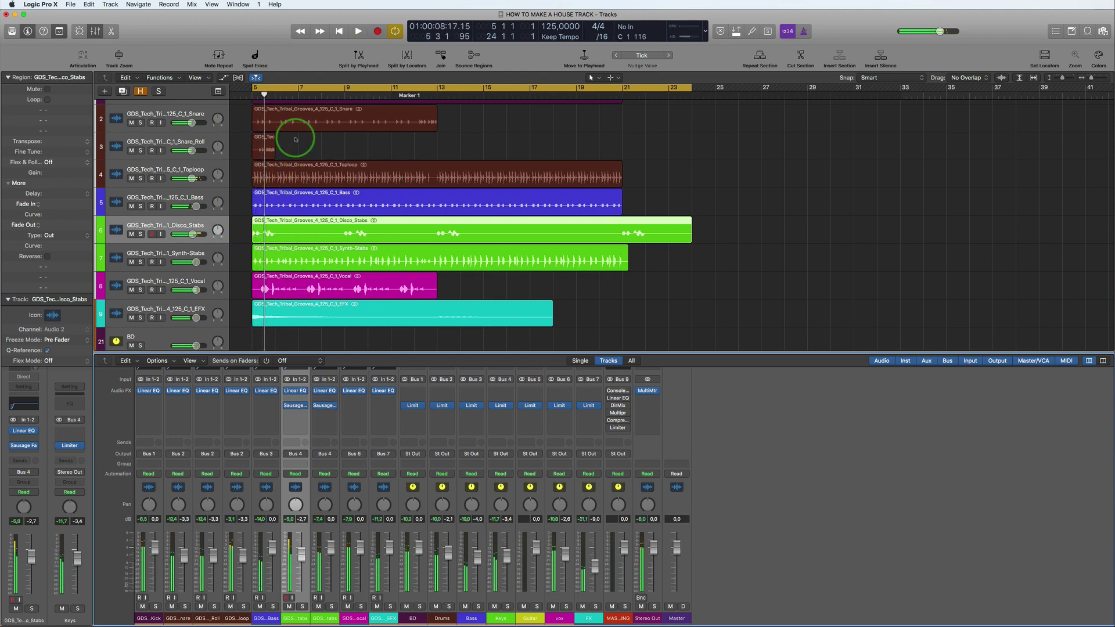
pyautogui.click(267, 141)
pyautogui.moveTo(262, 141); pyautogui.dragTo(515, 138)
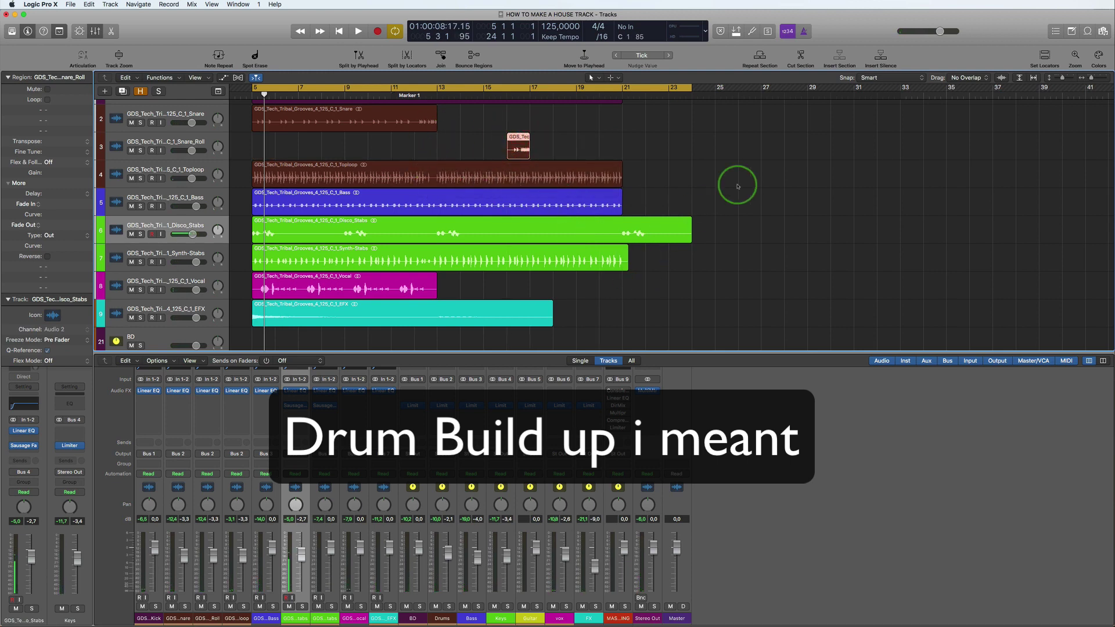
# Step: Move all nine stem regions, from Kick to EFX, together so the arrangement starts at about bar 1
pyautogui.scroll(-6, 738, 186)
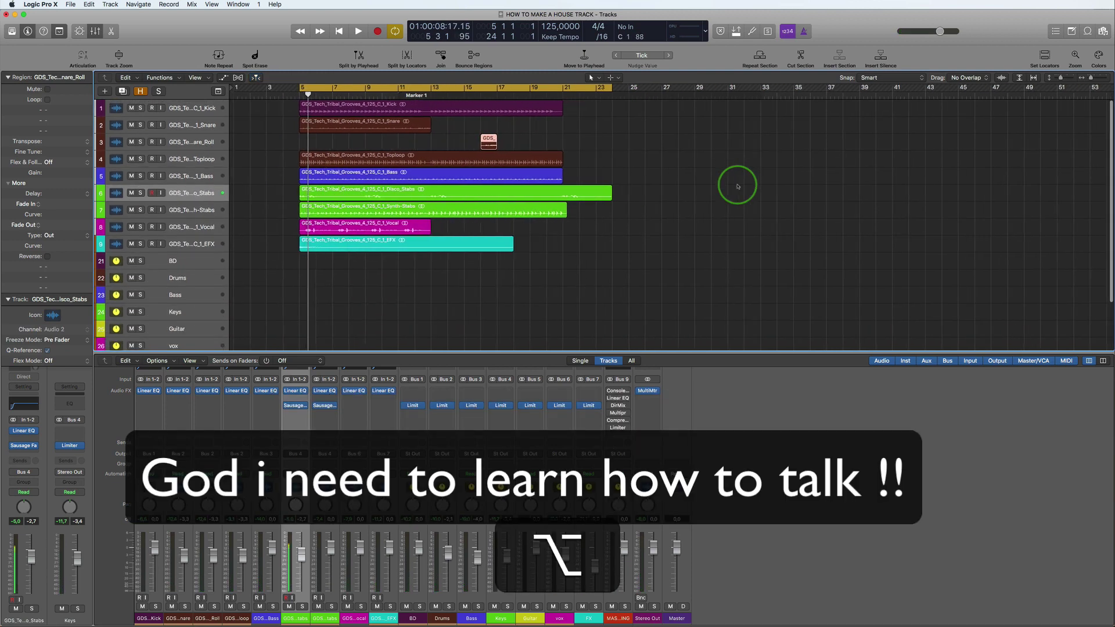
pyautogui.moveTo(650, 132); pyautogui.dragTo(351, 241)
pyautogui.moveTo(577, 110); pyautogui.dragTo(359, 252)
pyautogui.moveTo(437, 108); pyautogui.dragTo(379, 108)
pyautogui.click(658, 181)
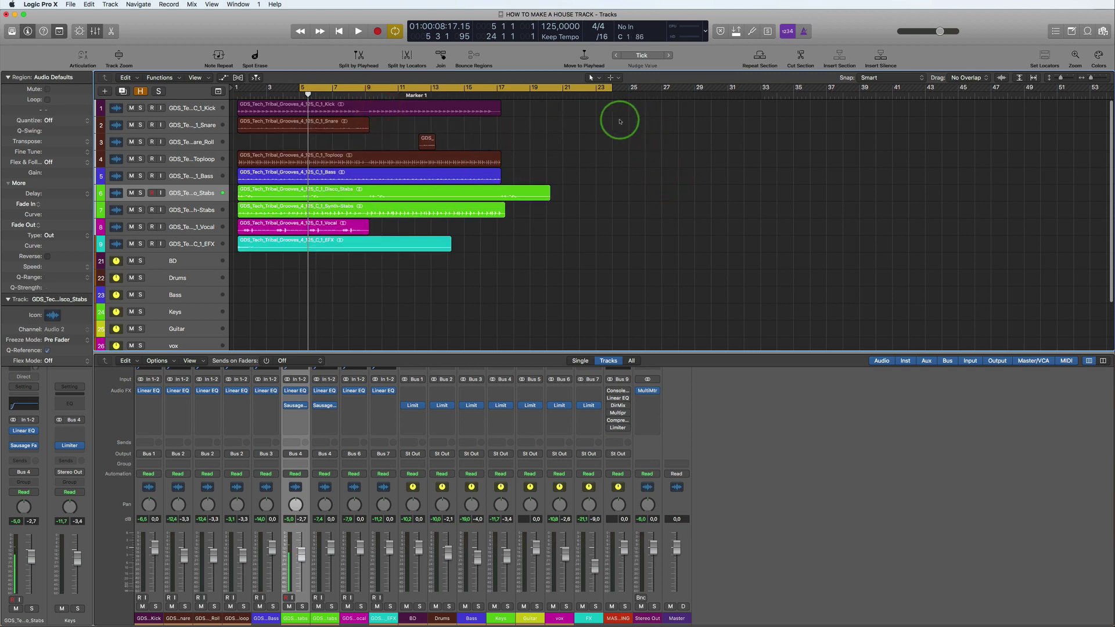
# Step: Shift every region except the Kick eight bars on so the other stems enter at bar 9, and align the Kick region with bar 1
pyautogui.moveTo(620, 121); pyautogui.dragTo(301, 249)
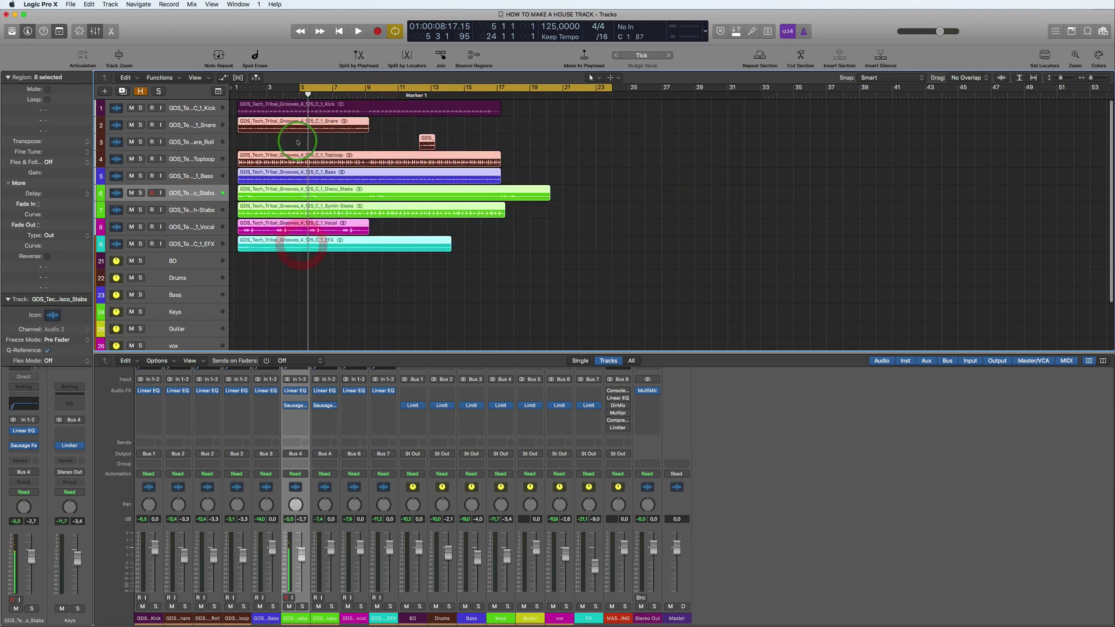
pyautogui.moveTo(303, 122); pyautogui.dragTo(430, 123)
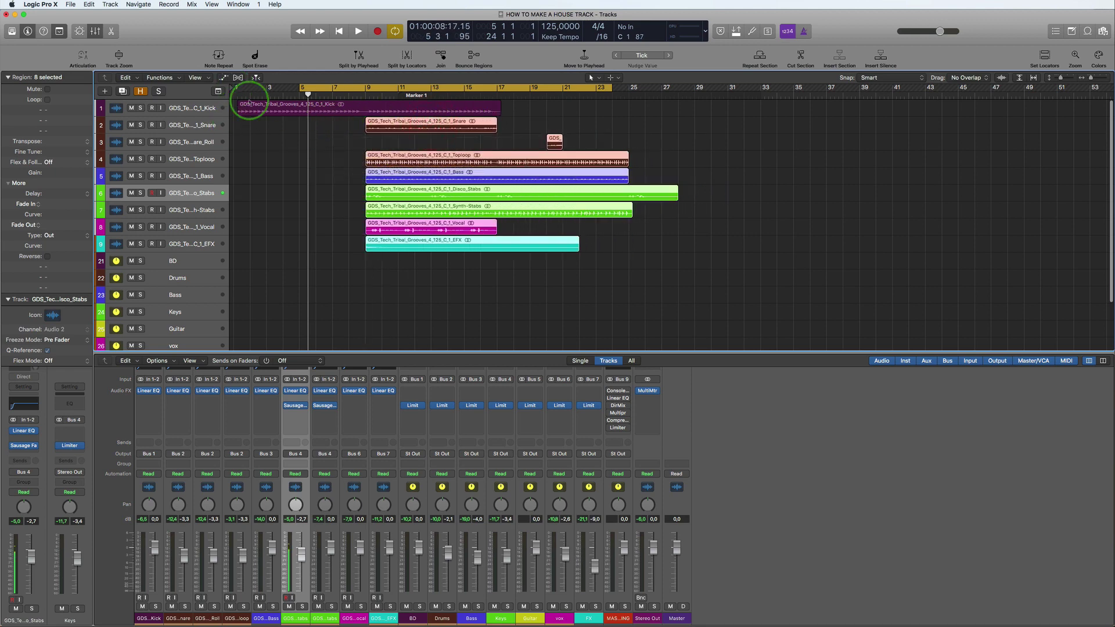
pyautogui.click(248, 103)
# Step: Play the new intro, turn cycle mode off, and listen to the stems' entry around bar 9 before stopping
pyautogui.press('space')
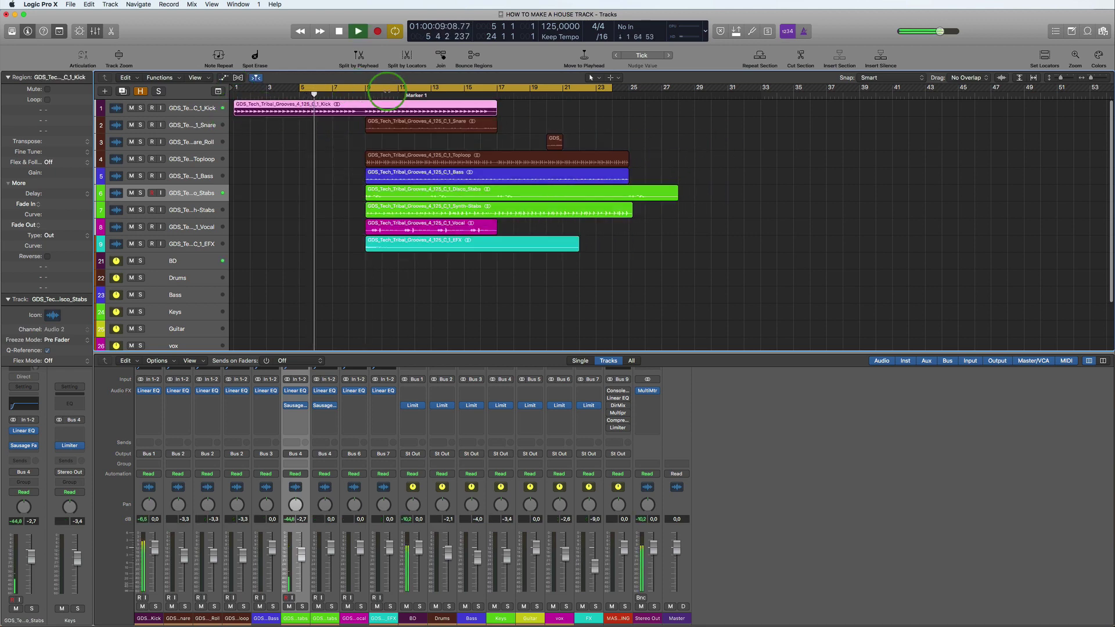
pyautogui.click(382, 87)
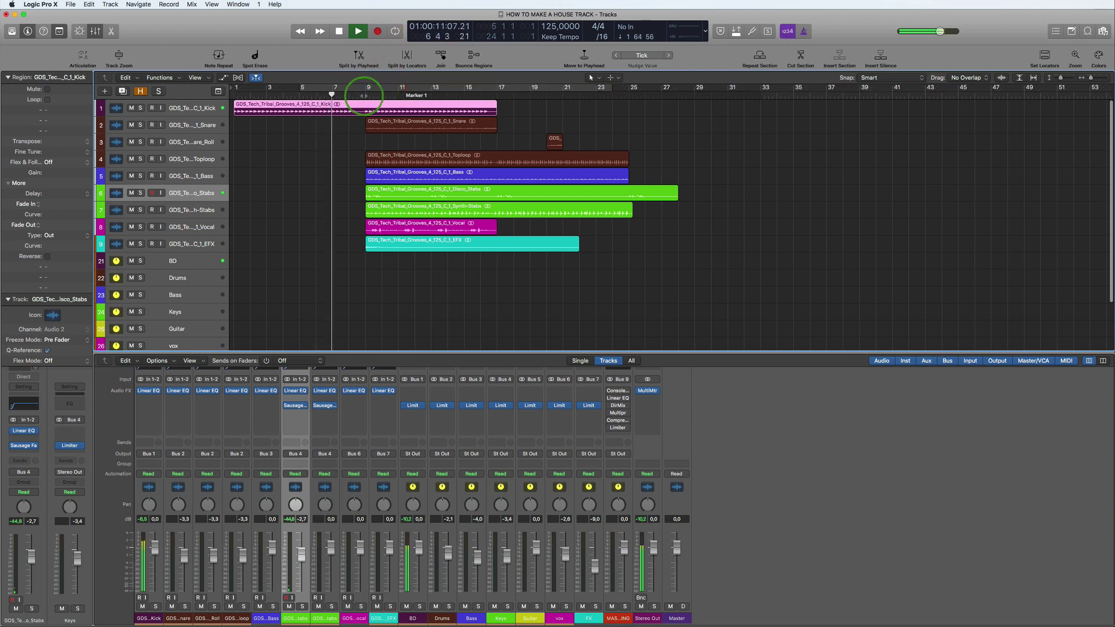
pyautogui.click(363, 95)
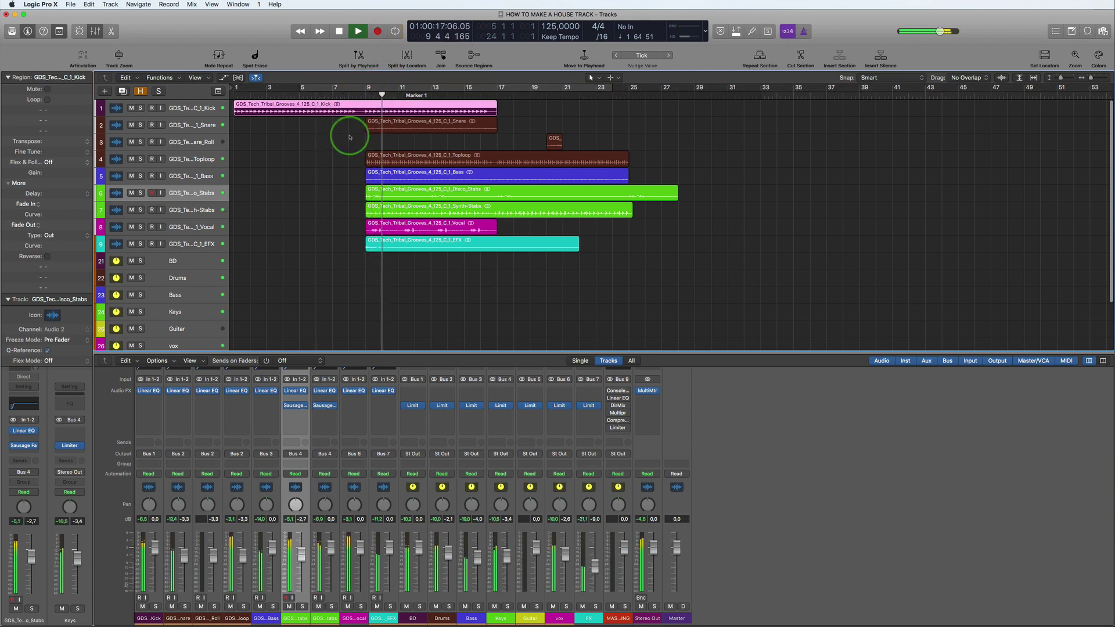
pyautogui.click(746, 129)
pyautogui.press('space')
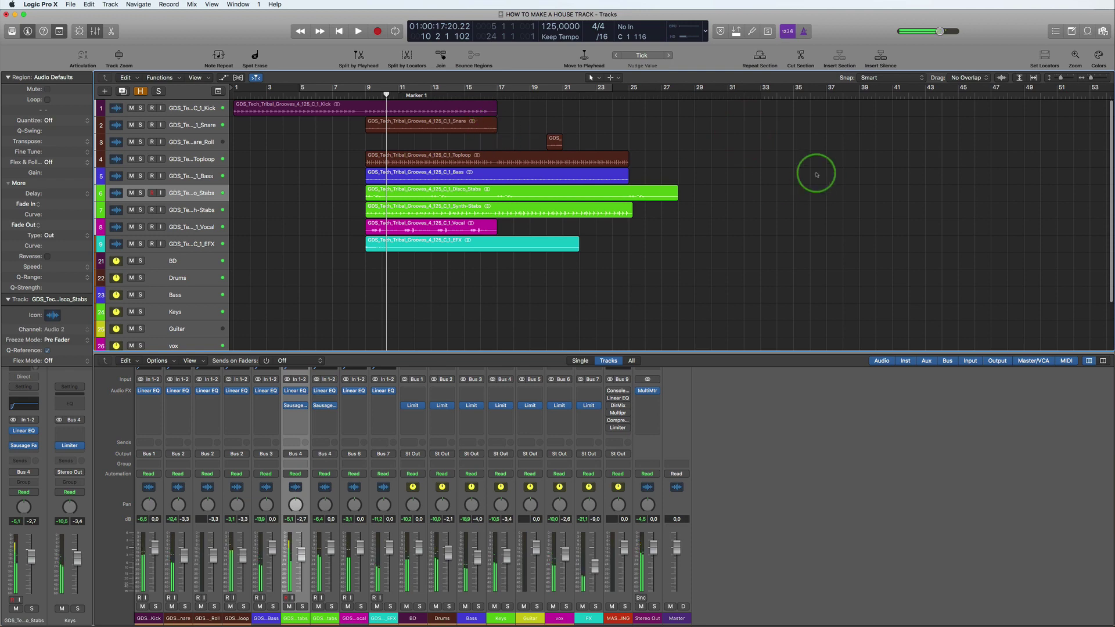
# Step: Move the Bass, Disco_Stabs, Synth-Stabs, Vocal and EFX regions together to bar 25, and resume playback
pyautogui.moveTo(743, 178); pyautogui.dragTo(385, 244)
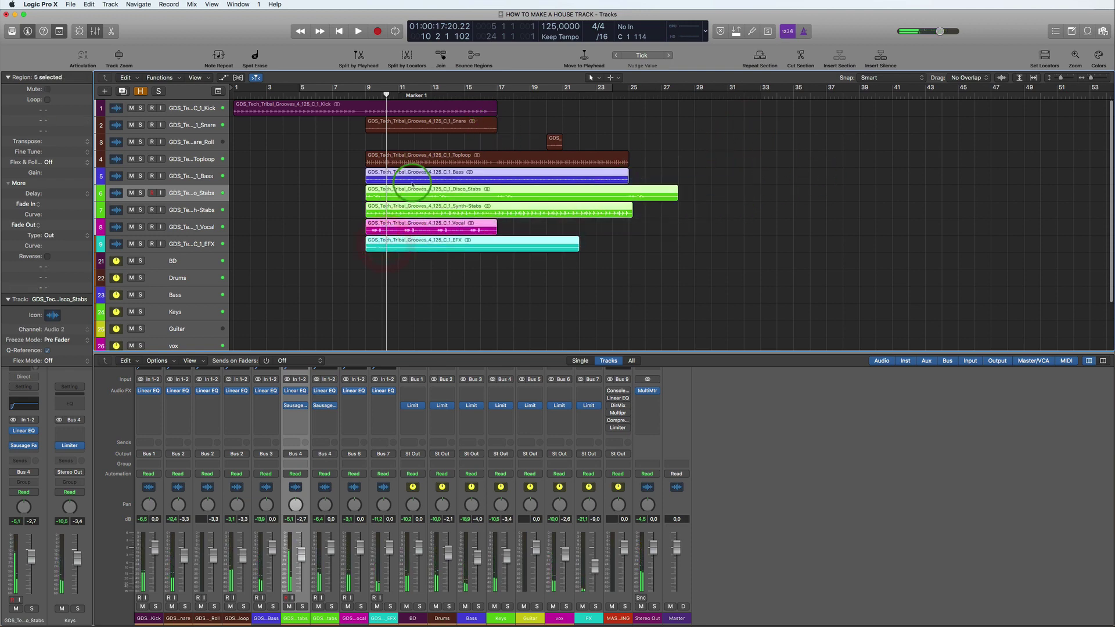
pyautogui.moveTo(413, 178); pyautogui.dragTo(677, 174)
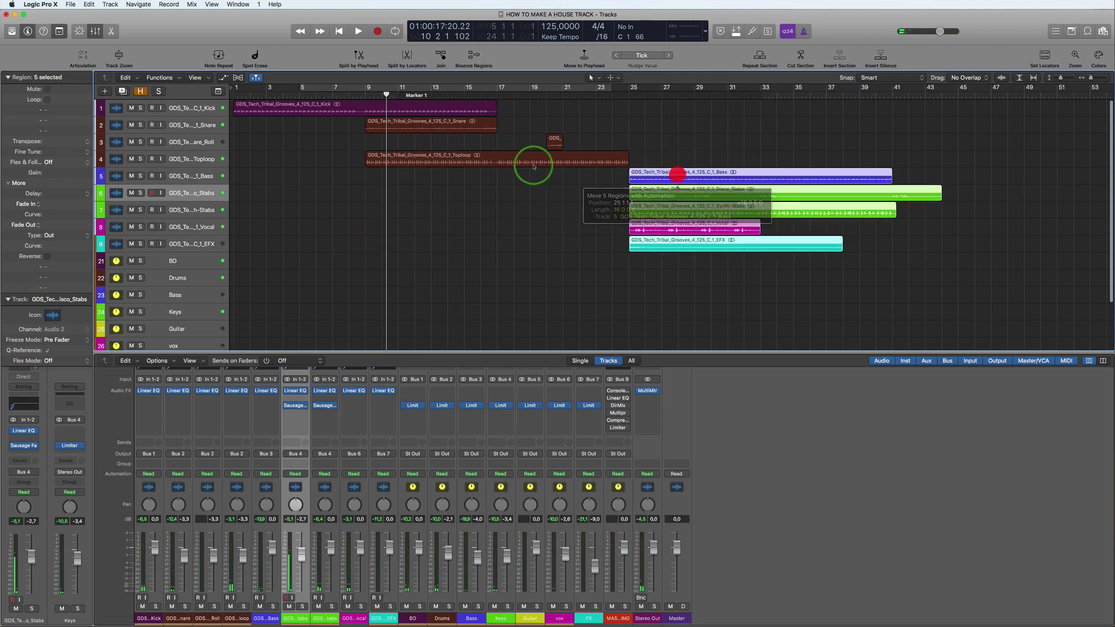
pyautogui.press('space')
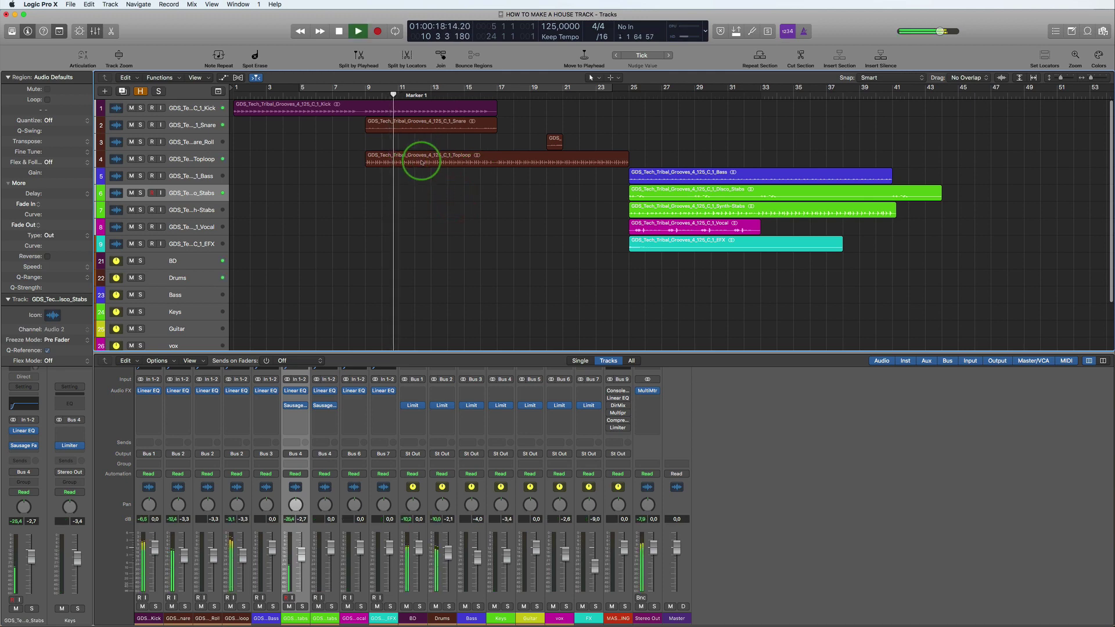
# Step: Move the Toploop region onto the Bass track, the Snare region to bar 17, and the Snare_Roll region to bar 16
pyautogui.moveTo(418, 160)
pyautogui.mouseDown()
pyautogui.moveTo(604, 168)
pyautogui.moveTo(398, 170)
pyautogui.mouseUp()
pyautogui.moveTo(406, 124); pyautogui.dragTo(530, 122)
pyautogui.moveTo(537, 146); pyautogui.dragTo(488, 143)
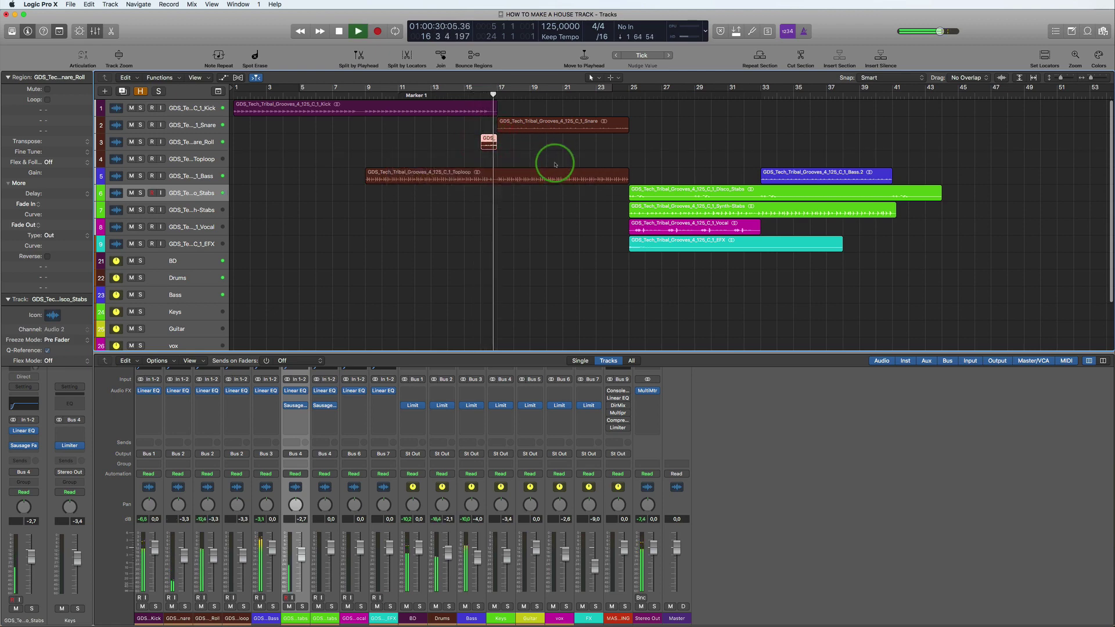
# Step: Copy the Kick region to bar 17 directly behind the original, and stop playback
pyautogui.click(237, 98)
pyautogui.moveTo(261, 115); pyautogui.dragTo(528, 105)
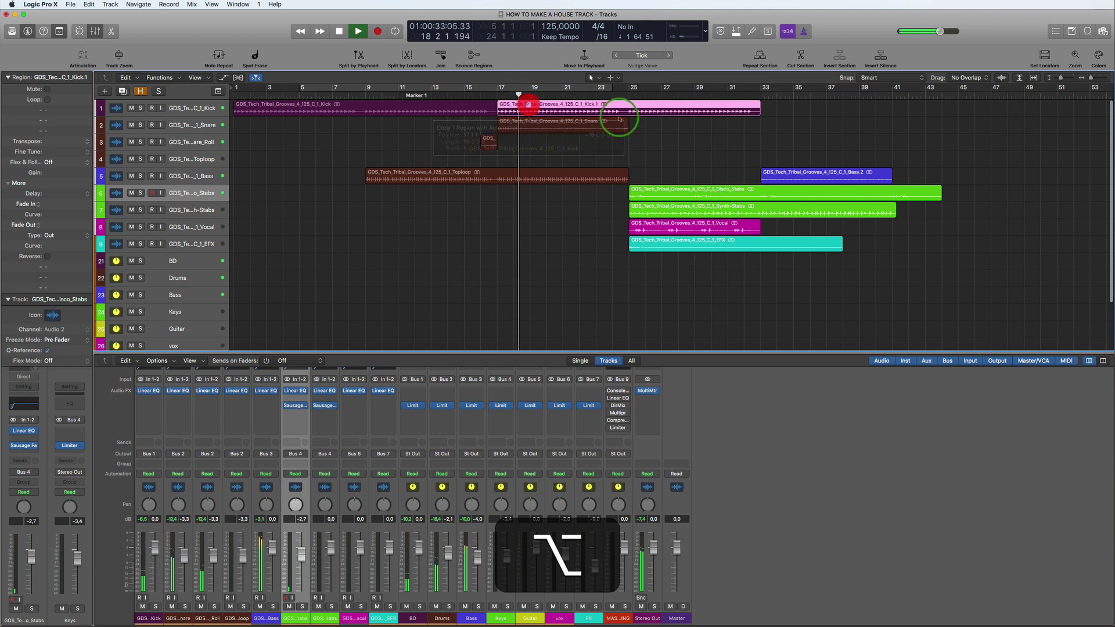
pyautogui.keyDown('alt'); pyautogui.click(691, 137); pyautogui.keyUp('alt')
pyautogui.keyDown('alt'); pyautogui.click(590, 149); pyautogui.keyUp('alt')
pyautogui.click(477, 174)
pyautogui.press('space')
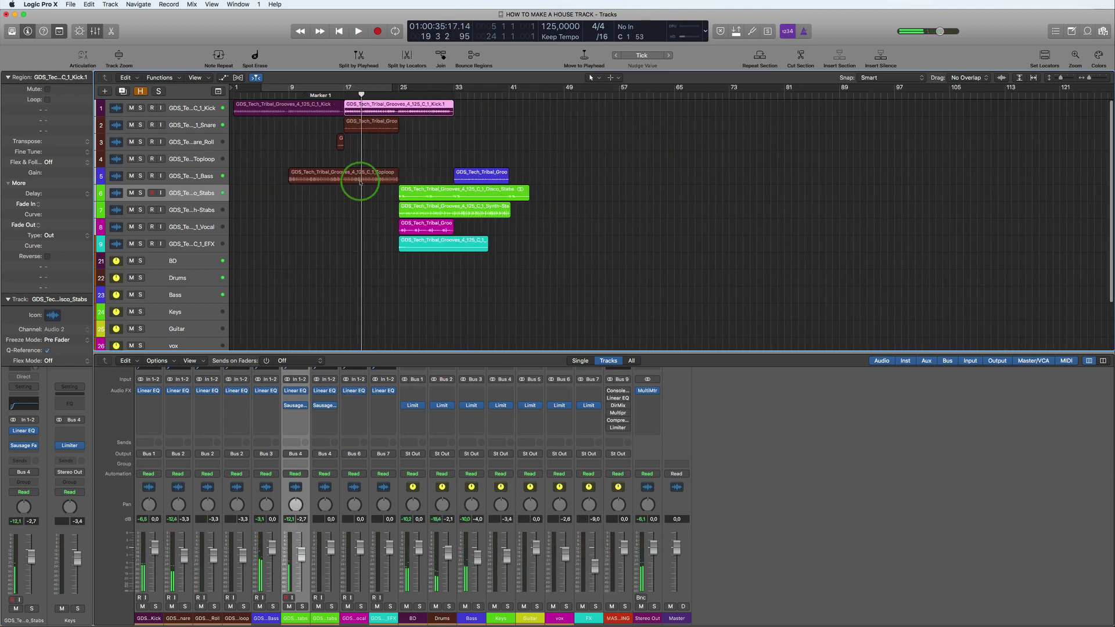
# Step: Return the Toploop region to its own track, and move the Bass region to bar 25 and the Vocal region to bar 41
pyautogui.moveTo(360, 182); pyautogui.dragTo(361, 163)
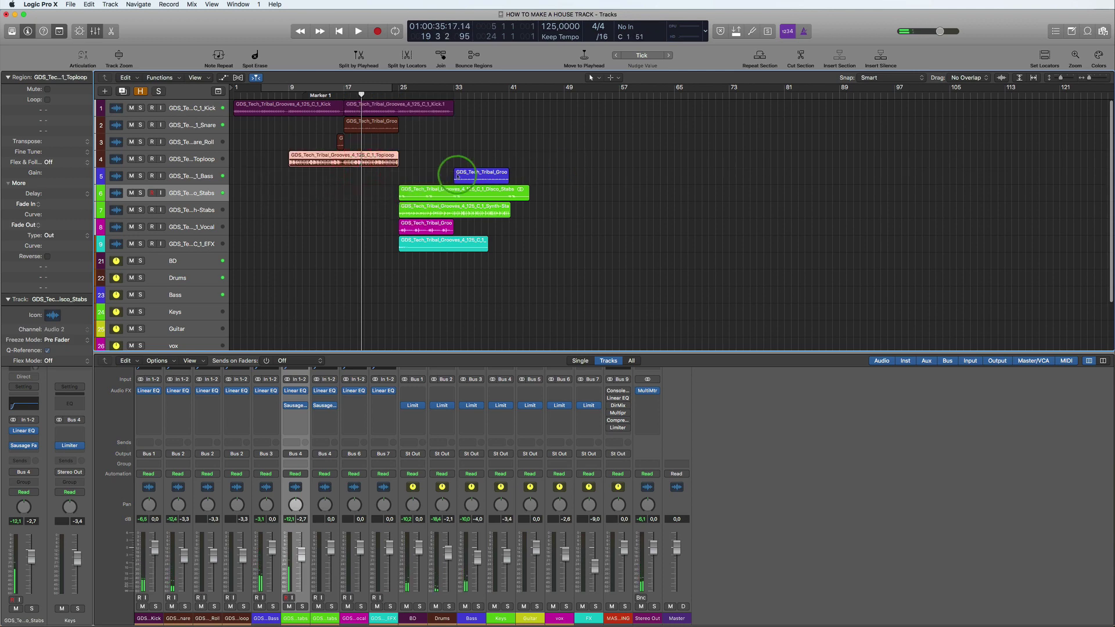
pyautogui.moveTo(480, 175); pyautogui.dragTo(425, 175)
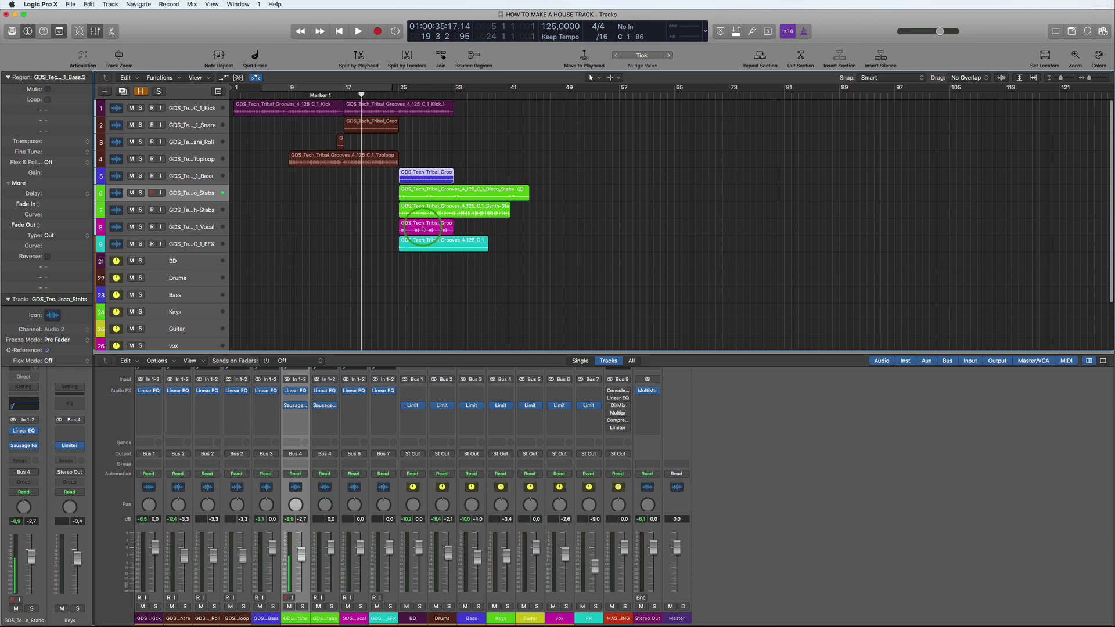
pyautogui.moveTo(423, 229); pyautogui.dragTo(534, 228)
pyautogui.click(429, 247)
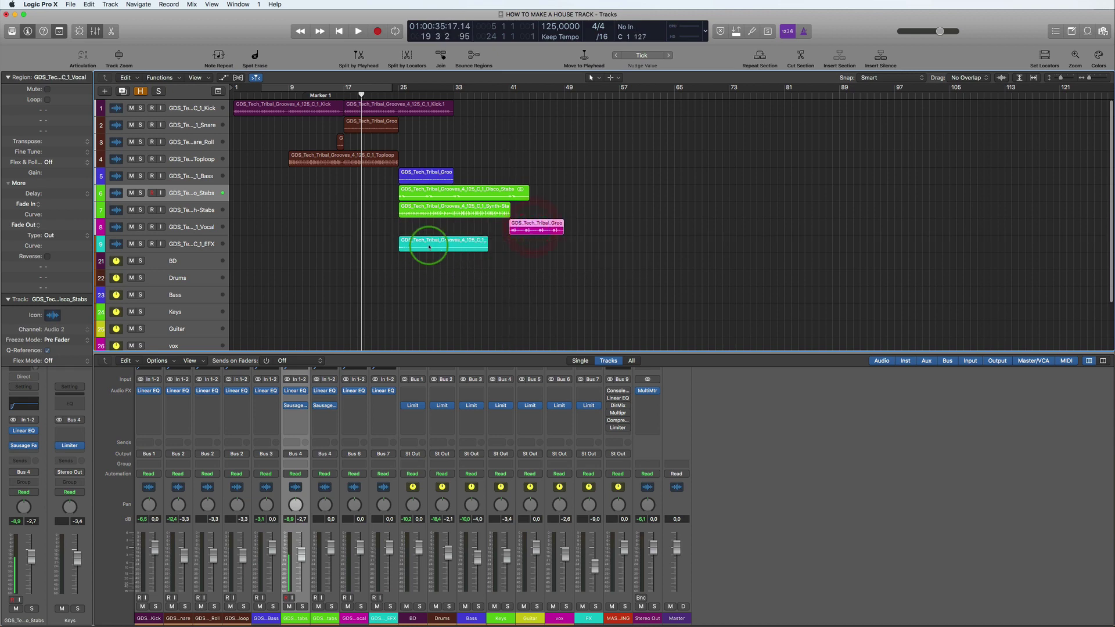
# Step: During playback, move the Bass region to bar 17, and copy both it and the second Kick region to bar 33
pyautogui.press('space')
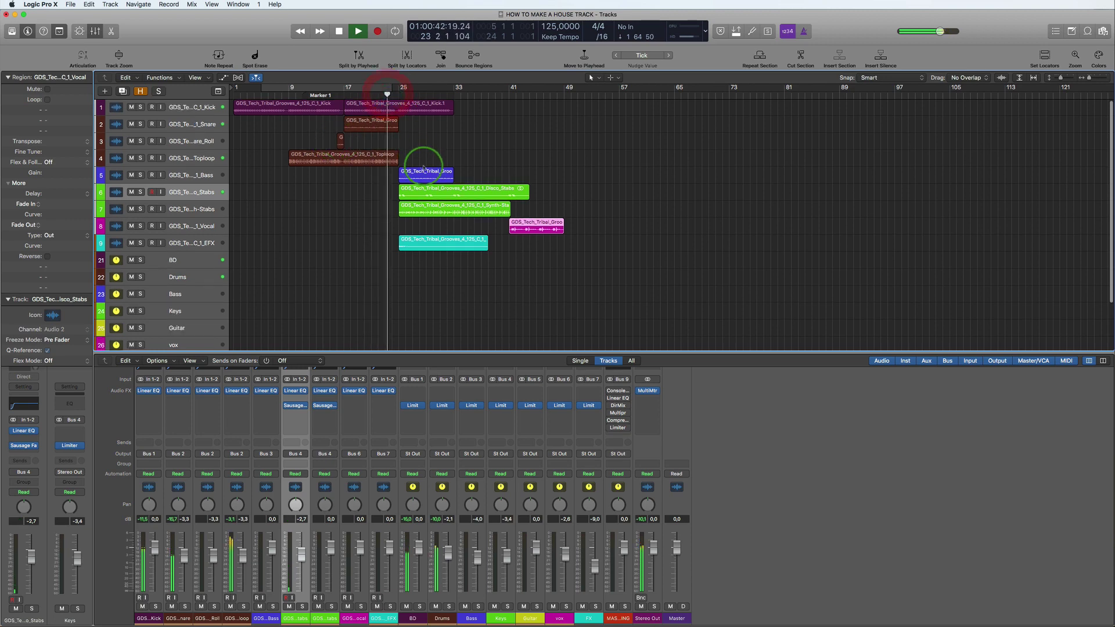
pyautogui.moveTo(418, 172); pyautogui.dragTo(364, 174)
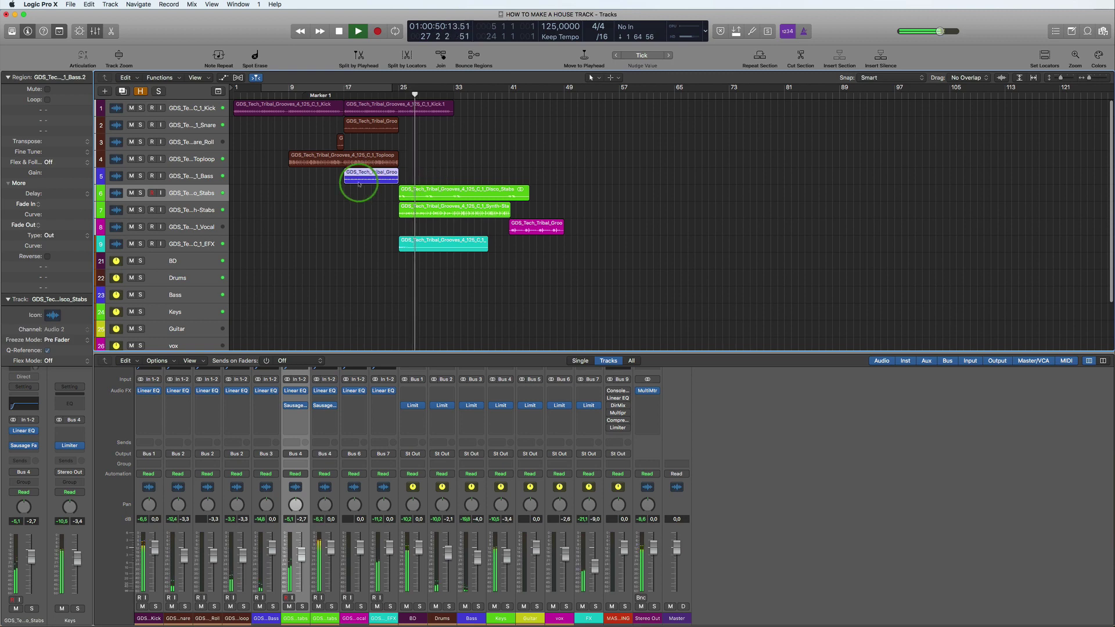
pyautogui.moveTo(365, 178); pyautogui.dragTo(471, 181)
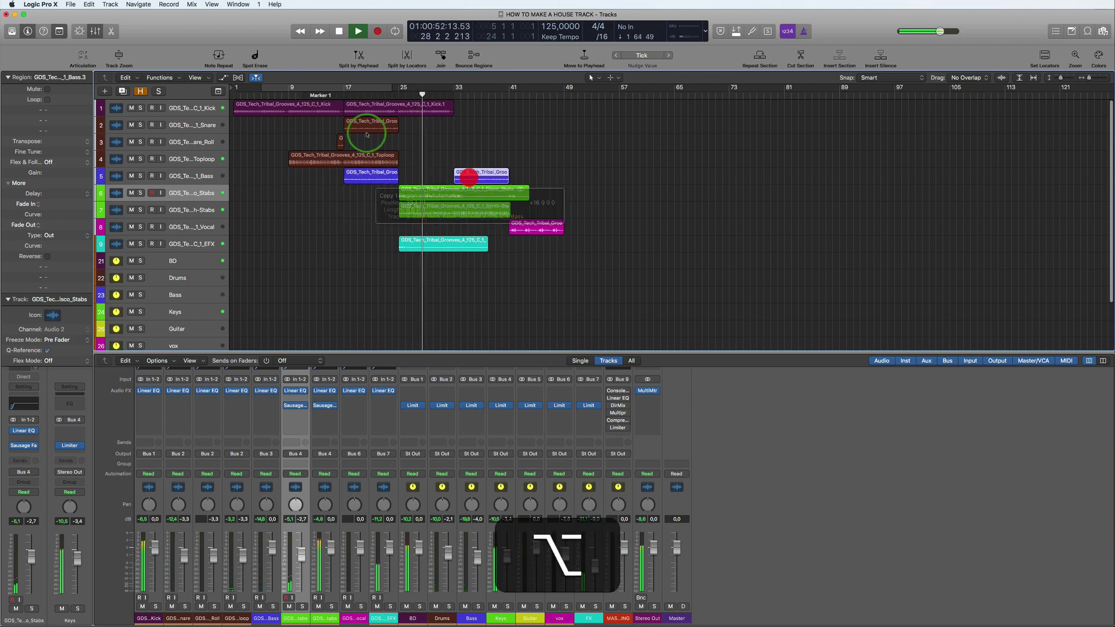
pyautogui.moveTo(378, 111); pyautogui.dragTo(489, 112)
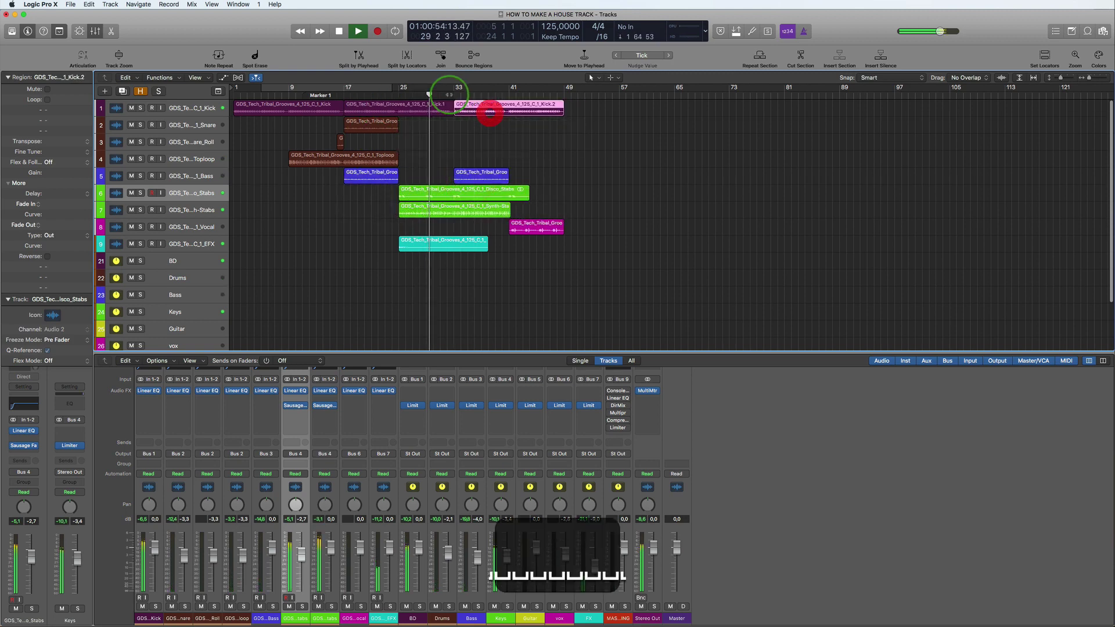
pyautogui.press('space')
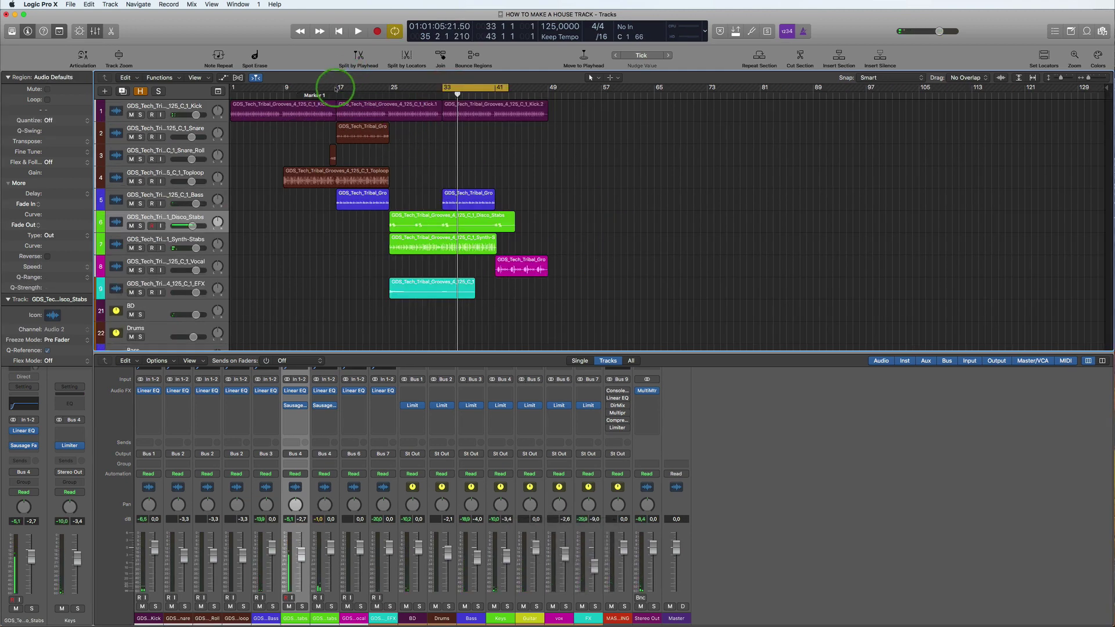
# Step: Play a cycle starting at bar 17, and copy the Toploop region to bar 25 and the Snare region to bar 33
pyautogui.moveTo(336, 87); pyautogui.dragTo(716, 124)
pyautogui.press('space')
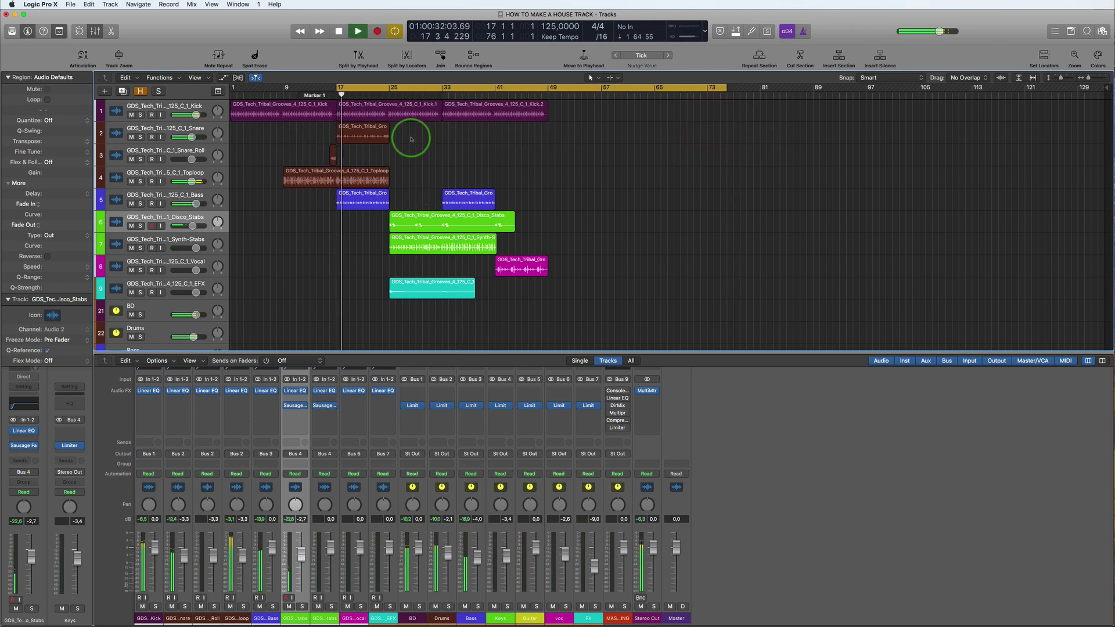
pyautogui.moveTo(406, 137); pyautogui.dragTo(349, 174)
pyautogui.moveTo(361, 133); pyautogui.dragTo(458, 131)
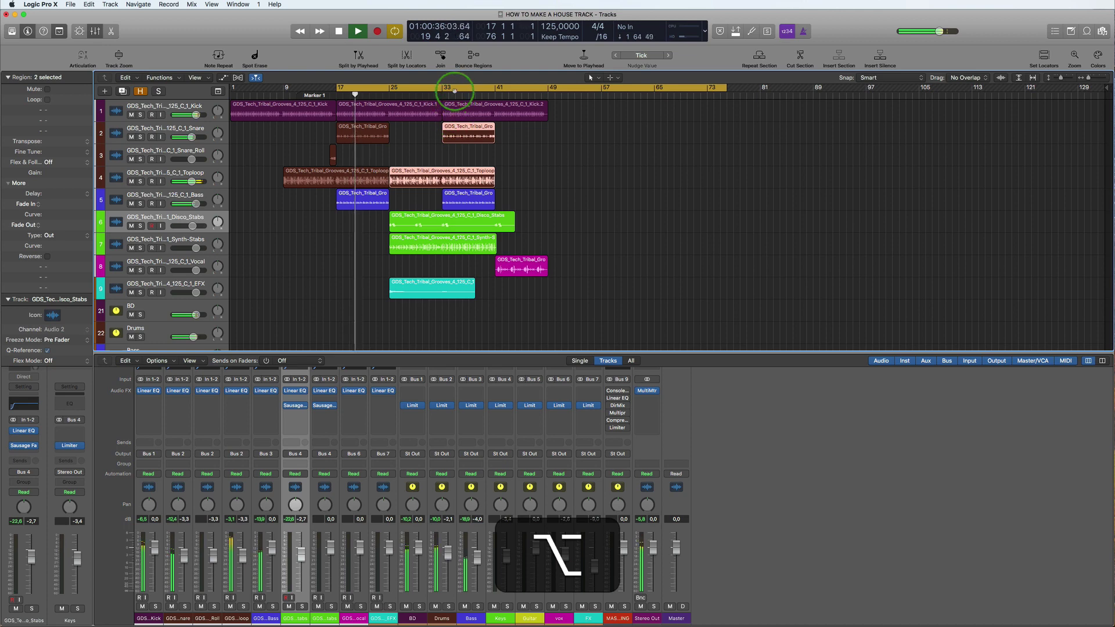
# Step: Set the cycle range to bars 33 to 61 and listen to that section
pyautogui.click(453, 89)
pyautogui.moveTo(445, 88); pyautogui.dragTo(625, 96)
pyautogui.press('space')
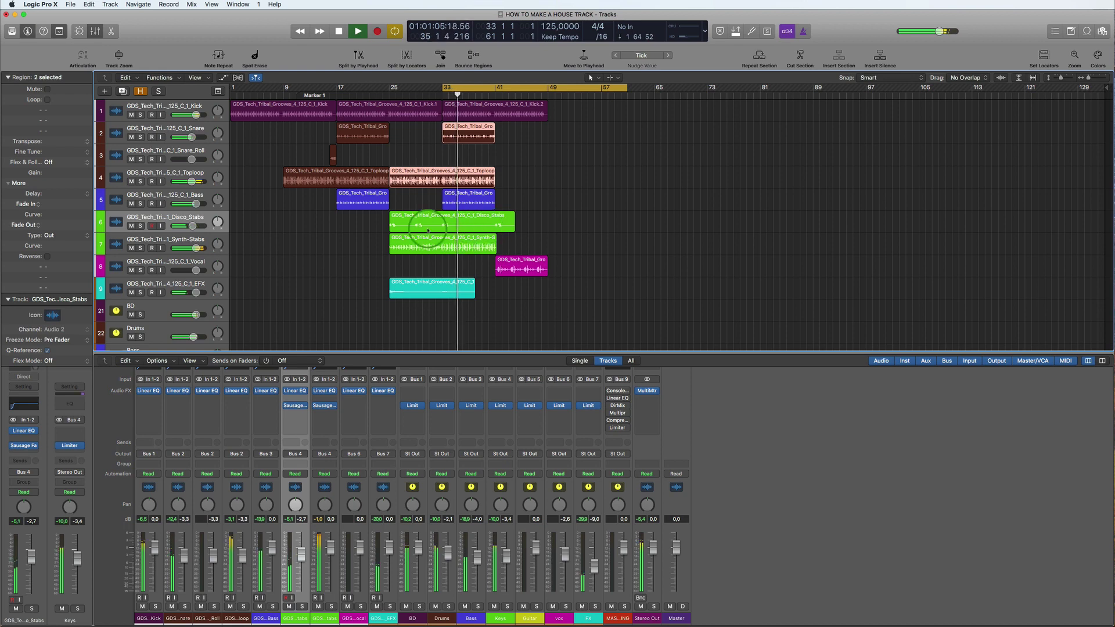
# Step: Move the Disco_Stabs region to bar 33 and split it at bar 49
pyautogui.moveTo(436, 228); pyautogui.dragTo(489, 226)
pyautogui.press('super')
pyautogui.keyDown('super'); pyautogui.click(548, 222); pyautogui.keyUp('super')
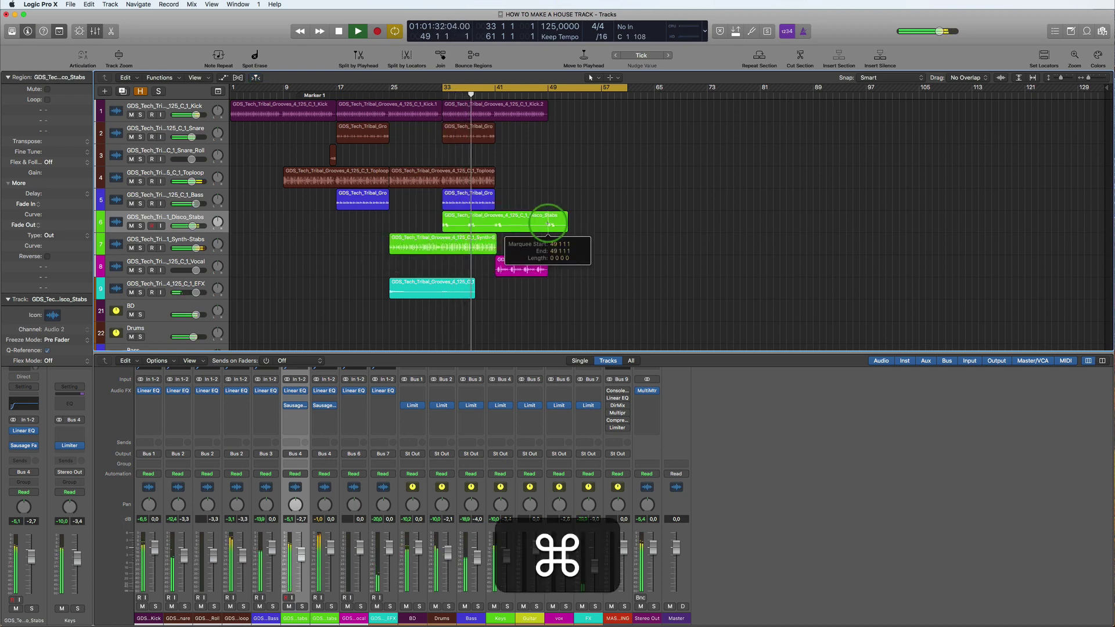
# Step: Move the split-off Disco_Stabs tail to bar 25 and shorten the main region so it ends at about bar 43
pyautogui.moveTo(550, 224); pyautogui.dragTo(400, 219)
pyautogui.click(465, 221)
pyautogui.moveTo(544, 228); pyautogui.dragTo(507, 226)
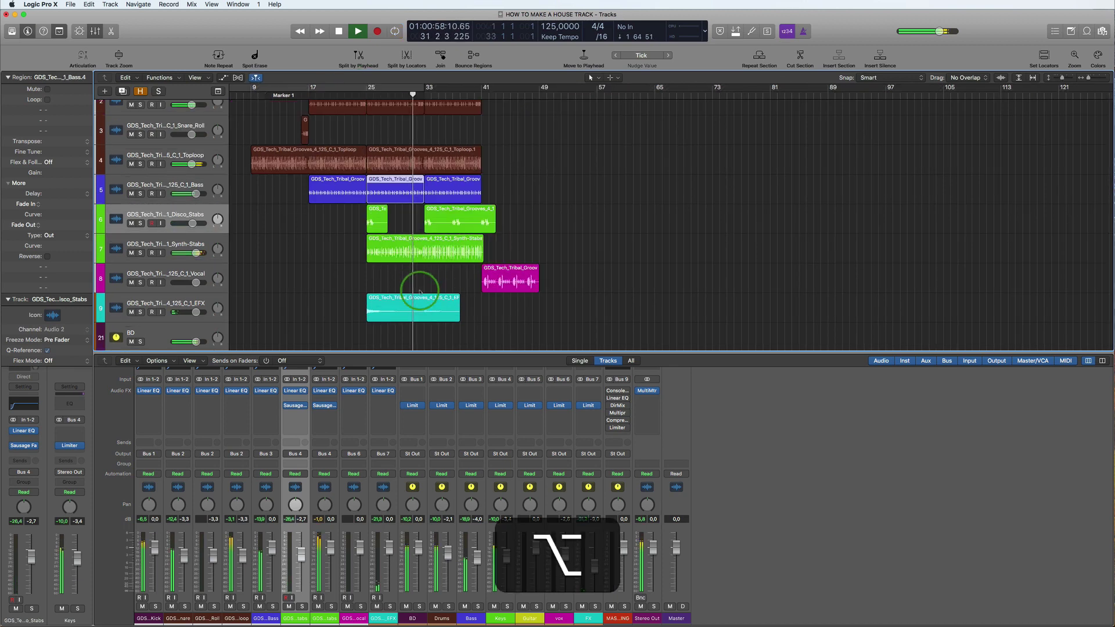
# Step: Copy the EFX region to bar 41, split the original at bar 29, and place a reversed copy of its opening piece at bar 37
pyautogui.moveTo(420, 297); pyautogui.dragTo(534, 306)
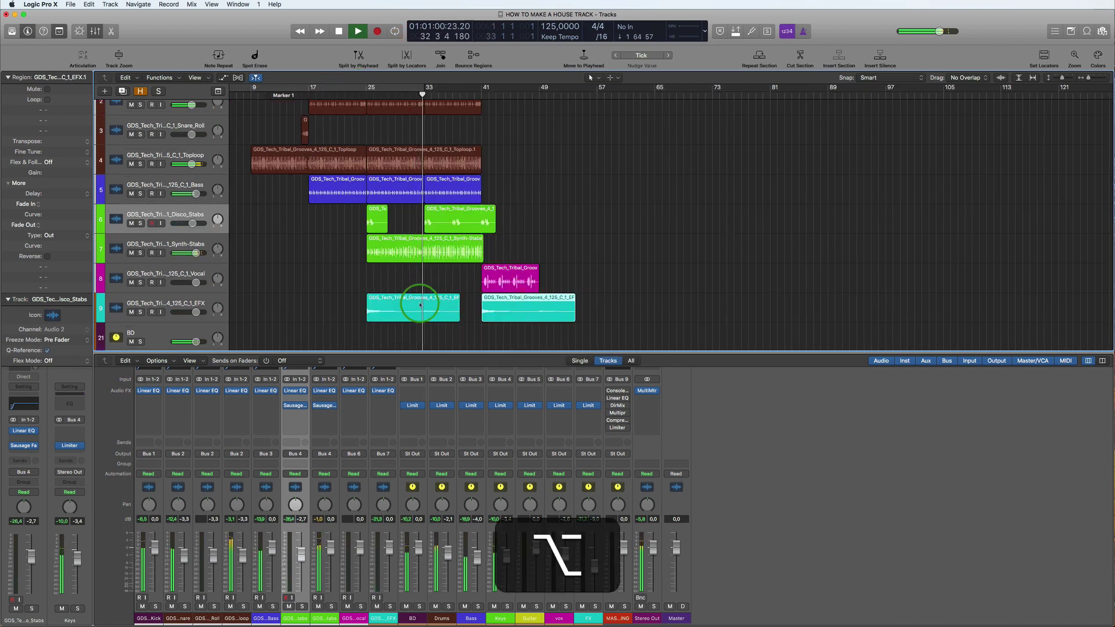
pyautogui.click(394, 309)
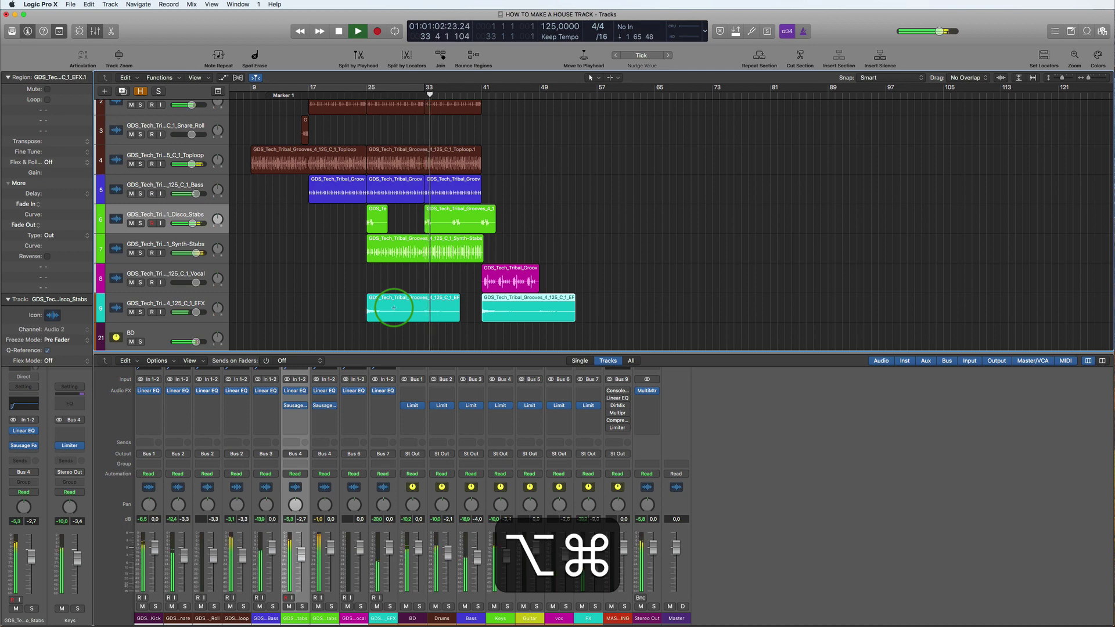
pyautogui.keyDown('super'); pyautogui.click(395, 309); pyautogui.keyUp('super')
pyautogui.click(374, 311)
pyautogui.click(378, 307)
pyautogui.press('space')
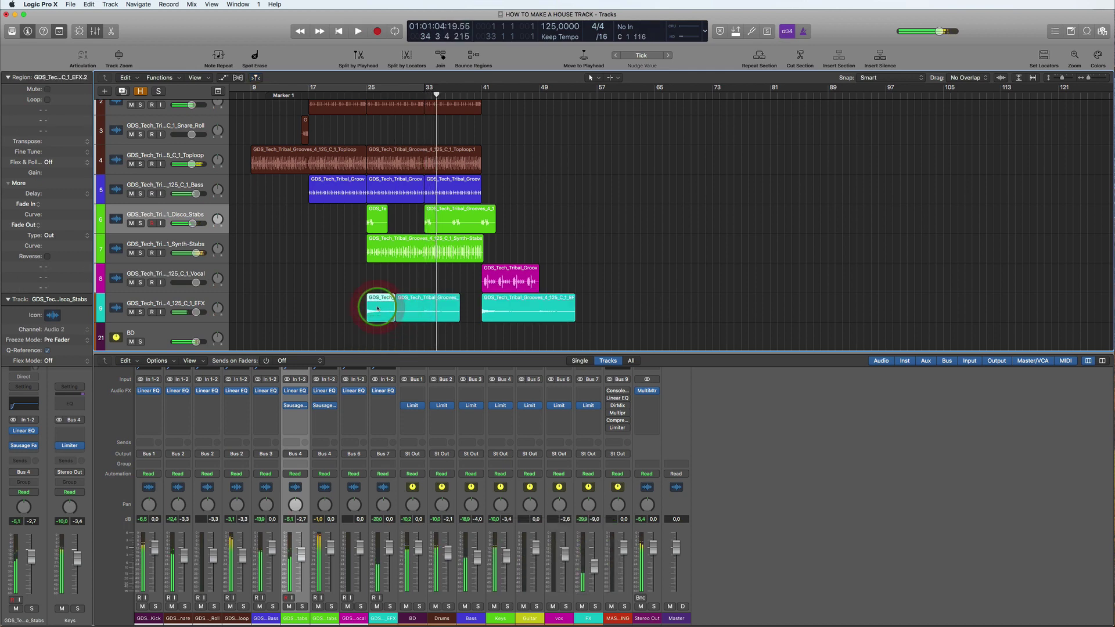
pyautogui.moveTo(377, 308); pyautogui.dragTo(463, 307)
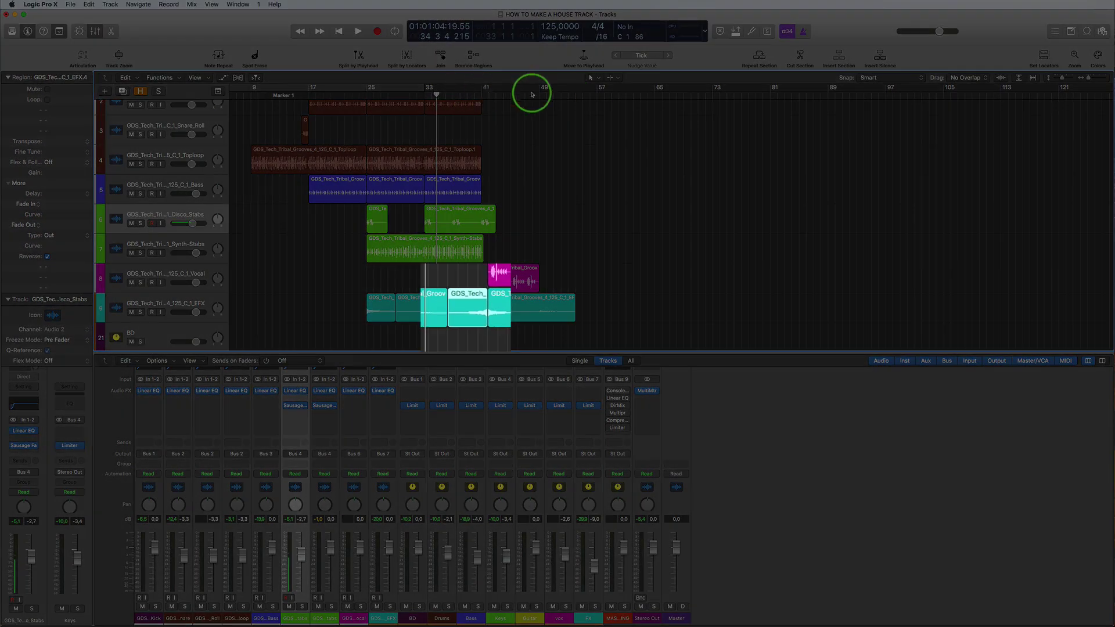
# Step: Cycle bars 39 to 59, audition the EFX track in solo, and turn the solo off after stopping
pyautogui.moveTo(468, 88); pyautogui.dragTo(608, 96)
pyautogui.press('space')
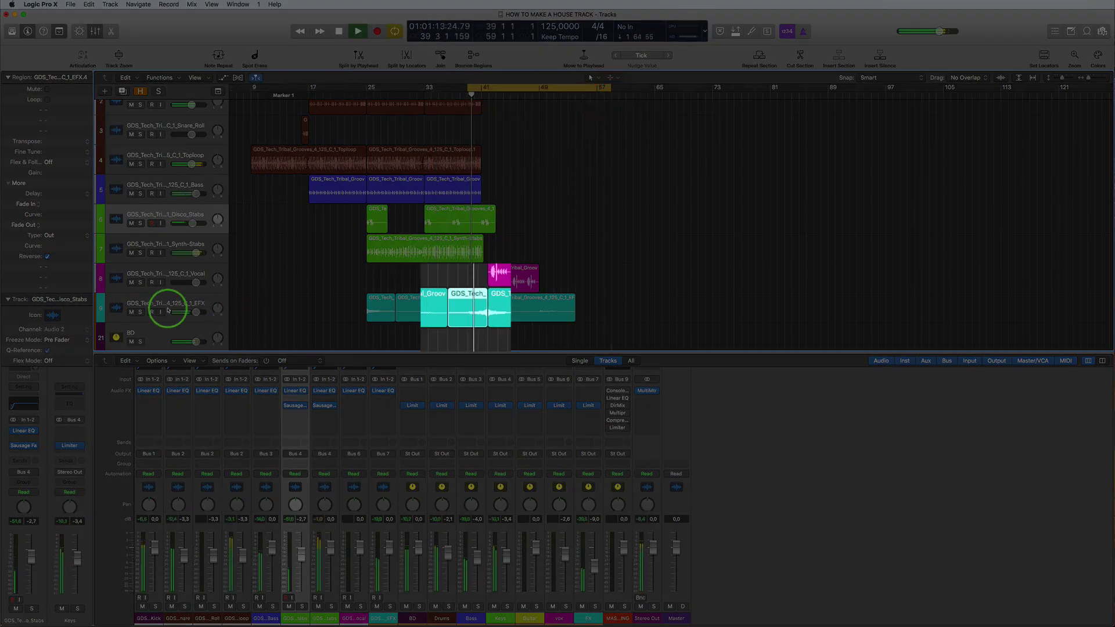
pyautogui.click(140, 312)
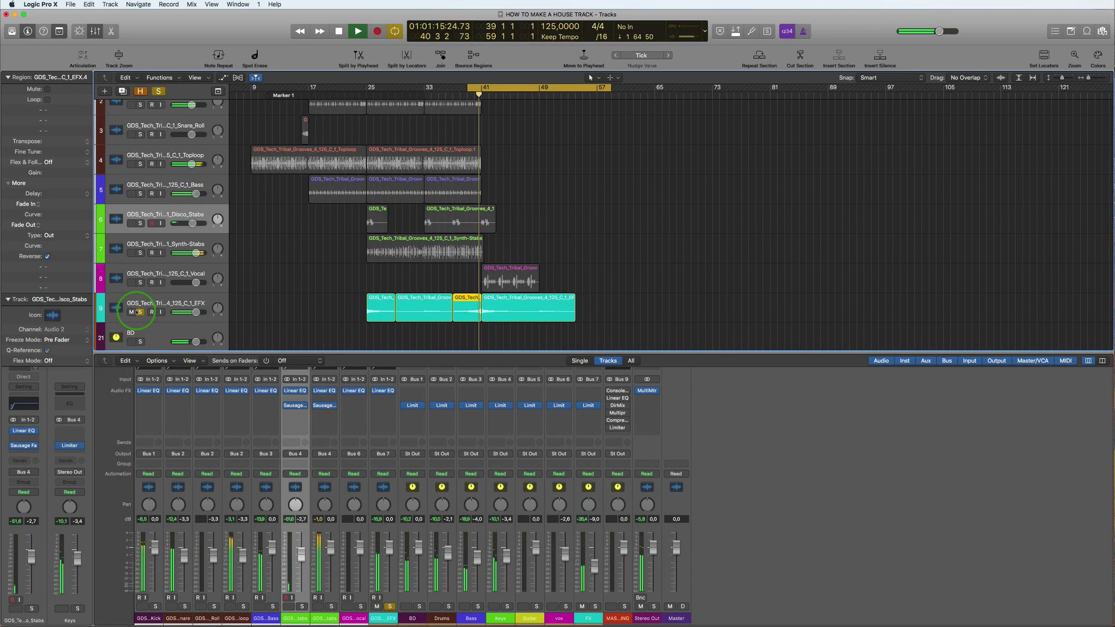
pyautogui.press('space')
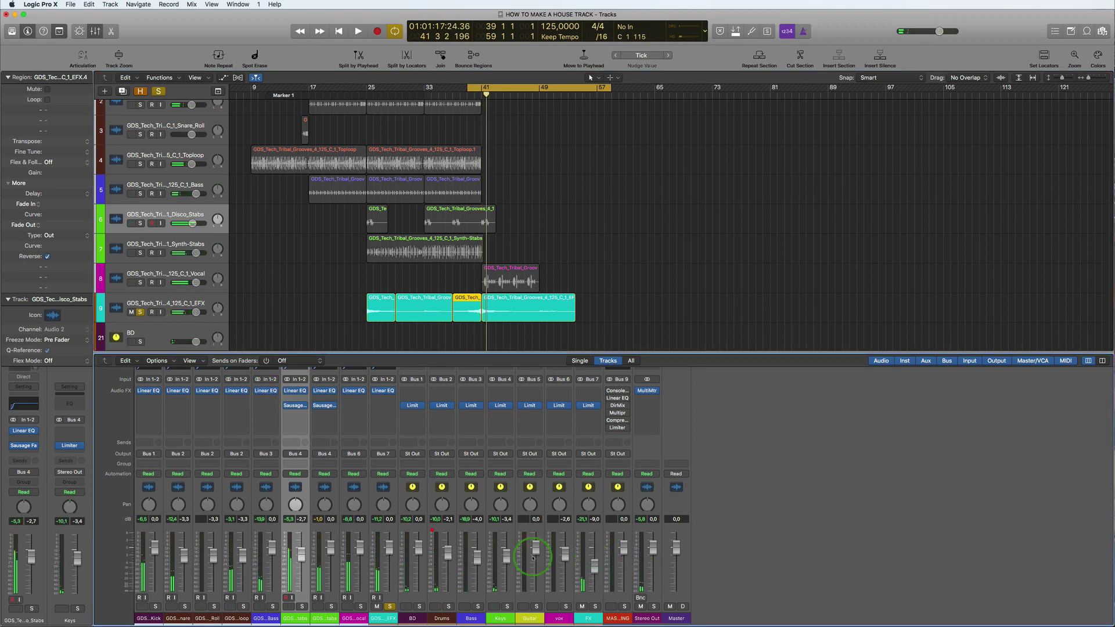
pyautogui.click(566, 557)
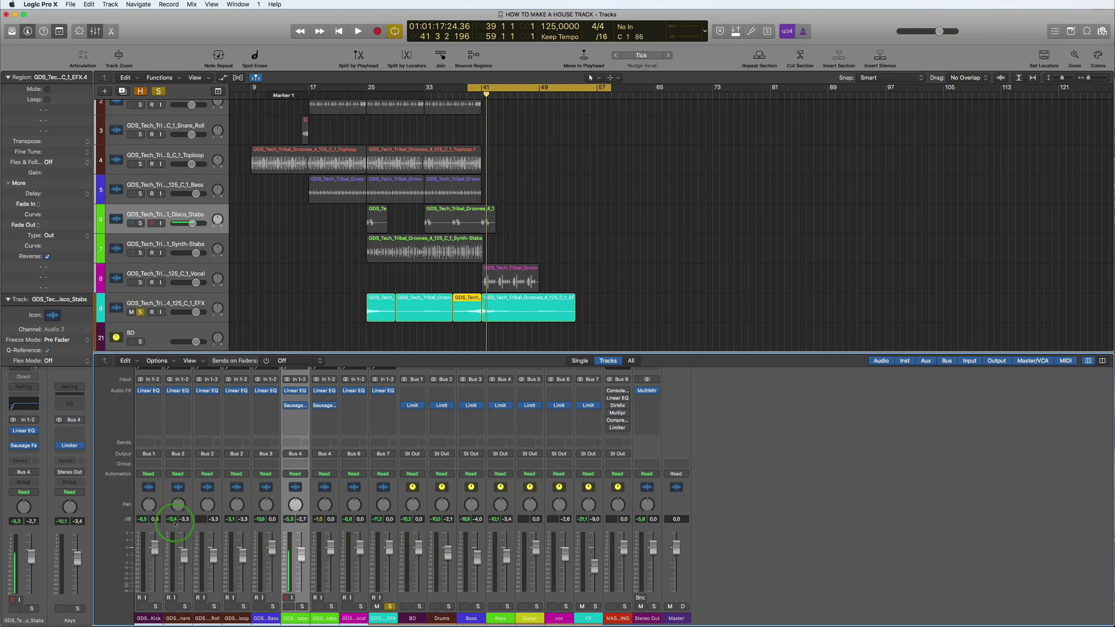
pyautogui.click(389, 606)
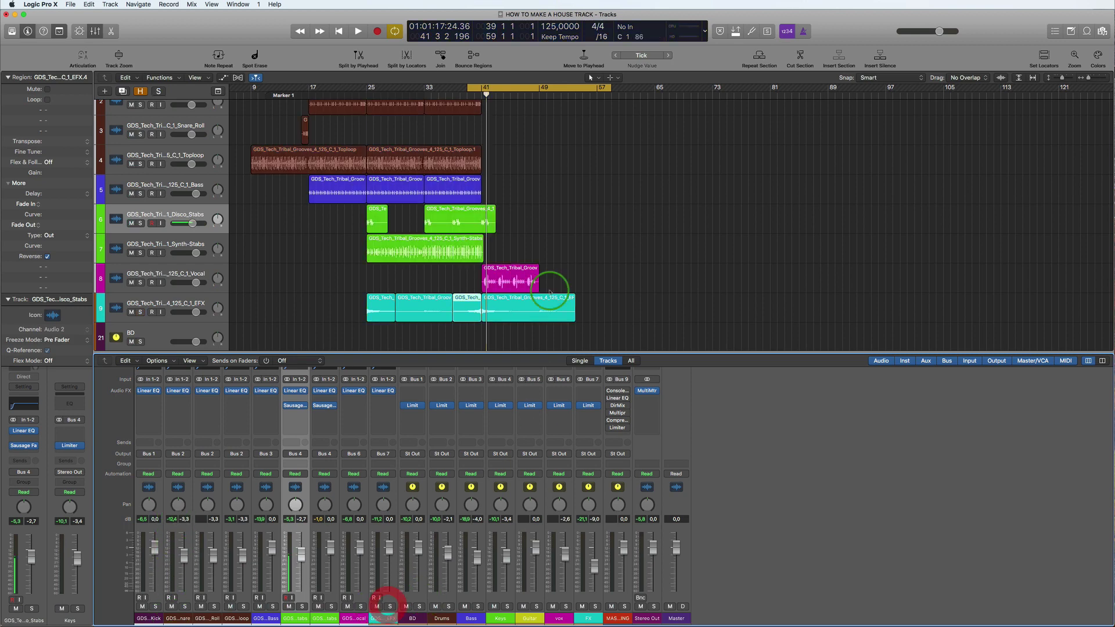
# Step: Set the cycle range to bars 25 to 54, play it while checking the mixer levels, and stop playback
pyautogui.moveTo(365, 87); pyautogui.dragTo(571, 90)
pyautogui.press('space')
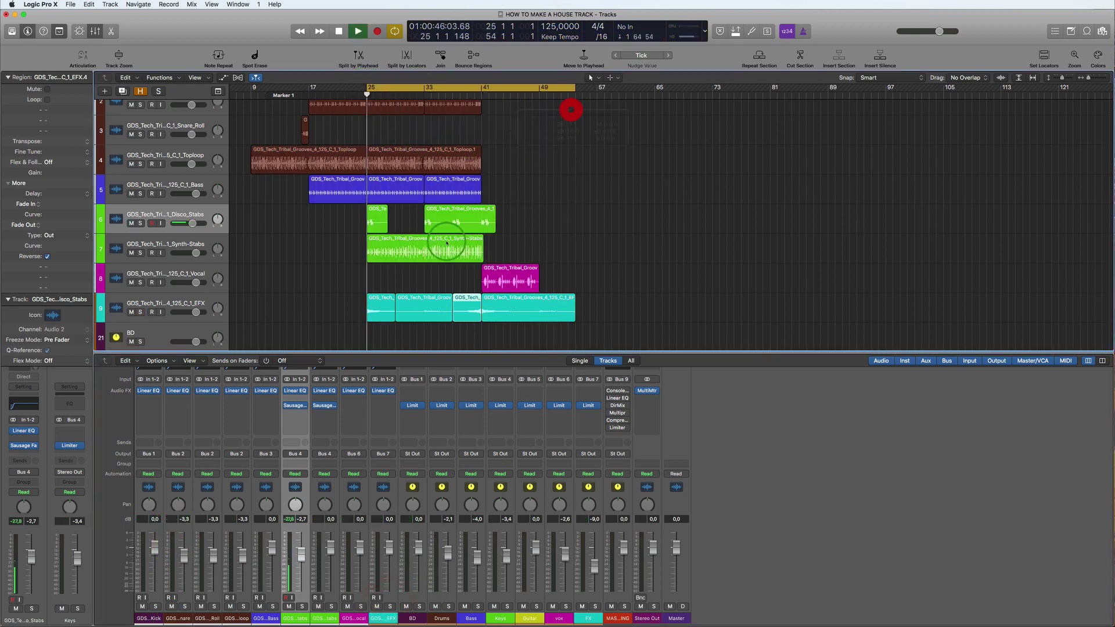
pyautogui.press('alt')
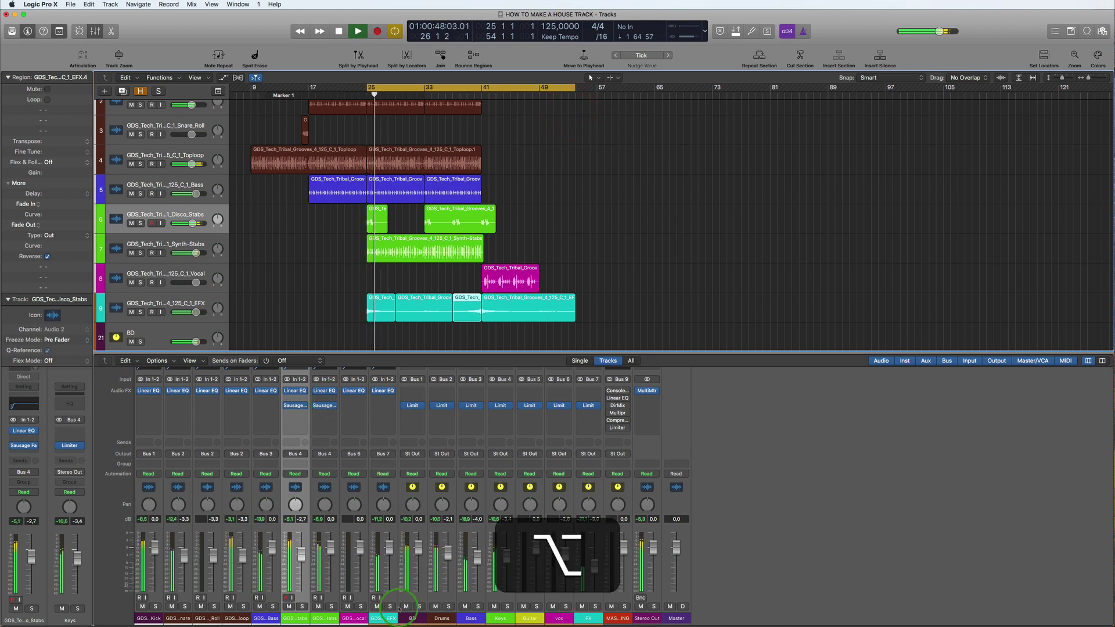
pyautogui.click(448, 526)
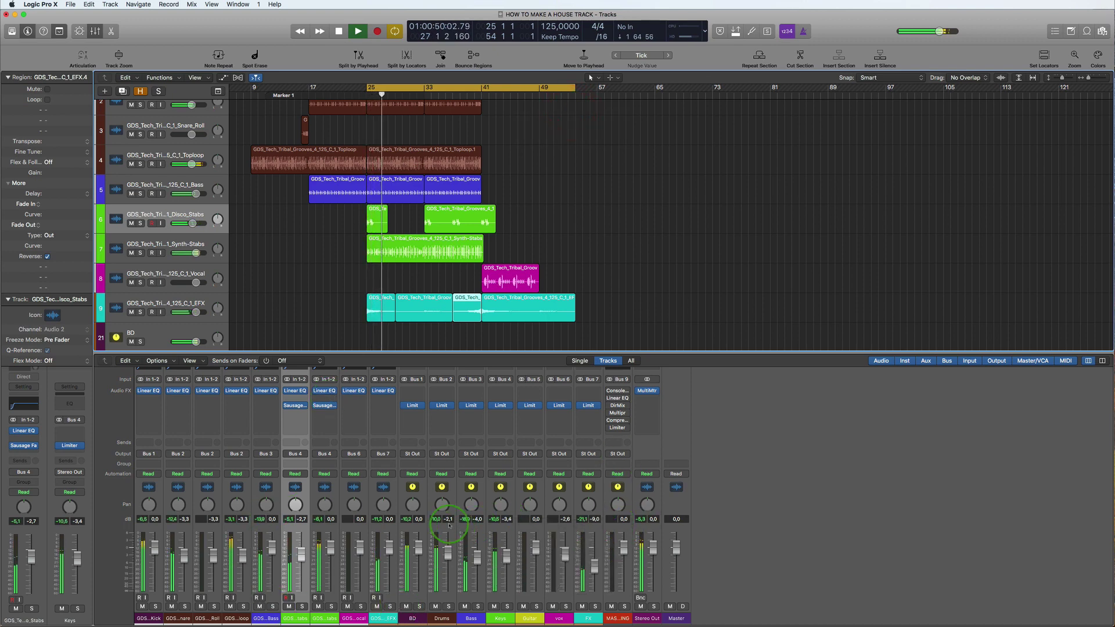
pyautogui.press('space')
# Step: Open the Limiter on the Drums bus and set its gain to +2.5 dB during playback
pyautogui.click(446, 389)
pyautogui.click(442, 406)
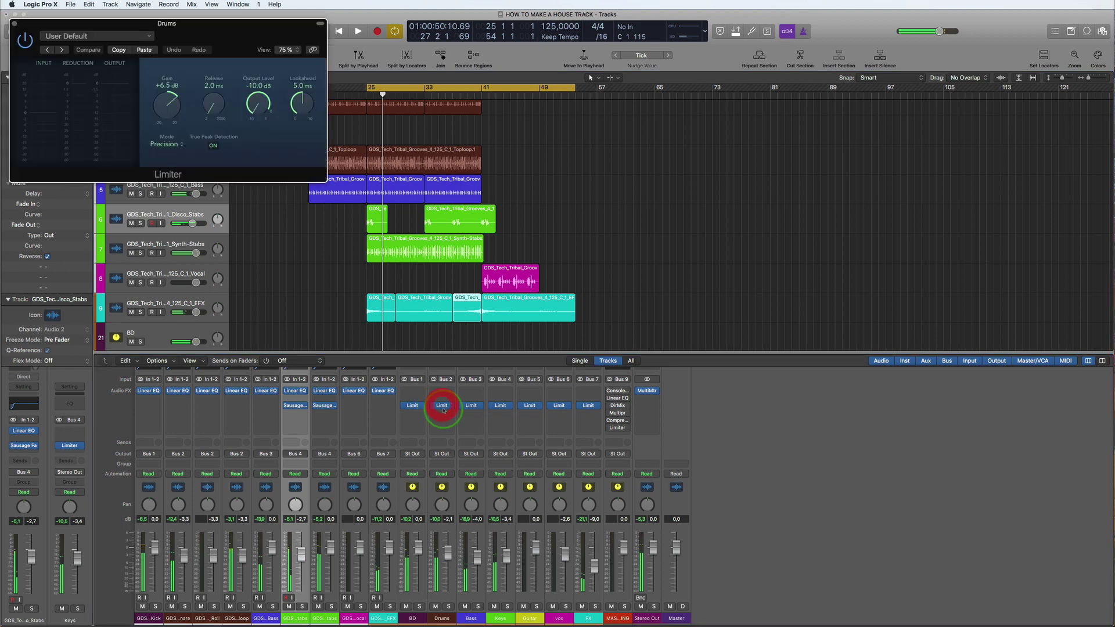
pyautogui.moveTo(205, 32); pyautogui.dragTo(764, 93)
pyautogui.press('space')
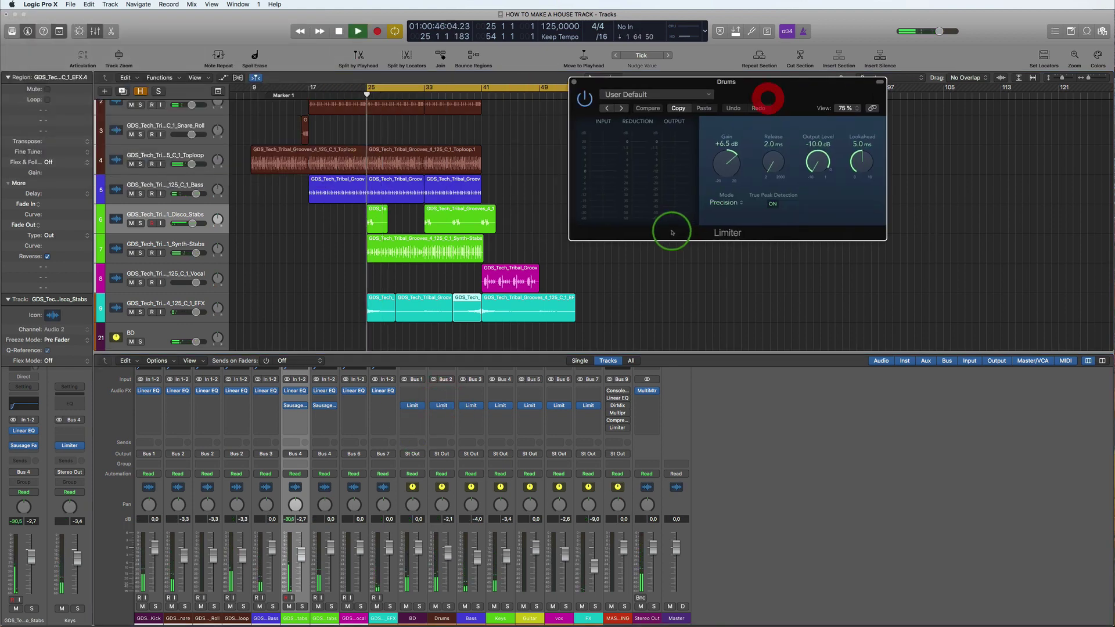
pyautogui.moveTo(725, 163); pyautogui.dragTo(722, 177)
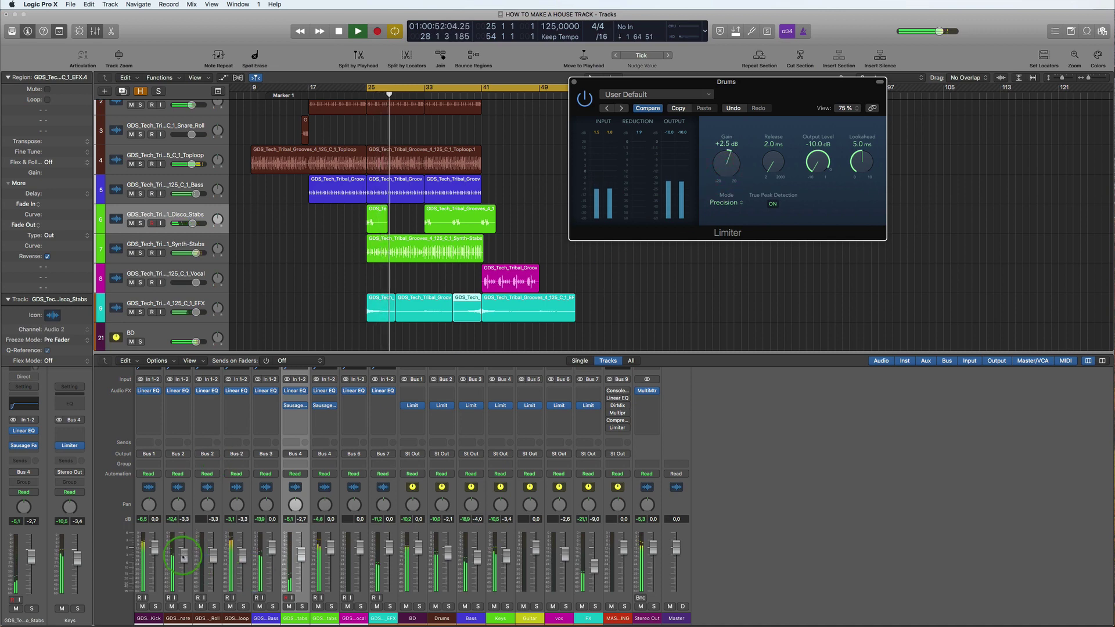
# Step: Raise the Snare fader to -0.9 dB, Toploop to -1.1 dB and Snare_Roll to -0.6 dB, and set the Drums limiter gain to +3.0 dB
pyautogui.moveTo(183, 557); pyautogui.dragTo(183, 552)
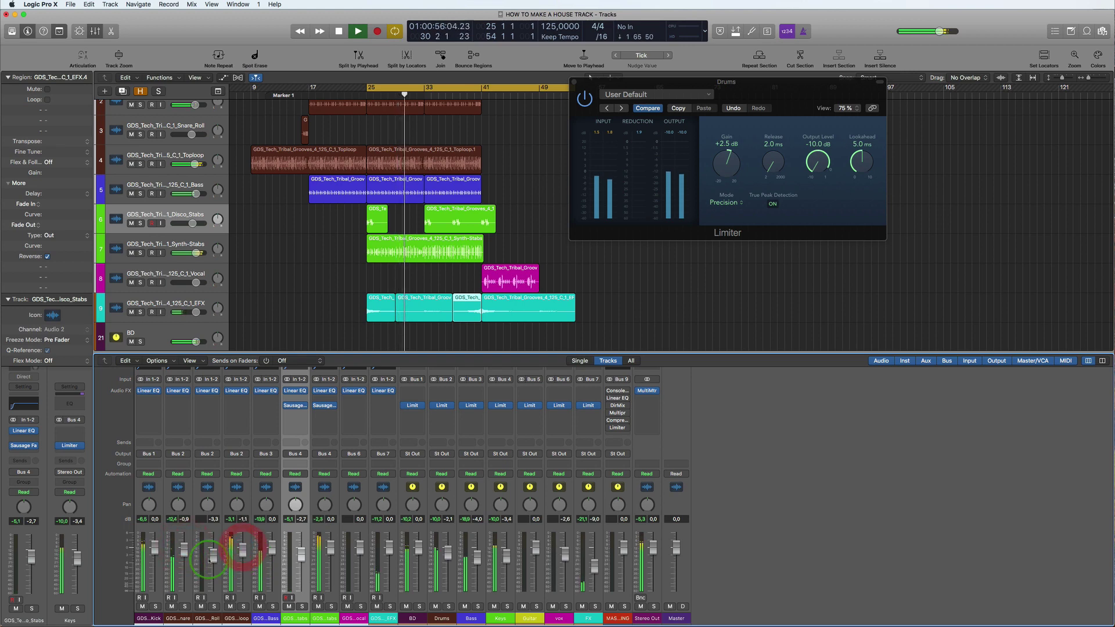
pyautogui.moveTo(213, 554); pyautogui.dragTo(213, 546)
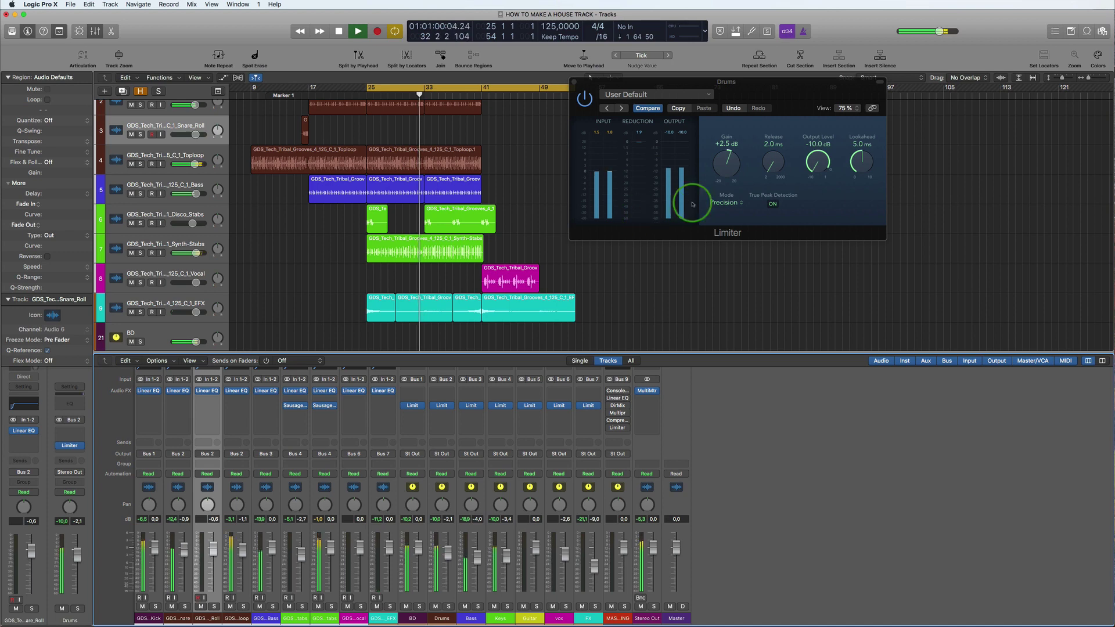
pyautogui.moveTo(728, 164); pyautogui.dragTo(729, 162)
# Step: Briefly audition the Snare track in solo, and enlarge the mixer to show the full channel strips
pyautogui.click(189, 617)
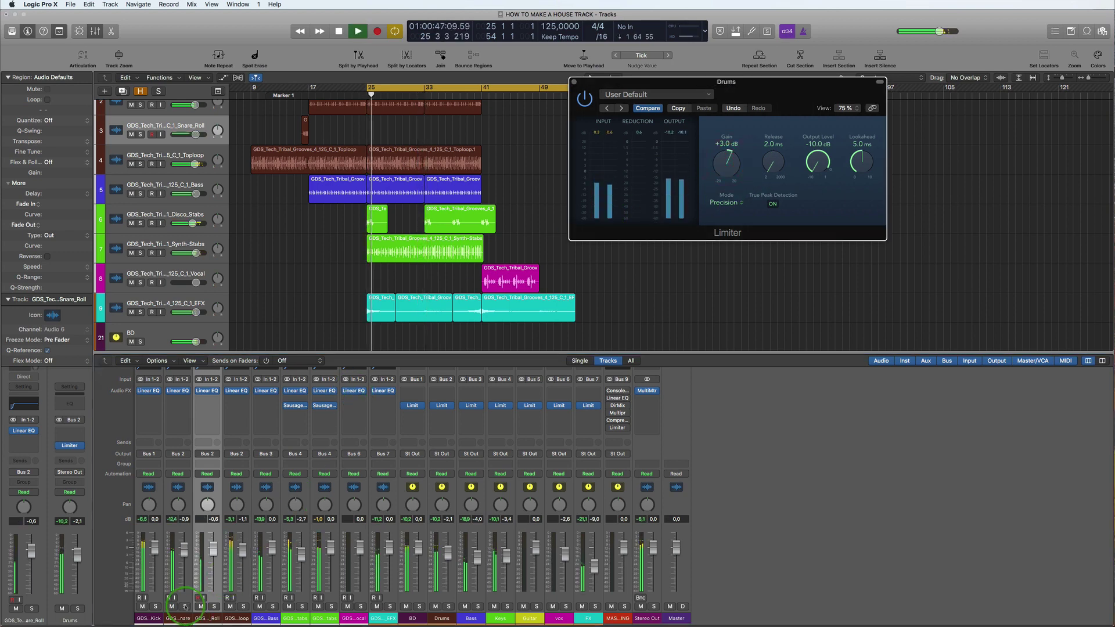
pyautogui.click(185, 606)
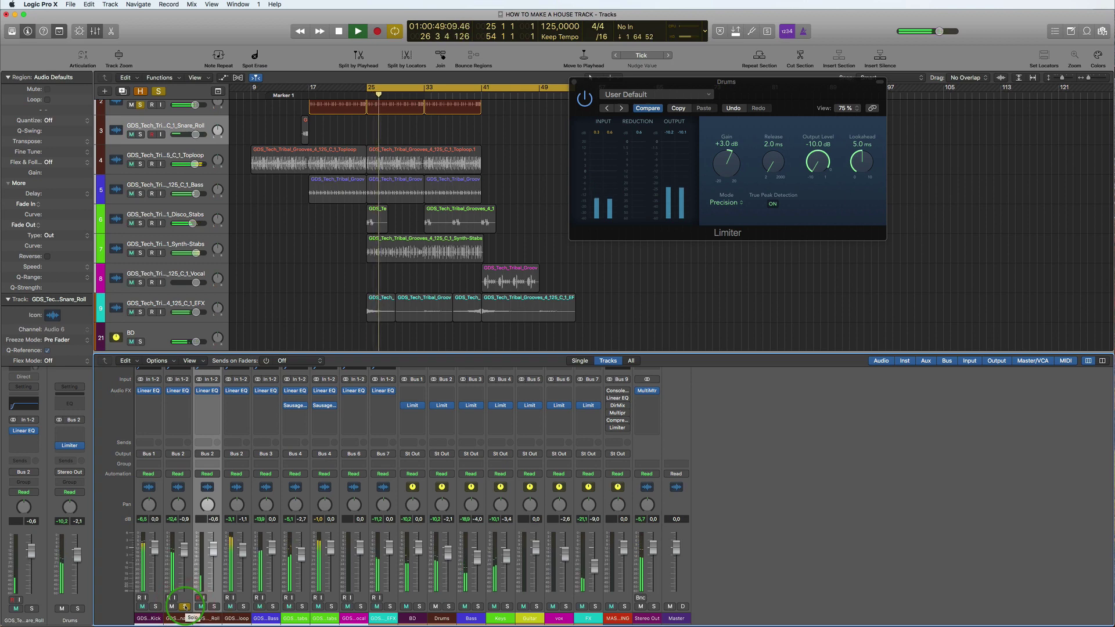
pyautogui.click(185, 606)
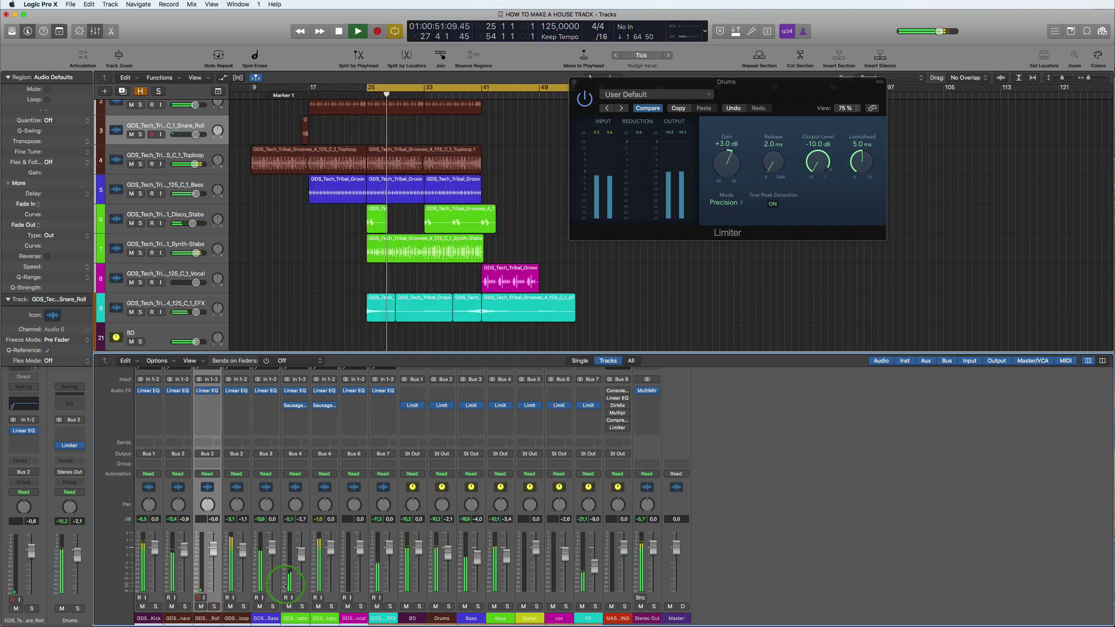
pyautogui.click(453, 473)
pyautogui.moveTo(413, 353); pyautogui.dragTo(397, 306)
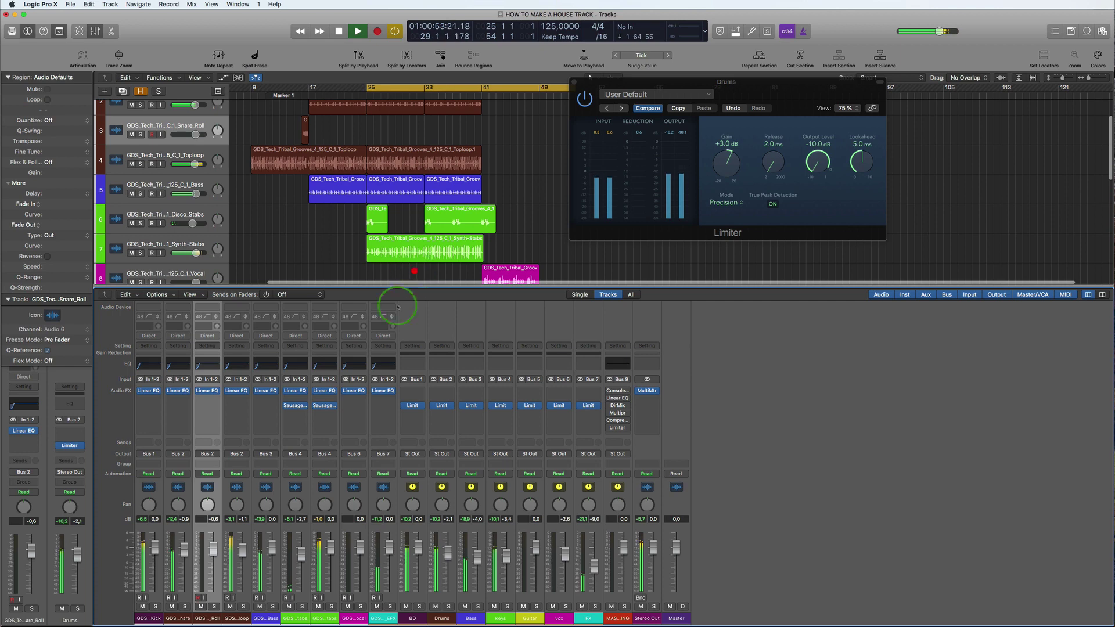
# Step: Solo the Snare track, set its Linear Phase EQ low cut to 150 Hz, and end the solo
pyautogui.click(185, 606)
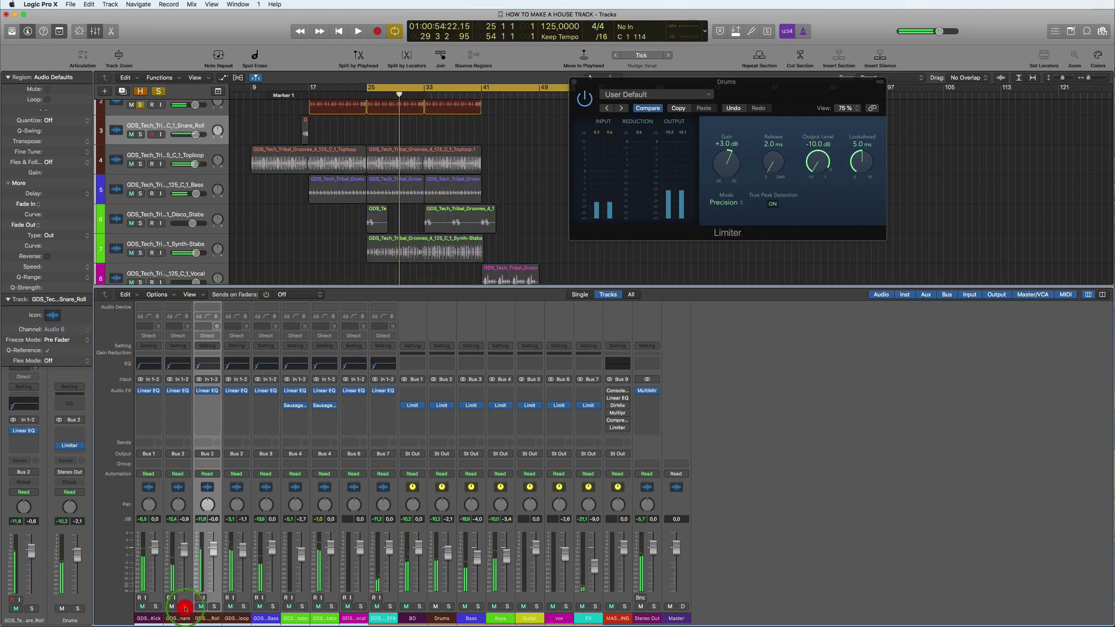
pyautogui.click(177, 391)
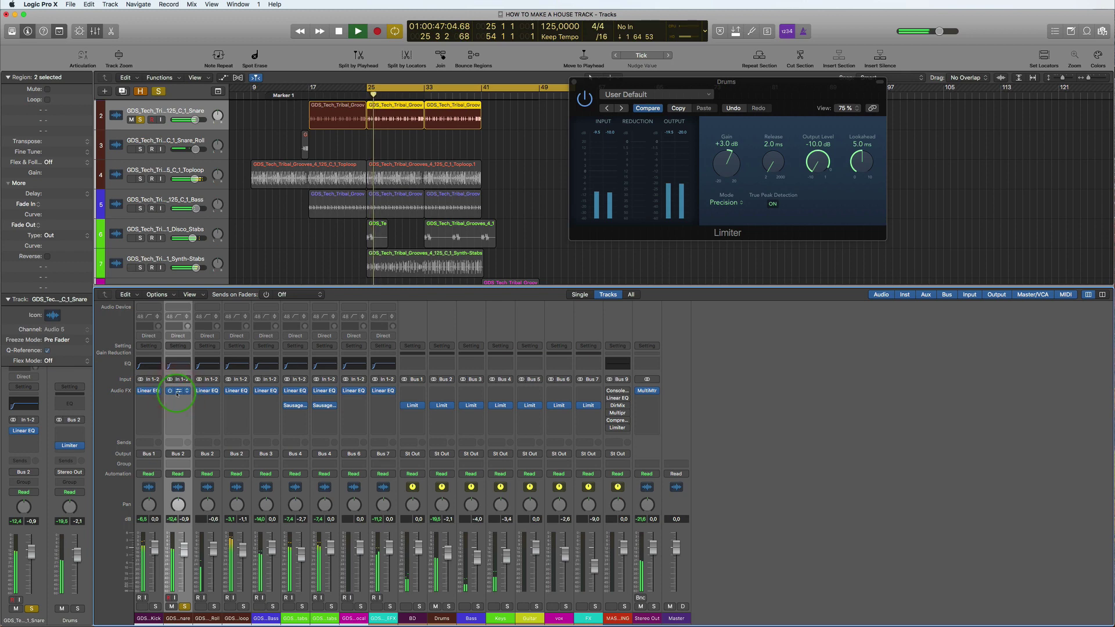
pyautogui.click(68, 161)
pyautogui.moveTo(75, 143); pyautogui.dragTo(145, 148)
pyautogui.click(185, 606)
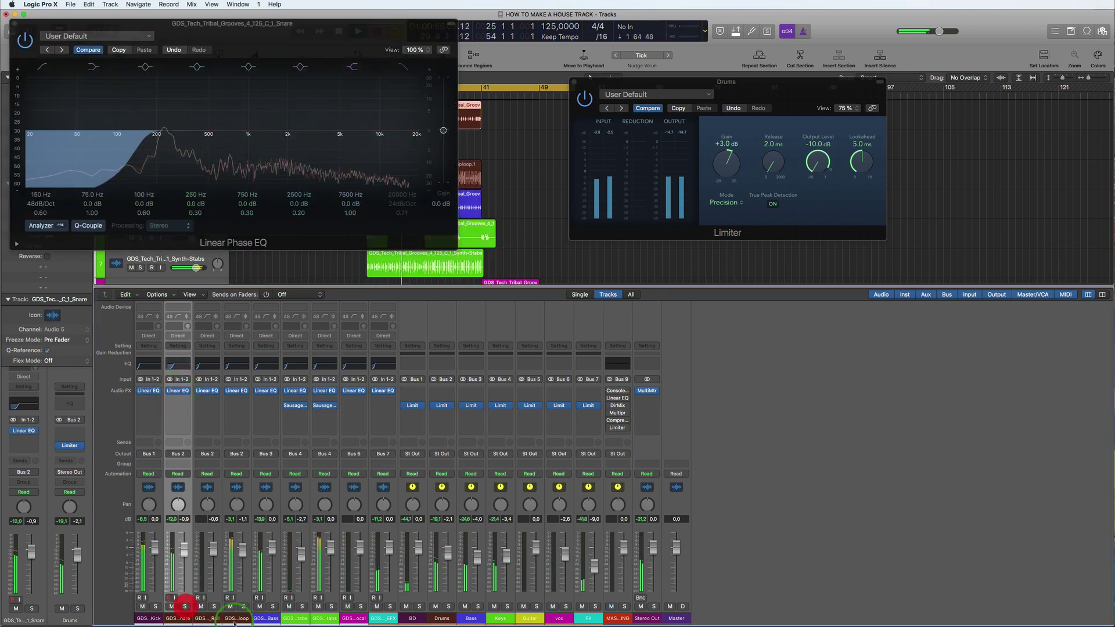
# Step: With the Toploop track selected and soloed, set the open Snare EQ's low cut to 190 Hz, end the solo and select the Bass track
pyautogui.click(242, 619)
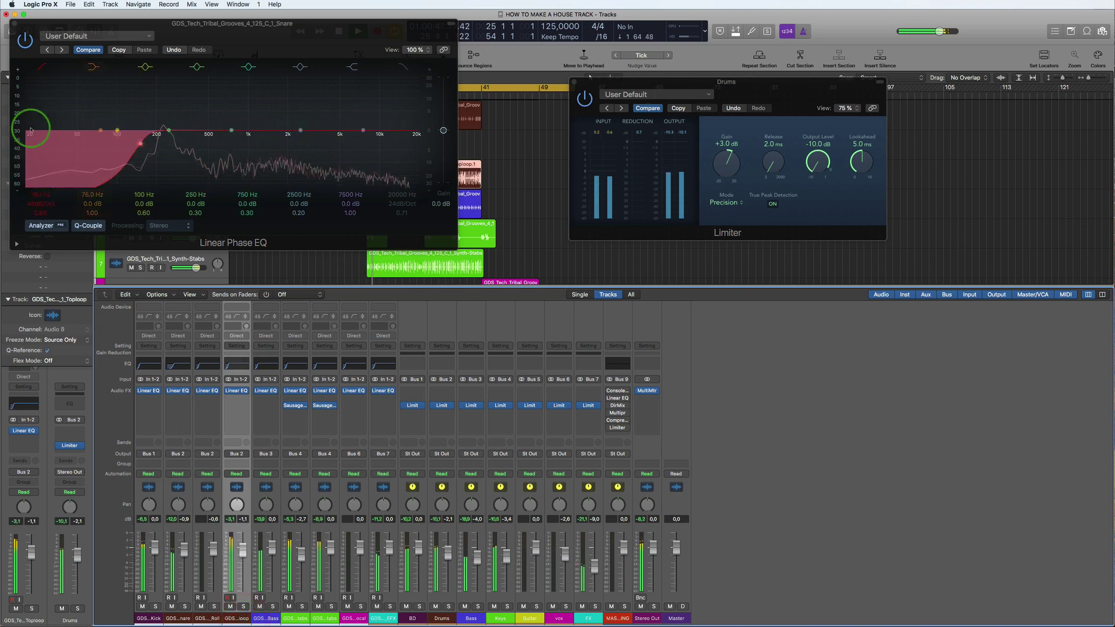
pyautogui.moveTo(137, 147); pyautogui.dragTo(179, 143)
pyautogui.click(288, 617)
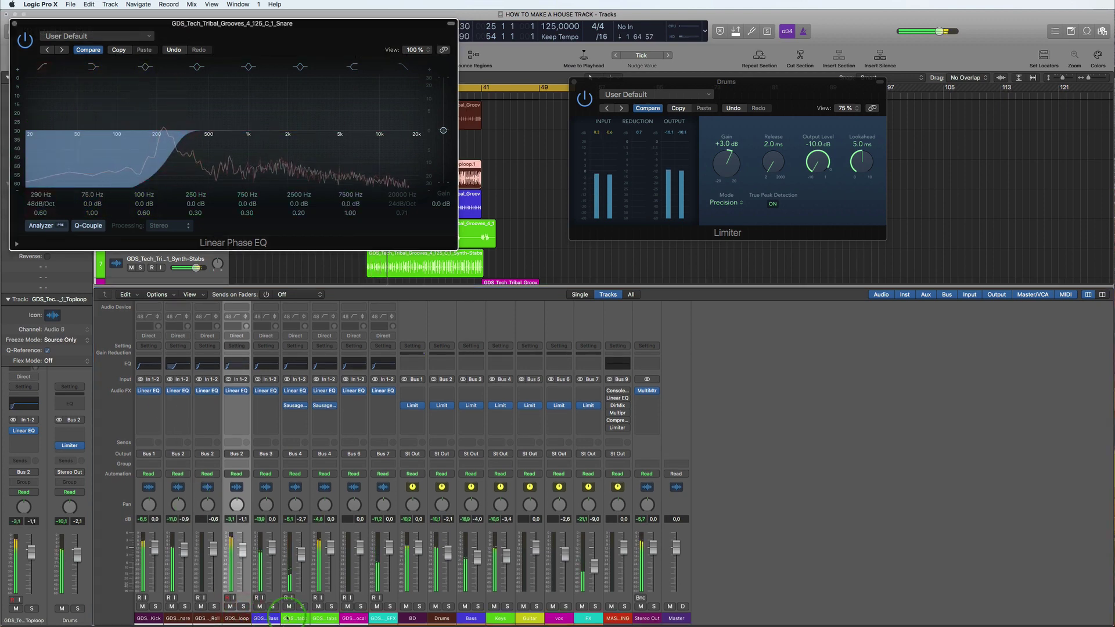
pyautogui.click(243, 606)
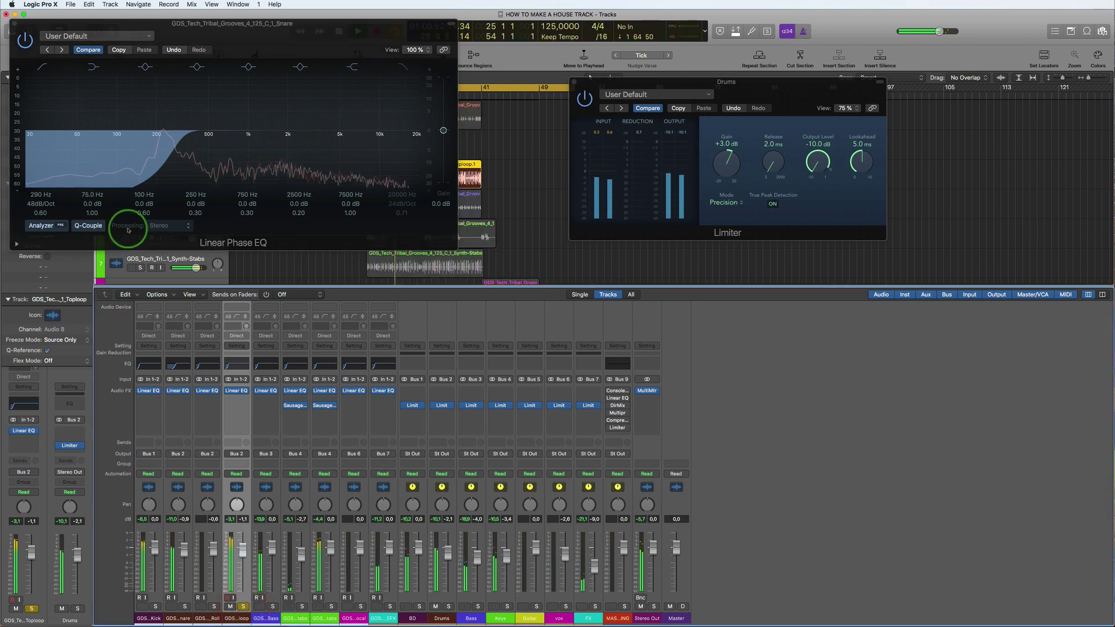
pyautogui.moveTo(177, 147); pyautogui.dragTo(155, 149)
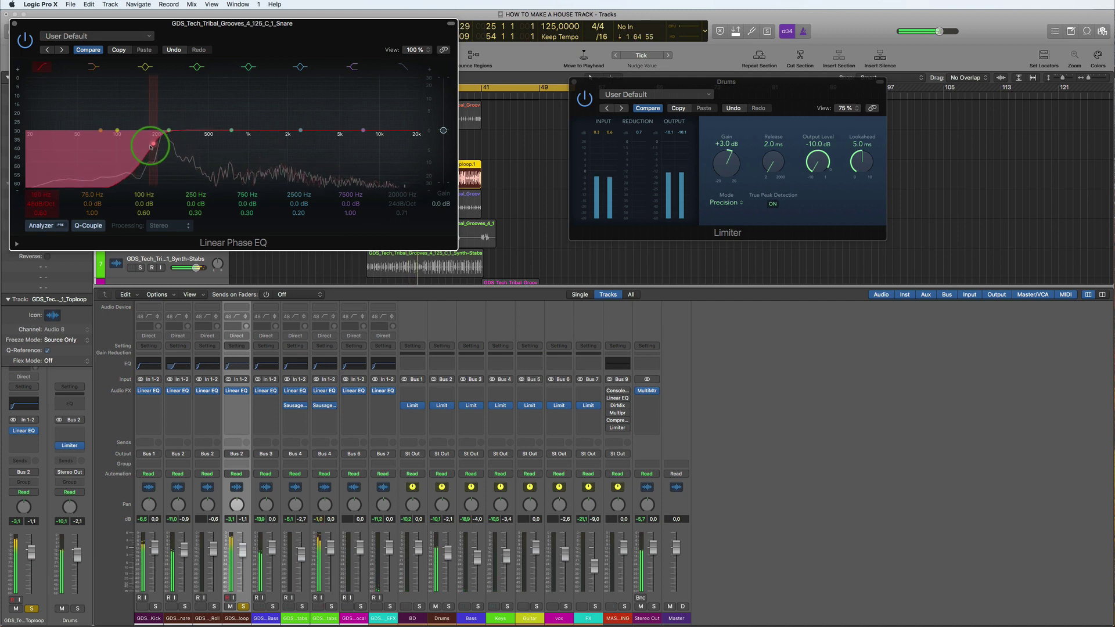
pyautogui.click(158, 269)
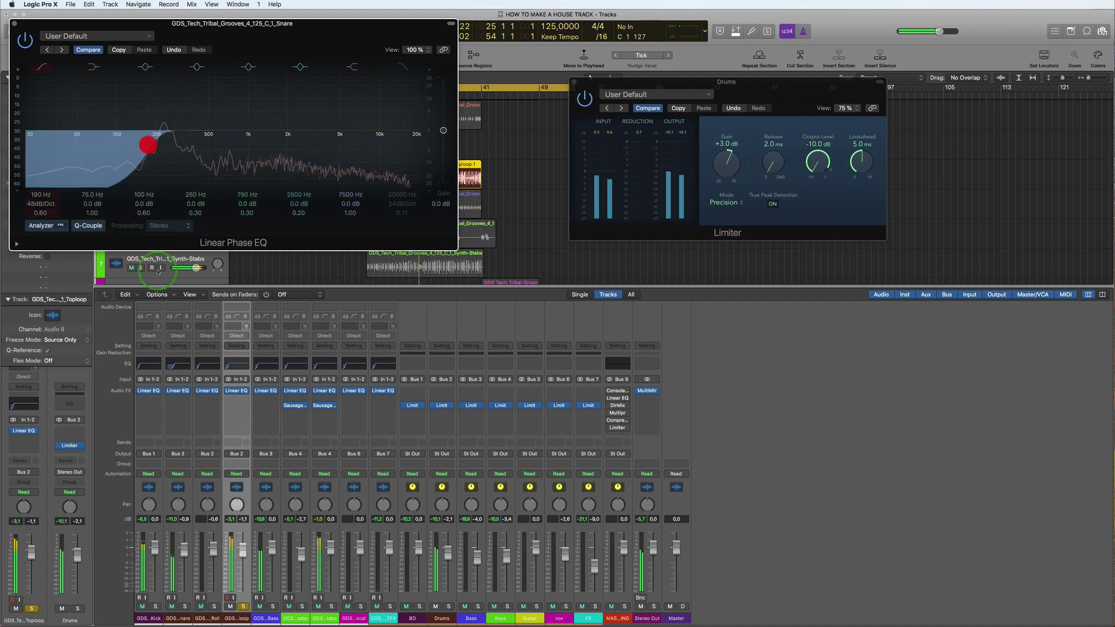
pyautogui.click(243, 607)
pyautogui.click(271, 618)
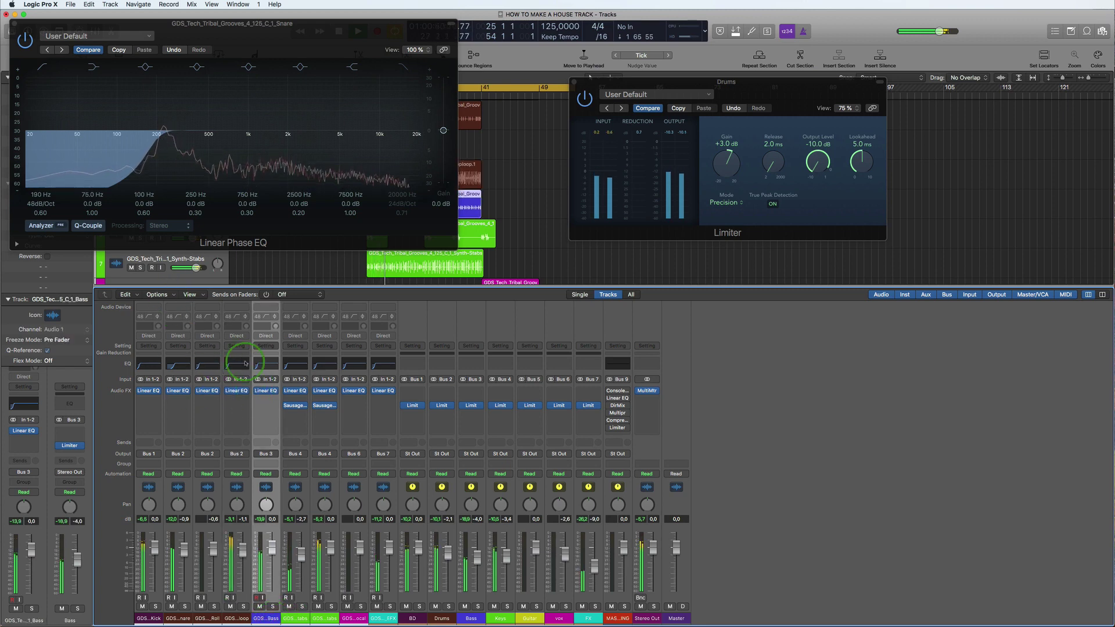
# Step: Link the open EQ window to the track selection, bring up the Bass track's Linear Phase EQ and start playback to check it
pyautogui.click(443, 51)
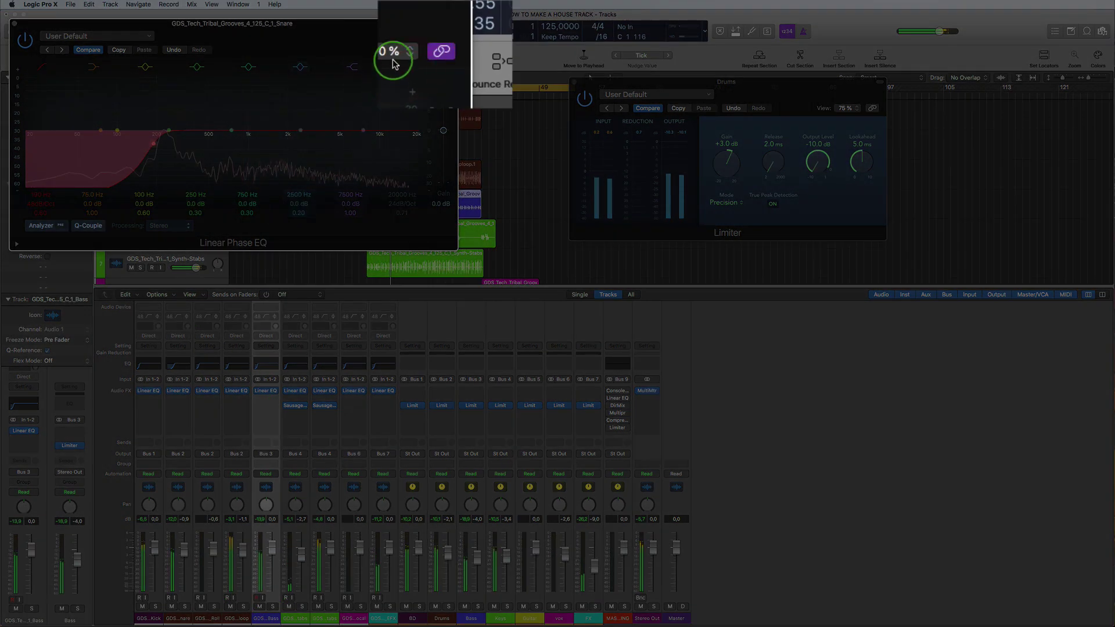
pyautogui.click(302, 617)
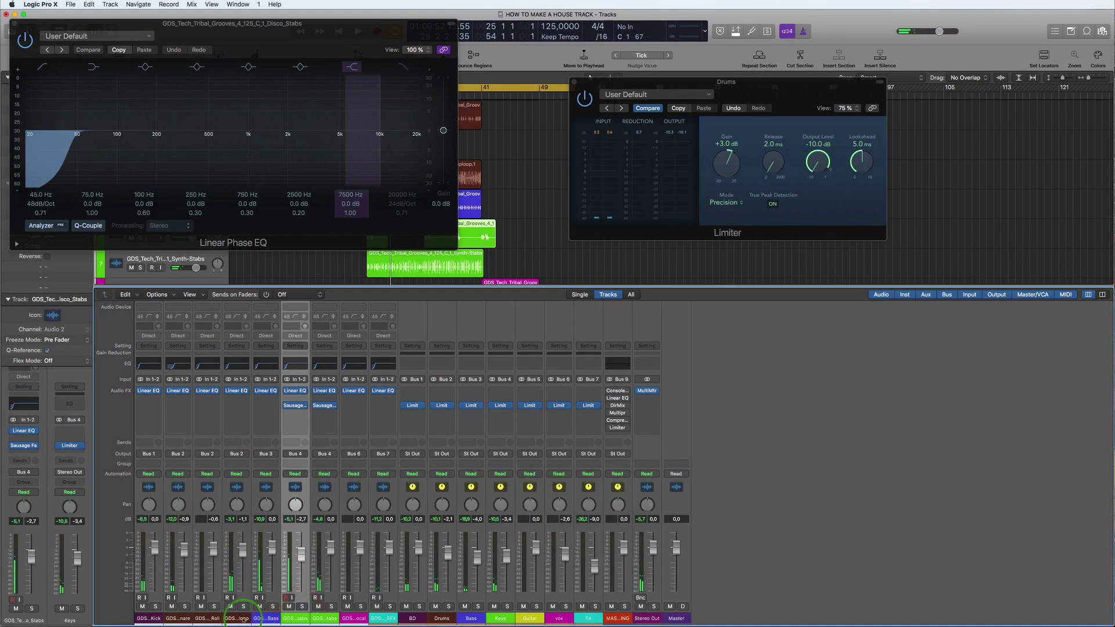
pyautogui.click(243, 618)
pyautogui.click(269, 619)
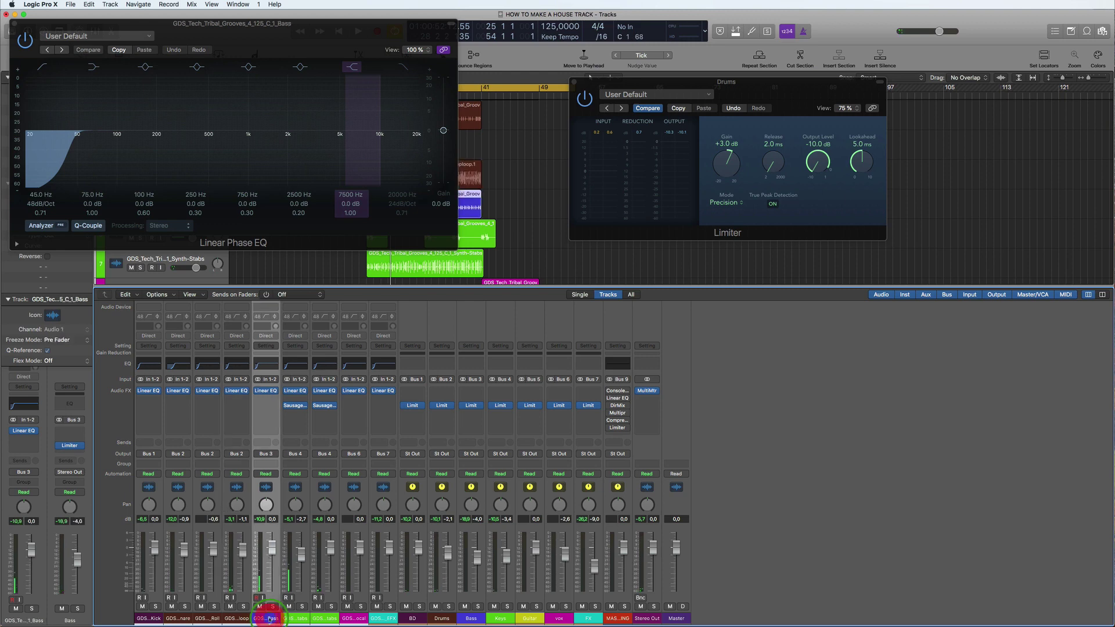
pyautogui.click(267, 390)
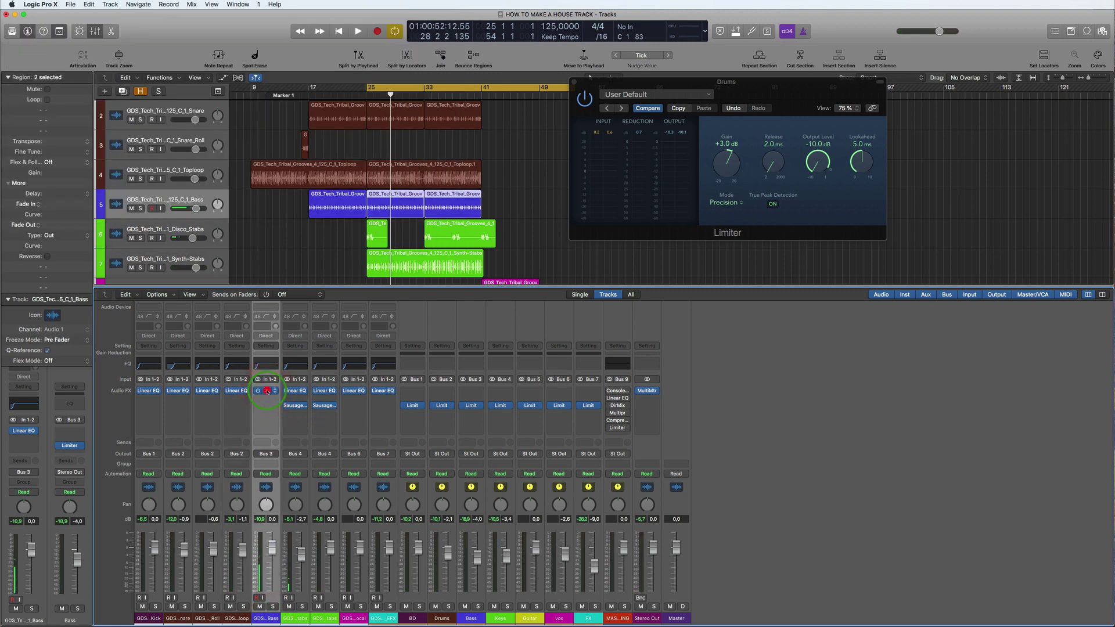
pyautogui.click(266, 391)
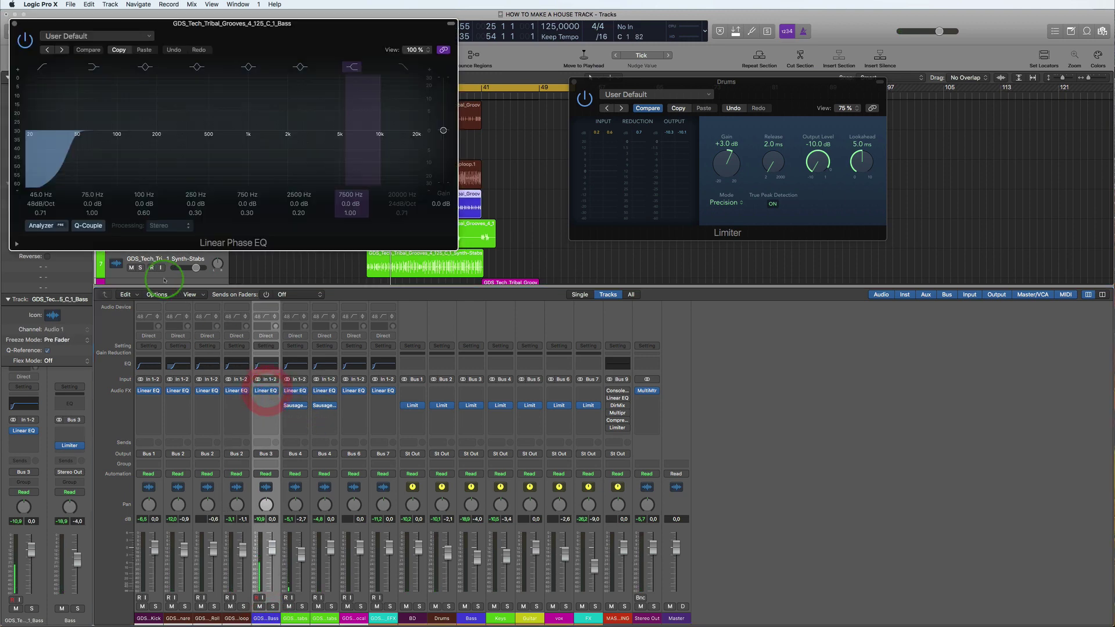
pyautogui.click(71, 144)
pyautogui.press('space')
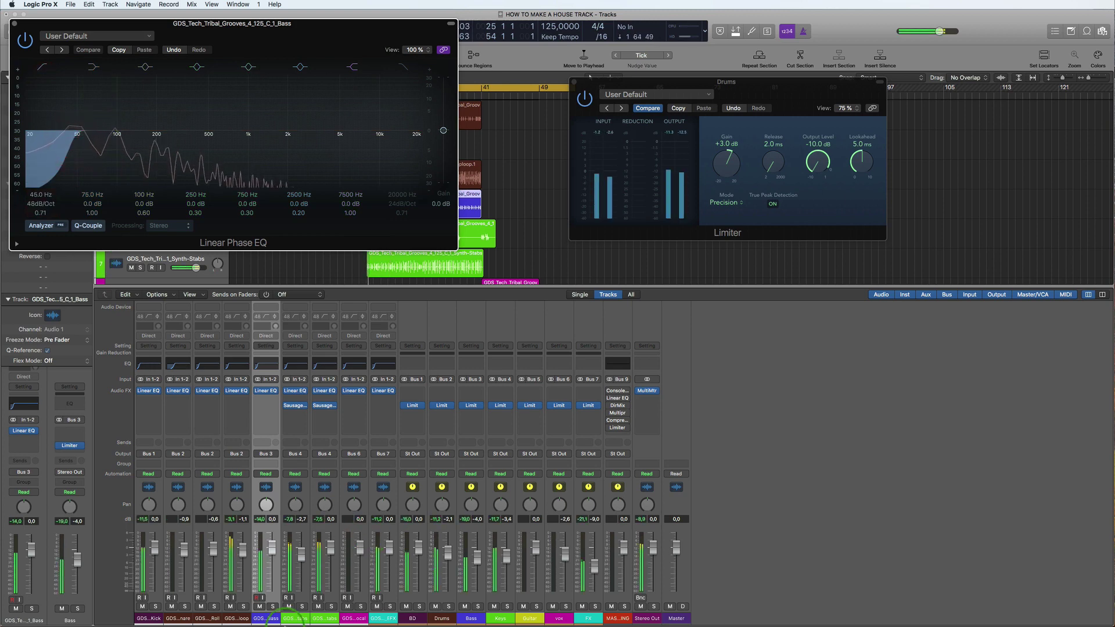
# Step: Set the Linear Phase EQ low cut to 192 Hz on Disco_Stabs and 150 Hz on Synth-Stabs, and close the EQ
pyautogui.click(290, 619)
pyautogui.moveTo(93, 139); pyautogui.dragTo(162, 146)
pyautogui.click(320, 609)
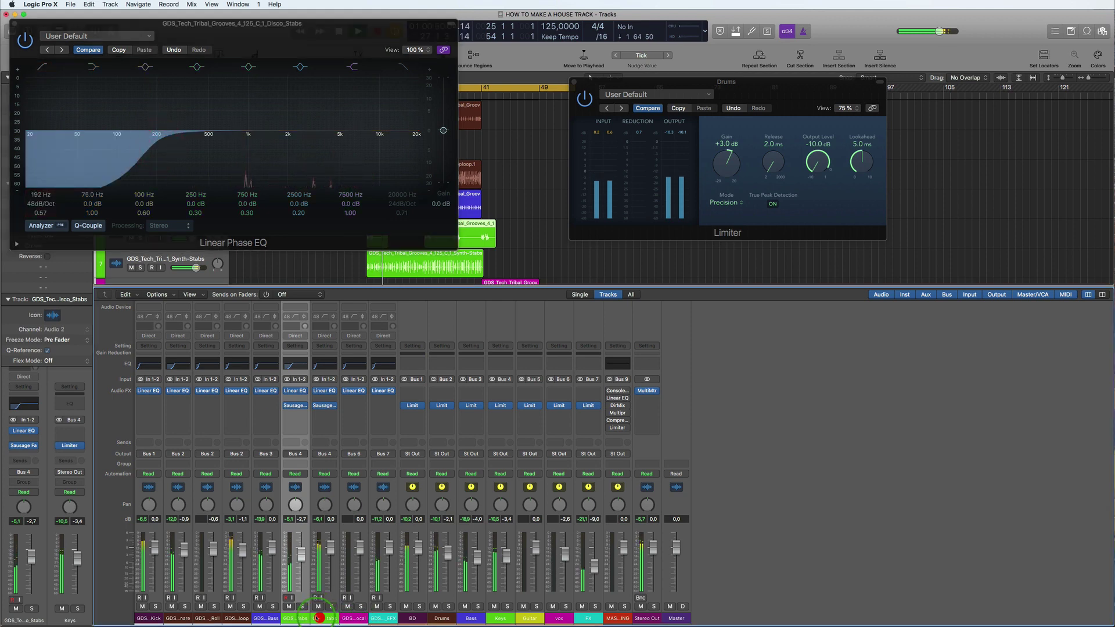
pyautogui.moveTo(58, 132); pyautogui.dragTo(140, 142)
pyautogui.click(15, 24)
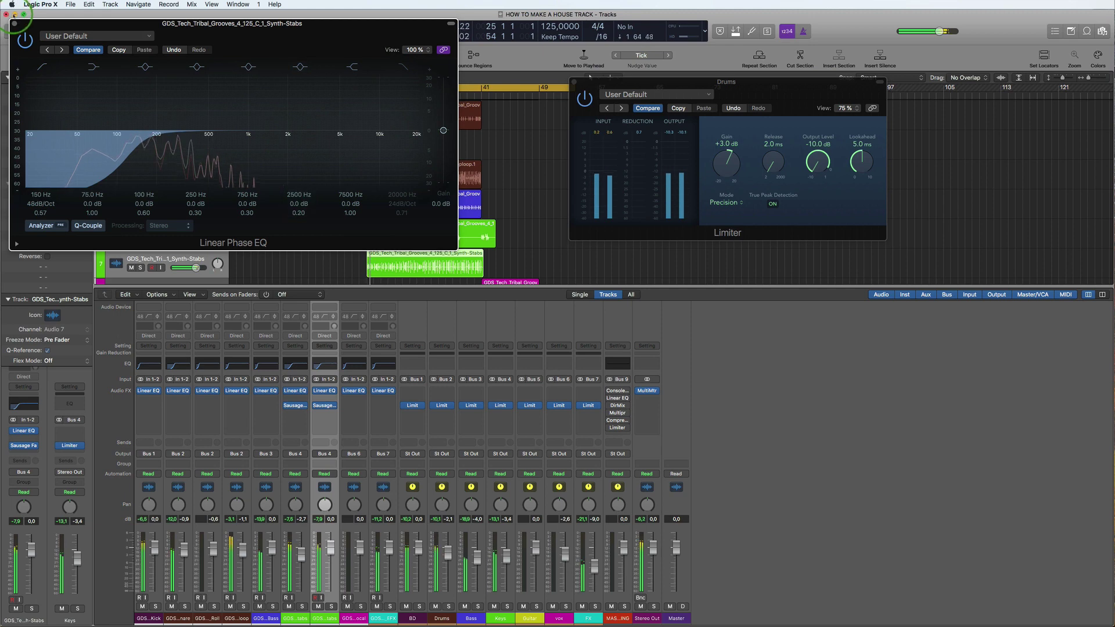
# Step: Select the EFX track, solo it and audition its regions
pyautogui.click(442, 619)
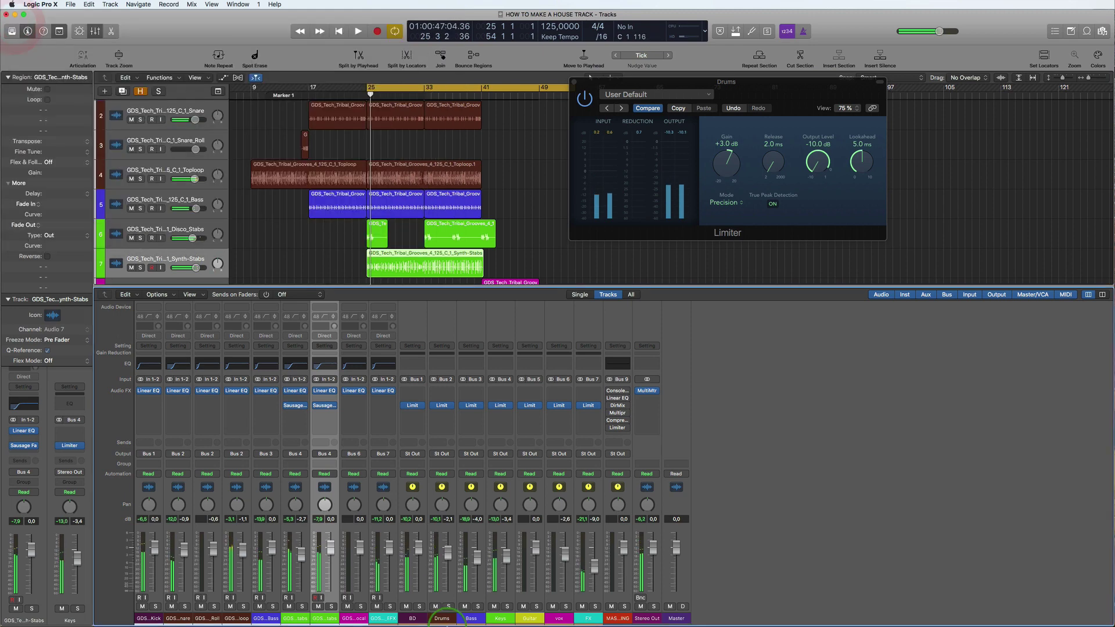
pyautogui.click(383, 618)
pyautogui.press('space')
pyautogui.click(380, 505)
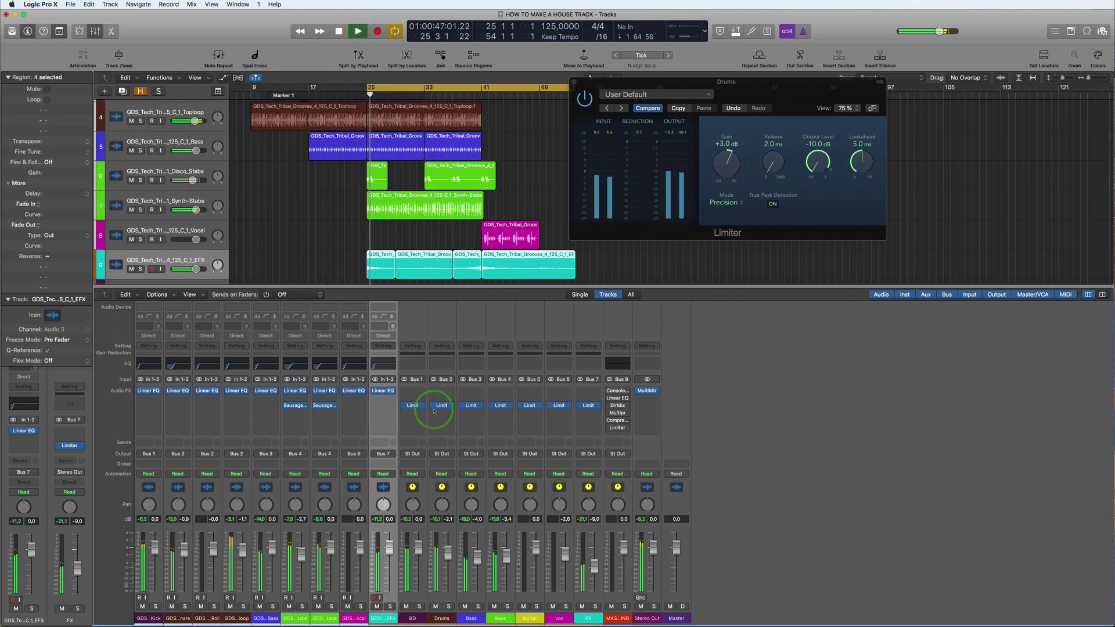
pyautogui.click(142, 270)
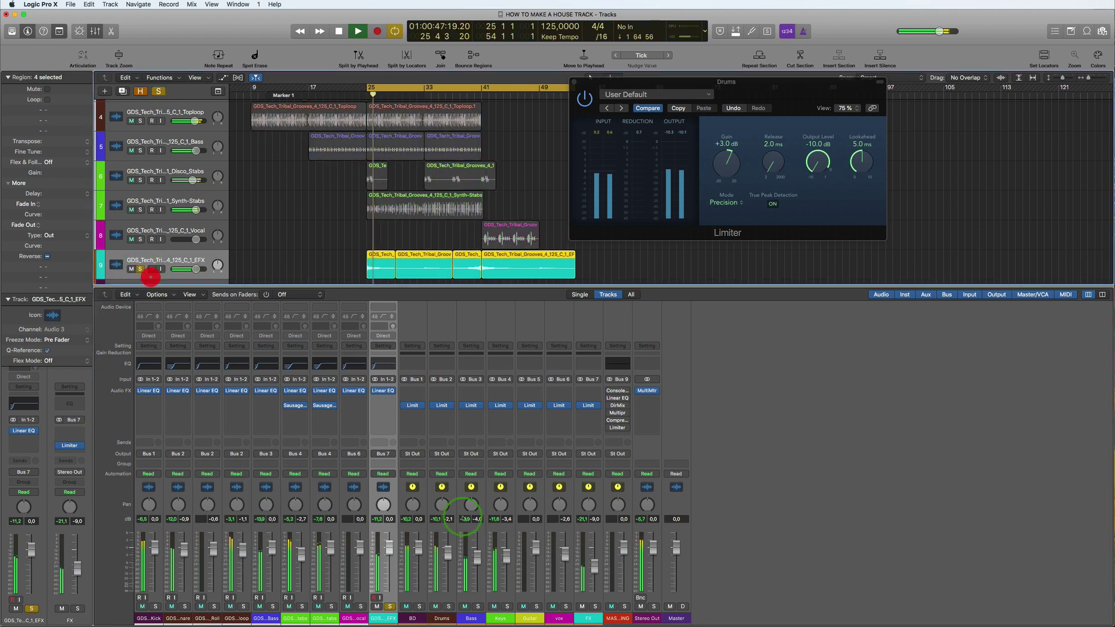
pyautogui.press('space')
pyautogui.click(605, 499)
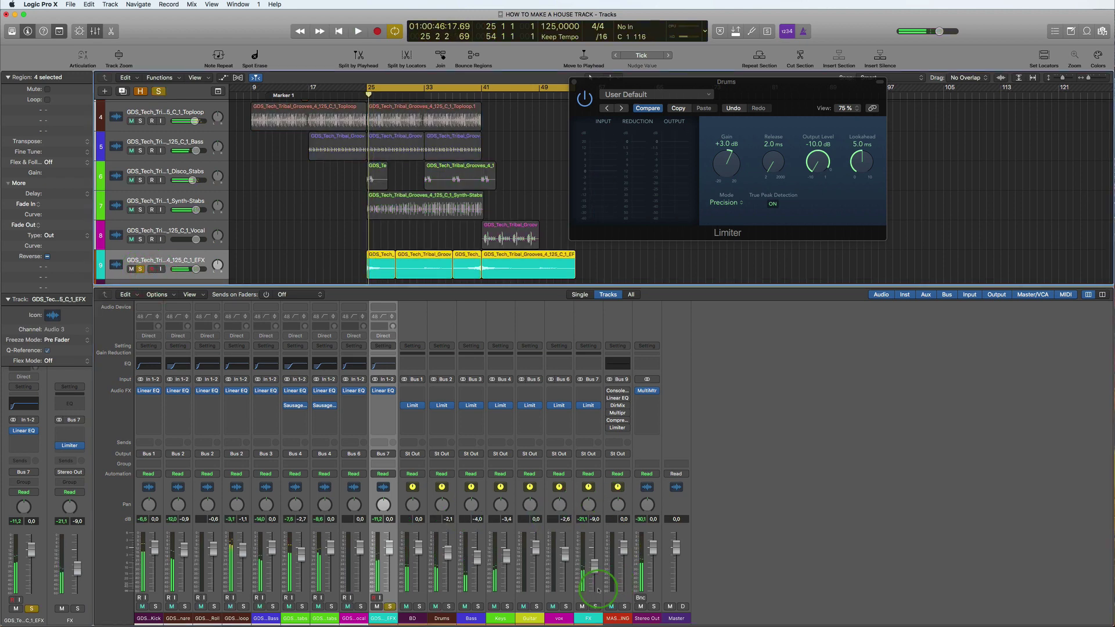
pyautogui.press('space')
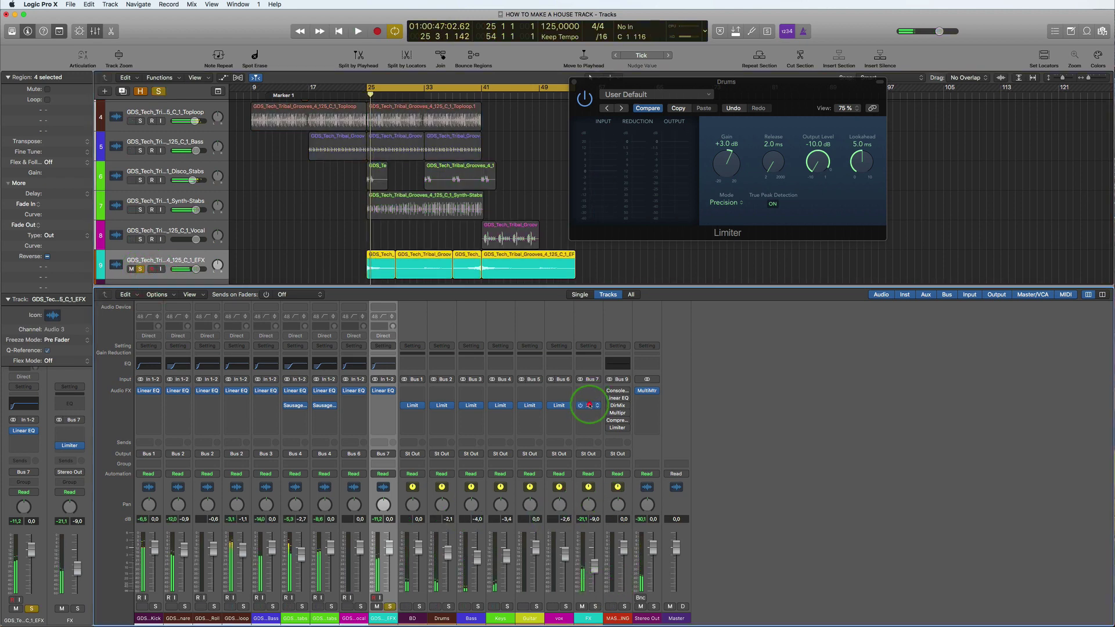
# Step: Open the FX bus limiter and set its gain to +1.5 dB while the EFX track plays
pyautogui.click(589, 405)
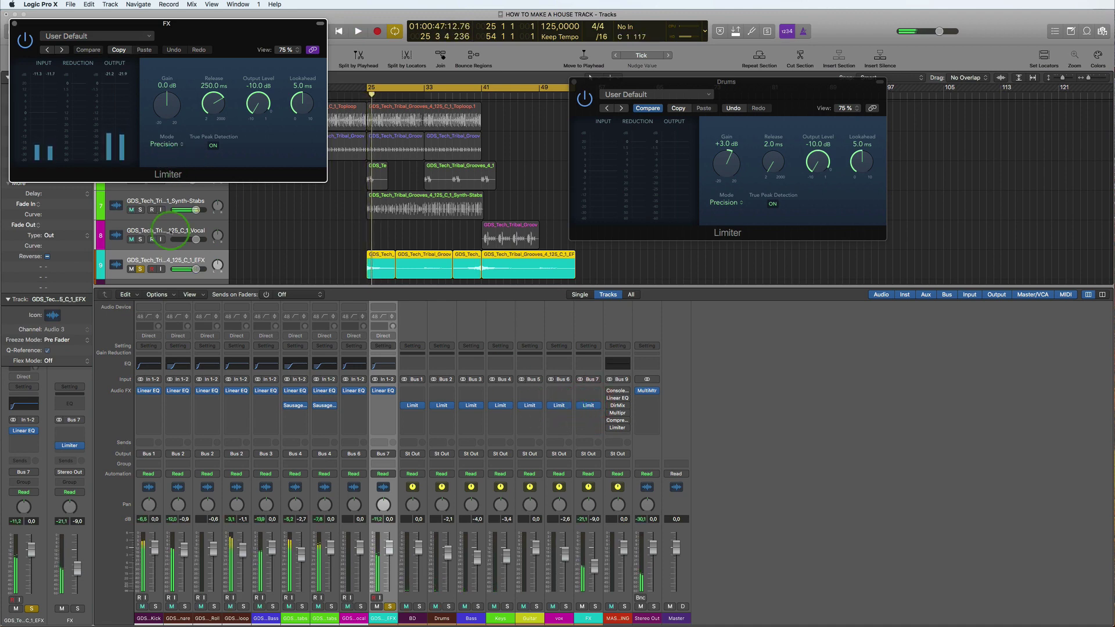
pyautogui.click(90, 275)
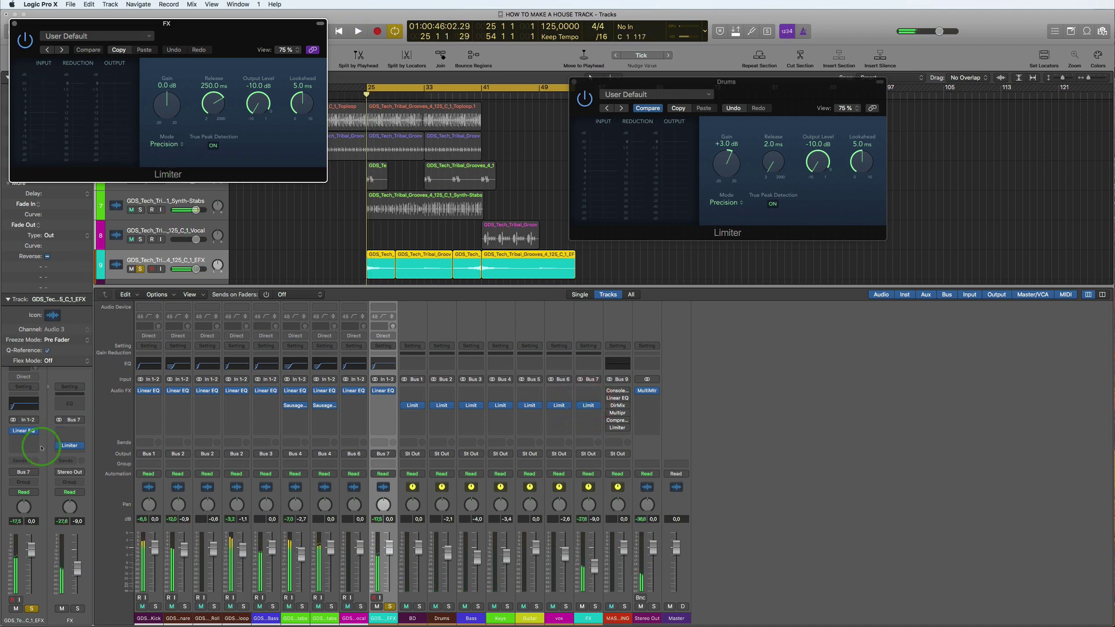
pyautogui.moveTo(169, 116); pyautogui.dragTo(170, 90)
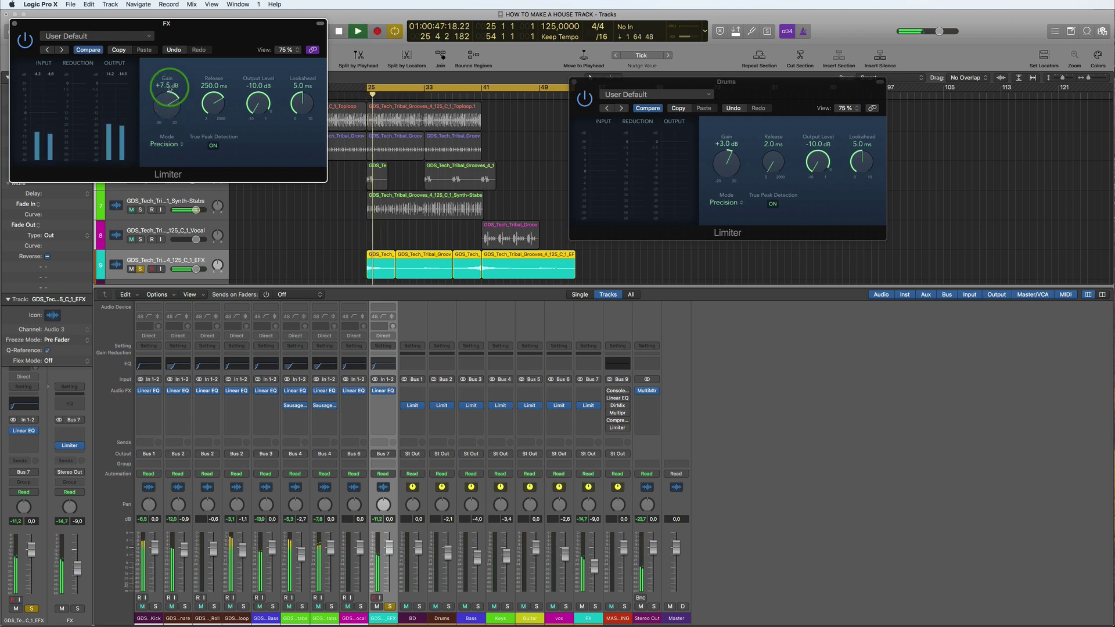
pyautogui.moveTo(169, 91); pyautogui.dragTo(166, 124)
pyautogui.press('space')
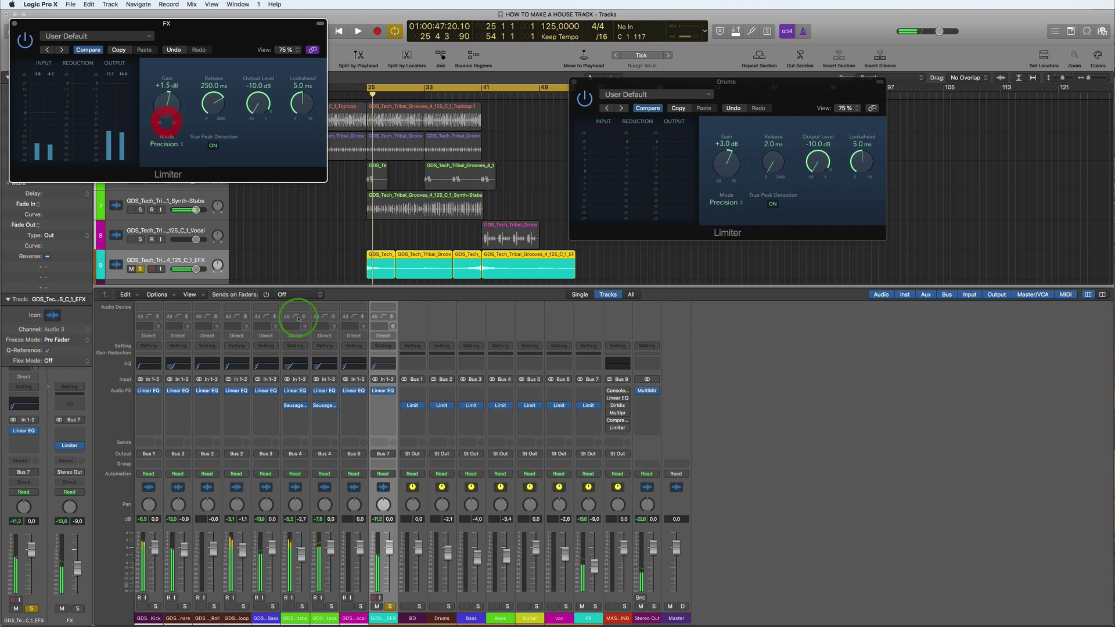
# Step: In the EFX track's Linear Phase EQ, set the overall gain to +5.7 dB and the low cut to 200 Hz
pyautogui.click(384, 390)
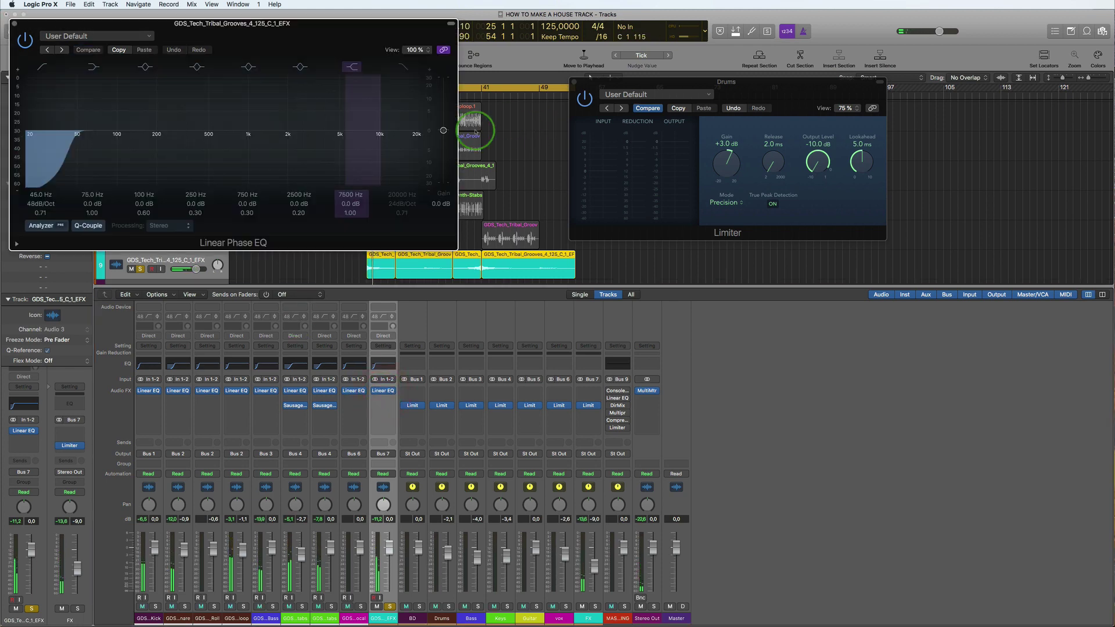
pyautogui.moveTo(443, 124); pyautogui.dragTo(443, 119)
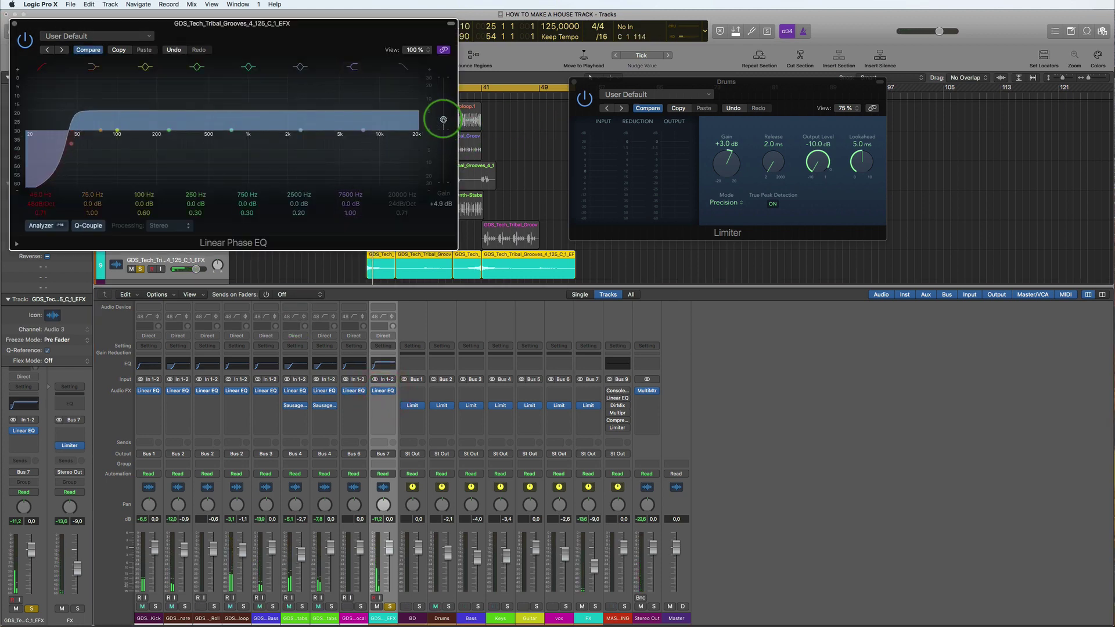
pyautogui.press('space')
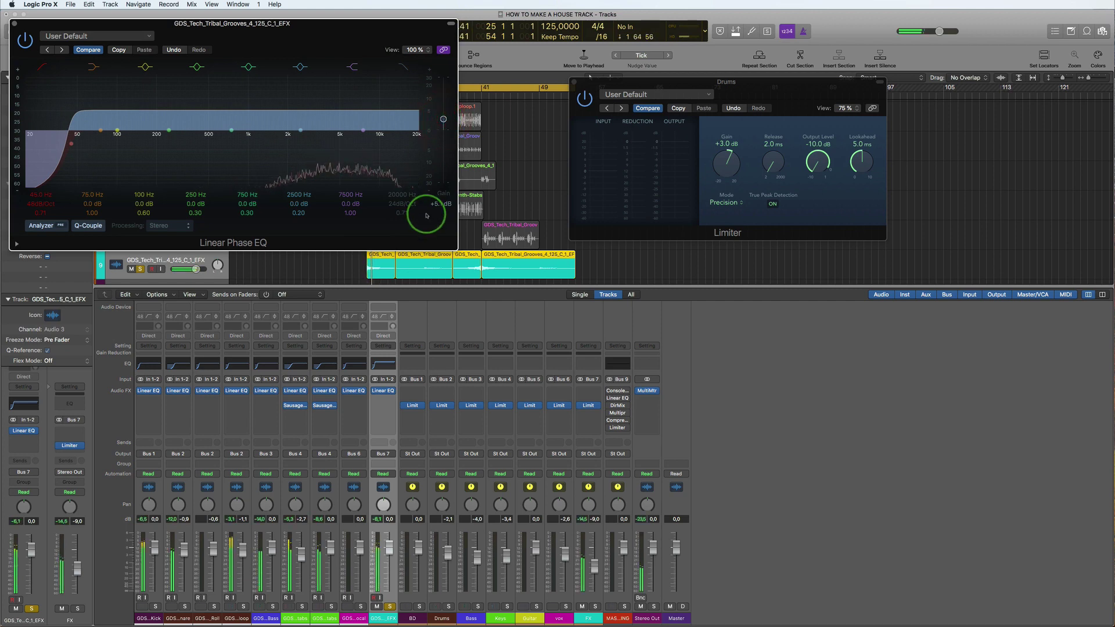
pyautogui.moveTo(443, 120); pyautogui.dragTo(443, 119)
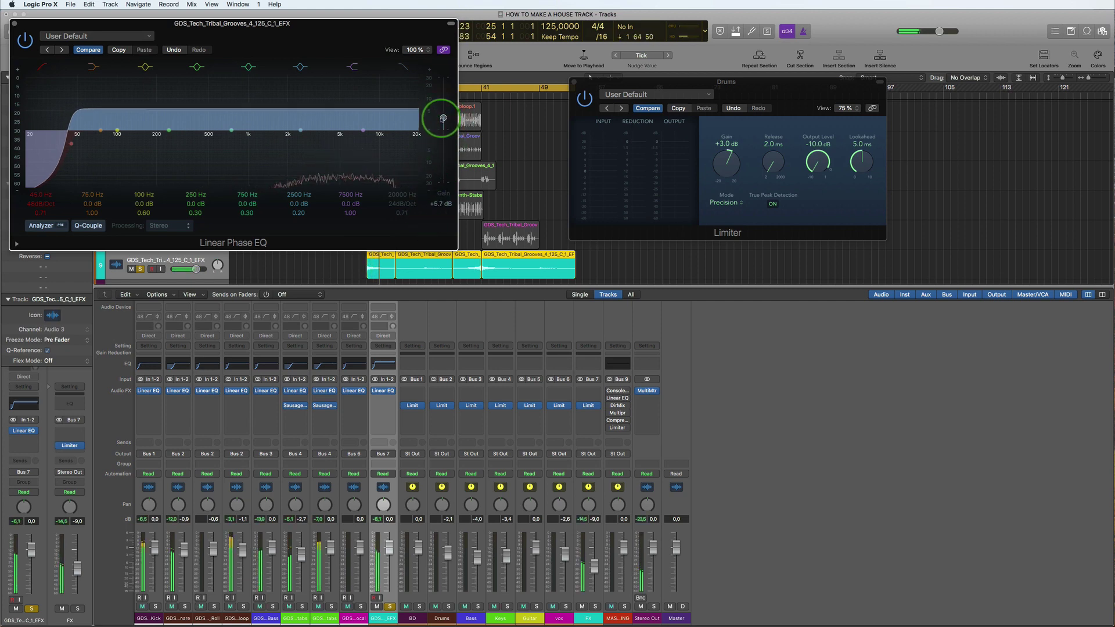
pyautogui.moveTo(72, 145); pyautogui.dragTo(157, 144)
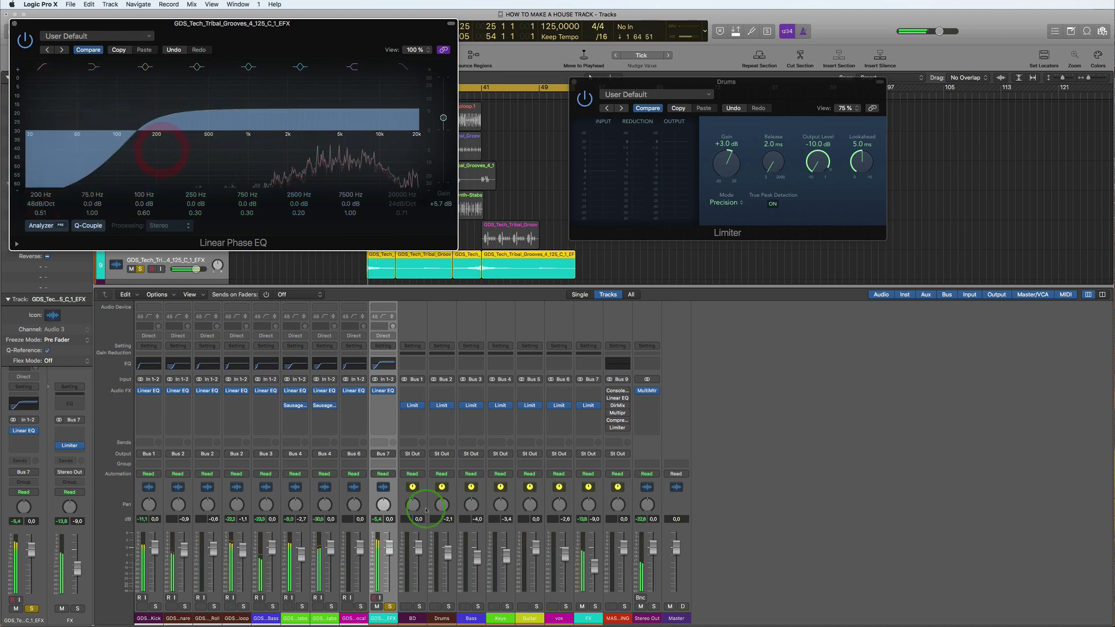
# Step: Set the FX bus limiter gain to +3.0 dB and, with cycle mode turned off, audition the EFX track from bar 33
pyautogui.click(590, 405)
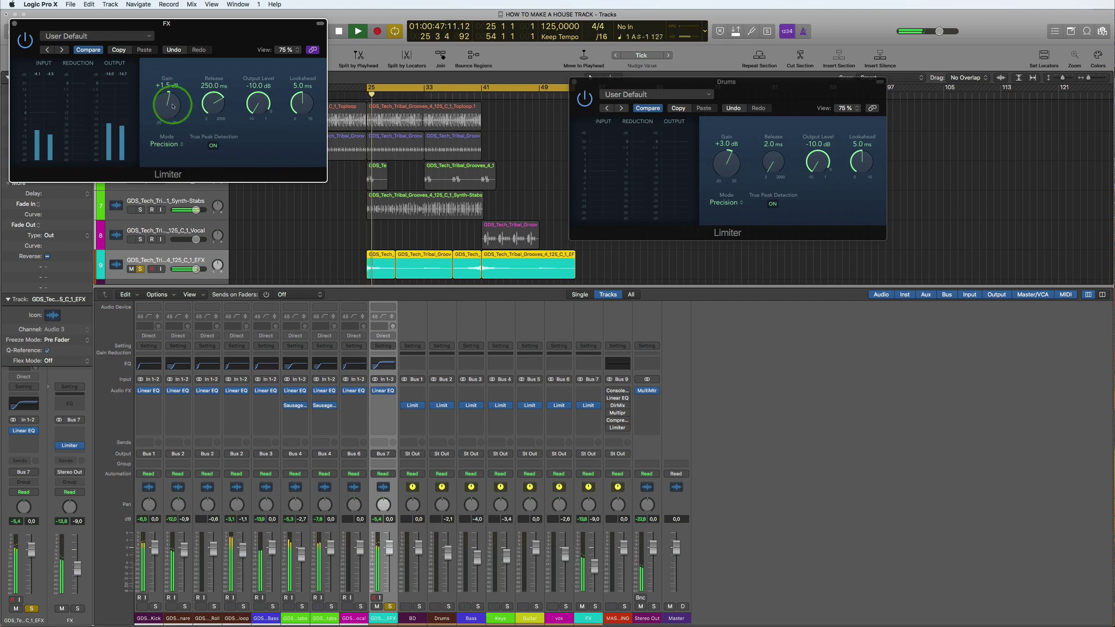
pyautogui.moveTo(169, 109); pyautogui.dragTo(171, 104)
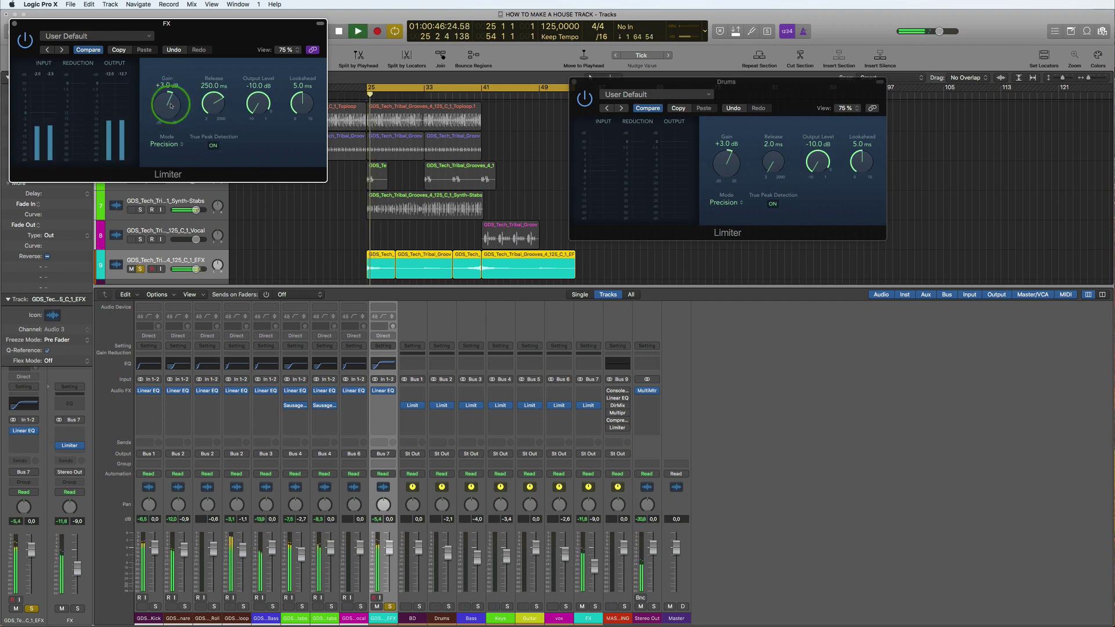
pyautogui.click(423, 90)
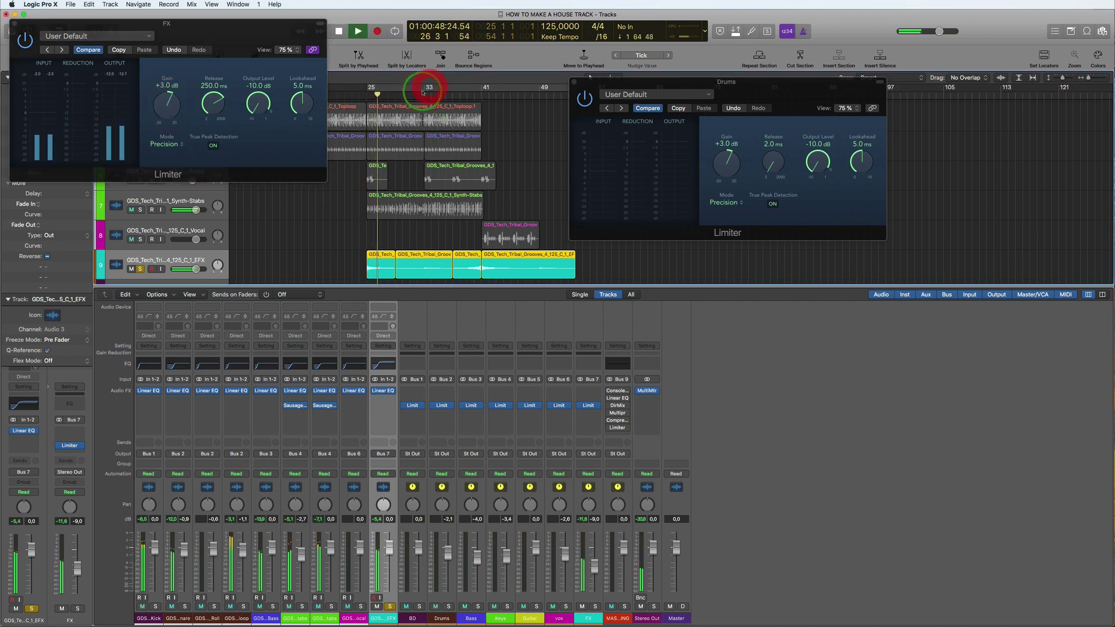
pyautogui.click(423, 91)
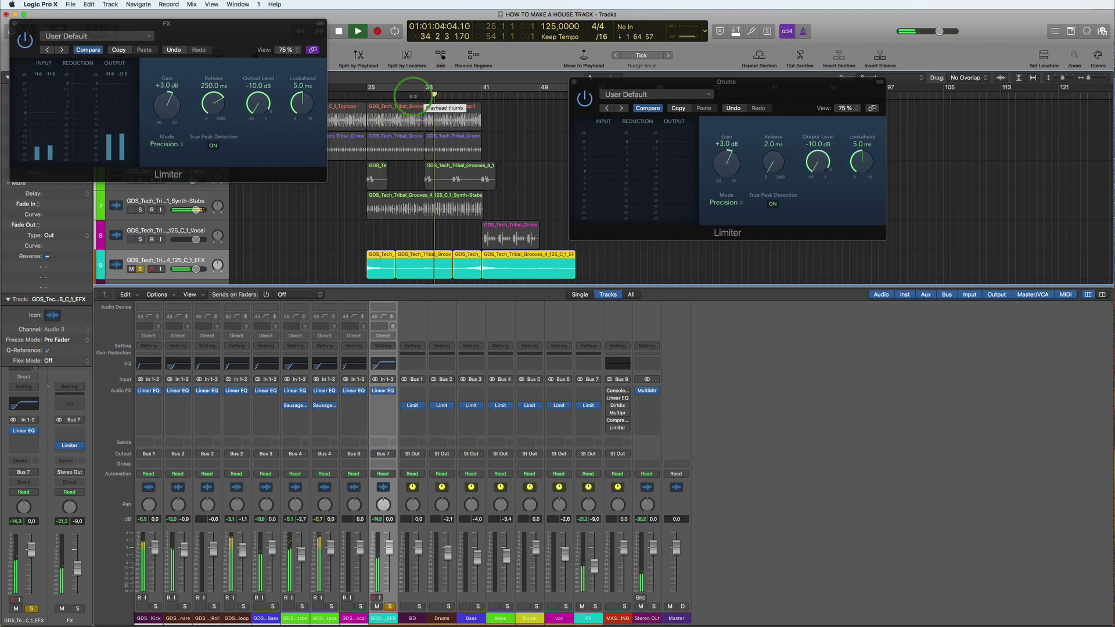
pyautogui.click(15, 23)
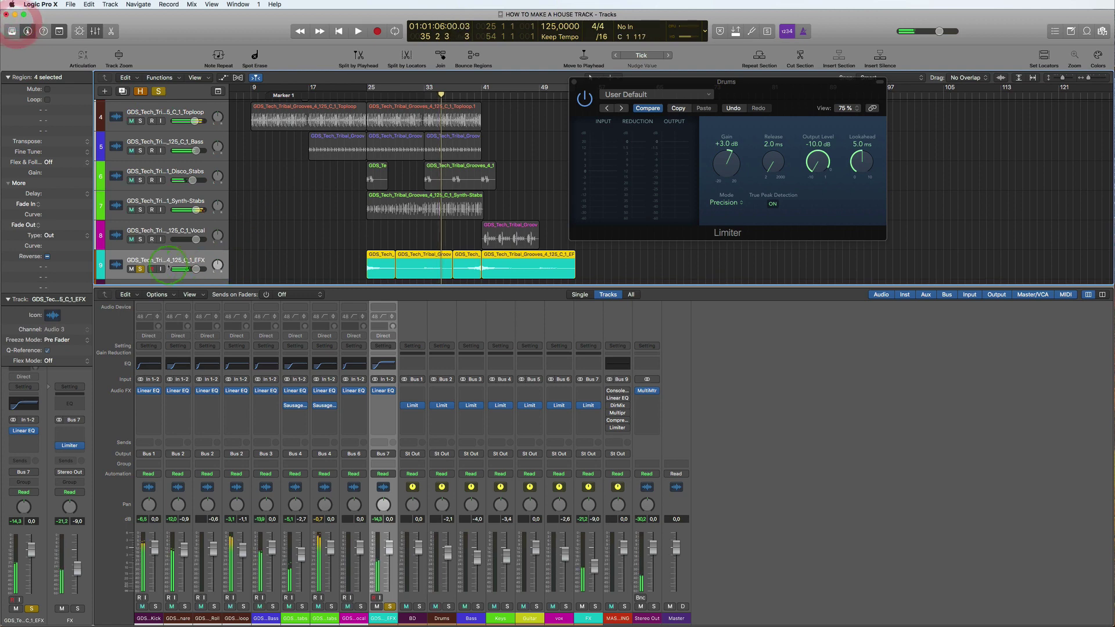
# Step: Audition the soloed EFX regions from bar 39 and end the solo on the EFX track
pyautogui.click(382, 190)
pyautogui.press('space')
pyautogui.click(468, 95)
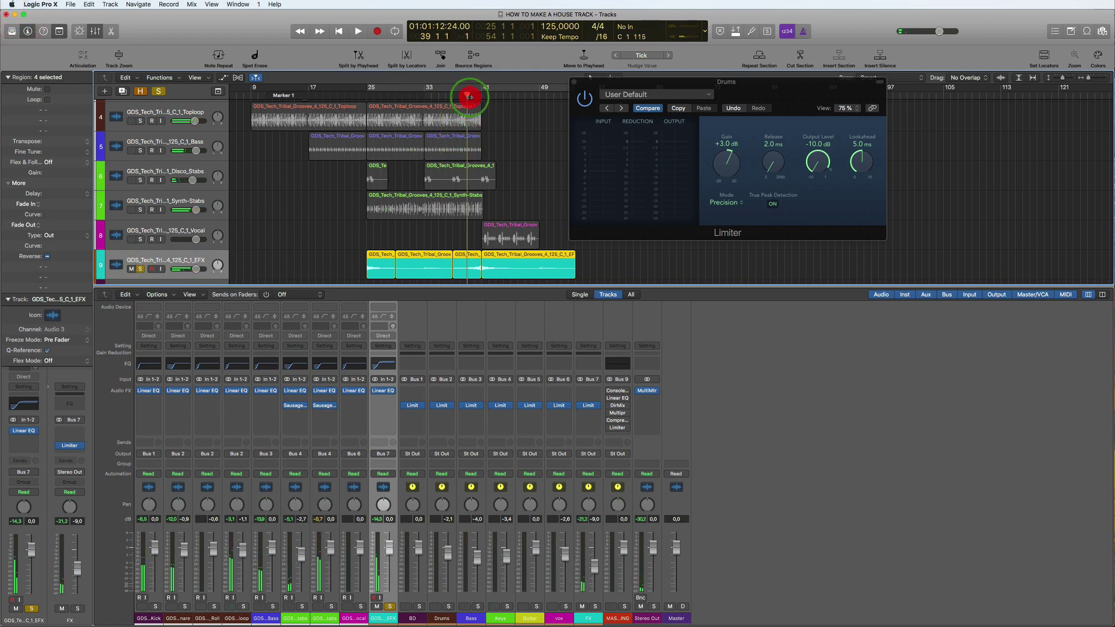
pyautogui.press('space')
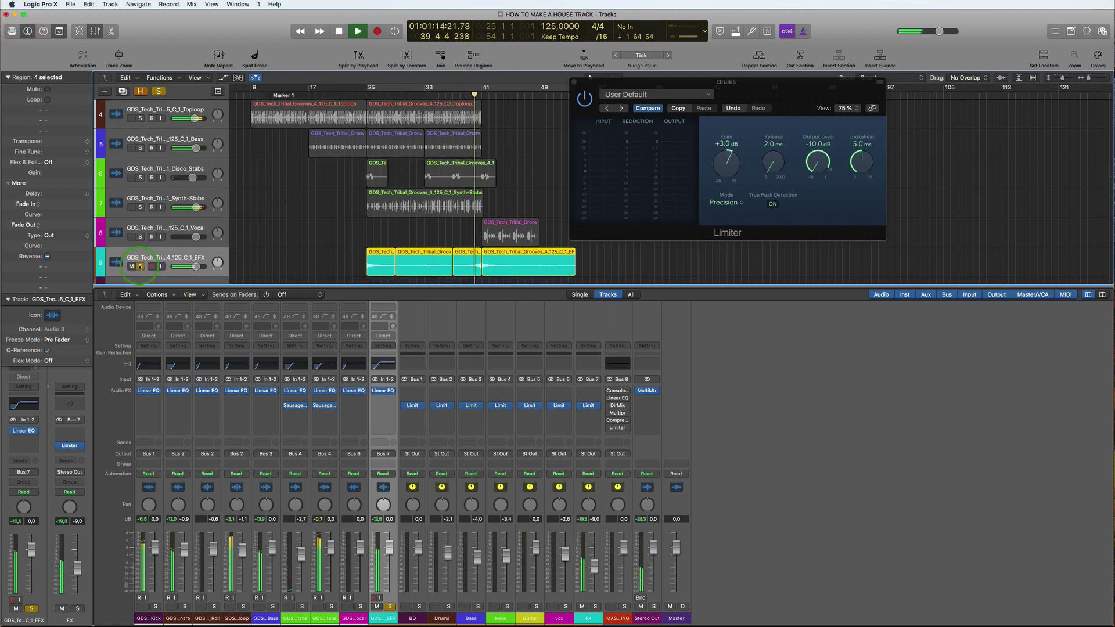
pyautogui.click(140, 267)
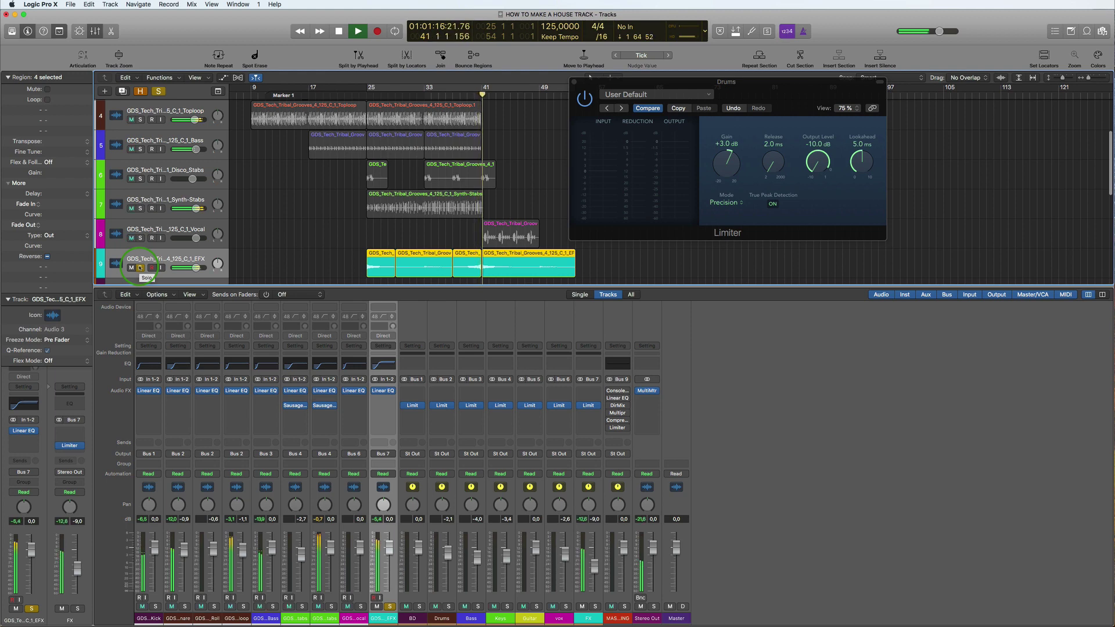
pyautogui.click(140, 267)
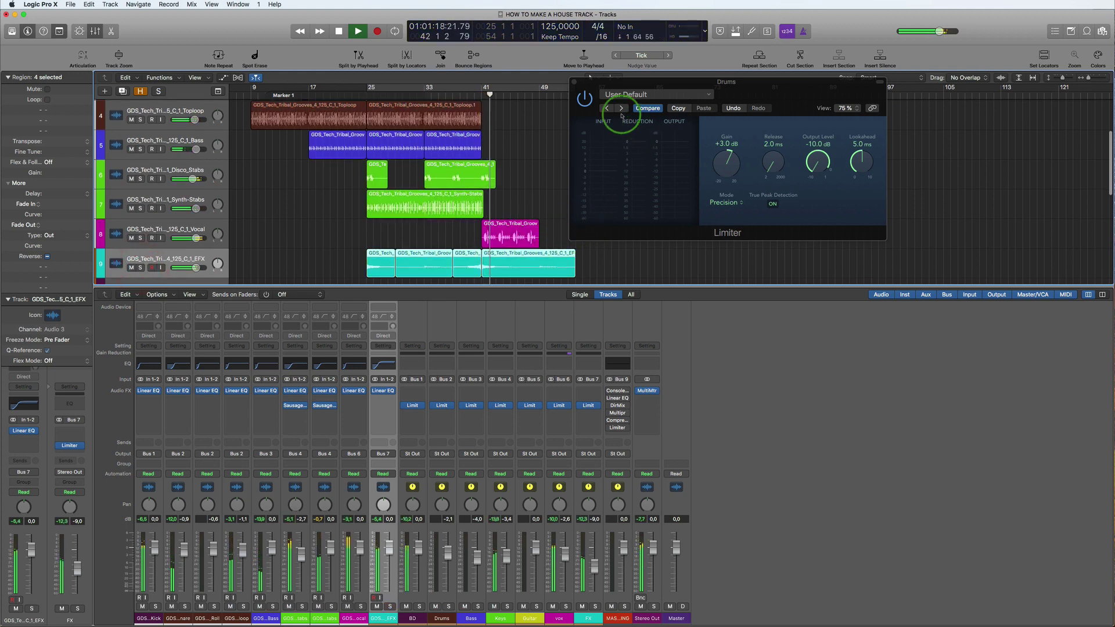
# Step: Close the Drums limiter and shorten the last Kick region to 8 bars so it ends at bar 41
pyautogui.click(574, 82)
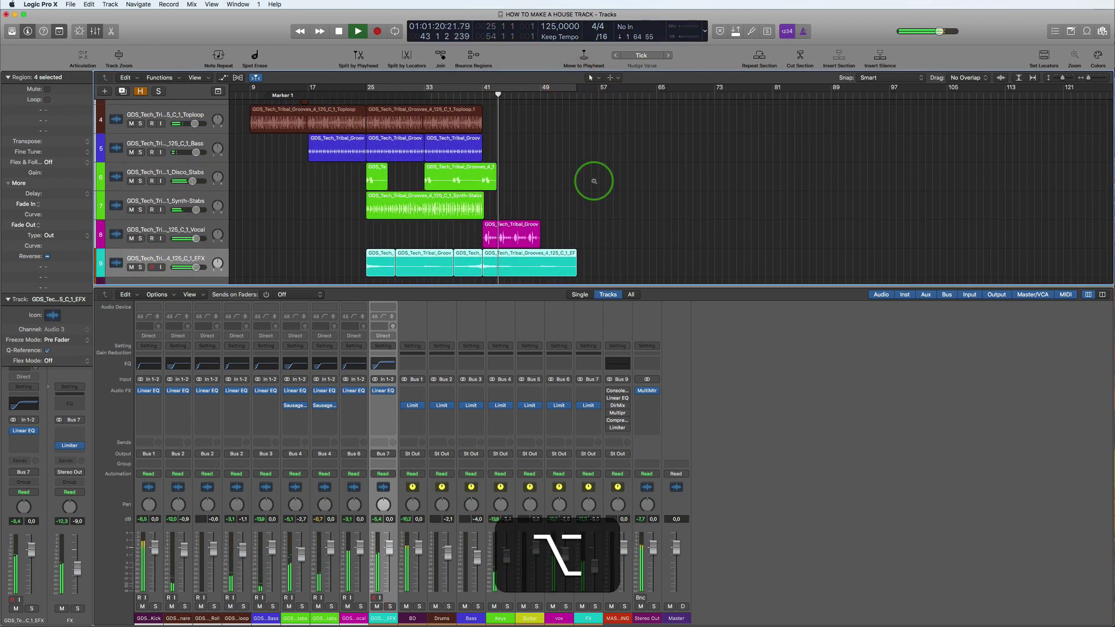
pyautogui.scroll(-5, 594, 181)
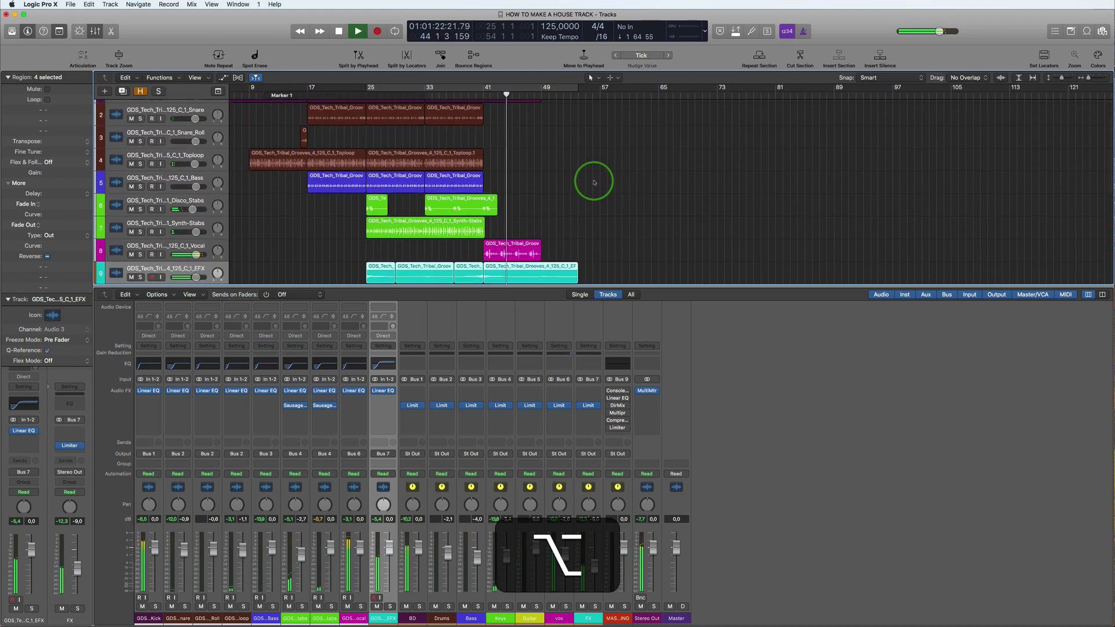
pyautogui.scroll(1, 580, 168)
pyautogui.press('space')
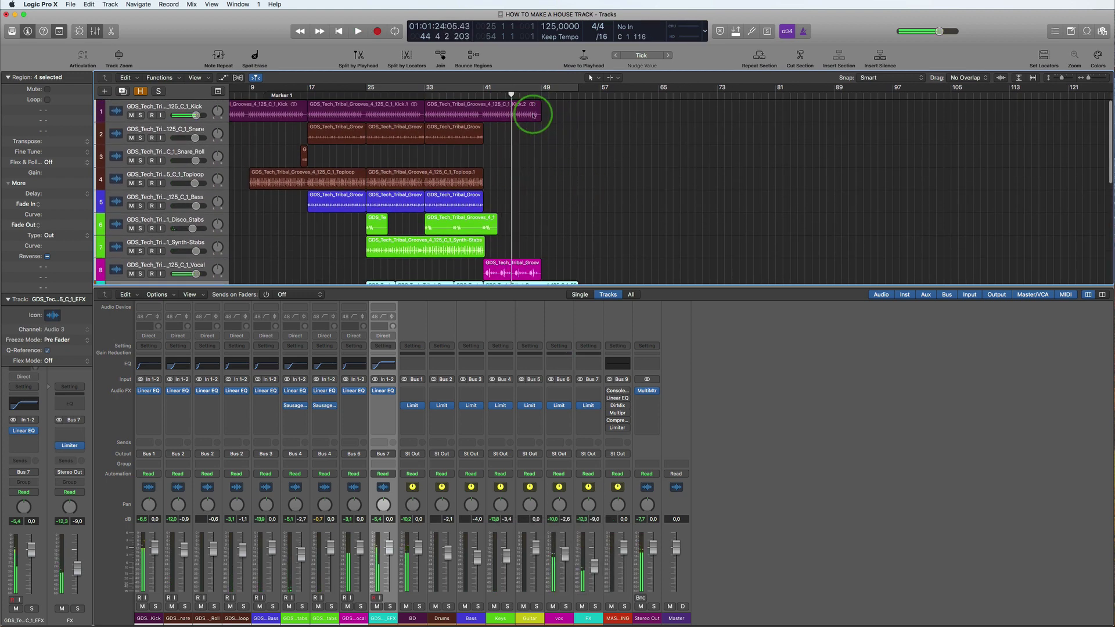
pyautogui.moveTo(537, 116); pyautogui.dragTo(482, 114)
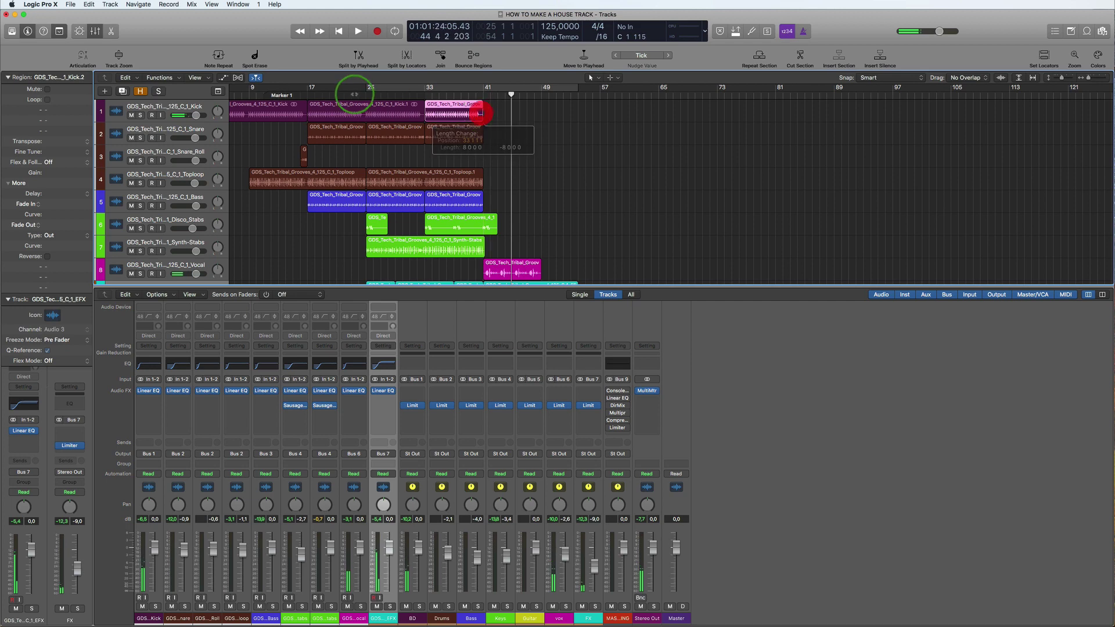
# Step: Set the cycle range to bars 25–41 and play back that section
pyautogui.hscroll(-3, 319, 96)
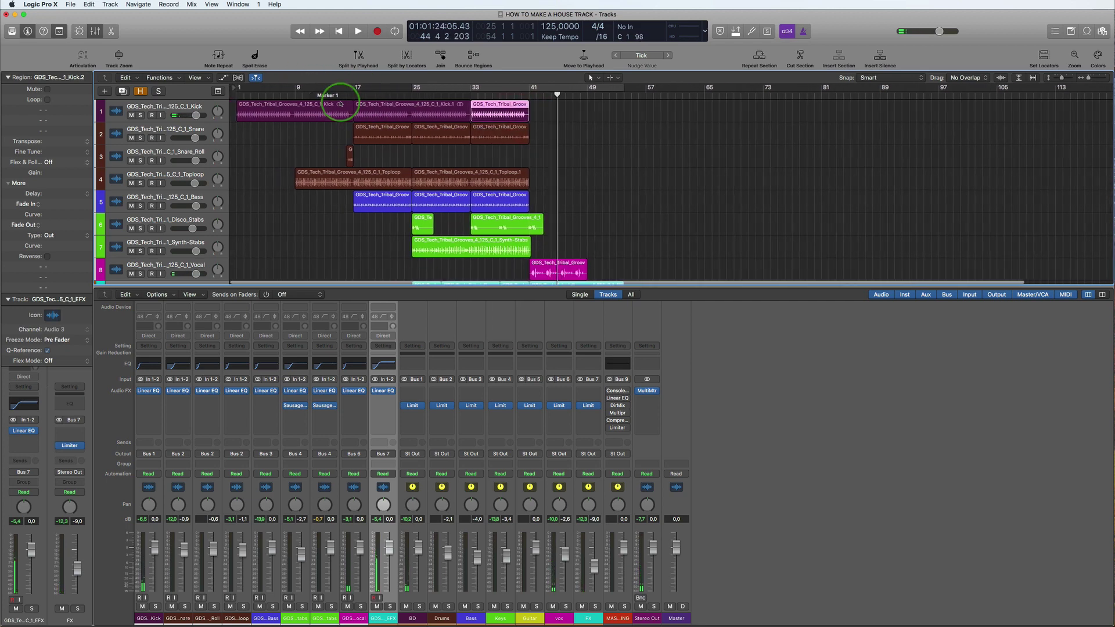
pyautogui.moveTo(397, 87); pyautogui.dragTo(548, 98)
pyautogui.press('space')
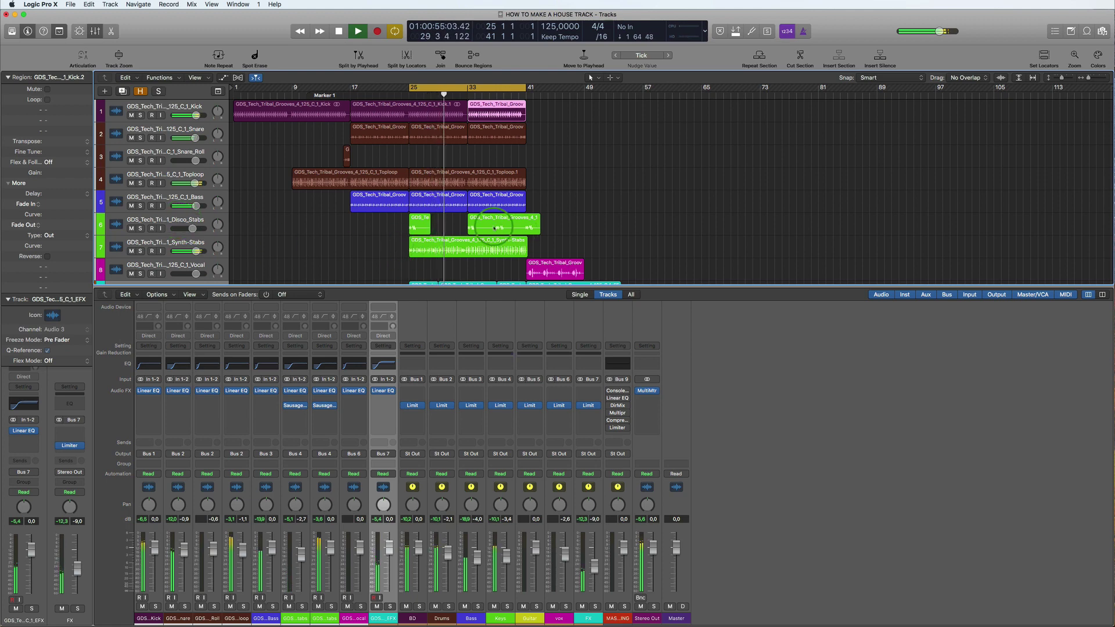
# Step: Replace the short Disco_Stabs region at bar 25 with a copy of the bar 33 region, filling bars 25–33, and trim the last one to end at bar 41
pyautogui.click(418, 224)
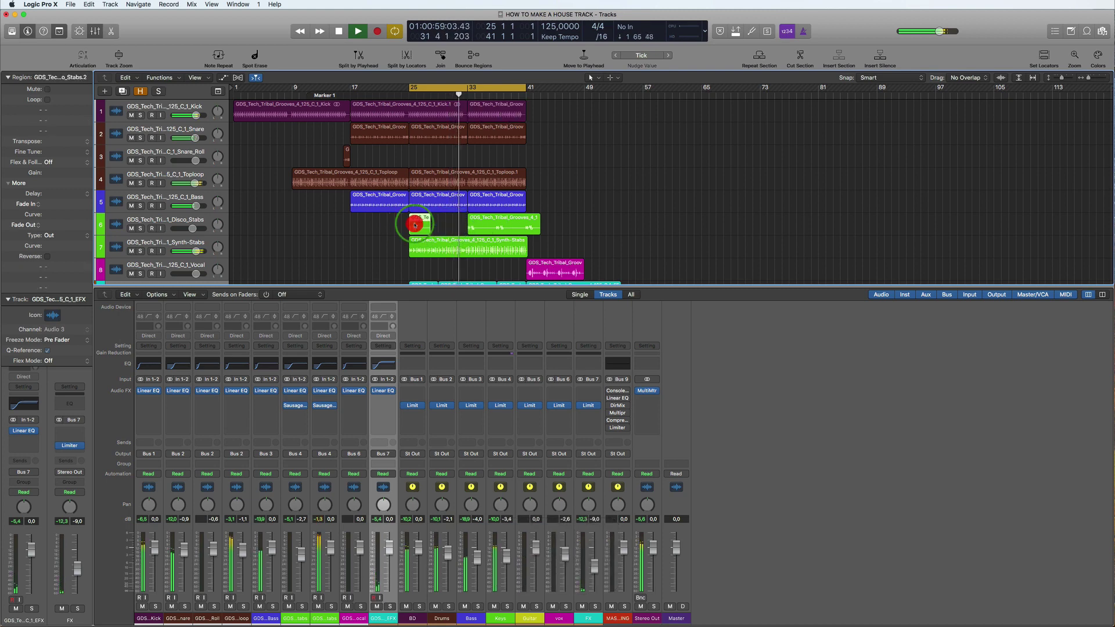
pyautogui.press('Delete')
pyautogui.press('space')
pyautogui.moveTo(513, 229)
pyautogui.mouseDown()
pyautogui.moveTo(451, 225)
pyautogui.moveTo(508, 231)
pyautogui.mouseUp()
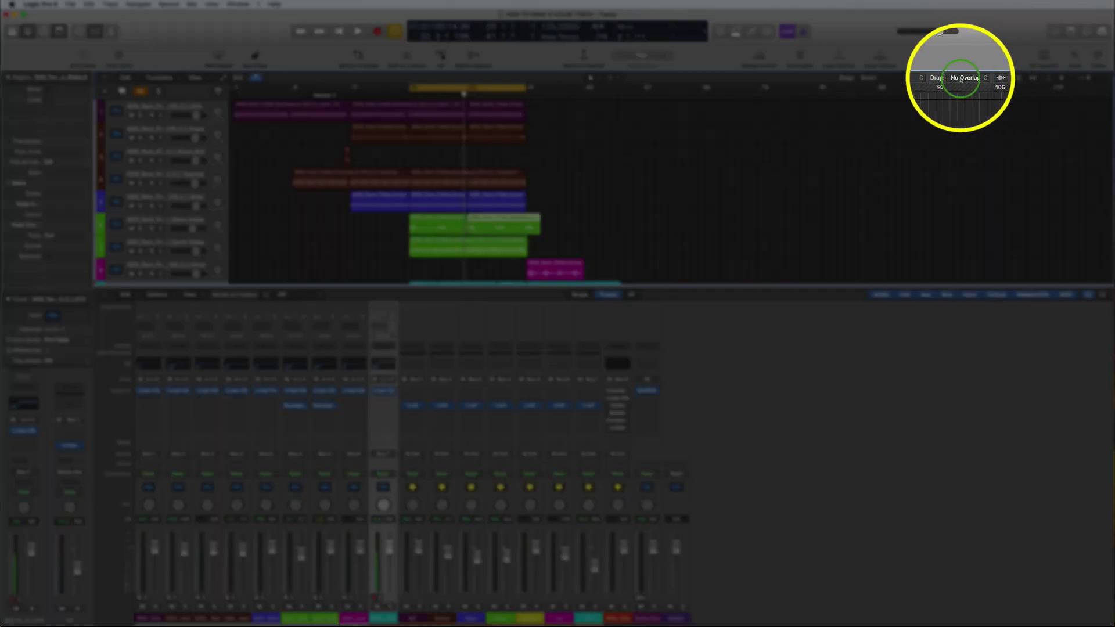
pyautogui.moveTo(478, 230); pyautogui.dragTo(526, 232)
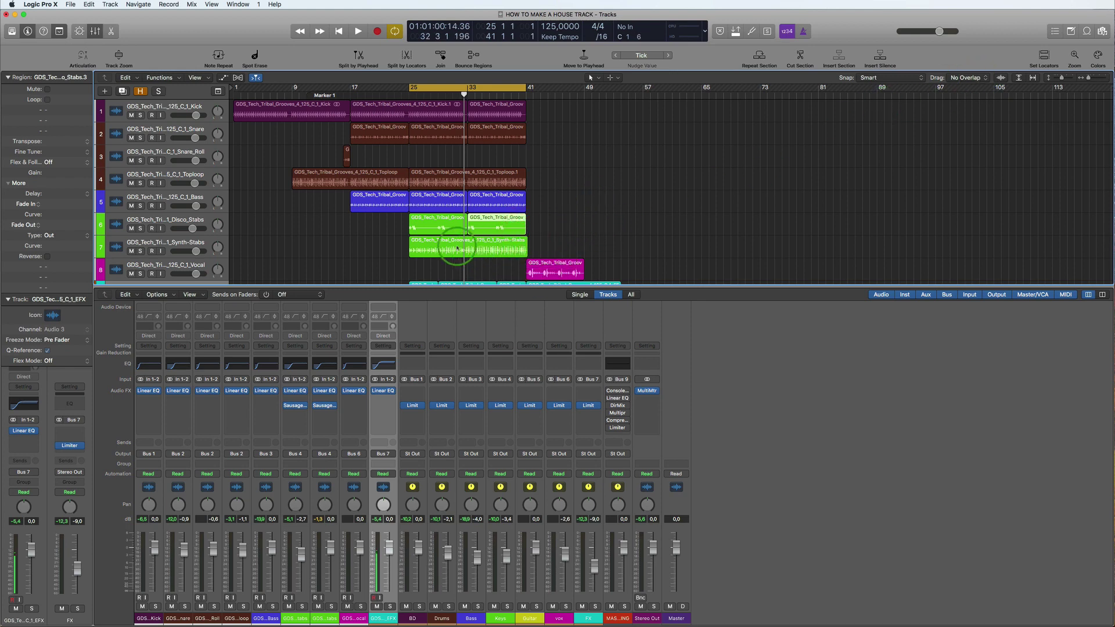
# Step: Audition the section from bar 25 with the edited Disco_Stabs regions and bring all tracks down to the EFX track into view
pyautogui.press('space')
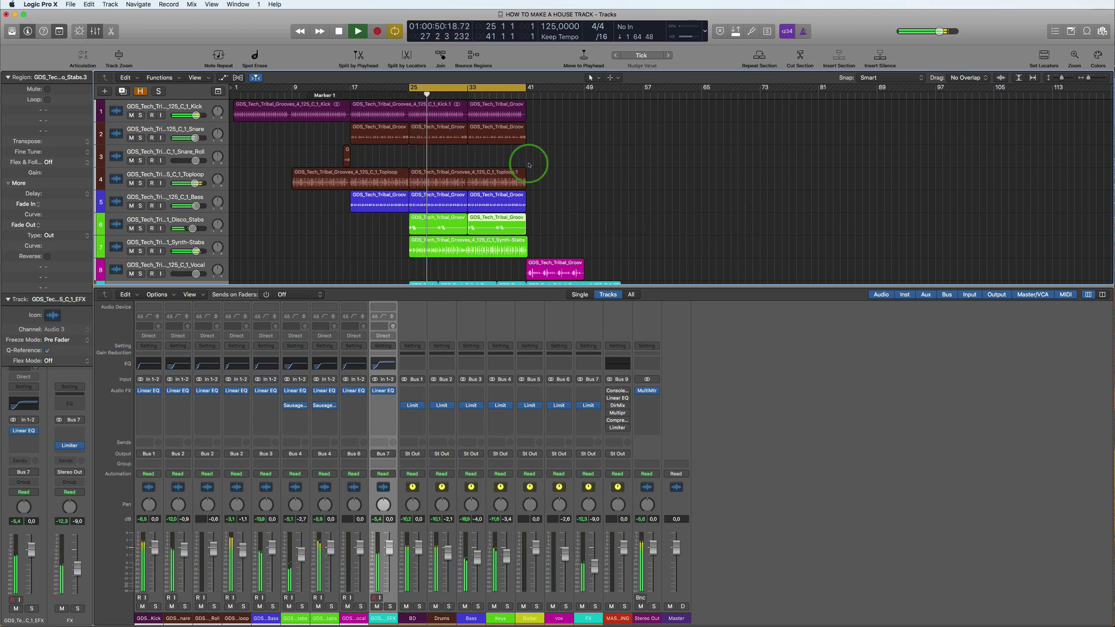
pyautogui.scroll(-2, 616, 174)
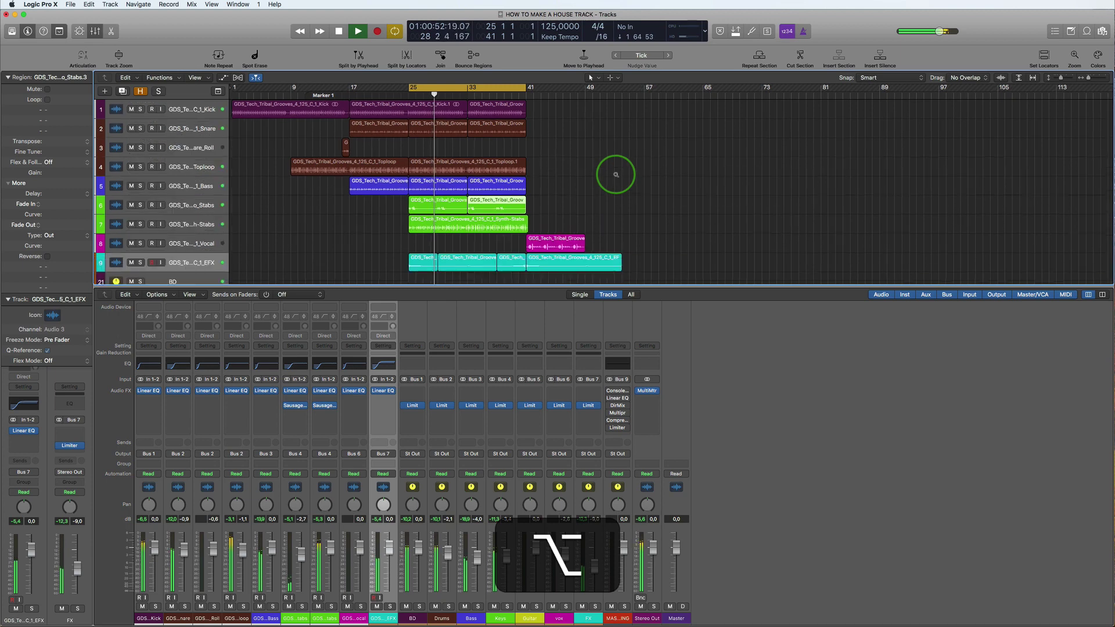
pyautogui.scroll(-1, 616, 174)
pyautogui.press('space')
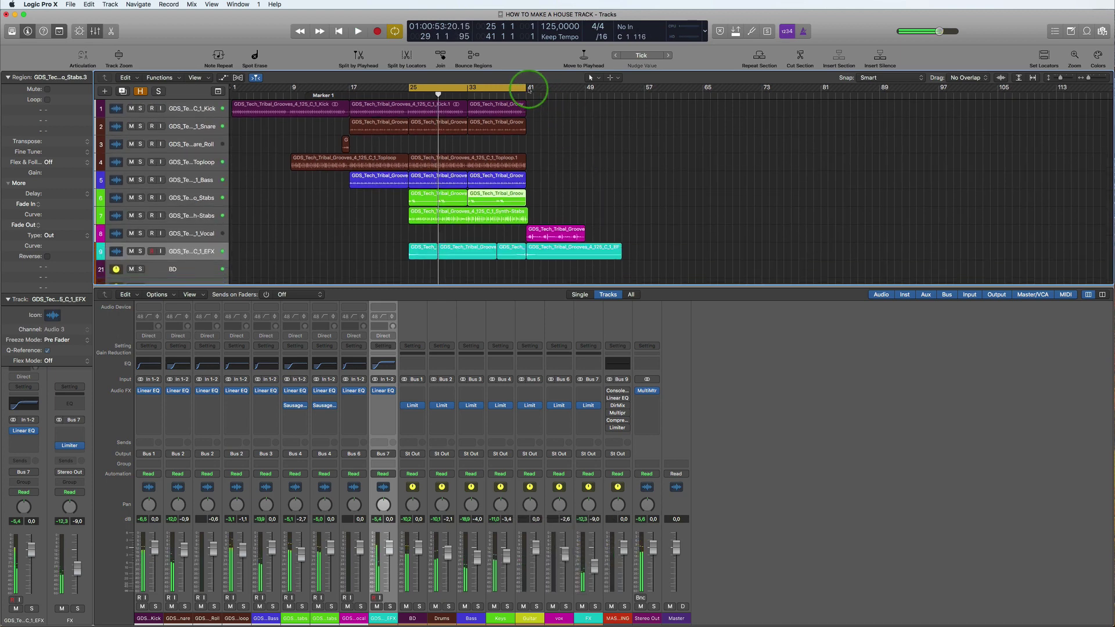
# Step: Audition the section from bar 25, then set the cycle range to bars 40–64 and play it
pyautogui.moveTo(529, 89); pyautogui.dragTo(851, 90)
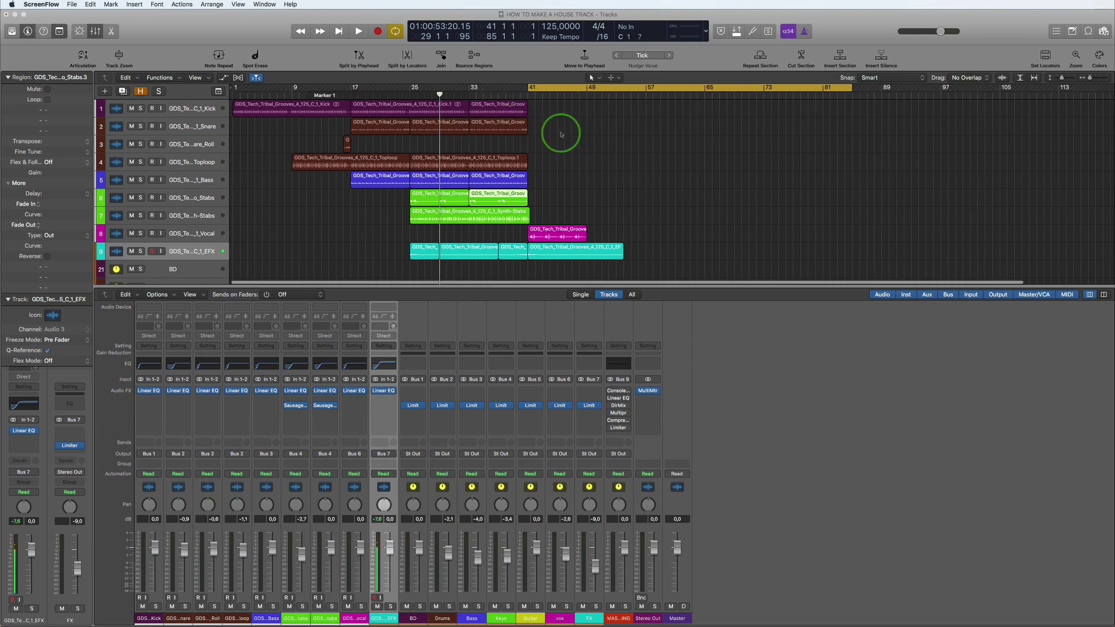
pyautogui.scroll(-2, 561, 135)
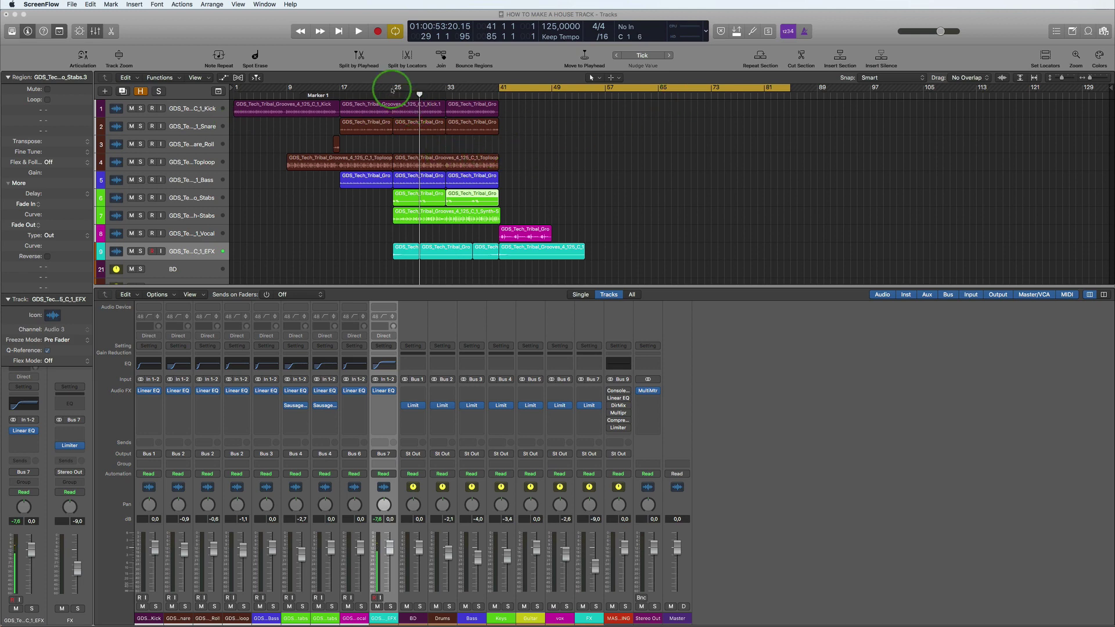
pyautogui.moveTo(392, 90); pyautogui.dragTo(732, 113)
pyautogui.press('space')
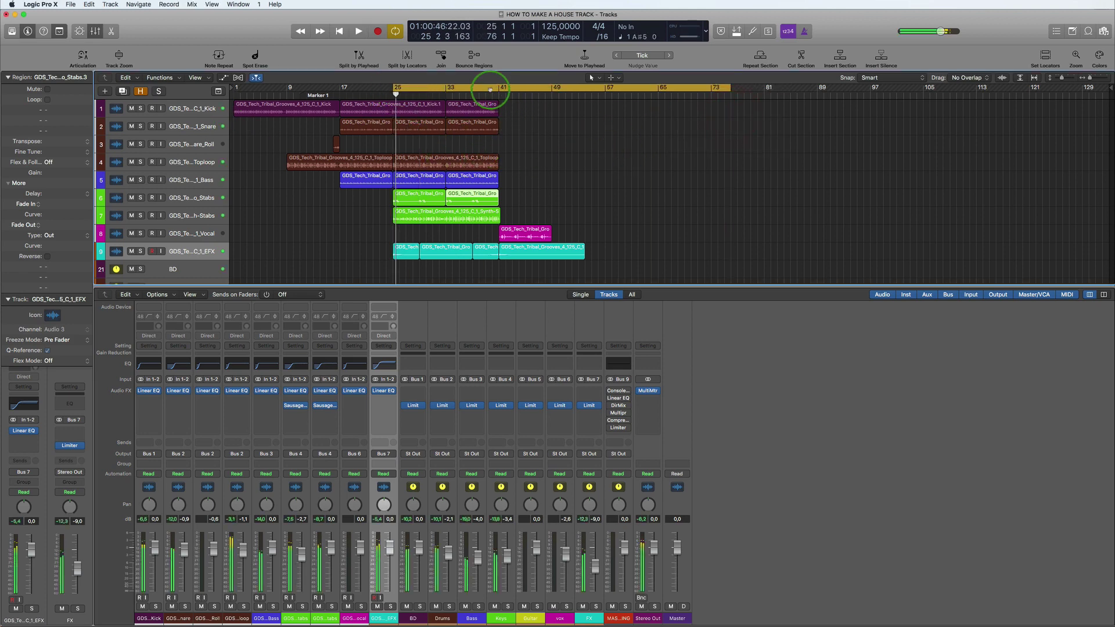
pyautogui.moveTo(494, 88); pyautogui.dragTo(650, 92)
pyautogui.press('space')
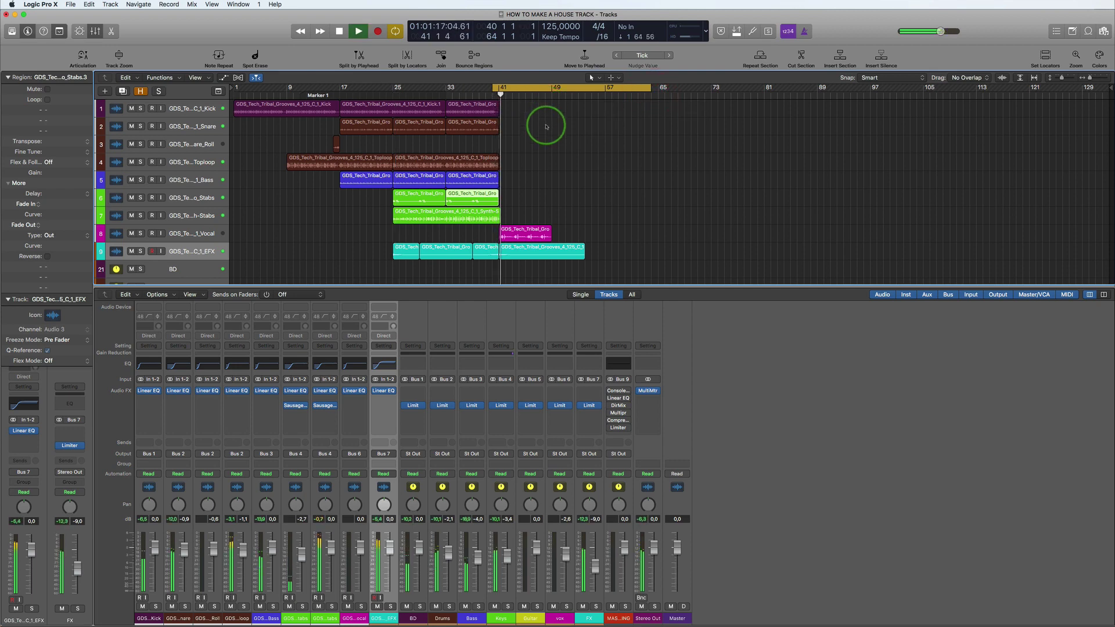
# Step: Select the Vocal track, move the last EFX region to start at bar 49 where the Vocal region ends, and stop playback
pyautogui.scroll(3, 546, 127)
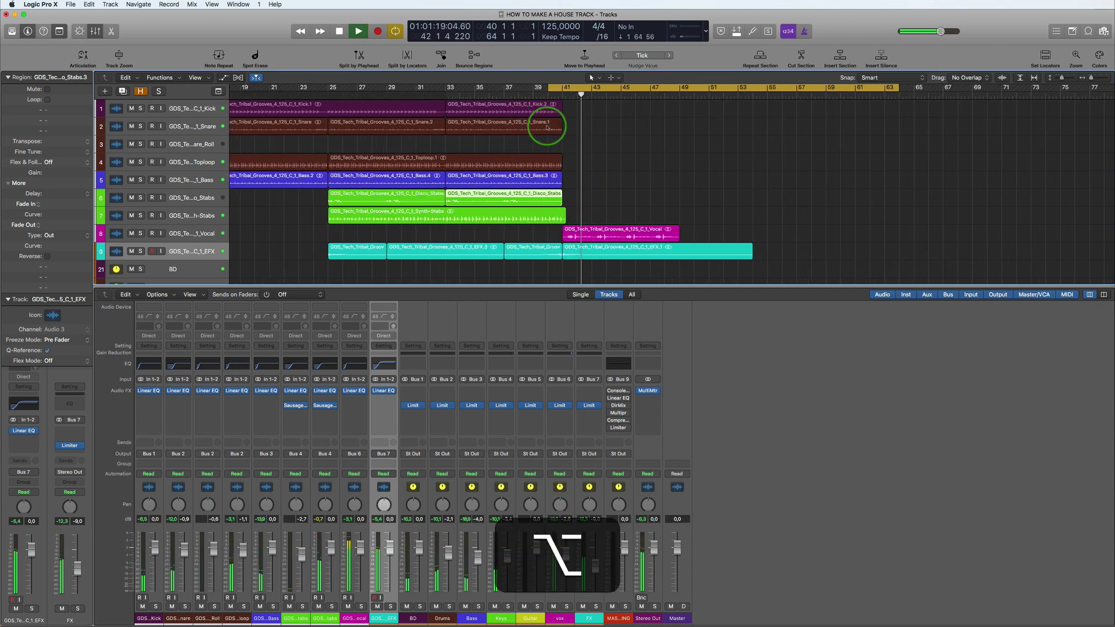
pyautogui.scroll(3, 547, 127)
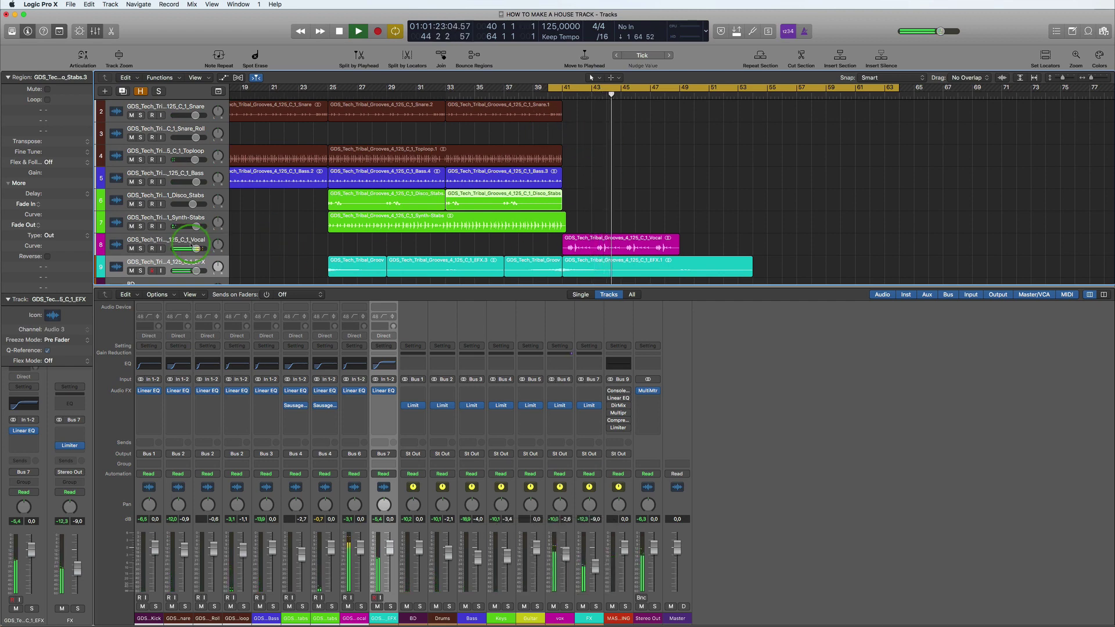
pyautogui.click(162, 243)
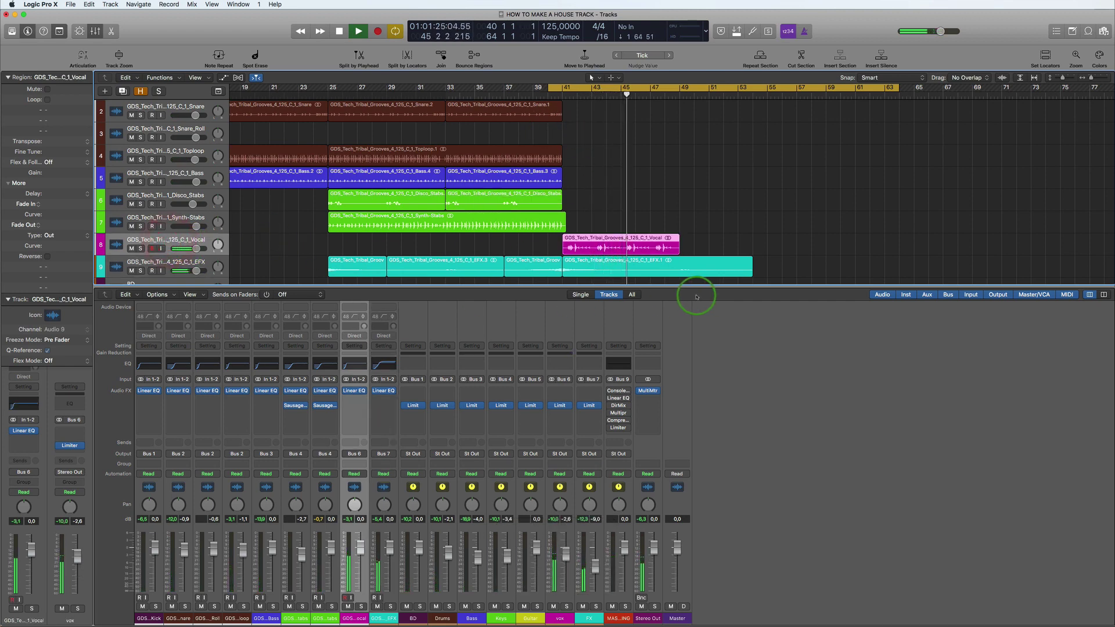
pyautogui.moveTo(638, 270); pyautogui.dragTo(755, 276)
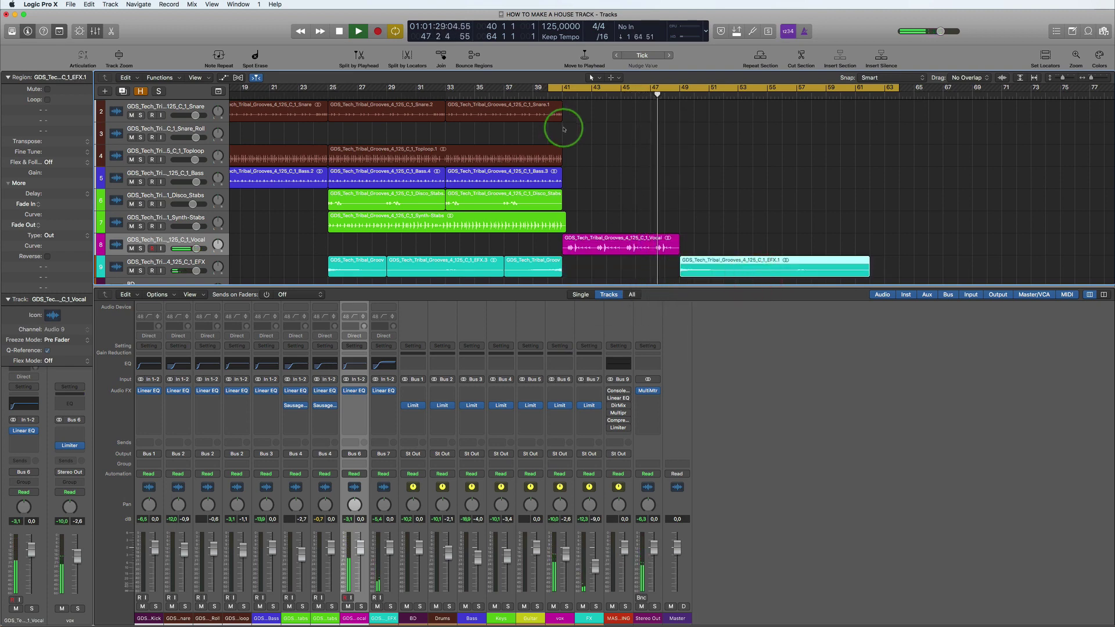
pyautogui.press('space')
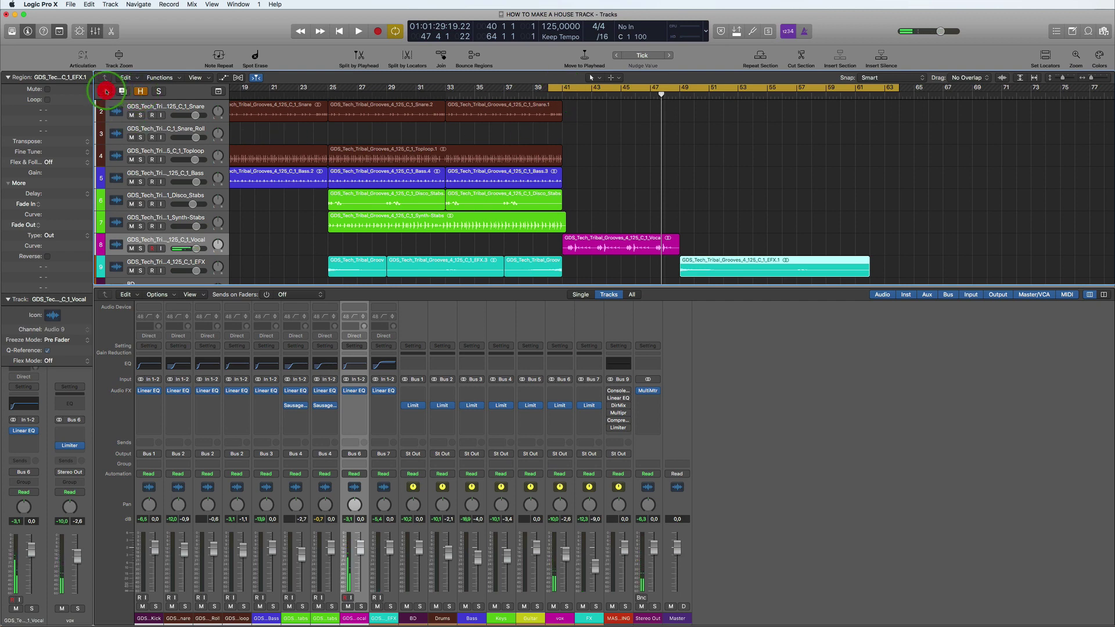
# Step: Create one software instrument track using Nexus 2 with its audio output routed to Bus 4 (Keys)
pyautogui.click(107, 91)
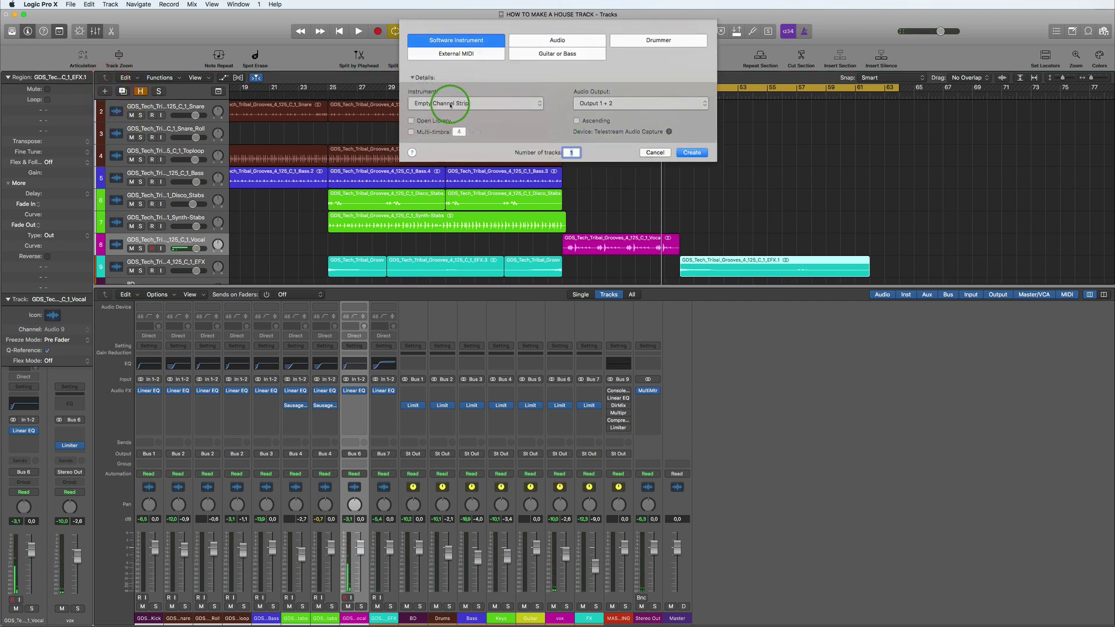
pyautogui.click(706, 105)
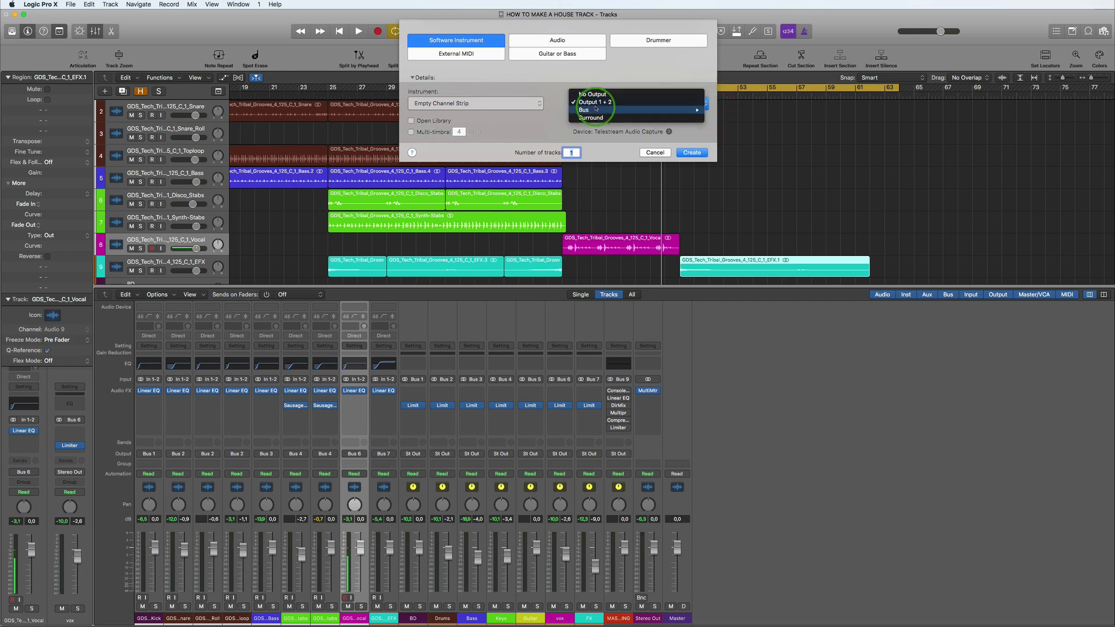
pyautogui.moveTo(632, 108)
pyautogui.click(735, 31)
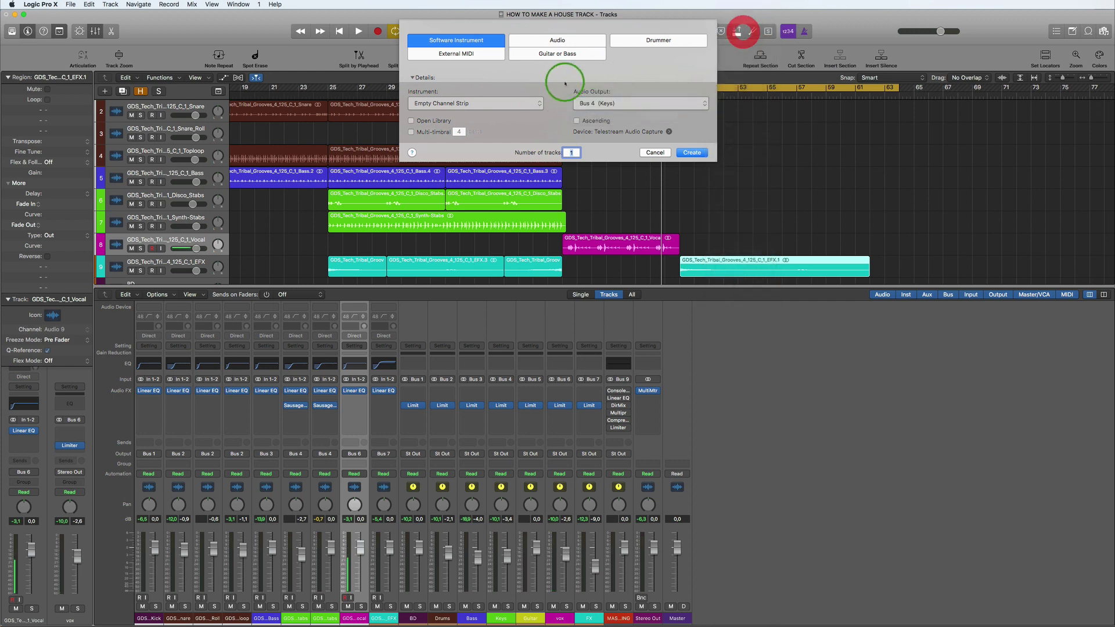
pyautogui.click(539, 103)
pyautogui.click(691, 363)
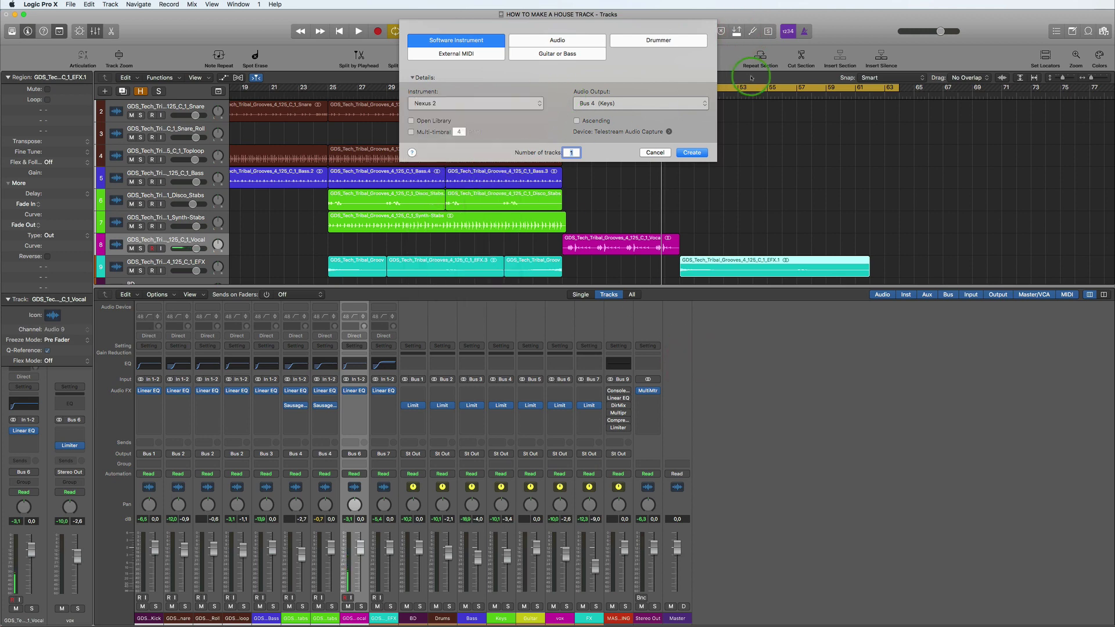
pyautogui.click(693, 153)
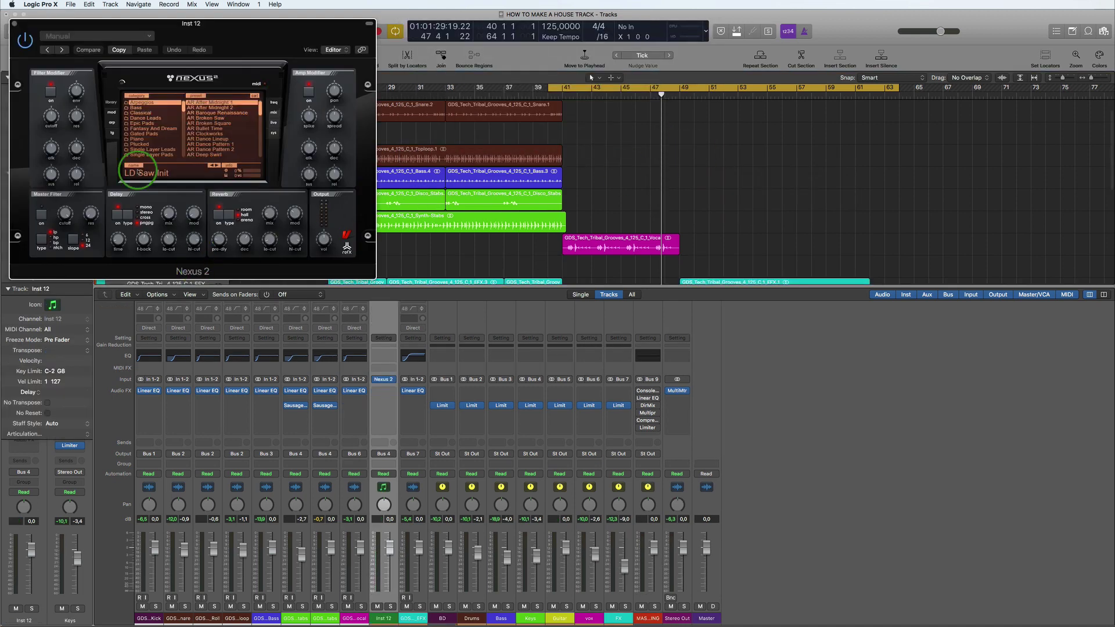
# Step: Move the Inst 12 track above the Vocal track so it sits directly below Synth-Stabs
pyautogui.moveTo(251, 36); pyautogui.dragTo(324, 378)
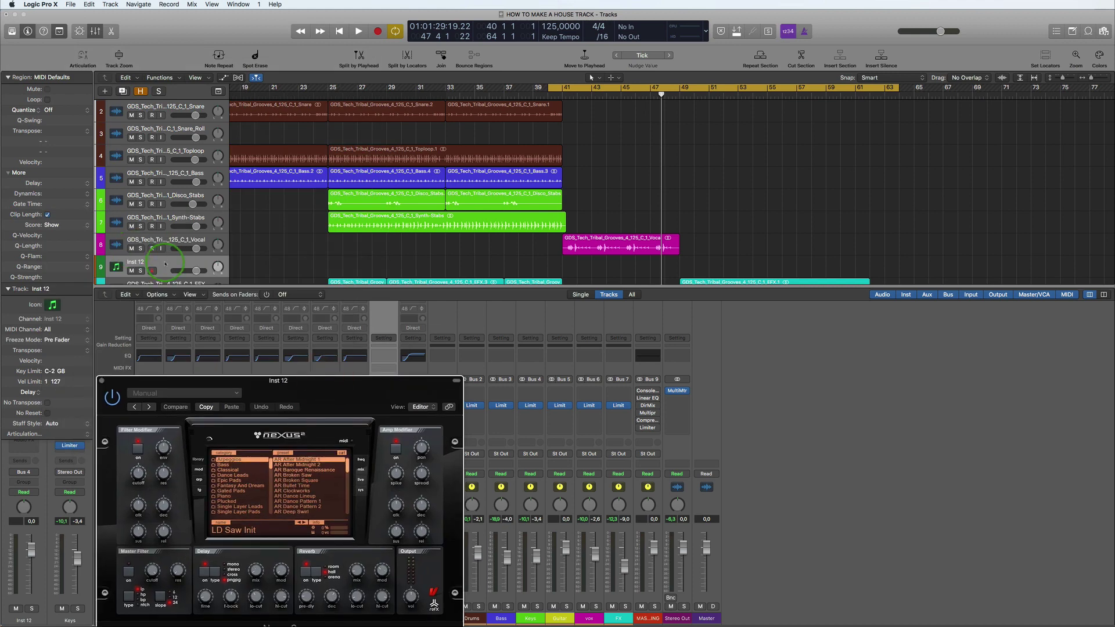
pyautogui.moveTo(165, 264); pyautogui.dragTo(164, 231)
pyautogui.click(260, 422)
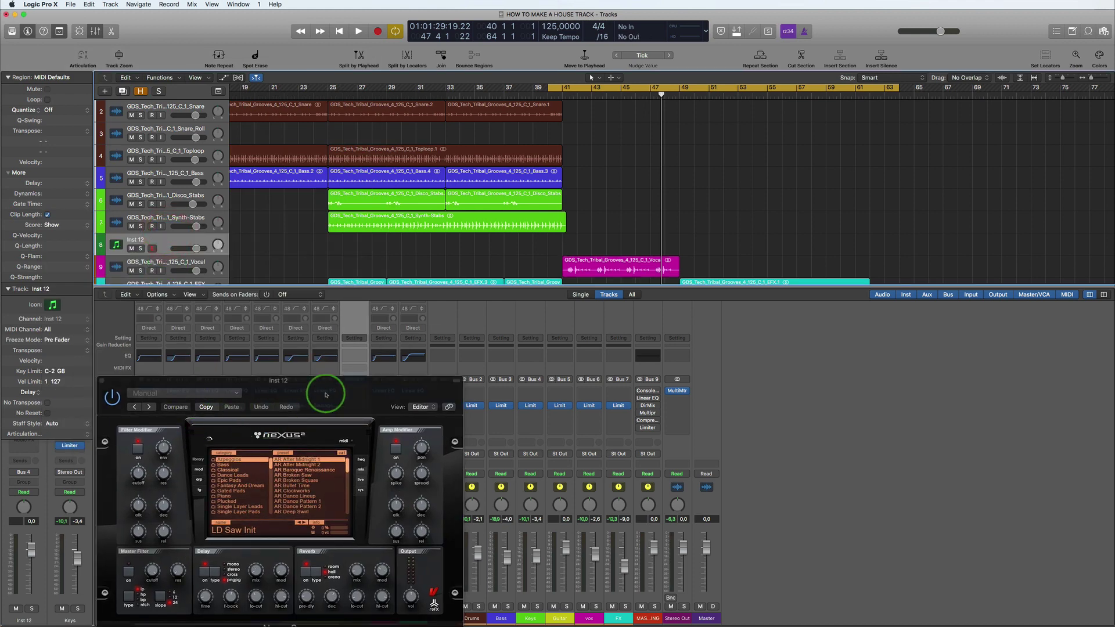
# Step: Load the PN Dnc Piano Compr preset in Nexus 2 and close the instrument window
pyautogui.moveTo(325, 395); pyautogui.dragTo(911, 171)
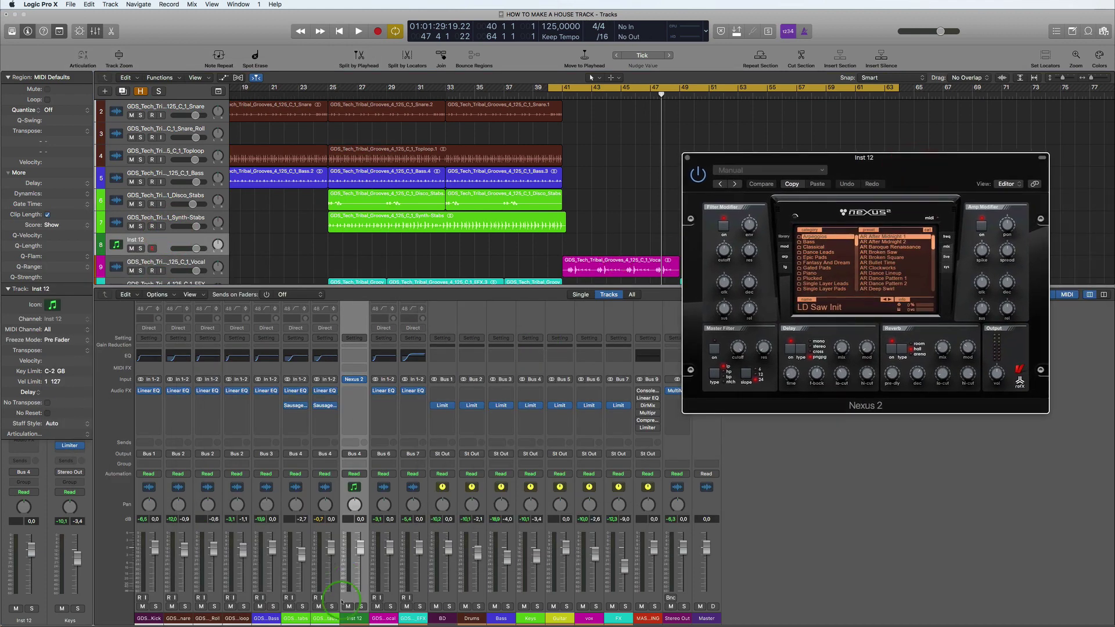
pyautogui.click(897, 273)
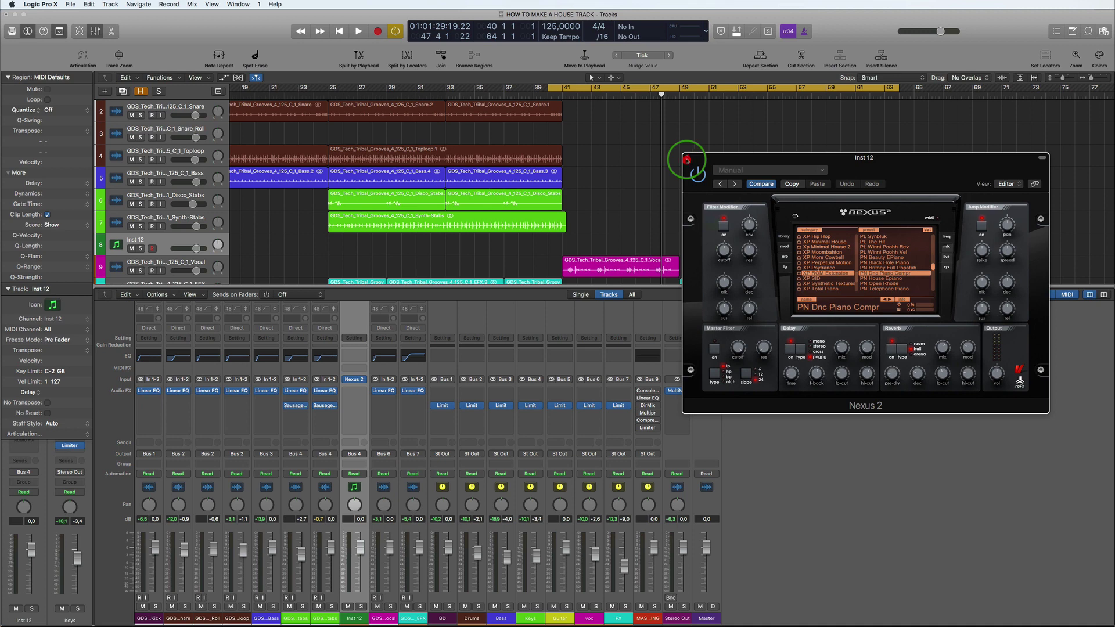
pyautogui.click(686, 160)
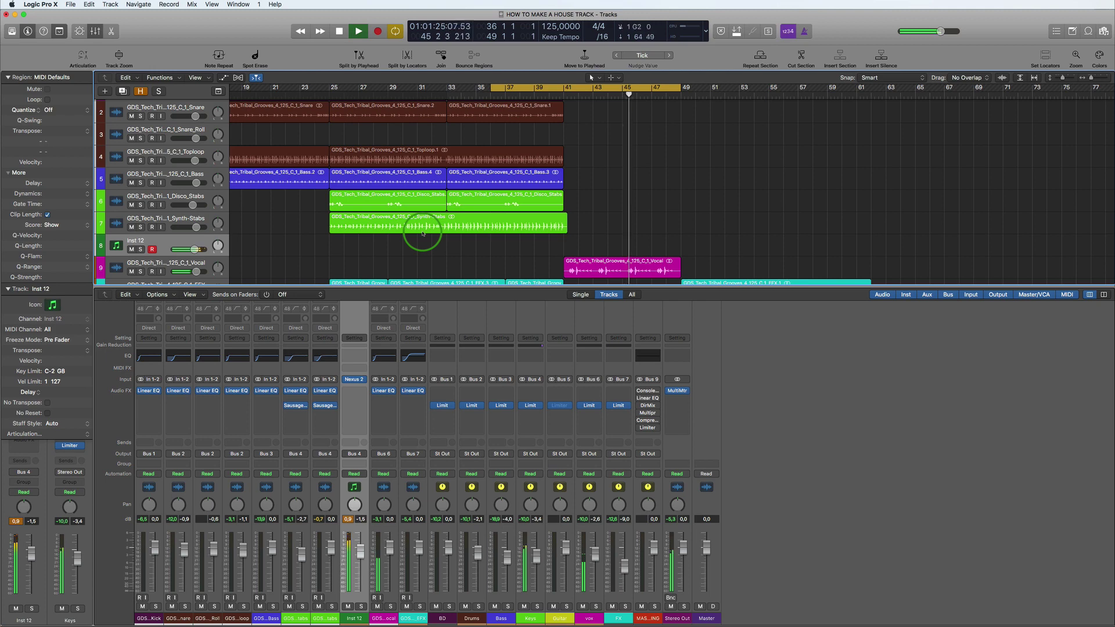
# Step: Extend the Kick, Snare and Toploop parts with copies over bars 41–57 and set the cycle range to bars 41–58
pyautogui.press('space')
pyautogui.scroll(1, 604, 243)
pyautogui.moveTo(495, 145); pyautogui.dragTo(812, 87)
pyautogui.scroll(-5, 307, 166)
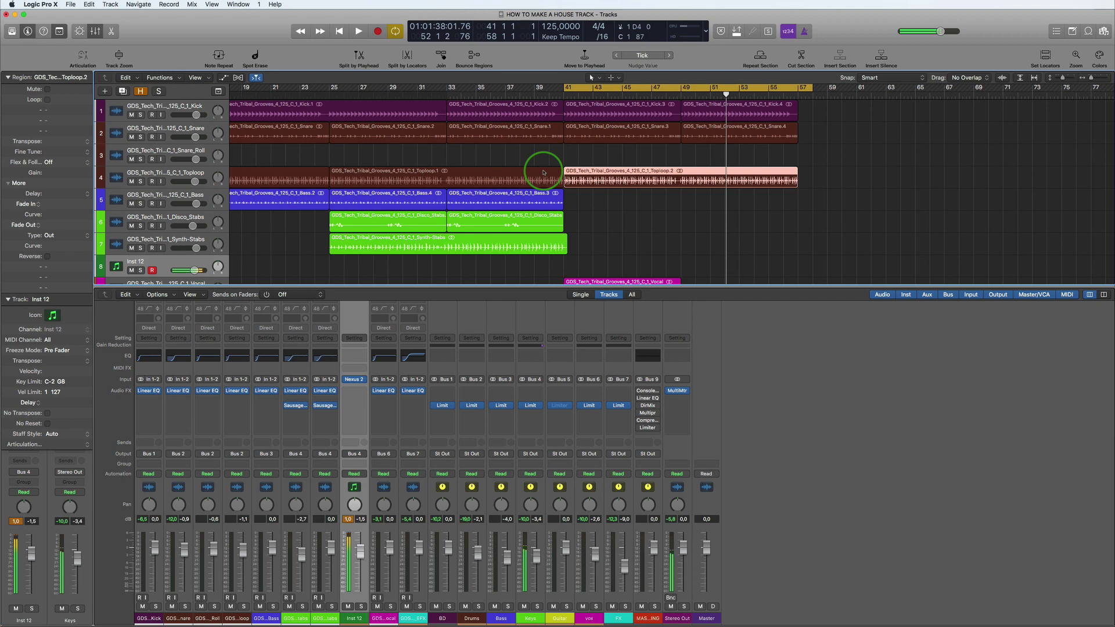
# Step: Record a piano part on the Inst 12 track over bars 41–49 and quantize the region to 1/16 Note
pyautogui.press('space')
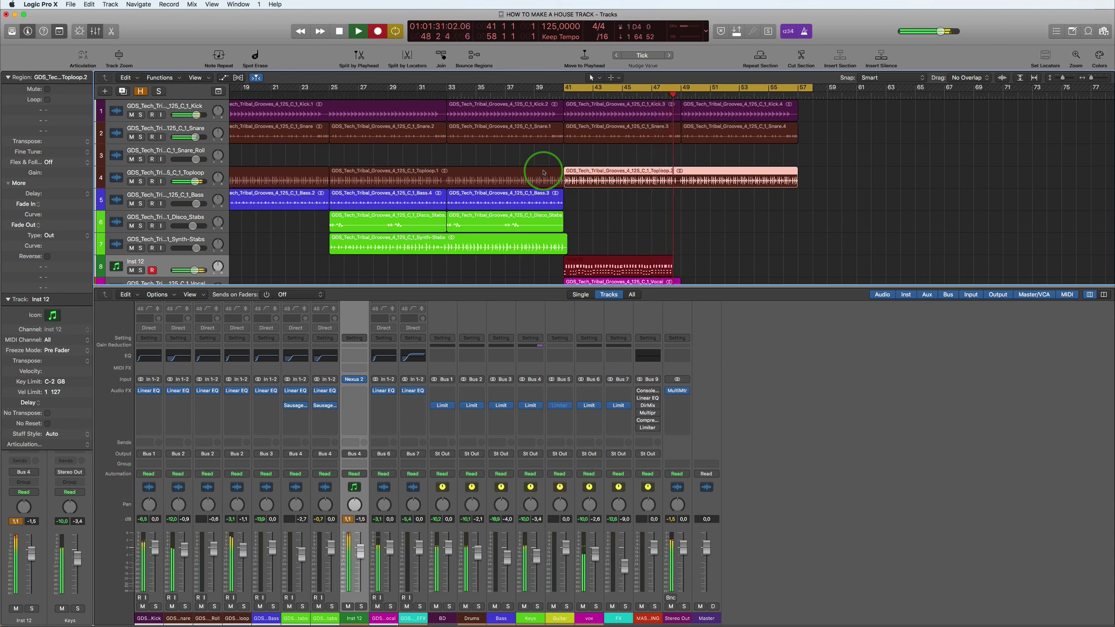
pyautogui.press('space')
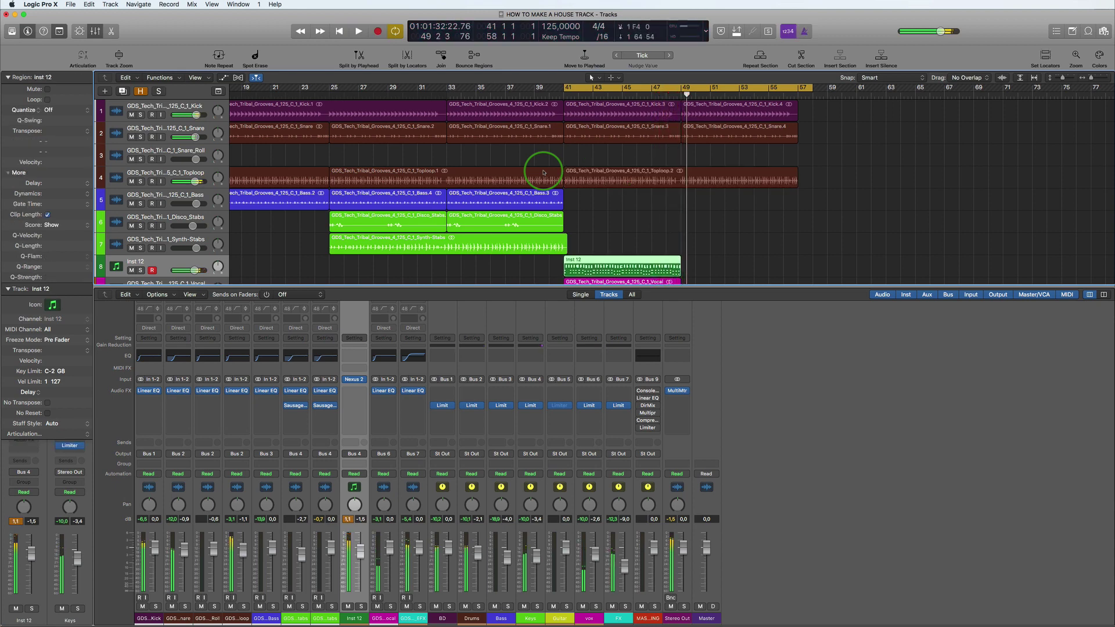
pyautogui.doubleClick(614, 261)
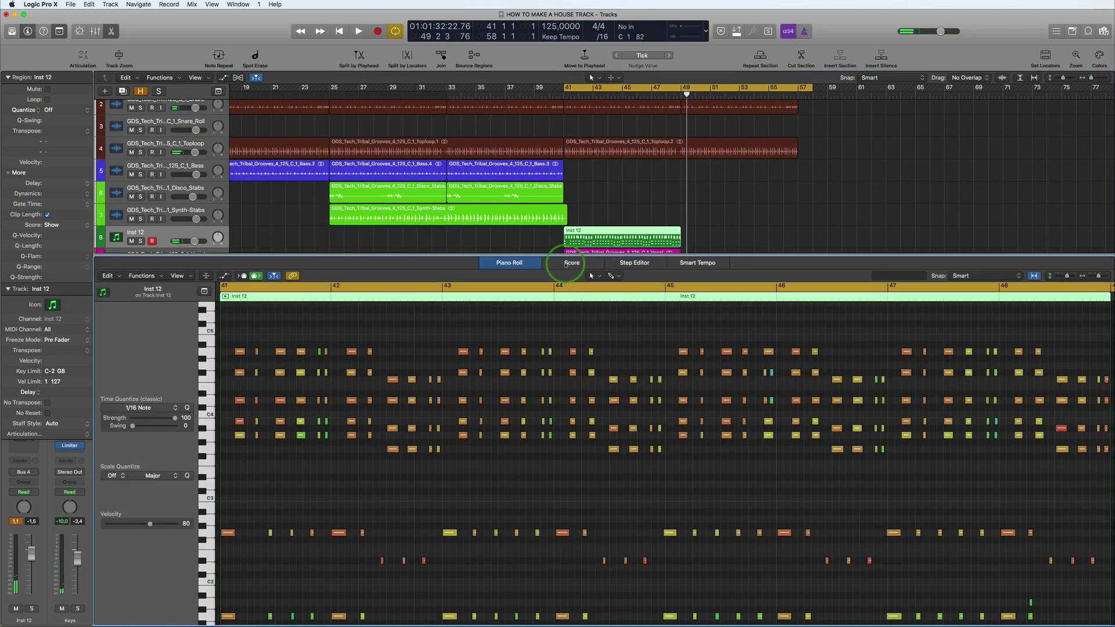
pyautogui.click(50, 111)
pyautogui.click(60, 154)
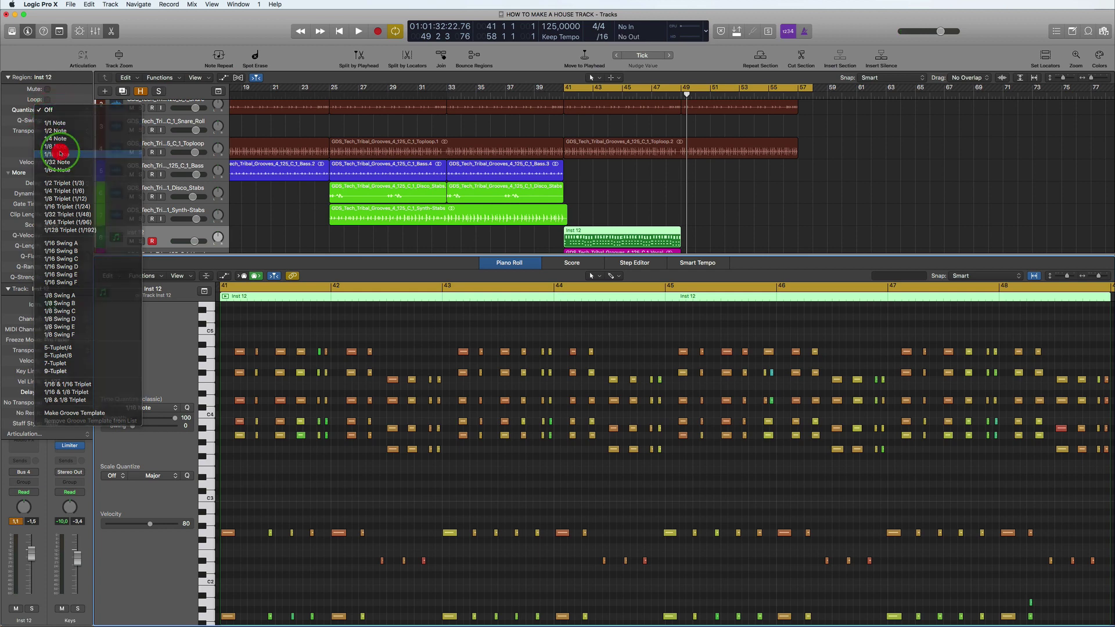
# Step: Audition the quantized piano region from bar 41 and look over the track list down to the bus tracks
pyautogui.press('space')
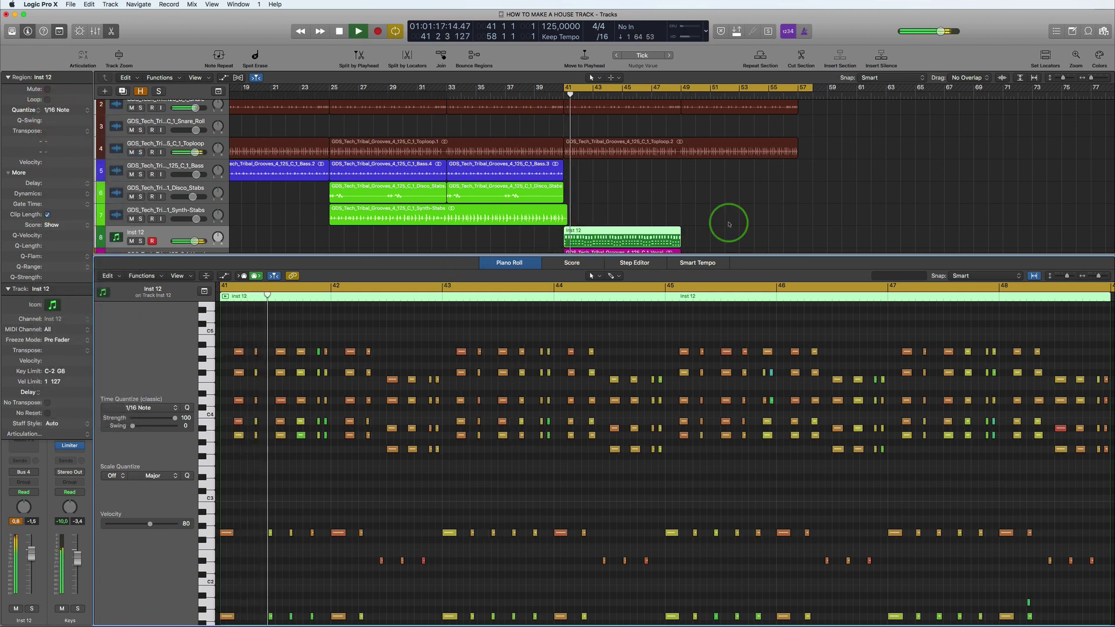
pyautogui.keyDown('ctrl'); pyautogui.keyDown('alt'); pyautogui.click(803, 204); pyautogui.keyUp('alt'); pyautogui.keyUp('ctrl')
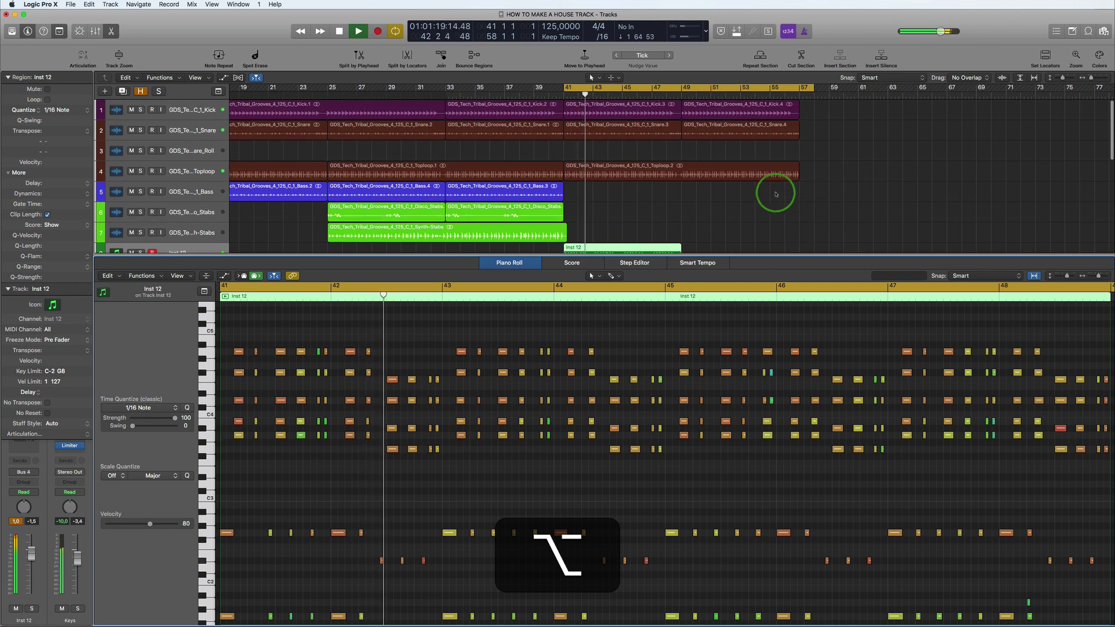
pyautogui.scroll(-4, 619, 160)
pyautogui.scroll(-2, 620, 159)
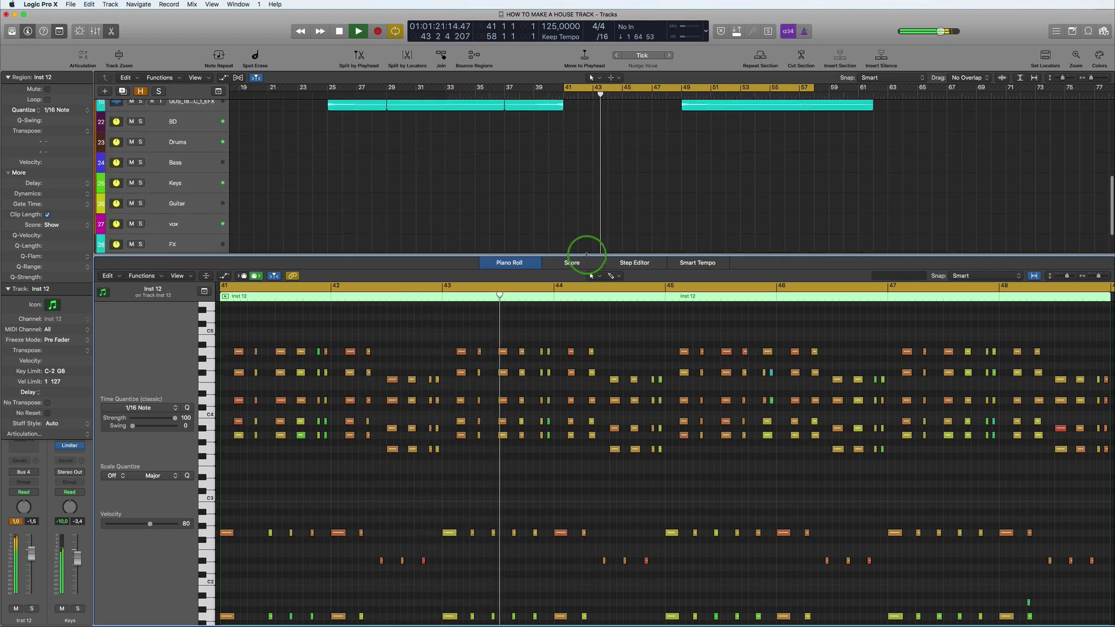
# Step: Enlarge the Piano Roll to fit the whole Inst 12 region and play it from bar 41 to check the notes
pyautogui.moveTo(591, 255); pyautogui.dragTo(590, 183)
pyautogui.keyDown('ctrl'); pyautogui.keyDown('alt'); pyautogui.click(575, 320); pyautogui.keyUp('alt'); pyautogui.keyUp('ctrl')
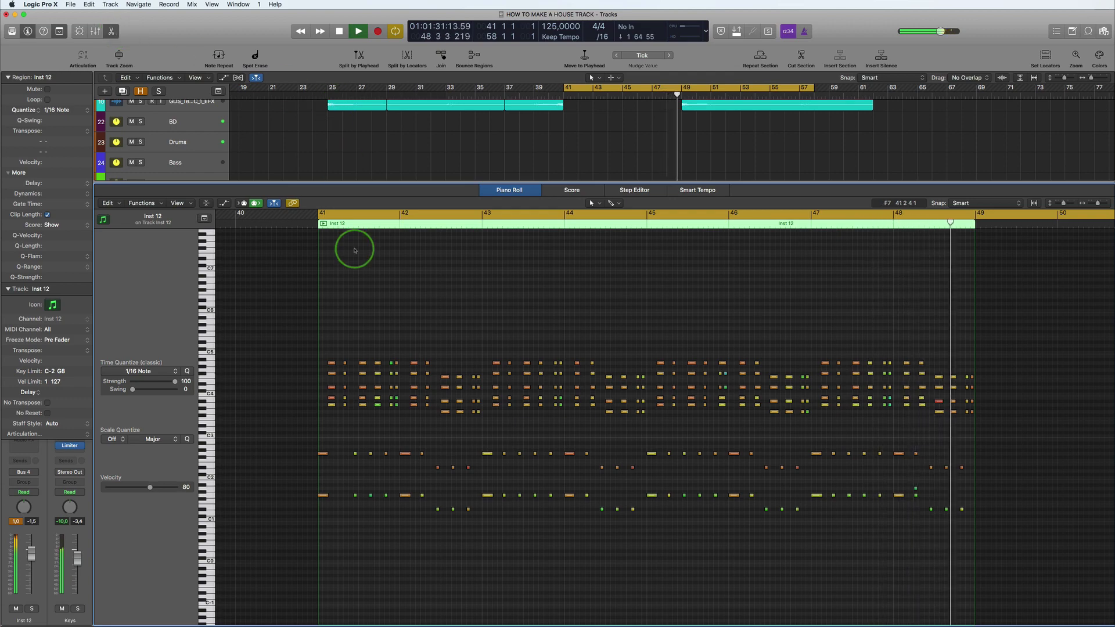
pyautogui.press('Return')
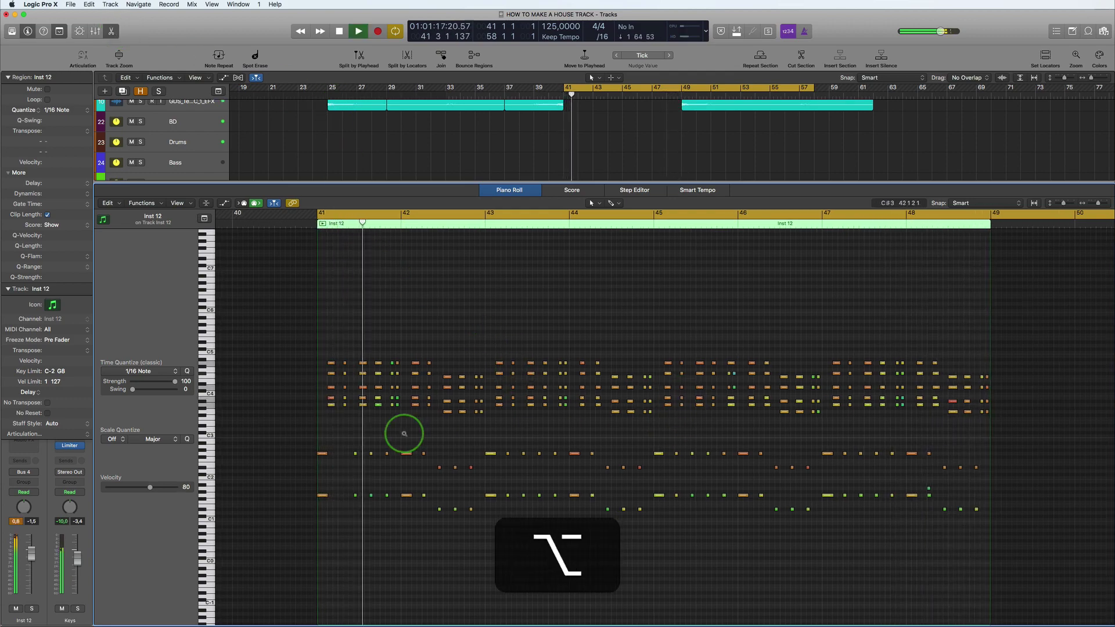
pyautogui.scroll(3, 405, 435)
pyautogui.press('space')
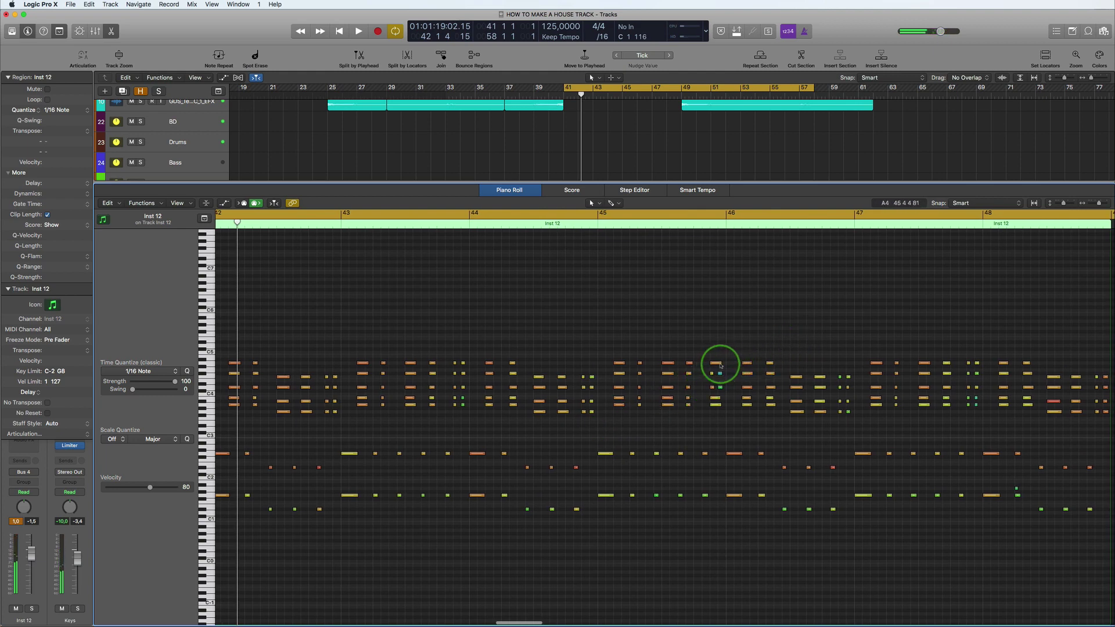
# Step: Shorten the held piano chord notes in bar 45, duplicate them onto the following hit to match the repeated rhythm, and play the part back
pyautogui.moveTo(721, 365); pyautogui.dragTo(712, 403)
pyautogui.click(719, 366)
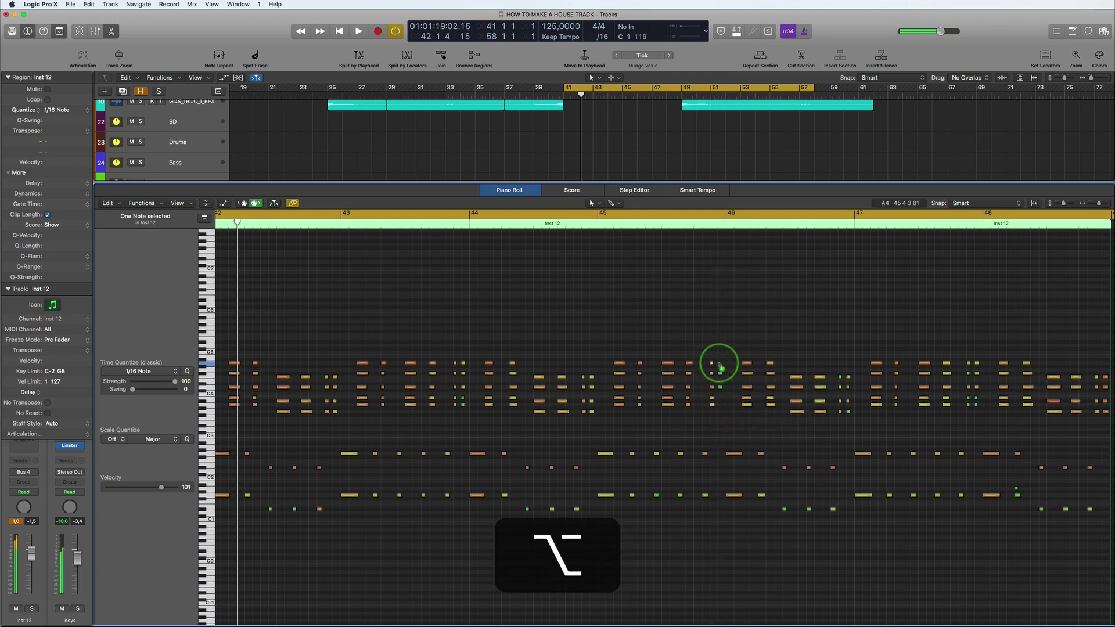
pyautogui.moveTo(720, 365); pyautogui.dragTo(719, 363)
pyautogui.moveTo(715, 398); pyautogui.dragTo(721, 392)
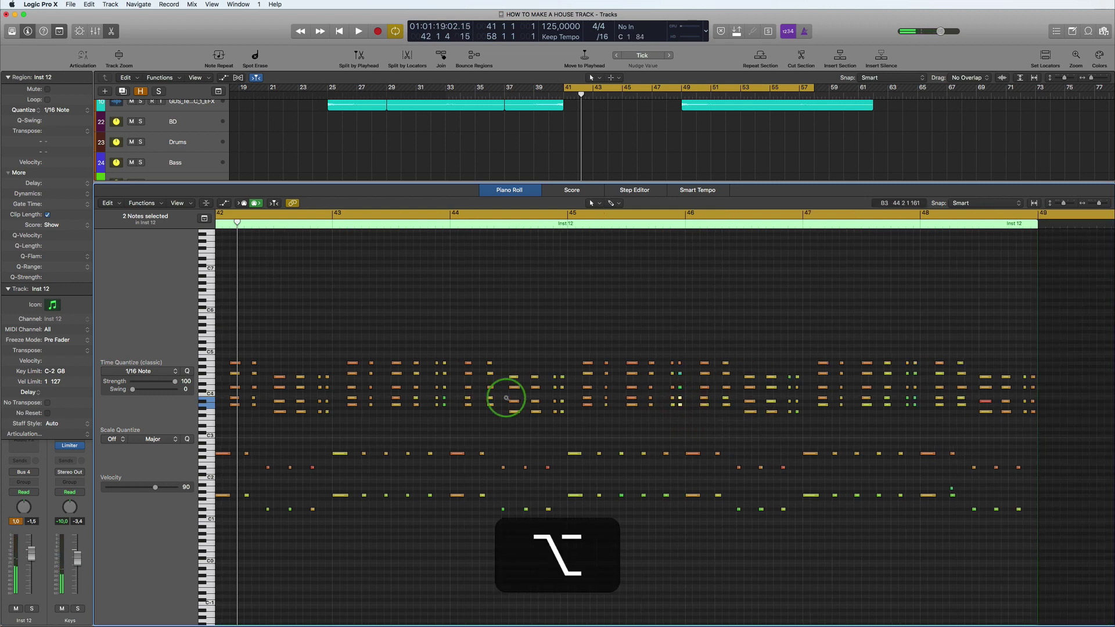
pyautogui.scroll(-3, 506, 395)
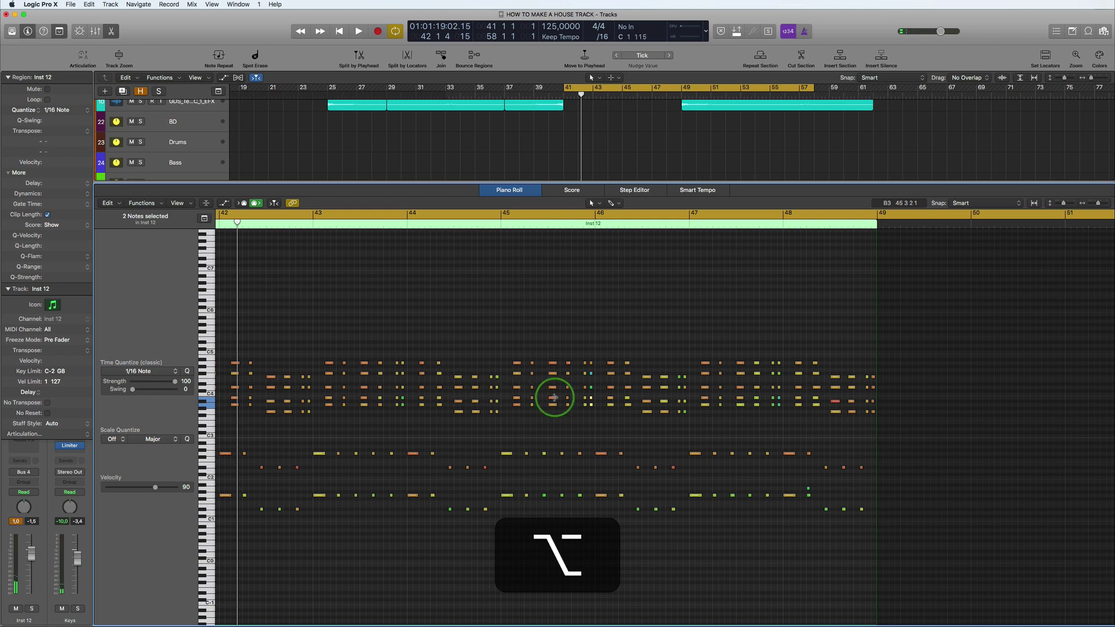
pyautogui.hscroll(-10, 656, 258)
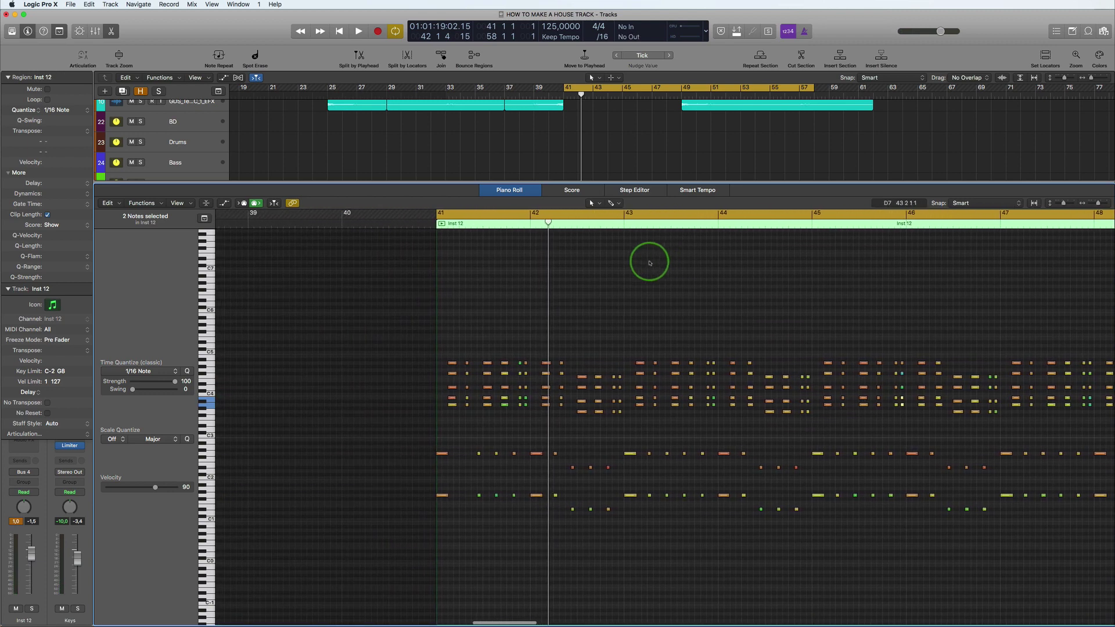
pyautogui.press('space')
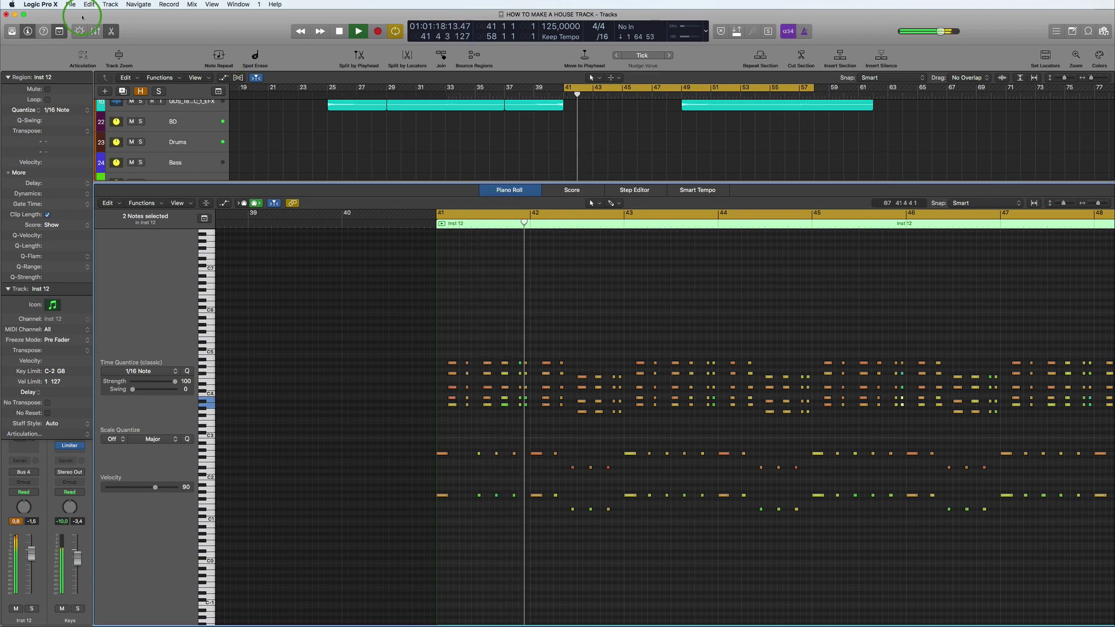
# Step: Close the Piano Roll and copy the Inst 12 region and the last Bass region to bars 49–57
pyautogui.click(110, 30)
pyautogui.scroll(-3, 491, 272)
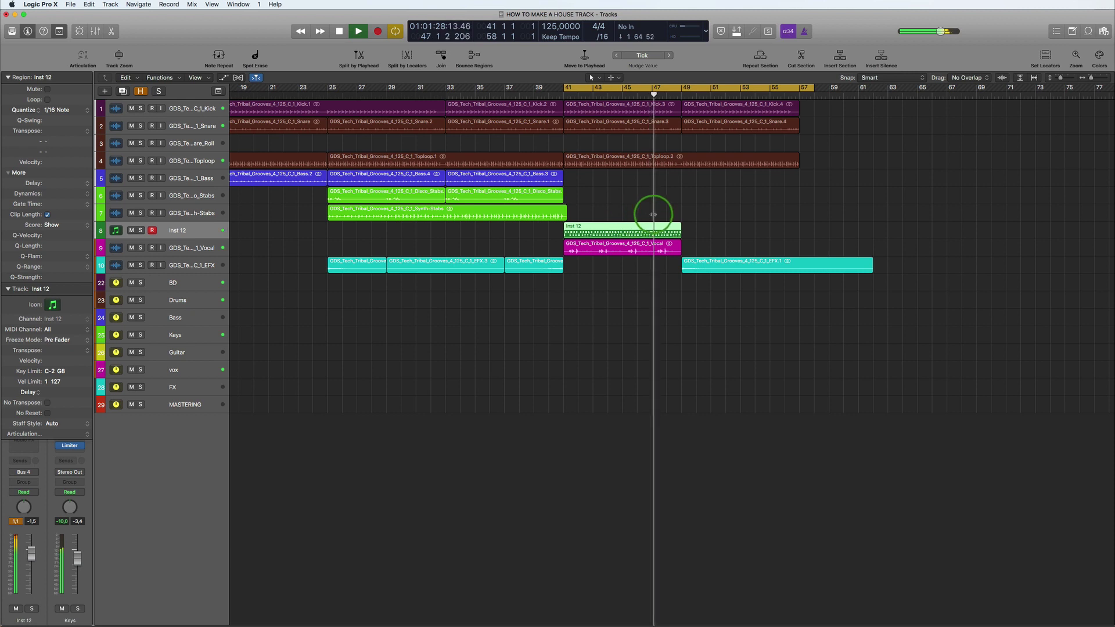
pyautogui.moveTo(596, 231); pyautogui.dragTo(709, 231)
pyautogui.click(591, 320)
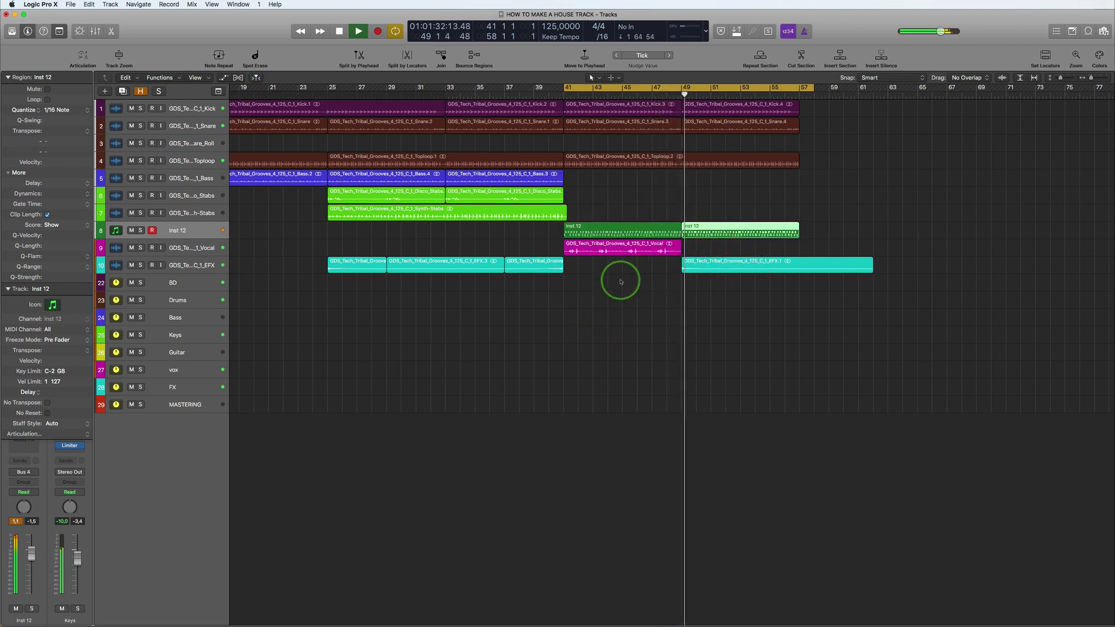
pyautogui.click(475, 181)
pyautogui.moveTo(469, 179); pyautogui.dragTo(707, 181)
pyautogui.press('space')
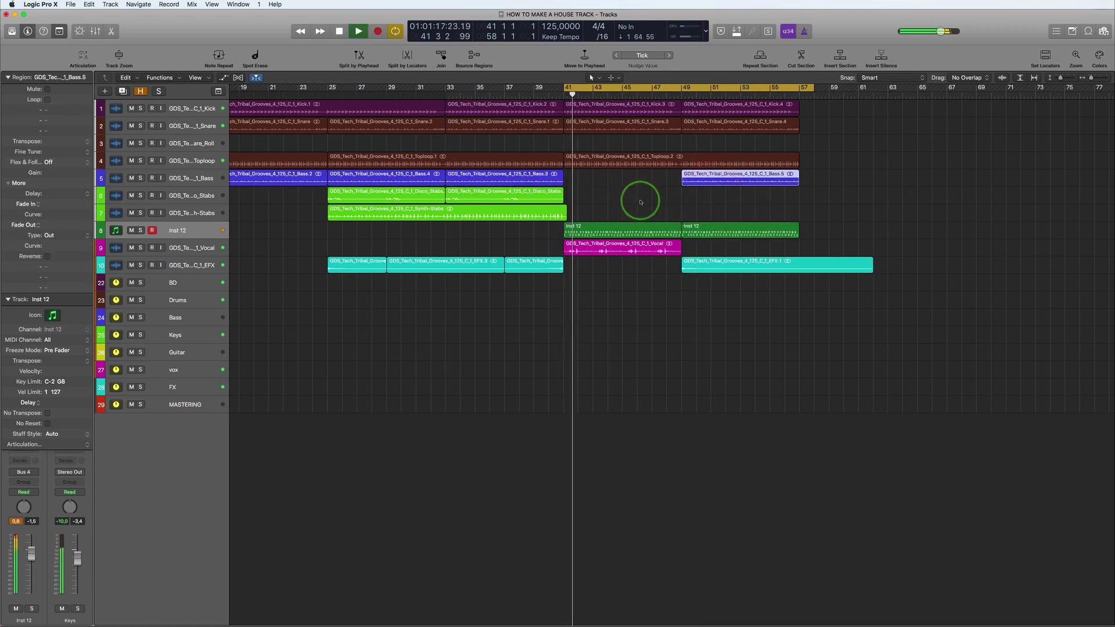
pyautogui.press('space')
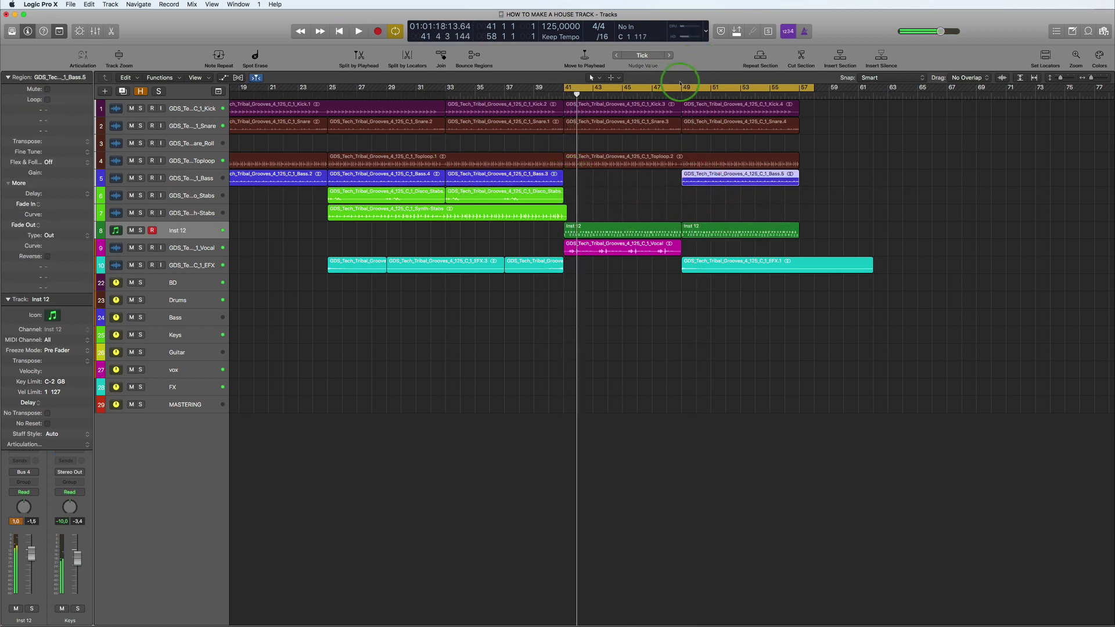
# Step: Play the arrangement from bar 49 with the cycle turned off and increase the height of all tracks
pyautogui.click(682, 92)
pyautogui.click(681, 92)
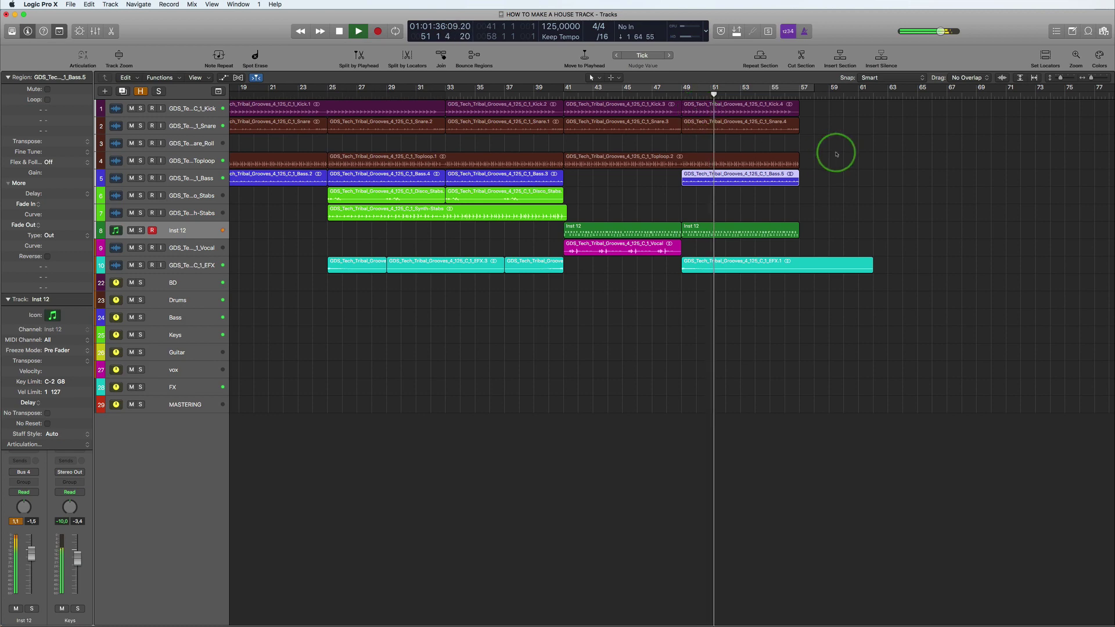
pyautogui.press('alt')
pyautogui.scroll(5, 832, 151)
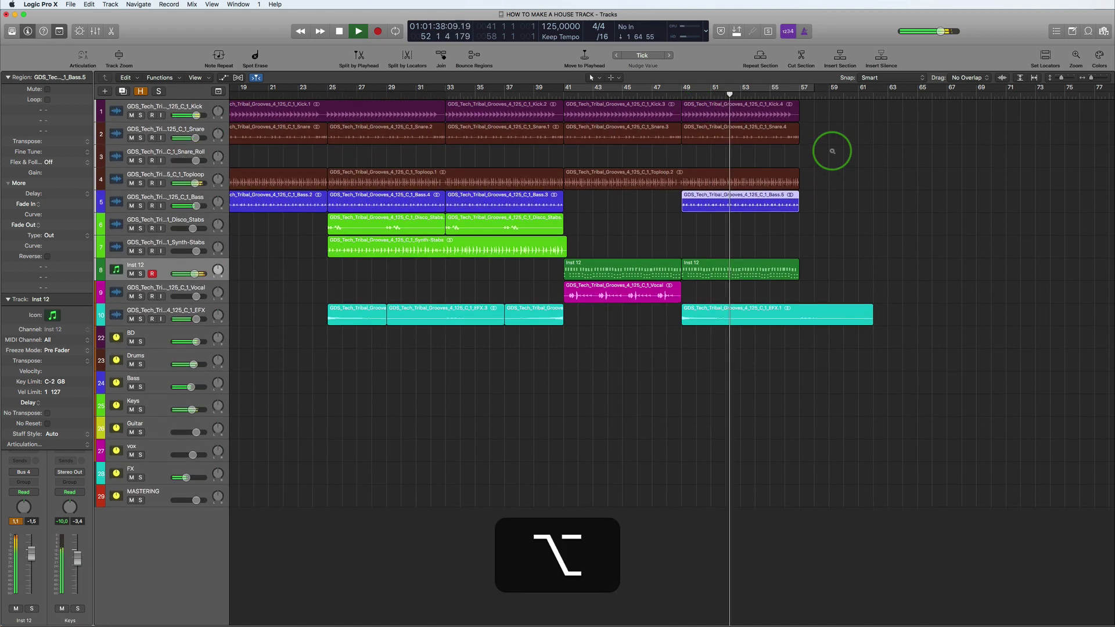
pyautogui.press('space')
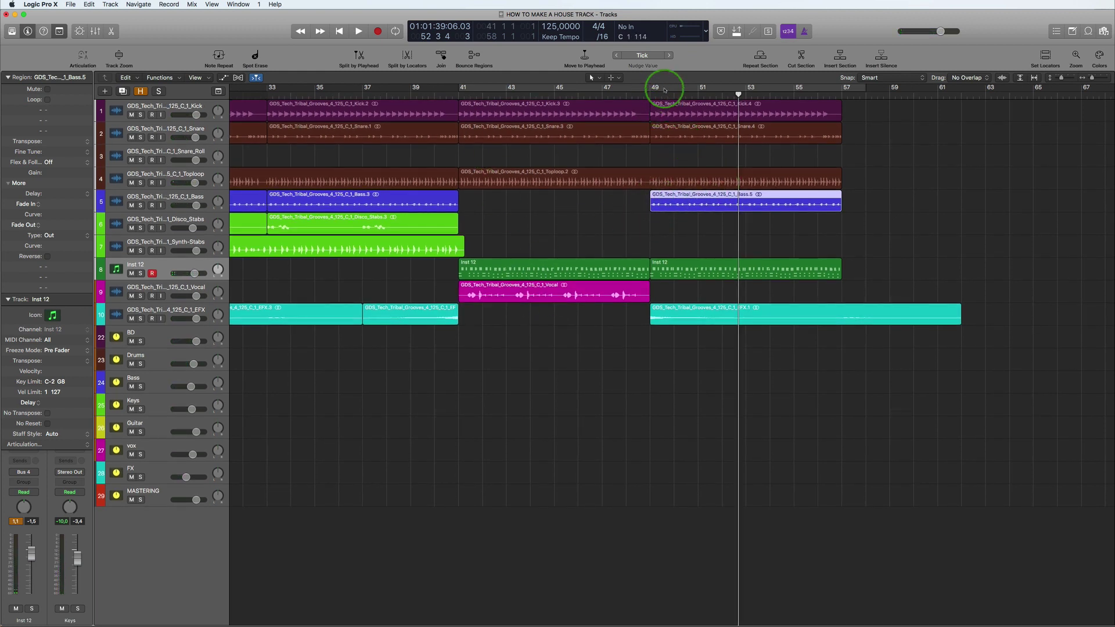
# Step: Set the cycle range to bars 49–57
pyautogui.hscroll(-1, 677, 207)
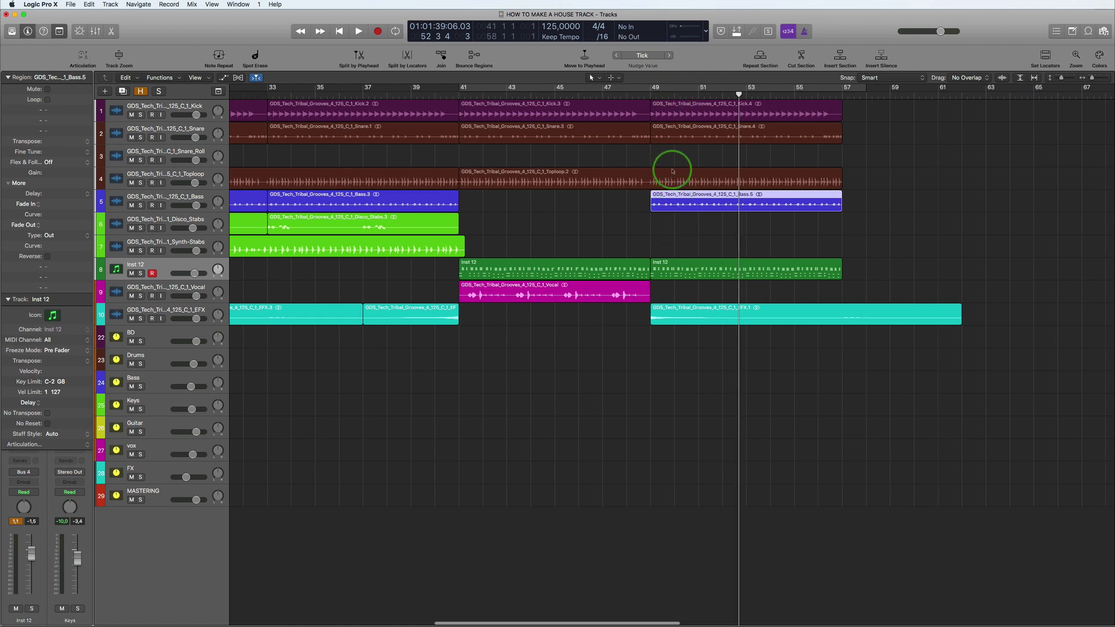
pyautogui.press('space')
pyautogui.moveTo(651, 87); pyautogui.dragTo(842, 103)
pyautogui.keyDown('alt'); pyautogui.scroll(-3, 538, 253); pyautogui.keyUp('alt')
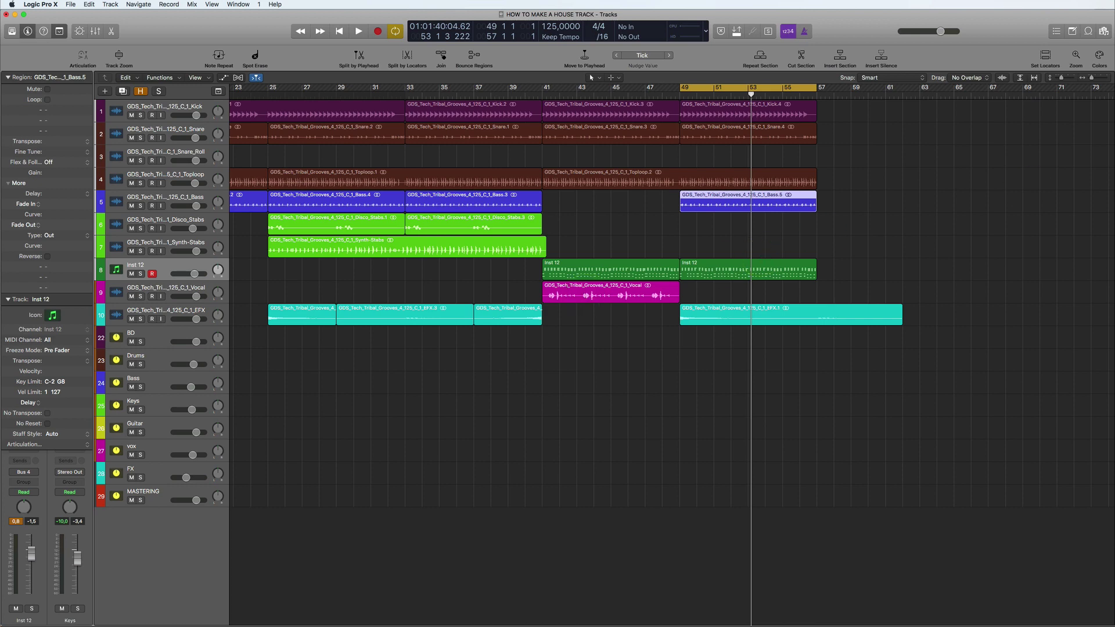
# Step: Look over the arranged tracks, resume playback, and set the cycle range to bars 41–57
pyautogui.click(403, 144)
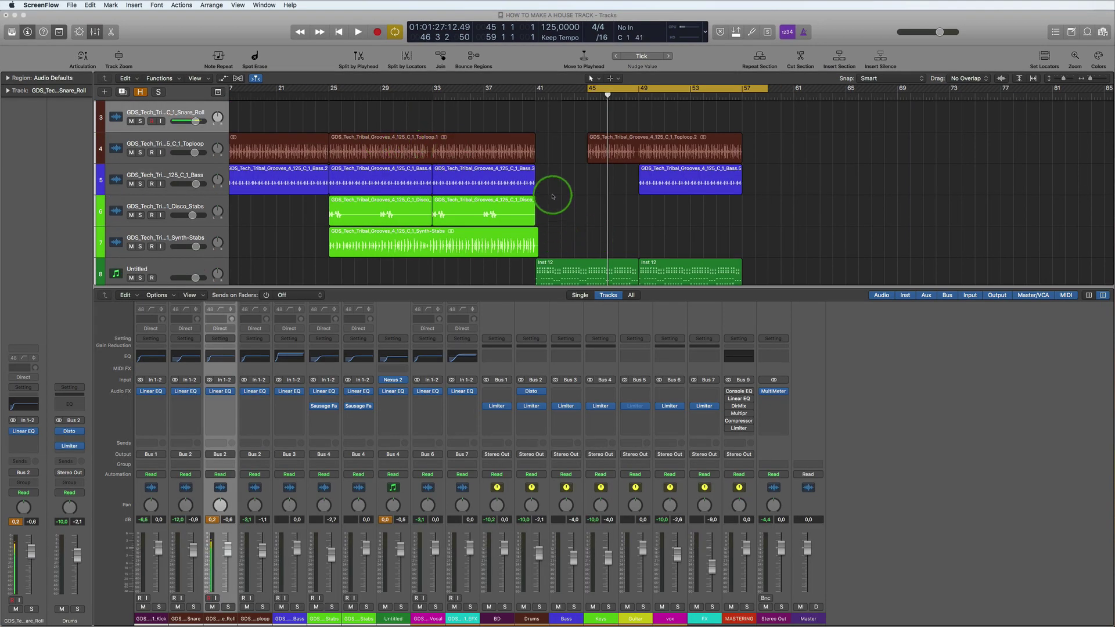
pyautogui.scroll(-5, 656, 215)
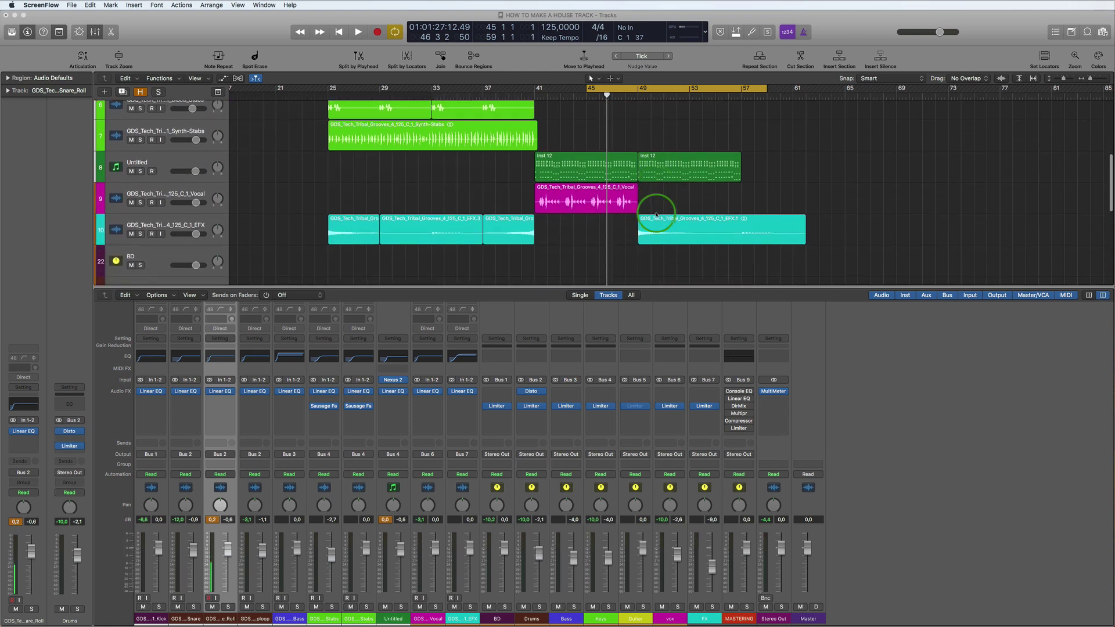
pyautogui.scroll(1, 656, 213)
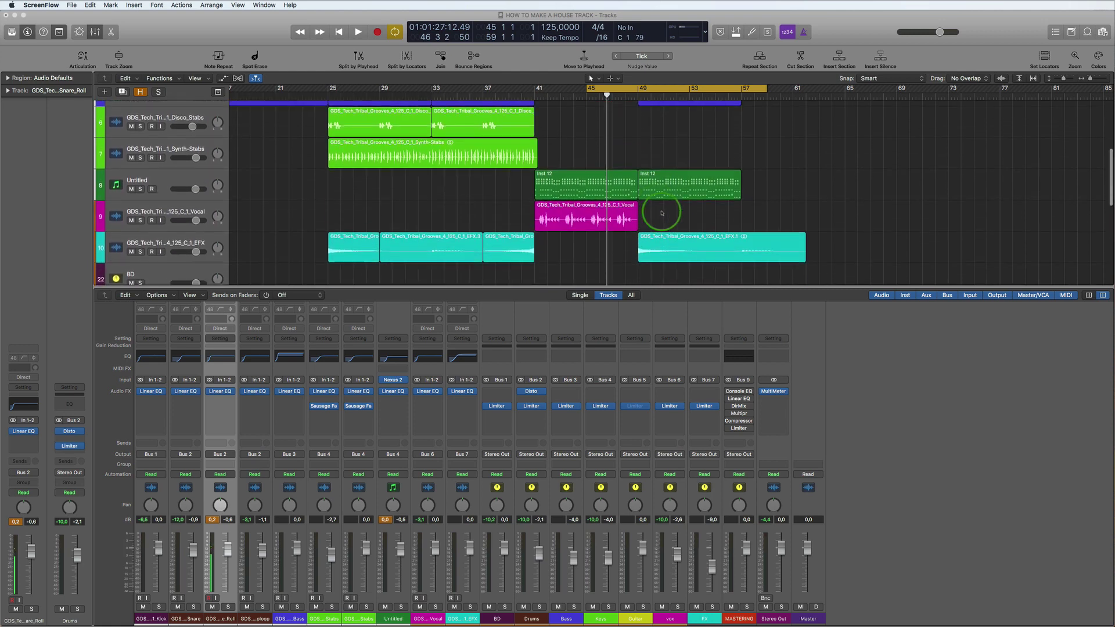
pyautogui.click(801, 178)
pyautogui.press('space')
pyautogui.scroll(4, 689, 172)
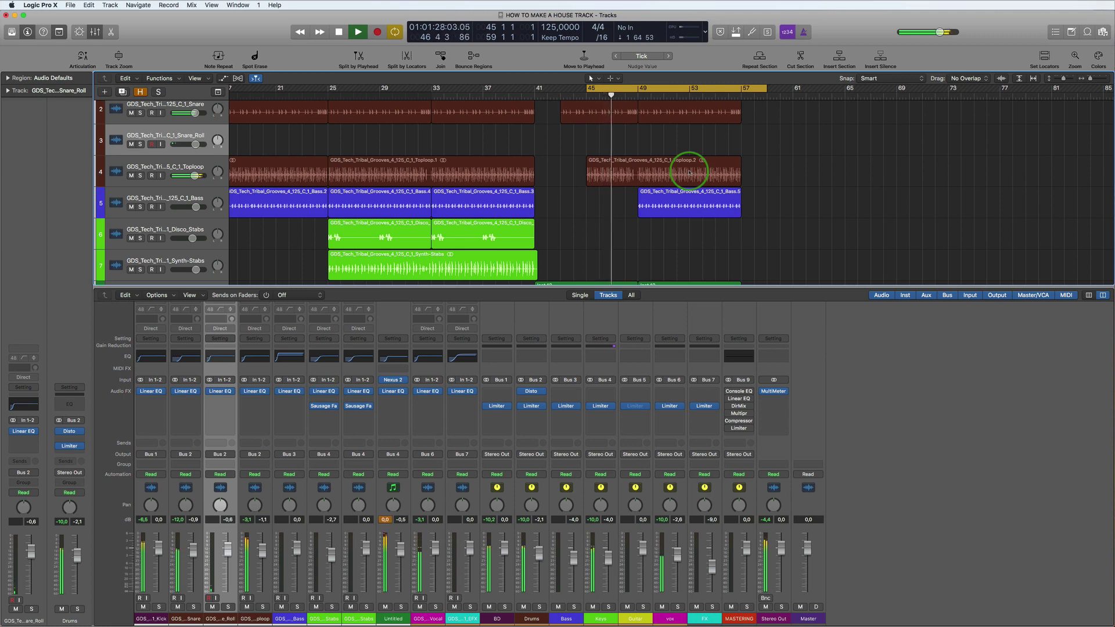
pyautogui.scroll(1, 690, 172)
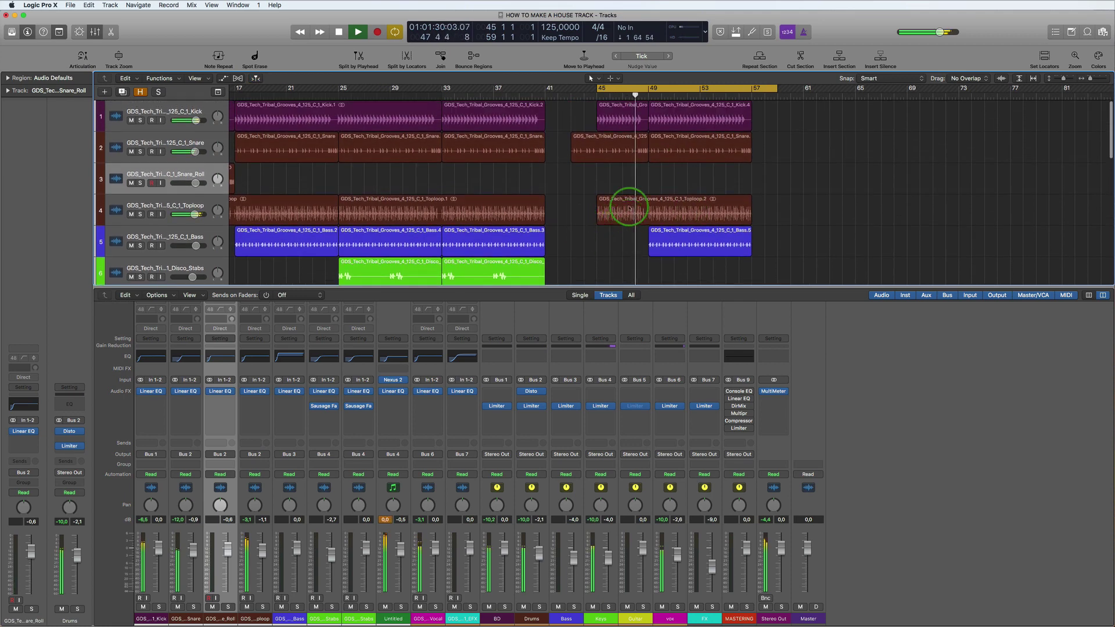
pyautogui.moveTo(546, 88); pyautogui.dragTo(750, 100)
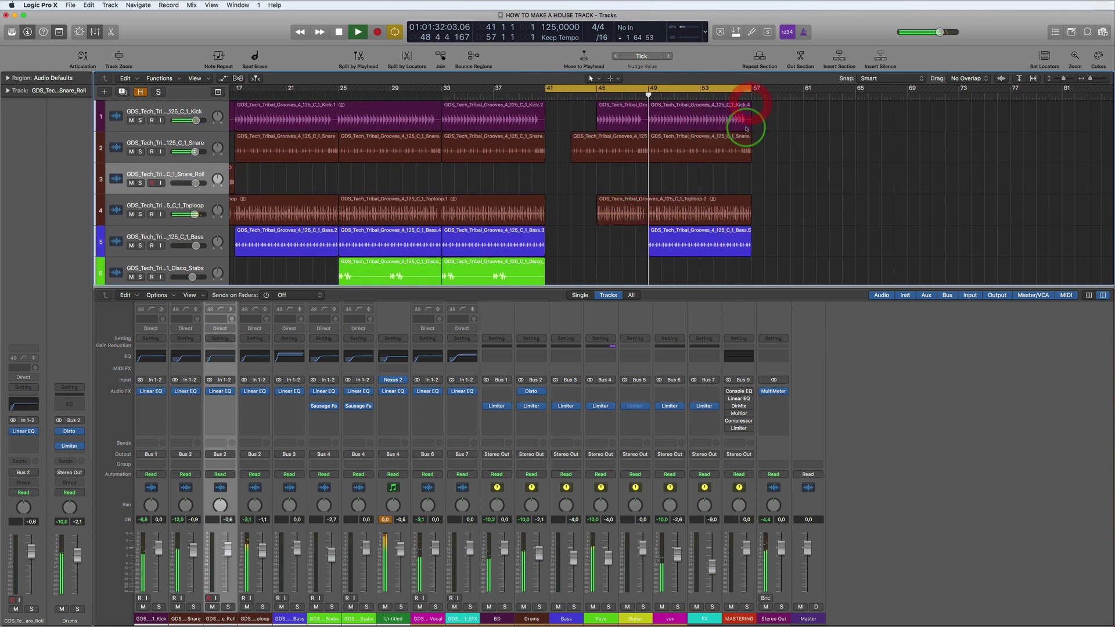
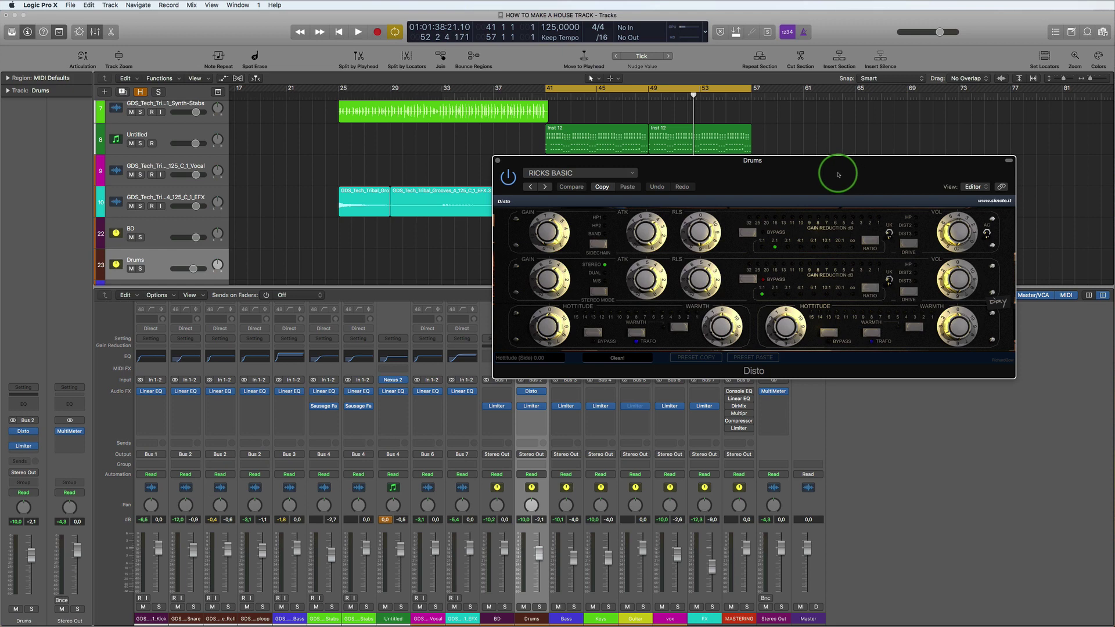
# Step: Adjust the attack and release of the first compressor in the Drums bus's Disto plug-in, with release at 0.00
pyautogui.moveTo(838, 174); pyautogui.dragTo(883, 192)
pyautogui.click(482, 533)
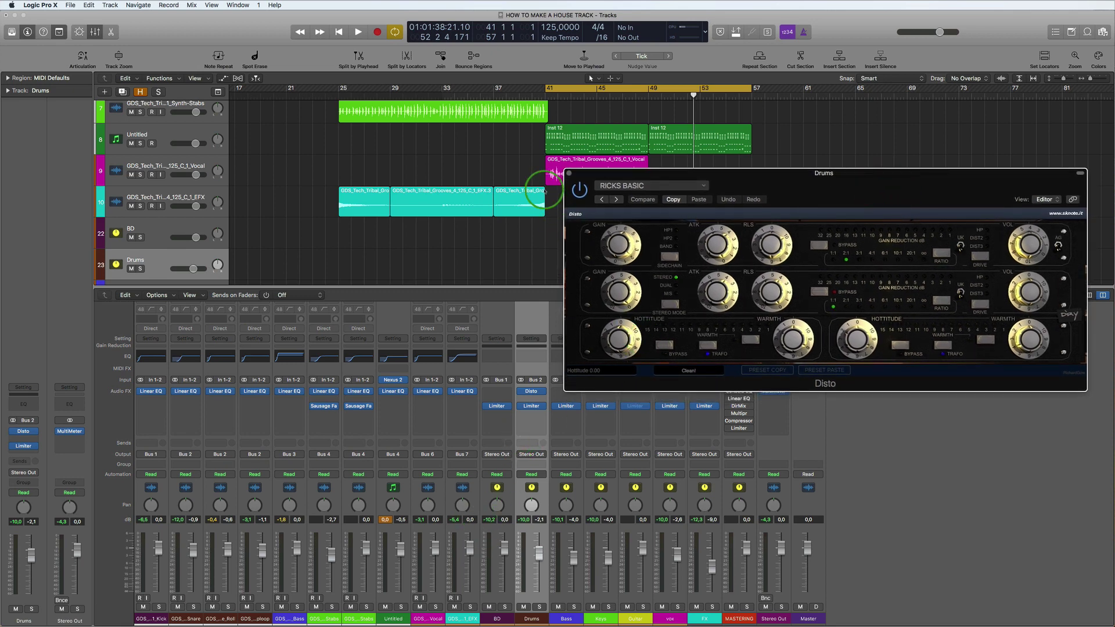
pyautogui.click(714, 241)
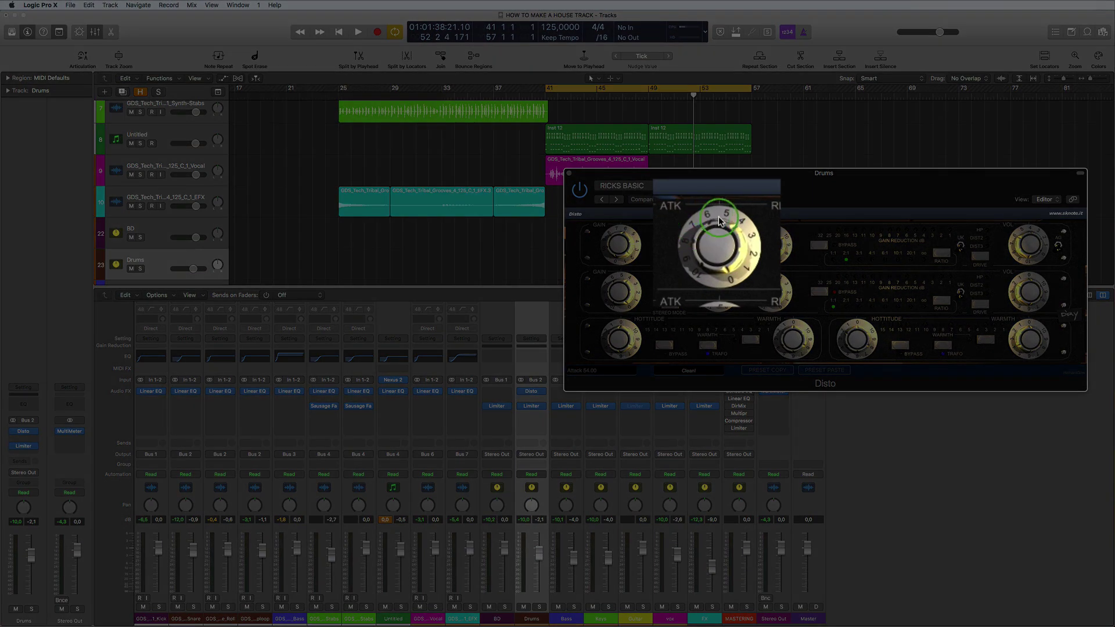
pyautogui.moveTo(719, 216); pyautogui.dragTo(727, 223)
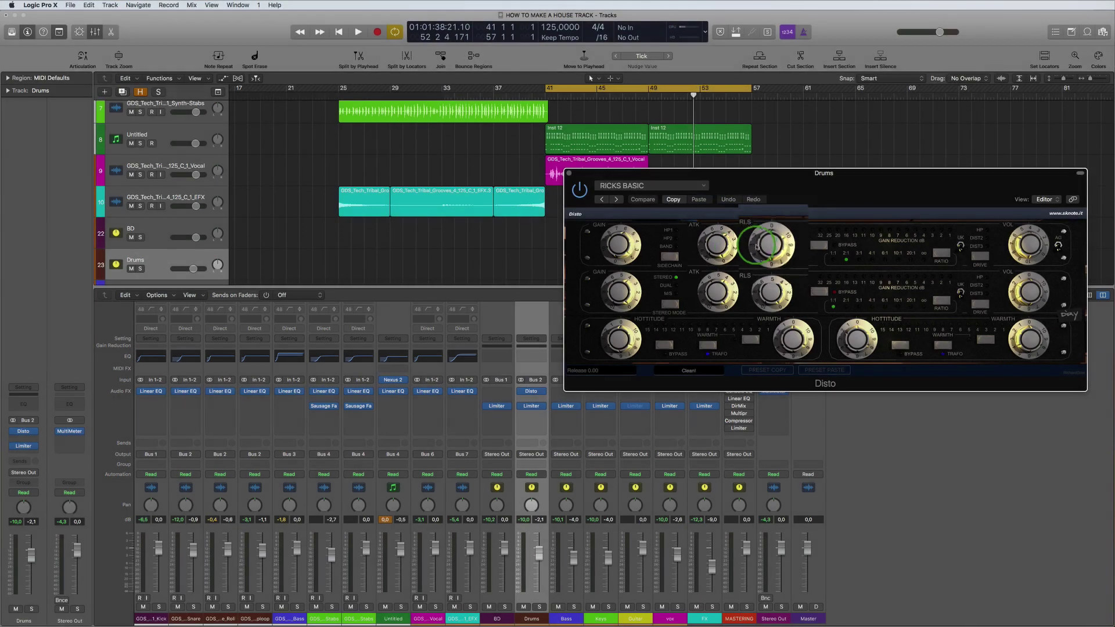
pyautogui.click(774, 242)
pyautogui.moveTo(775, 241); pyautogui.dragTo(770, 249)
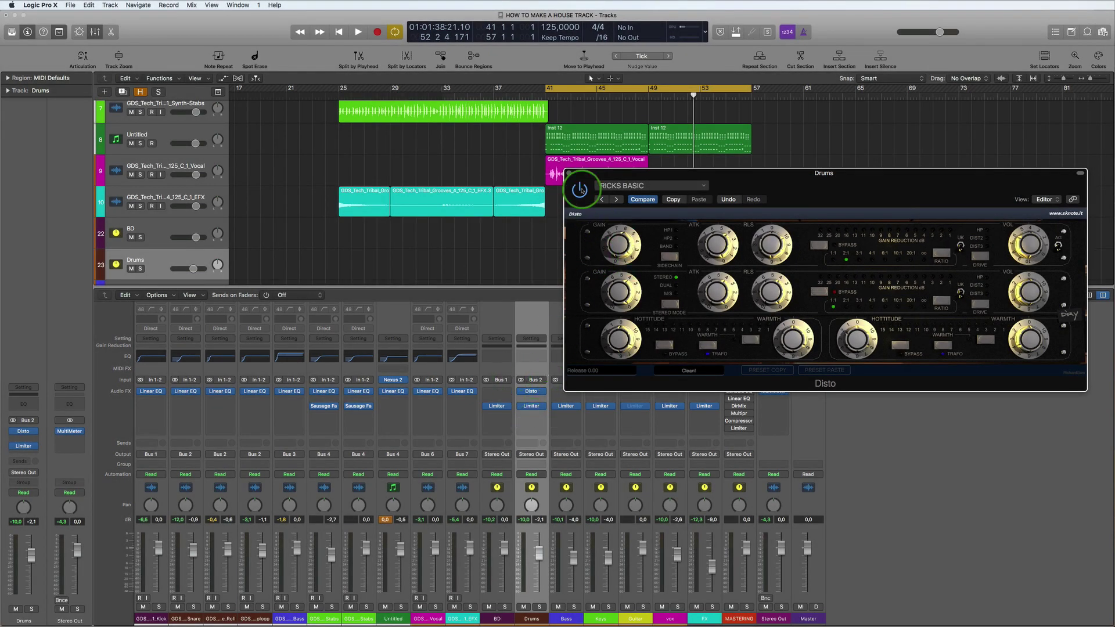
# Step: Open the Drums bus Limiter beside Disto, then play the soloed Drums bus with Disto bypassed
pyautogui.click(529, 406)
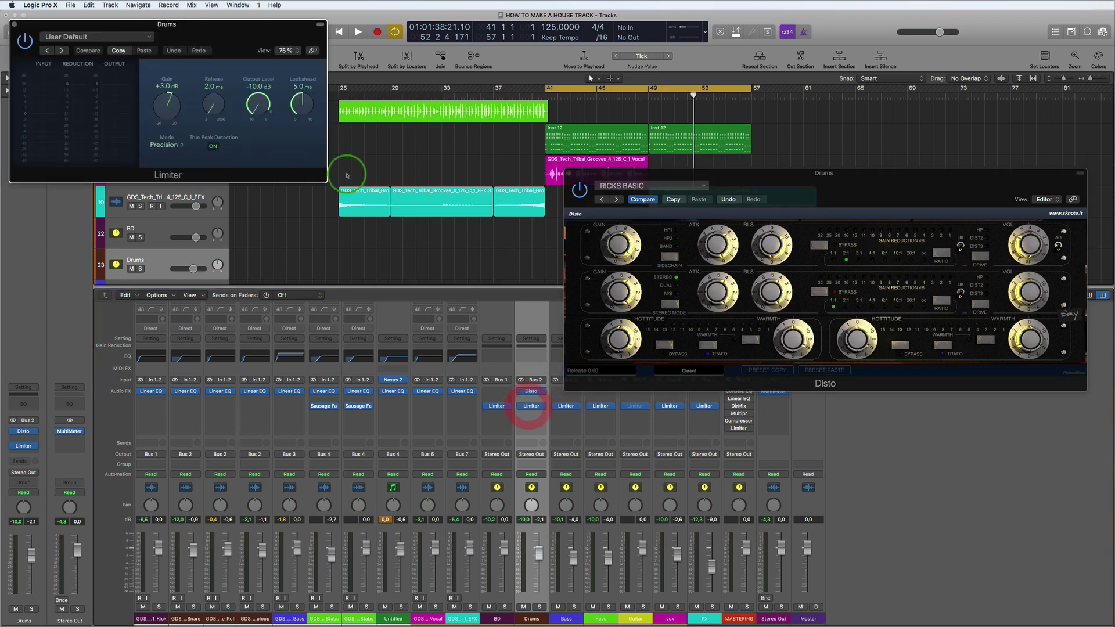
pyautogui.moveTo(279, 120); pyautogui.dragTo(365, 166)
pyautogui.click(668, 238)
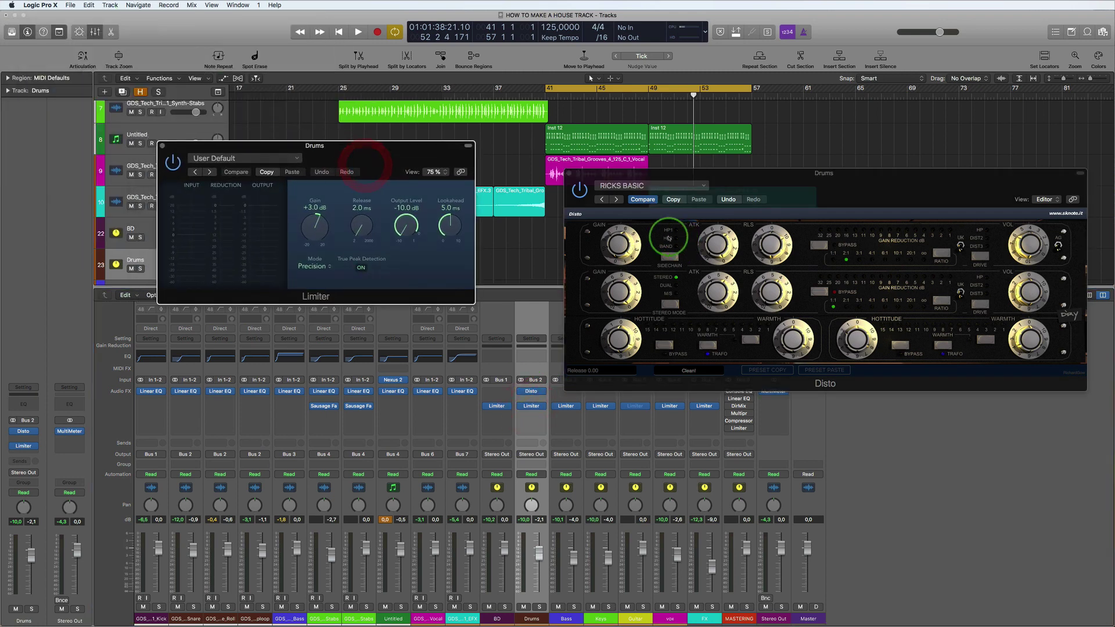
pyautogui.click(579, 191)
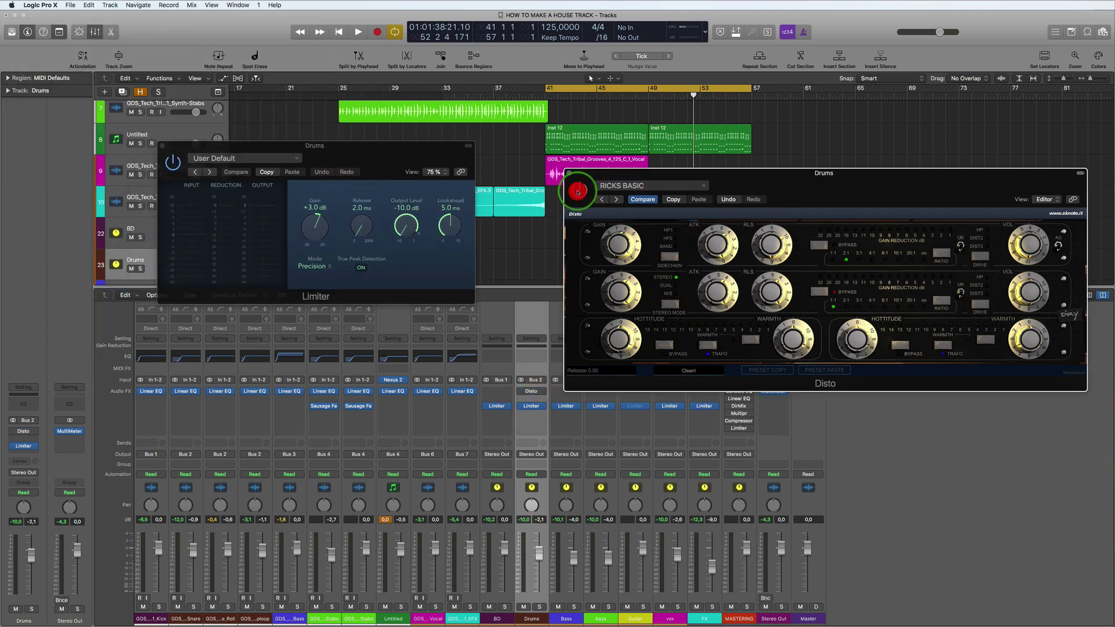
pyautogui.click(538, 607)
pyautogui.press('space')
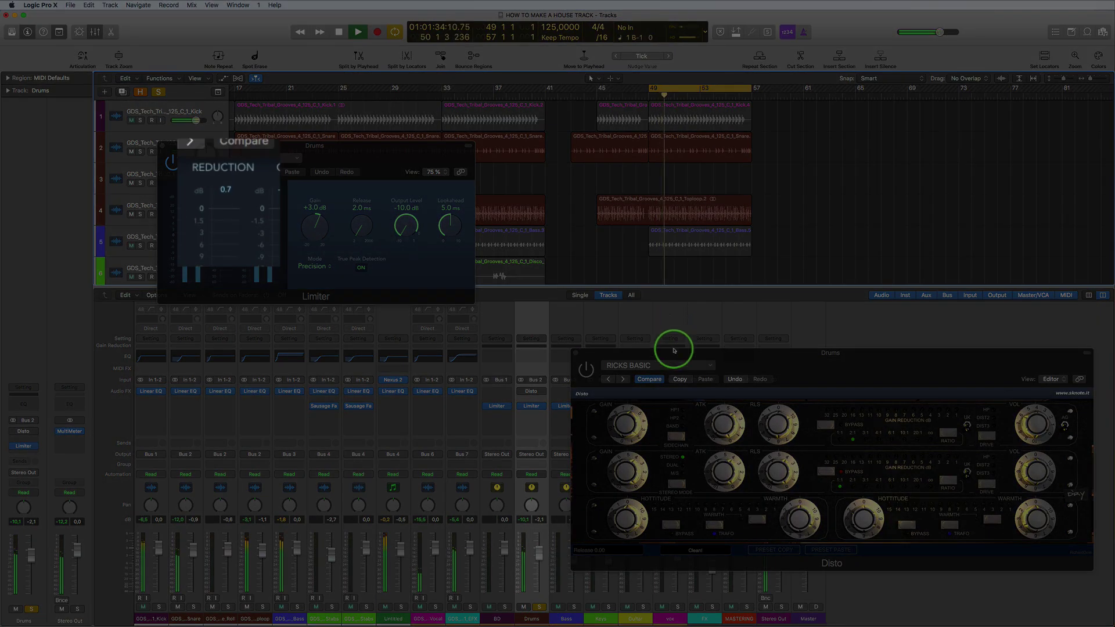
# Step: Toggle Disto on and off during playback to compare its effect on the gain reduction of the Drums bus Limiter
pyautogui.moveTo(666, 316); pyautogui.dragTo(633, 200)
pyautogui.click(199, 217)
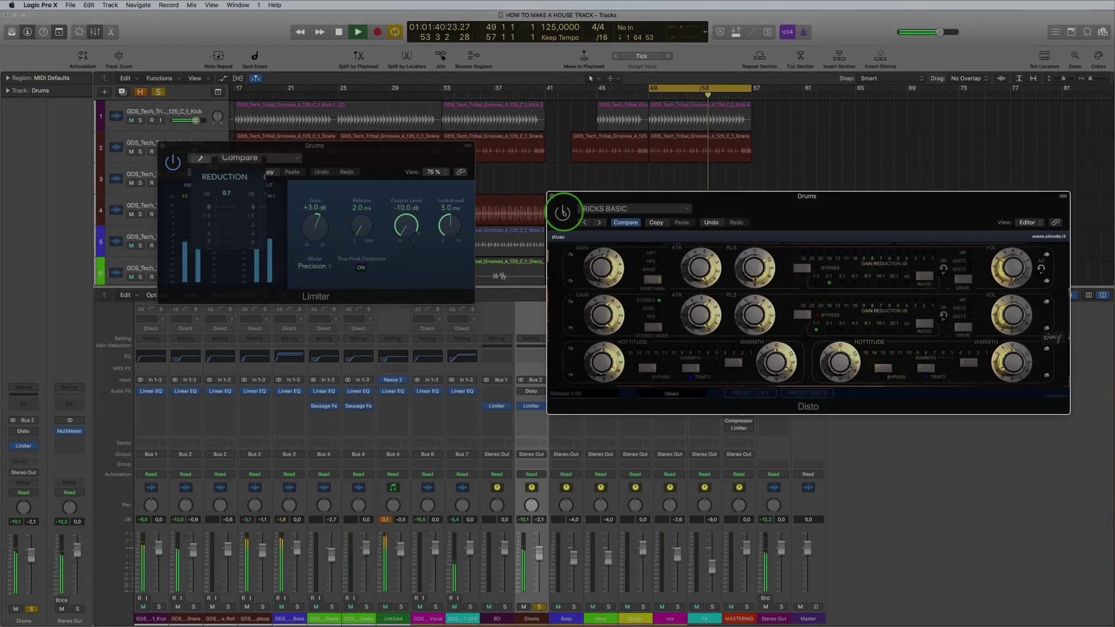
pyautogui.click(563, 211)
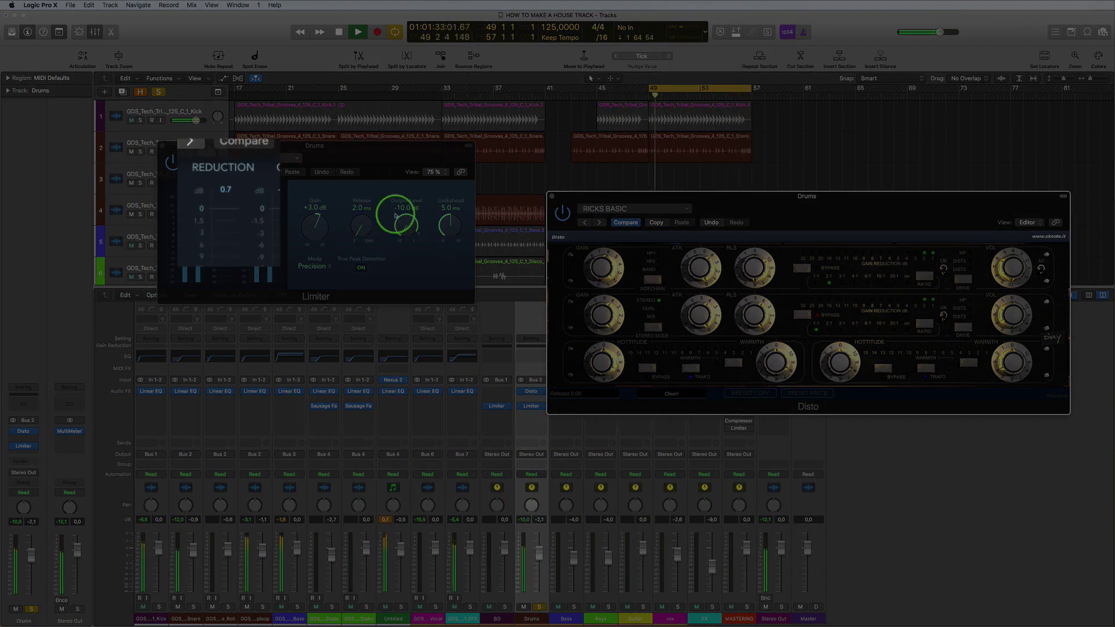
pyautogui.click(571, 218)
pyautogui.click(566, 213)
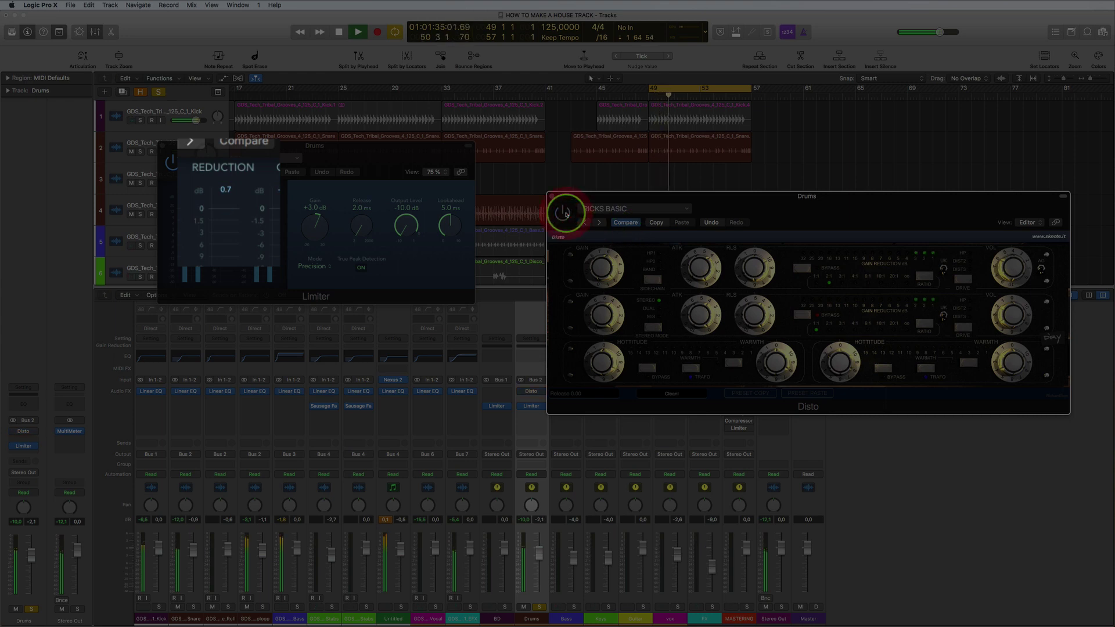
# Step: Turn Disto back on for the Drums bus with a slight first-compressor gain adjustment, and unsolo the bus to hear the full mix
pyautogui.click(567, 214)
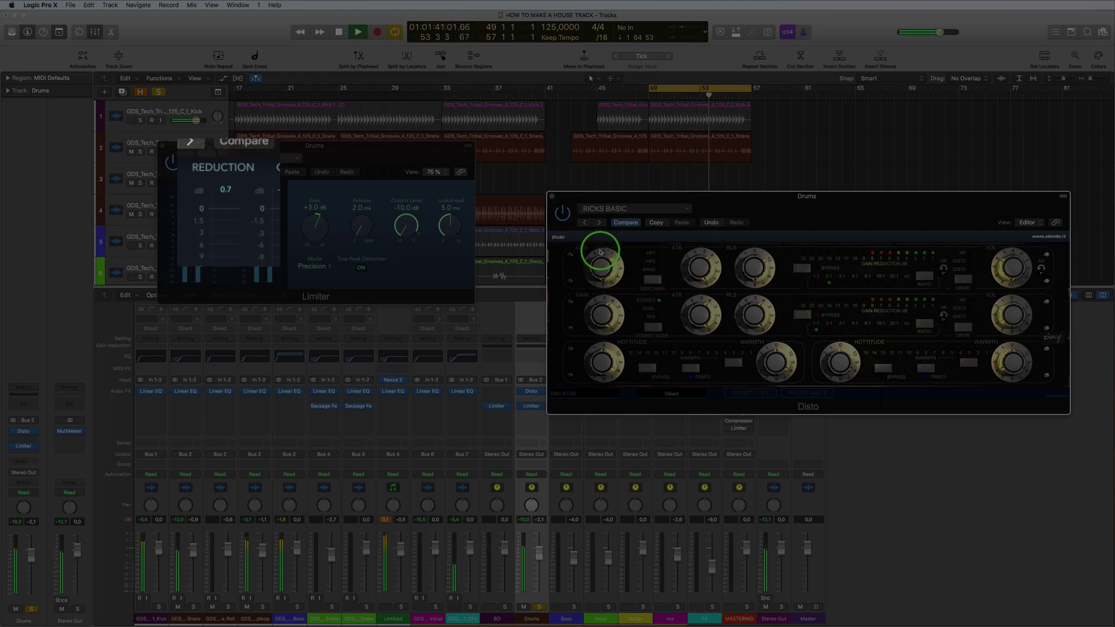
pyautogui.moveTo(600, 251); pyautogui.dragTo(599, 255)
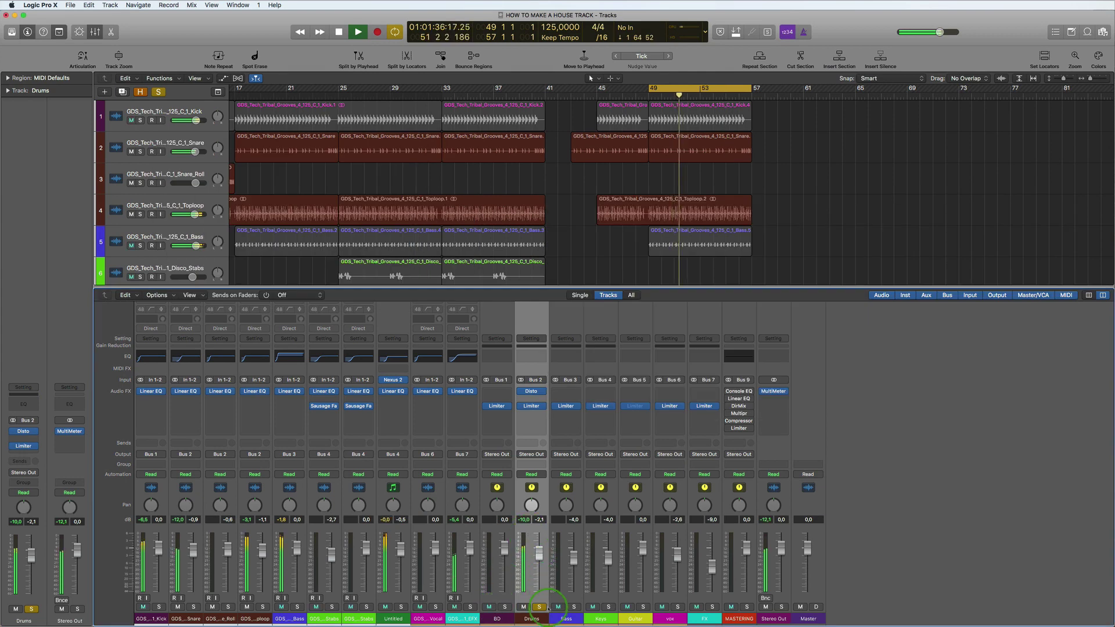
pyautogui.click(540, 607)
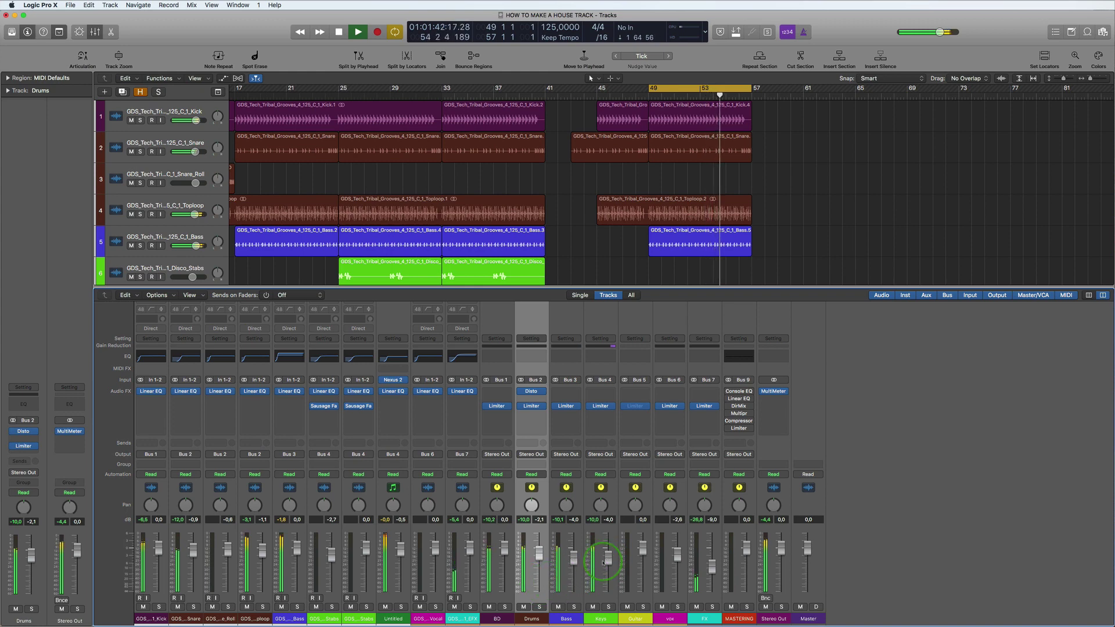
pyautogui.press('space')
# Step: Set the cycle range to bars 41–59 and start playback of the breakdown section
pyautogui.click(757, 262)
pyautogui.scroll(-5, 568, 169)
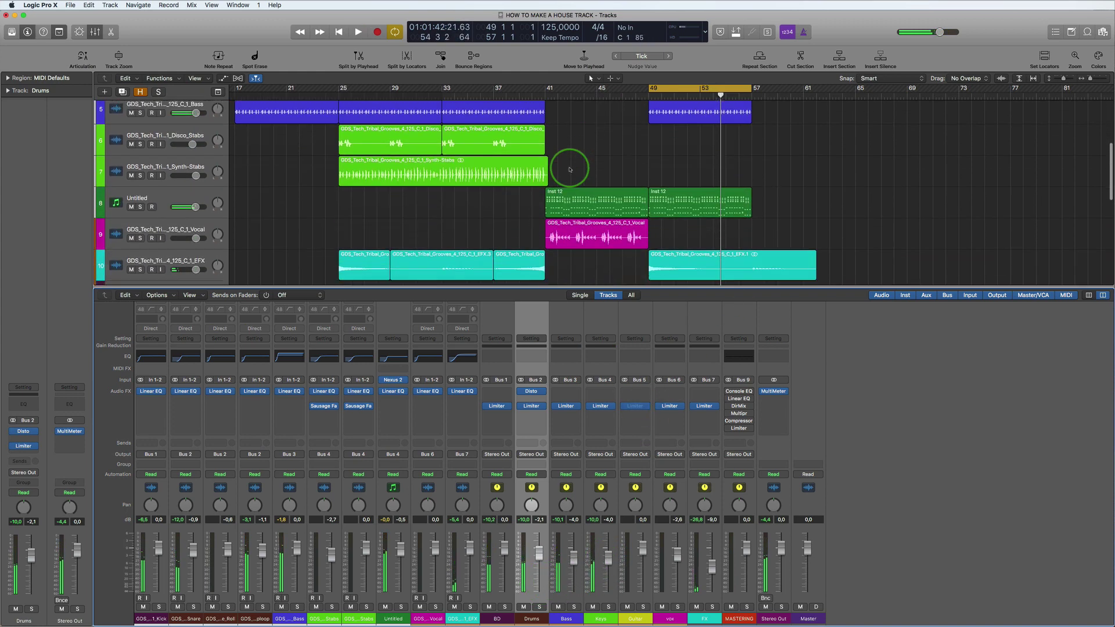
pyautogui.moveTo(546, 90); pyautogui.dragTo(776, 112)
pyautogui.press('space')
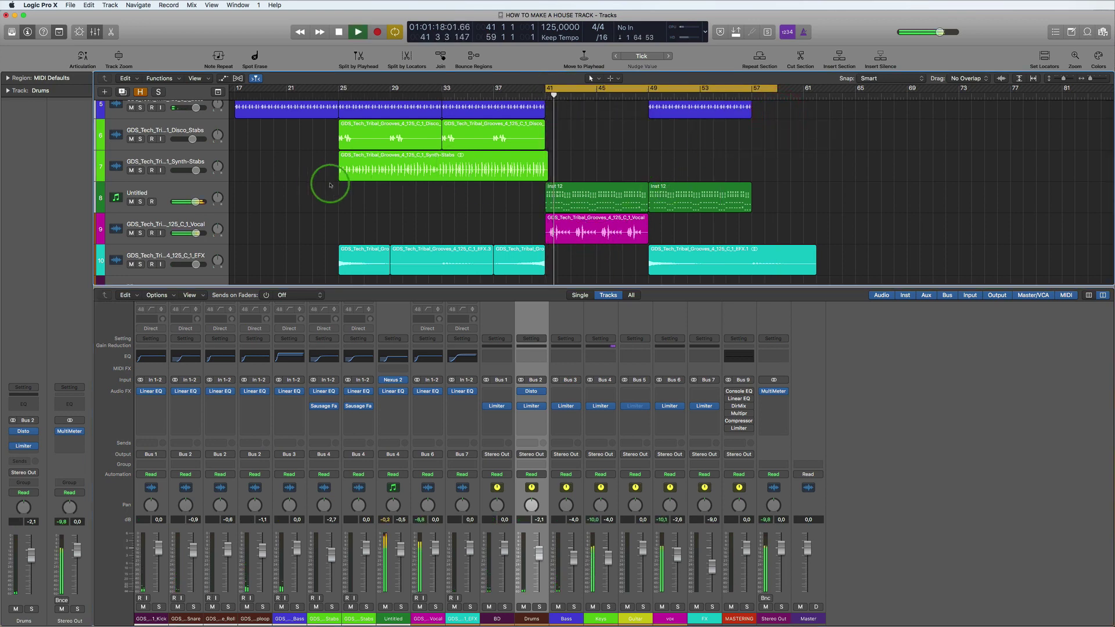
# Step: Select the Untitled piano track during playback and reset its peak level reading
pyautogui.keyDown('alt'); pyautogui.scroll(-2, 585, 141); pyautogui.keyUp('alt')
pyautogui.keyDown('alt'); pyautogui.scroll(-3, 586, 141); pyautogui.keyUp('alt')
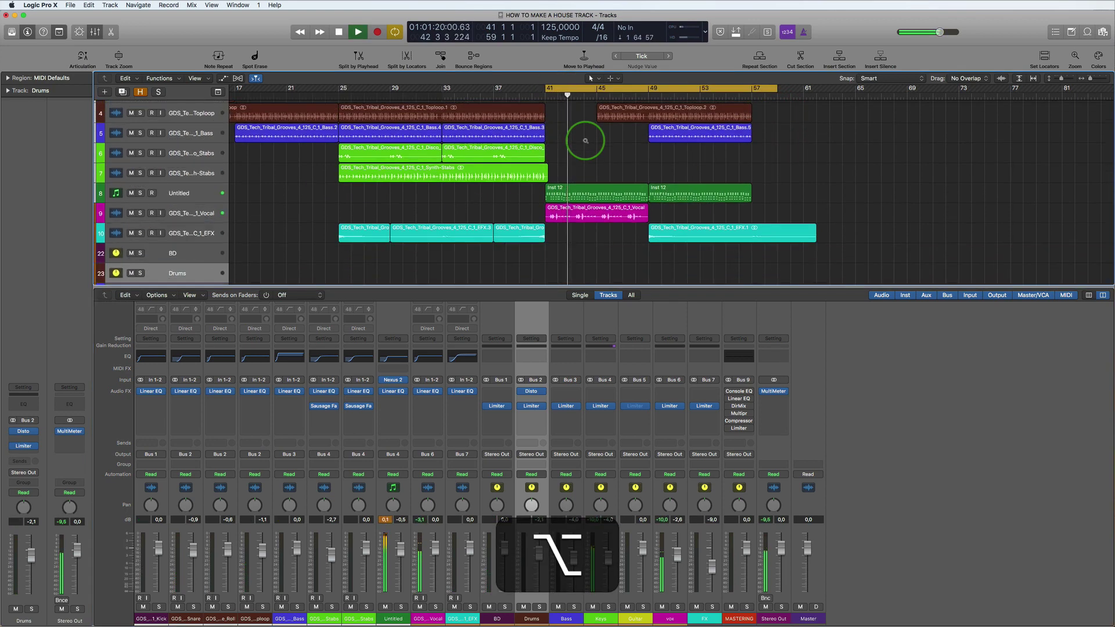
pyautogui.click(182, 198)
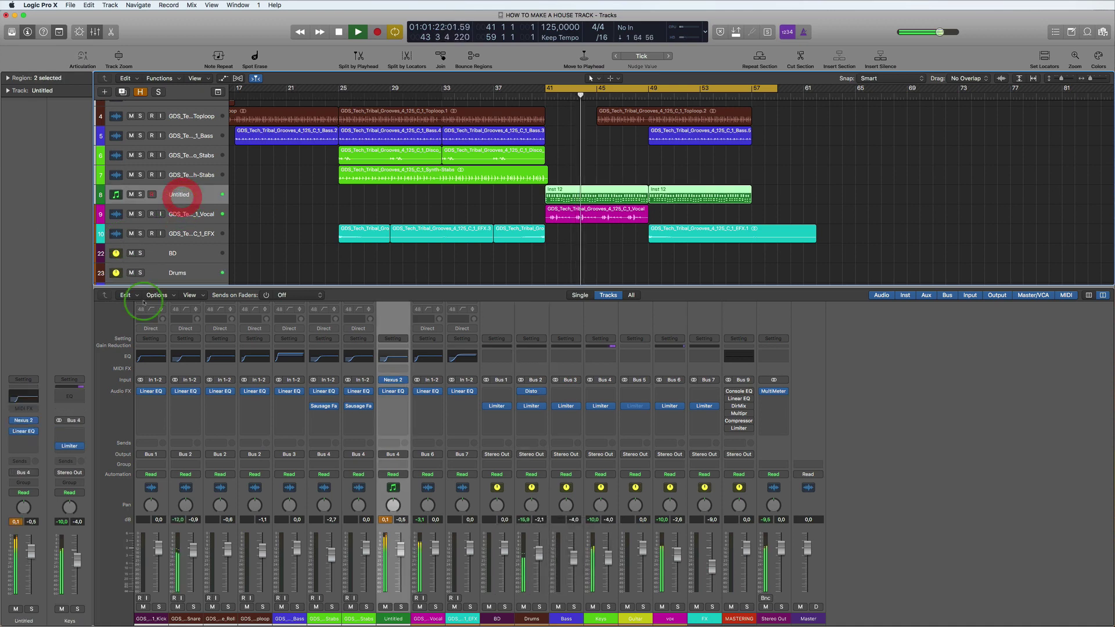
pyautogui.click(19, 522)
pyautogui.press('space')
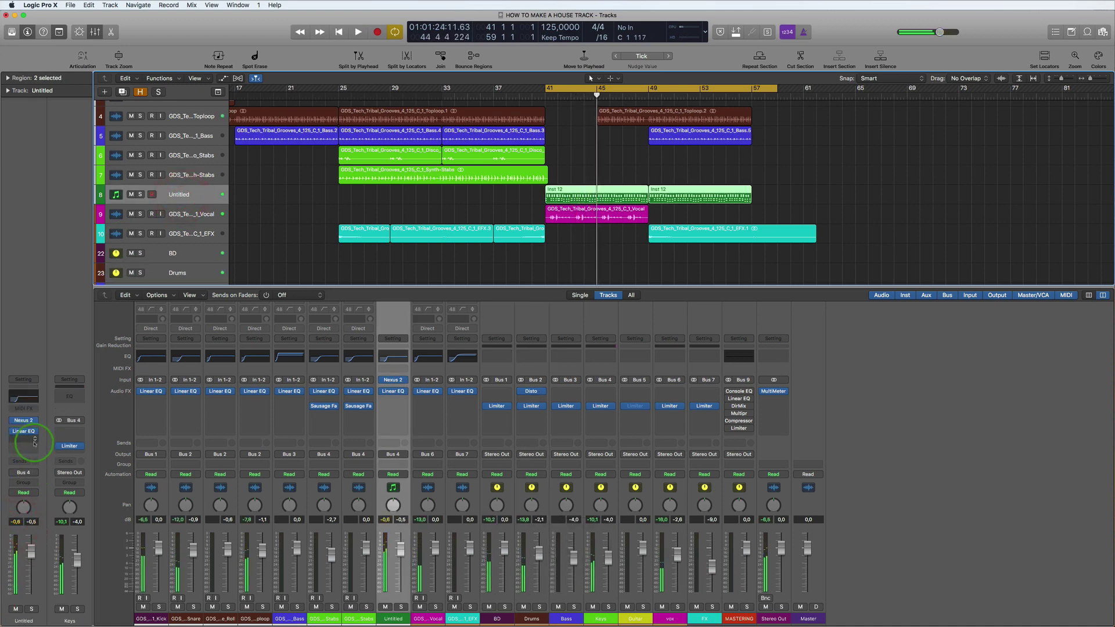
# Step: Copy Sausage Fattener from the neighbouring Stabs channel to the Untitled piano channel after Linear EQ, and open the copied plug-in
pyautogui.click(35, 445)
pyautogui.moveTo(36, 470)
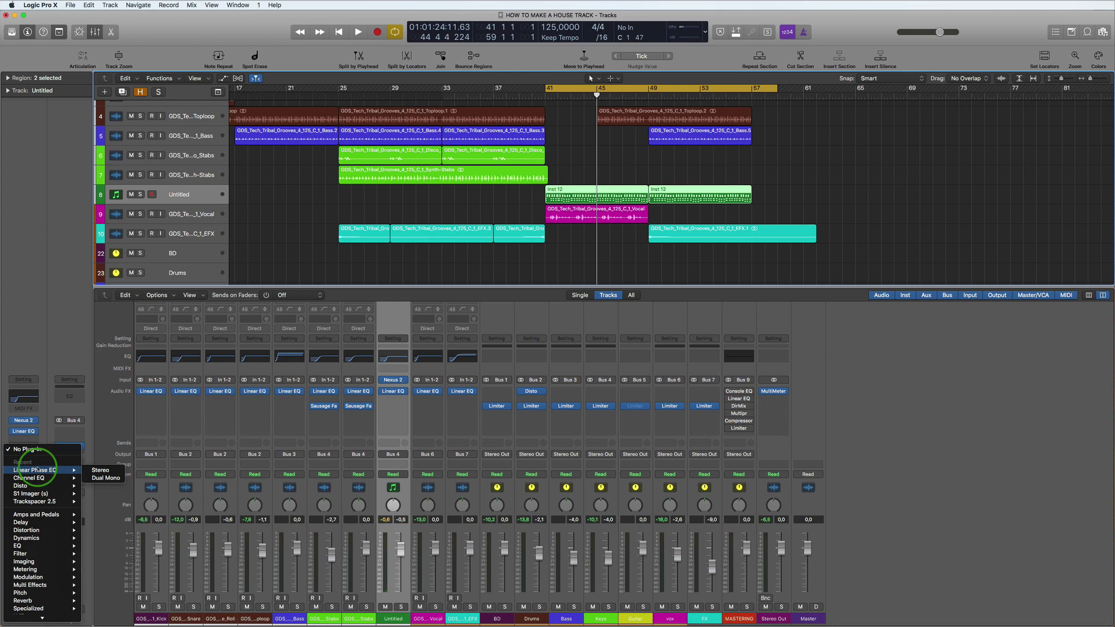
pyautogui.click(351, 409)
pyautogui.moveTo(350, 408); pyautogui.dragTo(392, 409)
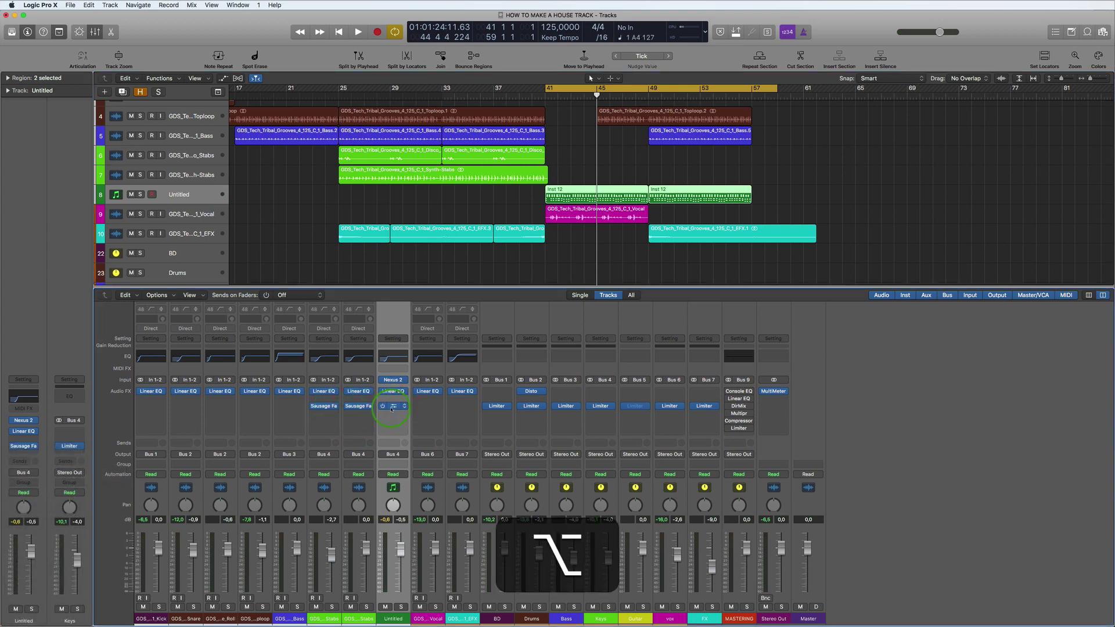
pyautogui.click(393, 406)
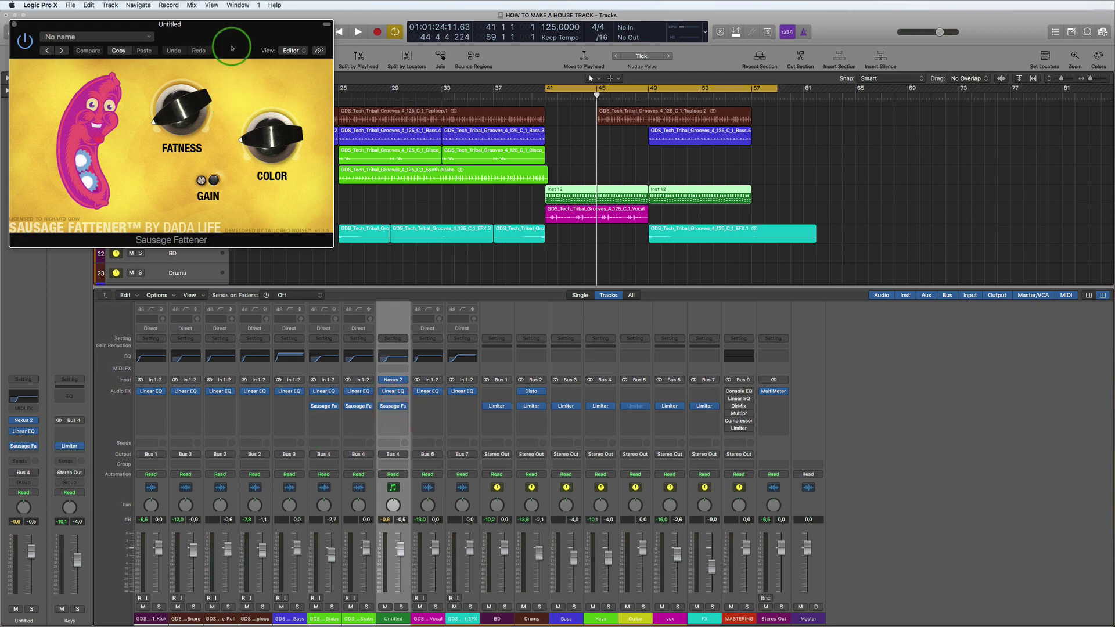
pyautogui.moveTo(232, 47); pyautogui.dragTo(510, 218)
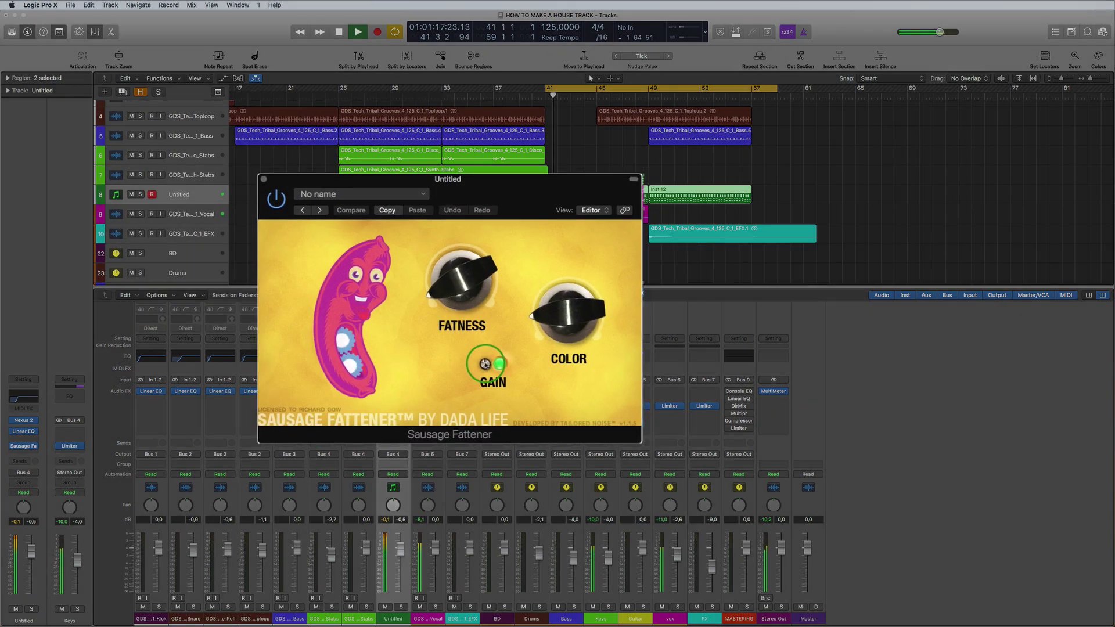
# Step: Set Sausage Fattener's Fatness to 6.0 %, reduce its Gain, raise its Color, and lower the Untitled channel's volume to -3.0 dB
pyautogui.moveTo(484, 364); pyautogui.dragTo(484, 369)
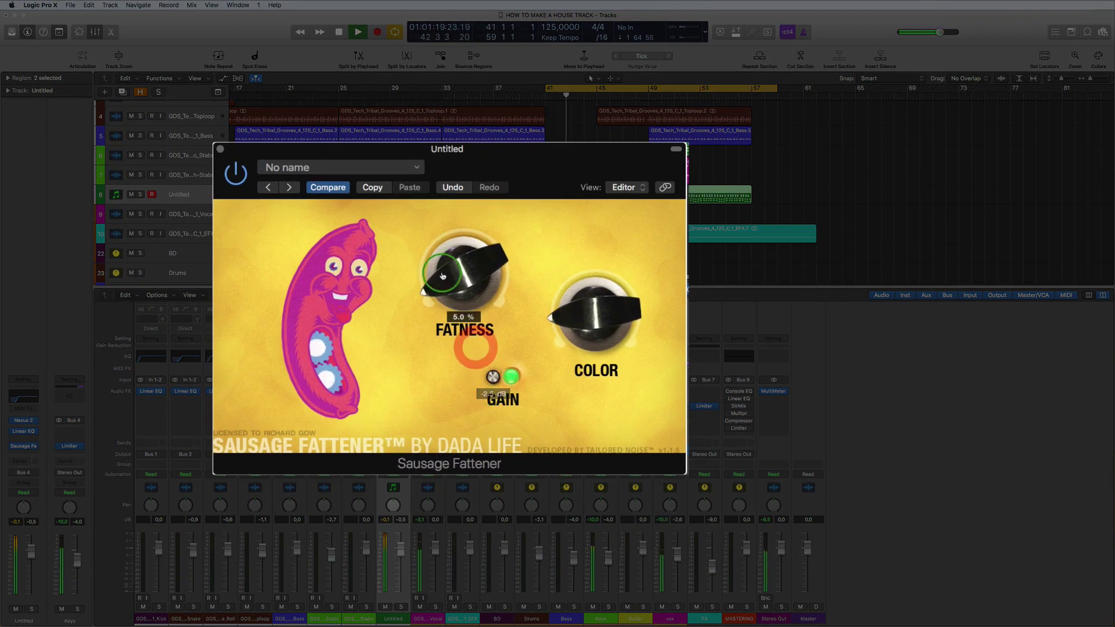
pyautogui.moveTo(446, 281); pyautogui.dragTo(439, 279)
pyautogui.moveTo(605, 319); pyautogui.dragTo(557, 165)
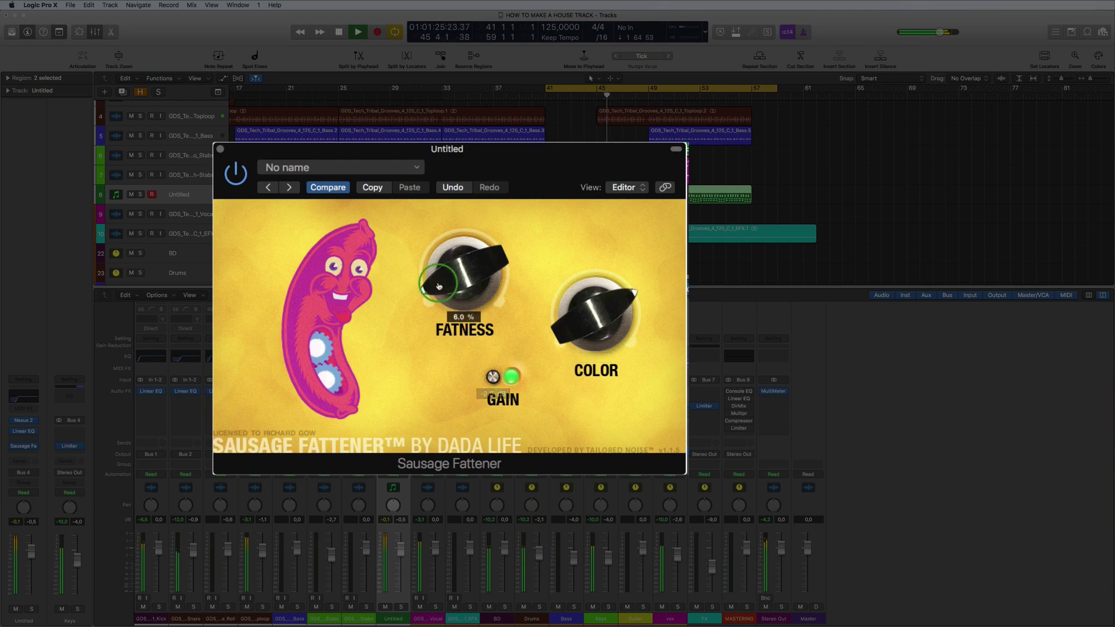
pyautogui.moveTo(401, 547); pyautogui.dragTo(400, 556)
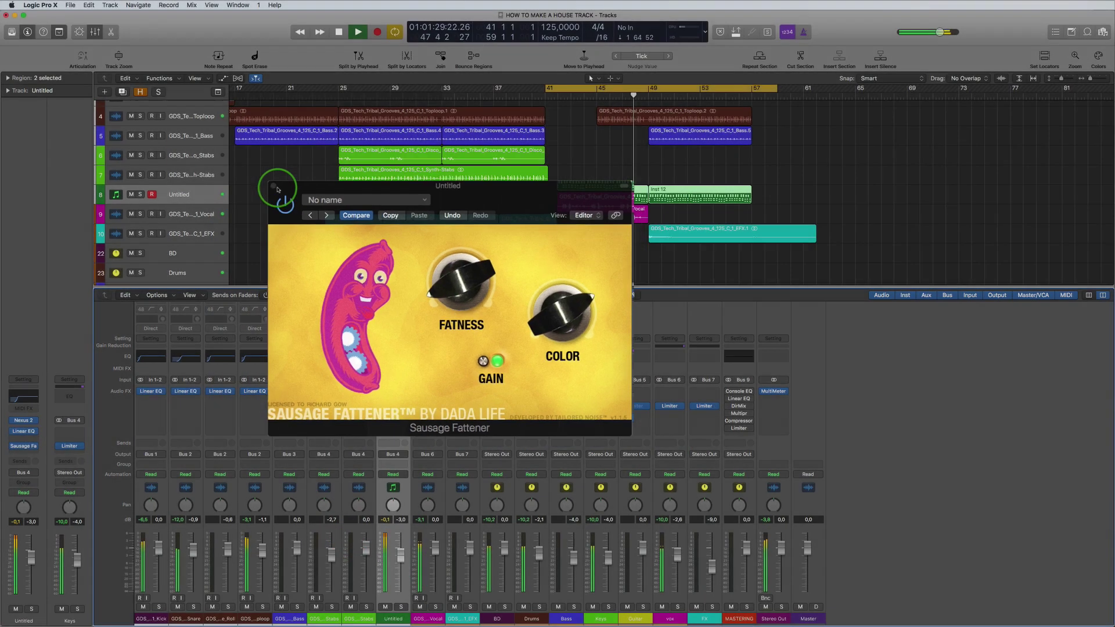
pyautogui.click(292, 199)
pyautogui.press('space')
# Step: Check the Keys bus Limiter during playback and lower the Untitled channel's volume to -4.3 dB
pyautogui.click(601, 408)
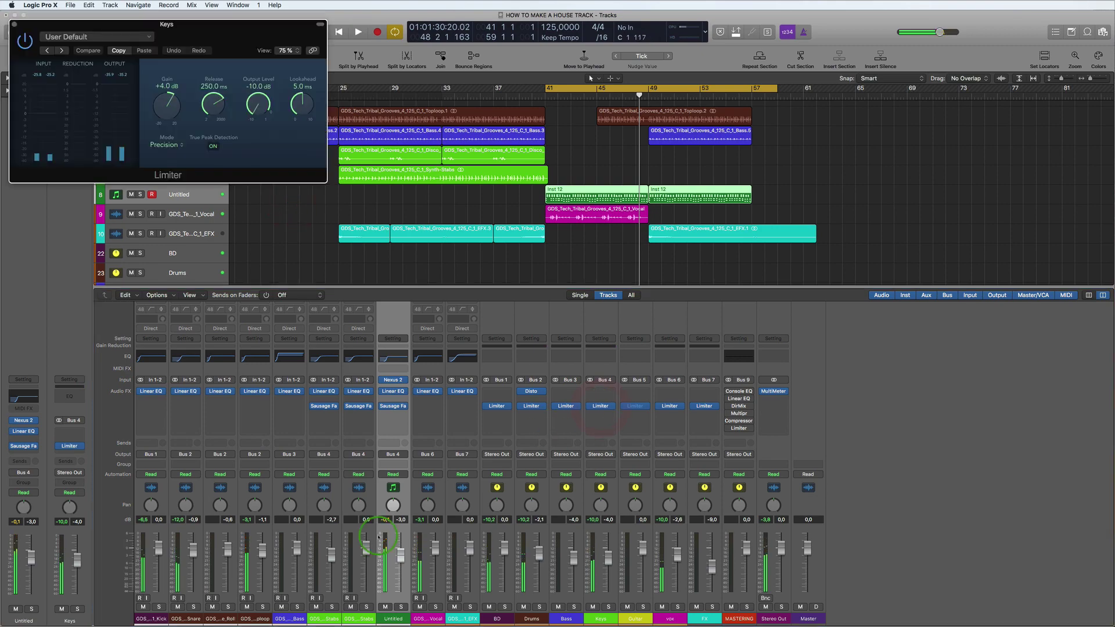
pyautogui.press('space')
pyautogui.click(391, 567)
pyautogui.moveTo(391, 567); pyautogui.dragTo(400, 561)
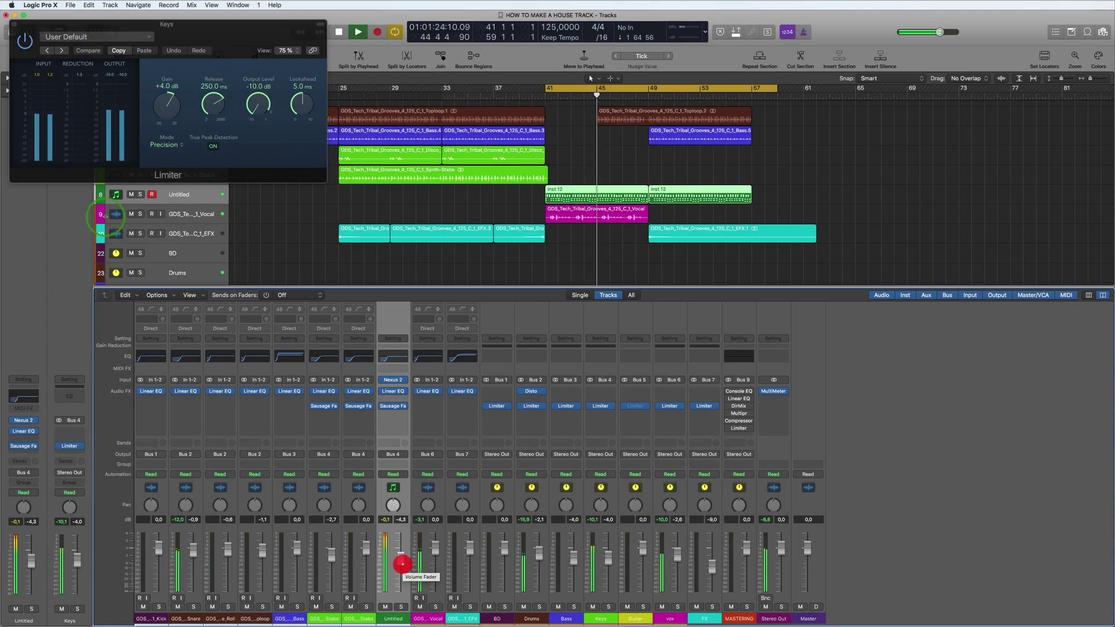
pyautogui.click(15, 25)
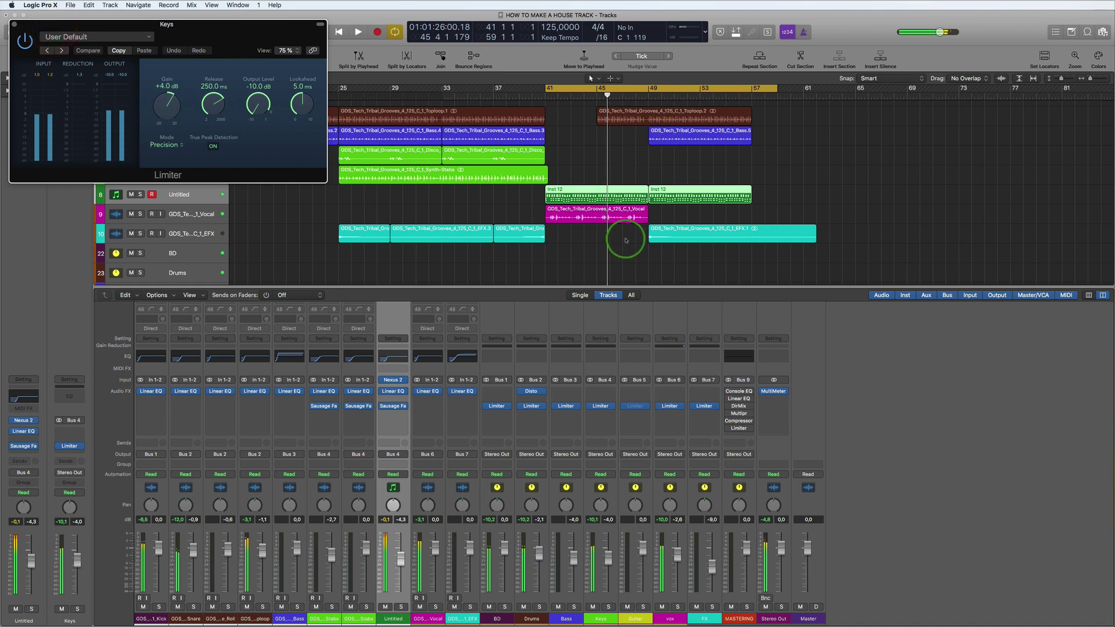
pyautogui.press('space')
pyautogui.click(14, 24)
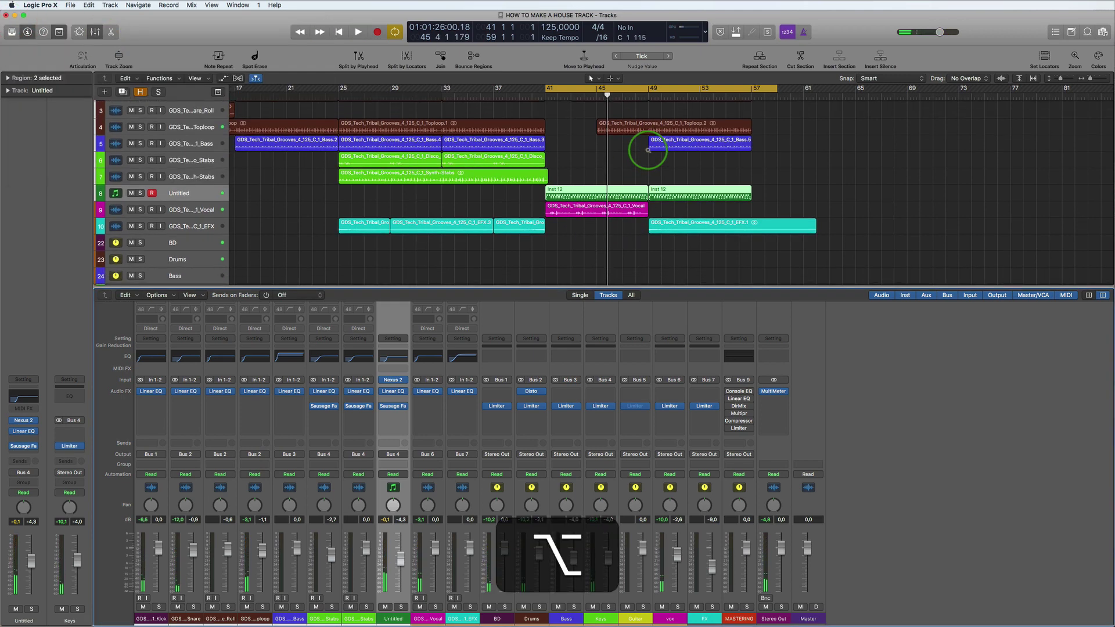
# Step: Turn off cycling and move the last Snare, Toploop and Bass regions six bars later, with the Snare starting at bar 49
pyautogui.scroll(-3, 648, 150)
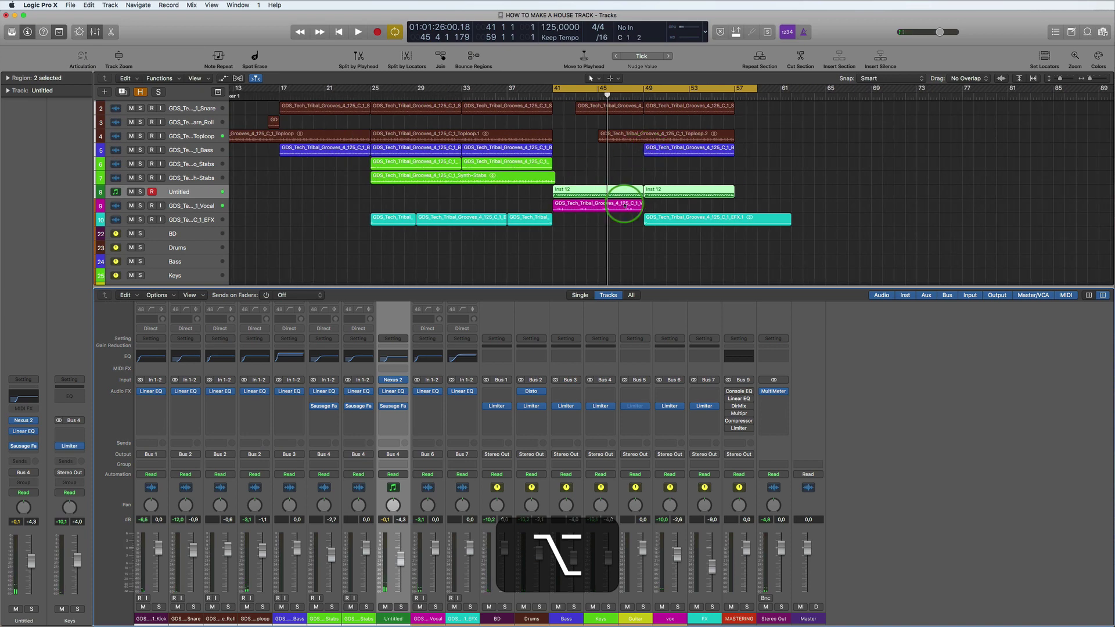
pyautogui.click(679, 87)
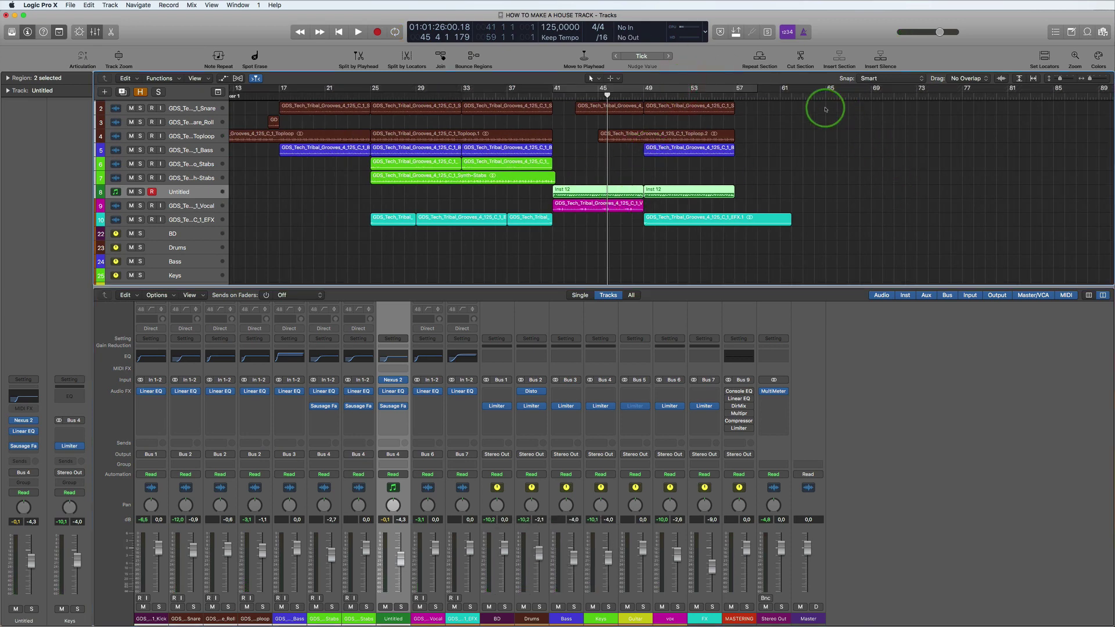
pyautogui.moveTo(819, 106); pyautogui.dragTo(604, 151)
pyautogui.moveTo(607, 111); pyautogui.dragTo(673, 112)
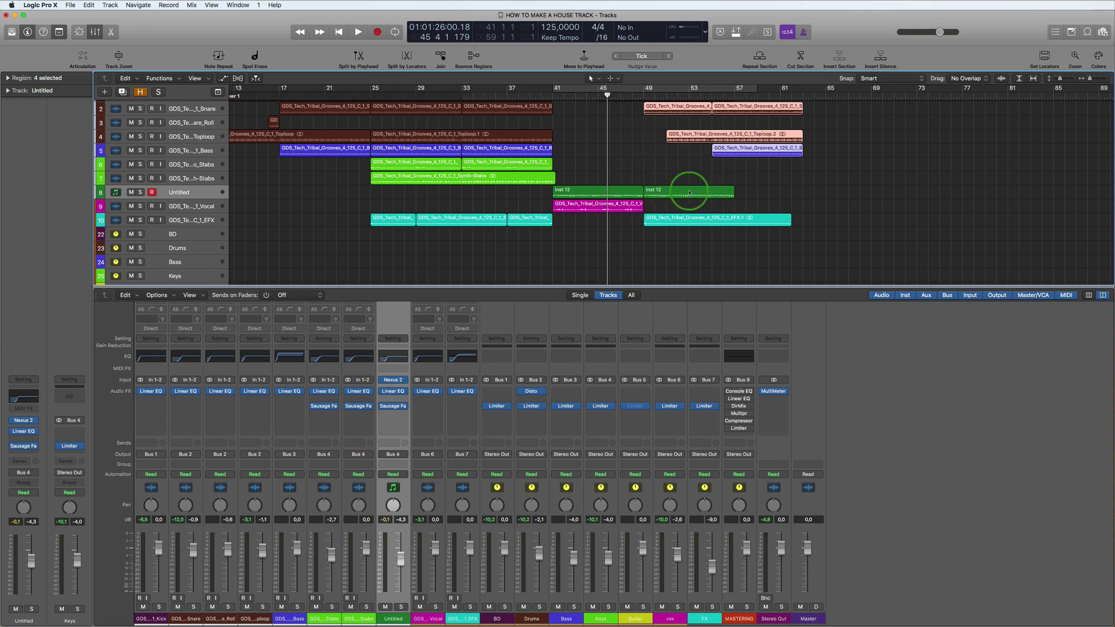
# Step: Copy the second Inst 12 region on the Untitled track to bar 57, and play the arrangement briefly
pyautogui.moveTo(689, 193); pyautogui.dragTo(782, 193)
pyautogui.scroll(1, 667, 146)
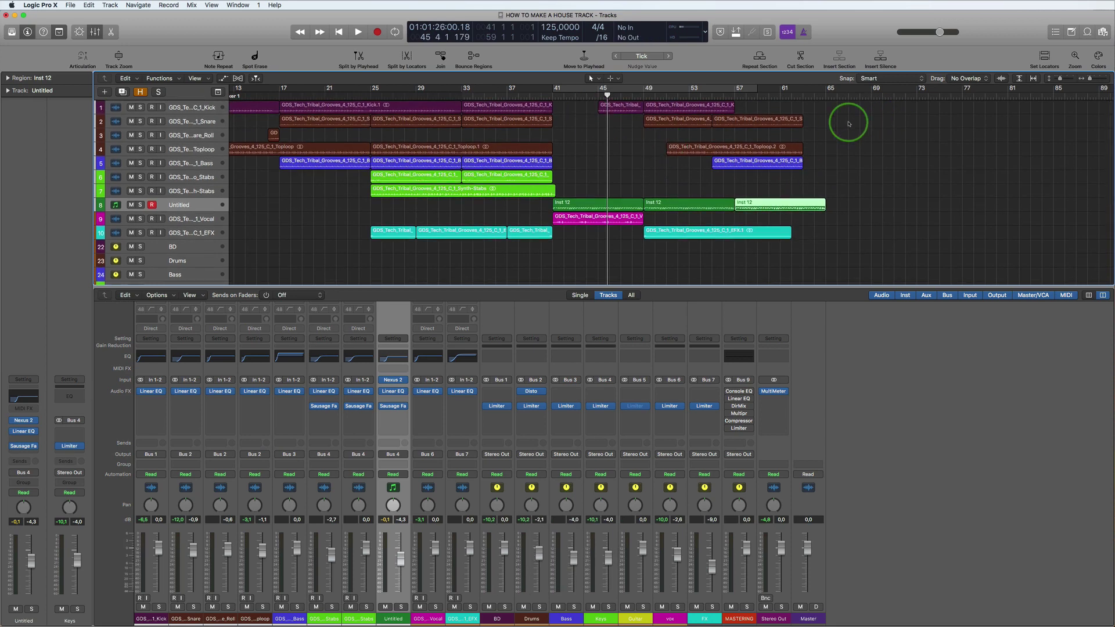
pyautogui.press('space')
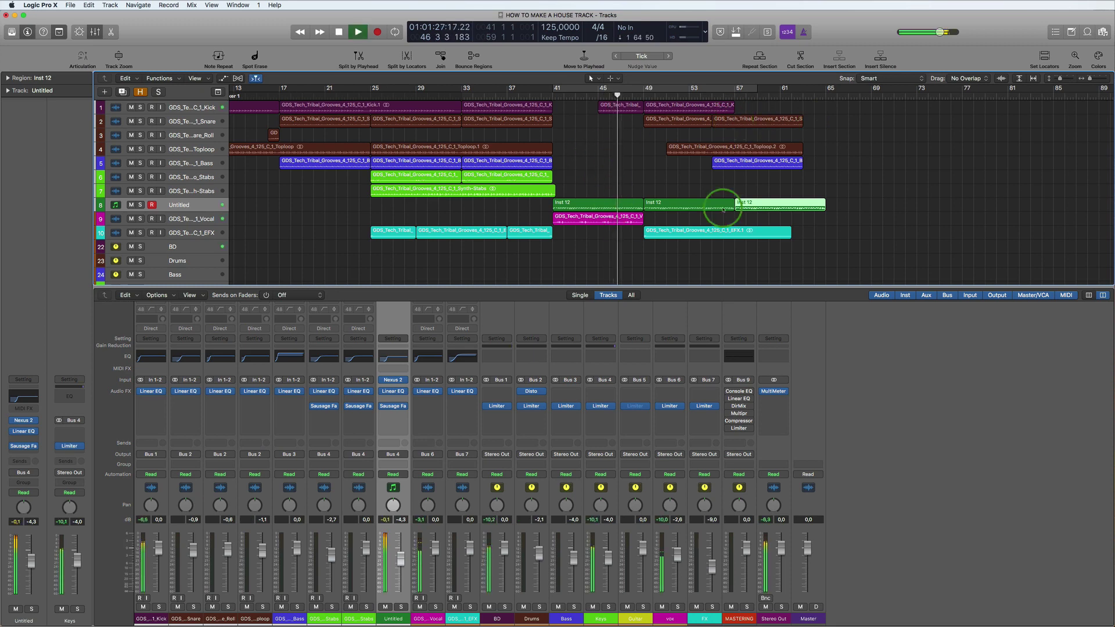
pyautogui.press('space')
# Step: Trim the start of the first Inst 12 region to bar 45, and audition it with a cycle range of bars 41–76
pyautogui.click(548, 208)
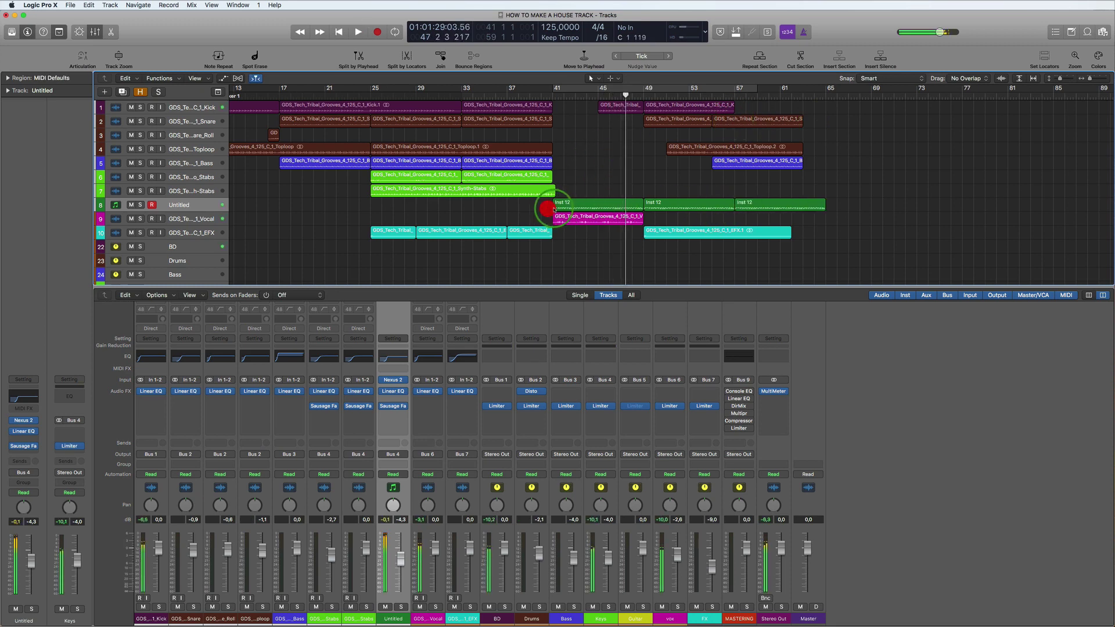
pyautogui.moveTo(547, 208); pyautogui.dragTo(598, 203)
pyautogui.moveTo(552, 87); pyautogui.dragTo(947, 102)
pyautogui.press('space')
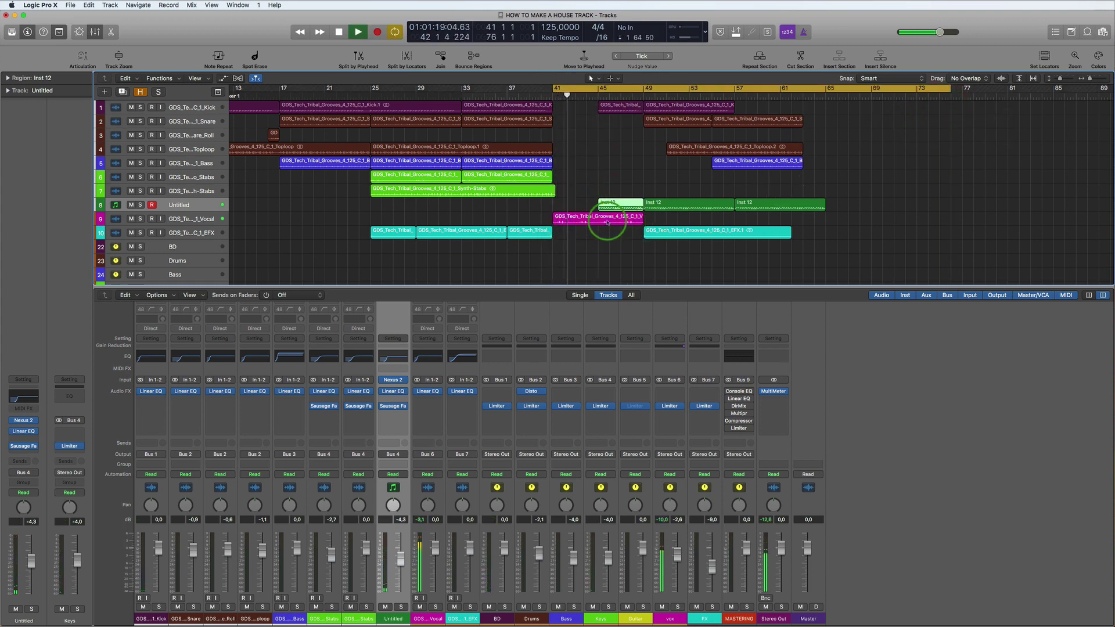
# Step: Extend the first Inst 12 region back to bar 41, and move the Vocal region to start at bar 45
pyautogui.press('space')
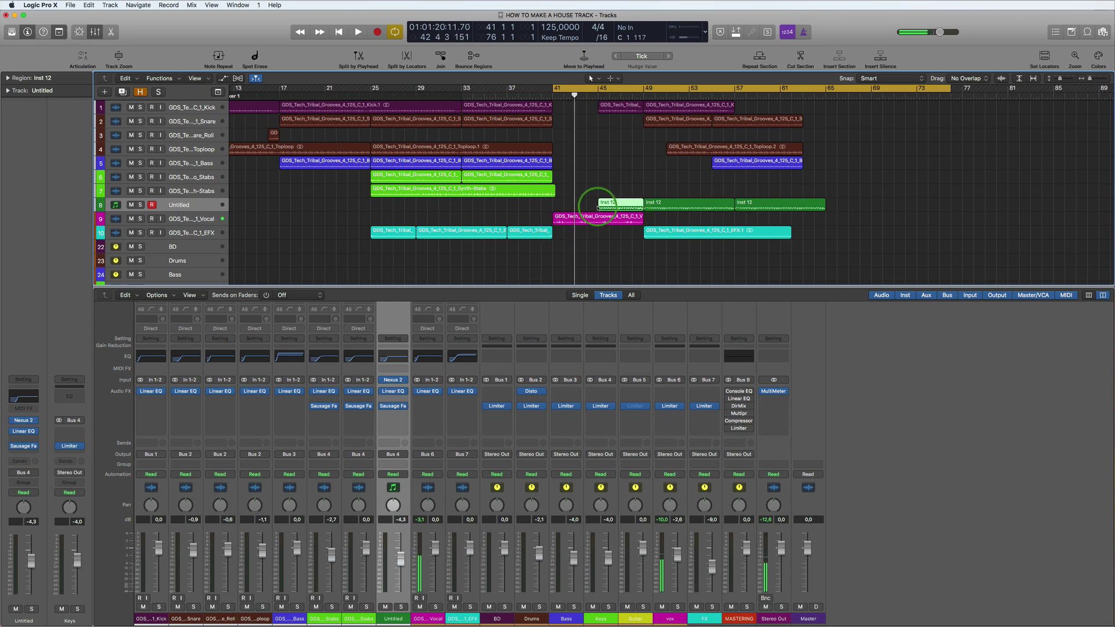
pyautogui.moveTo(598, 207); pyautogui.dragTo(650, 225)
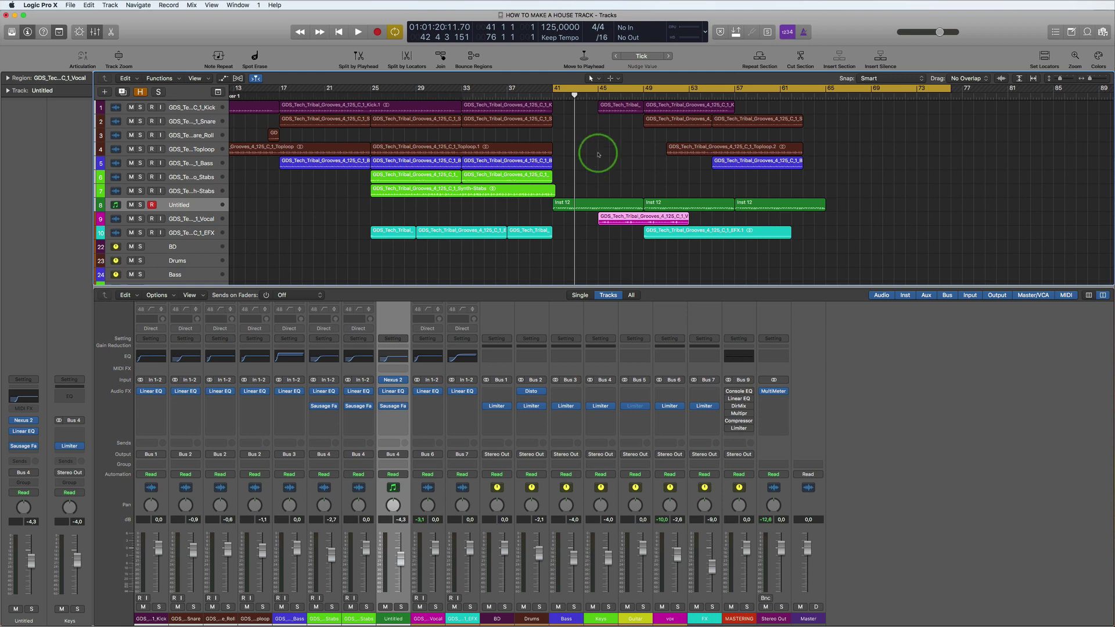
pyautogui.keyDown('alt'); pyautogui.scroll(-3, 815, 224); pyautogui.keyUp('alt')
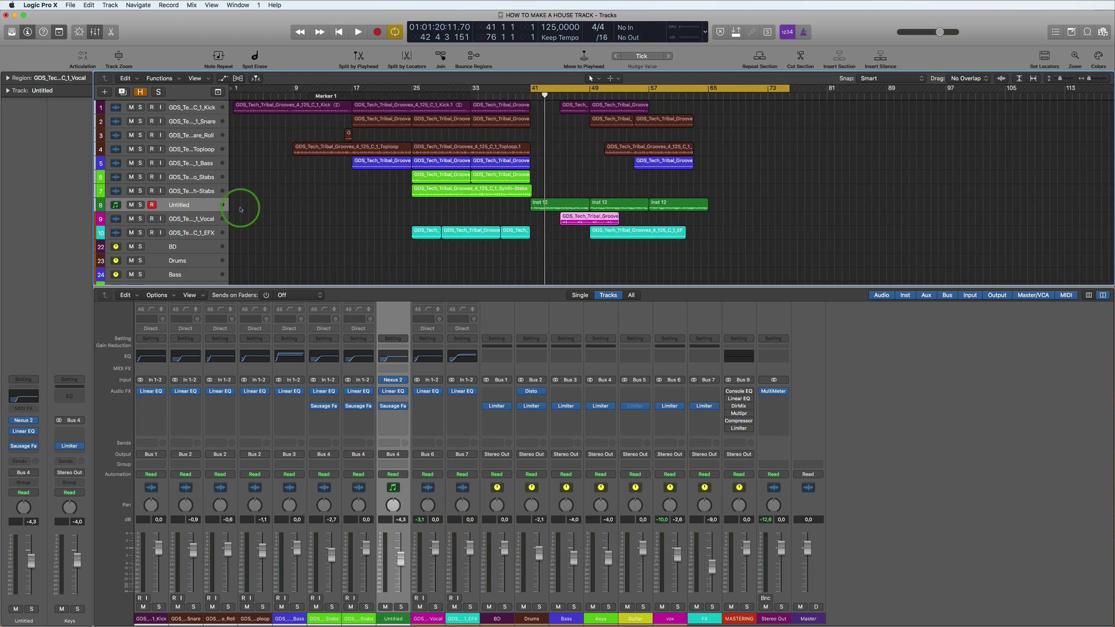
# Step: Insert AutoFilter after Linear EQ on the Vocal track, and raise its Fatness to 99 % before starting playback
pyautogui.click(186, 223)
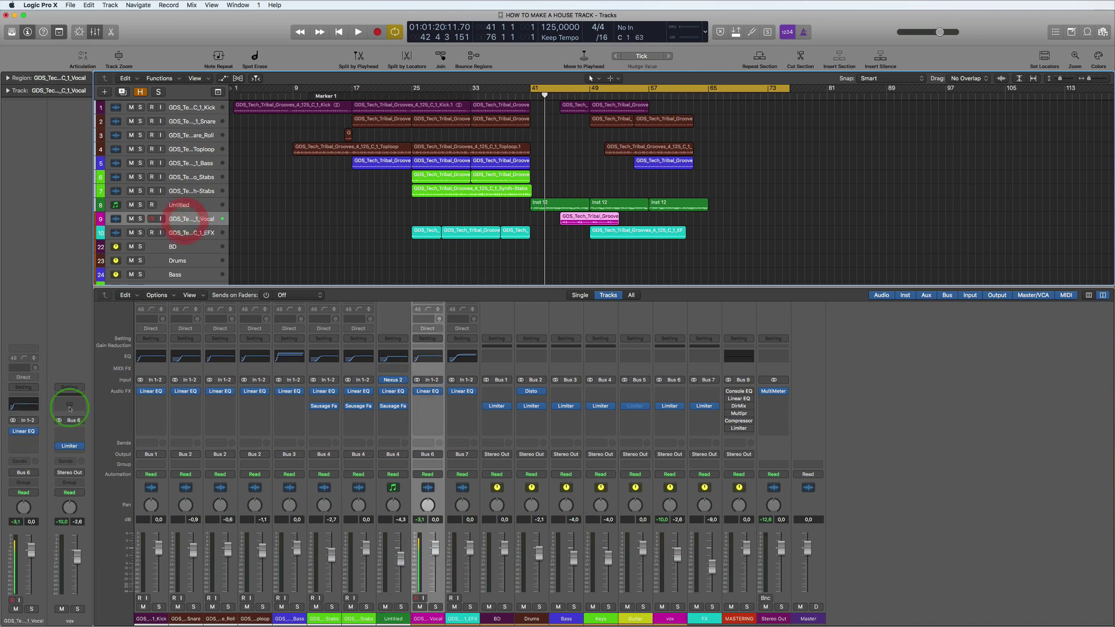
pyautogui.click(27, 441)
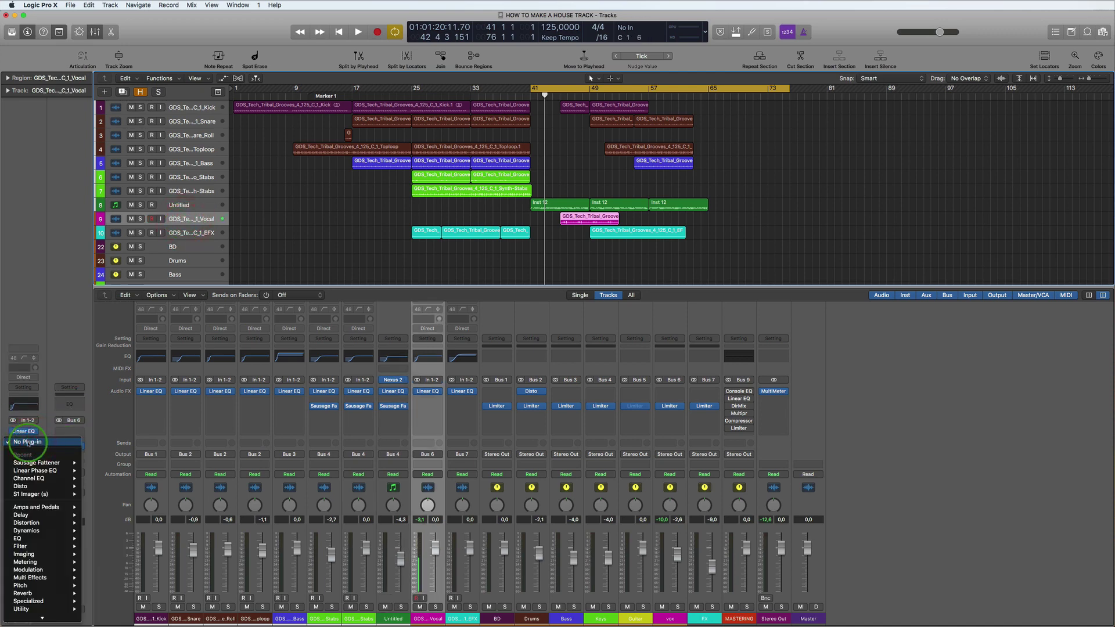
pyautogui.moveTo(32, 549)
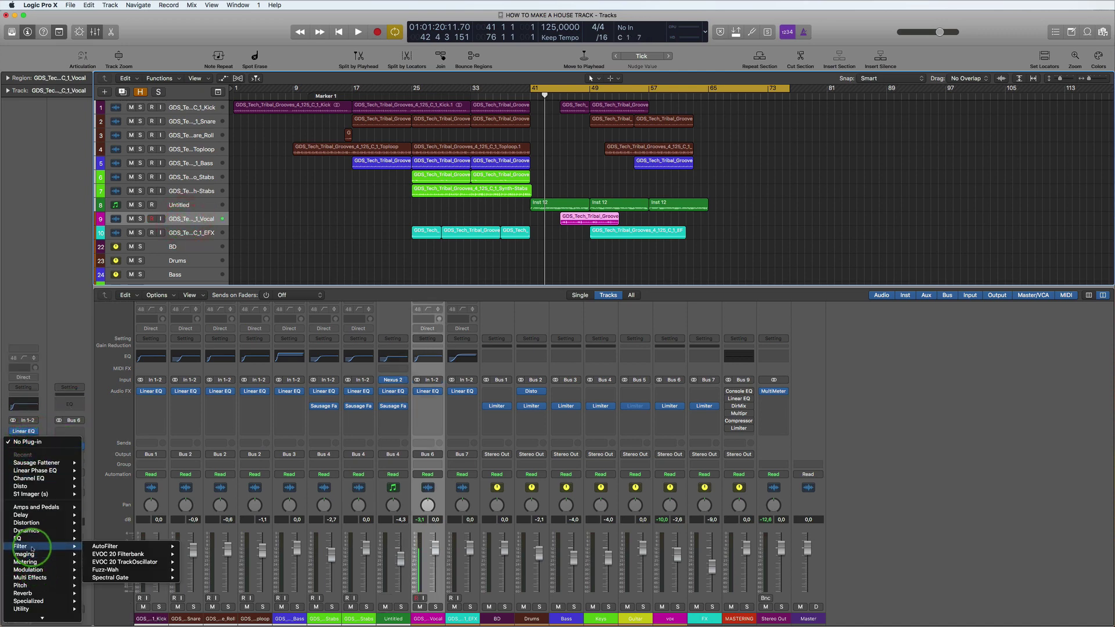
pyautogui.moveTo(145, 546)
pyautogui.click(196, 547)
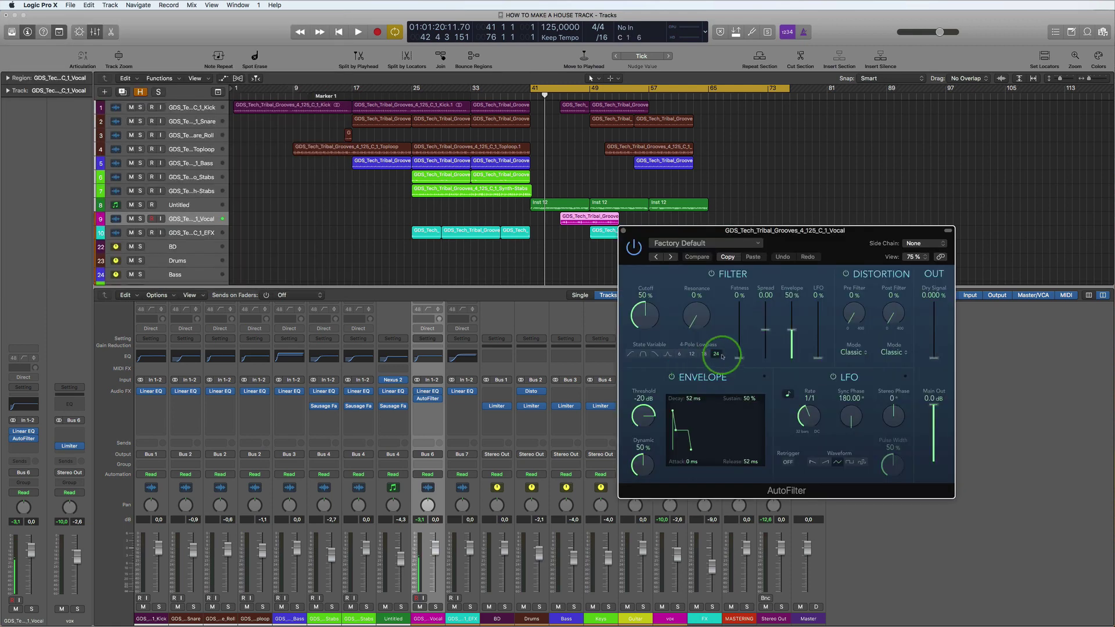
pyautogui.moveTo(743, 357); pyautogui.dragTo(744, 314)
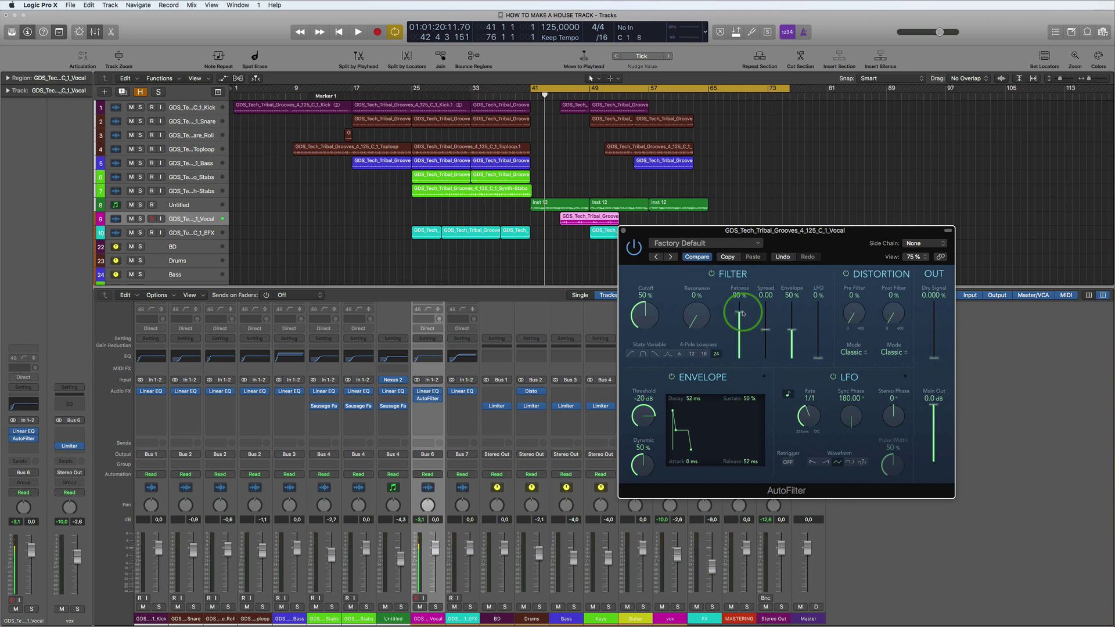
pyautogui.press('space')
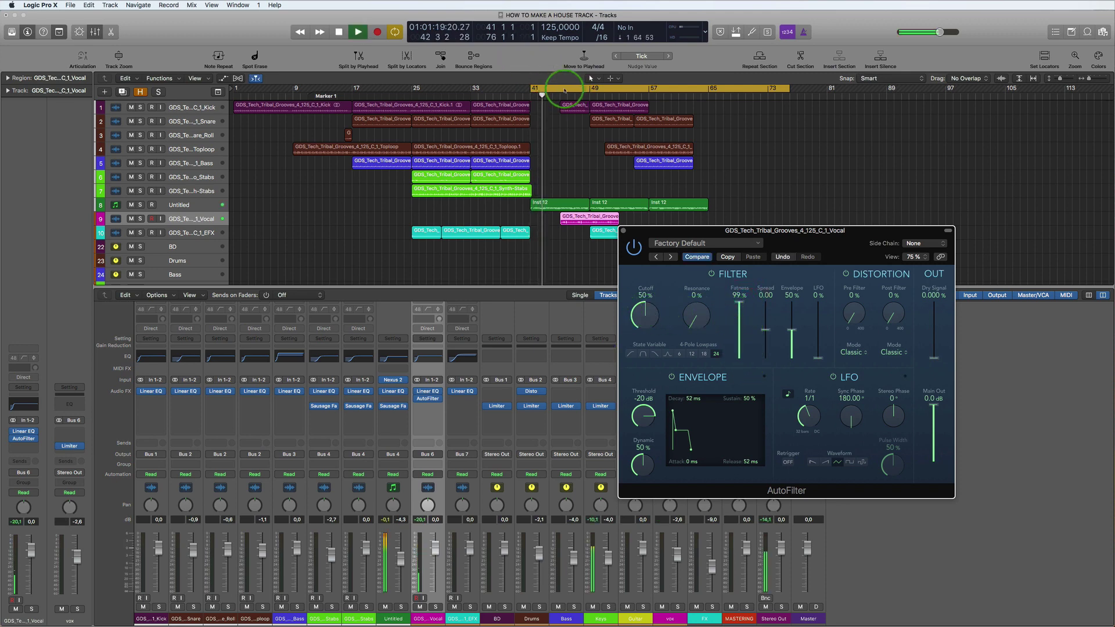
# Step: Move the cycle range's start to bar 45, and adjust the Vocal track's AutoFilter cutoff during playback
pyautogui.moveTo(565, 90); pyautogui.dragTo(766, 114)
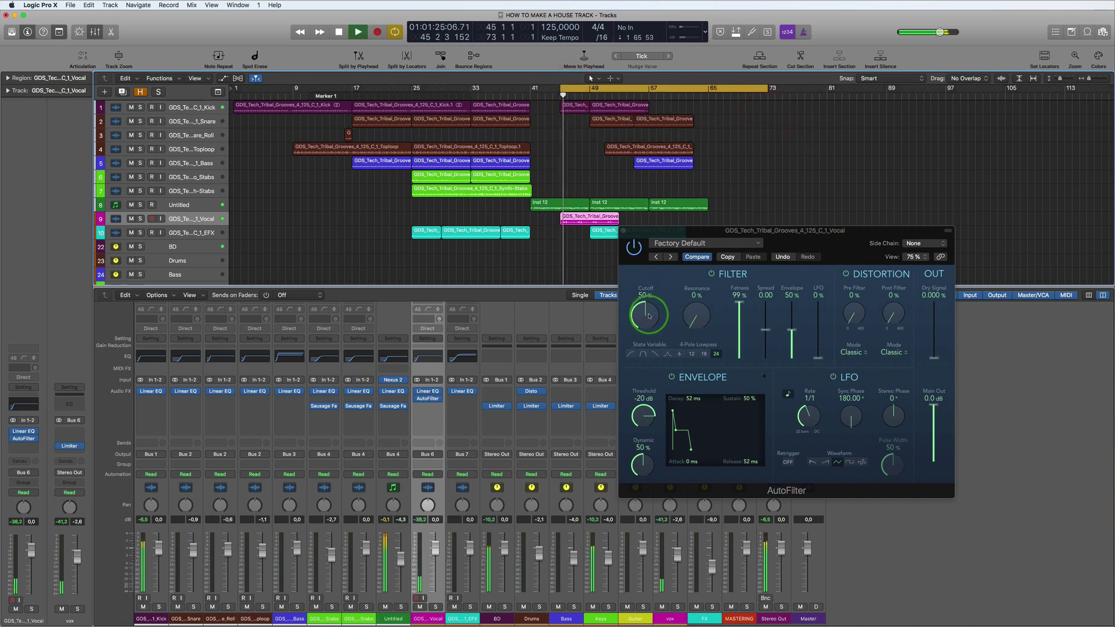
pyautogui.moveTo(649, 317)
pyautogui.mouseDown()
pyautogui.moveTo(643, 341)
pyautogui.moveTo(648, 303)
pyautogui.moveTo(646, 316)
pyautogui.mouseUp()
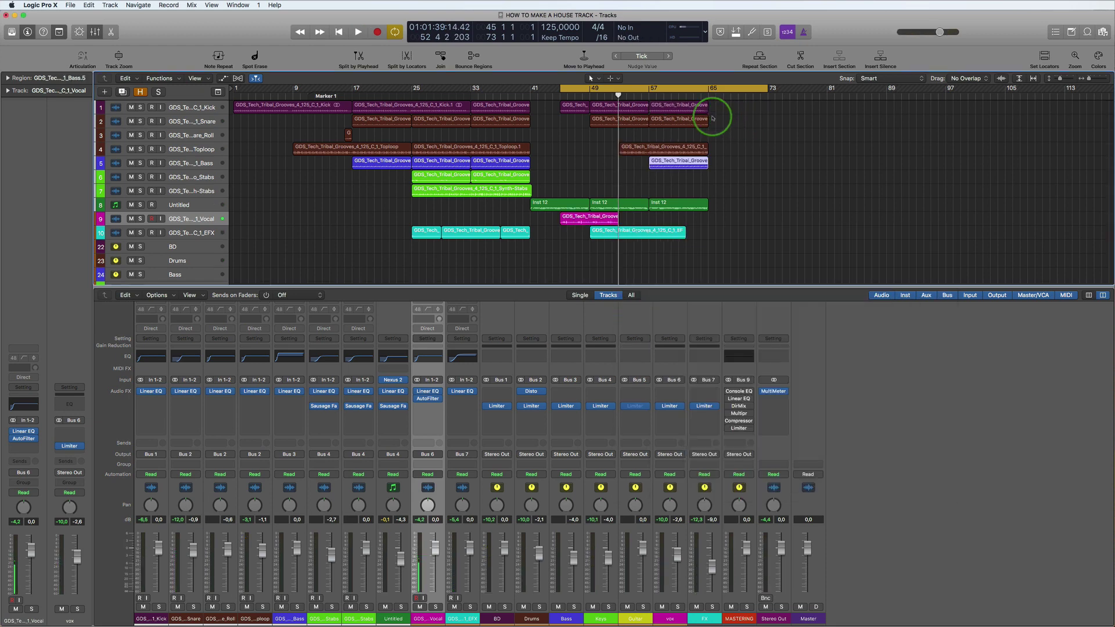
# Step: Copy the drum, bass, stab and EFX regions of bars 25–41 to bar 65, and play the copied section briefly
pyautogui.moveTo(520, 268); pyautogui.dragTo(436, 104)
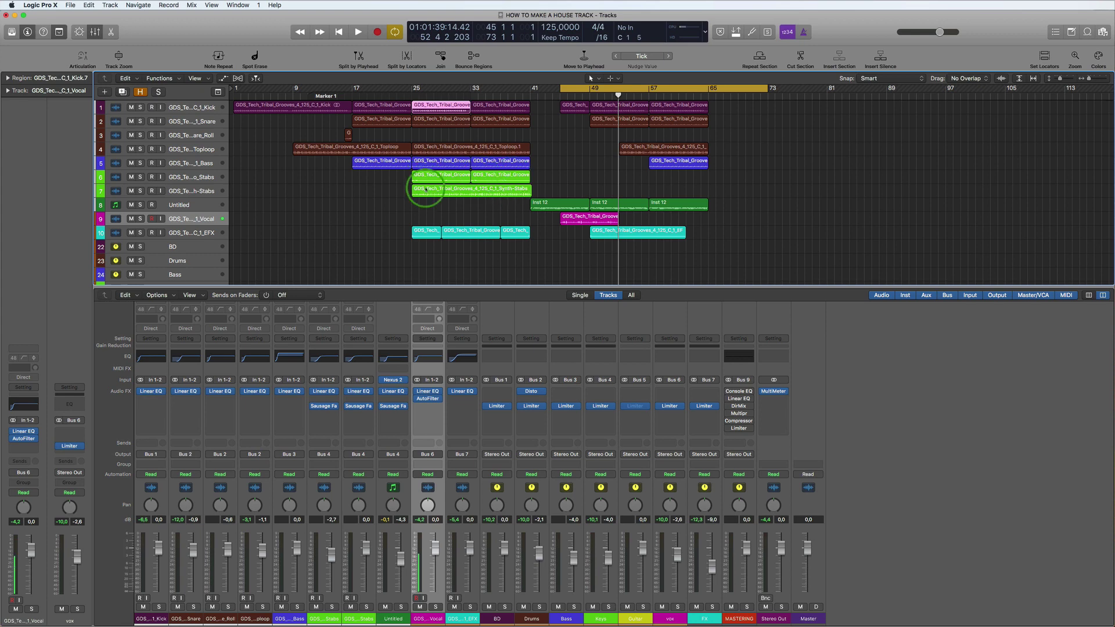
pyautogui.moveTo(415, 261); pyautogui.dragTo(734, 115)
pyautogui.click(827, 94)
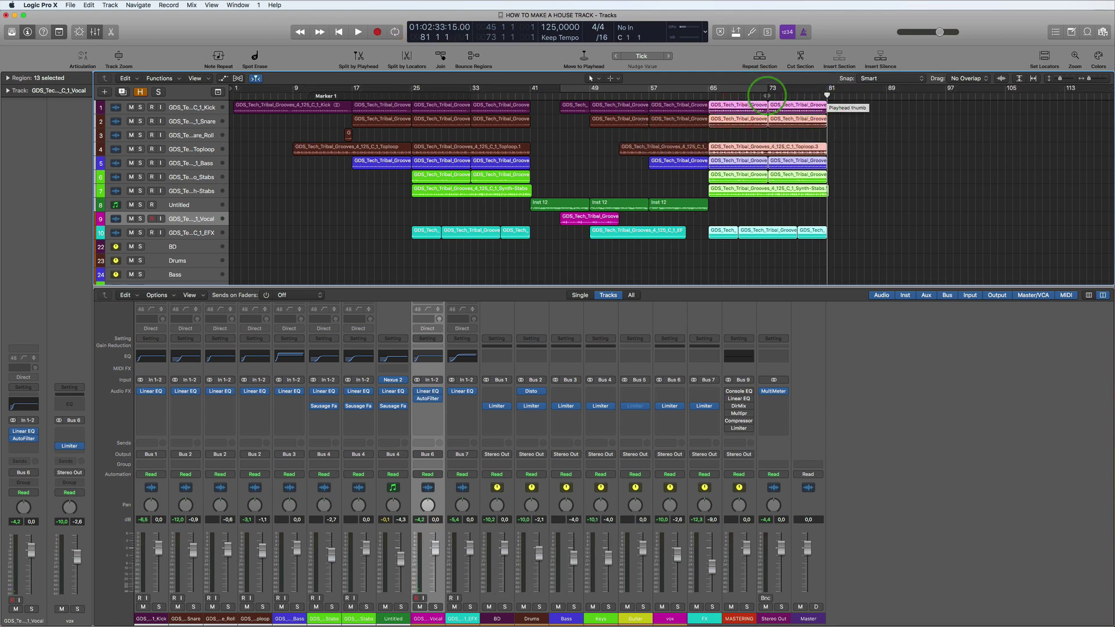
pyautogui.click(709, 94)
pyautogui.doubleClick(709, 95)
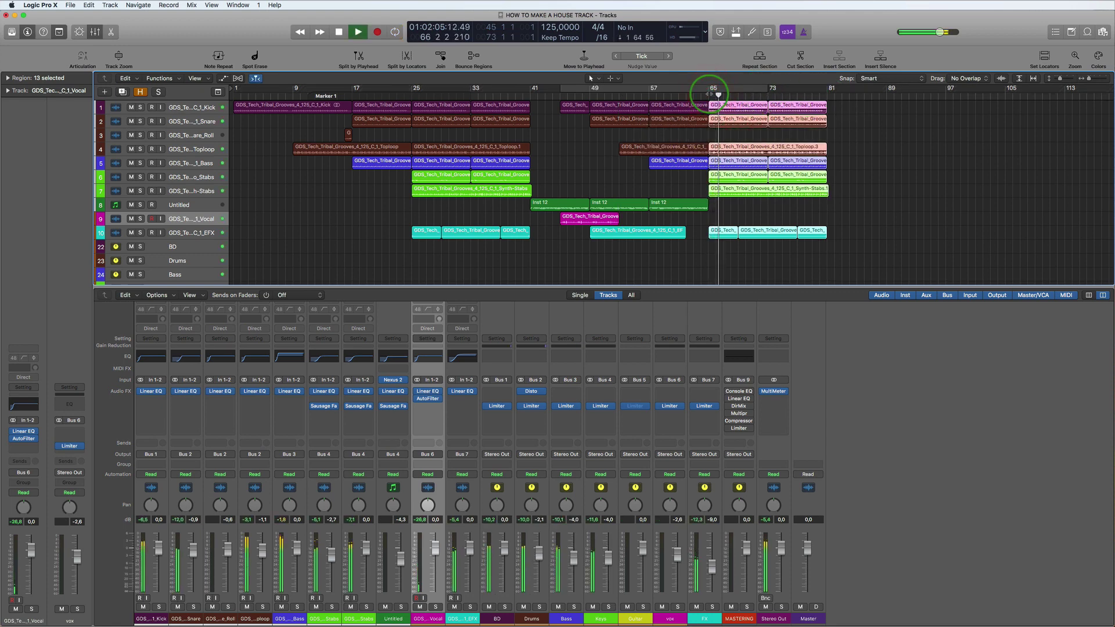
pyautogui.press('space')
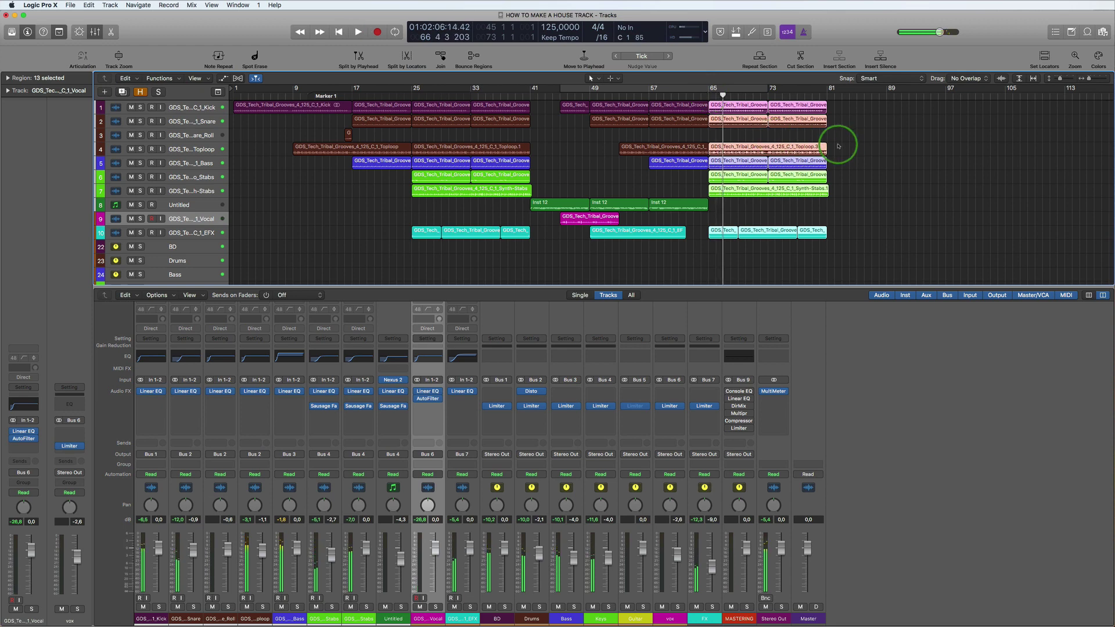
pyautogui.click(582, 313)
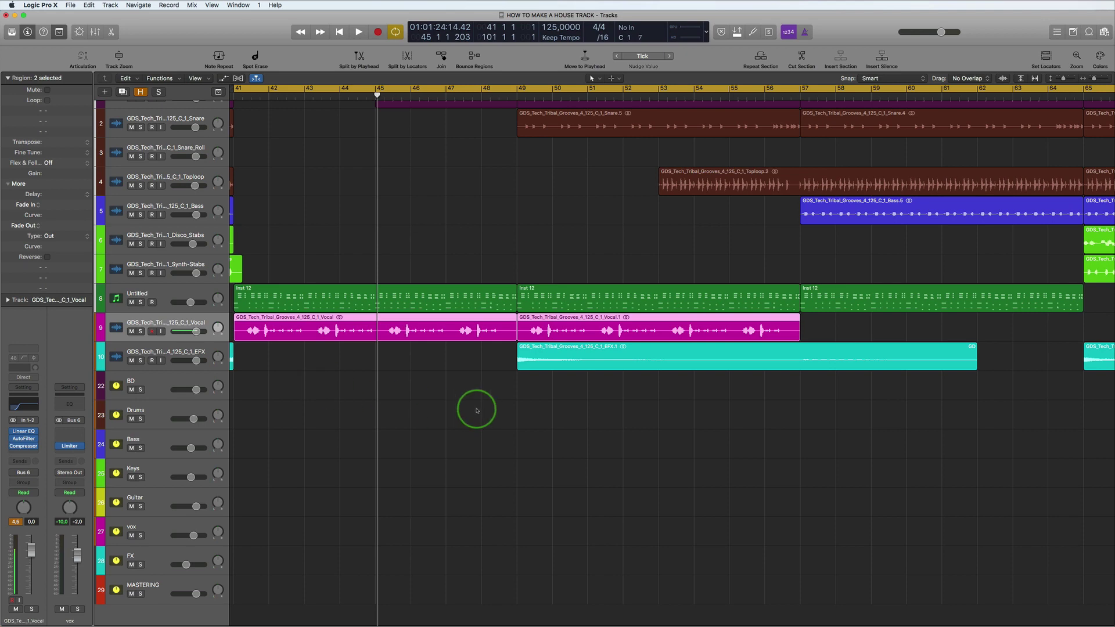
# Step: Copy the second Vocal region to bar 57, and audition all the Vocal regions from bar 41
pyautogui.keyDown('alt'); pyautogui.scroll(-10, 476, 410); pyautogui.keyUp('alt')
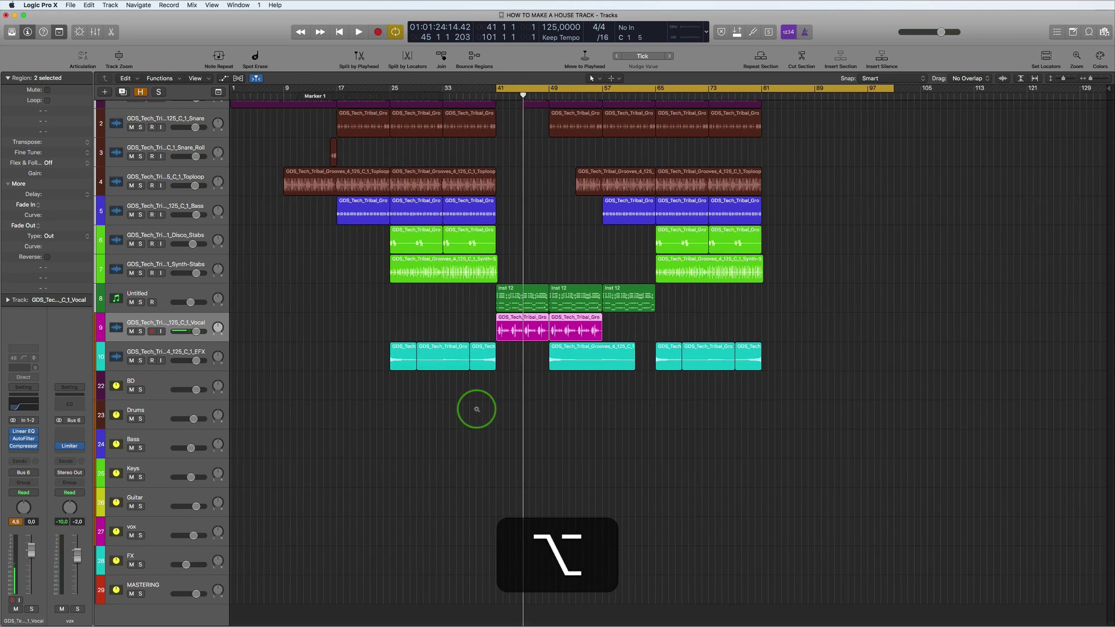
pyautogui.moveTo(581, 328); pyautogui.dragTo(634, 330)
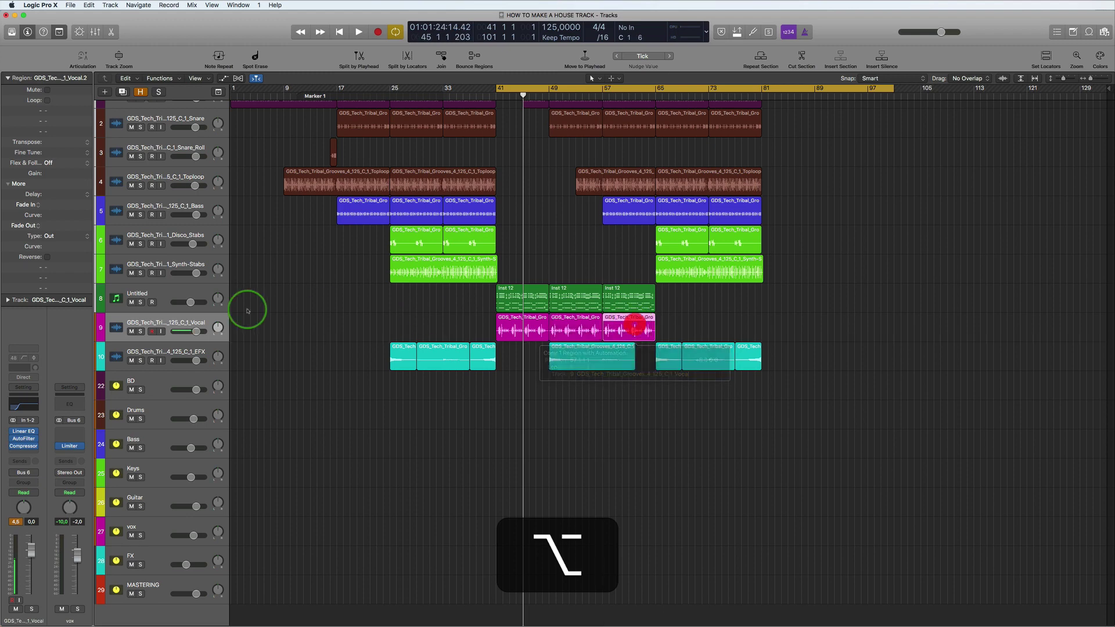
pyautogui.click(165, 324)
pyautogui.press('space')
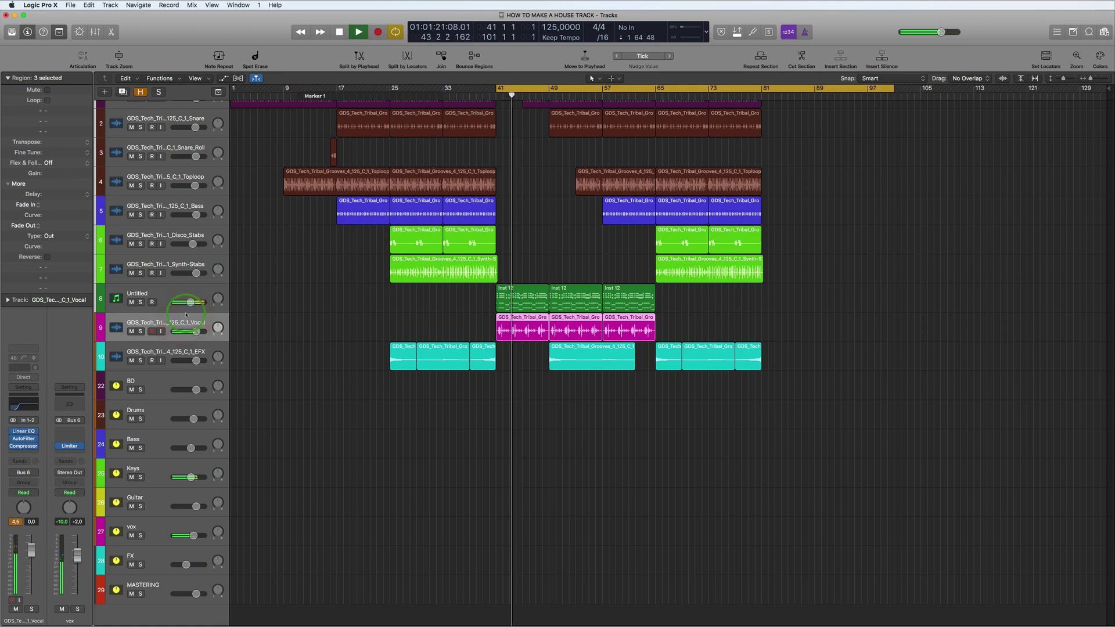
pyautogui.press('space')
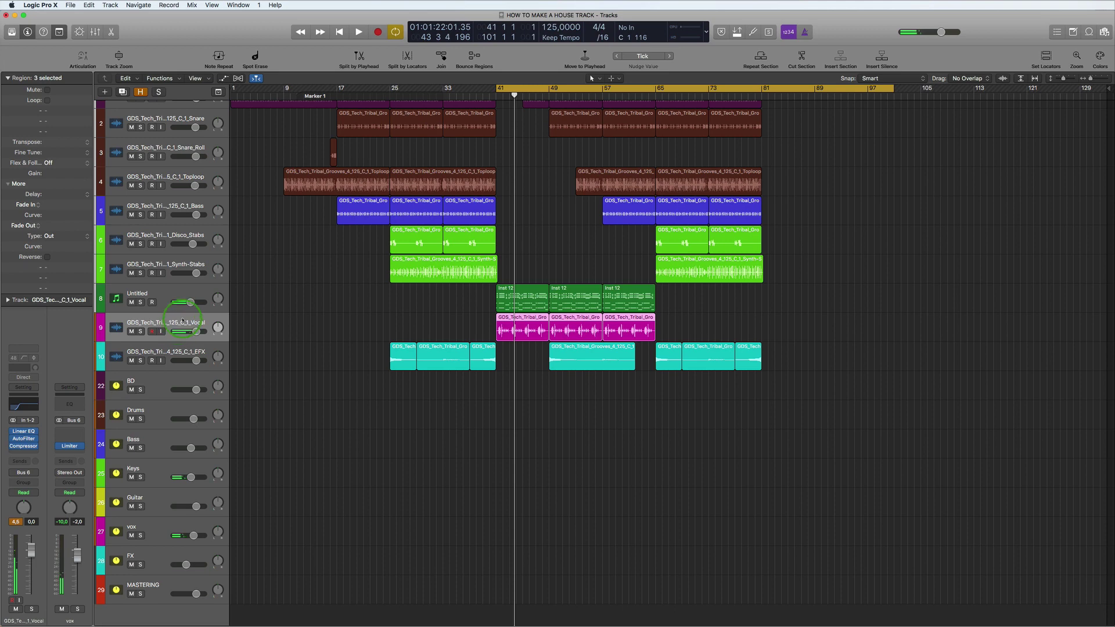
# Step: Set the delay of the three Vocal regions to -85 ticks, and audition their timing
pyautogui.click(40, 195)
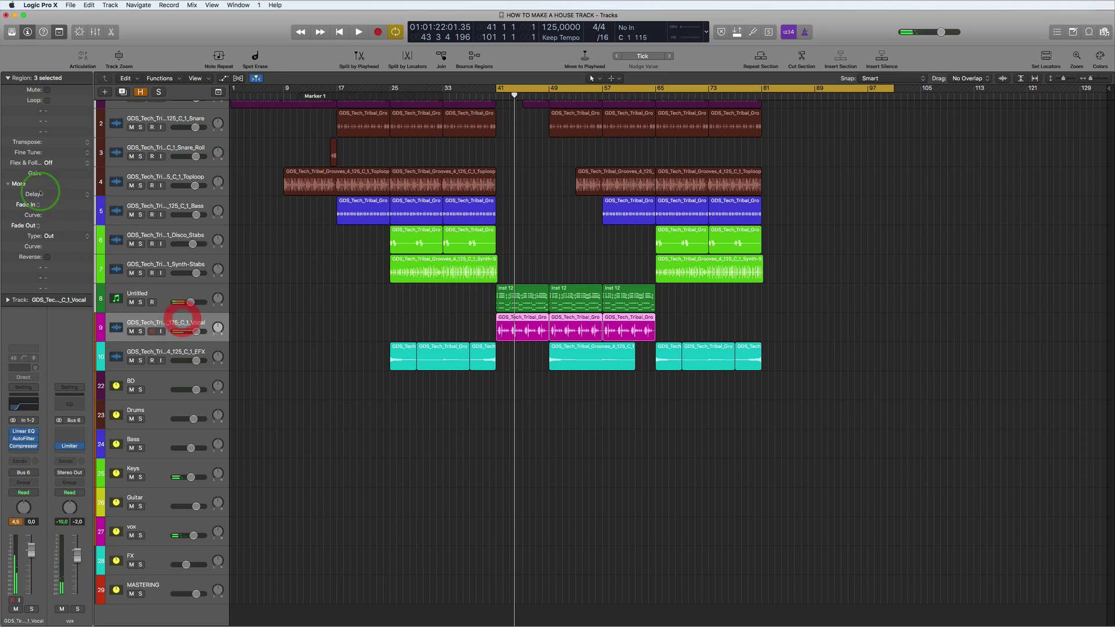
pyautogui.click(686, 325)
pyautogui.moveTo(697, 325); pyautogui.dragTo(534, 328)
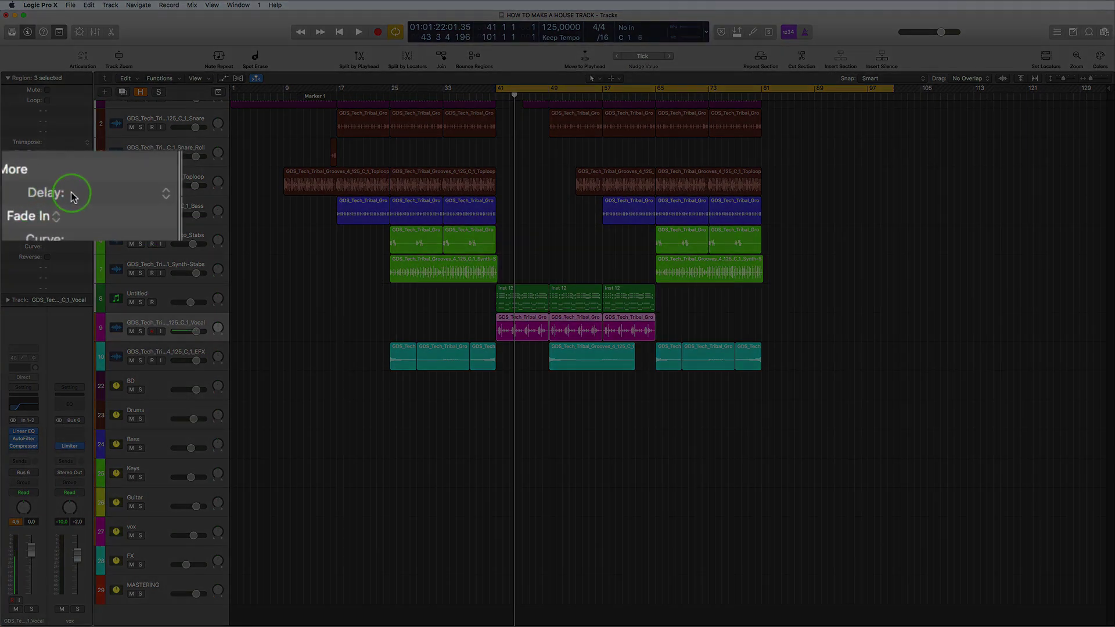
pyautogui.moveTo(72, 196); pyautogui.dragTo(144, 200)
pyautogui.press('space')
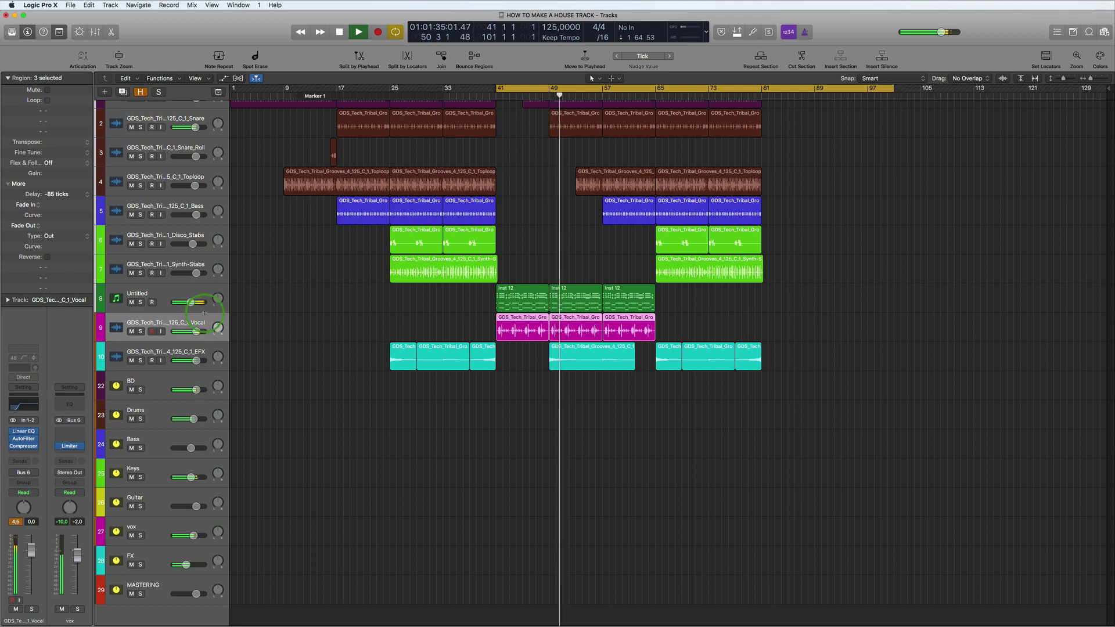
pyautogui.press('space')
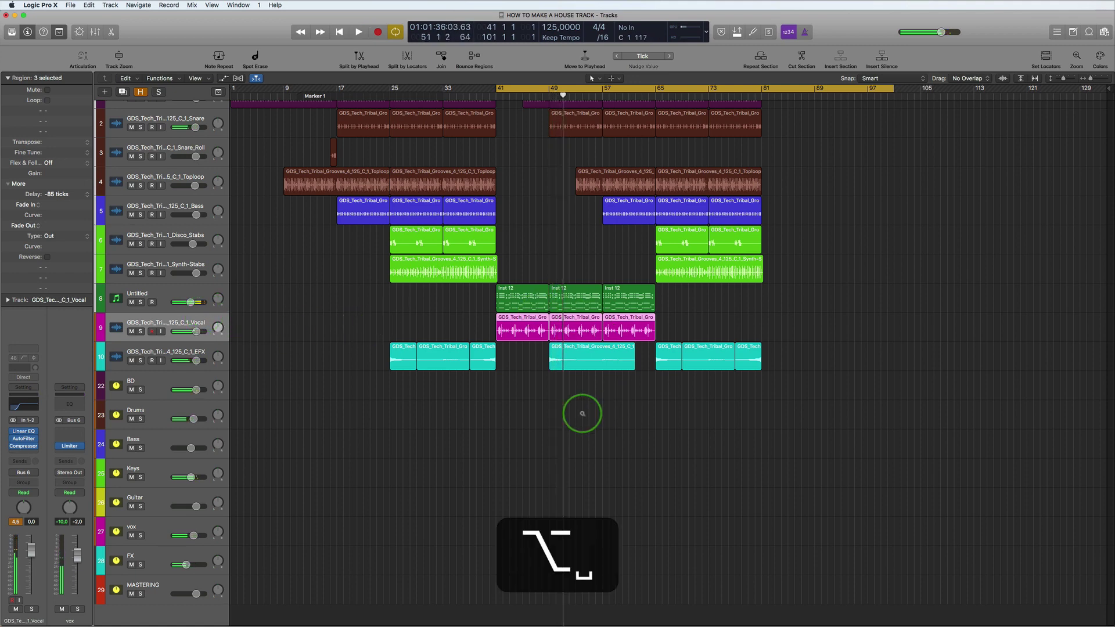
# Step: Set the Vocal track's AutoFilter to 24 % cutoff and 50 % resonance while playing the breakdown
pyautogui.keyDown('alt'); pyautogui.scroll(-5, 577, 410); pyautogui.keyUp('alt')
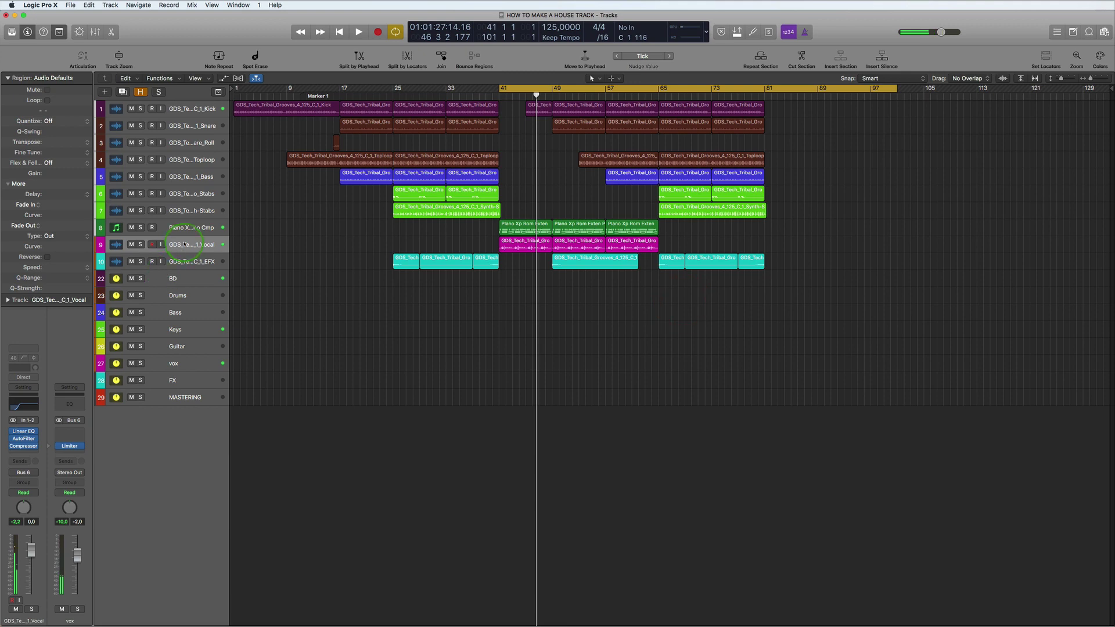
pyautogui.click(184, 245)
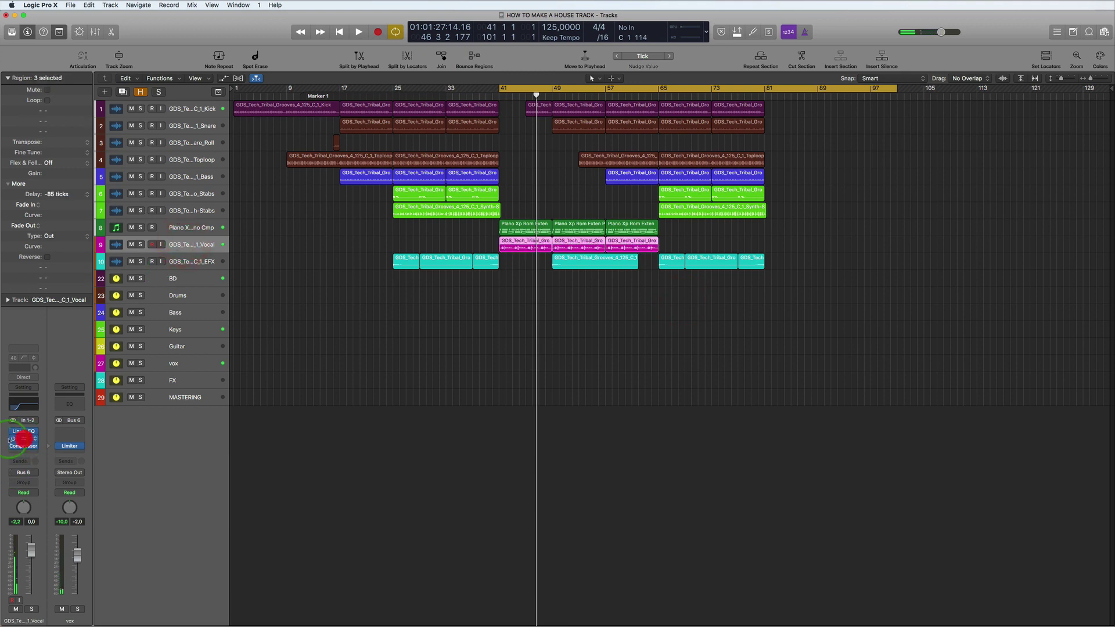
pyautogui.click(23, 438)
pyautogui.moveTo(859, 306); pyautogui.dragTo(940, 221)
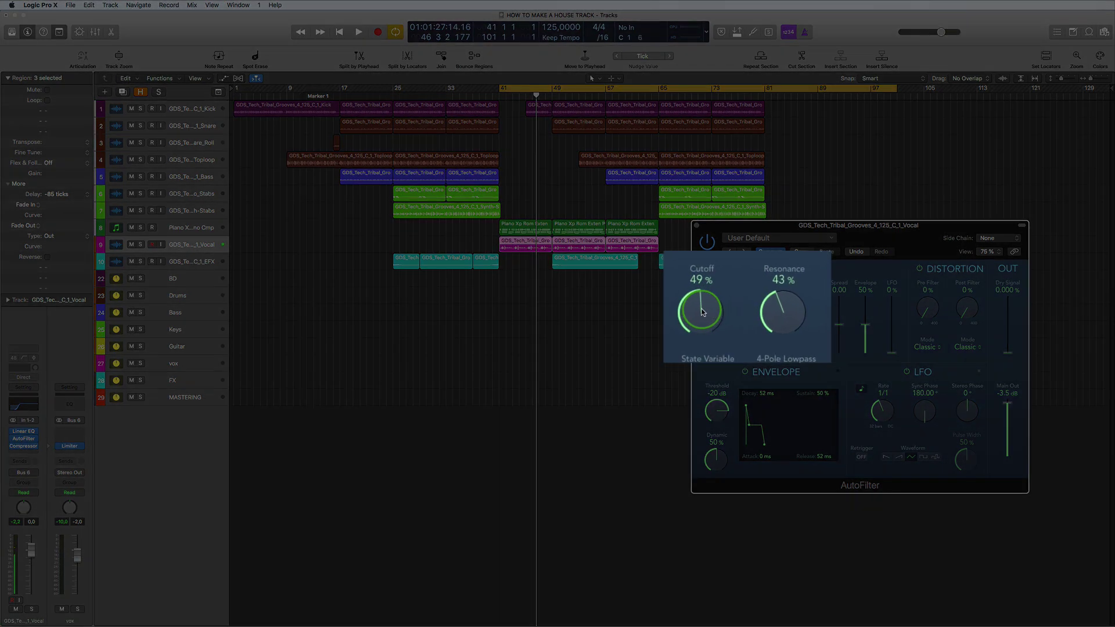
pyautogui.press('space')
pyautogui.moveTo(720, 310)
pyautogui.mouseDown()
pyautogui.moveTo(680, 353)
pyautogui.moveTo(683, 336)
pyautogui.moveTo(745, 288)
pyautogui.moveTo(694, 322)
pyautogui.moveTo(734, 320)
pyautogui.moveTo(749, 332)
pyautogui.moveTo(705, 320)
pyautogui.mouseUp()
pyautogui.click(705, 319)
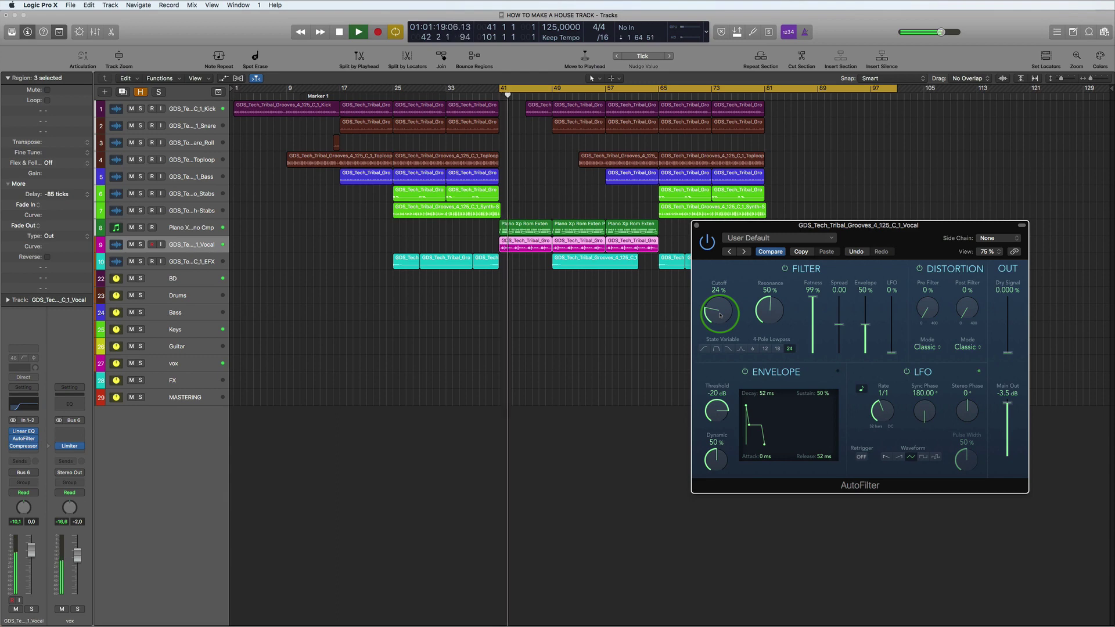
pyautogui.click(720, 315)
pyautogui.press('space')
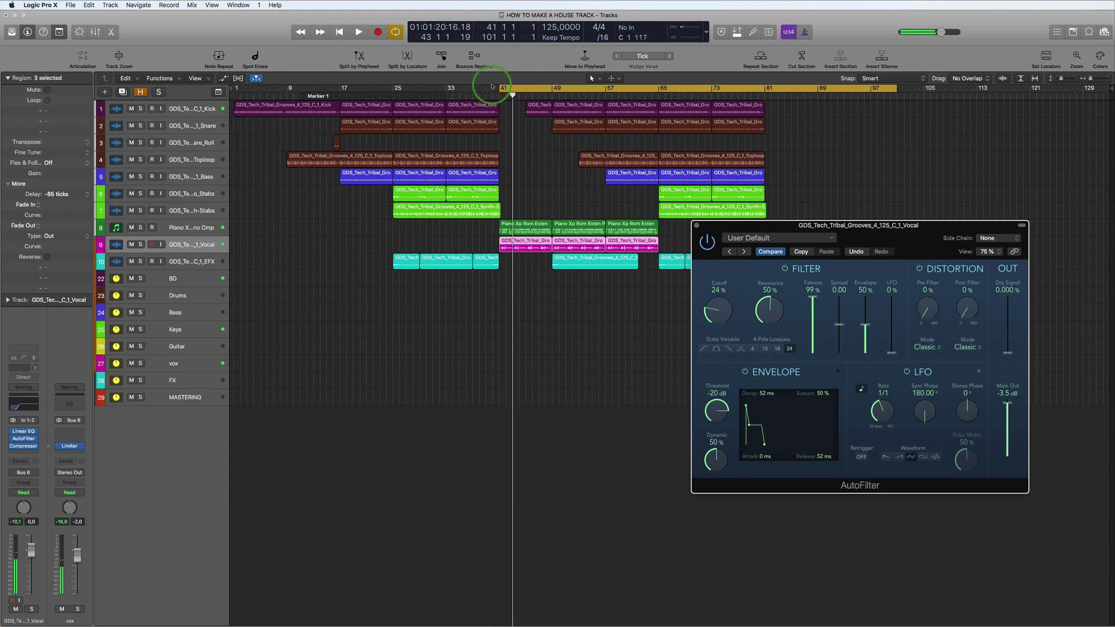
# Step: Set the cycle range from bar 39 to bar 116, and switch the Vocal track's automation mode to Latch
pyautogui.moveTo(487, 87); pyautogui.dragTo(996, 130)
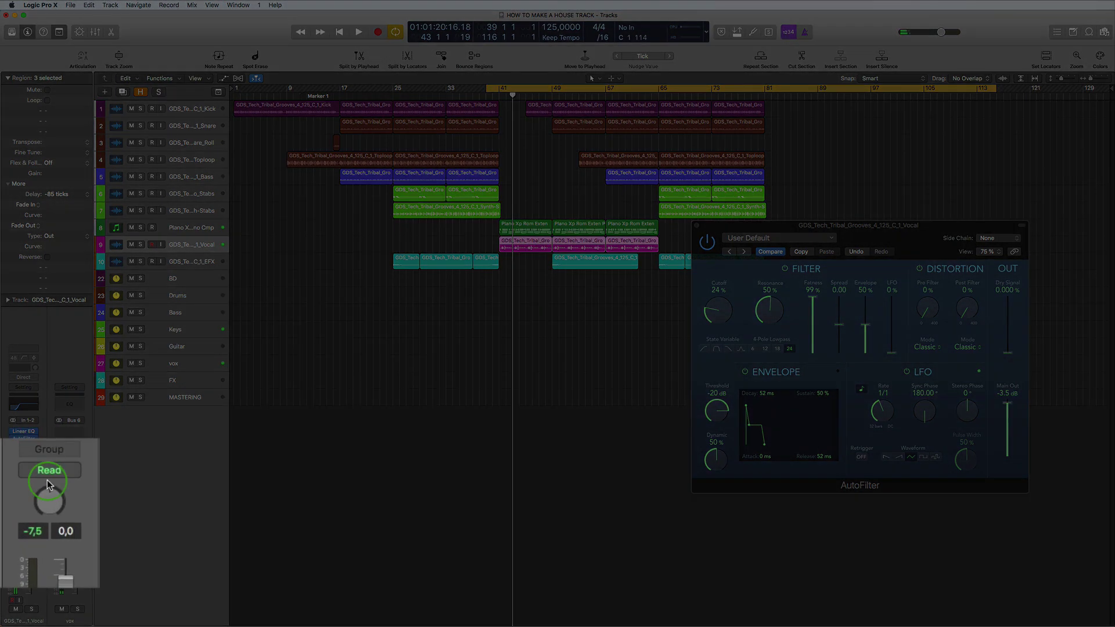
pyautogui.click(30, 497)
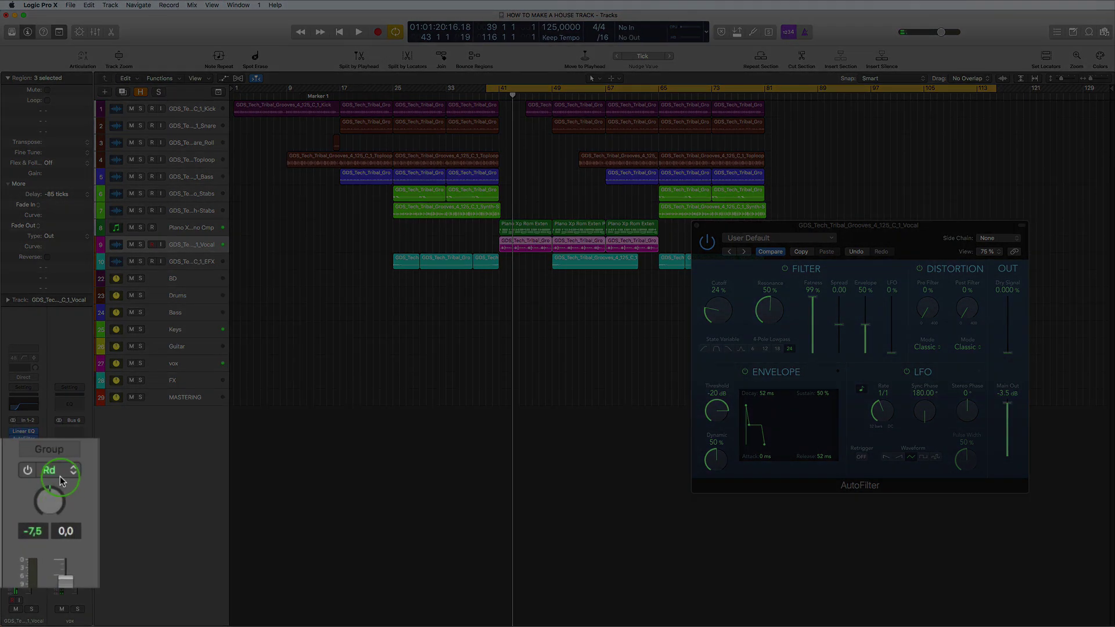
pyautogui.click(73, 473)
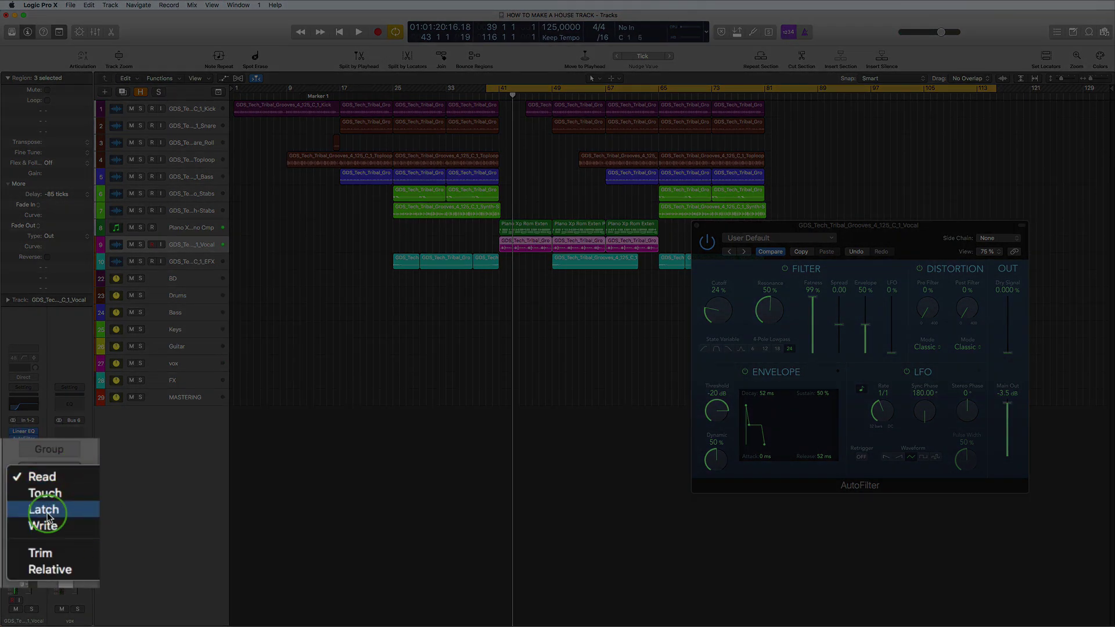
pyautogui.click(308, 452)
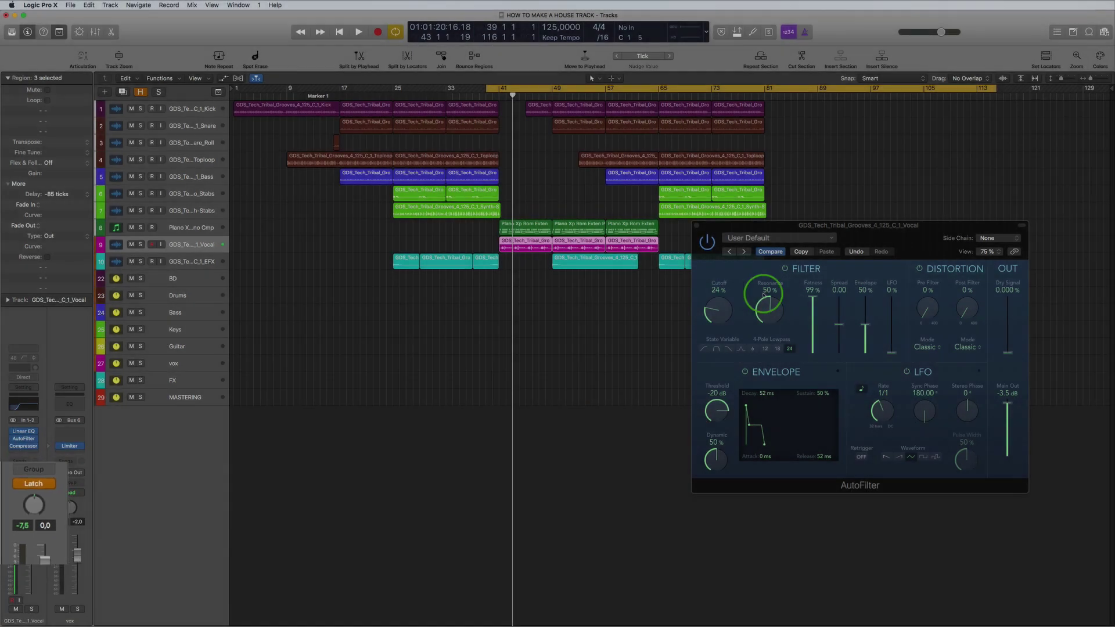
# Step: Record cutoff automation for the Vocal's AutoFilter during playback, sweeping the cutoff up to 71 %, and close the plug-in
pyautogui.press('space')
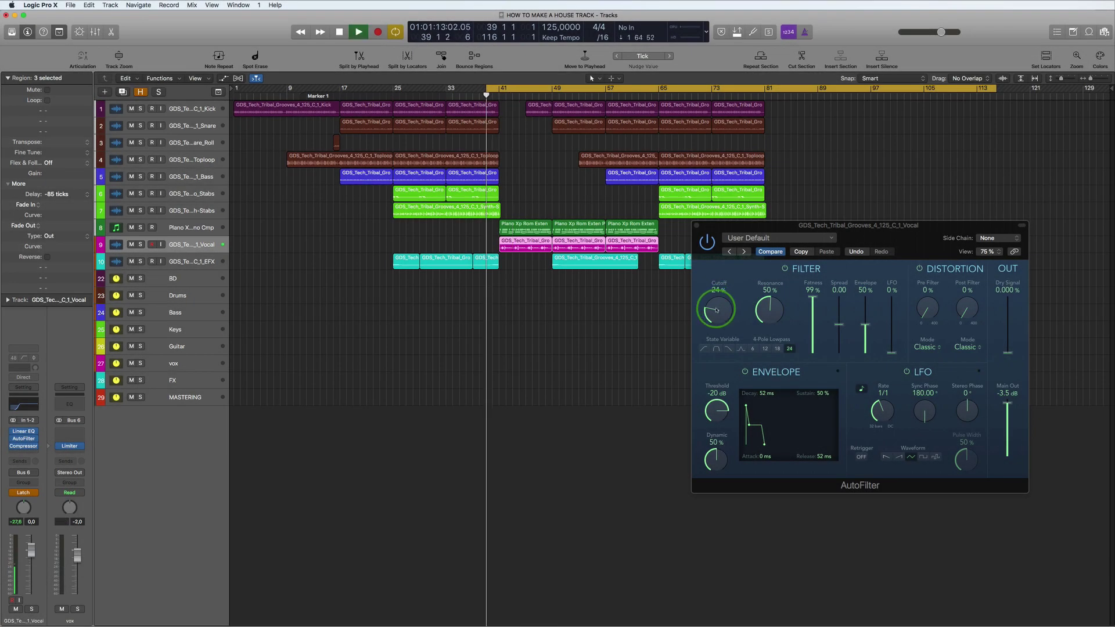
pyautogui.moveTo(716, 311); pyautogui.dragTo(716, 311)
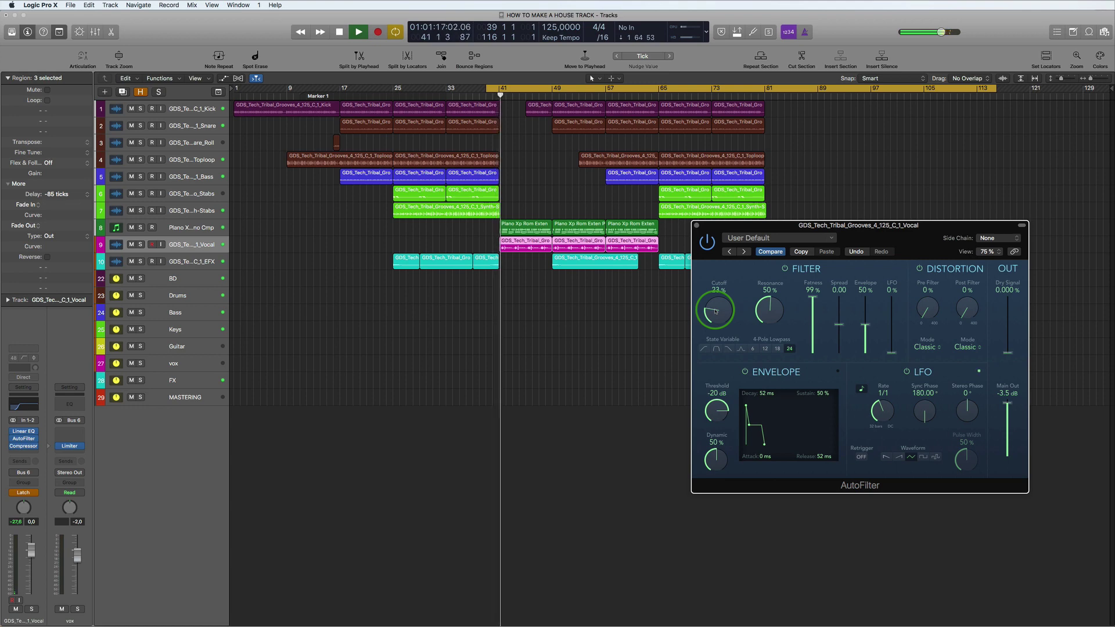
pyautogui.moveTo(716, 311); pyautogui.dragTo(692, 329)
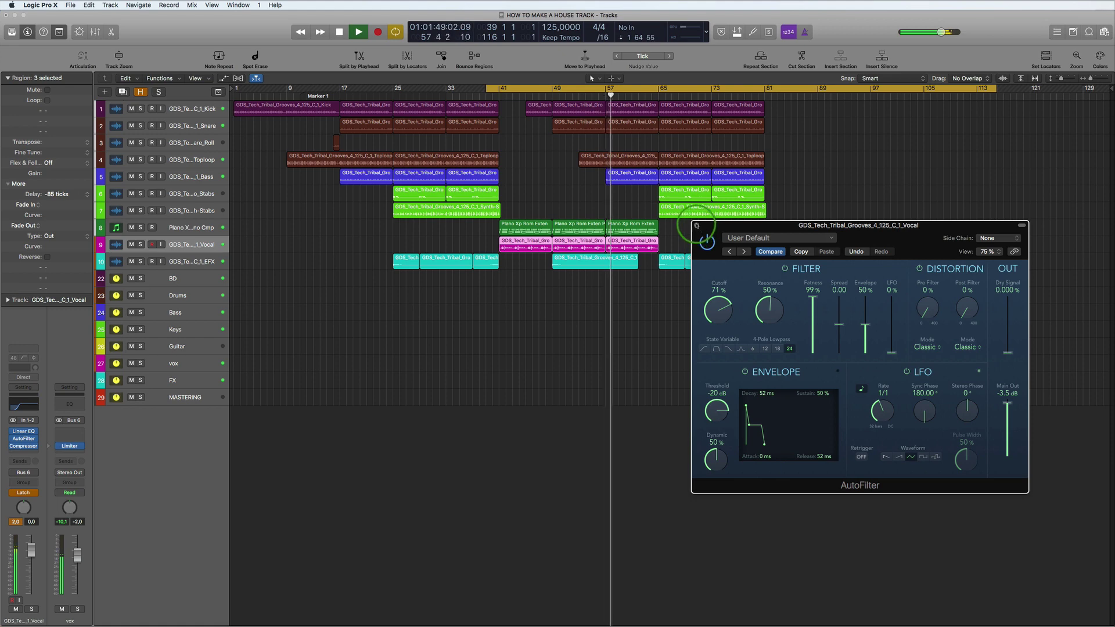
pyautogui.click(697, 226)
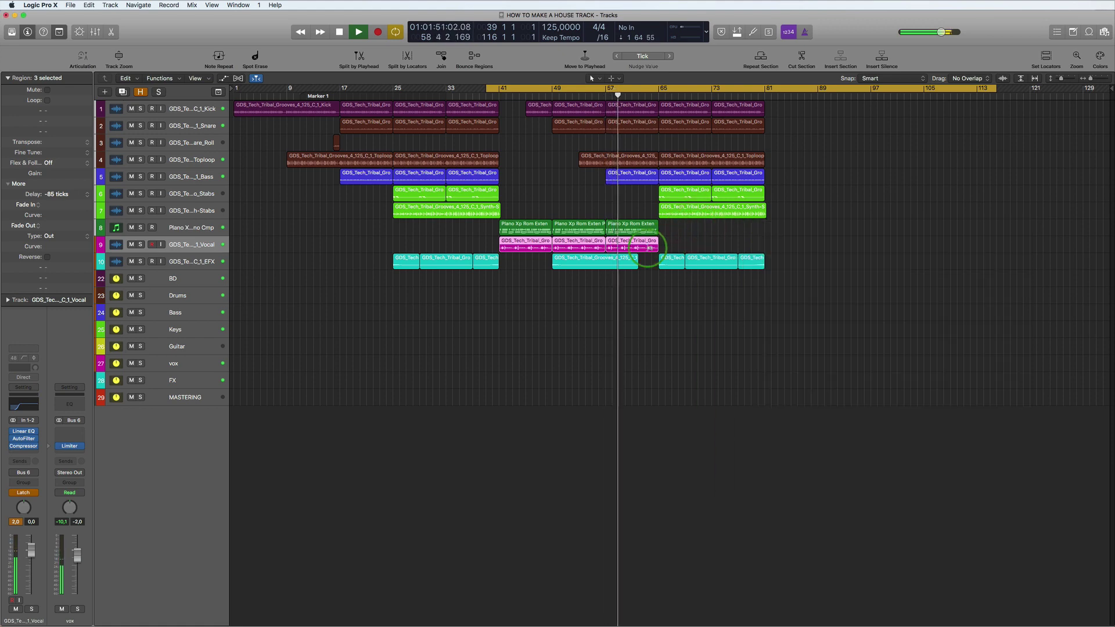
# Step: Lower the piano track's volume to -7.8 dB while playing the arrangement from bar 39
pyautogui.click(182, 227)
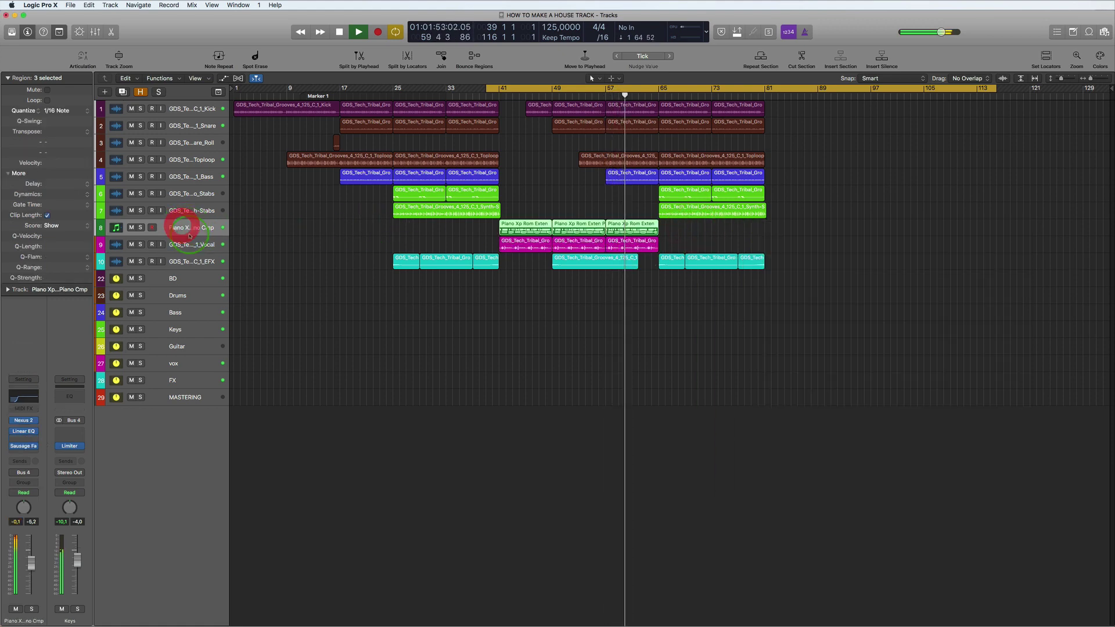
pyautogui.press('space')
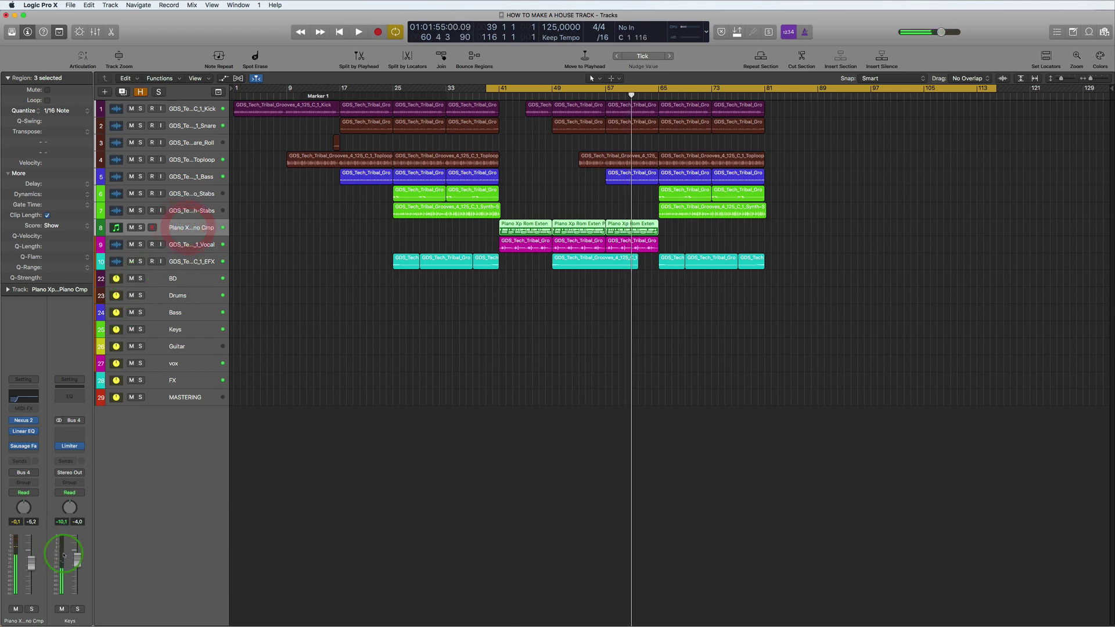
pyautogui.press('space')
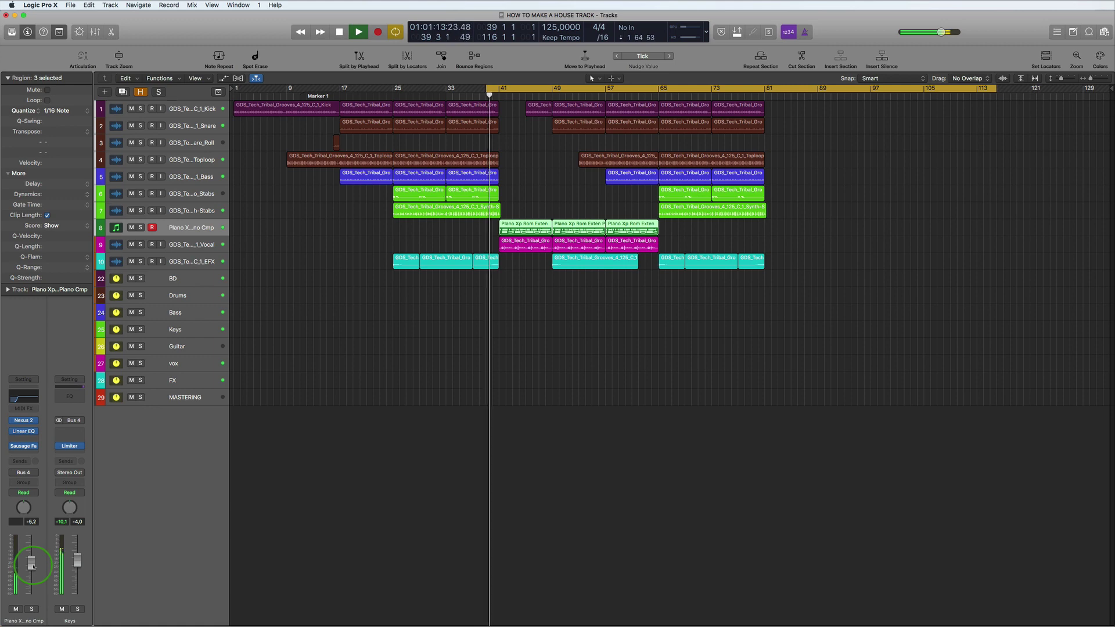
pyautogui.click(414, 170)
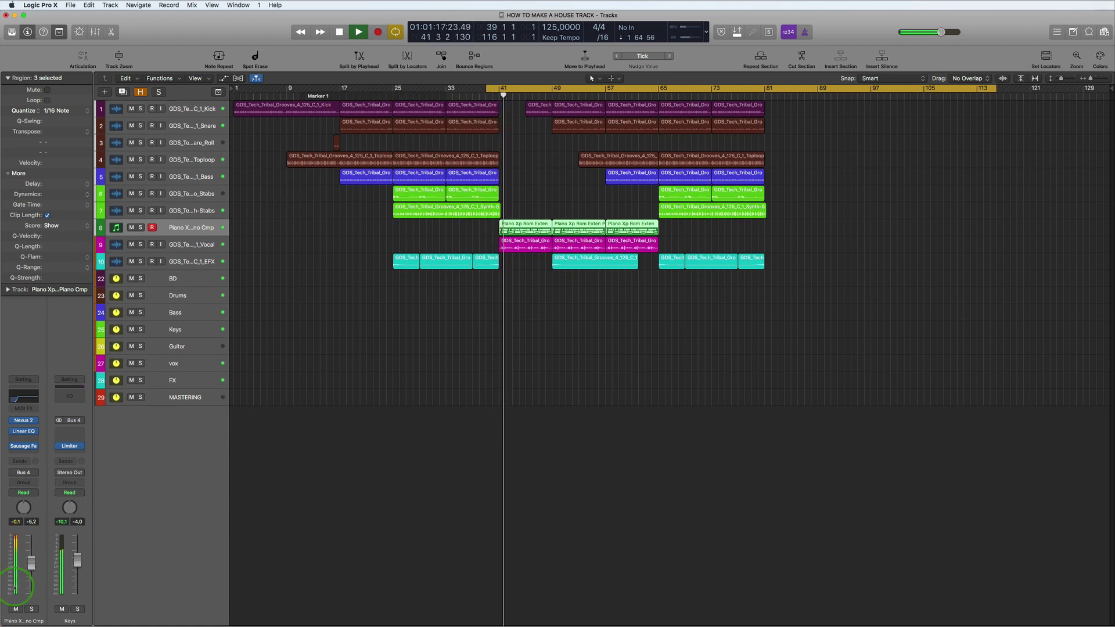
pyautogui.click(31, 575)
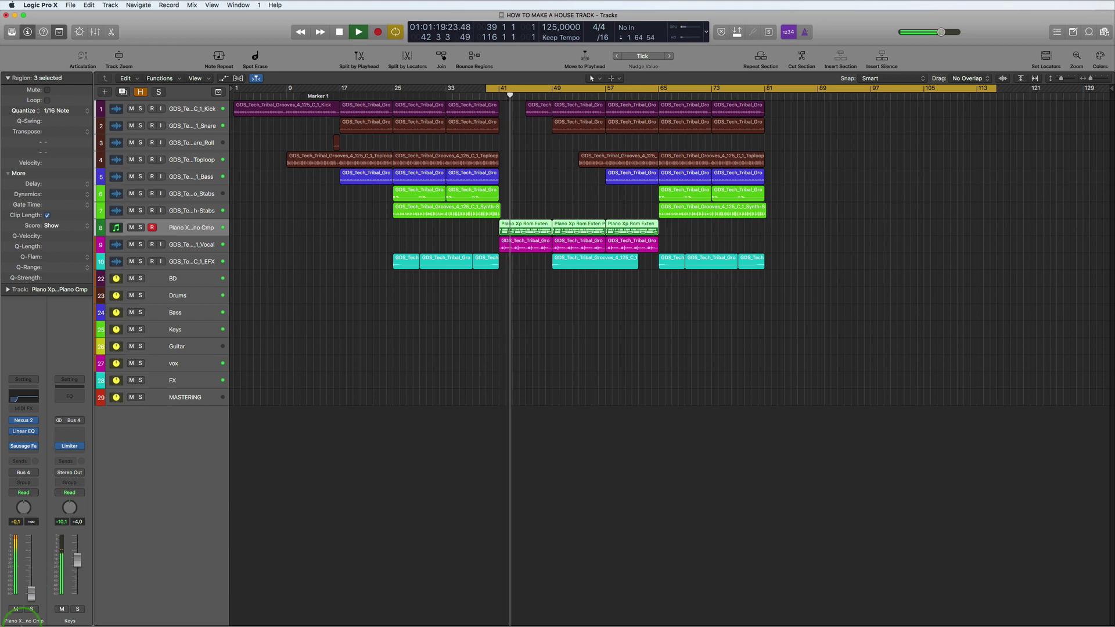
pyautogui.moveTo(31, 574)
pyautogui.mouseDown()
pyautogui.moveTo(26, 593)
pyautogui.moveTo(27, 577)
pyautogui.mouseUp()
pyautogui.click(358, 496)
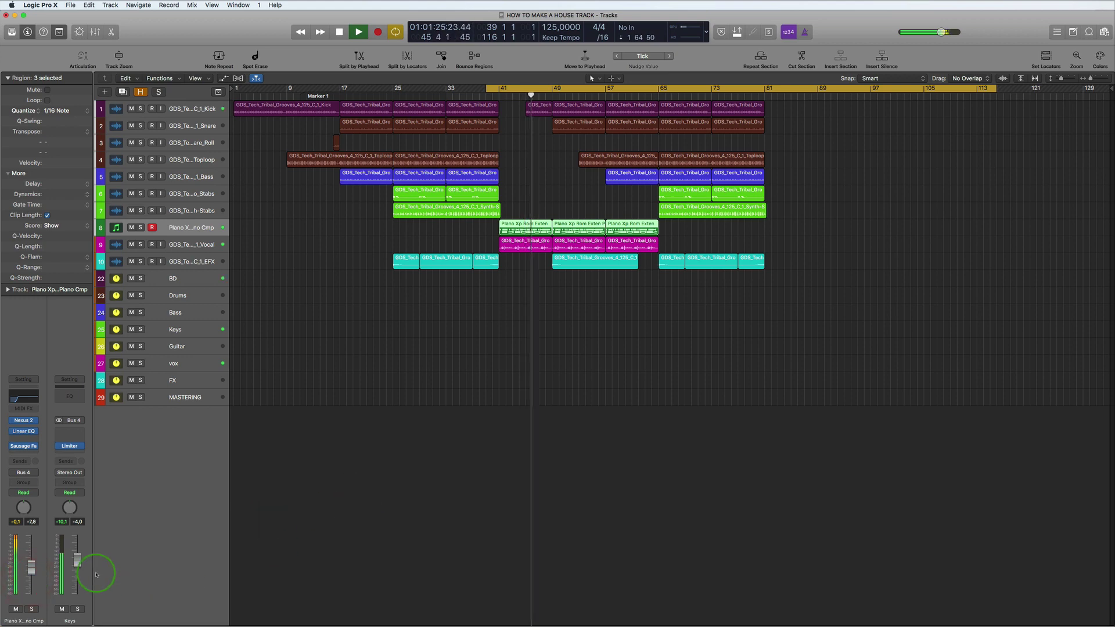
pyautogui.click(28, 570)
pyautogui.click(716, 404)
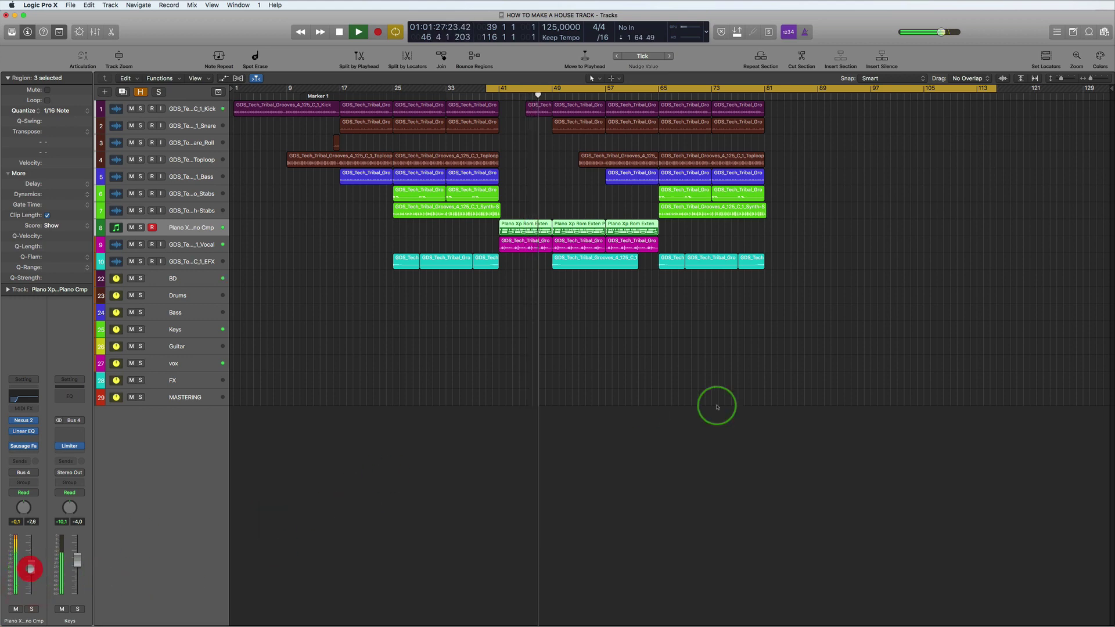
# Step: Set the cycle range from bar 57 to bar 106 and play the arrangement from bar 57
pyautogui.click(680, 456)
pyautogui.press('space')
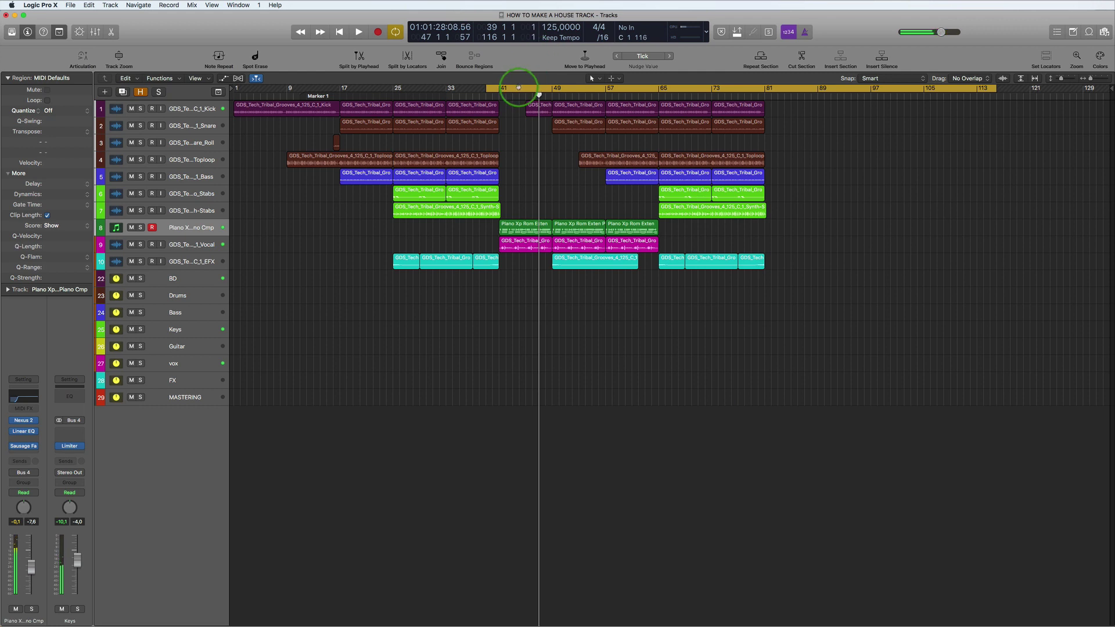
pyautogui.click(518, 88)
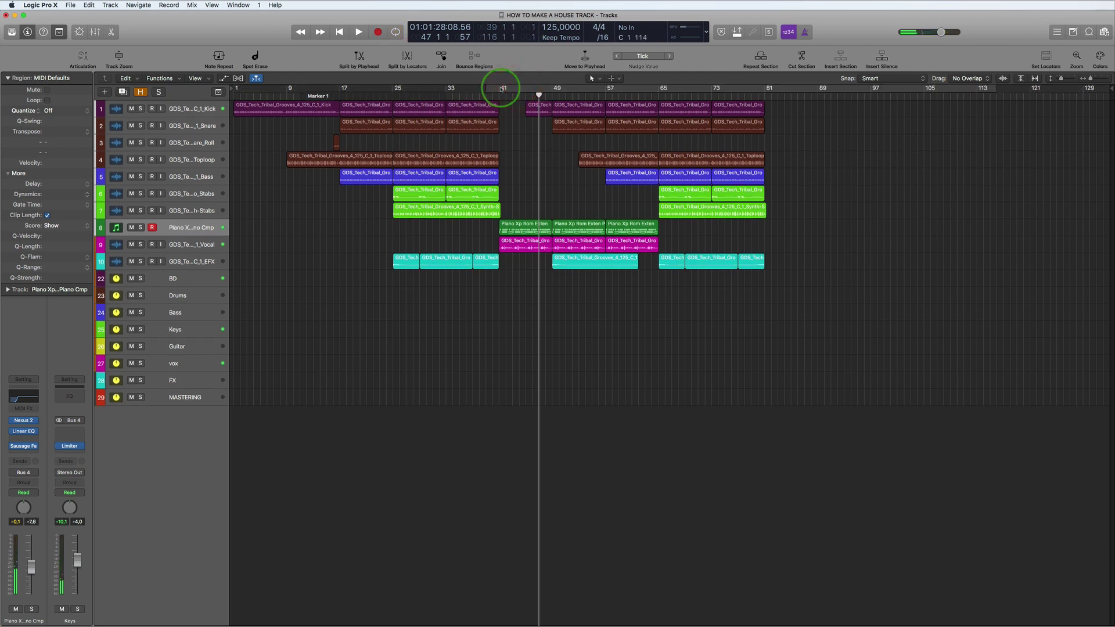
pyautogui.moveTo(603, 90); pyautogui.dragTo(926, 90)
pyautogui.press('space')
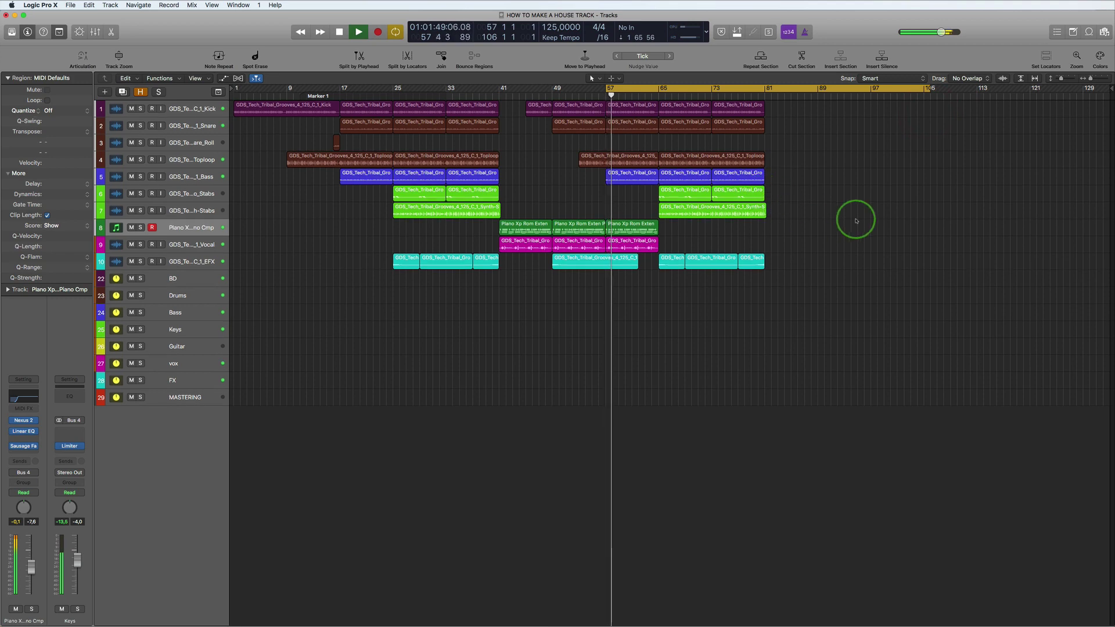
pyautogui.scroll(2, 856, 220)
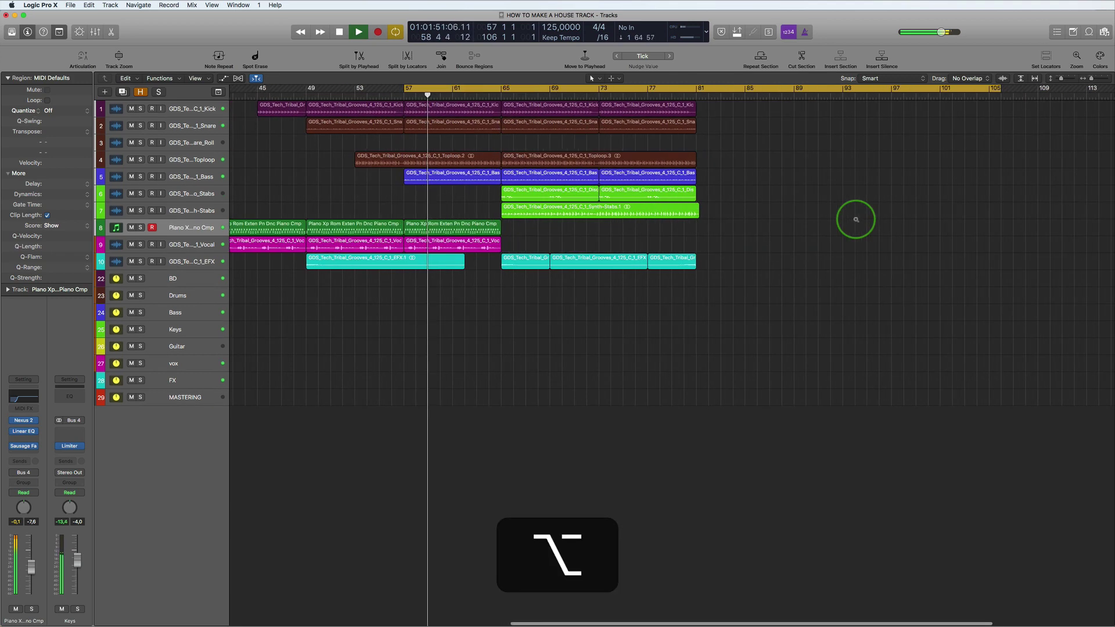
pyautogui.scroll(2, 466, 160)
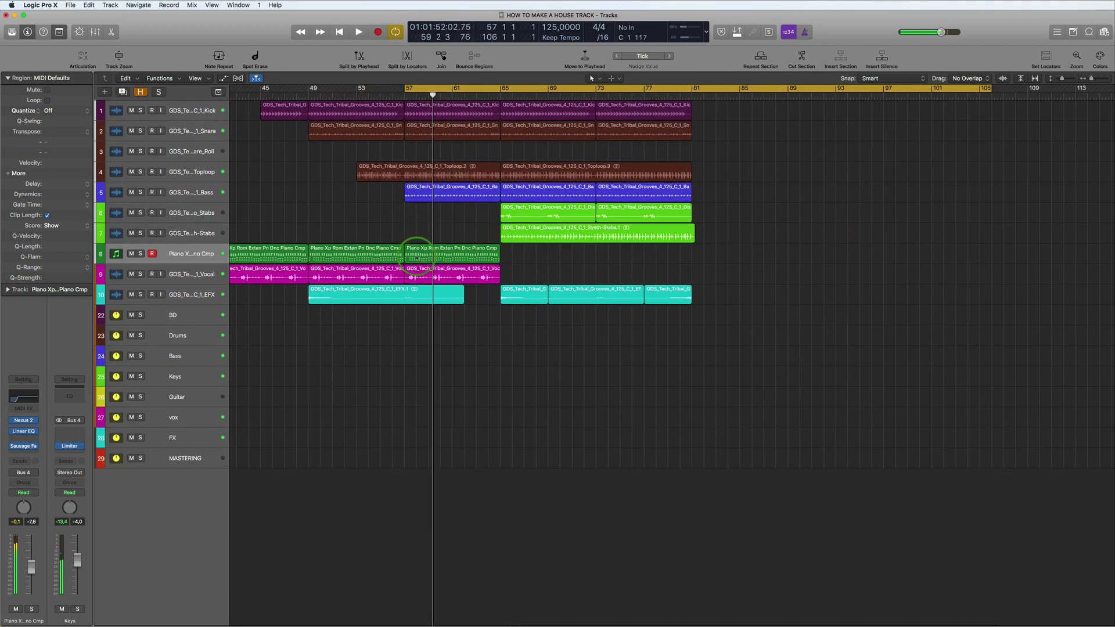
pyautogui.scroll(-5, 469, 341)
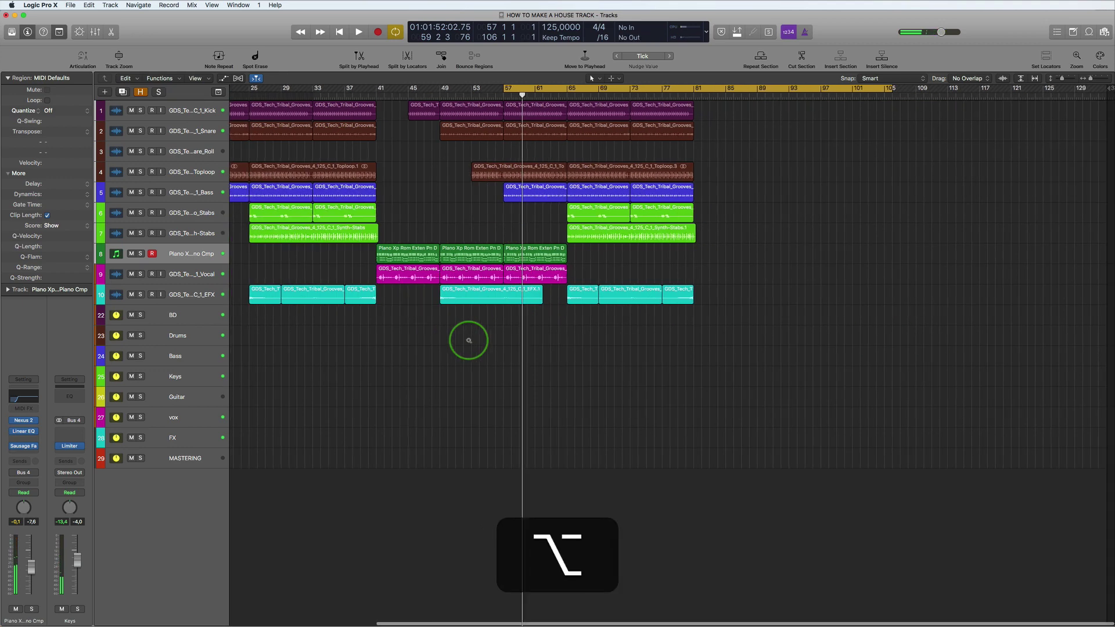
pyautogui.hotkey('alt', 'space')
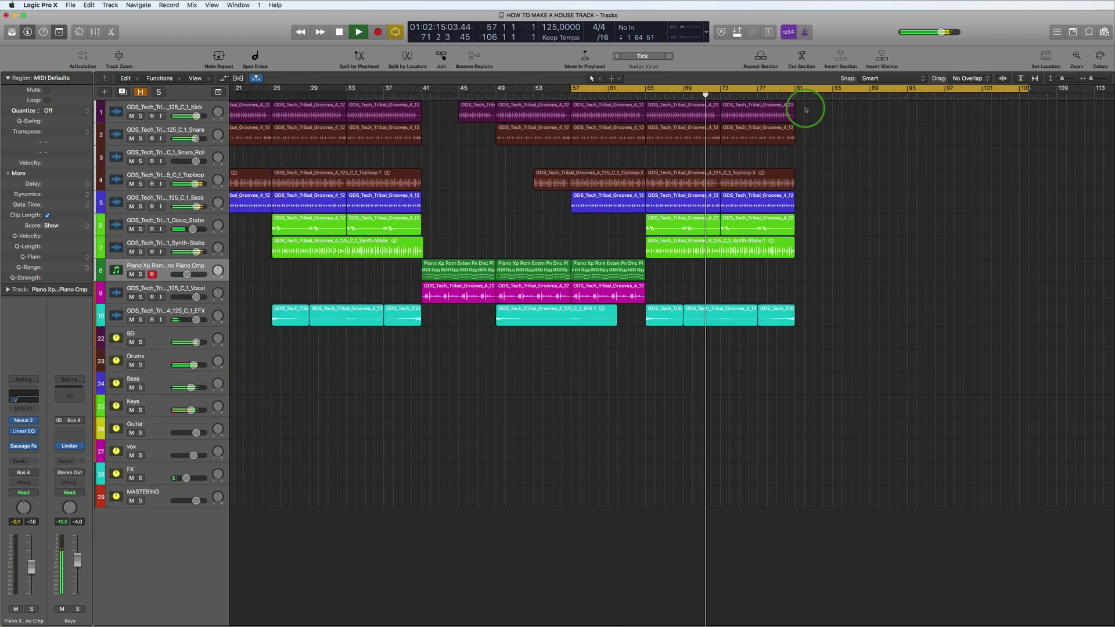
# Step: Copy all the regions between bars 65 and 81 to bar 81 and stop playback
pyautogui.moveTo(806, 109); pyautogui.dragTo(674, 328)
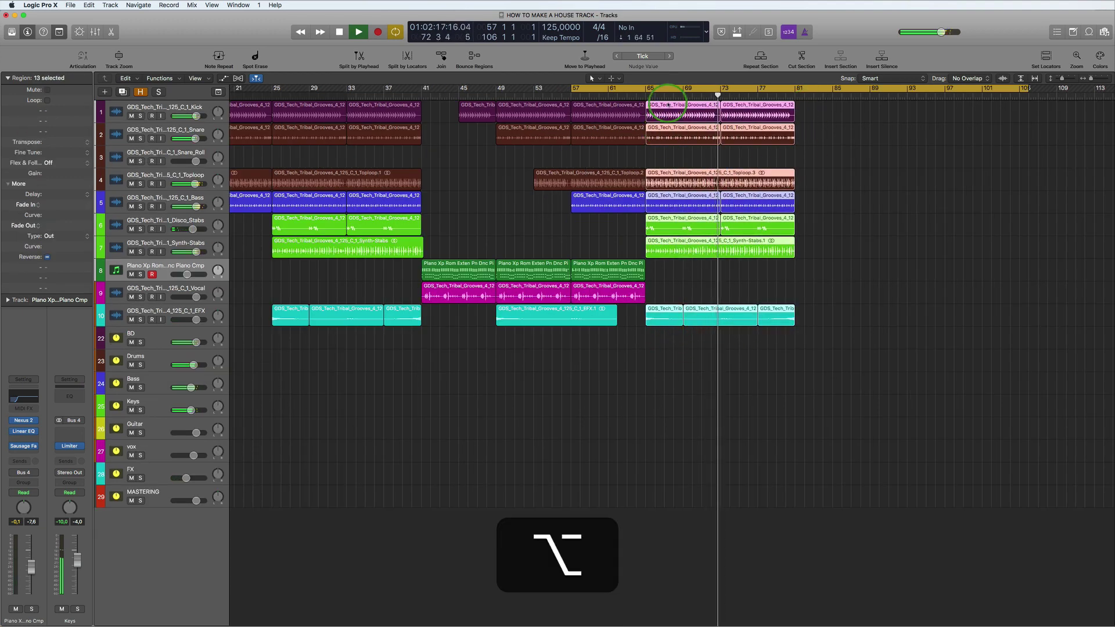
pyautogui.moveTo(668, 105); pyautogui.dragTo(819, 110)
pyautogui.moveTo(818, 152); pyautogui.dragTo(818, 154)
pyautogui.press('space')
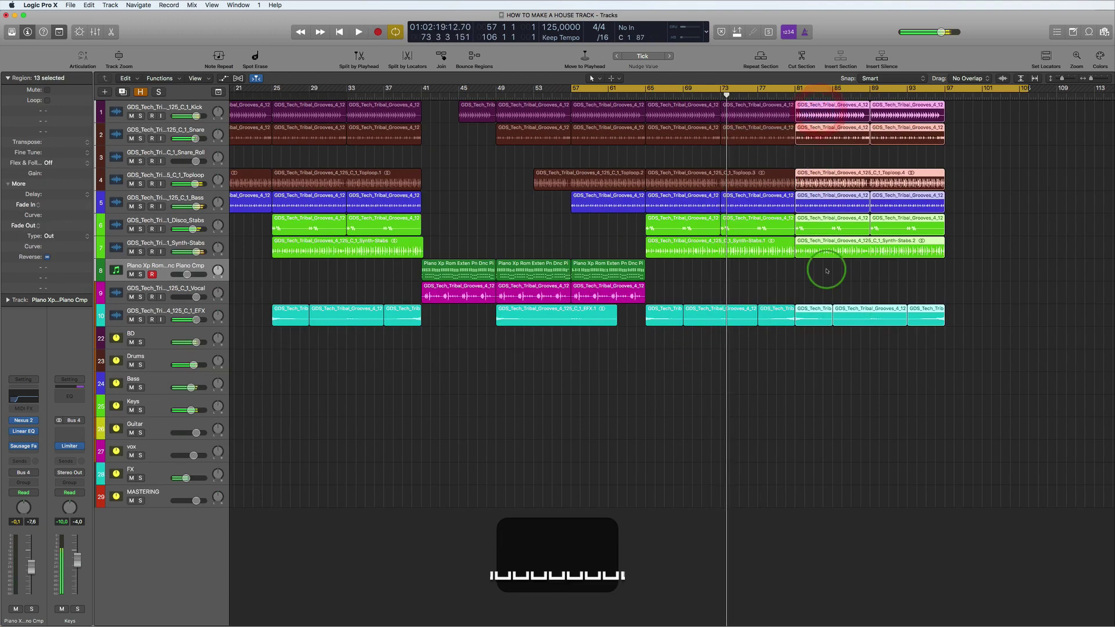
# Step: Move the playhead to bar 81 and set the cycle range from bar 65 to bar 97
pyautogui.click(793, 96)
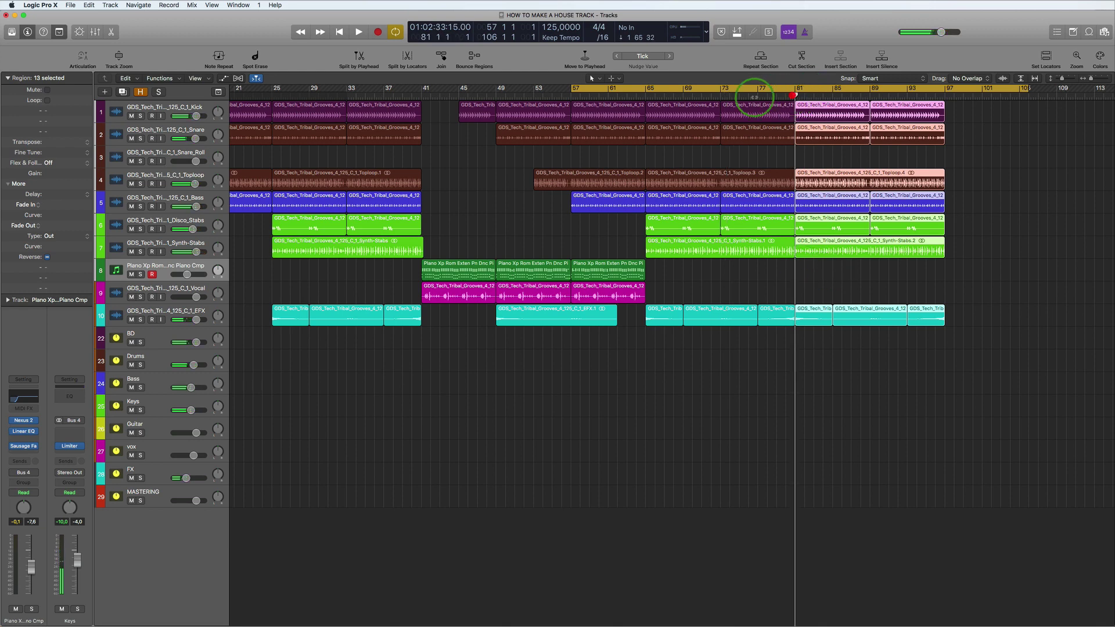
pyautogui.moveTo(648, 88); pyautogui.dragTo(950, 106)
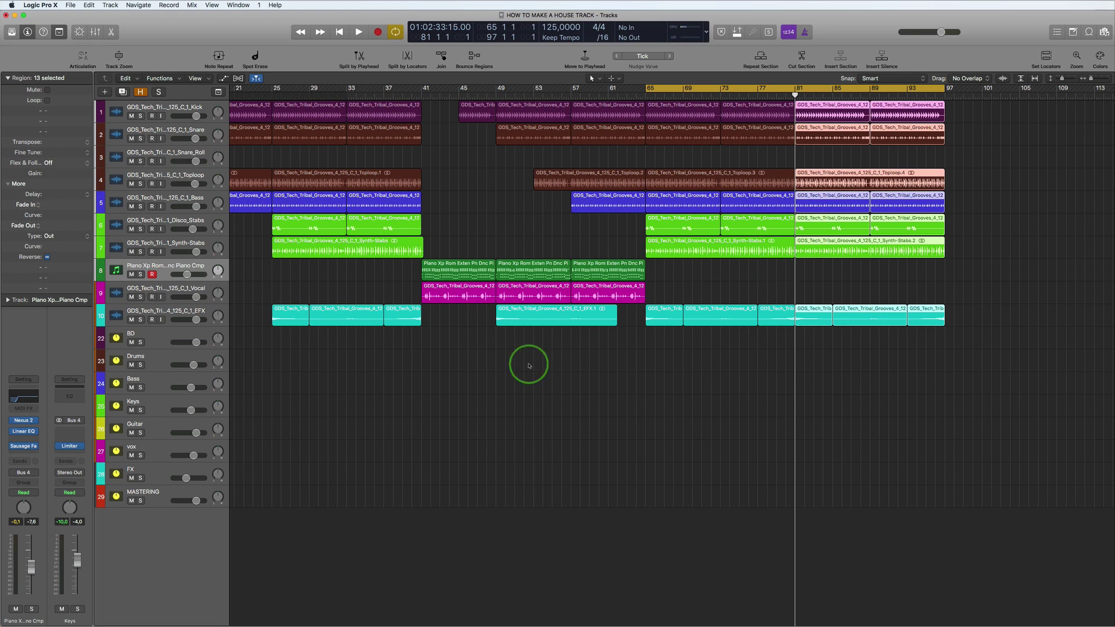
pyautogui.scroll(-2, 529, 366)
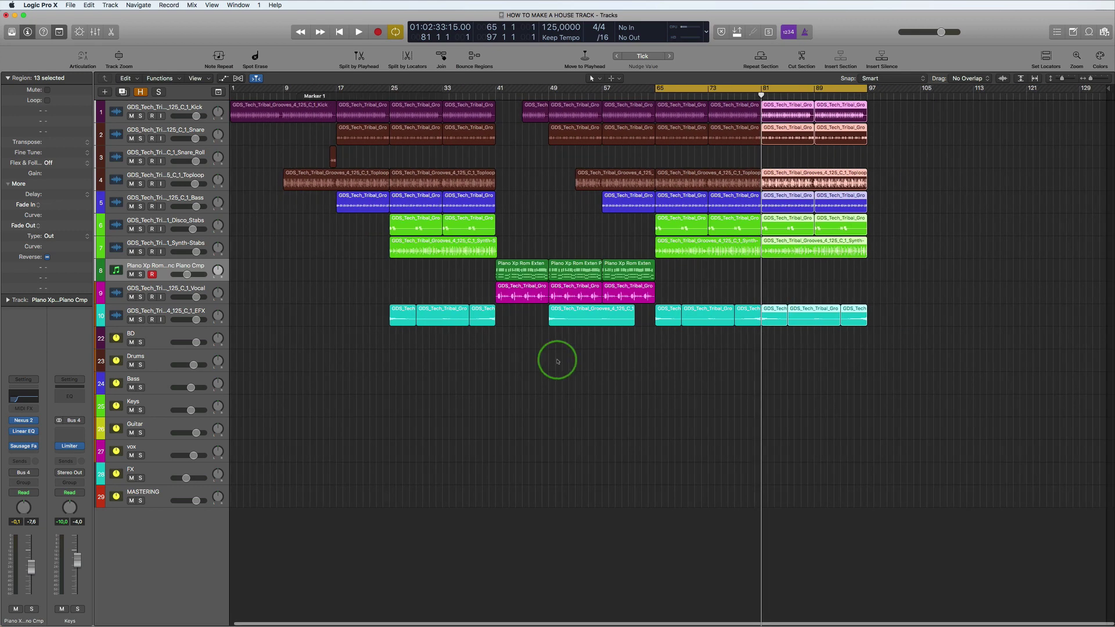
# Step: Copy the three breakdown piano regions to bar 97 and the three vocal regions to bar 105
pyautogui.click(903, 152)
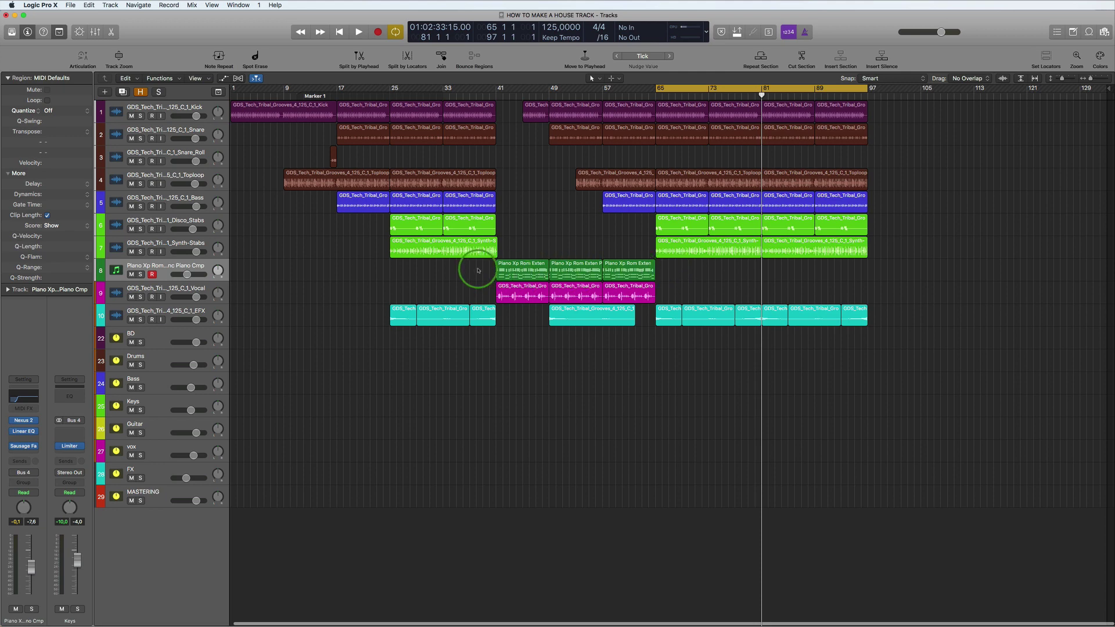
pyautogui.moveTo(478, 270); pyautogui.dragTo(908, 270)
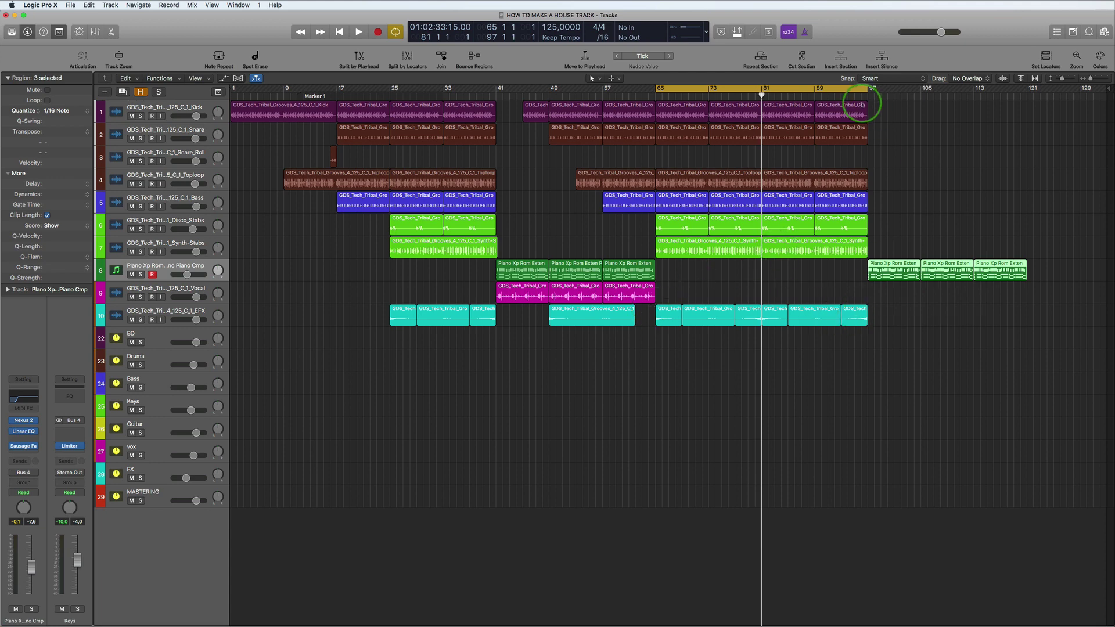
pyautogui.moveTo(704, 286); pyautogui.dragTo(945, 328)
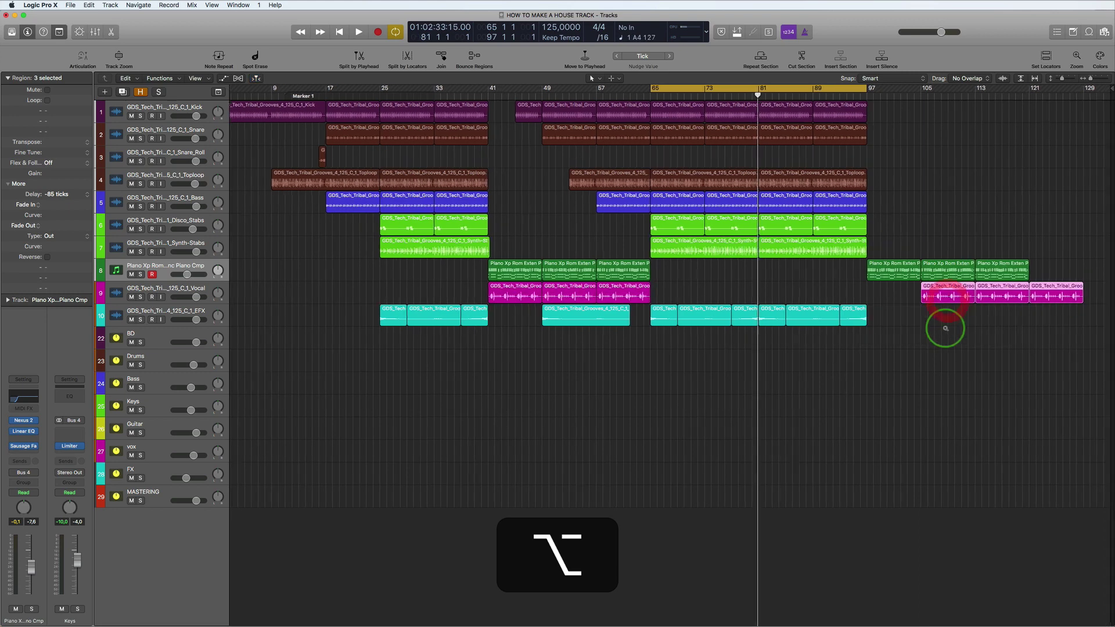
# Step: Show track automation and switch the Vocal track's automation mode to Read
pyautogui.scroll(4, 946, 329)
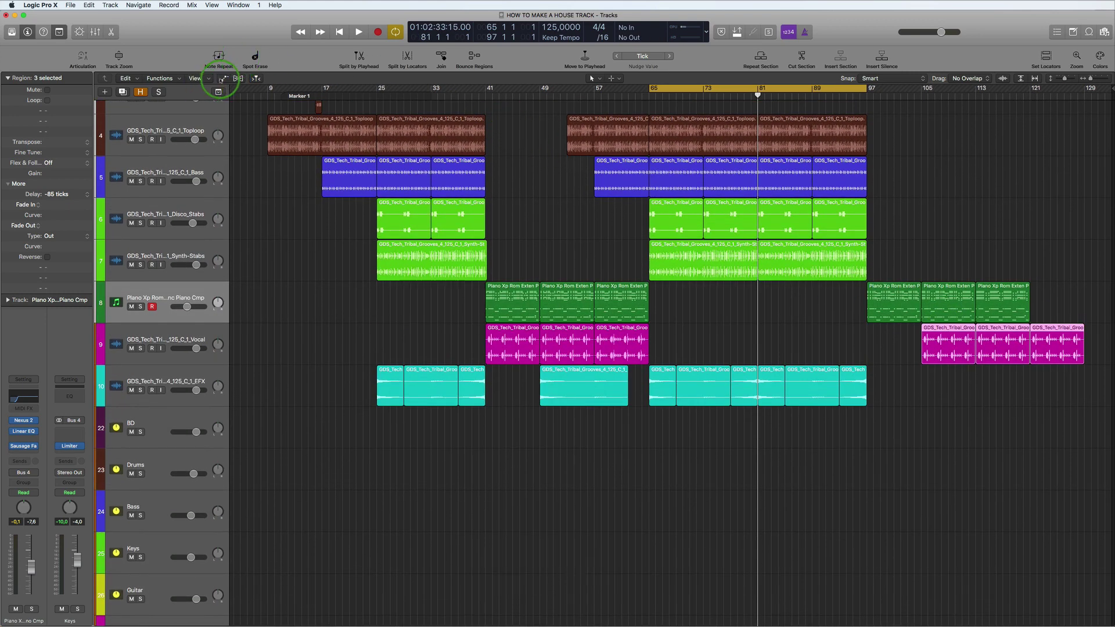
pyautogui.click(223, 78)
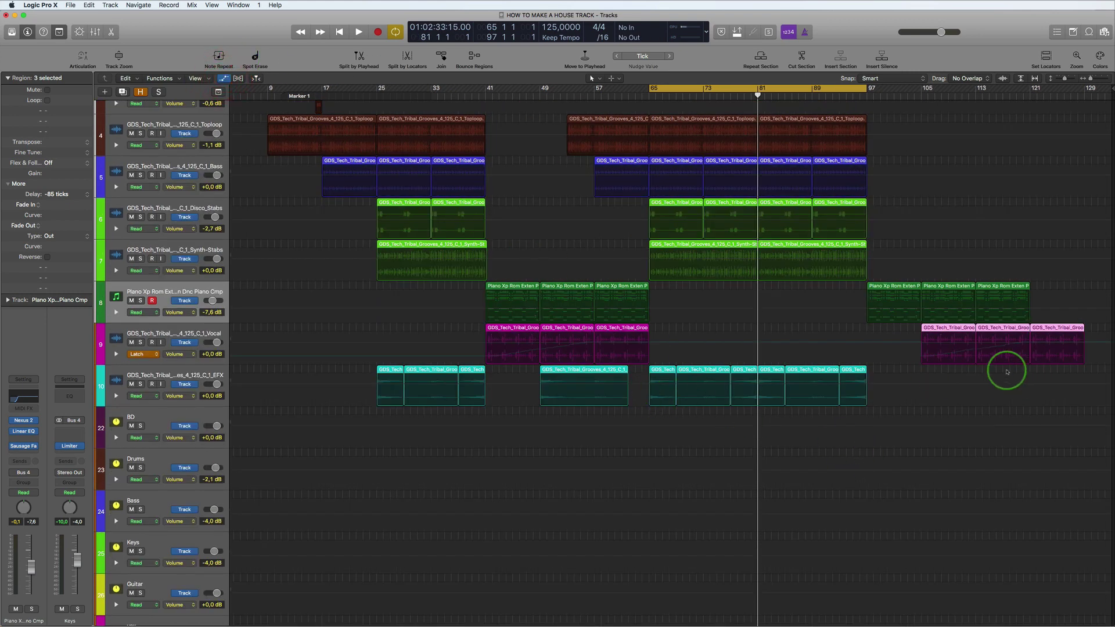
pyautogui.click(144, 354)
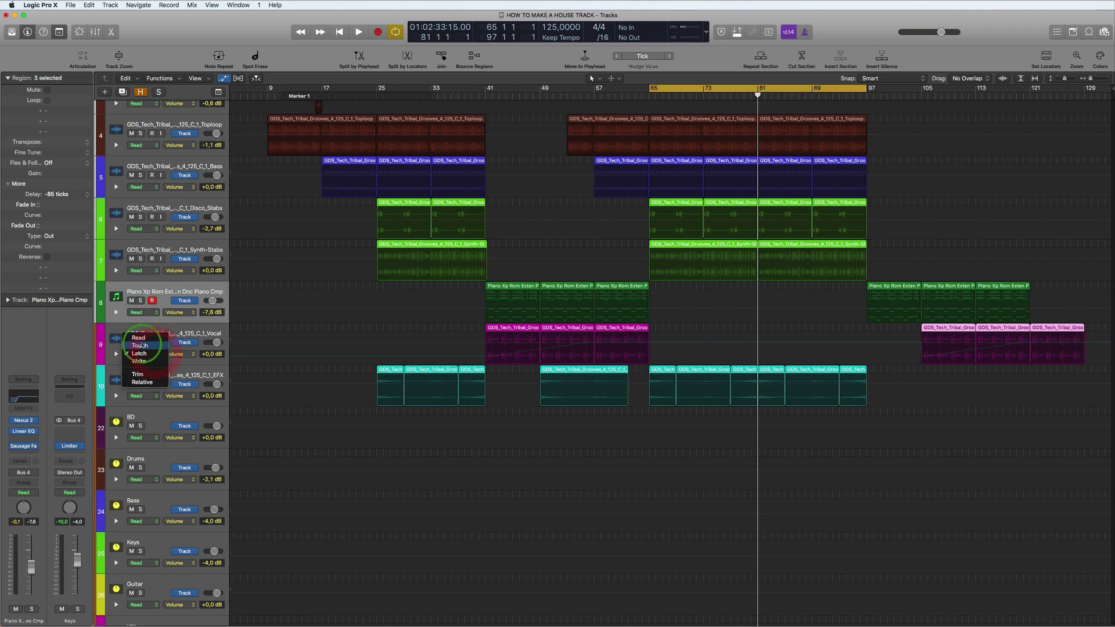
pyautogui.click(139, 342)
pyautogui.scroll(-5, 751, 237)
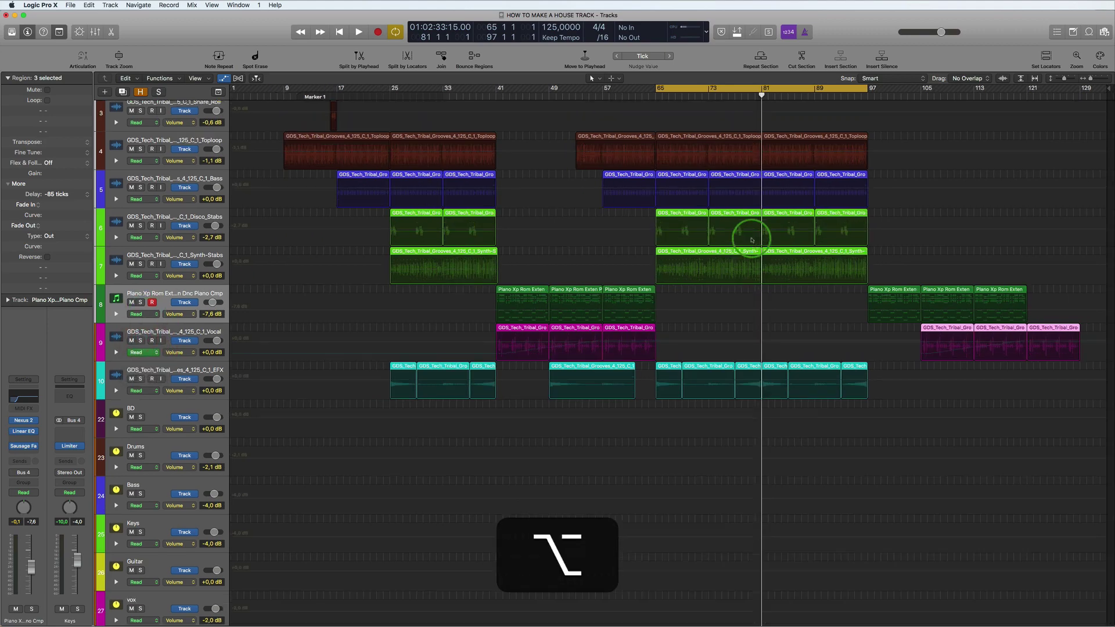
# Step: Copy the Kick, Snare and Toploop regions of bars 81 to 97 to bar 105
pyautogui.scroll(-2, 751, 239)
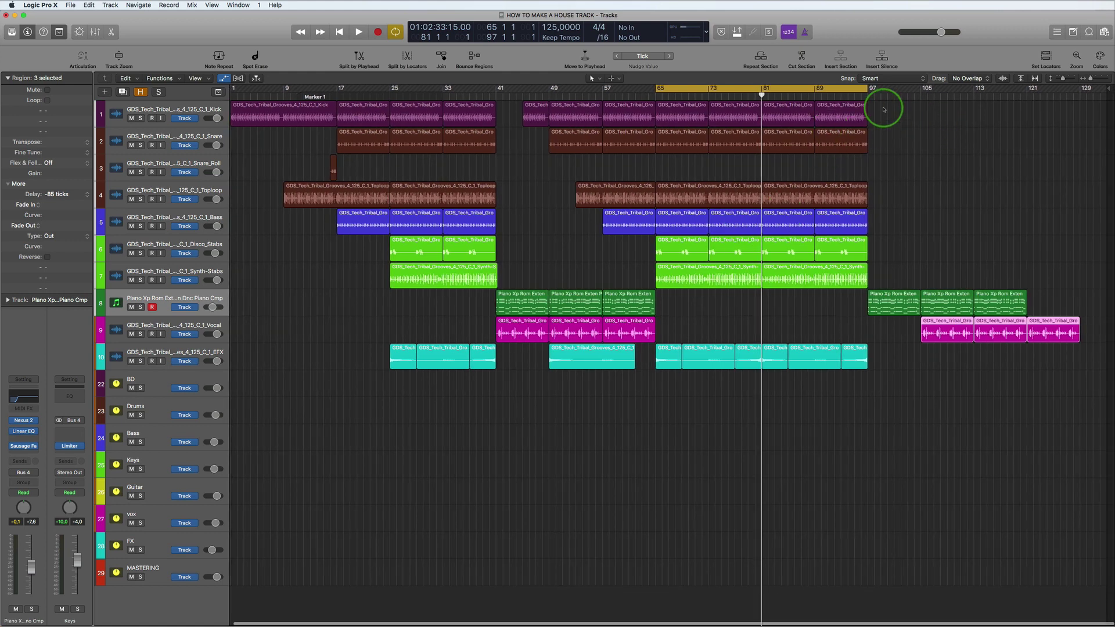
pyautogui.moveTo(883, 109); pyautogui.dragTo(809, 196)
pyautogui.moveTo(782, 115); pyautogui.dragTo(940, 115)
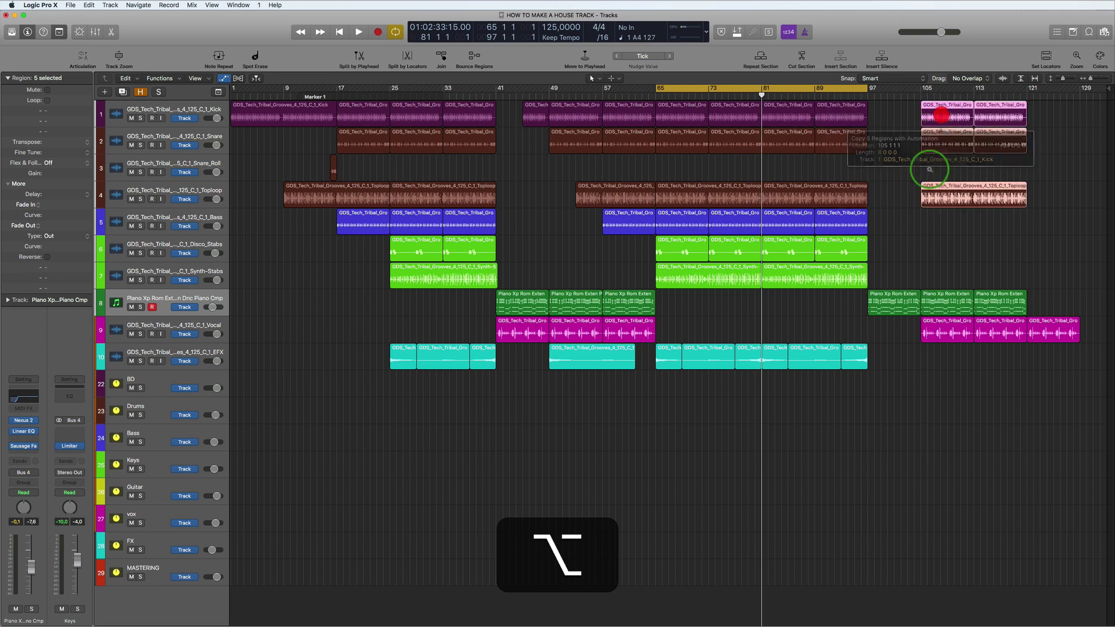
pyautogui.click(931, 165)
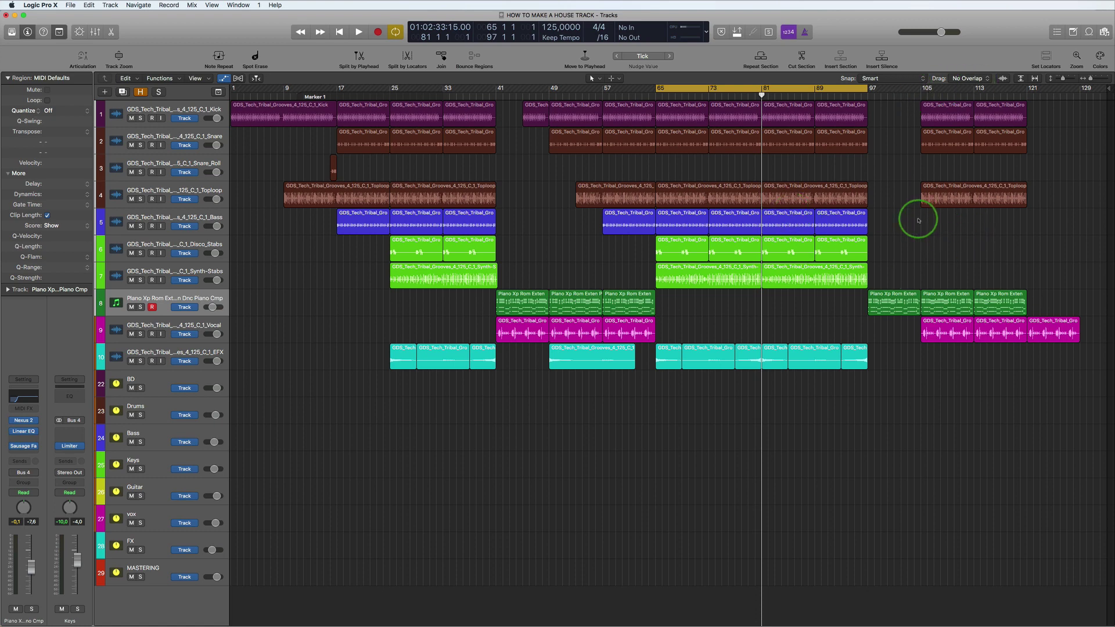
# Step: Copy the Bass, Disco Stabs and Synth-Stabs regions of bars 65 to 97 to bar 113
pyautogui.moveTo(918, 221); pyautogui.dragTo(998, 236)
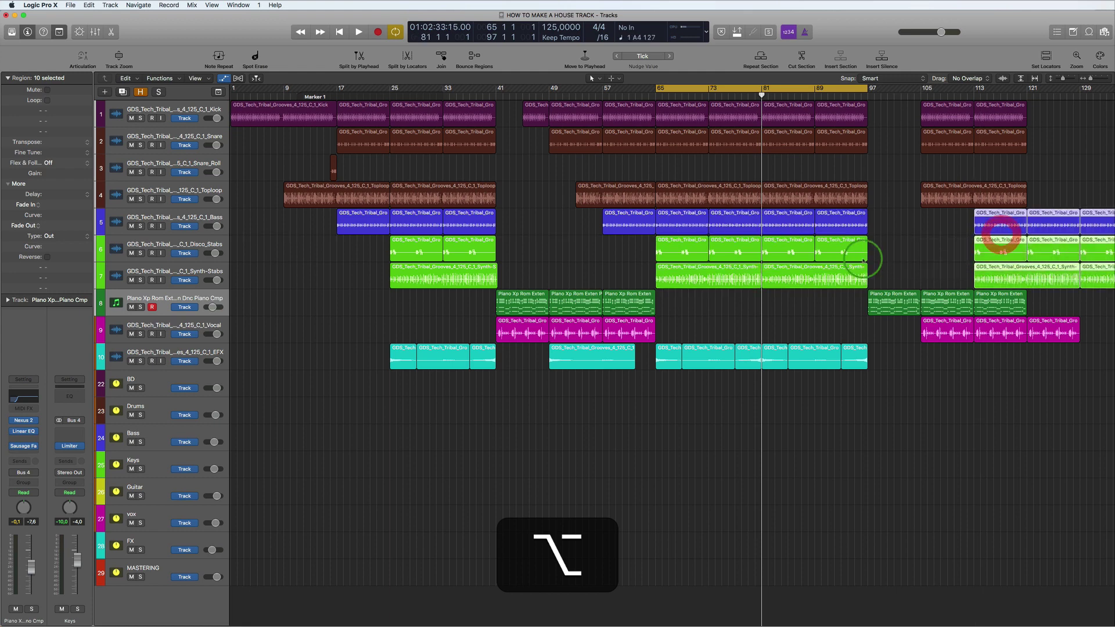
pyautogui.hscroll(5, 866, 256)
pyautogui.hscroll(-2, 866, 260)
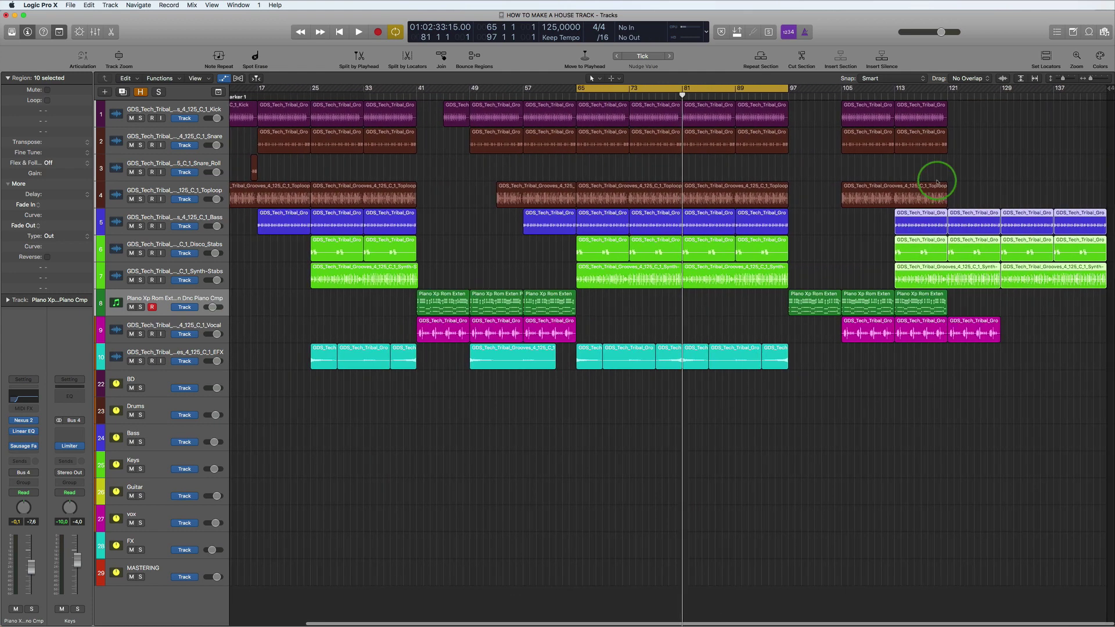
# Step: Copy the Kick, Snare and Toploop regions of bars 105 to 121 to bar 121 and again to bar 137
pyautogui.moveTo(982, 109); pyautogui.dragTo(929, 174)
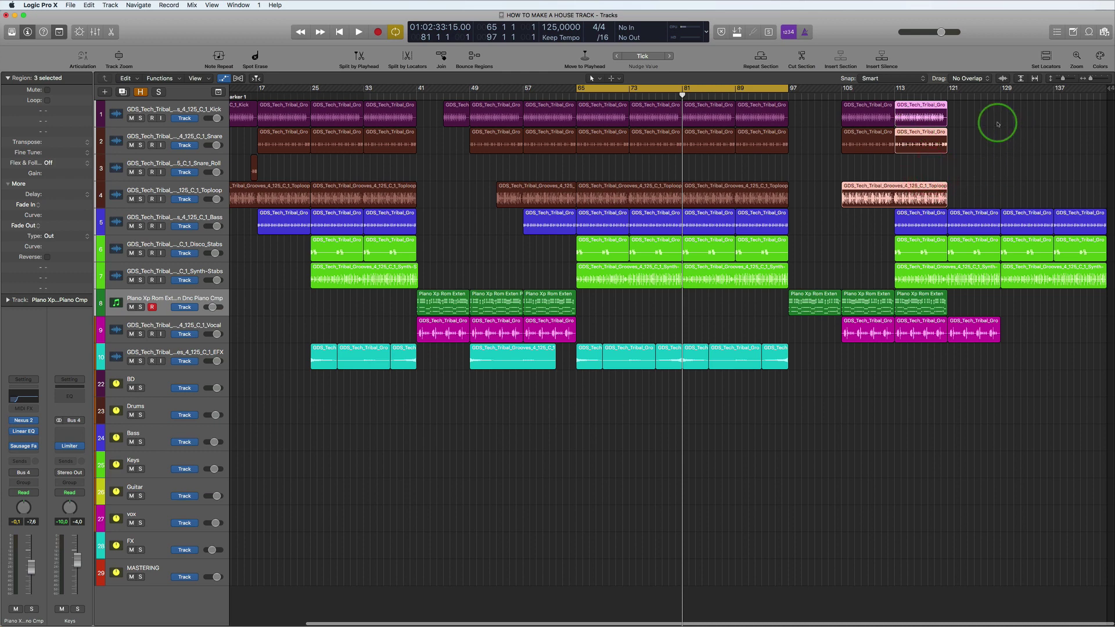
pyautogui.moveTo(998, 123); pyautogui.dragTo(844, 209)
pyautogui.moveTo(875, 150); pyautogui.dragTo(1081, 111)
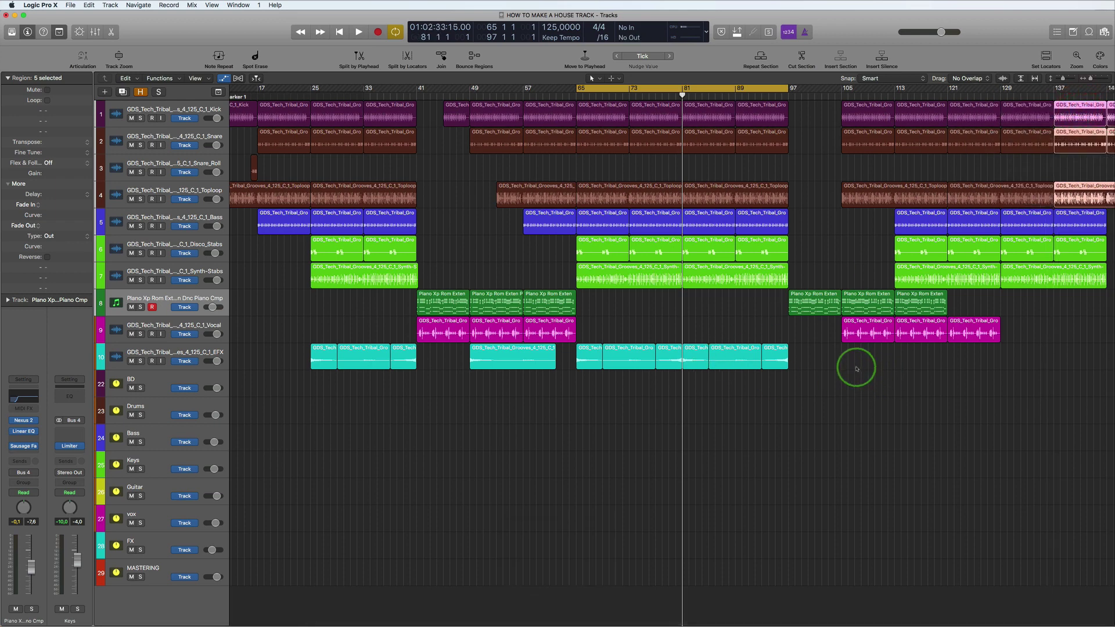
# Step: Copy the EFX region at bar 25 to bar 41, and play it with a cycle range from bar 41 to bar 73
pyautogui.moveTo(854, 368); pyautogui.dragTo(595, 370)
pyautogui.click(405, 373)
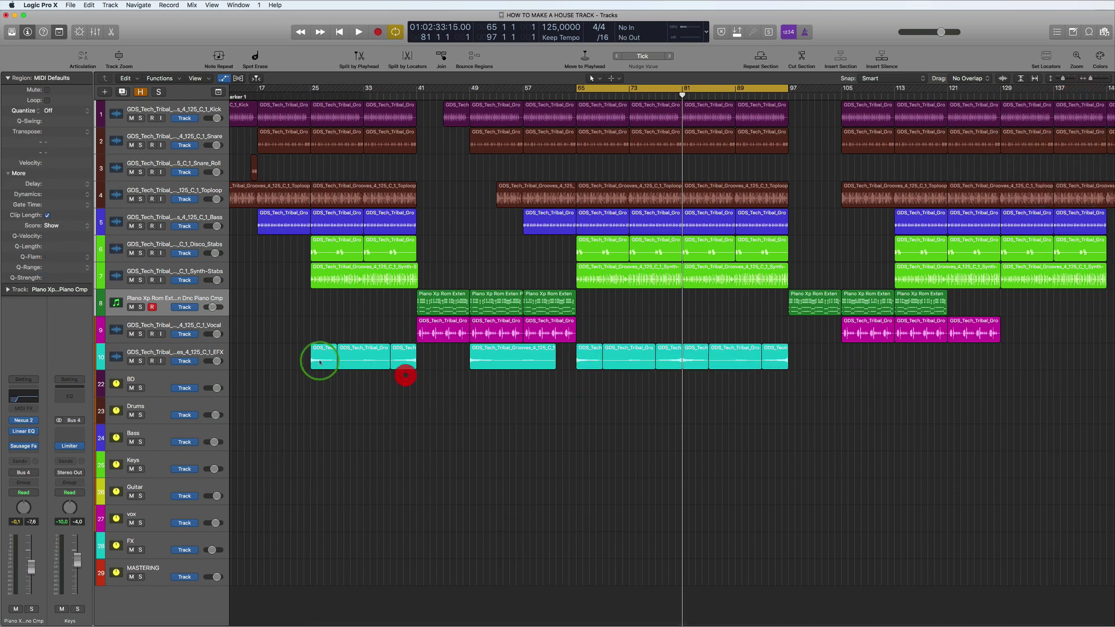
pyautogui.moveTo(319, 363); pyautogui.dragTo(426, 365)
pyautogui.moveTo(419, 87); pyautogui.dragTo(629, 90)
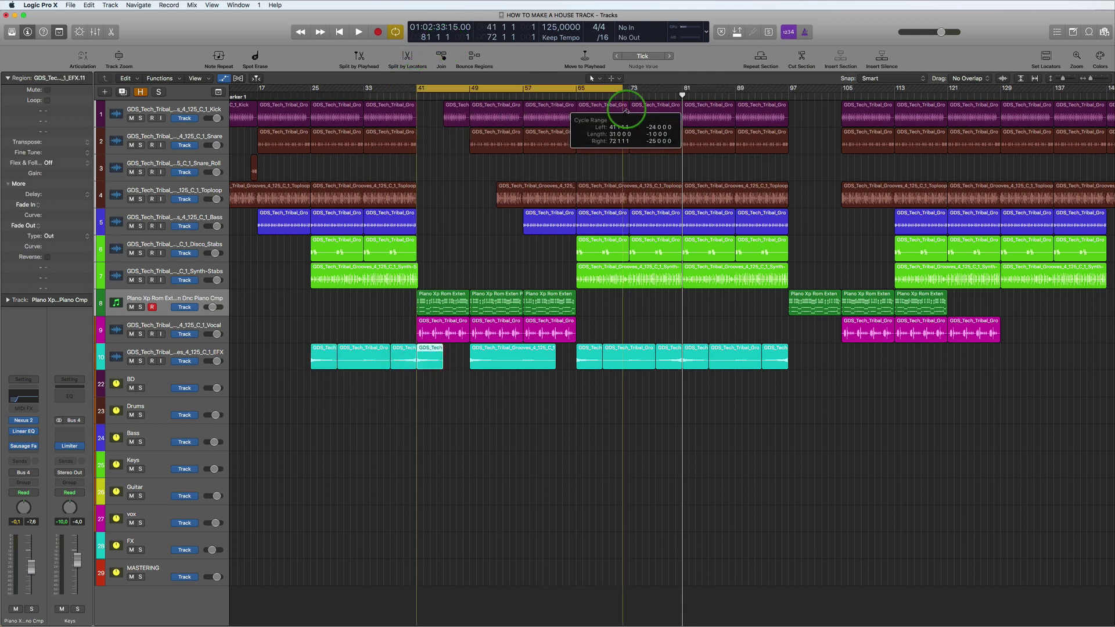
pyautogui.press('space')
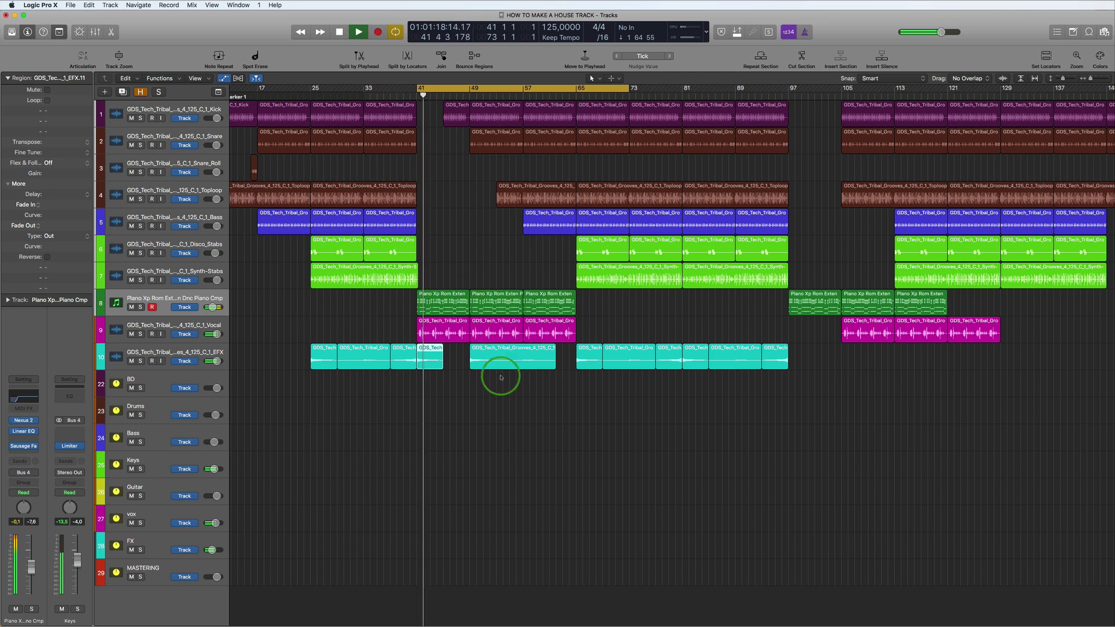
pyautogui.press('space')
# Step: Copy the EFX regions of bars 65 to 97 to bar 97 and hide track automation
pyautogui.moveTo(871, 373); pyautogui.dragTo(802, 359)
pyautogui.click(828, 410)
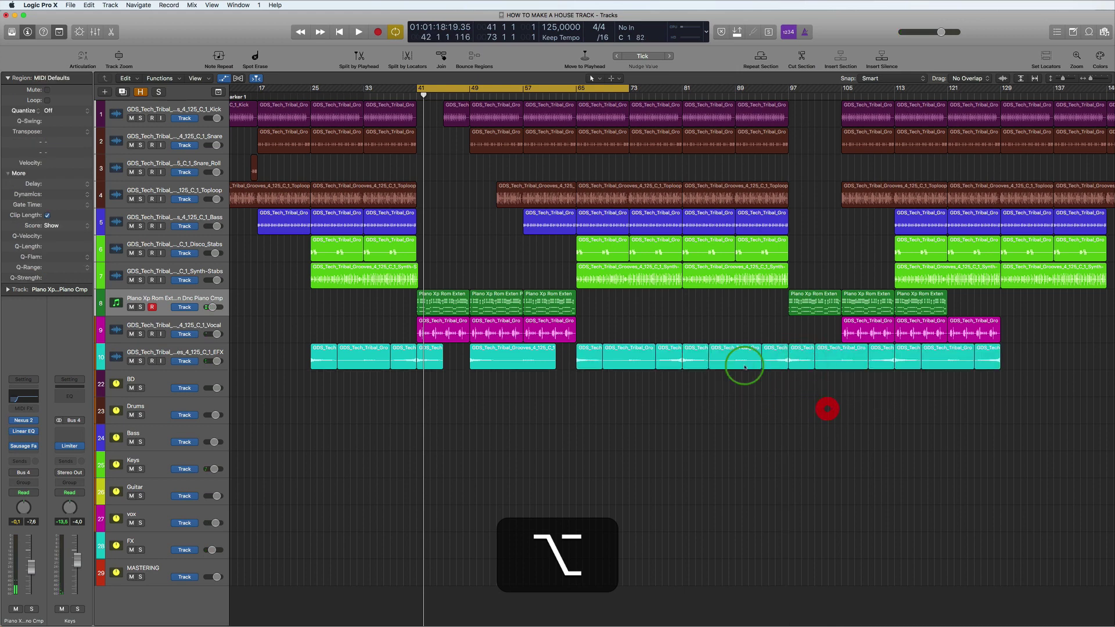
pyautogui.hscroll(2, 219, 93)
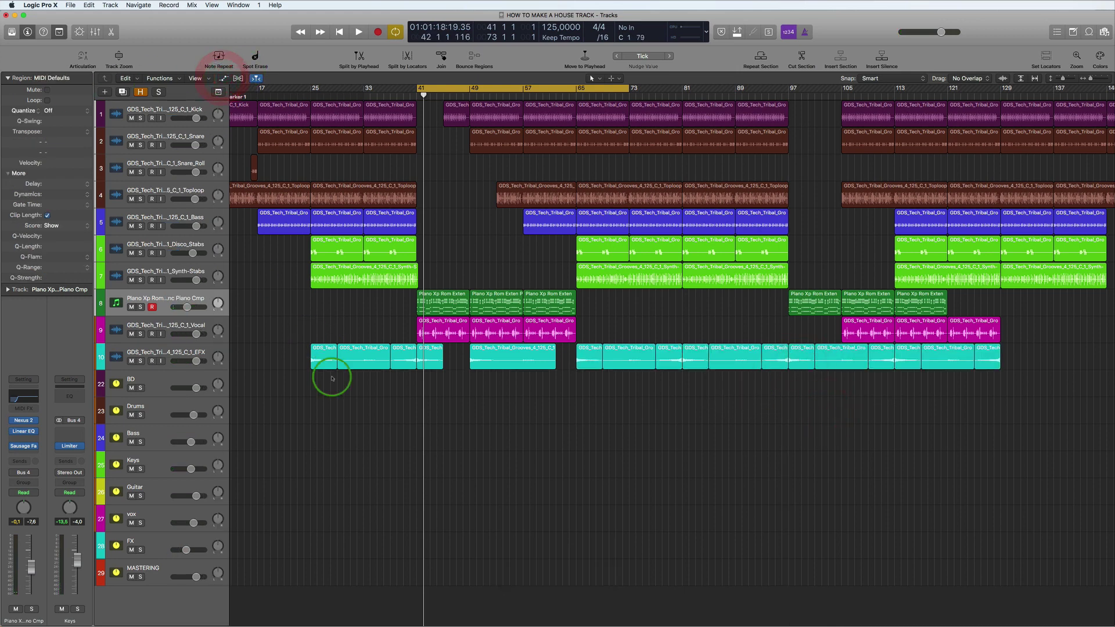
# Step: Move the playhead to bar 153 at the end of the arrangement and turn off the cycle
pyautogui.hscroll(3, 331, 386)
pyautogui.click(1106, 96)
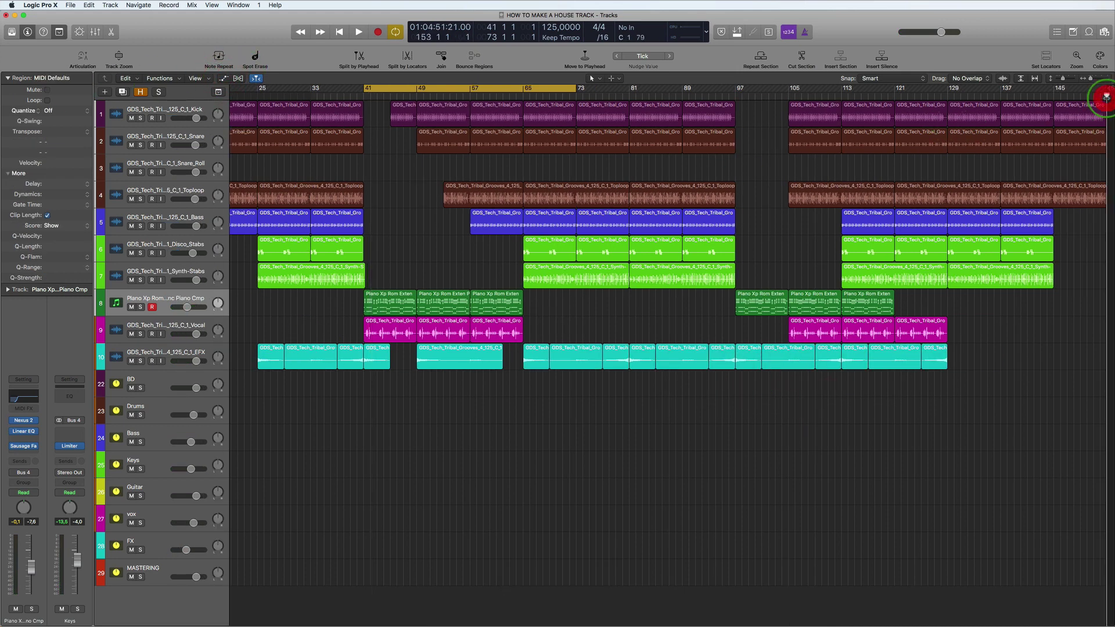
pyautogui.click(486, 89)
pyautogui.scroll(-2, 831, 421)
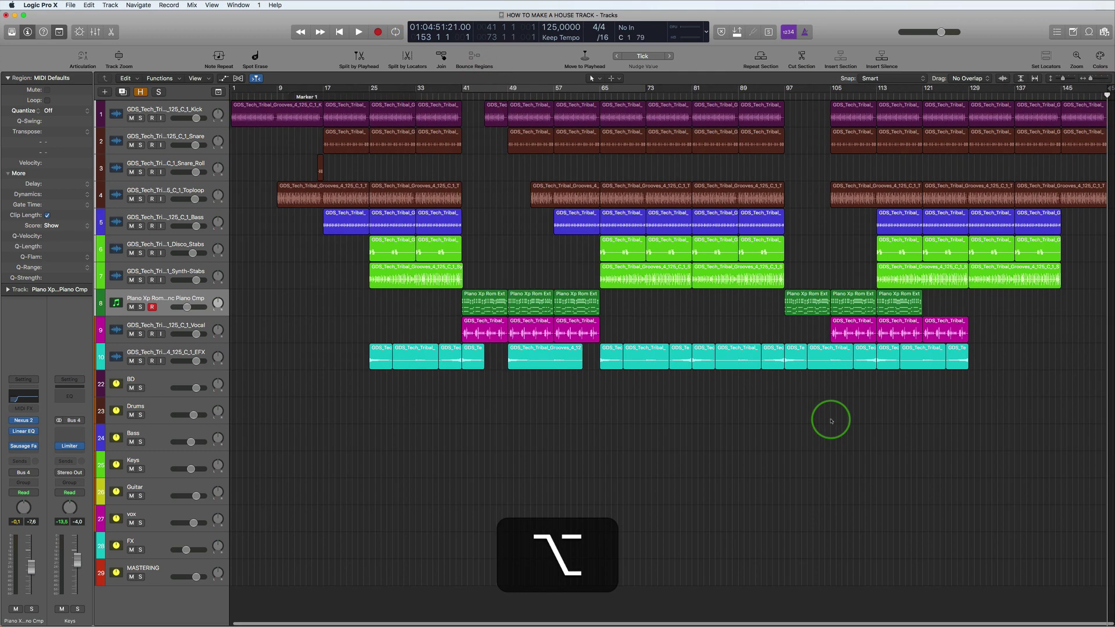
# Step: Select the second piano track and set the cycle range from bar 41 to bar 132
pyautogui.click(602, 376)
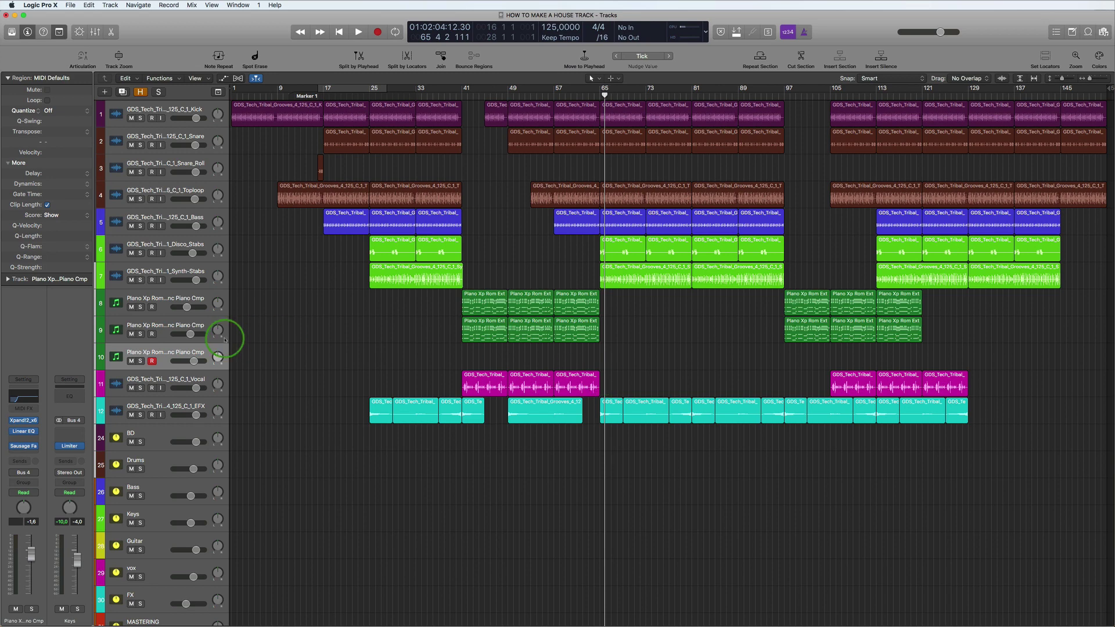
pyautogui.click(161, 327)
pyautogui.moveTo(465, 88); pyautogui.dragTo(983, 129)
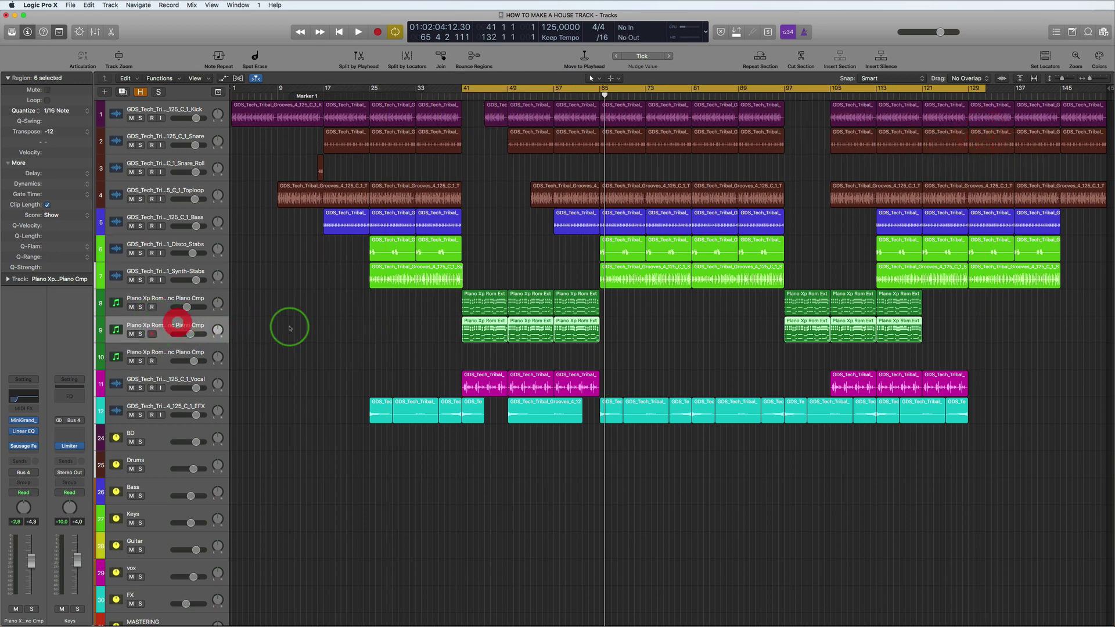
# Step: Open the MiniGrand instrument of the second piano track and reposition its plug-in window over the arrangement
pyautogui.click(23, 421)
pyautogui.moveTo(268, 39); pyautogui.dragTo(734, 268)
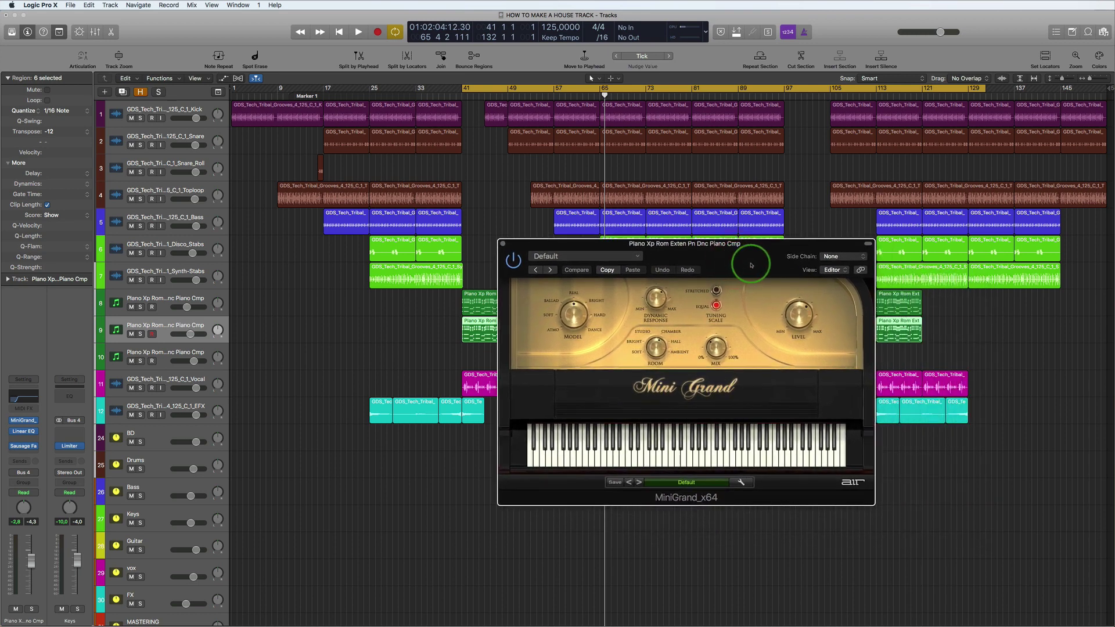
pyautogui.moveTo(751, 263); pyautogui.dragTo(699, 244)
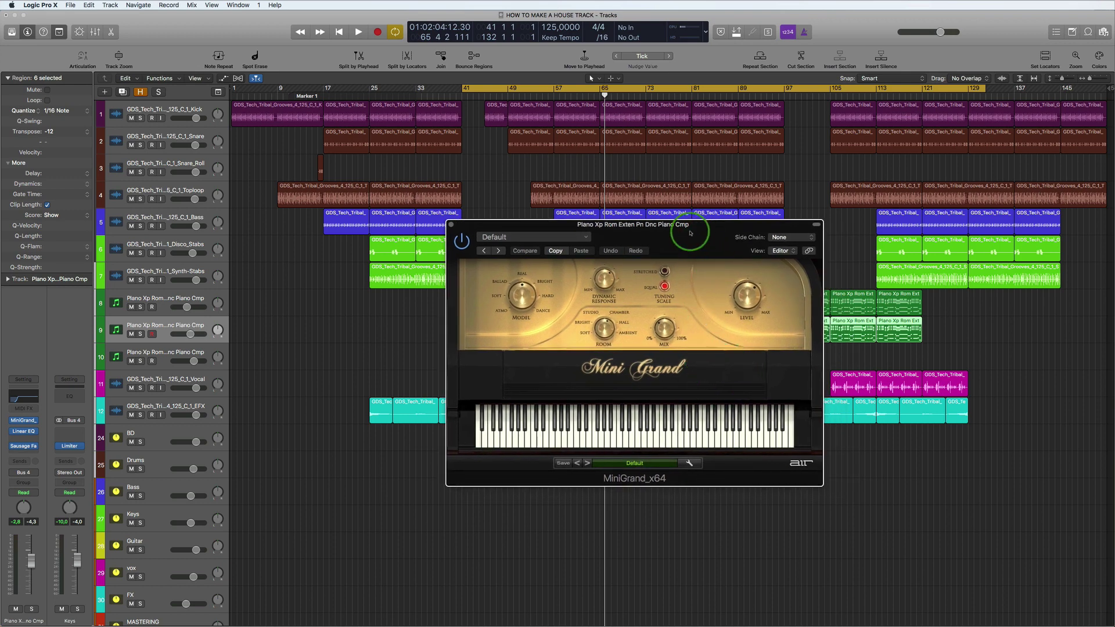
pyautogui.moveTo(686, 232); pyautogui.dragTo(664, 212)
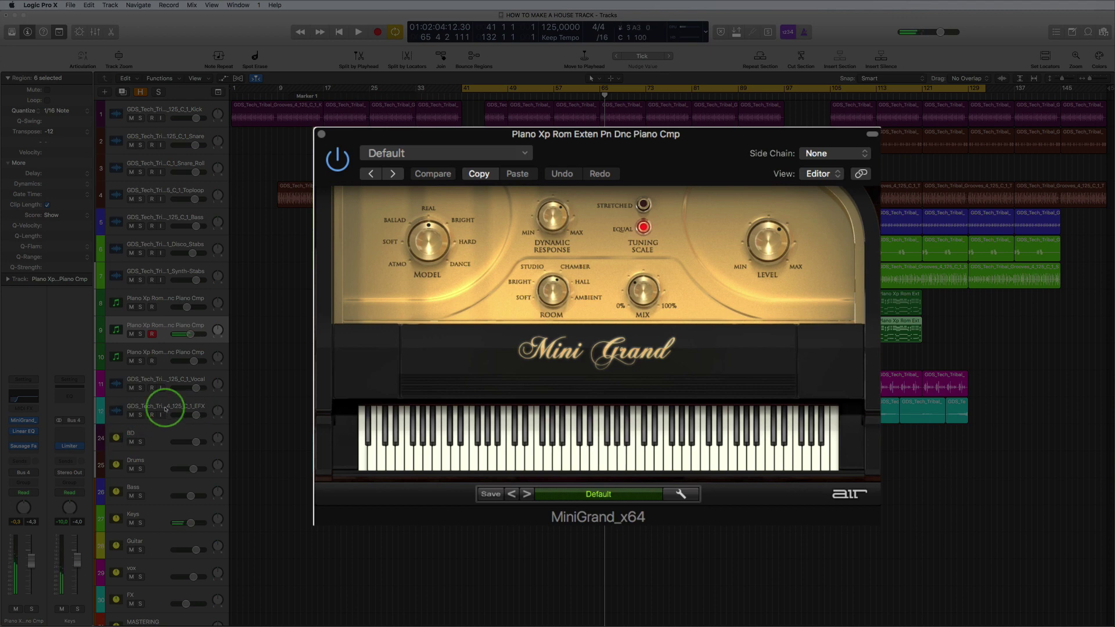
pyautogui.moveTo(654, 141); pyautogui.dragTo(604, 152)
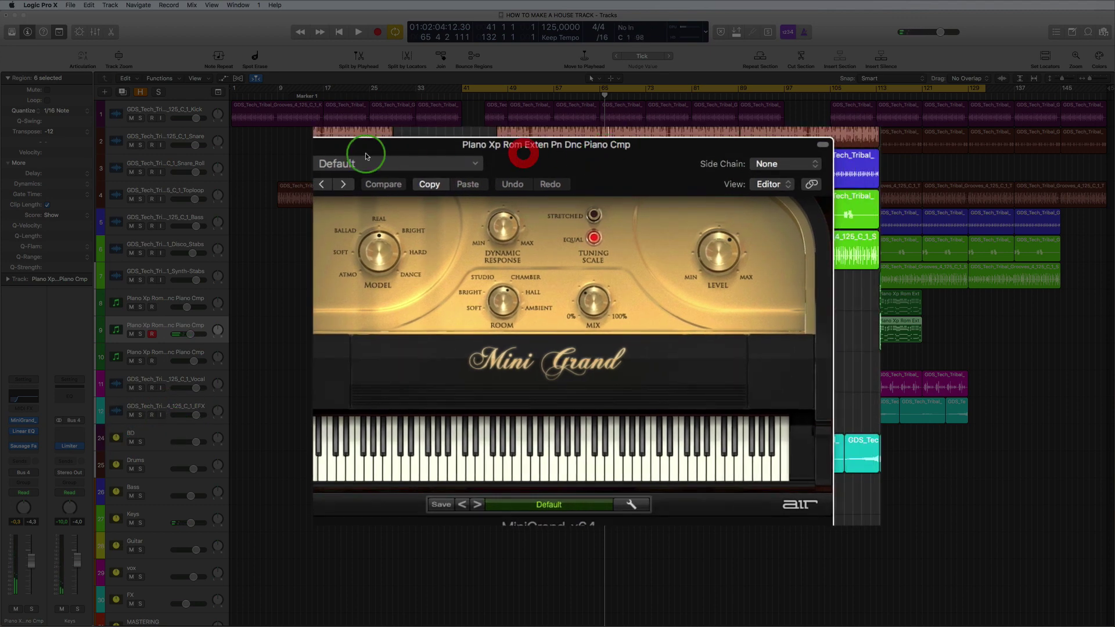
# Step: Close the Mini Grand window, audition piano tracks 8 and 9 soloed during playback, and clear both solos
pyautogui.click(366, 156)
pyautogui.click(379, 205)
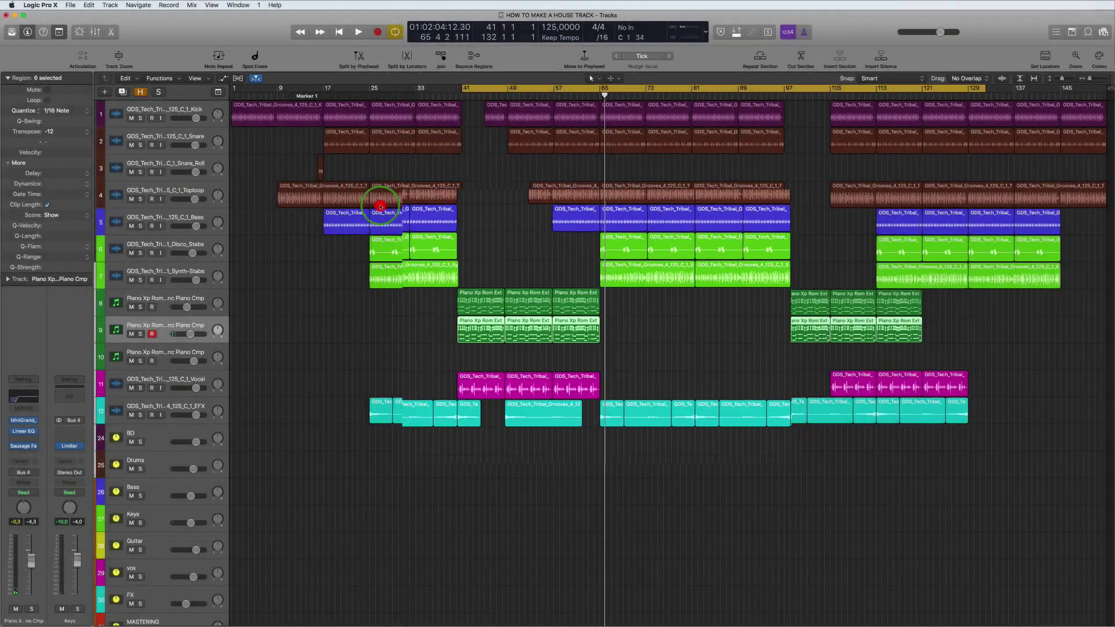
pyautogui.click(169, 299)
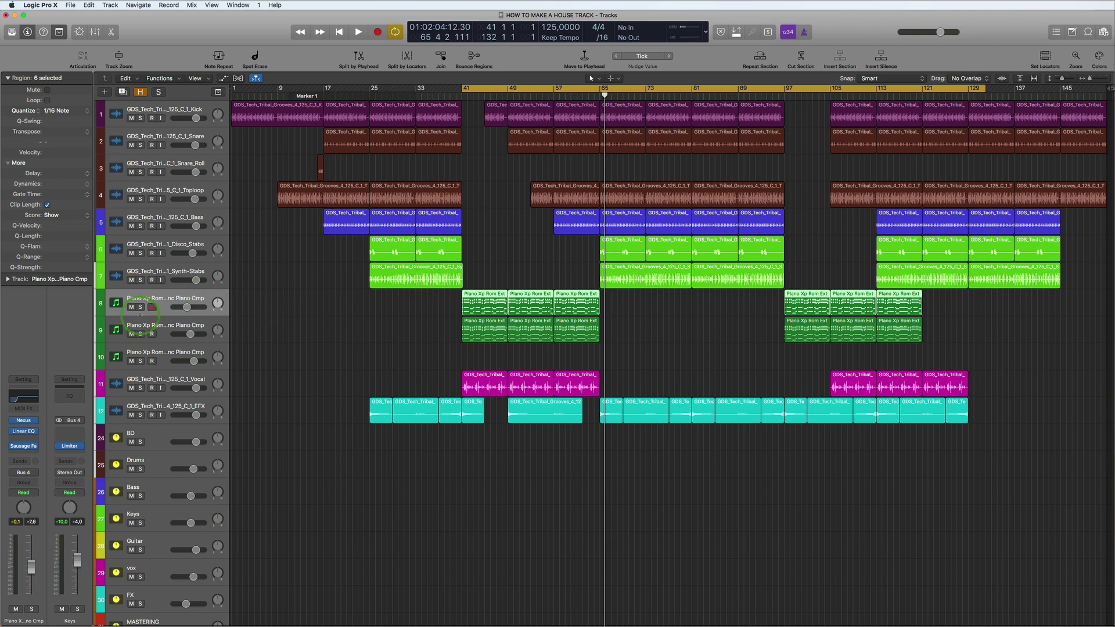
pyautogui.press('space')
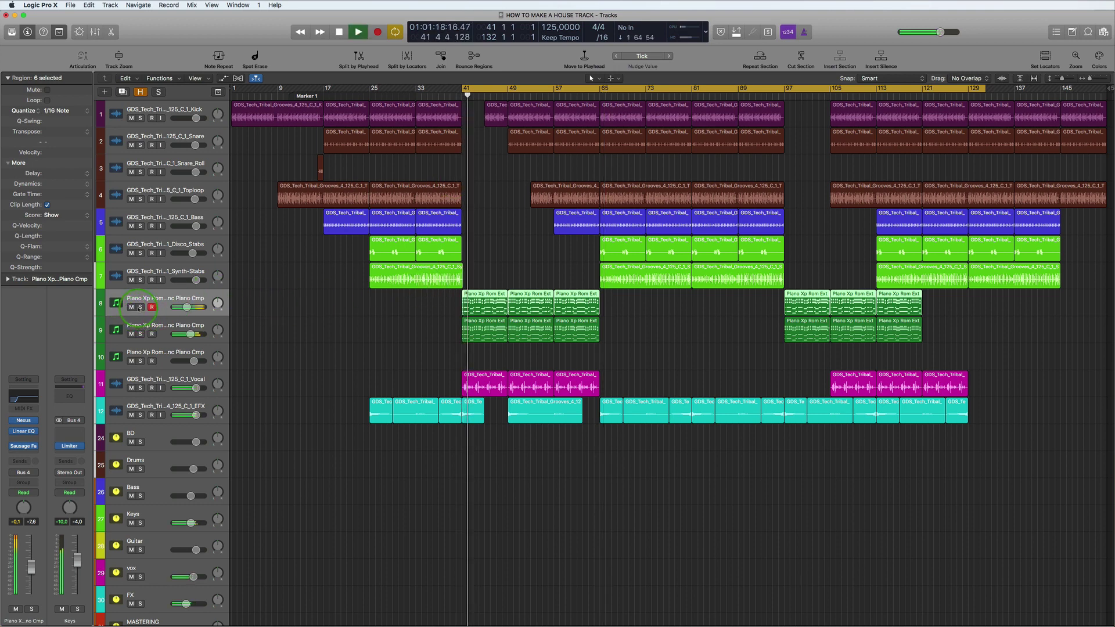
pyautogui.click(140, 307)
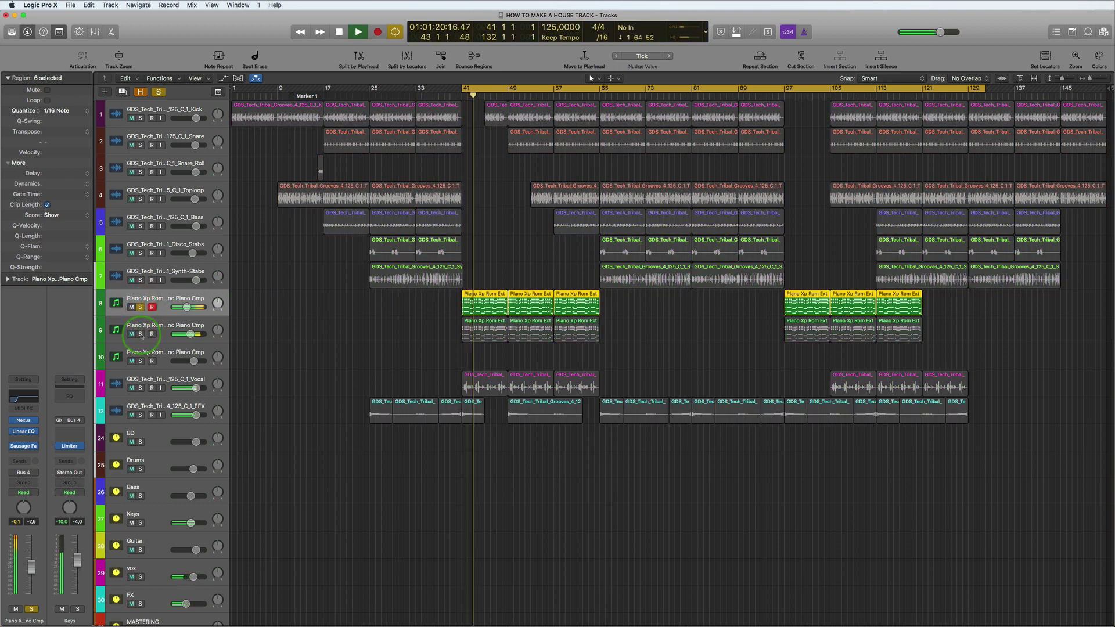
pyautogui.click(140, 334)
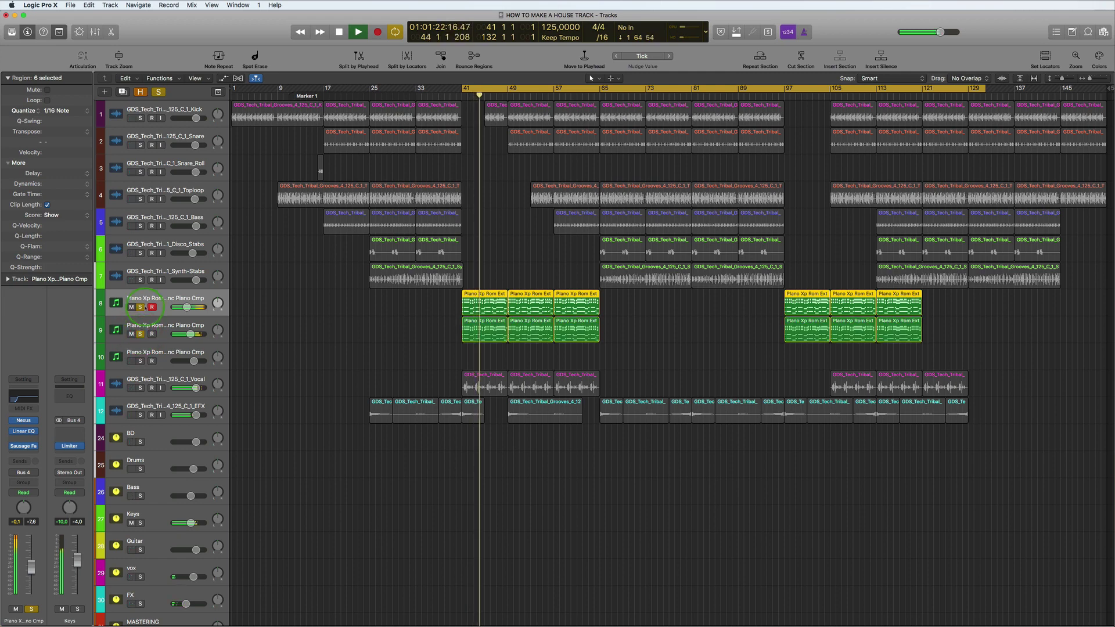
pyautogui.click(139, 307)
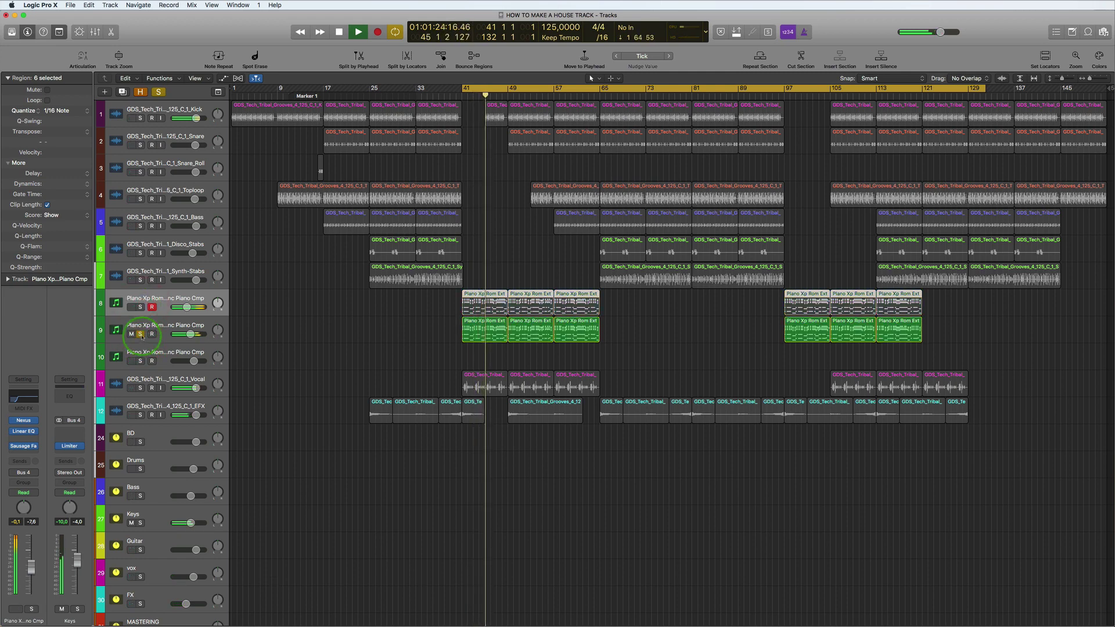
pyautogui.click(140, 334)
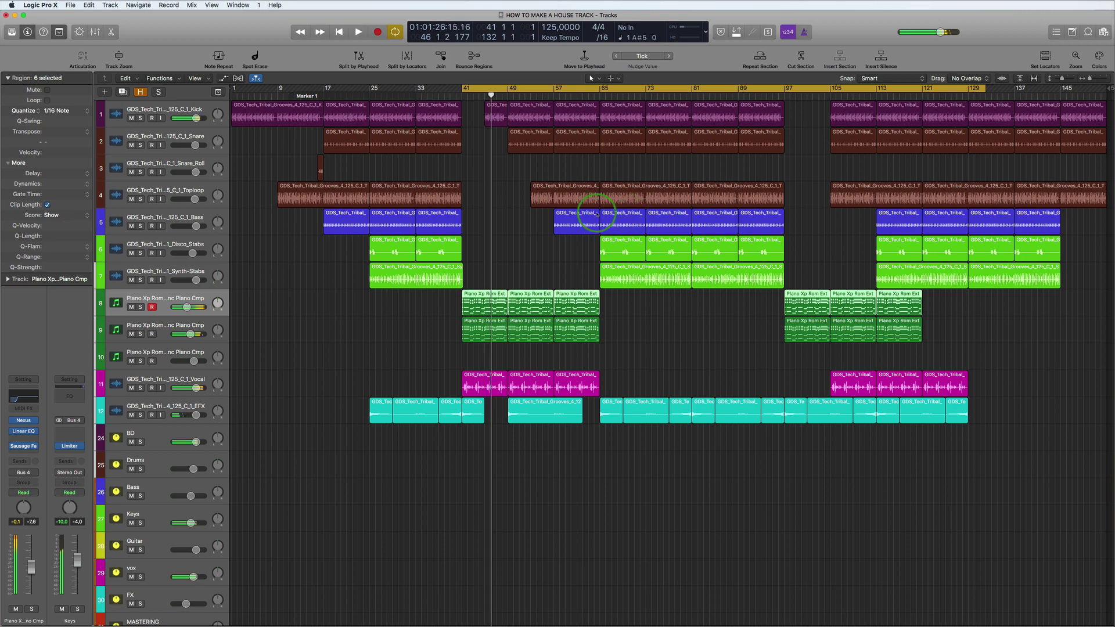
# Step: Open the Xpand!2 instrument of track 10 and place its window over the arrangement
pyautogui.click(155, 355)
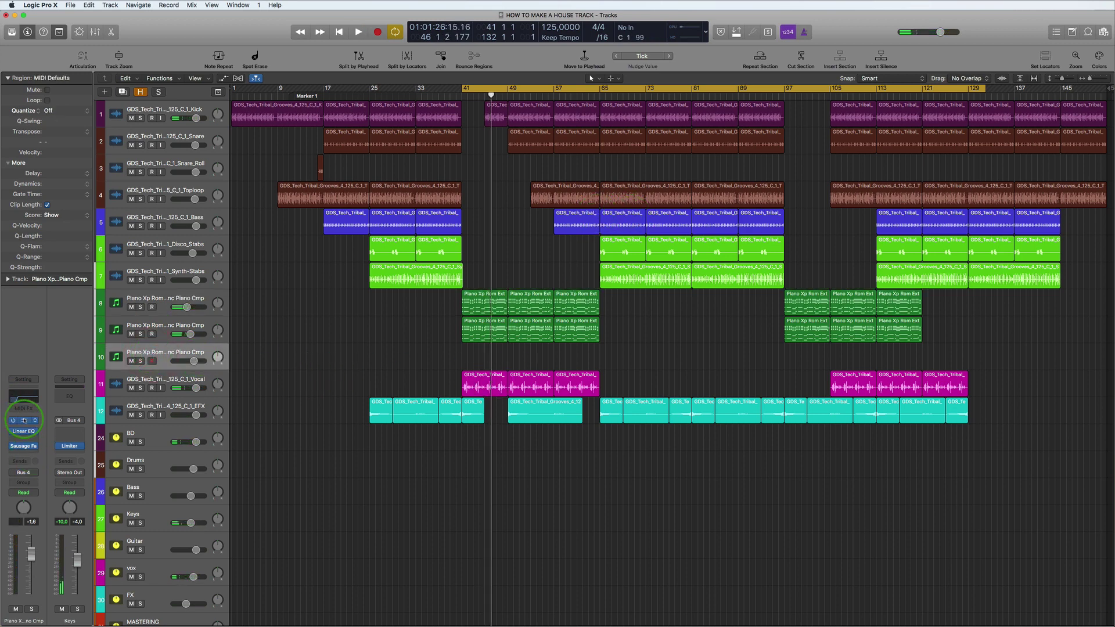
pyautogui.click(24, 420)
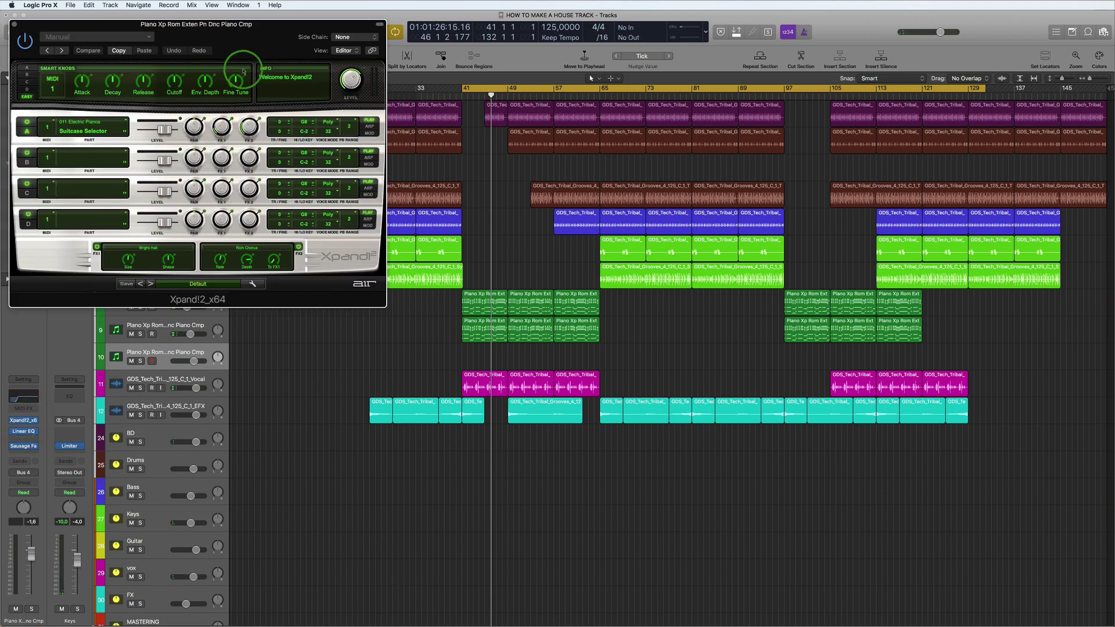
pyautogui.moveTo(259, 48); pyautogui.dragTo(727, 230)
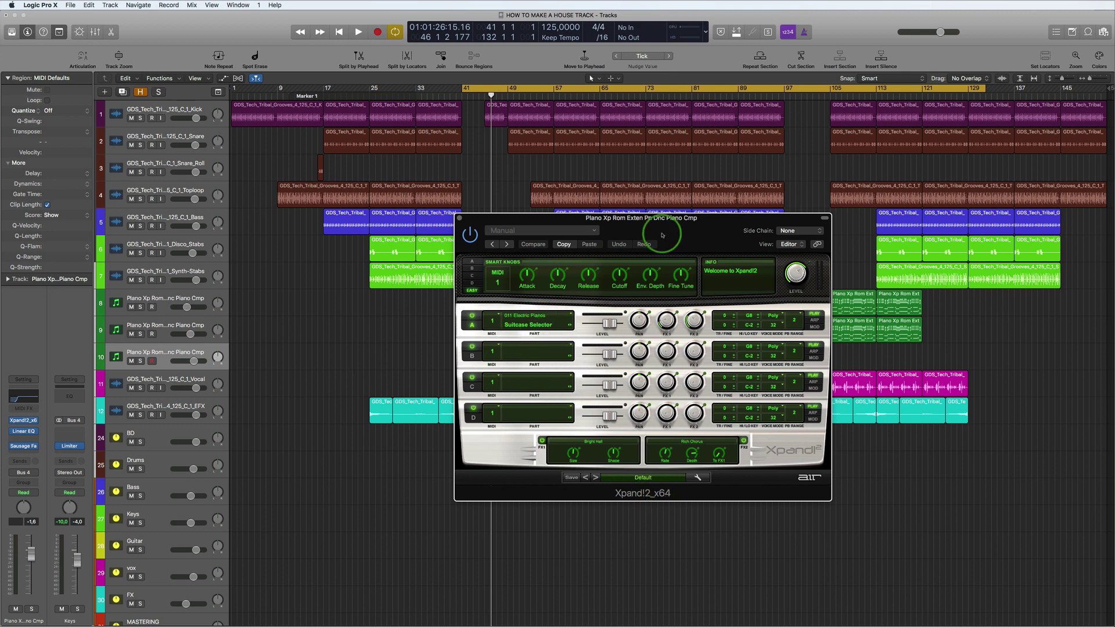
pyautogui.moveTo(700, 223); pyautogui.dragTo(661, 194)
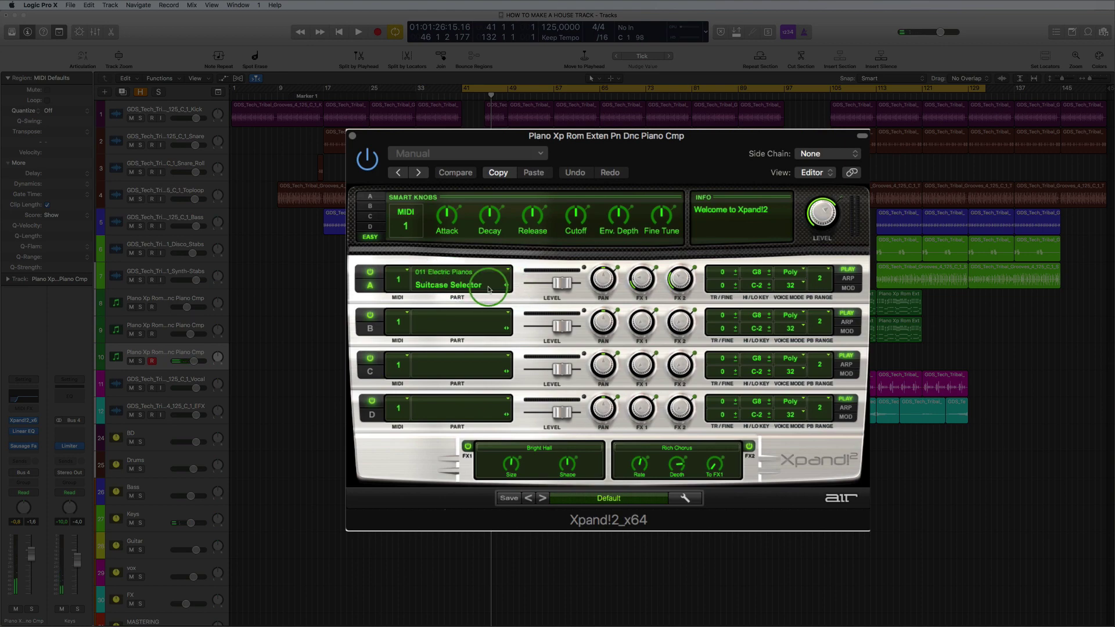
# Step: Try the Brassy+ patch from 005 Polysynths in part A of Xpand!2
pyautogui.click(470, 274)
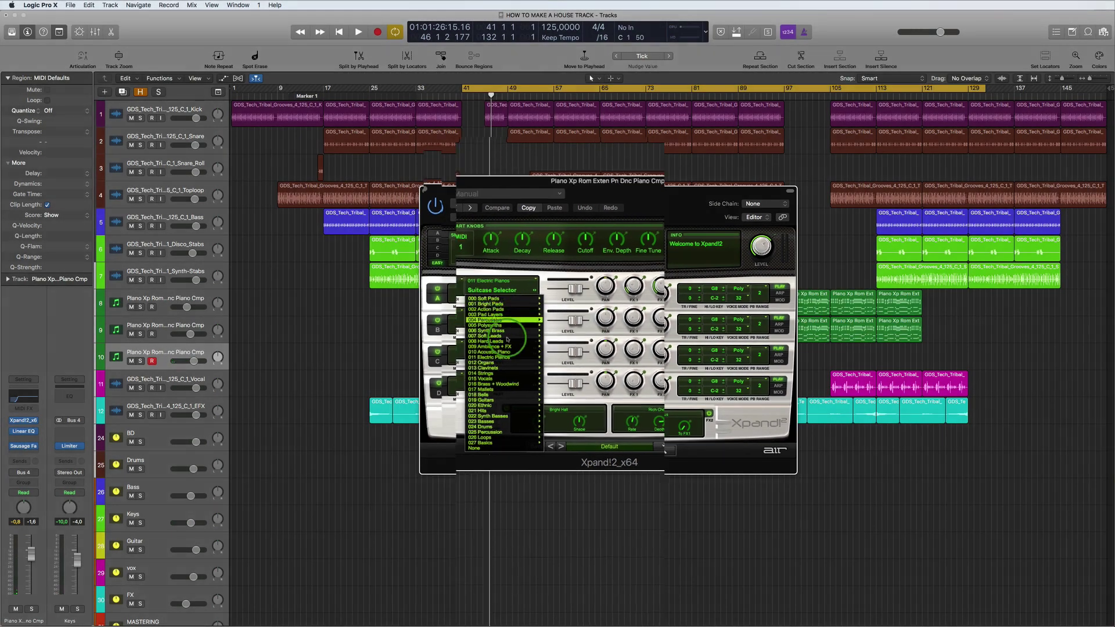
pyautogui.moveTo(469, 370)
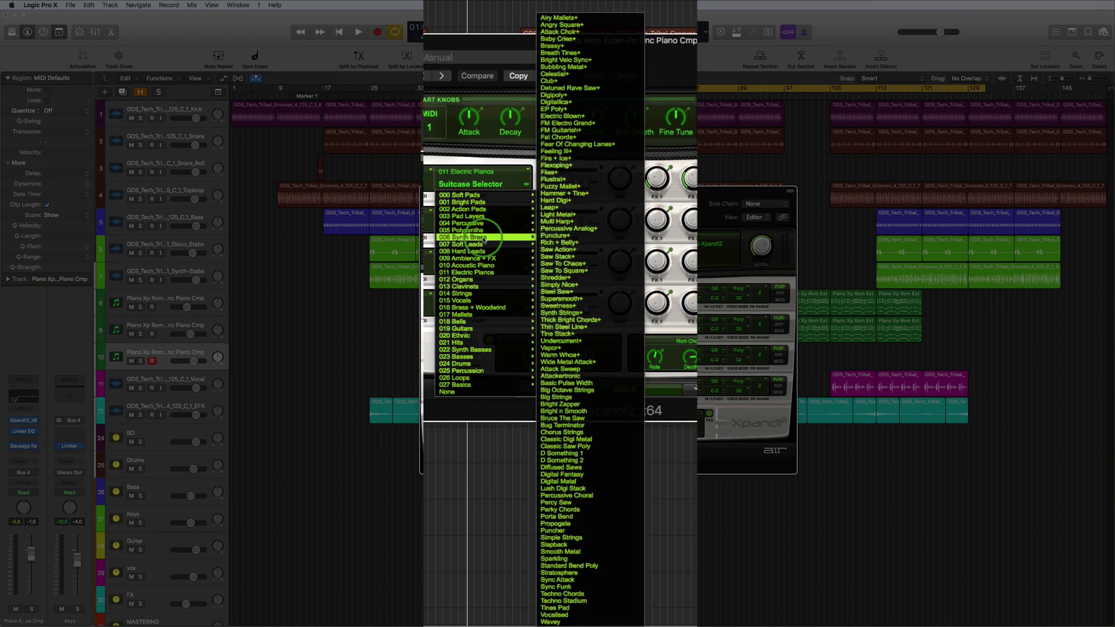
pyautogui.moveTo(480, 232)
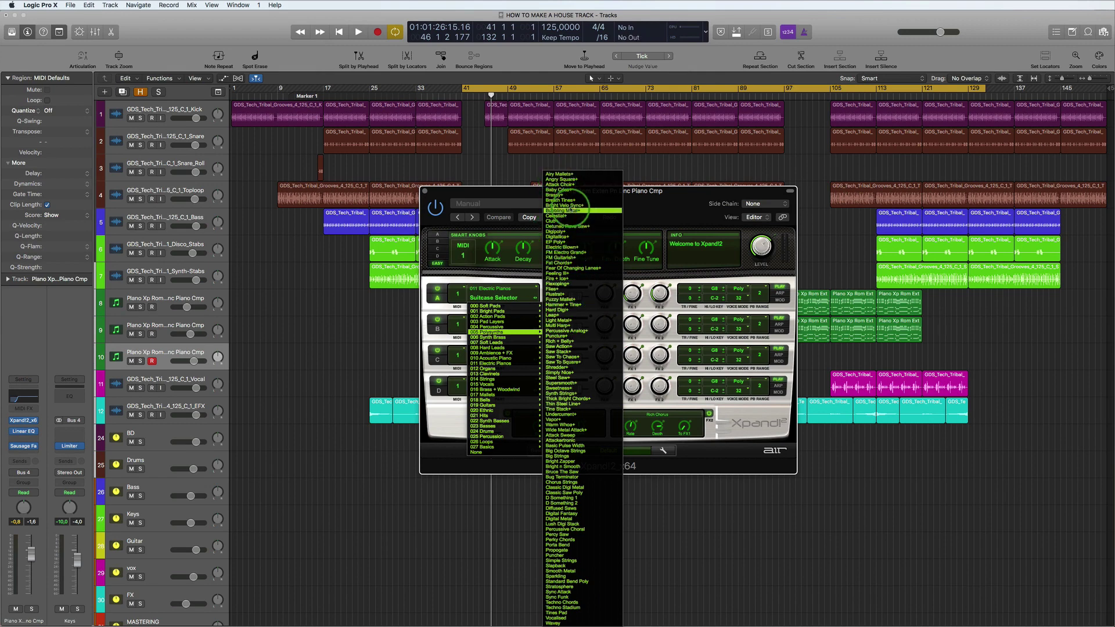
pyautogui.click(558, 195)
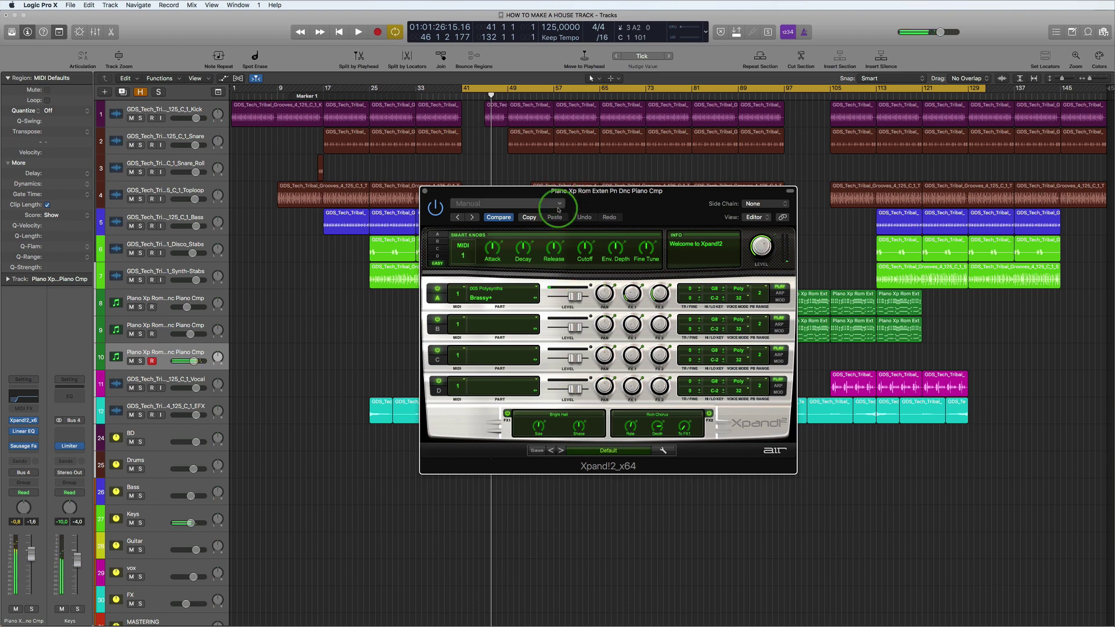
# Step: Load the Big Sweeper+ patch from 000 Soft Pads into part A and close the Xpand!2 window
pyautogui.click(493, 289)
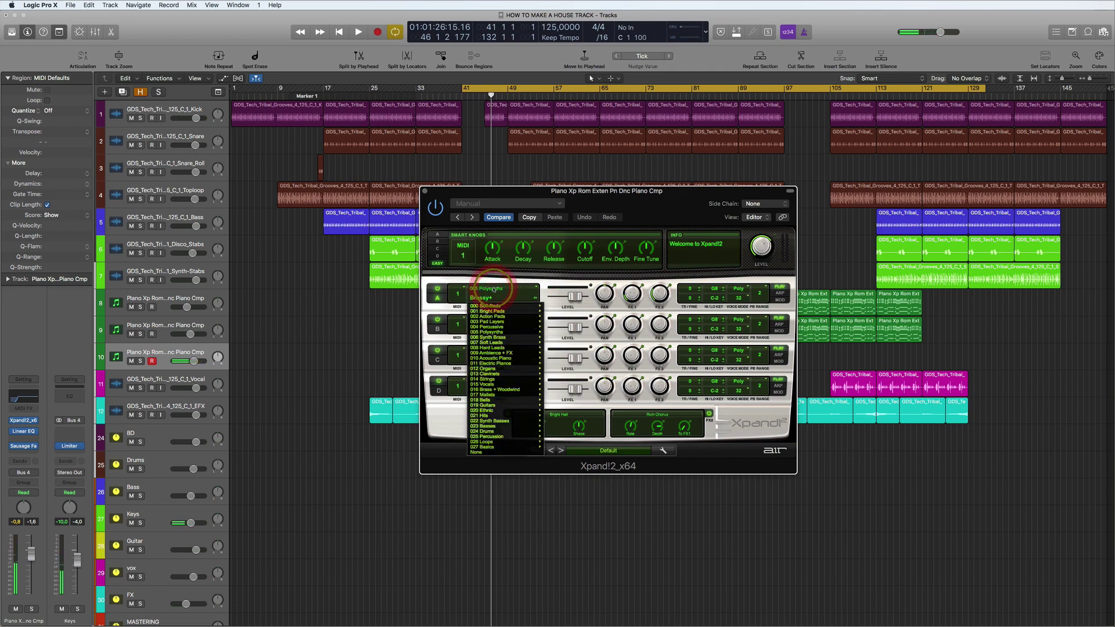
pyautogui.moveTo(490, 290)
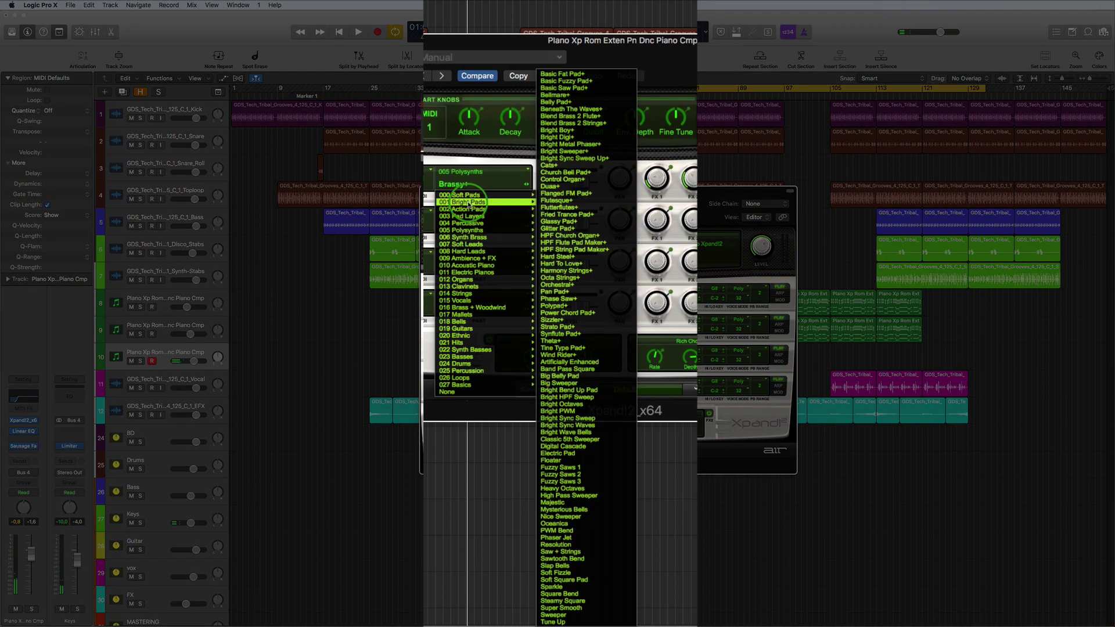
pyautogui.moveTo(471, 197)
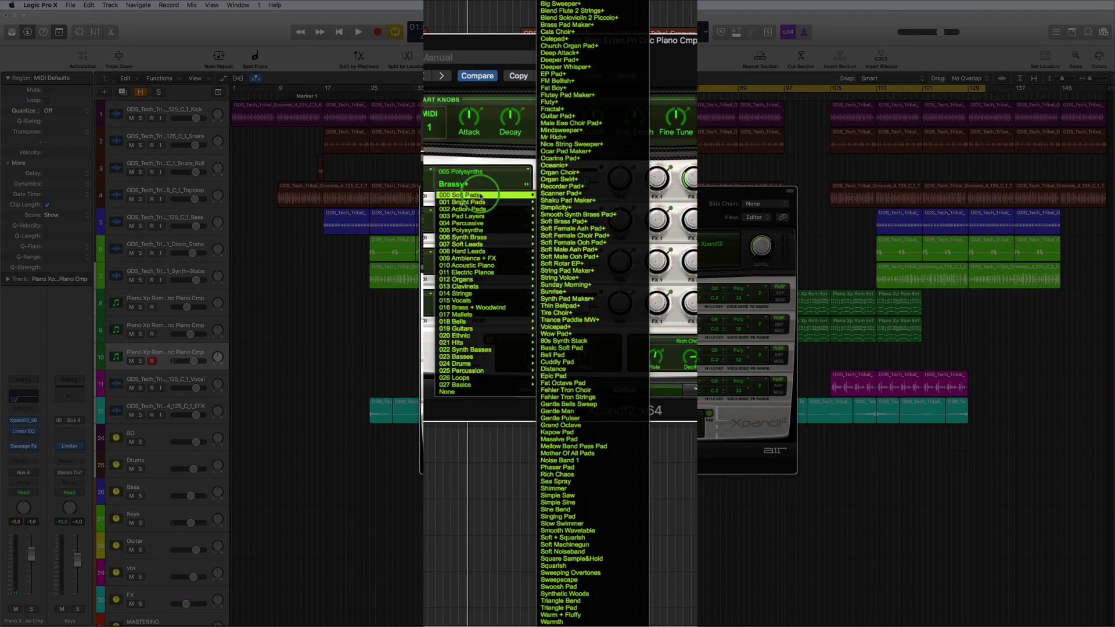
pyautogui.click(579, 4)
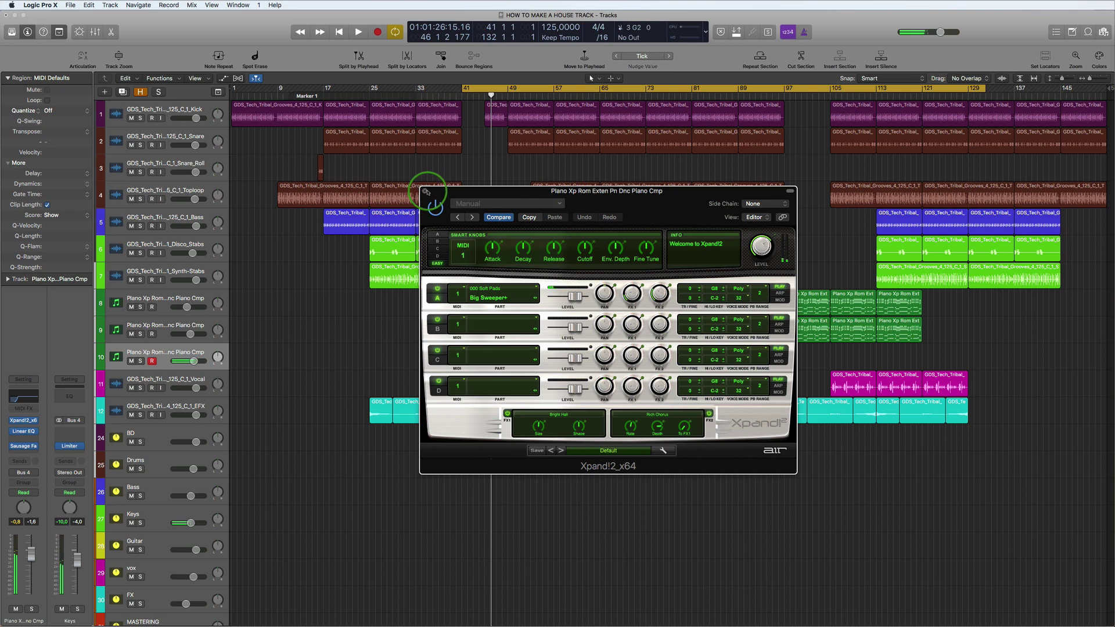
pyautogui.click(424, 191)
# Step: Set the cycle range to bars 65–128 and record a chord part on track 10 from bar 65
pyautogui.moveTo(605, 87); pyautogui.dragTo(962, 118)
pyautogui.press('space')
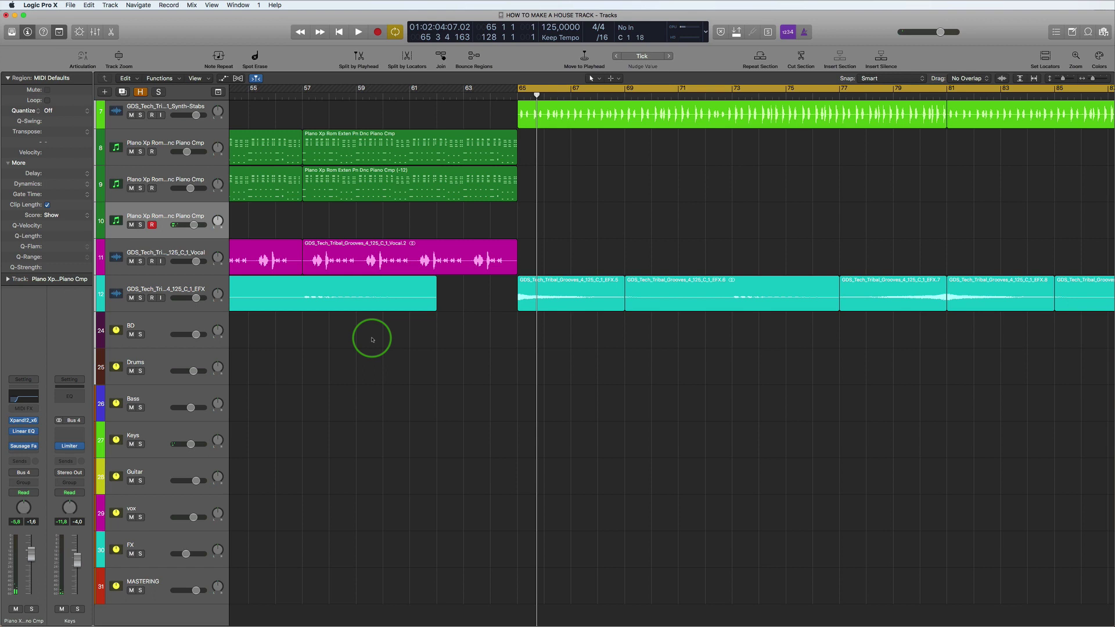
pyautogui.press('space')
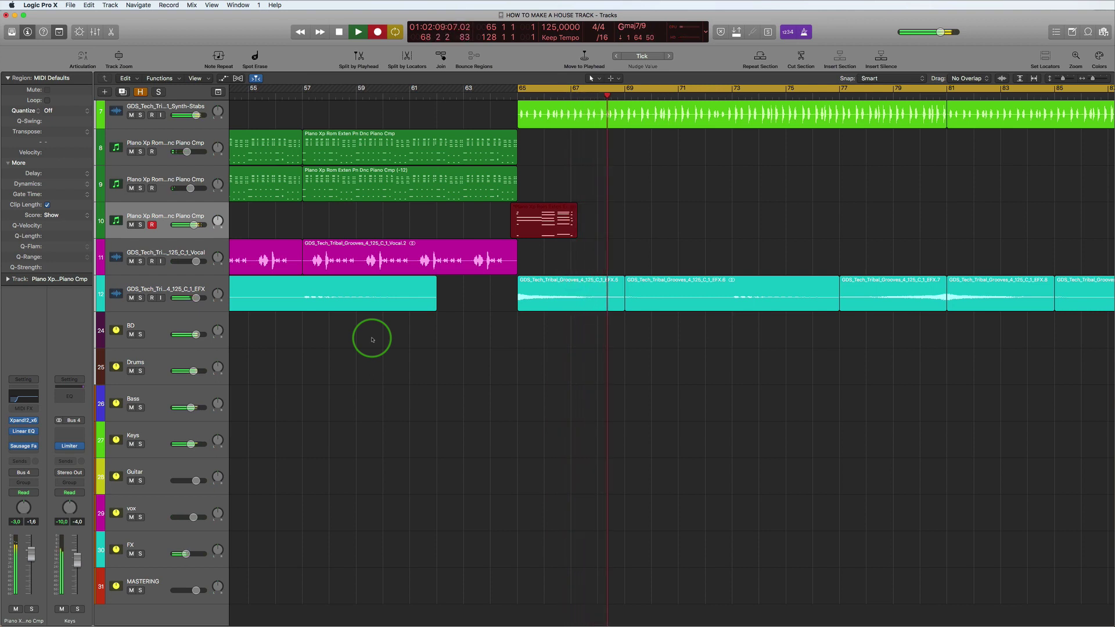
pyautogui.press('space')
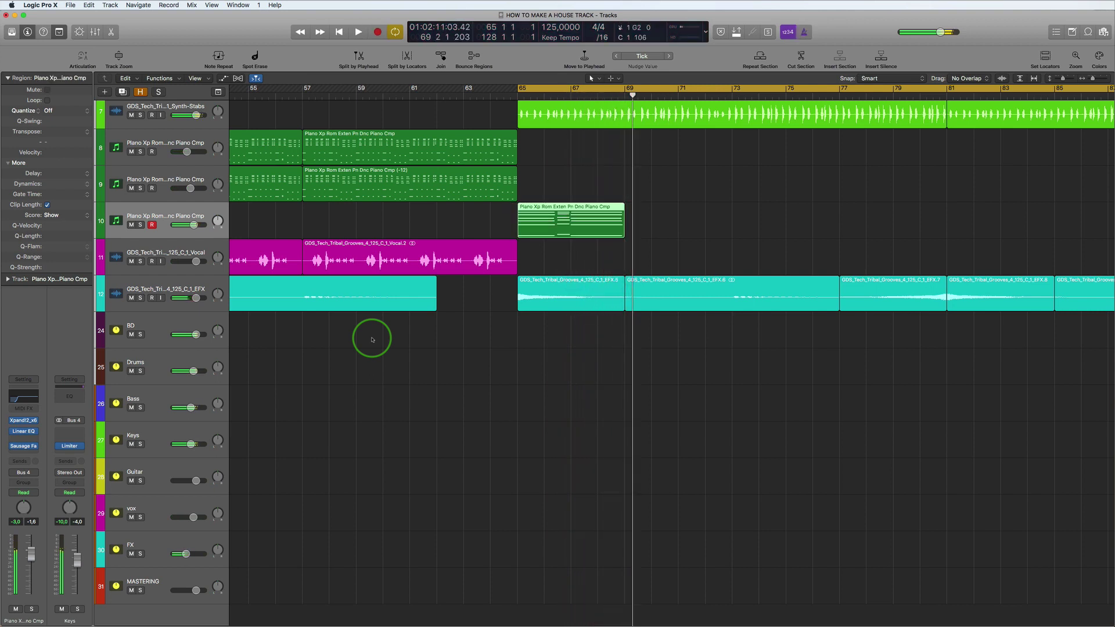
# Step: Play back the recorded chord region on track 10 and set its quantize to 1/16 Note
pyautogui.press('space')
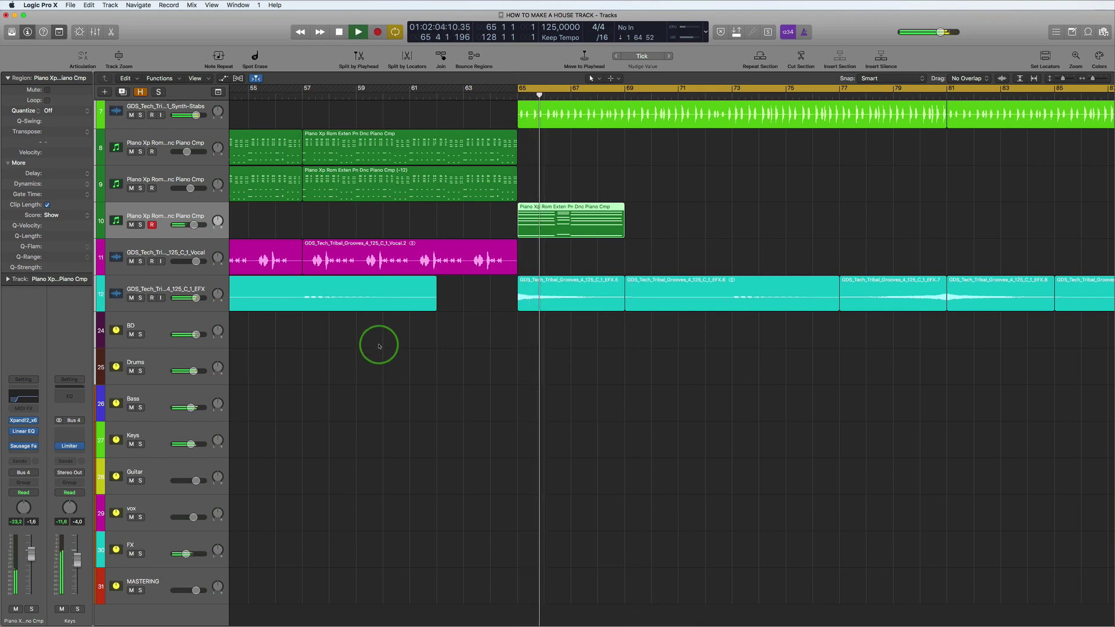
pyautogui.press('space')
pyautogui.click(577, 203)
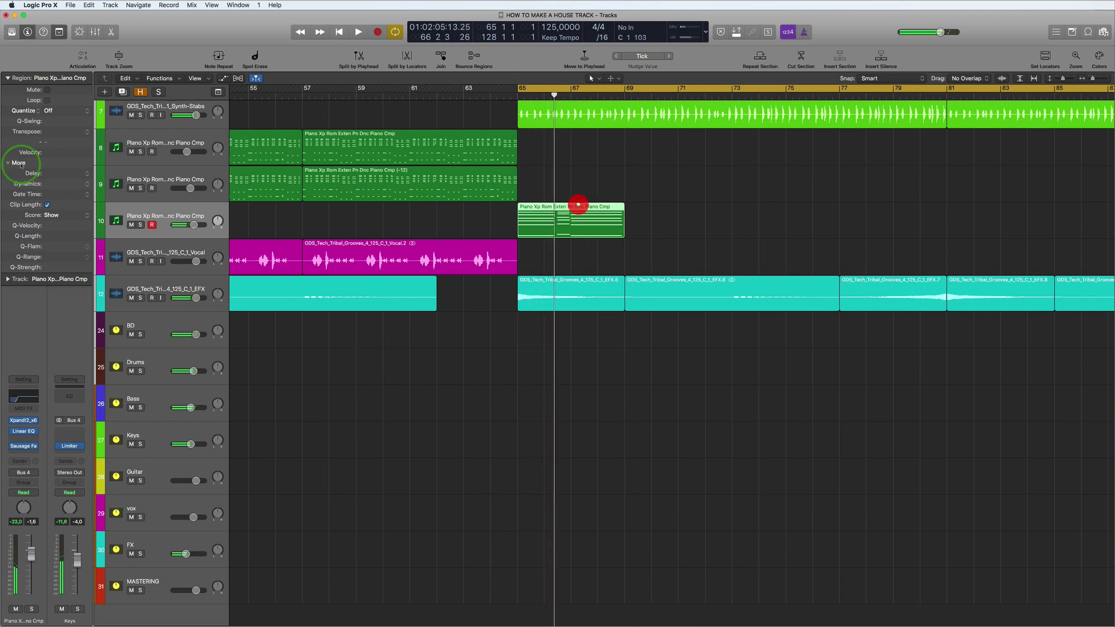
pyautogui.click(51, 110)
pyautogui.click(61, 160)
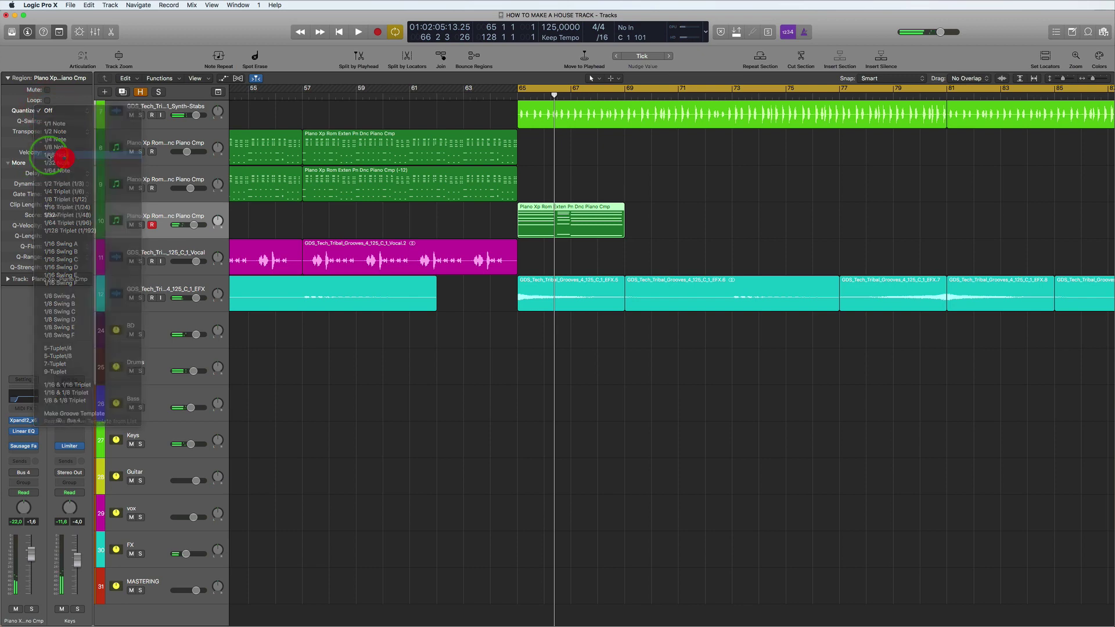
# Step: Open the chord region in the Piano Roll, play it back, and delete the six-note chord starting at bar 67
pyautogui.doubleClick(576, 206)
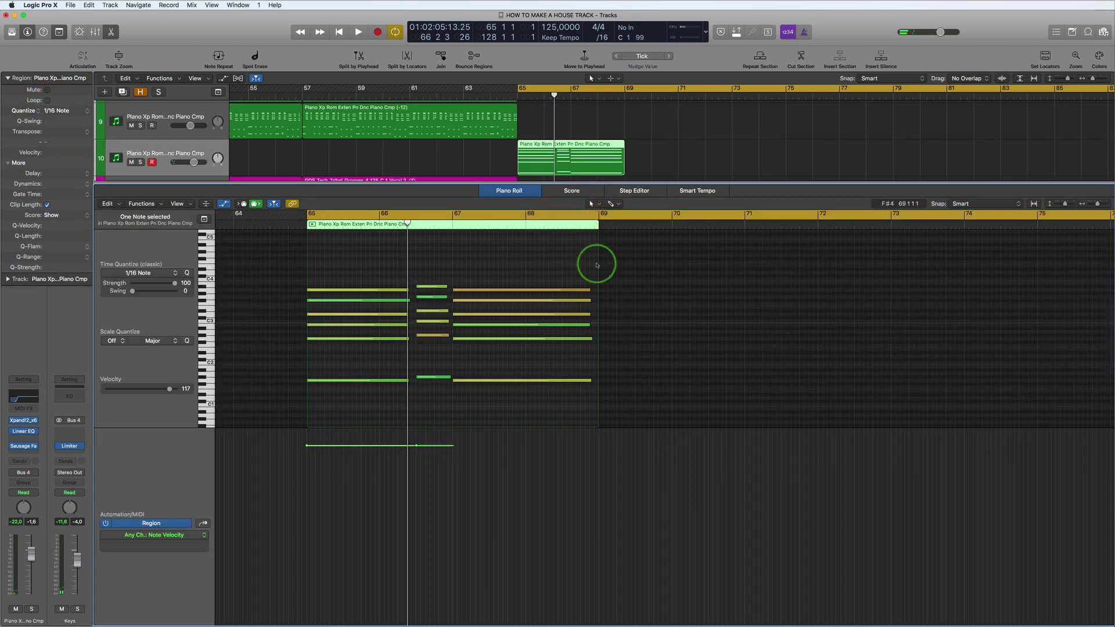
pyautogui.press('space')
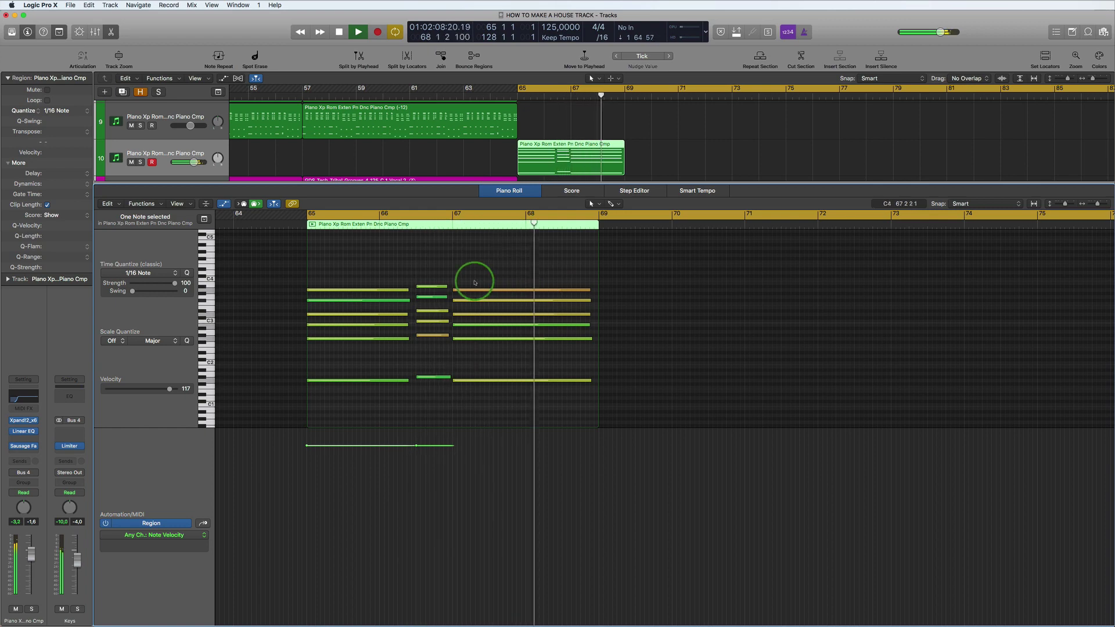
pyautogui.press('space')
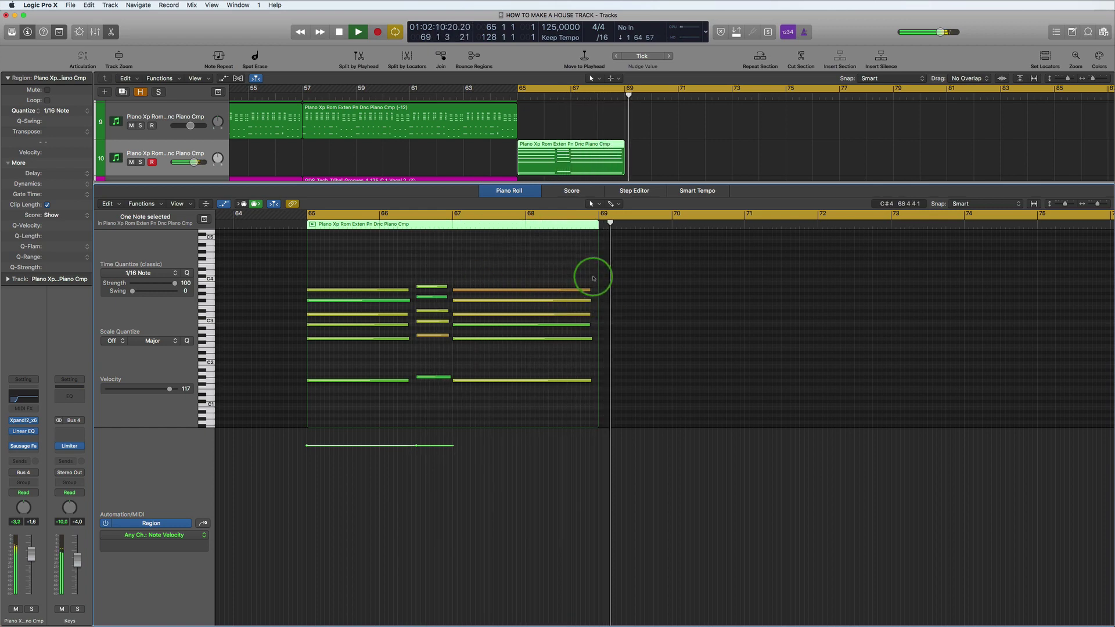
pyautogui.moveTo(587, 266); pyautogui.dragTo(520, 391)
pyautogui.press('Delete')
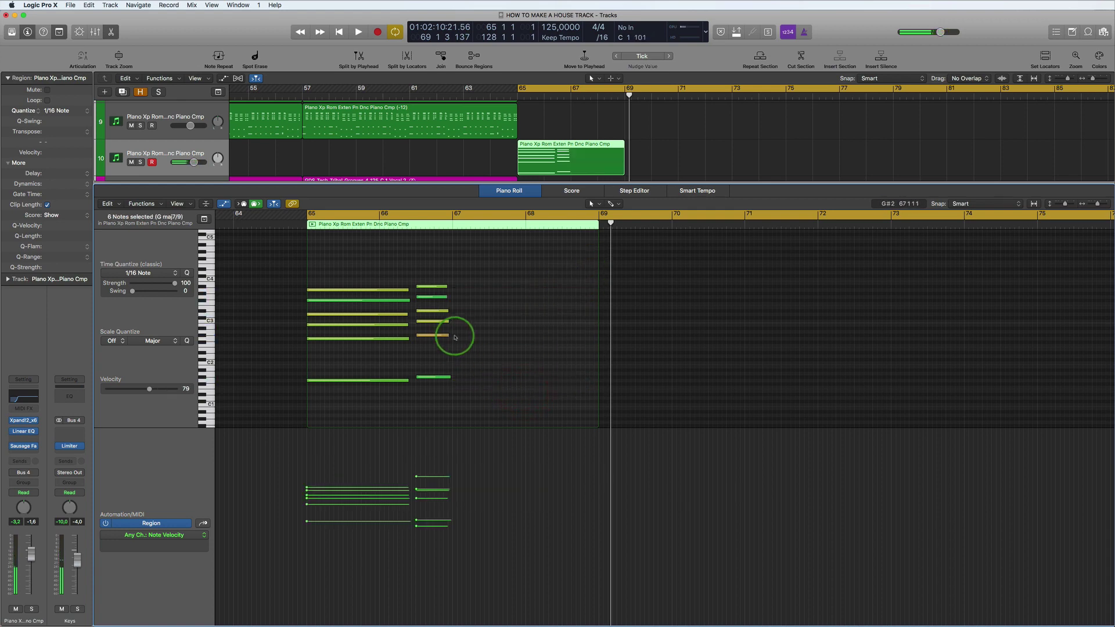
# Step: Lengthen the first chord's notes to meet the second chord, and extend the second chord's notes toward bar 67
pyautogui.moveTo(394, 268); pyautogui.dragTo(413, 378)
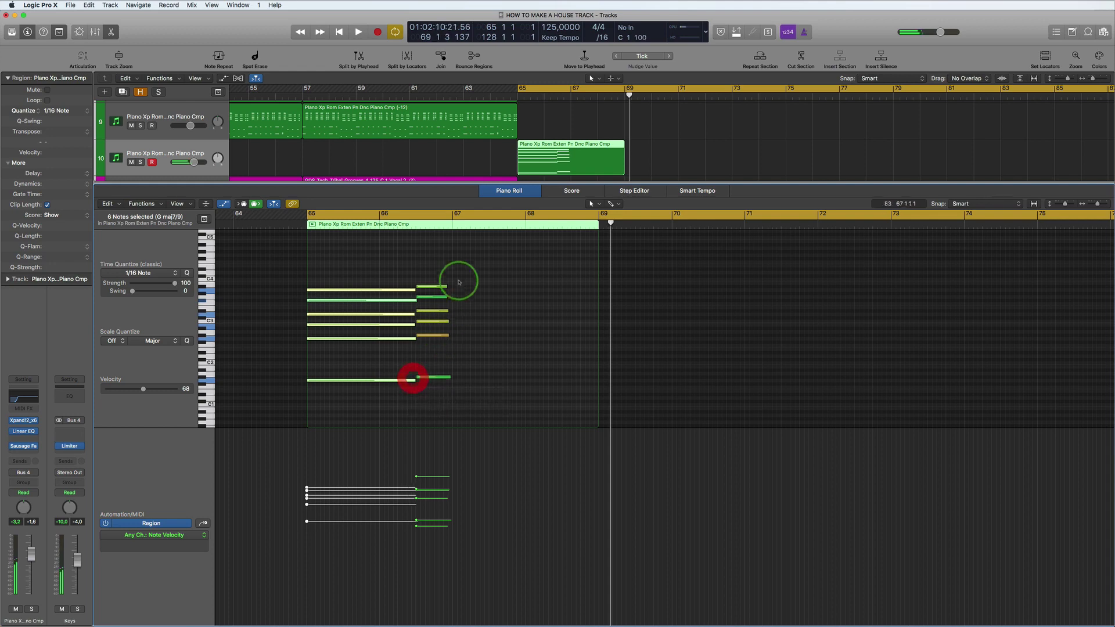
pyautogui.moveTo(455, 281); pyautogui.dragTo(451, 378)
pyautogui.click(449, 285)
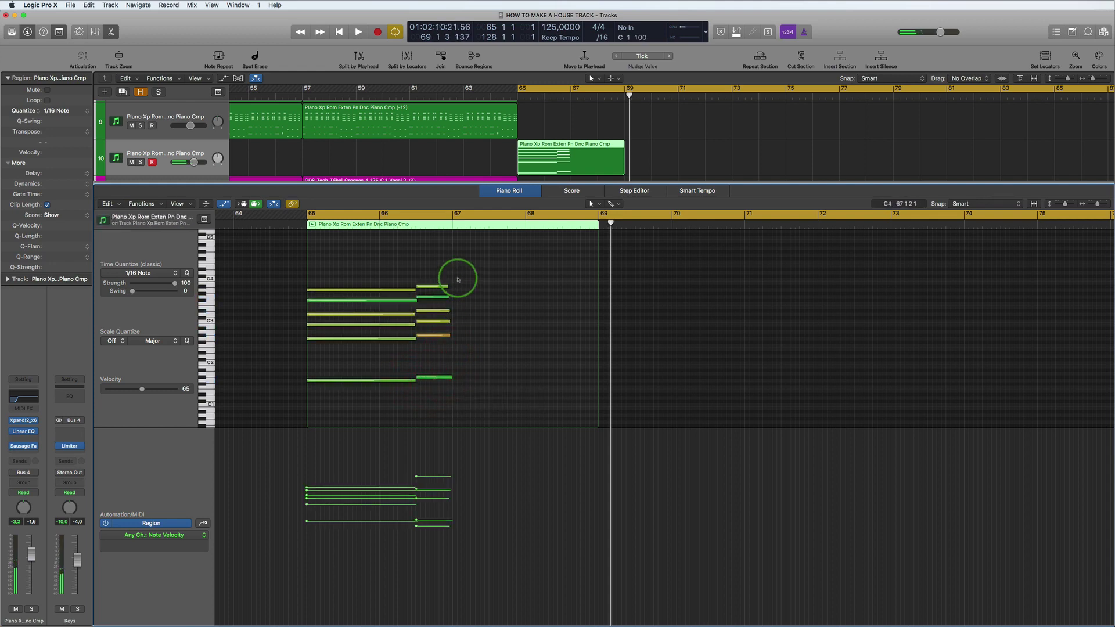
pyautogui.click(786, 254)
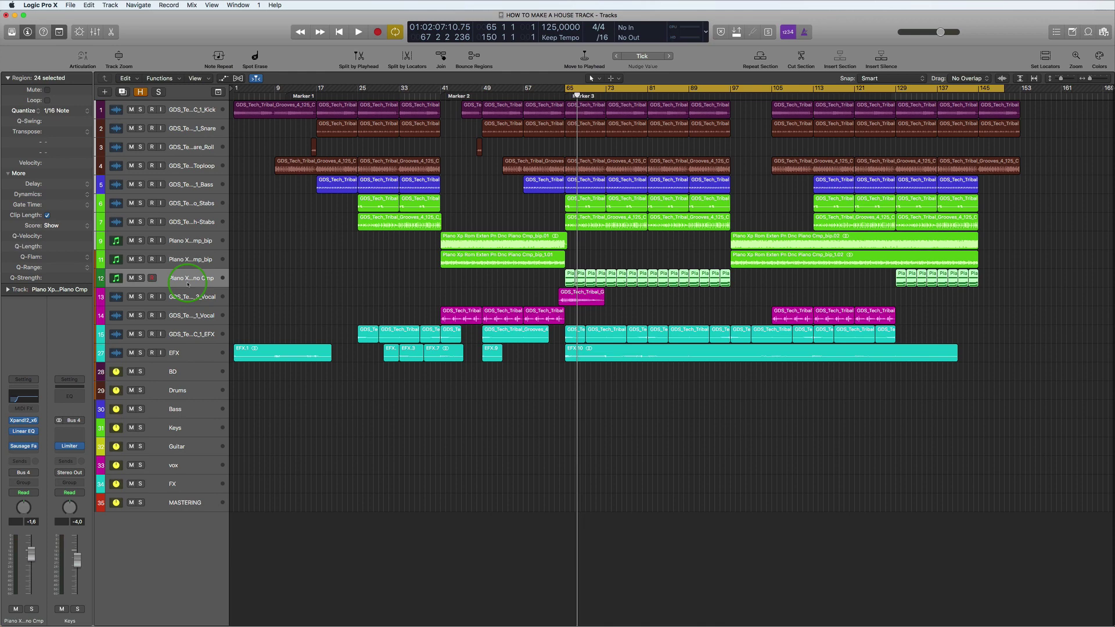
# Step: Reveal the hidden tracks to inspect the original piano track 8, and hide them again
pyautogui.click(141, 92)
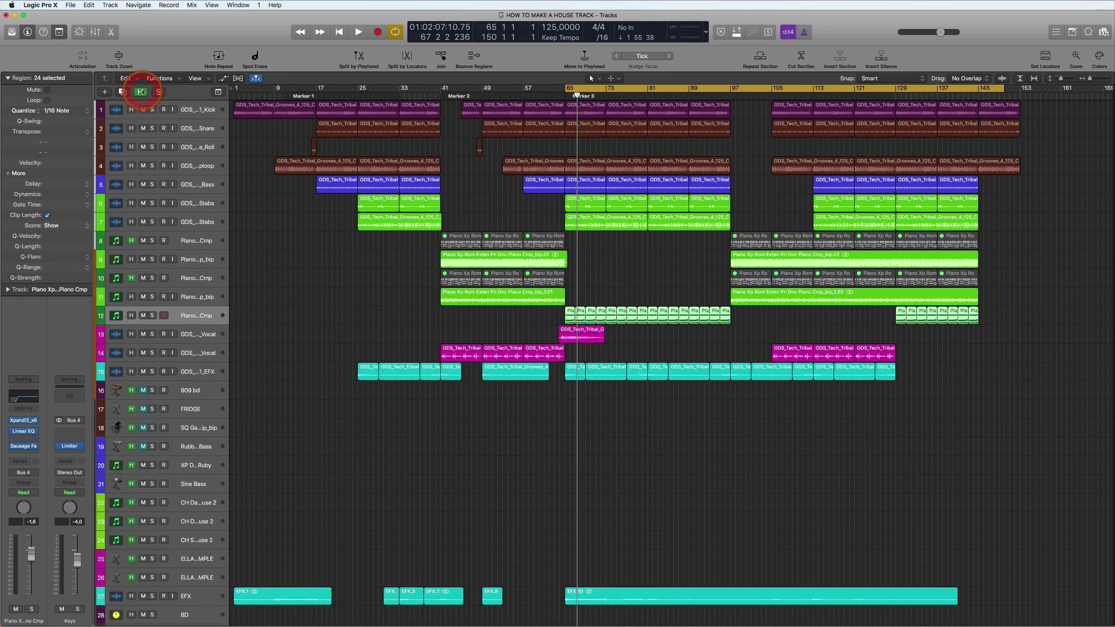
pyautogui.click(191, 240)
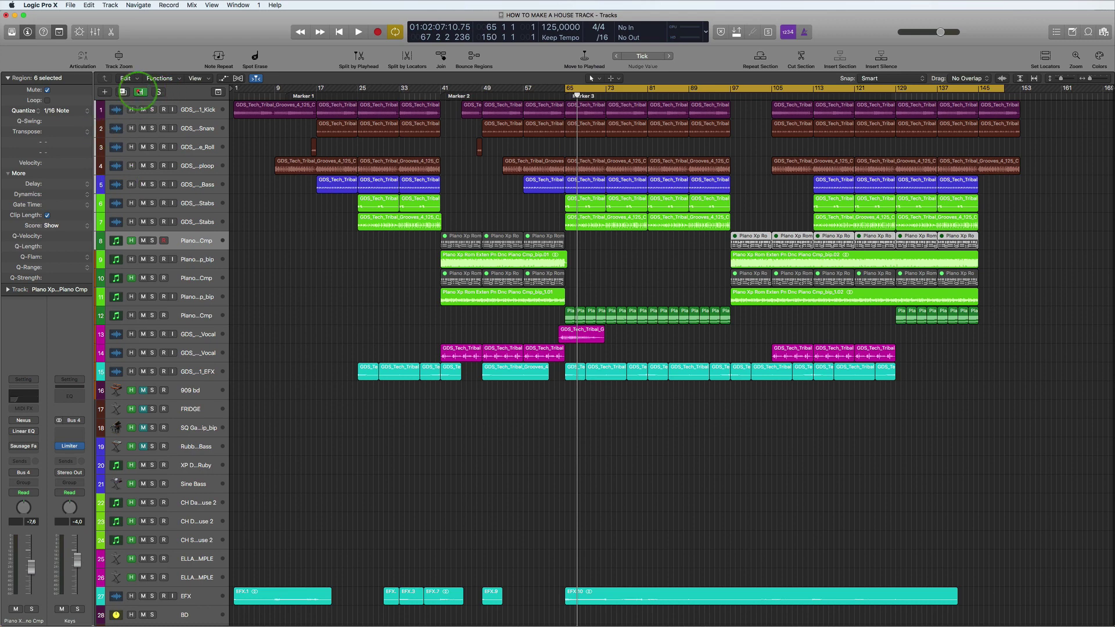
pyautogui.click(140, 91)
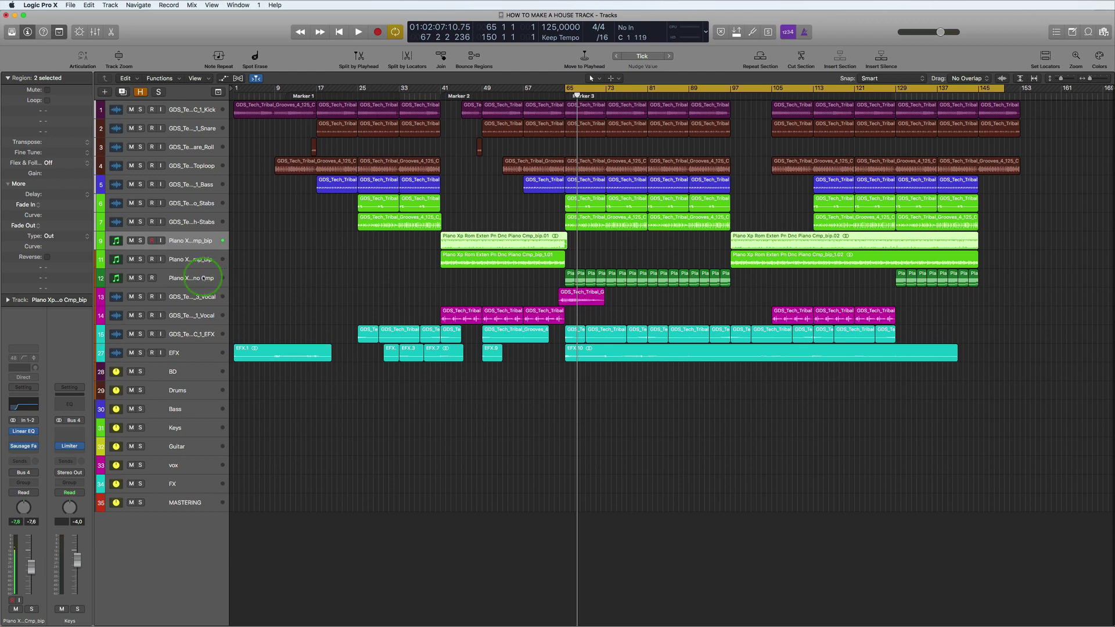
# Step: Select piano track 12, set the cycle range from bar 63 to bar 88, and play back the transition into Marker 3
pyautogui.click(203, 278)
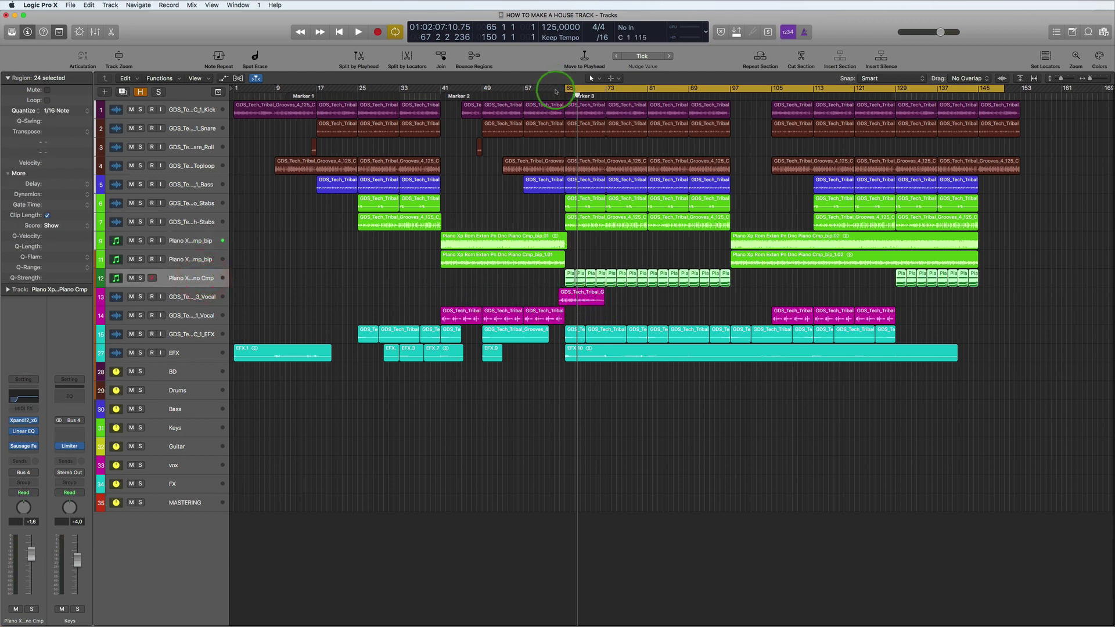
pyautogui.moveTo(556, 91); pyautogui.dragTo(683, 92)
pyautogui.press('space')
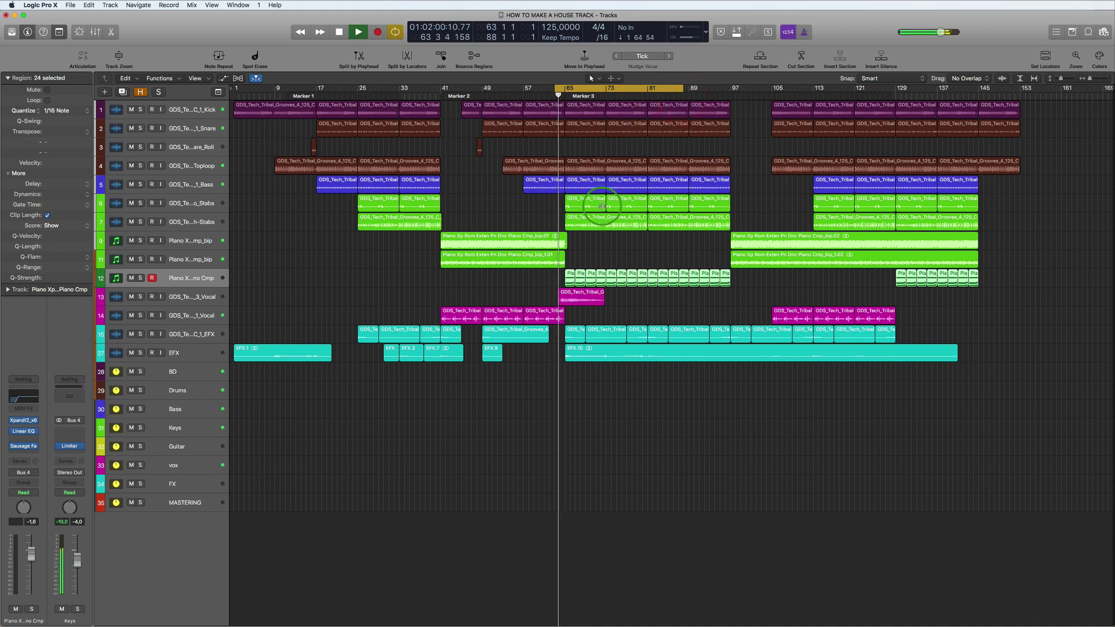
pyautogui.press('alt')
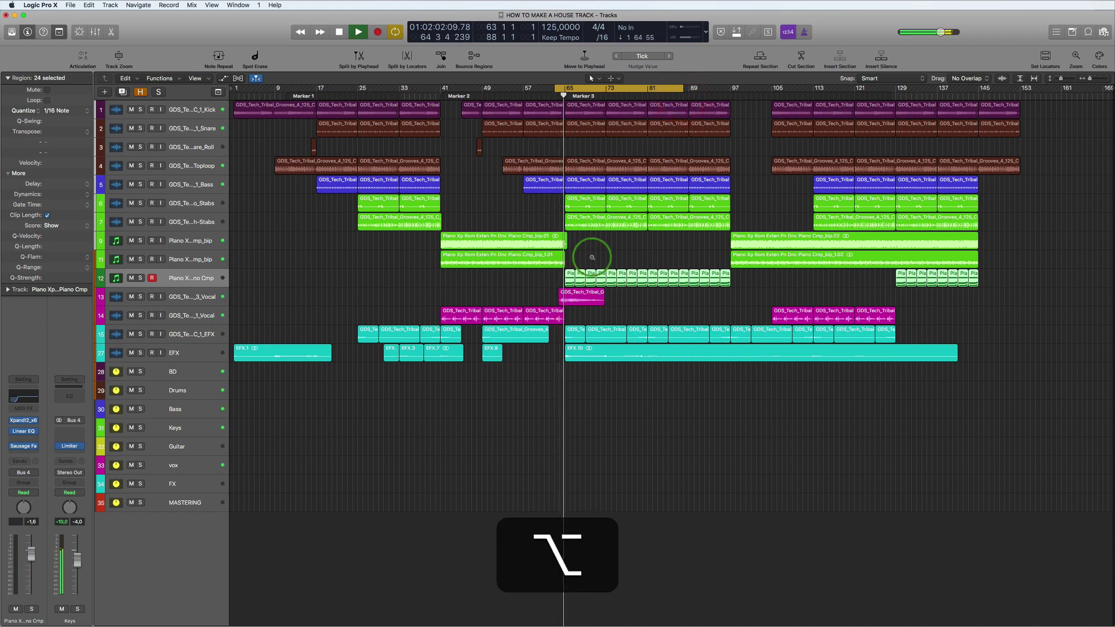
pyautogui.keyDown('ctrl'); pyautogui.keyDown('alt'); pyautogui.click(592, 257); pyautogui.keyUp('alt'); pyautogui.keyUp('ctrl')
pyautogui.press('space')
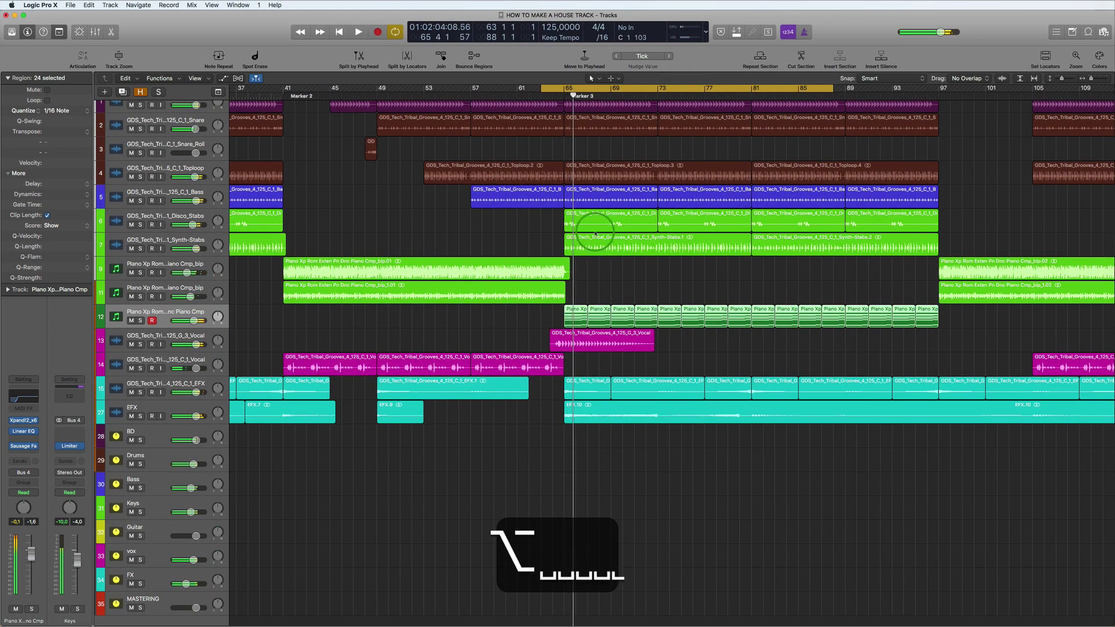
# Step: Trim the ends of the kick, snare, toploop, bass and two upper piano regions before Marker 3 back to about bar 64
pyautogui.scroll(1, 594, 234)
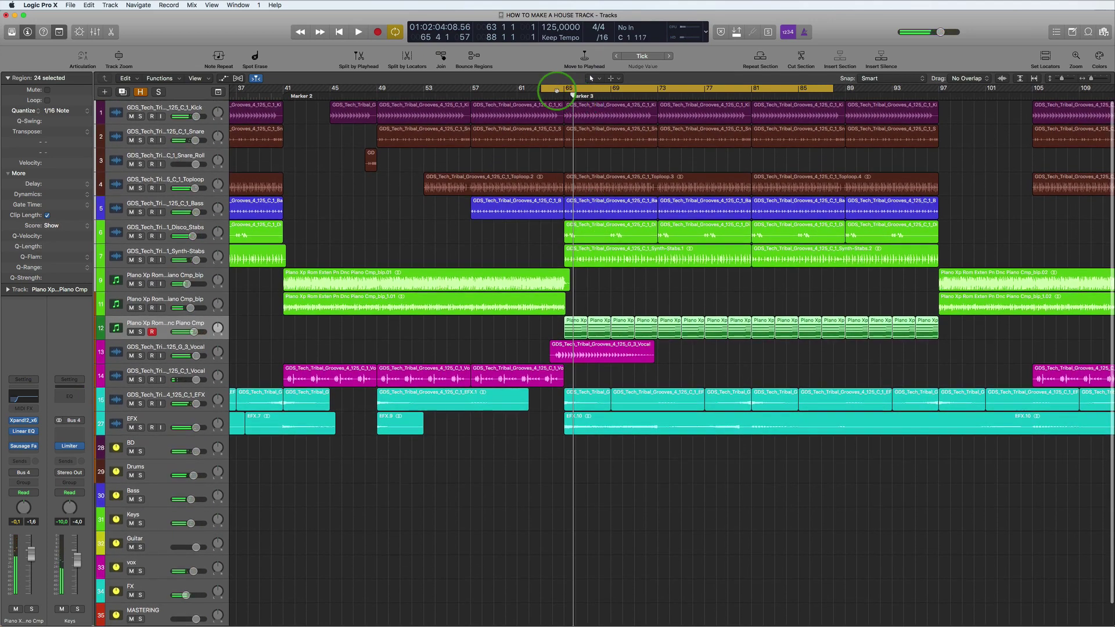
pyautogui.keyDown('ctrl'); pyautogui.keyDown('alt'); pyautogui.click(592, 256); pyautogui.keyUp('alt'); pyautogui.keyUp('ctrl')
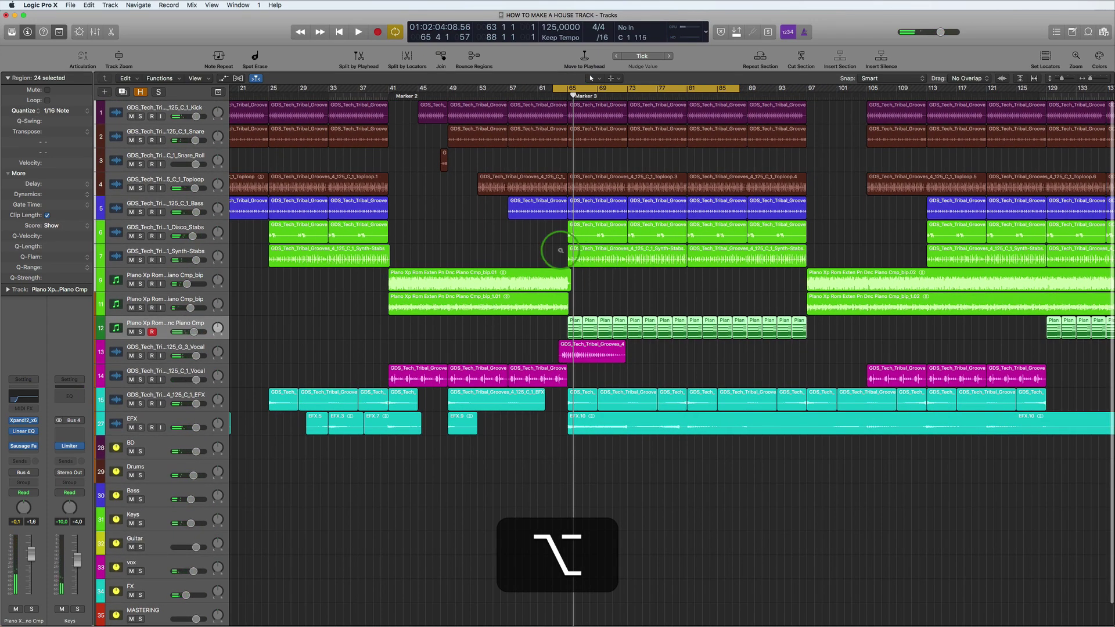
pyautogui.keyDown('ctrl'); pyautogui.keyDown('alt'); pyautogui.click(559, 250); pyautogui.keyUp('alt'); pyautogui.keyUp('ctrl')
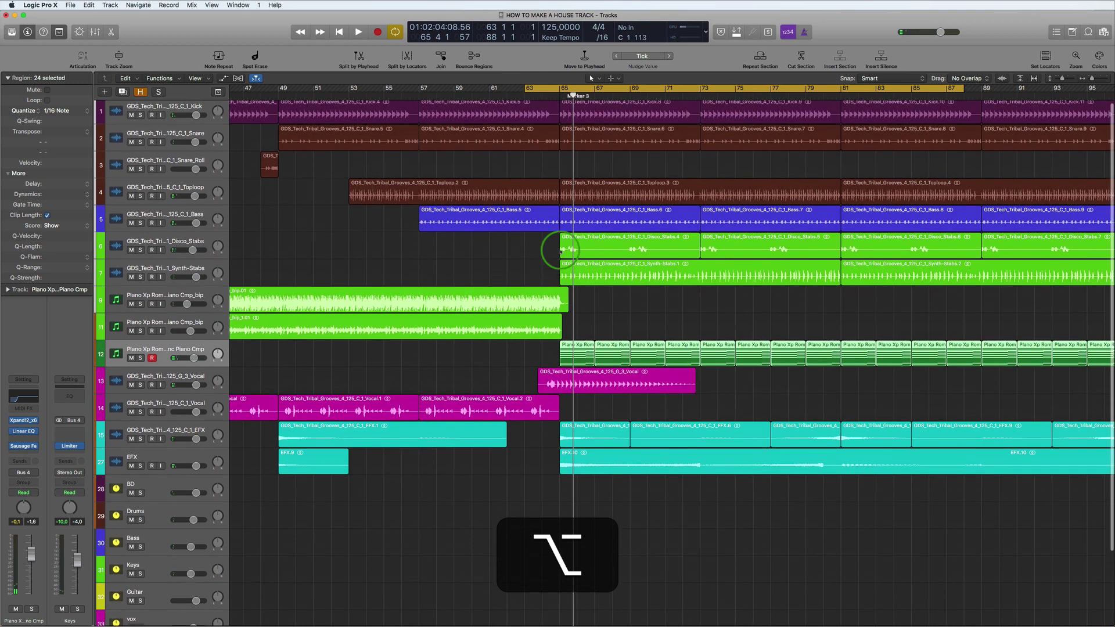
pyautogui.press('space')
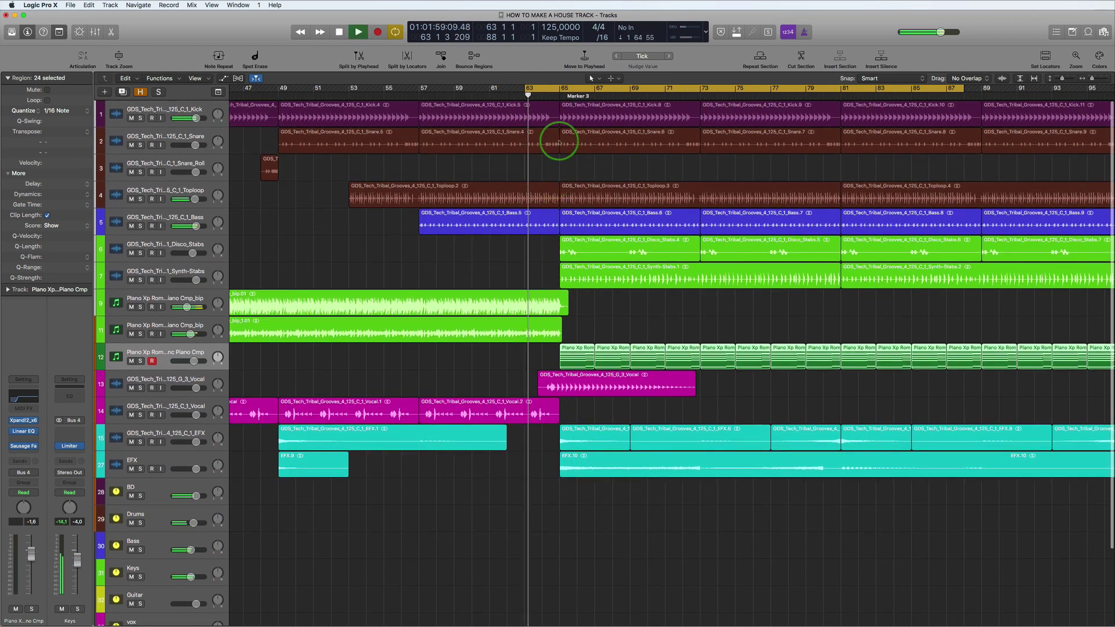
pyautogui.moveTo(556, 124); pyautogui.dragTo(545, 150)
pyautogui.moveTo(541, 150); pyautogui.dragTo(541, 225)
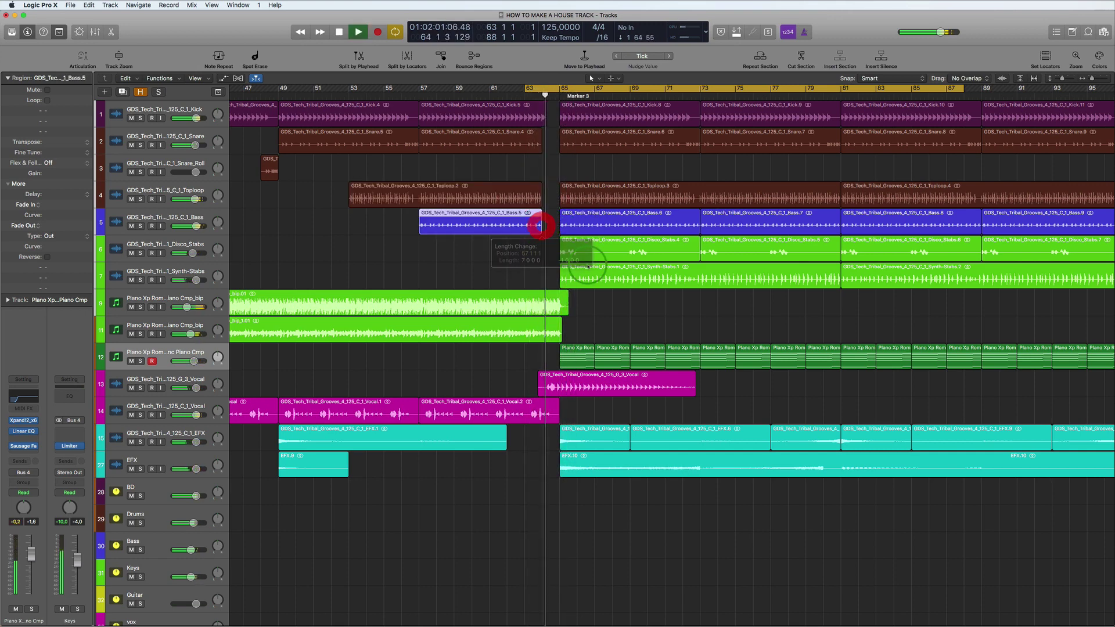
pyautogui.moveTo(566, 305); pyautogui.dragTo(542, 335)
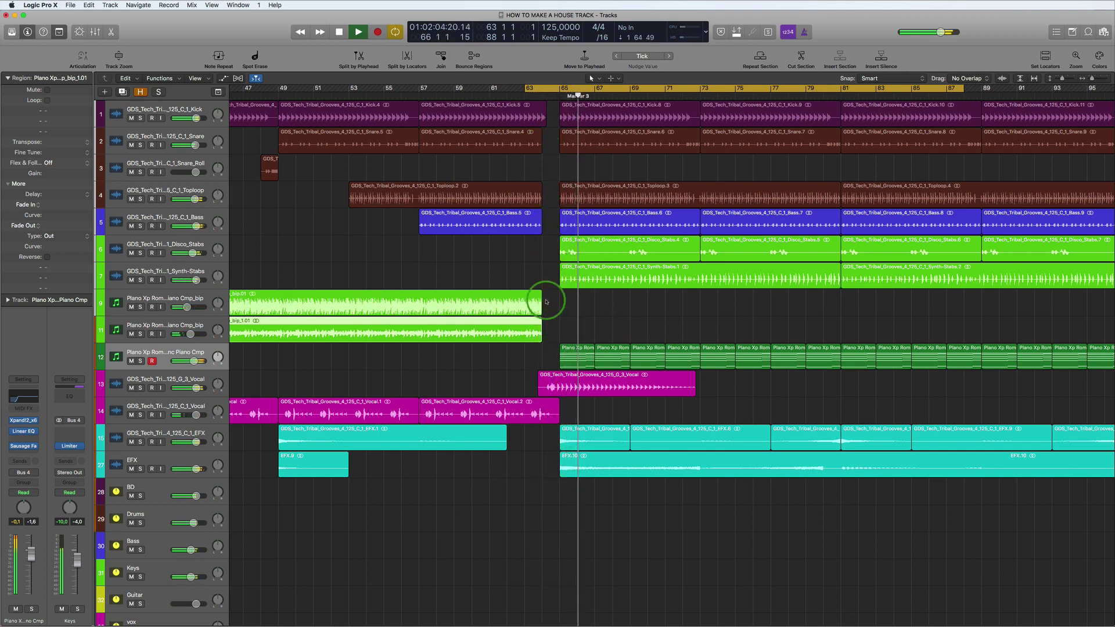
# Step: Split the vocal region on track 14 one beat before bar 64 and stop playback
pyautogui.keyDown('alt'); pyautogui.scroll(-3, 550, 273); pyautogui.keyUp('alt')
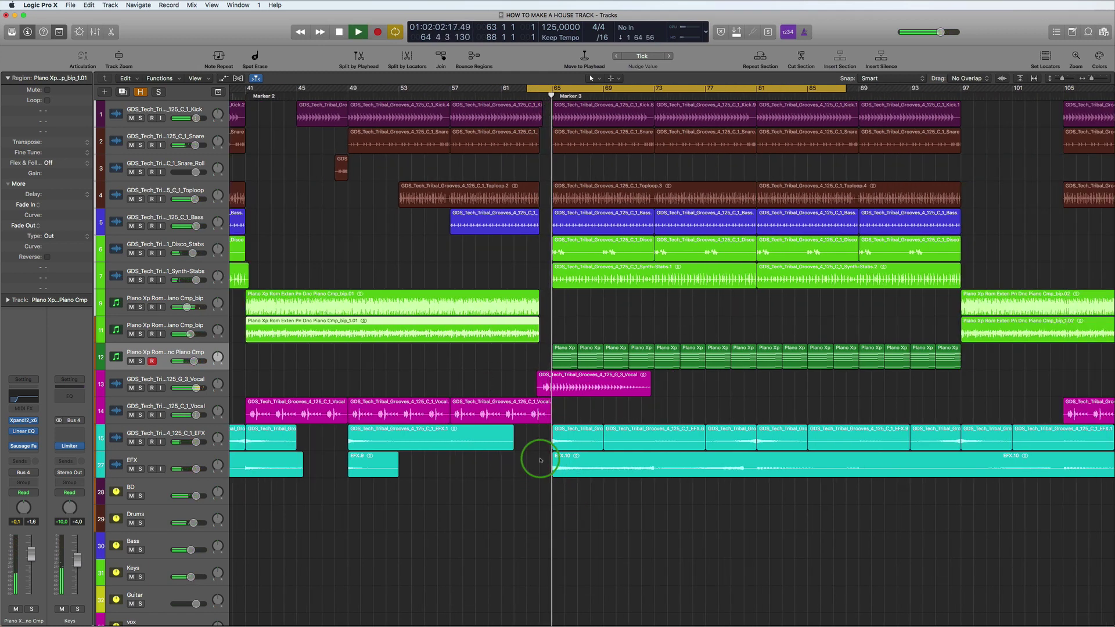
pyautogui.keyDown('alt'); pyautogui.scroll(5, 540, 461); pyautogui.keyUp('alt')
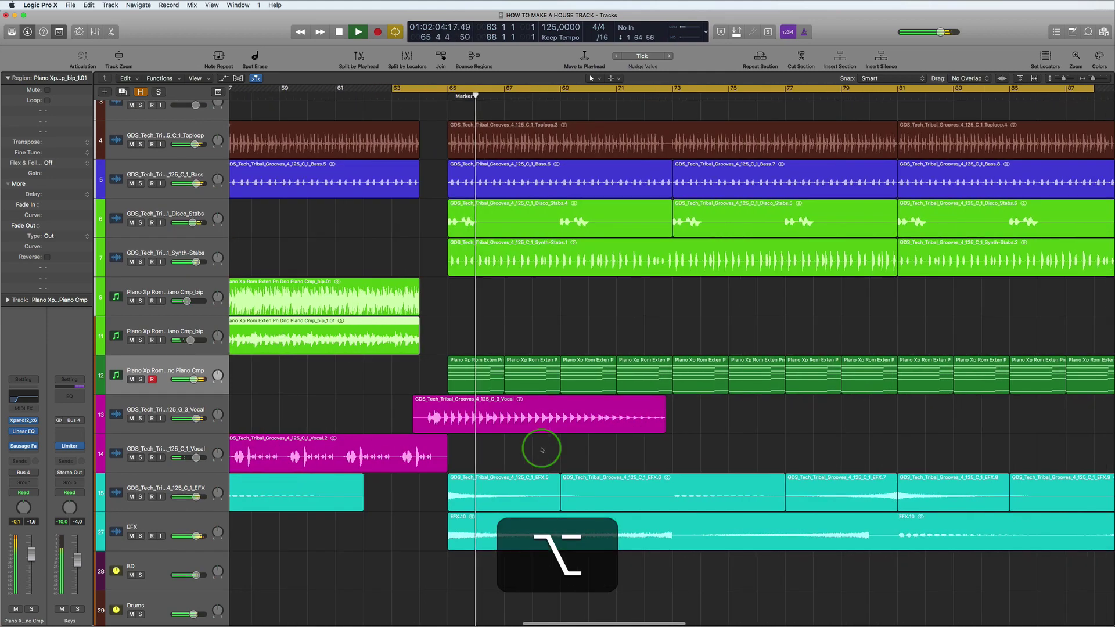
pyautogui.keyDown('alt'); pyautogui.scroll(2, 541, 450); pyautogui.keyUp('alt')
pyautogui.hscroll(-5, 541, 450)
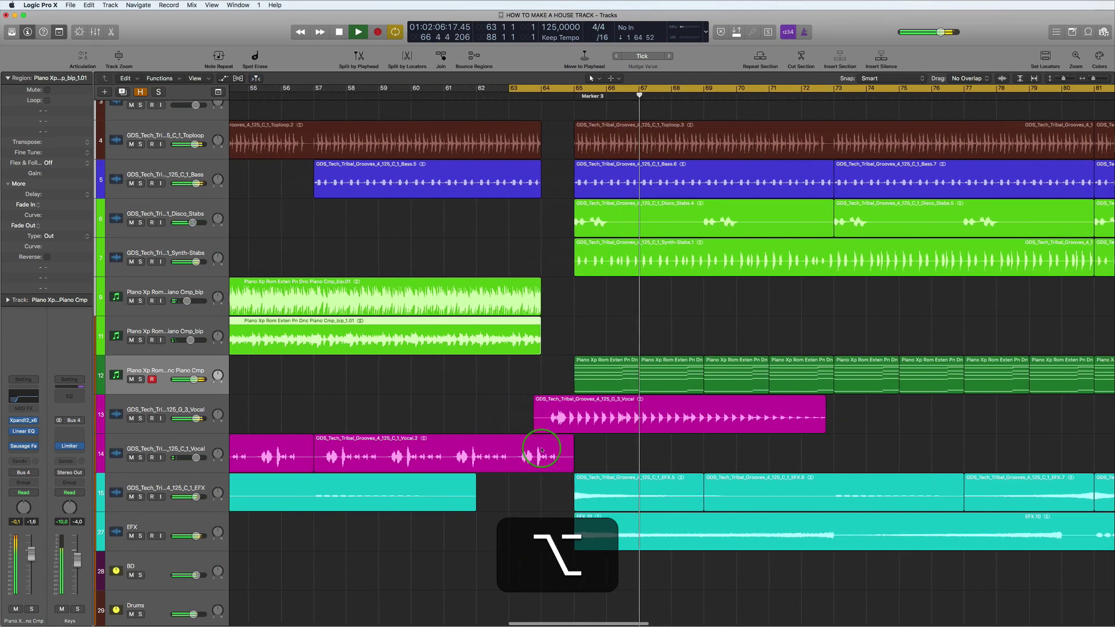
pyautogui.hscroll(-4, 393, 455)
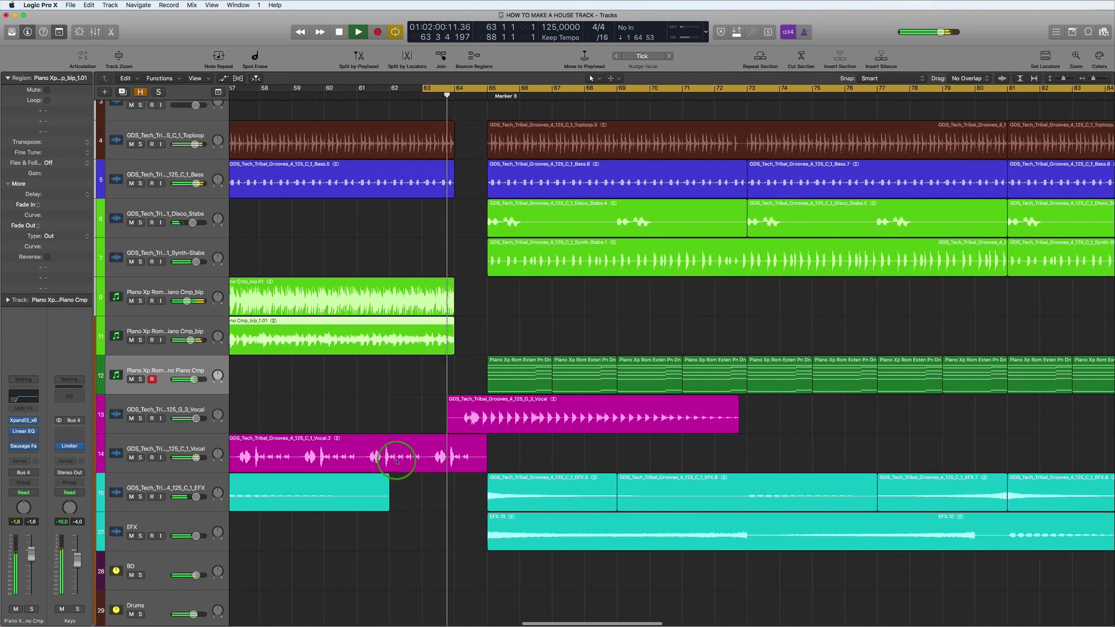
pyautogui.hscroll(-1, 397, 461)
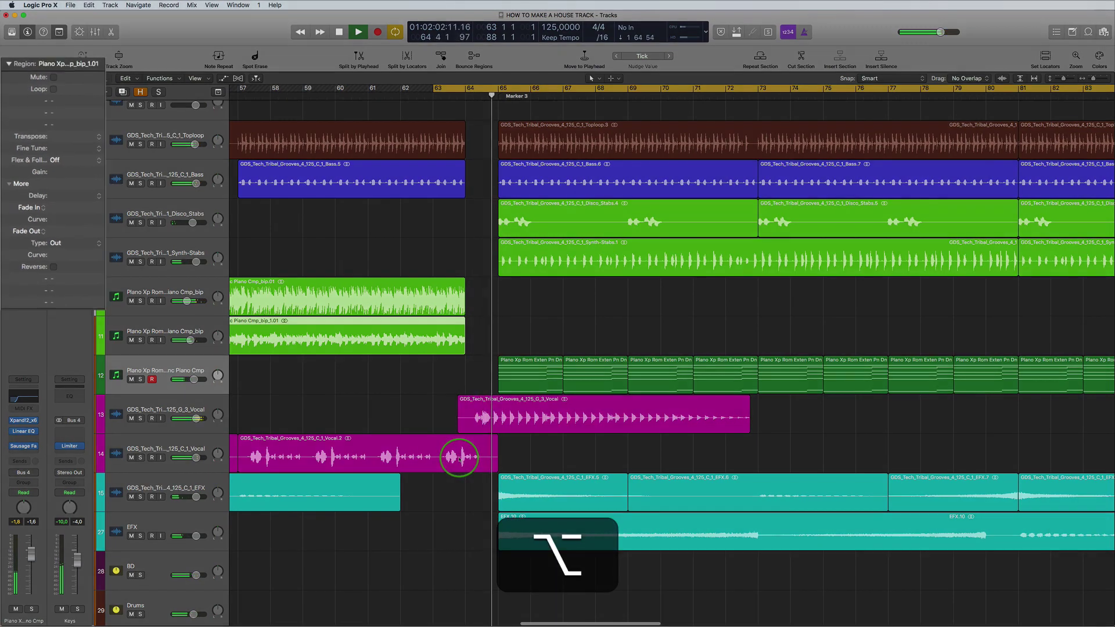
pyautogui.keyDown('super'); pyautogui.click(461, 457); pyautogui.keyUp('super')
pyautogui.press('super+space')
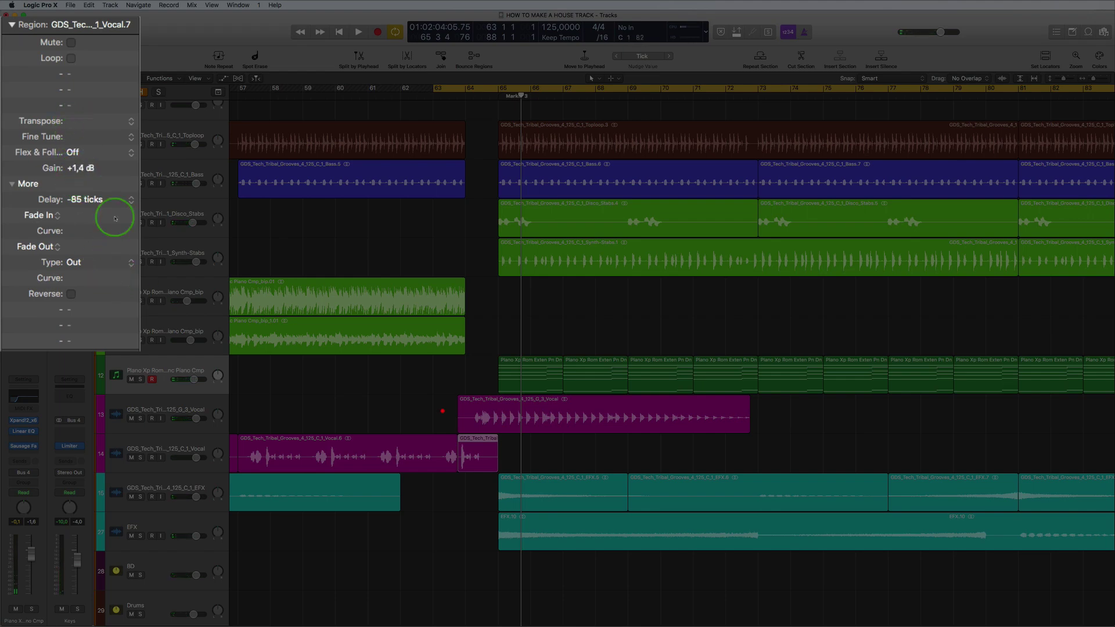
# Step: Set the transposition of the split-off vocal region before Marker 3 to -12
pyautogui.keyDown('alt'); pyautogui.scroll(5, 442, 453); pyautogui.keyUp('alt')
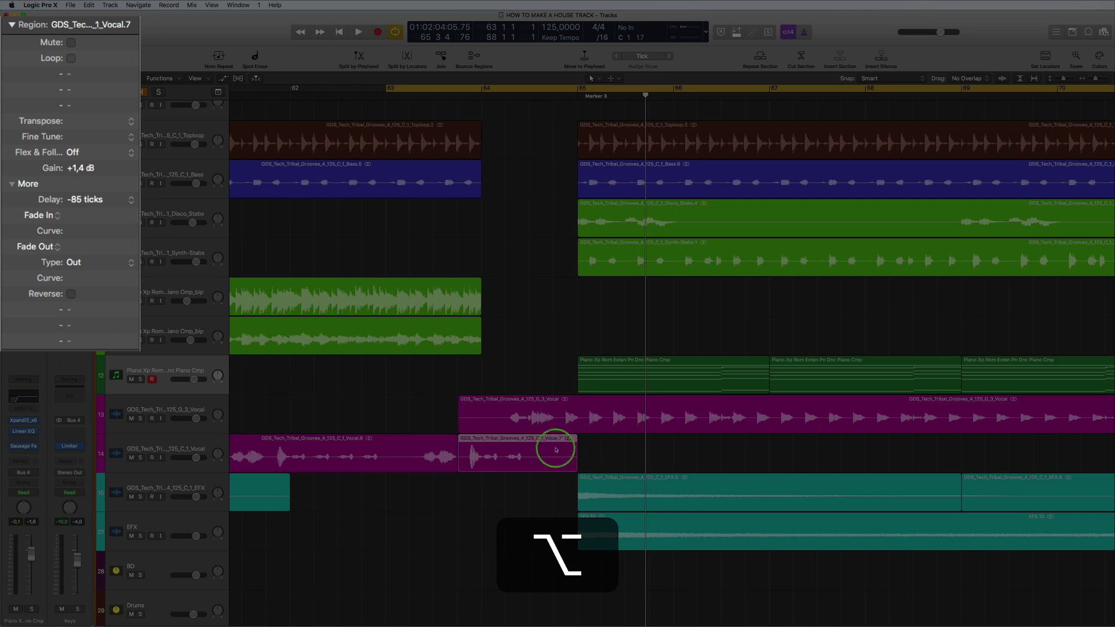
pyautogui.keyDown('alt'); pyautogui.click(556, 450); pyautogui.keyUp('alt')
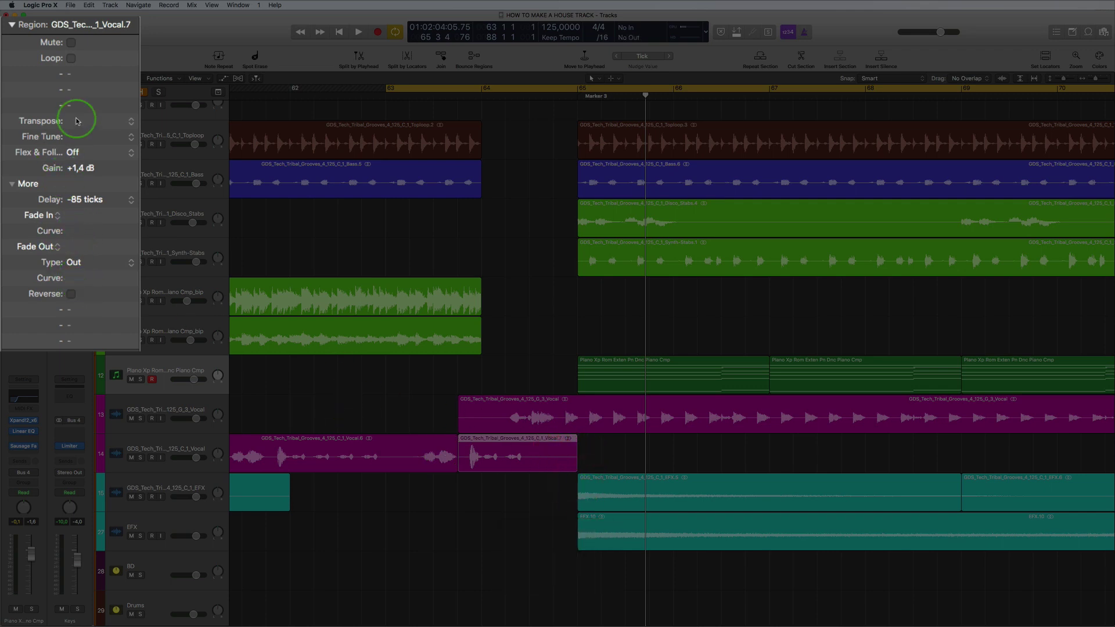
pyautogui.moveTo(77, 120); pyautogui.dragTo(75, 140)
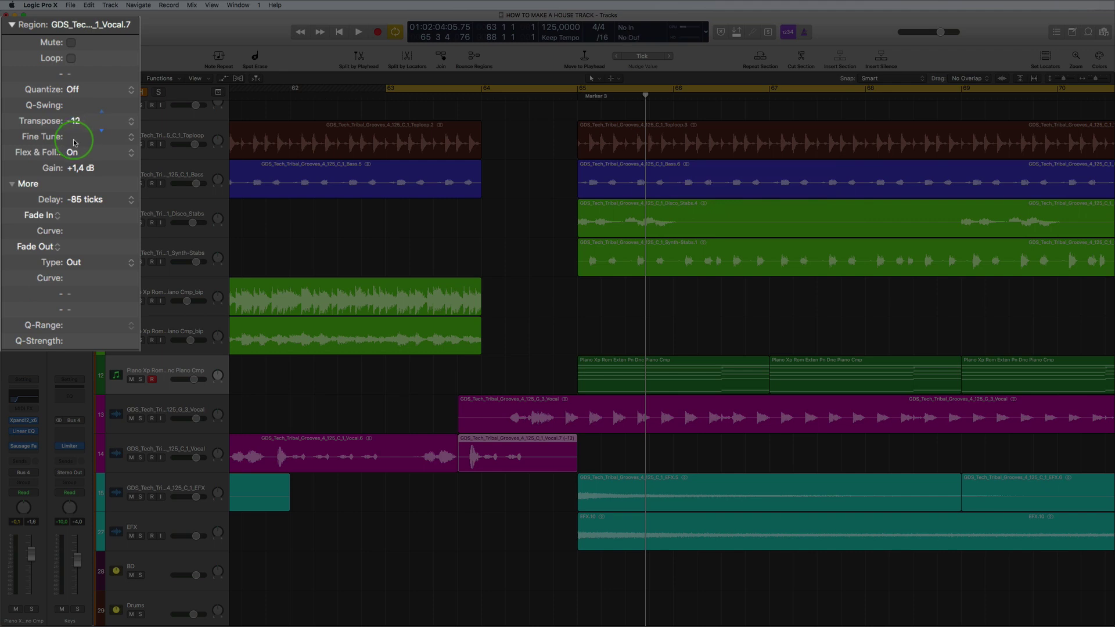
# Step: Split the vocal tail at bar 64, set the second part's gain to +6.7 dB, and clear its transposition
pyautogui.keyDown('super'); pyautogui.click(483, 459); pyautogui.keyUp('super')
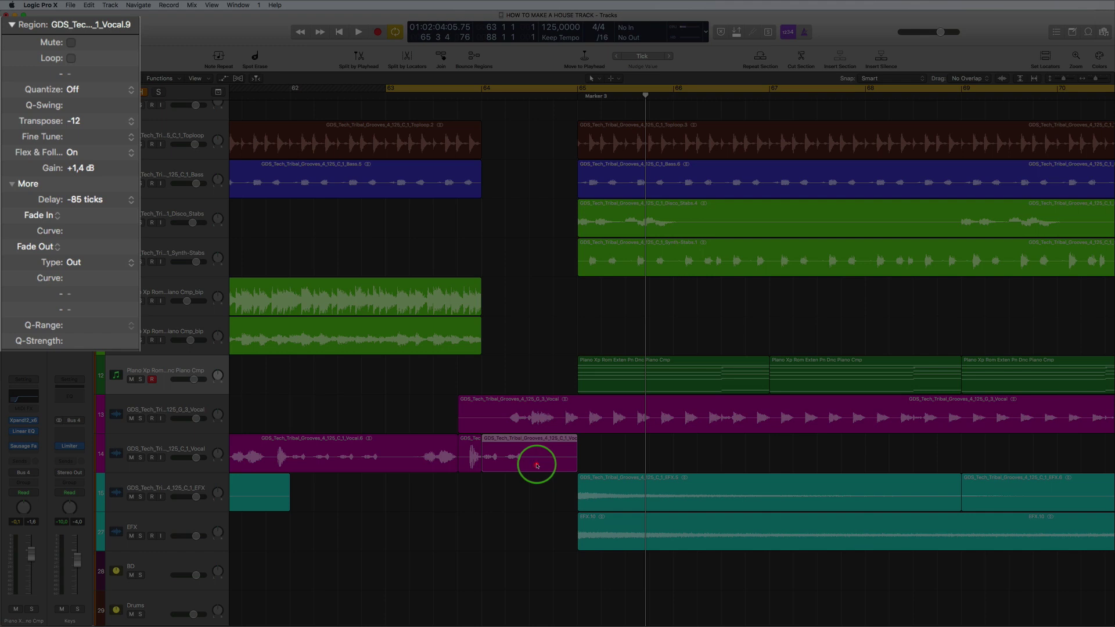
pyautogui.click(537, 465)
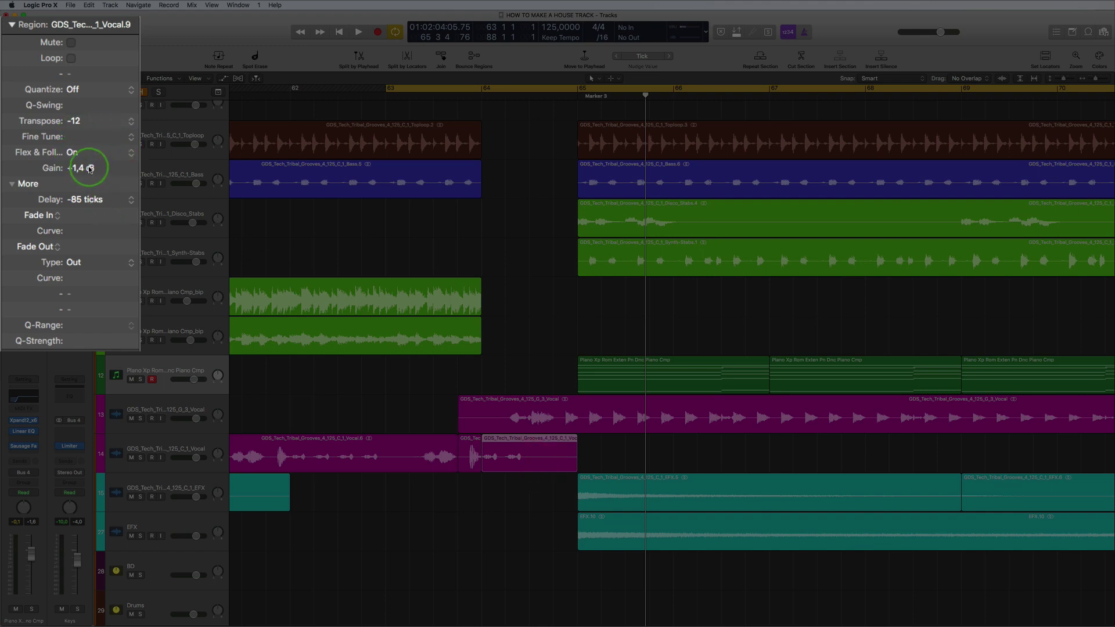
pyautogui.press('space')
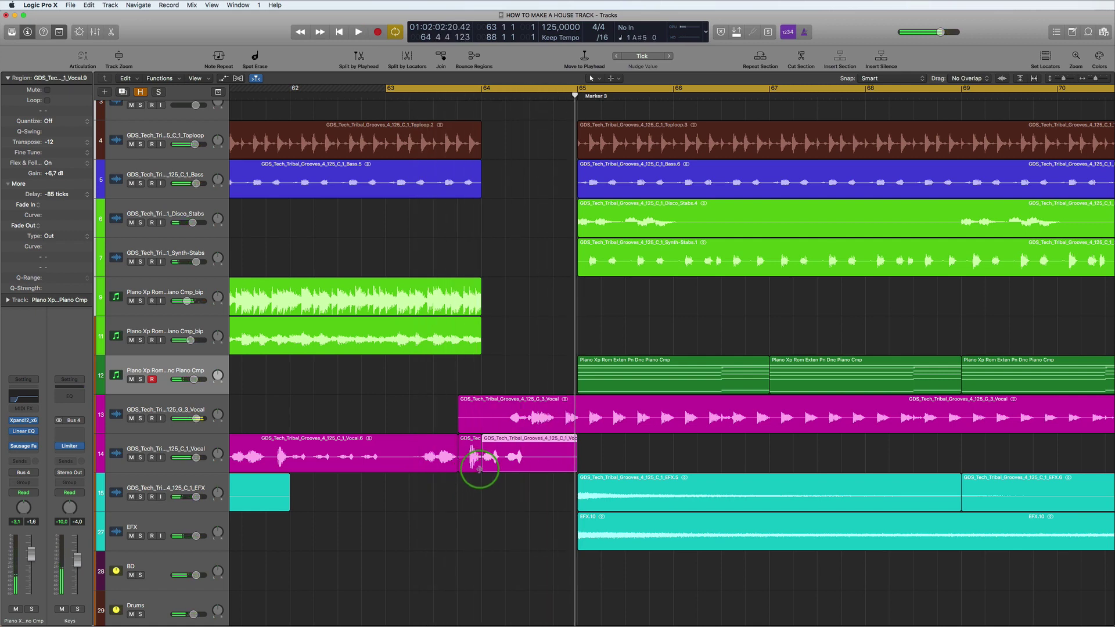
pyautogui.scroll(2, 469, 485)
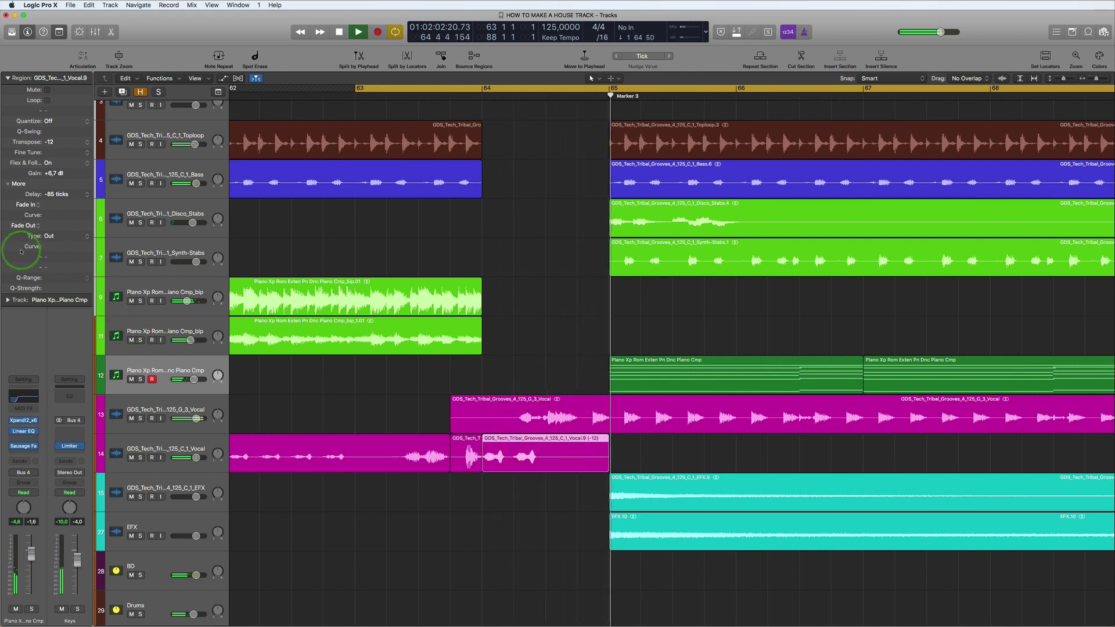
pyautogui.press('space')
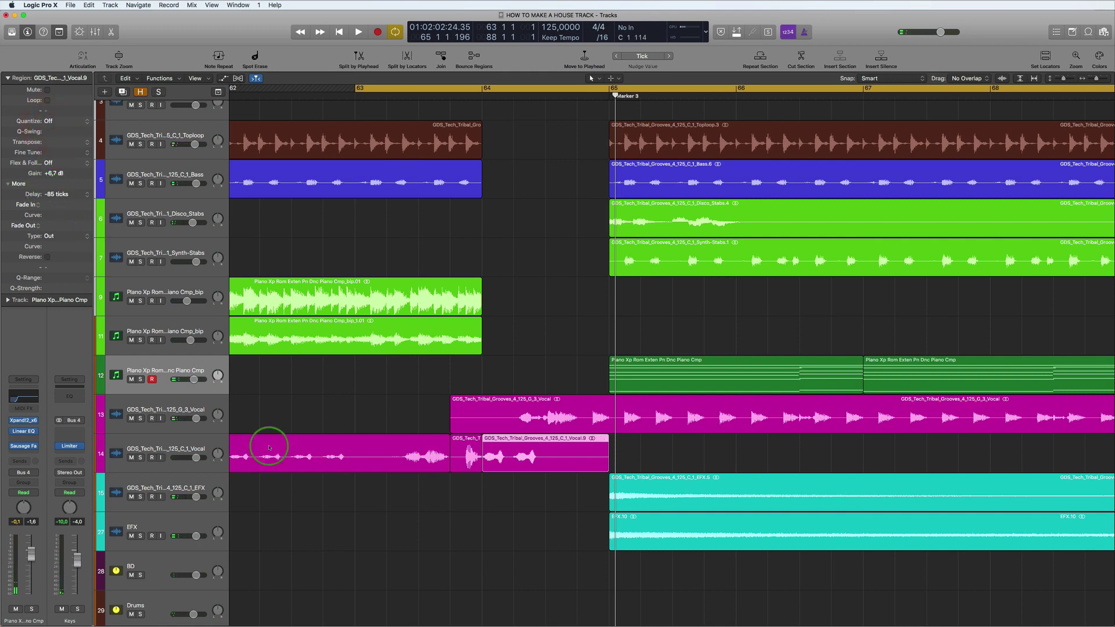
# Step: Duplicate vocal track 14 and move the two split vocal regions before Marker 3 onto the new track
pyautogui.click(194, 449)
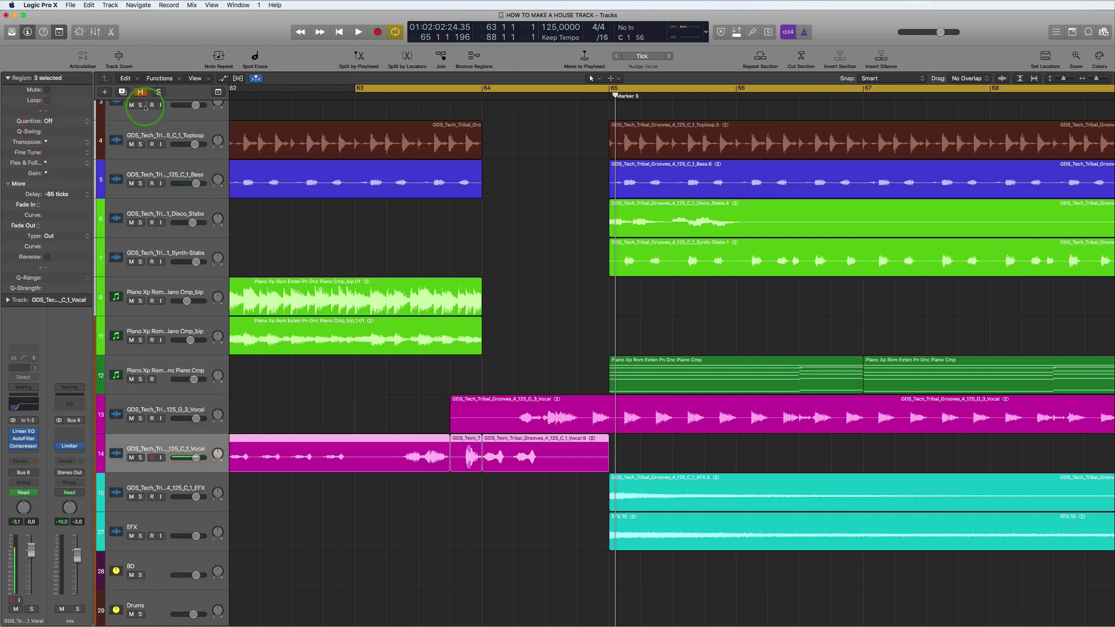
pyautogui.click(121, 92)
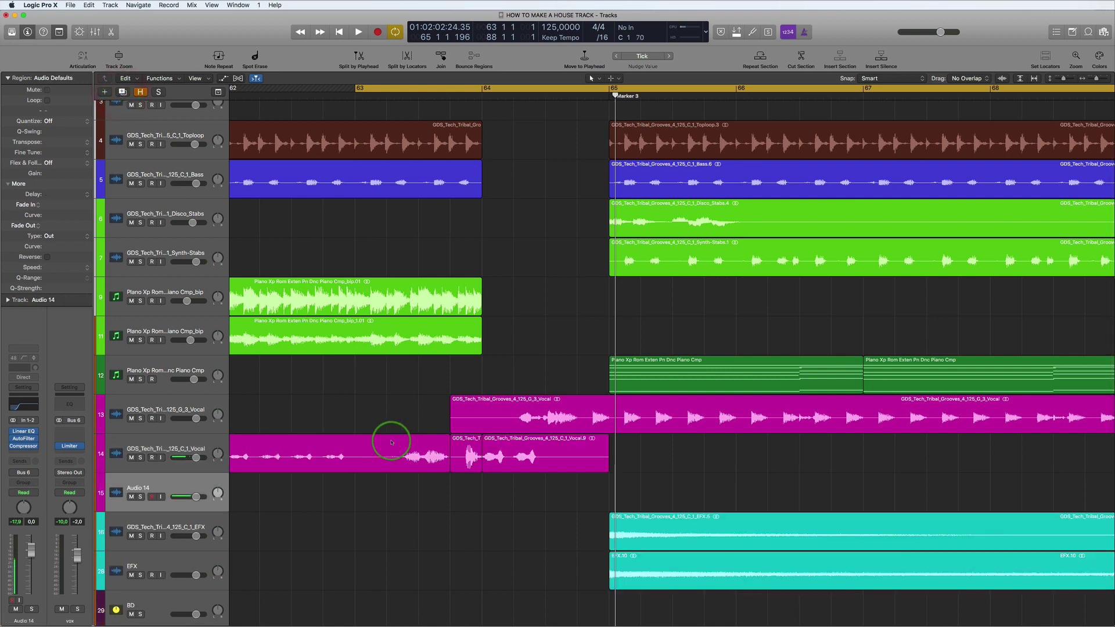
pyautogui.click(432, 455)
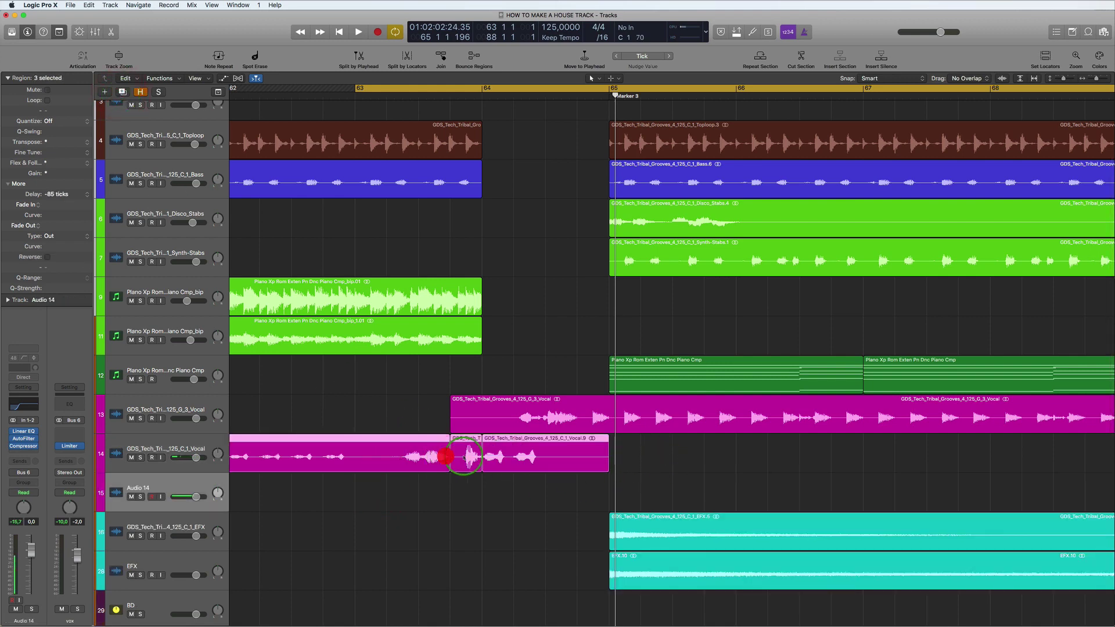
pyautogui.moveTo(465, 454); pyautogui.dragTo(464, 493)
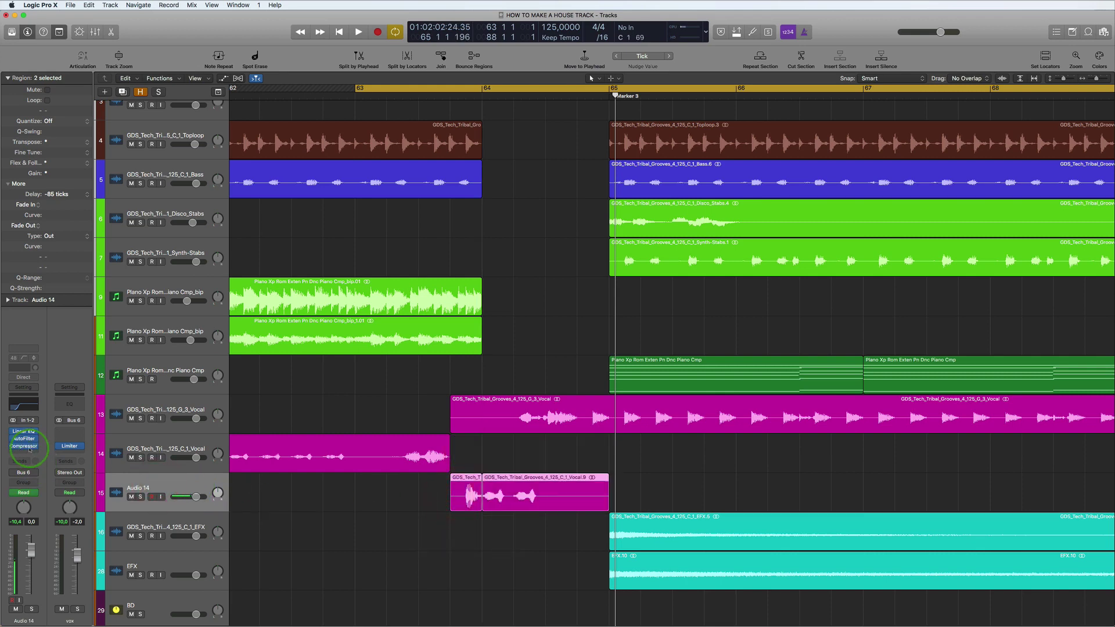
# Step: Play back the moved vocals and clear the transposition of the short vocal region just before bar 64
pyautogui.press('space')
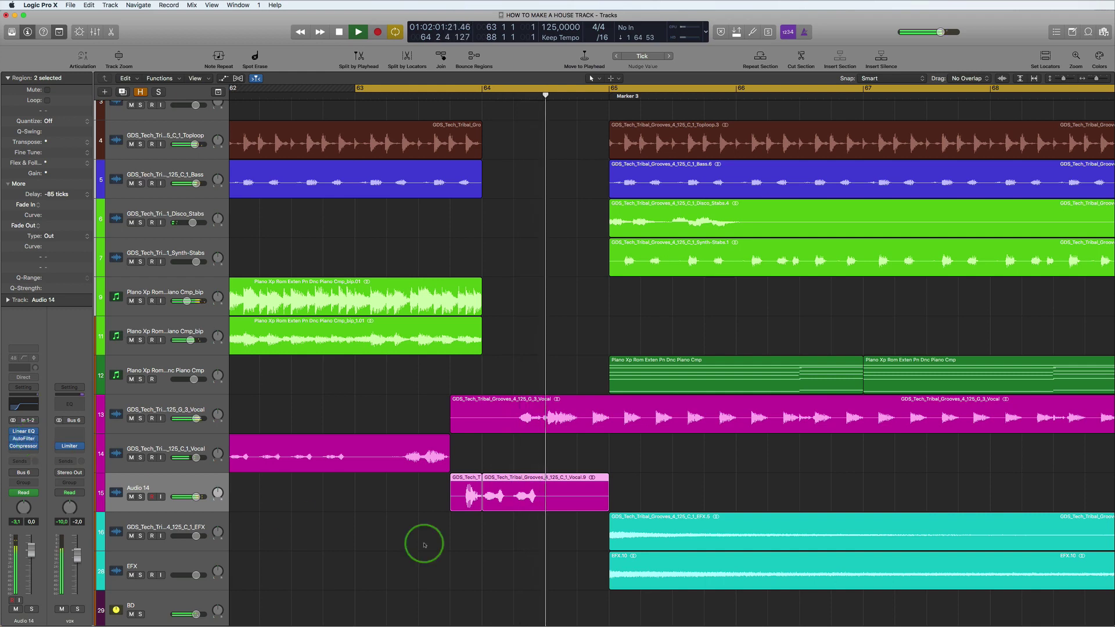
pyautogui.click(441, 531)
pyautogui.press('space')
pyautogui.click(464, 511)
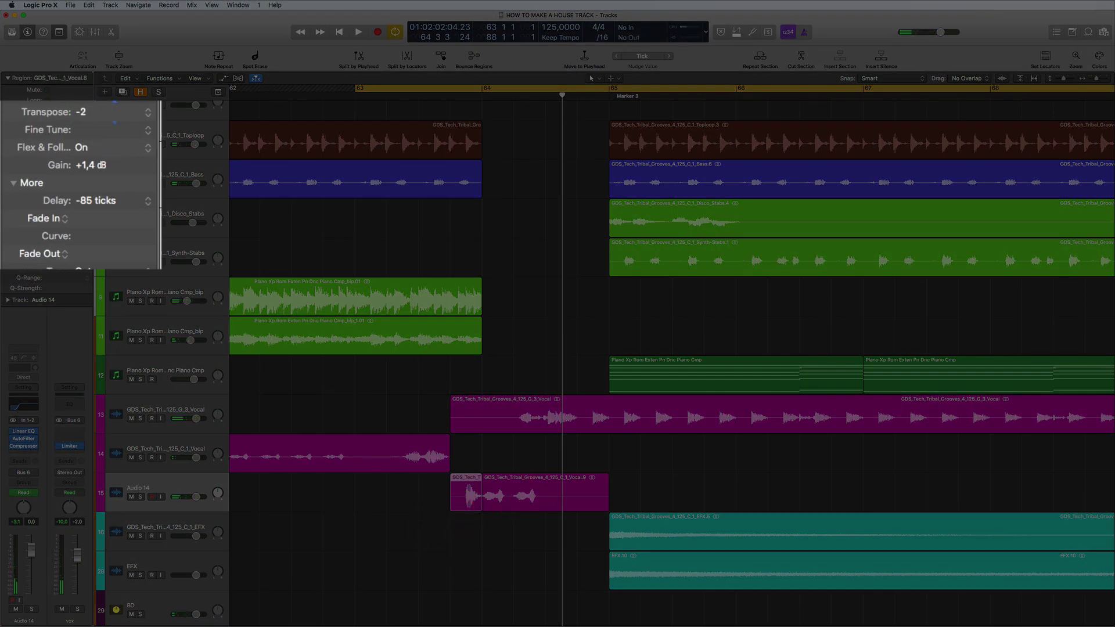
pyautogui.press('space')
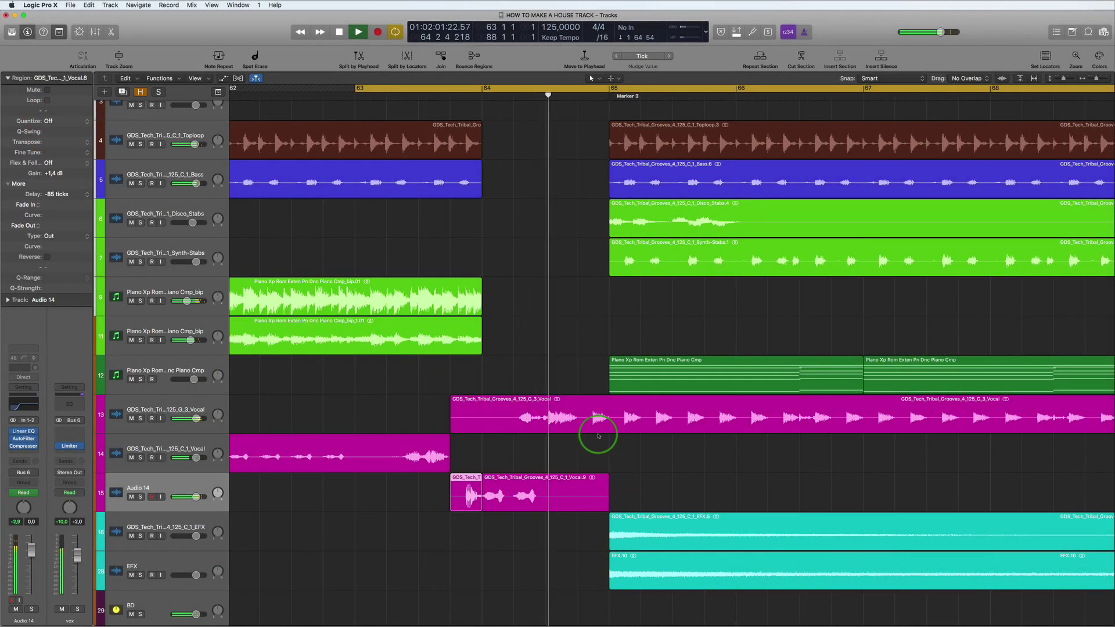
# Step: Move the vocal region on track 13 to start at bar 64 and play back the transition
pyautogui.press('space')
pyautogui.moveTo(587, 408); pyautogui.dragTo(617, 406)
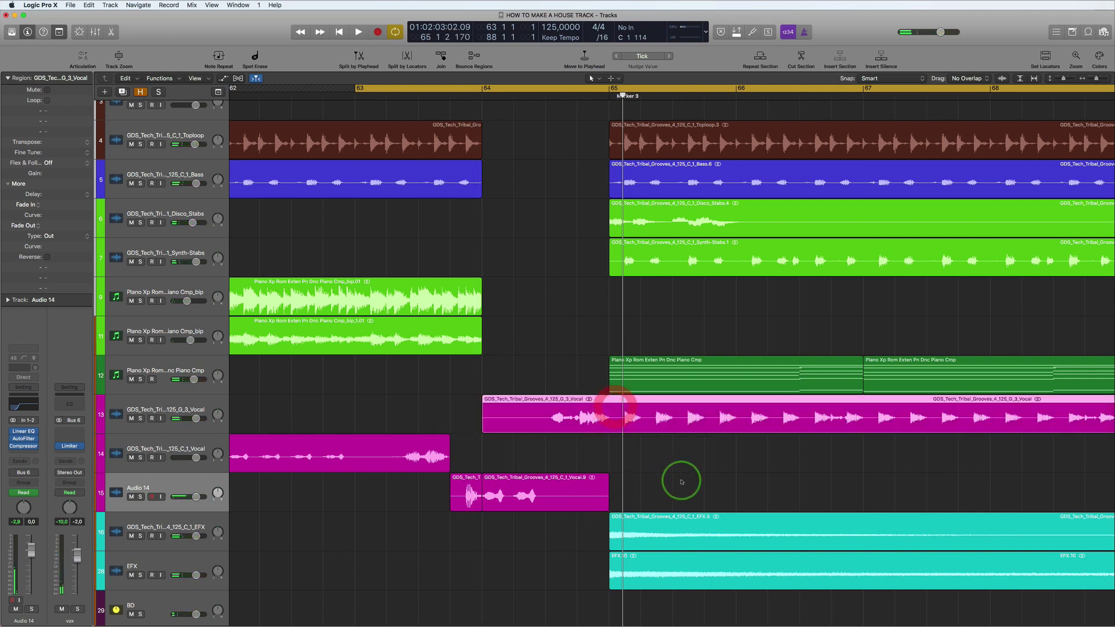
pyautogui.press('space')
pyautogui.keyDown('alt'); pyautogui.scroll(-3, 658, 476); pyautogui.keyUp('alt')
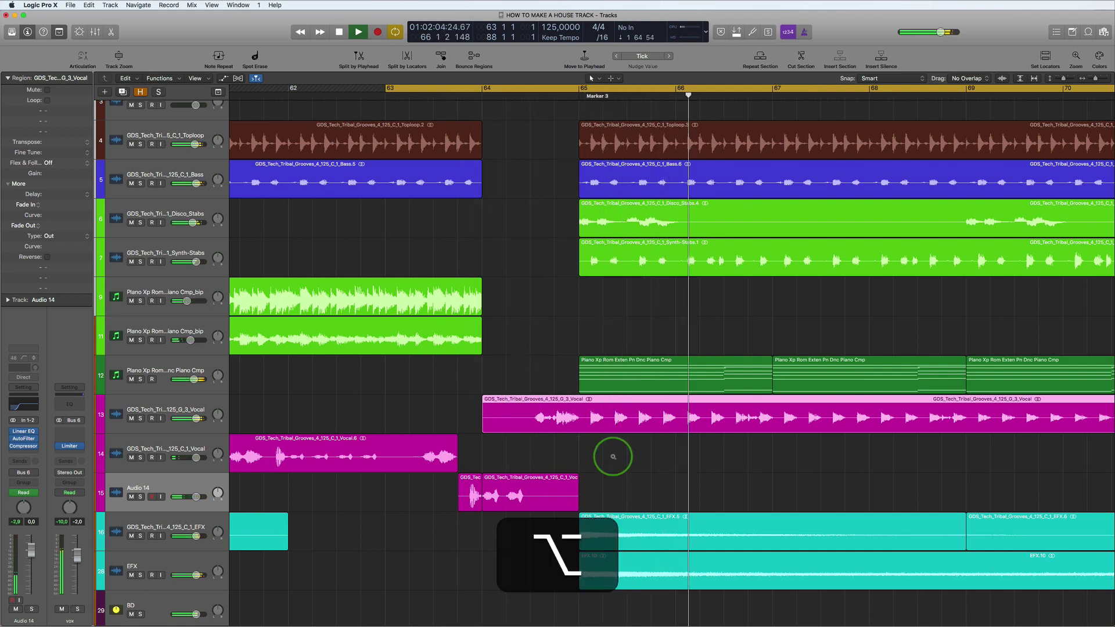
pyautogui.keyDown('alt'); pyautogui.scroll(3, 610, 456); pyautogui.keyUp('alt')
pyautogui.keyDown('alt'); pyautogui.scroll(3, 612, 457); pyautogui.keyUp('alt')
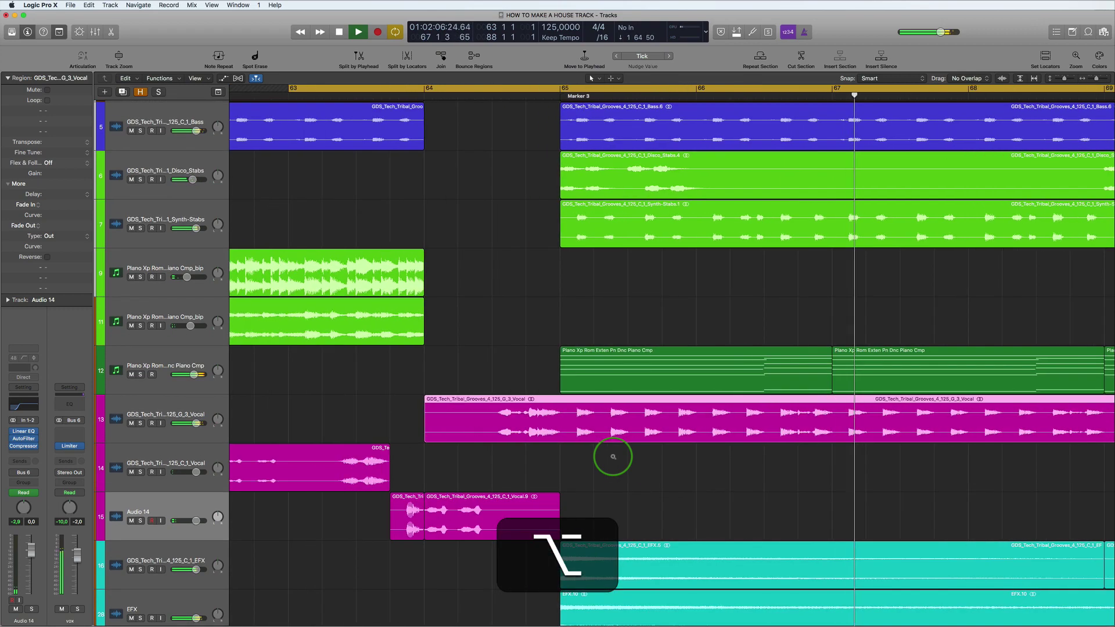
pyautogui.keyDown('alt'); pyautogui.scroll(2, 613, 456); pyautogui.keyUp('alt')
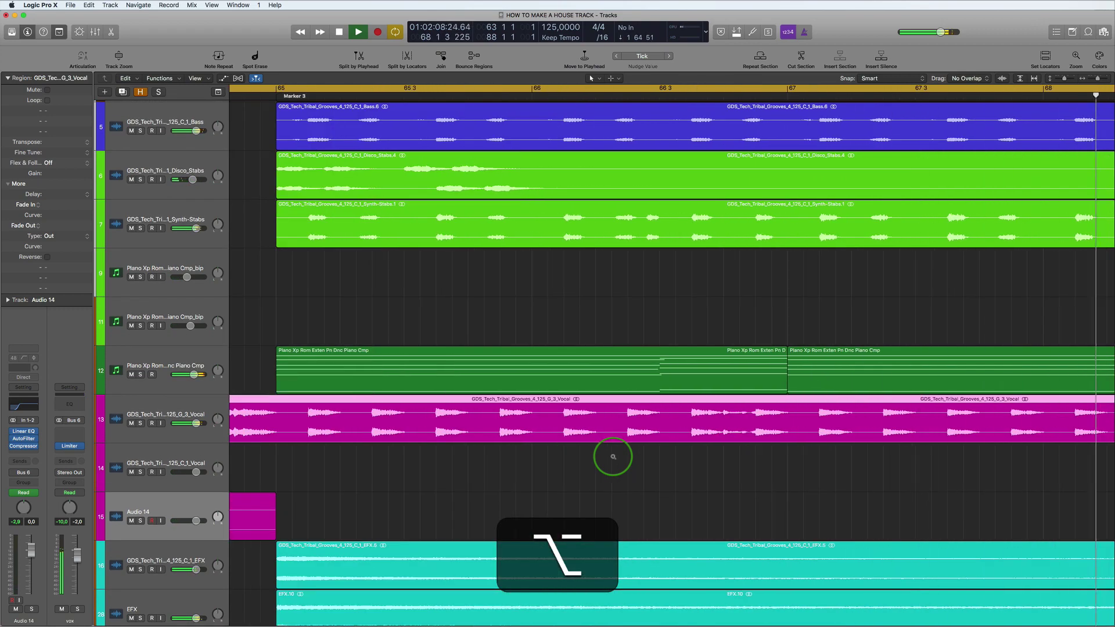
# Step: Replace the AutoFilter on the Audio 14 vocal track with the Vocal Transformer
pyautogui.keyDown('alt'); pyautogui.scroll(-5, 613, 456); pyautogui.keyUp('alt')
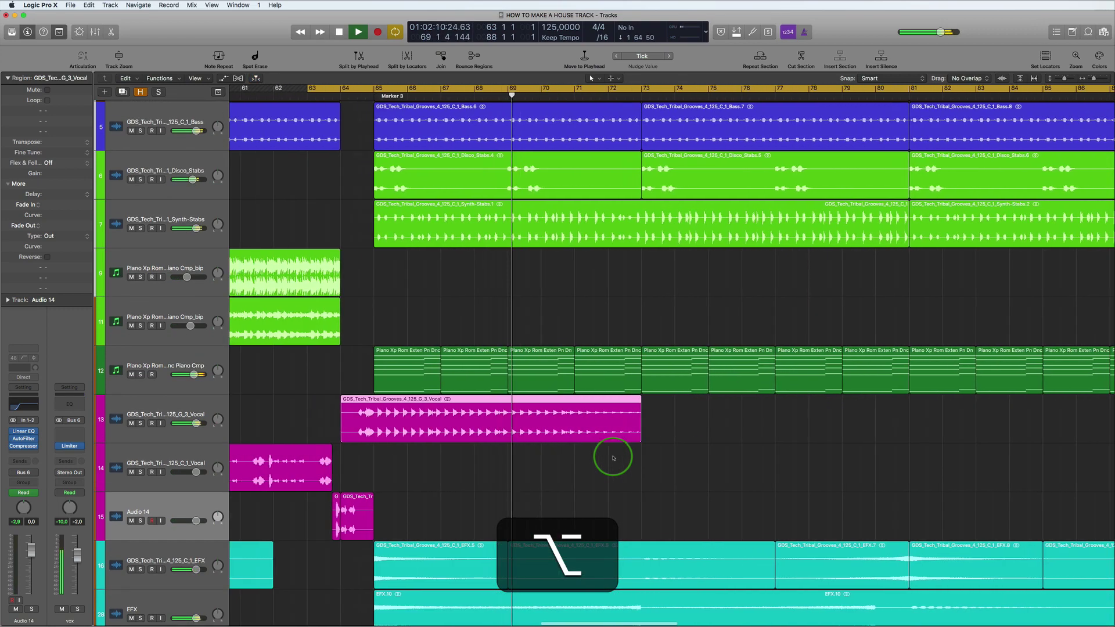
pyautogui.keyDown('alt'); pyautogui.scroll(-3, 612, 458); pyautogui.keyUp('alt')
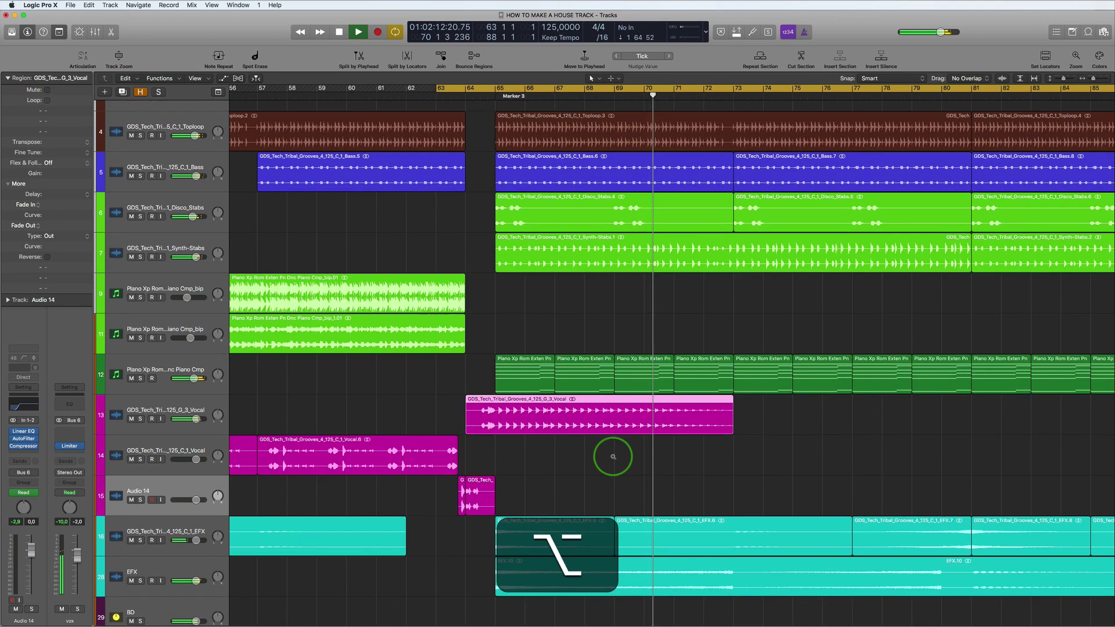
pyautogui.hotkey('alt', 'space')
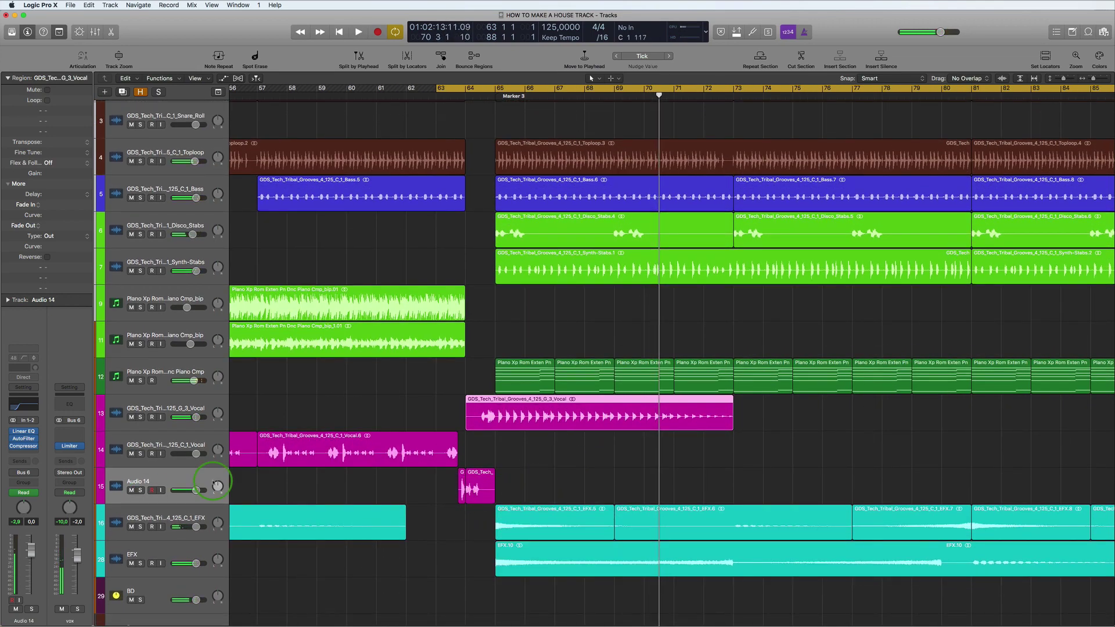
pyautogui.click(209, 483)
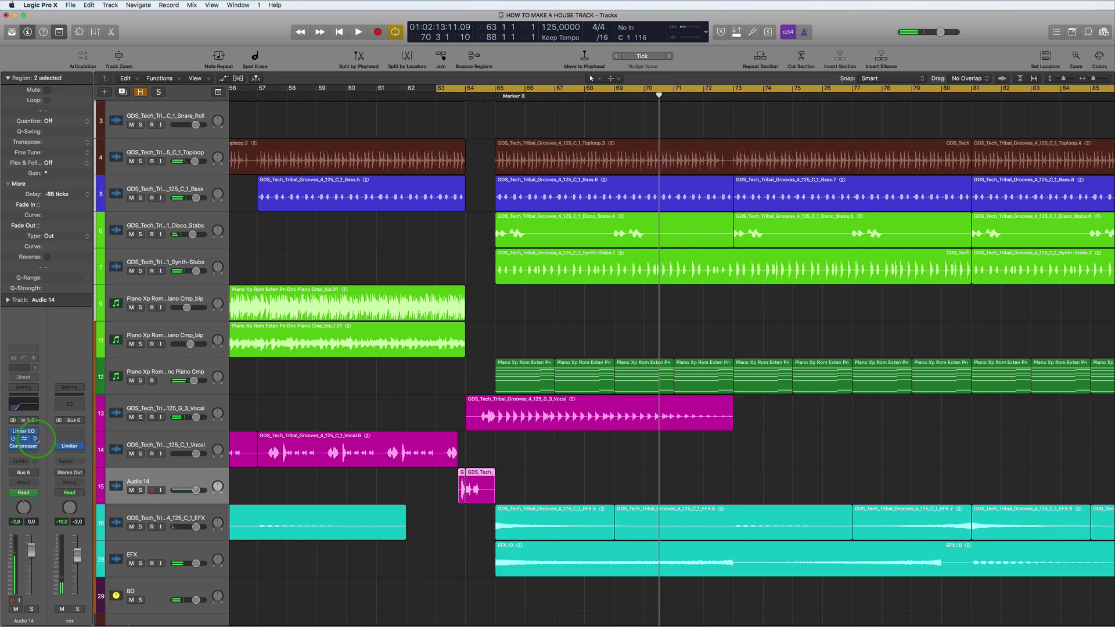
pyautogui.click(36, 440)
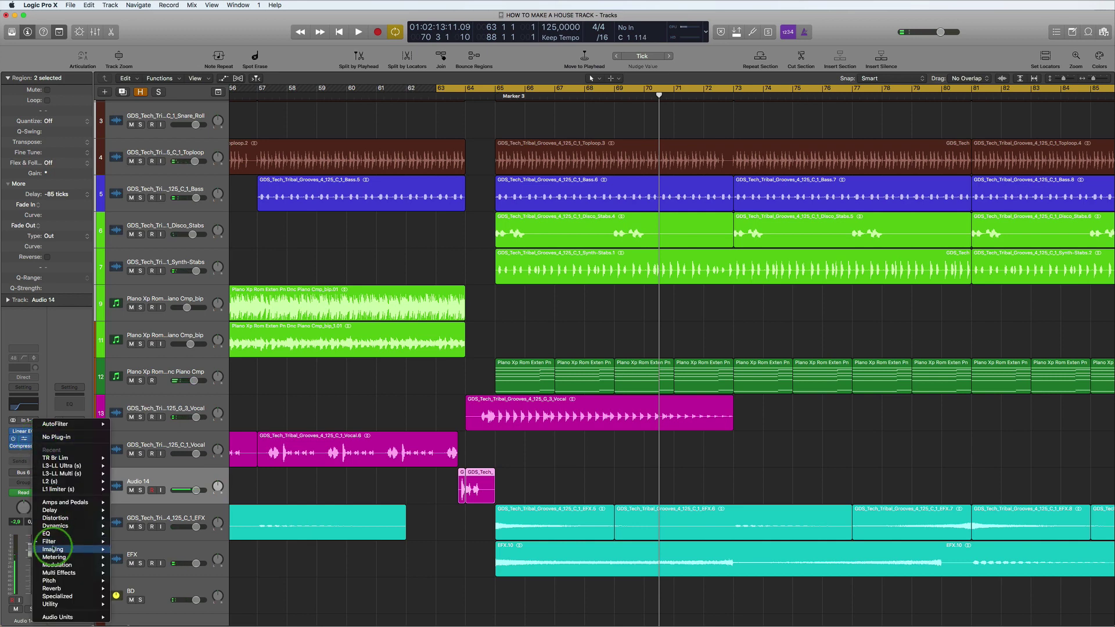
pyautogui.moveTo(56, 580)
pyautogui.moveTo(164, 588)
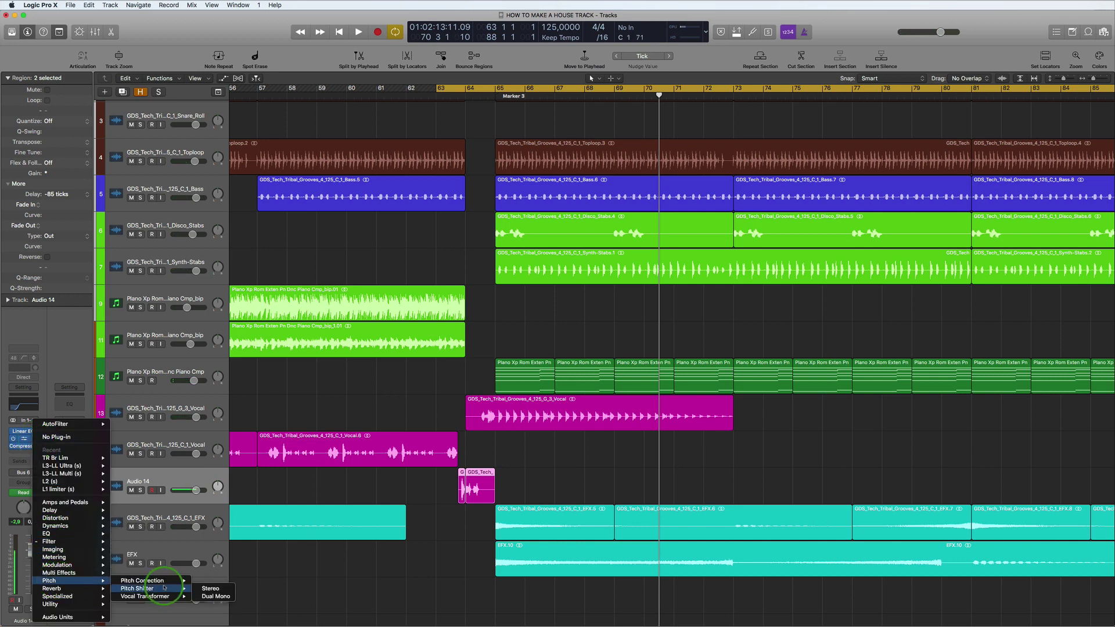
pyautogui.click(206, 596)
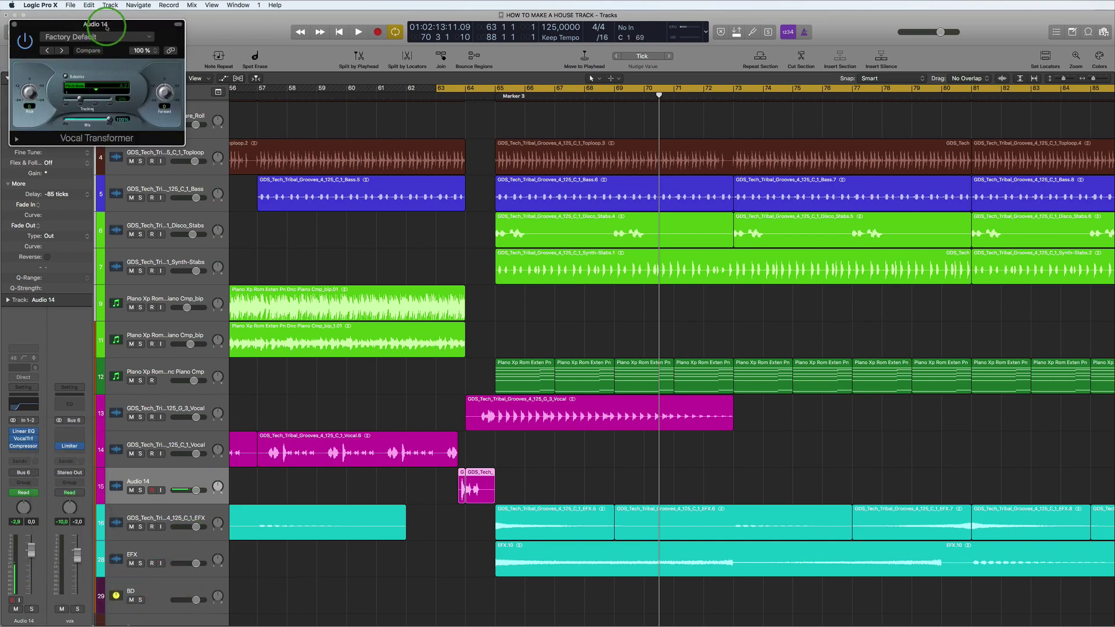
# Step: Set the Vocal Transformer's pitch to -7 and formant to -3, and play back the transition into Marker 3
pyautogui.moveTo(106, 27); pyautogui.dragTo(864, 216)
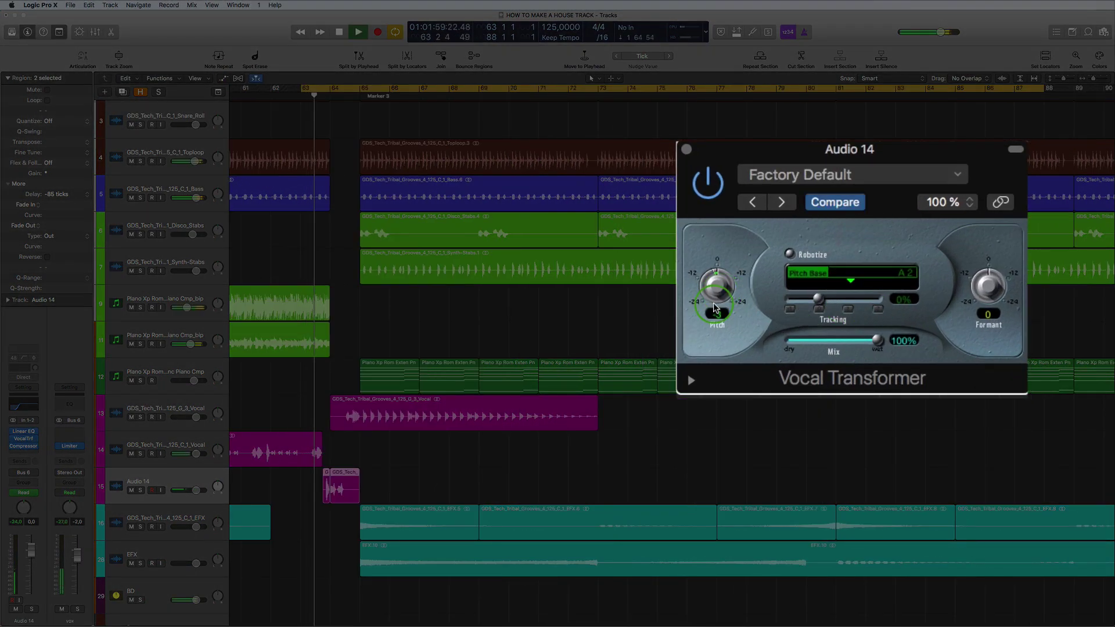
pyautogui.moveTo(714, 308); pyautogui.dragTo(713, 292)
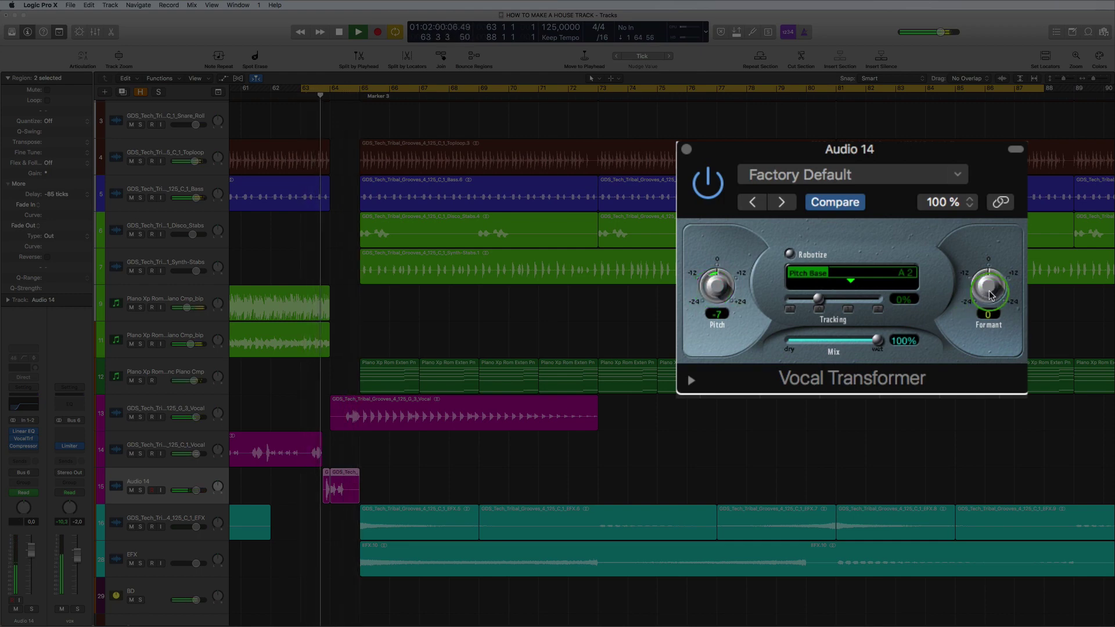
pyautogui.moveTo(990, 295); pyautogui.dragTo(980, 306)
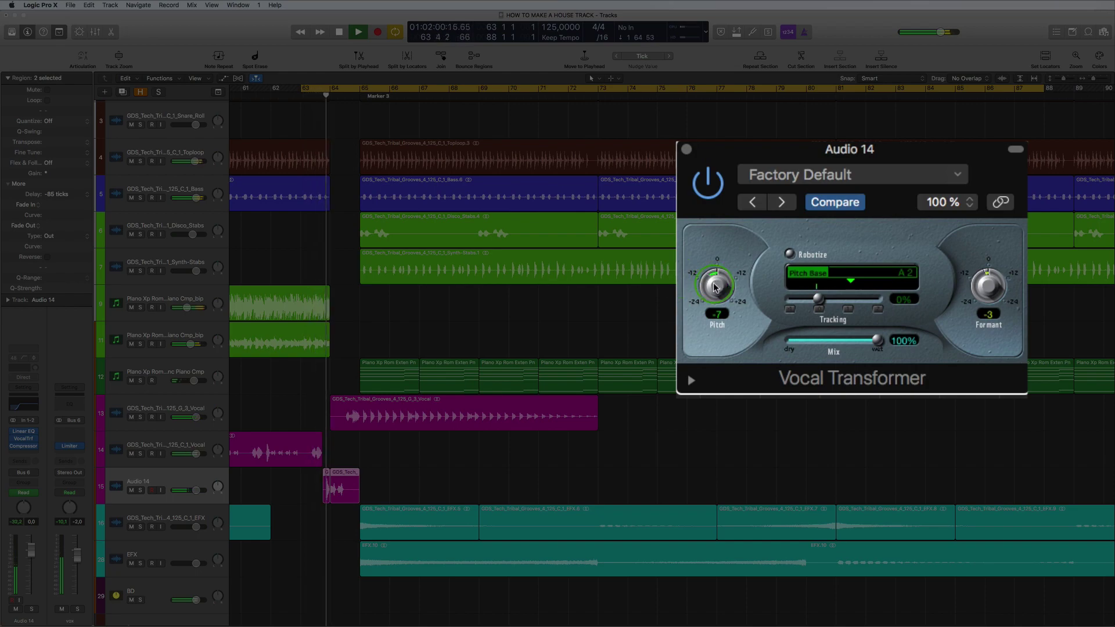
pyautogui.click(781, 277)
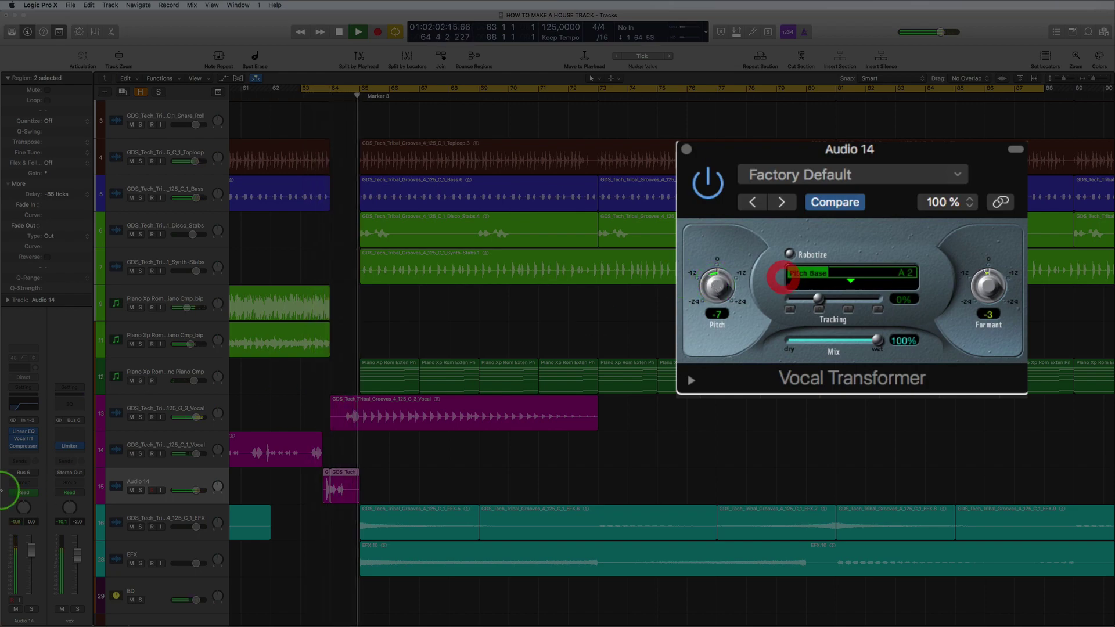
pyautogui.keyDown('alt'); pyautogui.scroll(-4, 296, 514); pyautogui.keyUp('alt')
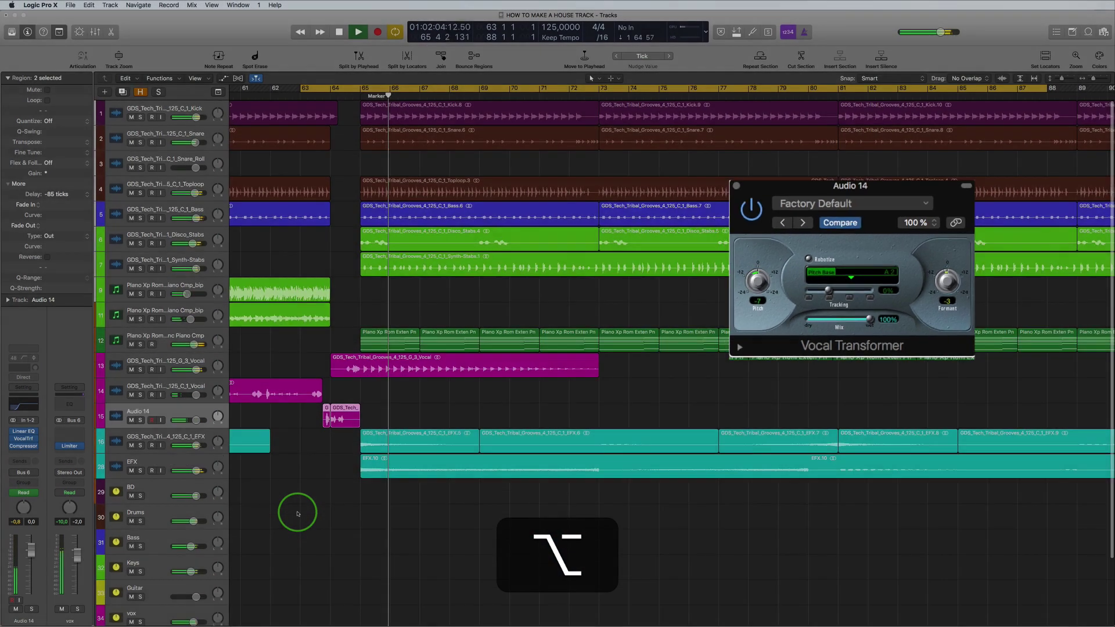
pyautogui.keyDown('alt'); pyautogui.scroll(5, 298, 513); pyautogui.keyUp('alt')
pyautogui.press('space')
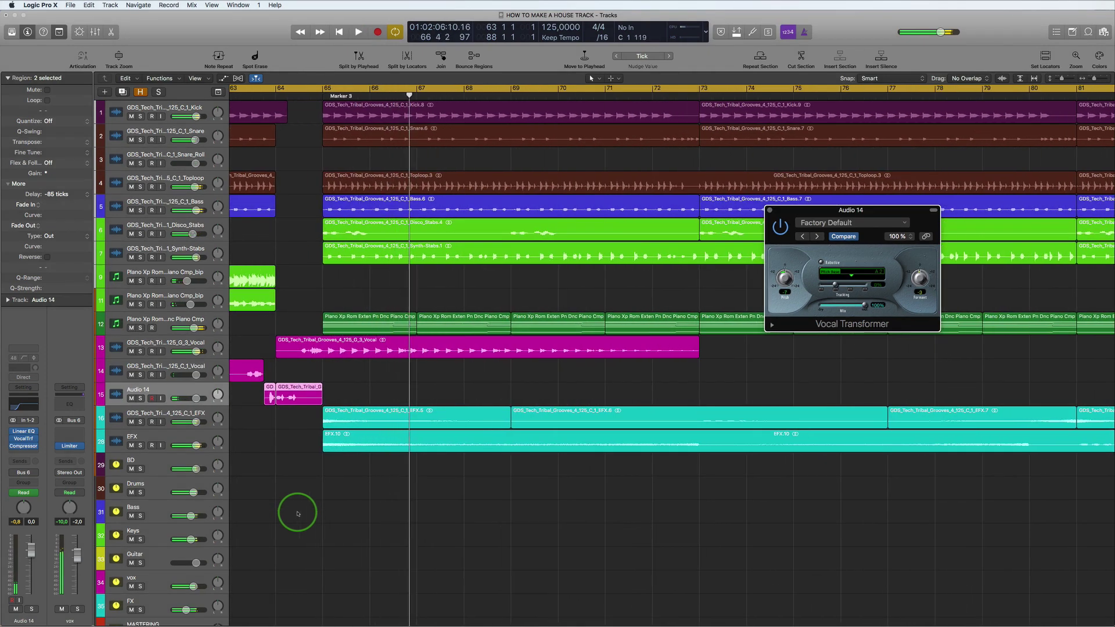
pyautogui.press('space')
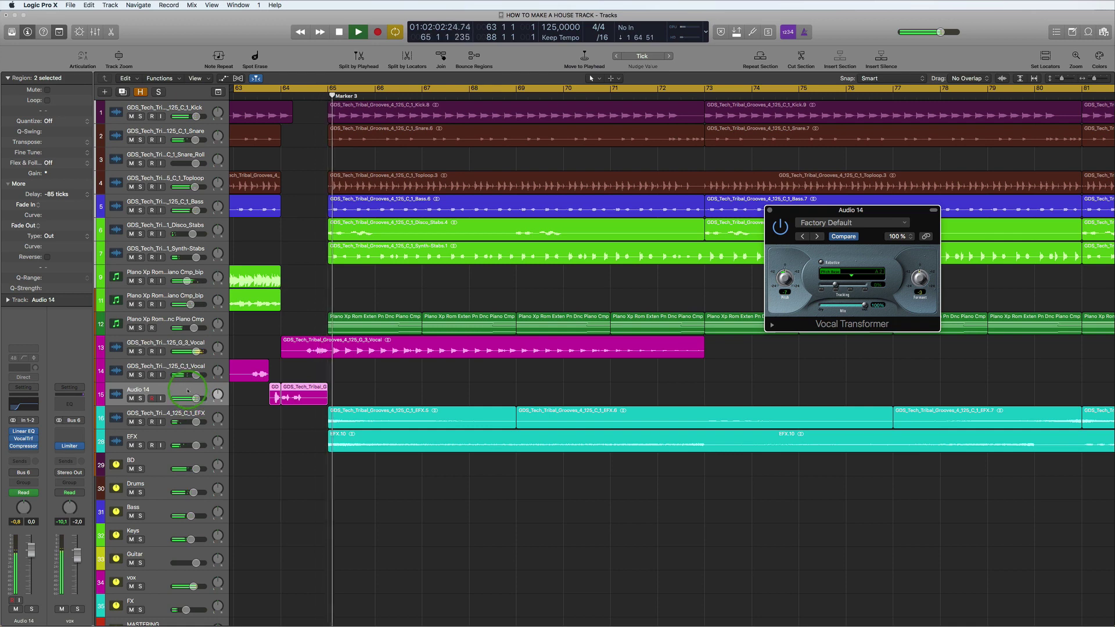
# Step: Lower the low-cut frequency in the Linear Phase EQ on Audio 14 while the vocal plays
pyautogui.click(23, 431)
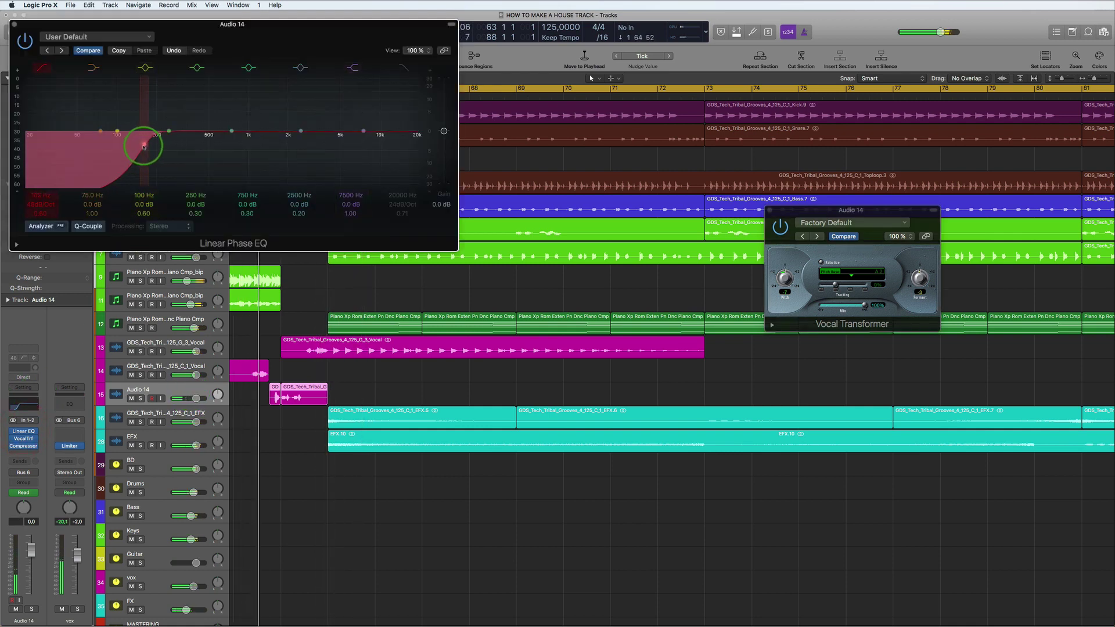
pyautogui.moveTo(144, 147); pyautogui.dragTo(103, 146)
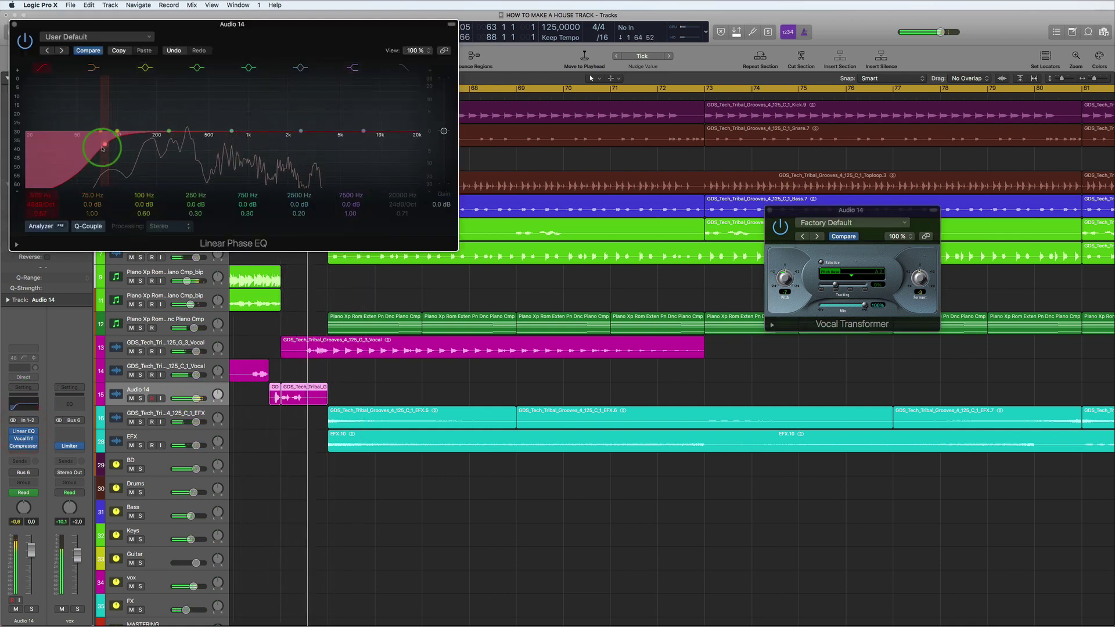
pyautogui.press('super+w')
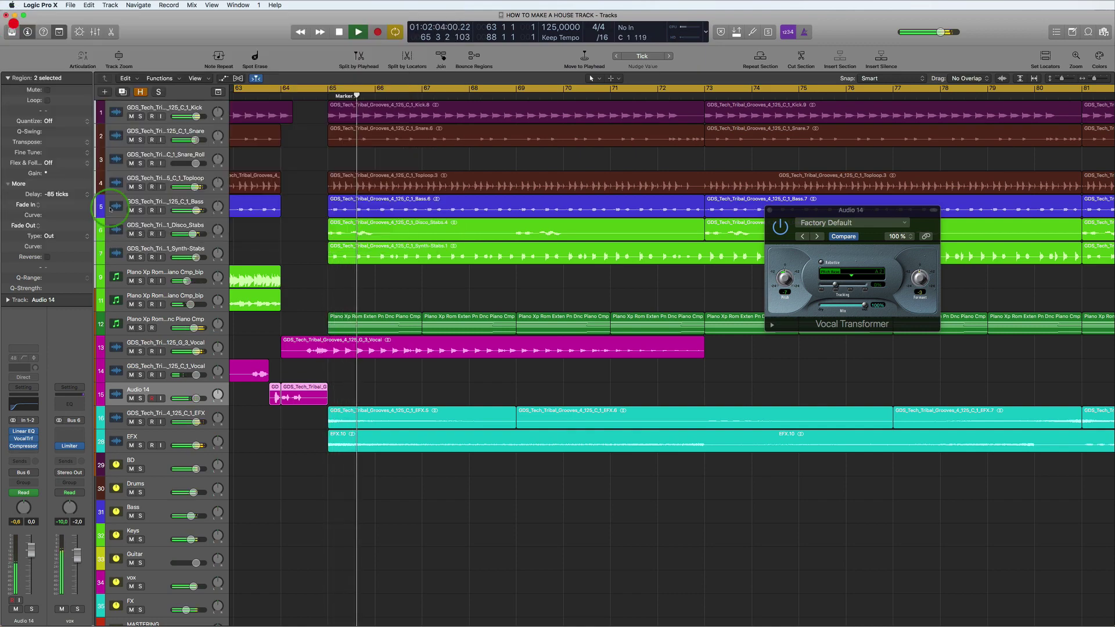
pyautogui.press('space')
# Step: Play back the transition at Marker 3 with the whole arrangement in view, and extend the cycle range from bar 65 across the remaining regions
pyautogui.scroll(-5, 290, 448)
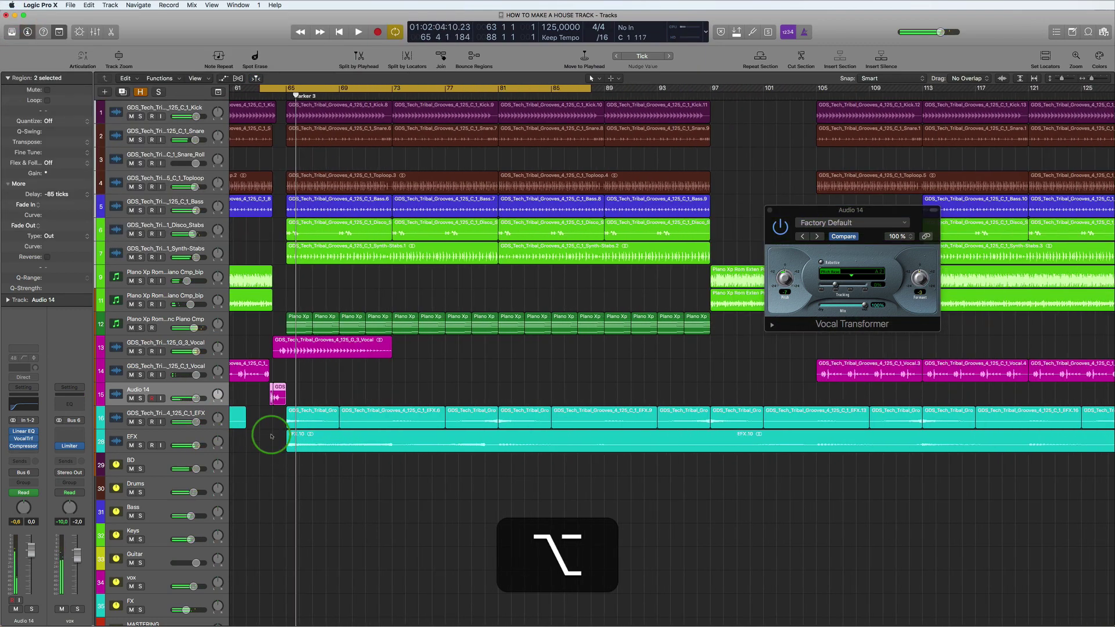
pyautogui.scroll(-1, 271, 436)
pyautogui.press('space')
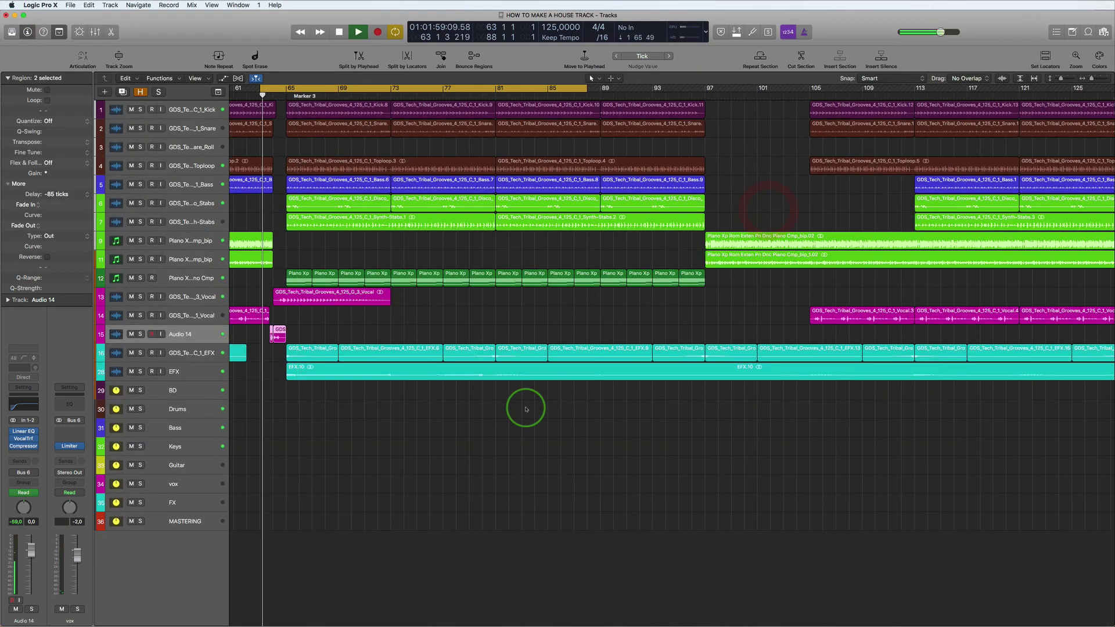
pyautogui.scroll(-6, 525, 407)
pyautogui.scroll(-3, 526, 407)
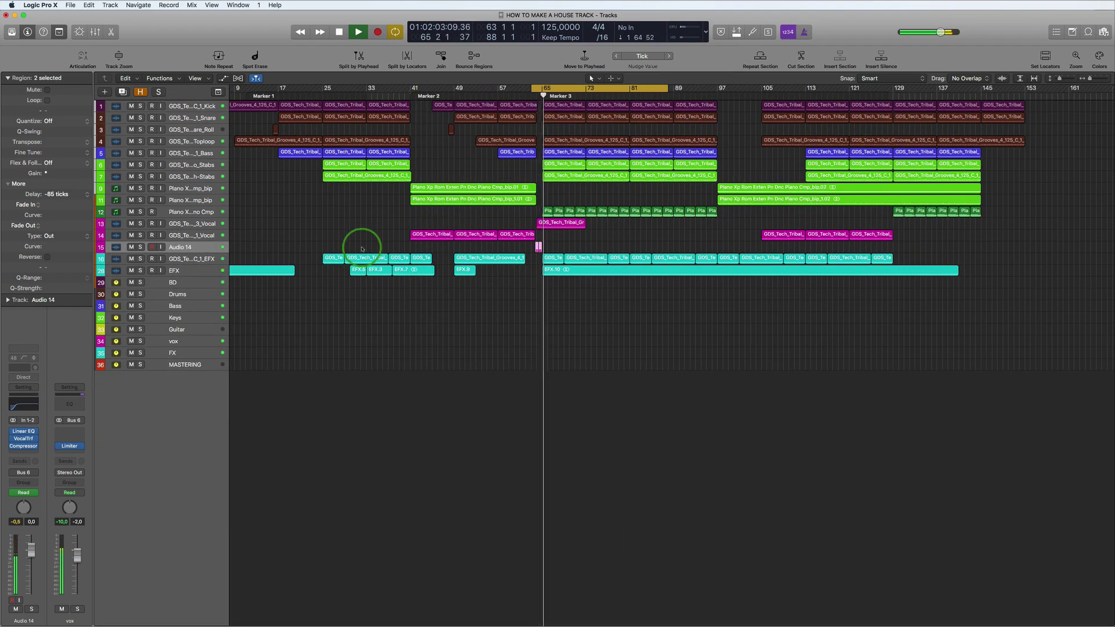
pyautogui.click(178, 224)
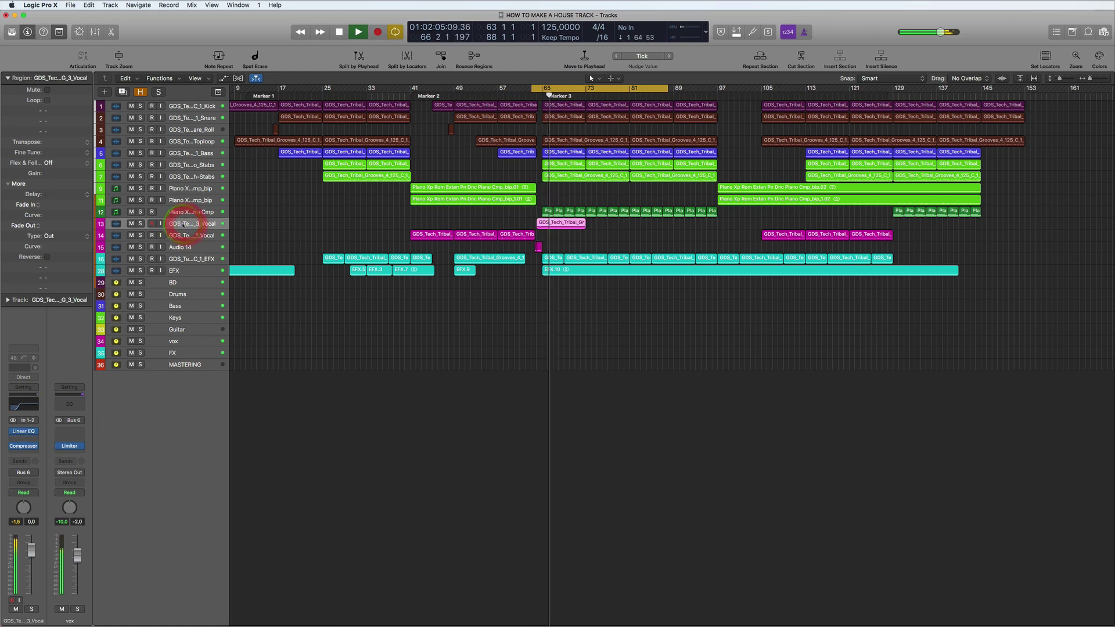
pyautogui.click(192, 212)
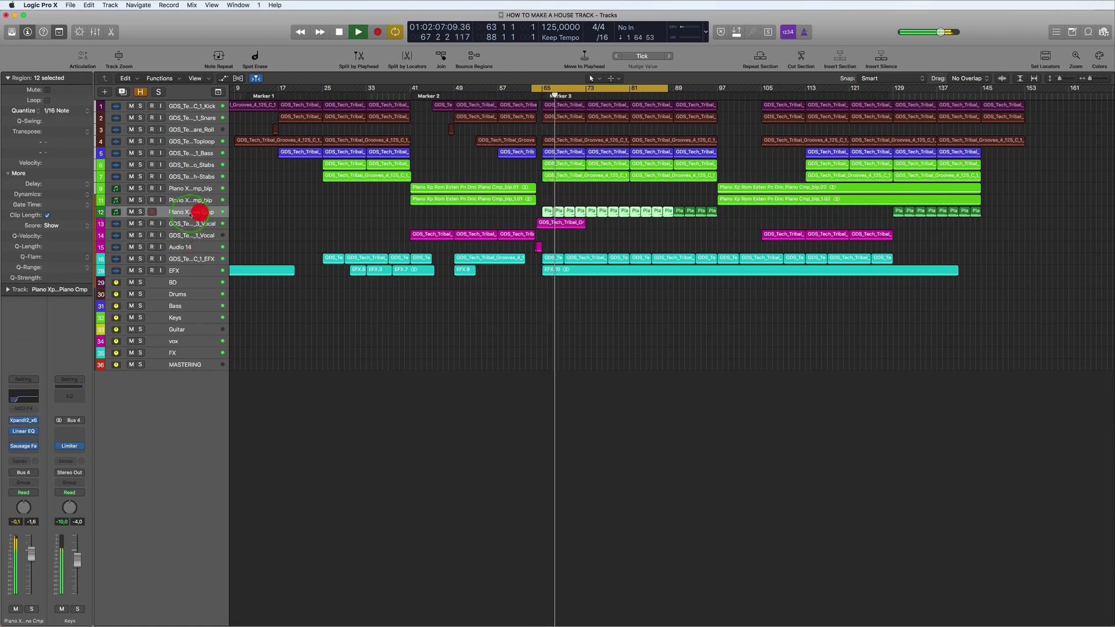
pyautogui.press('space')
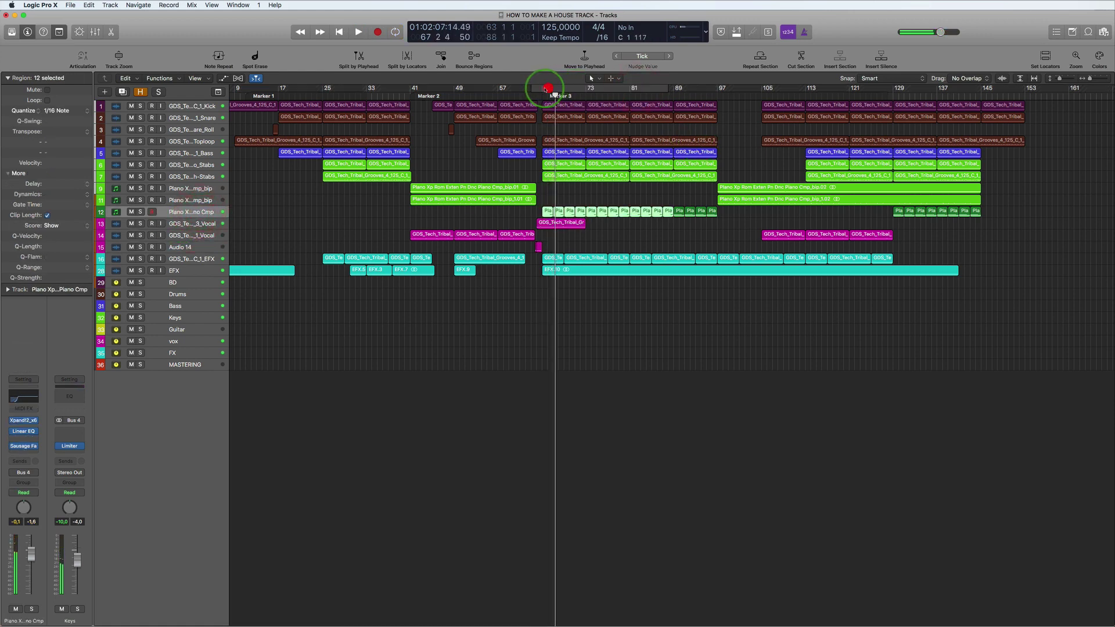
pyautogui.moveTo(553, 90); pyautogui.dragTo(1008, 138)
pyautogui.click(685, 224)
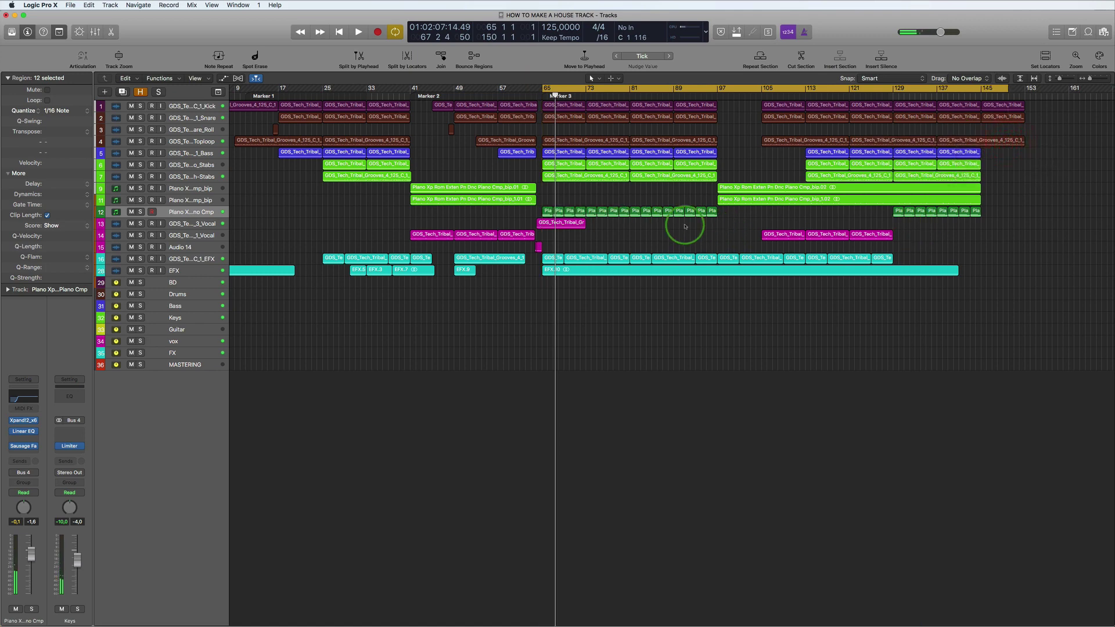
# Step: Open Xpand!2 on track 12 and raise Part A's cutoff to 69% during playback
pyautogui.click(208, 213)
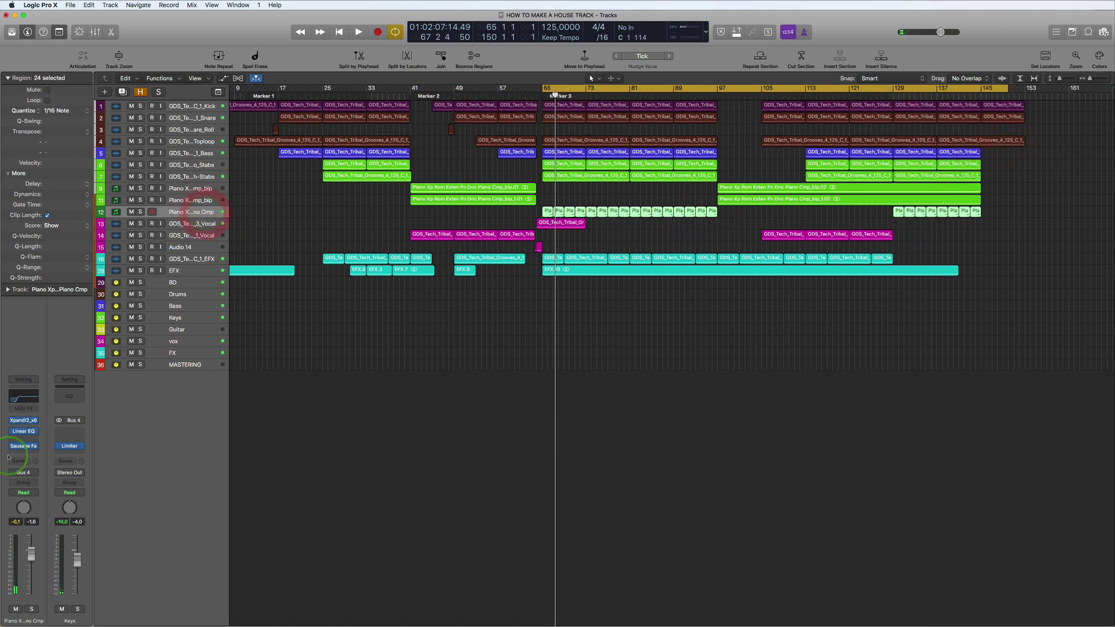
pyautogui.click(25, 423)
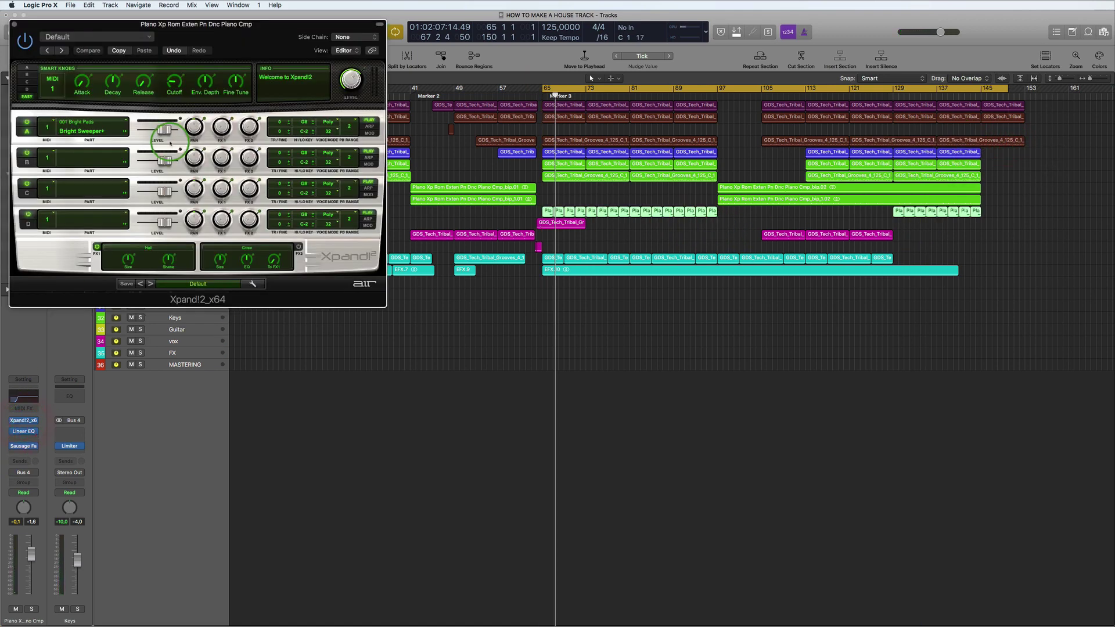
pyautogui.moveTo(280, 47); pyautogui.dragTo(909, 319)
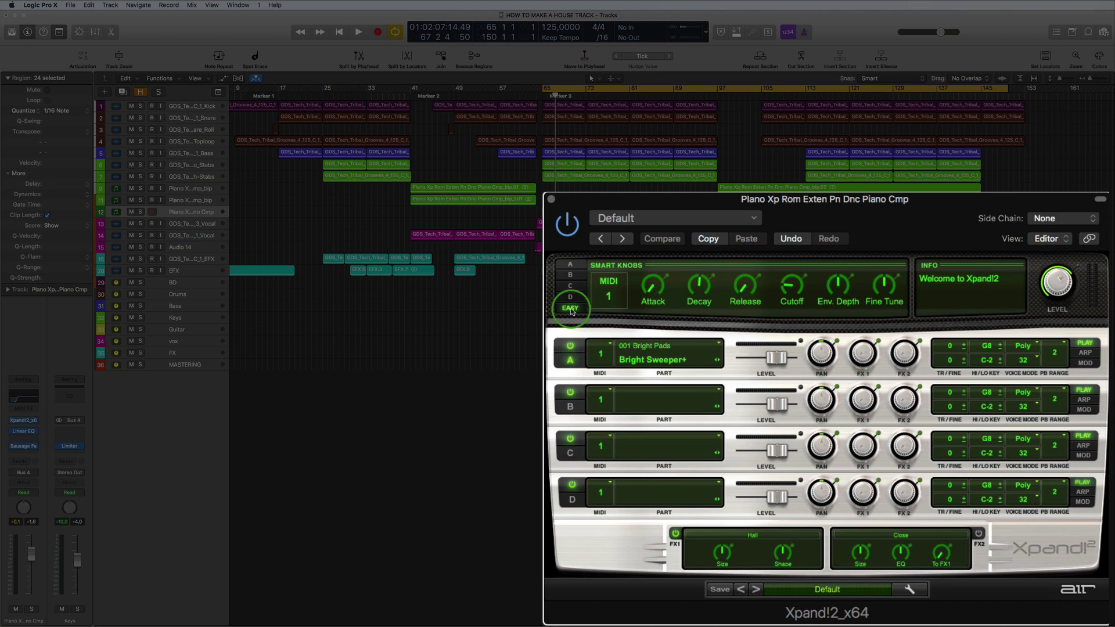
pyautogui.click(570, 269)
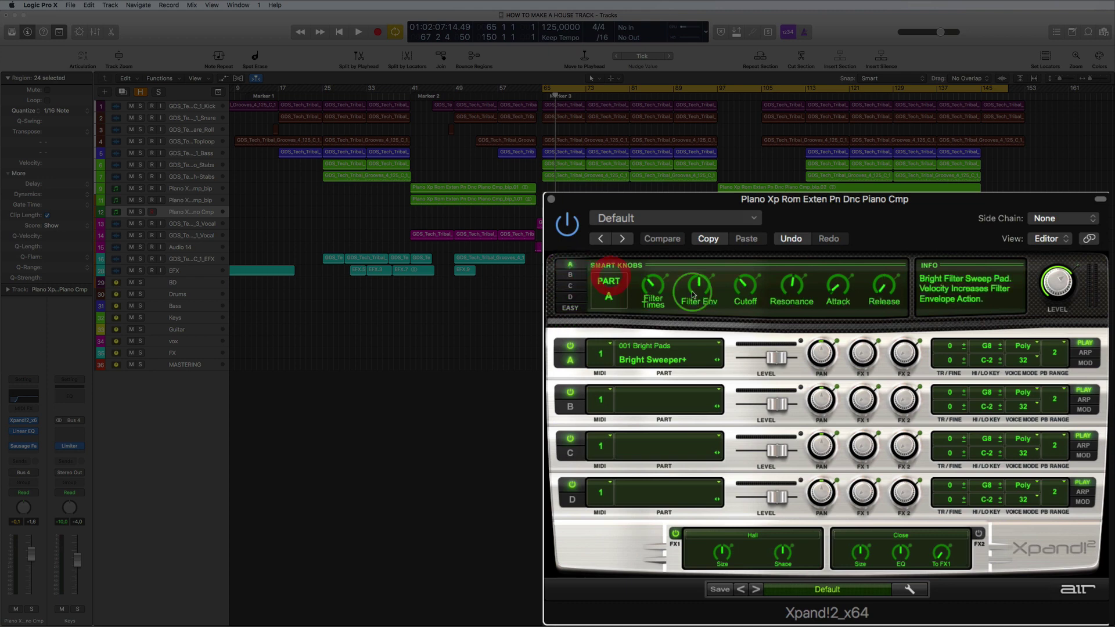
pyautogui.press('space')
pyautogui.moveTo(747, 292); pyautogui.dragTo(748, 277)
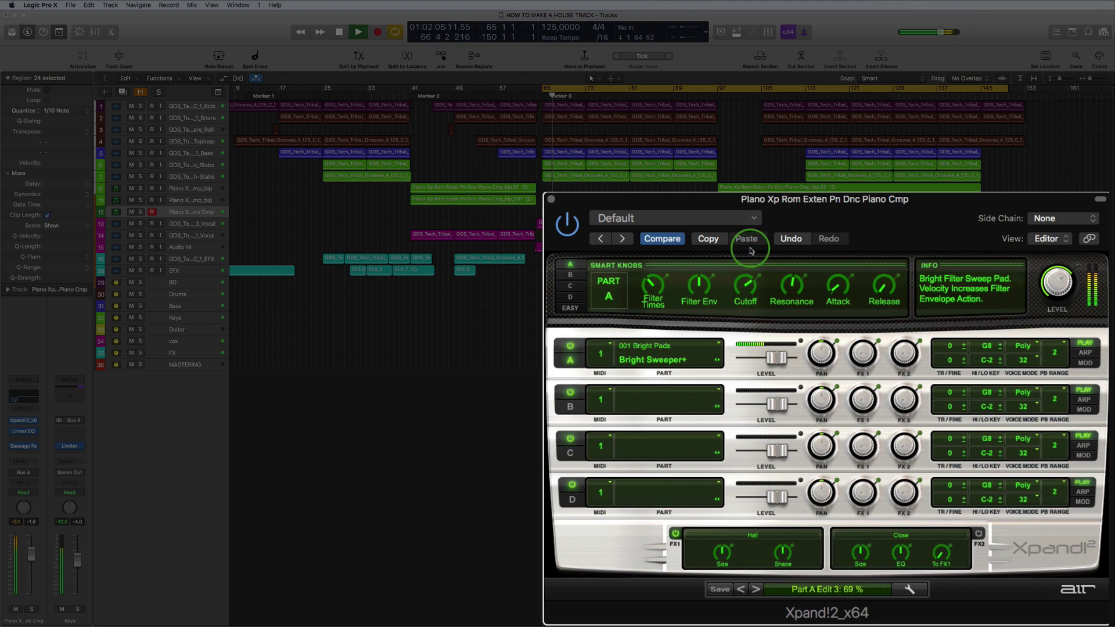
# Step: Set Part A's cutoff to 57% and lower the Easy page's cutoff to -86% in Xpand!2 while listening
pyautogui.click(574, 317)
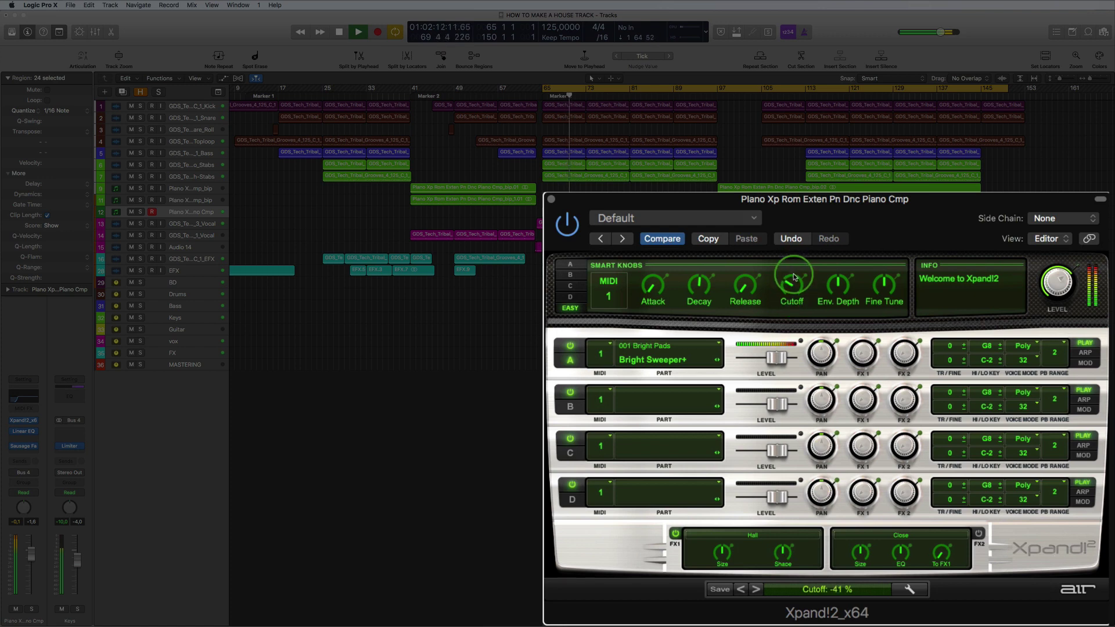
pyautogui.click(578, 266)
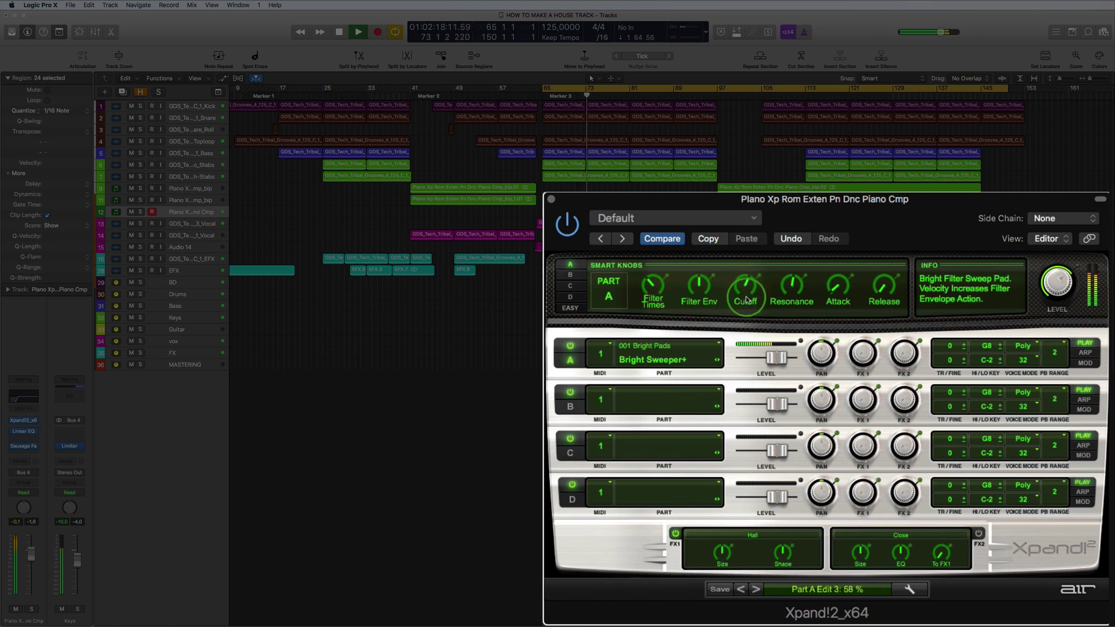
pyautogui.click(570, 308)
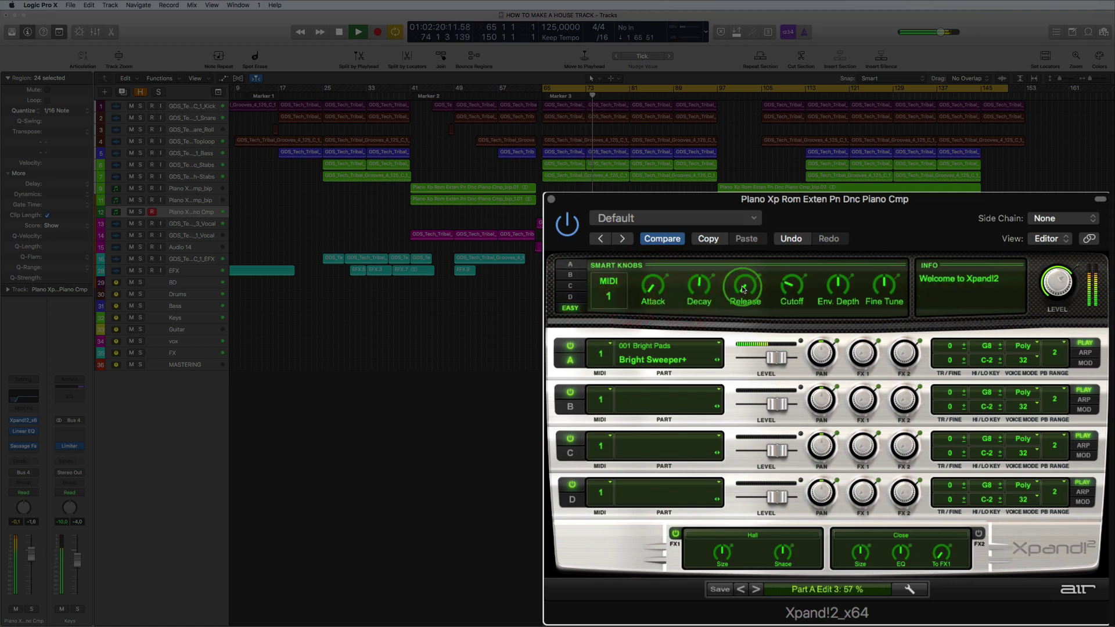
pyautogui.moveTo(799, 251); pyautogui.dragTo(783, 309)
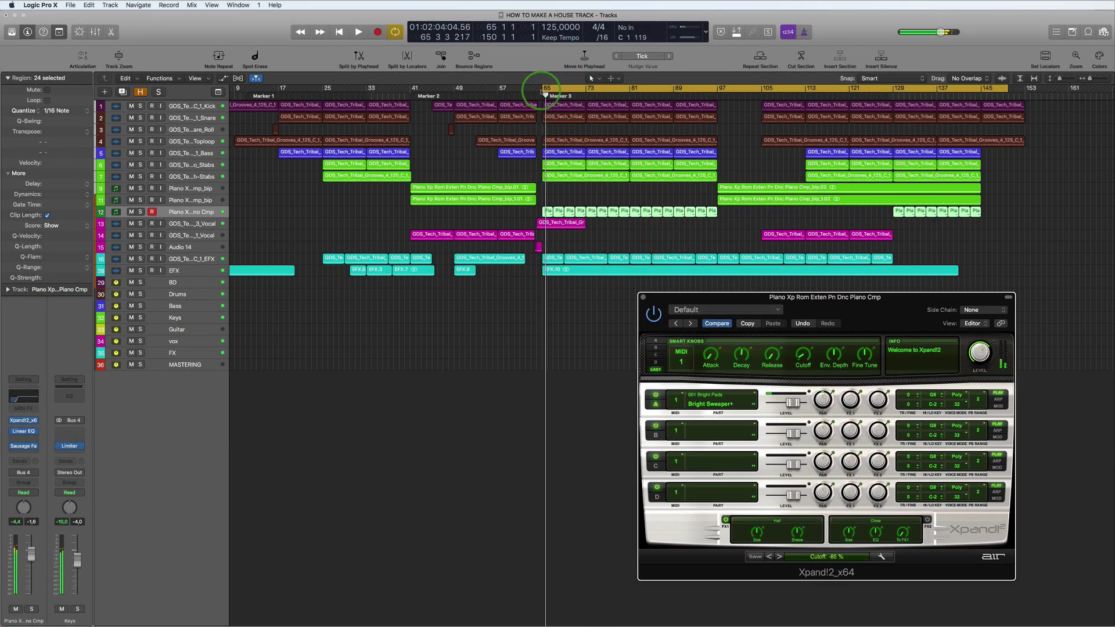
# Step: Start the cycle range at bar 64 and set the Xpand!2 track's automation mode to Latch
pyautogui.moveTo(537, 90); pyautogui.dragTo(754, 109)
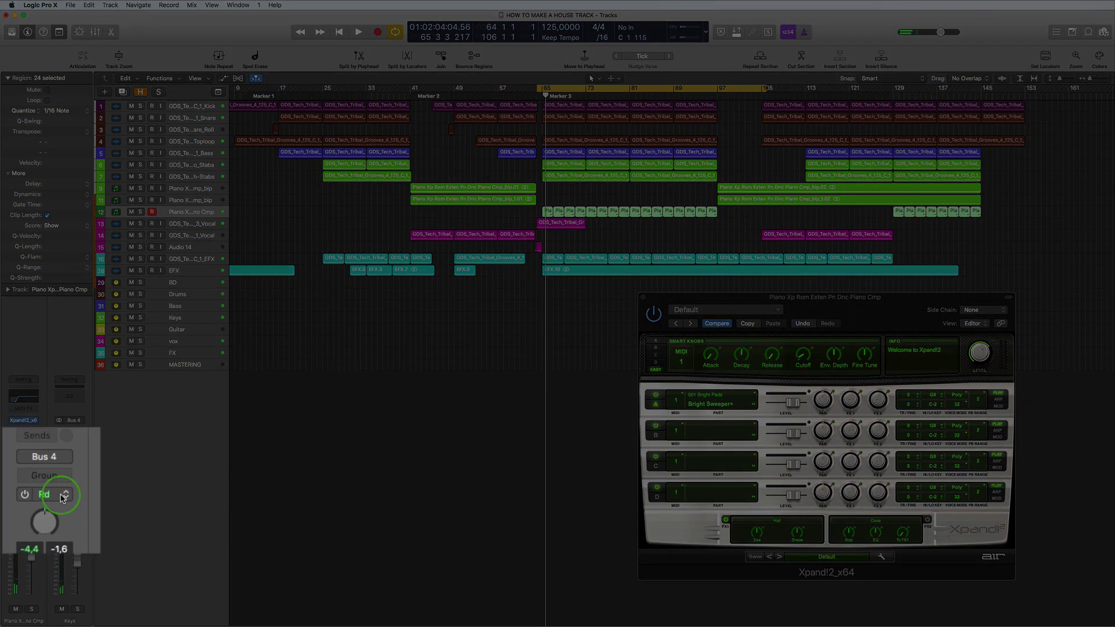
pyautogui.click(23, 492)
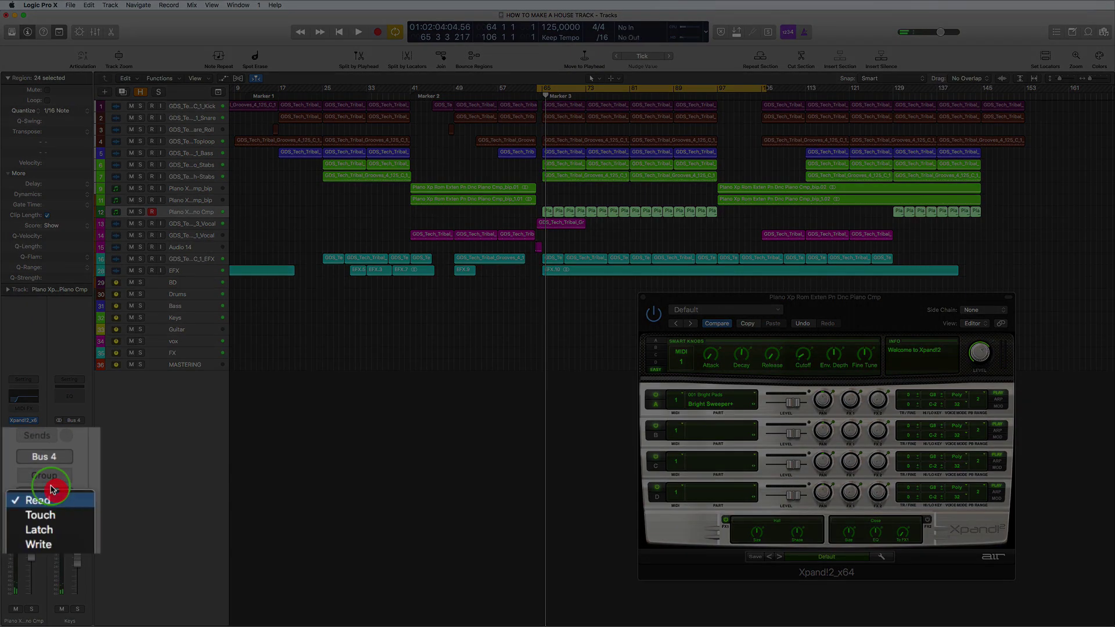
pyautogui.click(42, 534)
pyautogui.moveTo(799, 371); pyautogui.dragTo(769, 369)
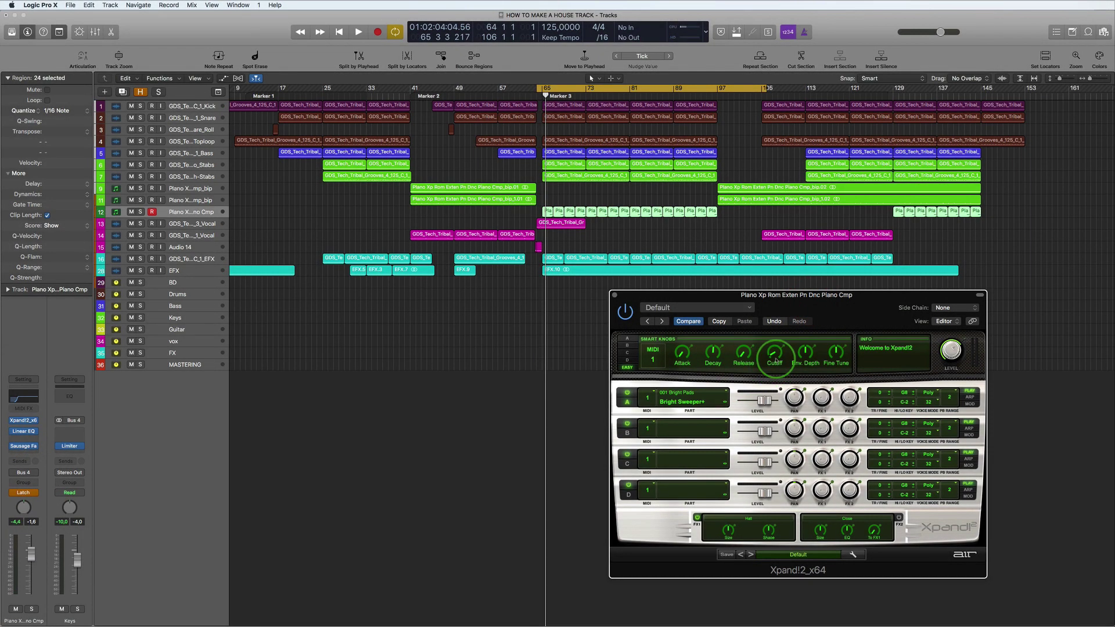
# Step: Record cutoff automation on track 12 by moving Xpand!2's Easy-page cutoff during playback, and close the plug-in
pyautogui.press('space')
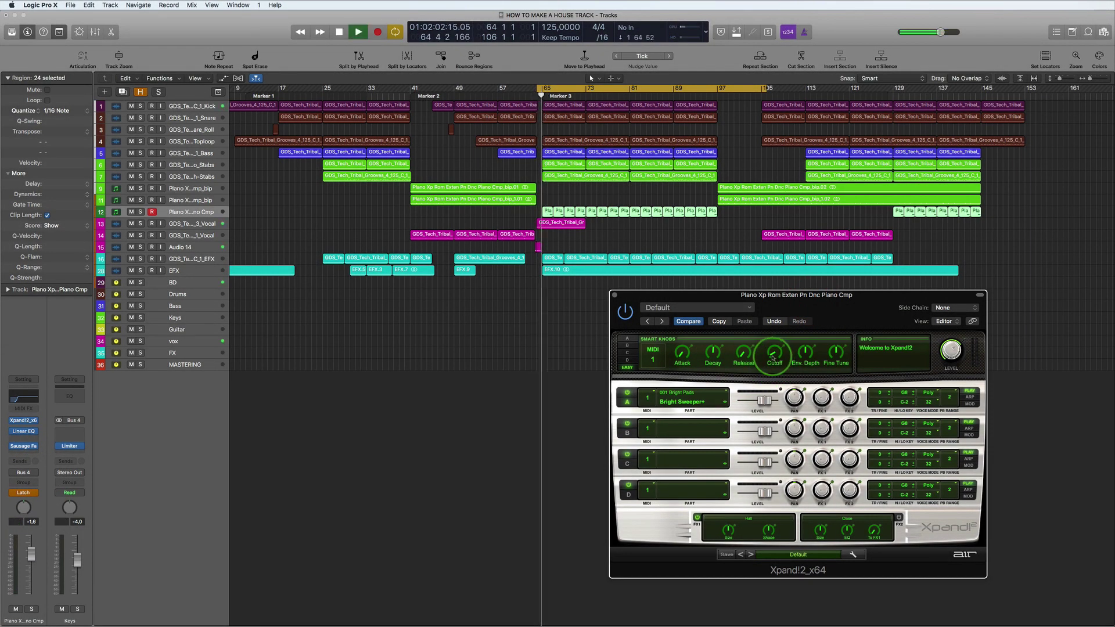
pyautogui.click(772, 357)
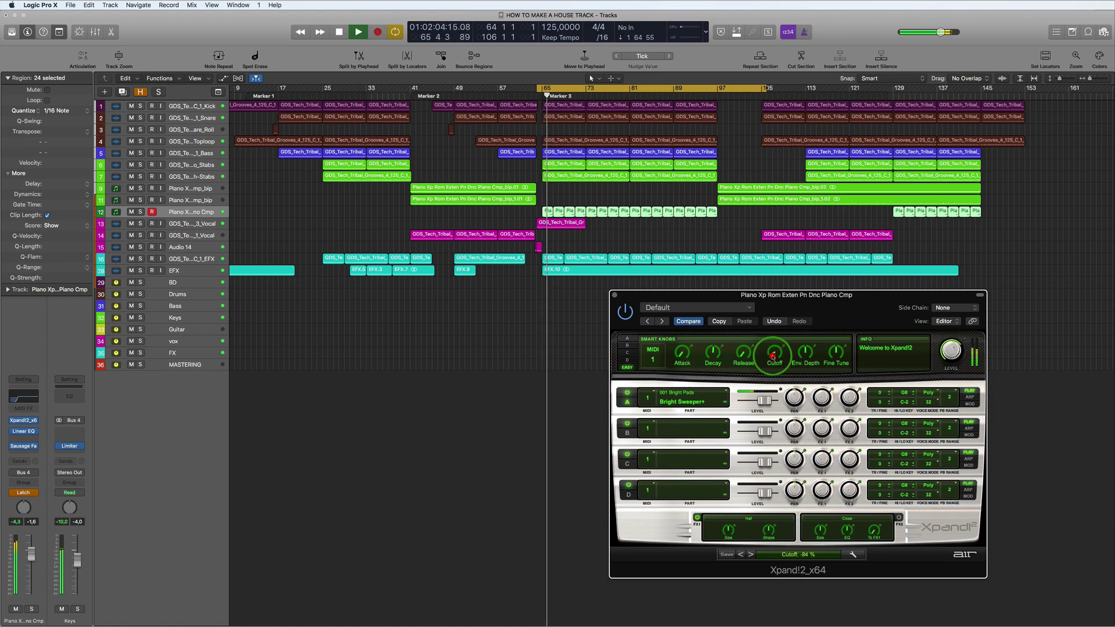
pyautogui.click(767, 355)
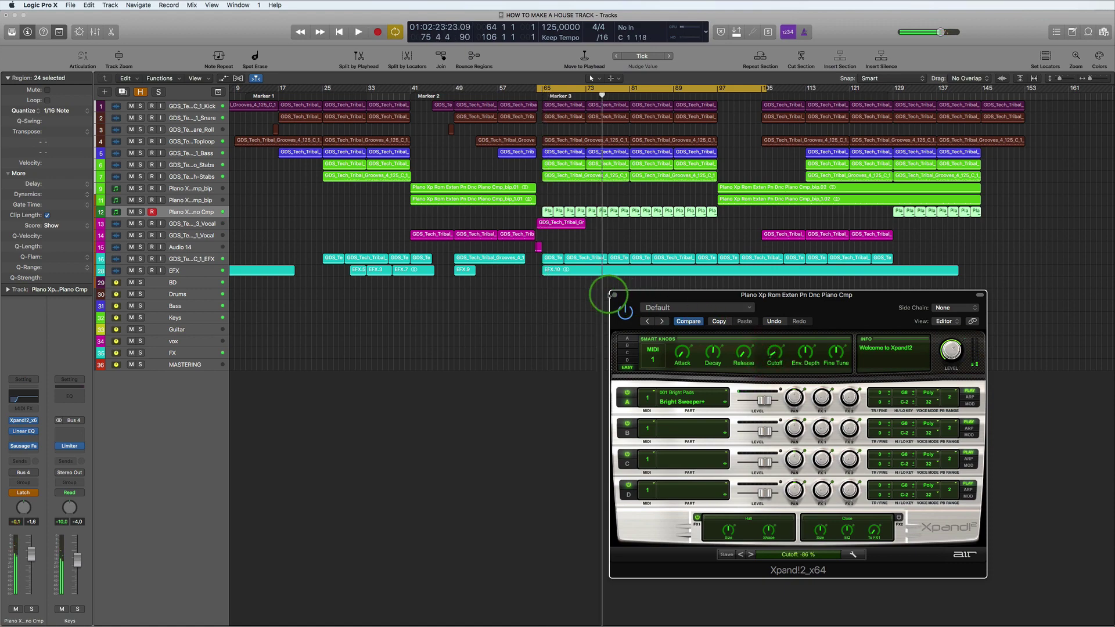
pyautogui.click(614, 295)
# Step: Show track automation, return track 12 to Read mode and display its Cutoff parameter in the lane
pyautogui.press('a')
pyautogui.click(34, 493)
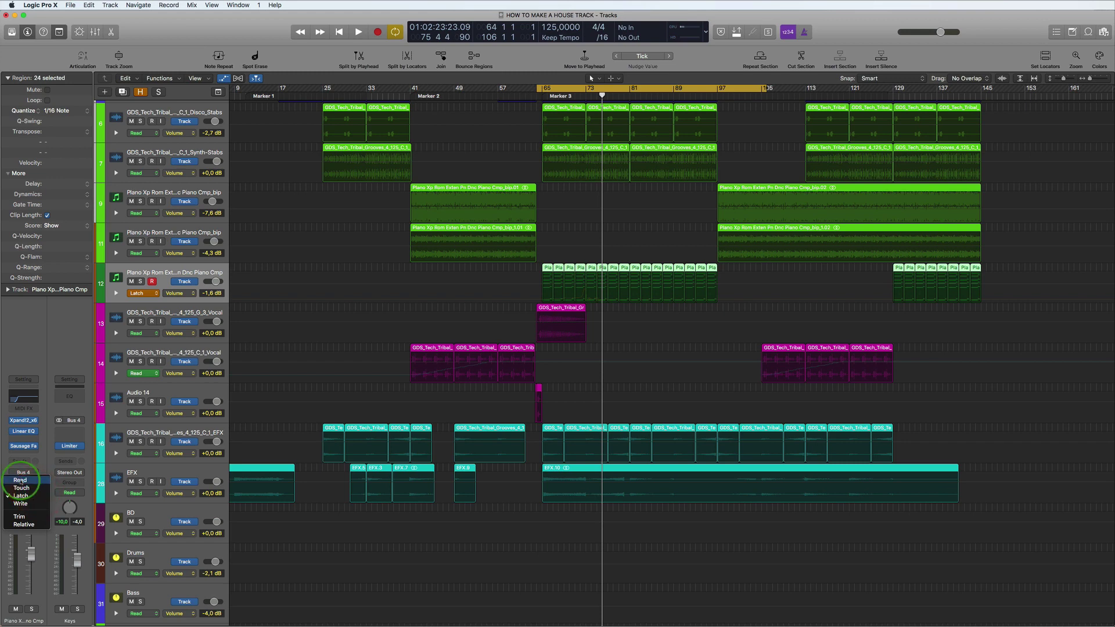
pyautogui.click(20, 480)
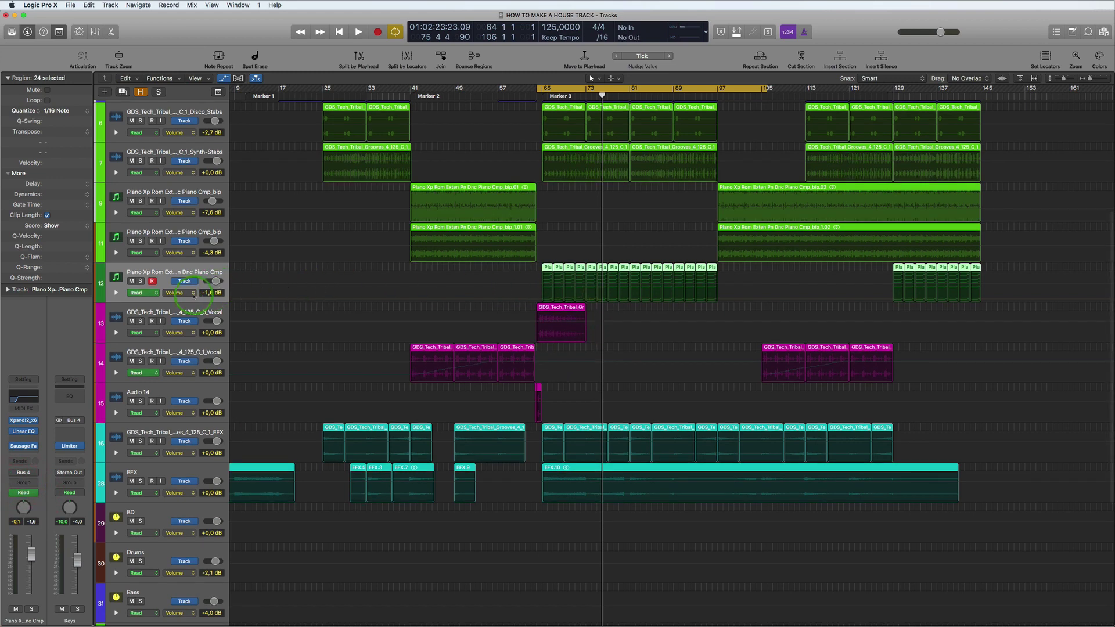
pyautogui.click(193, 293)
pyautogui.click(241, 399)
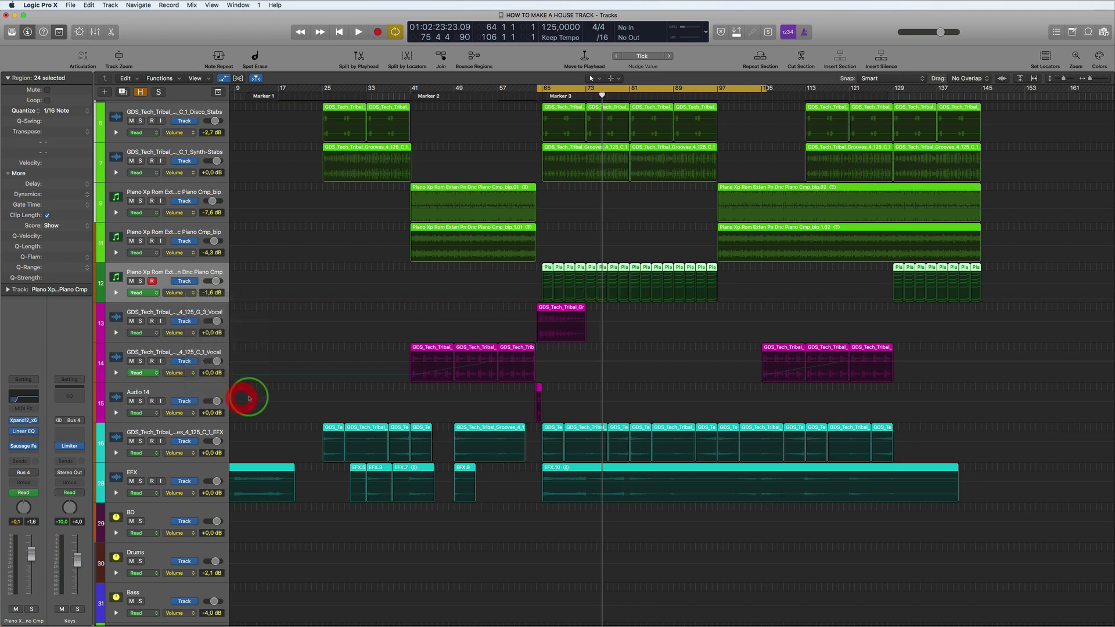
# Step: Replace the recorded cutoff moves with a ramp from bar 65 to +71% at bar 81, falling to -84% by bar 82
pyautogui.scroll(5, 447, 356)
pyautogui.scroll(-5, 447, 356)
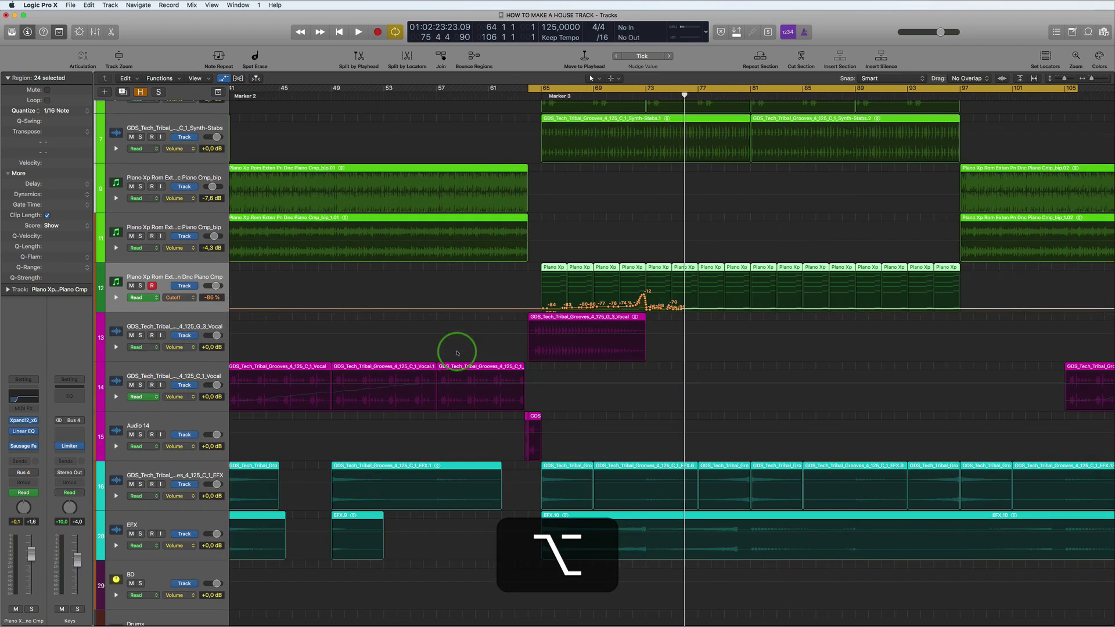
pyautogui.moveTo(550, 304); pyautogui.dragTo(821, 267)
pyautogui.click(851, 303)
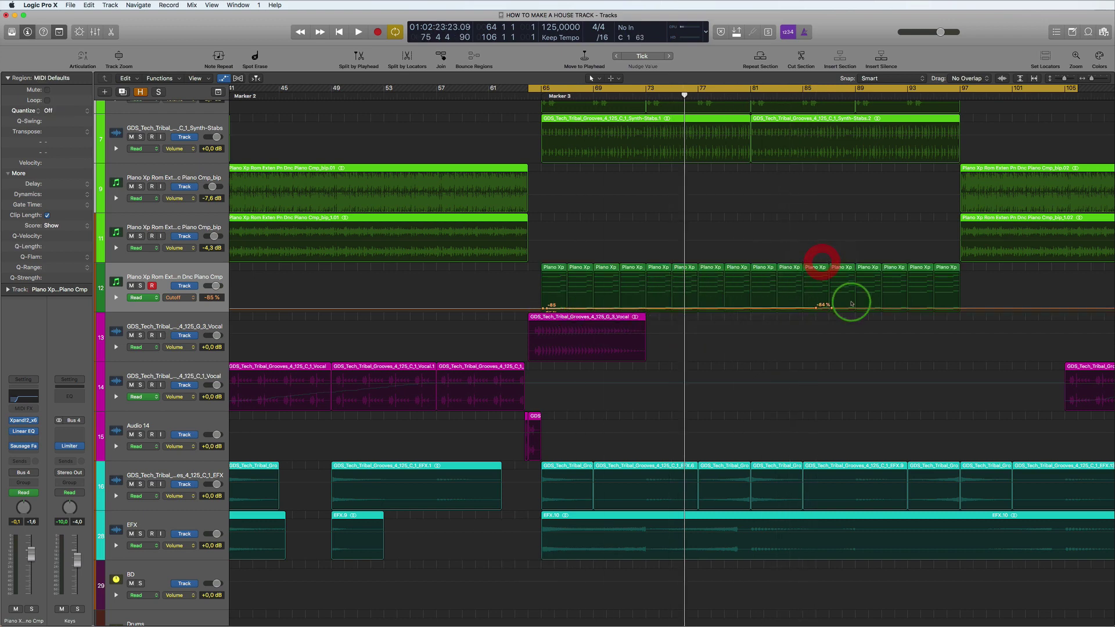
pyautogui.moveTo(816, 309); pyautogui.dragTo(751, 278)
pyautogui.click(821, 306)
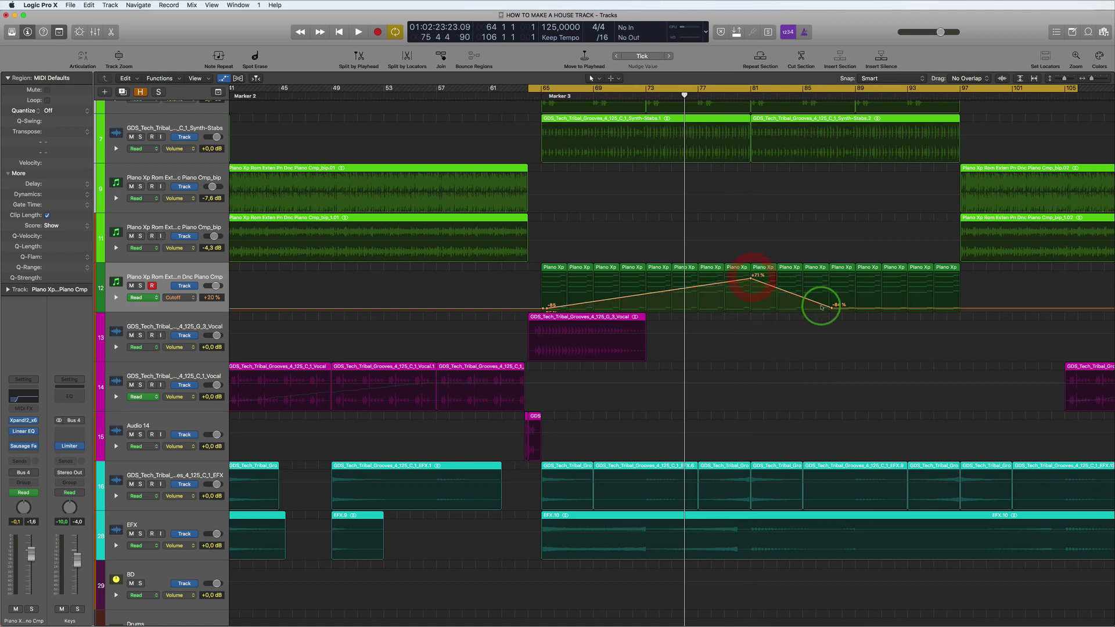
pyautogui.moveTo(833, 309); pyautogui.dragTo(764, 308)
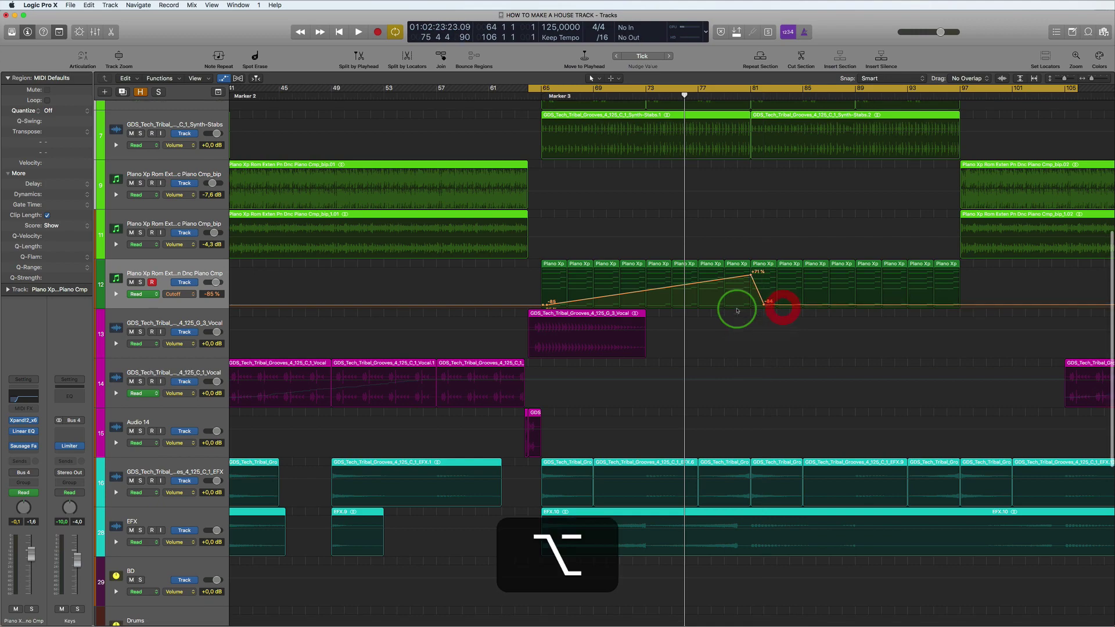
# Step: Try to move the -84% cutoff point on track 12 closer to bar 81 during playback
pyautogui.scroll(5, 735, 308)
pyautogui.hotkey('alt', 'space')
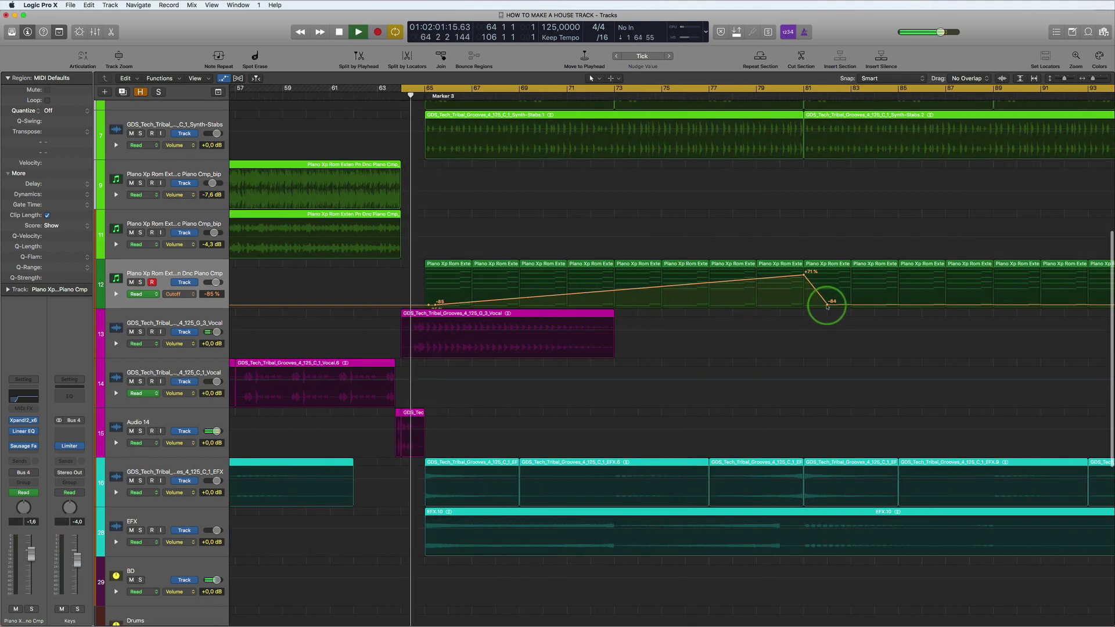
pyautogui.moveTo(828, 304); pyautogui.dragTo(810, 304)
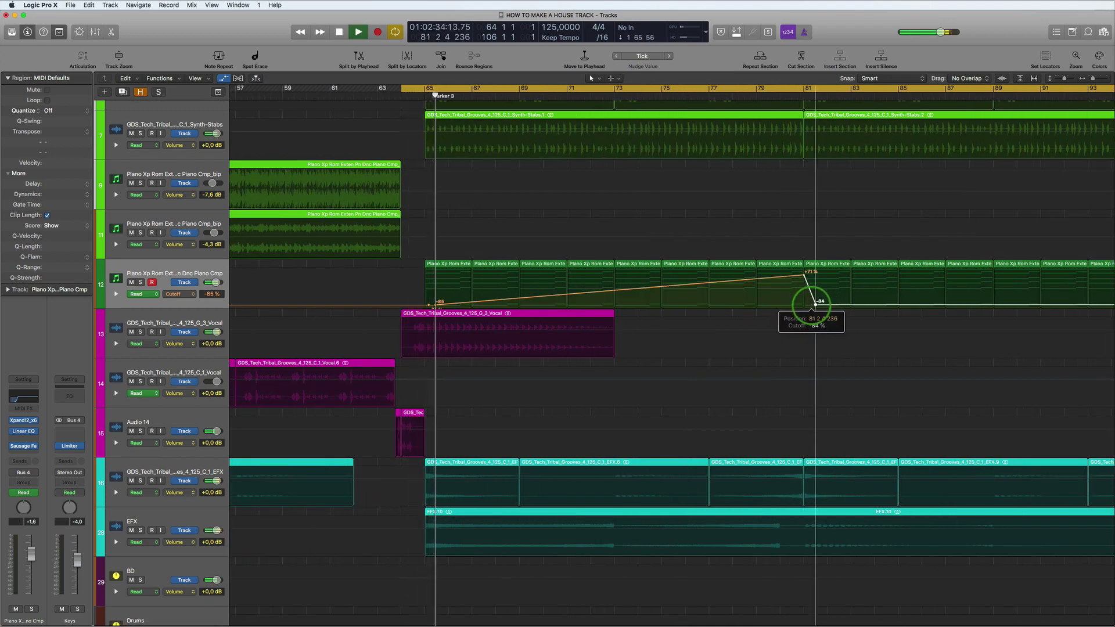
pyautogui.scroll(2, 783, 311)
pyautogui.scroll(1, 784, 312)
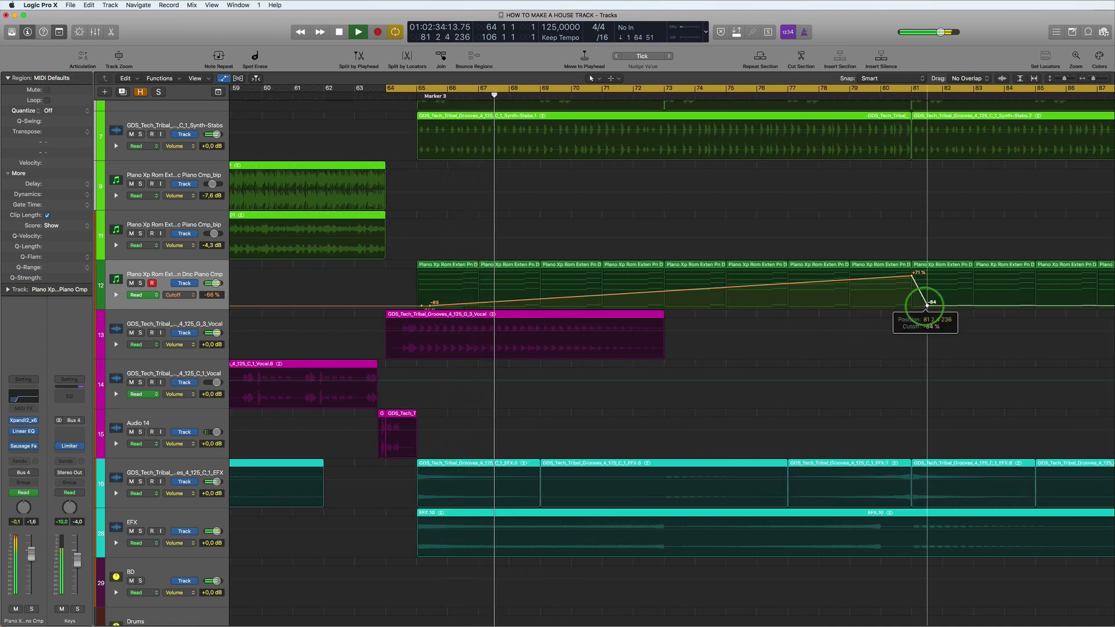
pyautogui.click(928, 306)
pyautogui.moveTo(928, 306); pyautogui.dragTo(916, 302)
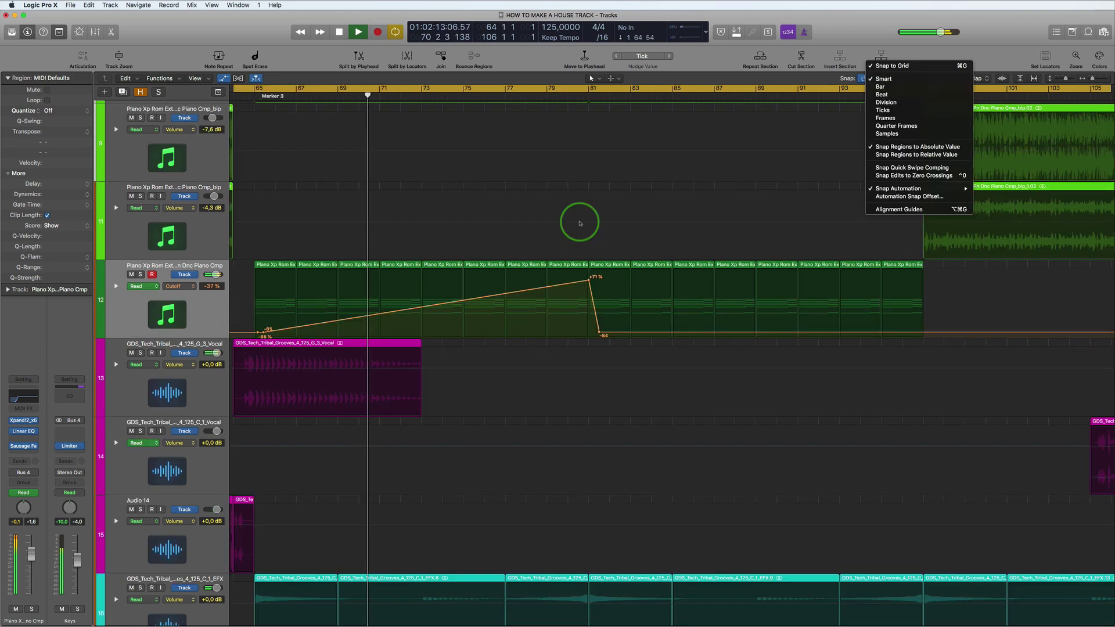
# Step: Turn off Snap Automation in the snap settings
pyautogui.click(579, 220)
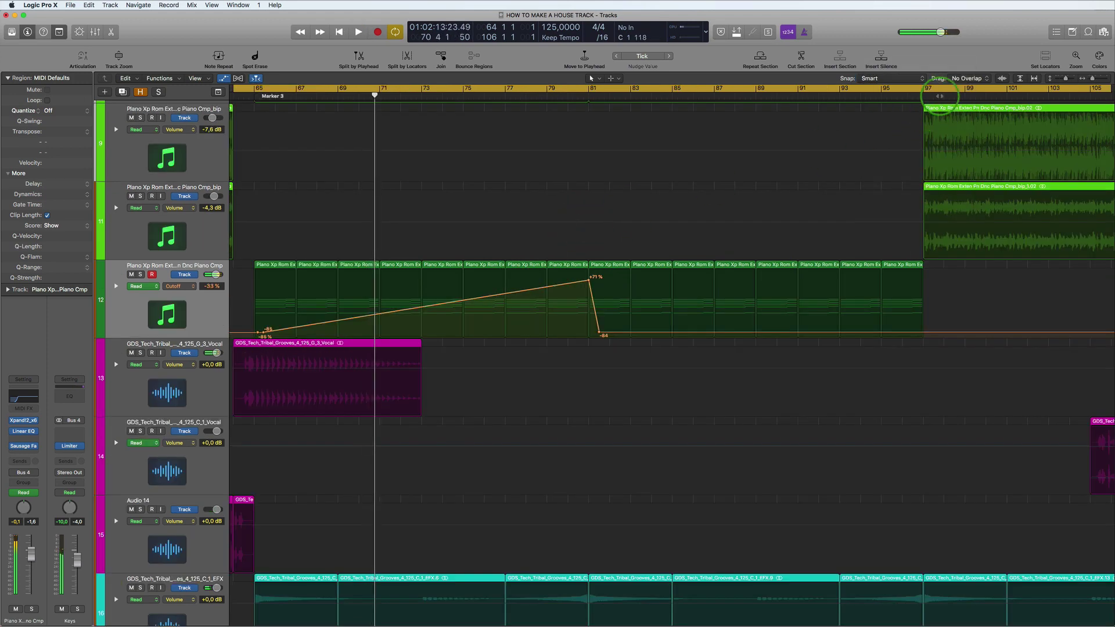
pyautogui.click(924, 79)
pyautogui.moveTo(898, 191)
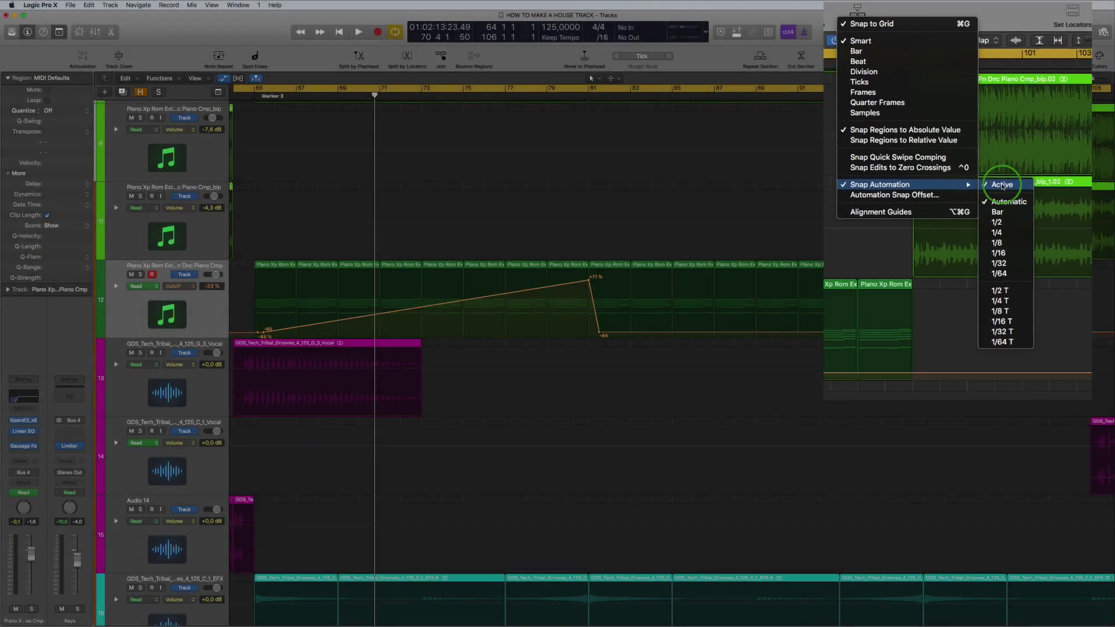
pyautogui.click(1012, 223)
# Step: Move the low cutoff point directly beneath the bar 81 peak and lower it to -100%
pyautogui.scroll(3, 549, 324)
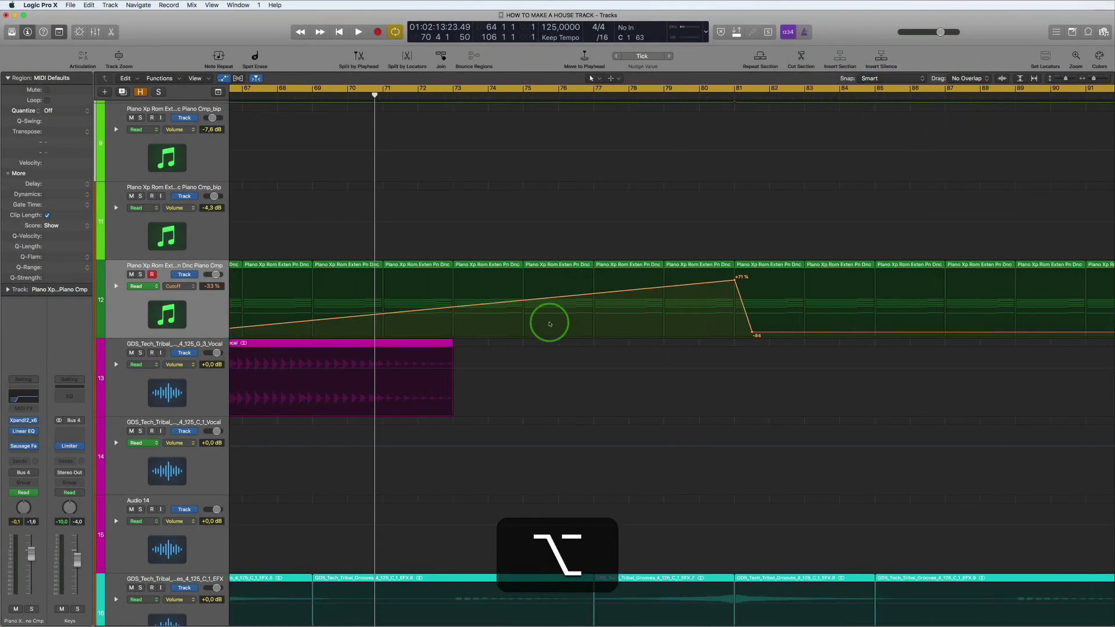
pyautogui.moveTo(755, 335); pyautogui.dragTo(738, 344)
pyautogui.scroll(-10, 662, 331)
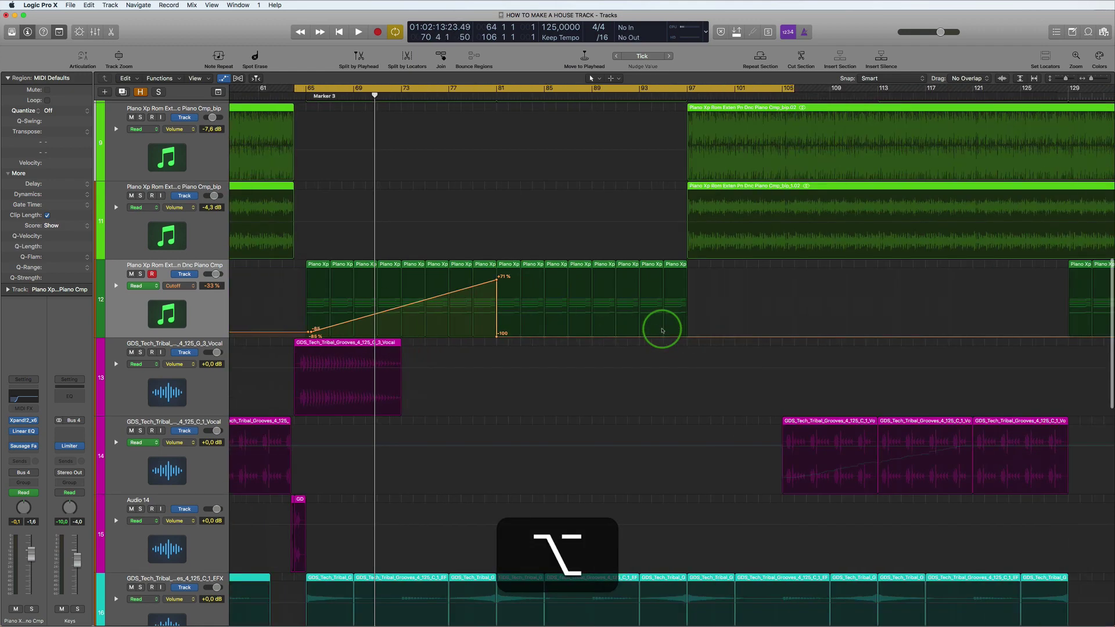
# Step: Raise the low cutoff point at bar 81 to -87% and add a ramp up to +100% at bar 97 during playback
pyautogui.press('space')
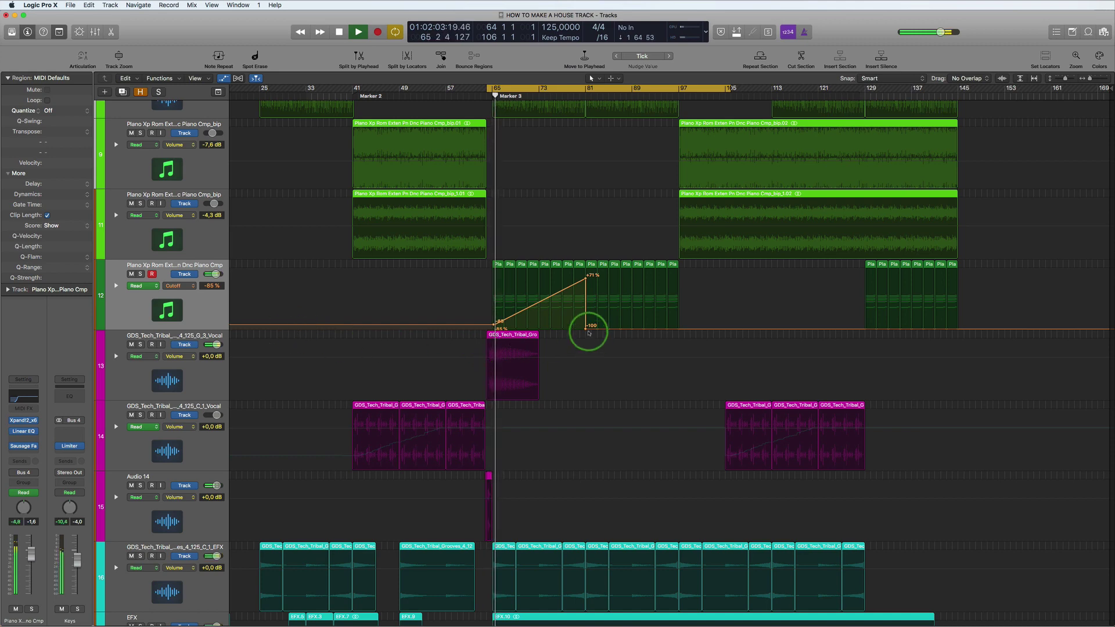
pyautogui.moveTo(586, 325); pyautogui.dragTo(585, 323)
pyautogui.click(662, 323)
pyautogui.moveTo(662, 324); pyautogui.dragTo(680, 264)
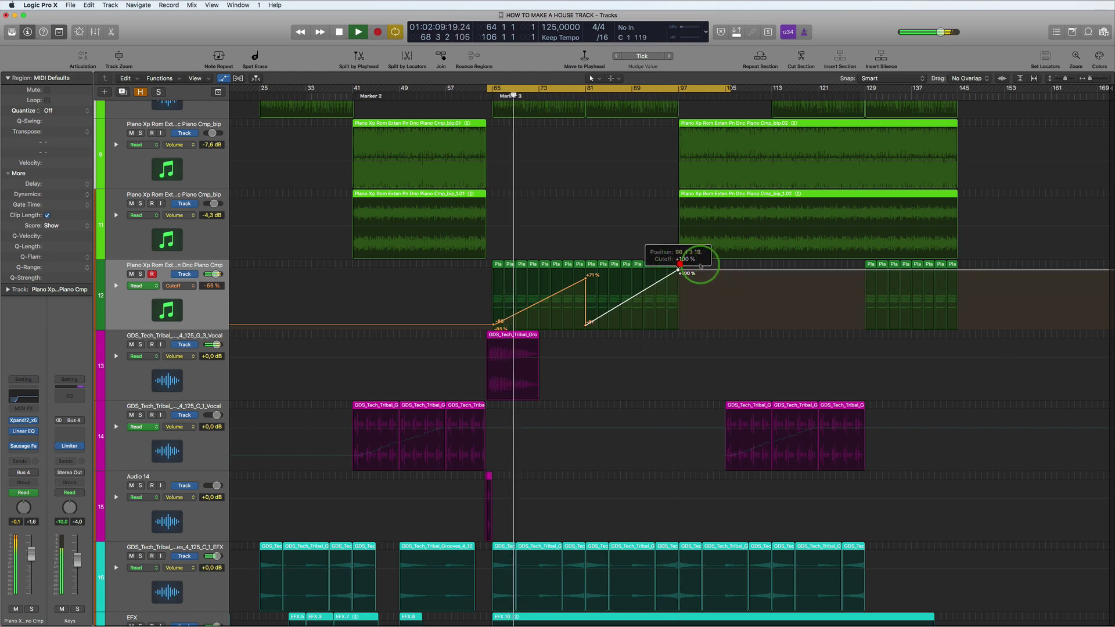
# Step: Hold the cutoff at +100% until about bar 124 and drop it to about -92% just before the bar 129 regions
pyautogui.scroll(1, 755, 268)
pyautogui.click(834, 269)
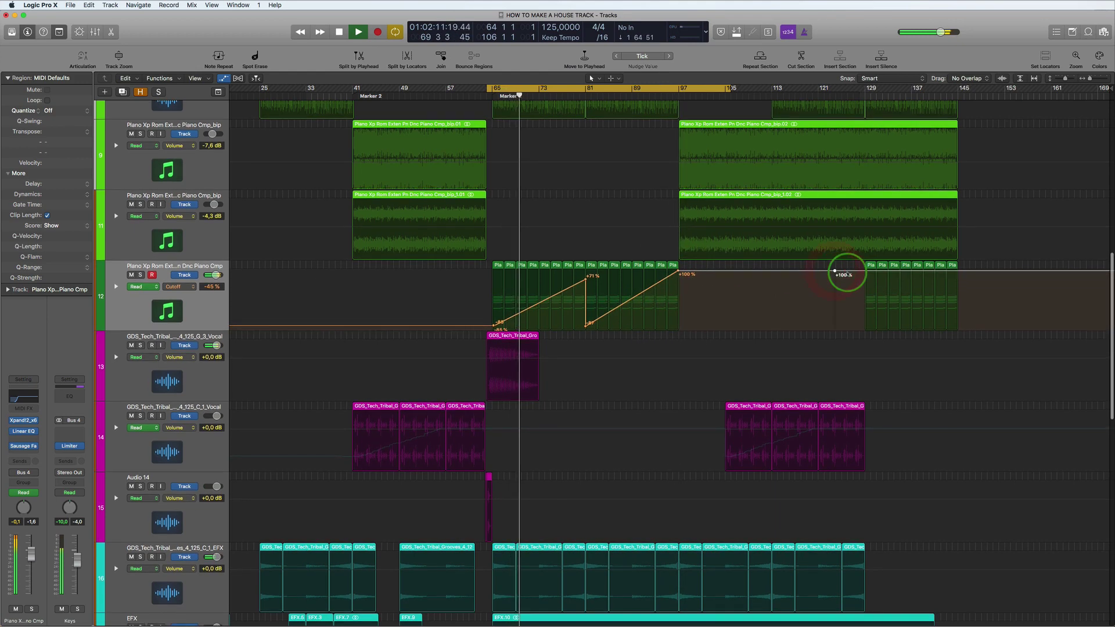
pyautogui.click(847, 273)
pyautogui.moveTo(845, 271); pyautogui.dragTo(862, 328)
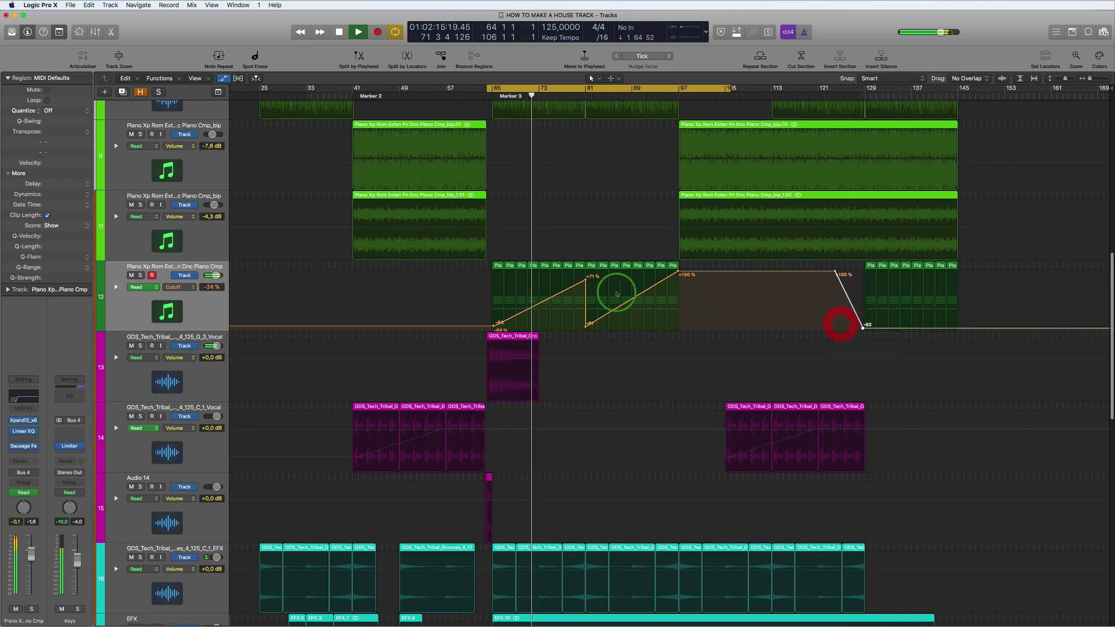
# Step: Lower the cutoff peak at bar 81 to -34% and the one near bar 97 to -20% while listening
pyautogui.moveTo(586, 281); pyautogui.dragTo(539, 302)
pyautogui.moveTo(675, 277)
pyautogui.mouseDown()
pyautogui.moveTo(635, 302)
pyautogui.moveTo(673, 298)
pyautogui.mouseUp()
pyautogui.click(540, 300)
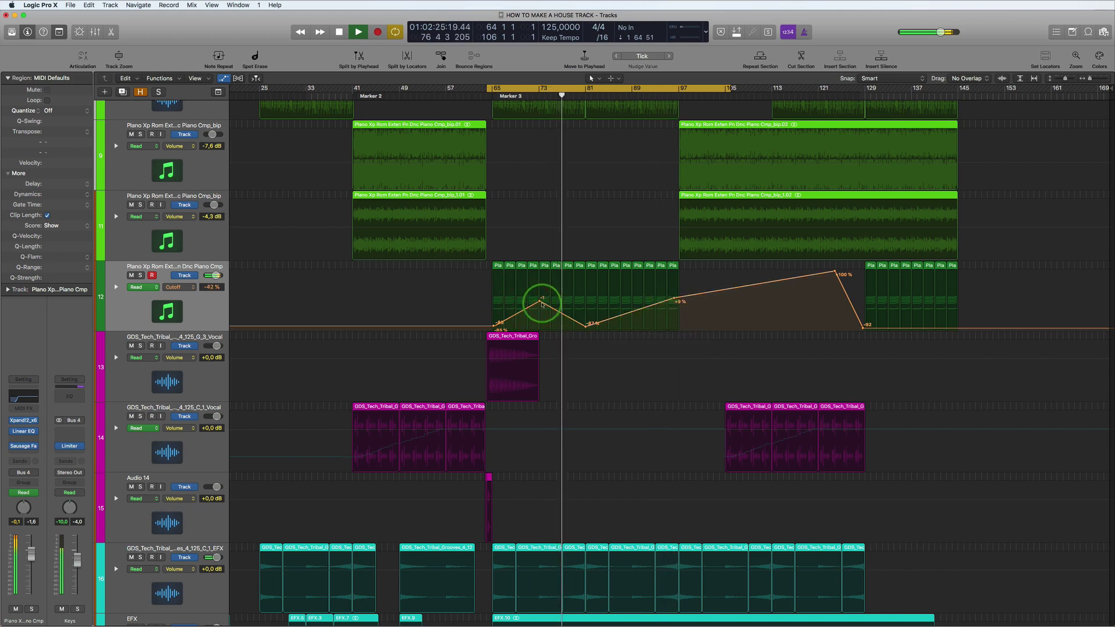
pyautogui.moveTo(540, 301); pyautogui.dragTo(583, 311)
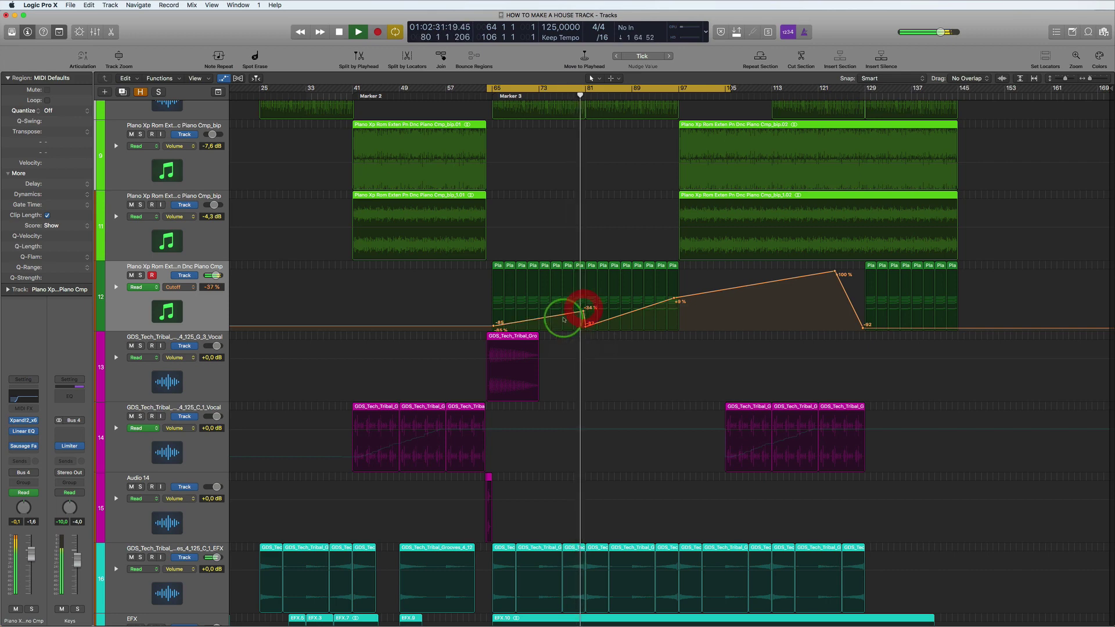
pyautogui.click(585, 313)
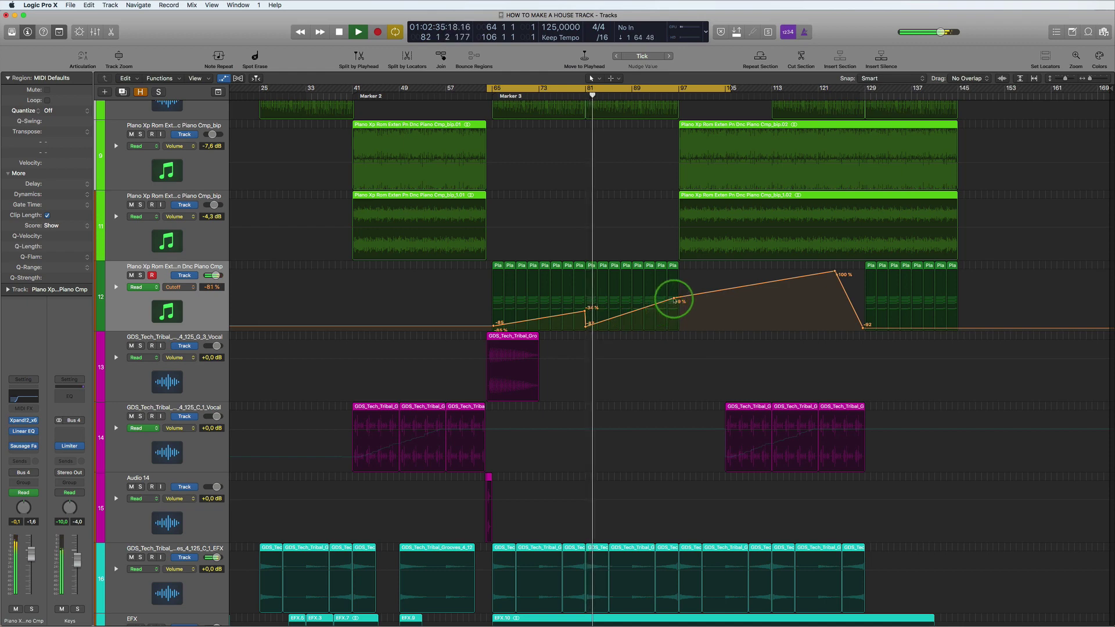
pyautogui.moveTo(674, 299); pyautogui.dragTo(681, 307)
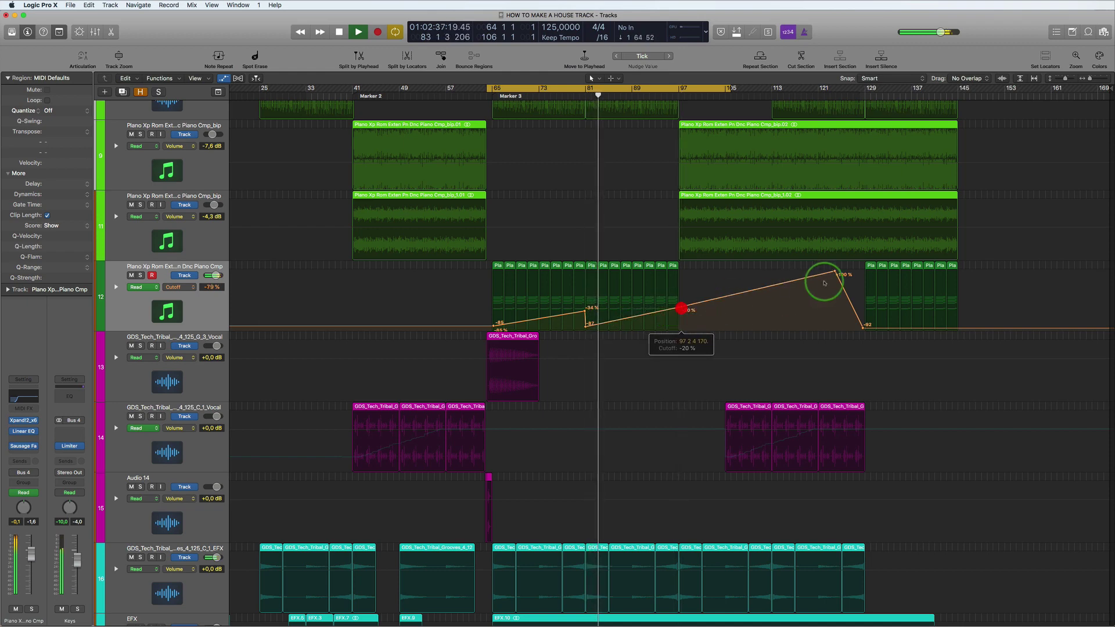
# Step: Drop the cutoff to -100% at bar 129, ramp it to +1% by the last regions' end, and align the earlier peak with bar 97
pyautogui.click(834, 271)
pyautogui.moveTo(834, 272); pyautogui.dragTo(866, 331)
pyautogui.click(951, 303)
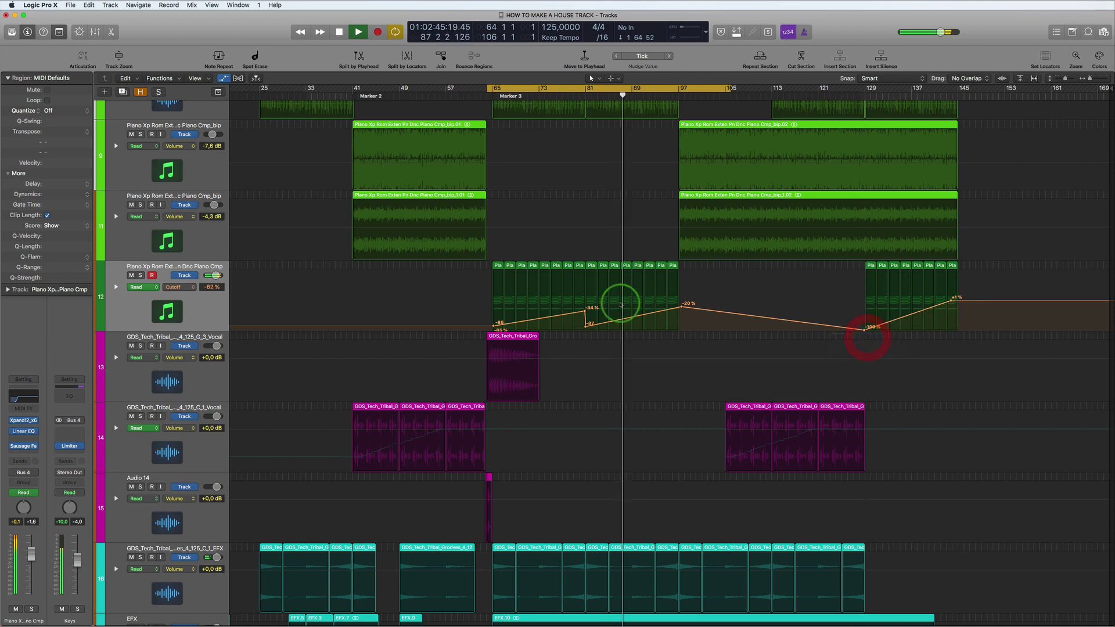
pyautogui.keyDown('alt'); pyautogui.scroll(3, 458, 237); pyautogui.keyUp('alt')
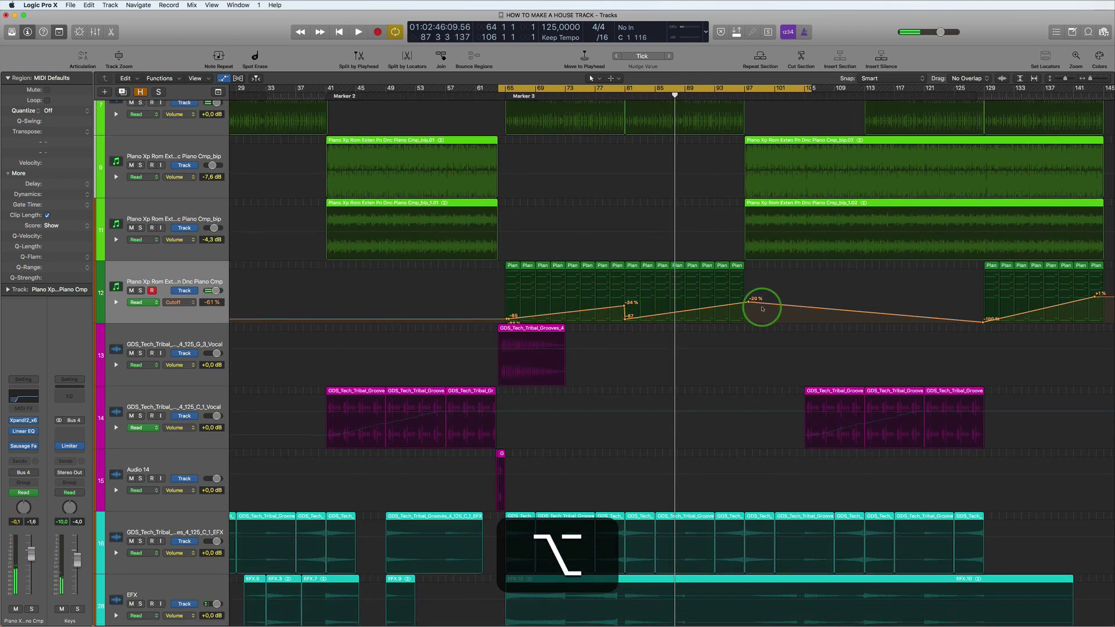
pyautogui.moveTo(763, 309); pyautogui.dragTo(744, 307)
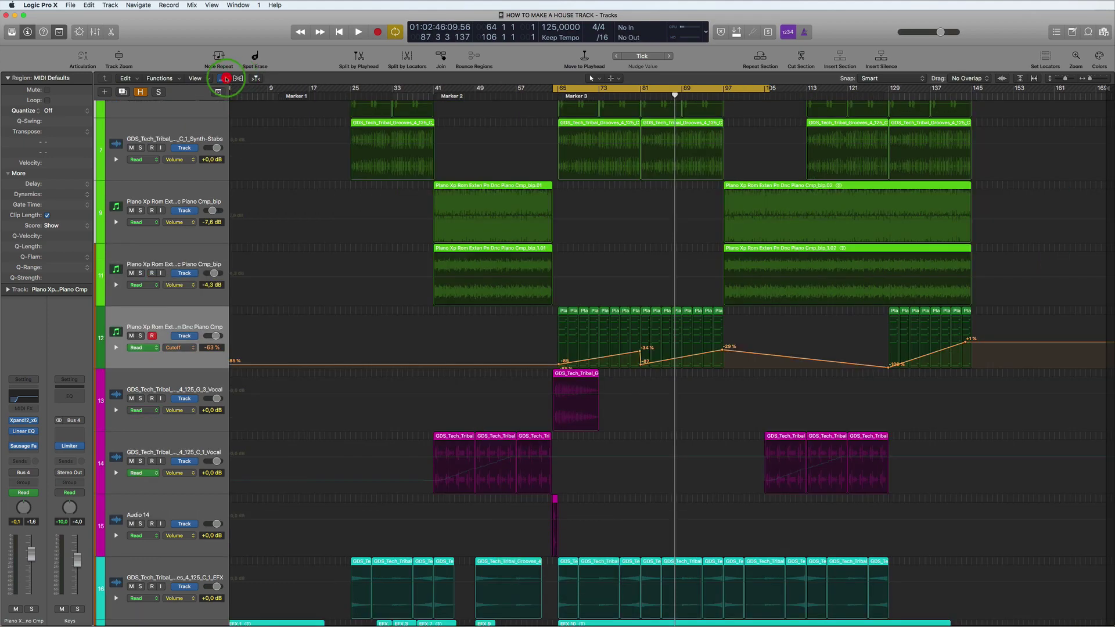
# Step: Hide the track automation, set the cycle range from bar 35 to bar 43, and play the transition into Marker 2
pyautogui.click(226, 78)
pyautogui.click(140, 454)
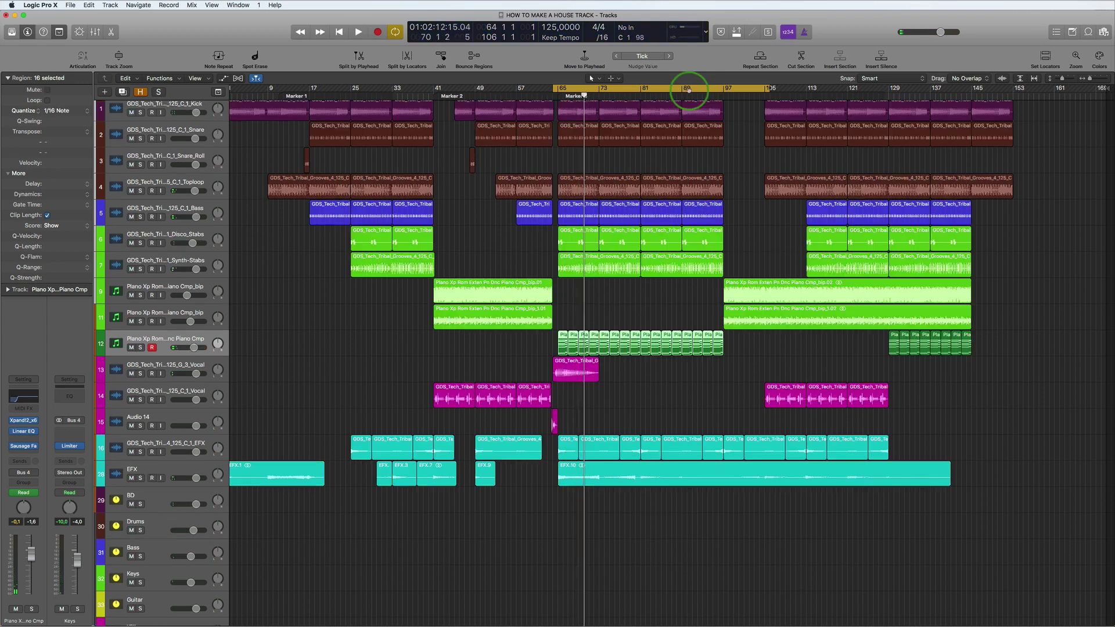
pyautogui.click(686, 90)
pyautogui.keyDown('alt'); pyautogui.scroll(-3, 545, 241); pyautogui.keyUp('alt')
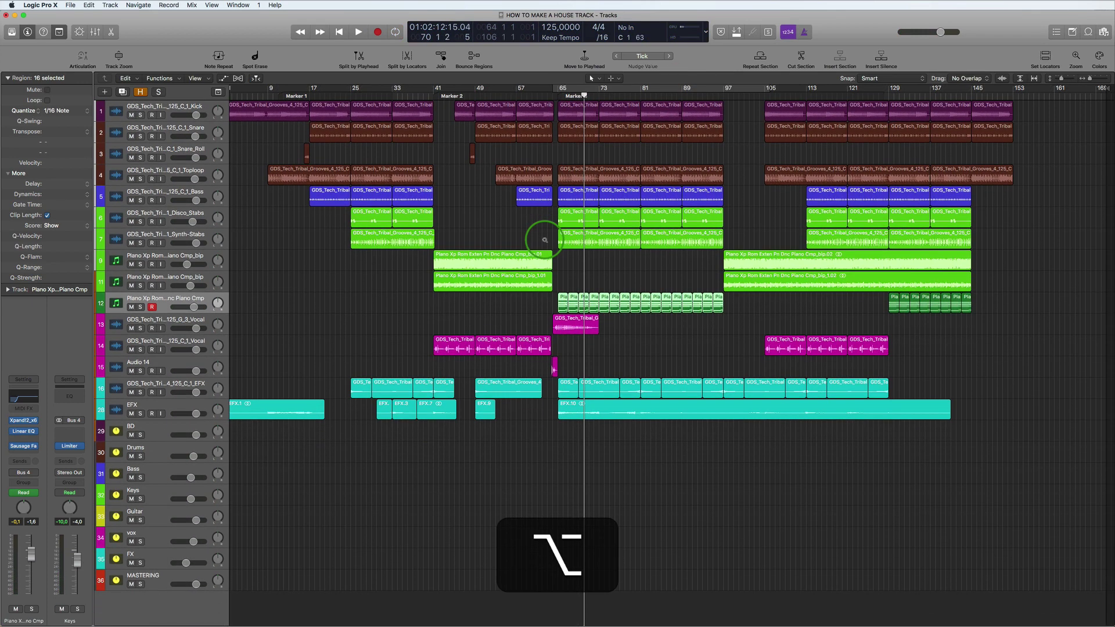
pyautogui.click(445, 91)
pyautogui.press('space')
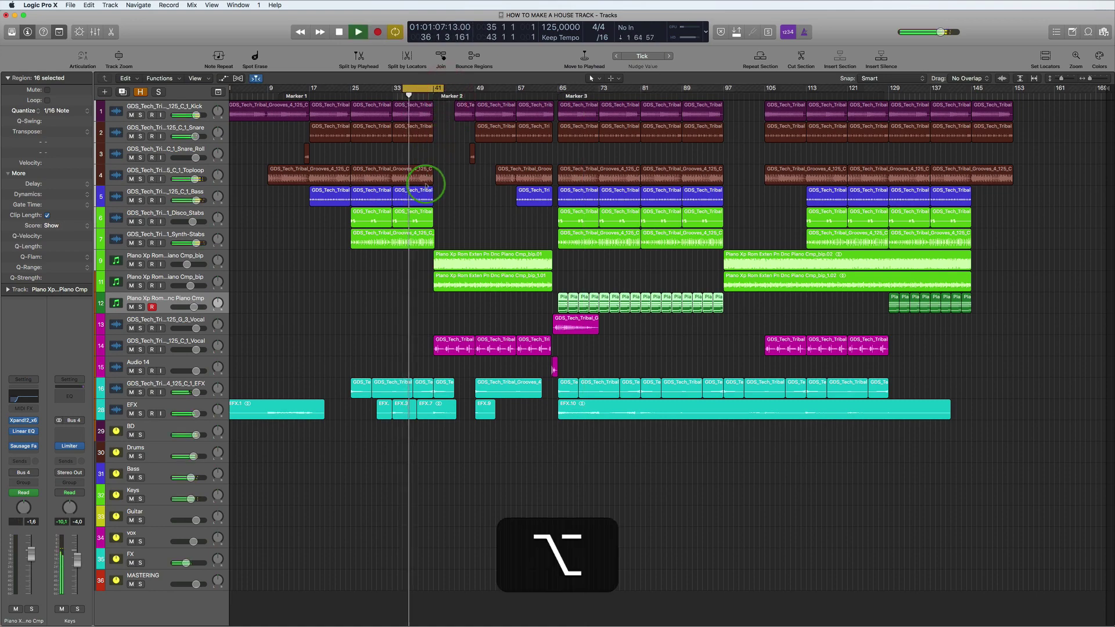
# Step: Listen past Marker 2, cycle bars 95 to 121 to hear the transition at bar 97, and turn cycling off
pyautogui.keyDown('alt'); pyautogui.scroll(3, 427, 180); pyautogui.keyUp('alt')
pyautogui.scroll(-1, 425, 186)
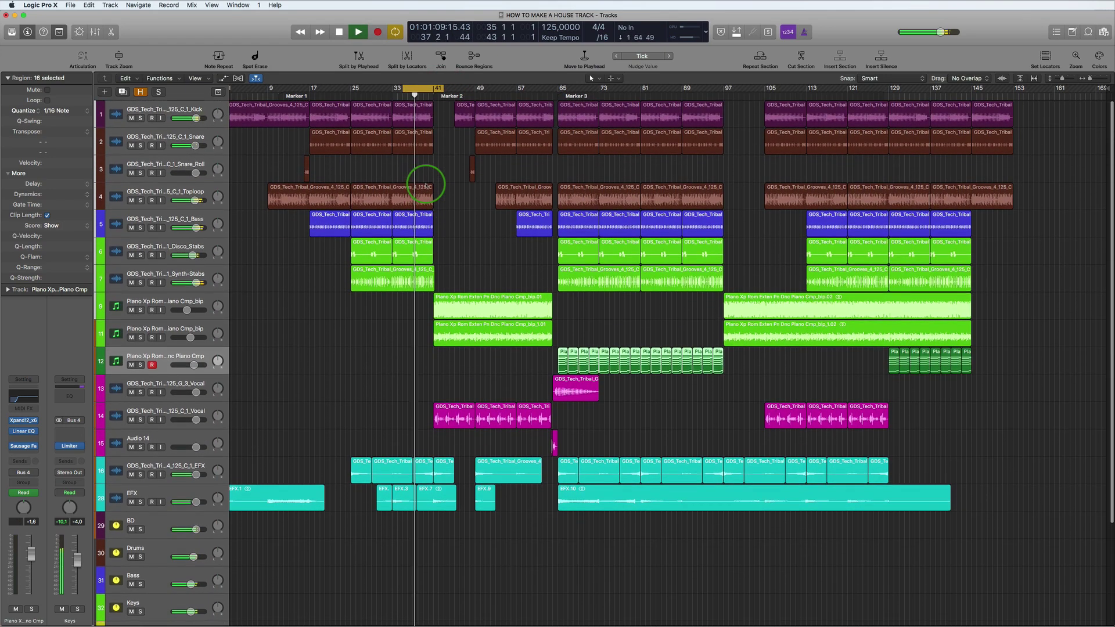
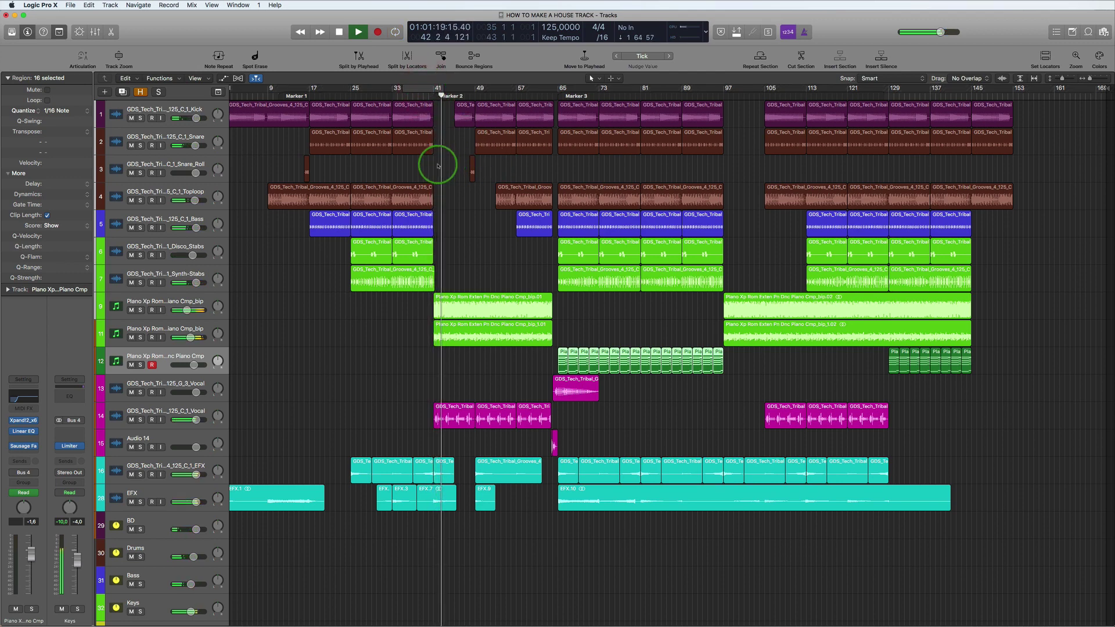
pyautogui.scroll(6, 438, 166)
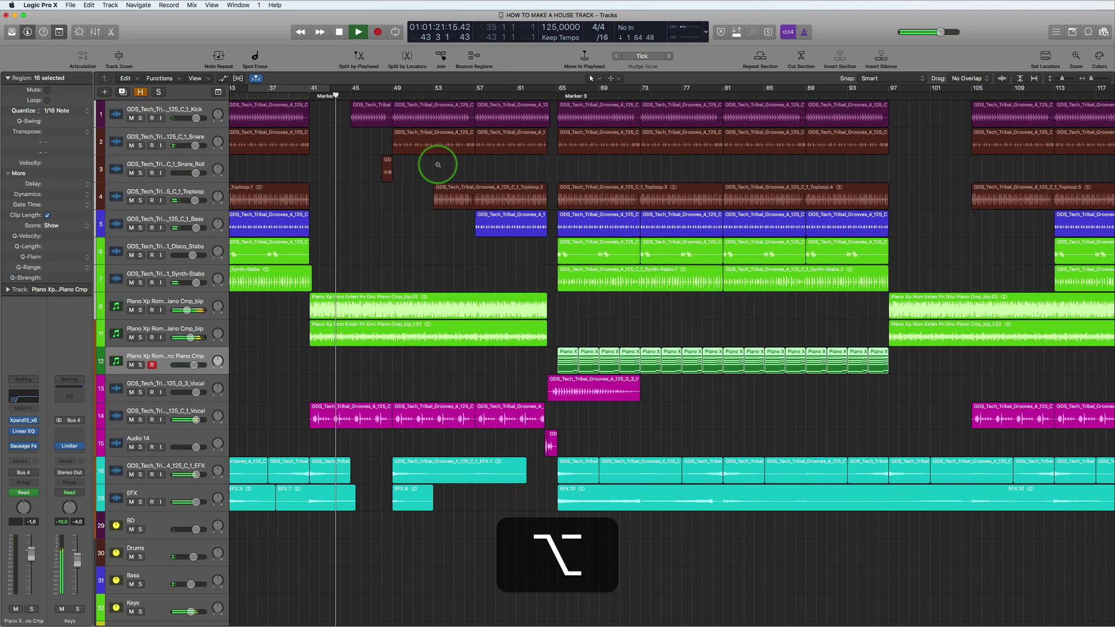
pyautogui.scroll(-6, 438, 166)
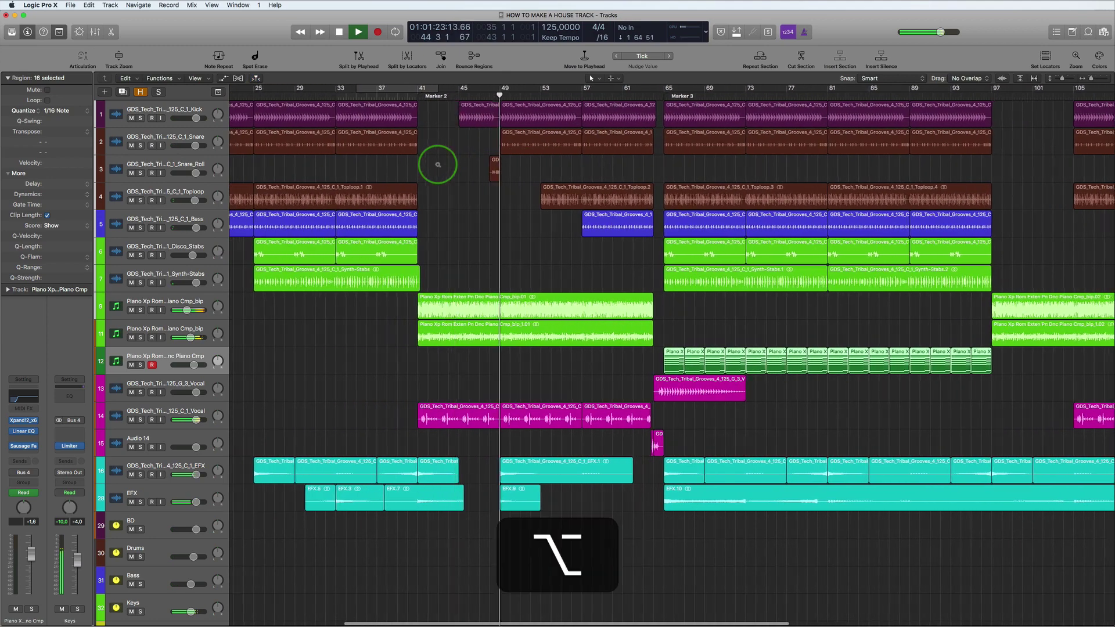
pyautogui.scroll(-1, 438, 166)
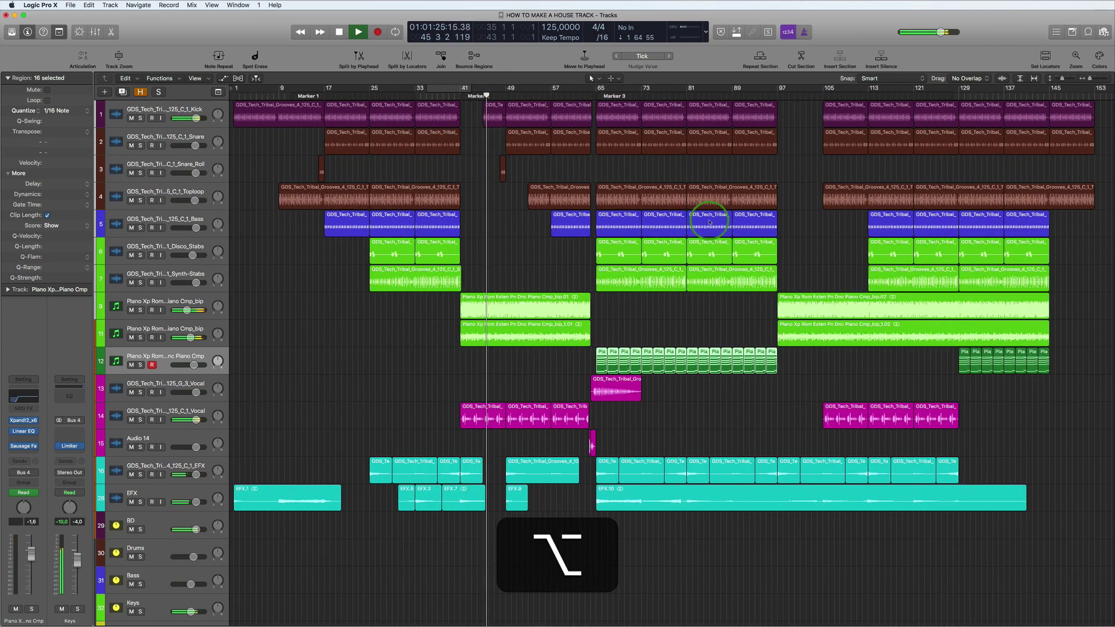
pyautogui.moveTo(768, 91); pyautogui.dragTo(913, 91)
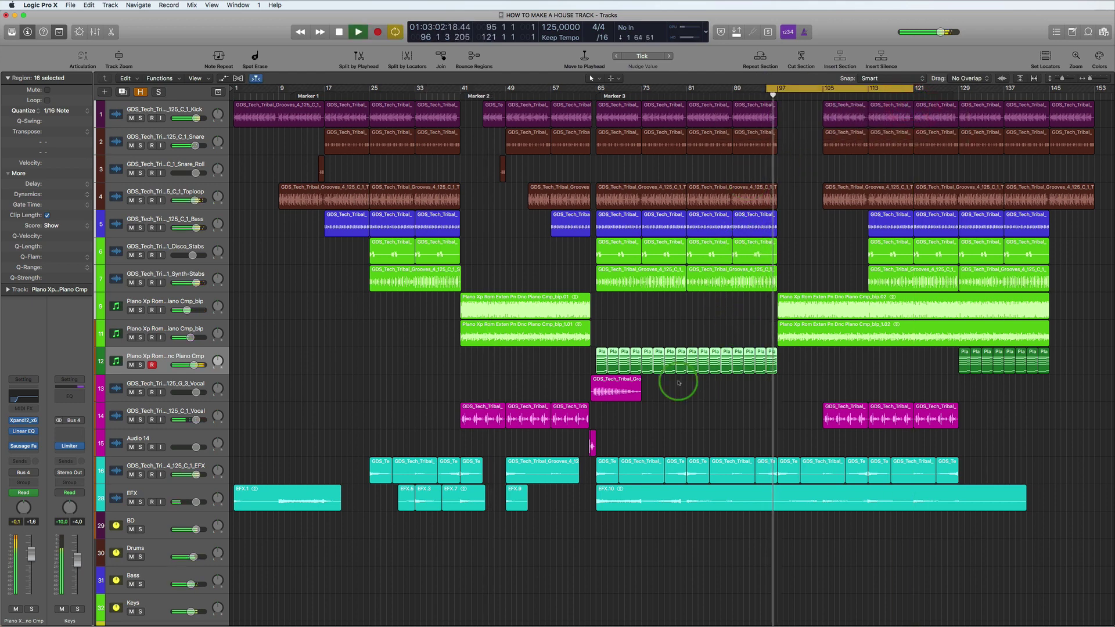
pyautogui.scroll(-1, 680, 383)
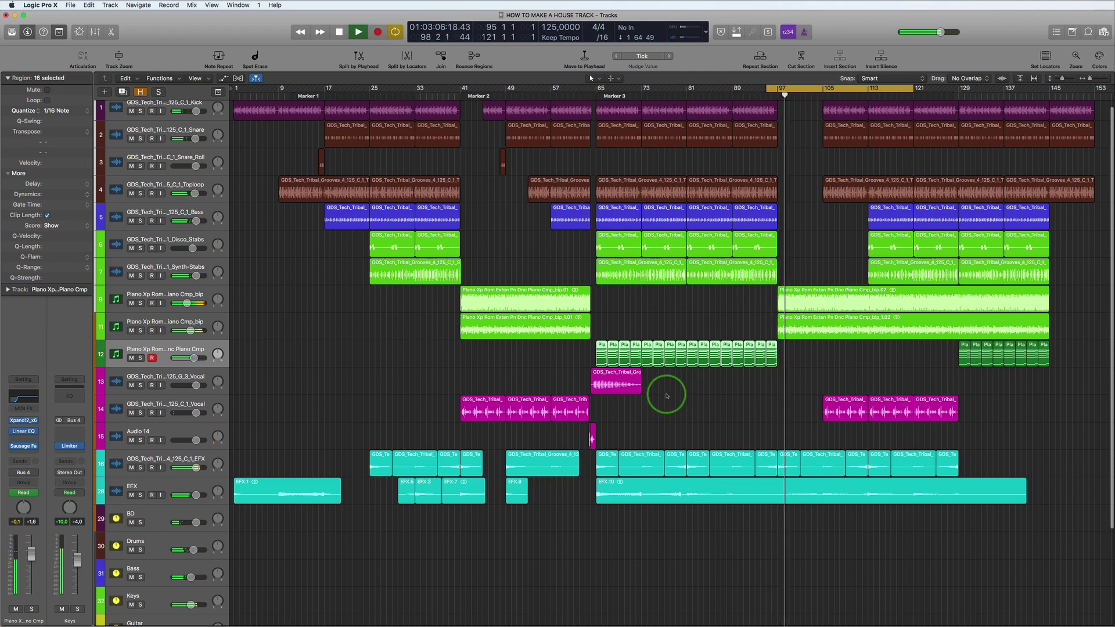
pyautogui.scroll(-4, 668, 361)
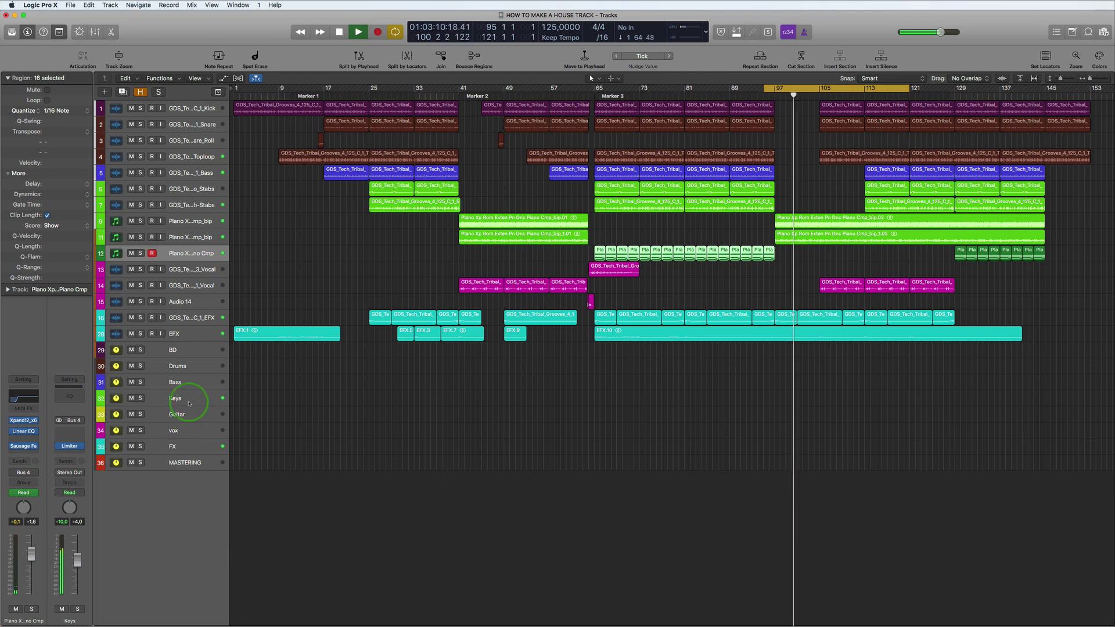
pyautogui.click(795, 89)
pyautogui.press('space')
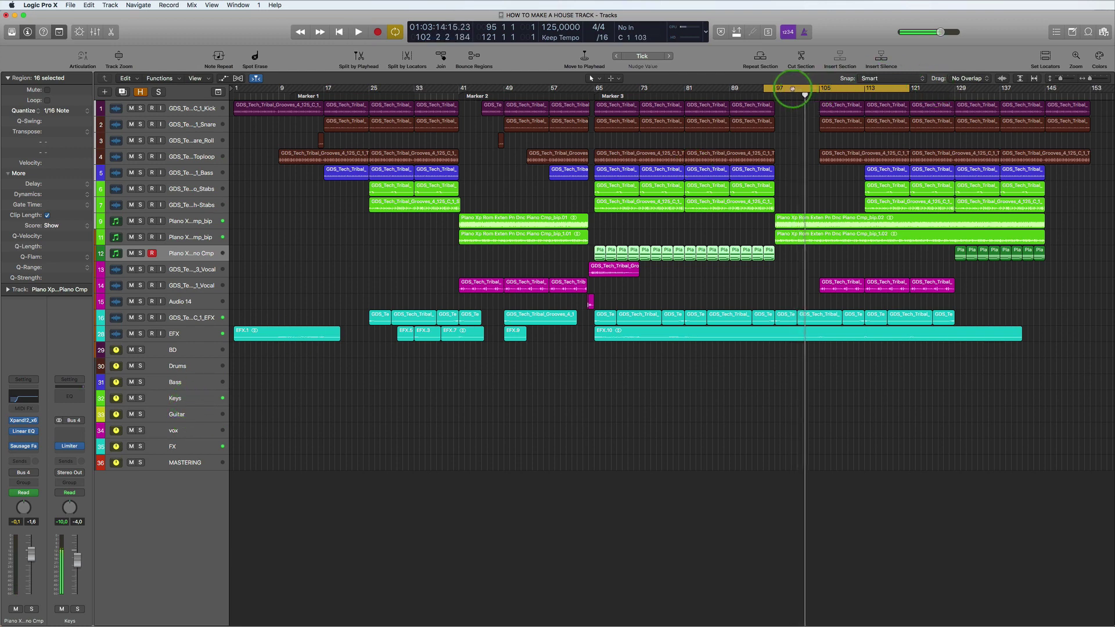
# Step: Split the long EFX region that starts at Marker 3 at bars 73, 98 and 105
pyautogui.scroll(4, 815, 343)
pyautogui.scroll(5, 816, 344)
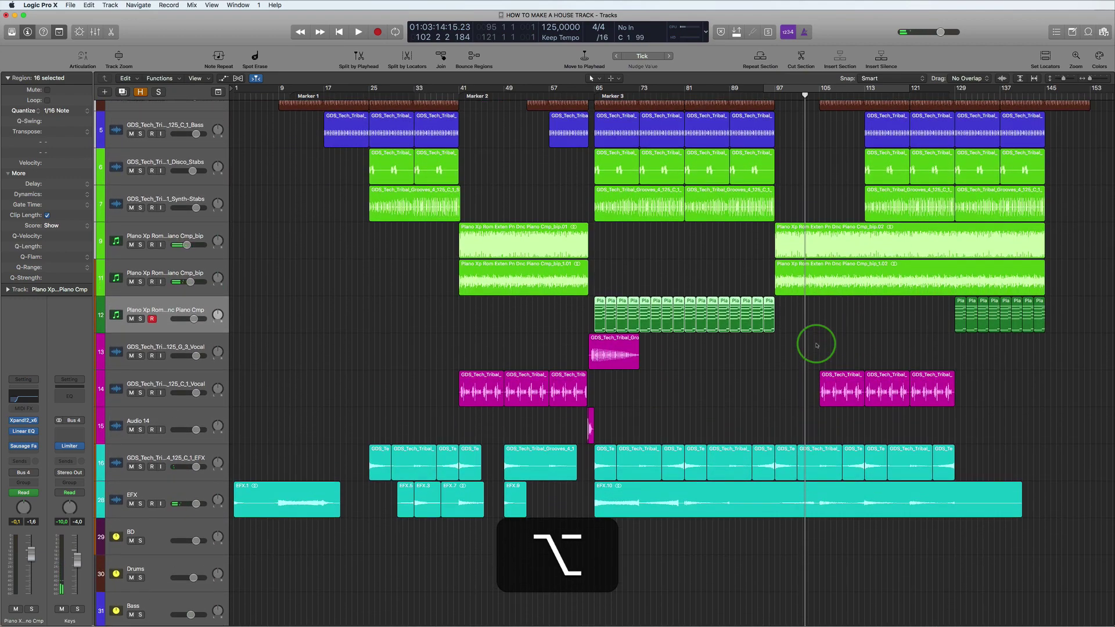
pyautogui.keyDown('super'); pyautogui.click(638, 511); pyautogui.keyUp('super')
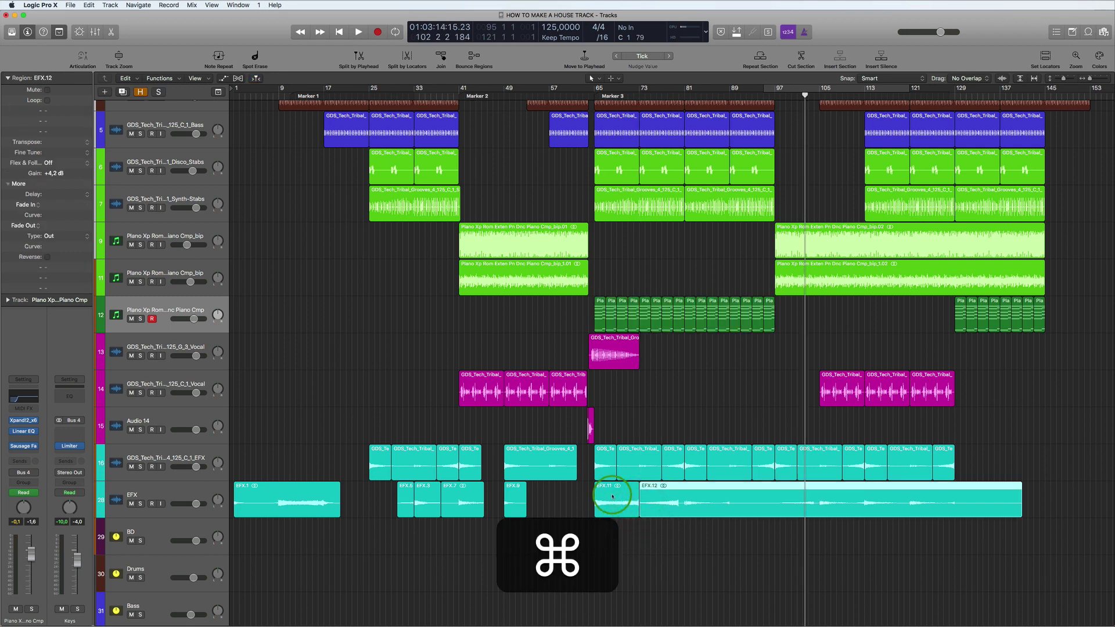
pyautogui.press('super')
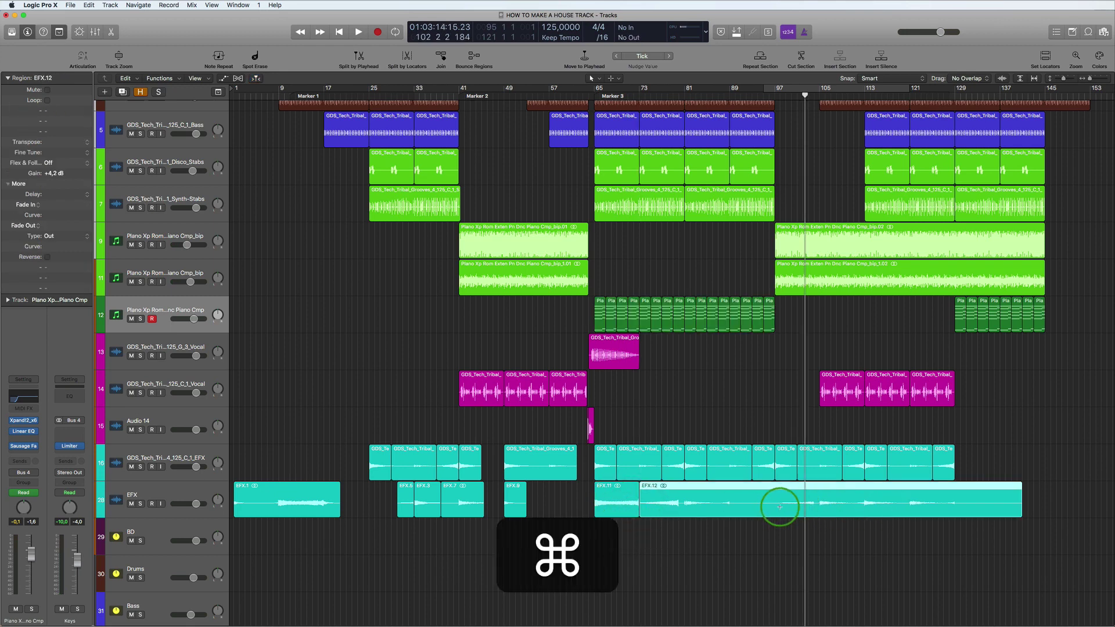
pyautogui.keyDown('super'); pyautogui.doubleClick(779, 507); pyautogui.keyUp('super')
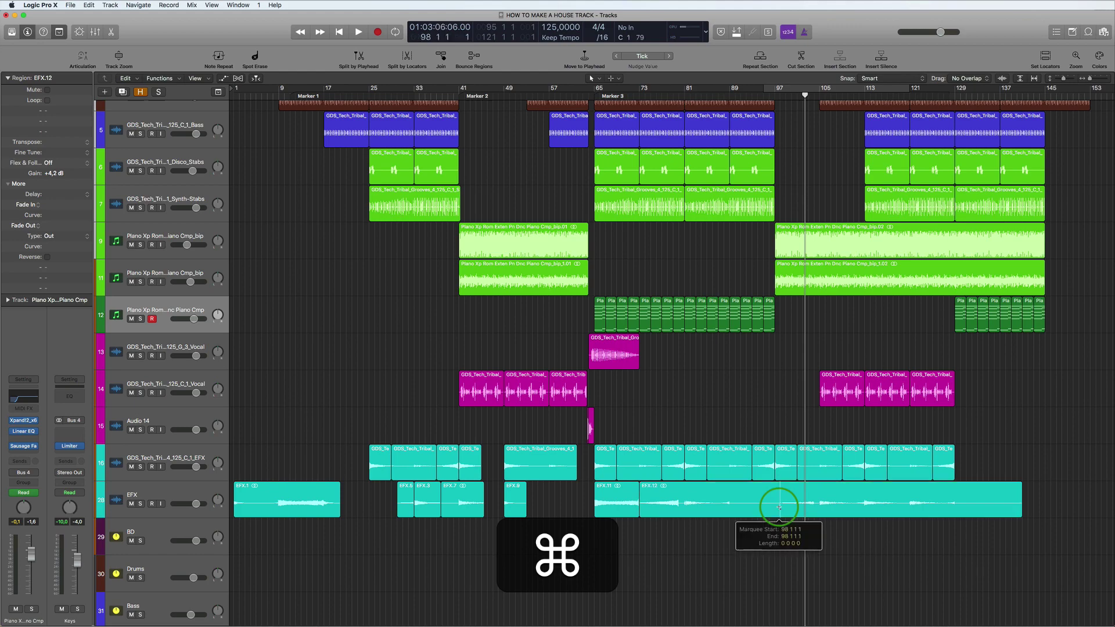
pyautogui.scroll(5, 781, 512)
pyautogui.scroll(-1, 780, 512)
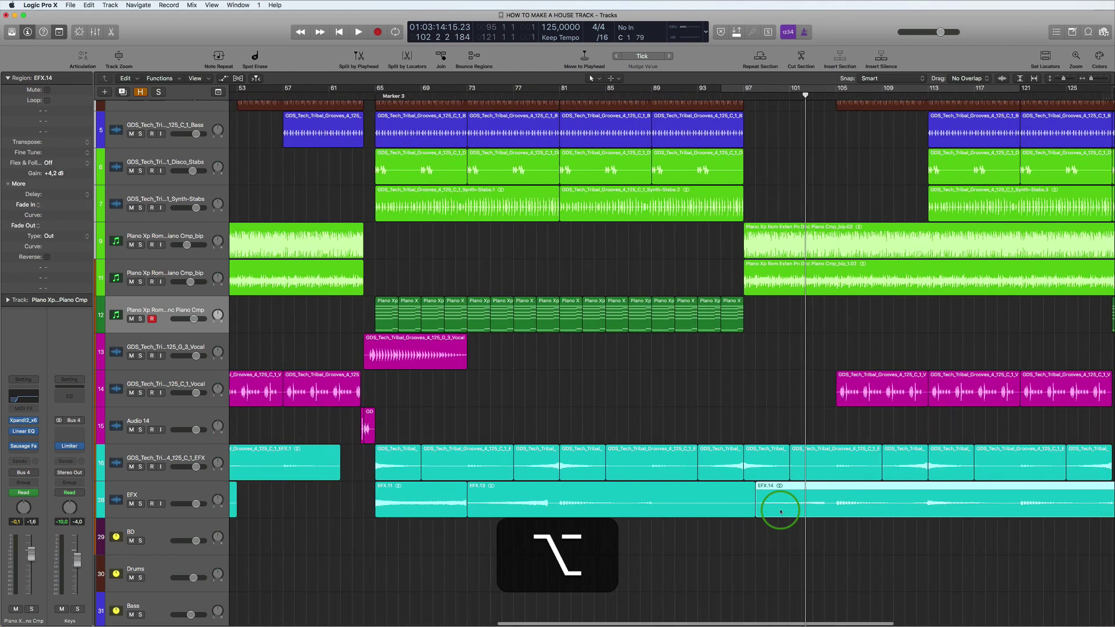
pyautogui.keyDown('super'); pyautogui.doubleClick(837, 511); pyautogui.keyUp('super')
# Step: Move the EFX piece between bars 98 and 105 to about bar 139, and copy the Marker 3 EFX piece to bar 97
pyautogui.scroll(-3, 788, 513)
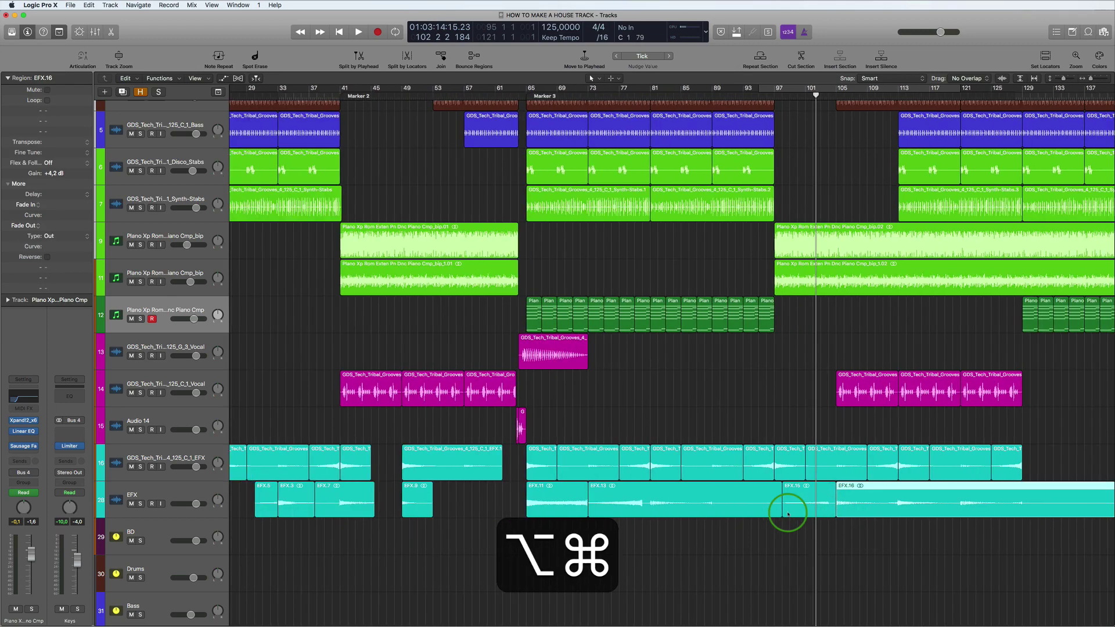
pyautogui.moveTo(811, 508); pyautogui.dragTo(1077, 513)
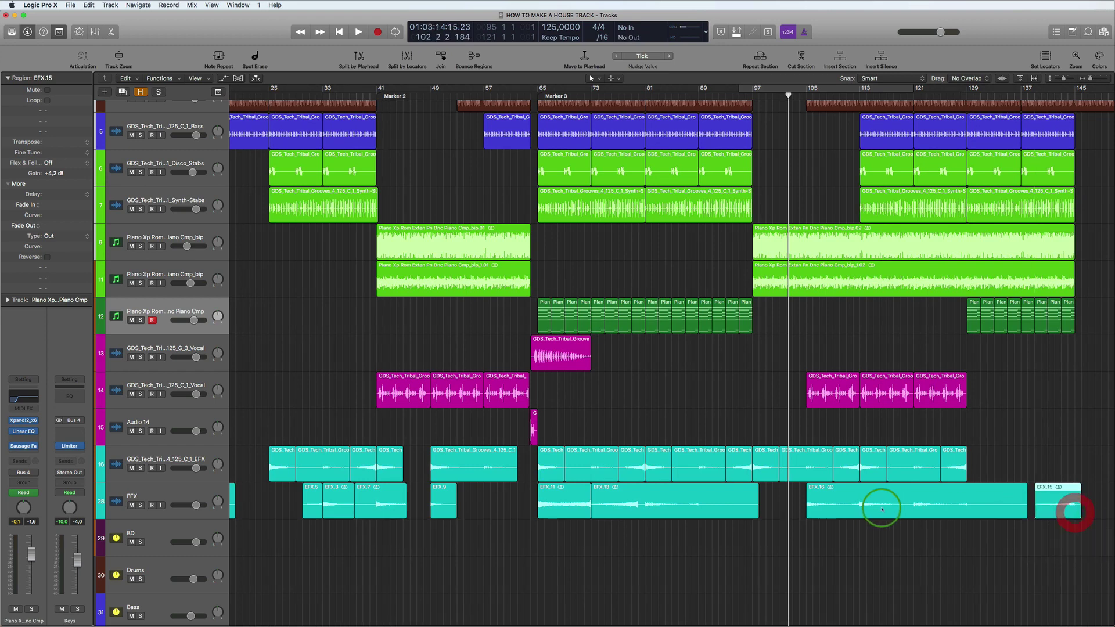
pyautogui.keyDown('alt'); pyautogui.moveTo(567, 496); pyautogui.dragTo(786, 502); pyautogui.keyUp('alt')
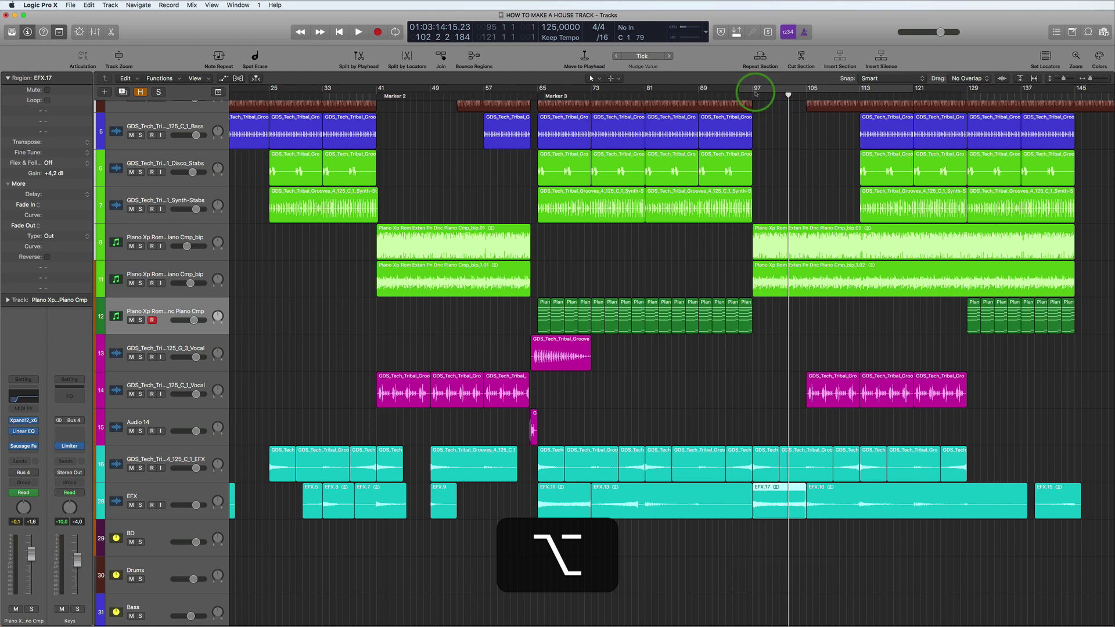
# Step: Set the cycle range from bar 97 to bar 146 and play the section with the copied effect
pyautogui.moveTo(755, 89); pyautogui.dragTo(1079, 90)
pyautogui.press('space')
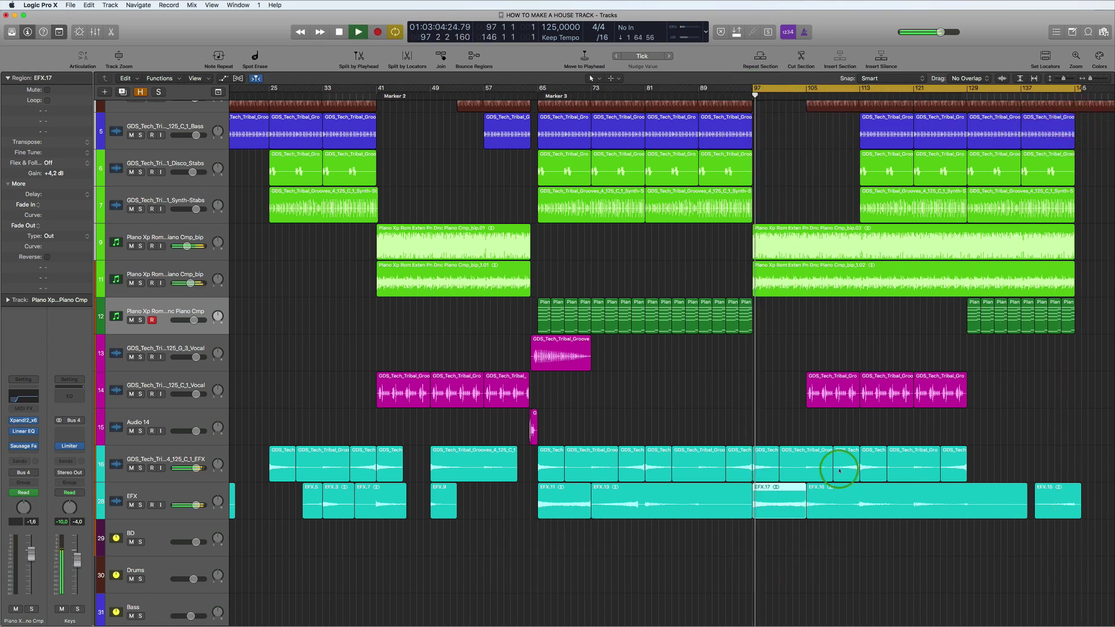
pyautogui.keyDown('alt'); pyautogui.scroll(-6, 836, 468); pyautogui.keyUp('alt')
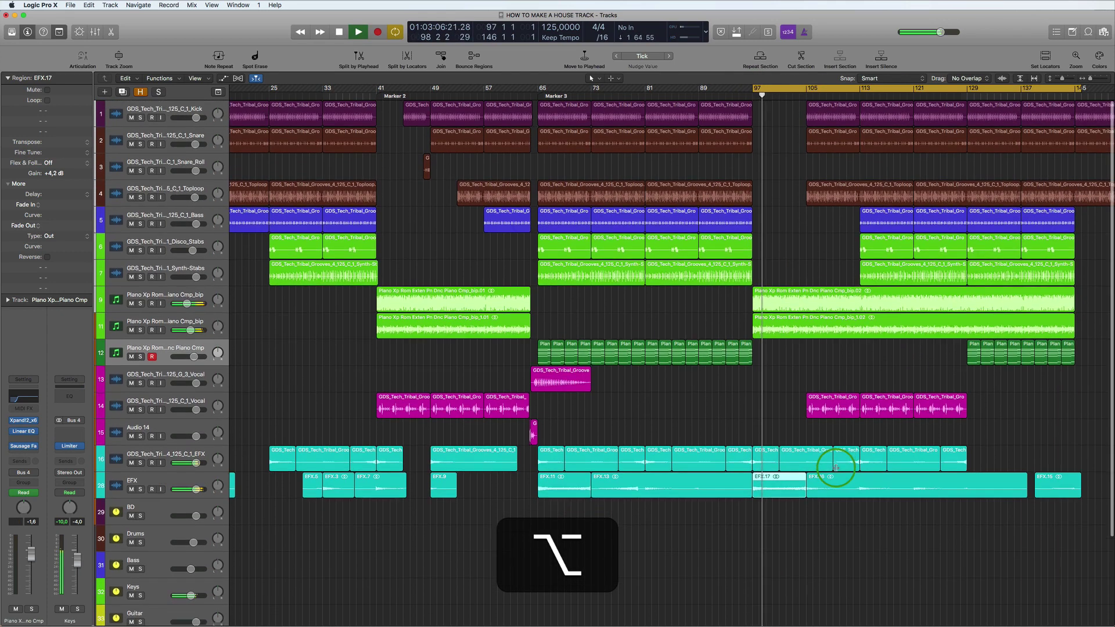
pyautogui.scroll(-1, 435, 506)
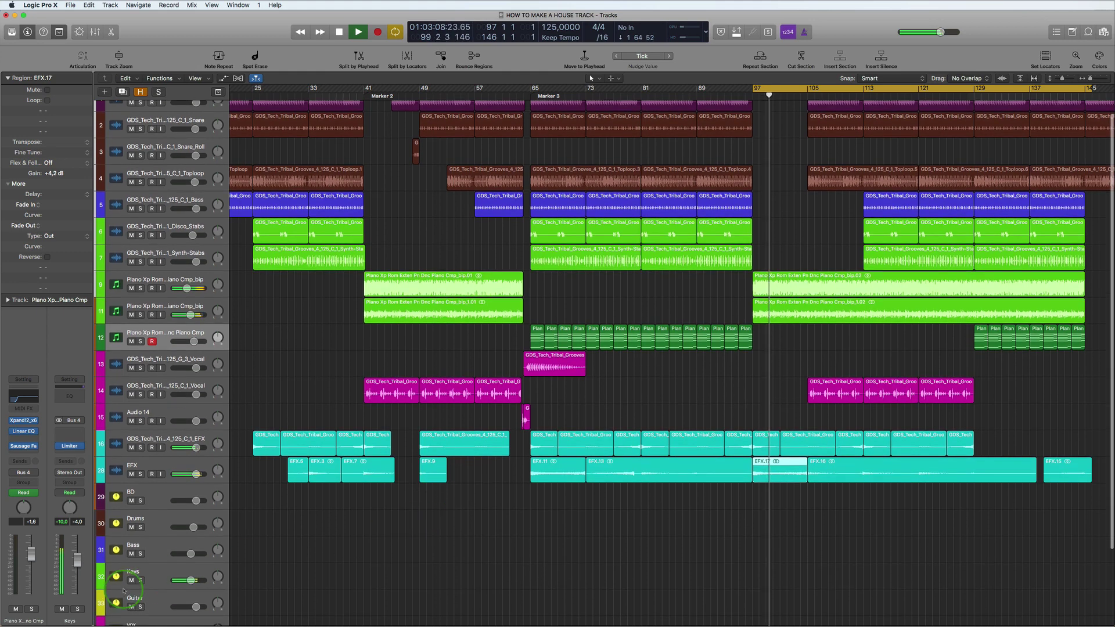
# Step: Stop playback and insert AutoFilter above the Limiter on the Keys bus, moving the plug-in window aside
pyautogui.click(165, 574)
pyautogui.press('space')
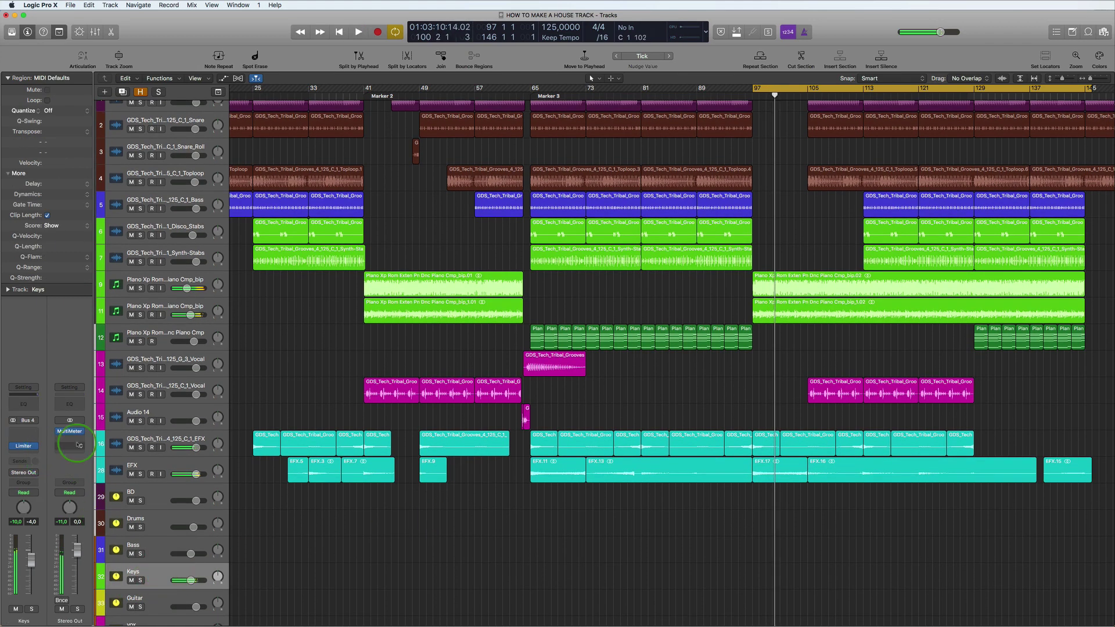
pyautogui.click(34, 432)
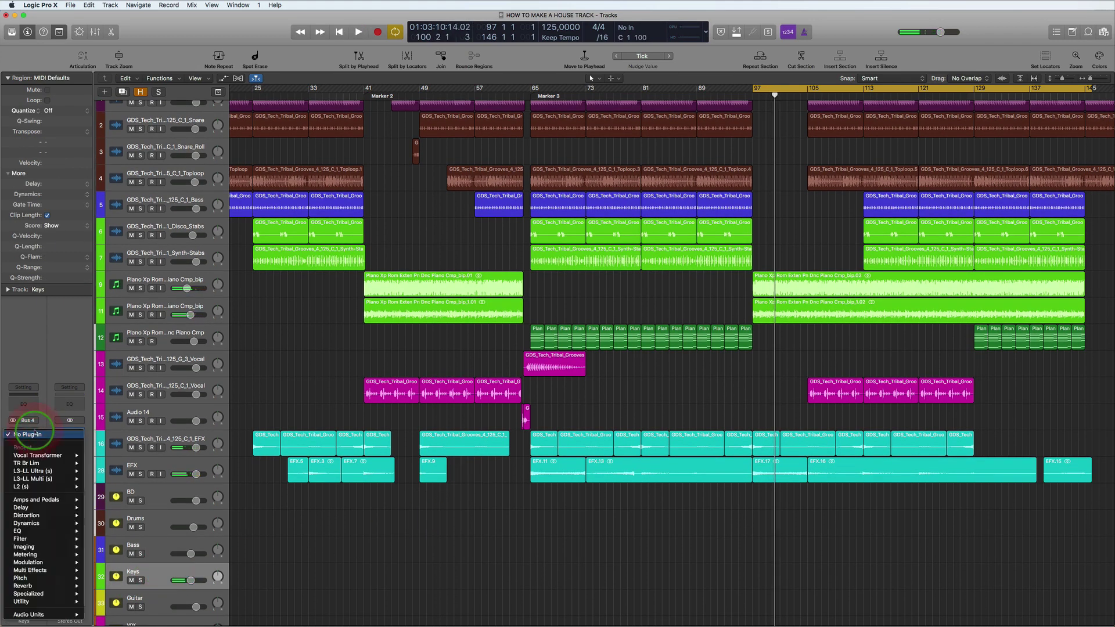
pyautogui.moveTo(24, 538)
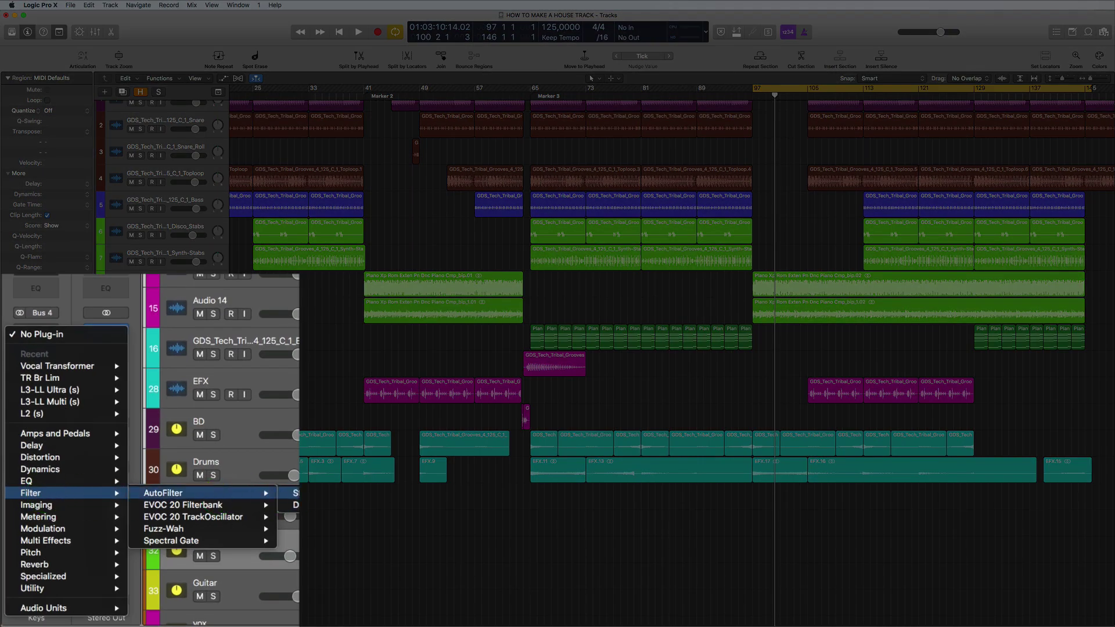
pyautogui.click(275, 492)
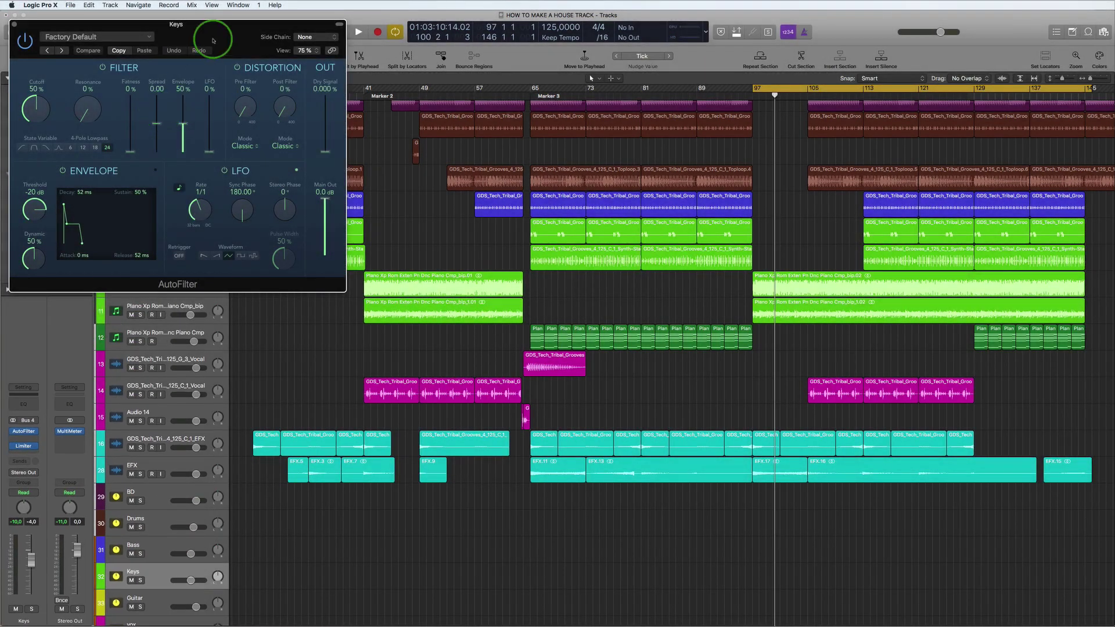
pyautogui.moveTo(213, 40); pyautogui.dragTo(378, 112)
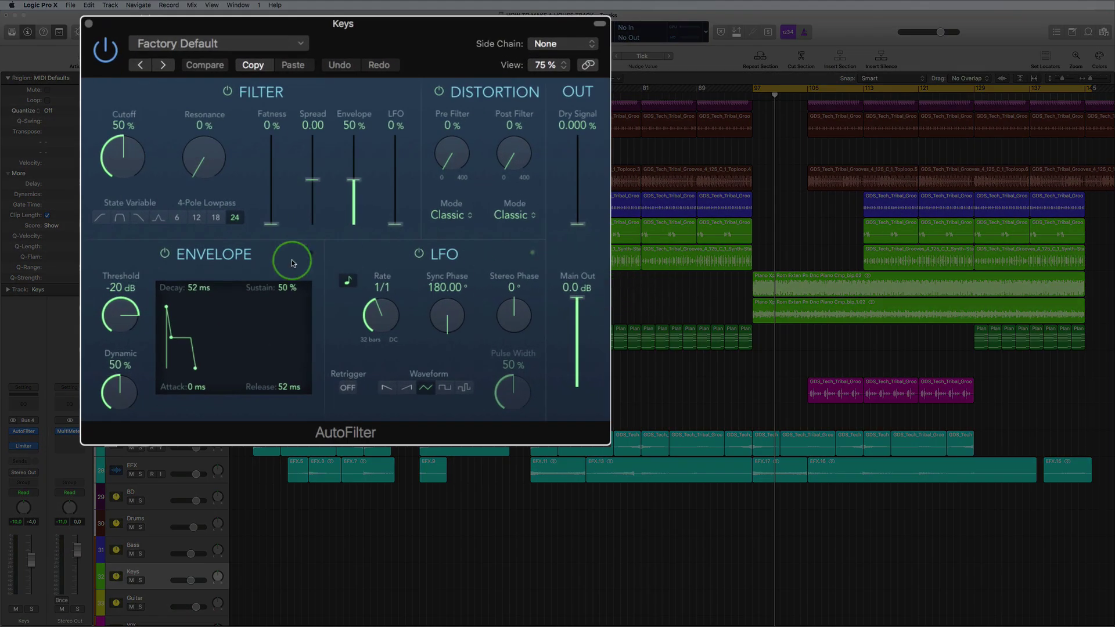
# Step: Set the AutoFilter's Fatness to 100%, Resonance to 17% and Cutoff to 10% while listening
pyautogui.moveTo(264, 227); pyautogui.dragTo(270, 148)
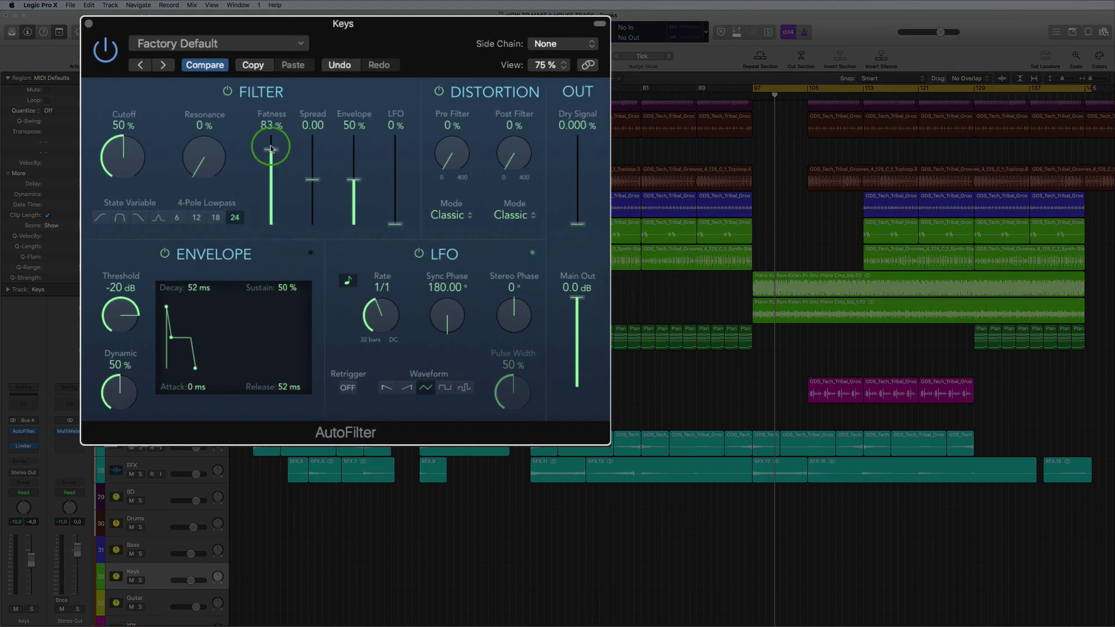
pyautogui.moveTo(116, 150); pyautogui.dragTo(104, 203)
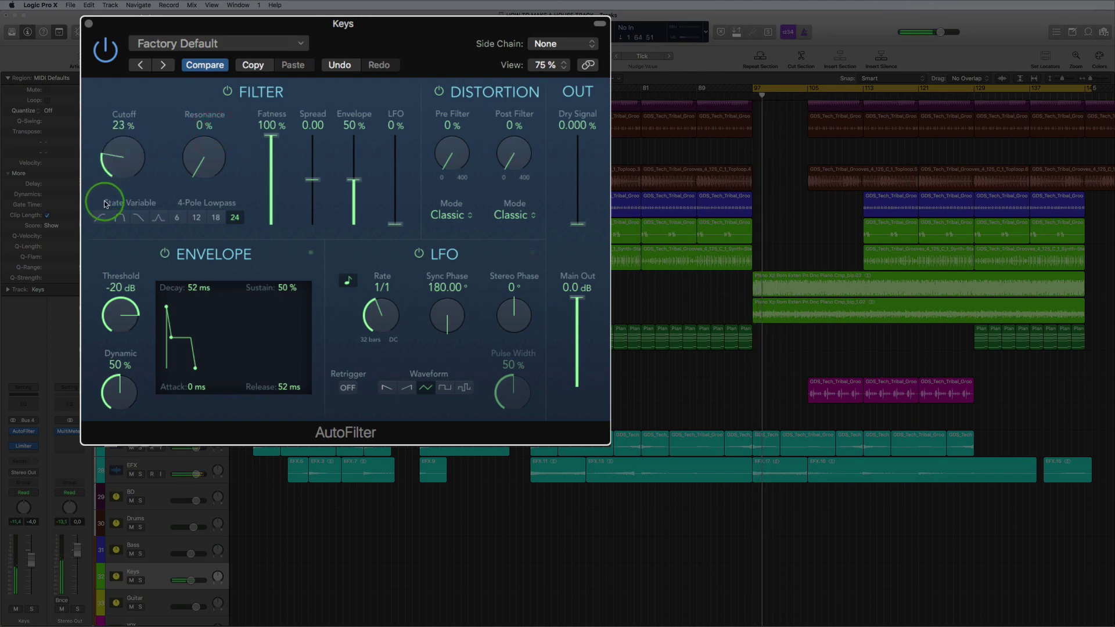
pyautogui.moveTo(200, 169); pyautogui.dragTo(198, 135)
pyautogui.moveTo(117, 150)
pyautogui.mouseDown()
pyautogui.moveTo(127, 119)
pyautogui.moveTo(514, 148)
pyautogui.mouseUp()
# Step: Set the cycle range from bar 96 to bar 130, replay the transition, and set the filter Cutoff to 20%
pyautogui.click(785, 95)
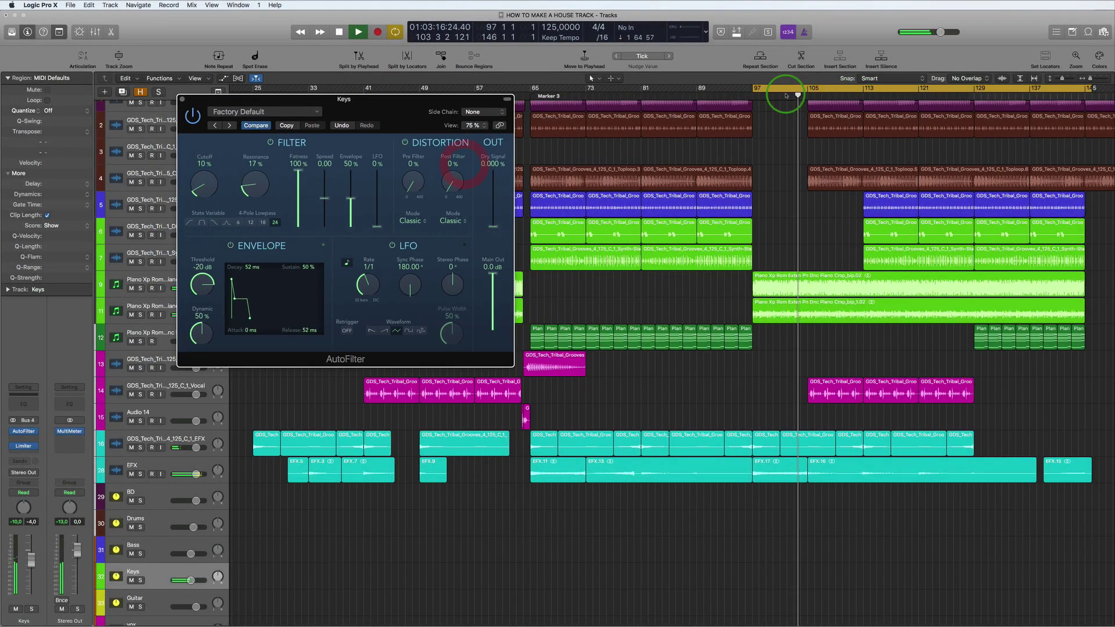
pyautogui.moveTo(745, 89); pyautogui.dragTo(981, 104)
pyautogui.press('space')
pyautogui.press('space')
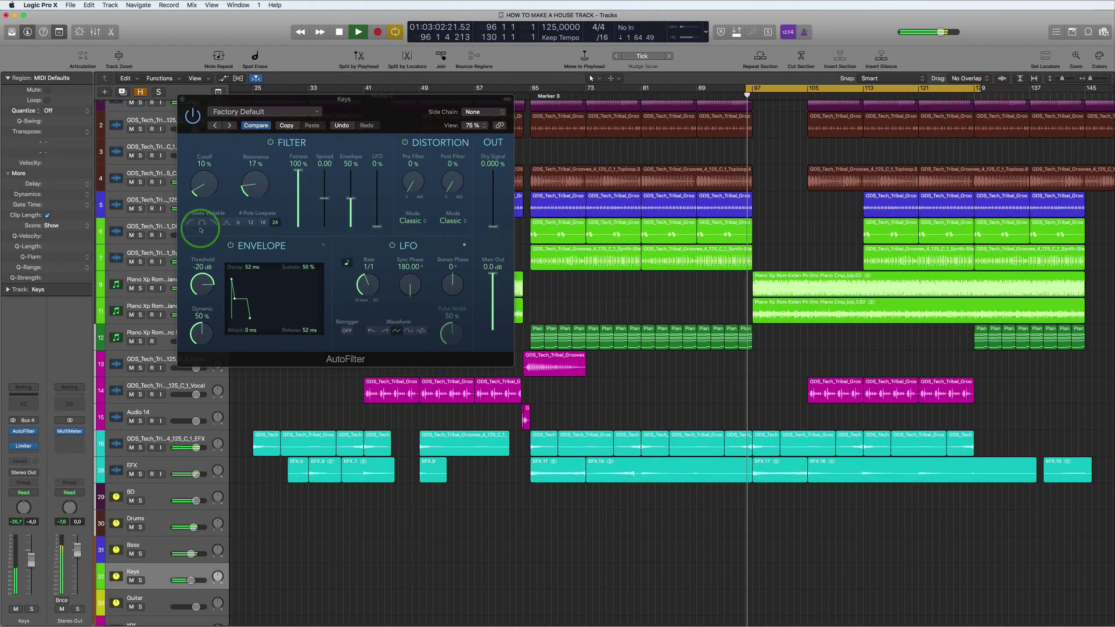
pyautogui.moveTo(207, 190); pyautogui.dragTo(209, 187)
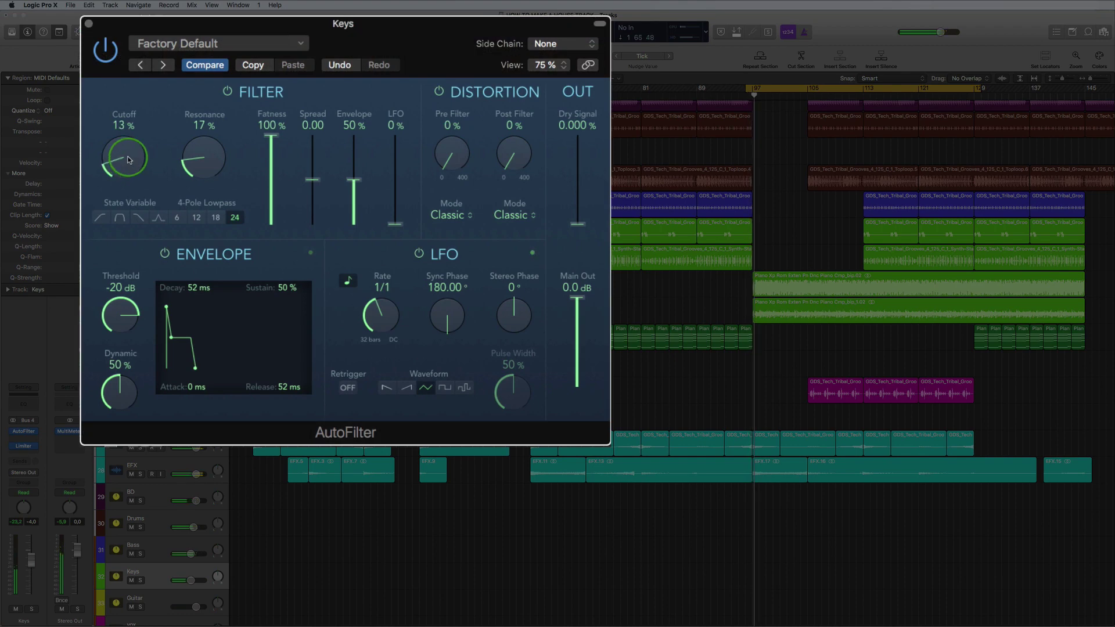
pyautogui.moveTo(129, 160); pyautogui.dragTo(122, 160)
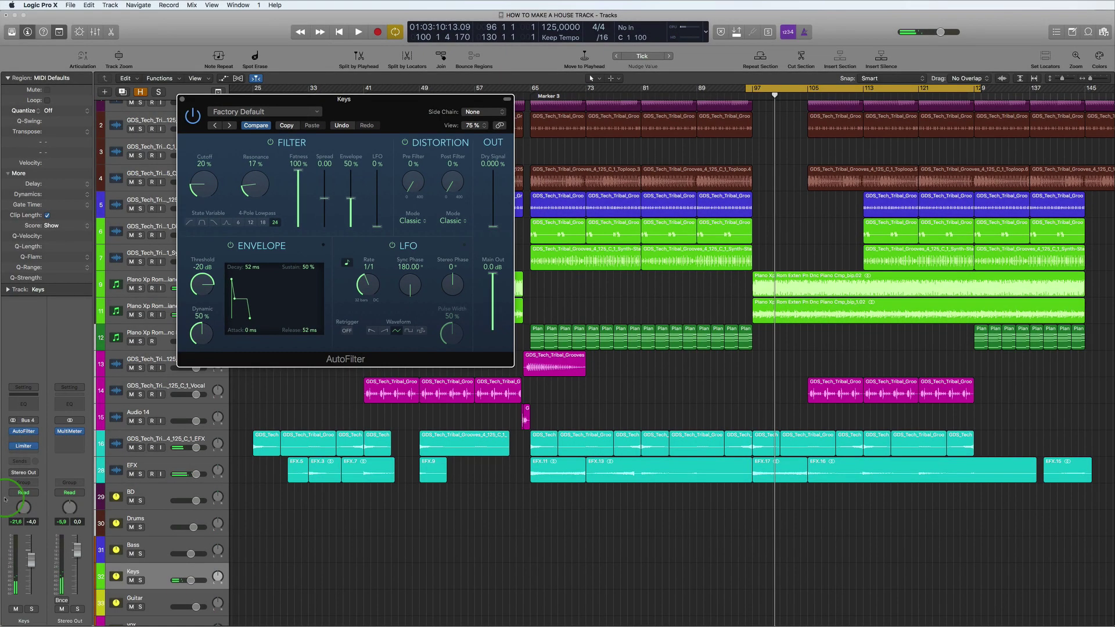
# Step: Switch the Keys bus to Latch automation and record a Cutoff sweep from 20% up to 97% between bars 96 and about 109
pyautogui.click(23, 492)
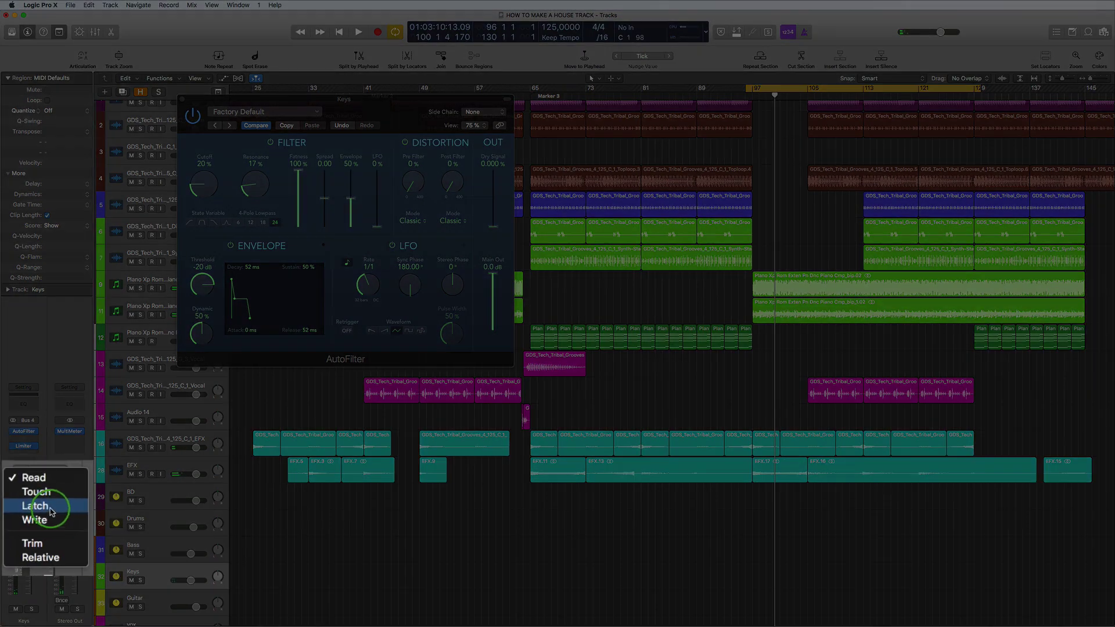
pyautogui.click(21, 511)
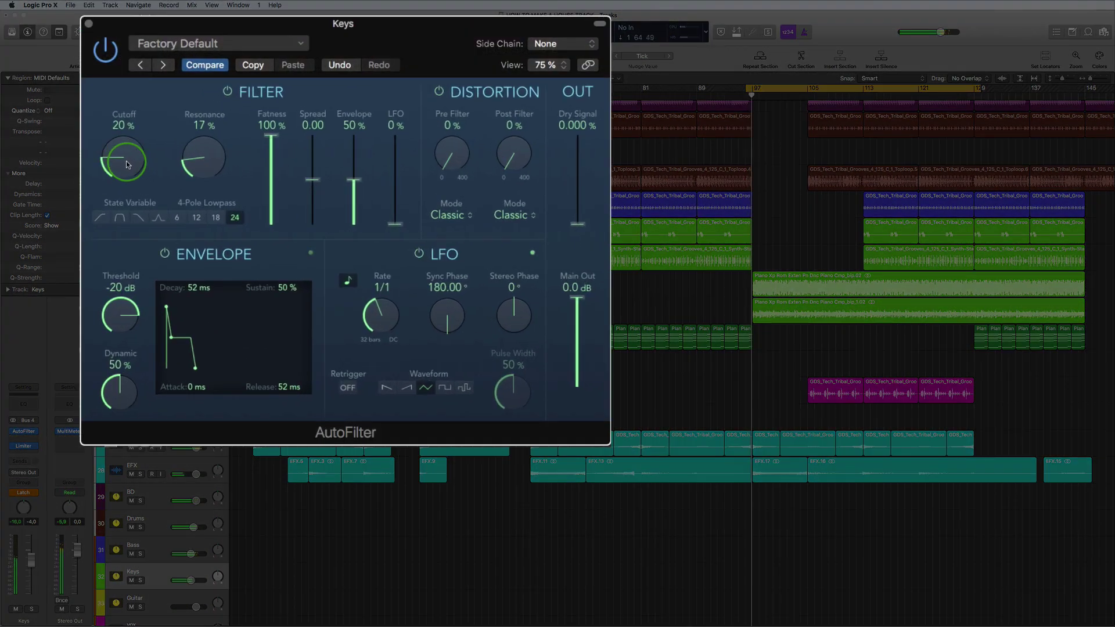
pyautogui.moveTo(126, 162); pyautogui.dragTo(235, 179)
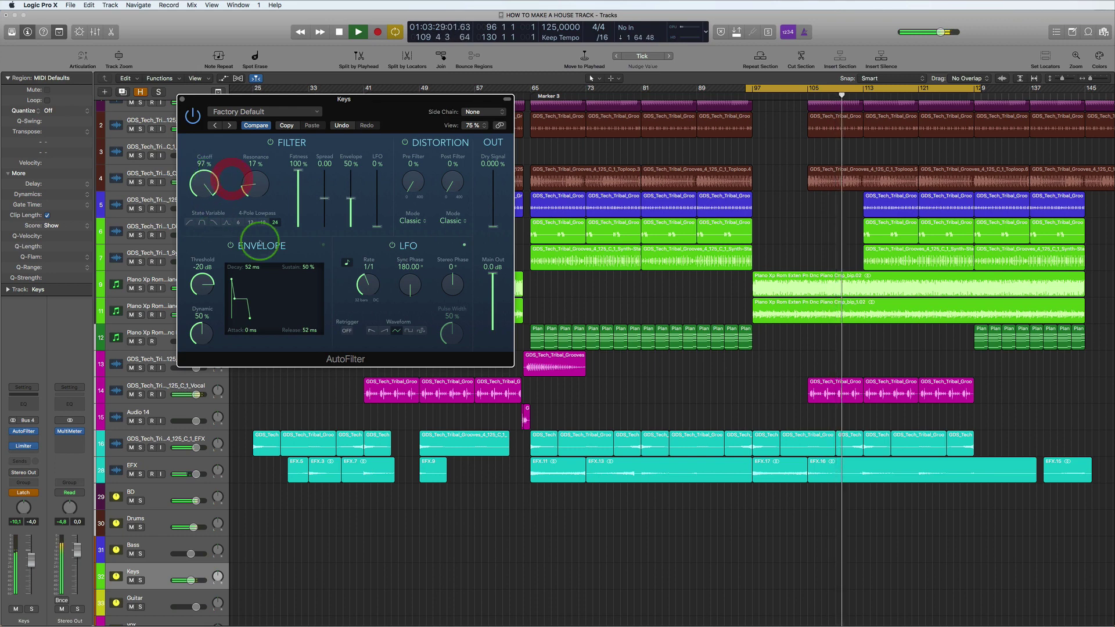
pyautogui.press('space')
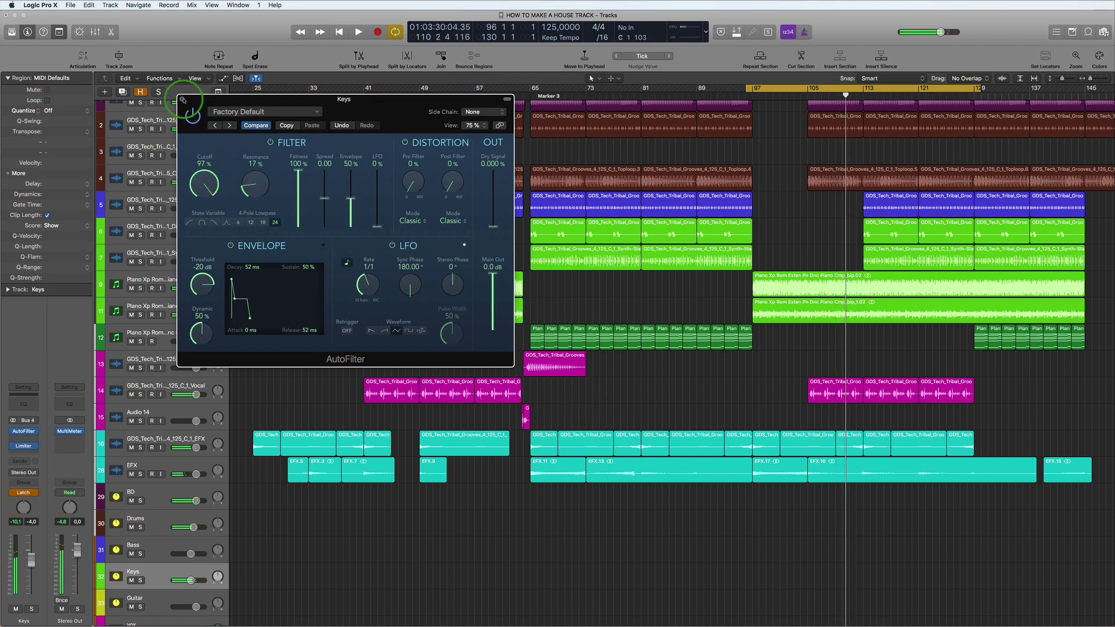
# Step: Close the AutoFilter, return the Keys bus to Read automation mode and save the project
pyautogui.click(183, 100)
pyautogui.click(36, 492)
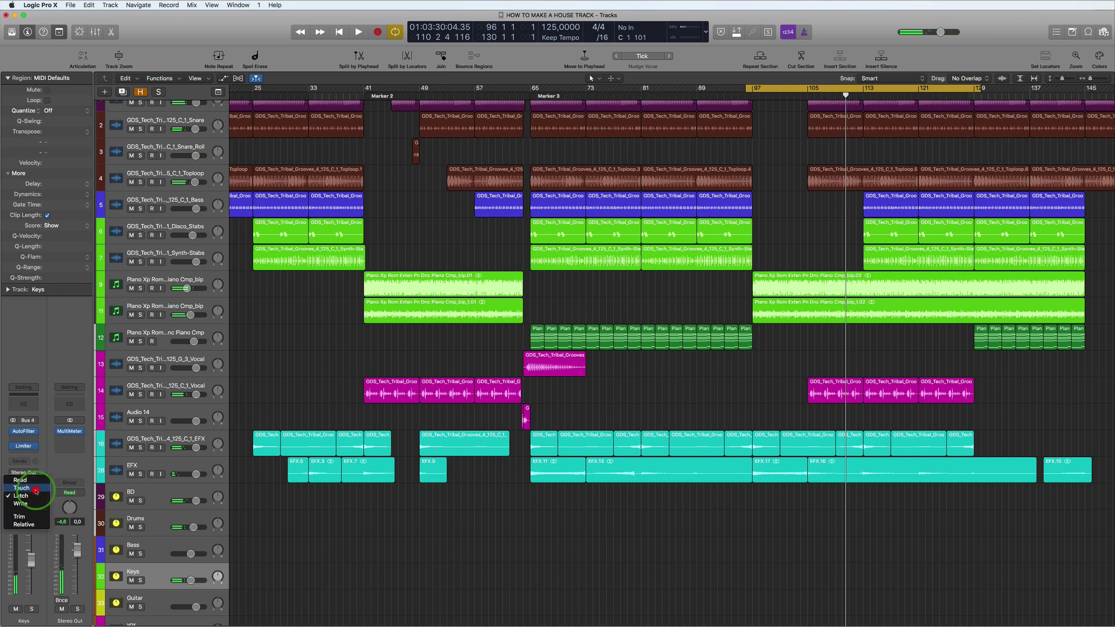
pyautogui.click(29, 481)
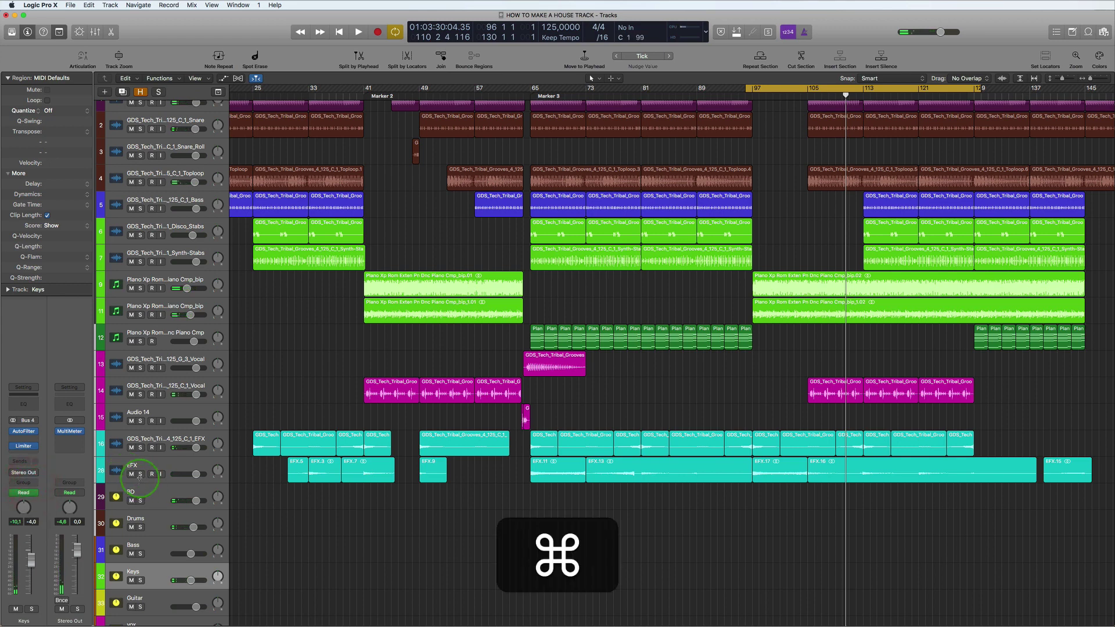
pyautogui.press('super+s')
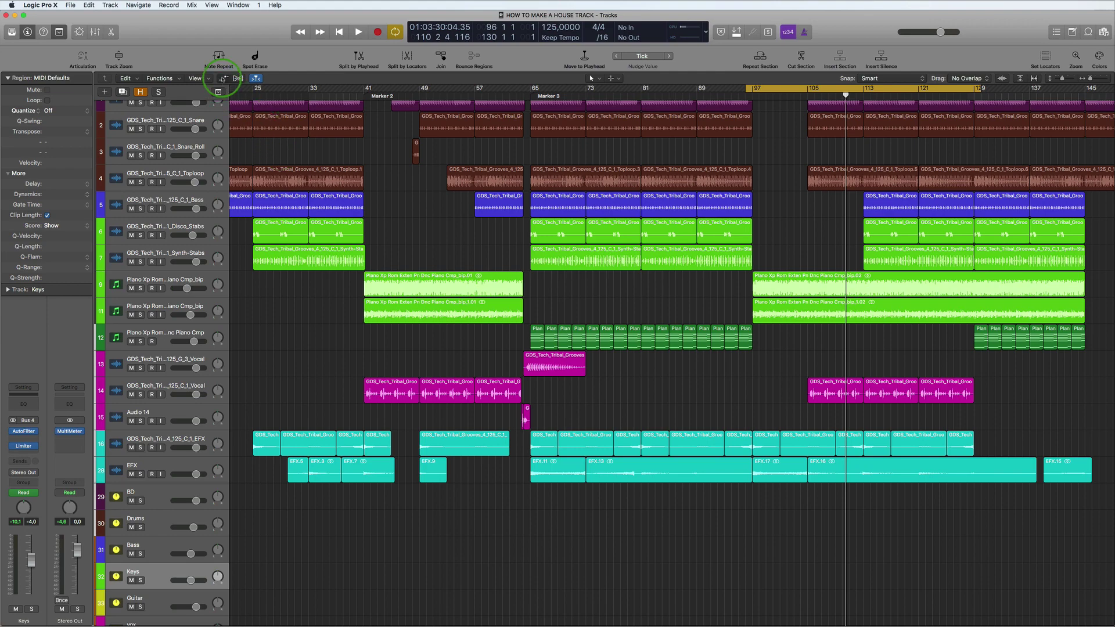
# Step: Move the three vocal regions at bar 105 to bar 113, and copy the single vocal region near bar 64 to bar 112
pyautogui.click(223, 78)
pyautogui.moveTo(996, 288); pyautogui.dragTo(869, 293)
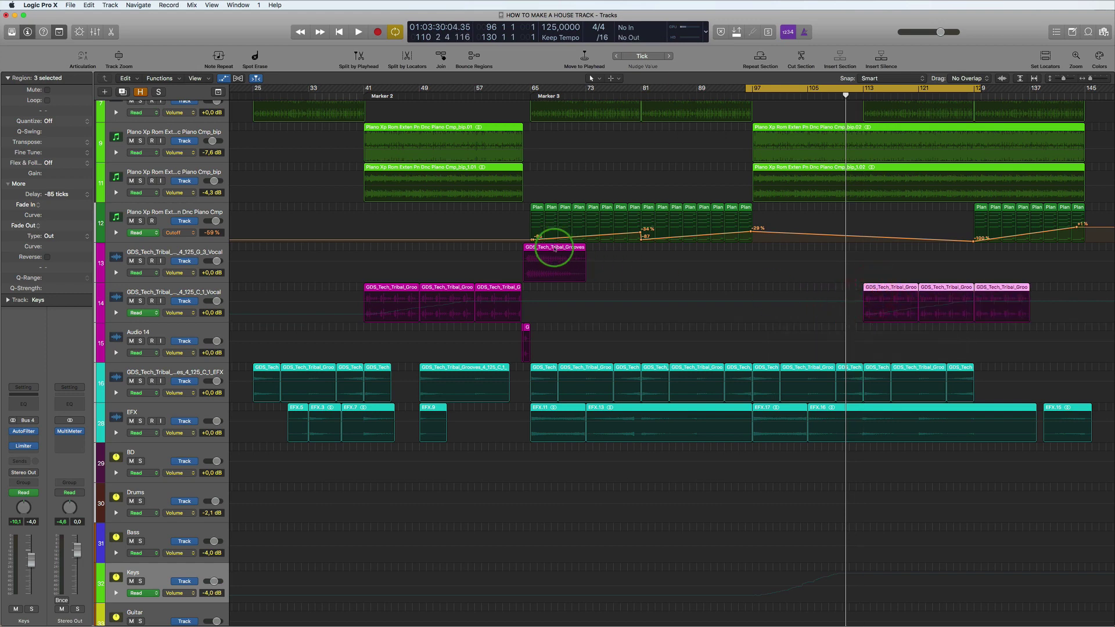
pyautogui.click(553, 249)
pyautogui.moveTo(554, 248); pyautogui.dragTo(884, 262)
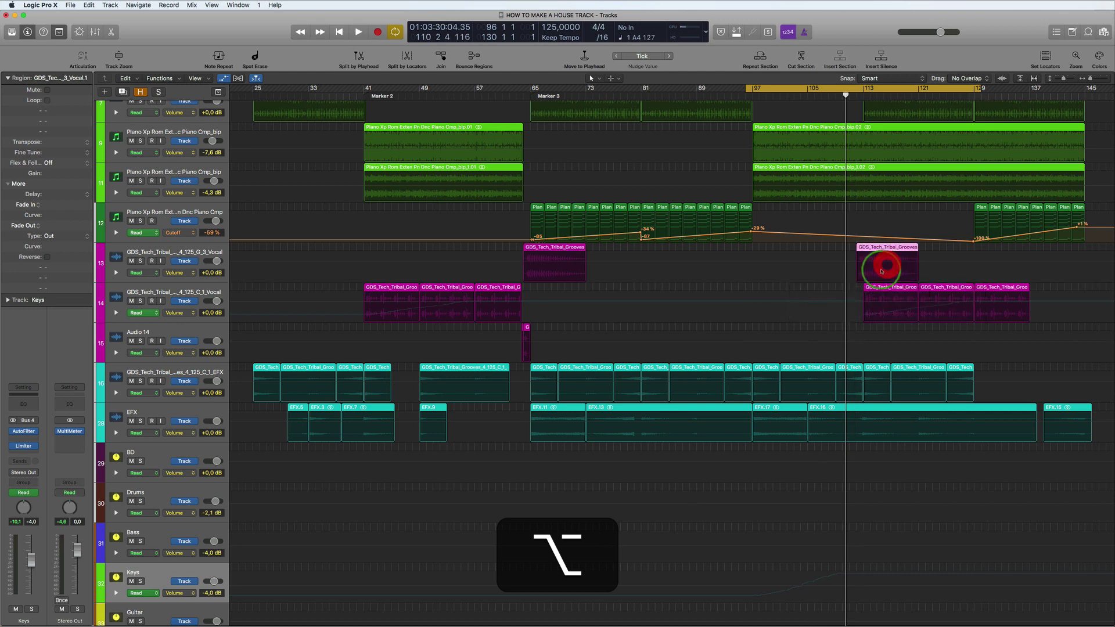
pyautogui.press('space')
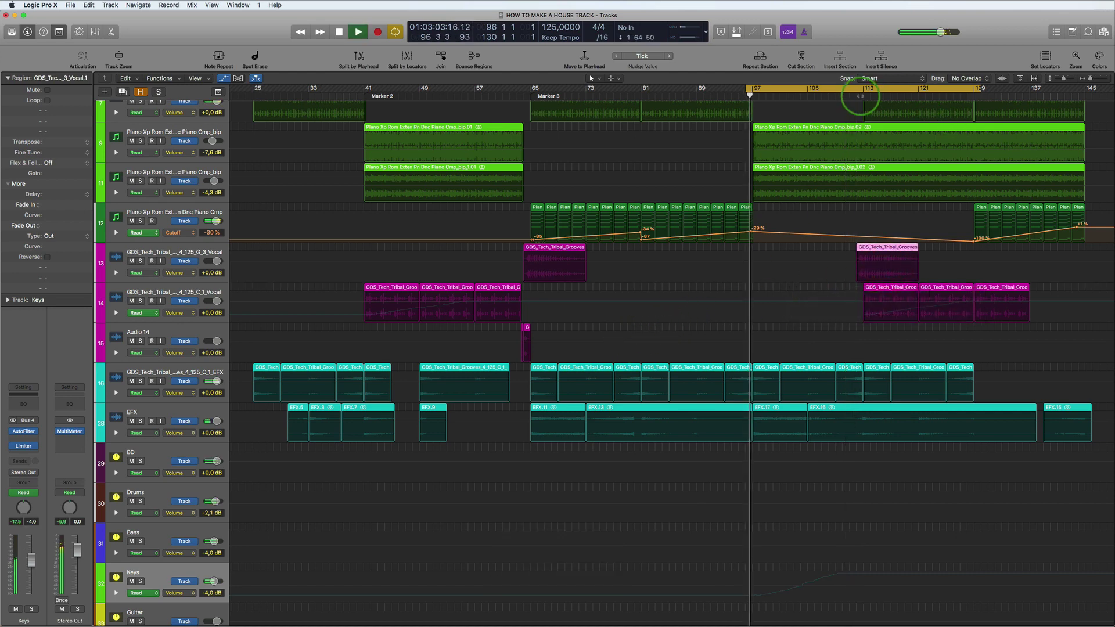
pyautogui.click(857, 93)
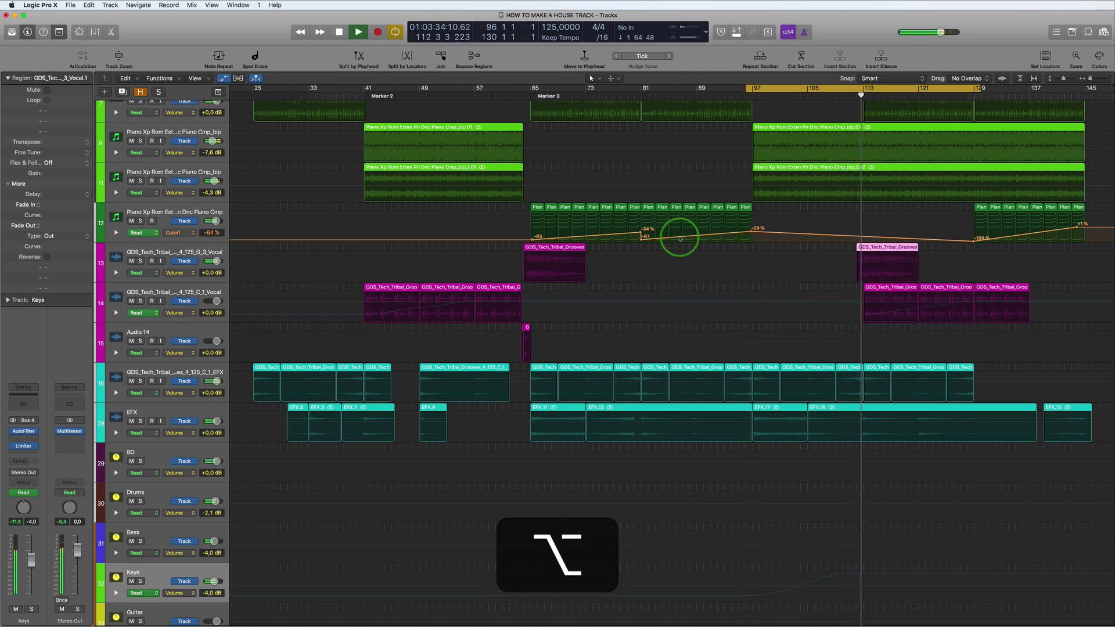
# Step: Shift the three vocal regions to start at bar 121 and hide the track automation
pyautogui.keyDown('alt'); pyautogui.scroll(-4, 680, 238); pyautogui.keyUp('alt')
pyautogui.scroll(-2, 680, 238)
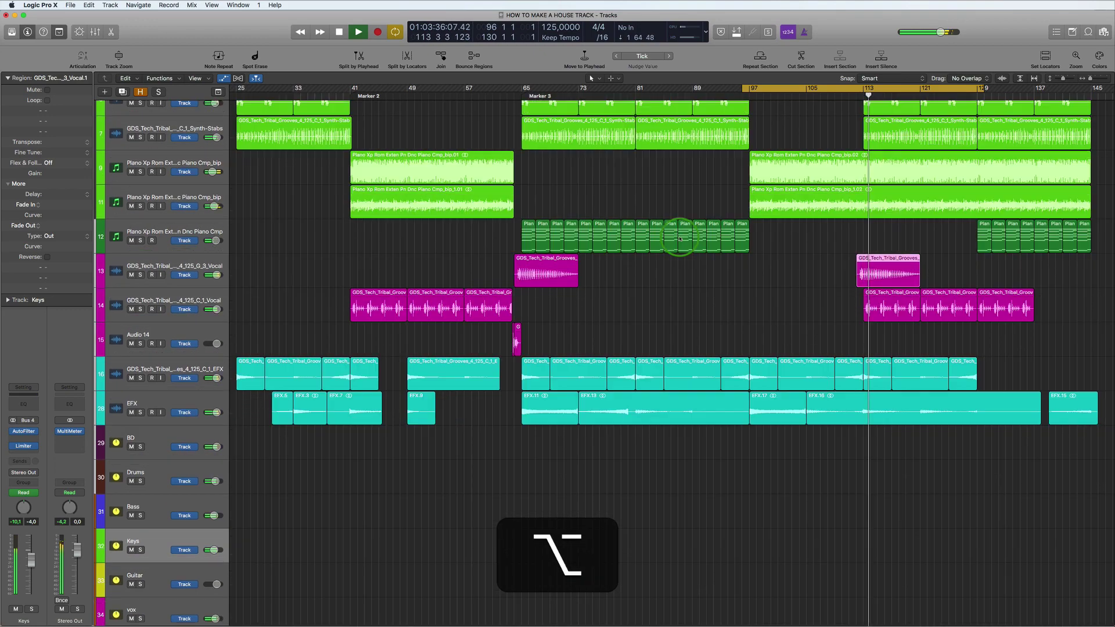
pyautogui.hscroll(2, 929, 290)
pyautogui.moveTo(1035, 306); pyautogui.dragTo(924, 300)
pyautogui.press('a')
pyautogui.scroll(2, 755, 288)
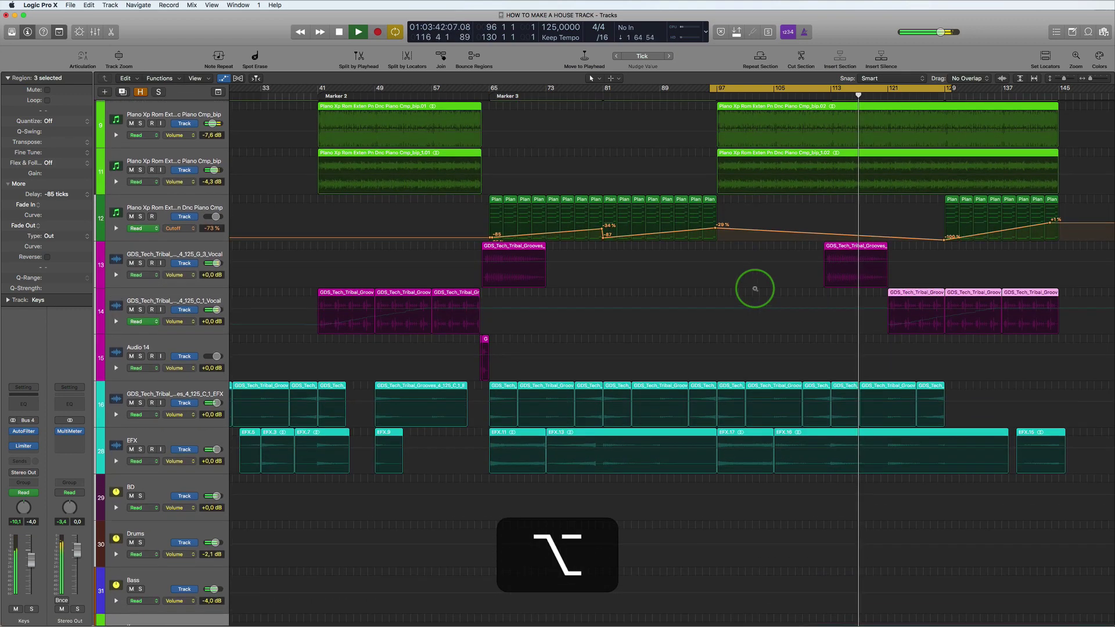
pyautogui.scroll(-1, 735, 292)
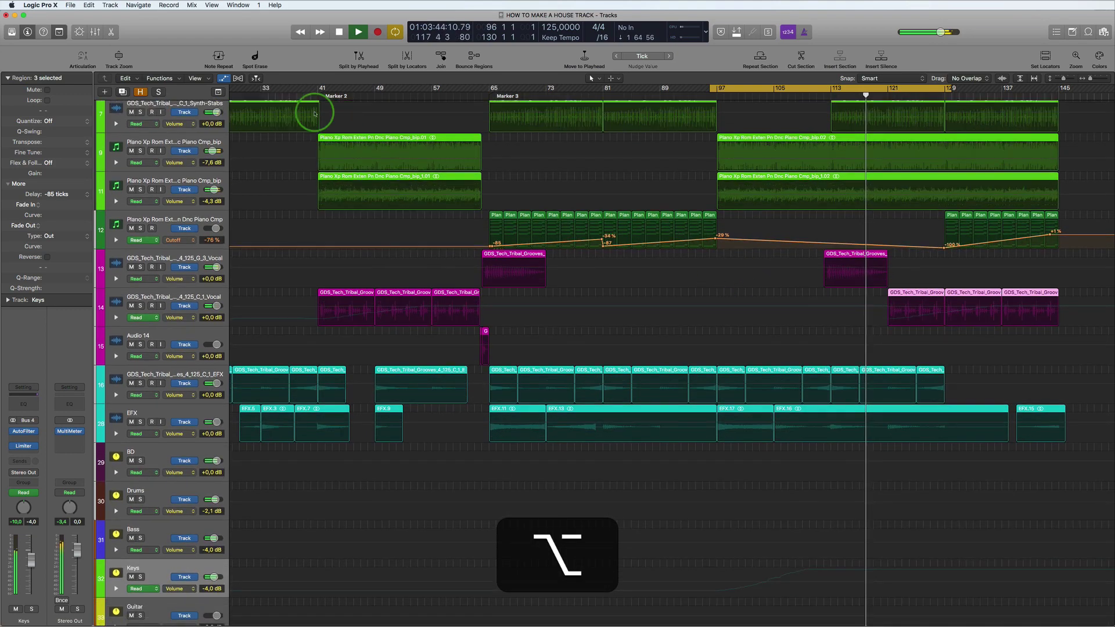
pyautogui.click(224, 78)
pyautogui.scroll(-5, 496, 224)
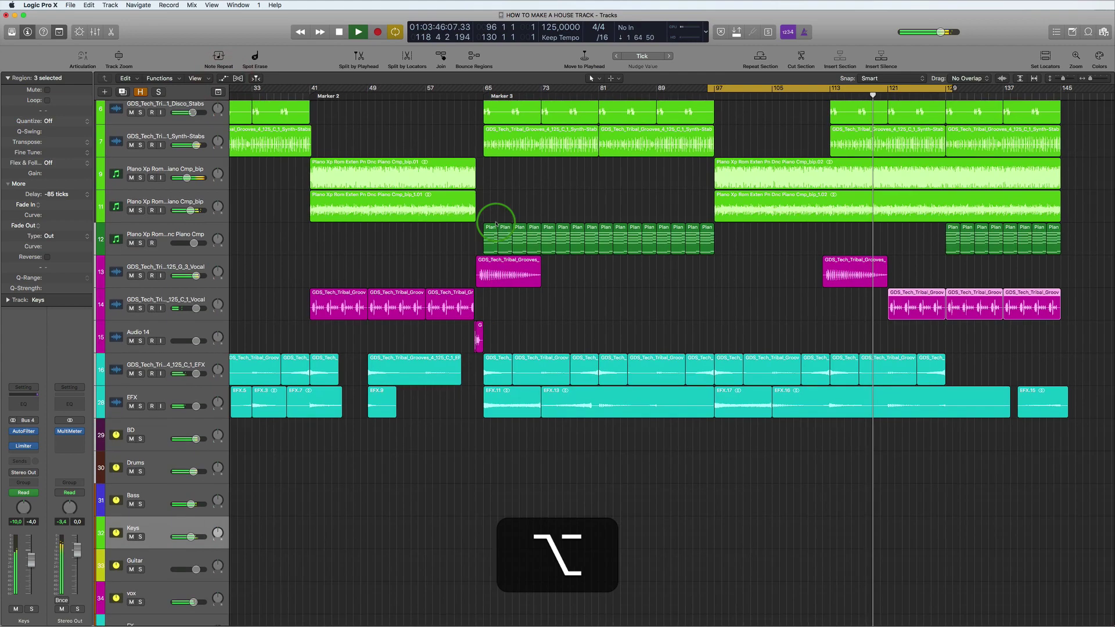
# Step: Stop playback, redraw the cycle range over the final section of the arrangement and play it
pyautogui.scroll(-2, 497, 223)
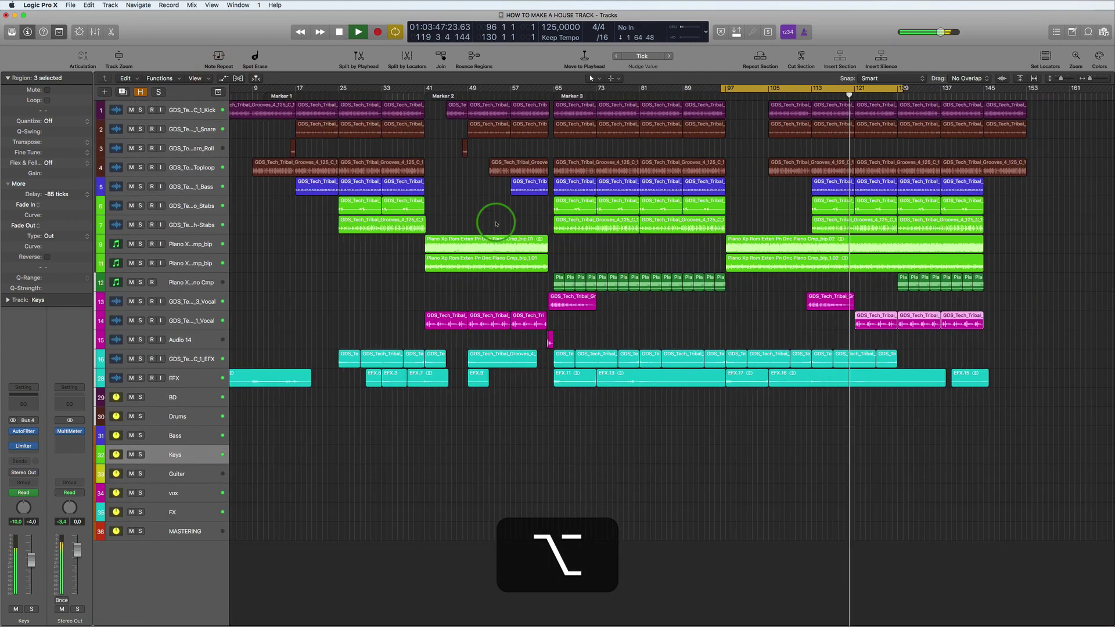
pyautogui.press('space')
pyautogui.click(769, 89)
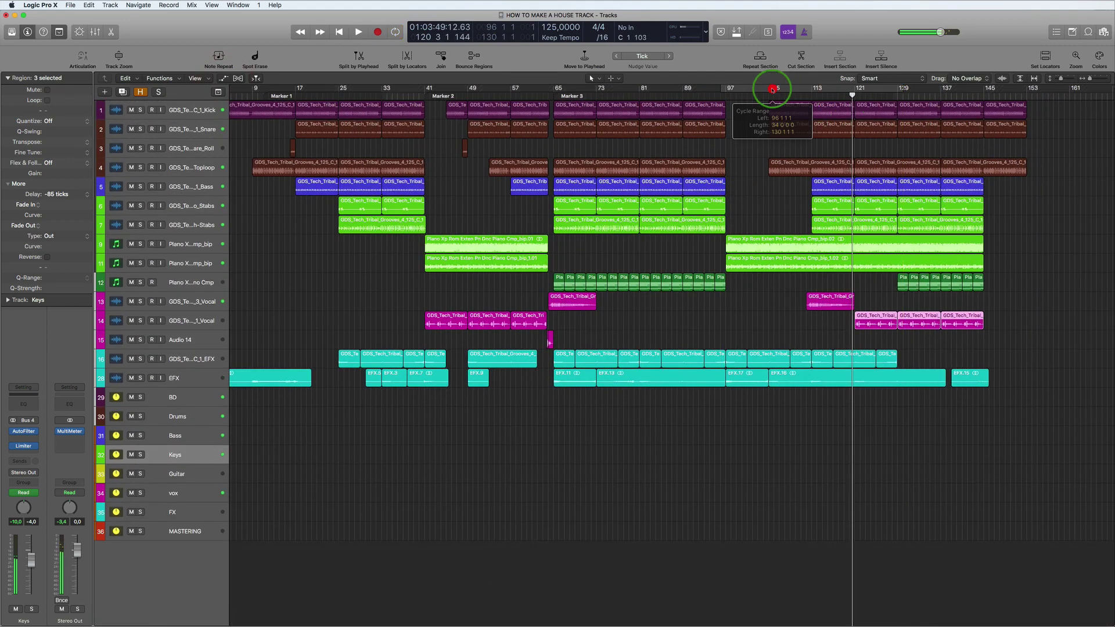
pyautogui.moveTo(769, 90); pyautogui.dragTo(1026, 110)
pyautogui.press('space')
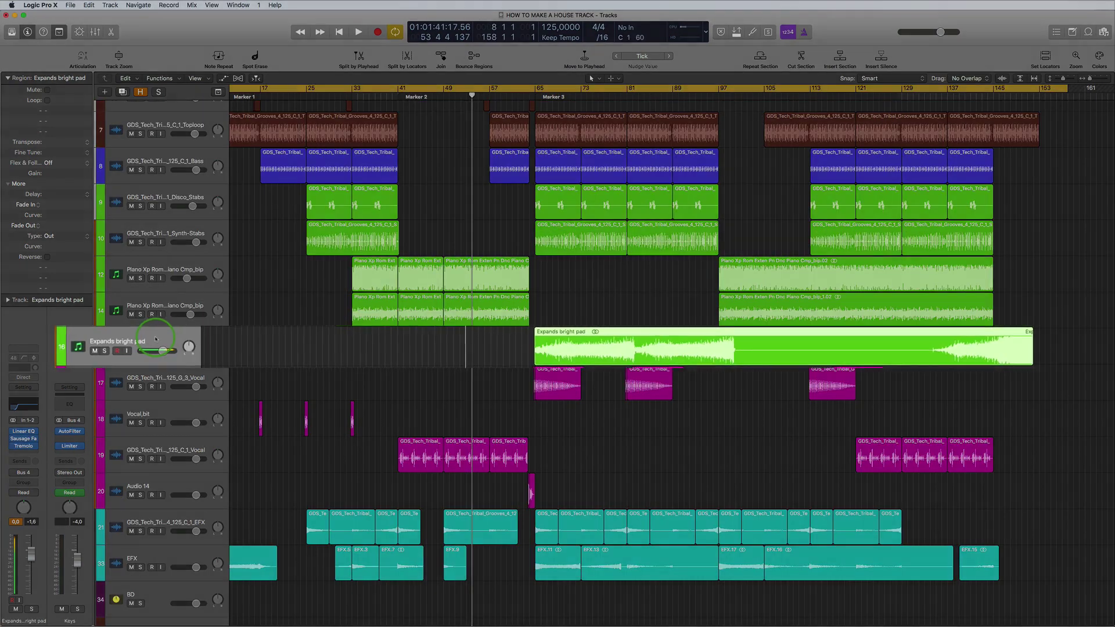
# Step: Set the cycle range from bar 65 to bar 153 and audition the Expands bright pad in solo with its Tremolo bypassed
pyautogui.moveTo(174, 340); pyautogui.dragTo(113, 338)
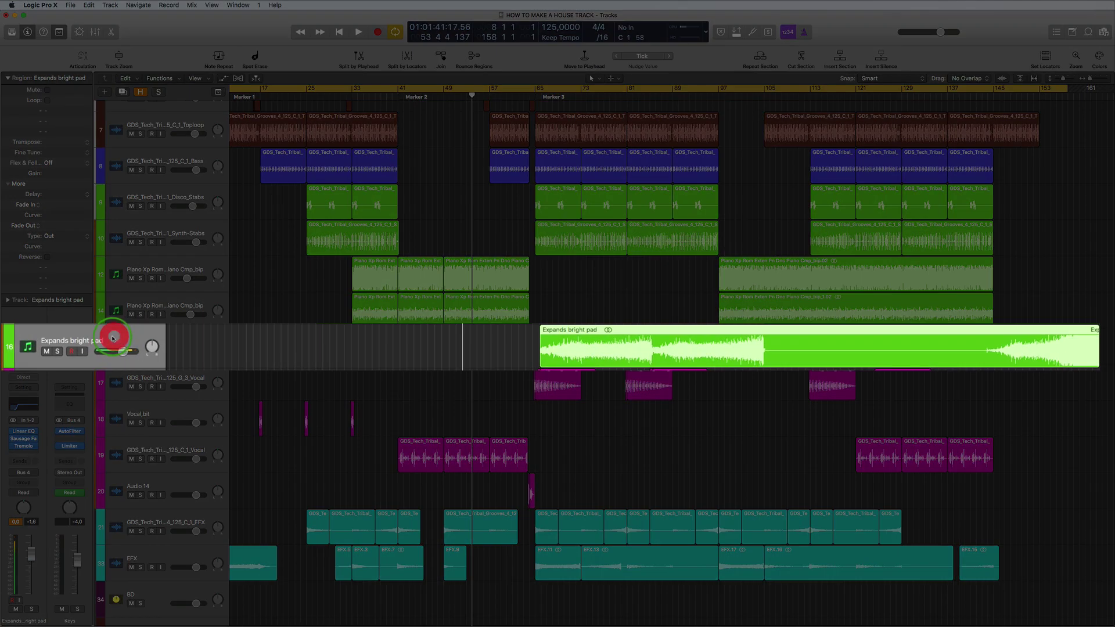
pyautogui.moveTo(61, 445); pyautogui.dragTo(26, 445)
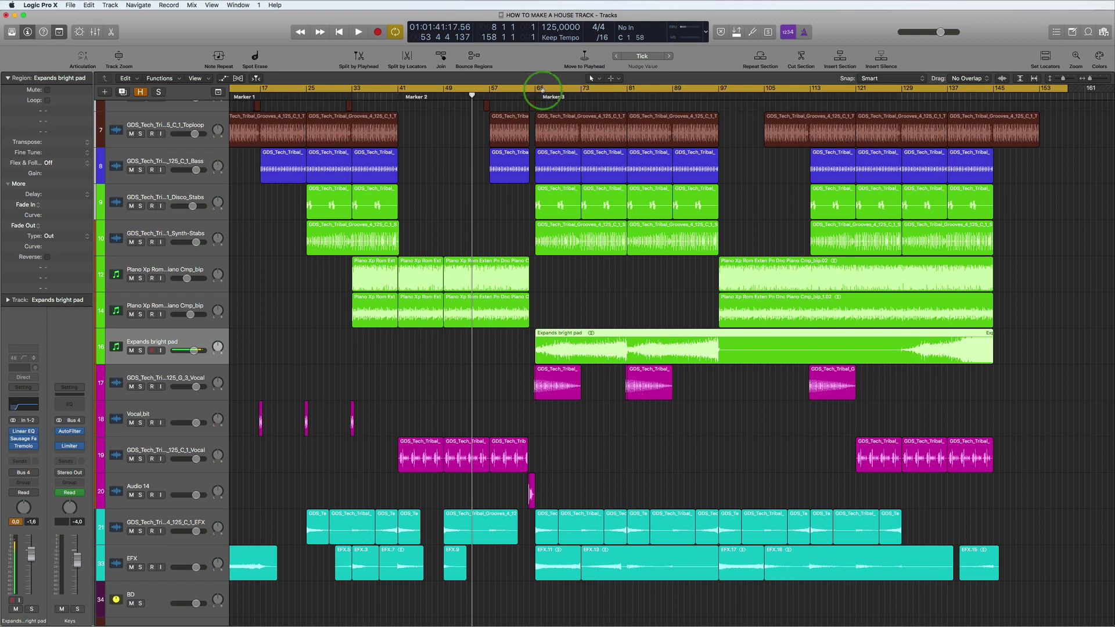
pyautogui.moveTo(540, 90); pyautogui.dragTo(999, 135)
pyautogui.click(10, 432)
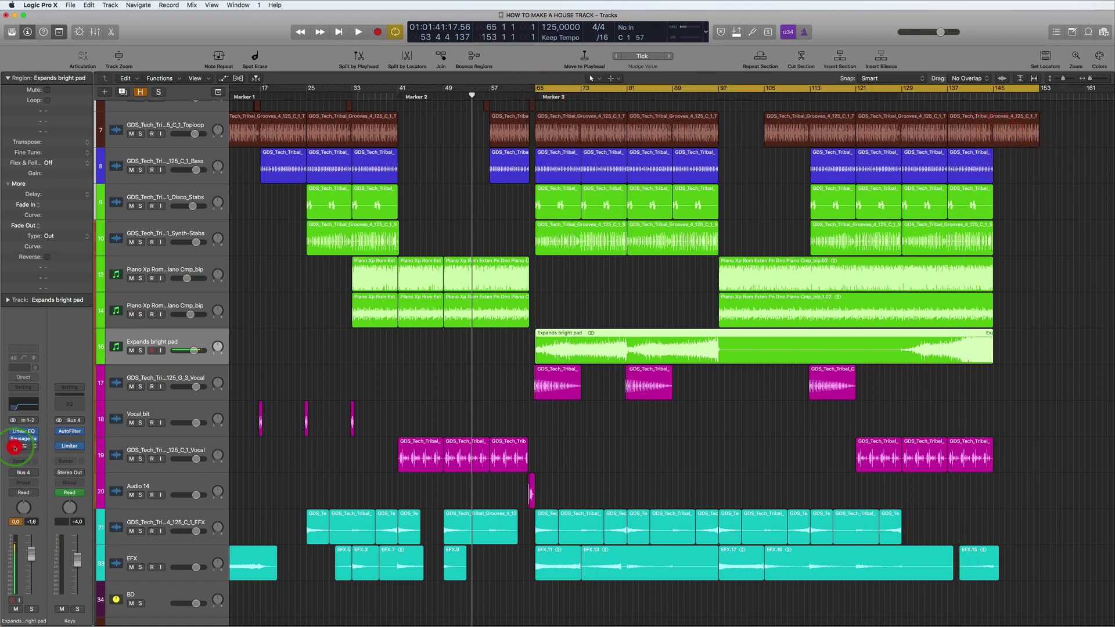
pyautogui.press('space')
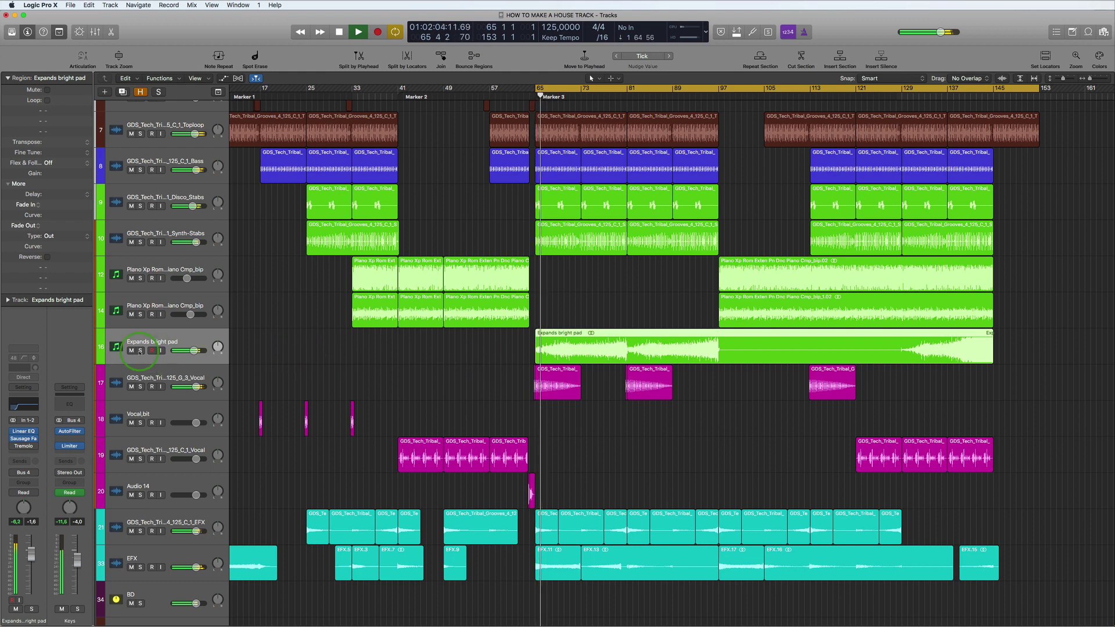
pyautogui.click(140, 351)
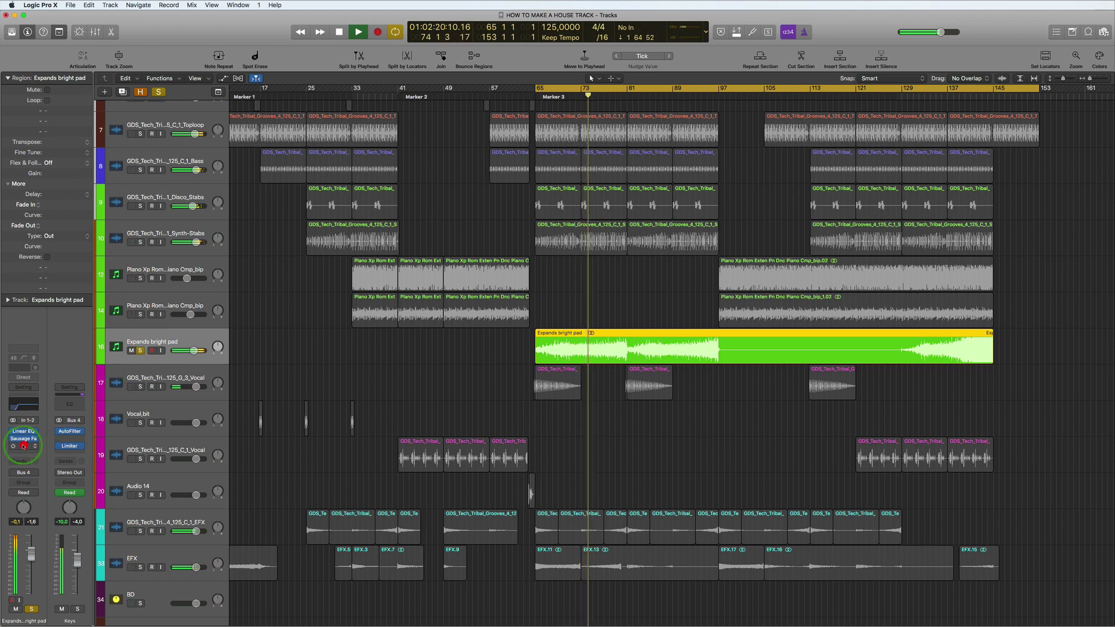
# Step: Open the Tremolo plug-in on the Expands bright pad and switch it back on
pyautogui.click(23, 446)
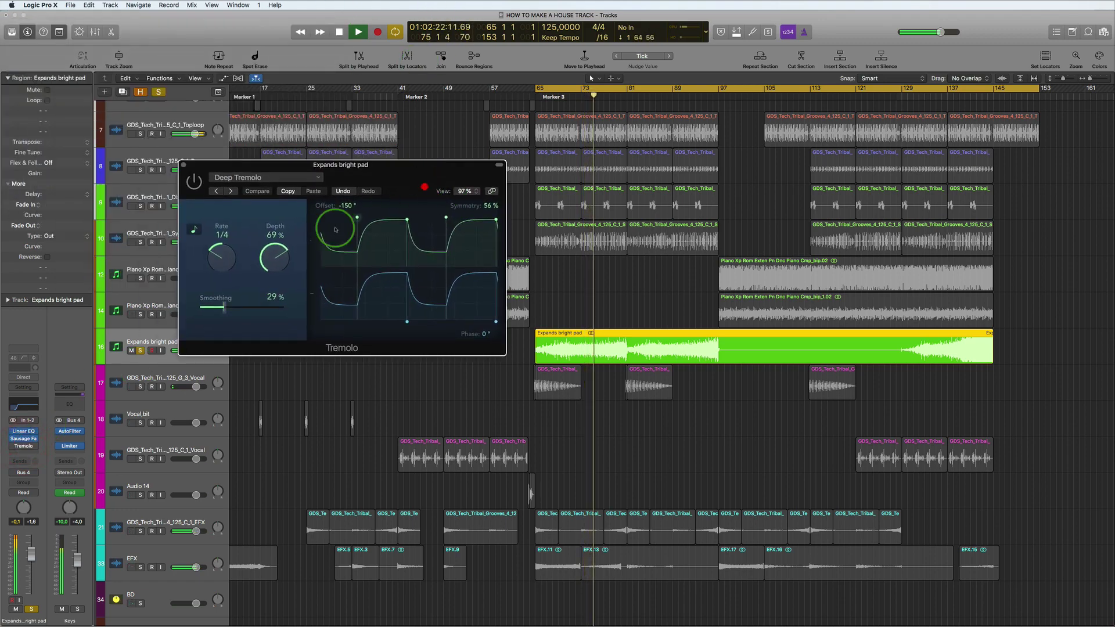
pyautogui.click(194, 181)
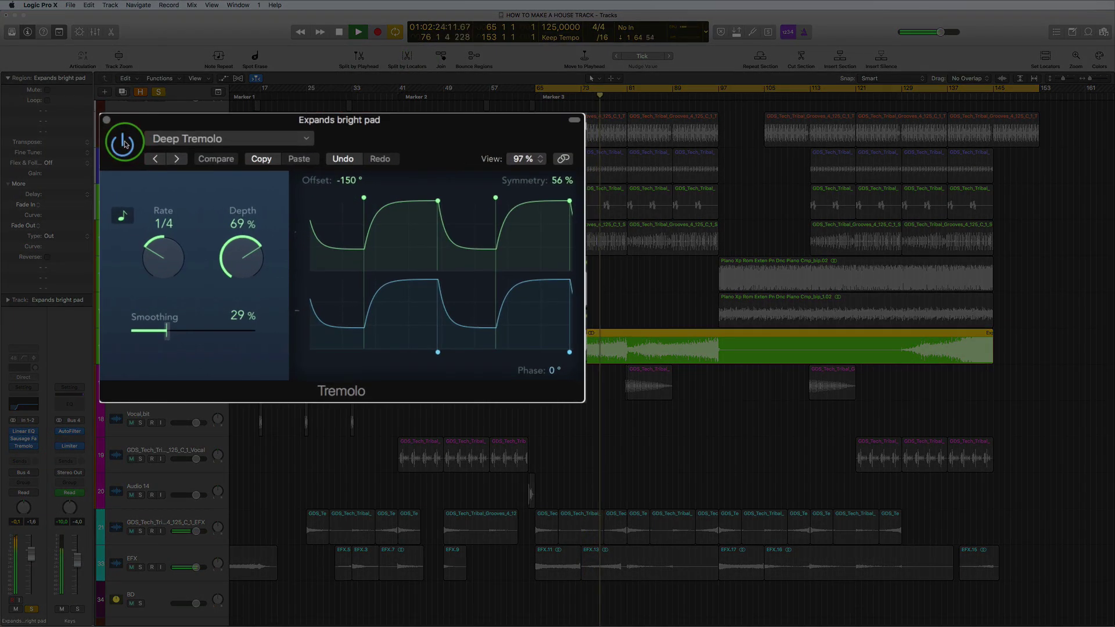
pyautogui.moveTo(428, 124); pyautogui.dragTo(402, 122)
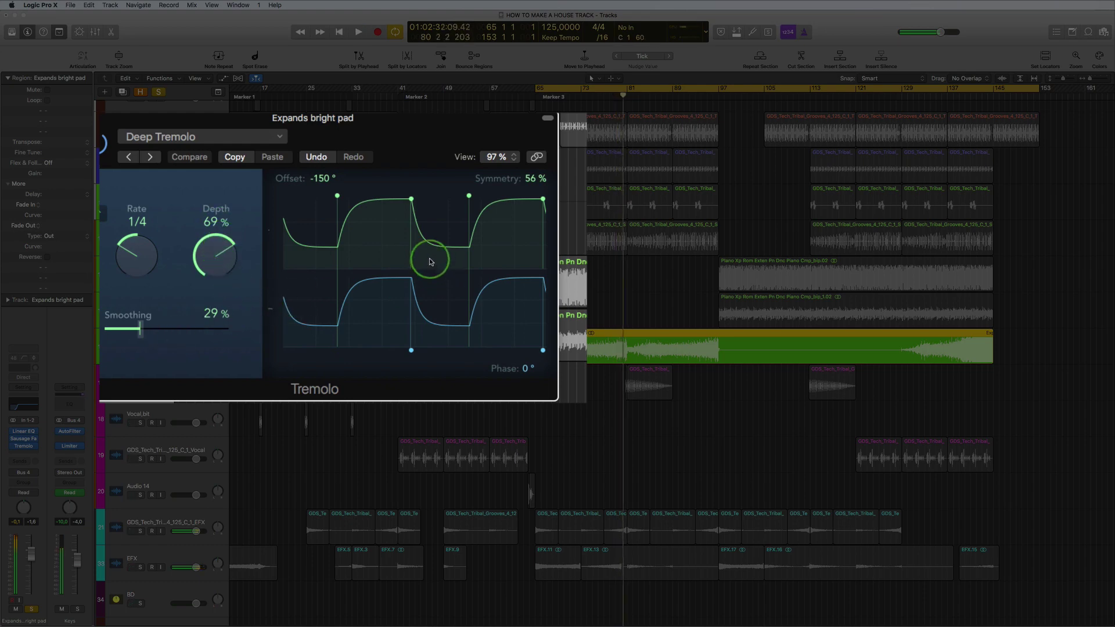
# Step: Set the Tremolo's Phase to 10°, Symmetry to 58% and Offset to -170°, and unsolo the pad during playback
pyautogui.moveTo(411, 352)
pyautogui.mouseDown()
pyautogui.moveTo(373, 351)
pyautogui.moveTo(407, 355)
pyautogui.mouseUp()
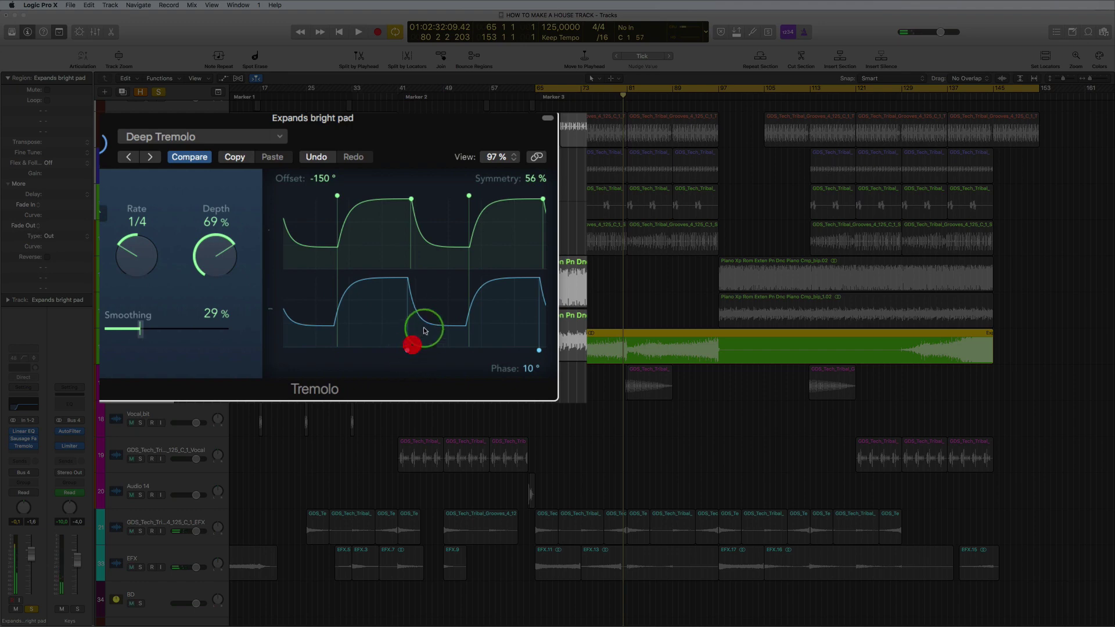
pyautogui.moveTo(410, 201)
pyautogui.mouseDown()
pyautogui.moveTo(387, 201)
pyautogui.moveTo(421, 203)
pyautogui.mouseUp()
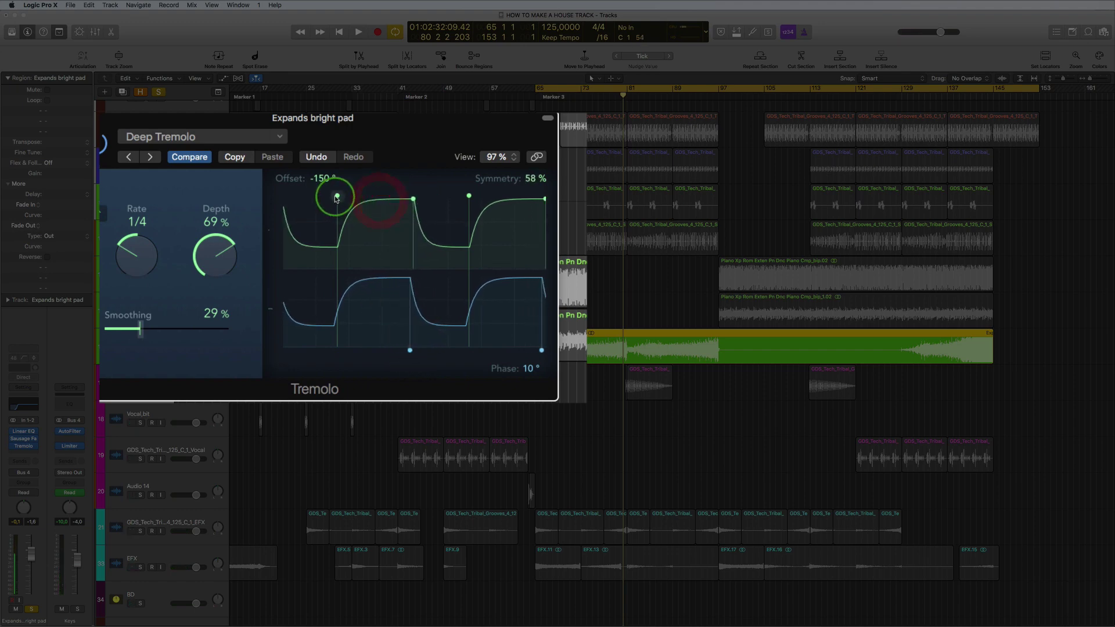
pyautogui.moveTo(331, 196); pyautogui.dragTo(370, 203)
pyautogui.press('space')
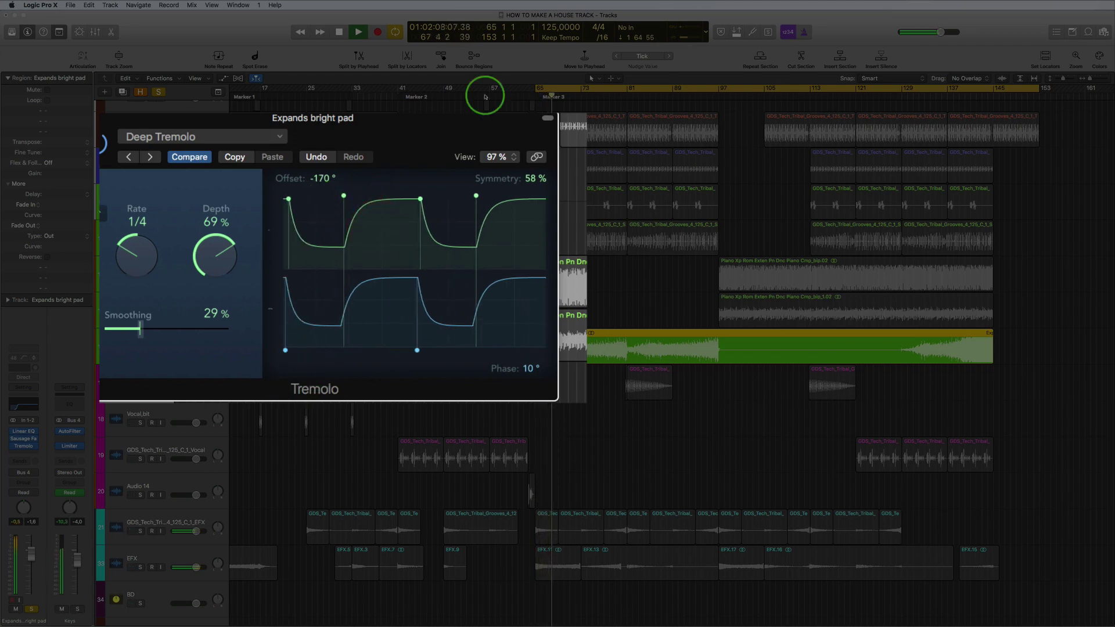
pyautogui.click(13, 600)
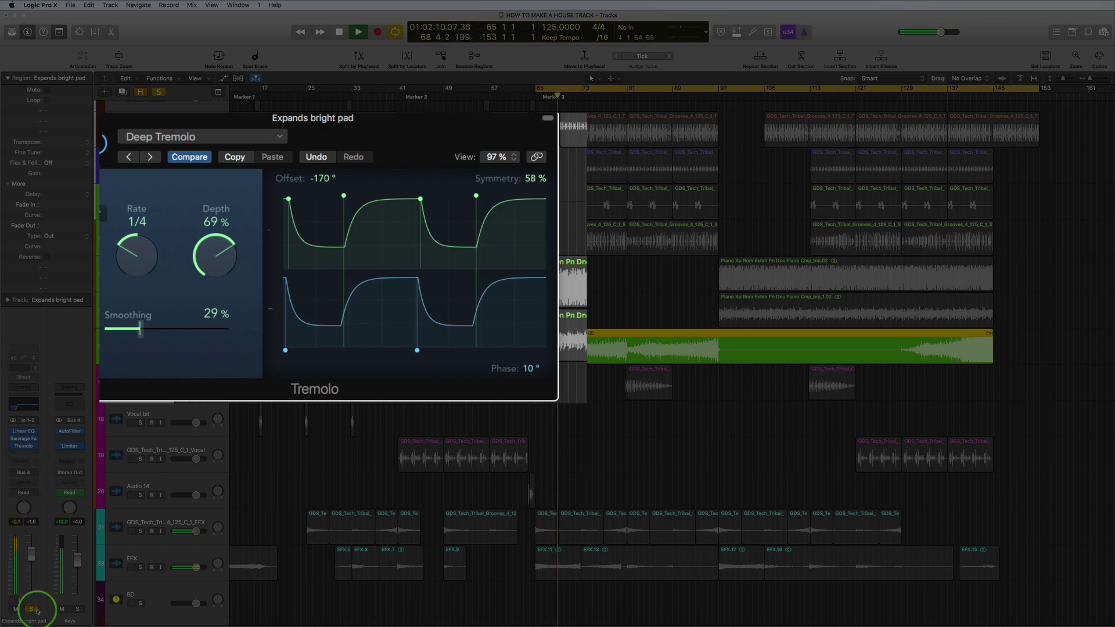
pyautogui.click(32, 609)
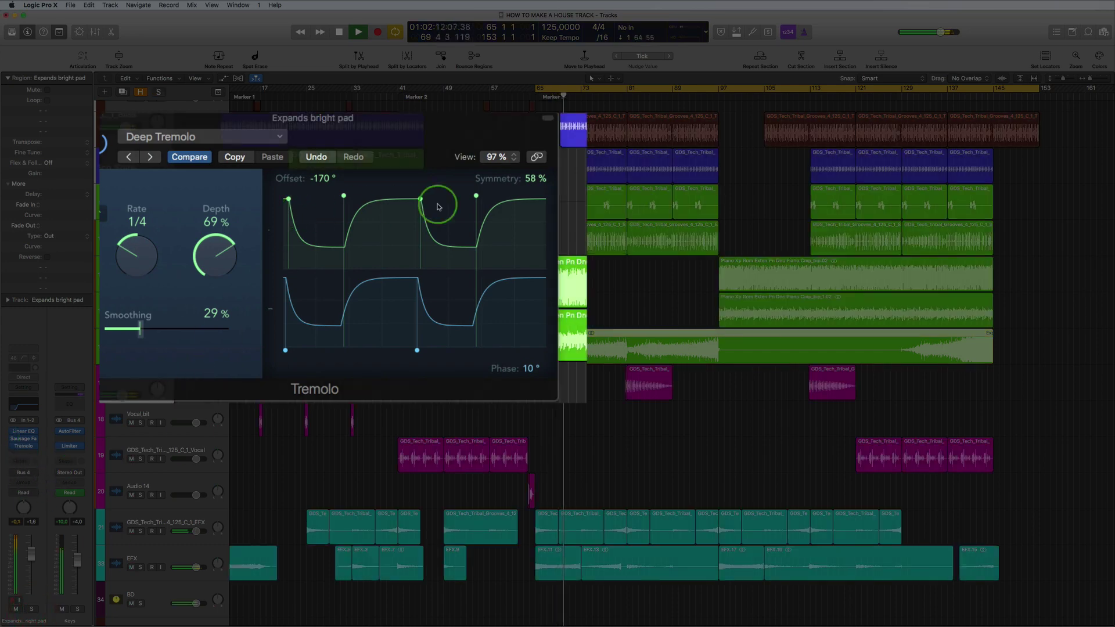
# Step: Refine the Tremolo waveform to an Offset of -180°, Symmetry of 55% and Phase of 20°
pyautogui.moveTo(420, 201); pyautogui.dragTo(350, 197)
pyautogui.click(383, 244)
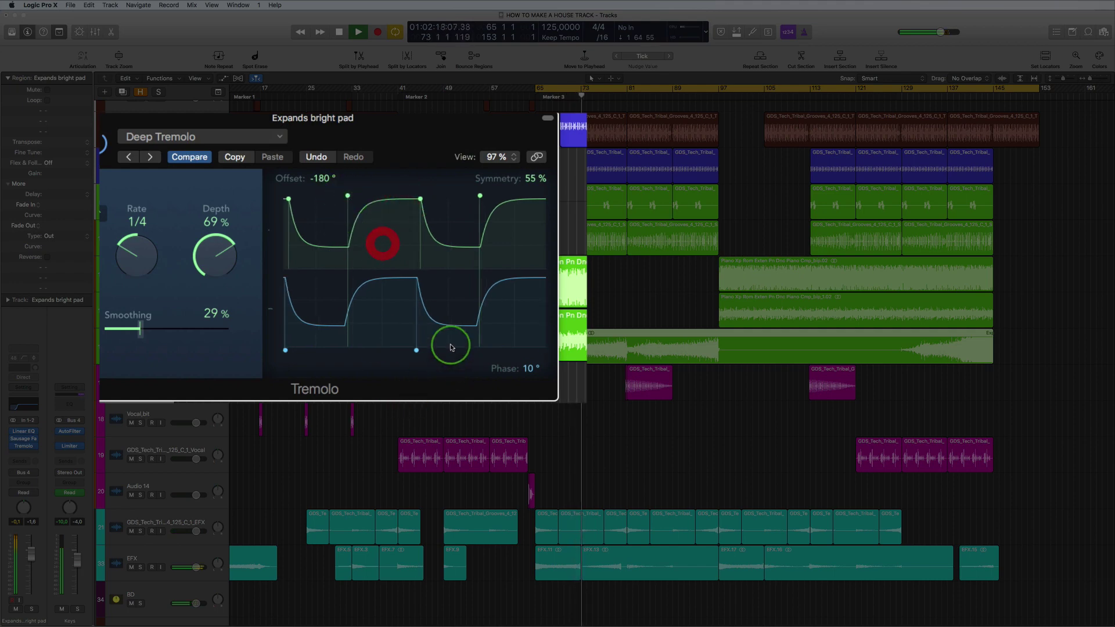
pyautogui.moveTo(410, 348)
pyautogui.mouseDown()
pyautogui.moveTo(490, 351)
pyautogui.moveTo(411, 347)
pyautogui.mouseUp()
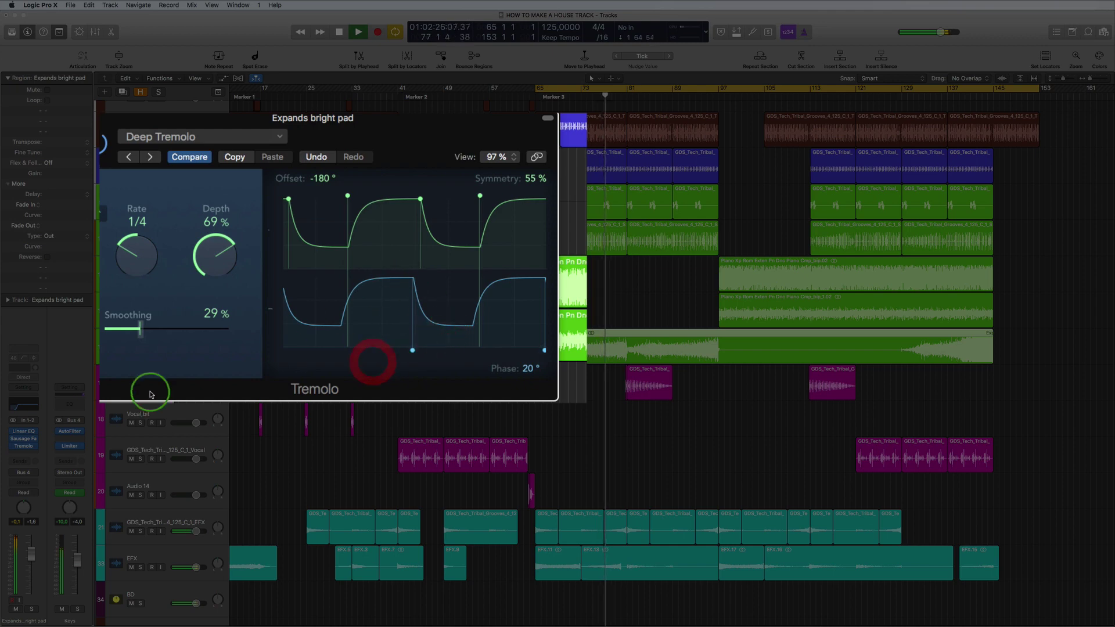
# Step: Reduce the Tremolo's Smoothing to 8%, adjust its Depth slightly and close the plug-in
pyautogui.click(153, 338)
pyautogui.moveTo(140, 332); pyautogui.dragTo(111, 319)
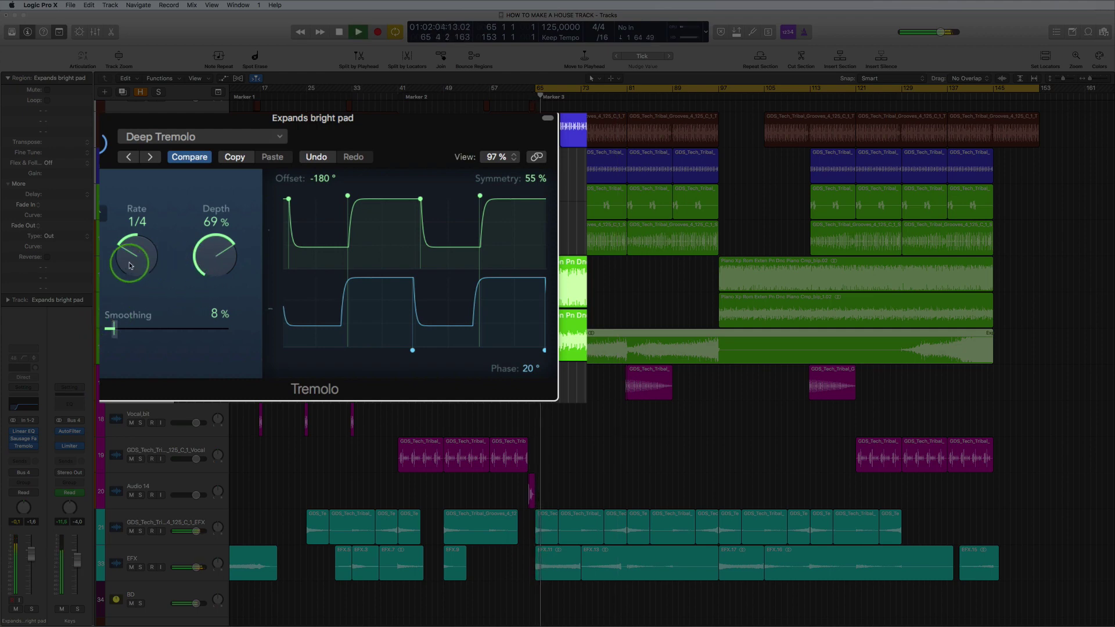
pyautogui.moveTo(210, 262)
pyautogui.mouseDown()
pyautogui.moveTo(207, 235)
pyautogui.moveTo(212, 331)
pyautogui.moveTo(207, 270)
pyautogui.mouseUp()
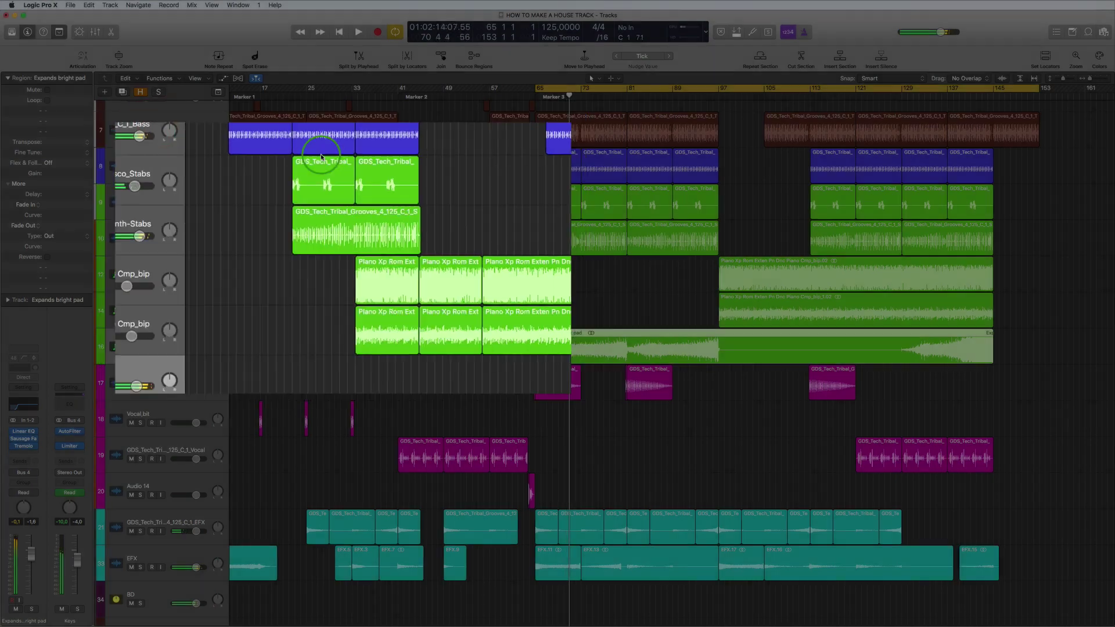
pyautogui.click(180, 288)
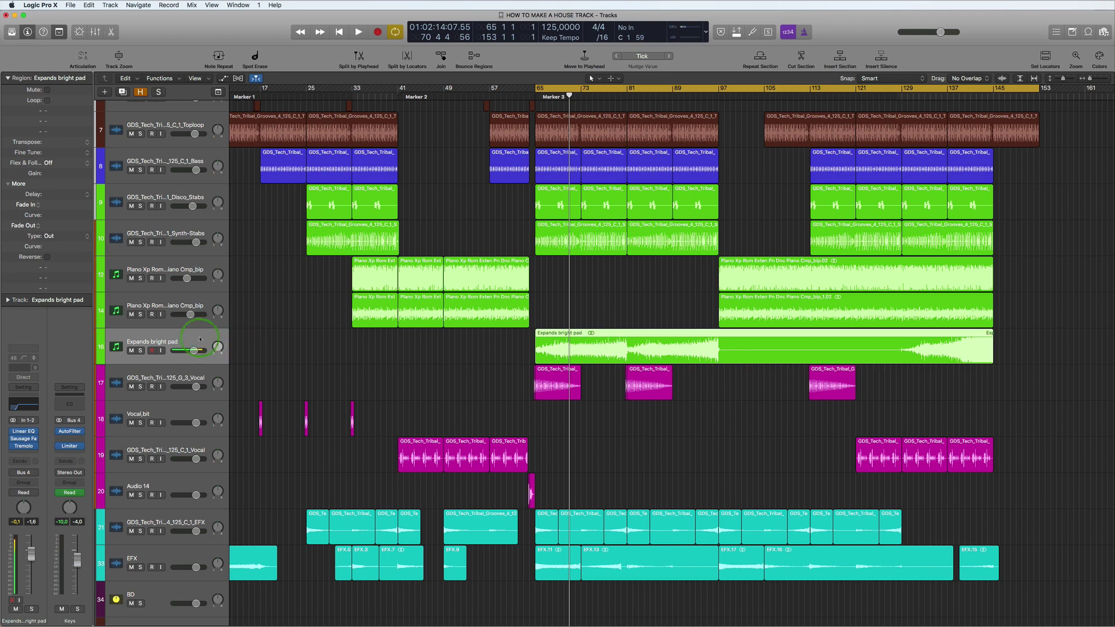
# Step: Replay the arrangement from bar 65 to hear the adjusted pad in the mix, and stop playback
pyautogui.press('space')
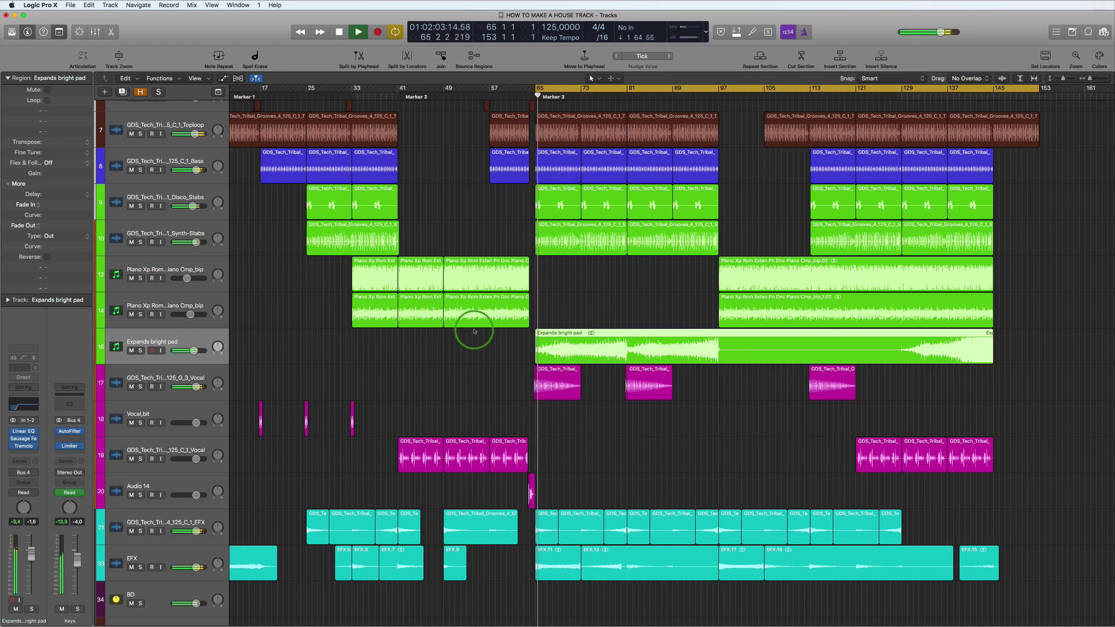
pyautogui.scroll(-6, 466, 345)
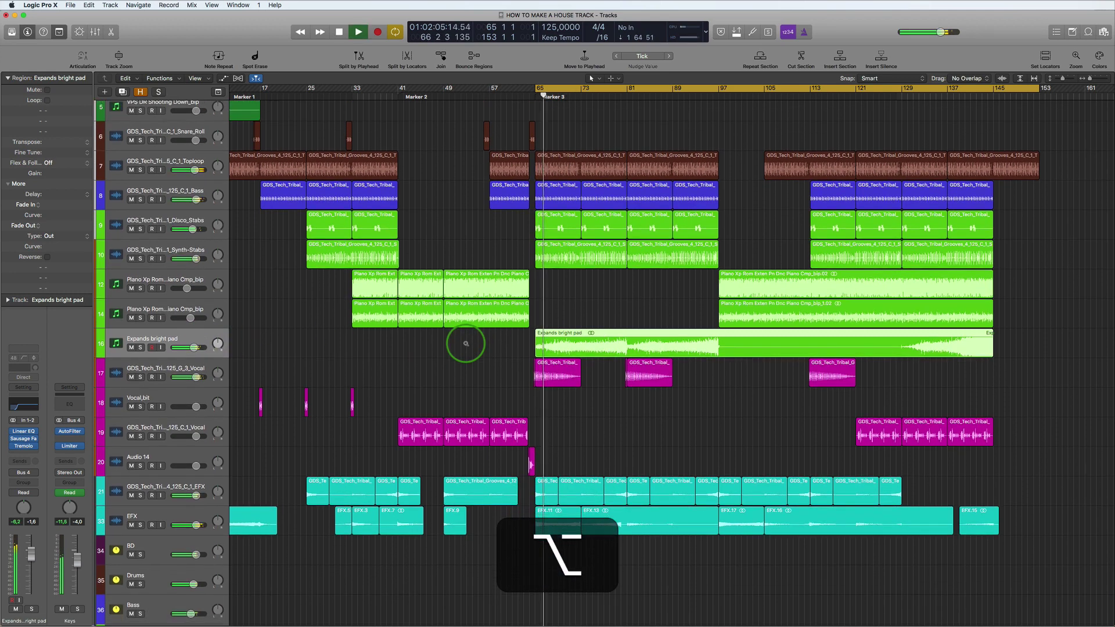
pyautogui.hotkey('alt', 'space')
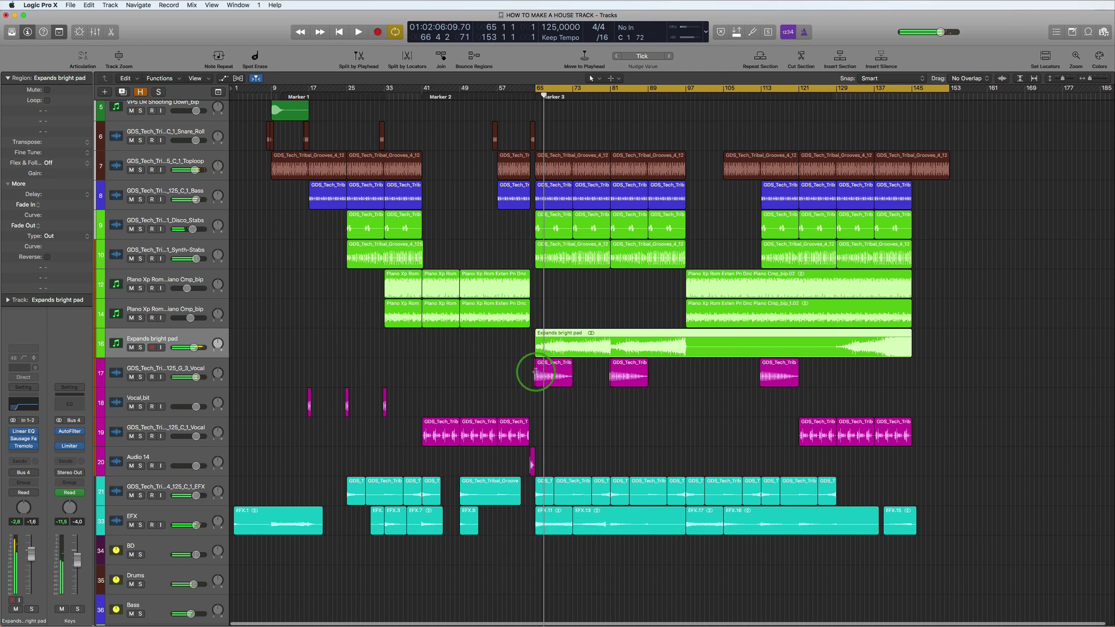
# Step: Cycle bars 16 to 46, play that section with the Vocal.bit track selected, and stop playback
pyautogui.press('alt')
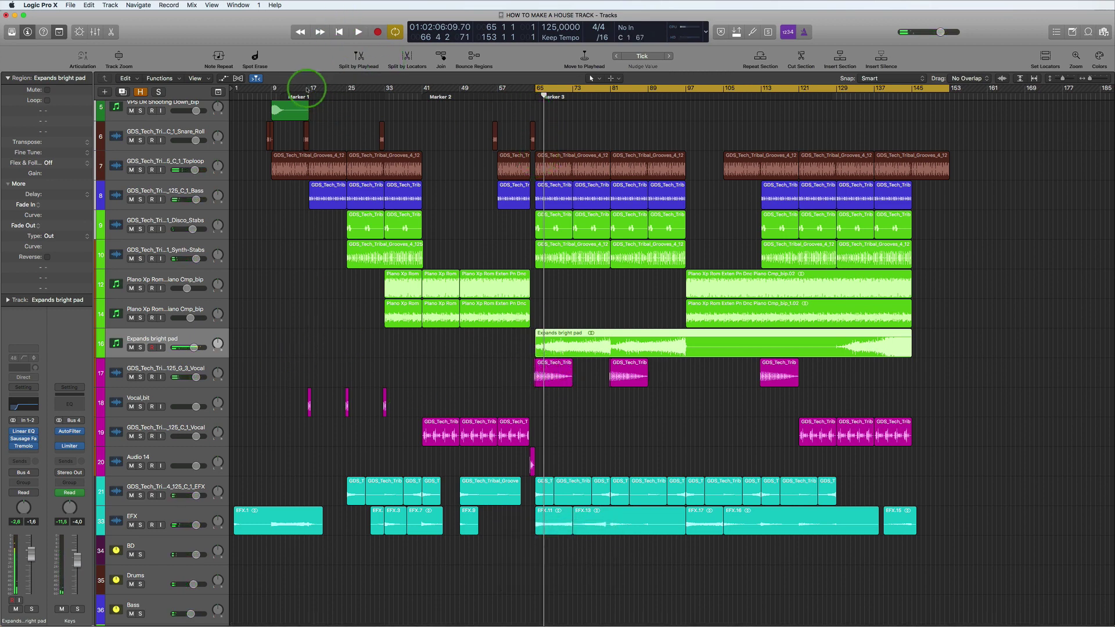
pyautogui.moveTo(307, 90); pyautogui.dragTo(444, 93)
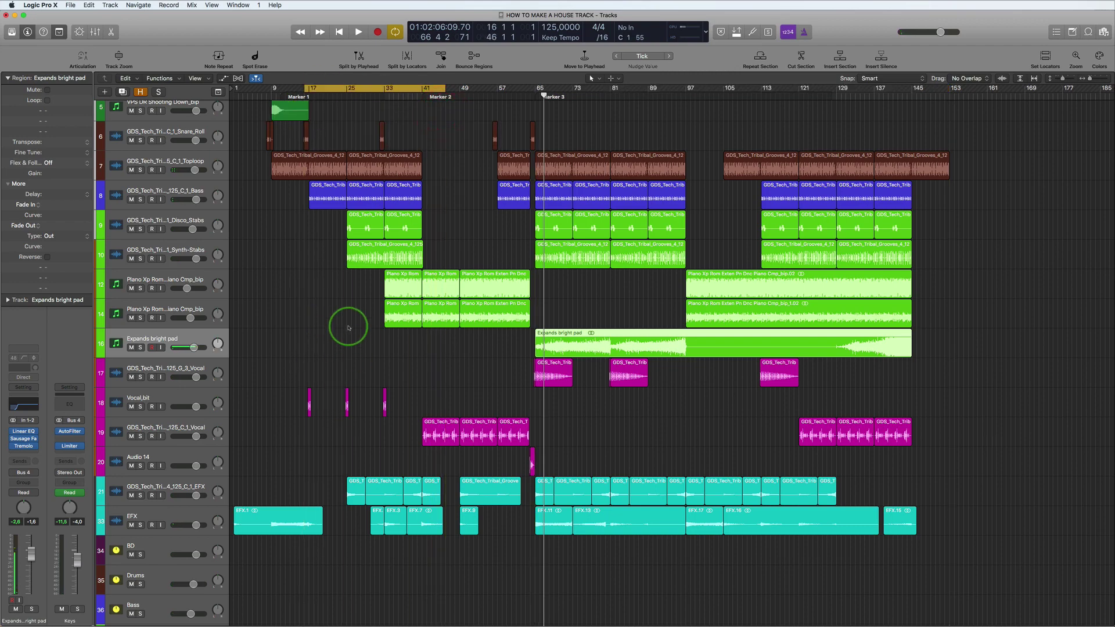
pyautogui.press('space')
pyautogui.scroll(5, 348, 328)
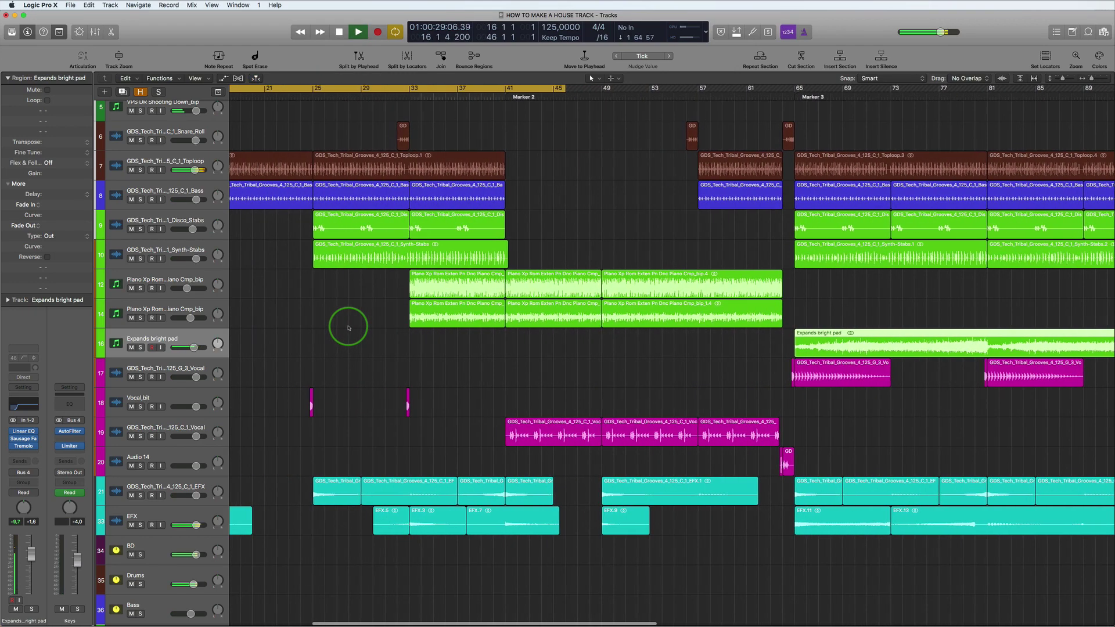
pyautogui.hscroll(-5, 349, 328)
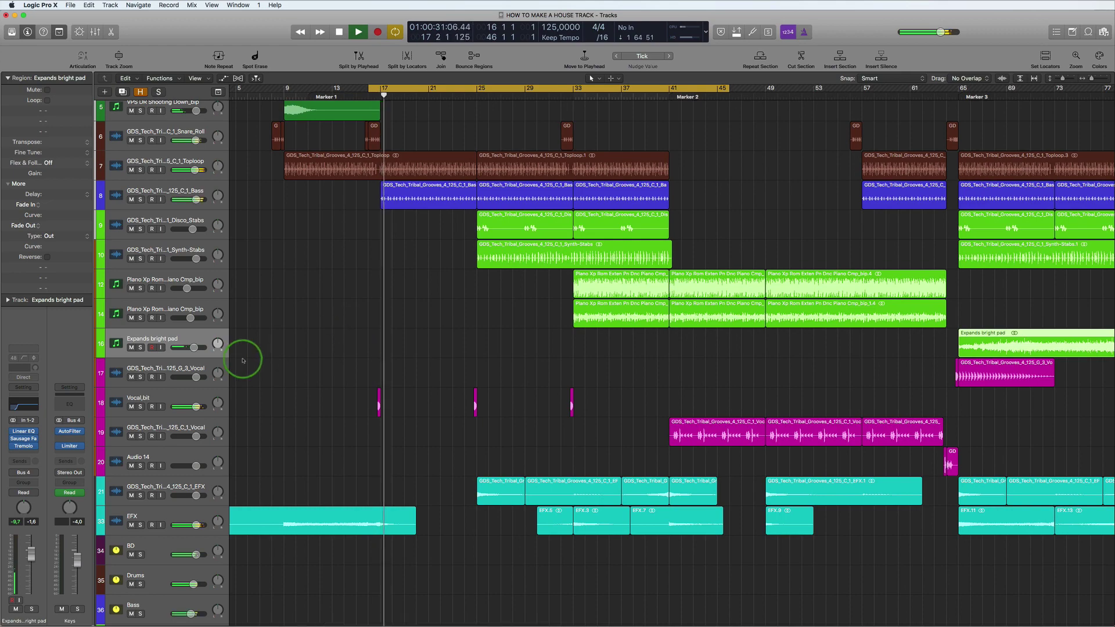
pyautogui.click(183, 401)
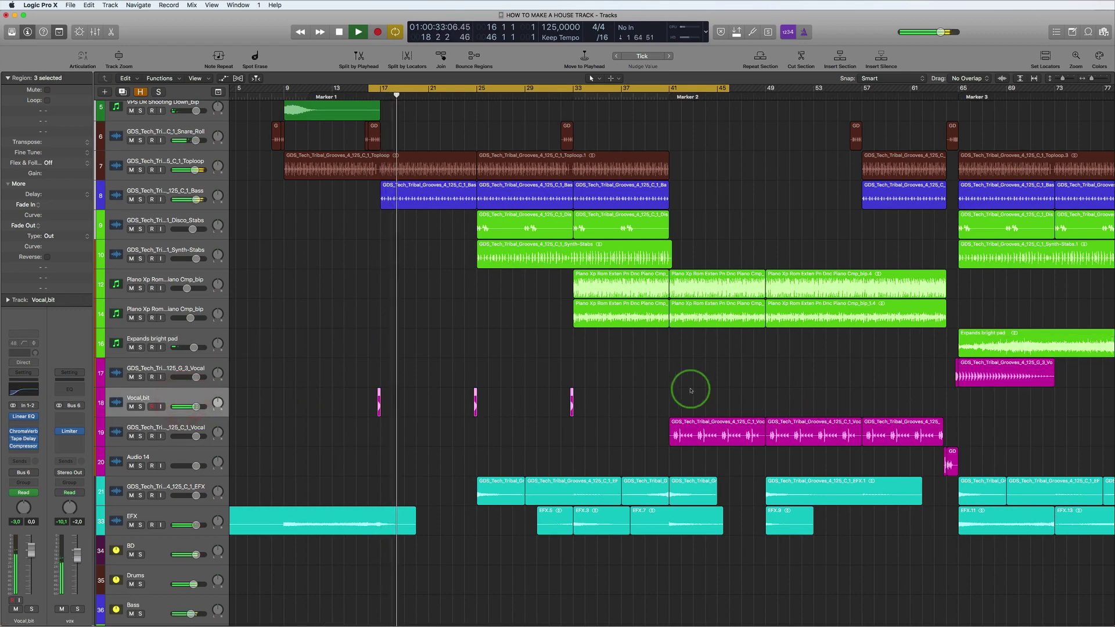
pyautogui.scroll(-3, 565, 357)
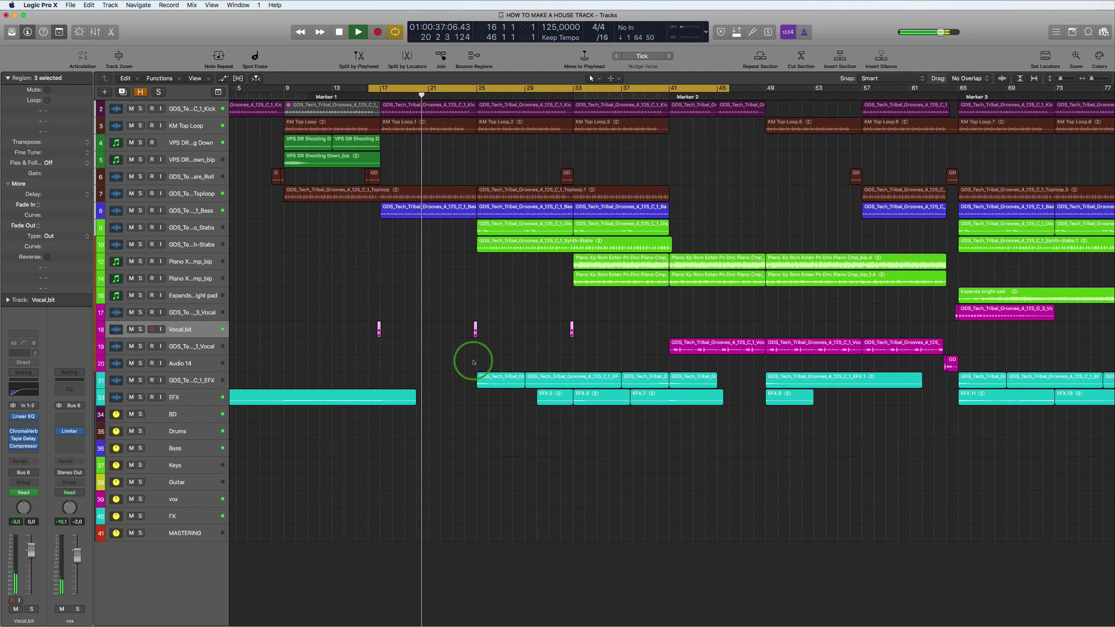
pyautogui.press('space')
# Step: Cycle bars 9 to 39, audition notes of the VPS DR Shooting Down track in its VPS Avenger instrument and close the plug-in
pyautogui.moveTo(285, 88); pyautogui.dragTo(644, 88)
pyautogui.click(174, 142)
pyautogui.click(24, 421)
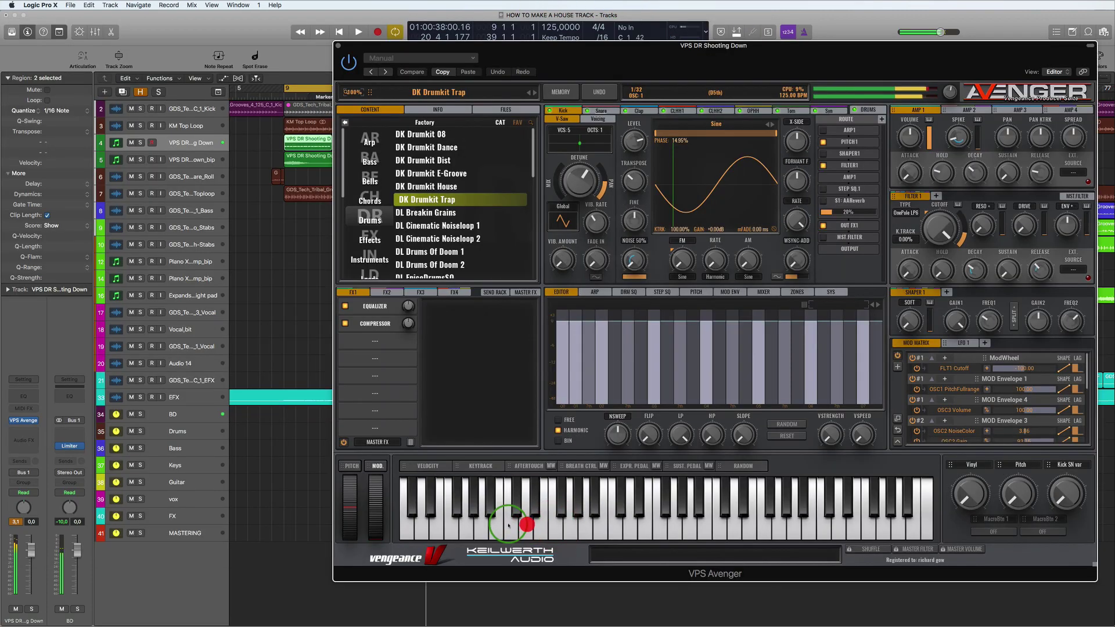
pyautogui.click(513, 513)
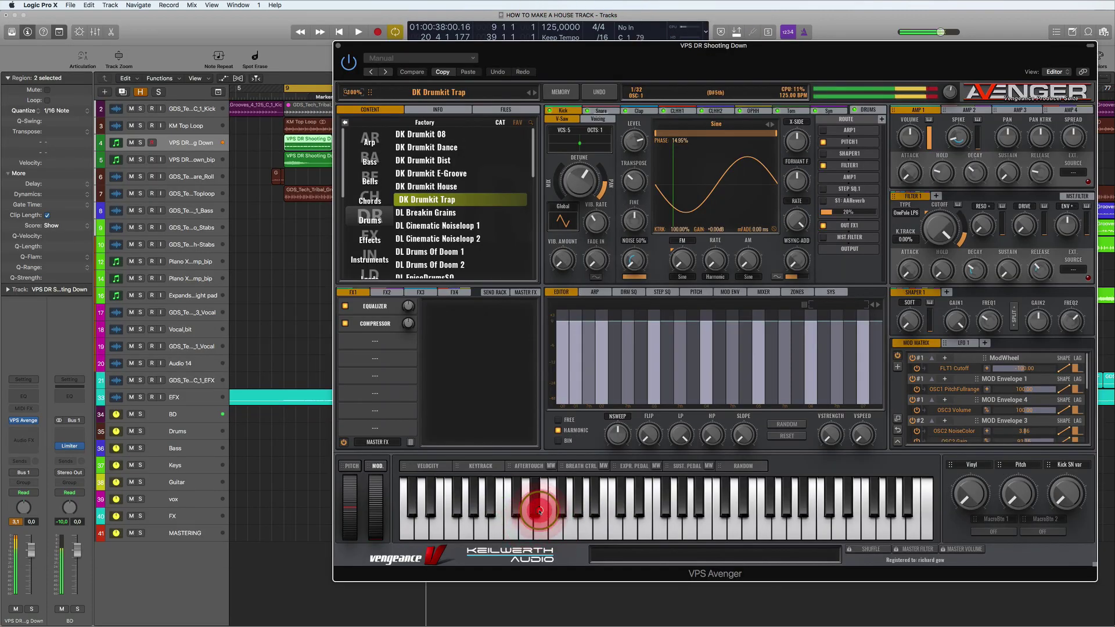
pyautogui.click(380, 36)
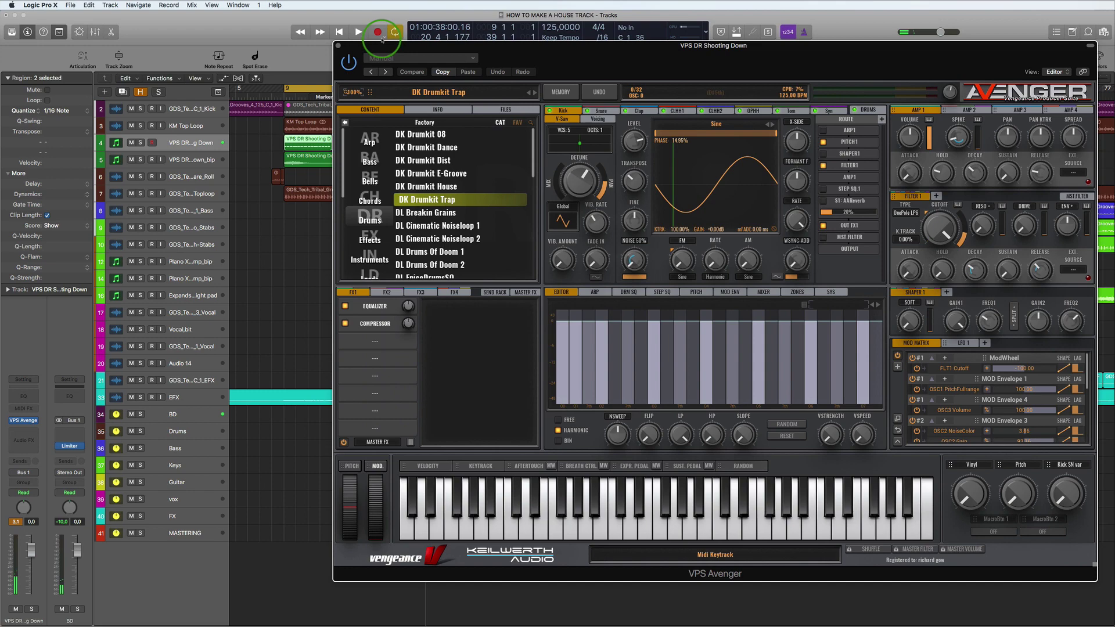
pyautogui.click(338, 46)
# Step: Play from bar 9, solo the VPS DR Shooting Down_bip track to hear it alone, and stop playback
pyautogui.press('space')
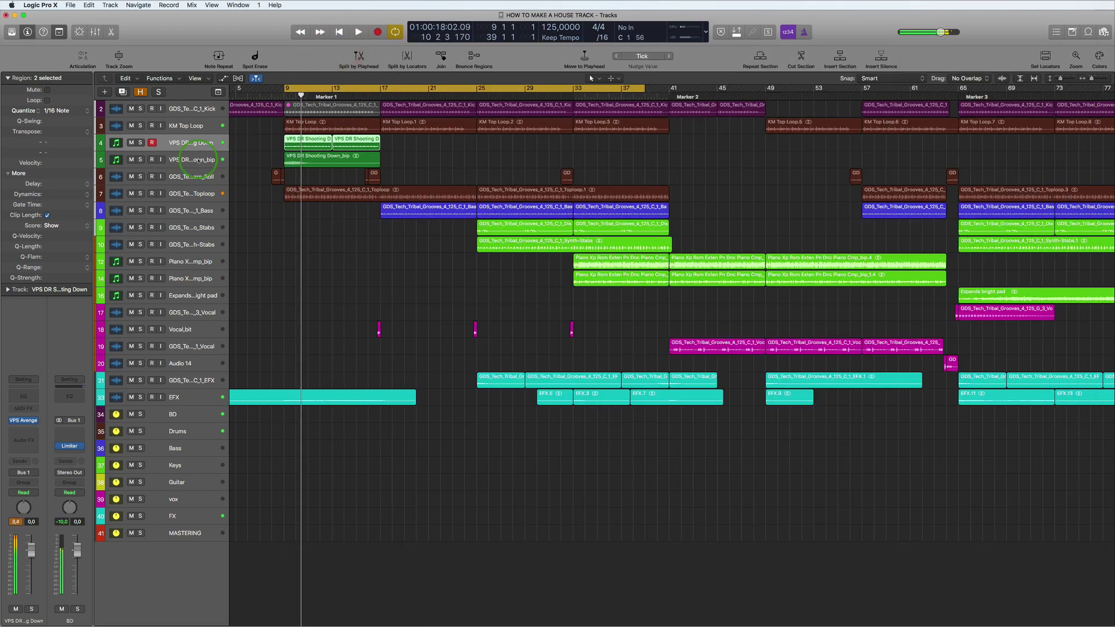
pyautogui.click(200, 159)
pyautogui.press('space')
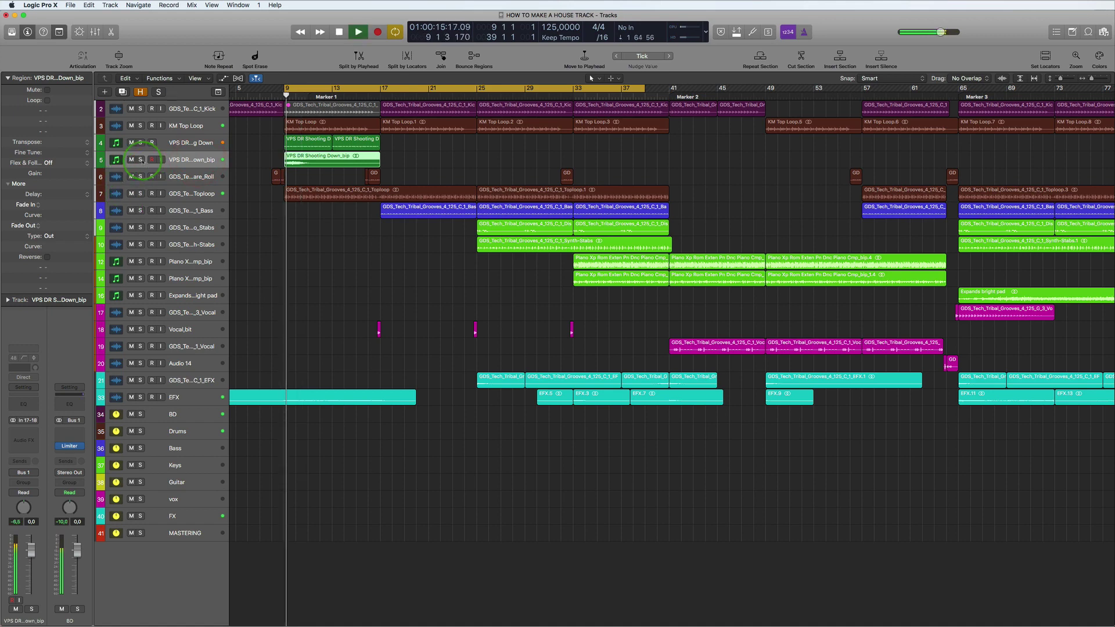
pyautogui.click(140, 160)
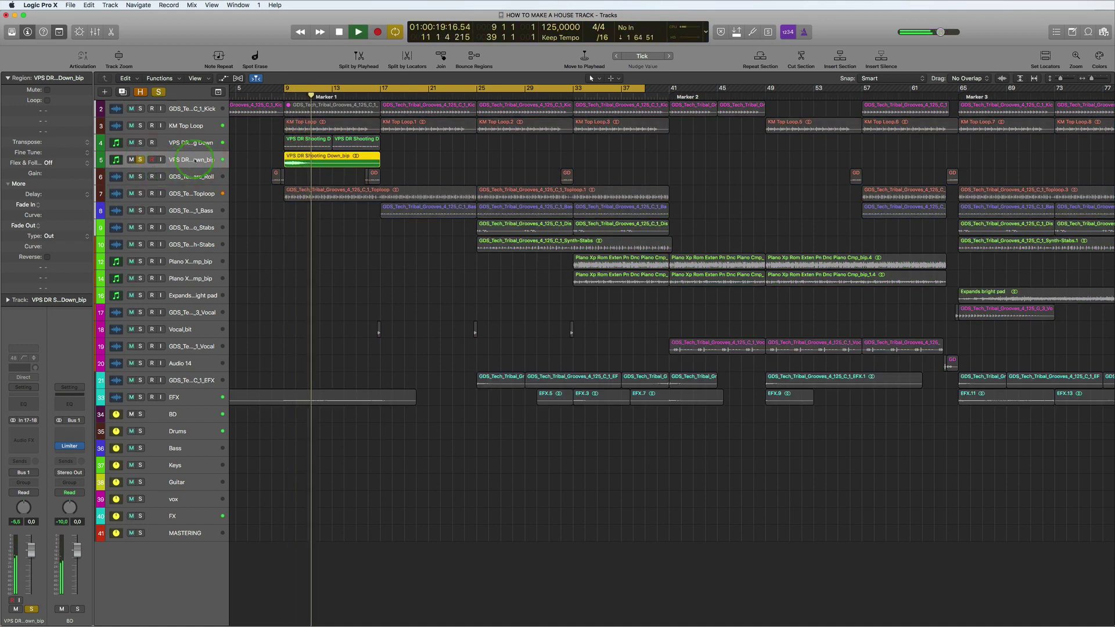
pyautogui.press('space')
# Step: Route the VPS DR Shooting Down track's output to Bus 2 (Drums), unsolo the _bip track and restart playback
pyautogui.click(194, 143)
pyautogui.click(28, 472)
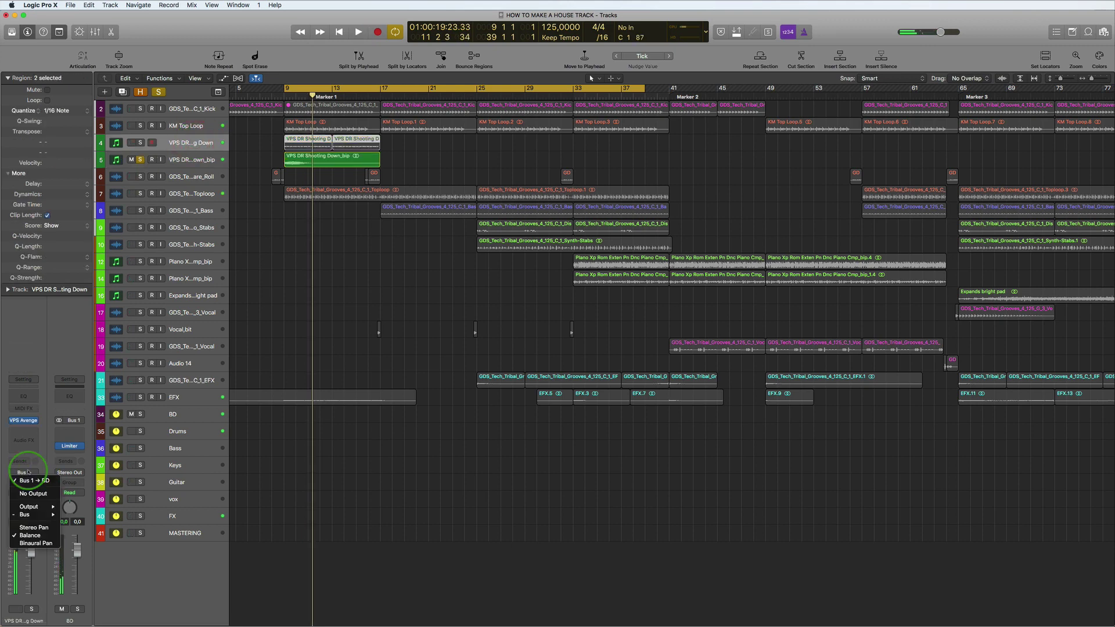
pyautogui.moveTo(24, 514)
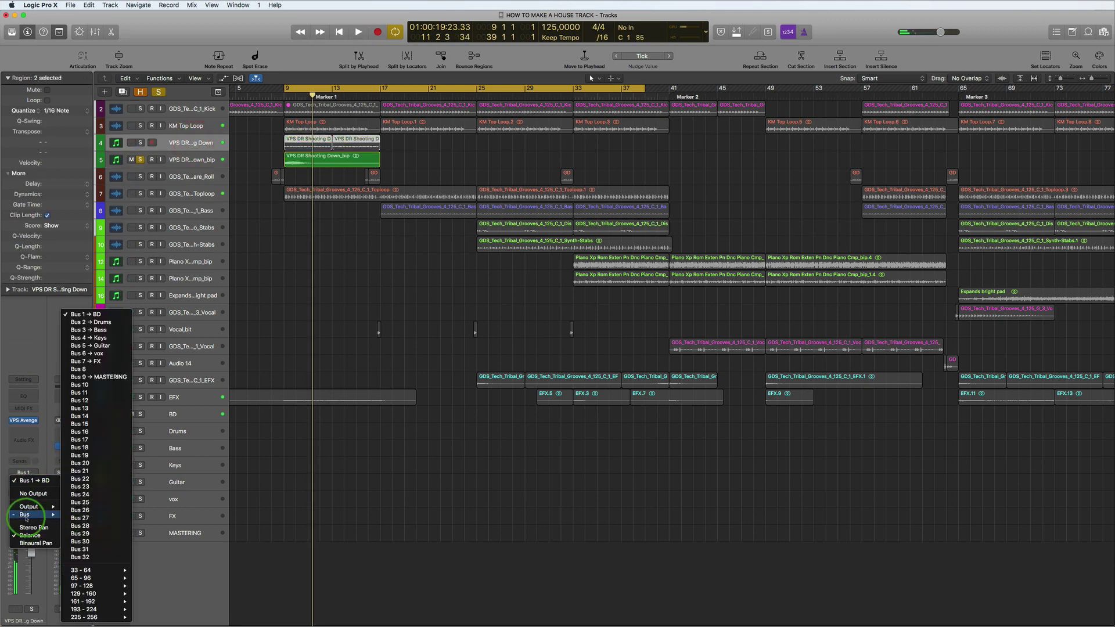
pyautogui.click(108, 326)
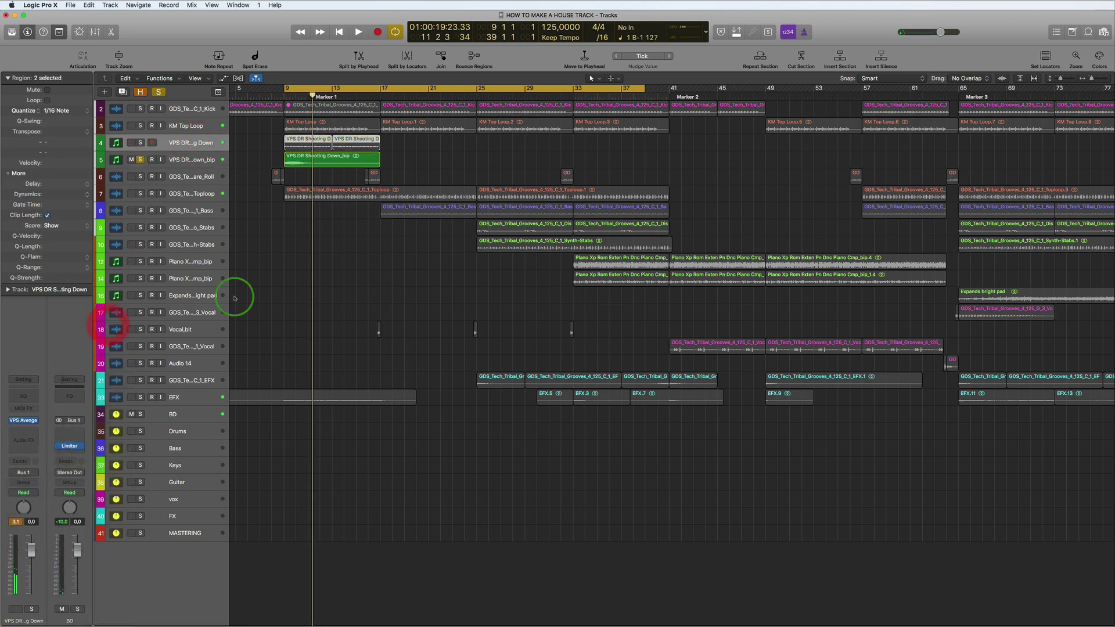
pyautogui.click(140, 160)
pyautogui.press('space')
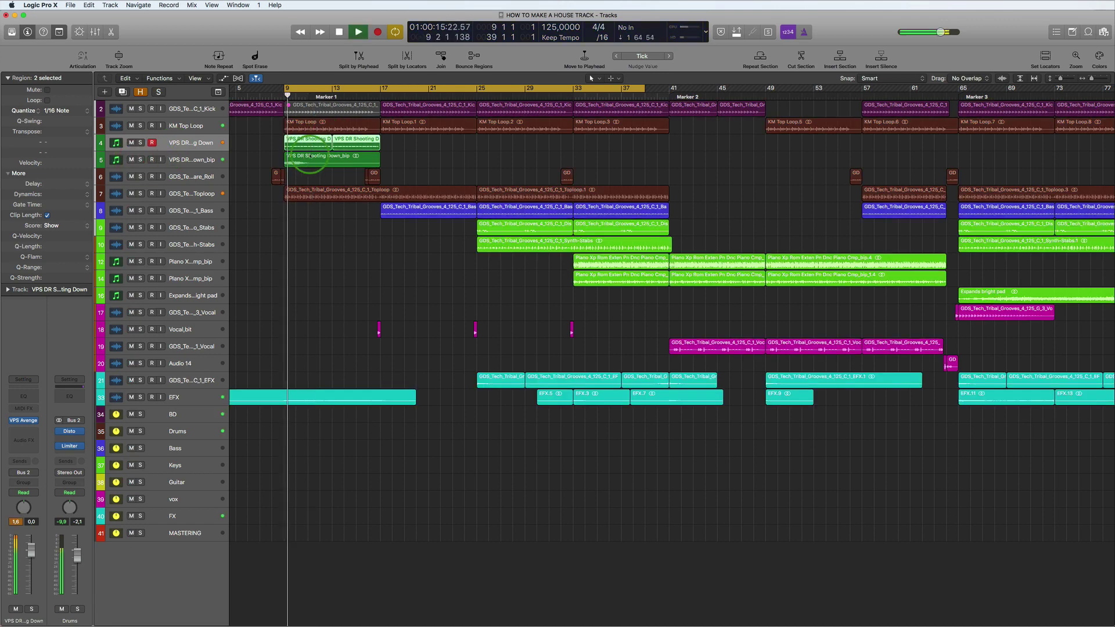
# Step: Turn off cycle mode and keep listening past the VPS DR Shooting Down regions into bar 17
pyautogui.keyDown('alt'); pyautogui.scroll(-5, 321, 158); pyautogui.keyUp('alt')
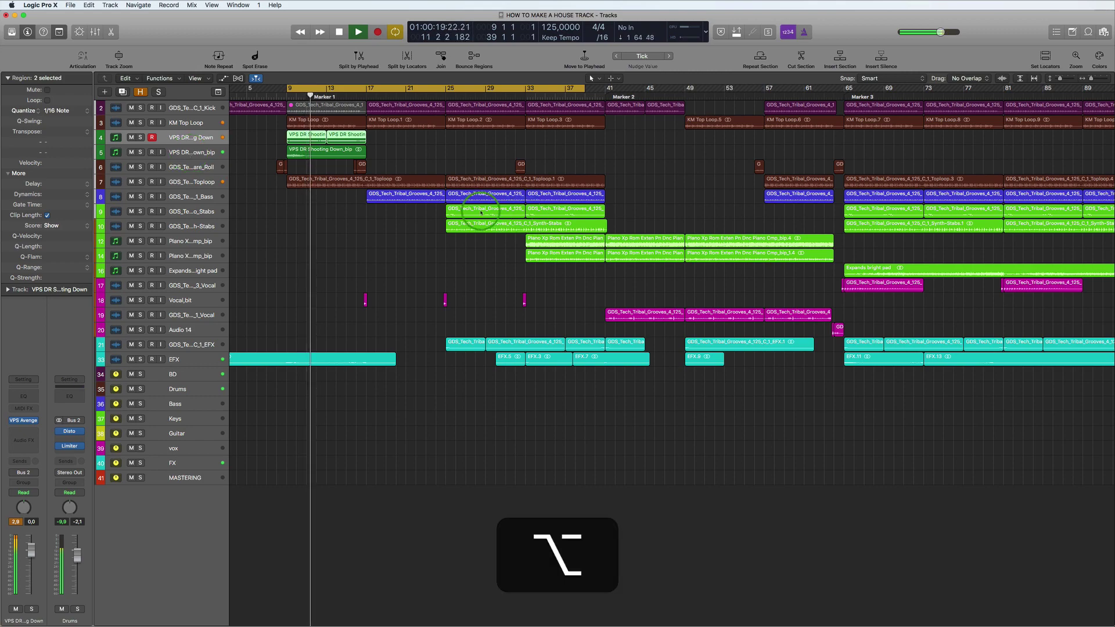
pyautogui.keyDown('alt'); pyautogui.scroll(-3, 433, 169); pyautogui.keyUp('alt')
pyautogui.click(362, 89)
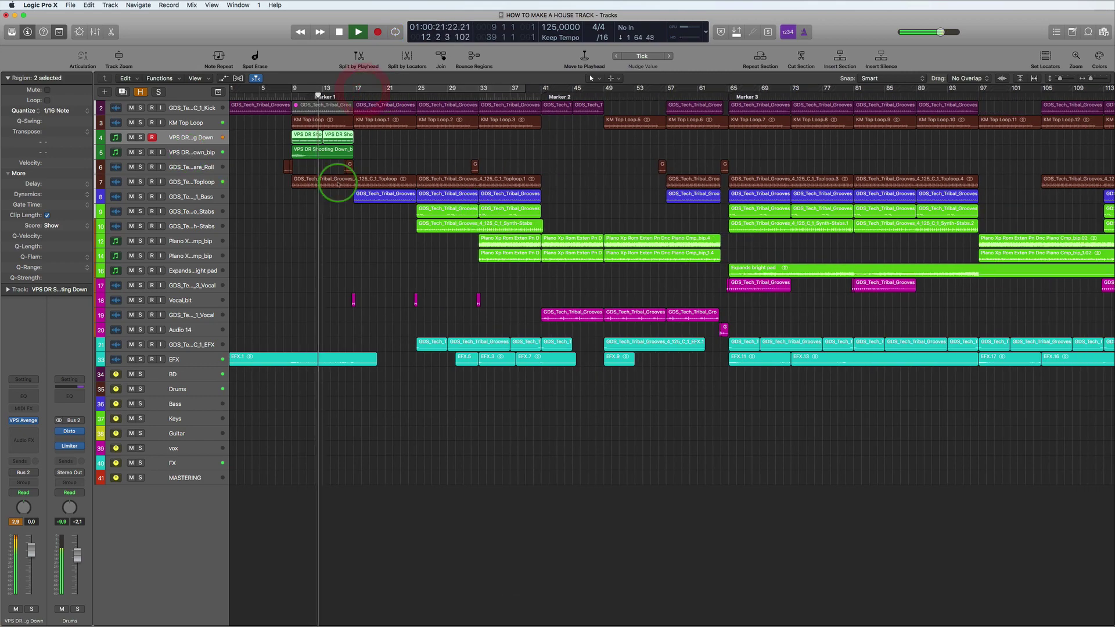
pyautogui.keyDown('alt'); pyautogui.scroll(6, 338, 184); pyautogui.keyUp('alt')
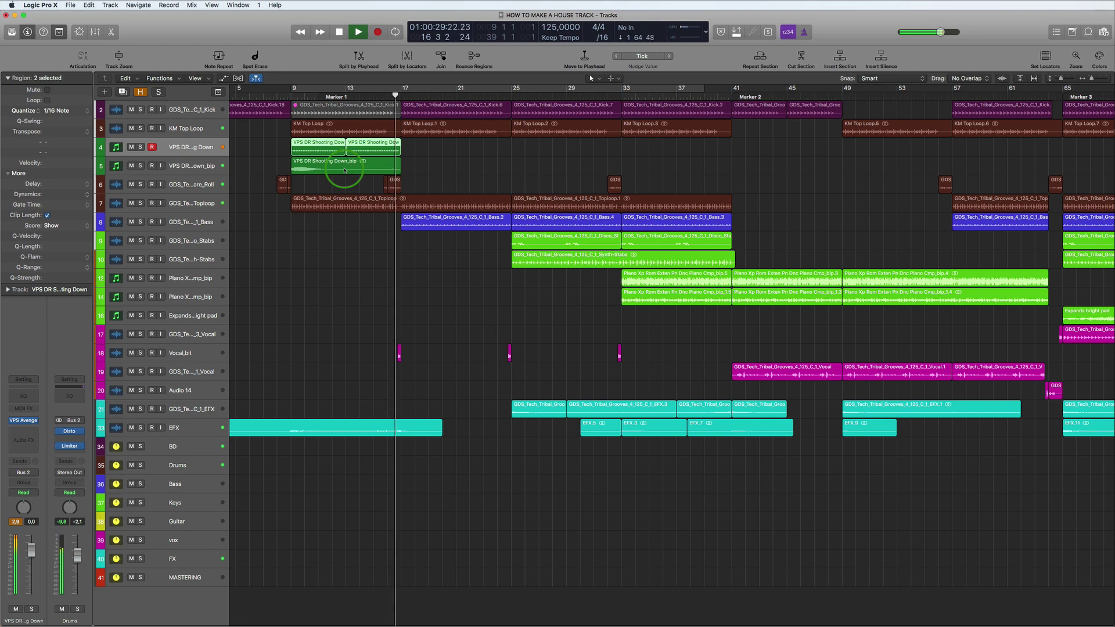
pyautogui.press('alt')
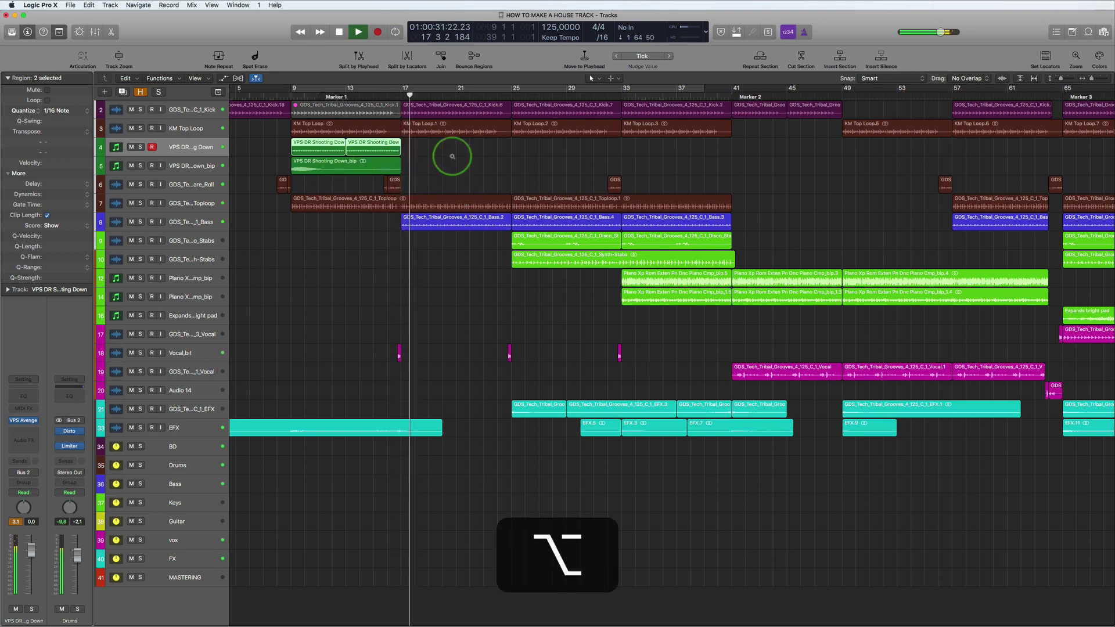
pyautogui.keyDown('alt'); pyautogui.click(452, 154); pyautogui.keyUp('alt')
# Step: Solo and unsolo the KM Top Loop track and the GDS Toploop track in turn to hear each one alone
pyautogui.click(140, 122)
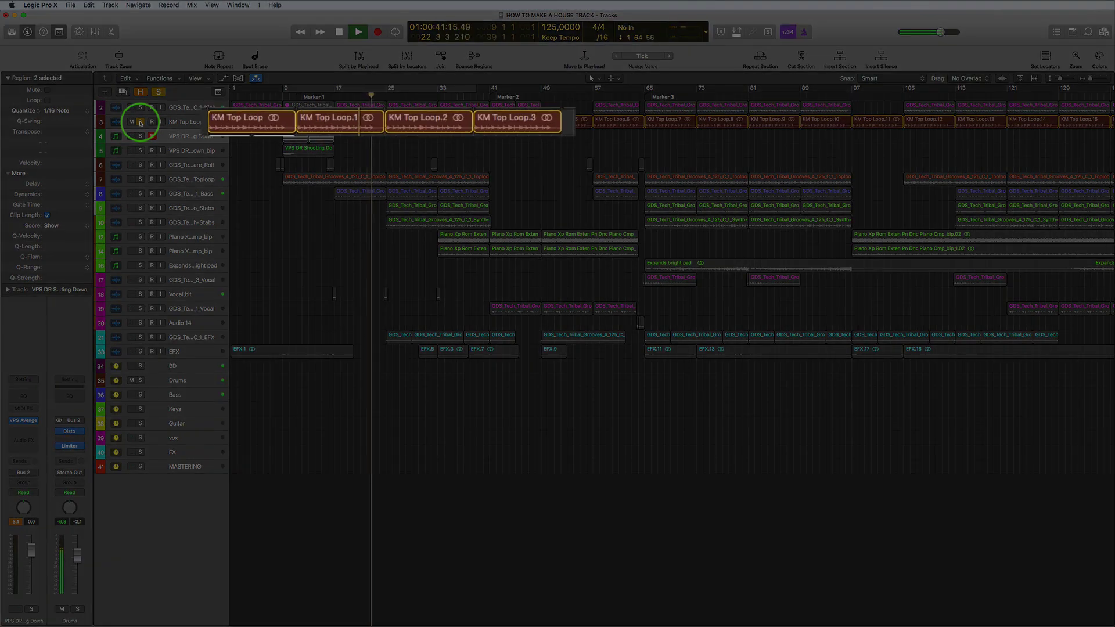
pyautogui.click(140, 122)
pyautogui.click(141, 180)
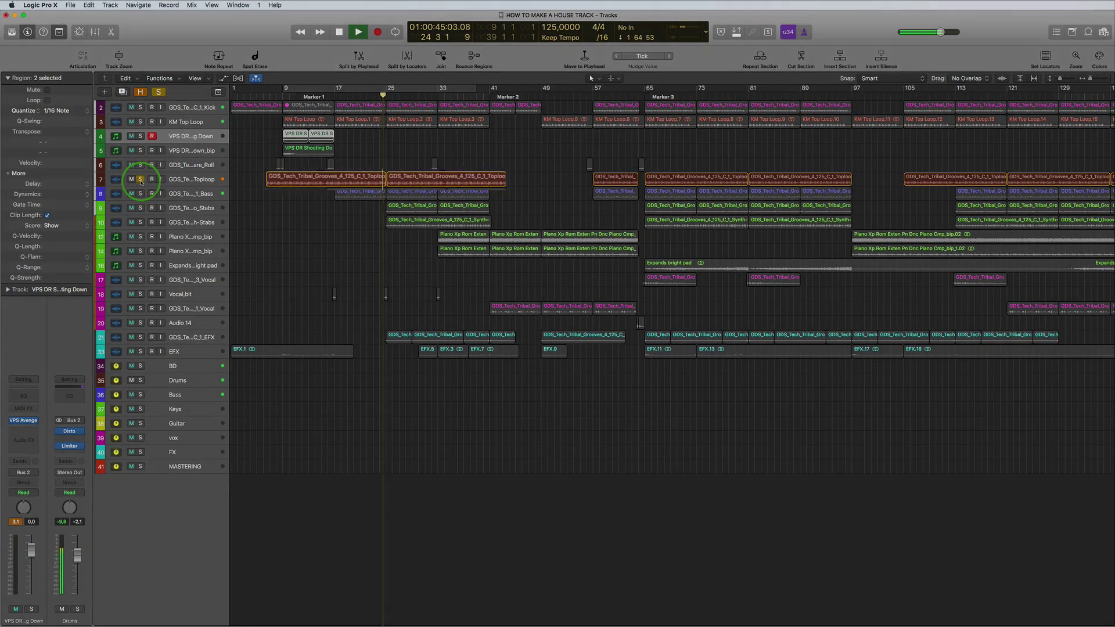
pyautogui.click(141, 180)
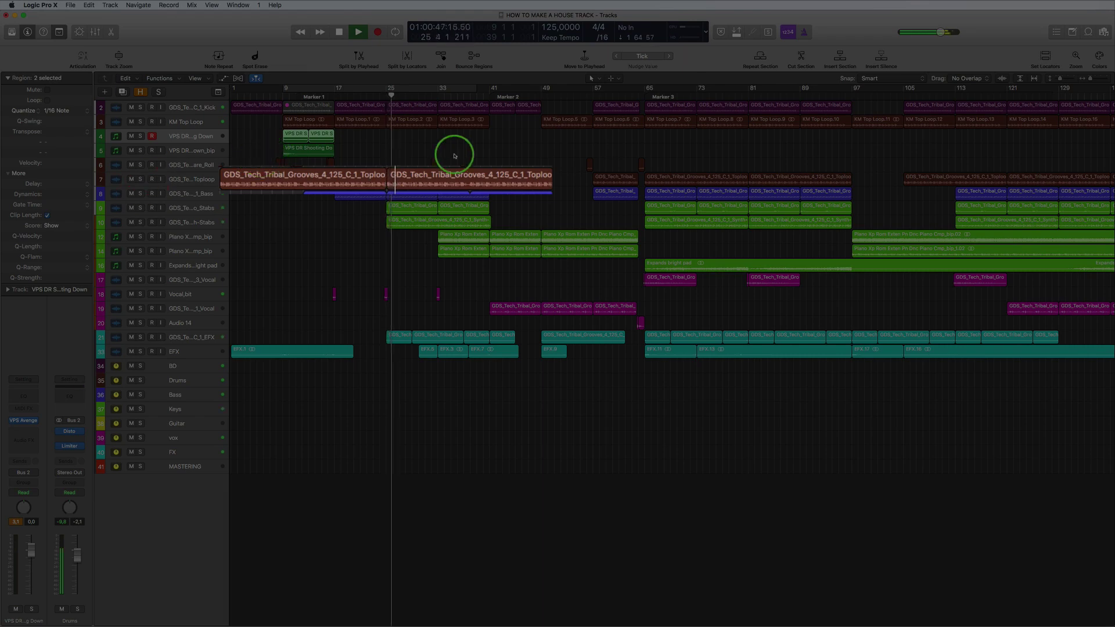
# Step: Set the cycle range to bars 33 to 90 and play the arrangement from bar 33
pyautogui.press('alt')
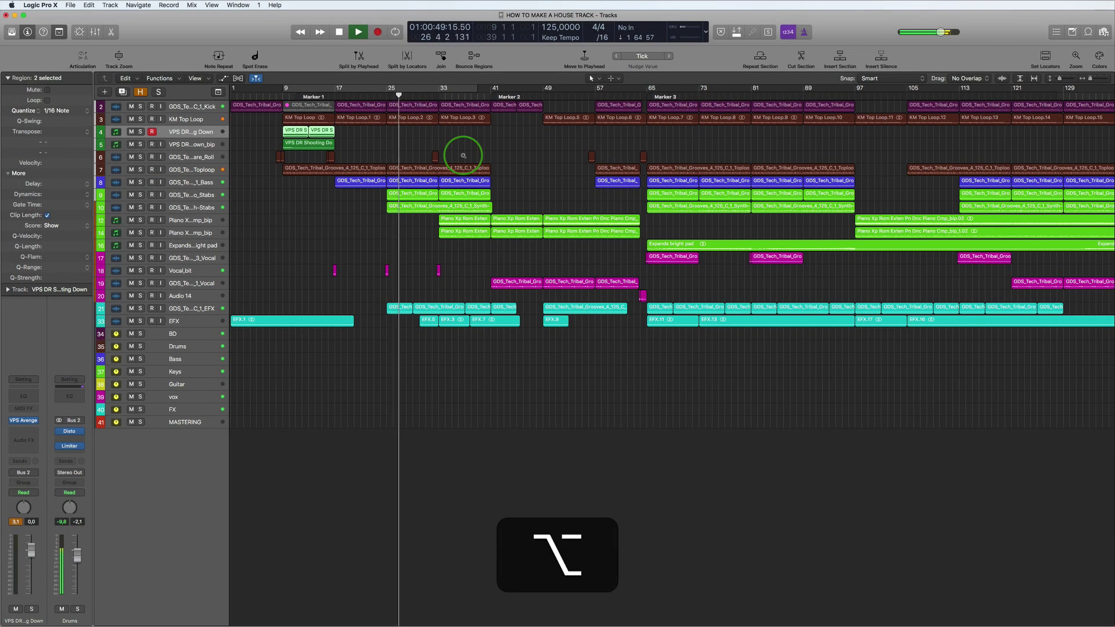
pyautogui.scroll(-3, 464, 156)
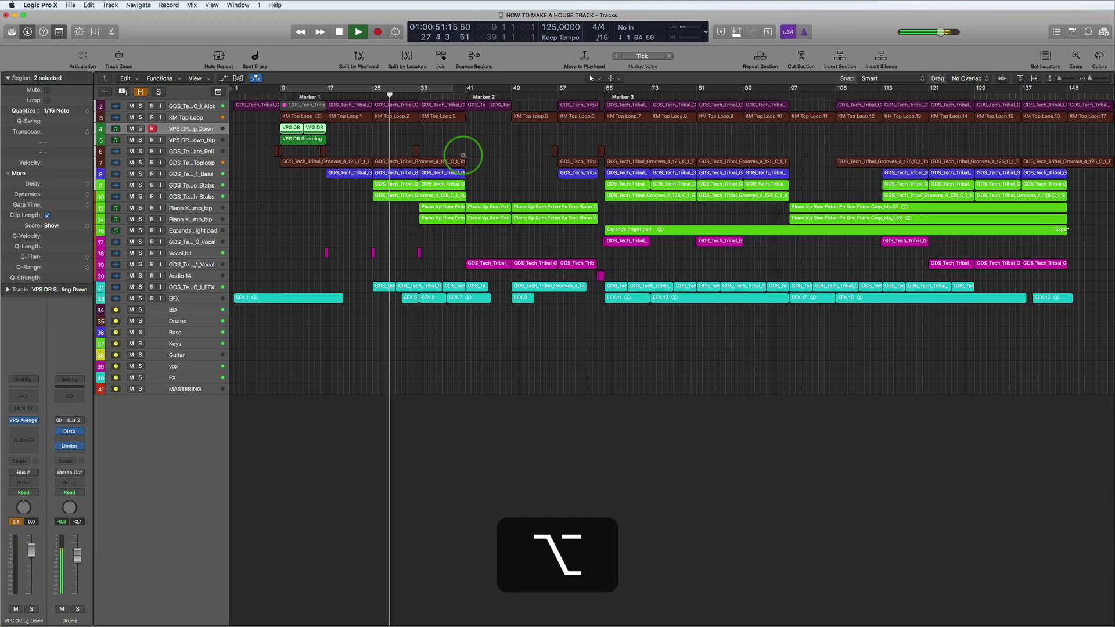
pyautogui.scroll(-2, 463, 156)
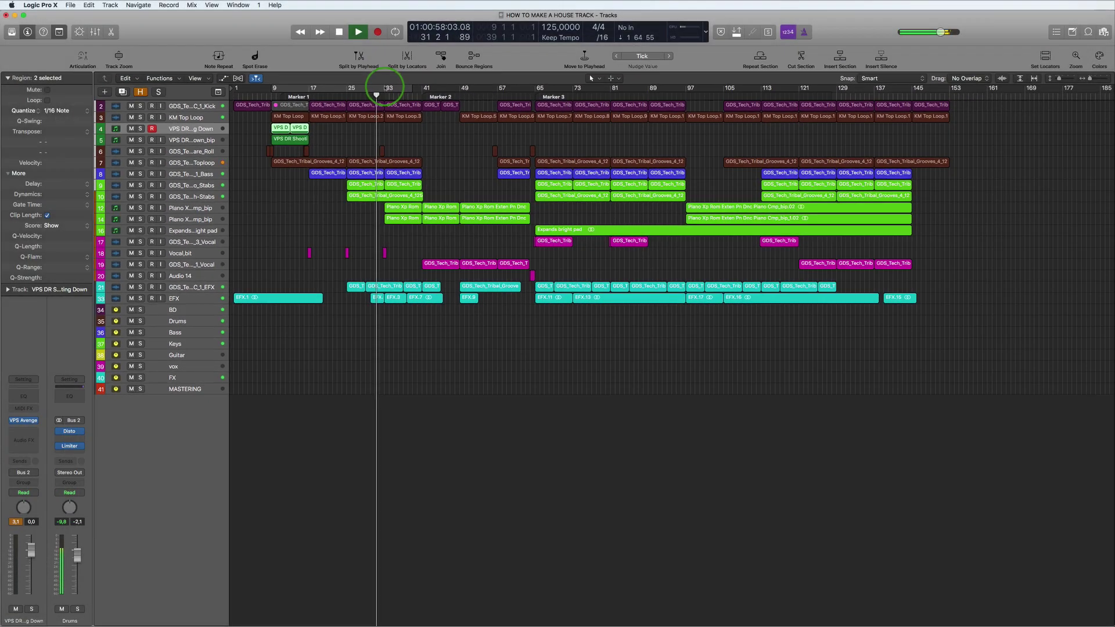
pyautogui.moveTo(429, 2); pyautogui.dragTo(808, 10)
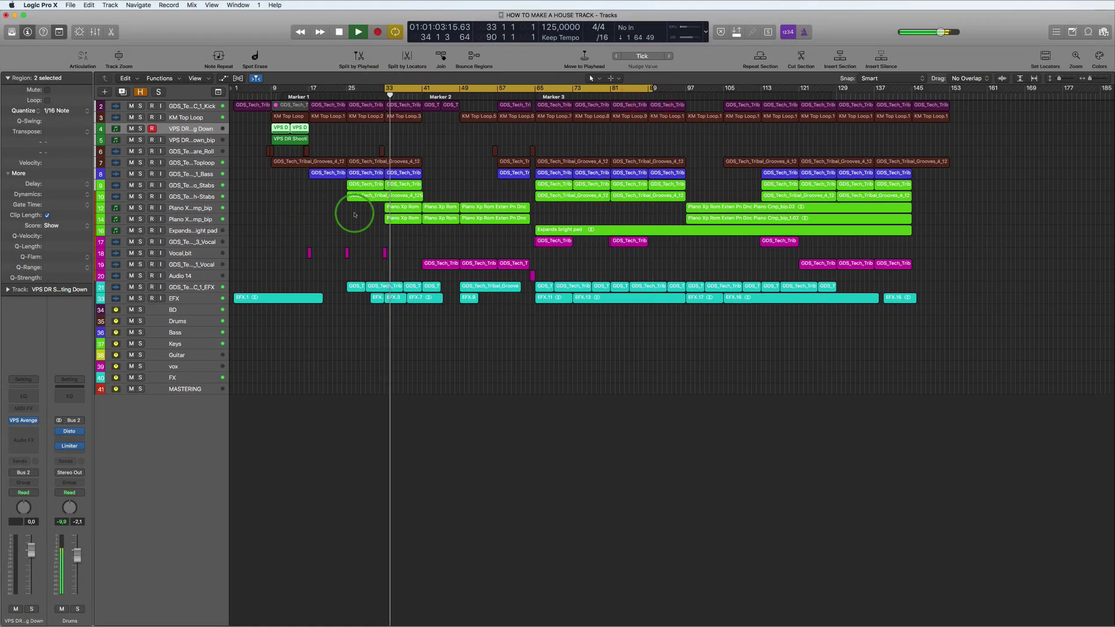
# Step: Rearrange the kick regions between bars 41 and 49 into shorter segments
pyautogui.keyDown('alt'); pyautogui.scroll(5, 361, 230); pyautogui.keyUp('alt')
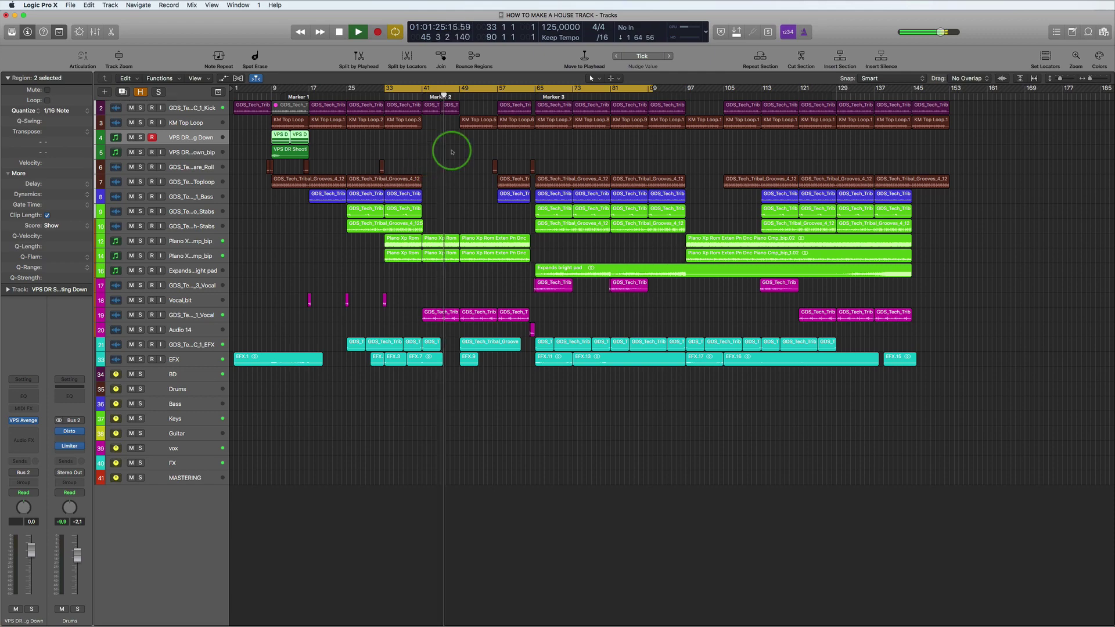
pyautogui.keyDown('alt'); pyautogui.scroll(6, 452, 152); pyautogui.keyUp('alt')
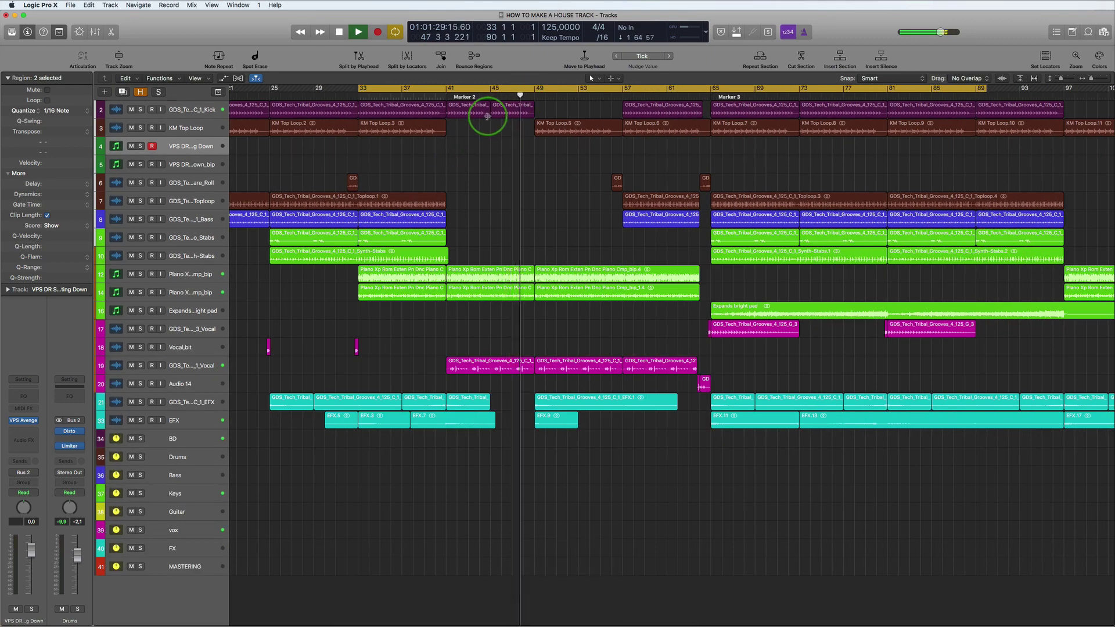
pyautogui.moveTo(487, 117); pyautogui.dragTo(534, 114)
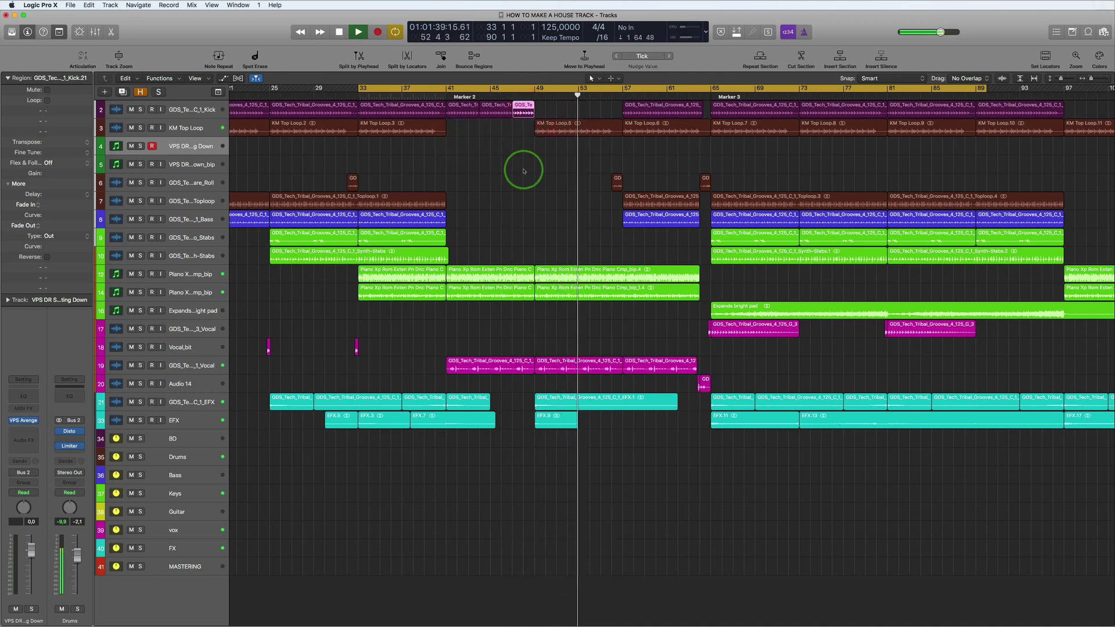
# Step: Stop playback and examine the Cutoff automation curve on the Keys track and the tracks feeding it before hiding automation
pyautogui.scroll(-3, 515, 186)
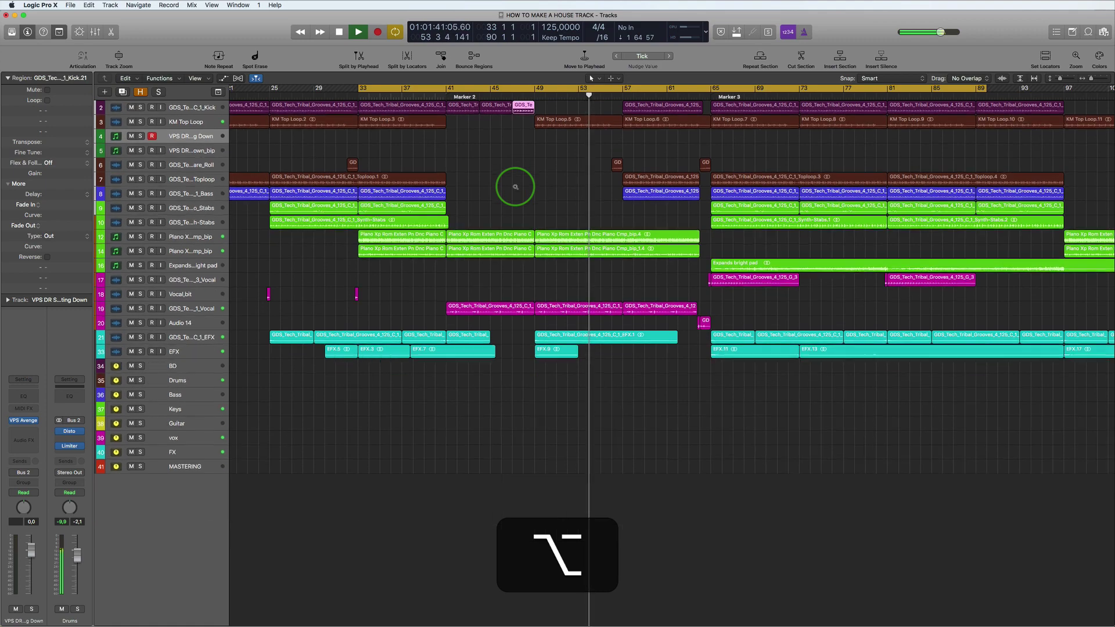
pyautogui.scroll(-2, 515, 187)
pyautogui.press('space')
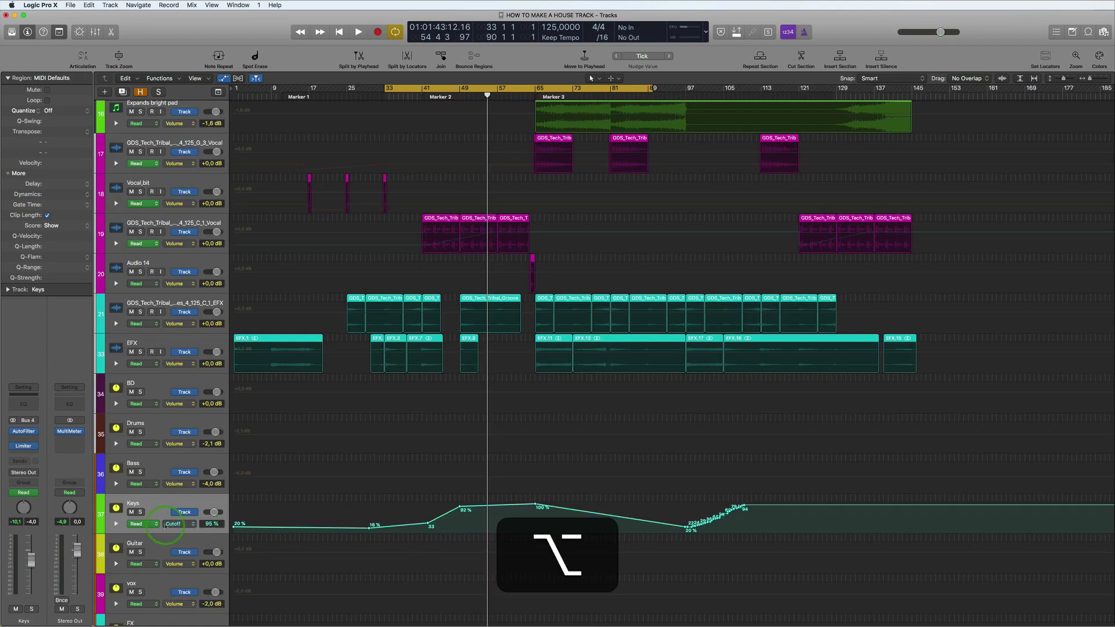
pyautogui.click(155, 511)
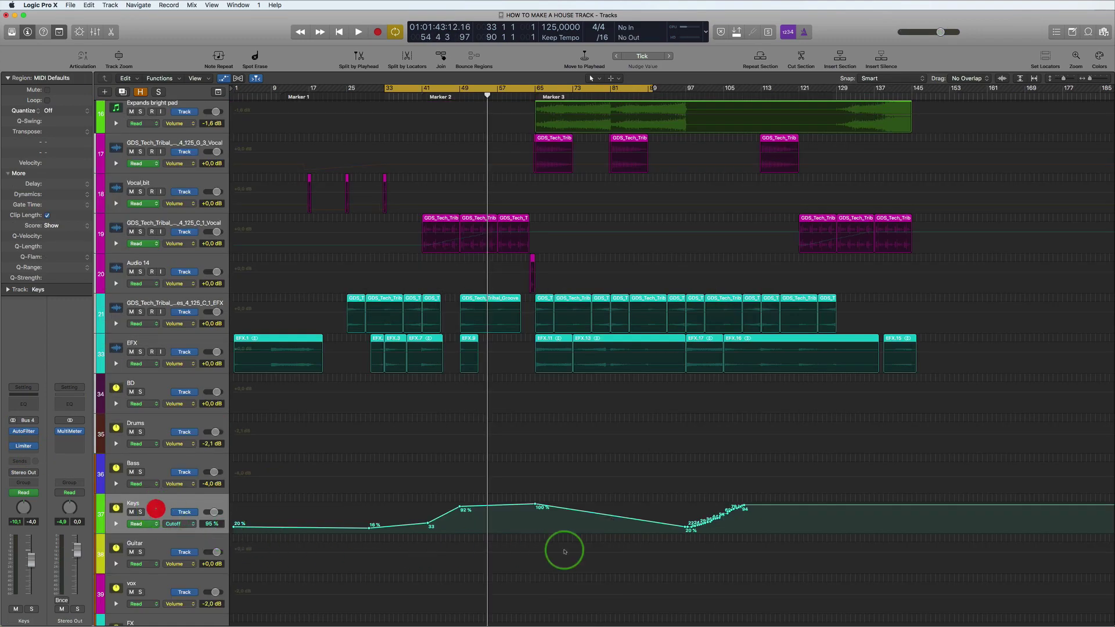
pyautogui.scroll(10, 564, 551)
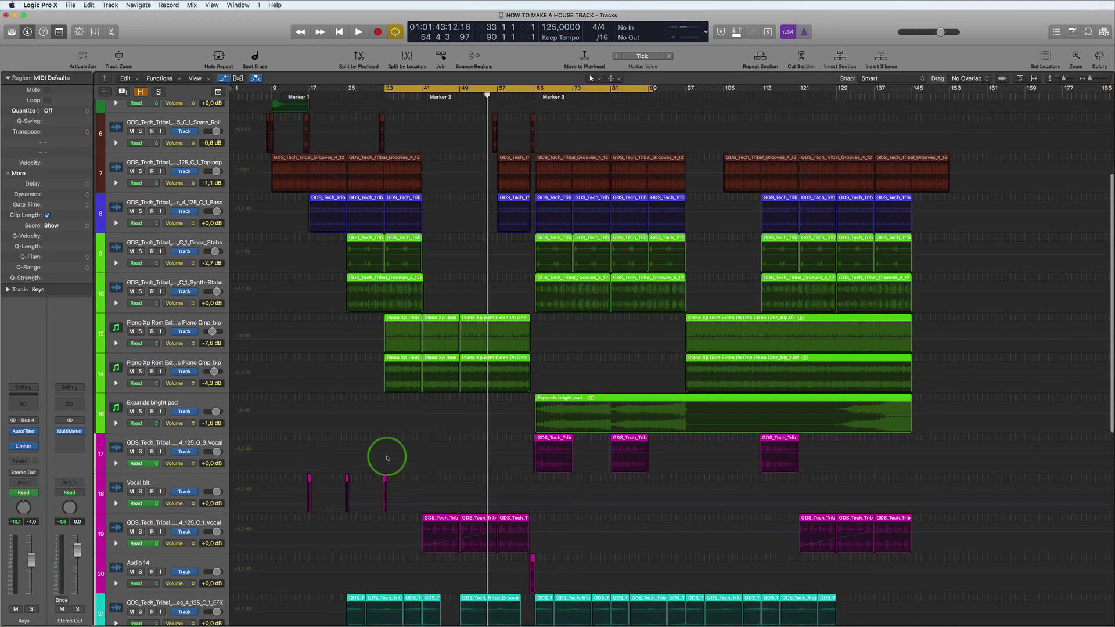
pyautogui.scroll(3, 387, 458)
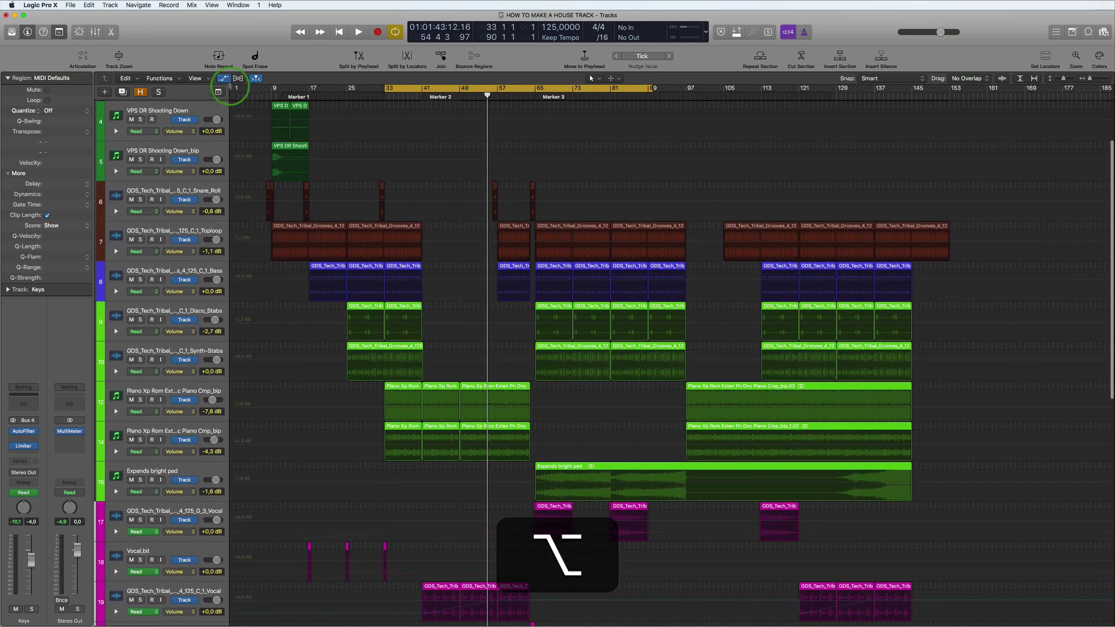
pyautogui.click(224, 78)
# Step: Play from bar 33, skip ahead to shortly before bar 65 and keep listening with cycle mode off
pyautogui.click(381, 426)
pyautogui.press('space')
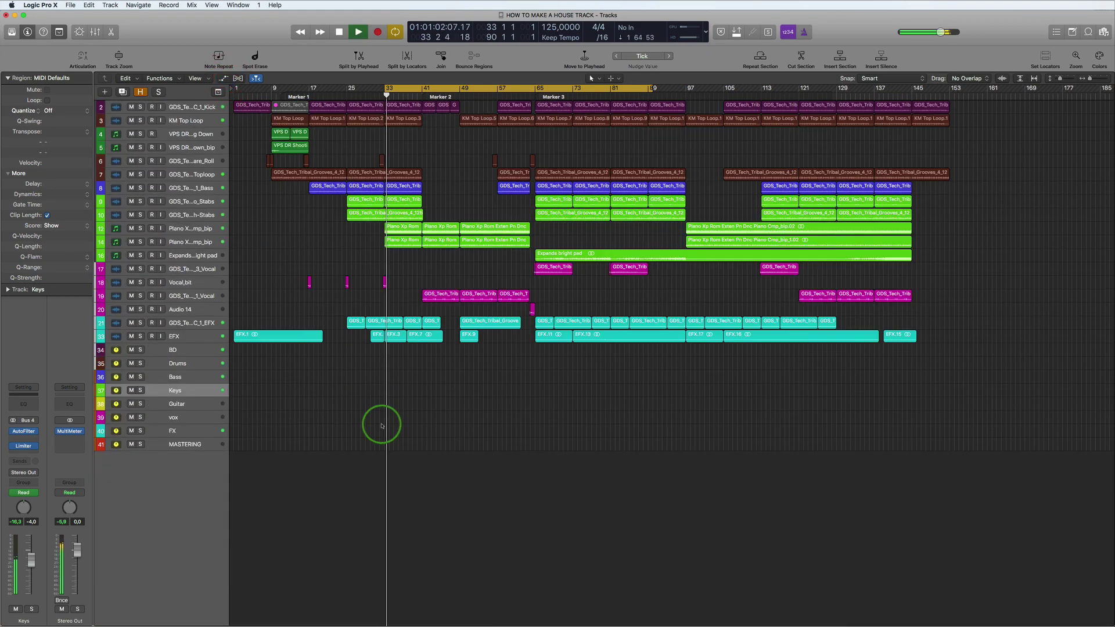
pyautogui.press('alt')
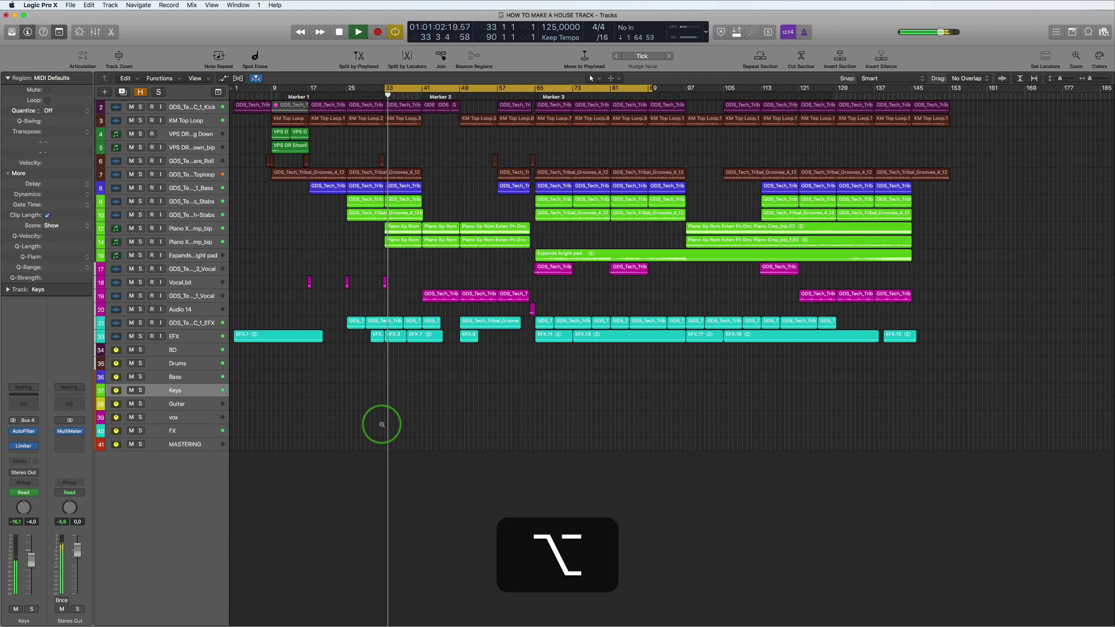
pyautogui.click(519, 90)
pyautogui.doubleClick(523, 93)
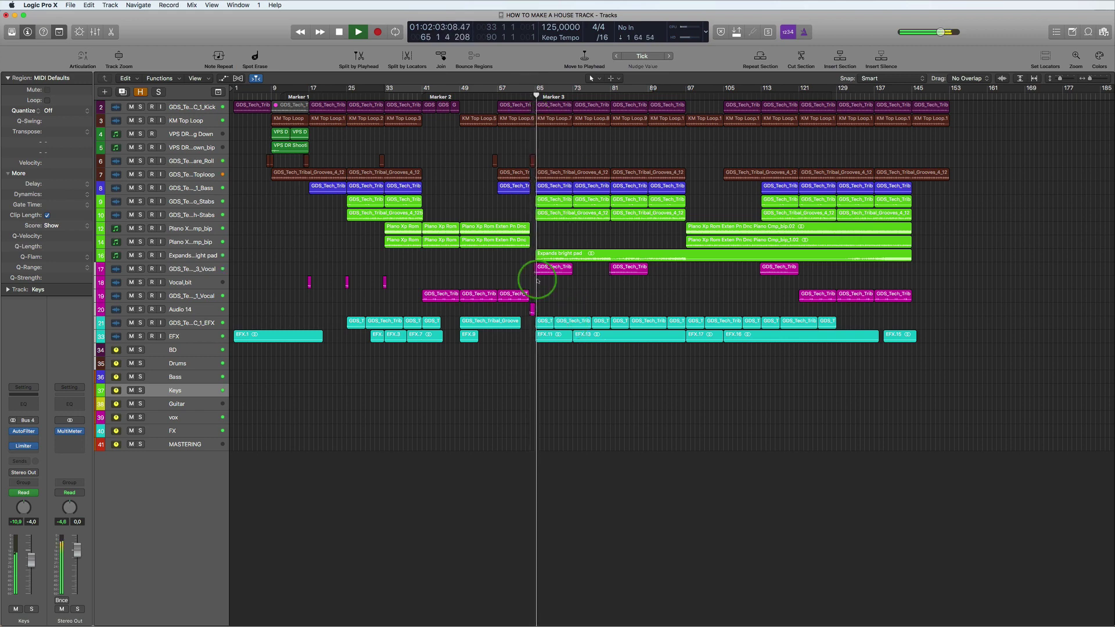
# Step: Stop at the Audio 14 track and insert a ChromaVerb reverb between its VocalTrf and Compressor plug-ins
pyautogui.click(198, 314)
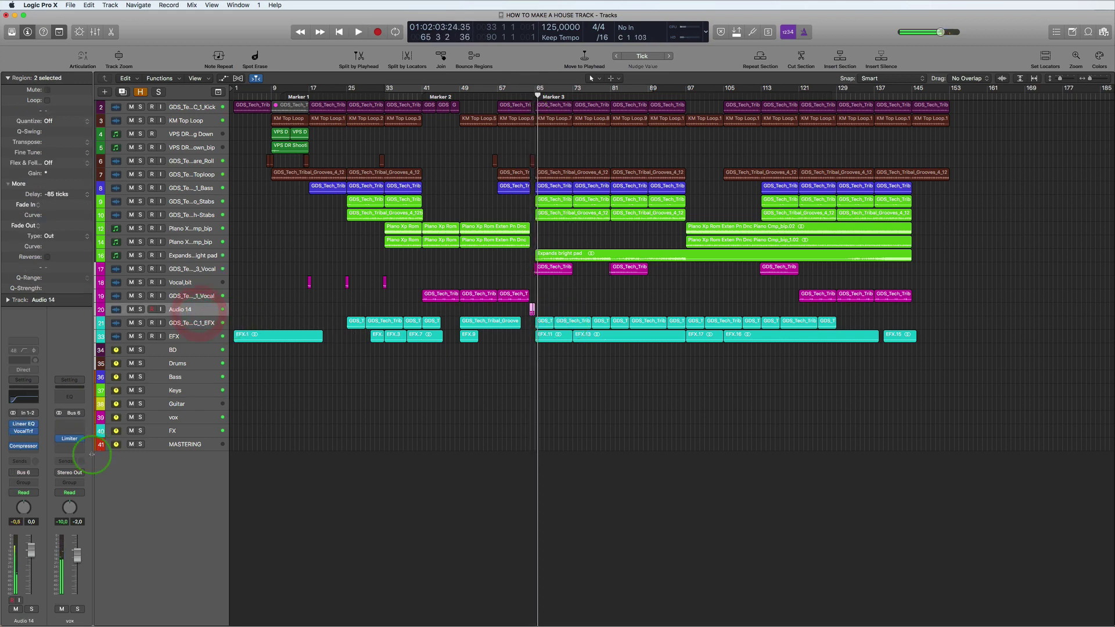
pyautogui.click(36, 444)
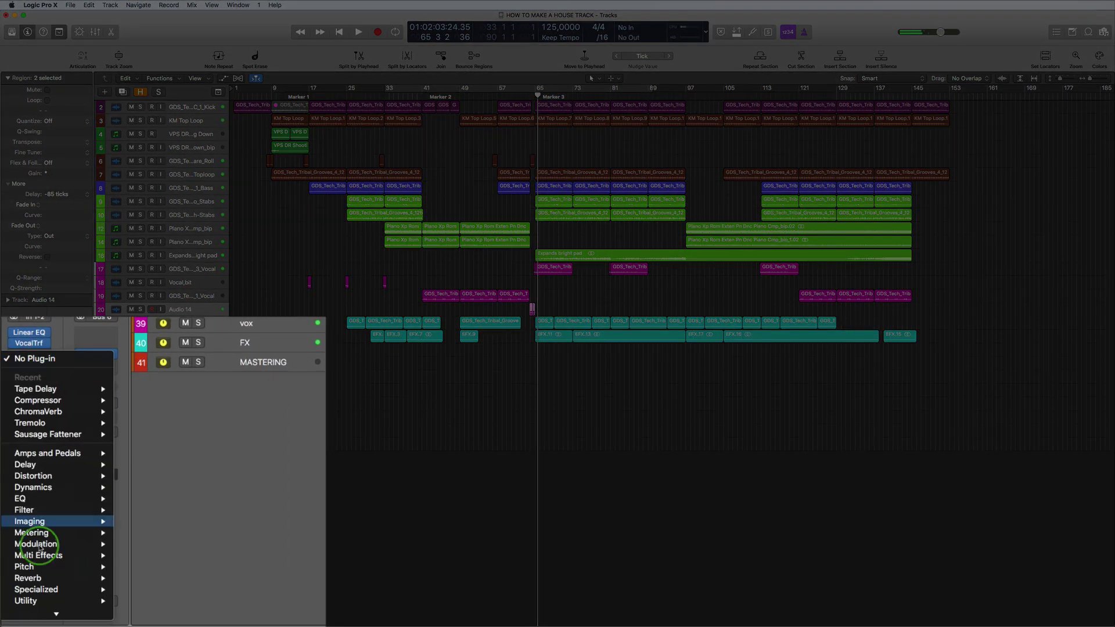
pyautogui.moveTo(29, 570)
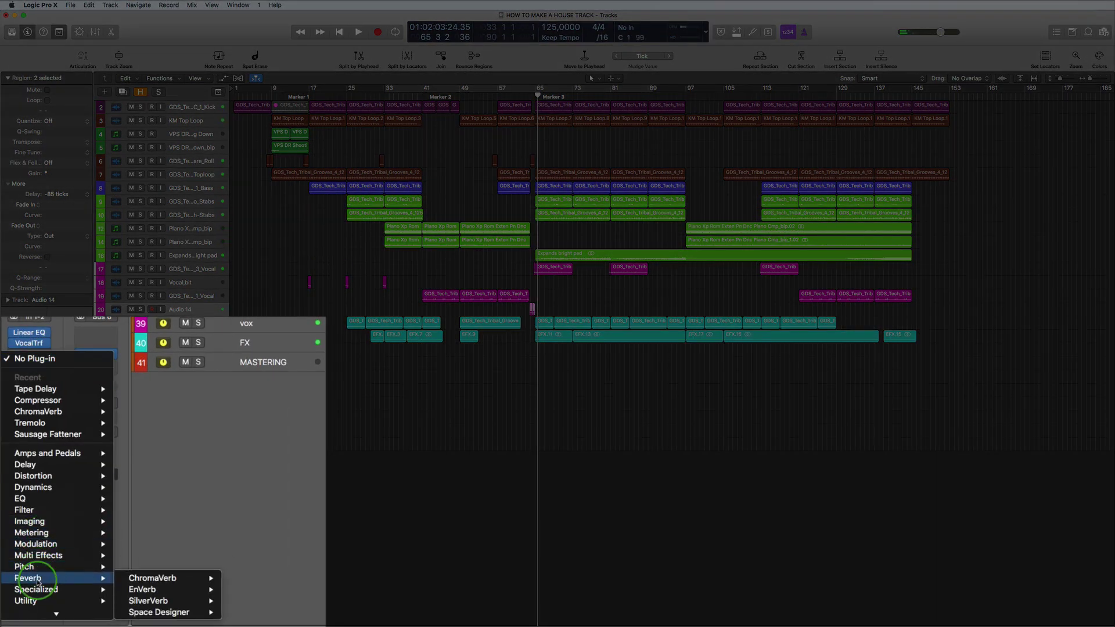
pyautogui.moveTo(144, 579)
pyautogui.click(249, 576)
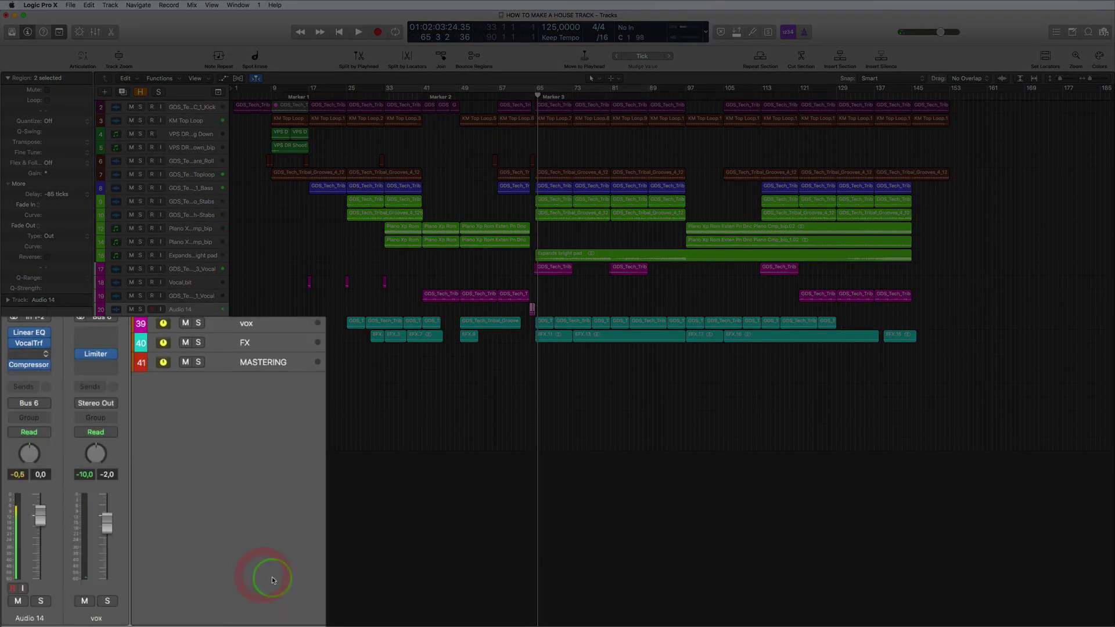
# Step: Raise ChromaVerb's upper damping point to 2350 Hz with a ratio of 0.92 and set the decay to 2.20 s
pyautogui.doubleClick(529, 91)
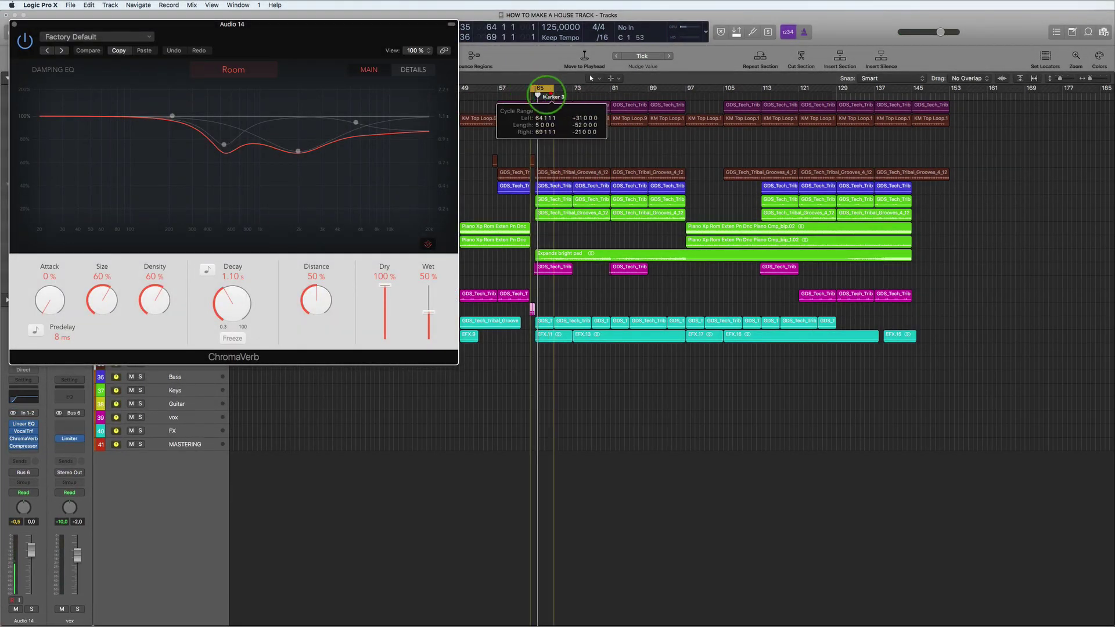
pyautogui.moveTo(296, 151)
pyautogui.moveTo(293, 151); pyautogui.dragTo(305, 125)
pyautogui.moveTo(226, 305)
pyautogui.mouseDown()
pyautogui.moveTo(235, 277)
pyautogui.moveTo(222, 317)
pyautogui.mouseUp()
pyautogui.press('space')
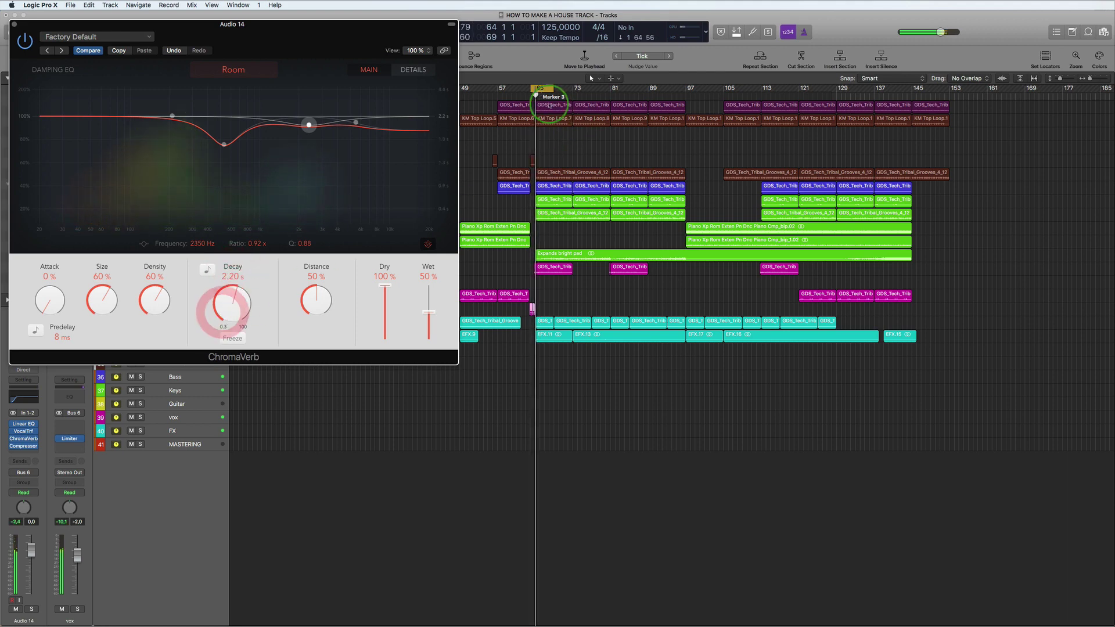
# Step: Loop playback over bars 63 to 74 and set ChromaVerb's wet level to 39%, closing the plug-in
pyautogui.moveTo(527, 88); pyautogui.dragTo(579, 88)
pyautogui.press('space')
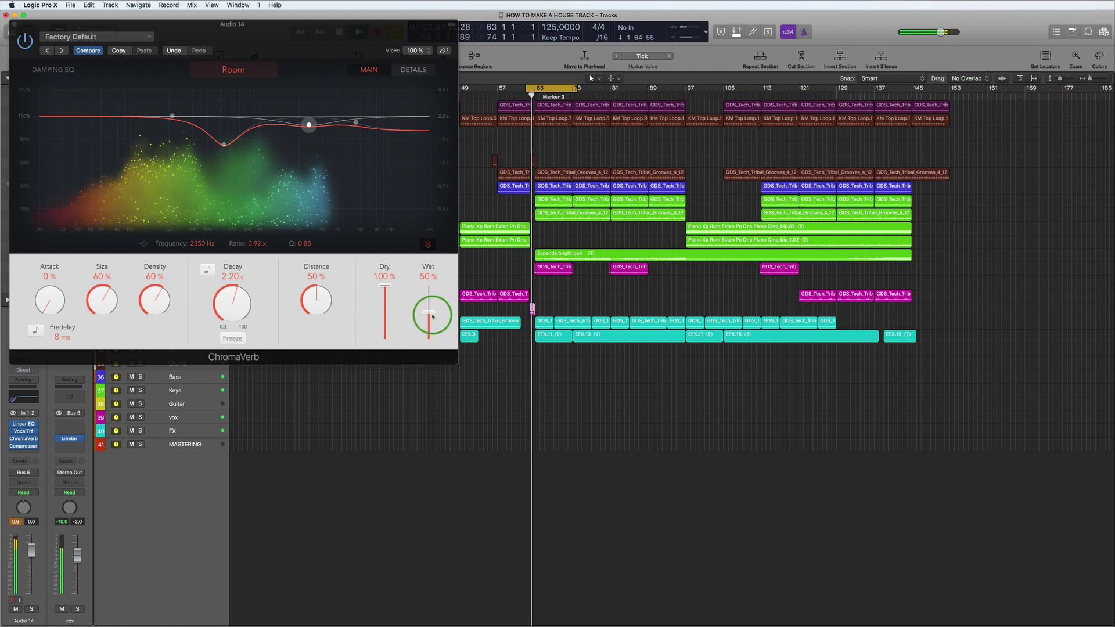
pyautogui.moveTo(432, 317); pyautogui.dragTo(432, 320)
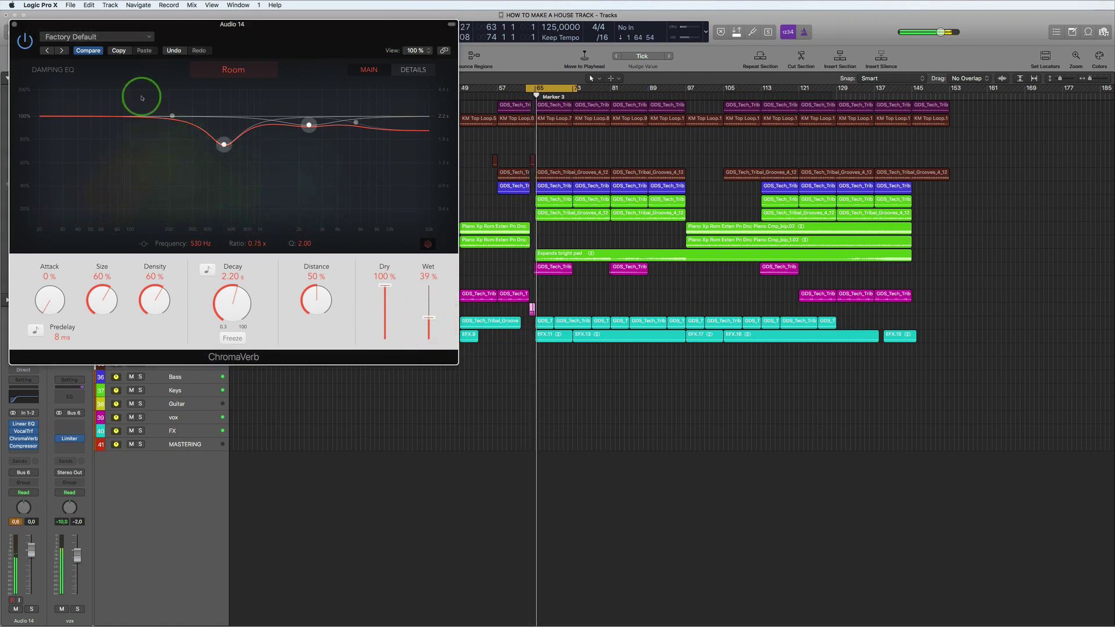
pyautogui.click(14, 25)
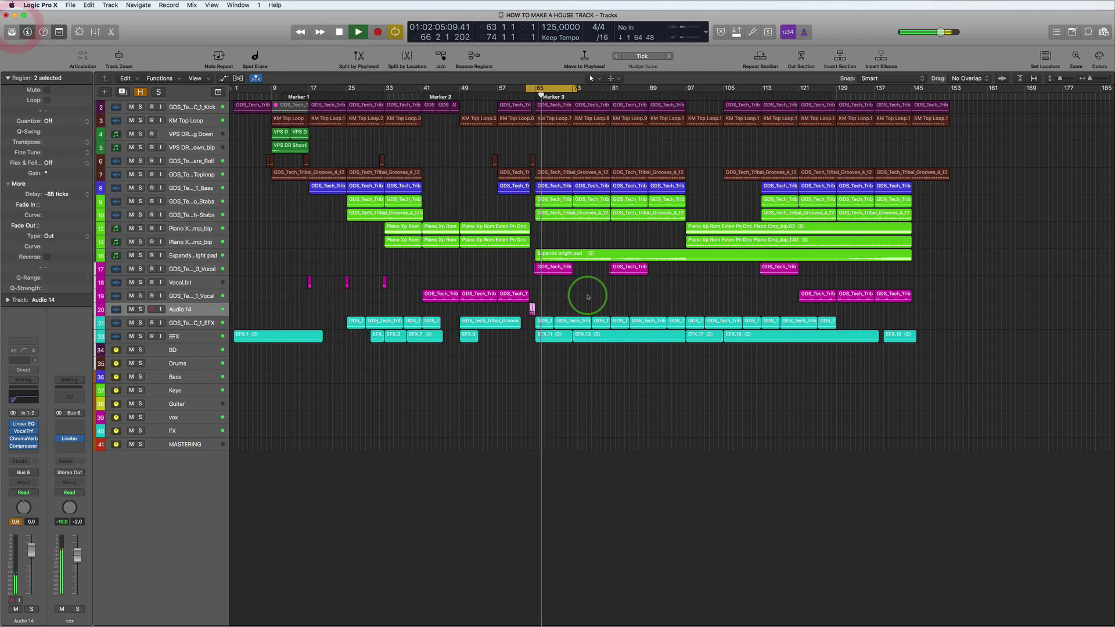
# Step: Split the Audio 14 vocal one beat after bar 64 and repeat its last segment a beat further on, ending at bar 65
pyautogui.scroll(5, 580, 311)
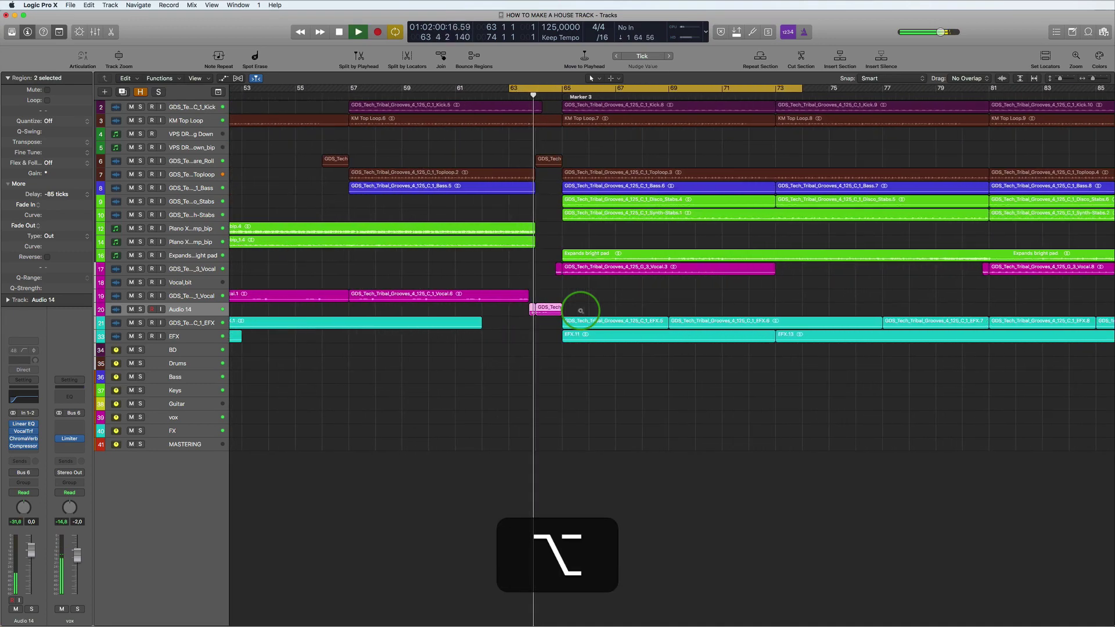
pyautogui.scroll(10, 580, 310)
pyautogui.scroll(-10, 580, 312)
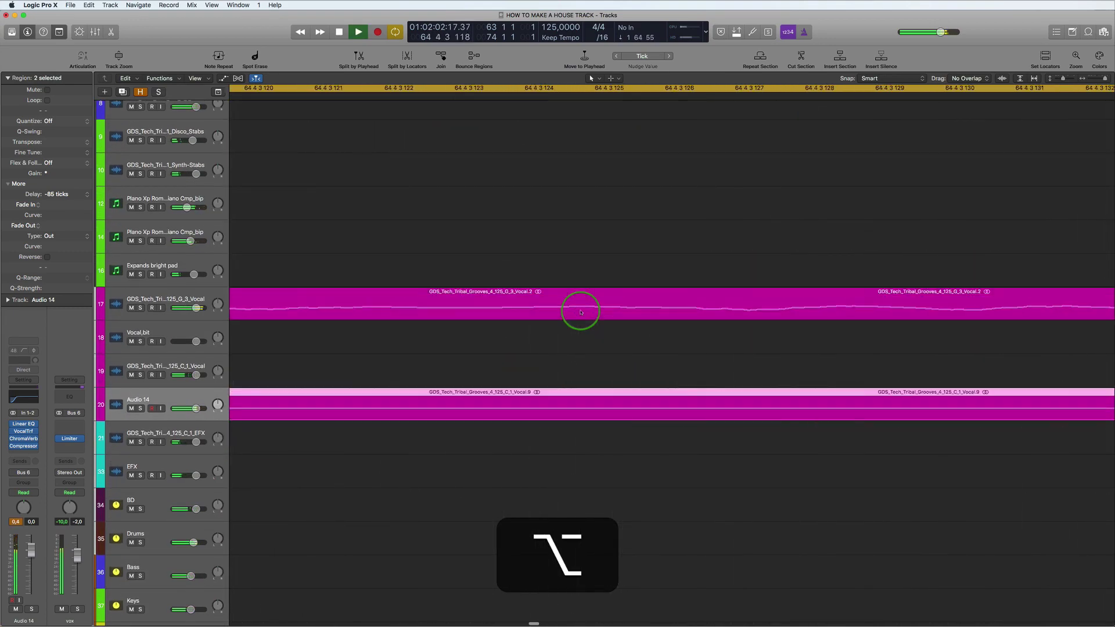
pyautogui.scroll(-6, 580, 311)
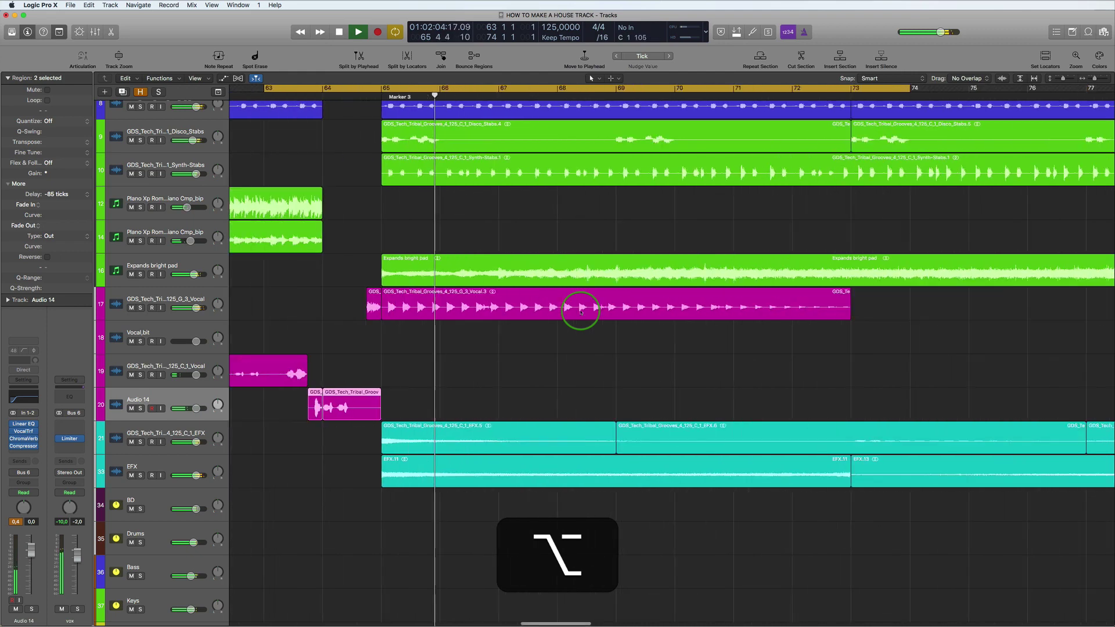
pyautogui.hotkey('alt', 'space')
pyautogui.scroll(3, 370, 436)
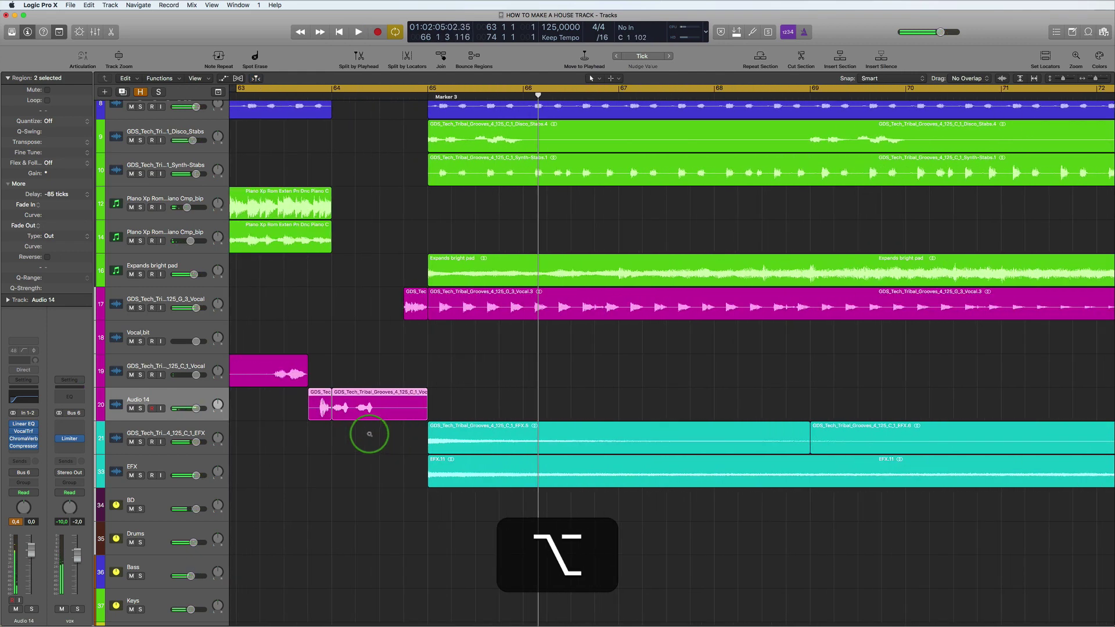
pyautogui.keyDown('super'); pyautogui.click(355, 406); pyautogui.keyUp('super')
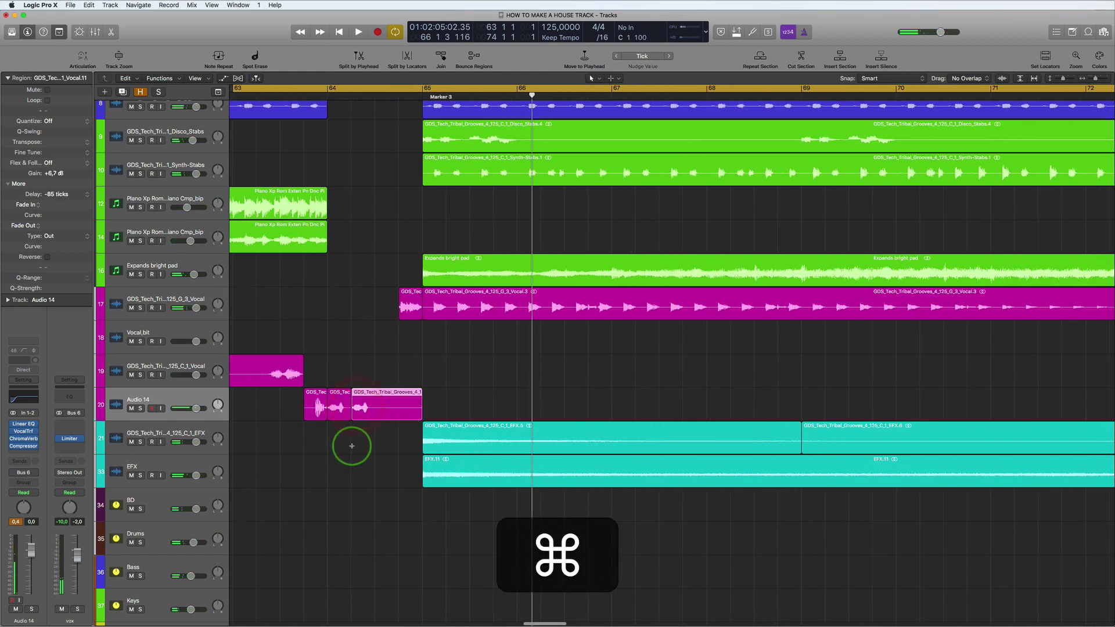
pyautogui.moveTo(385, 401); pyautogui.dragTo(408, 404)
pyautogui.press('space')
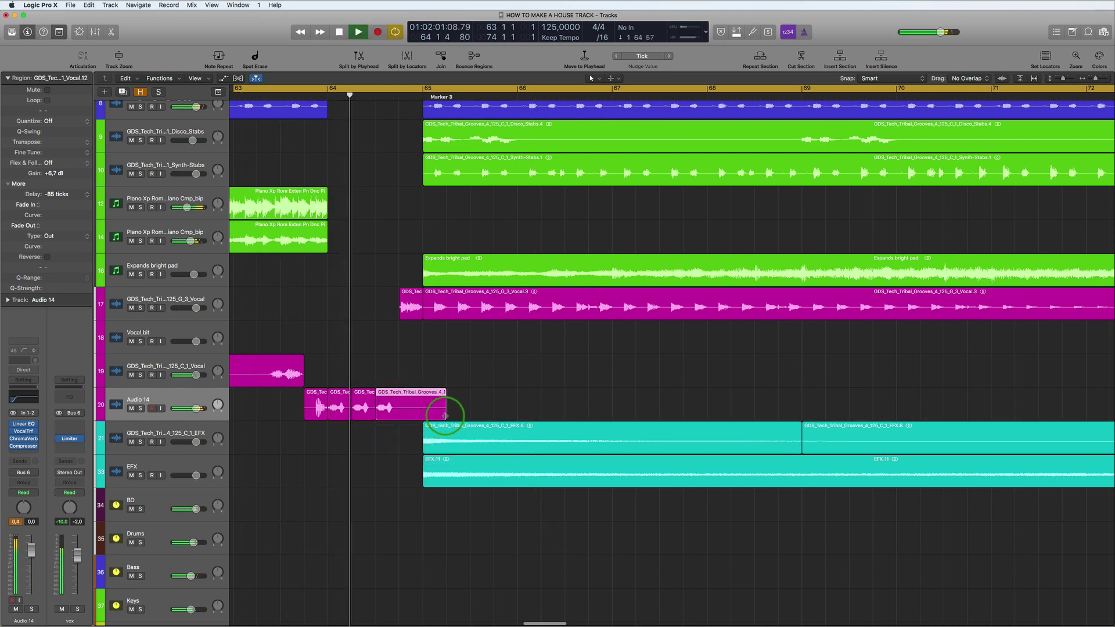
pyautogui.moveTo(444, 416); pyautogui.dragTo(422, 413)
# Step: Listen to the section after Marker 3 up to bar 74 with cycle mode off
pyautogui.keyDown('alt'); pyautogui.scroll(-6, 559, 378); pyautogui.keyUp('alt')
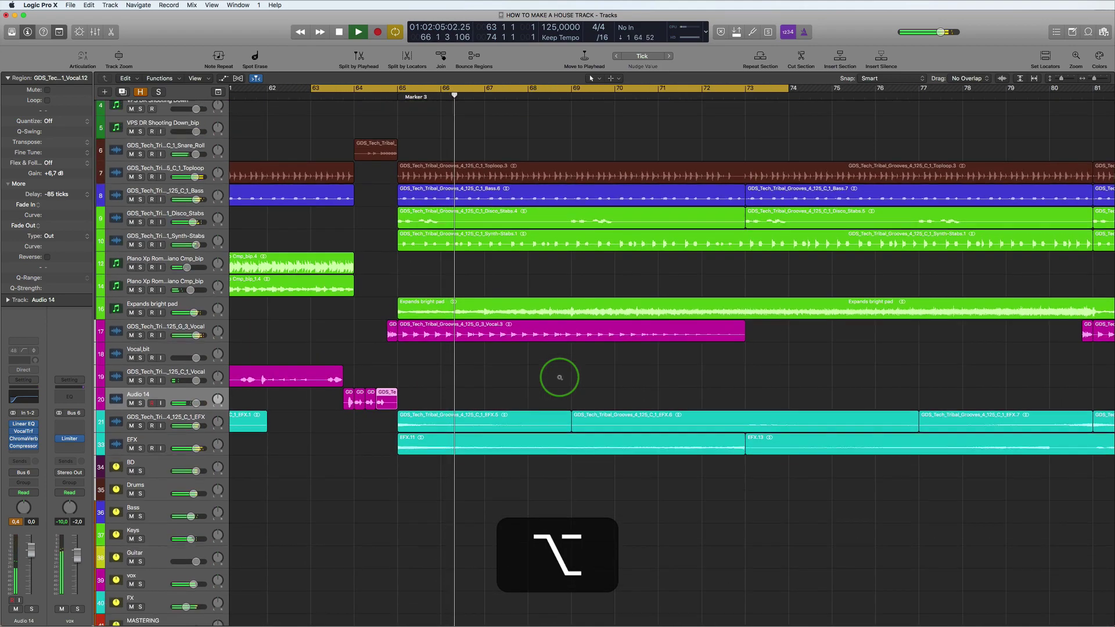
pyautogui.keyDown('alt'); pyautogui.scroll(-6, 559, 378); pyautogui.keyUp('alt')
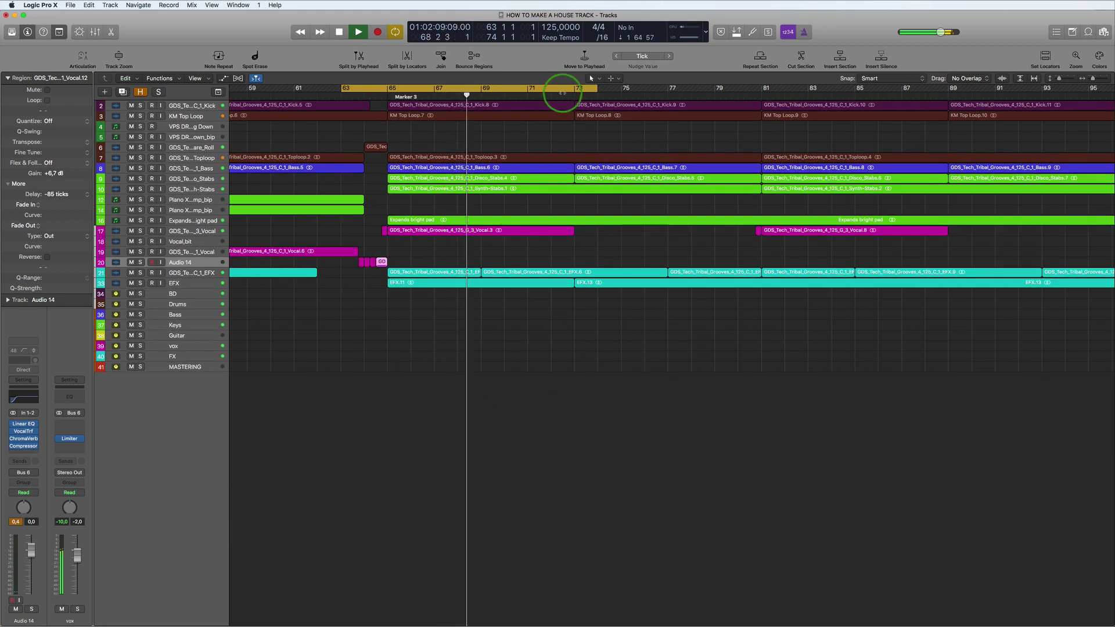
pyautogui.click(522, 92)
pyautogui.keyDown('alt'); pyautogui.scroll(-8, 537, 164); pyautogui.keyUp('alt')
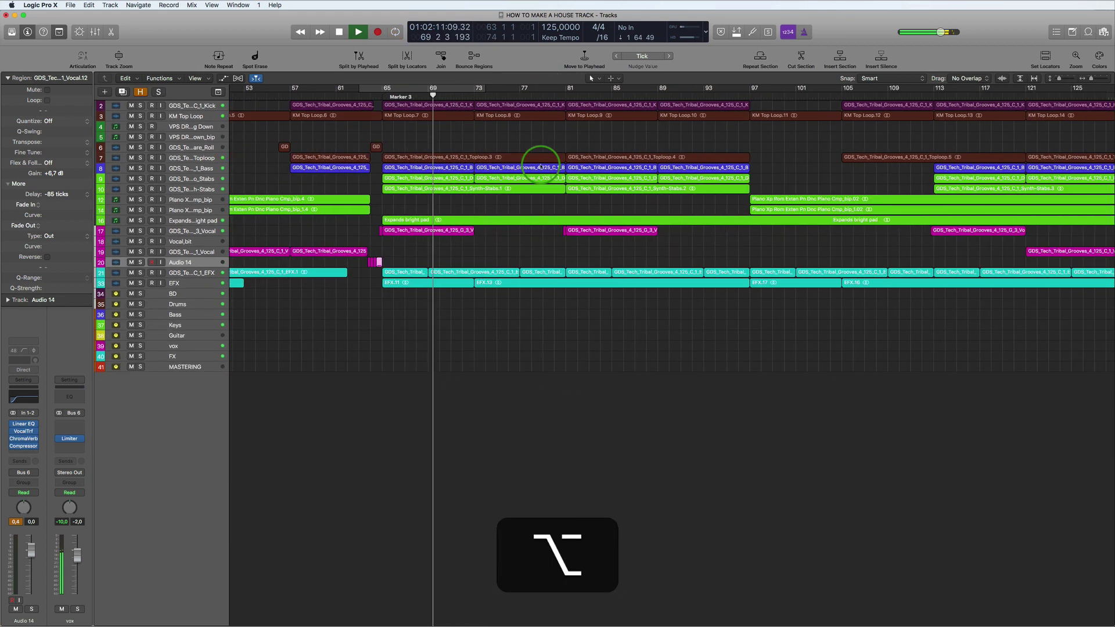
pyautogui.keyDown('alt'); pyautogui.scroll(-6, 541, 166); pyautogui.keyUp('alt')
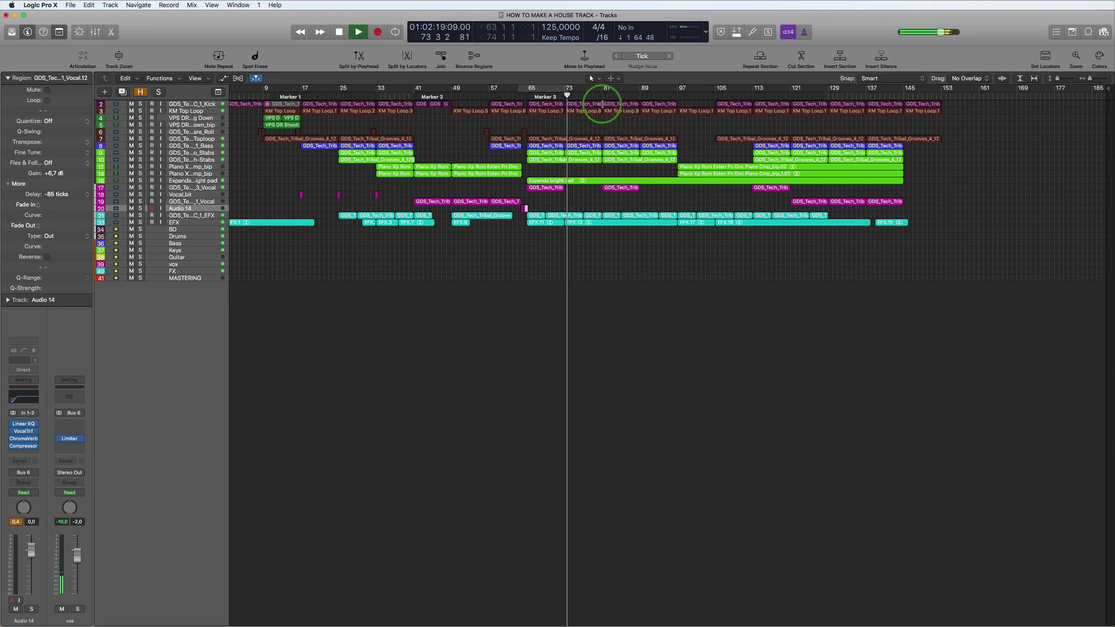
pyautogui.press('space')
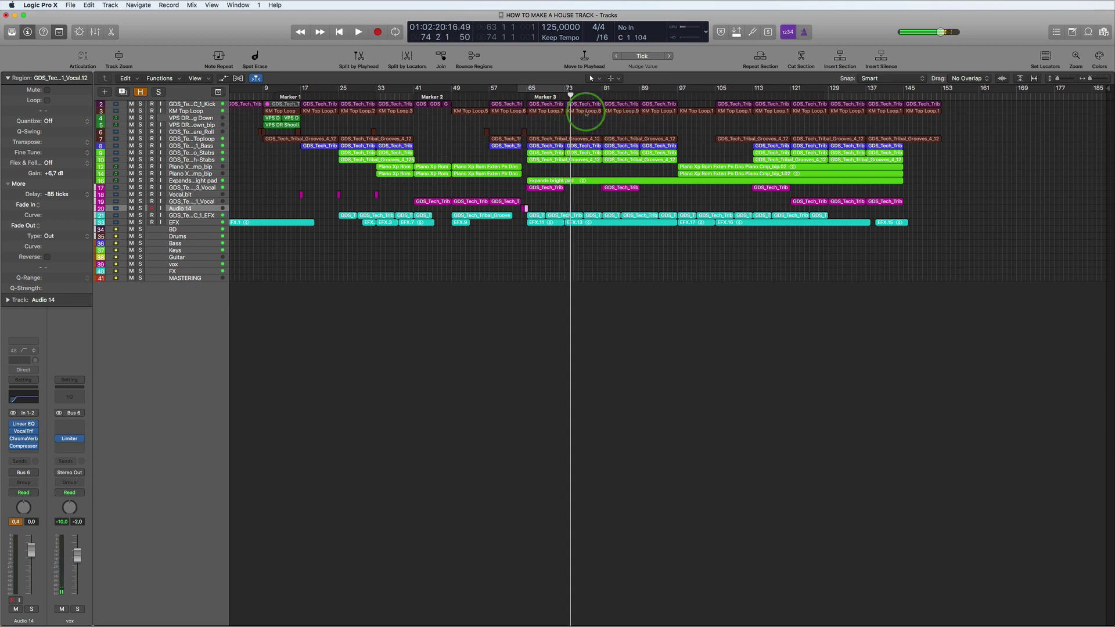
# Step: View the VPS Avenger instrument with the DK Drumkit Trap preset on the VPS DR Shooting Down track and close it
pyautogui.keyDown('alt'); pyautogui.scroll(6, 567, 267); pyautogui.keyUp('alt')
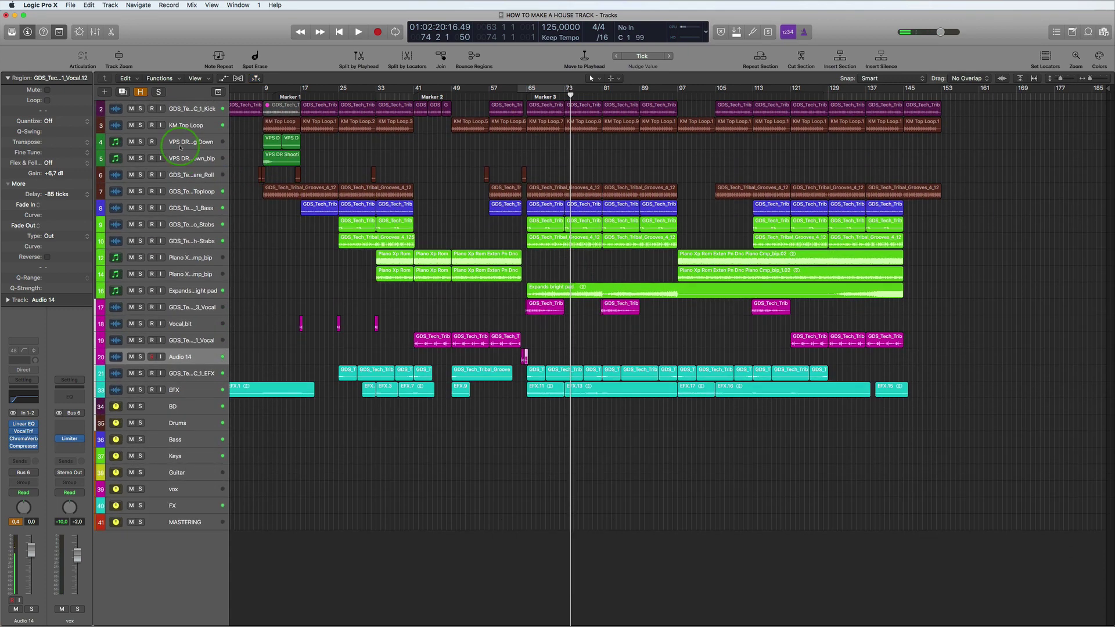
pyautogui.click(178, 145)
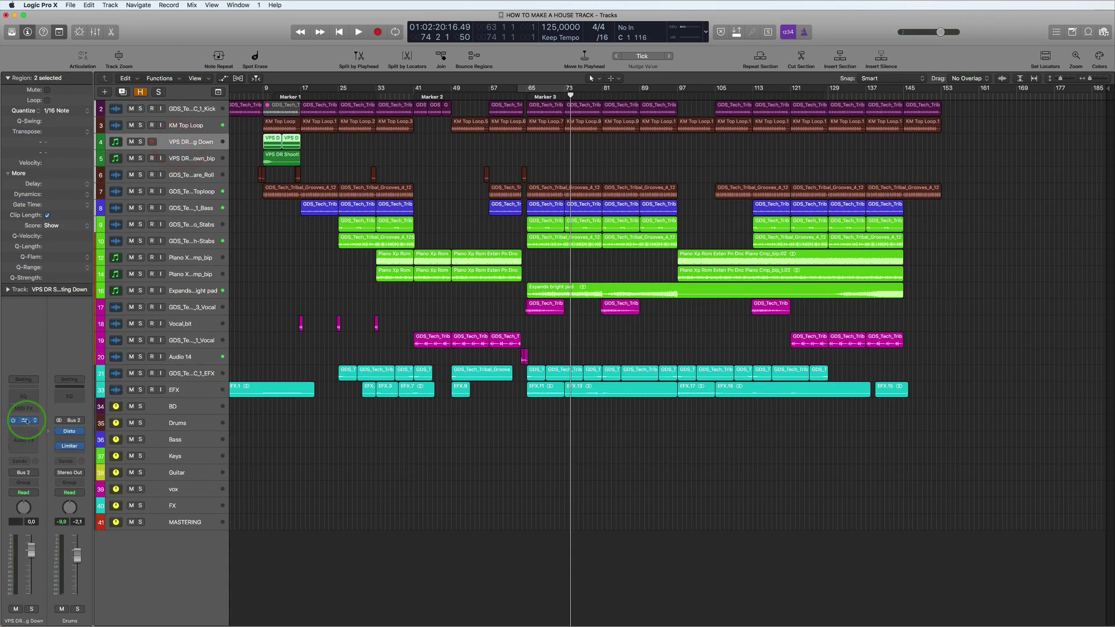
pyautogui.click(25, 420)
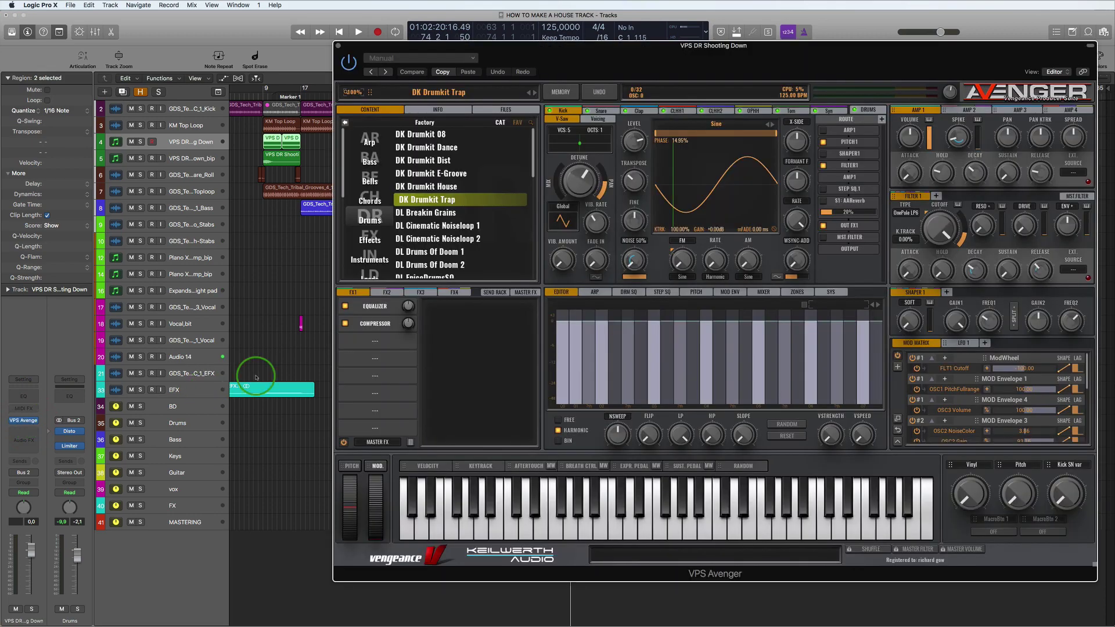
pyautogui.moveTo(953, 46); pyautogui.dragTo(813, 39)
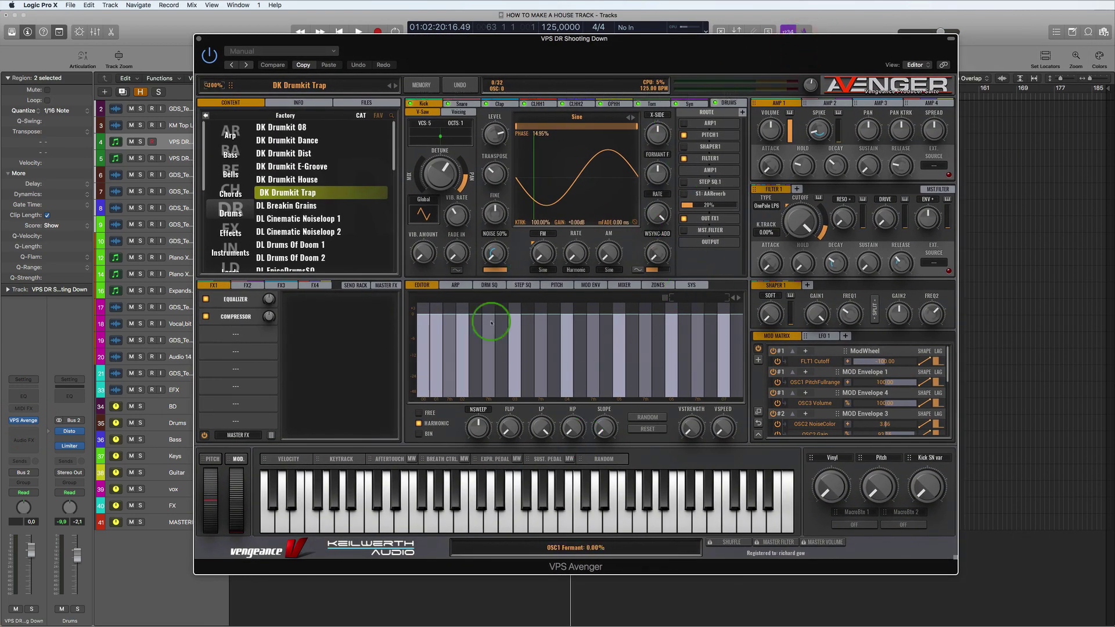
pyautogui.click(198, 38)
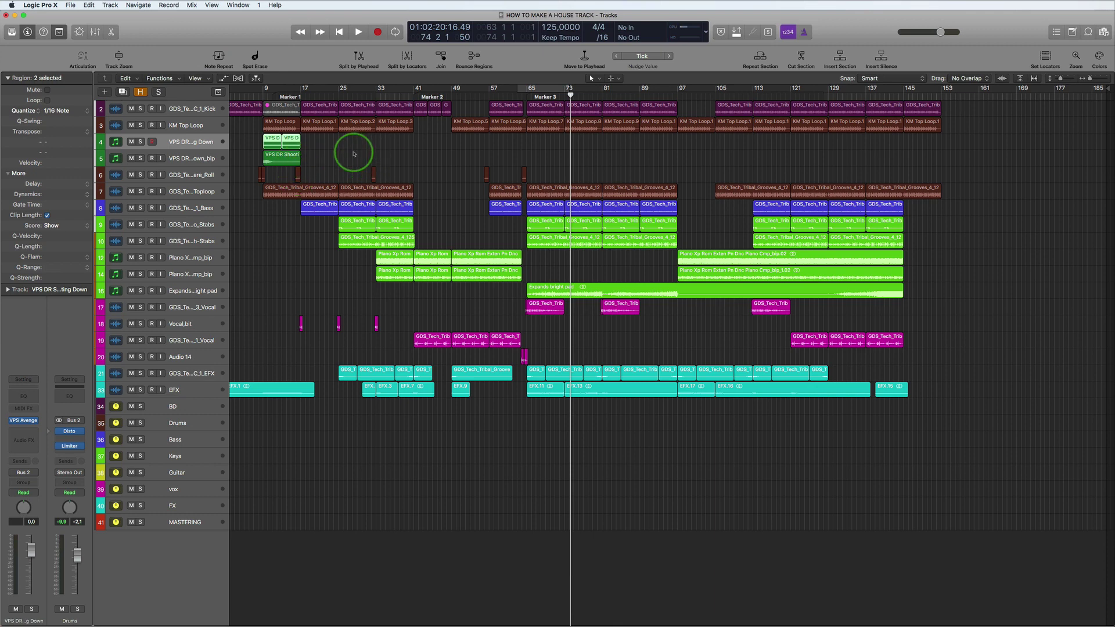
# Step: Select the three VPS DR Shooting Down regions and set the cycle range from bar 8 to beyond the arrangement's last regions
pyautogui.keyDown('shift'); pyautogui.click(268, 157); pyautogui.keyUp('shift')
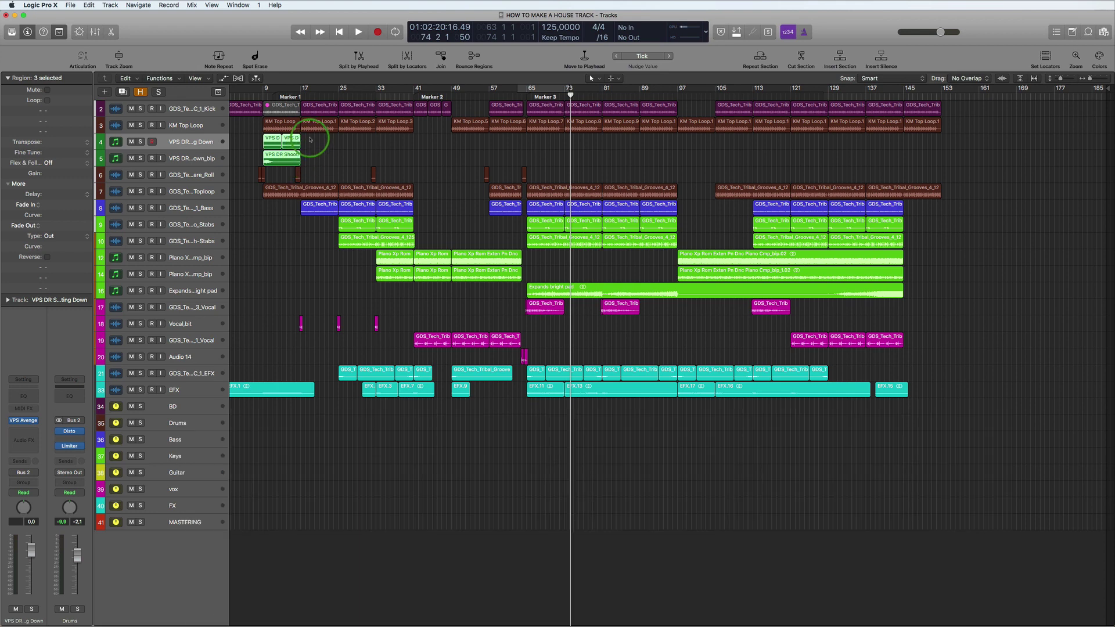
pyautogui.moveTo(310, 139); pyautogui.dragTo(271, 160)
pyautogui.moveTo(257, 90); pyautogui.dragTo(929, 145)
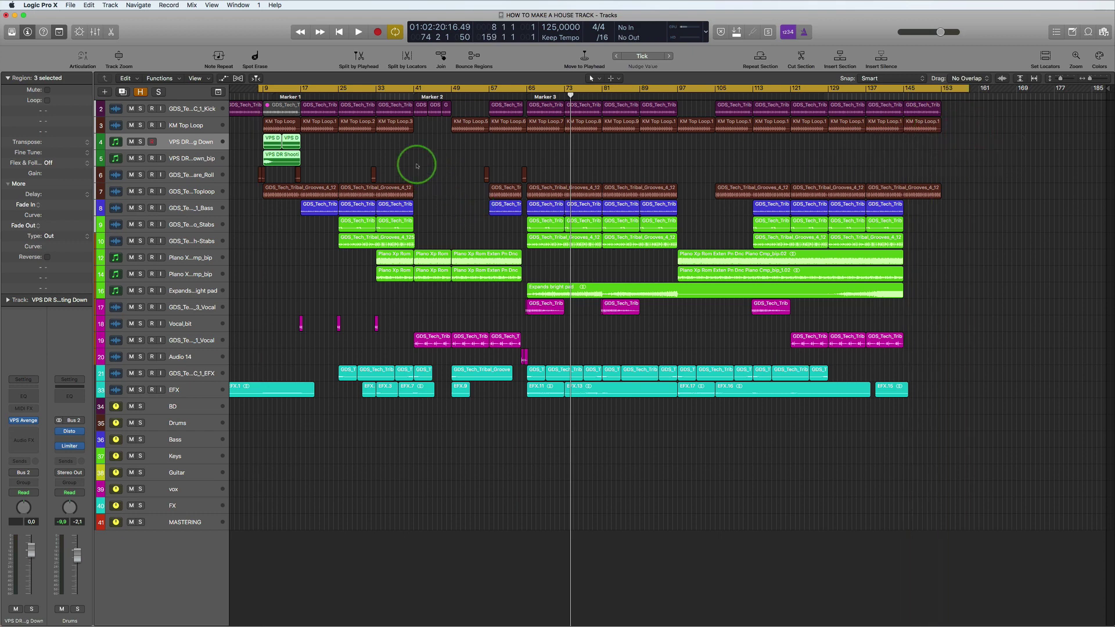
# Step: Listen to the VPS DR Shooting Down_bip track soloed, with the cycle range starting at bar 9, and clear its solo
pyautogui.click(200, 156)
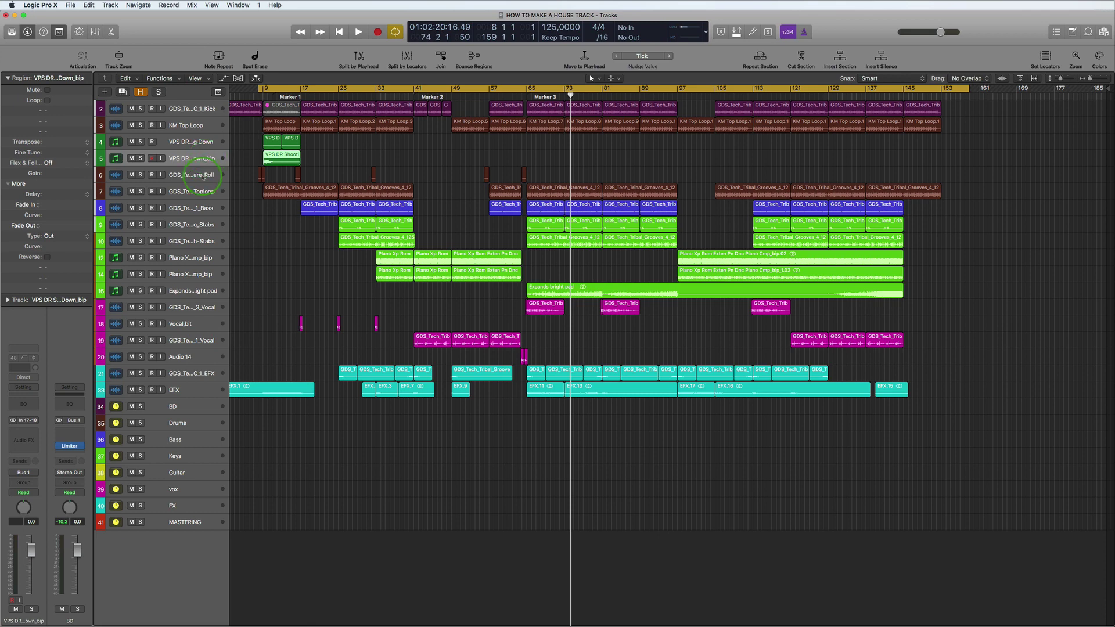
pyautogui.press('space')
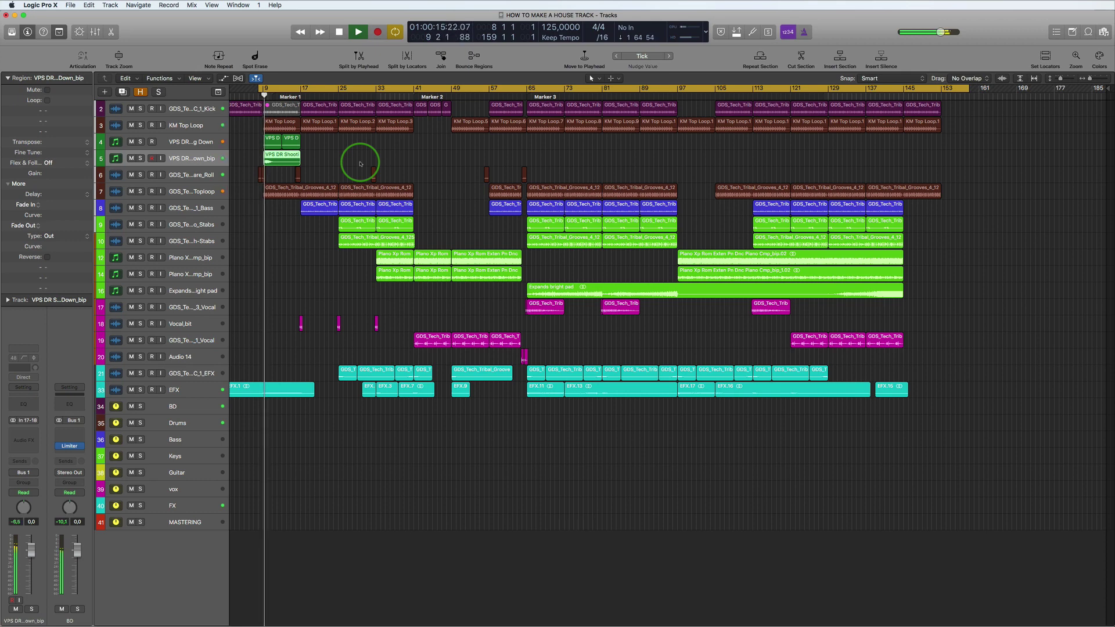
pyautogui.click(139, 159)
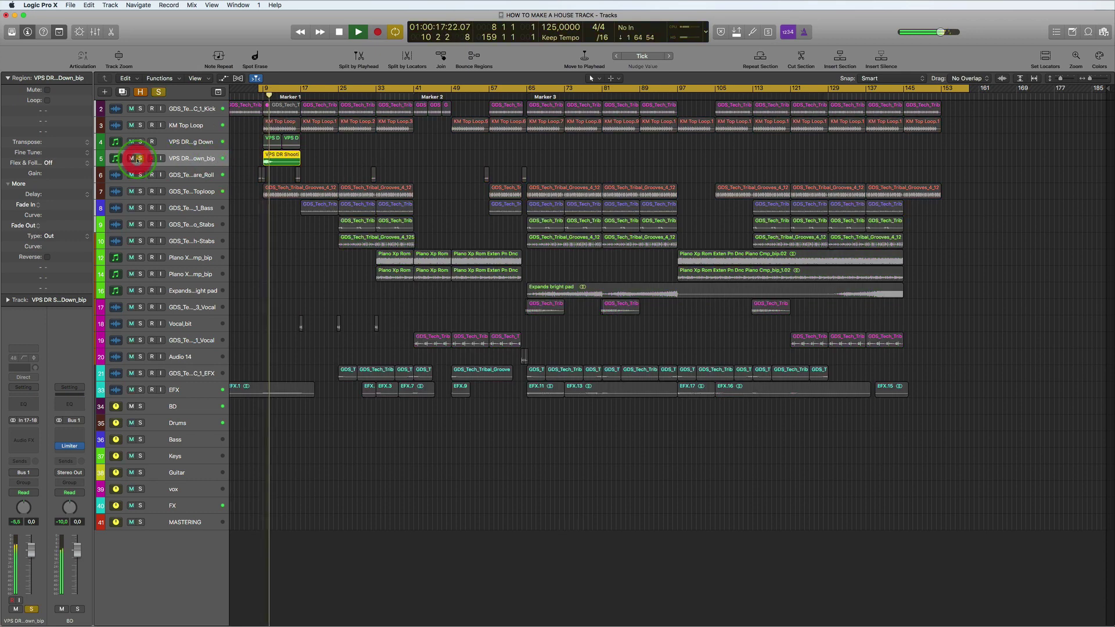
pyautogui.press('space')
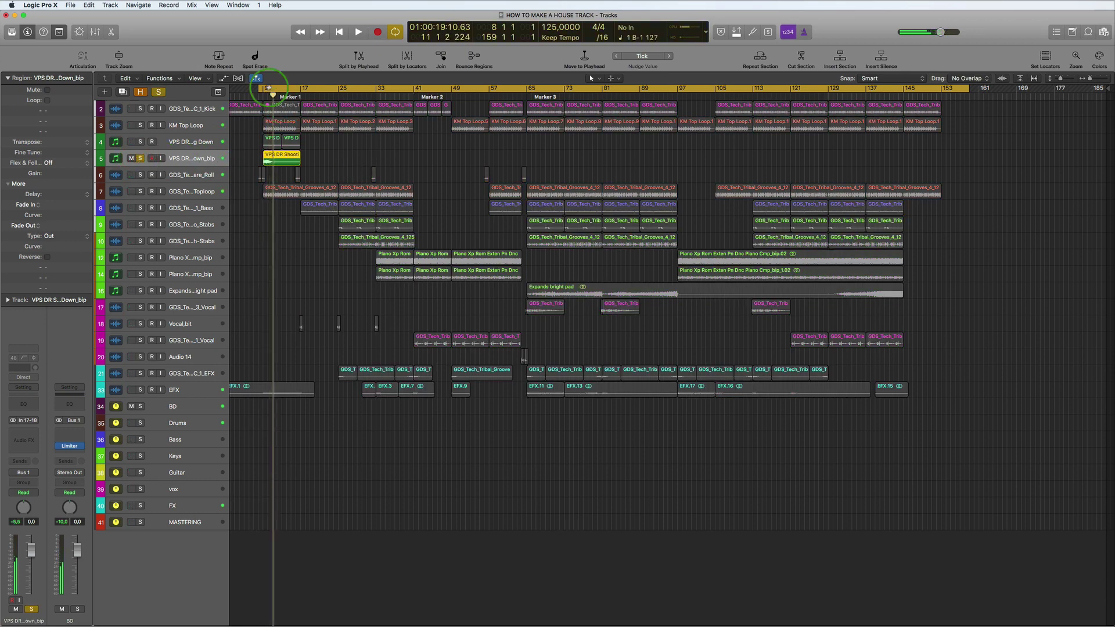
pyautogui.moveTo(269, 89); pyautogui.dragTo(269, 91)
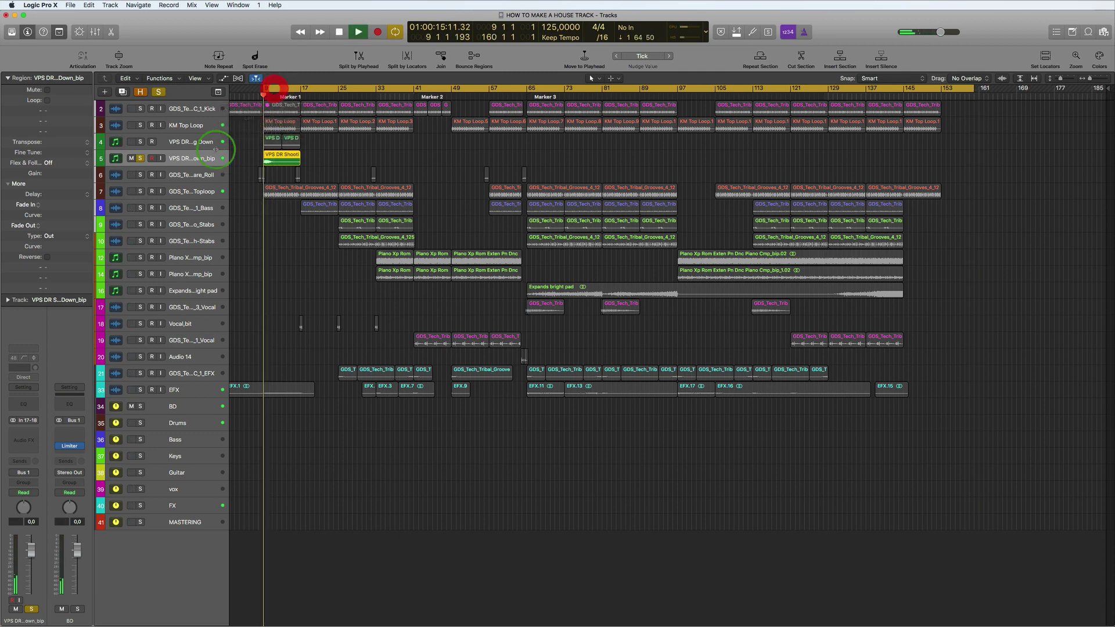
pyautogui.press('space')
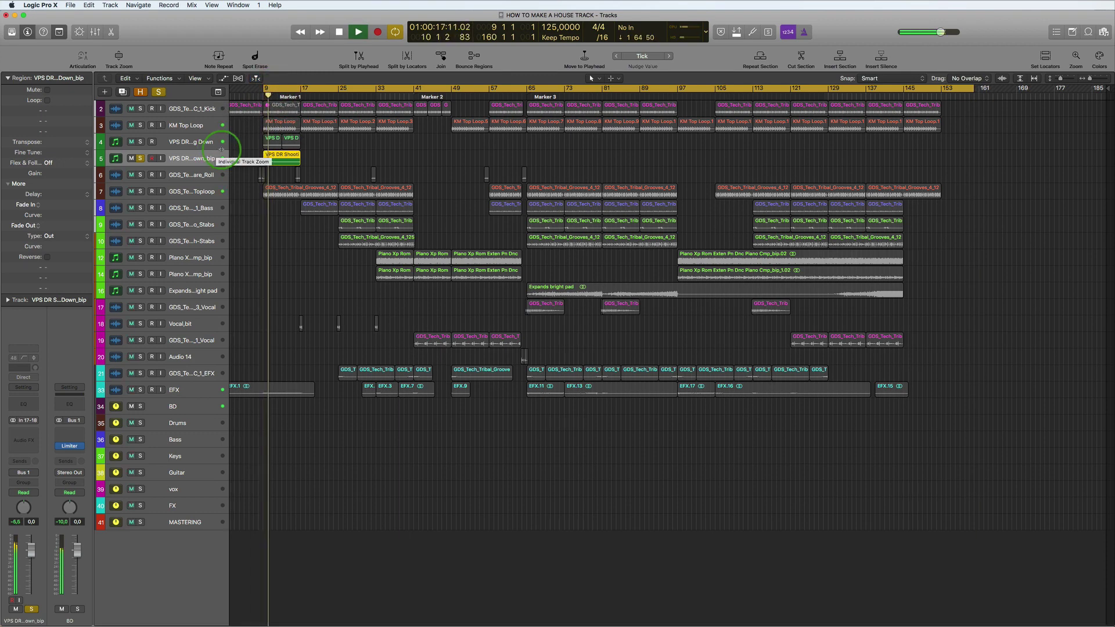
pyautogui.press('space')
pyautogui.click(139, 159)
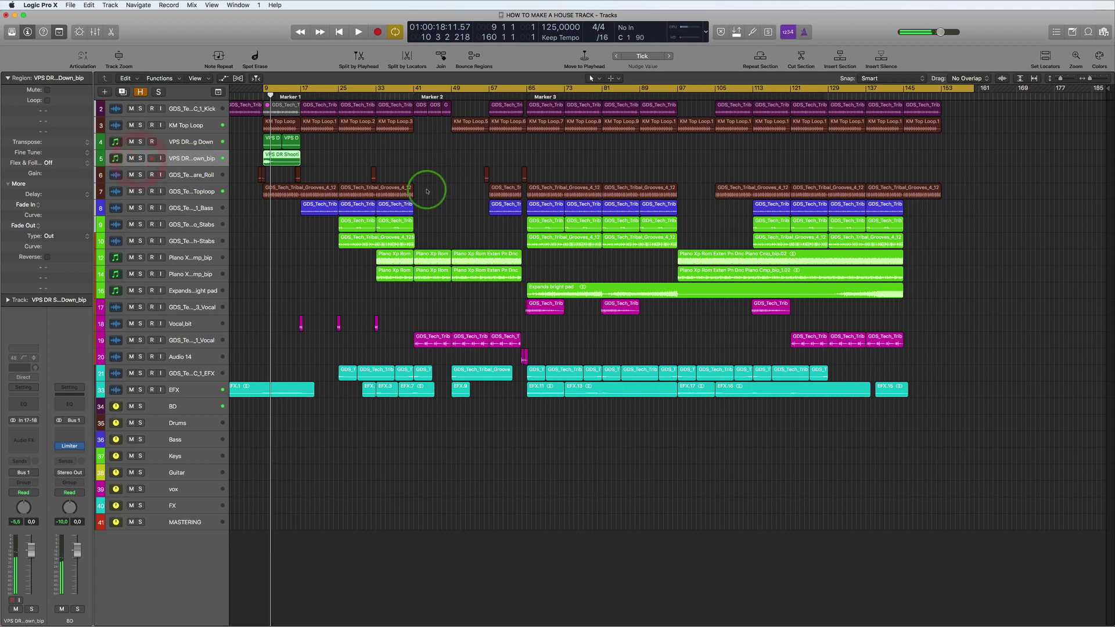
# Step: Examine the MIDI notes and velocities of the VPS DR Shooting Down regions at bar 9 in the Piano Roll while playing the track soloed
pyautogui.press('c')
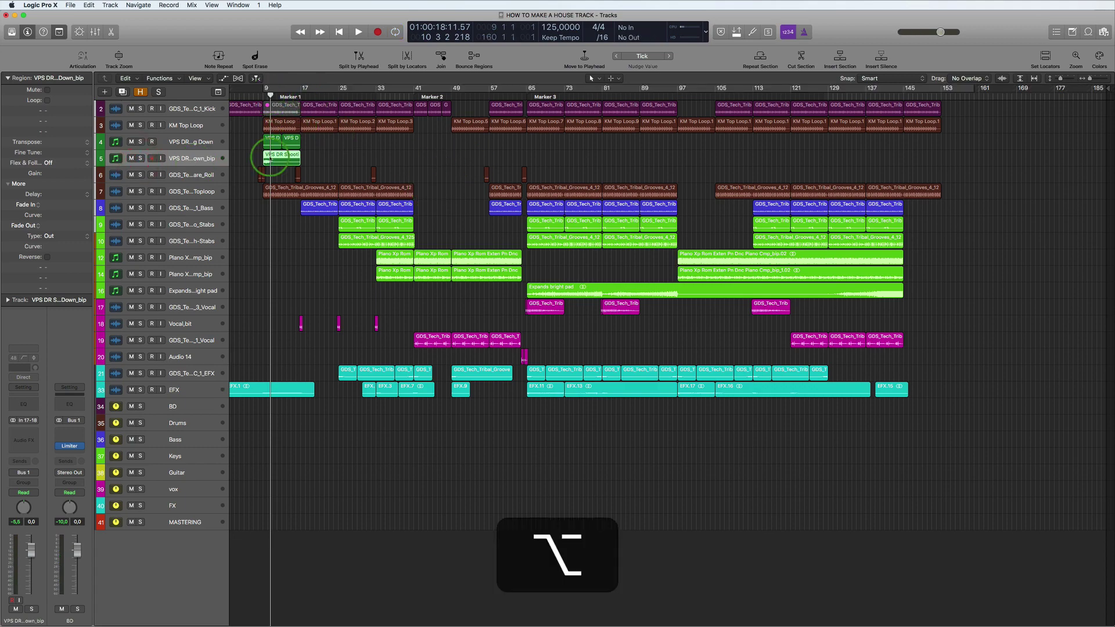
pyautogui.keyDown('alt'); pyautogui.scroll(2, 270, 158); pyautogui.keyUp('alt')
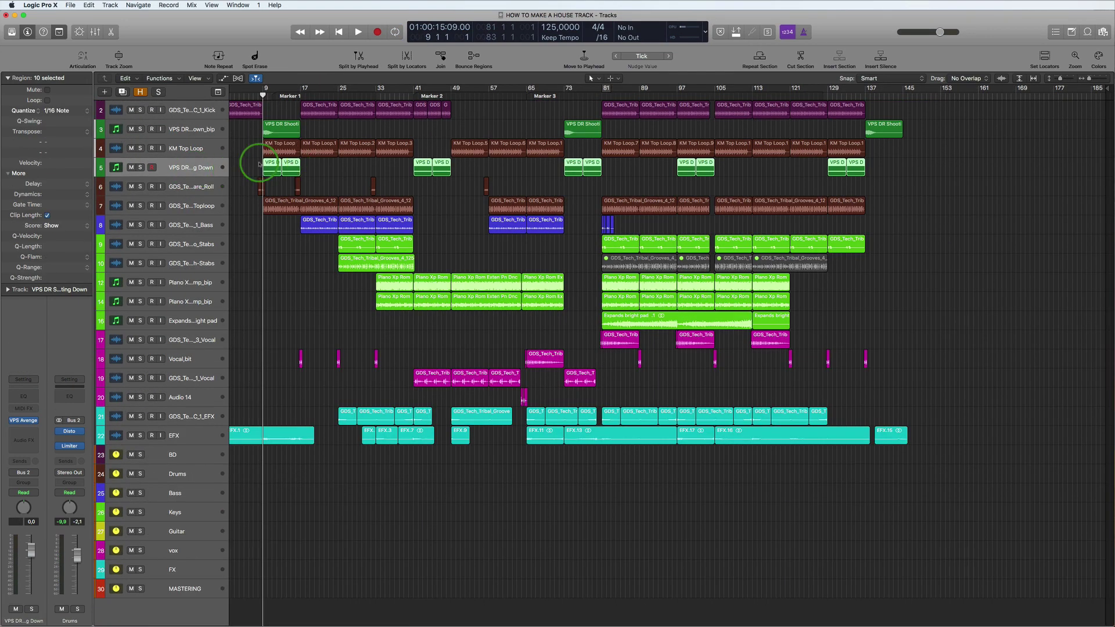
pyautogui.doubleClick(267, 163)
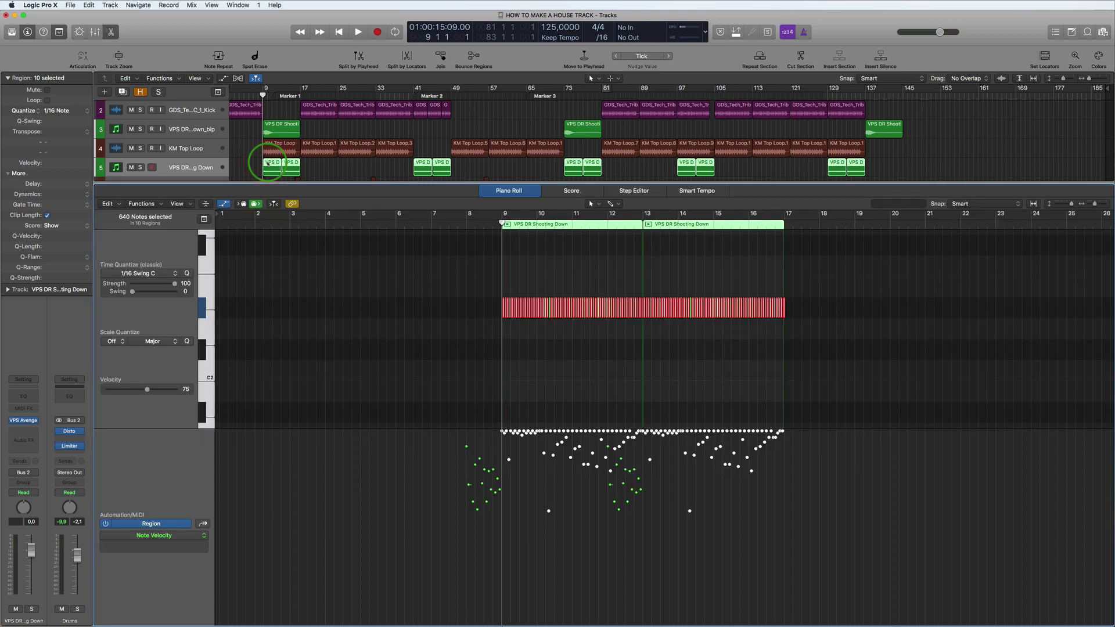
pyautogui.keyDown('alt'); pyautogui.scroll(10, 735, 356); pyautogui.keyUp('alt')
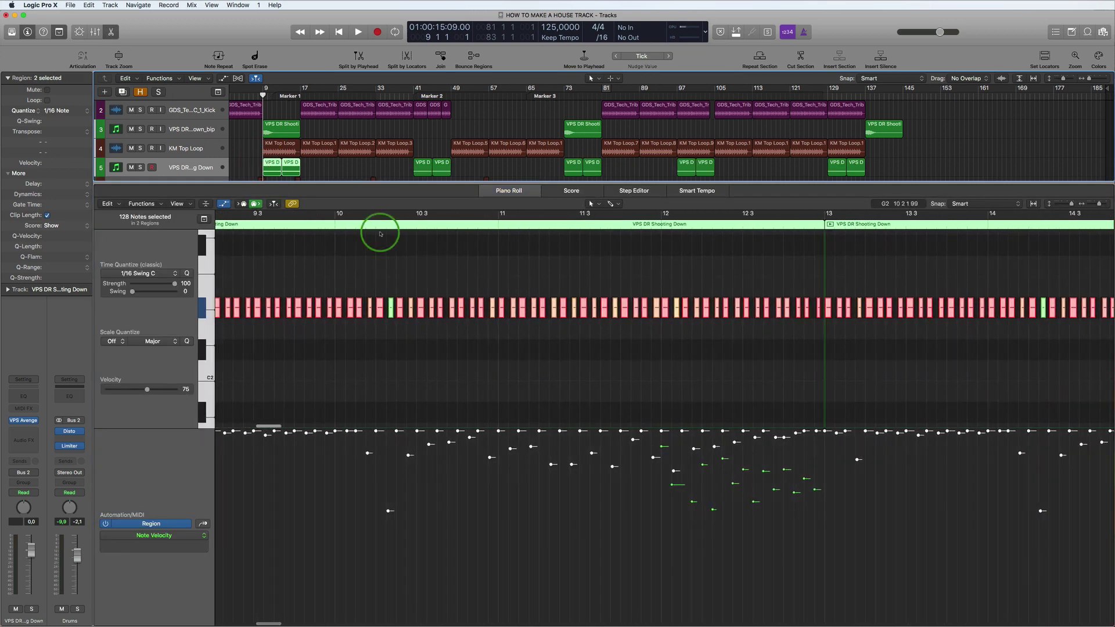
pyautogui.press('space')
pyautogui.click(141, 168)
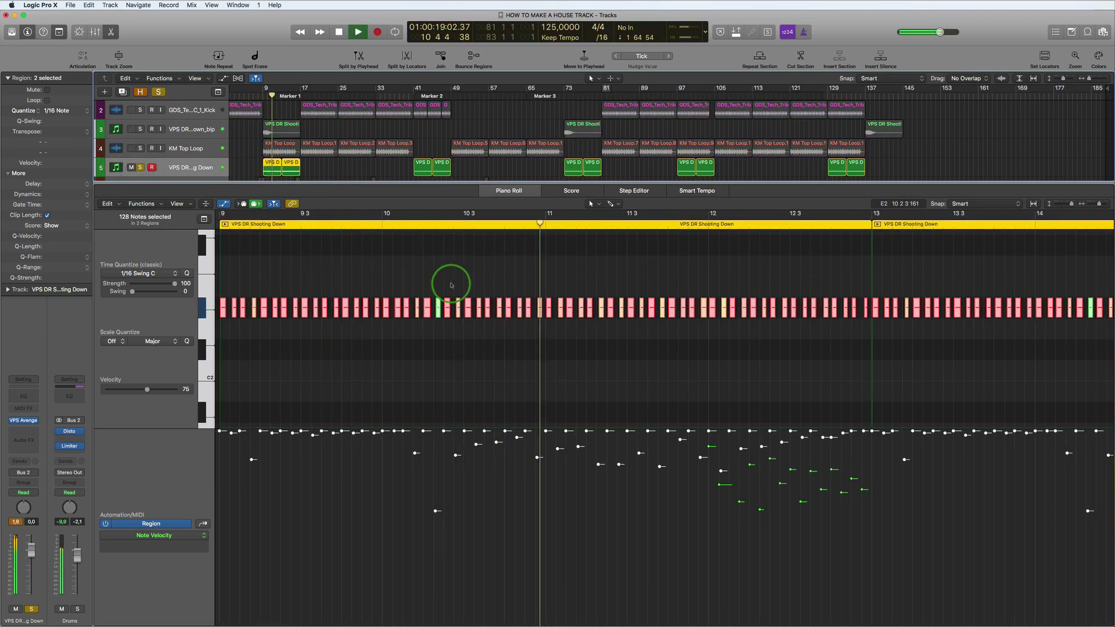
pyautogui.keyDown('alt'); pyautogui.scroll(-2, 451, 285); pyautogui.keyUp('alt')
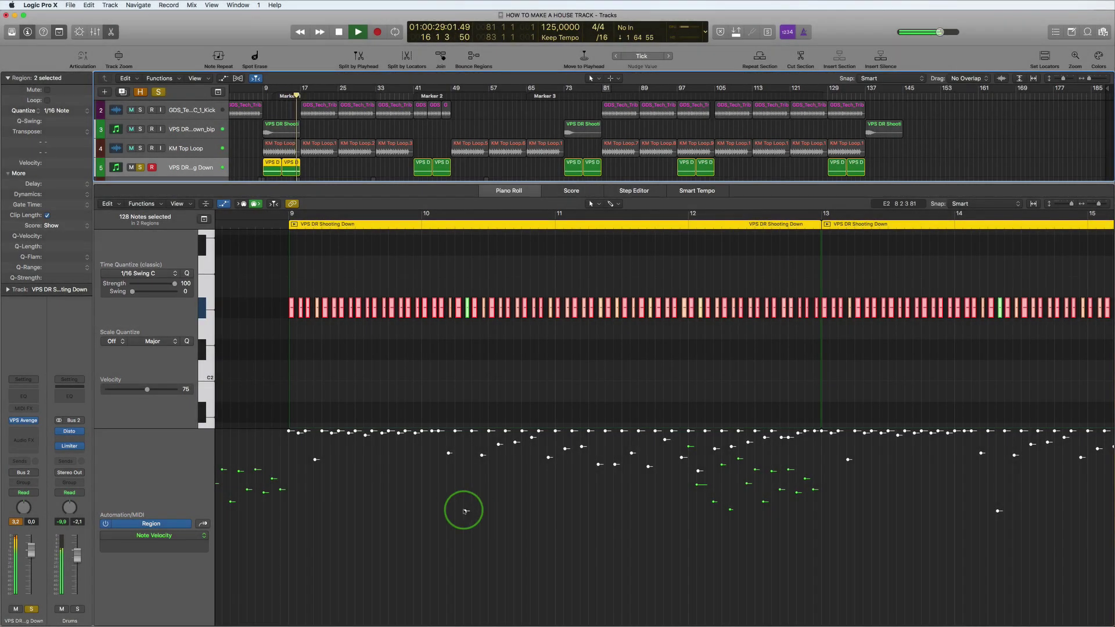
pyautogui.click(804, 306)
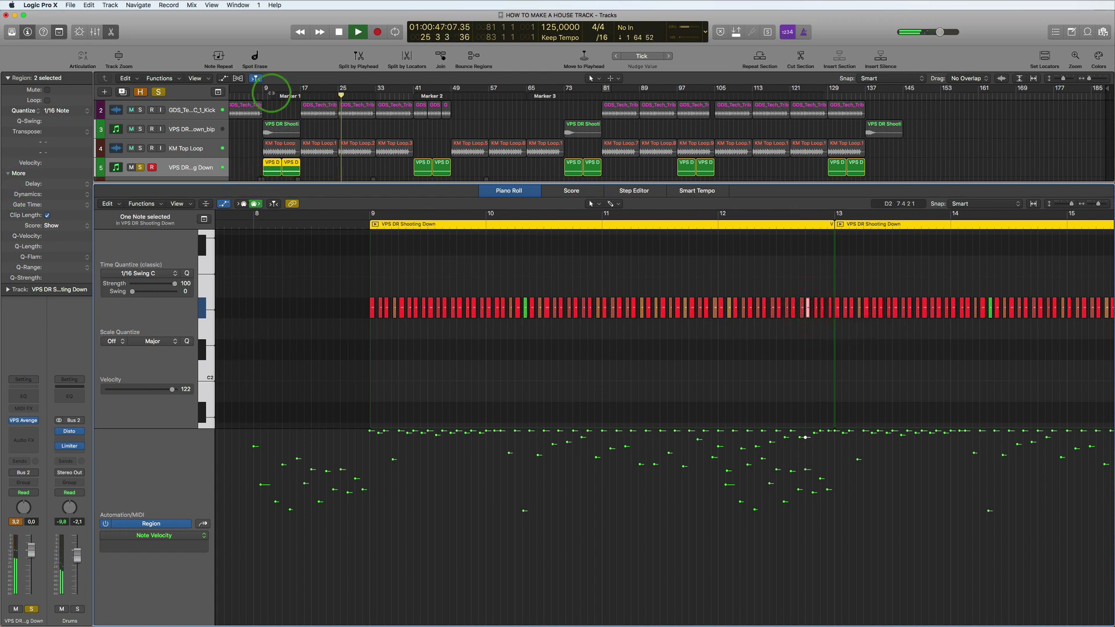
# Step: Resume cycled playback from bar 9 with the solo cleared and close the Piano Roll
pyautogui.press('c')
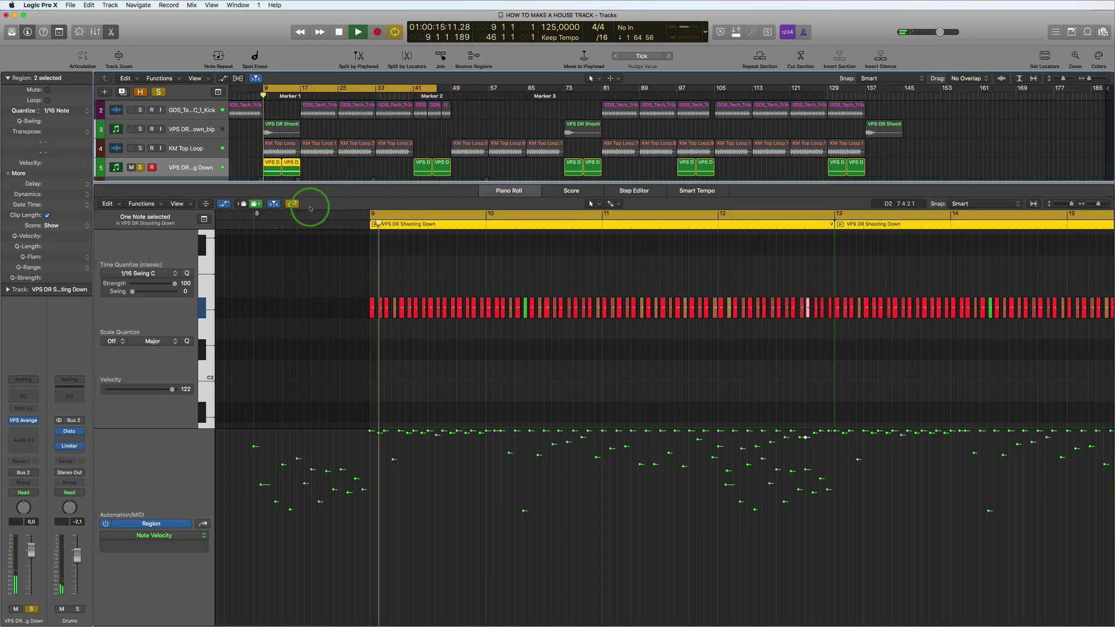
pyautogui.click(158, 92)
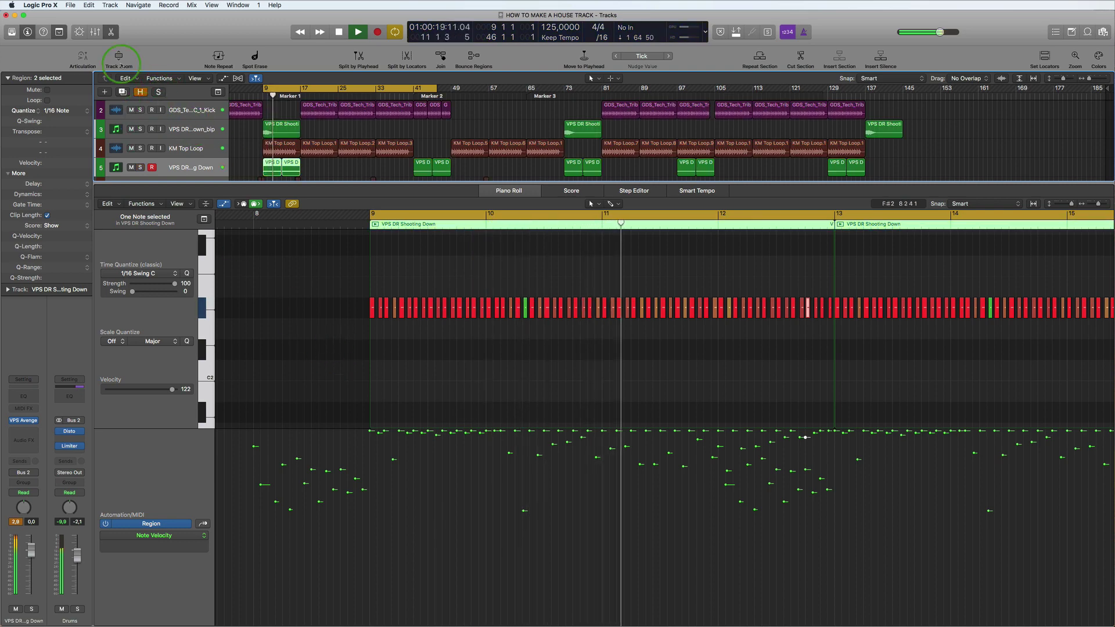
pyautogui.click(111, 33)
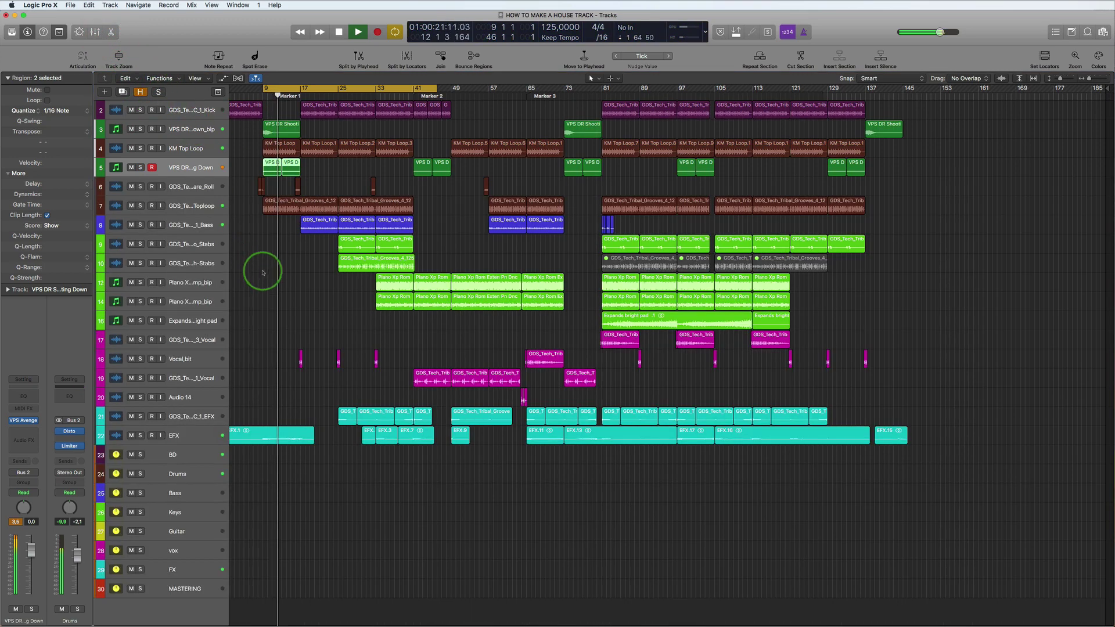
# Step: Lower the low-cut frequency in the KM Top Loop track's Linear Phase EQ to below 100 Hz while listening, and stop playback
pyautogui.click(184, 141)
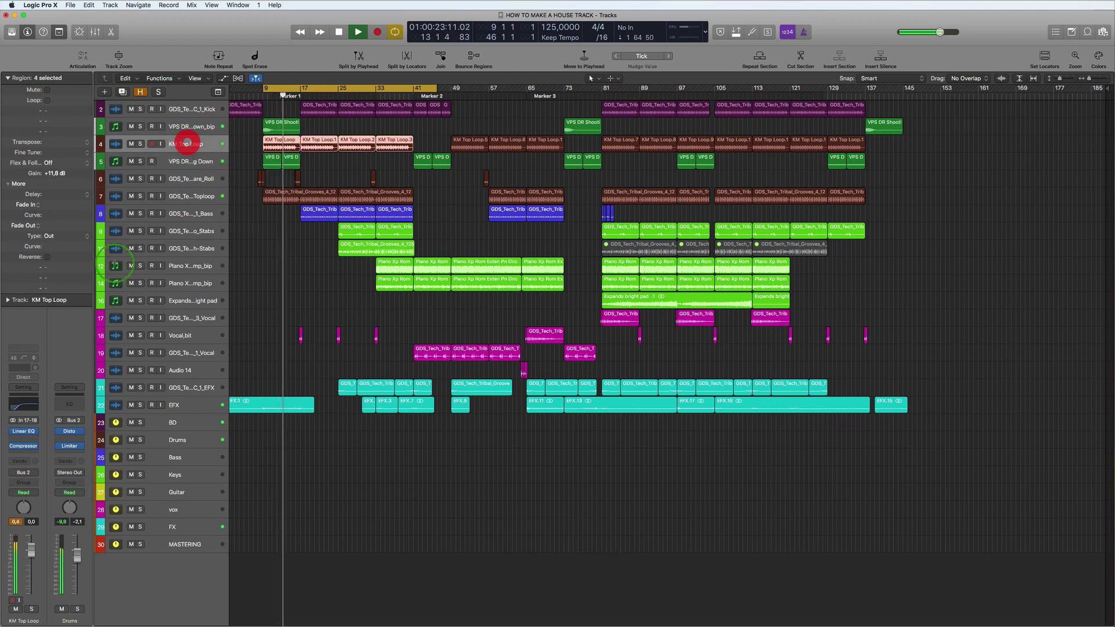
pyautogui.click(26, 431)
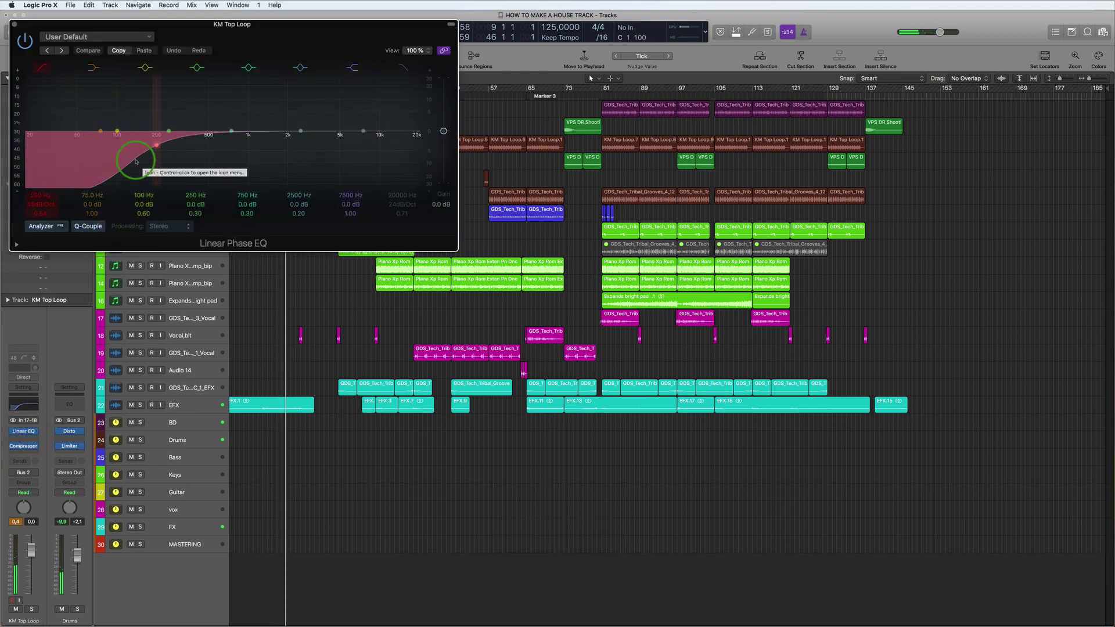
pyautogui.press('space')
pyautogui.moveTo(160, 149); pyautogui.dragTo(106, 145)
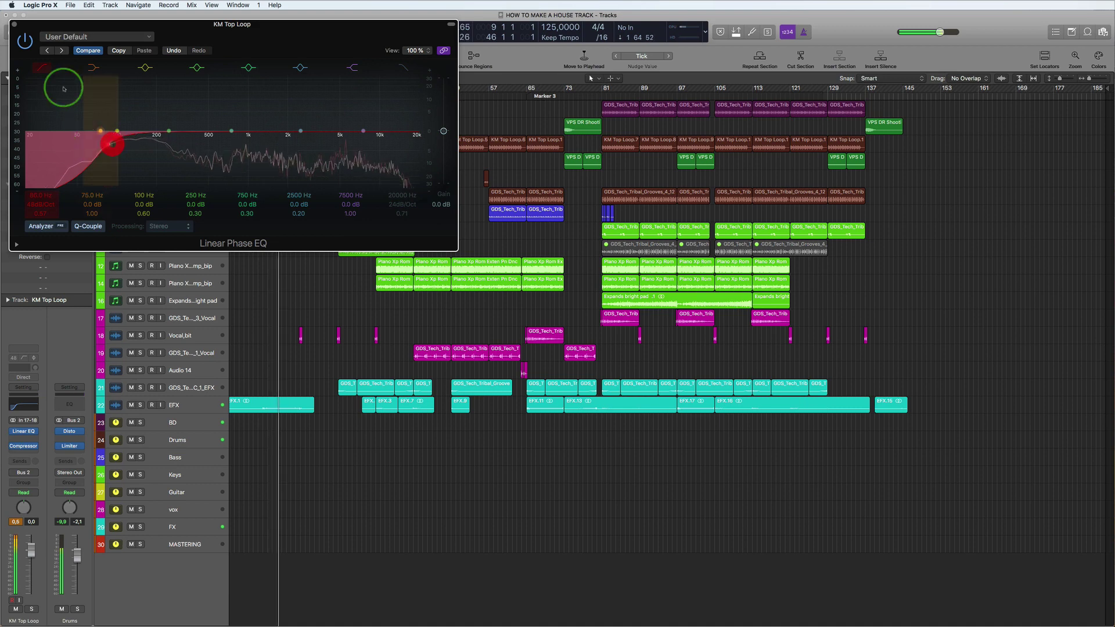
pyautogui.click(15, 24)
pyautogui.press('space')
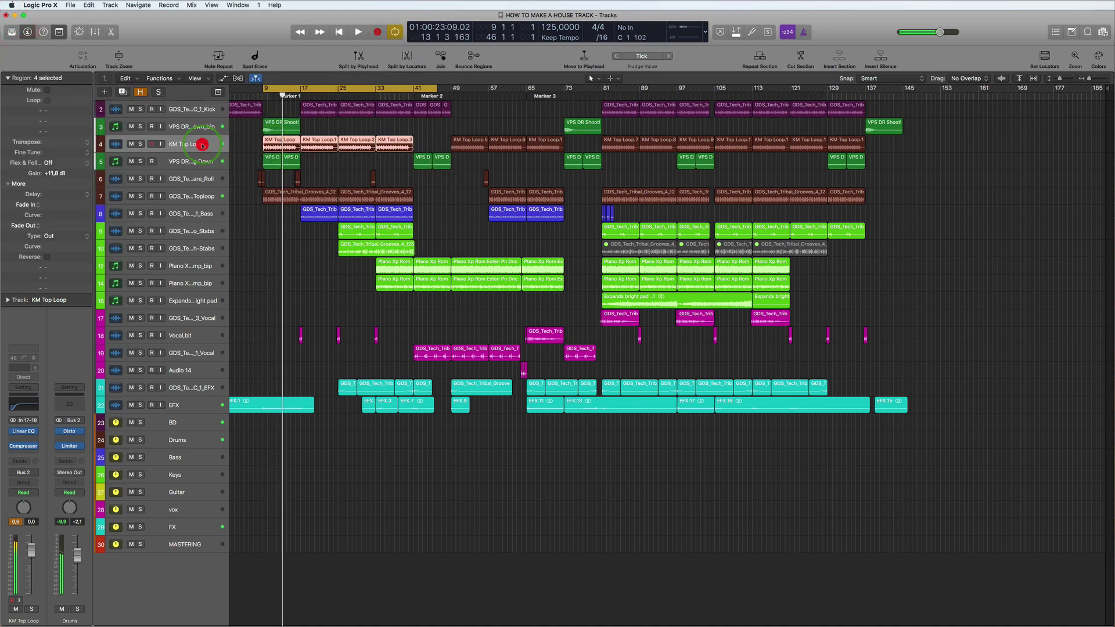
pyautogui.click(259, 266)
# Step: Duplicate the KM Top Loop track and move its bar 9 region and the three regions at bars 49–73 onto the duplicate
pyautogui.click(204, 145)
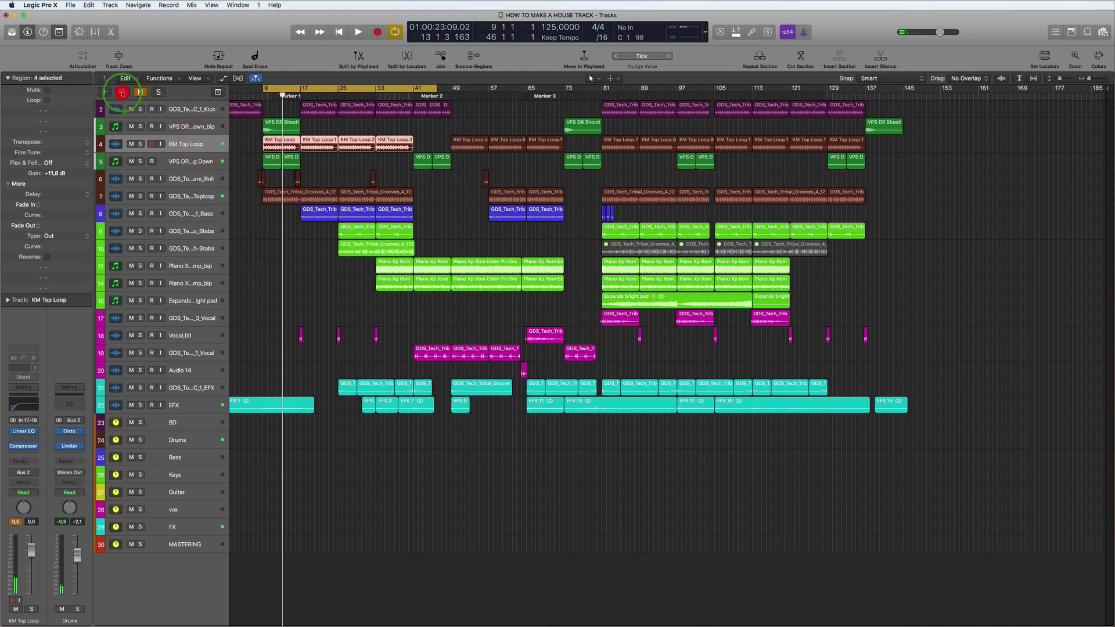
pyautogui.click(121, 91)
pyautogui.click(262, 148)
pyautogui.moveTo(281, 142); pyautogui.dragTo(283, 156)
pyautogui.moveTo(570, 148); pyautogui.dragTo(473, 157)
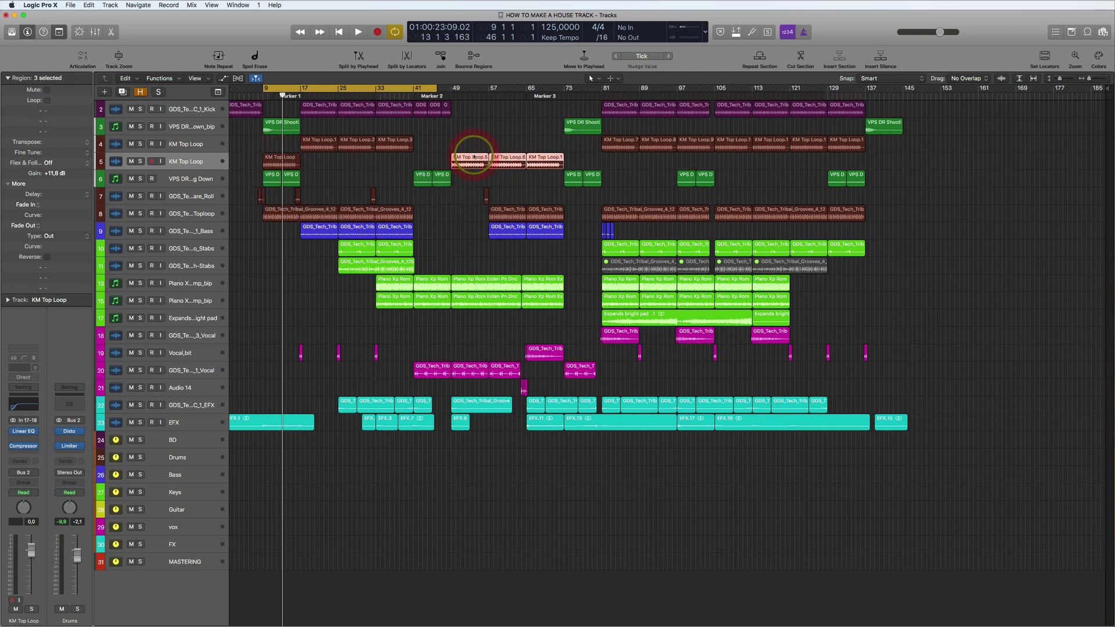
# Step: Set the original KM Top Loop track's Linear Phase EQ low cut to 200 Hz and listen to the duplicate track from bar 9
pyautogui.click(189, 144)
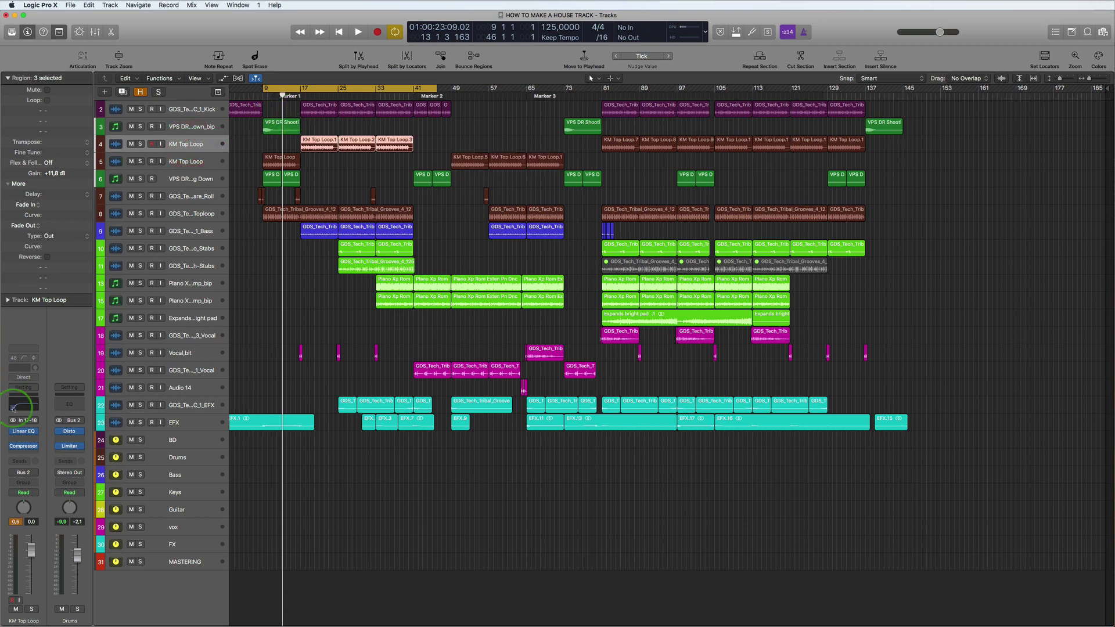
pyautogui.click(26, 432)
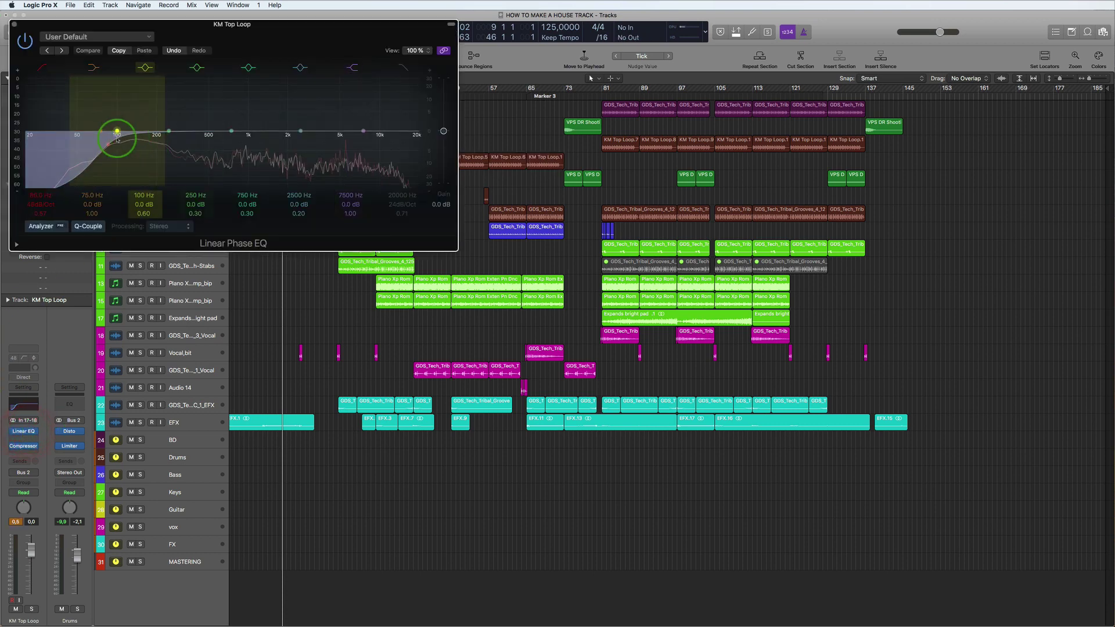
pyautogui.moveTo(108, 145); pyautogui.dragTo(158, 145)
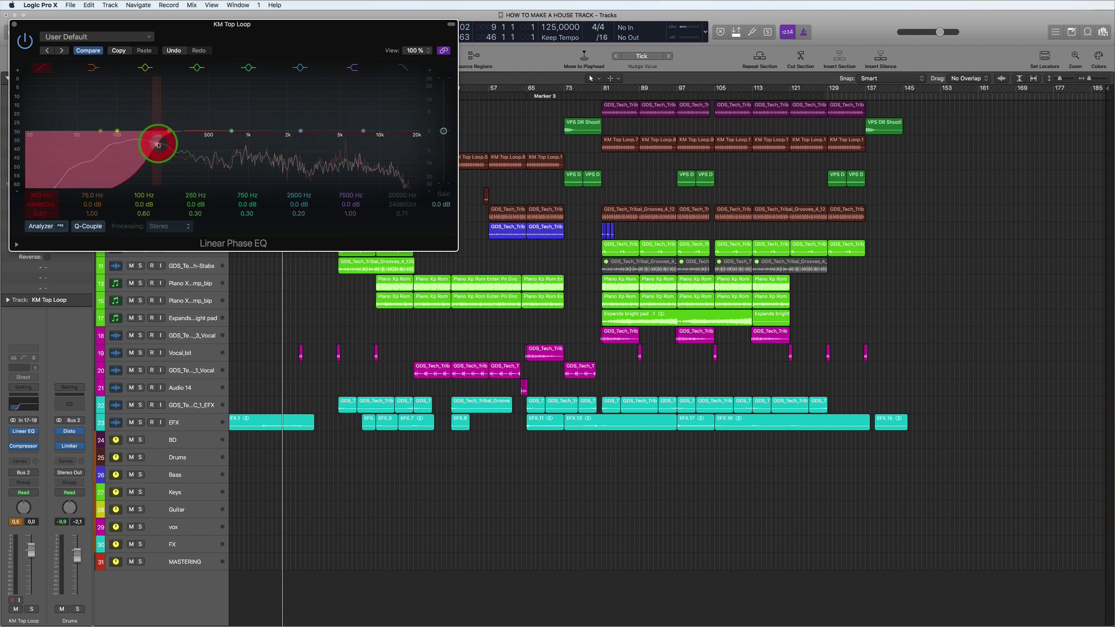
pyautogui.click(24, 40)
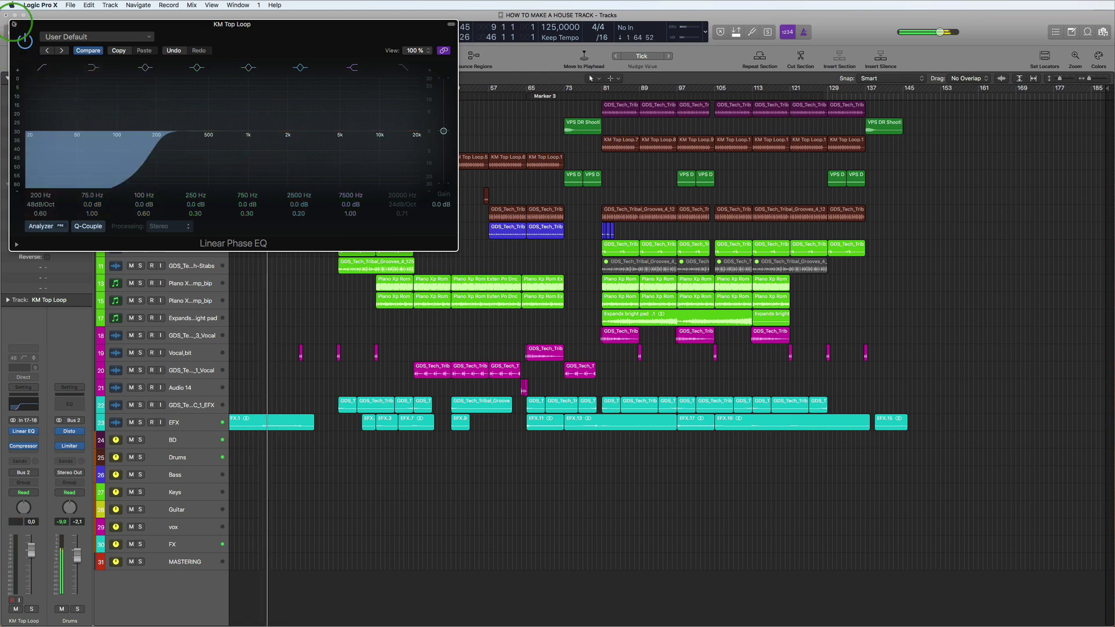
pyautogui.click(15, 24)
pyautogui.click(177, 162)
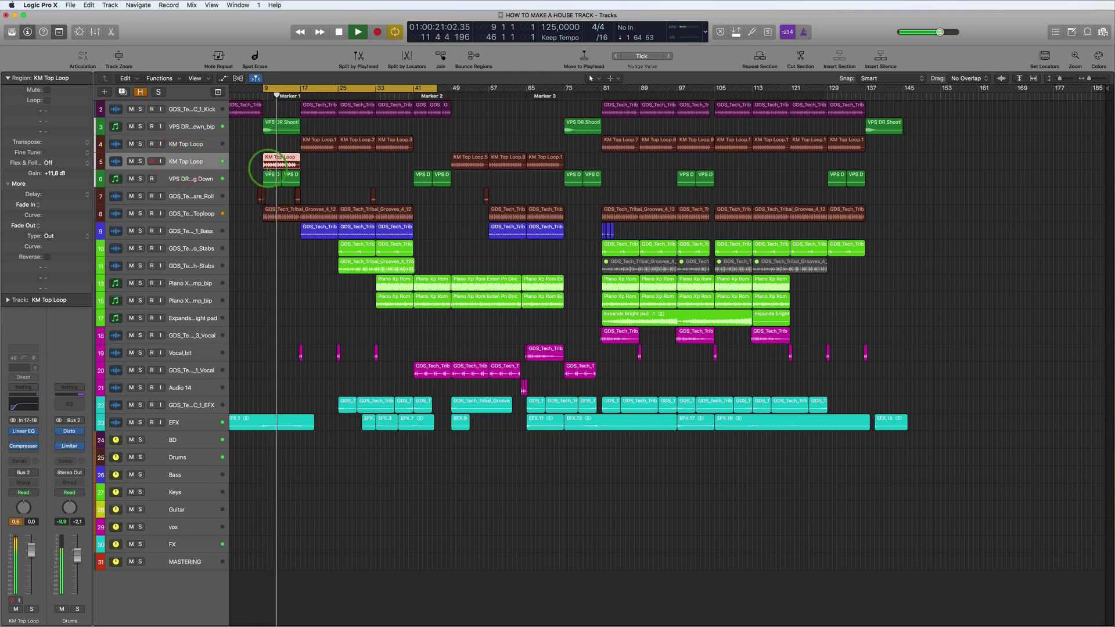
pyautogui.press('space')
# Step: Set the cycle range from bar 49 to bar 81 and place the playhead at bar 145
pyautogui.click(187, 178)
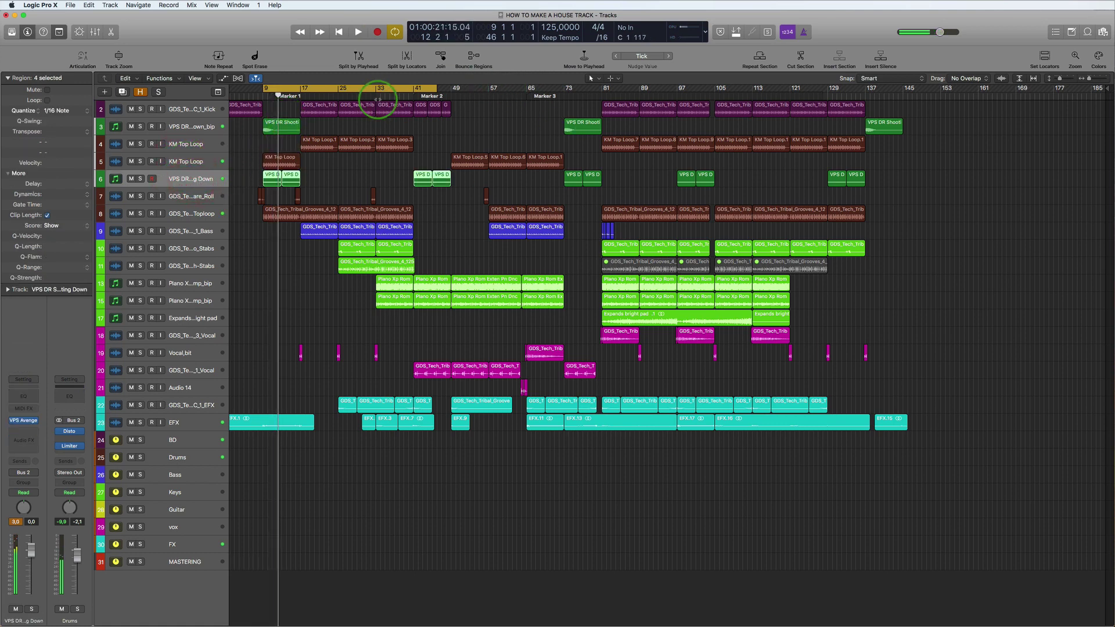
pyautogui.click(385, 90)
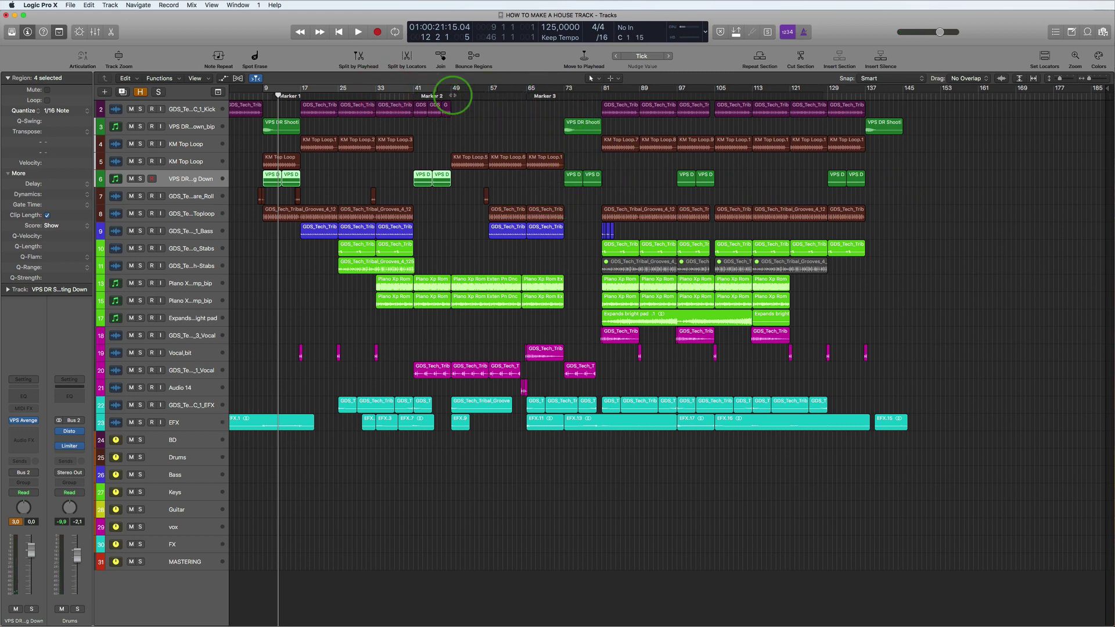
pyautogui.moveTo(451, 92); pyautogui.dragTo(598, 110)
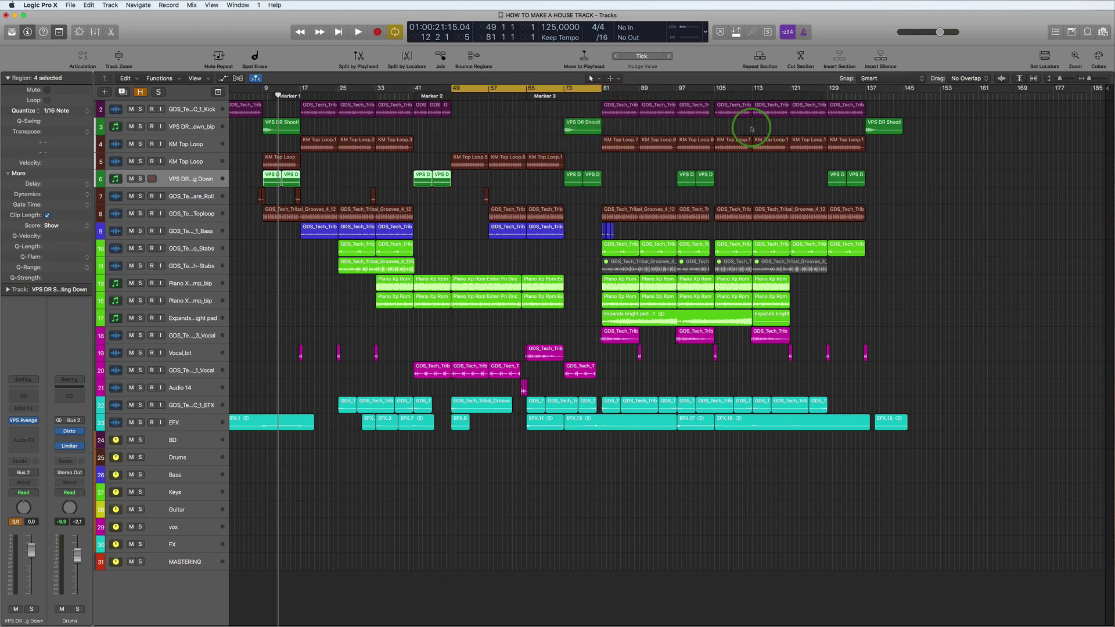
pyautogui.click(901, 95)
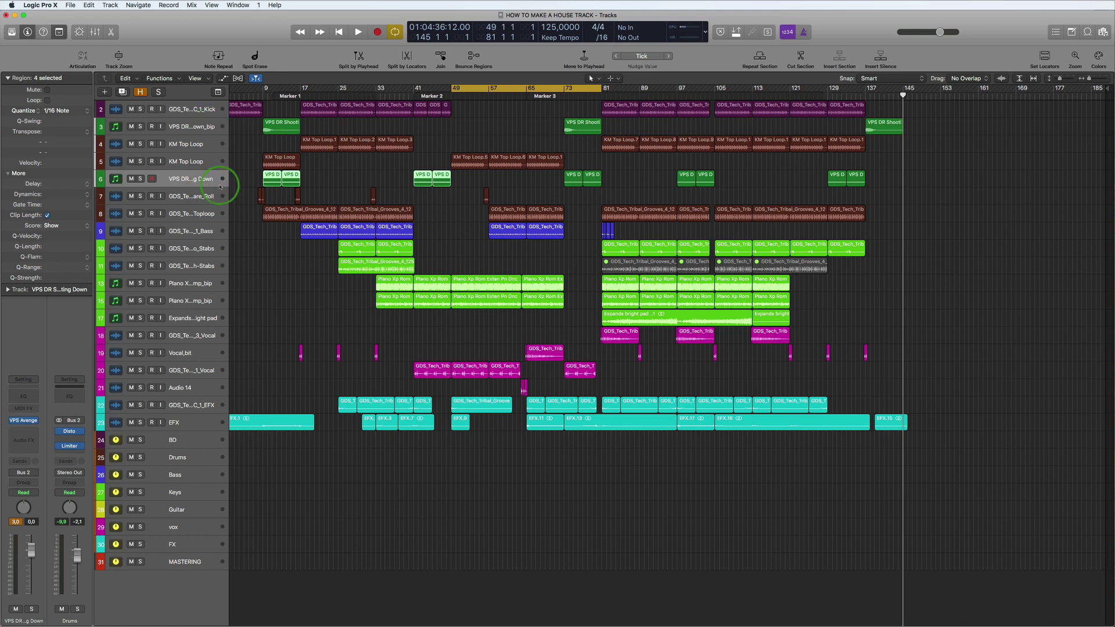
# Step: Select all regions on the VPS DR Shooting Down track and set the cycle range from bar 9 to bar 145
pyautogui.click(517, 89)
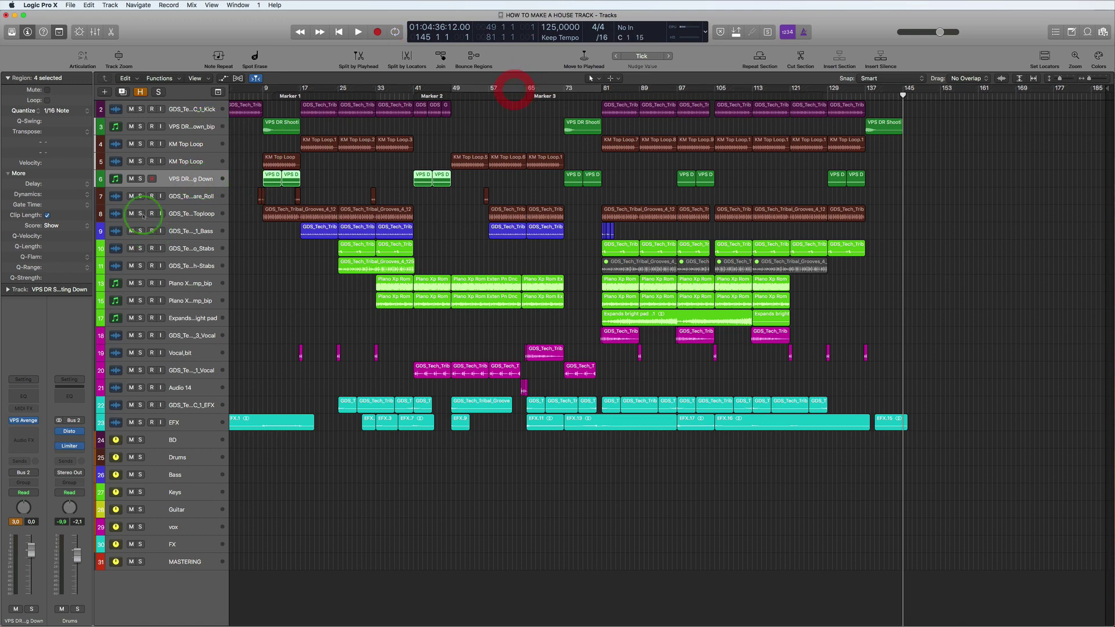
pyautogui.click(180, 182)
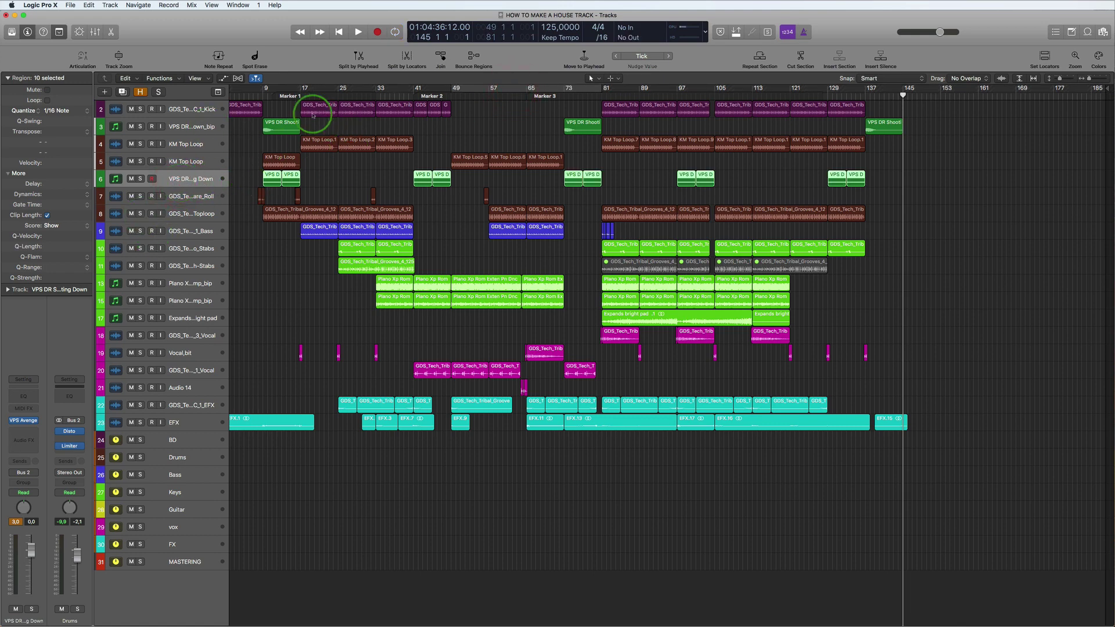
pyautogui.moveTo(265, 90); pyautogui.dragTo(903, 157)
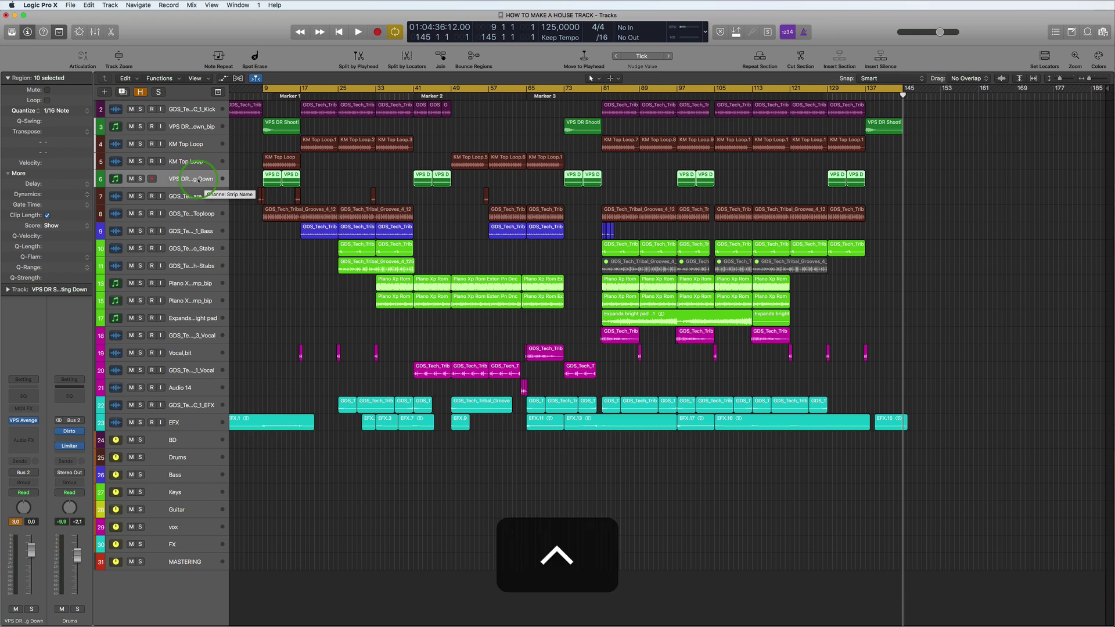
# Step: Bounce the selected VPS DR Shooting Down regions in place to a new track, muting the source and bypassing effect plug-ins
pyautogui.hotkey('ctrl', 'b')
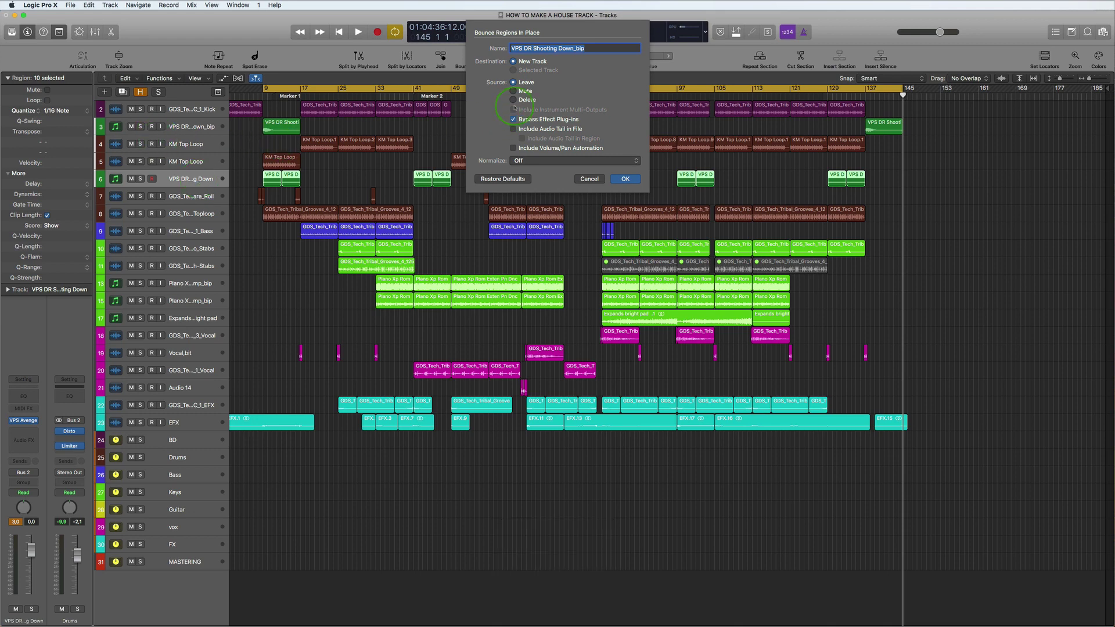
pyautogui.click(512, 91)
pyautogui.click(625, 179)
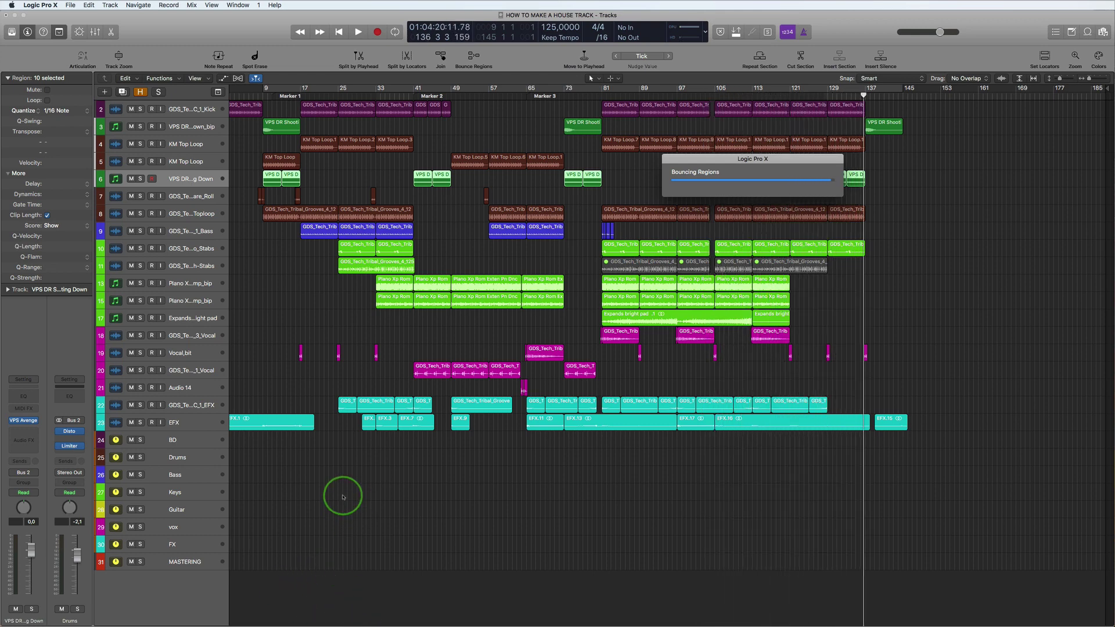
# Step: Remove the VPS Avenger instrument from the muted source track and delete that track
pyautogui.click(23, 420)
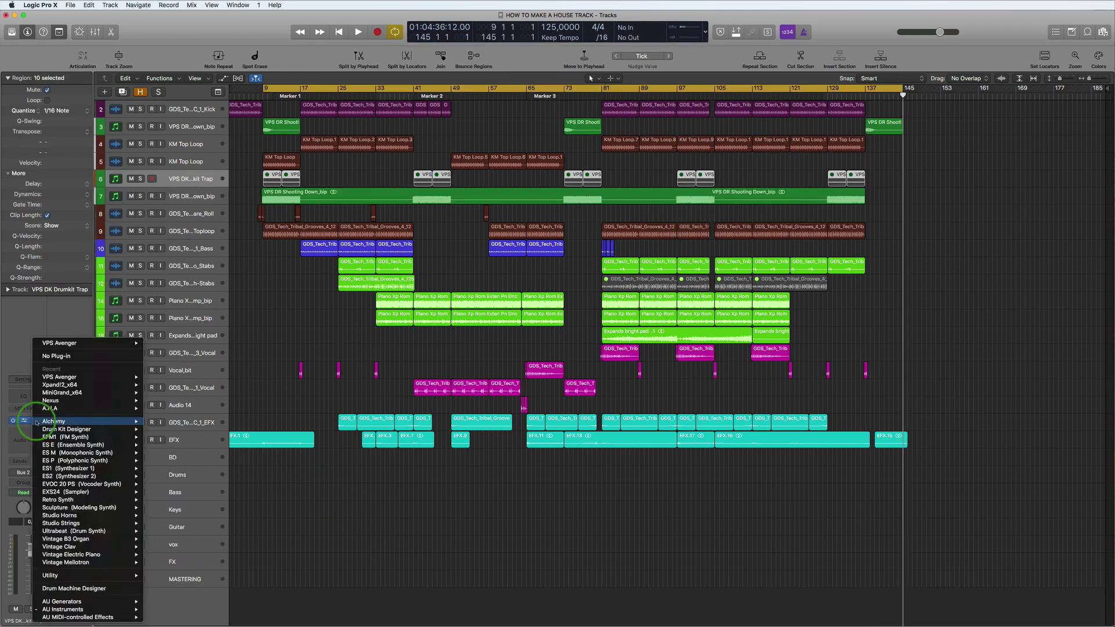
pyautogui.click(57, 356)
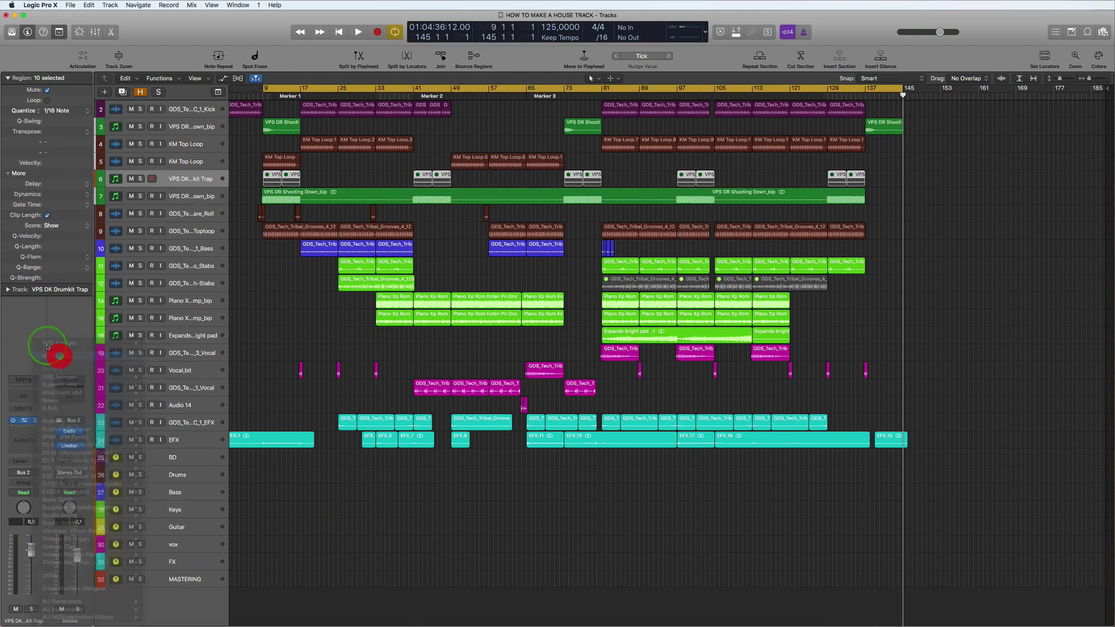
pyautogui.click(195, 181)
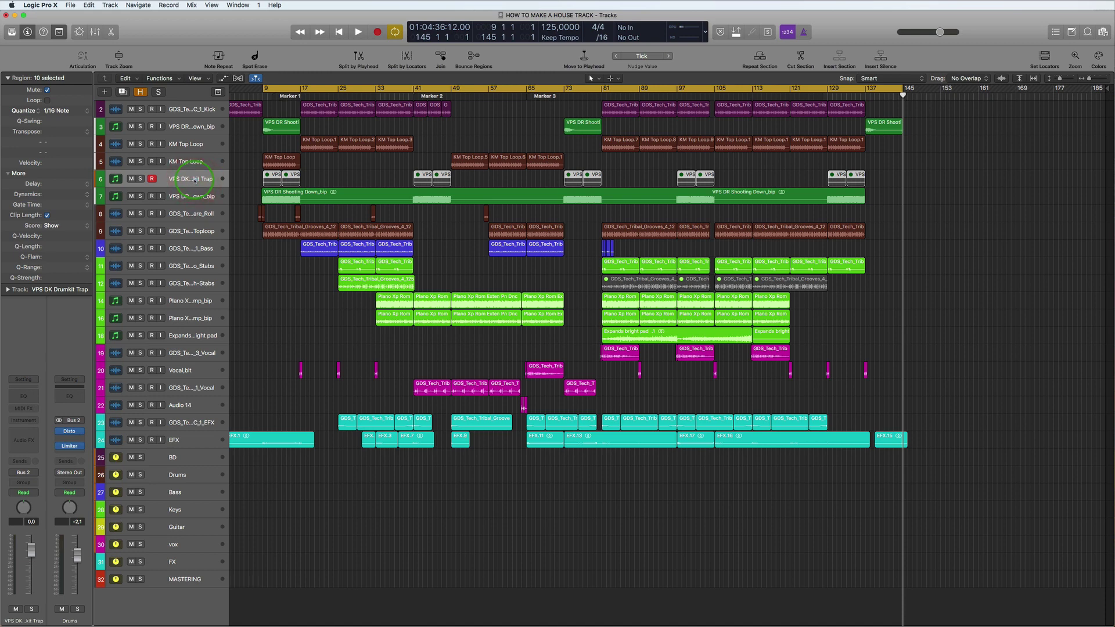
pyautogui.press('super+BackSpace')
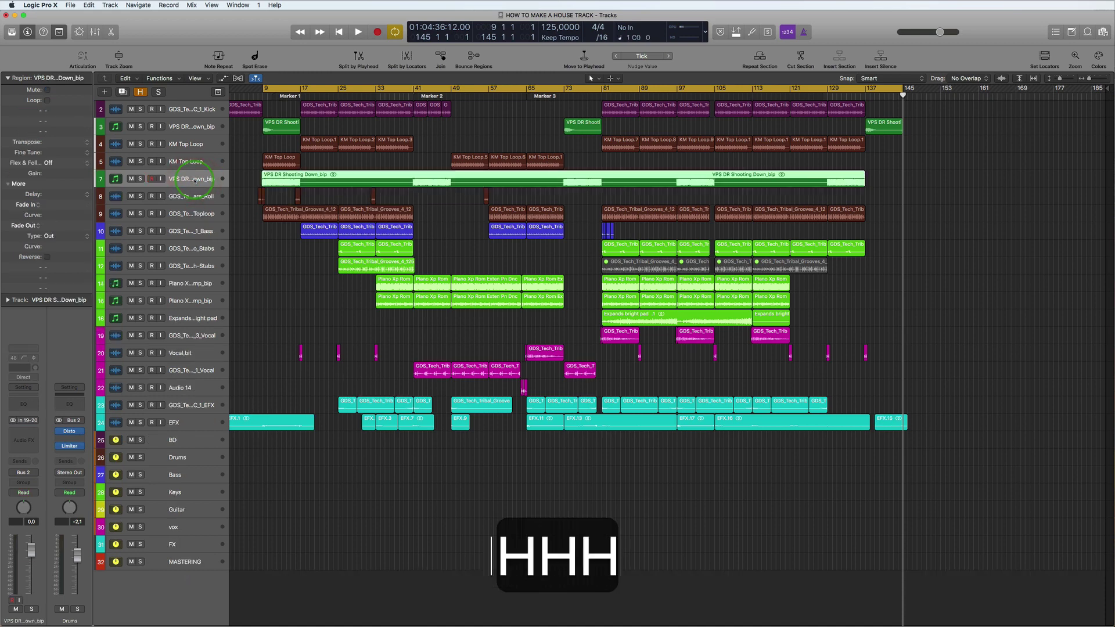
# Step: Remove the silence from the long bounced VPS DR Shooting Down region to split it into separate regions
pyautogui.press('ctrl')
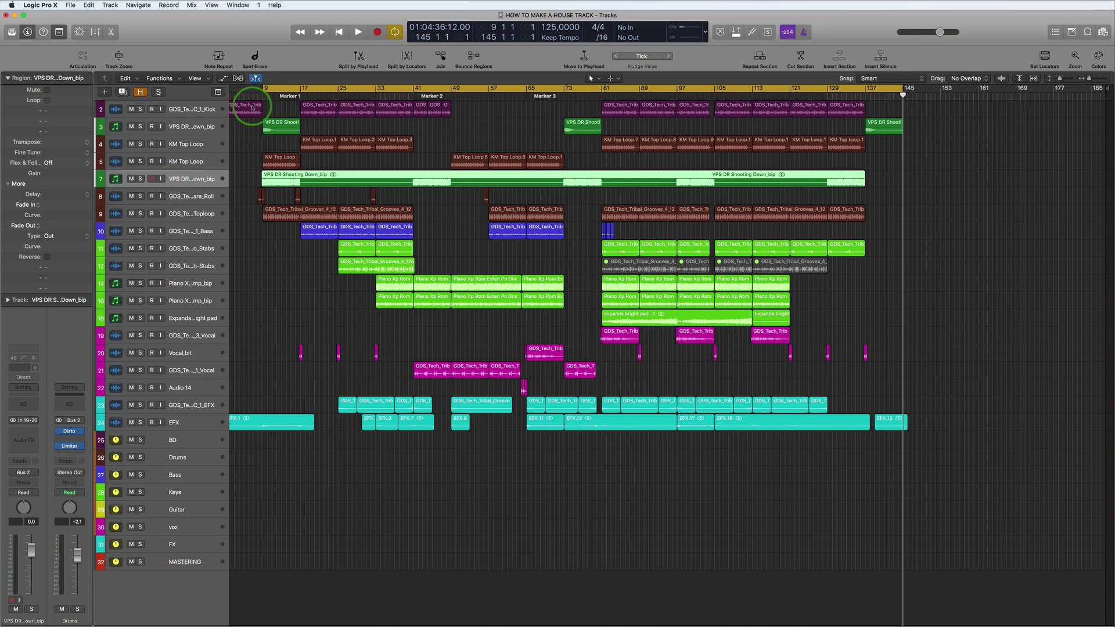
pyautogui.rightClick(366, 177)
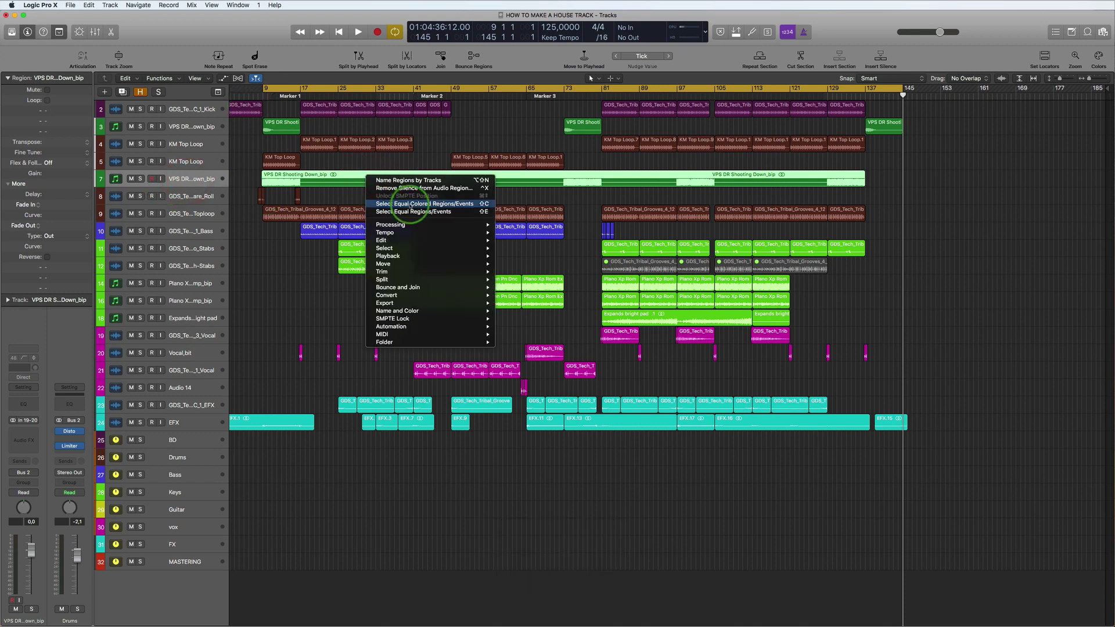
pyautogui.click(410, 187)
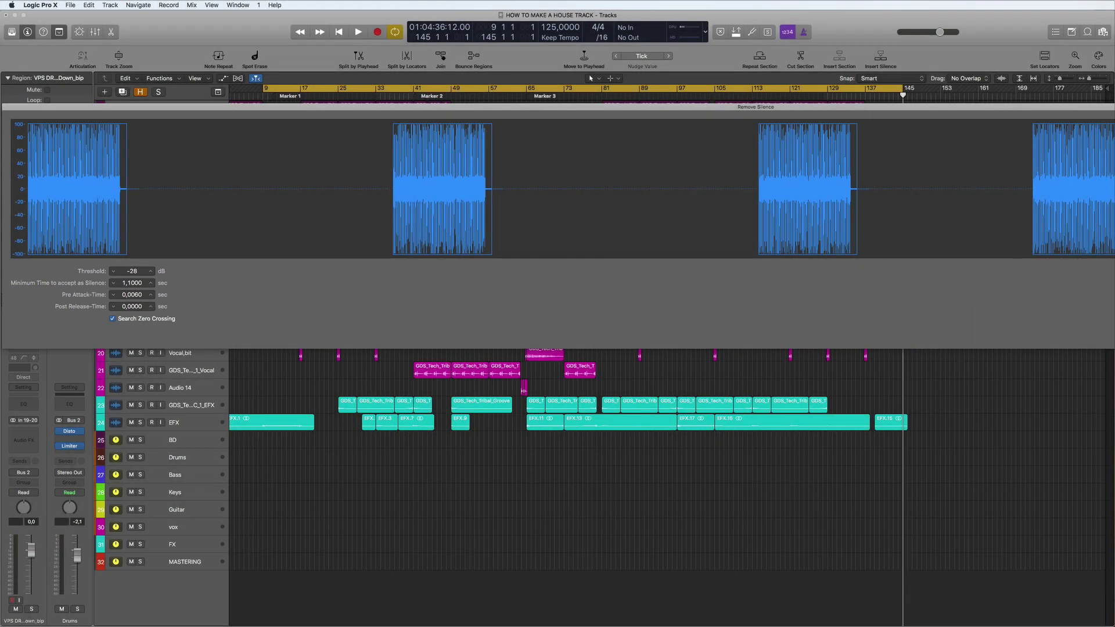
pyautogui.press('Return')
pyautogui.click(247, 94)
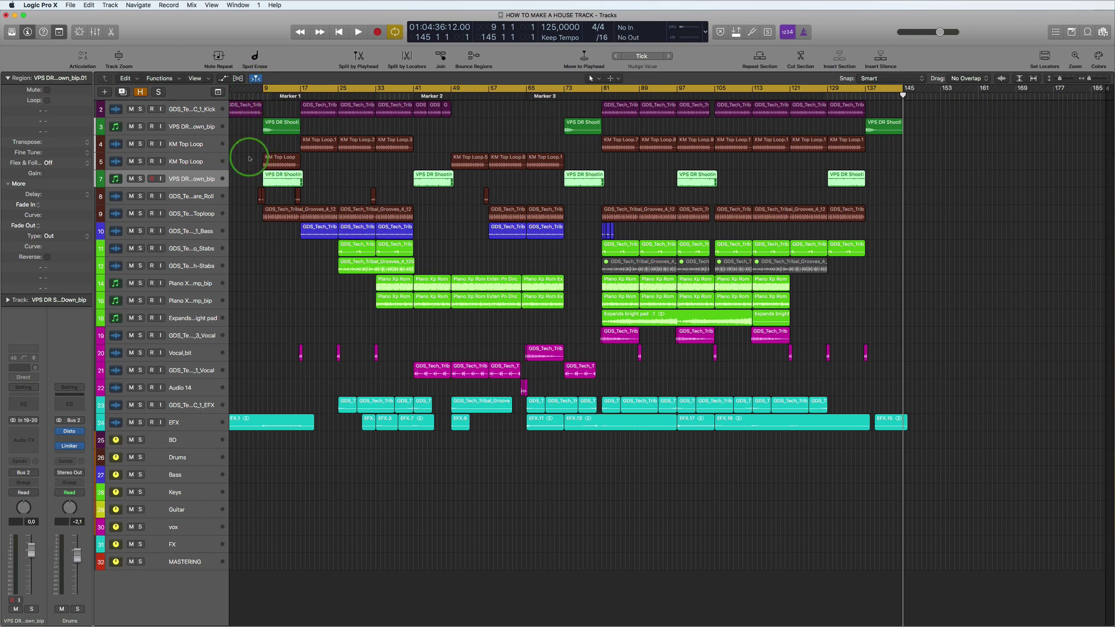
# Step: Colour the split VPS DR Shooting Down regions on track 7 the darkest red and close the colour palette
pyautogui.click(1099, 55)
pyautogui.click(731, 504)
pyautogui.click(689, 546)
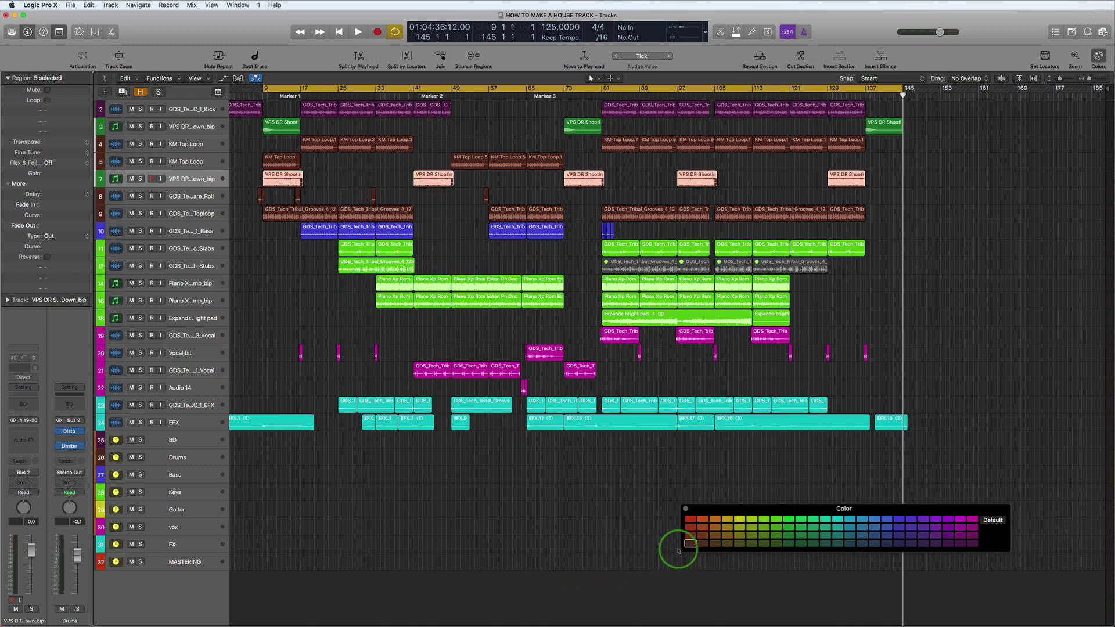
pyautogui.press('super')
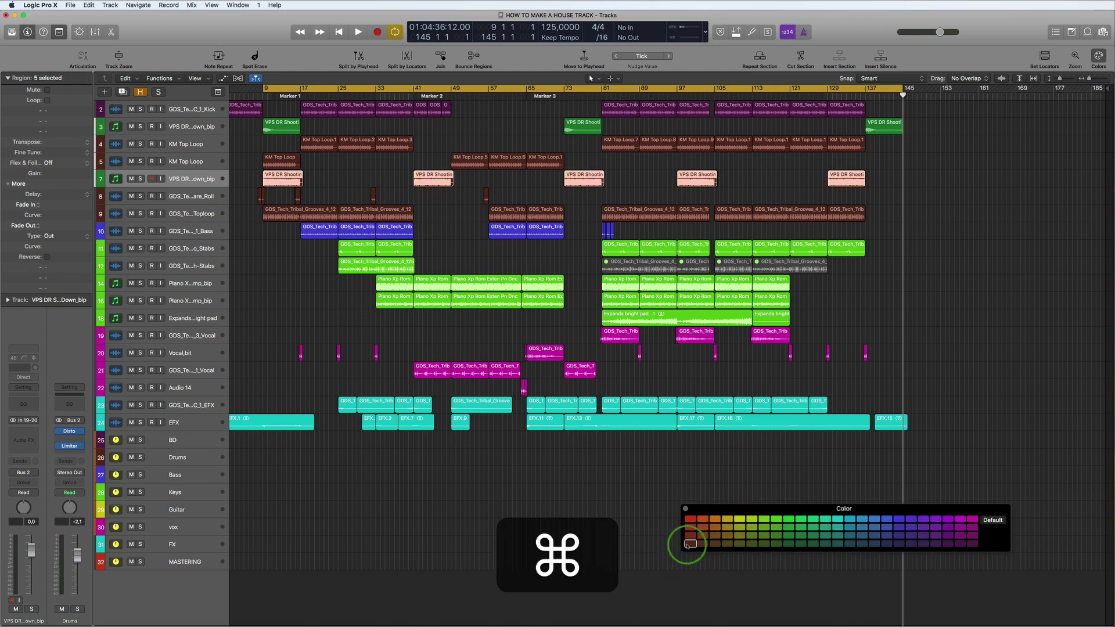
pyautogui.click(685, 511)
pyautogui.click(685, 510)
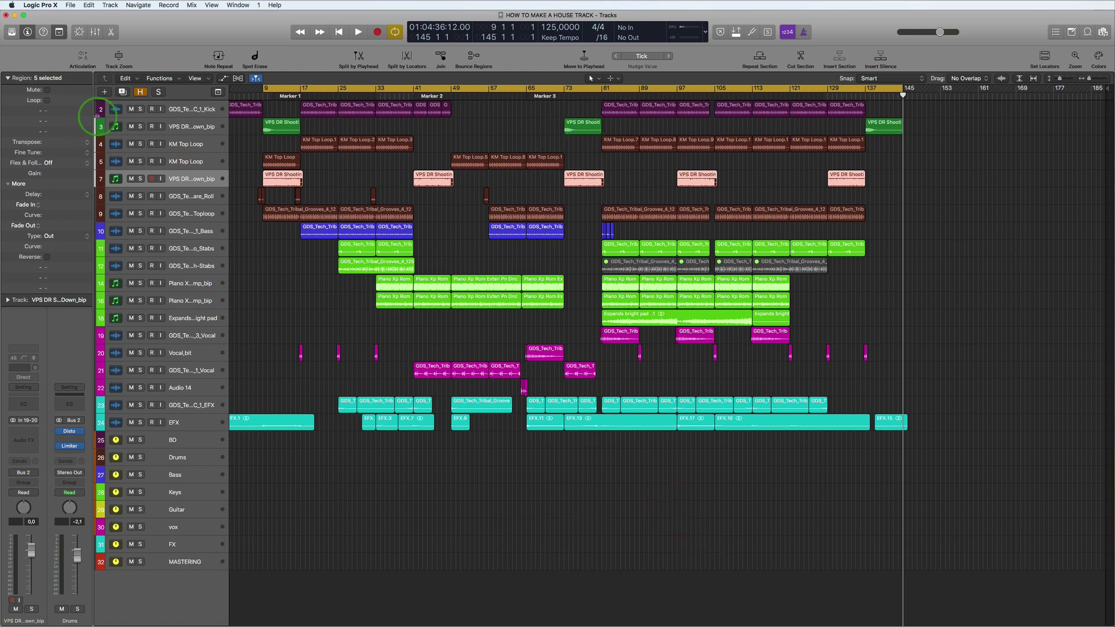
# Step: Colour the three VPS DR Shooting Down regions on track 3 the darkest magenta and close the colour palette
pyautogui.click(189, 125)
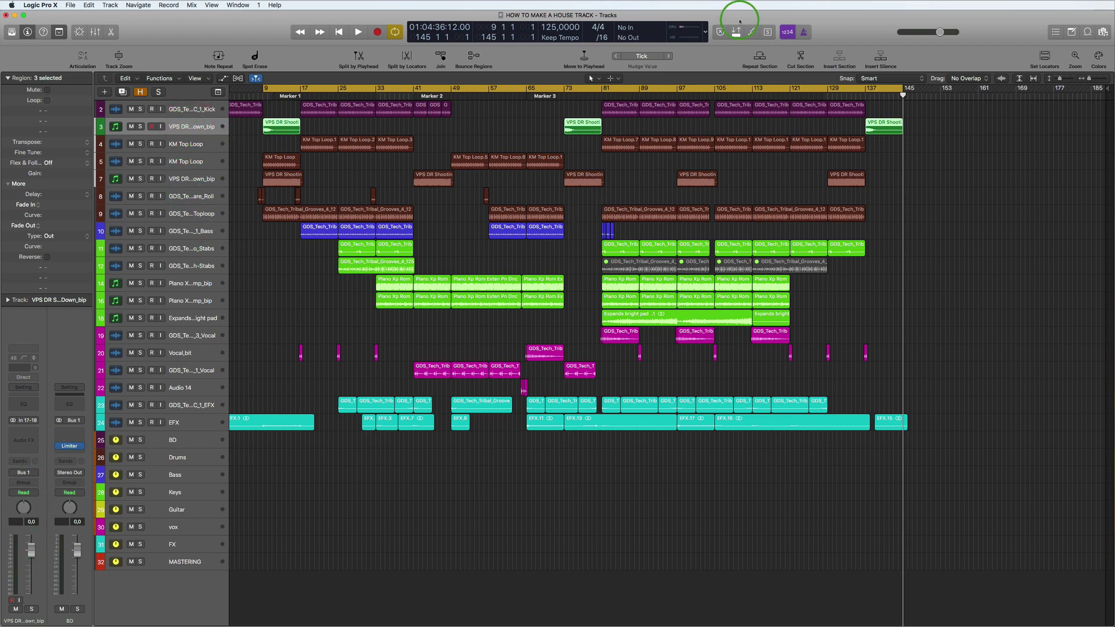
pyautogui.click(1099, 56)
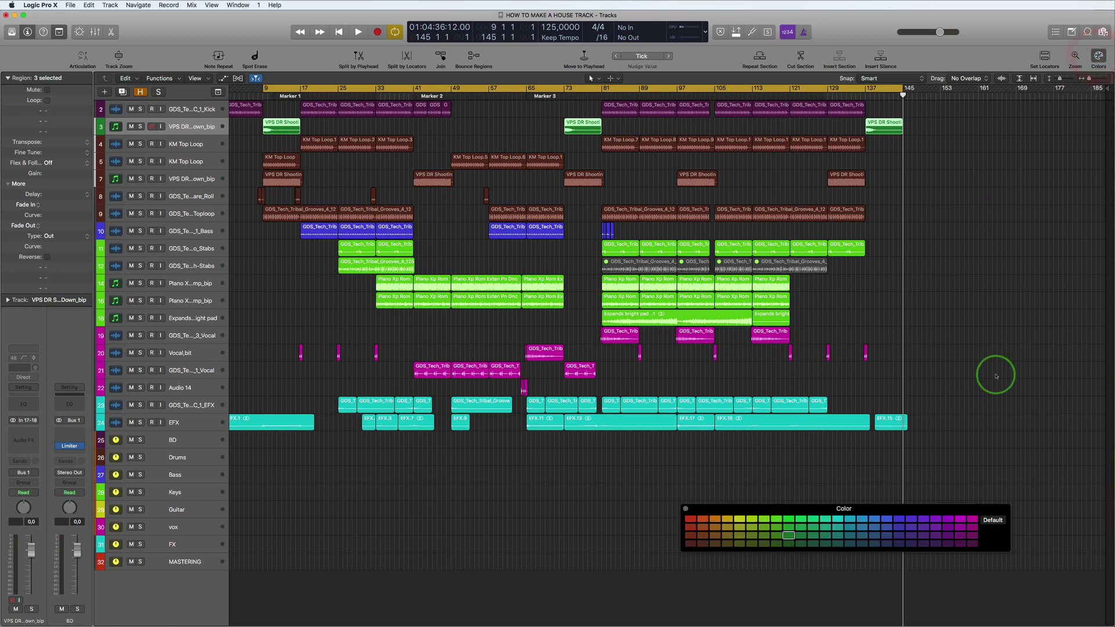
pyautogui.click(973, 546)
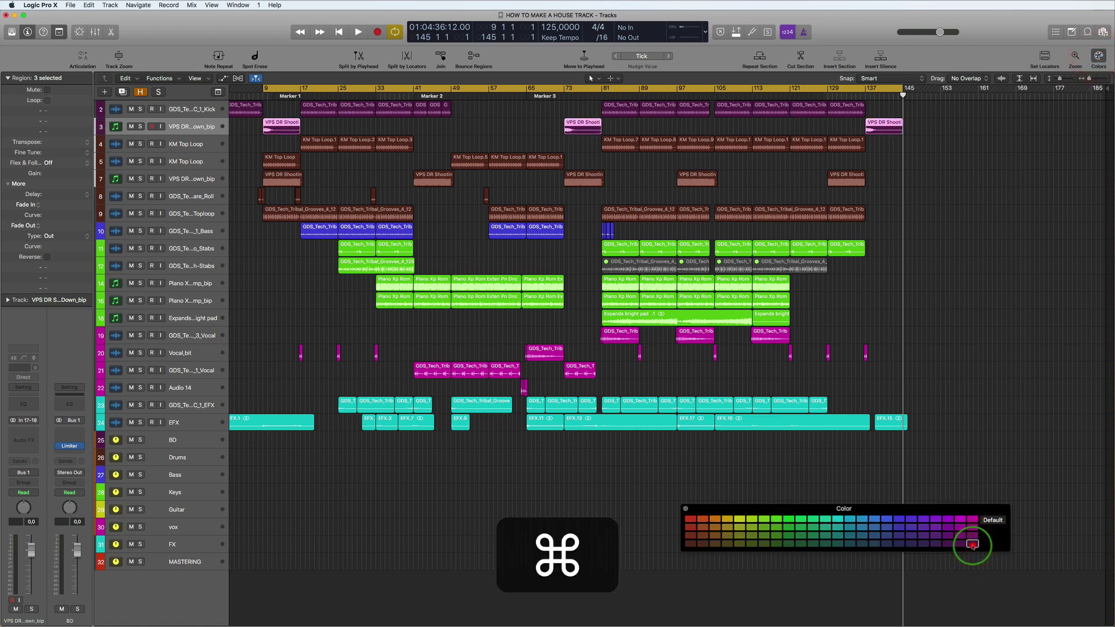
pyautogui.click(185, 144)
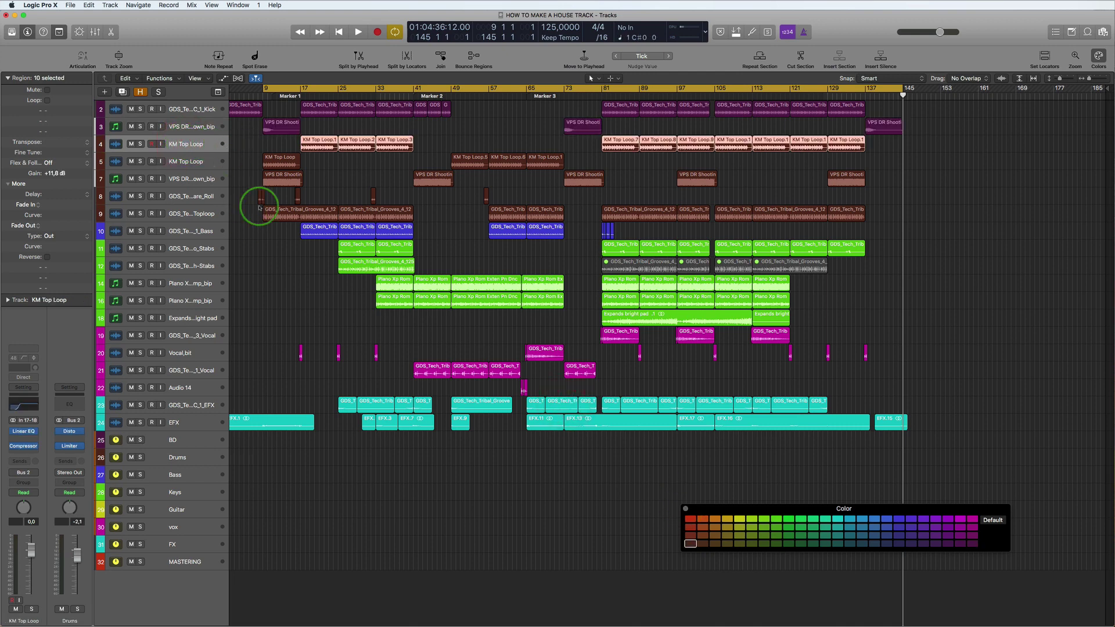
pyautogui.click(686, 509)
# Step: Listen to the arrangement from bar 9 and from bar 49, with the cycle range starting at each point
pyautogui.press('space')
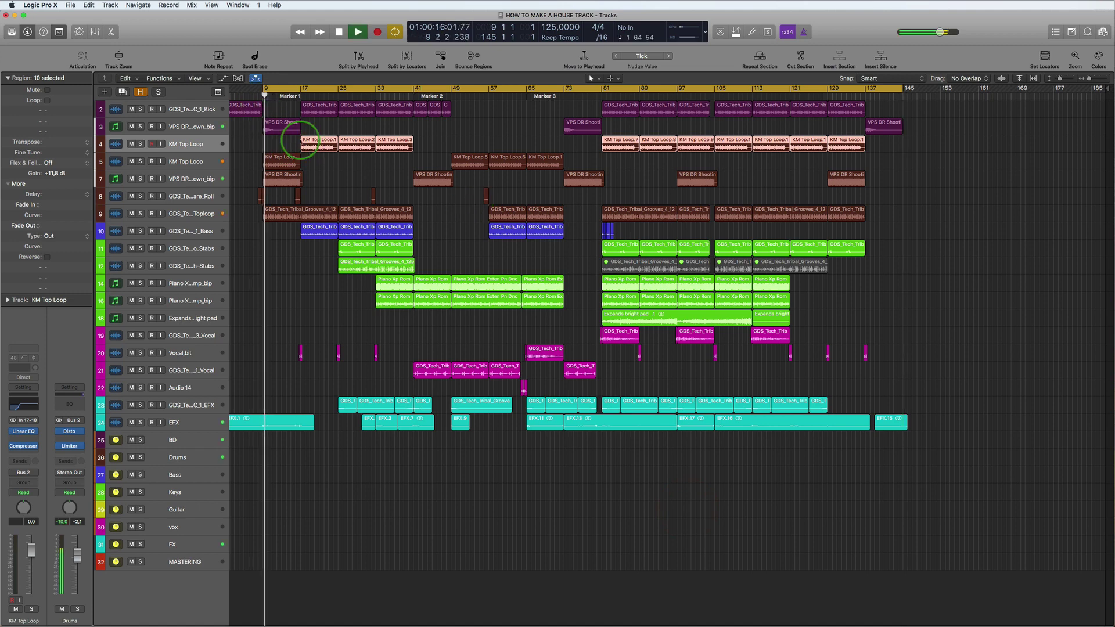
pyautogui.press('space')
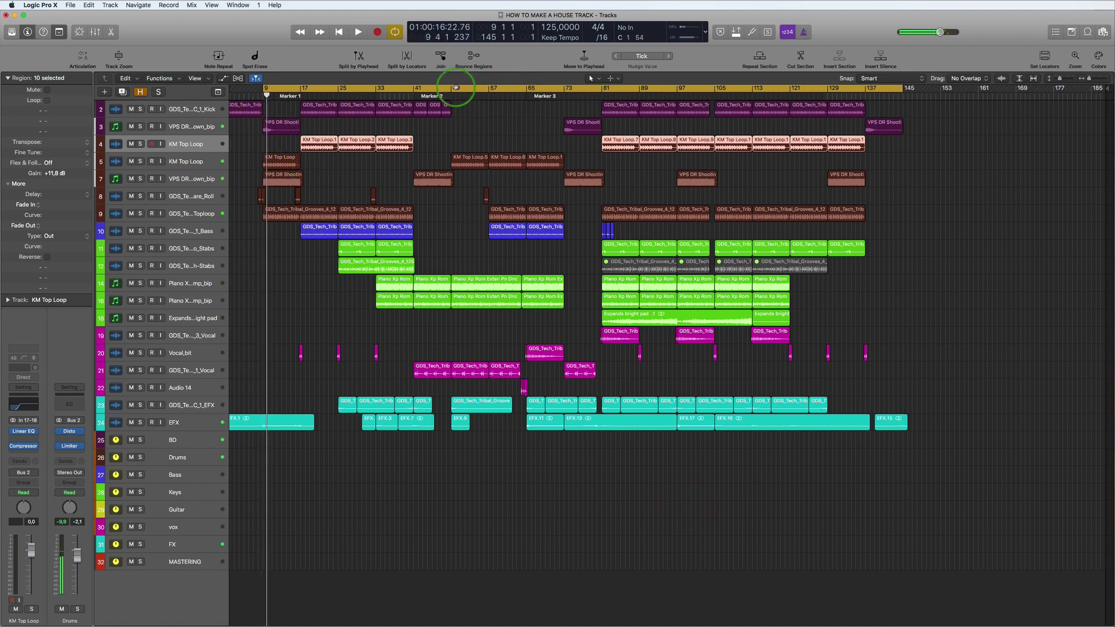
pyautogui.moveTo(456, 88); pyautogui.dragTo(735, 123)
pyautogui.press('space')
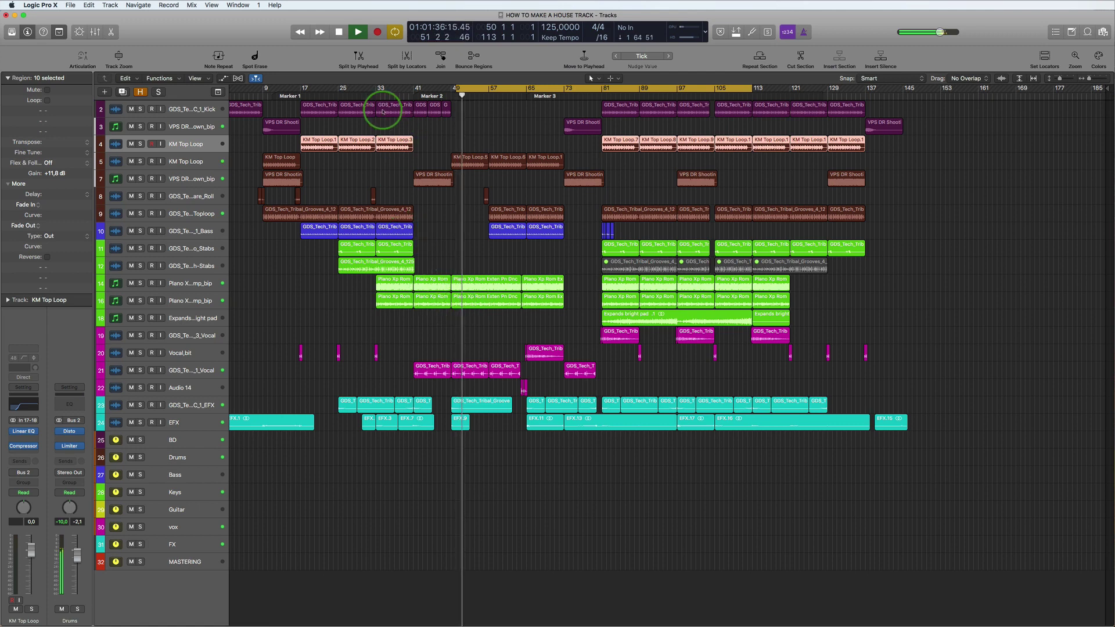
# Step: Check the Sausage Fattener plug-in on the first Piano Xp track and listen with the cycle range starting at bar 33
pyautogui.moveTo(376, 89); pyautogui.dragTo(628, 116)
pyautogui.press('space')
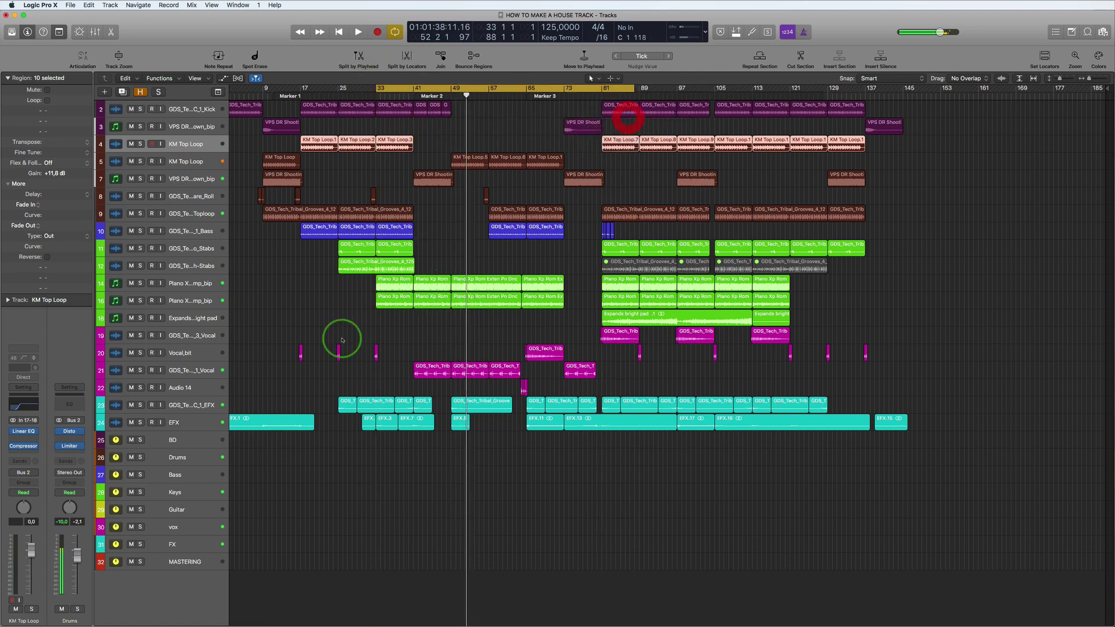
pyautogui.click(197, 287)
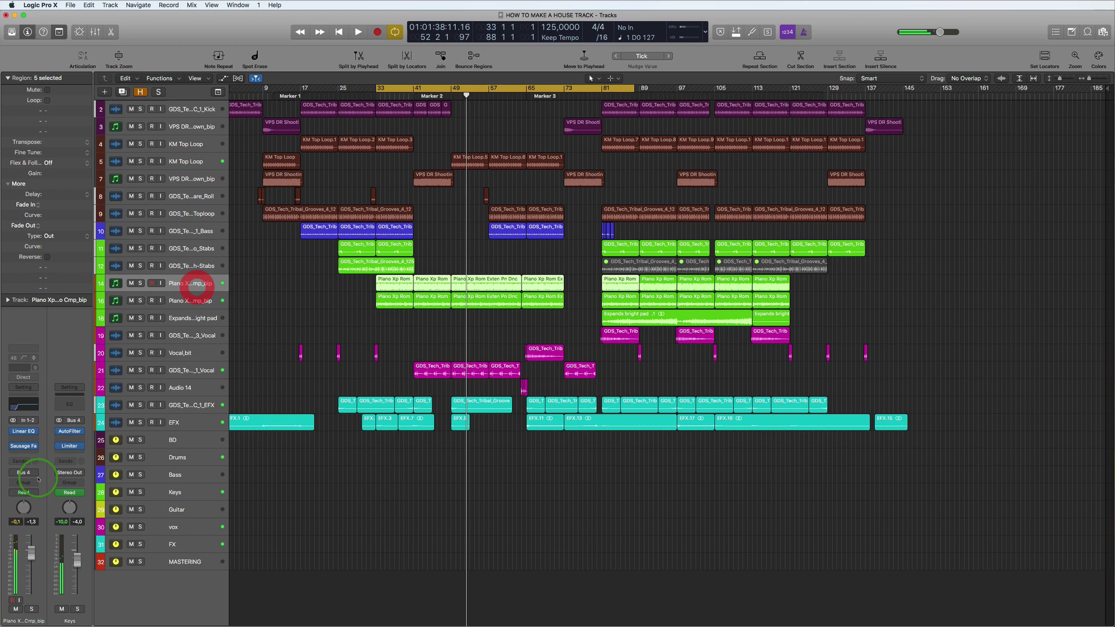
pyautogui.click(23, 446)
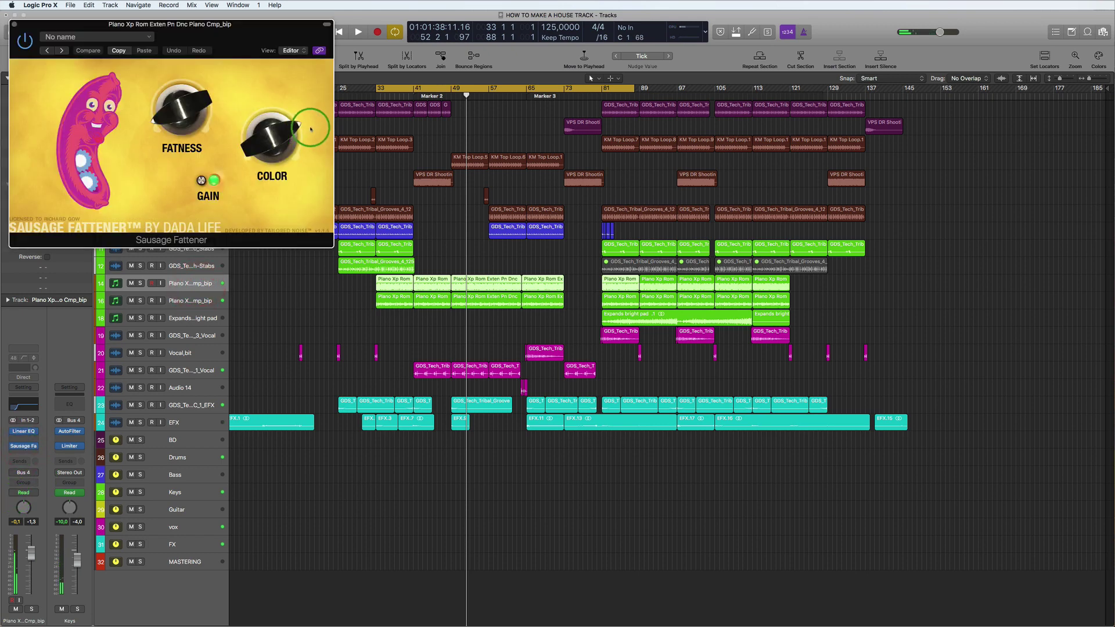
pyautogui.click(15, 25)
pyautogui.press('space')
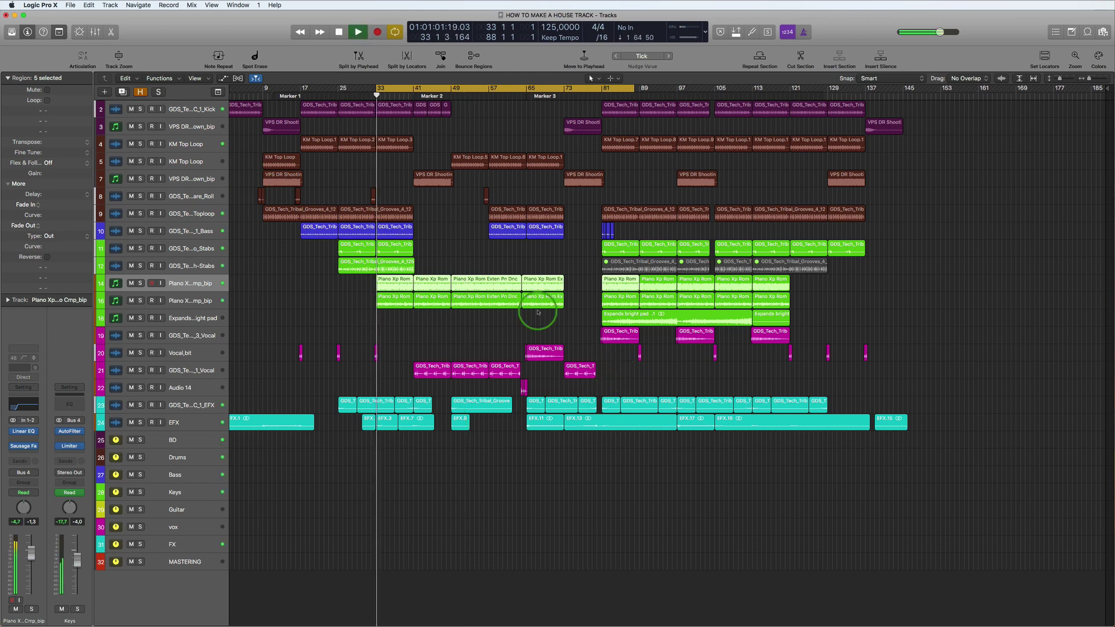
# Step: Set the cycle range from bar 57 to bar 80 and listen from bar 57
pyautogui.click(610, 85)
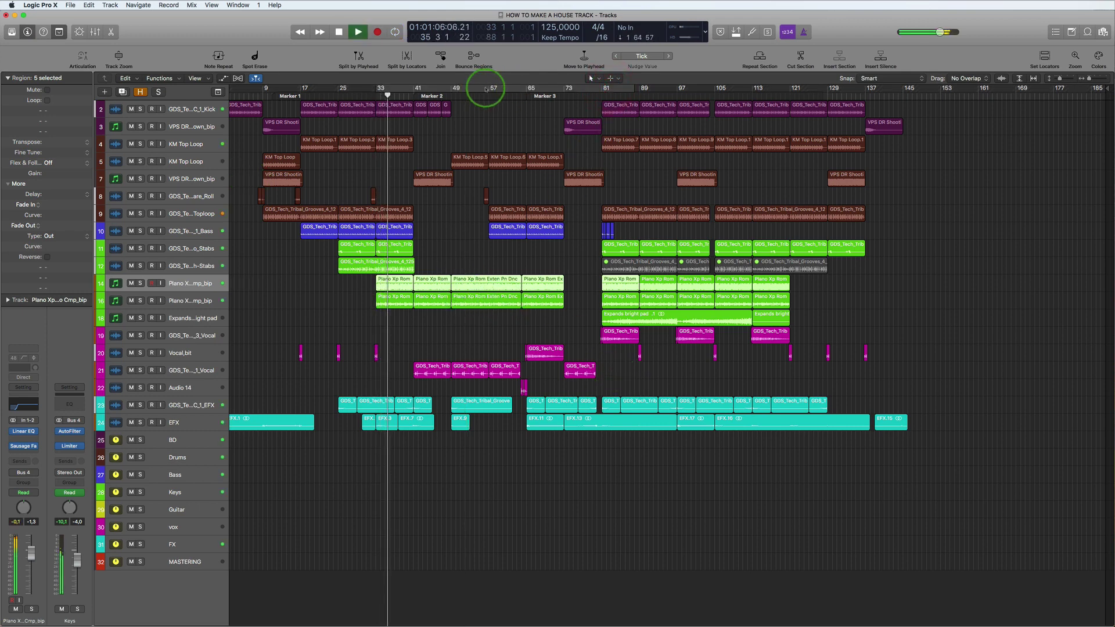
pyautogui.moveTo(492, 88); pyautogui.dragTo(596, 88)
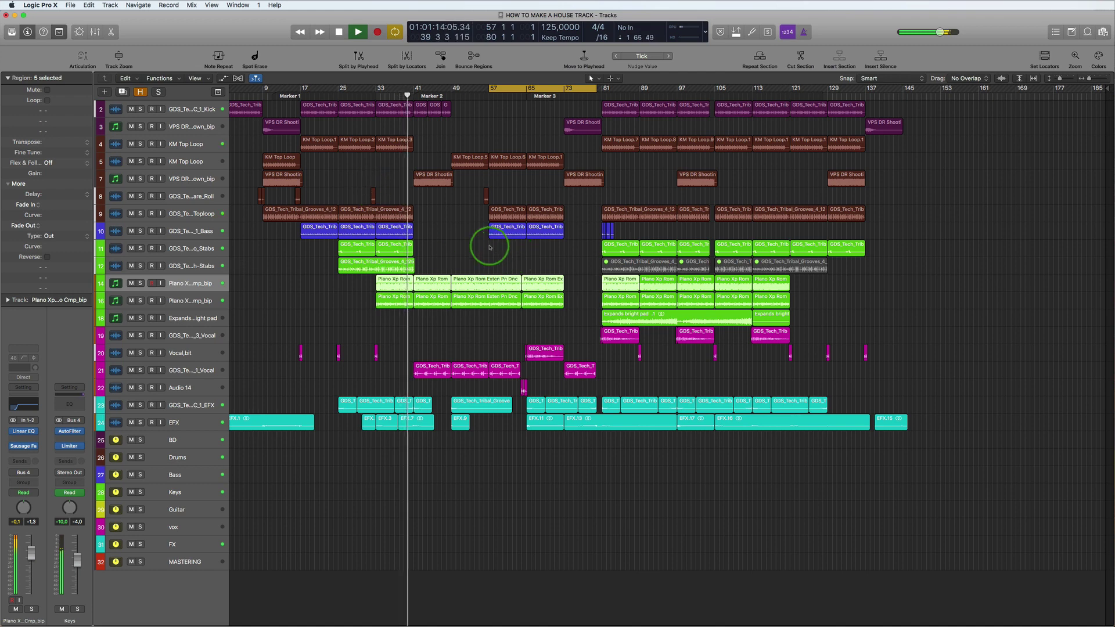
pyautogui.click(489, 97)
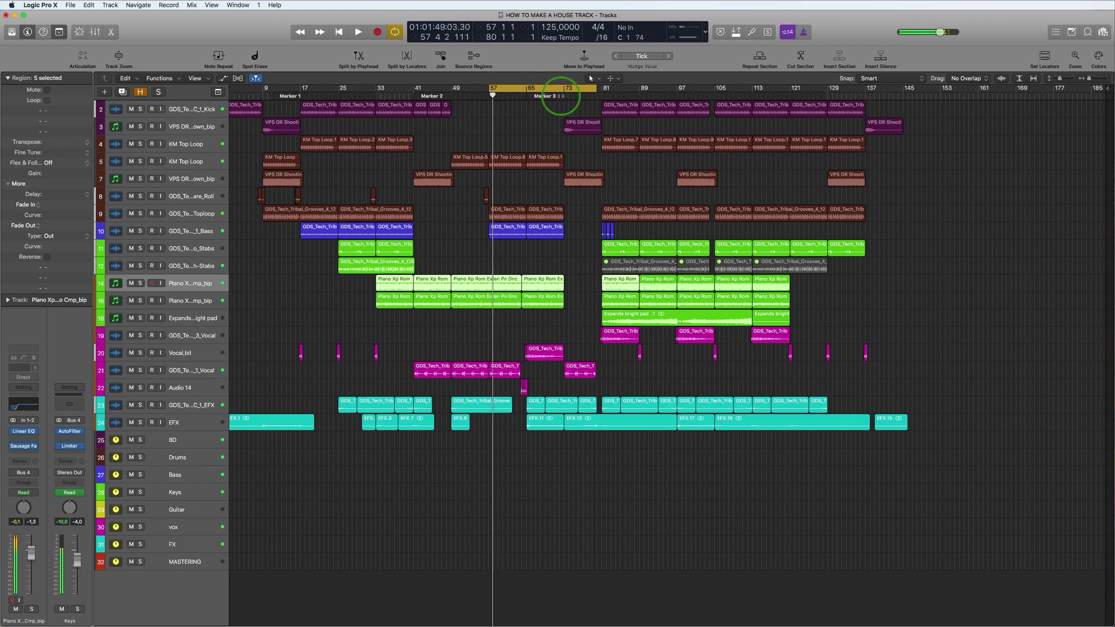
pyautogui.doubleClick(560, 96)
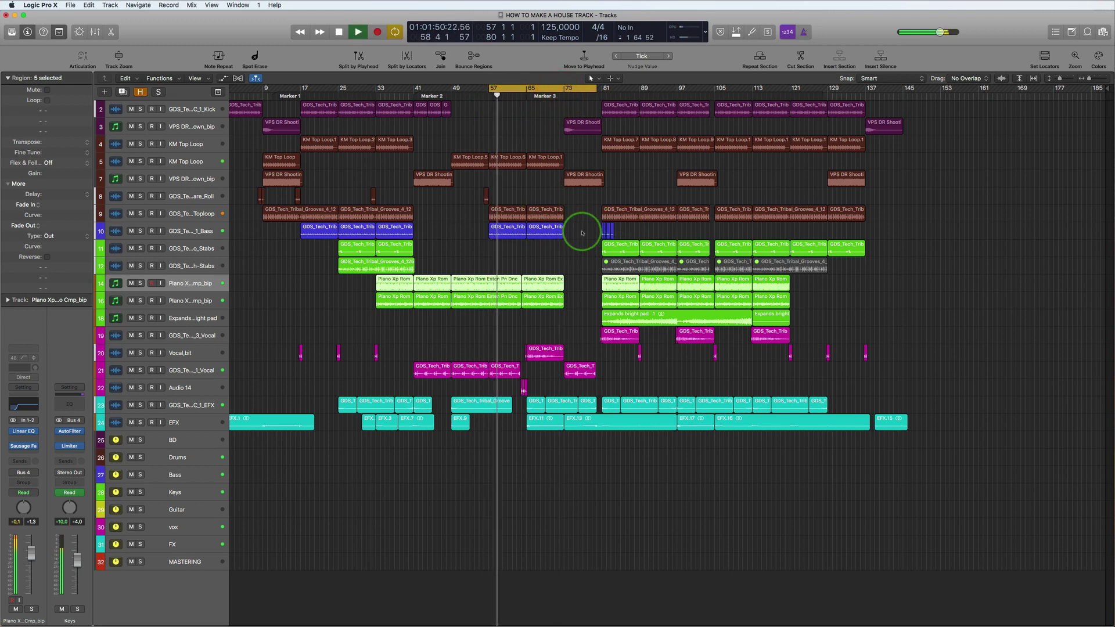
pyautogui.press('space')
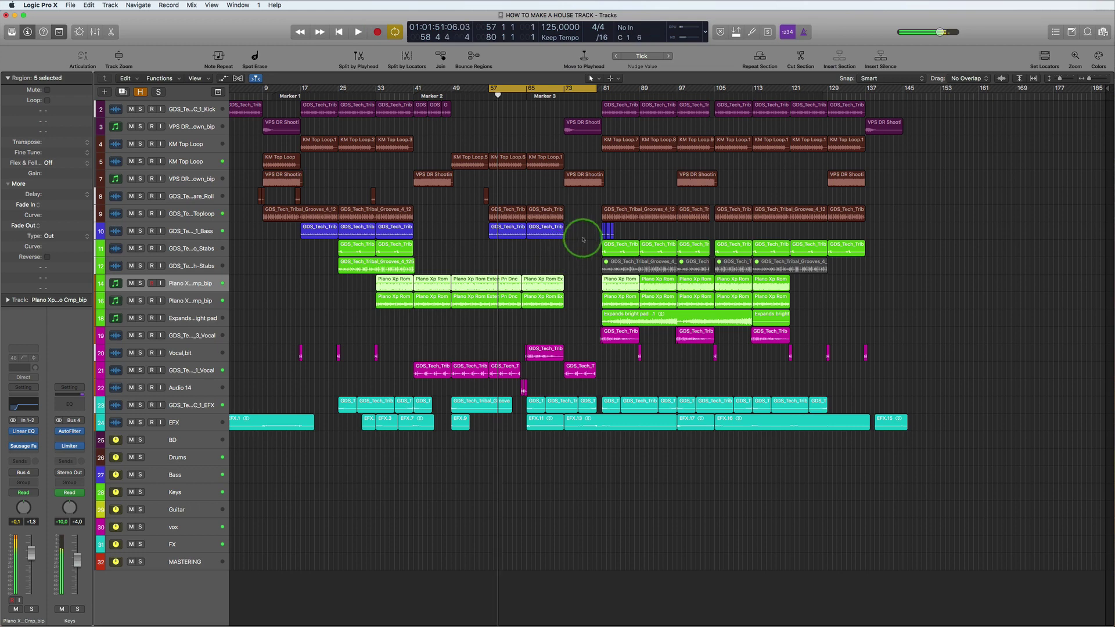
# Step: Set the cycle range from bar 81 to bar 88 and examine the chopped bass regions at bar 81 during playback
pyautogui.click(397, 232)
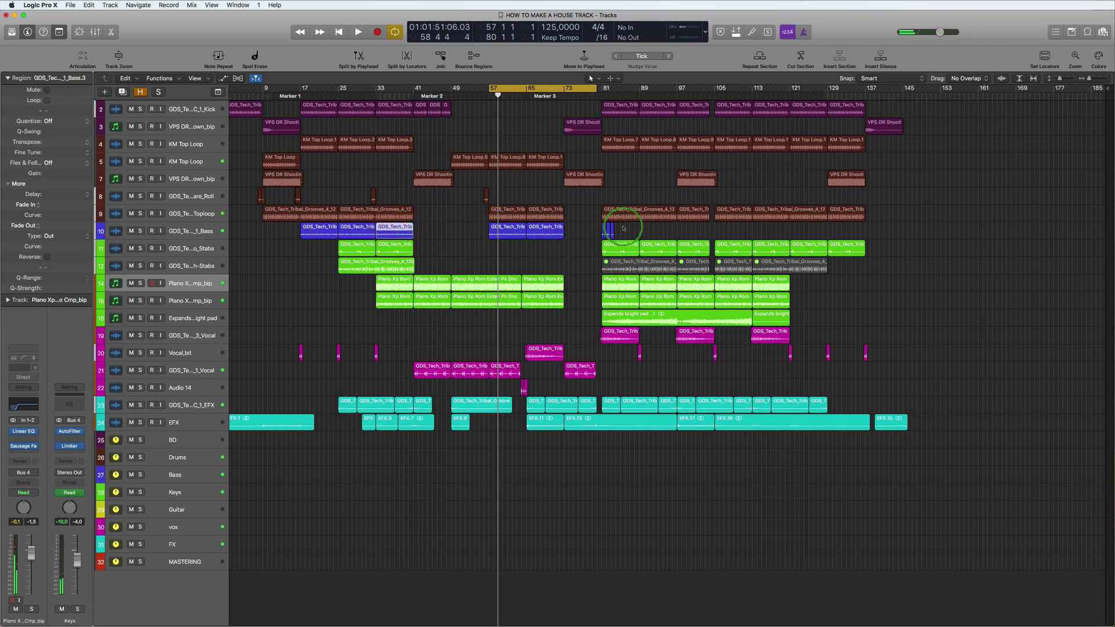
pyautogui.moveTo(606, 90); pyautogui.dragTo(618, 94)
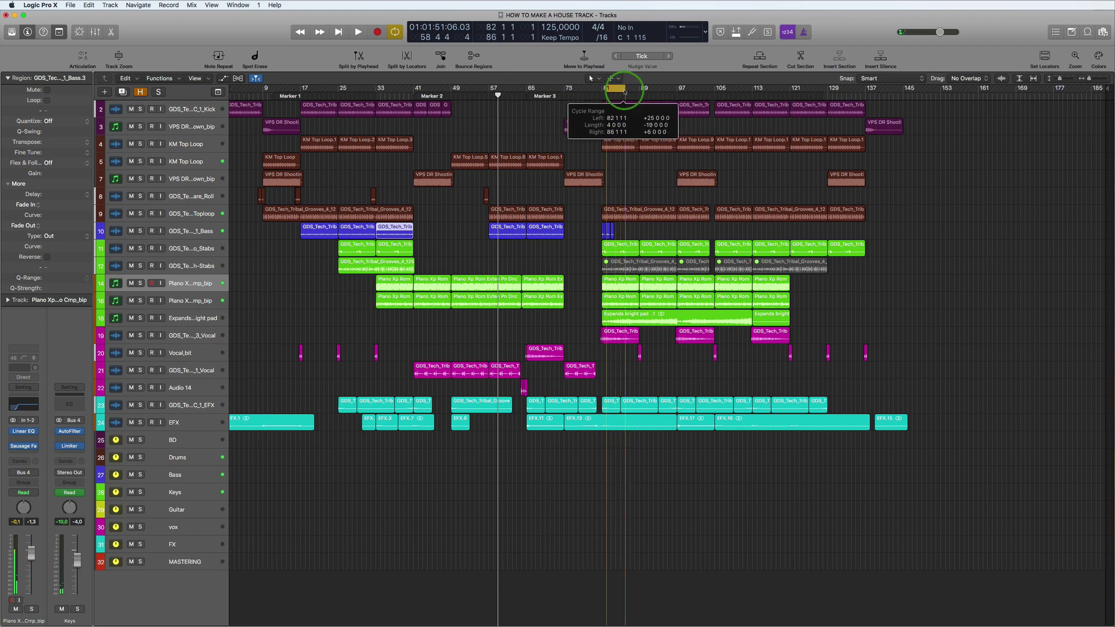
pyautogui.moveTo(493, 91); pyautogui.dragTo(635, 89)
pyautogui.press('space')
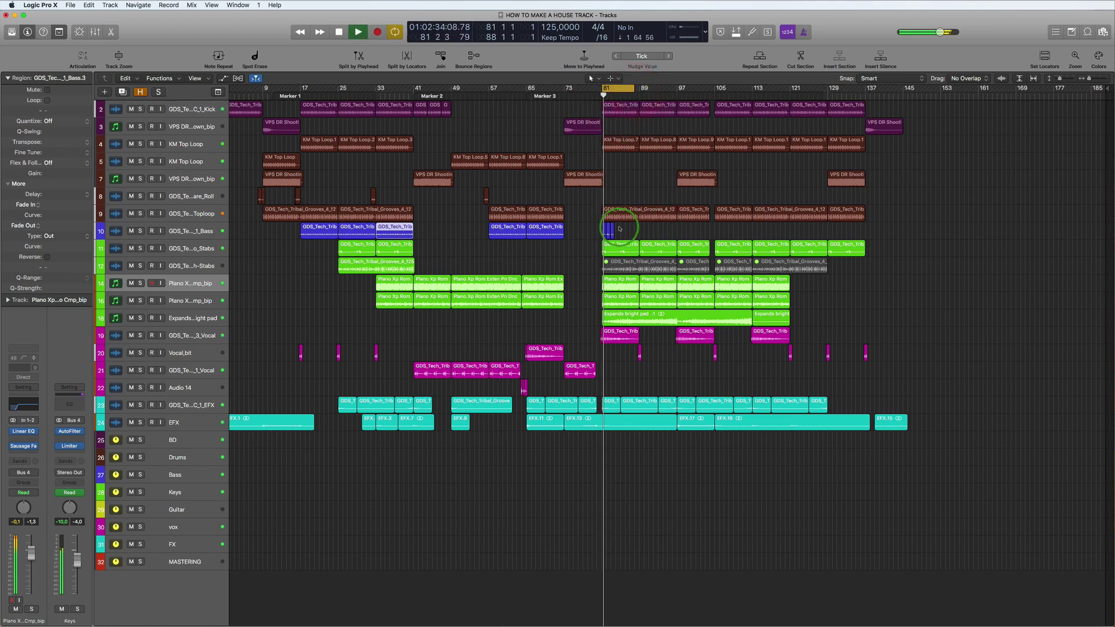
pyautogui.keyDown('alt'); pyautogui.scroll(5, 624, 226); pyautogui.keyUp('alt')
pyautogui.keyDown('alt'); pyautogui.scroll(8, 625, 227); pyautogui.keyUp('alt')
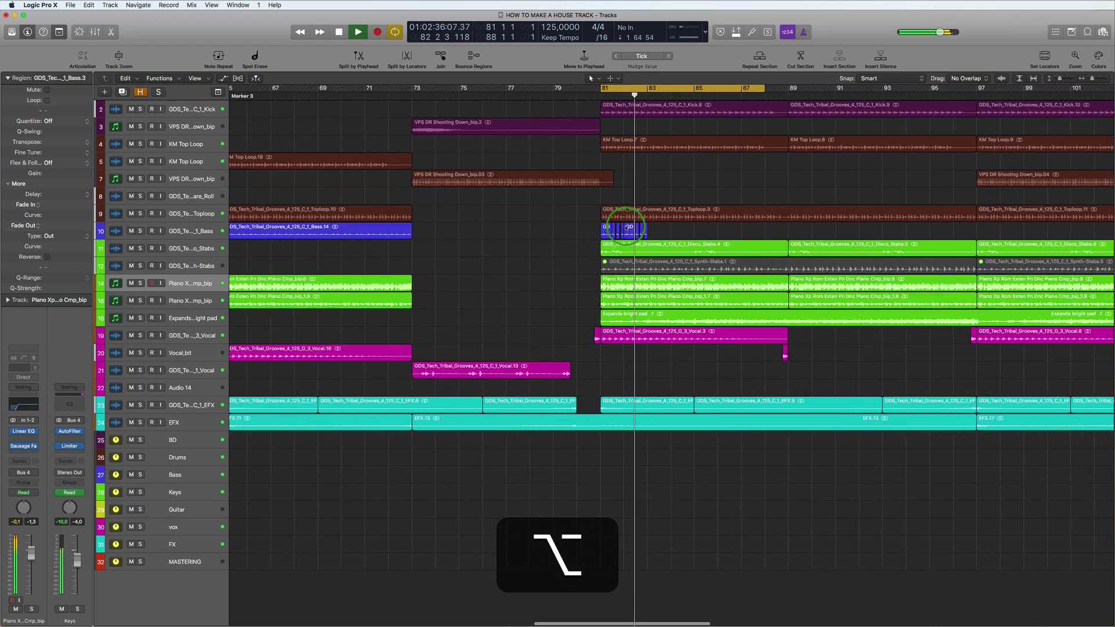
pyautogui.scroll(1, 625, 227)
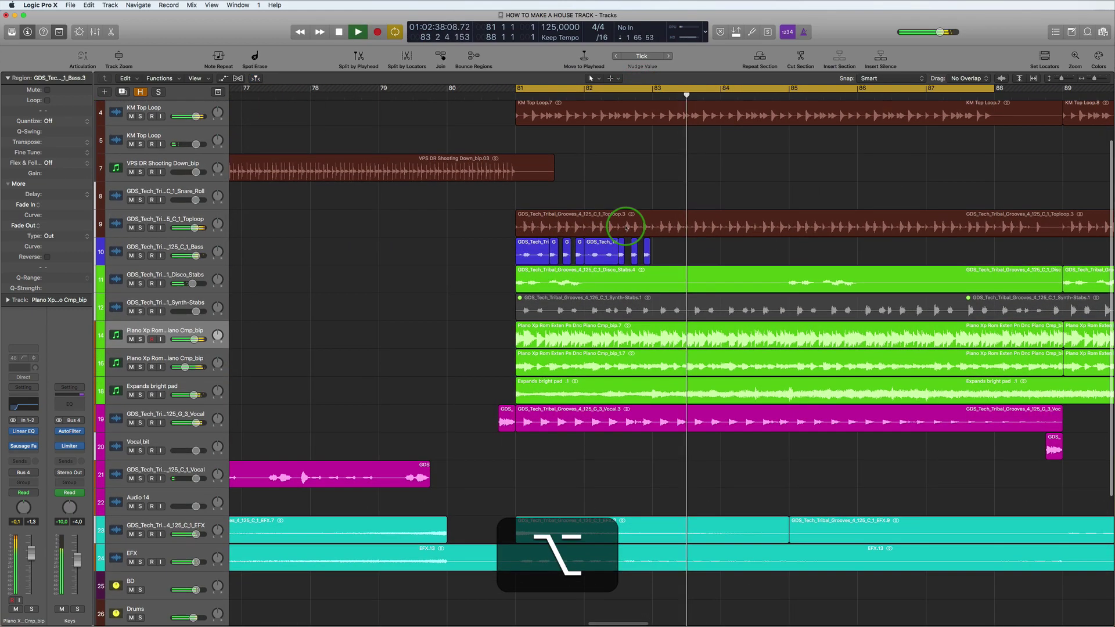
pyautogui.press('space')
pyautogui.press('space')
pyautogui.keyDown('alt'); pyautogui.scroll(-1, 625, 227); pyautogui.keyUp('alt')
pyautogui.keyDown('alt'); pyautogui.scroll(-4, 626, 227); pyautogui.keyUp('alt')
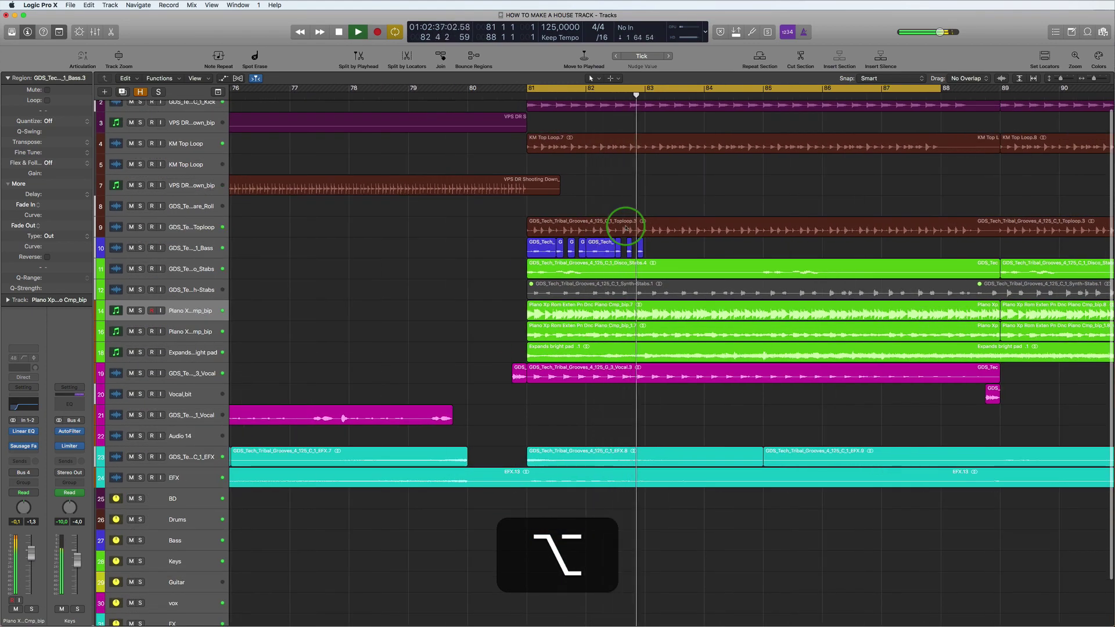
# Step: Stop playback and unmute the four Synth-Stabs regions from bar 81 onward
pyautogui.keyDown('alt'); pyautogui.scroll(-6, 626, 226); pyautogui.keyUp('alt')
pyautogui.keyDown('alt'); pyautogui.scroll(-8, 625, 226); pyautogui.keyUp('alt')
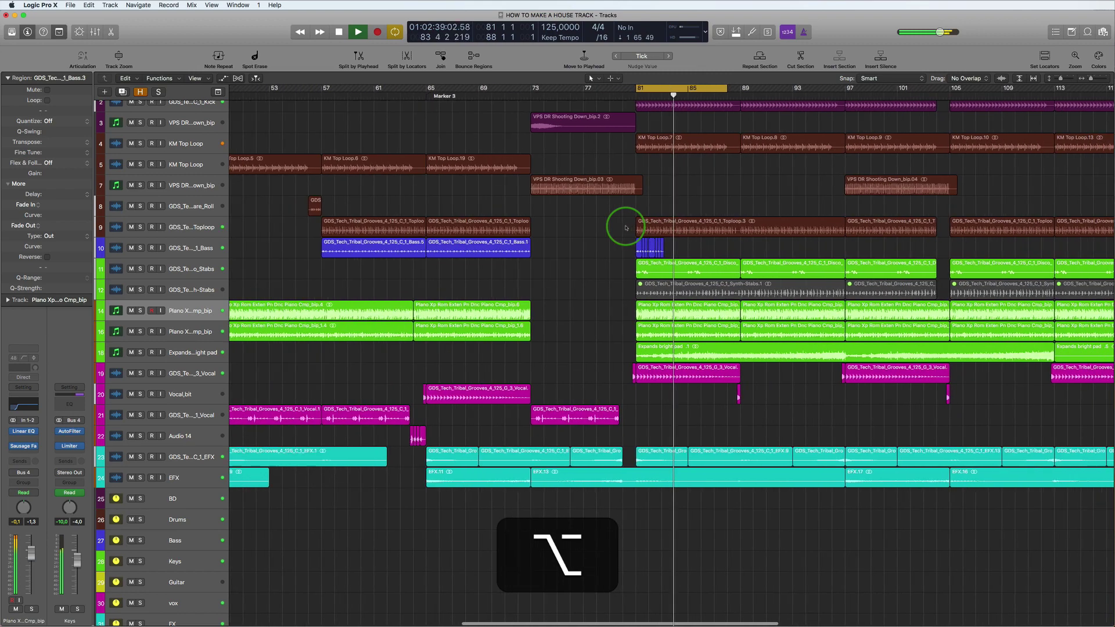
pyautogui.moveTo(849, 290); pyautogui.dragTo(614, 289)
pyautogui.press('space')
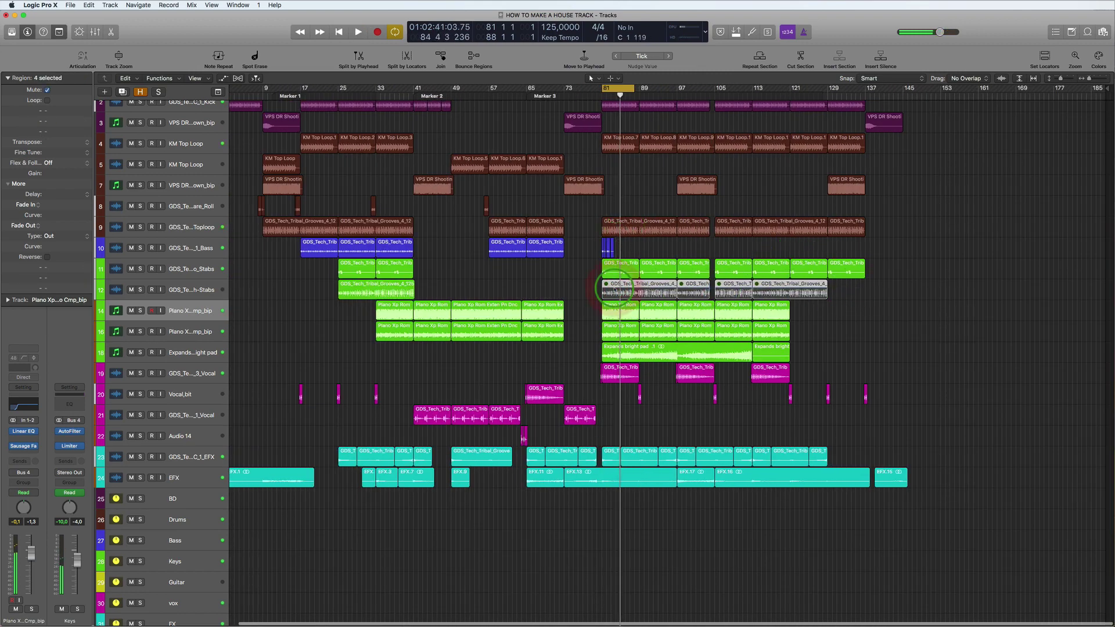
pyautogui.hotkey('ctrl', 'm')
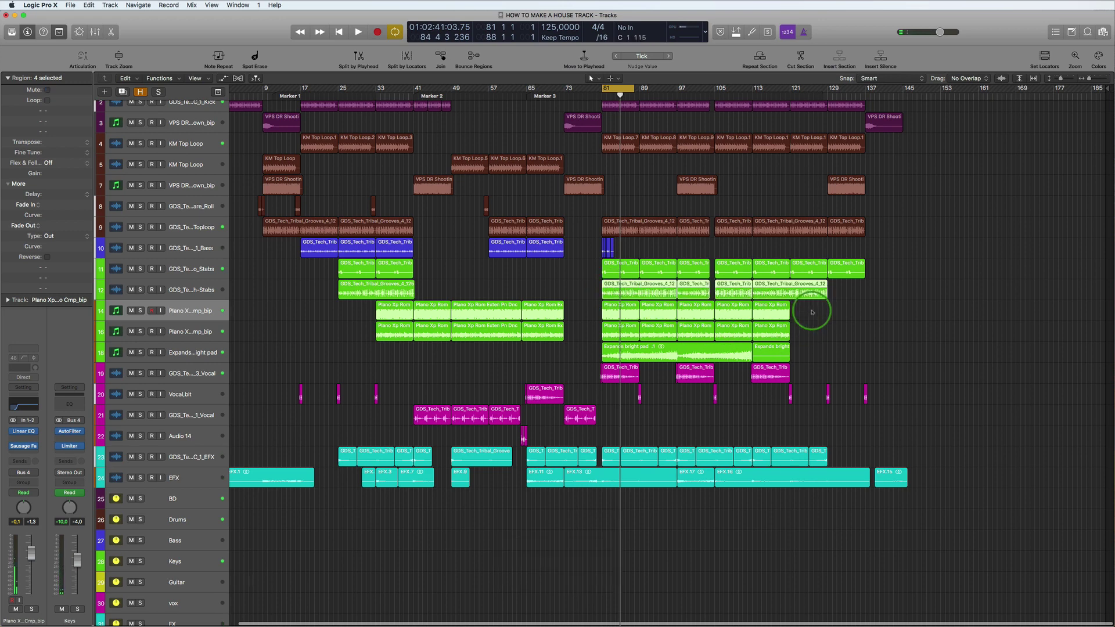
# Step: Move the long Expands bright pad region from bar 81 to bar 41 and delete the shorter pad region at bar 113
pyautogui.click(174, 311)
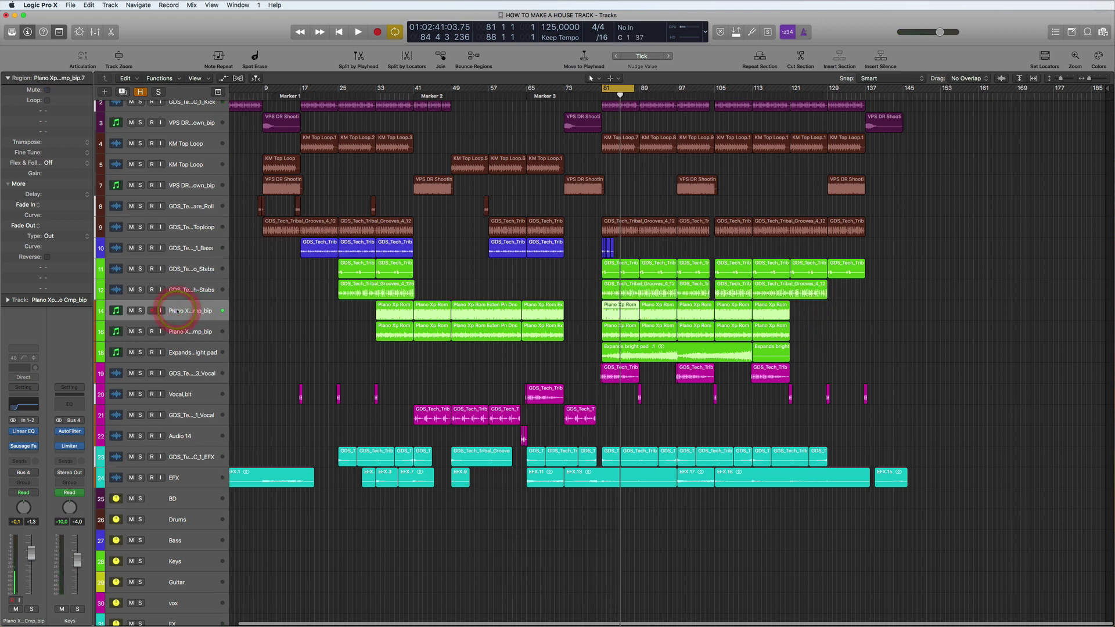
pyautogui.click(206, 354)
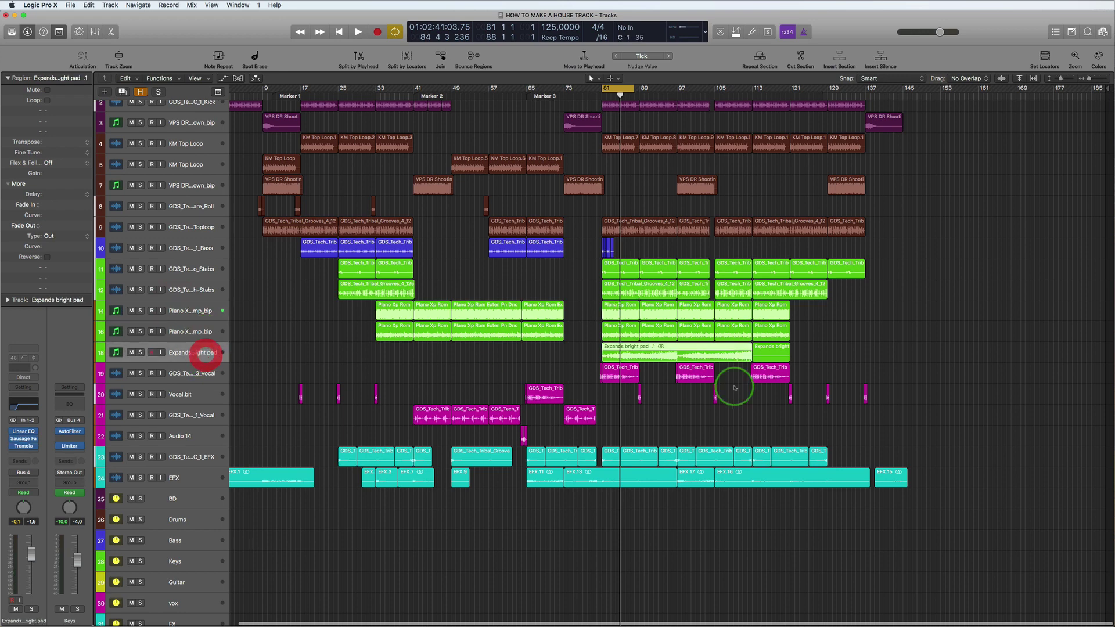
pyautogui.moveTo(692, 366); pyautogui.dragTo(516, 351)
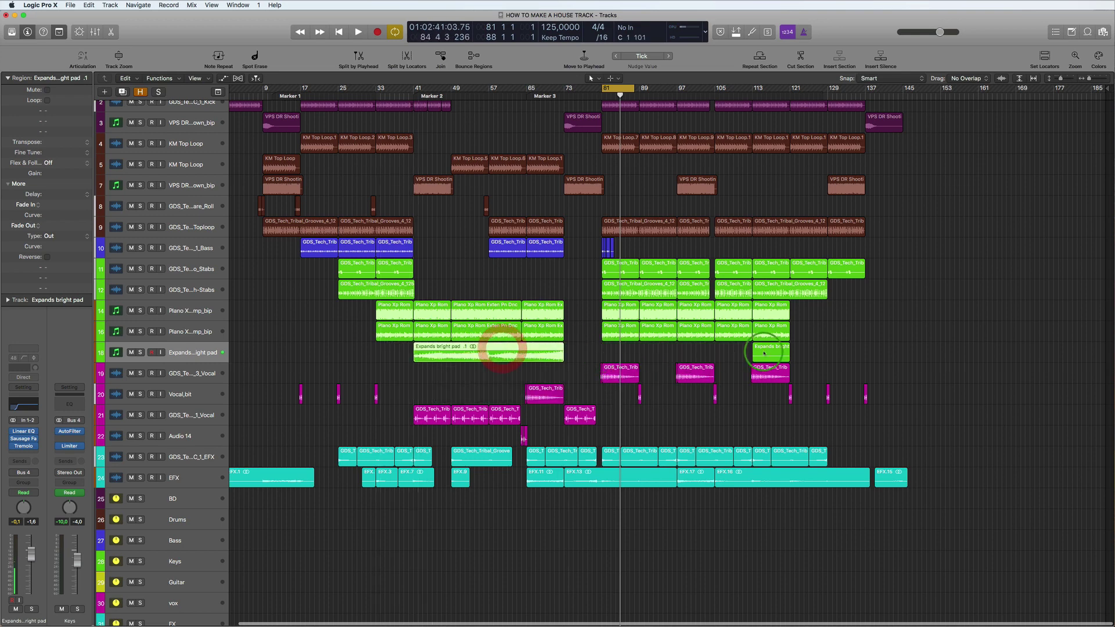
pyautogui.click(779, 353)
pyautogui.press('Delete')
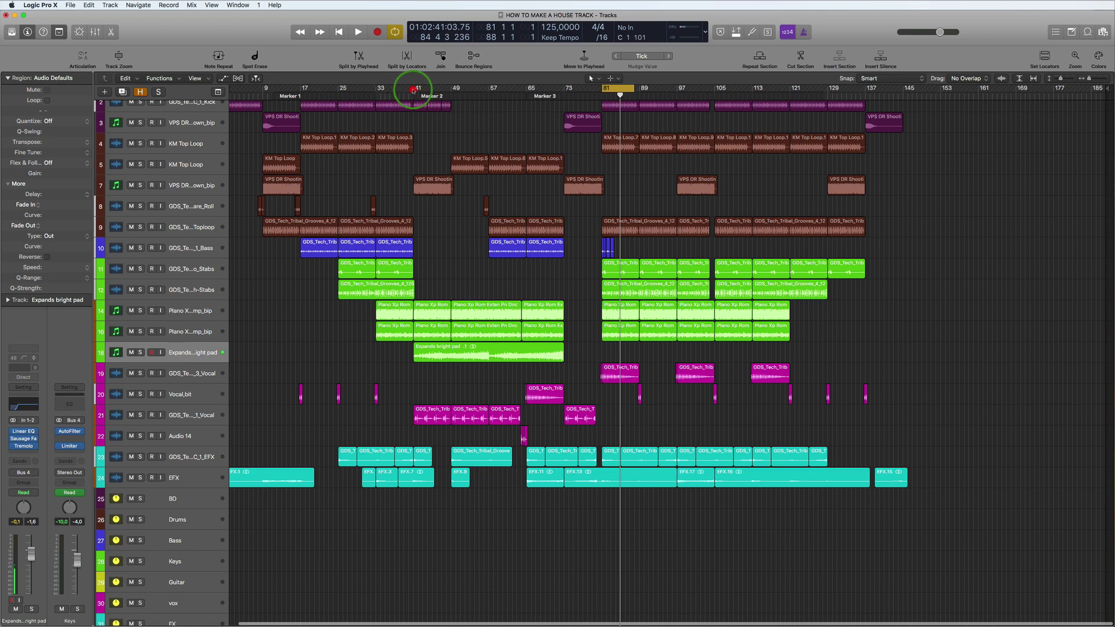
# Step: Listen from bar 41 with the cycle range set to bars 41–105 and move the Expands bright pad region back to bar 81
pyautogui.moveTo(414, 87); pyautogui.dragTo(717, 88)
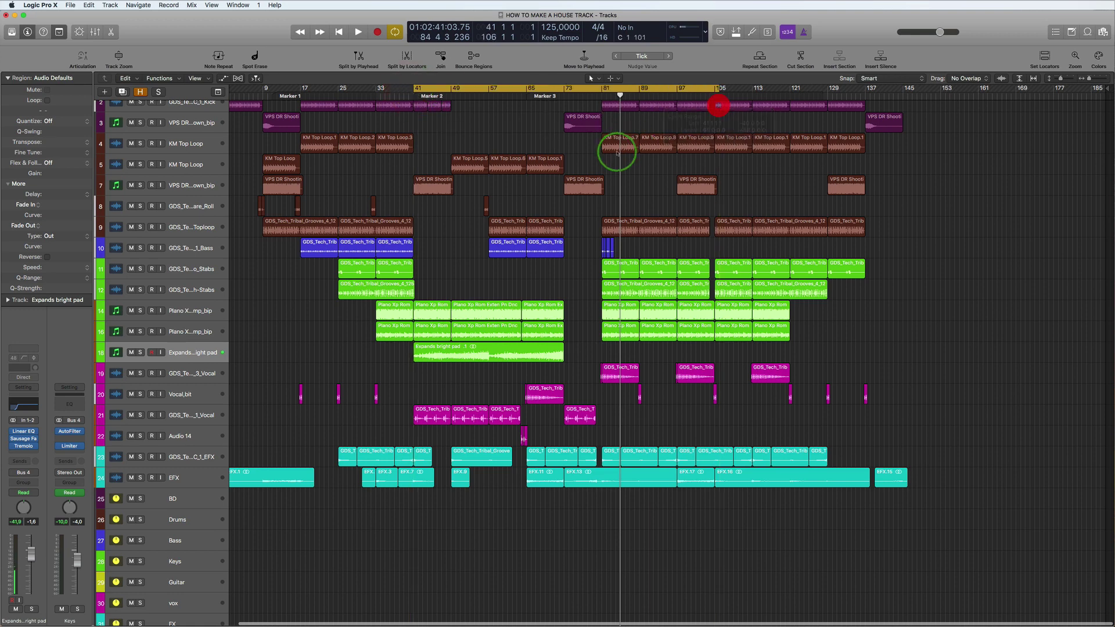
pyautogui.press('space')
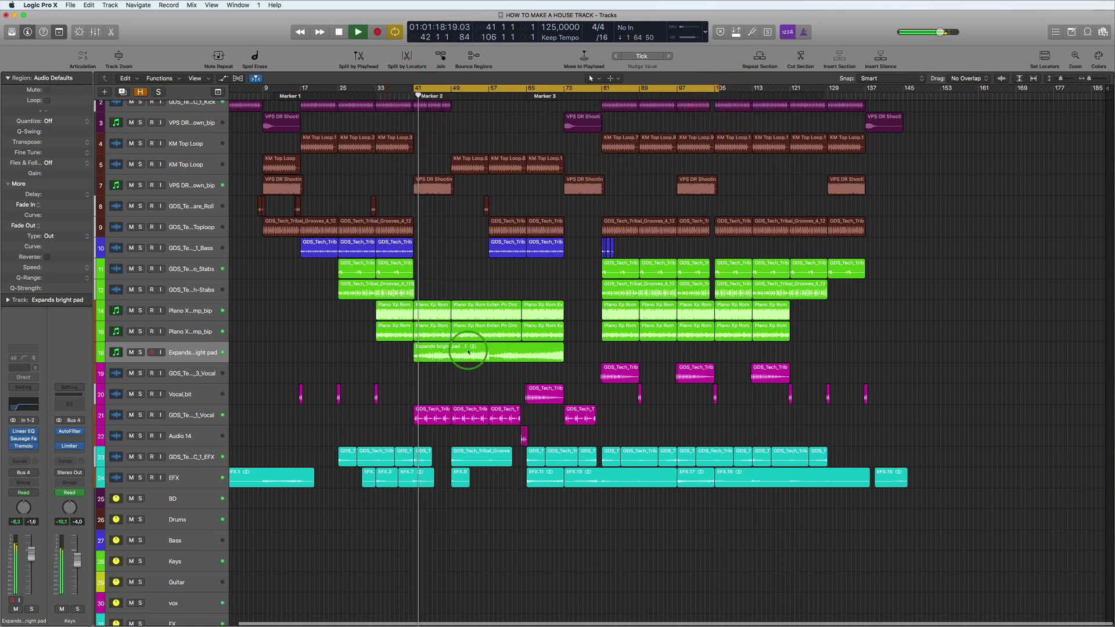
pyautogui.click(518, 357)
pyautogui.moveTo(519, 357); pyautogui.dragTo(656, 355)
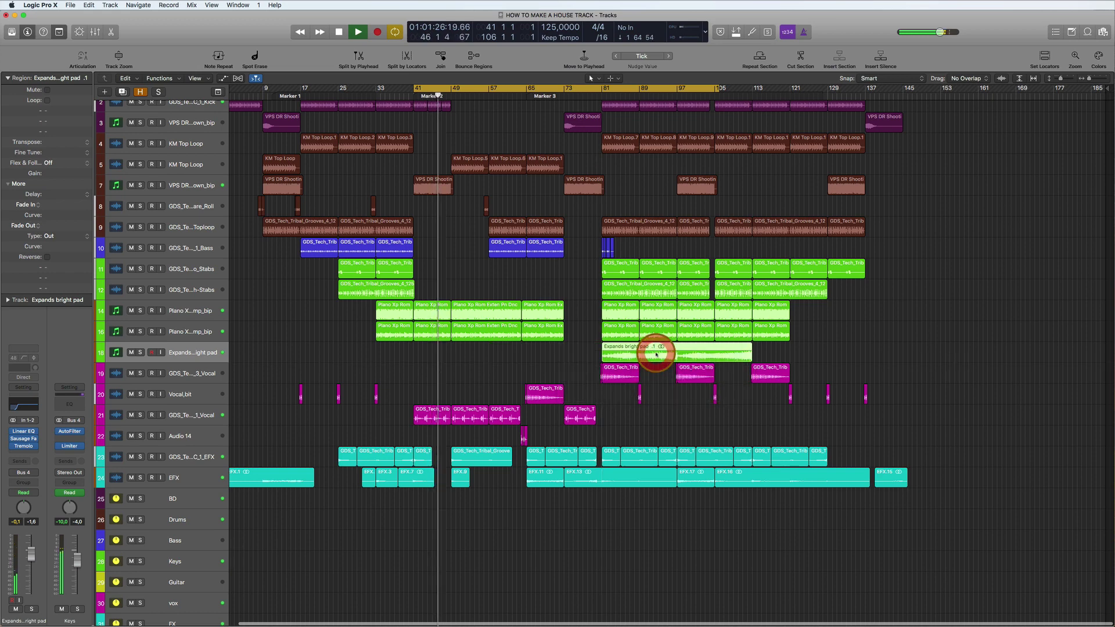
# Step: Move the cycle range to the final section starting at bar 82 and play it with the bright pad region
pyautogui.press('space')
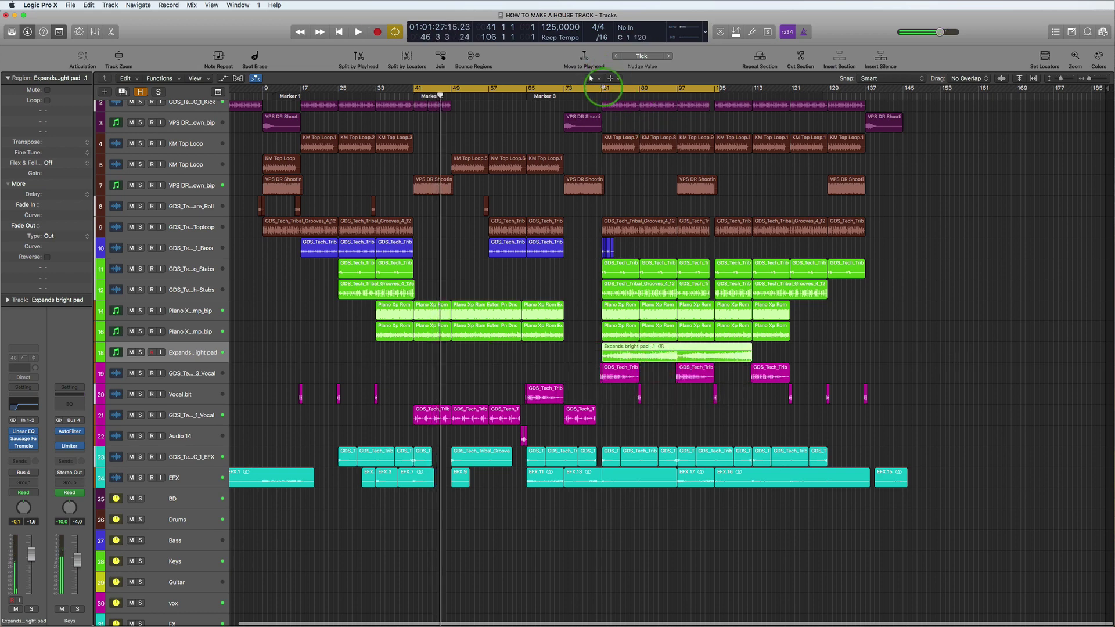
pyautogui.moveTo(604, 87); pyautogui.dragTo(872, 87)
pyautogui.press('space')
pyautogui.click(646, 351)
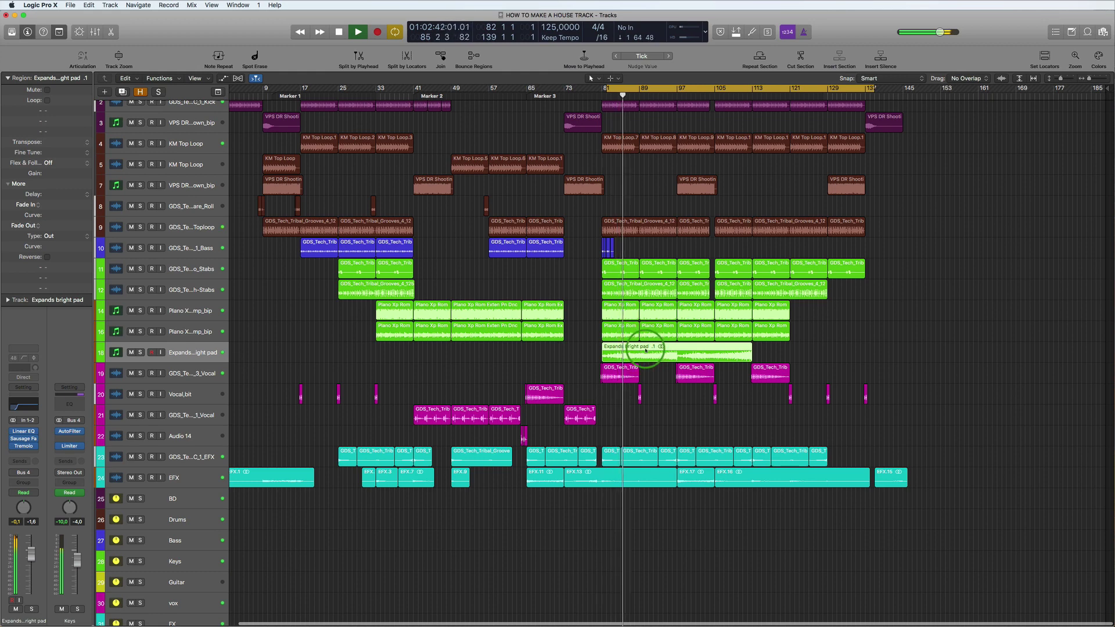
# Step: Stop playback and briefly solo the Expands bright pad track
pyautogui.click(208, 353)
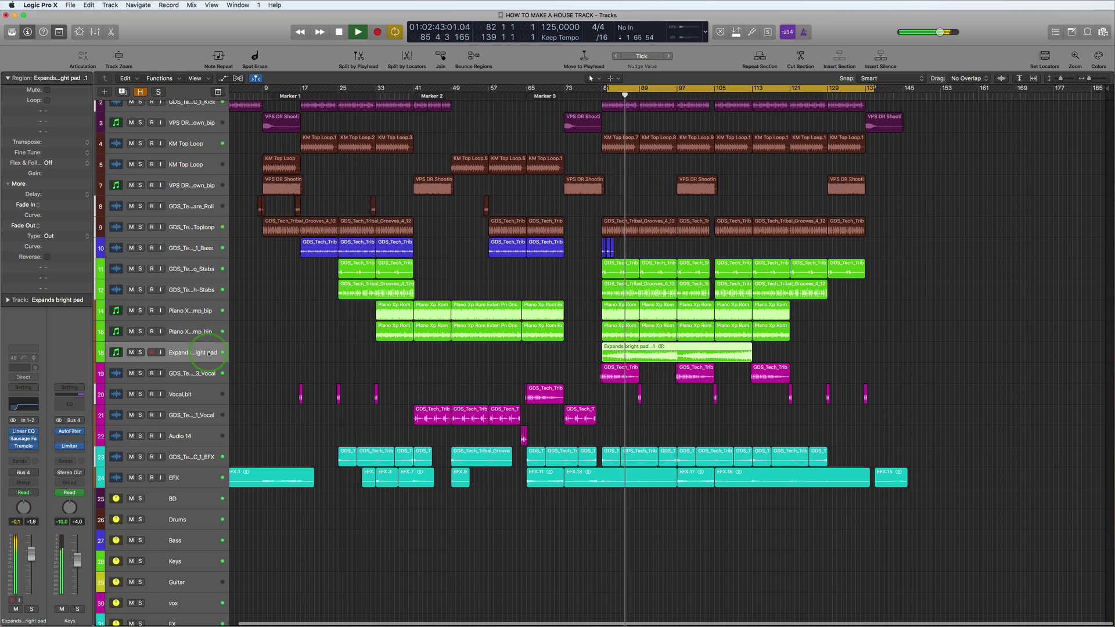
pyautogui.press('space')
pyautogui.click(140, 352)
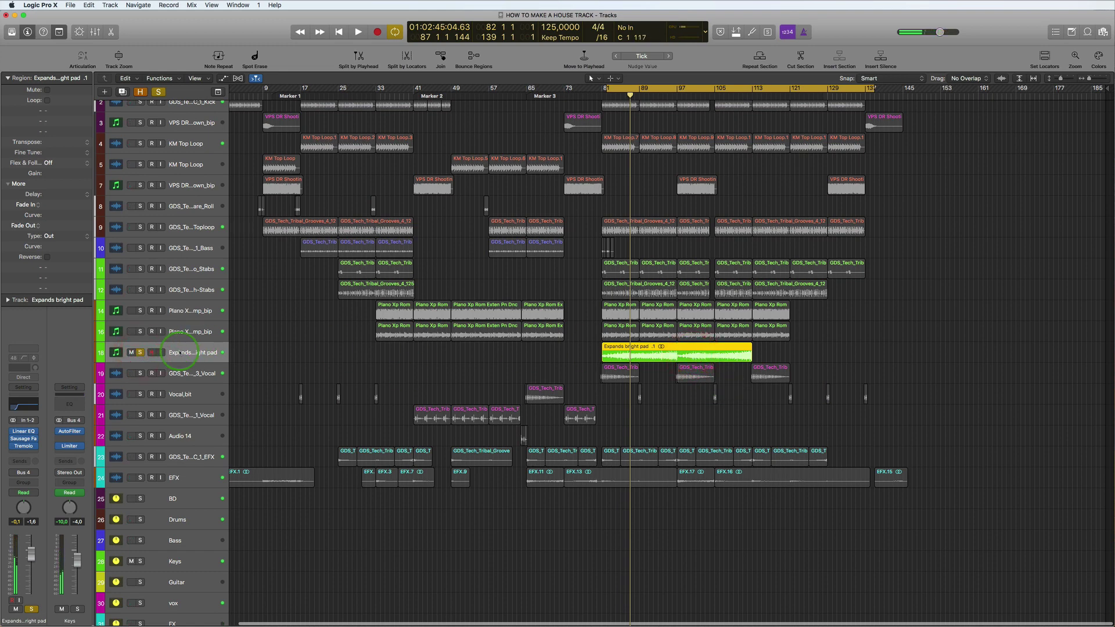
pyautogui.click(140, 353)
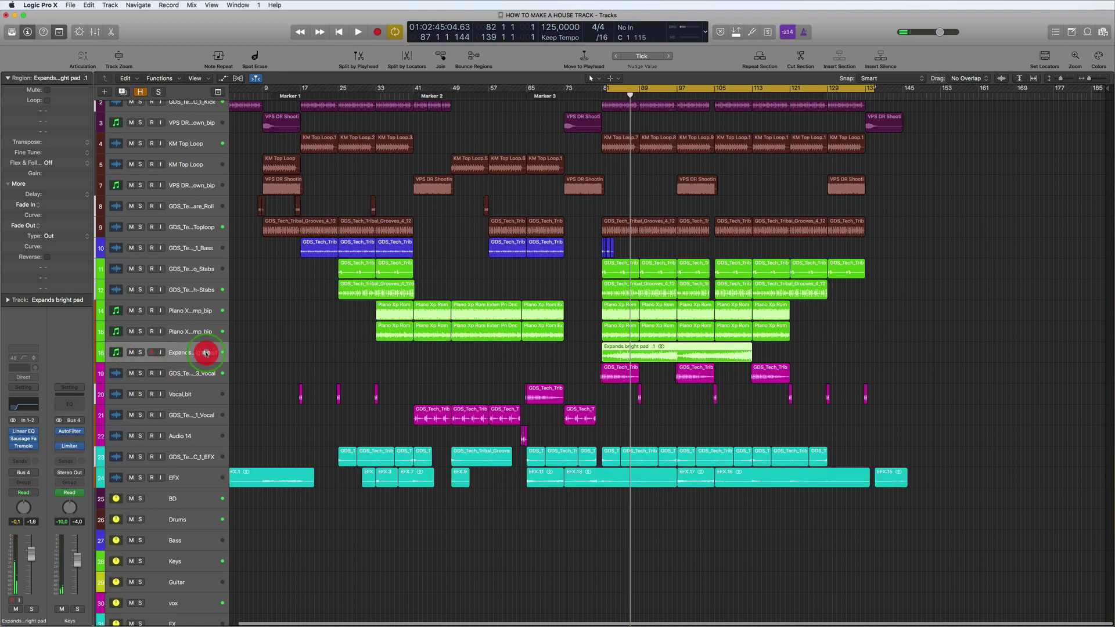
# Step: Mute the Expands bright pad region and hide its track from the arrangement
pyautogui.press('m')
pyautogui.press('m')
pyautogui.press('m')
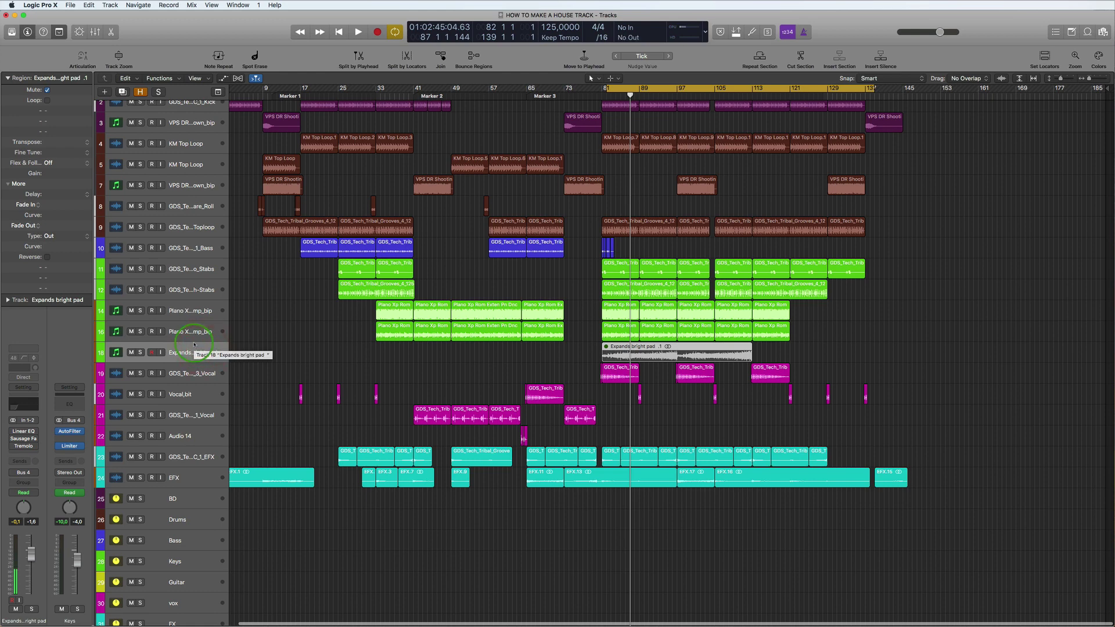
pyautogui.hotkey('ctrl', 'h')
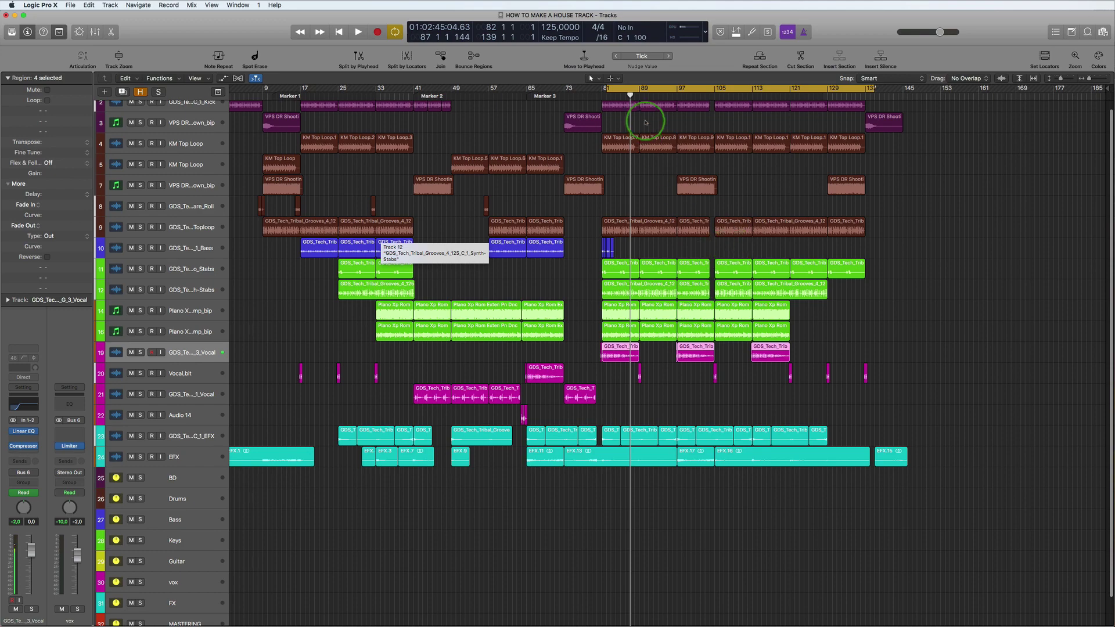
# Step: Play the final section with the cycle range set from bar 81 to bar 145
pyautogui.moveTo(603, 88); pyautogui.dragTo(900, 127)
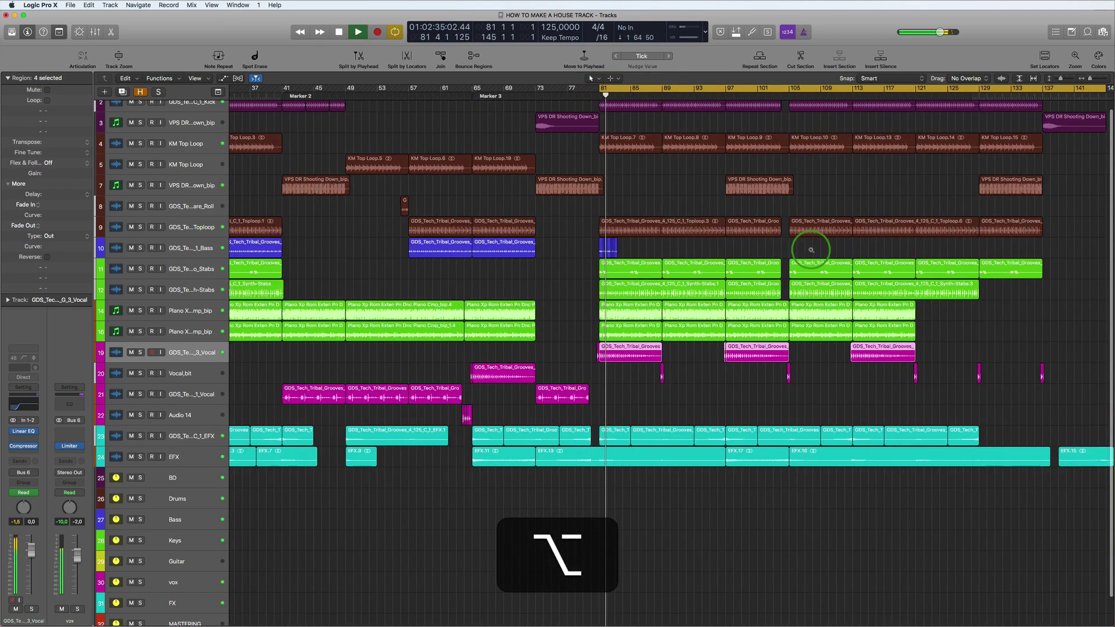
pyautogui.keyDown('alt'); pyautogui.scroll(5, 811, 251); pyautogui.keyUp('alt')
pyautogui.keyDown('alt'); pyautogui.scroll(6, 811, 251); pyautogui.keyUp('alt')
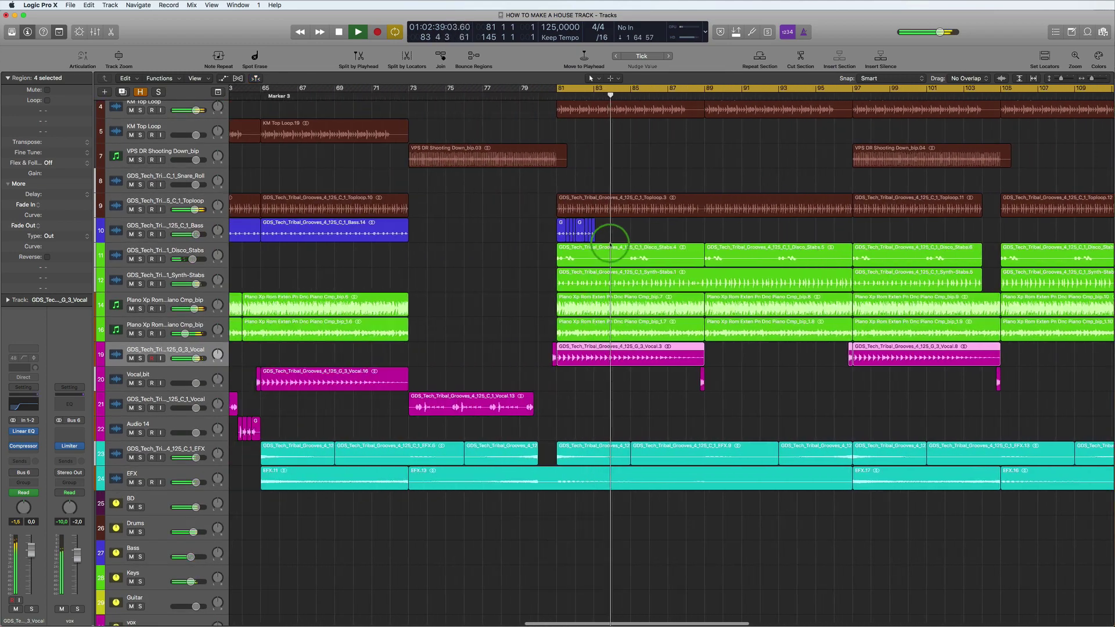
pyautogui.keyDown('alt'); pyautogui.scroll(-4, 482, 255); pyautogui.keyUp('alt')
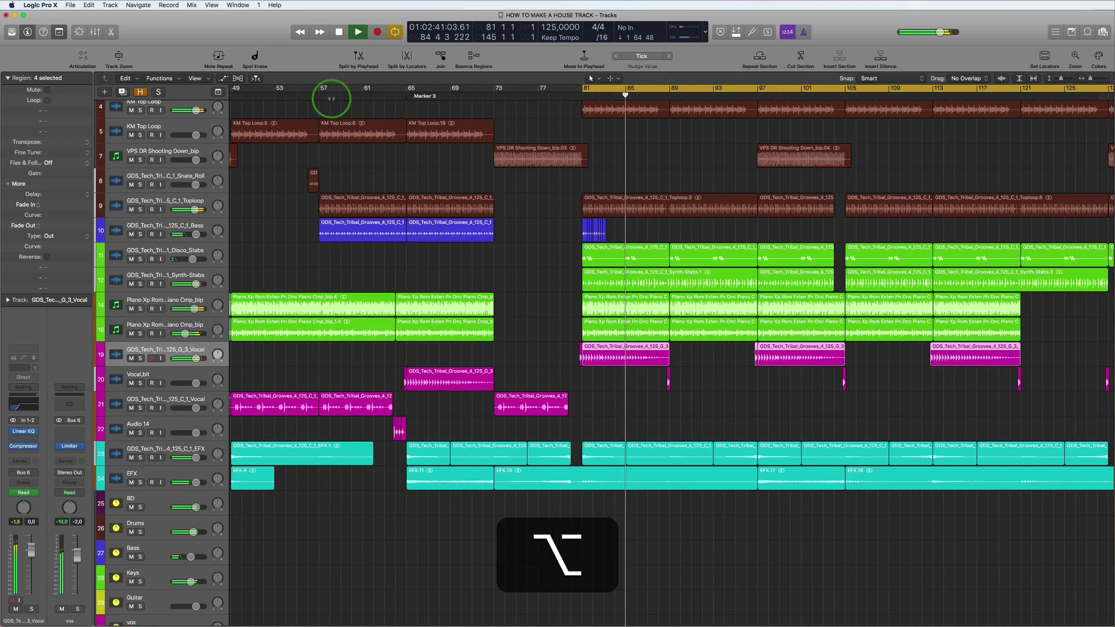
# Step: Play the earlier sections for comparison, cycling from bar 57 and from bar 25 to bar 45
pyautogui.moveTo(321, 89); pyautogui.dragTo(757, 130)
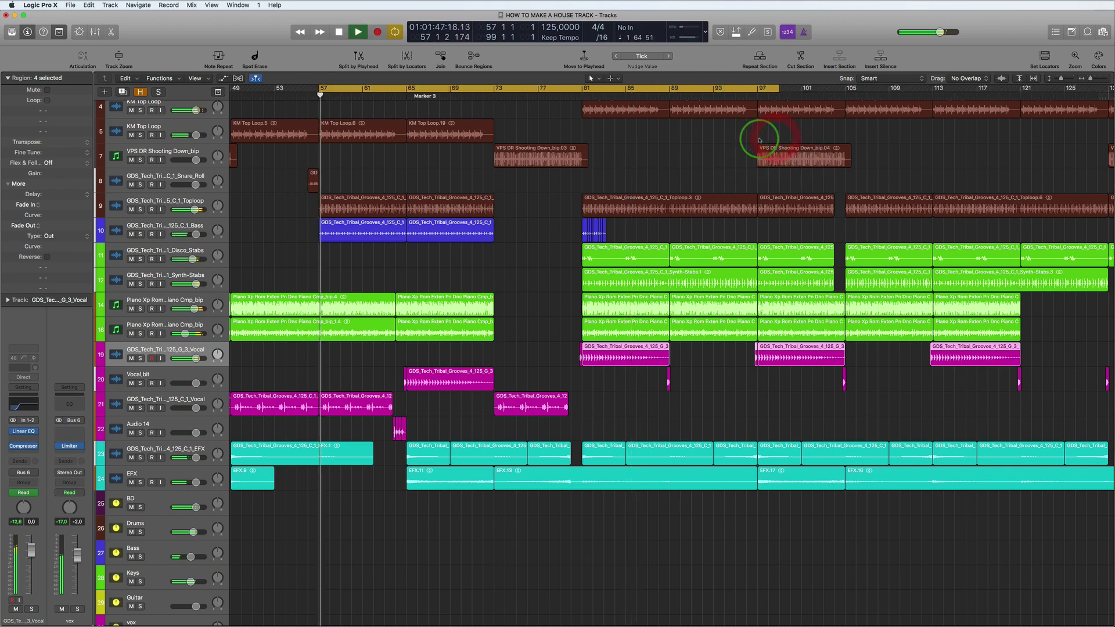
pyautogui.keyDown('alt'); pyautogui.scroll(-5, 475, 277); pyautogui.keyUp('alt')
pyautogui.keyDown('alt'); pyautogui.scroll(-1, 474, 277); pyautogui.keyUp('alt')
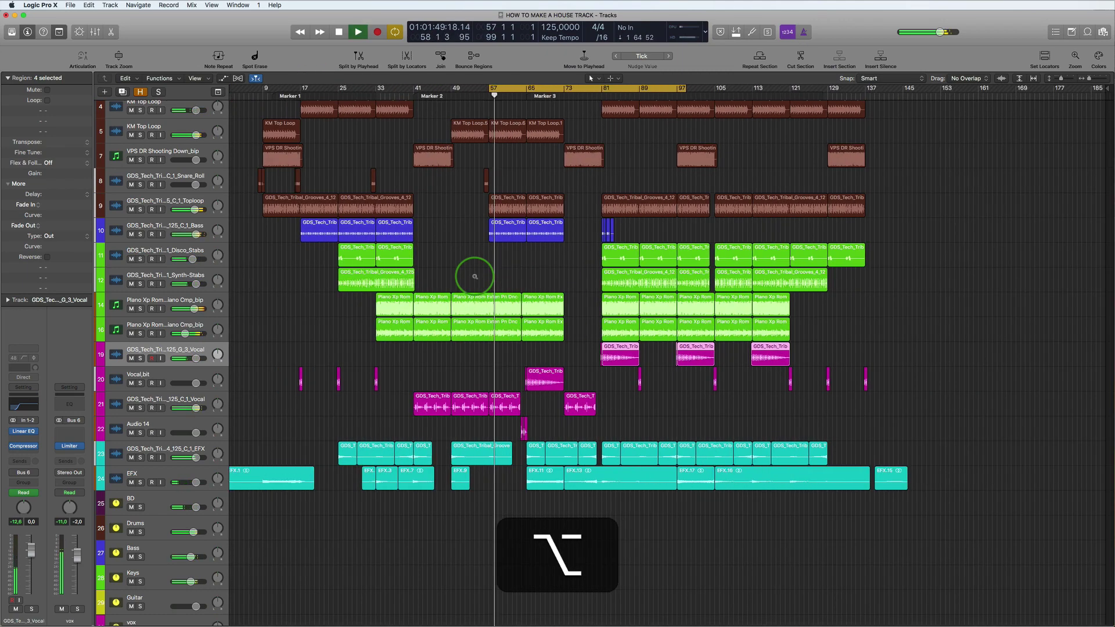
pyautogui.moveTo(336, 87); pyautogui.dragTo(427, 103)
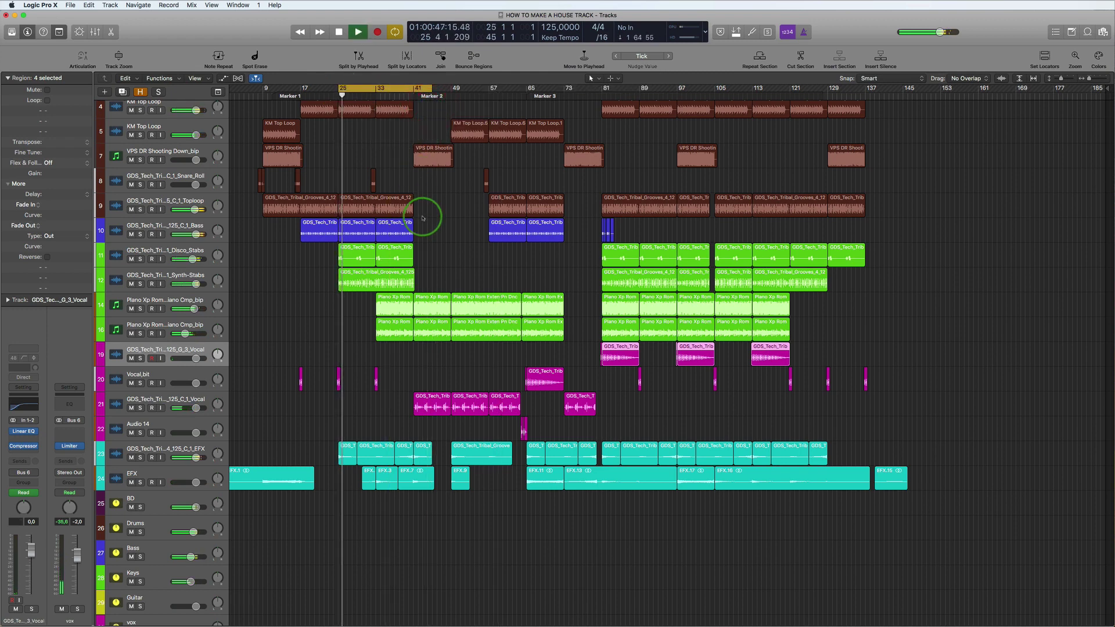
pyautogui.click(393, 88)
# Step: Set the cycle range from bar 81 to bar 163 and play the chopped bass regions at its start
pyautogui.moveTo(603, 87); pyautogui.dragTo(979, 124)
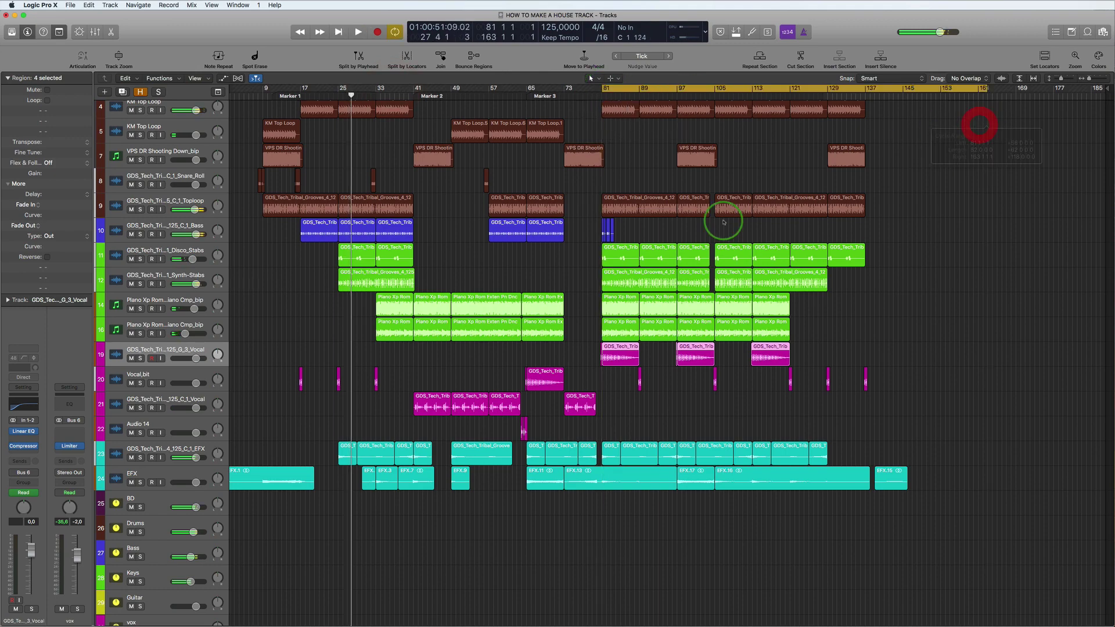
pyautogui.scroll(2, 641, 221)
pyautogui.press('space')
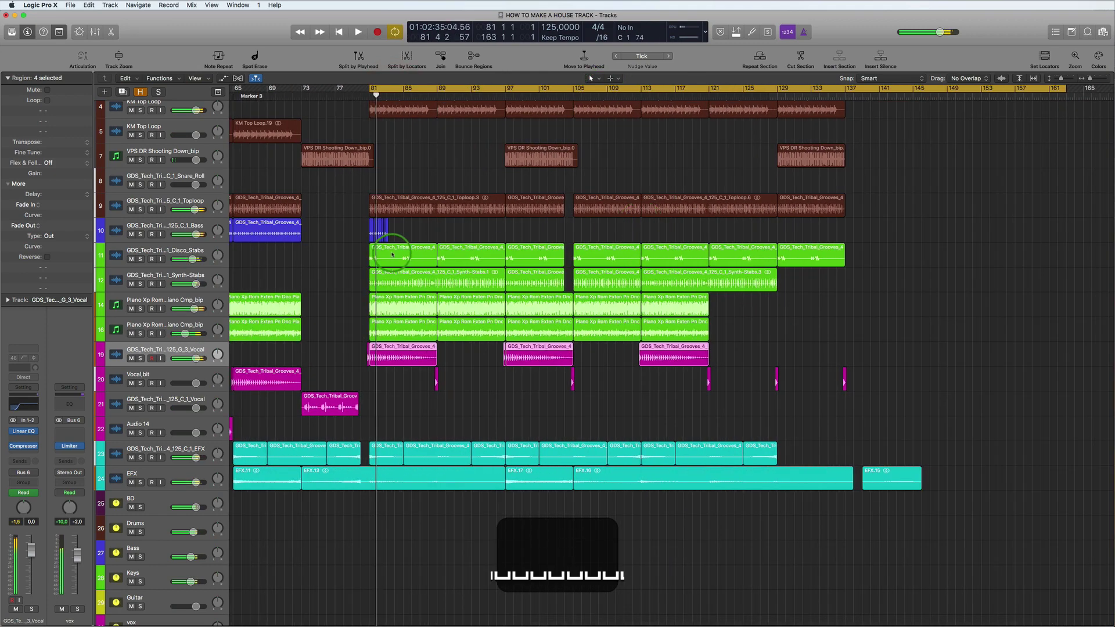
pyautogui.scroll(10, 394, 254)
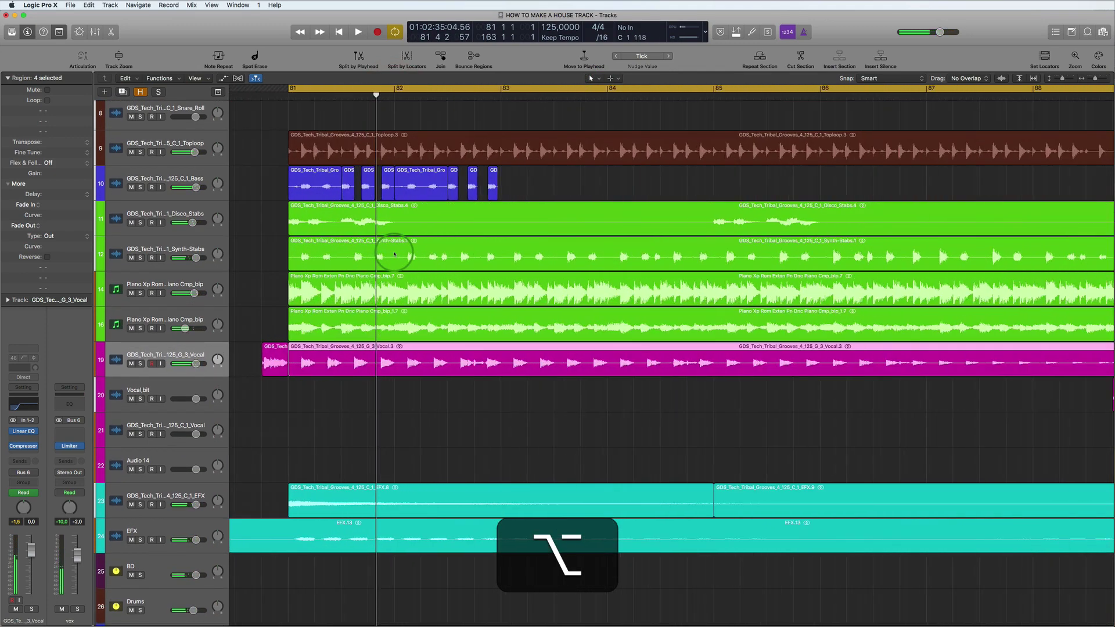
pyautogui.scroll(-1, 394, 254)
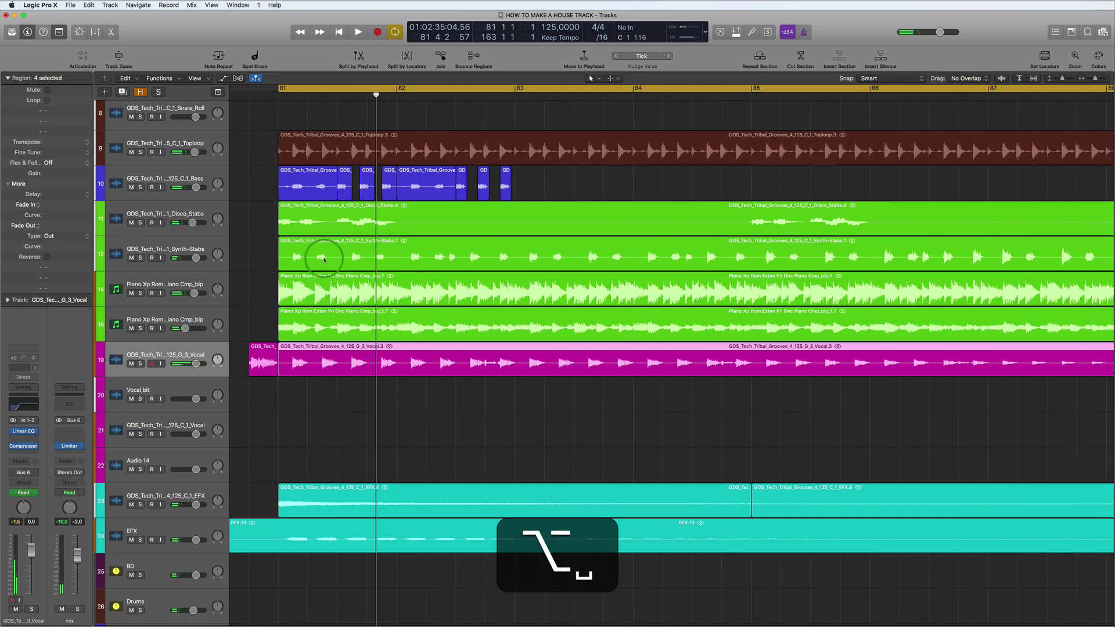
pyautogui.press('space')
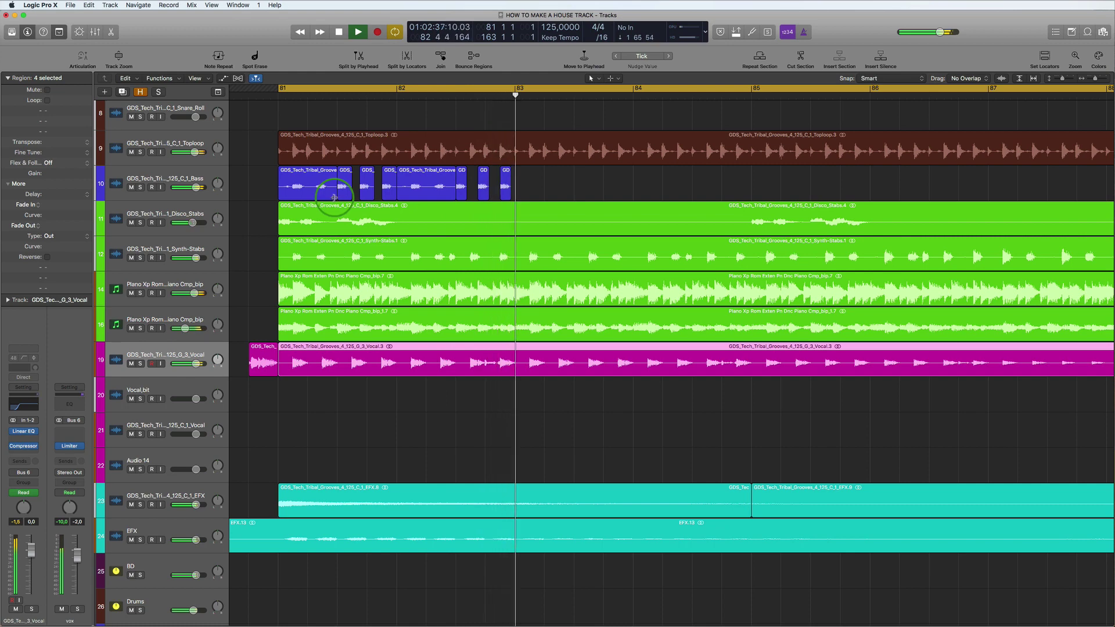
# Step: Adjust the start edges of the chopped bass regions in bars 81 and 82 to begin slightly earlier, and play them back
pyautogui.moveTo(335, 197); pyautogui.dragTo(357, 197)
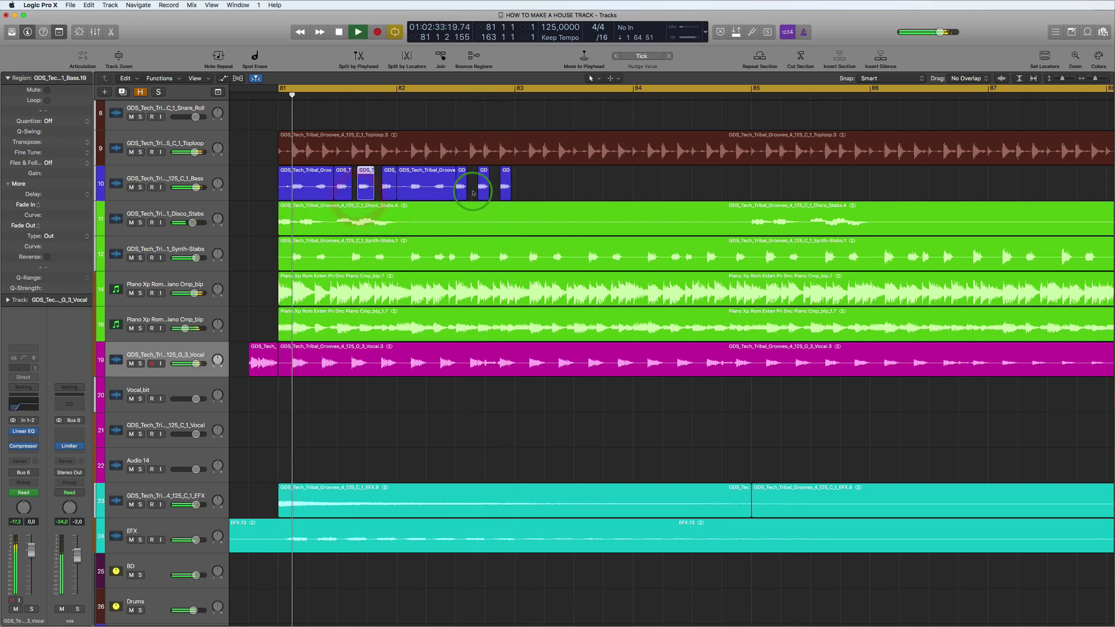
pyautogui.moveTo(457, 195); pyautogui.dragTo(496, 197)
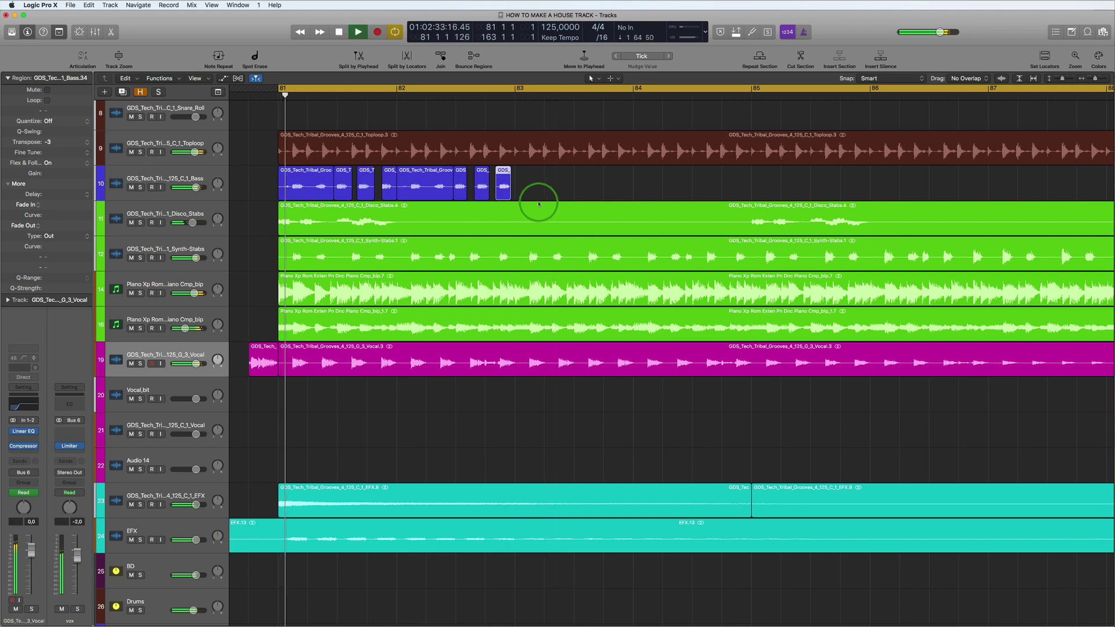
pyautogui.scroll(-1, 577, 193)
pyautogui.scroll(-4, 577, 193)
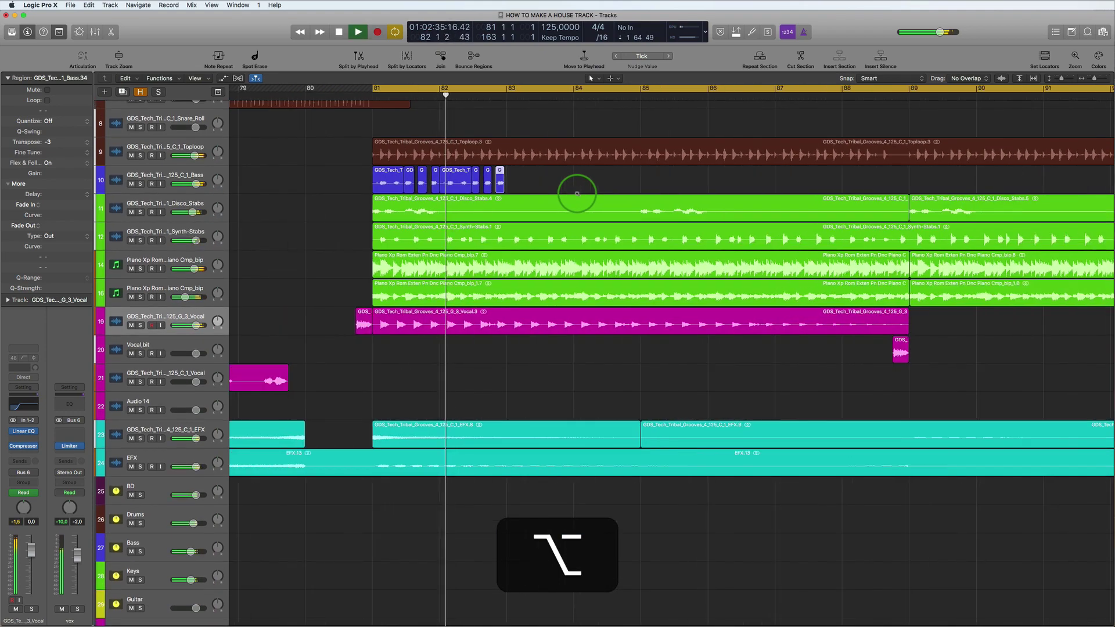
pyautogui.scroll(-3, 578, 193)
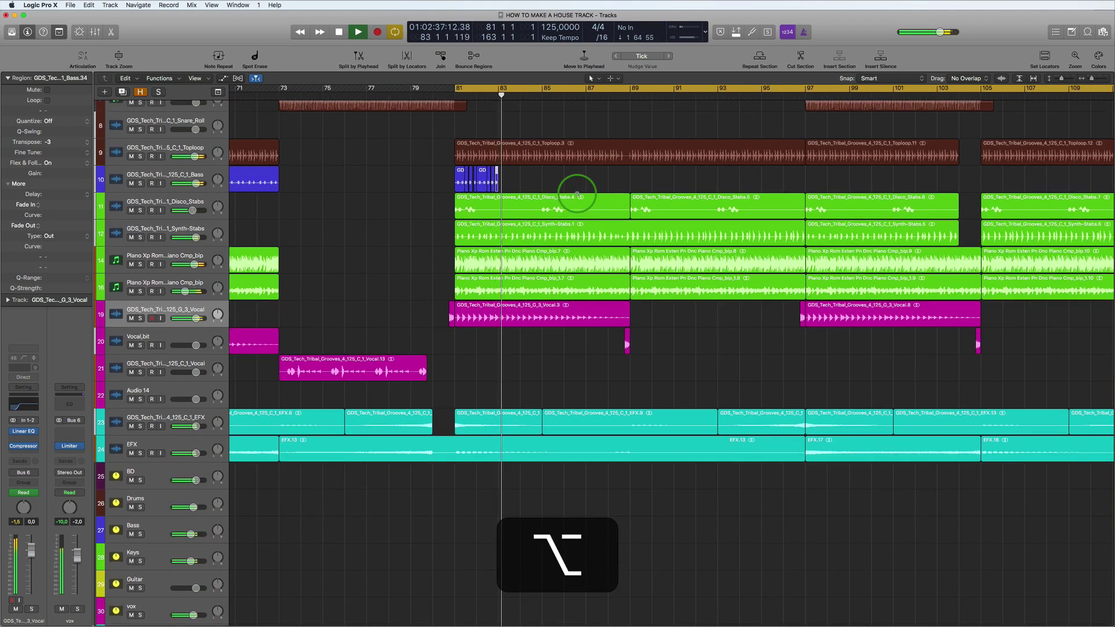
pyautogui.press('space')
# Step: Set the cycle range from bar 49 to bar 111 to review the section around Marker 3
pyautogui.scroll(-6, 458, 226)
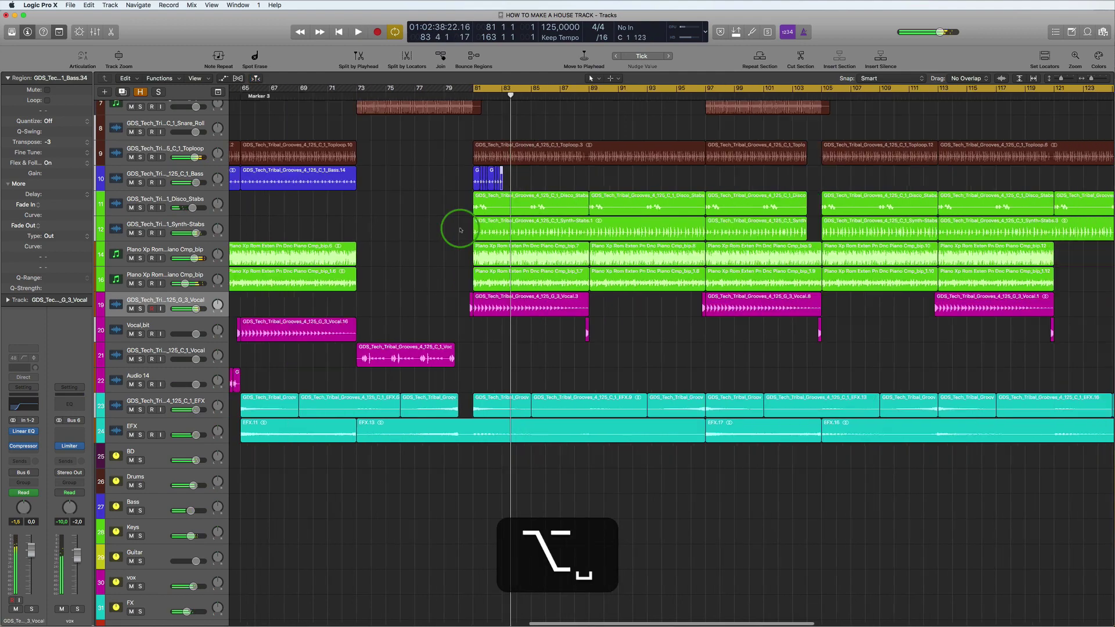
pyautogui.scroll(5, 460, 228)
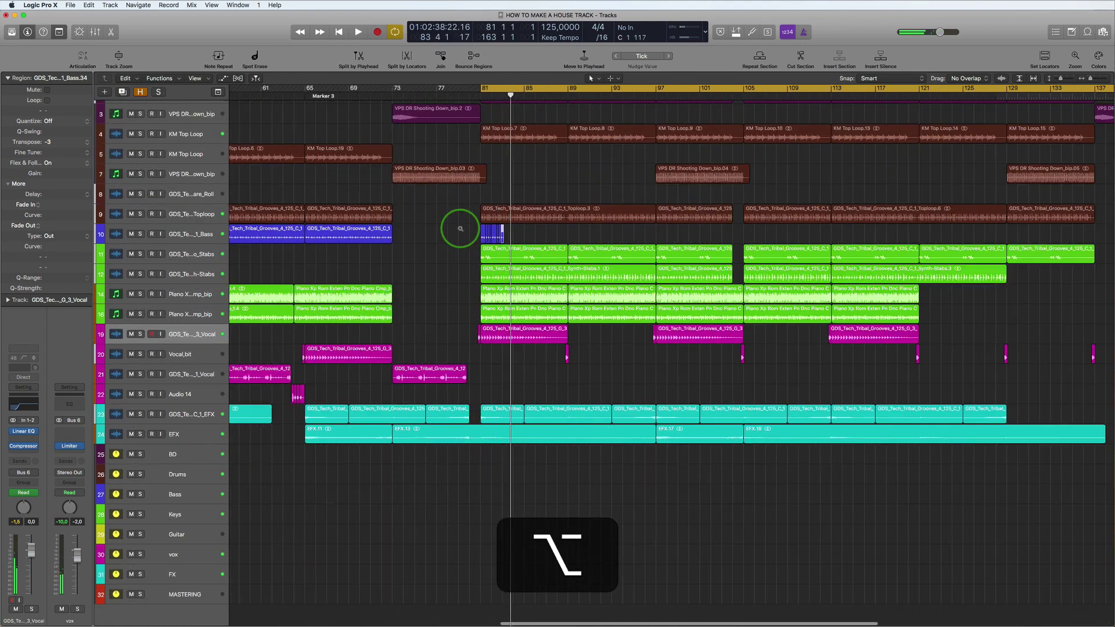
pyautogui.scroll(-2, 459, 228)
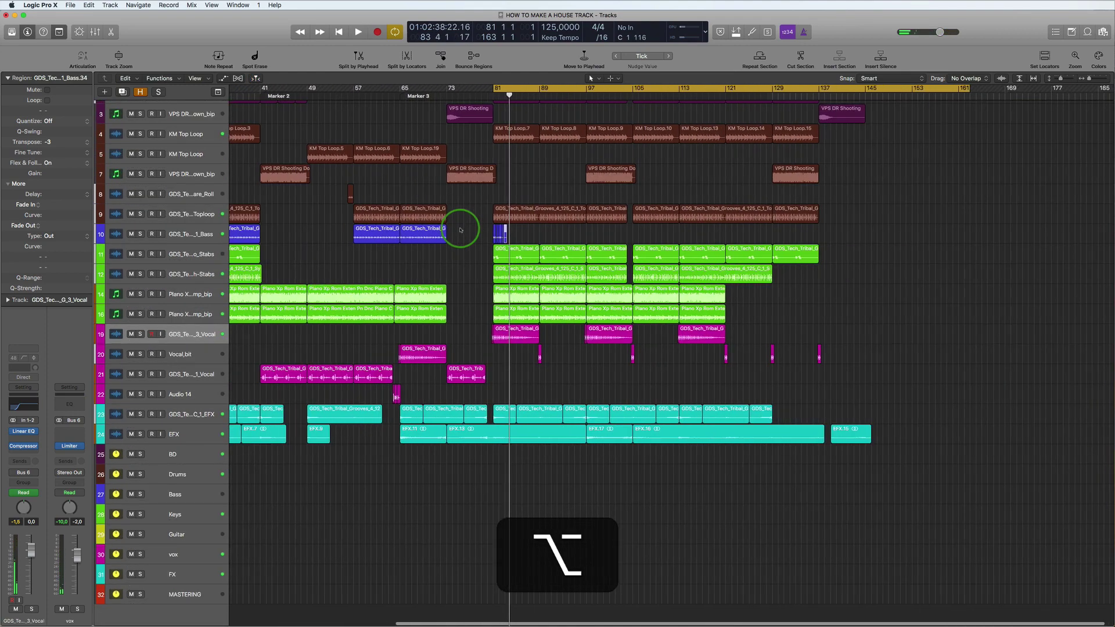
pyautogui.scroll(-2, 461, 221)
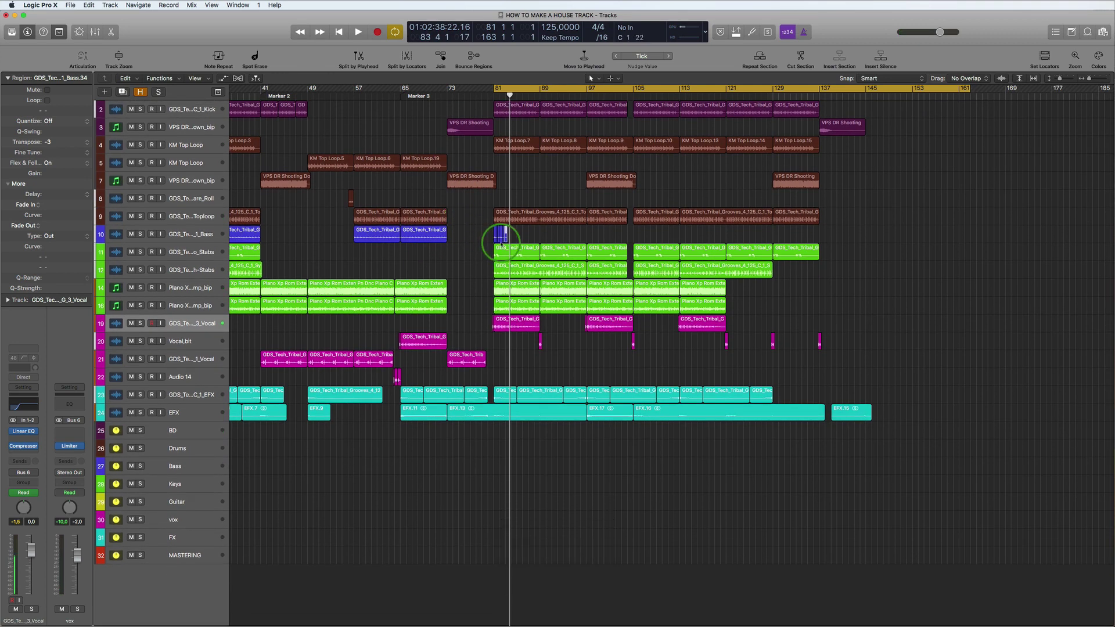
pyautogui.moveTo(453, 89); pyautogui.dragTo(749, 126)
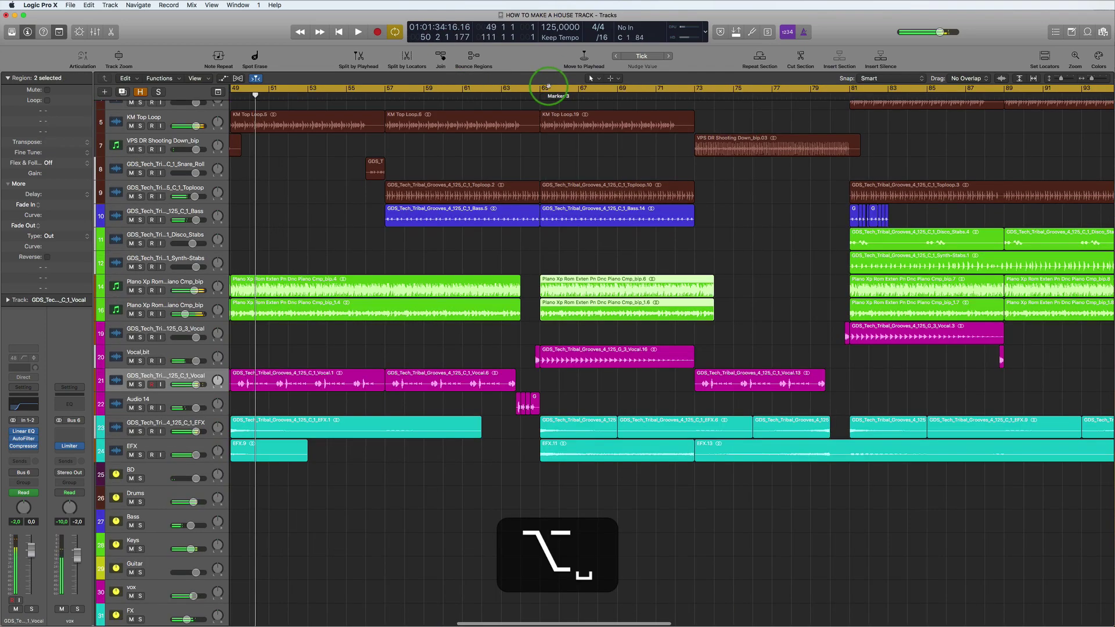
# Step: Cycle bars 64 to 76 and trim the ends of both piano regions after Marker 3 back to bar 73
pyautogui.click(548, 86)
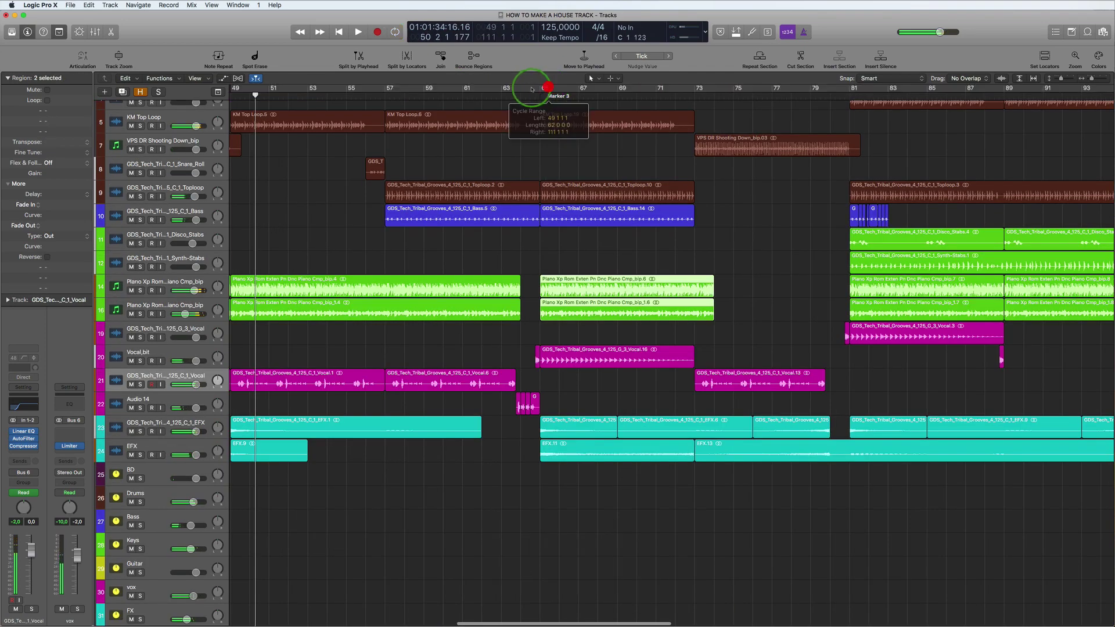
pyautogui.moveTo(529, 88); pyautogui.dragTo(748, 128)
pyautogui.scroll(5, 598, 258)
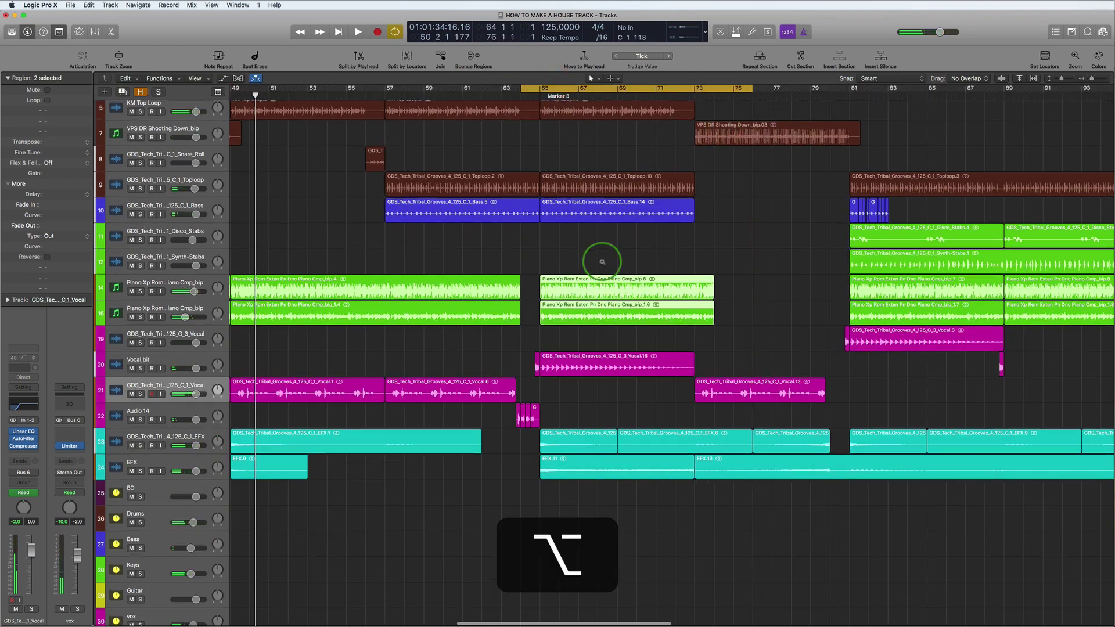
pyautogui.scroll(2, 602, 261)
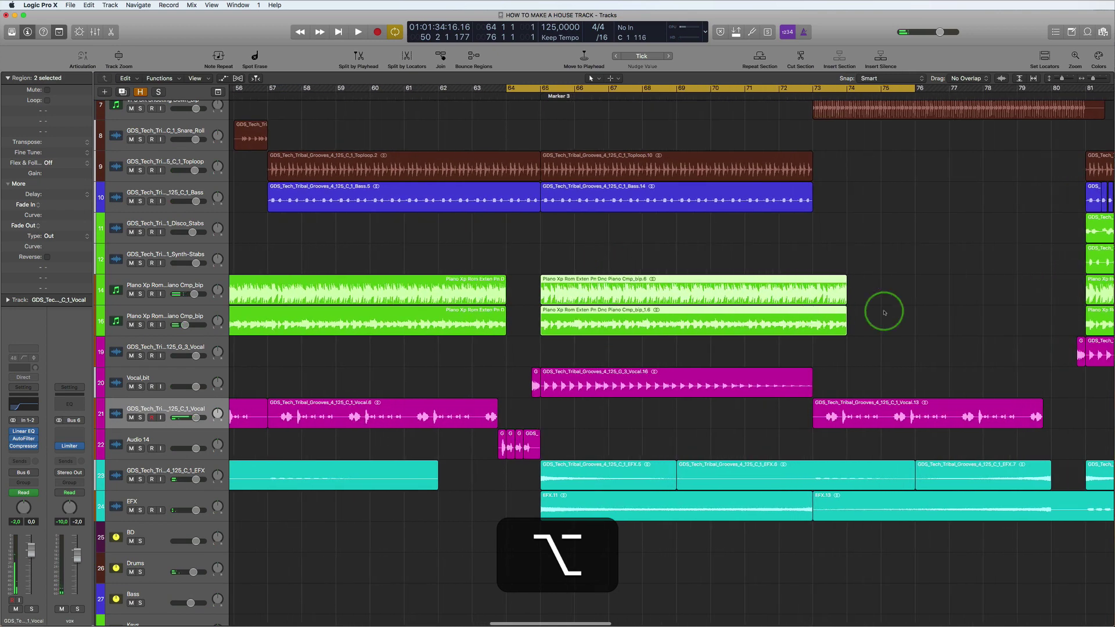
pyautogui.click(868, 325)
pyautogui.moveTo(859, 299); pyautogui.dragTo(795, 323)
pyautogui.click(551, 212)
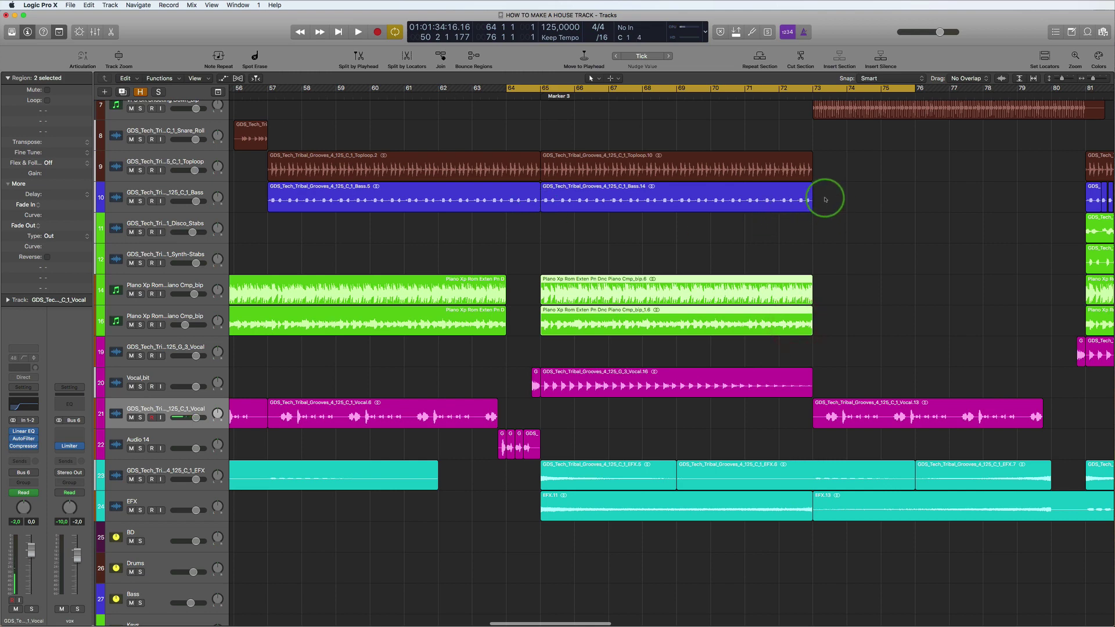
# Step: Cycle bars 65 to 73, shorten the bass and both piano regions at bar 65 to brief hits, and play the result
pyautogui.moveTo(546, 89); pyautogui.dragTo(809, 125)
pyautogui.press('space')
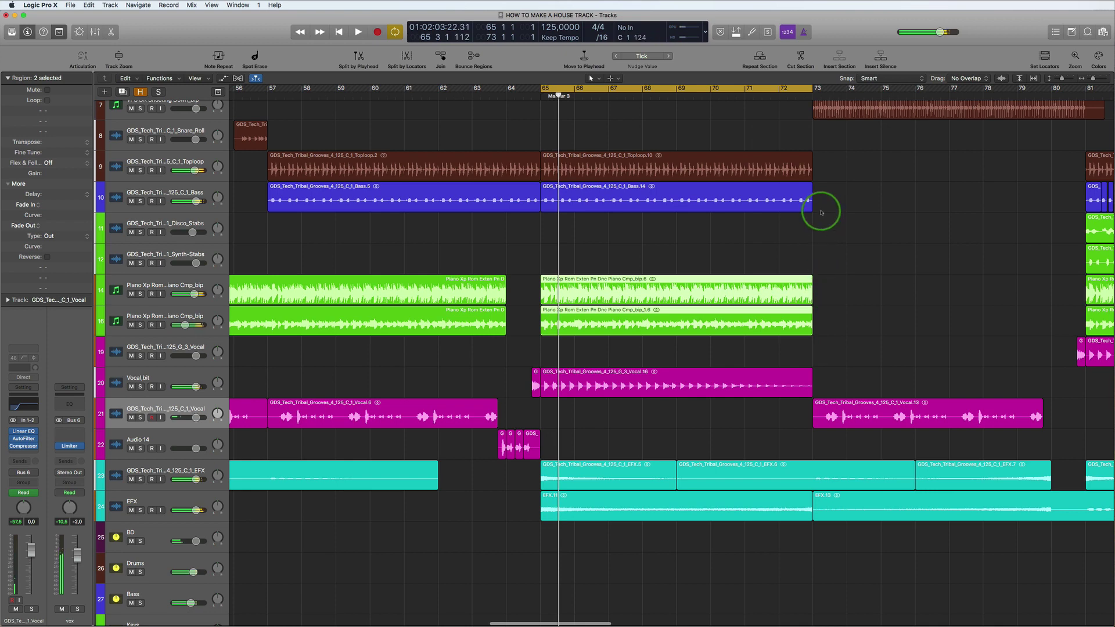
pyautogui.moveTo(821, 212); pyautogui.dragTo(568, 308)
pyautogui.press('space')
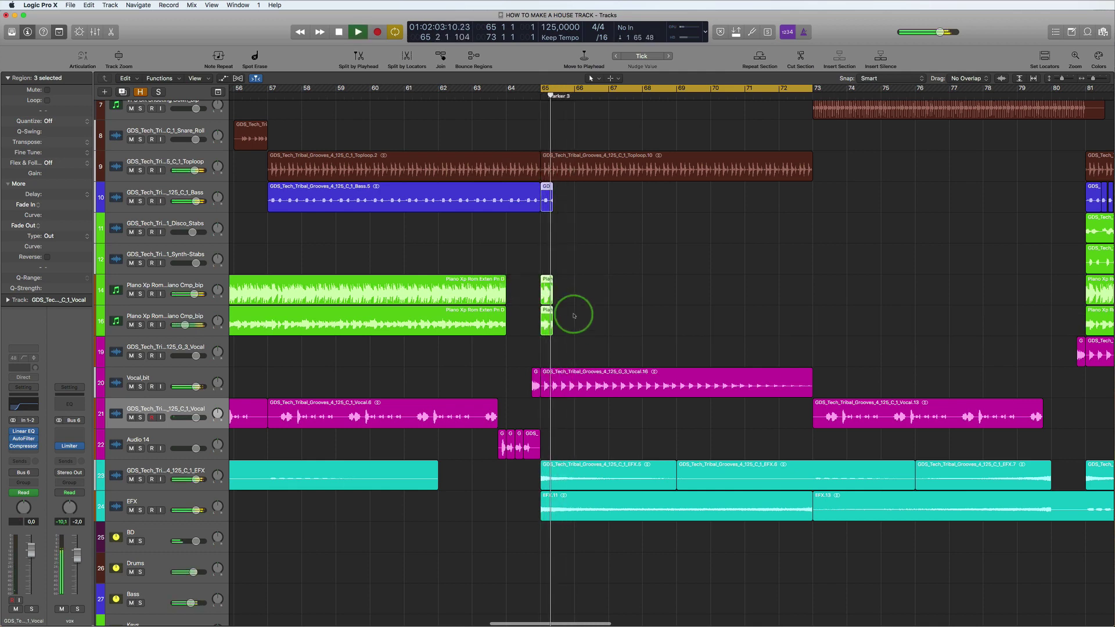
pyautogui.scroll(1, 581, 253)
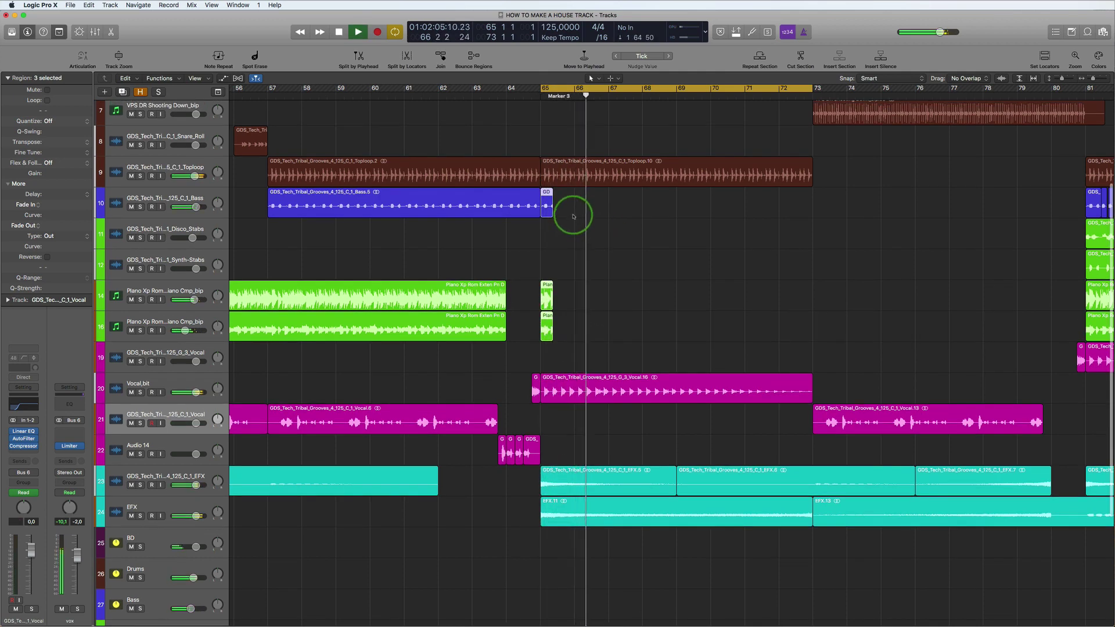
pyautogui.click(546, 317)
pyautogui.press('space')
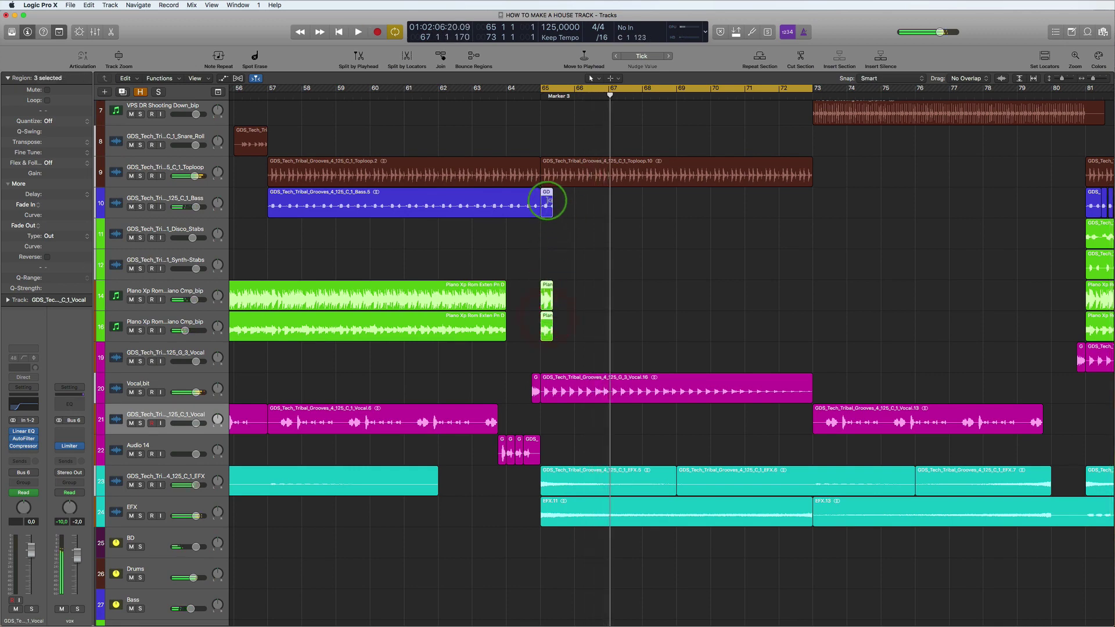
# Step: Copy the short bass and piano hits at bar 65 to bars 66, 67 and 68, and play them back
pyautogui.moveTo(547, 200); pyautogui.dragTo(535, 315)
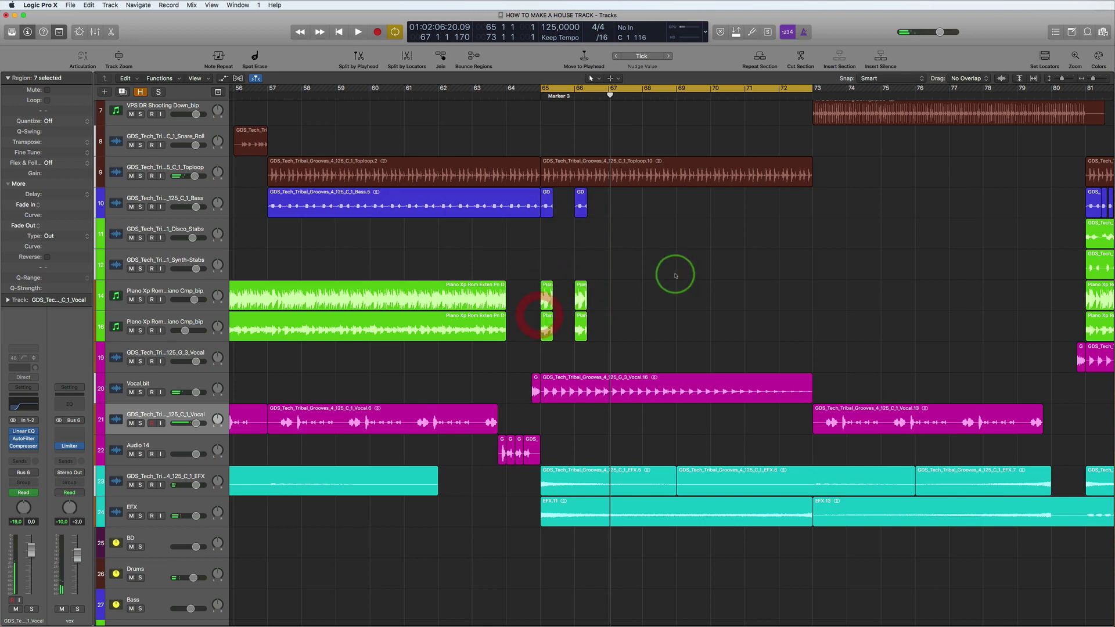
pyautogui.moveTo(603, 204); pyautogui.dragTo(543, 344)
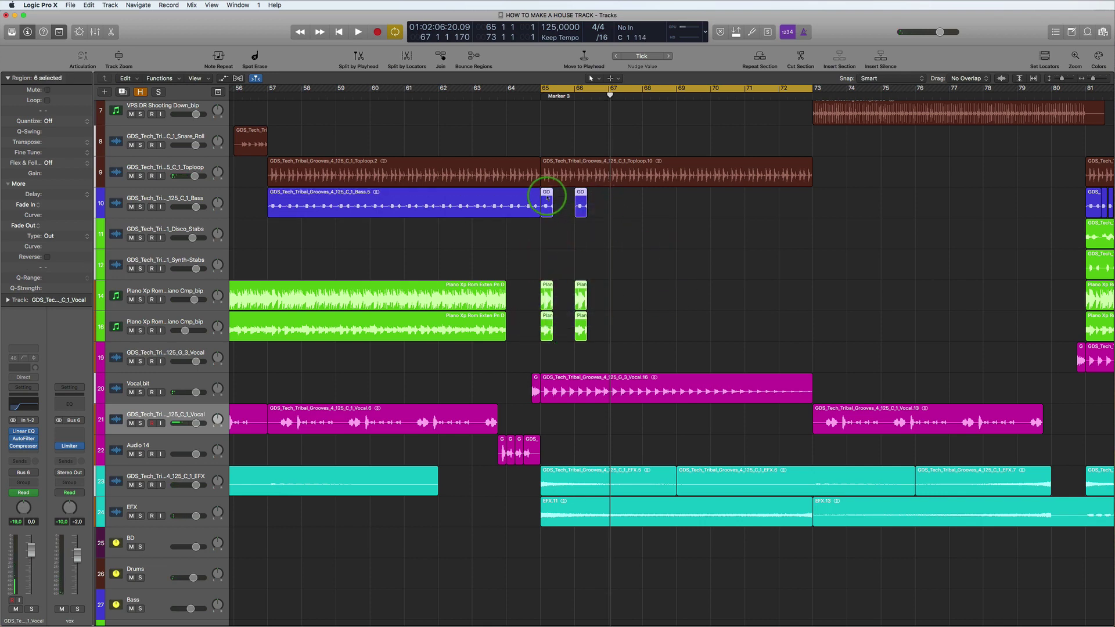
pyautogui.moveTo(548, 198); pyautogui.dragTo(617, 206)
pyautogui.press('space')
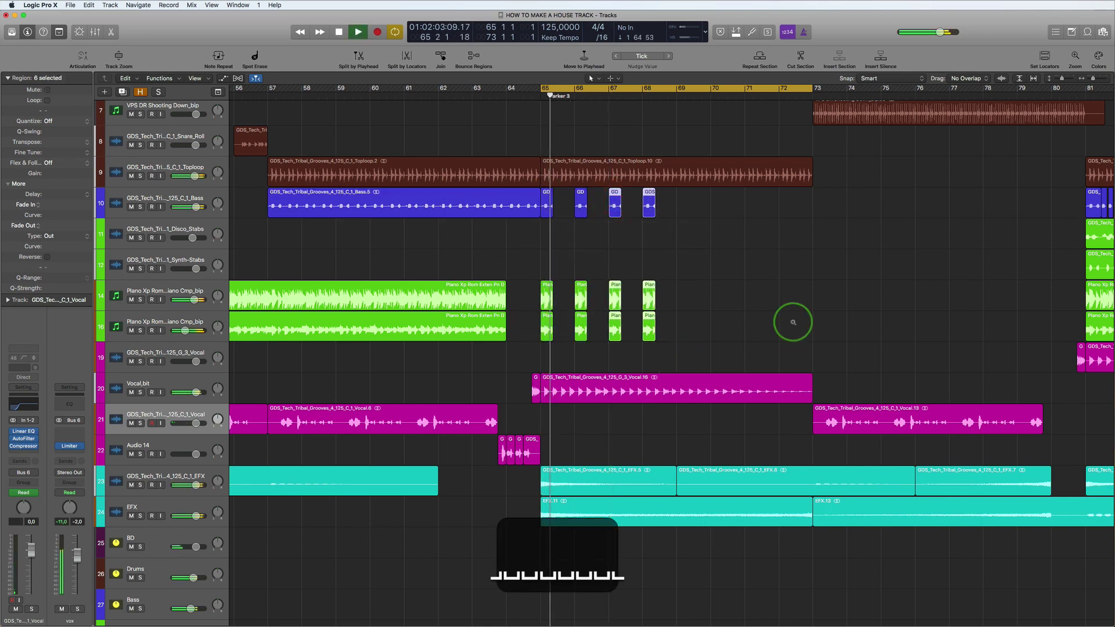
pyautogui.keyDown('ctrl'); pyautogui.keyDown('alt'); pyautogui.click(786, 319); pyautogui.keyUp('alt'); pyautogui.keyUp('ctrl')
pyautogui.keyDown('ctrl'); pyautogui.keyDown('alt'); pyautogui.click(790, 321); pyautogui.keyUp('alt'); pyautogui.keyUp('ctrl')
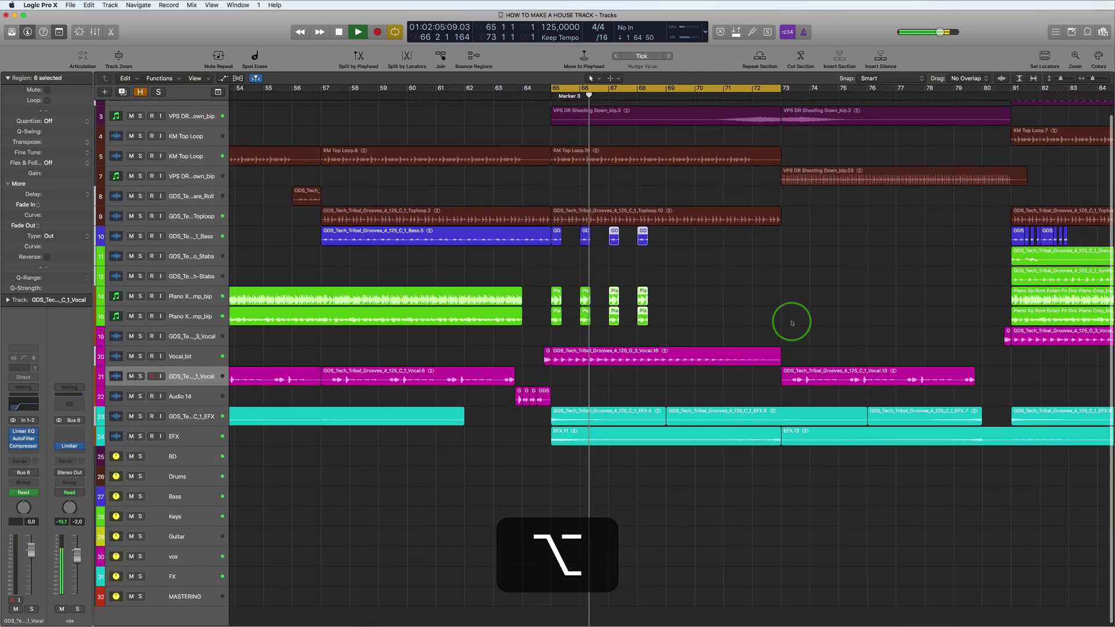
pyautogui.keyDown('ctrl'); pyautogui.keyDown('alt'); pyautogui.click(791, 321); pyautogui.keyUp('alt'); pyautogui.keyUp('ctrl')
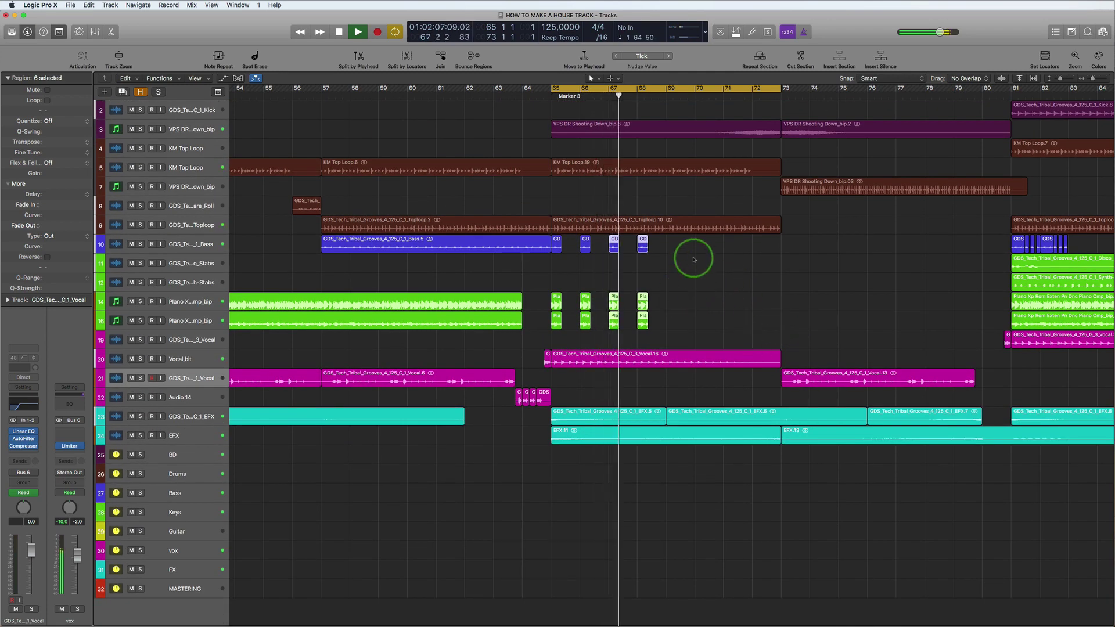
# Step: Try doubling the bass and upper piano hits in bars 67 and 68 with copies directly behind them, and play the result
pyautogui.click(615, 245)
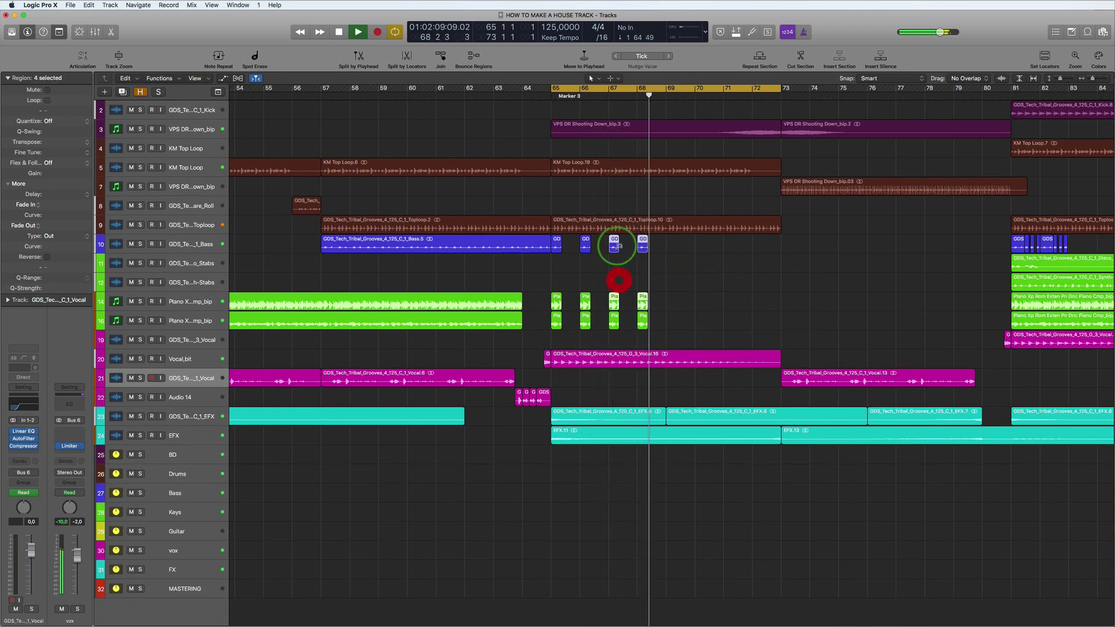
pyautogui.moveTo(614, 245); pyautogui.dragTo(672, 326)
pyautogui.press('space')
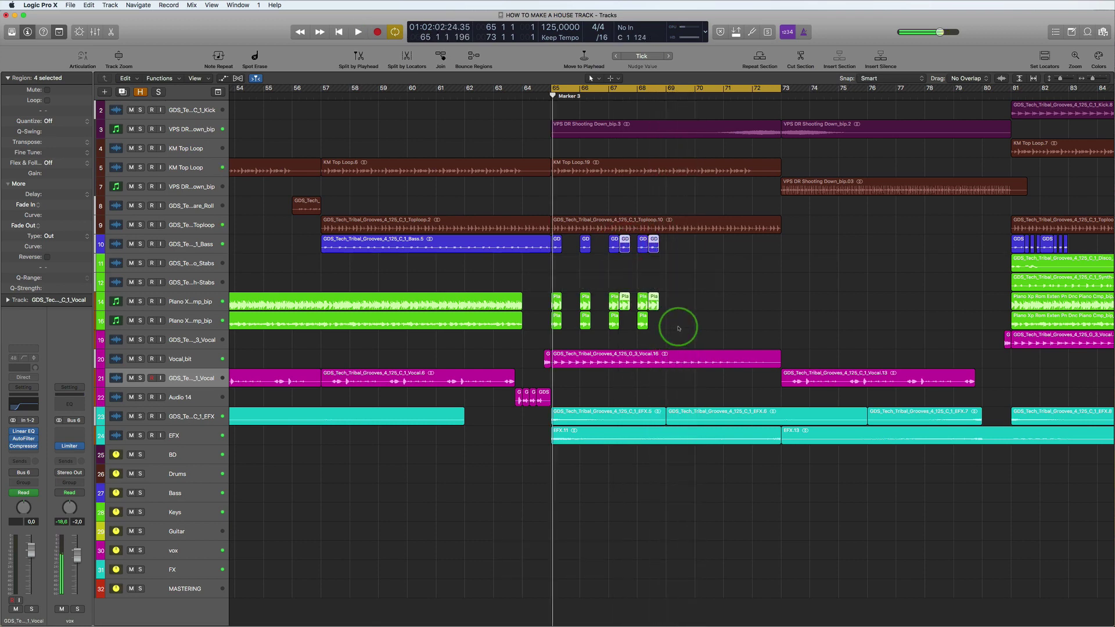
pyautogui.press('space')
pyautogui.scroll(6, 697, 310)
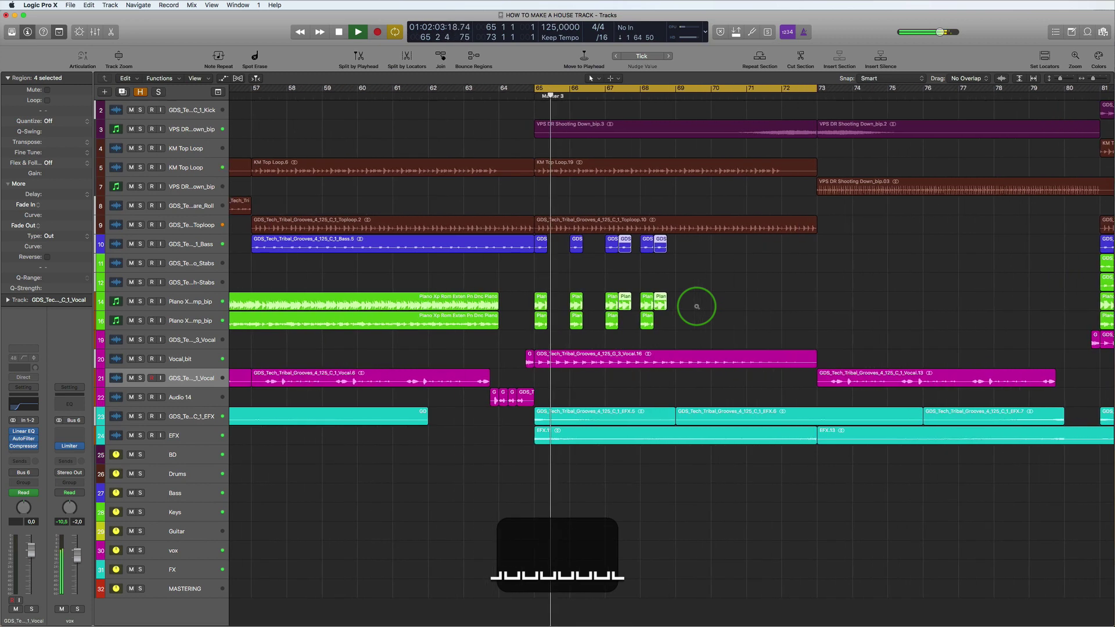
pyautogui.scroll(3, 696, 307)
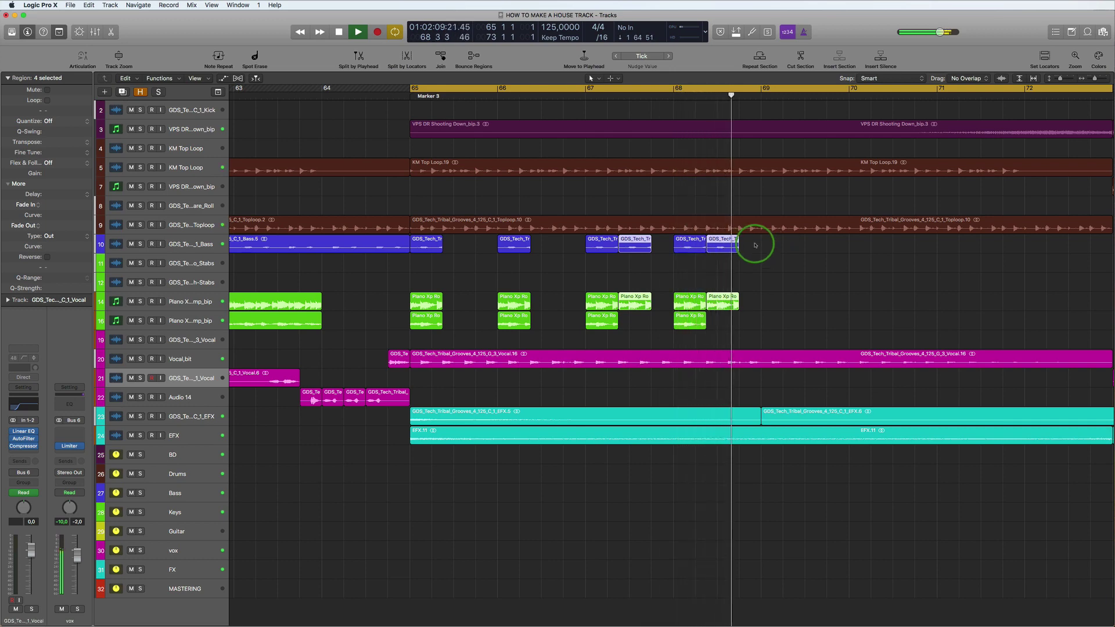
pyautogui.press('space')
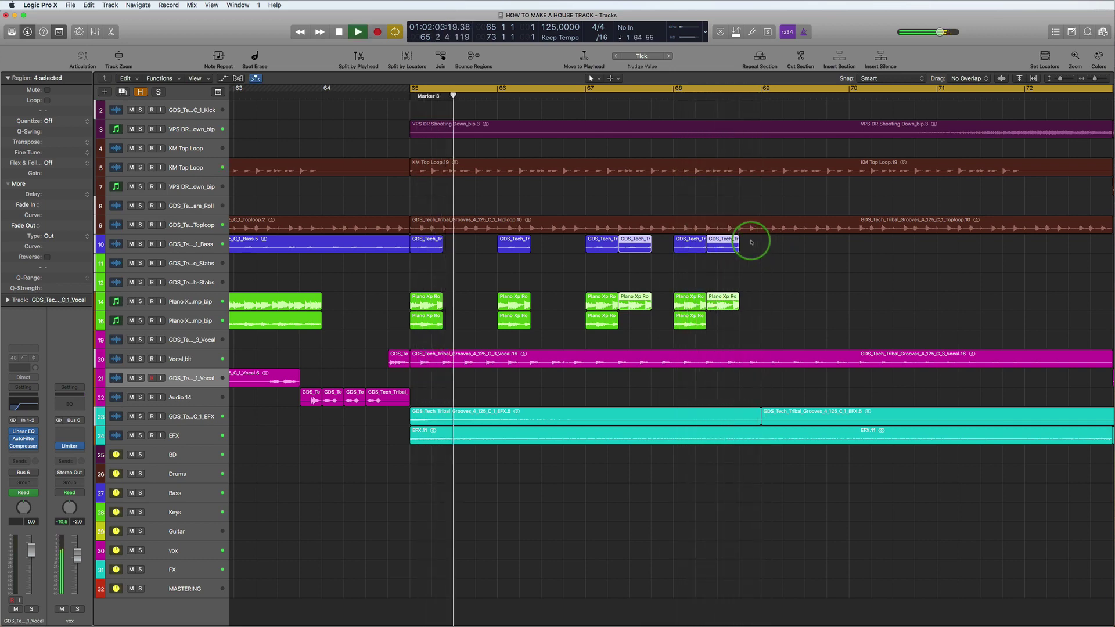
# Step: Delete the extra bass and piano copies behind the hits in bars 67 and 68
pyautogui.moveTo(751, 242); pyautogui.dragTo(721, 299)
pyautogui.press('Delete')
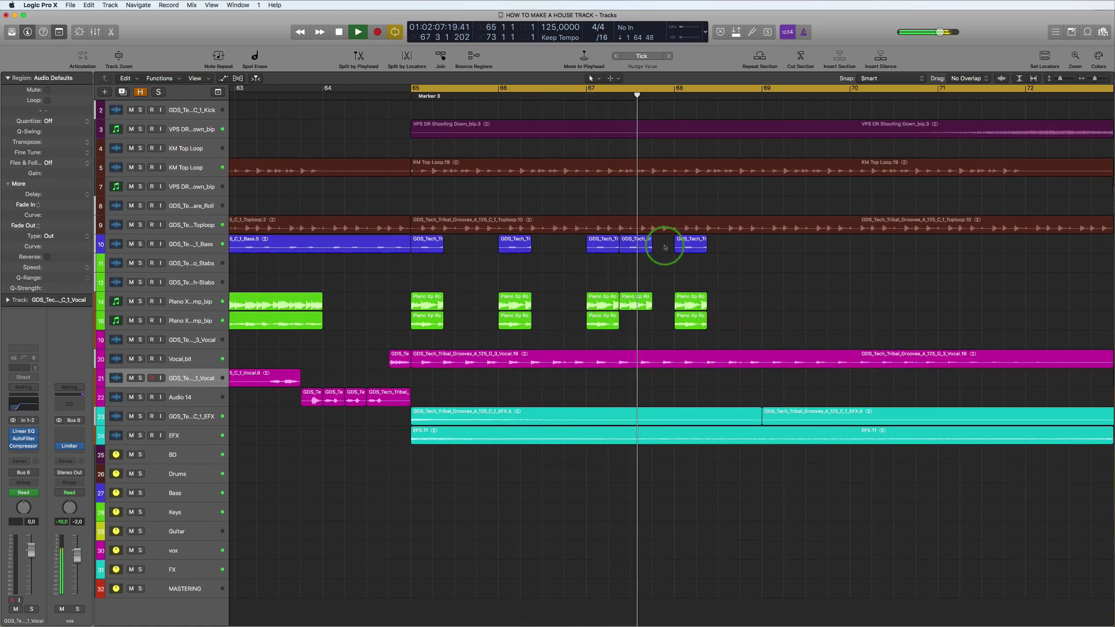
pyautogui.moveTo(665, 247); pyautogui.dragTo(635, 294)
pyautogui.press('Delete')
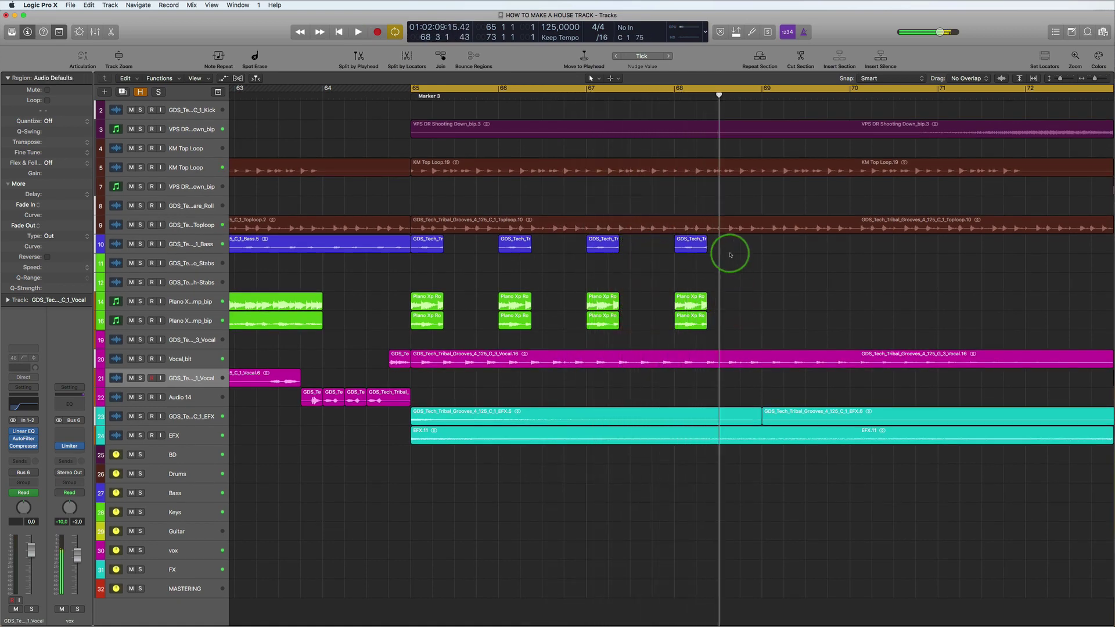
# Step: Lengthen all bass and piano hits in bars 65 to 68 to two beats each while listening to the cycle
pyautogui.moveTo(730, 254); pyautogui.dragTo(453, 323)
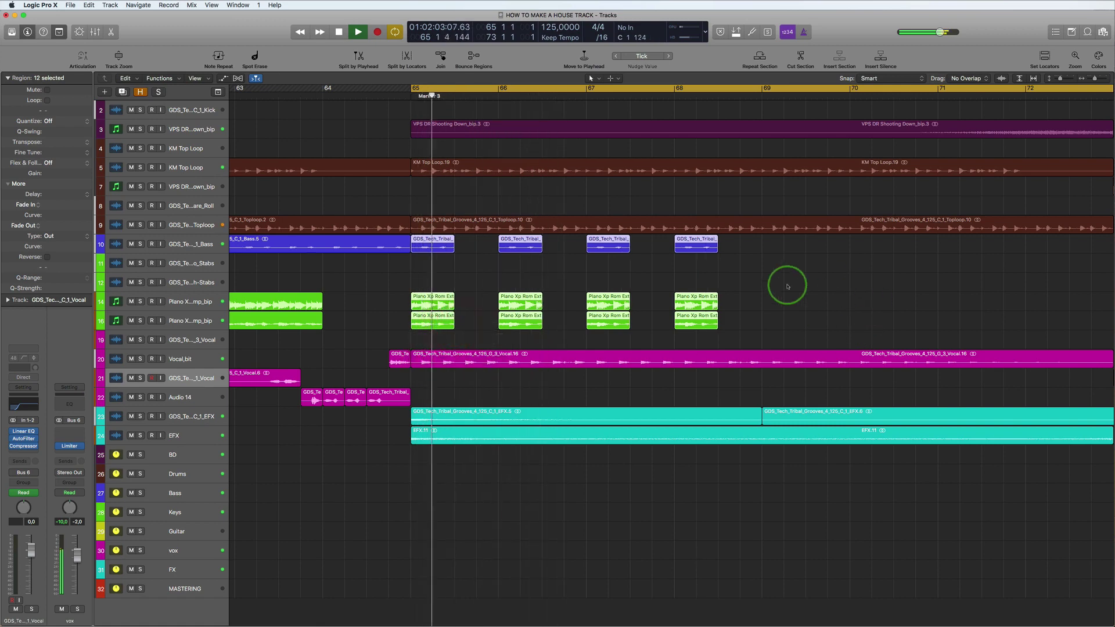
pyautogui.hscroll(-1, 787, 286)
pyautogui.scroll(-2, 787, 285)
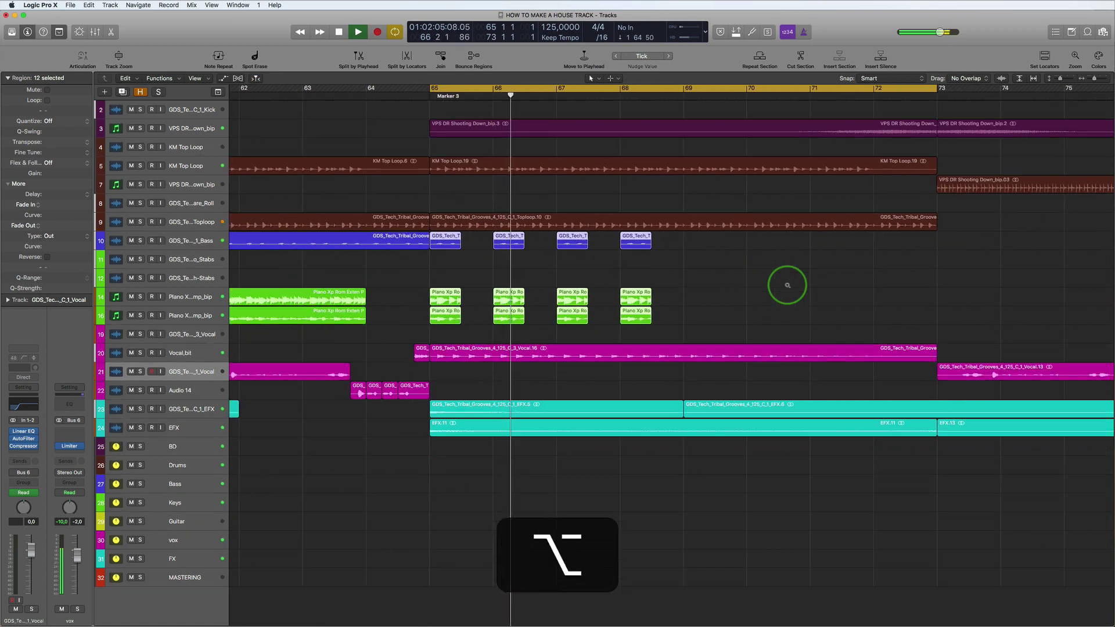
pyautogui.scroll(-2, 787, 286)
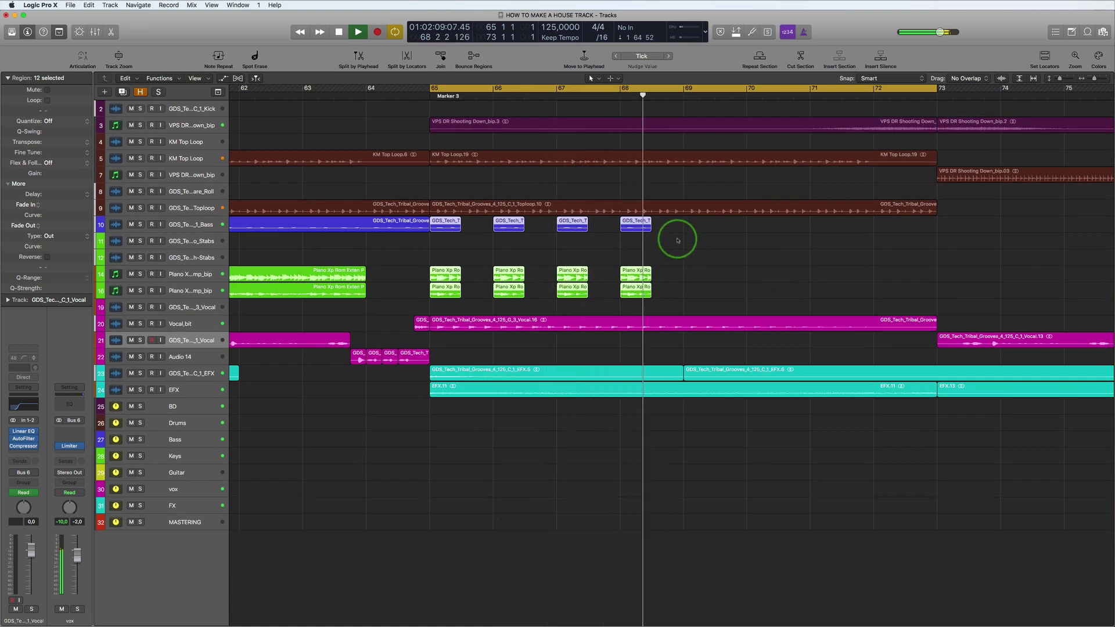
pyautogui.scroll(-1, 677, 241)
# Step: Copy the bass and piano hits from bars 65–68 to bars 69–72 and shorten the copies to one beat each
pyautogui.moveTo(673, 233); pyautogui.dragTo(441, 293)
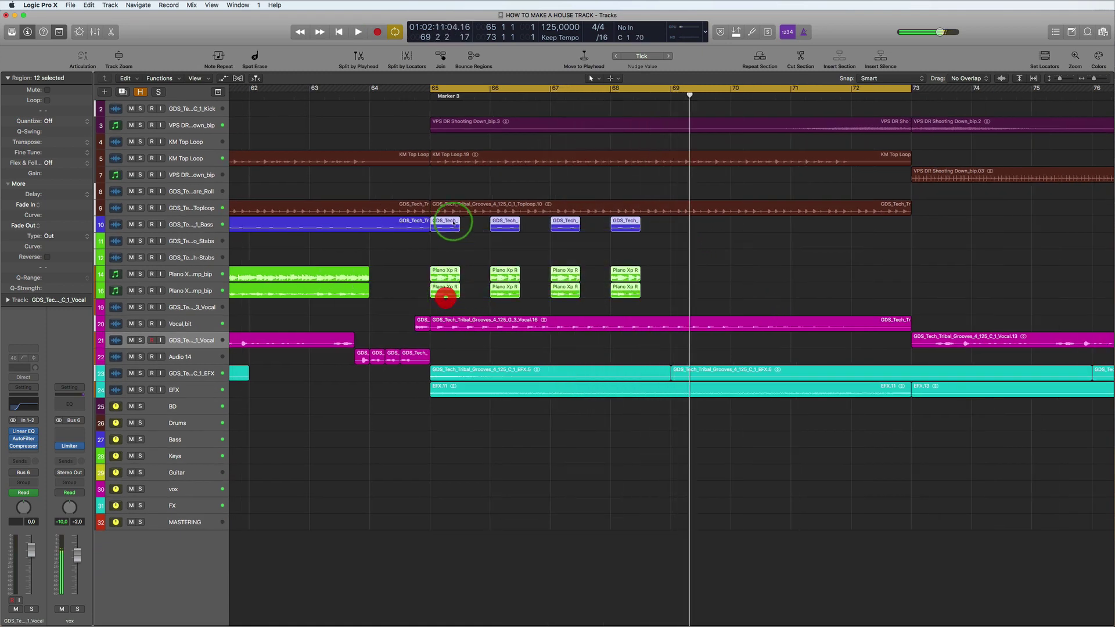
pyautogui.press('space')
pyautogui.moveTo(444, 224); pyautogui.dragTo(687, 232)
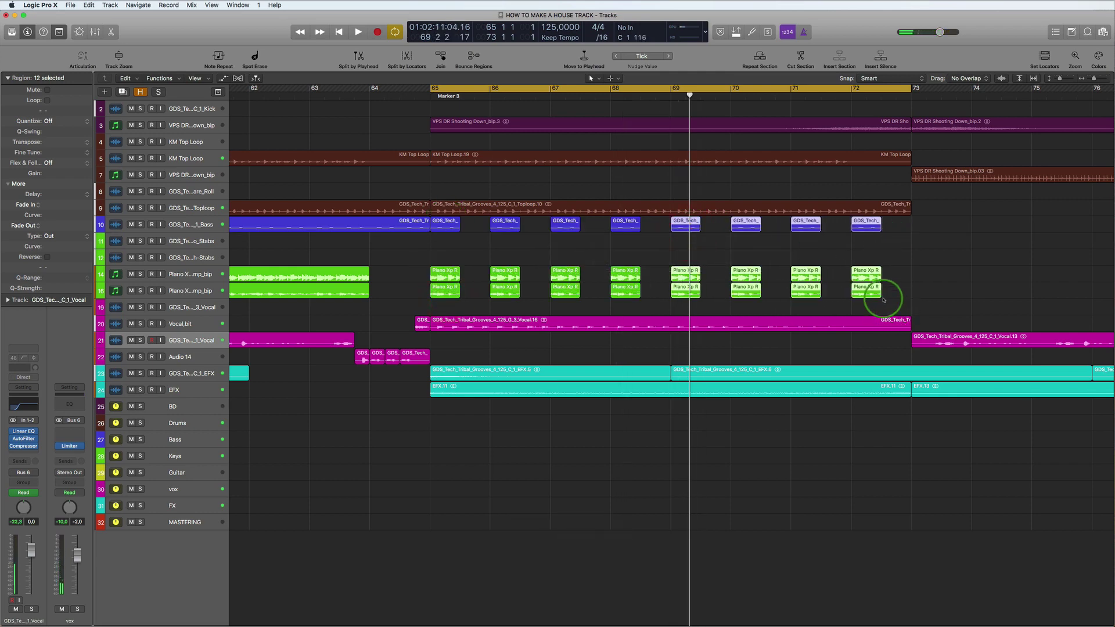
pyautogui.moveTo(878, 297); pyautogui.dragTo(851, 287)
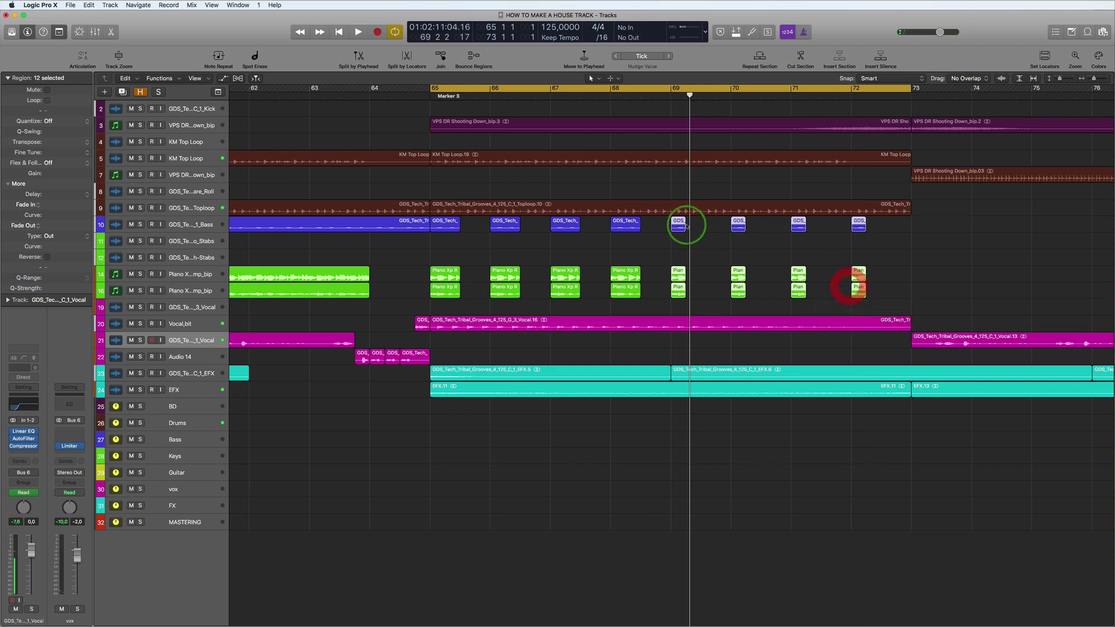
# Step: Duplicate the one-beat bass and piano hits to fill every beat of bars 69 to 72, and play the section
pyautogui.moveTo(690, 225); pyautogui.dragTo(696, 258)
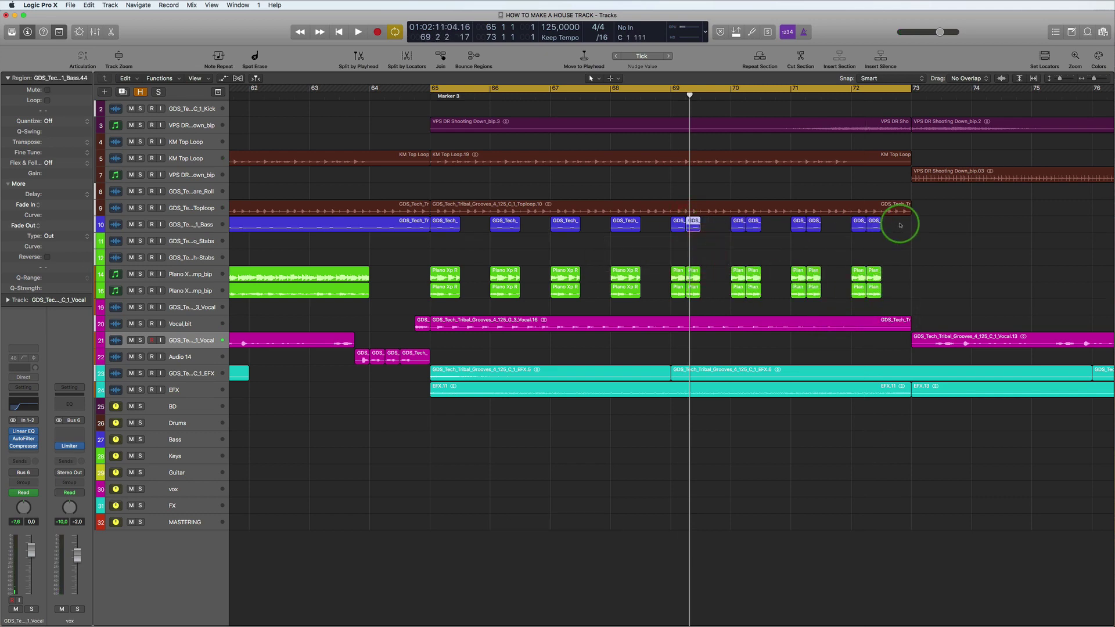
pyautogui.moveTo(900, 225); pyautogui.dragTo(675, 299)
pyautogui.press('space')
pyautogui.moveTo(685, 221); pyautogui.dragTo(708, 225)
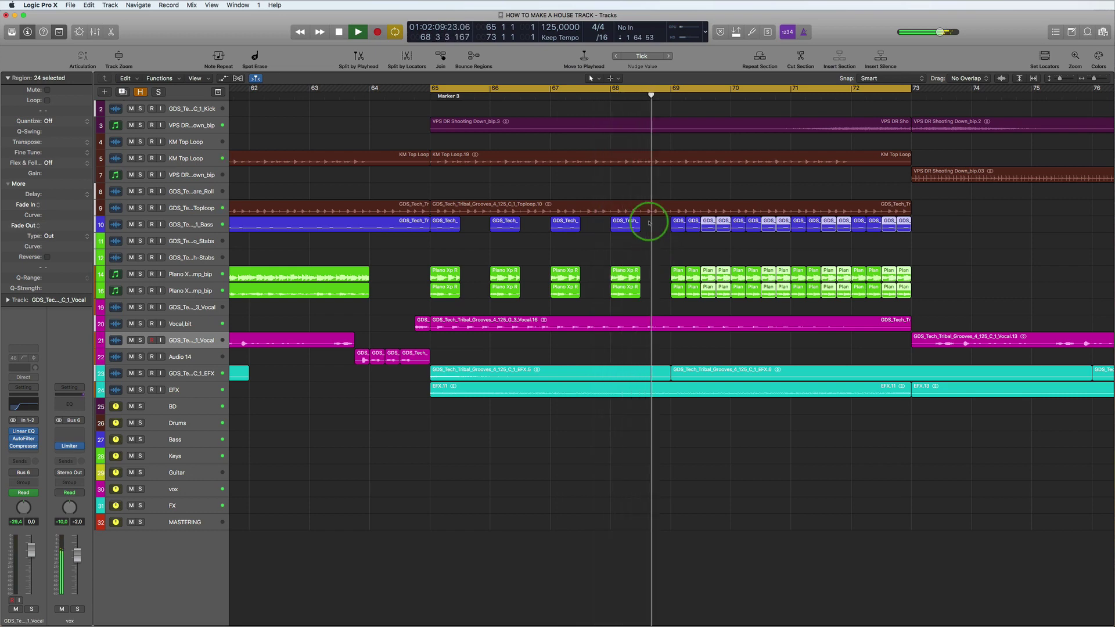
# Step: Trim the bass and piano hits in bars 65 to 68 to slightly under two beats and listen to the cycle
pyautogui.moveTo(653, 219); pyautogui.dragTo(454, 295)
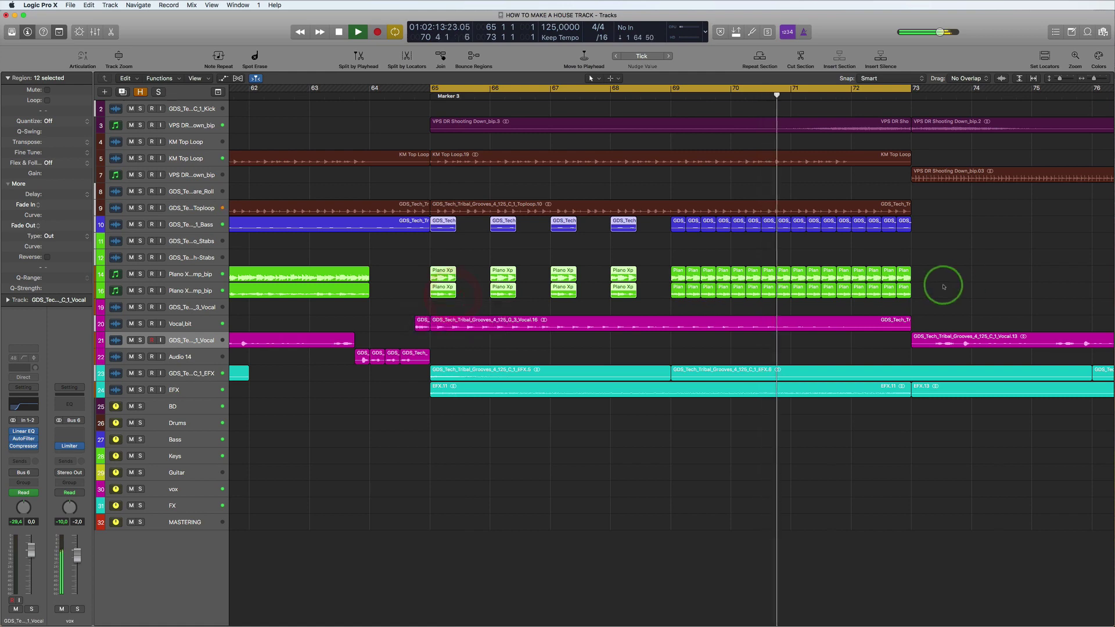
pyautogui.keyDown('alt'); pyautogui.scroll(-3, 950, 266); pyautogui.keyUp('alt')
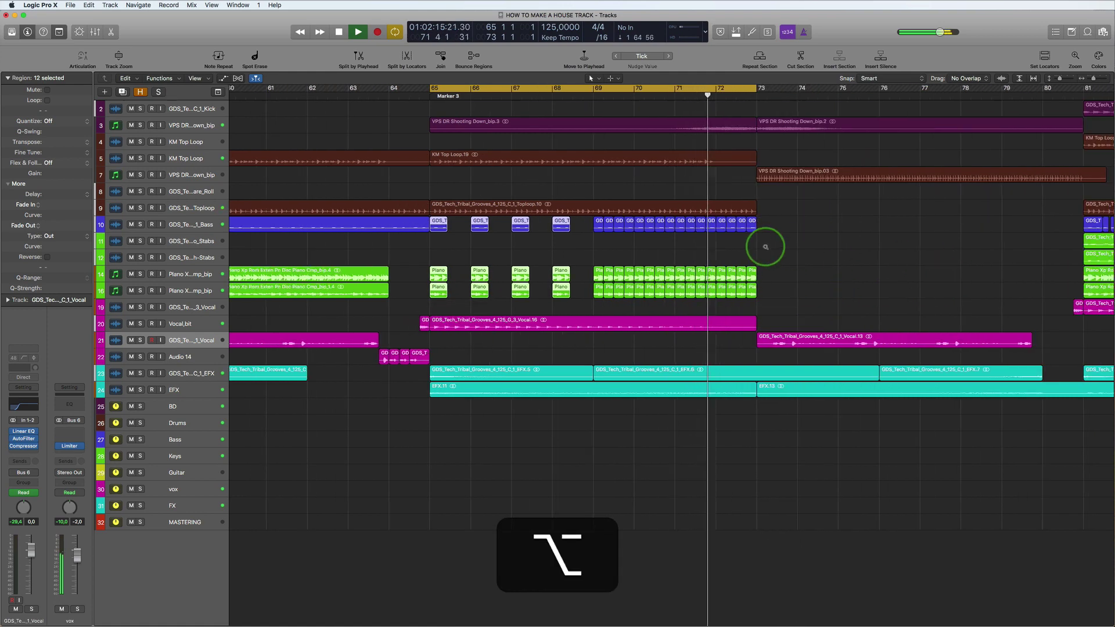
pyautogui.keyDown('alt'); pyautogui.scroll(-4, 765, 247); pyautogui.keyUp('alt')
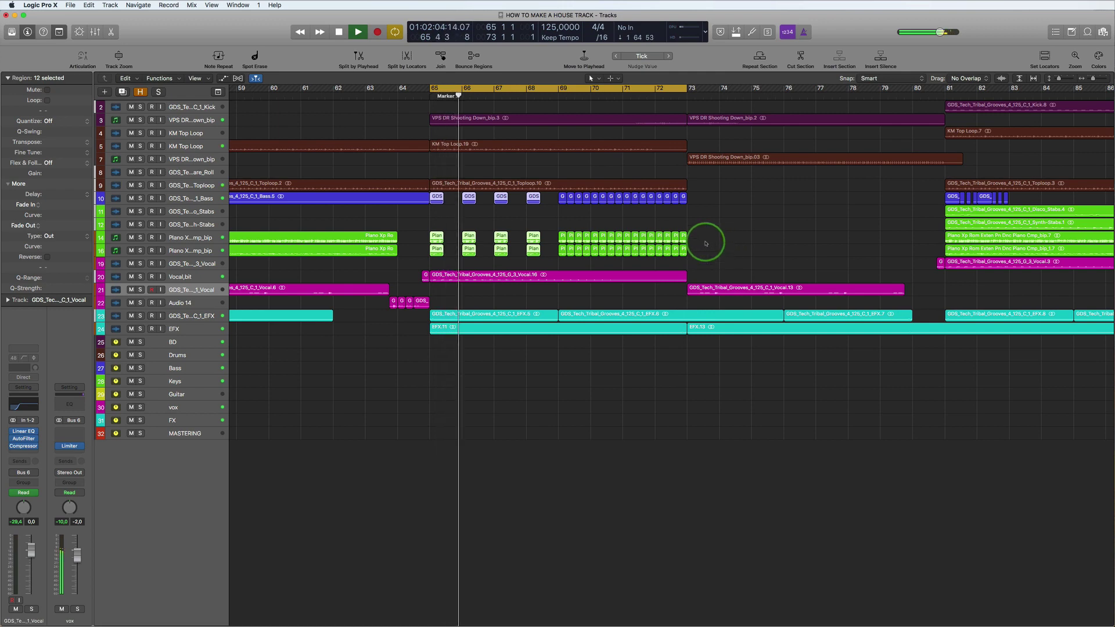
# Step: Try moving the reversed VPS DR Shooting Down_bip.3 region at Marker 3 one bar earlier, to bar 64, and play the section
pyautogui.moveTo(650, 122); pyautogui.dragTo(628, 121)
pyautogui.keyDown('alt'); pyautogui.scroll(-3, 727, 186); pyautogui.keyUp('alt')
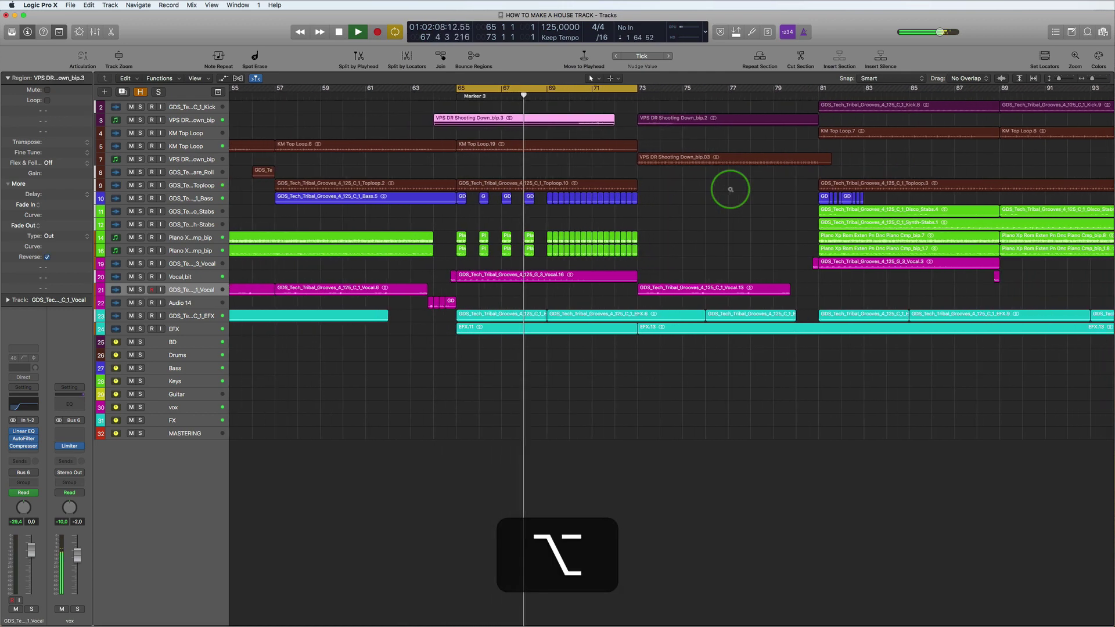
pyautogui.keyDown('alt'); pyautogui.scroll(-3, 730, 189); pyautogui.keyUp('alt')
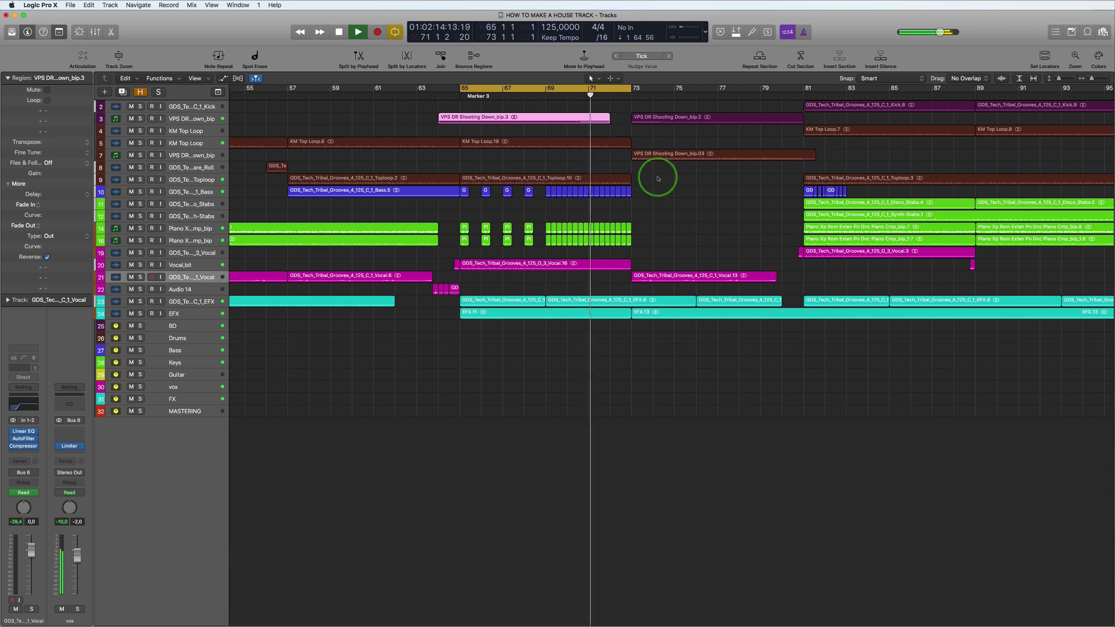
pyautogui.scroll(-10, 657, 179)
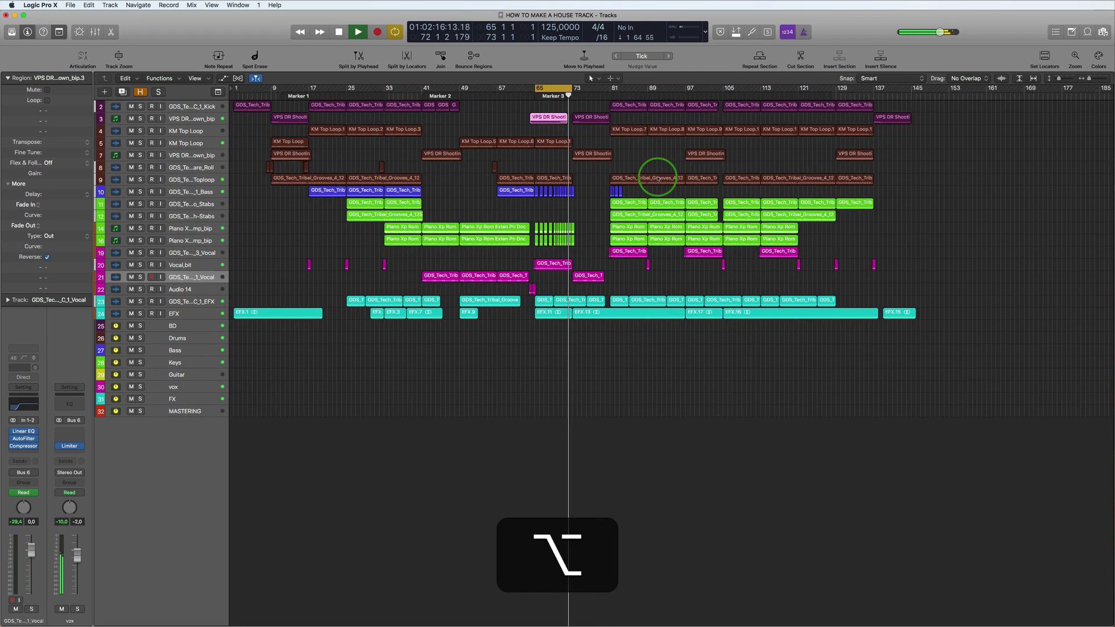
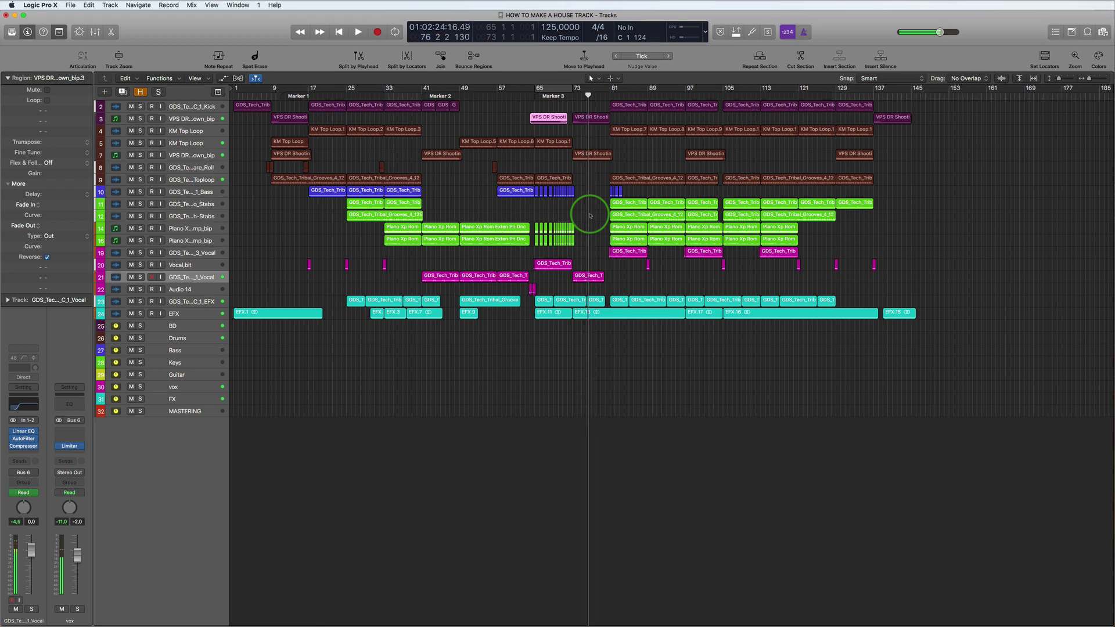
# Step: Move all the chopped bass and piano regions from bars 65–72 to start at bar 73, then clear the selection
pyautogui.keyDown('alt'); pyautogui.scroll(5, 589, 215); pyautogui.keyUp('alt')
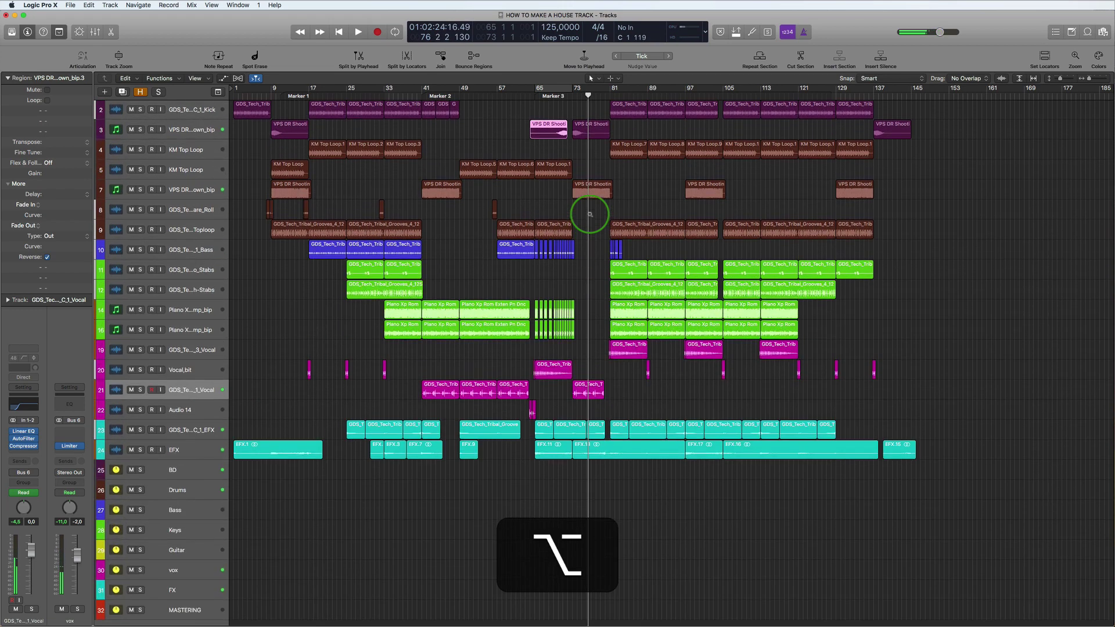
pyautogui.keyDown('alt'); pyautogui.scroll(5, 589, 215); pyautogui.keyUp('alt')
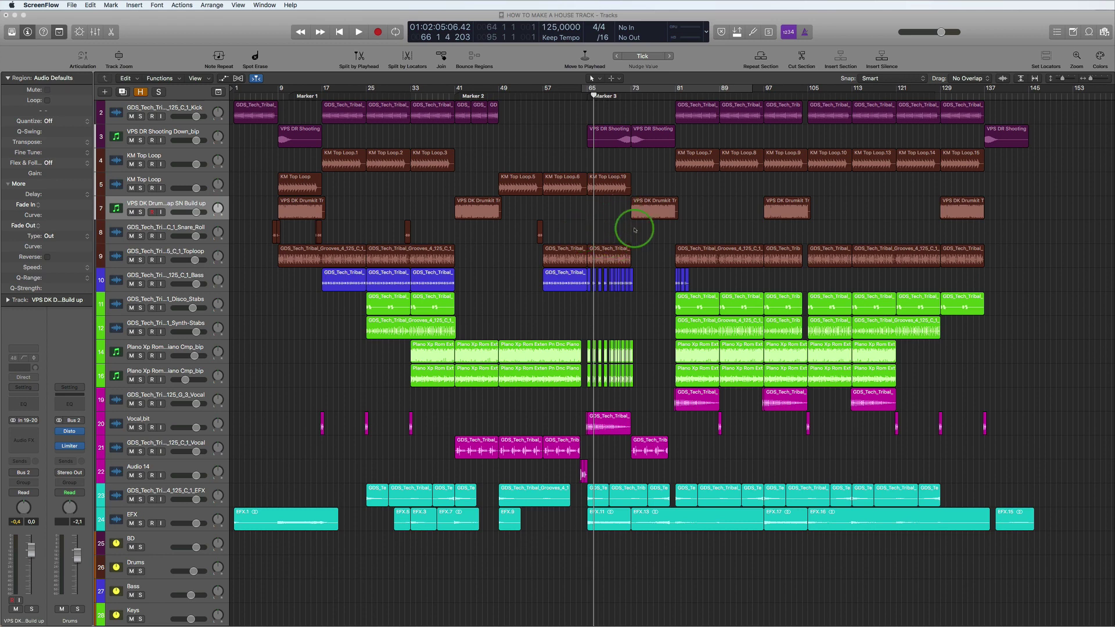
pyautogui.hscroll(1, 648, 249)
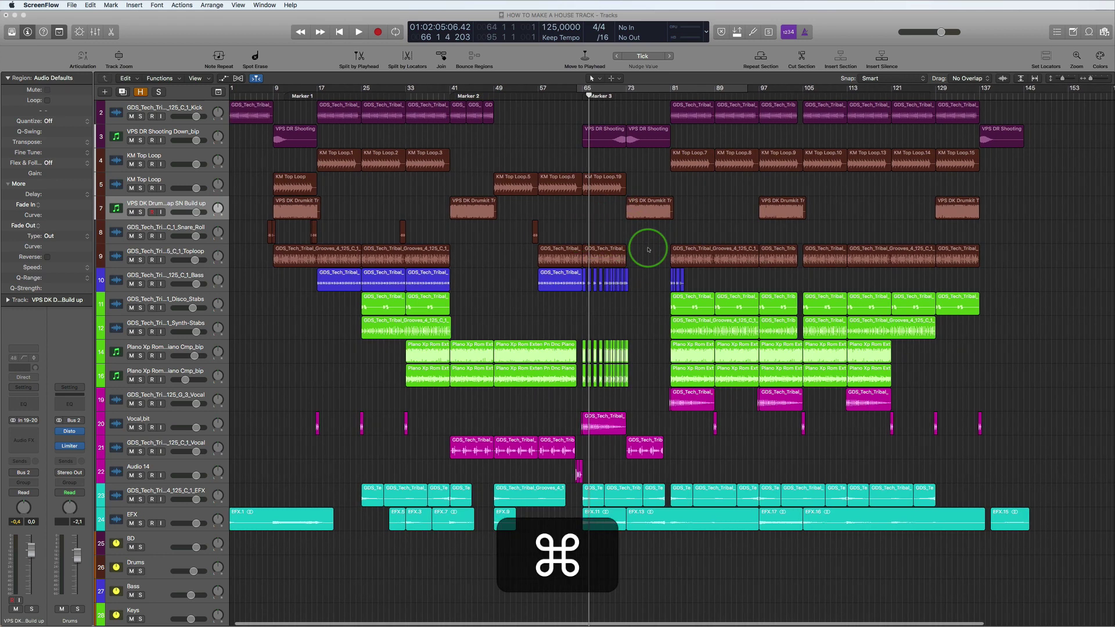
pyautogui.hscroll(2, 616, 353)
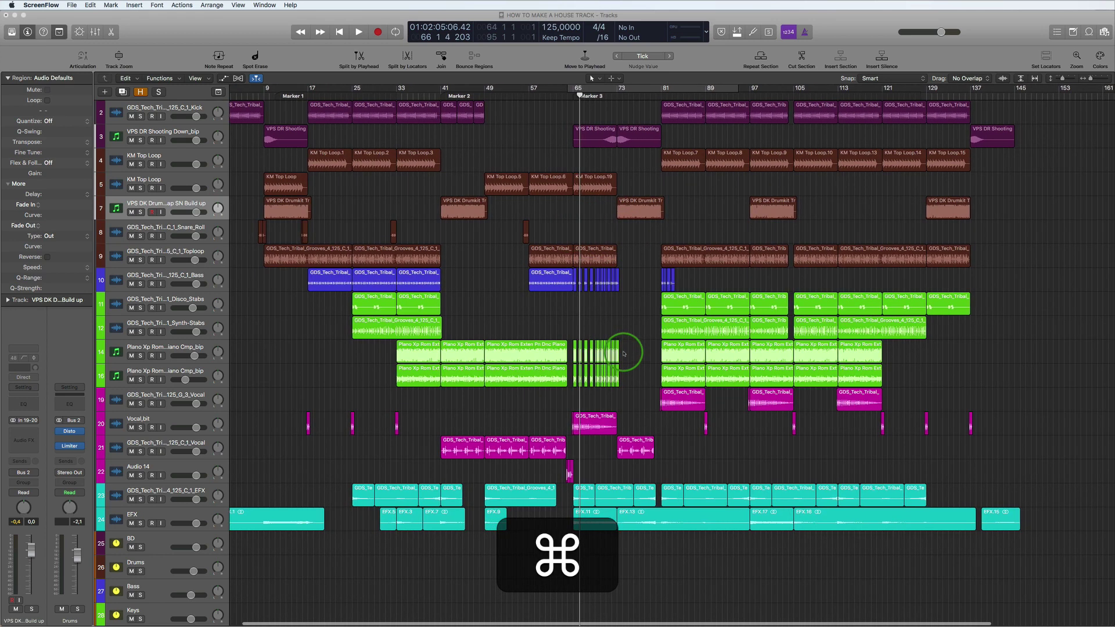
pyautogui.scroll(3, 579, 543)
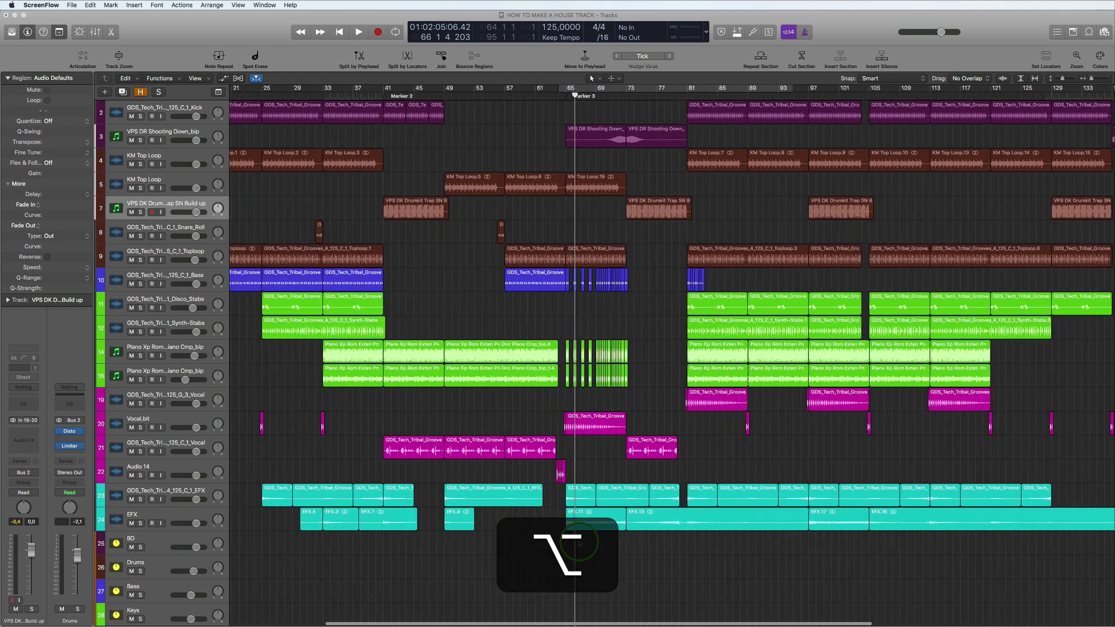
pyautogui.scroll(2, 579, 543)
pyautogui.scroll(2, 579, 543)
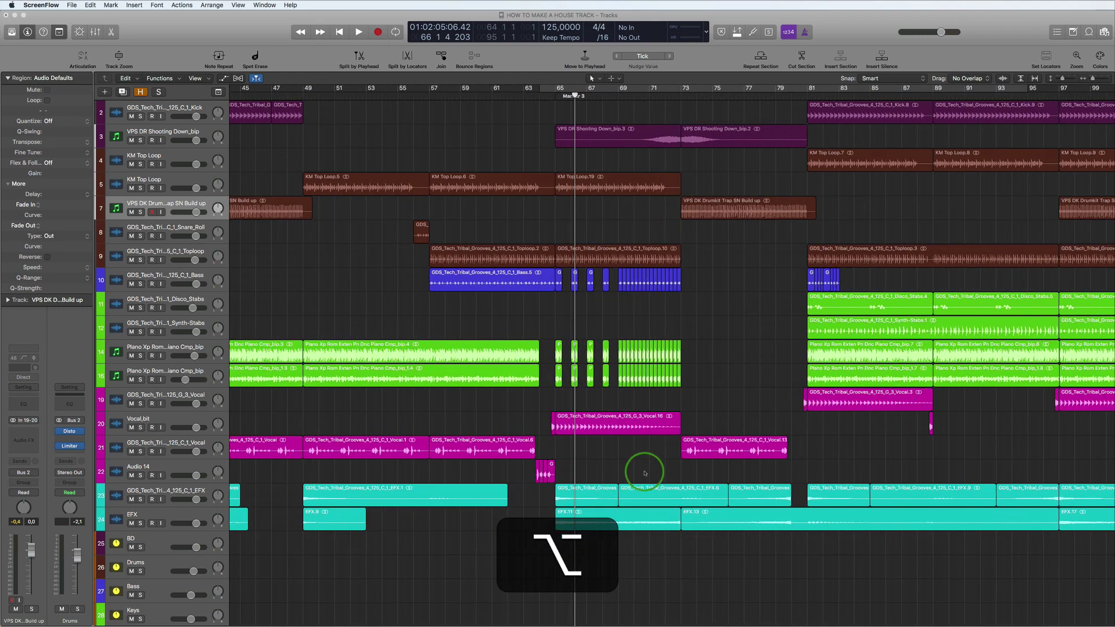
pyautogui.moveTo(695, 275); pyautogui.dragTo(559, 385)
pyautogui.moveTo(611, 275); pyautogui.dragTo(685, 279)
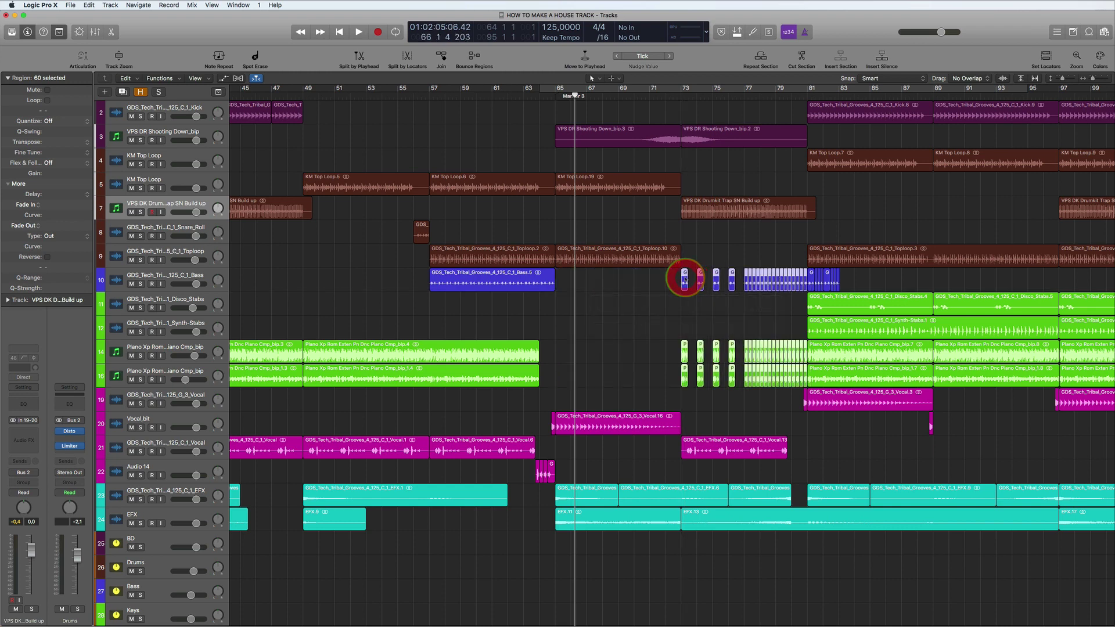
pyautogui.click(794, 243)
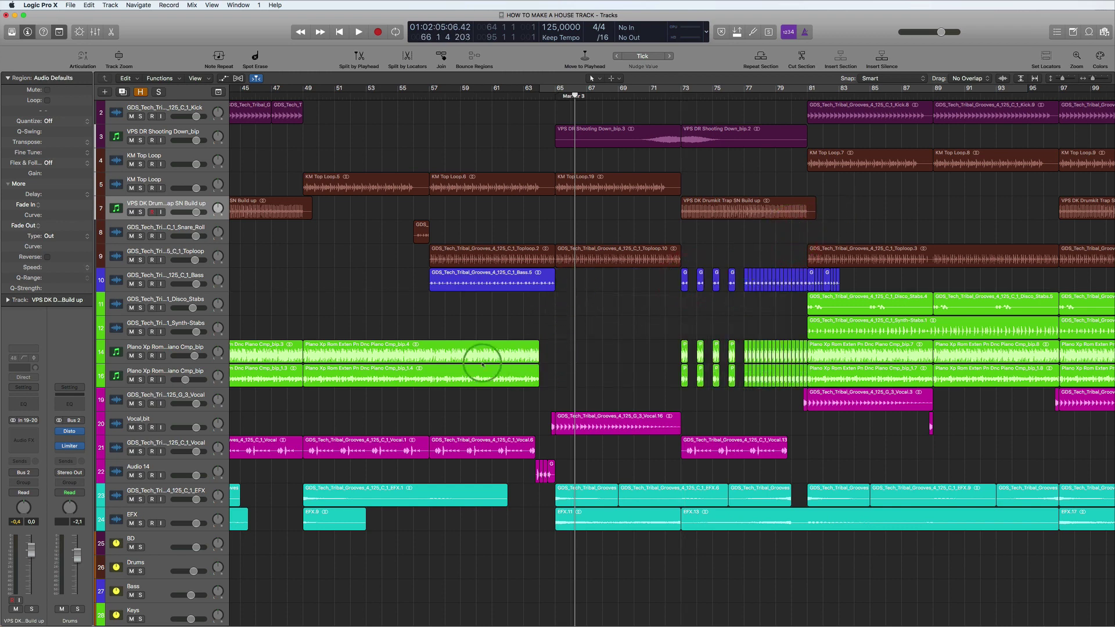
# Step: Split both piano regions at bar 57 and duplicate eight-bar piano regions so they fill the gap up to the chopped hits at bar 73
pyautogui.keyDown('super'); pyautogui.click(429, 350); pyautogui.keyUp('super')
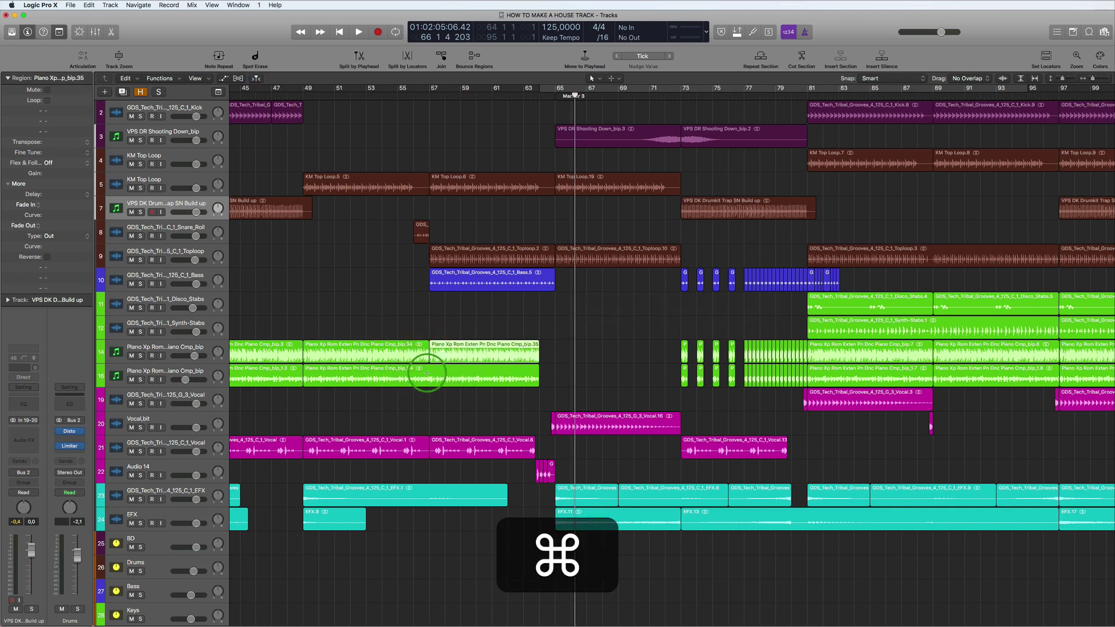
pyautogui.keyDown('super'); pyautogui.click(428, 373); pyautogui.keyUp('super')
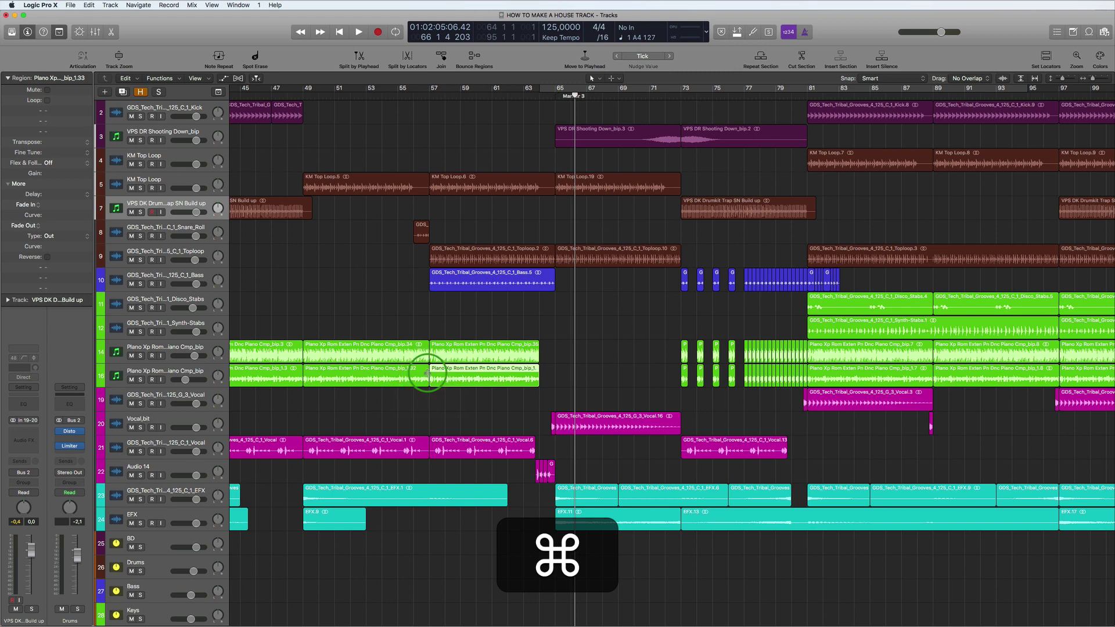
pyautogui.moveTo(456, 357); pyautogui.dragTo(580, 351)
pyautogui.moveTo(480, 380); pyautogui.dragTo(605, 380)
pyautogui.moveTo(543, 349); pyautogui.dragTo(553, 382)
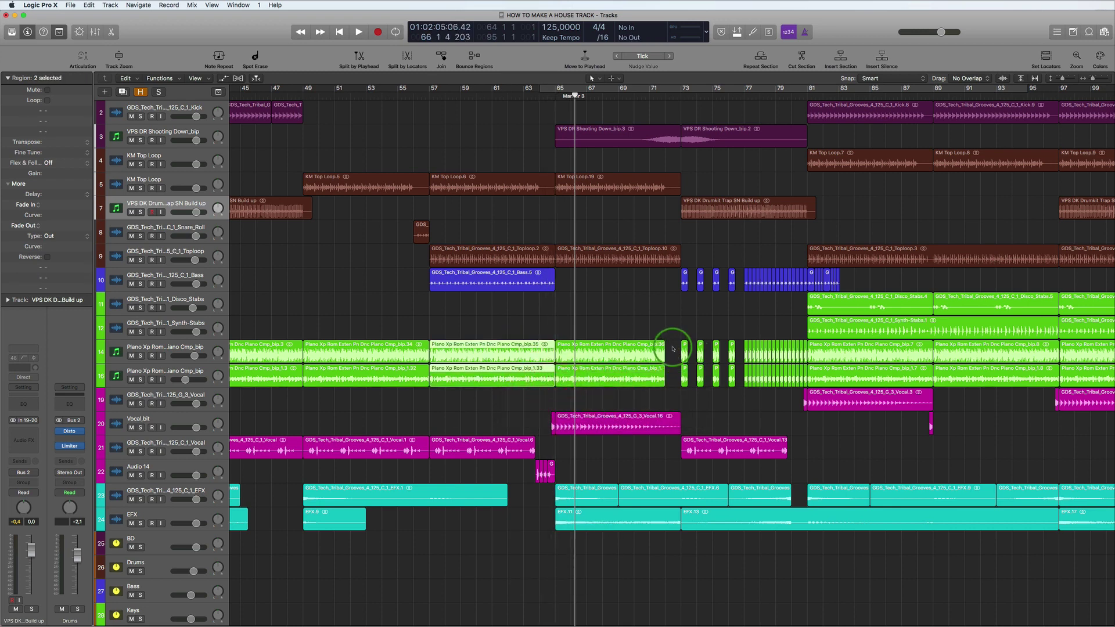
pyautogui.moveTo(672, 348); pyautogui.dragTo(680, 380)
# Step: Play the transition from around bar 70 into the chopped bass and piano hits at bar 73
pyautogui.press('space')
pyautogui.click(630, 95)
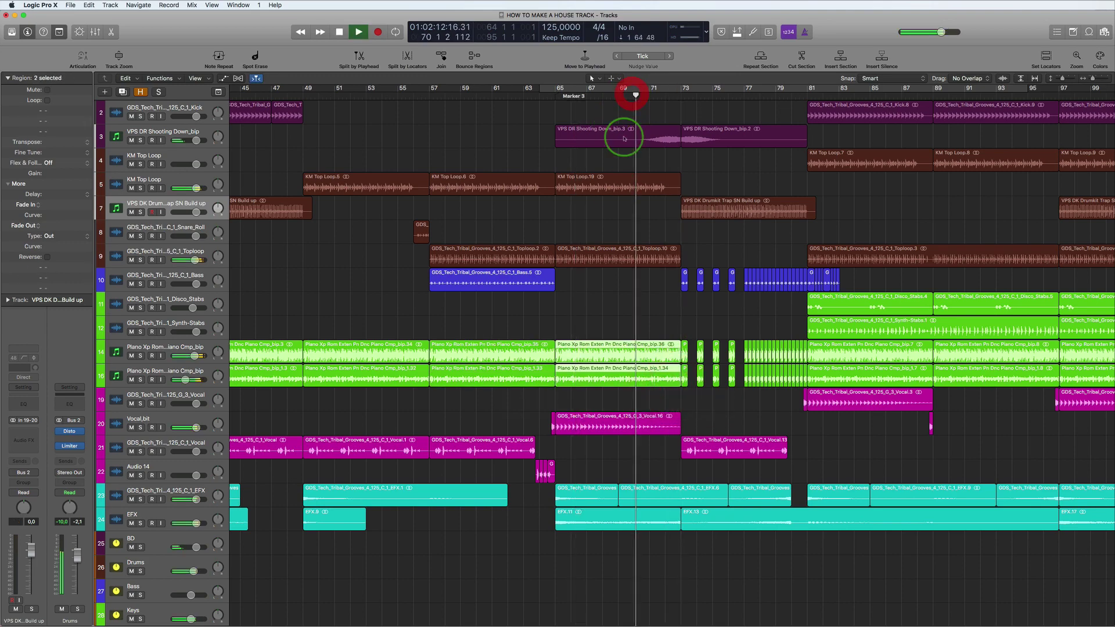
pyautogui.scroll(-5, 598, 266)
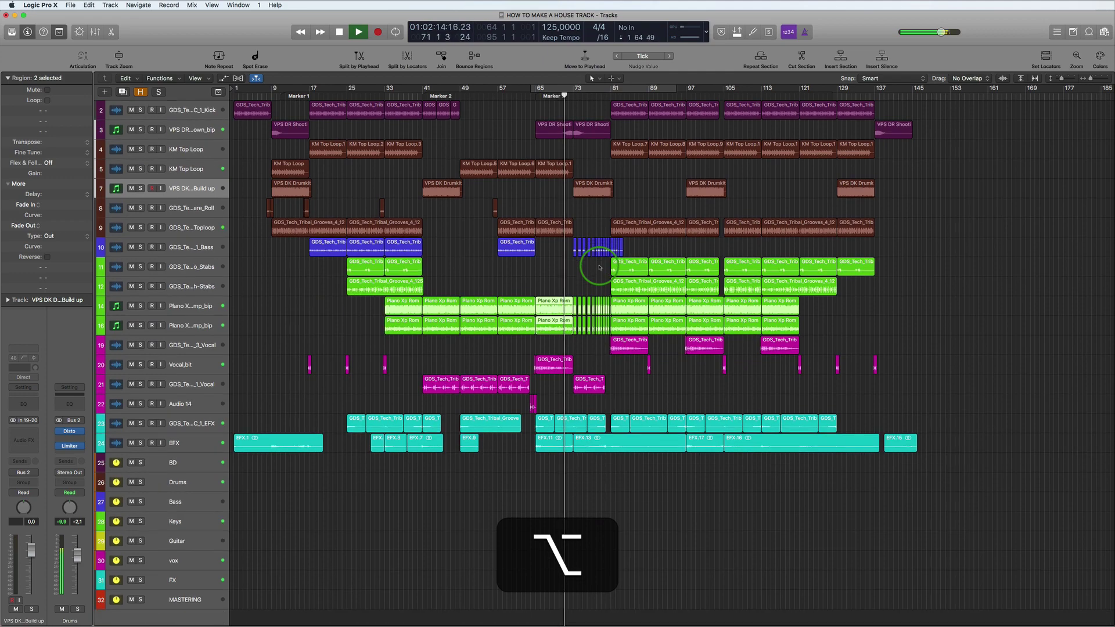
pyautogui.scroll(3, 628, 380)
pyautogui.scroll(6, 628, 381)
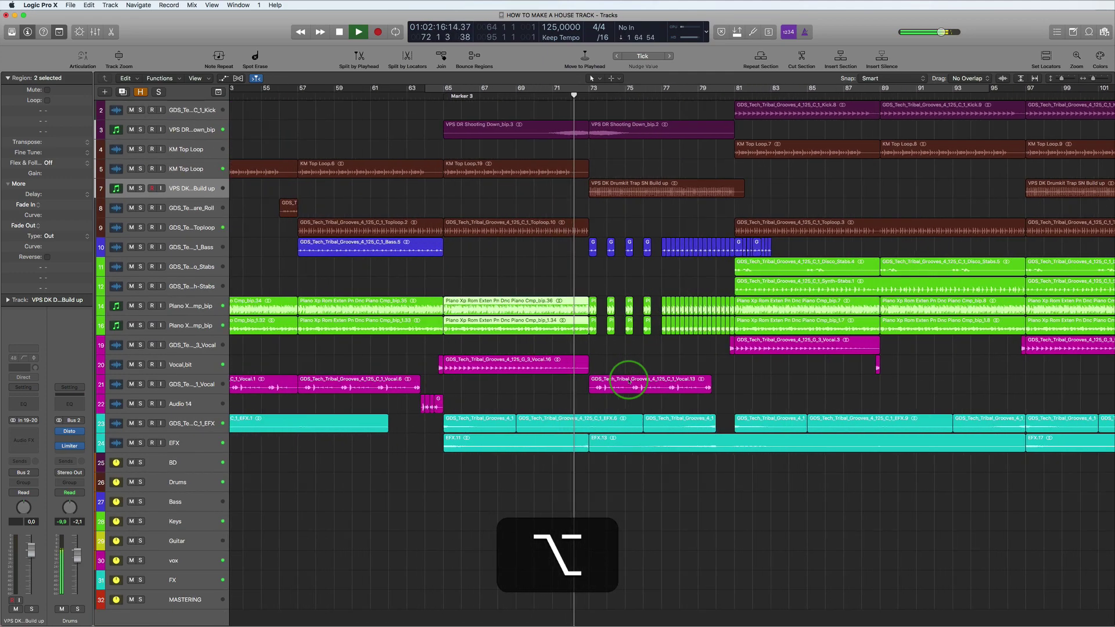
pyautogui.scroll(3, 628, 380)
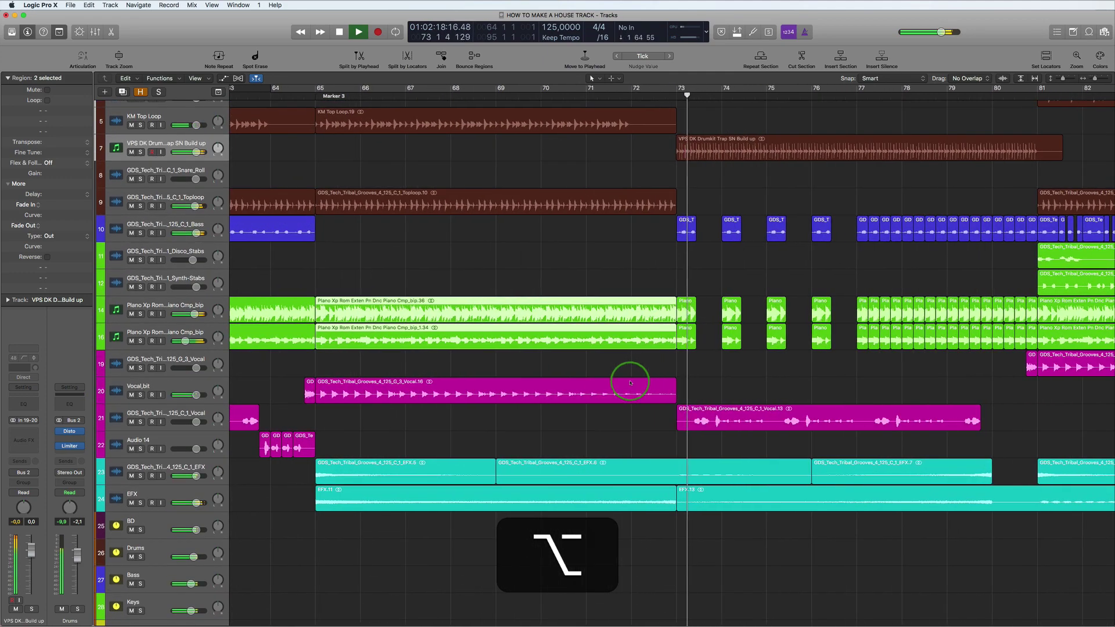
pyautogui.press('space')
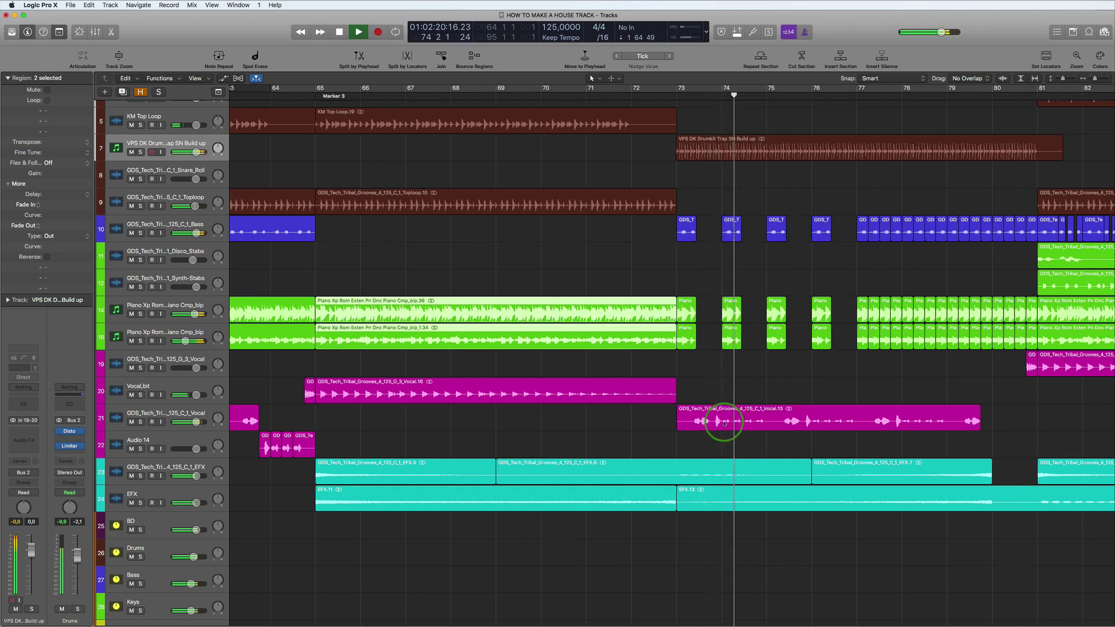
# Step: Set the cycle range to bars 73–82 and play the build-up into the drop
pyautogui.click(678, 87)
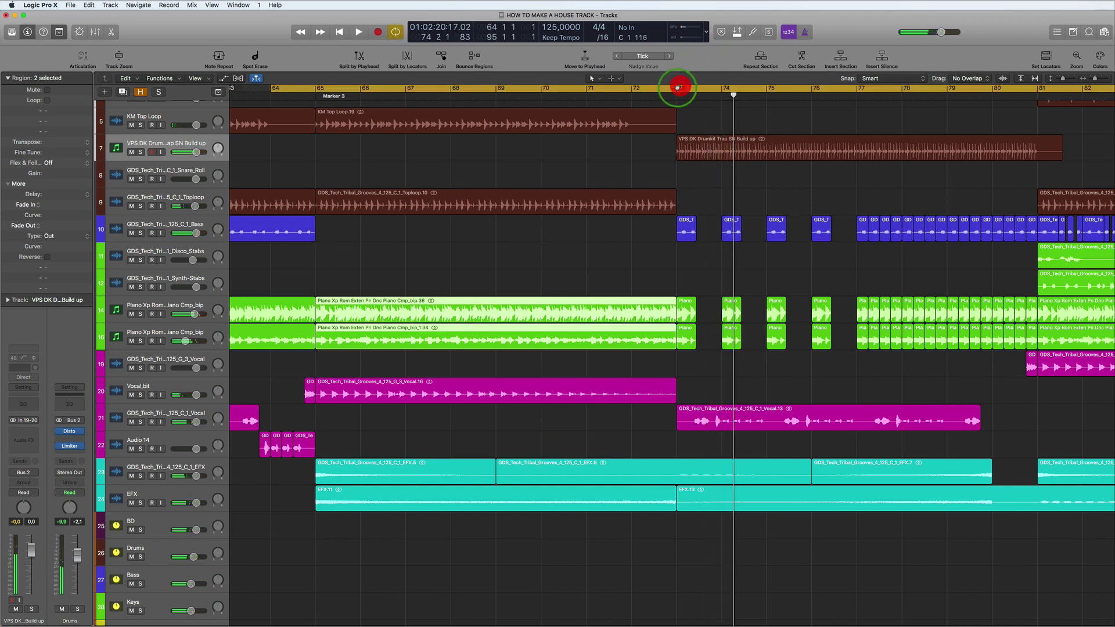
pyautogui.click(678, 88)
pyautogui.moveTo(677, 88); pyautogui.dragTo(1075, 114)
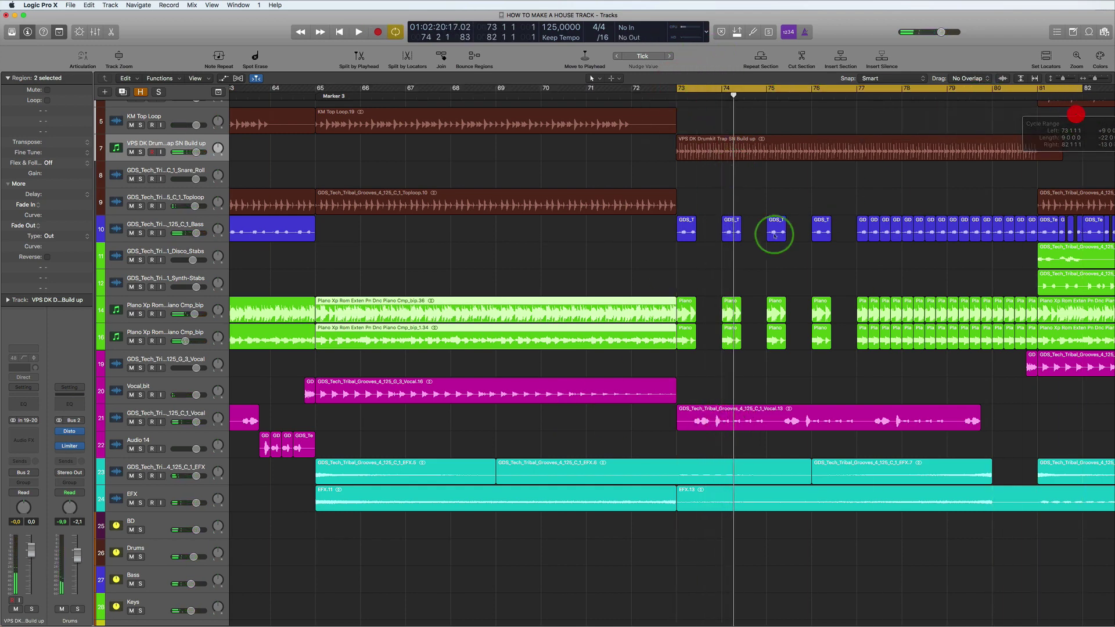
pyautogui.press('space')
pyautogui.scroll(1, 771, 236)
pyautogui.scroll(2, 771, 236)
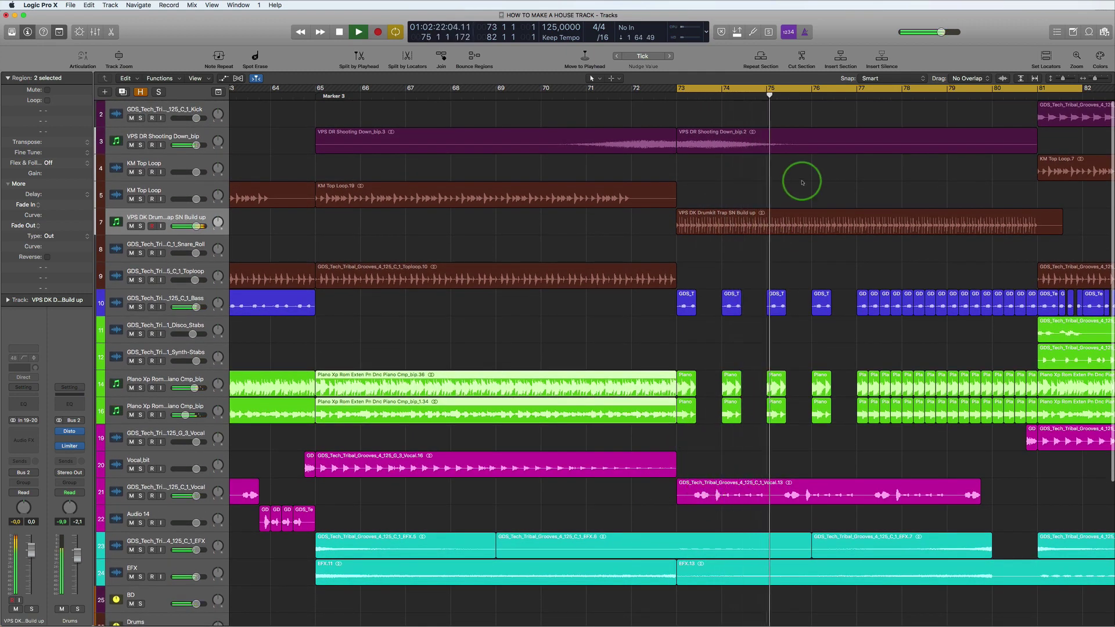
# Step: Shorten the VPS DR Shooting Down_bip.2 and VPS DK Drumkit Trap SN Build up regions before the drop to end at bar 80
pyautogui.click(767, 143)
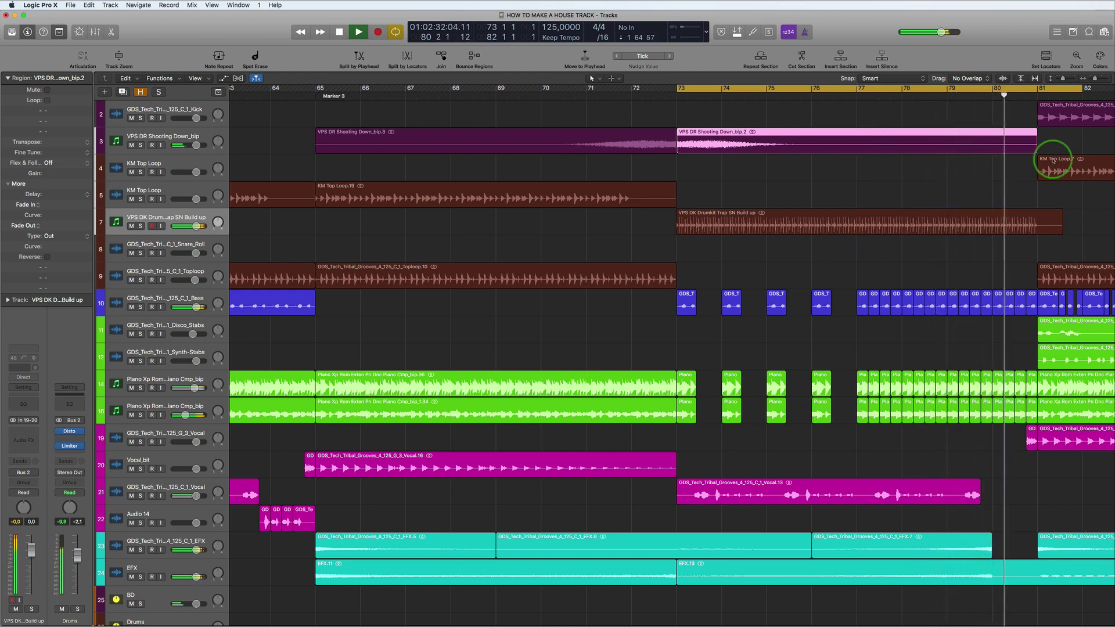
pyautogui.press('space')
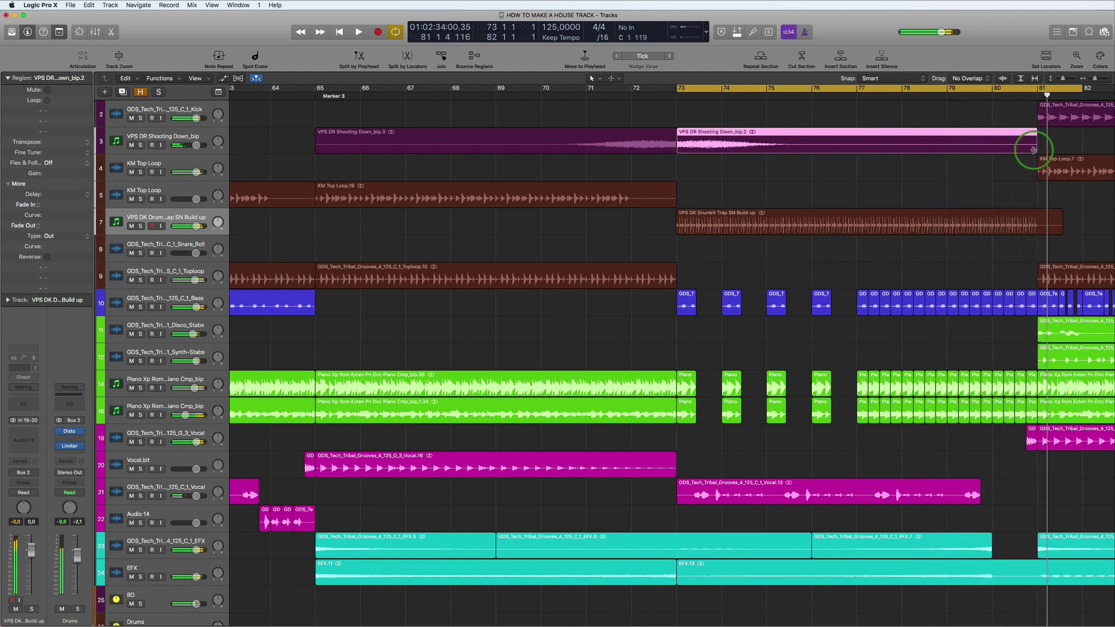
pyautogui.moveTo(1033, 150); pyautogui.dragTo(991, 150)
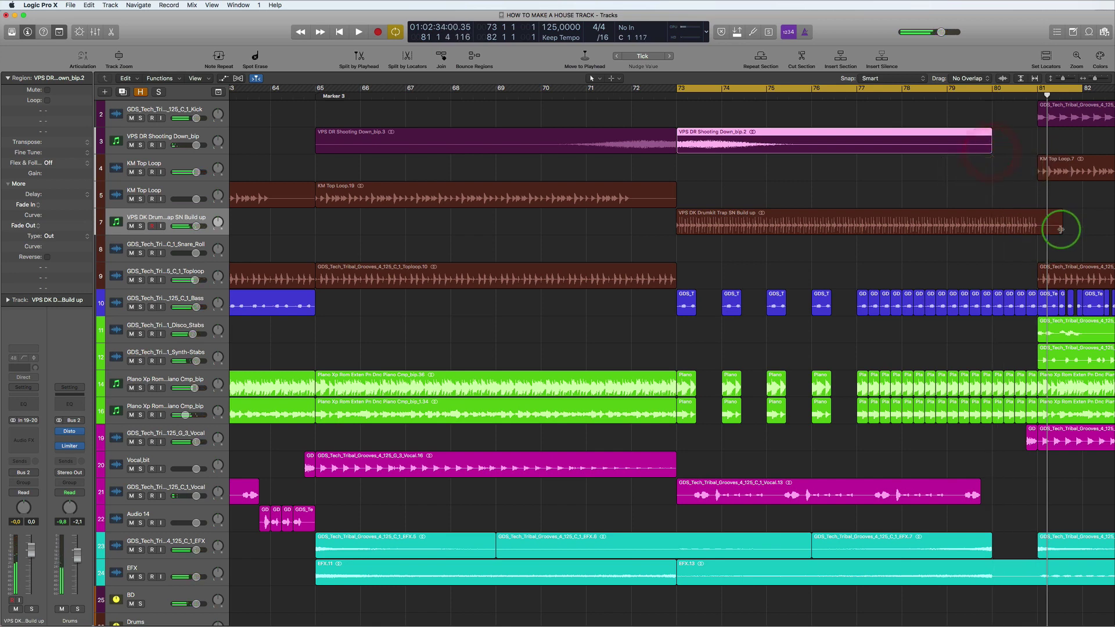
pyautogui.moveTo(1061, 228); pyautogui.dragTo(992, 228)
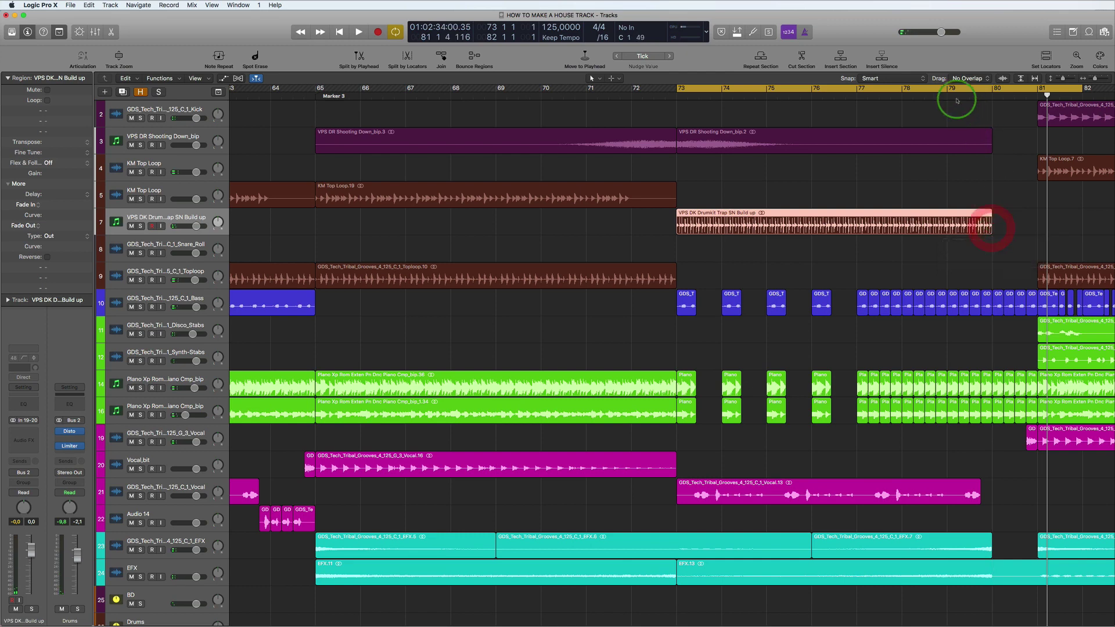
# Step: Cycle from bar 79 into bar 81 and delete the last two bass and piano hits before the drop
pyautogui.moveTo(950, 90); pyautogui.dragTo(1039, 91)
pyautogui.press('space')
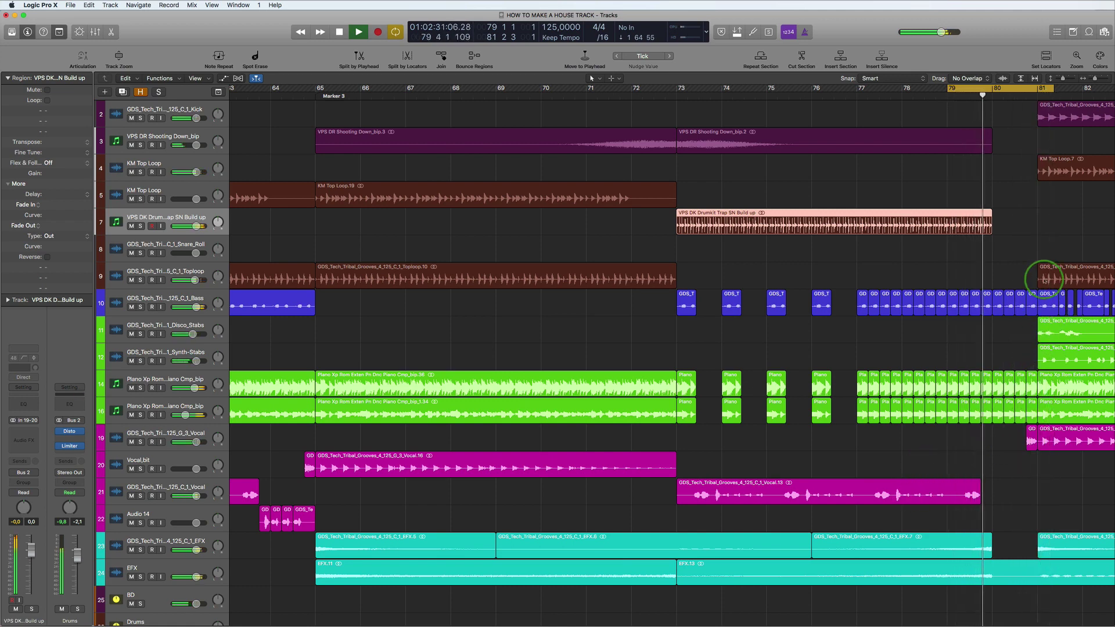
pyautogui.moveTo(1034, 282); pyautogui.dragTo(1014, 416)
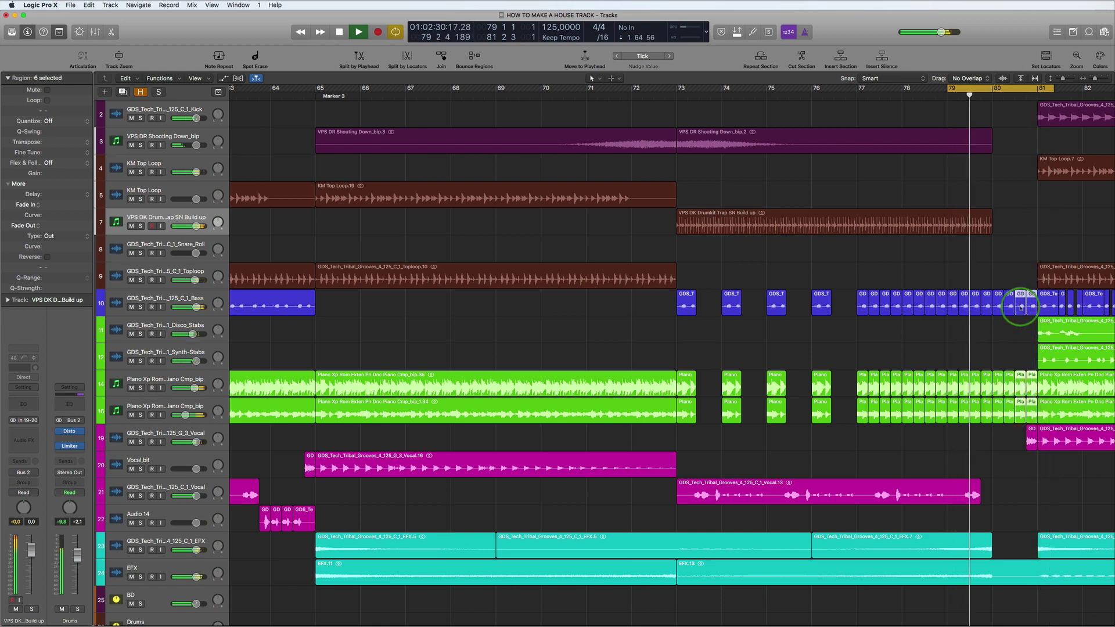
pyautogui.press('Delete')
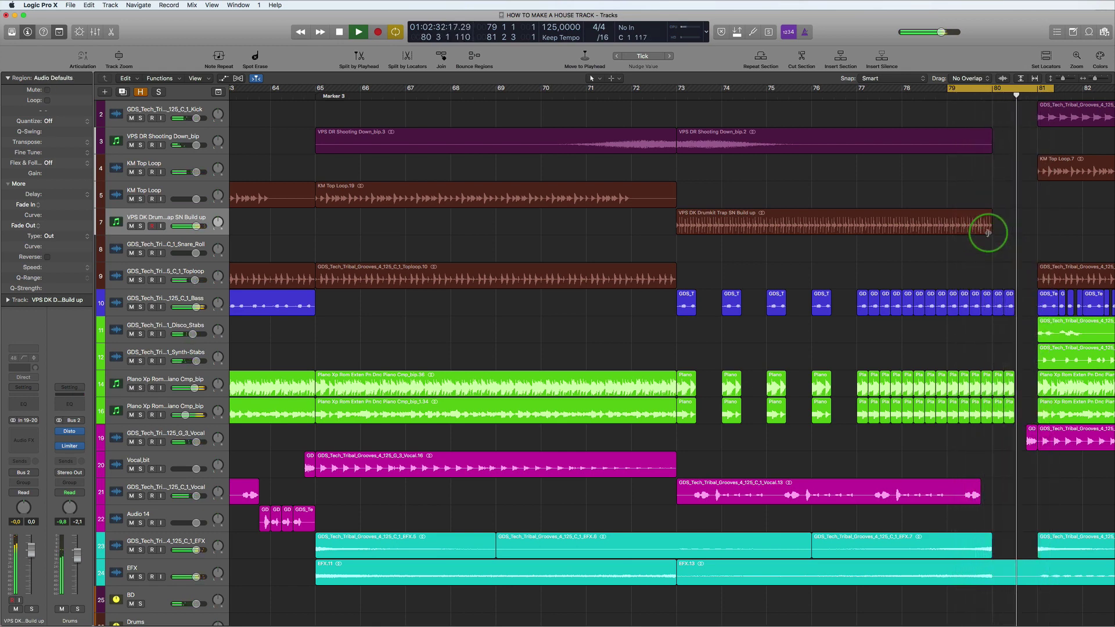
# Step: Extend the snare build-up to bar 80 beat 3, split the EFX region at bar 81, and end its earlier part at bar 80 beat 3
pyautogui.moveTo(987, 230); pyautogui.dragTo(1014, 232)
pyautogui.press('space')
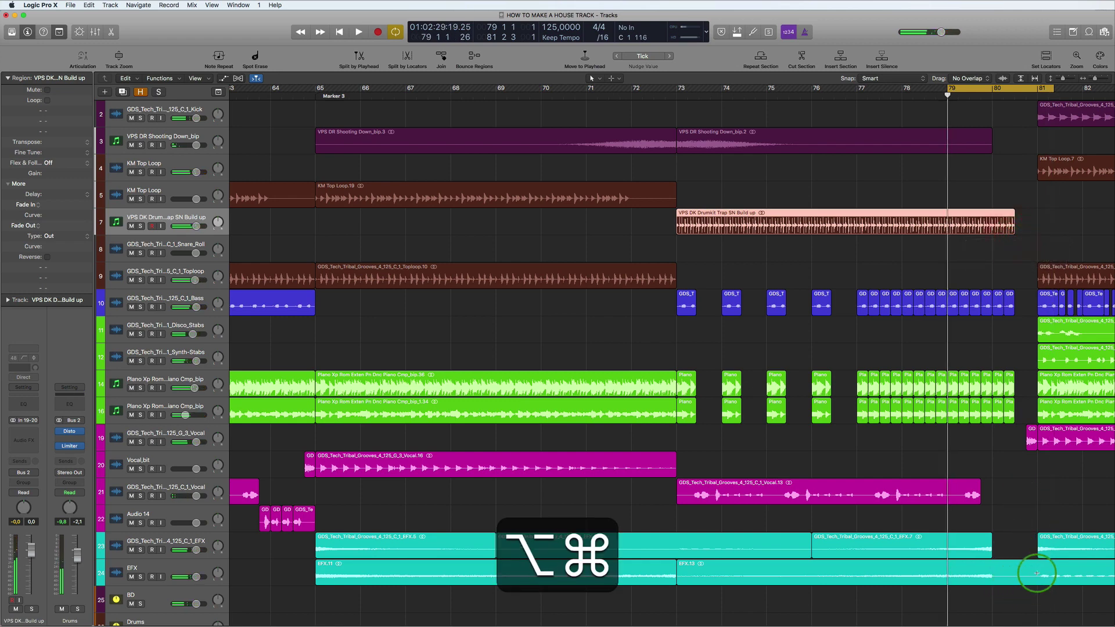
pyautogui.keyDown('alt'); pyautogui.keyDown('super'); pyautogui.click(1037, 576); pyautogui.keyUp('super'); pyautogui.keyUp('alt')
pyautogui.moveTo(1034, 582); pyautogui.dragTo(999, 572)
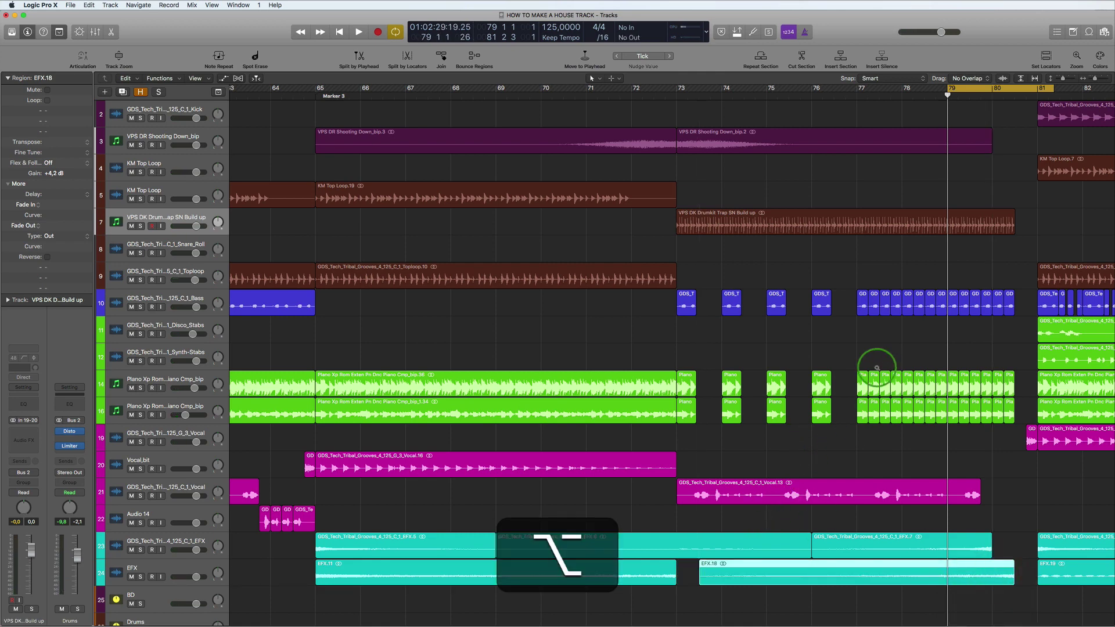
# Step: Set the cycle range to bars 73–84 and play through the gap before the drop
pyautogui.keyDown('alt'); pyautogui.scroll(-5, 877, 369); pyautogui.keyUp('alt')
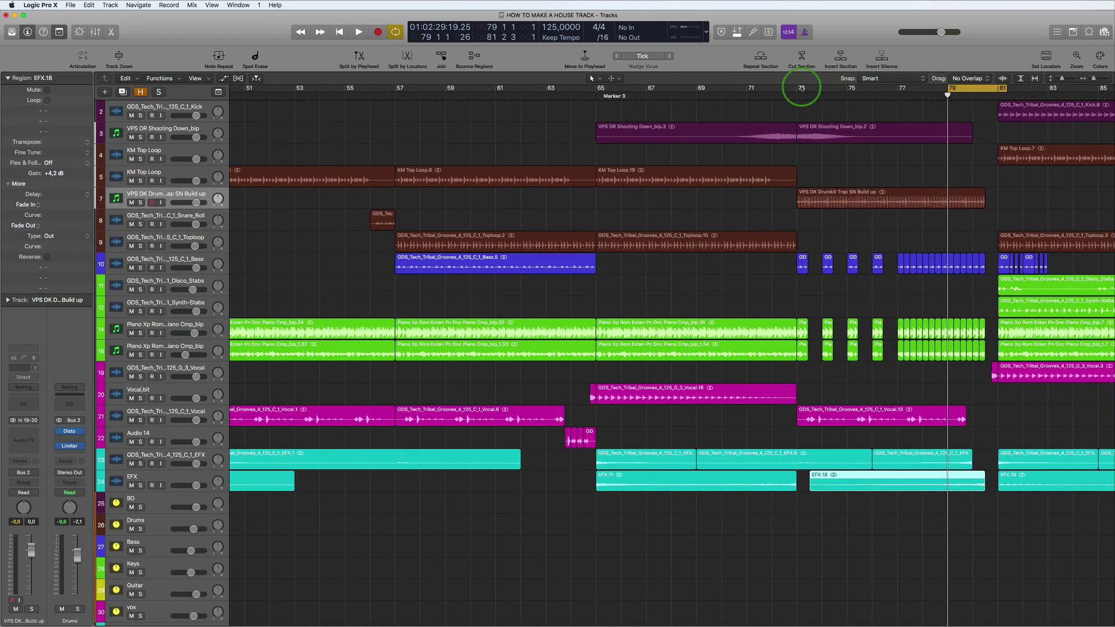
pyautogui.moveTo(797, 88); pyautogui.dragTo(1071, 89)
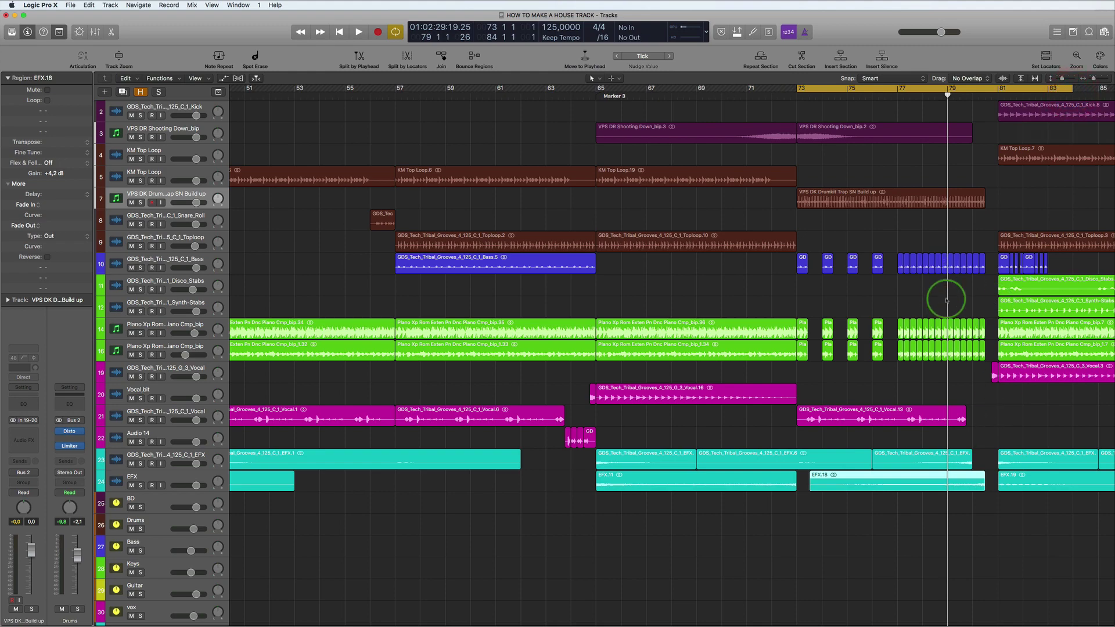
pyautogui.keyDown('alt'); pyautogui.scroll(-6, 966, 266); pyautogui.keyUp('alt')
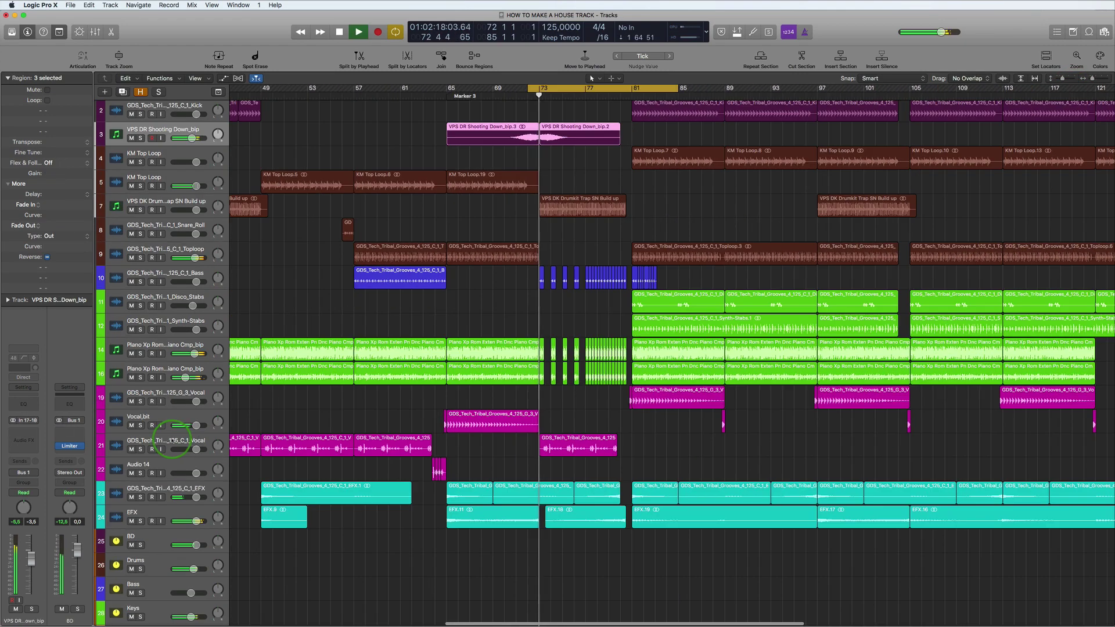
# Step: Select the GDS_Tech_Tribal_Grooves_4_125_C_1_Vocal track on track 21 and play it in a cycle over bars 49–68
pyautogui.click(172, 441)
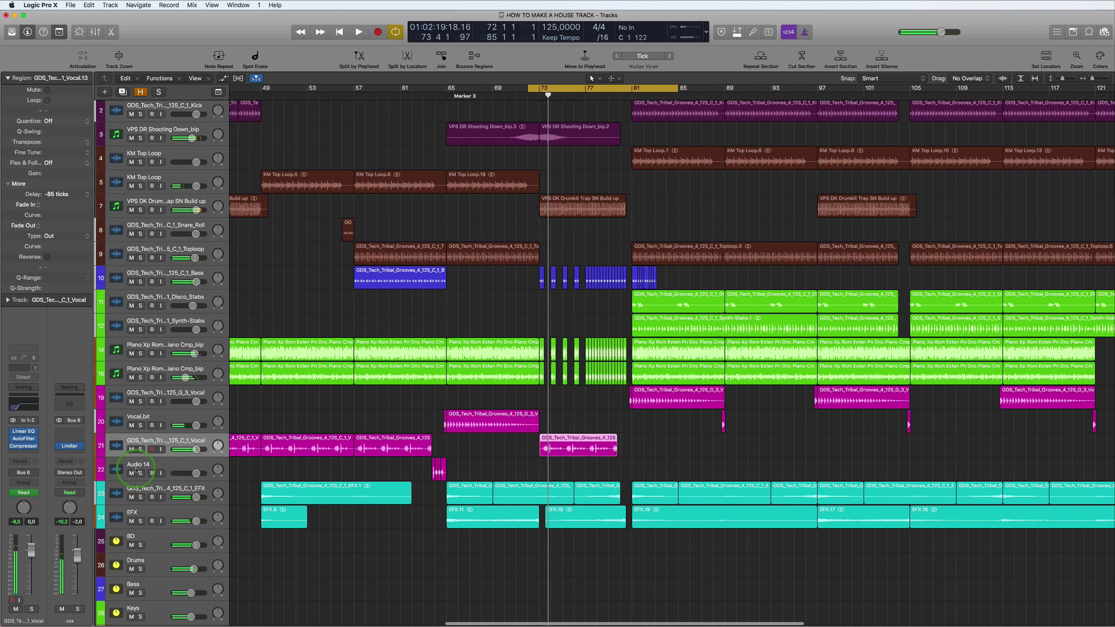
pyautogui.moveTo(260, 88); pyautogui.dragTo(481, 113)
pyautogui.press('space')
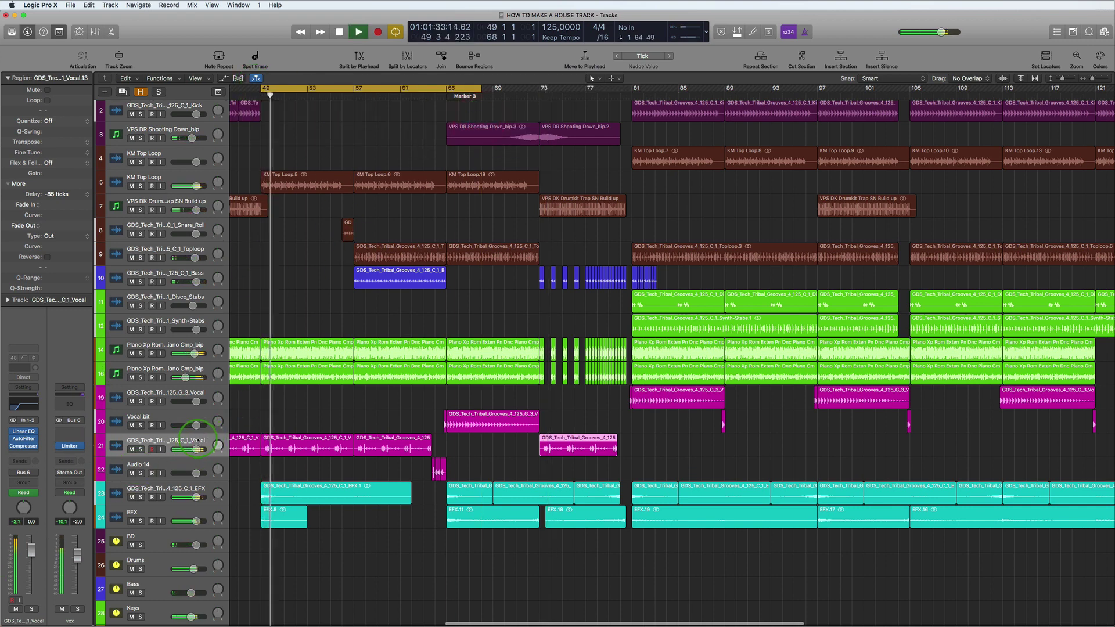
pyautogui.click(193, 440)
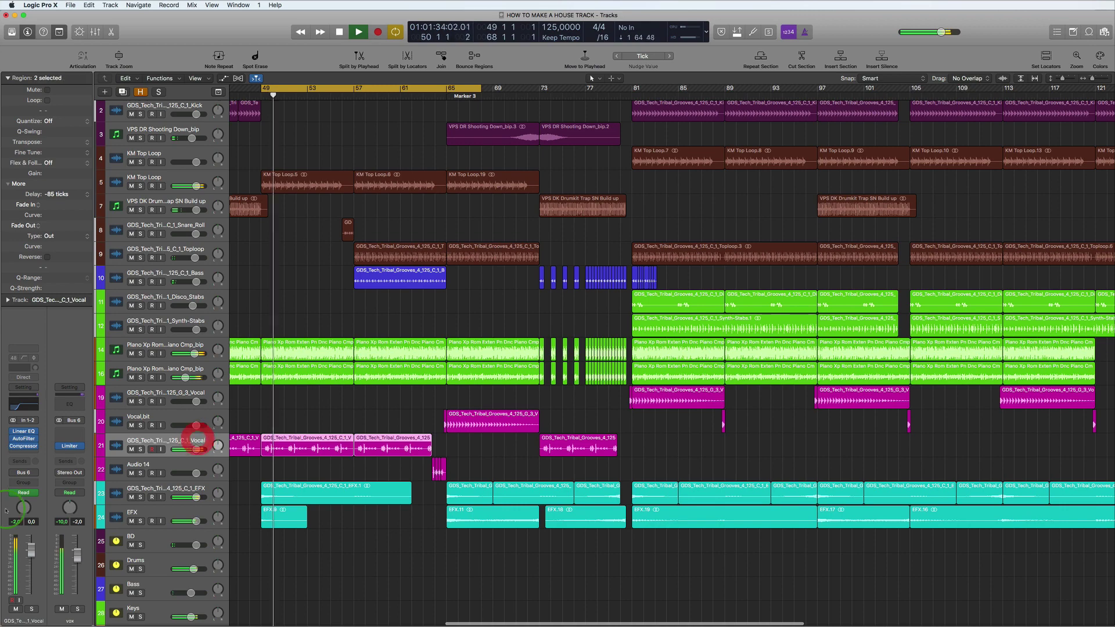
# Step: Open the vocal track's Compressor and raise its input gain to about +6.5 dB
pyautogui.click(23, 446)
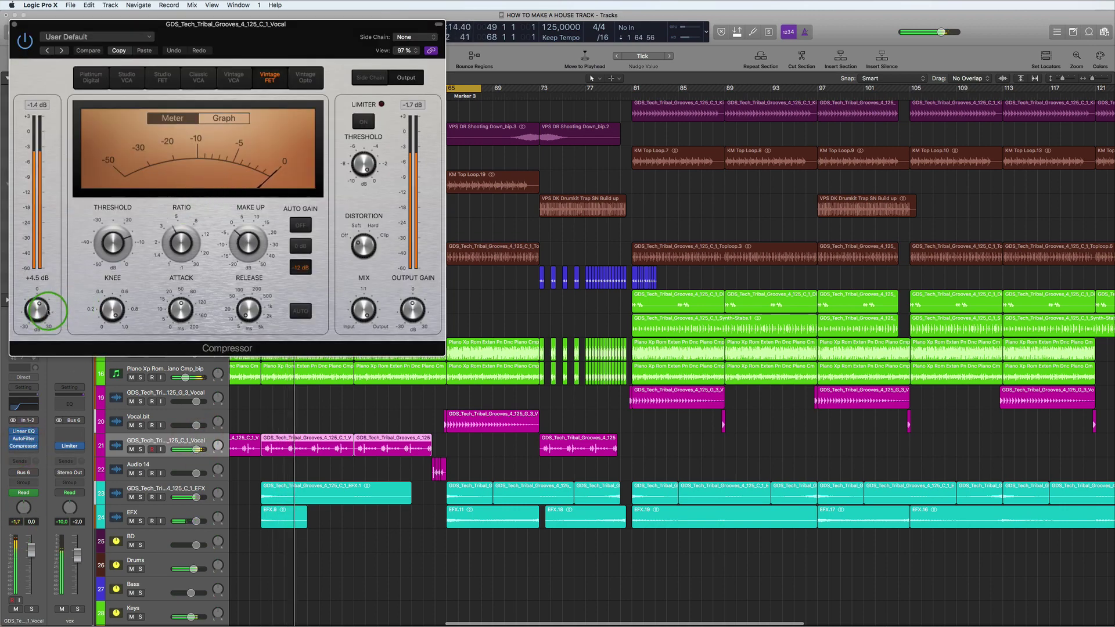
pyautogui.moveTo(48, 311); pyautogui.dragTo(47, 310)
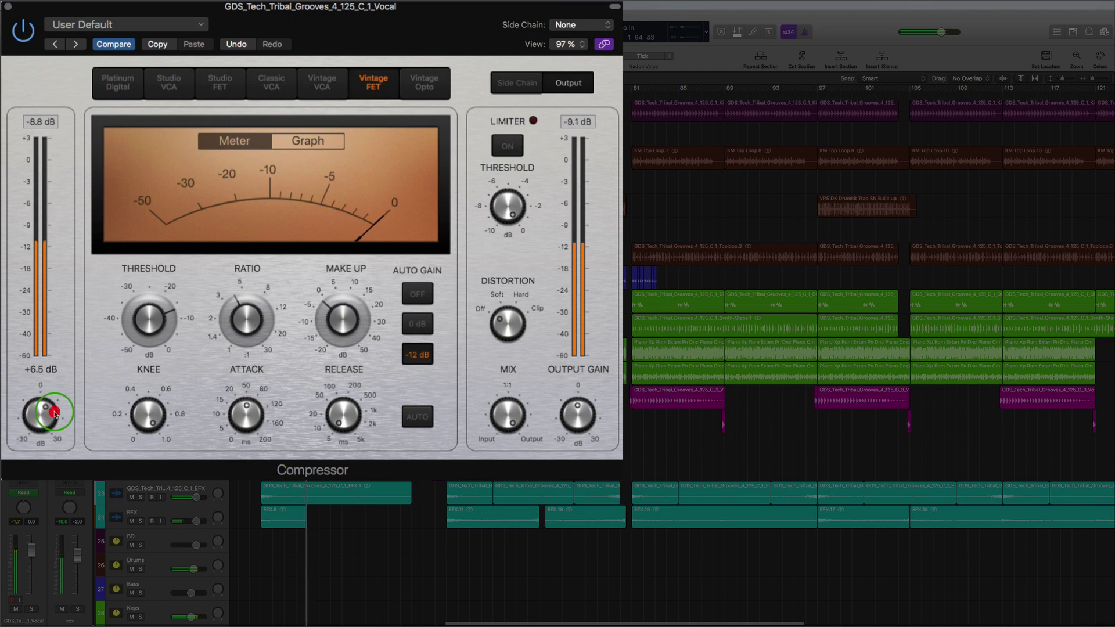
pyautogui.moveTo(55, 413); pyautogui.dragTo(51, 414)
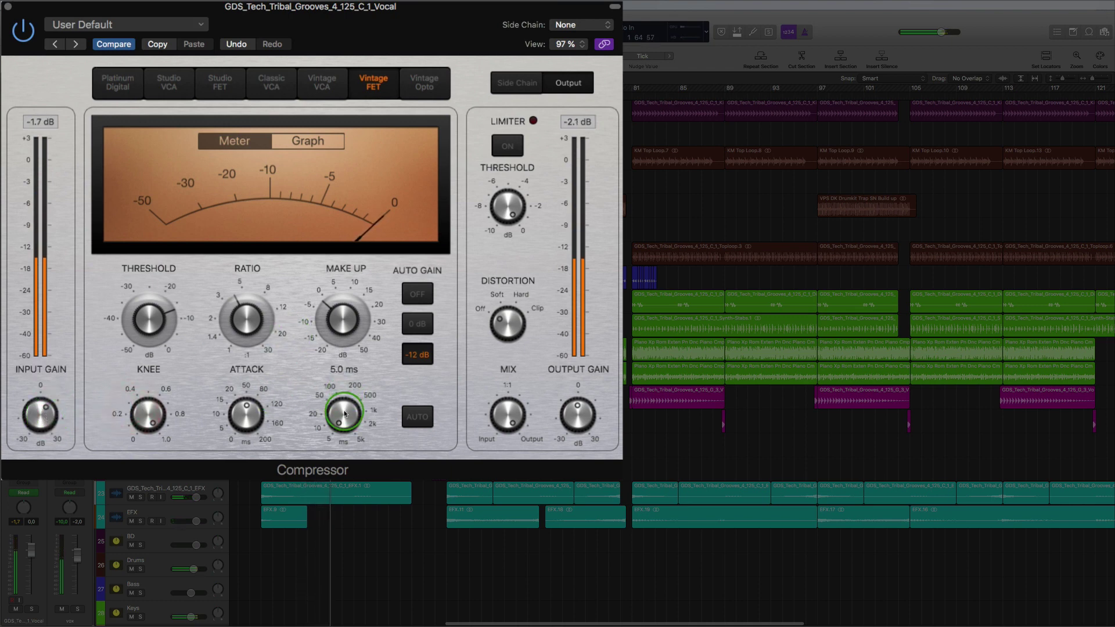
# Step: Shorten the vocal Compressor's attack and set its ratio to 3.2:1
pyautogui.moveTo(333, 320); pyautogui.dragTo(306, 348)
pyautogui.moveTo(247, 415); pyautogui.dragTo(247, 458)
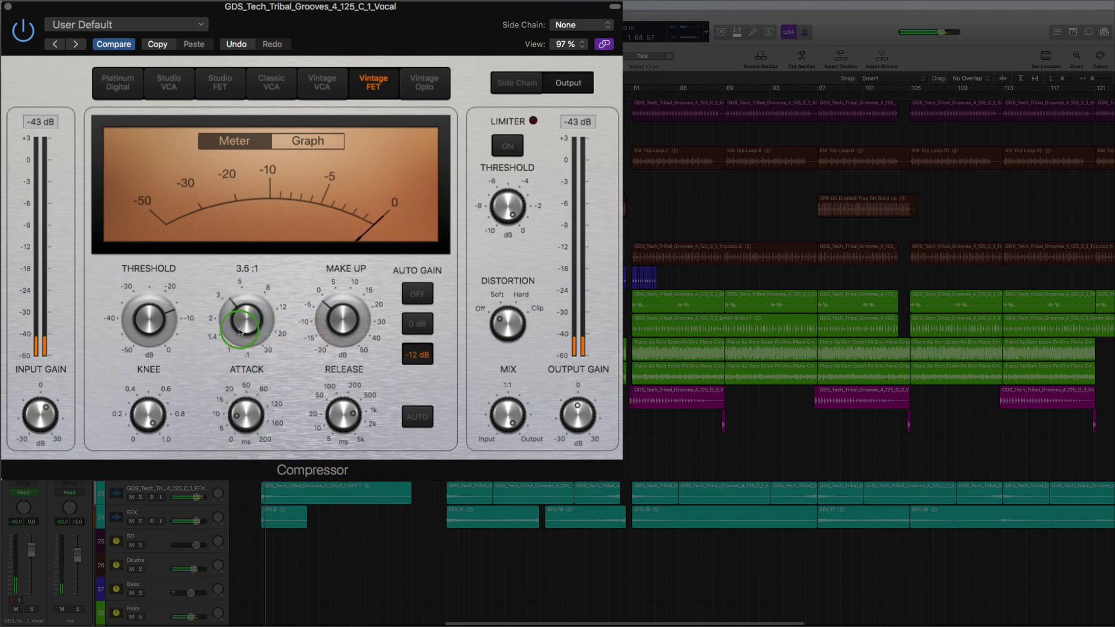
pyautogui.moveTo(239, 331); pyautogui.dragTo(239, 332)
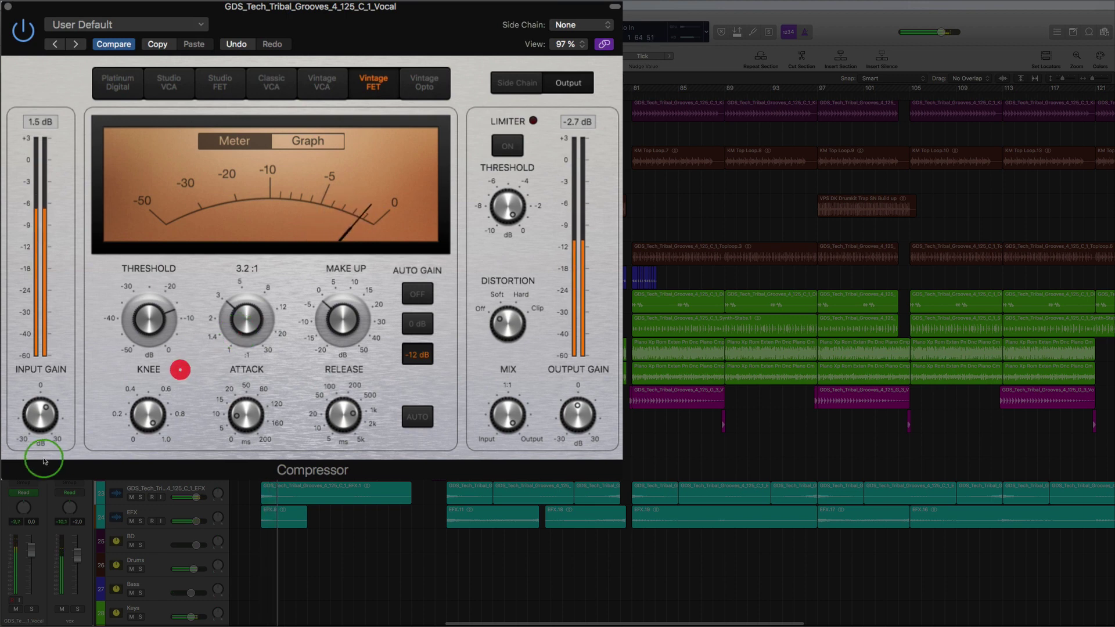
# Step: Set the vocal Compressor's input gain to +9.0 dB, add distortion towards Soft, and close the plug-in
pyautogui.moveTo(37, 452); pyautogui.dragTo(43, 407)
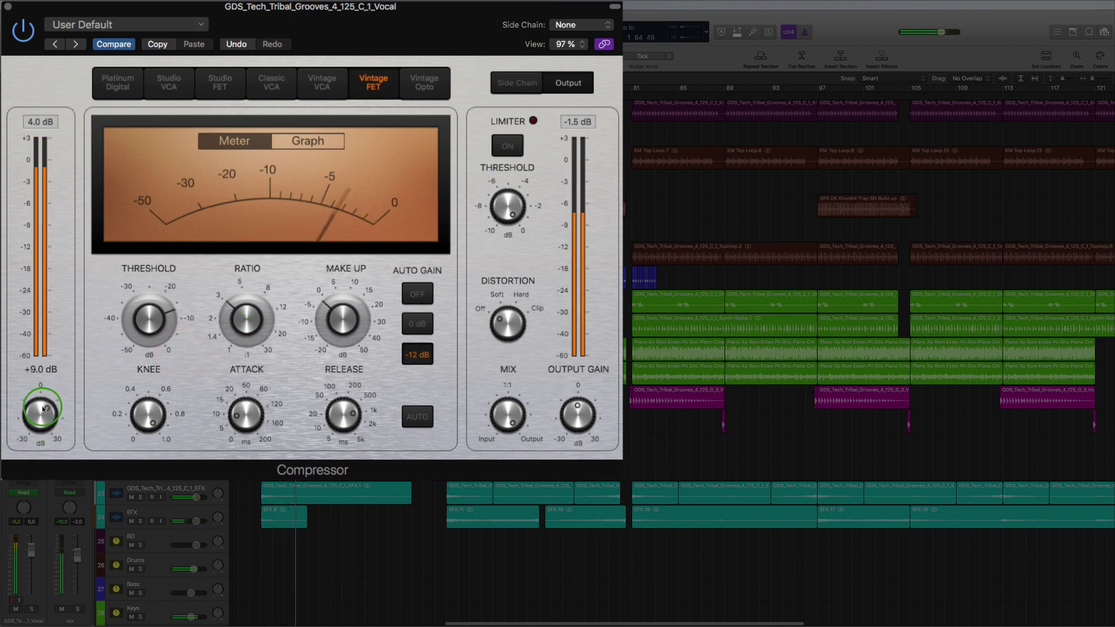
pyautogui.click(511, 325)
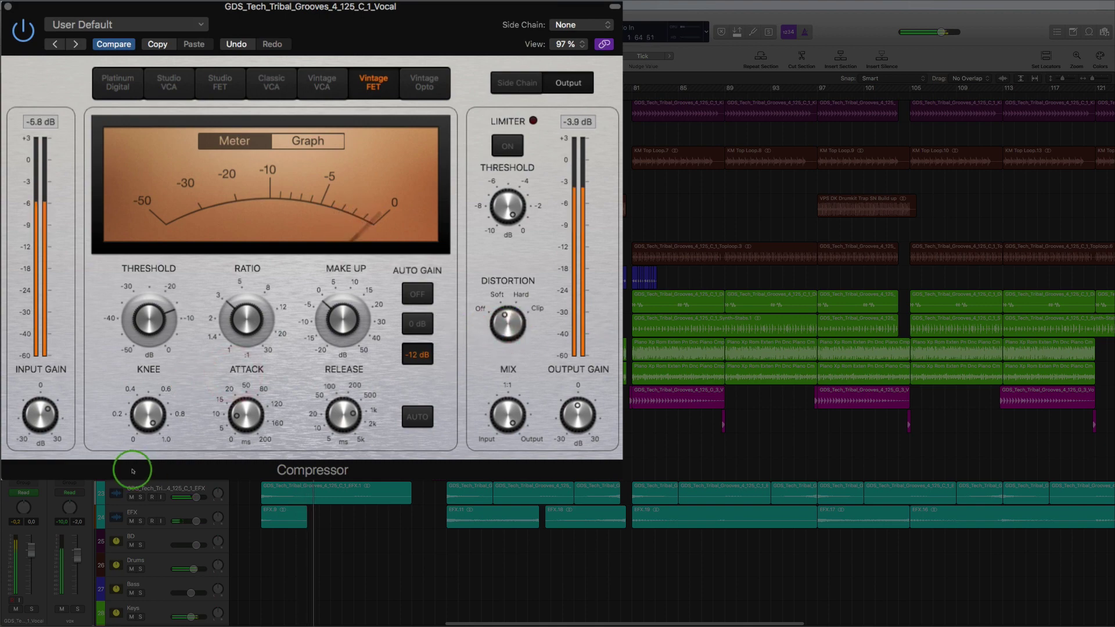
pyautogui.click(25, 15)
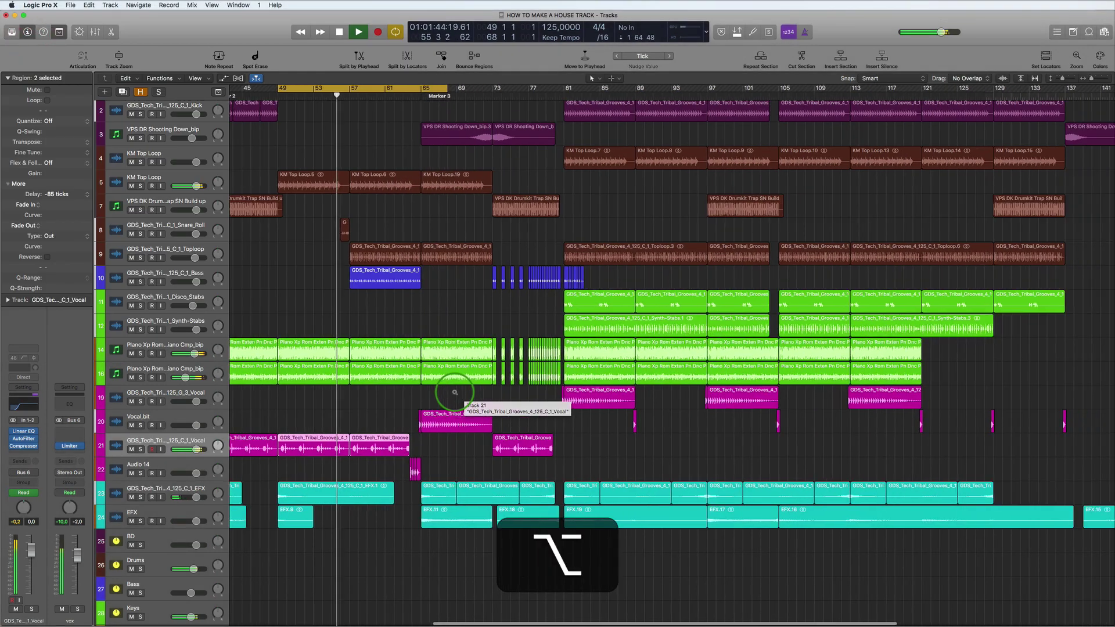
# Step: Set the release of the vox bus Limiter to 2.0 ms and close the plug-in
pyautogui.click(69, 446)
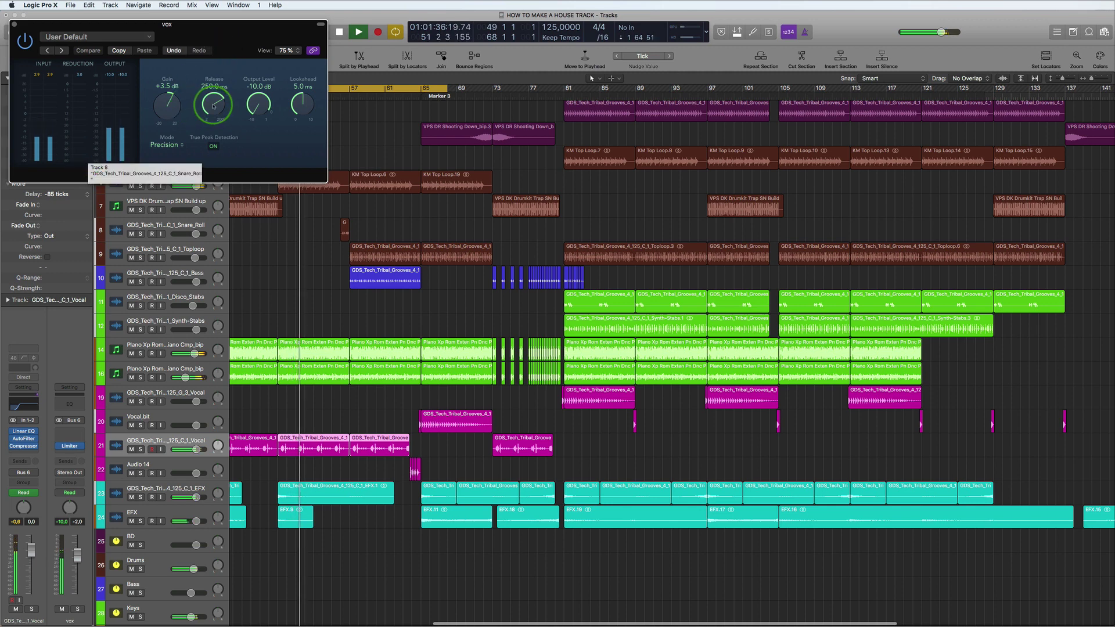
pyautogui.moveTo(214, 105); pyautogui.dragTo(232, 189)
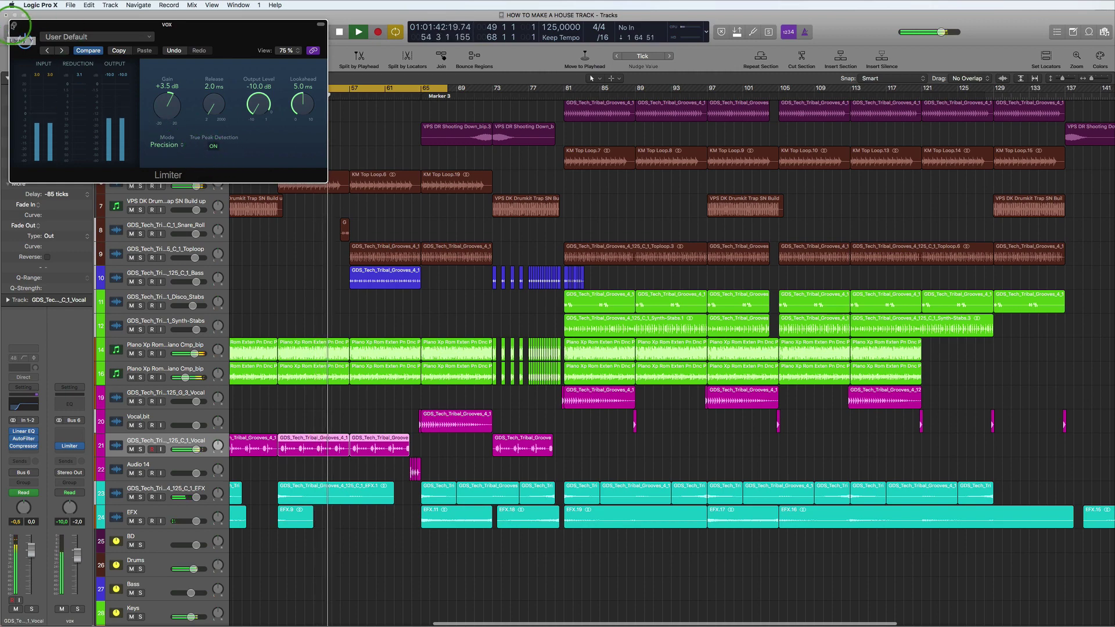
pyautogui.click(12, 25)
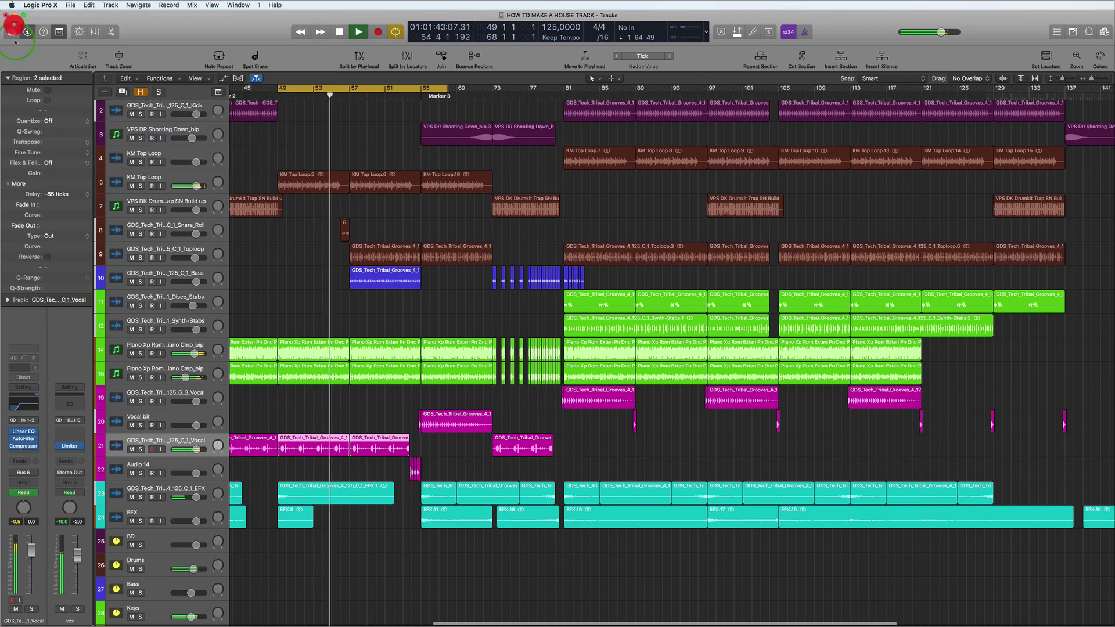
# Step: Show the mixer and examine the Limiter settings on the BD, Drums and Bass buses
pyautogui.click(95, 37)
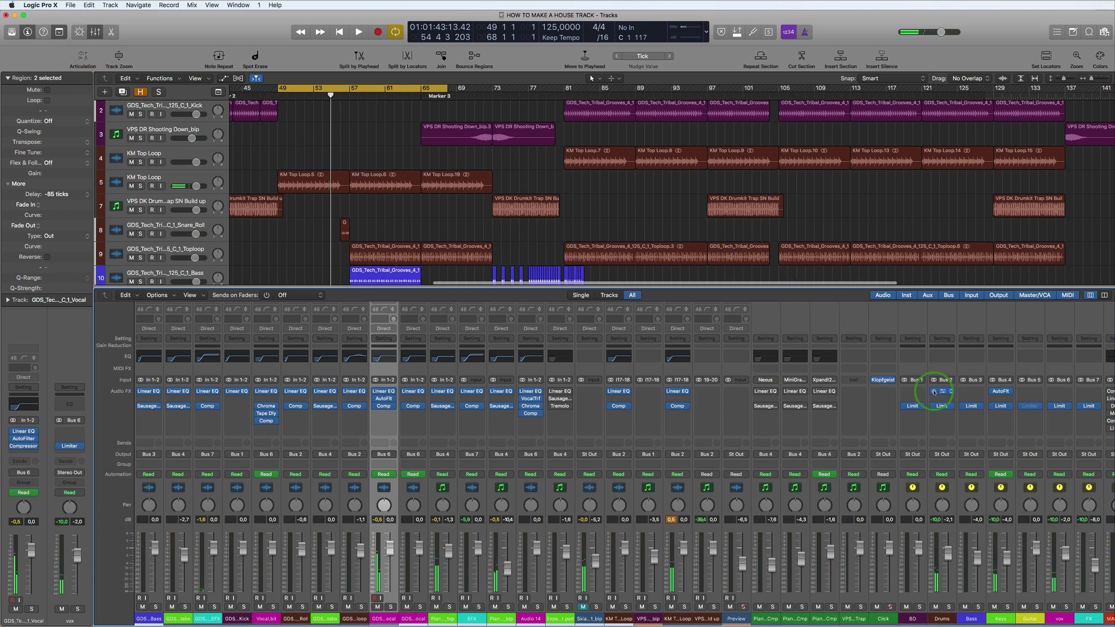
pyautogui.click(915, 406)
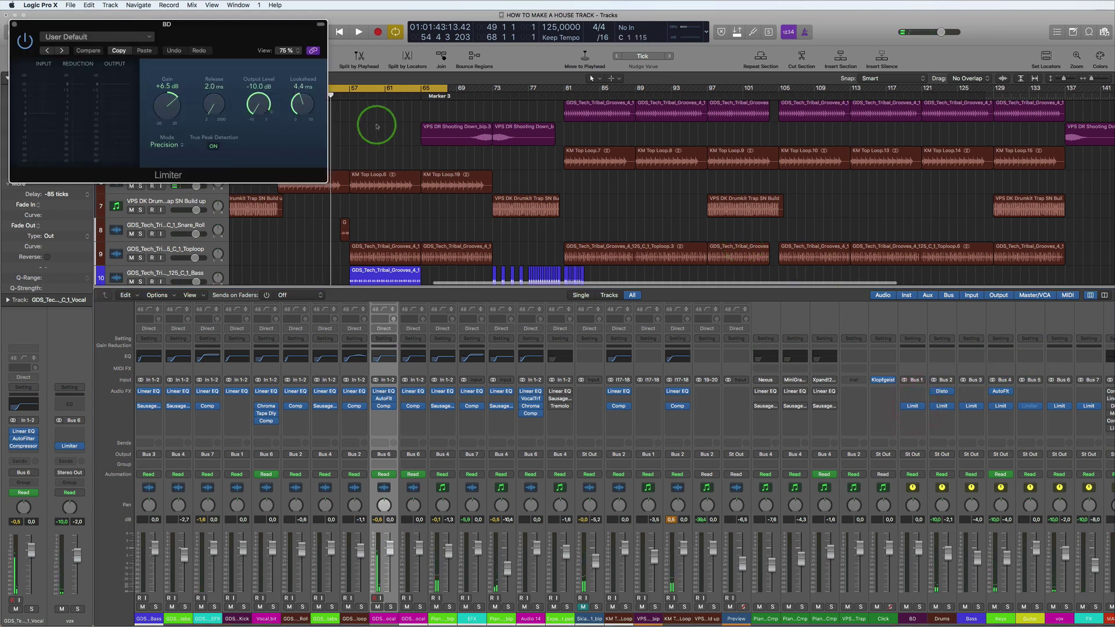
pyautogui.click(940, 406)
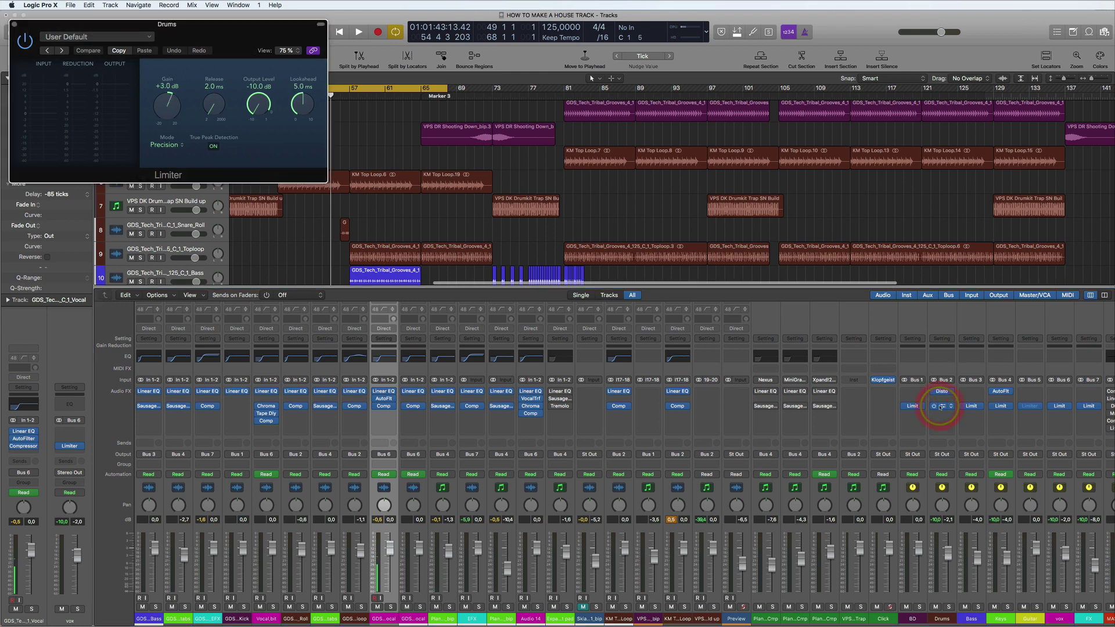
pyautogui.click(971, 406)
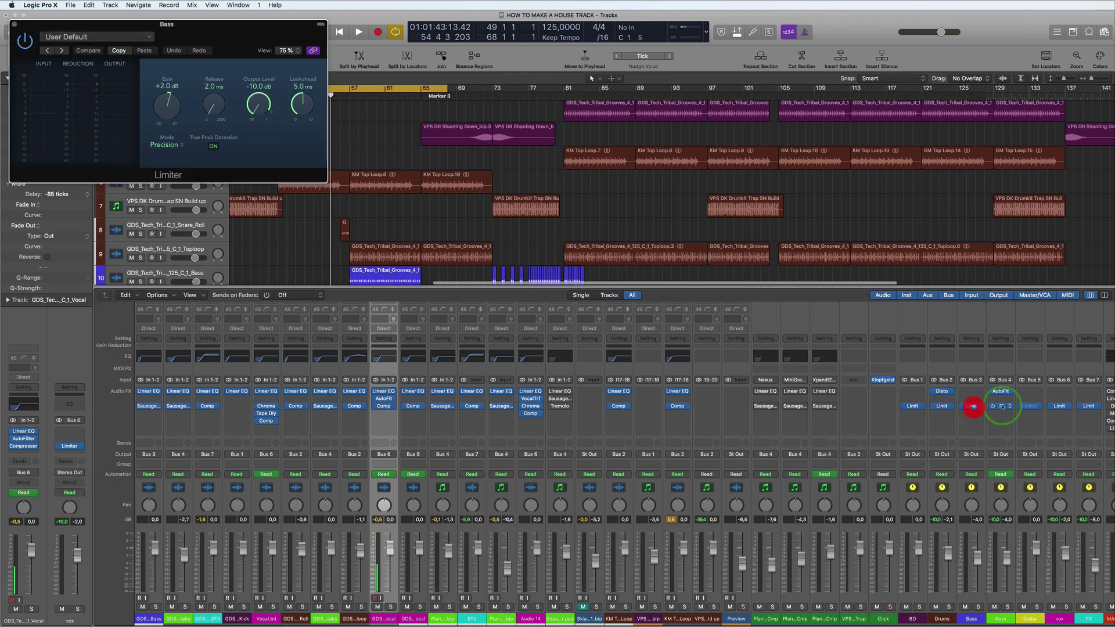
# Step: Set the release to 2.0 ms in the Keys and FX bus Limiters, then close the plug-in and start playback
pyautogui.click(1001, 406)
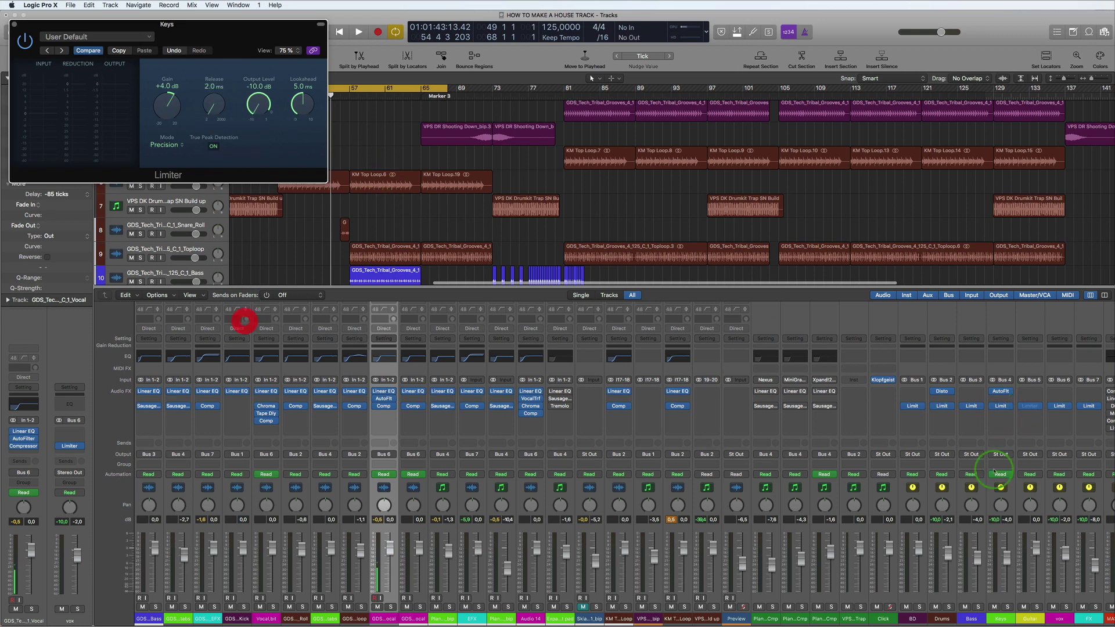
pyautogui.click(1059, 406)
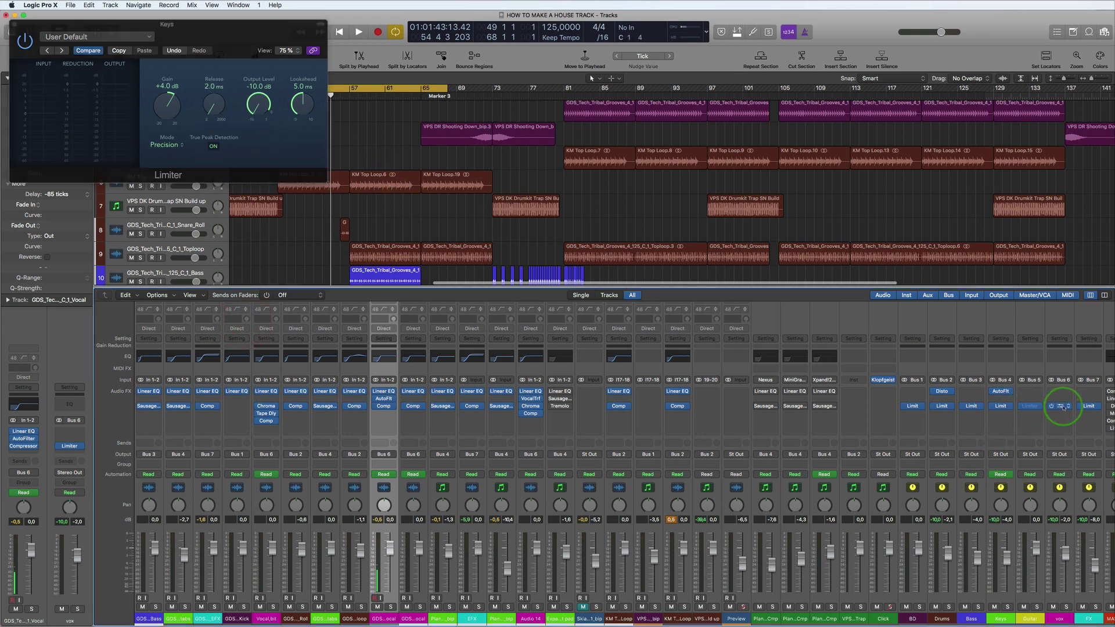
pyautogui.click(1088, 407)
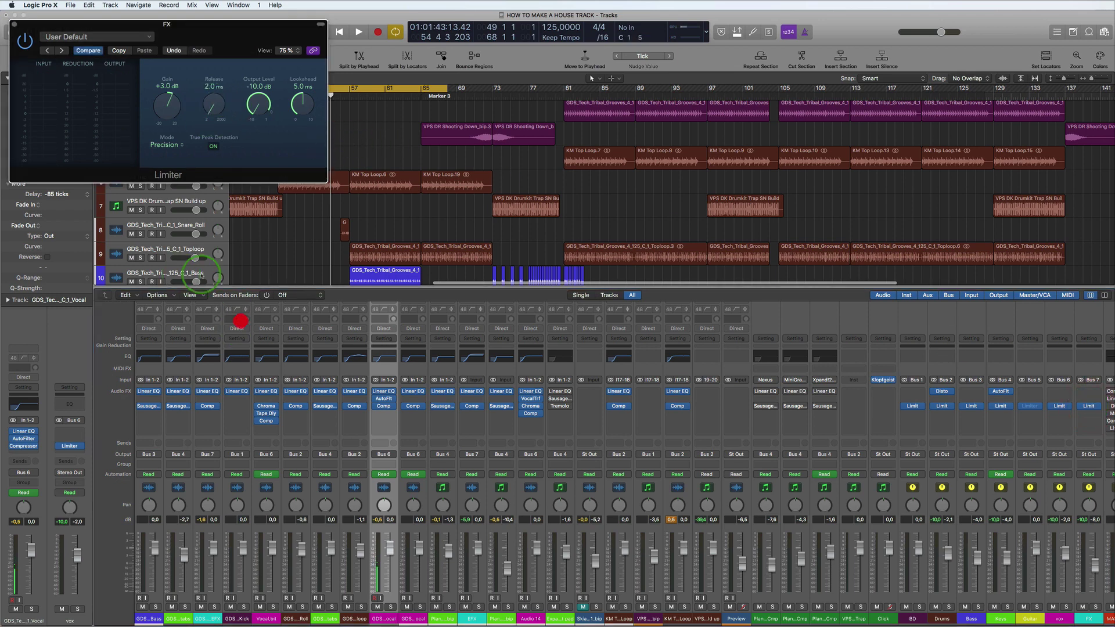
pyautogui.press('space')
pyautogui.click(12, 24)
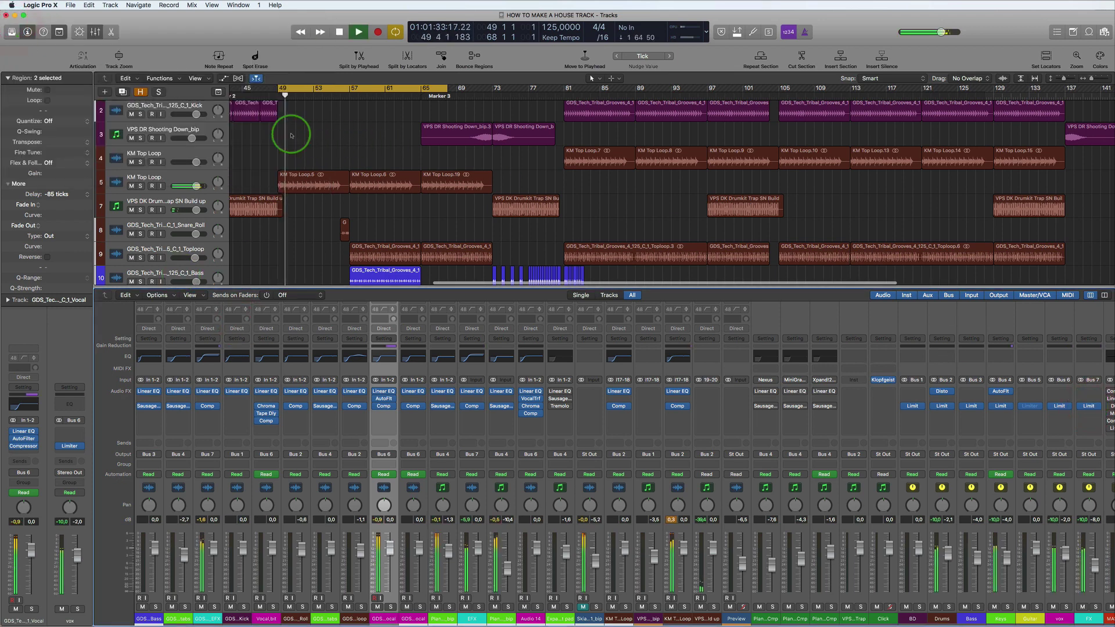
# Step: Set the cycle range to bars 72–85 and play it
pyautogui.keyDown('alt'); pyautogui.scroll(-5, 486, 153); pyautogui.keyUp('alt')
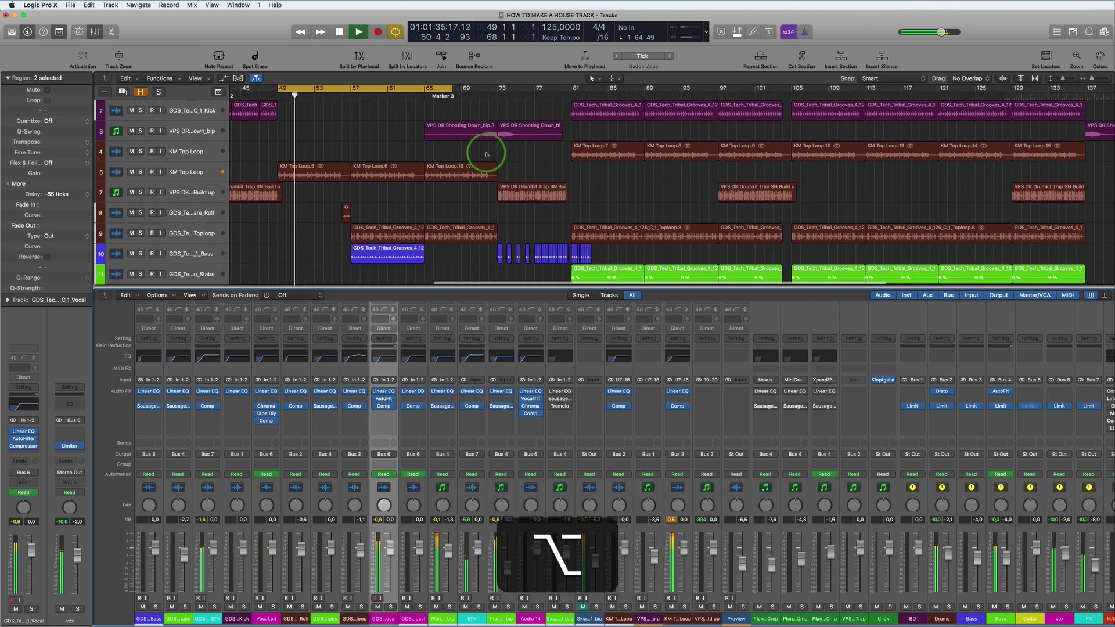
pyautogui.press('space')
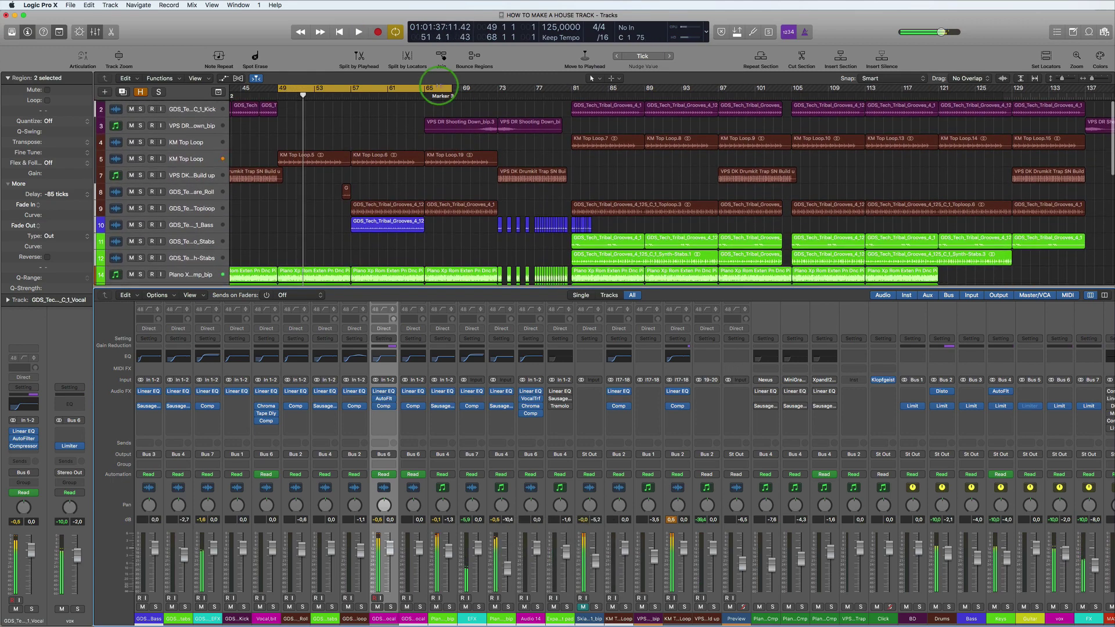
pyautogui.click(433, 89)
pyautogui.moveTo(487, 89); pyautogui.dragTo(608, 90)
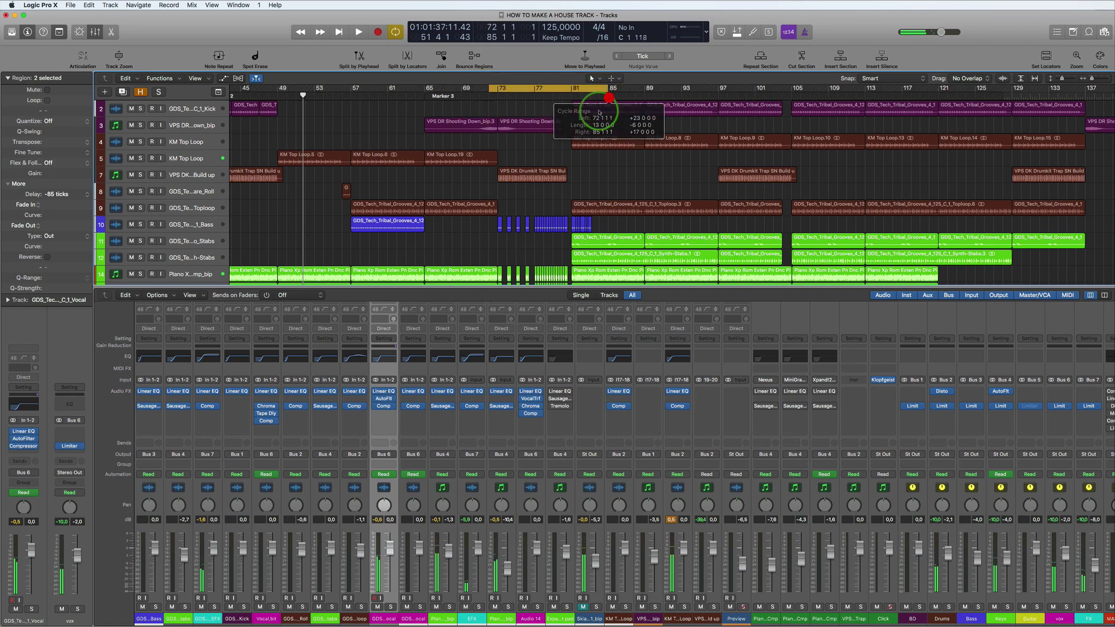
pyautogui.scroll(-10, 604, 111)
pyautogui.scroll(1, 520, 134)
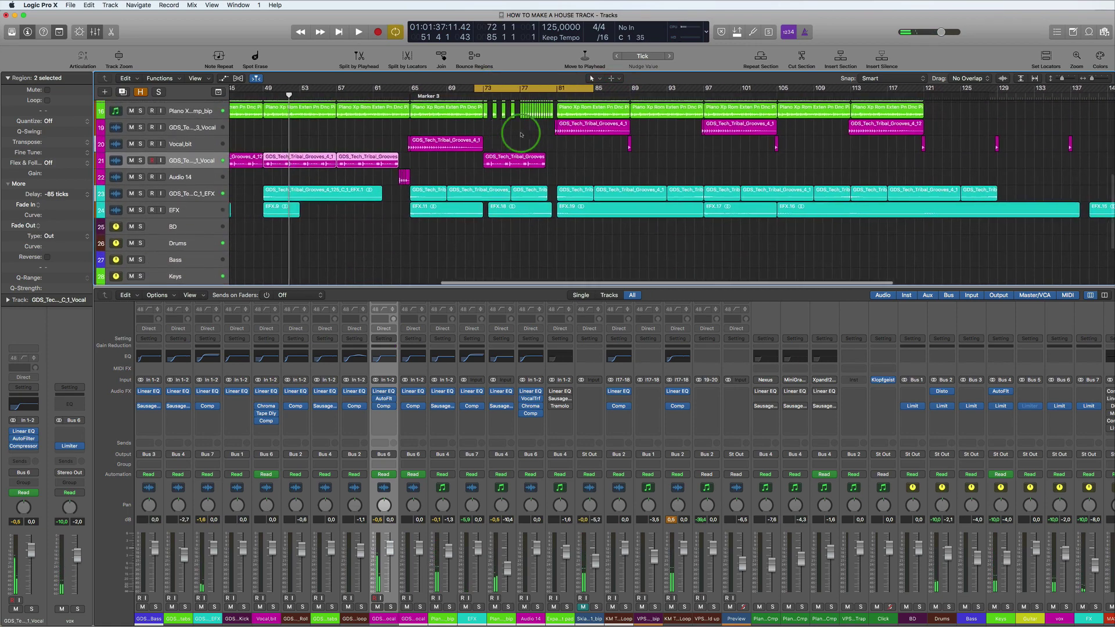
pyautogui.keyDown('alt'); pyautogui.scroll(5, 521, 134); pyautogui.keyUp('alt')
pyautogui.press('space')
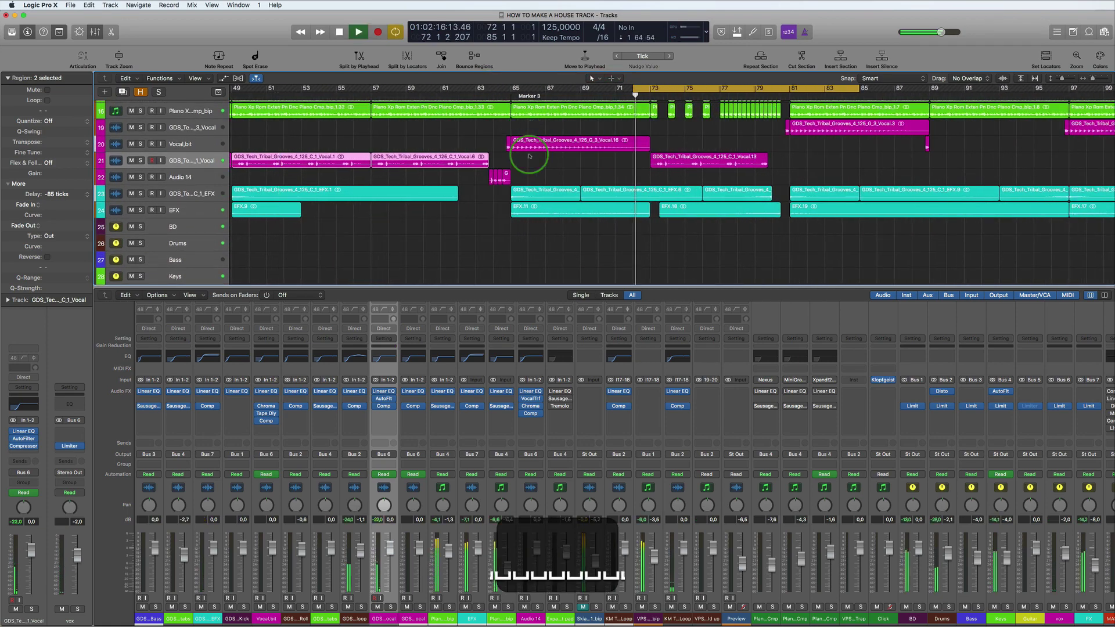
# Step: Trim the start of the track 21 vocal region in the build-up to 73 4 3 1 and move the region to bar 73
pyautogui.keyDown('alt'); pyautogui.scroll(4, 543, 167); pyautogui.keyUp('alt')
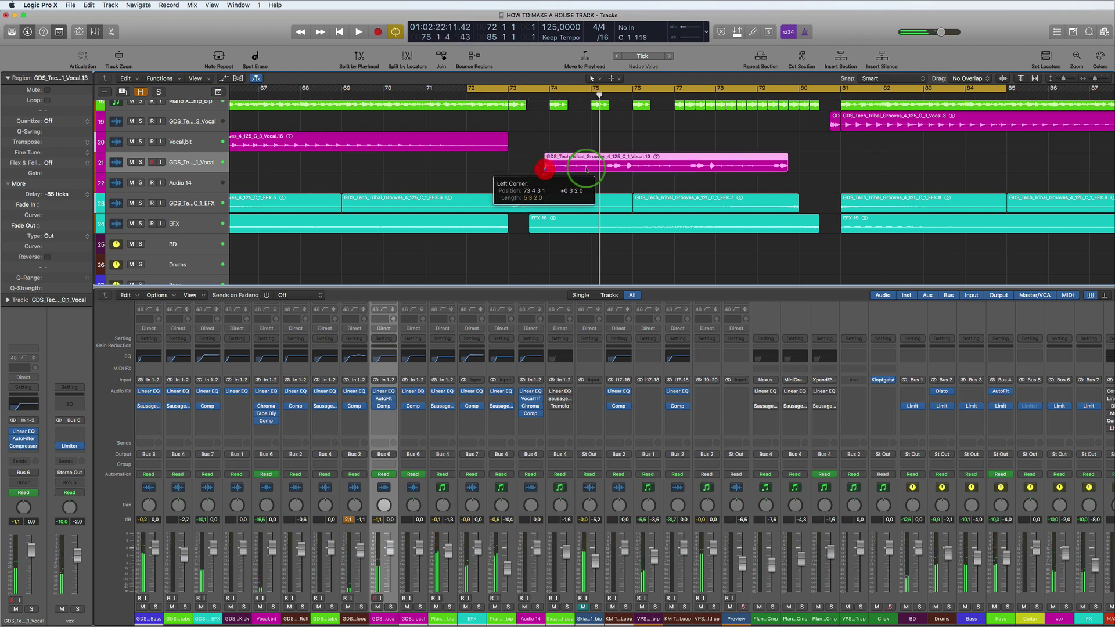
pyautogui.moveTo(579, 170); pyautogui.dragTo(544, 142)
# Step: Set the cycle range to bars 73–81 and audition the moved vocal region
pyautogui.moveTo(515, 88); pyautogui.dragTo(836, 88)
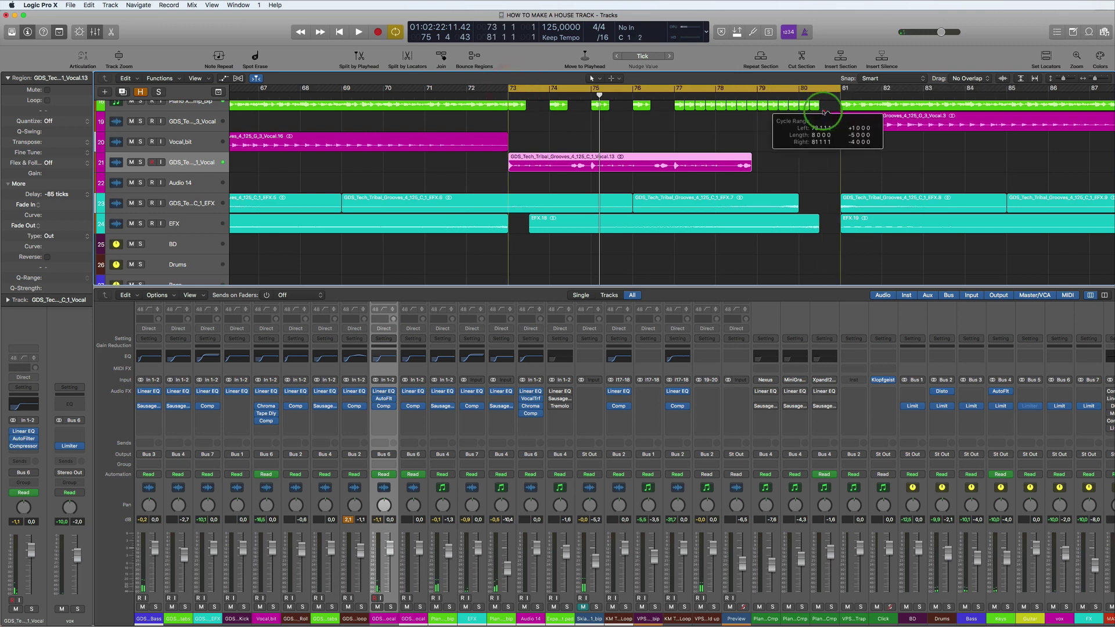
pyautogui.press('space')
pyautogui.keyDown('alt'); pyautogui.scroll(5, 491, 173); pyautogui.keyUp('alt')
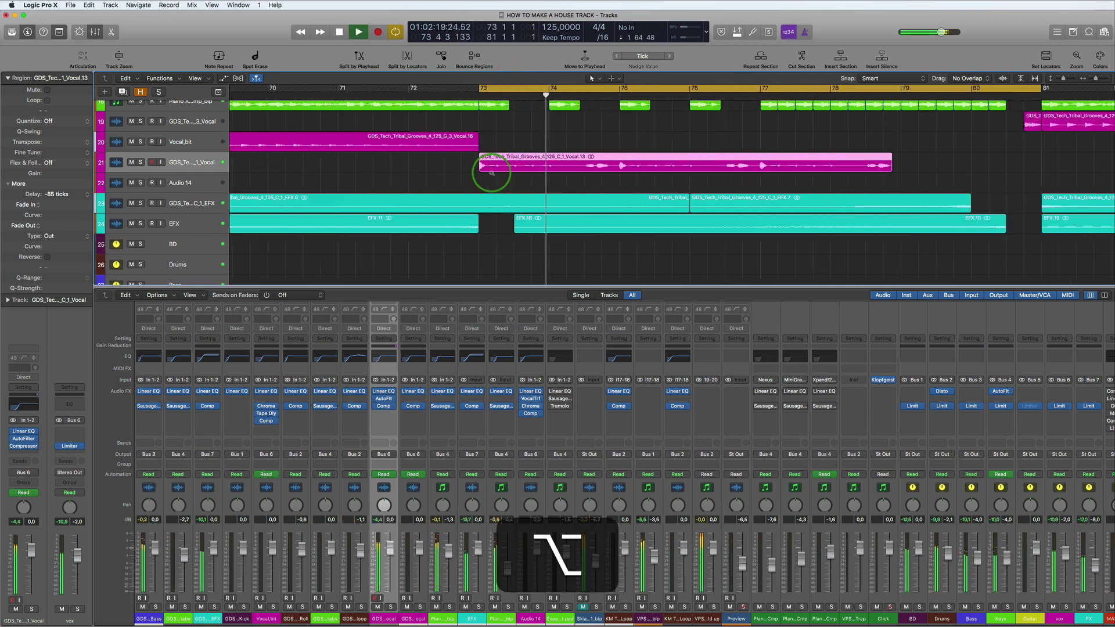
pyautogui.press('space')
# Step: Undo the vocal region's move to bar 73 and shift it one bar earlier instead, so it starts just before bar 73
pyautogui.press('super+z')
pyautogui.press('super+z')
pyautogui.press('super+z')
pyautogui.press('super+z')
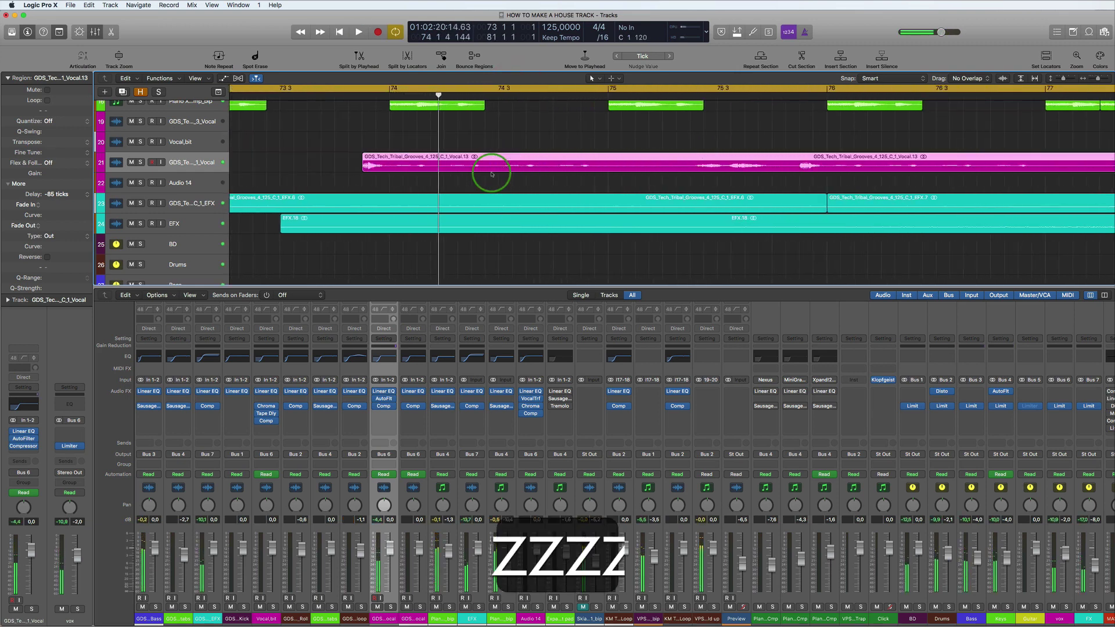
pyautogui.hscroll(-5, 420, 174)
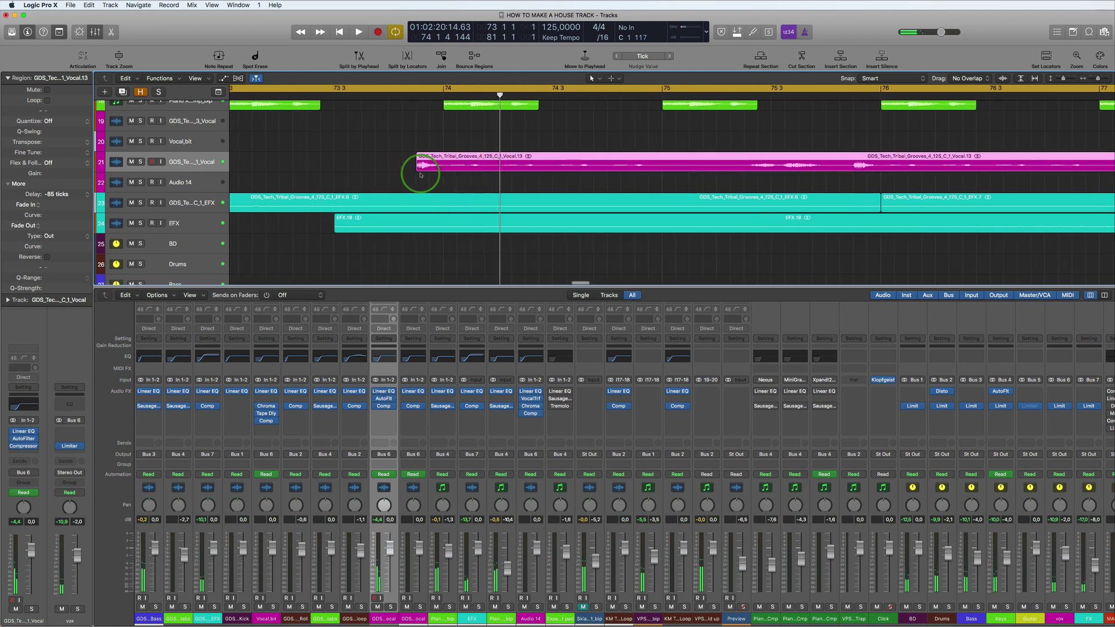
pyautogui.press('space')
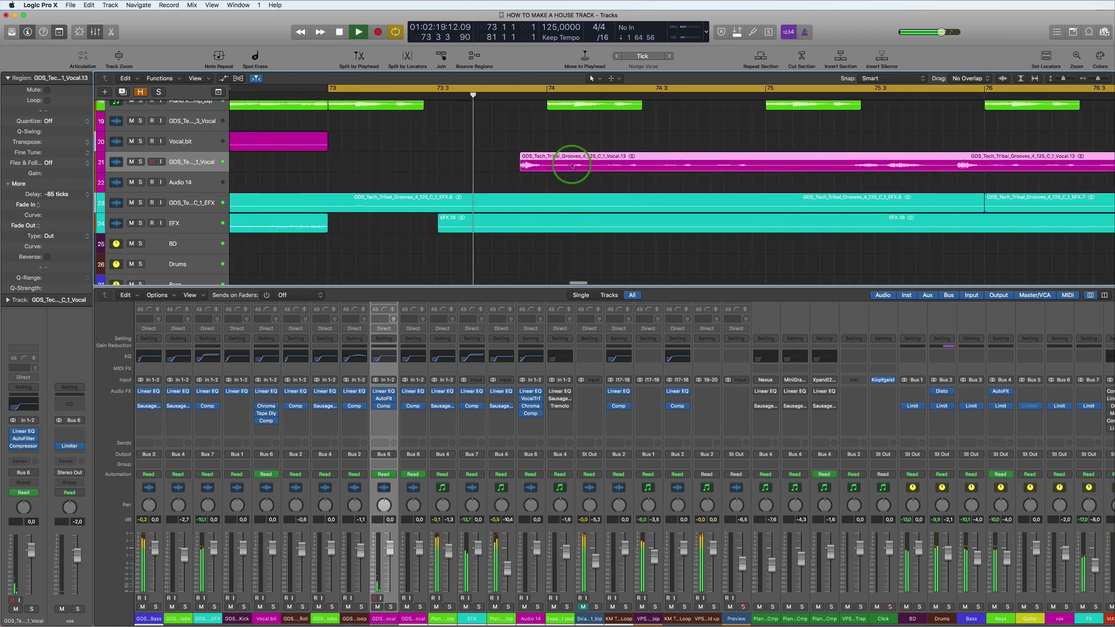
pyautogui.press('space')
pyautogui.moveTo(572, 165); pyautogui.dragTo(352, 164)
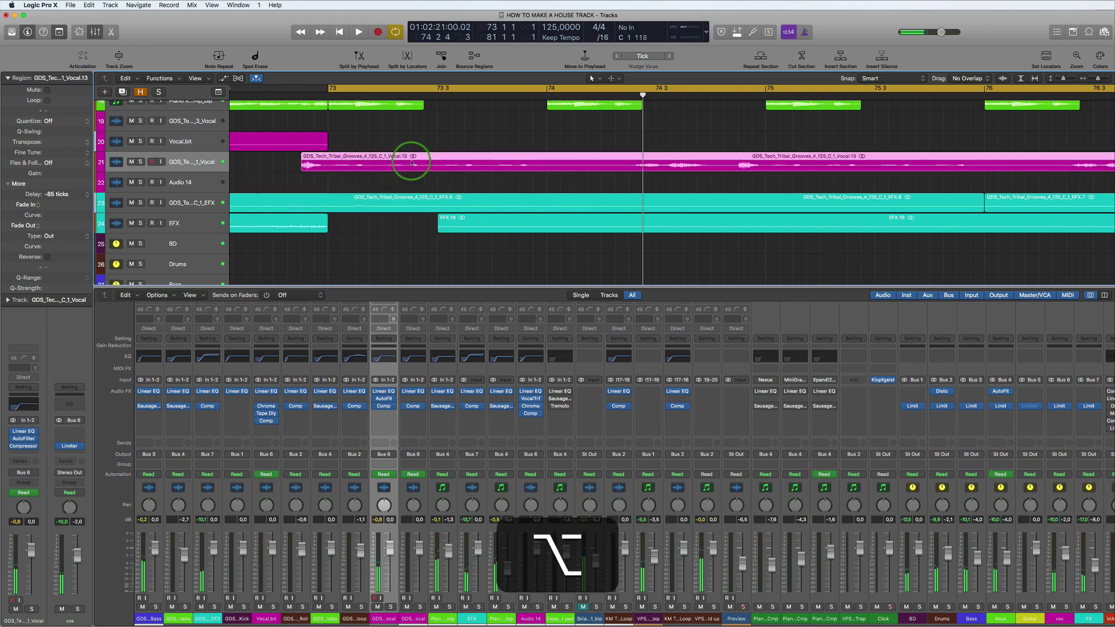
# Step: Shorten the track 21 vocal region so it ends at bar 74, and hide the mixer
pyautogui.scroll(-8, 409, 164)
pyautogui.click(96, 32)
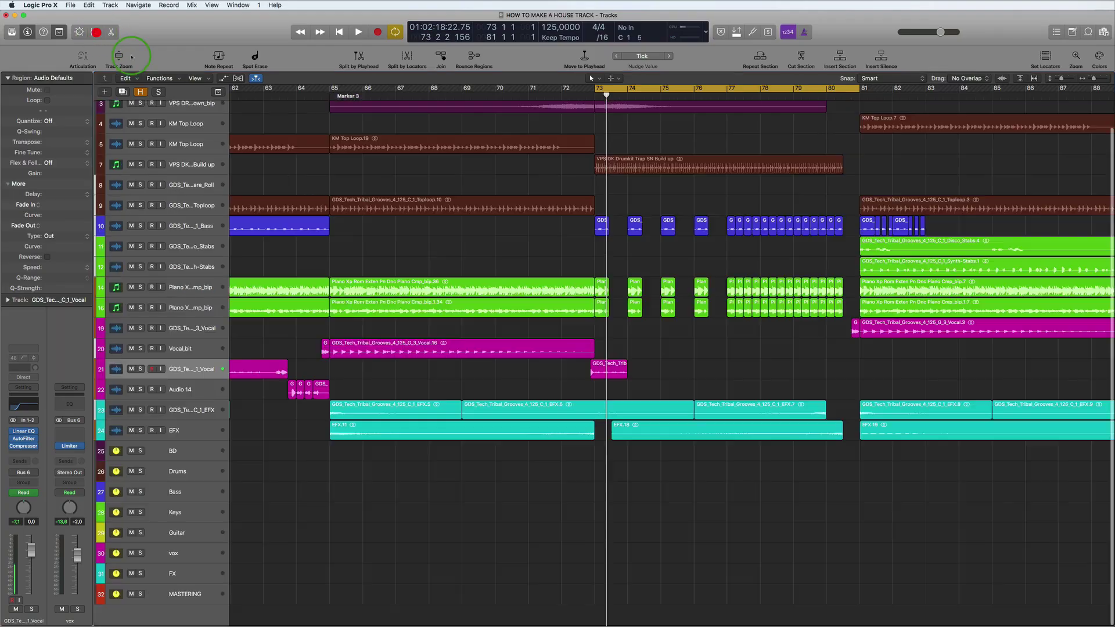
# Step: Extend the cycle's start back to 72 3 3 1, keeping its end at bar 81, and play it
pyautogui.scroll(8, 448, 256)
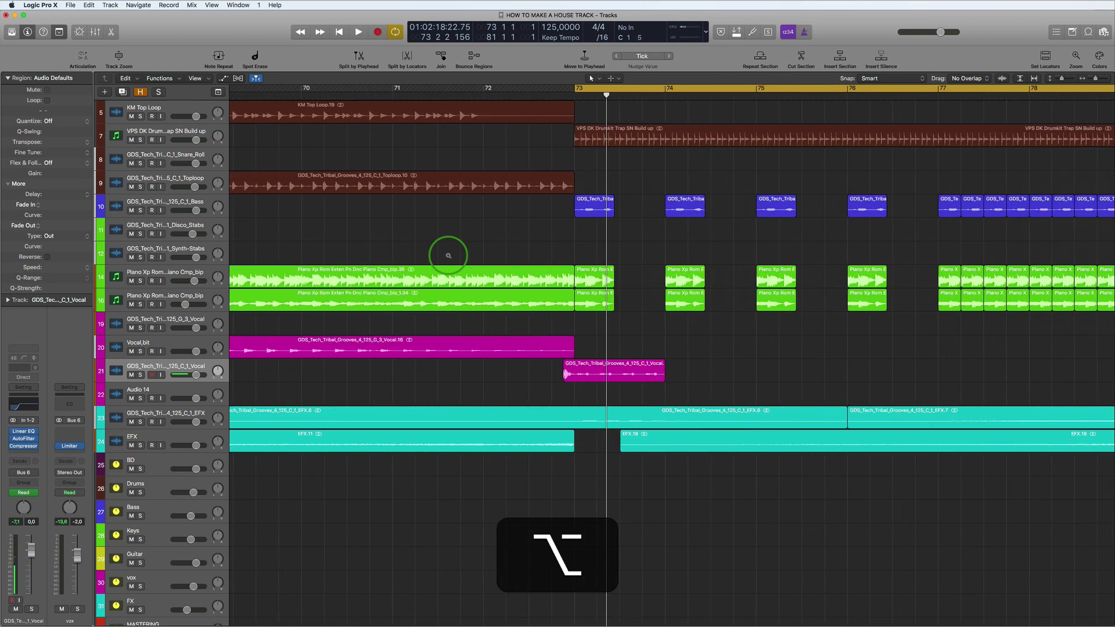
pyautogui.hscroll(-2, 449, 257)
pyautogui.hscroll(10, 449, 257)
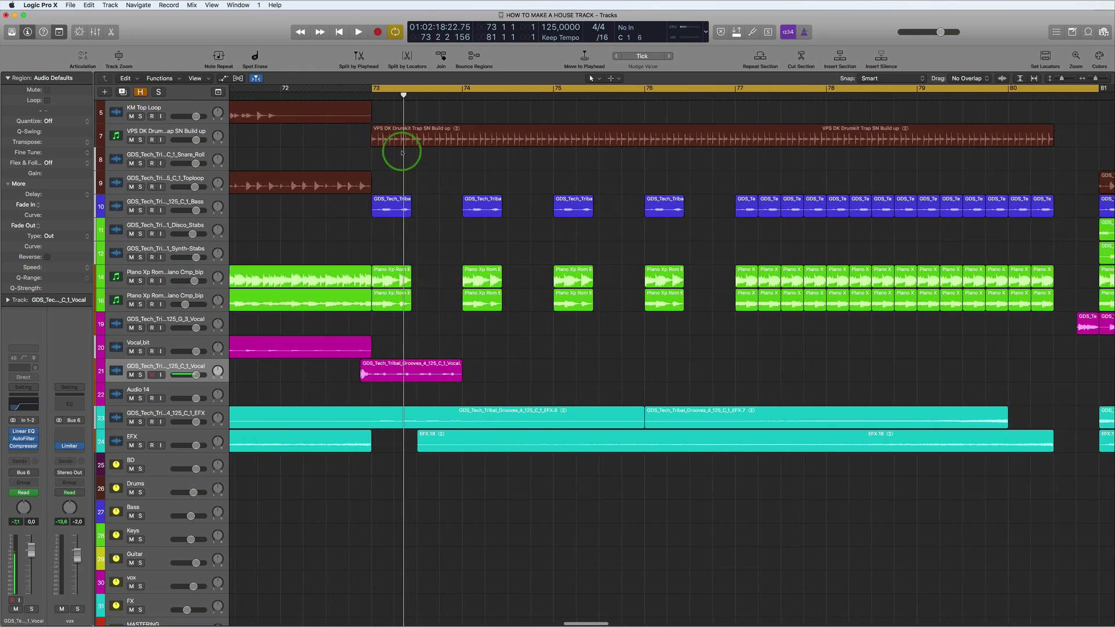
pyautogui.moveTo(372, 89); pyautogui.dragTo(336, 90)
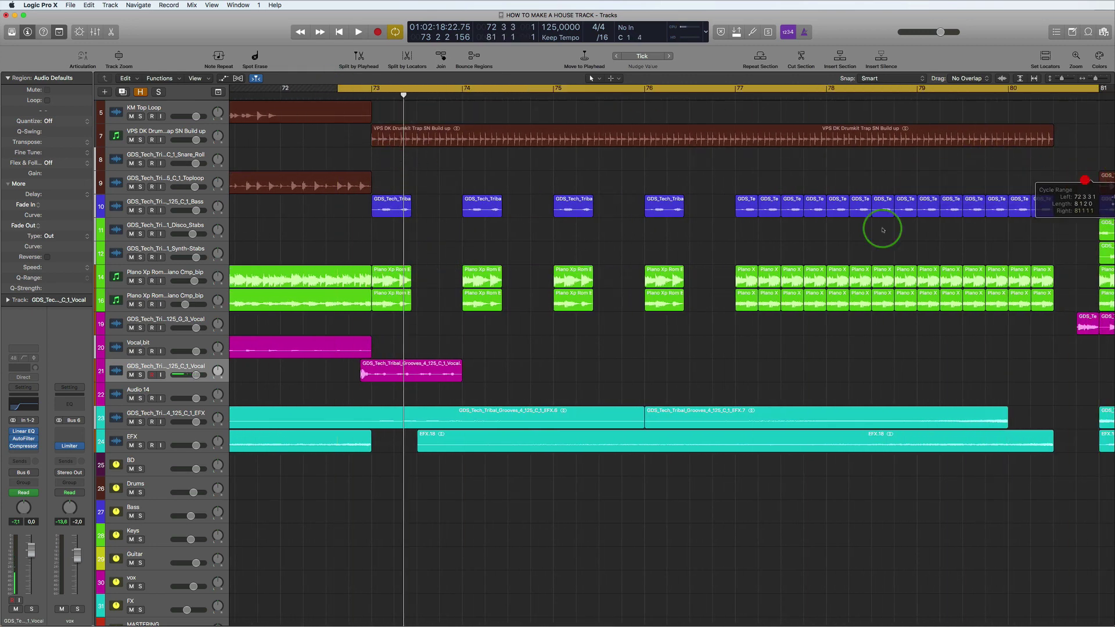
pyautogui.press('space')
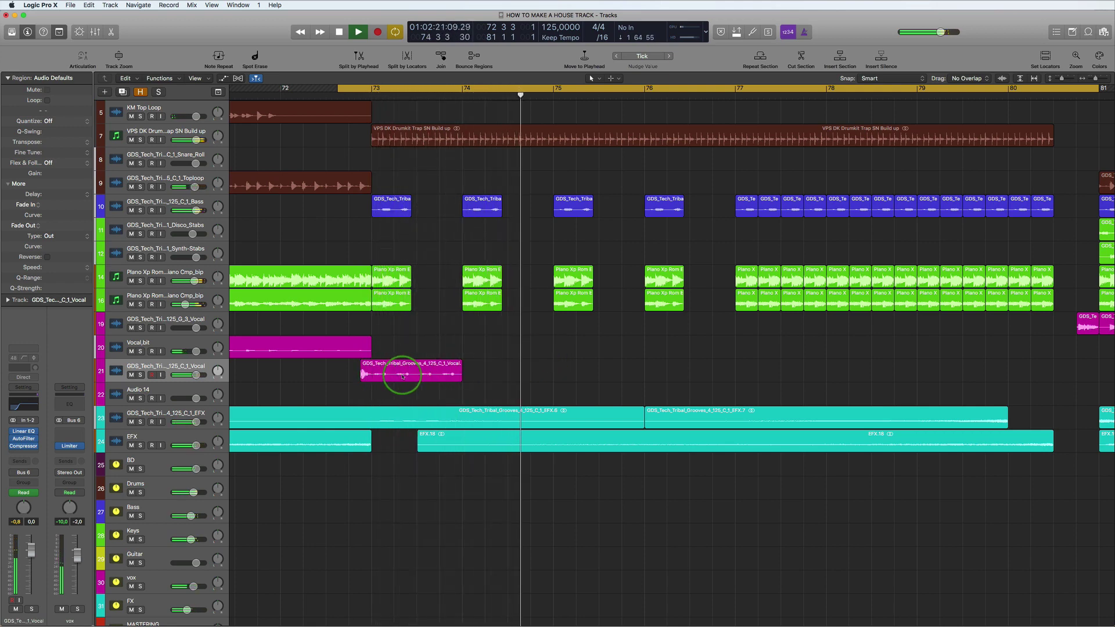
# Step: Copy the shortened vocal region three times at one-bar intervals along track 21, filling up to bar 77
pyautogui.press('alt')
pyautogui.moveTo(410, 372); pyautogui.dragTo(505, 382)
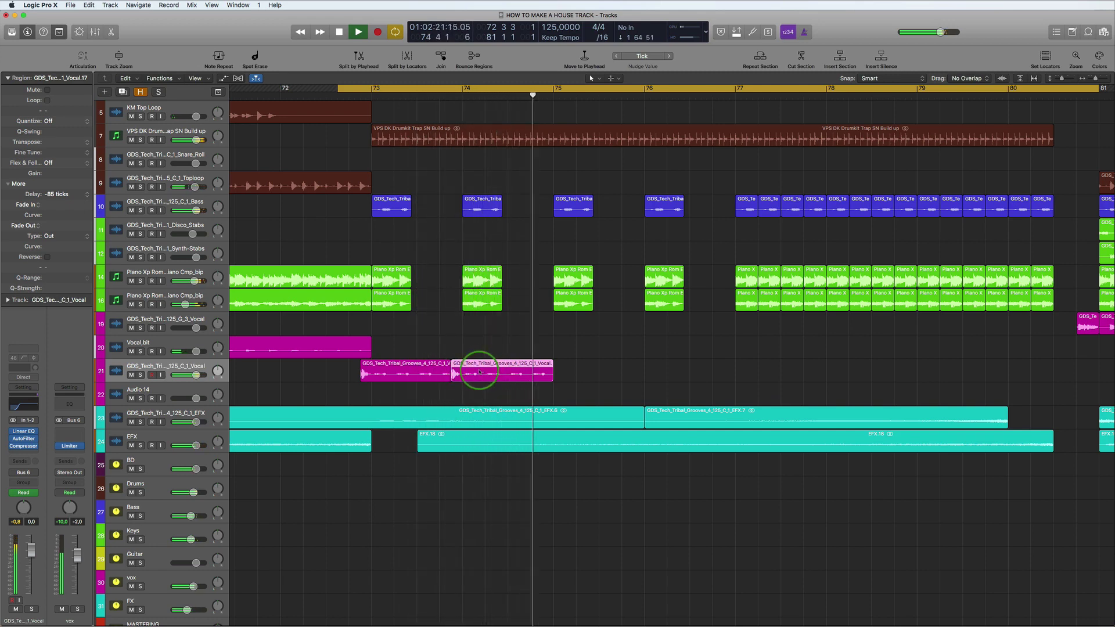
pyautogui.moveTo(502, 377); pyautogui.dragTo(566, 375)
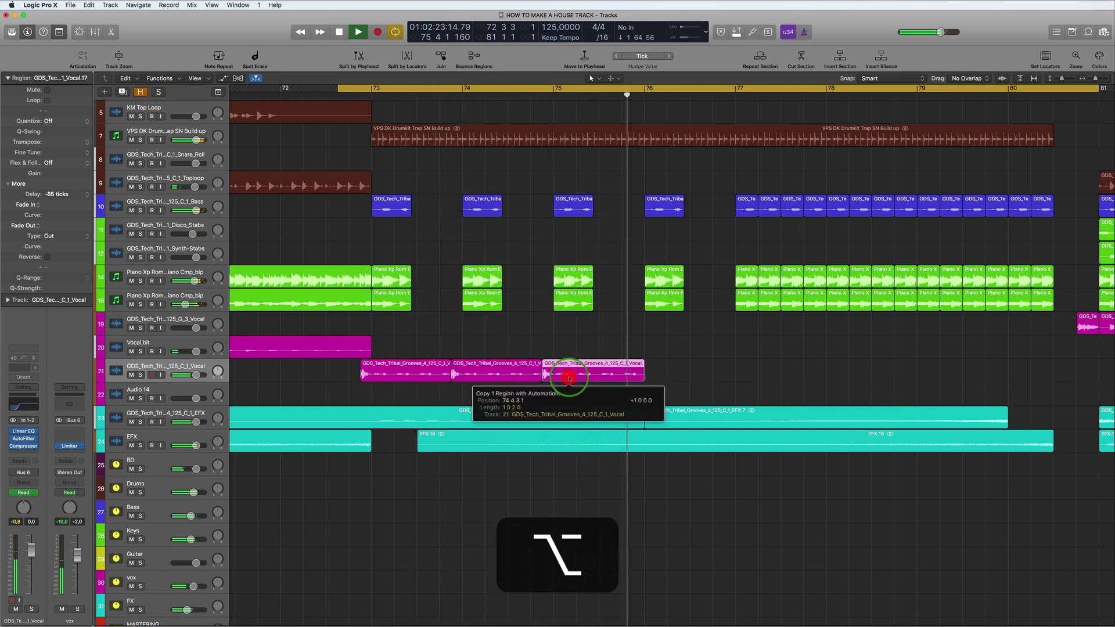
pyautogui.hotkey('alt', 'space')
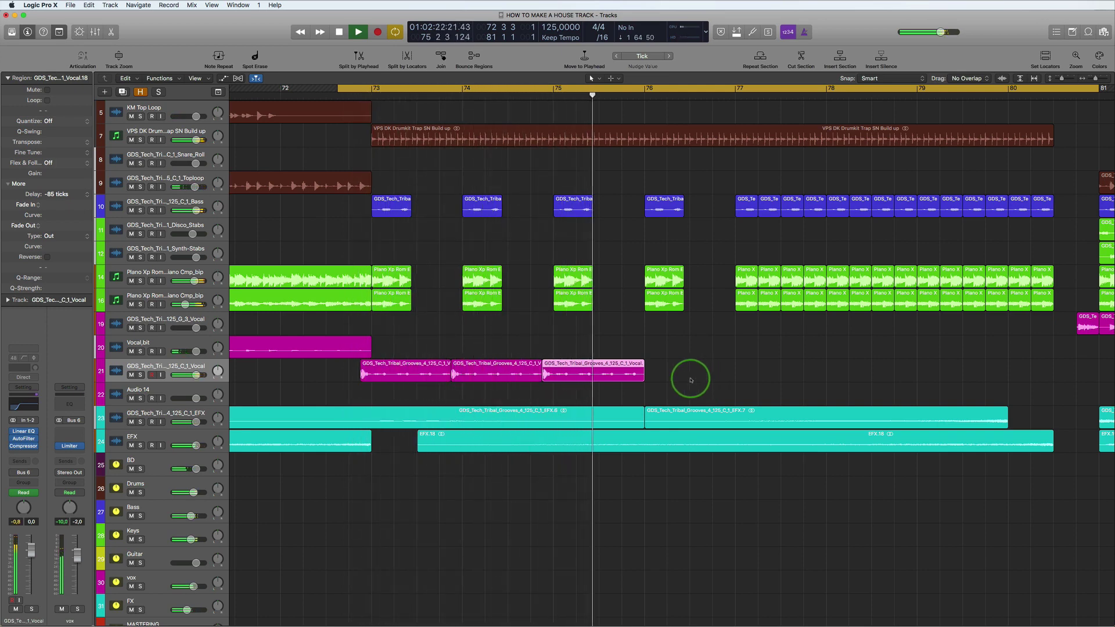
pyautogui.press('alt')
pyautogui.moveTo(570, 370); pyautogui.dragTo(662, 377)
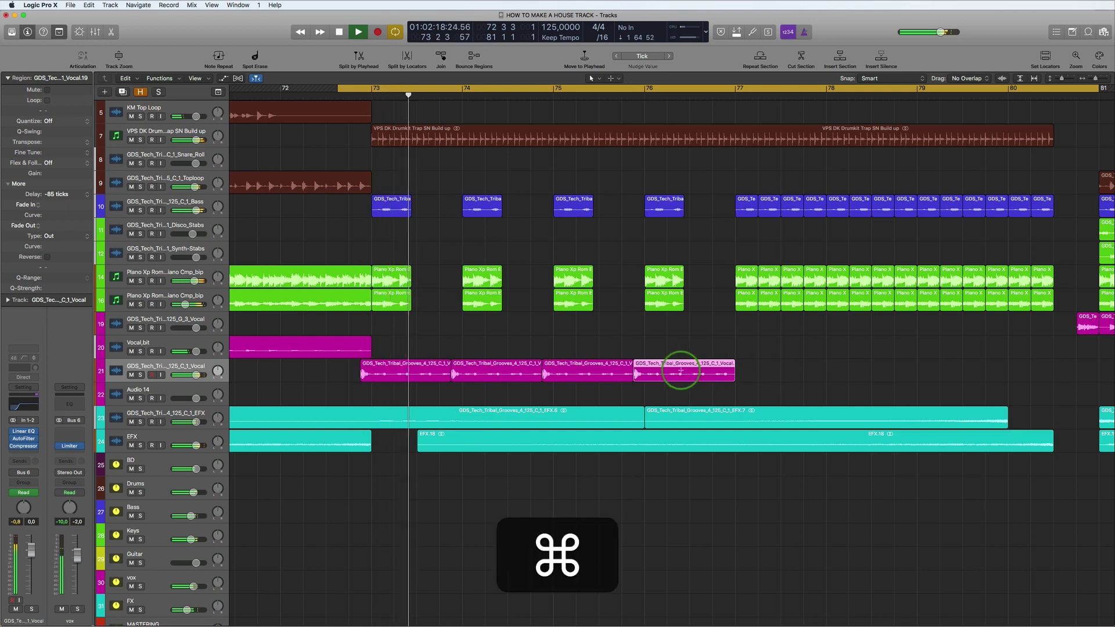
# Step: Split the last vocal copy at 76 3 and duplicate its second half to bar 77
pyautogui.keyDown('super'); pyautogui.click(690, 370); pyautogui.keyUp('super')
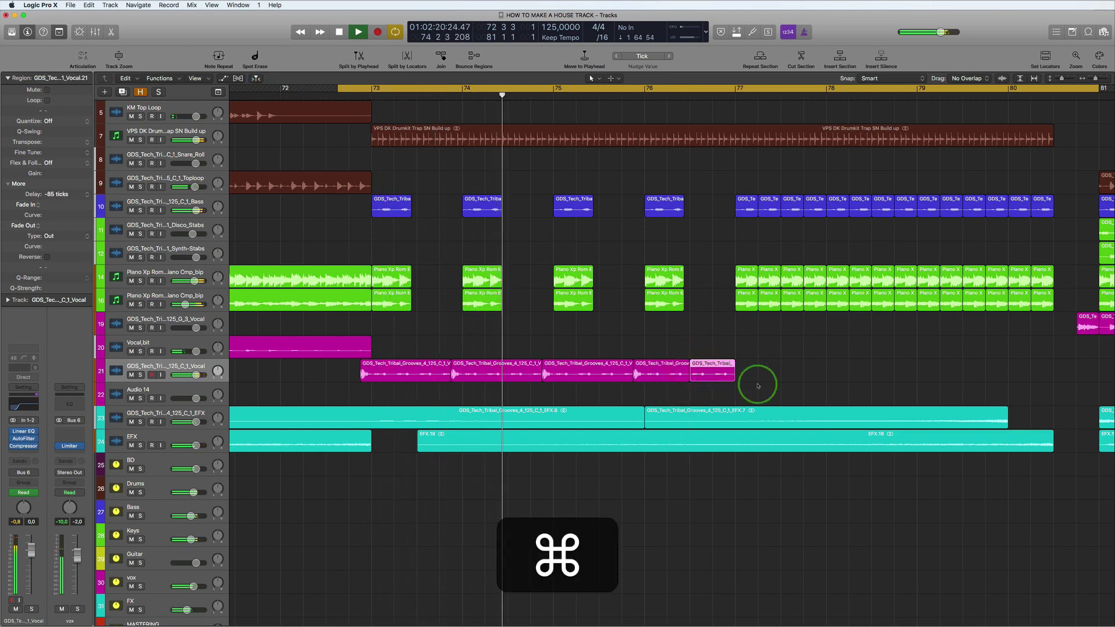
pyautogui.press('alt')
pyautogui.scroll(5, 798, 381)
pyautogui.scroll(4, 801, 383)
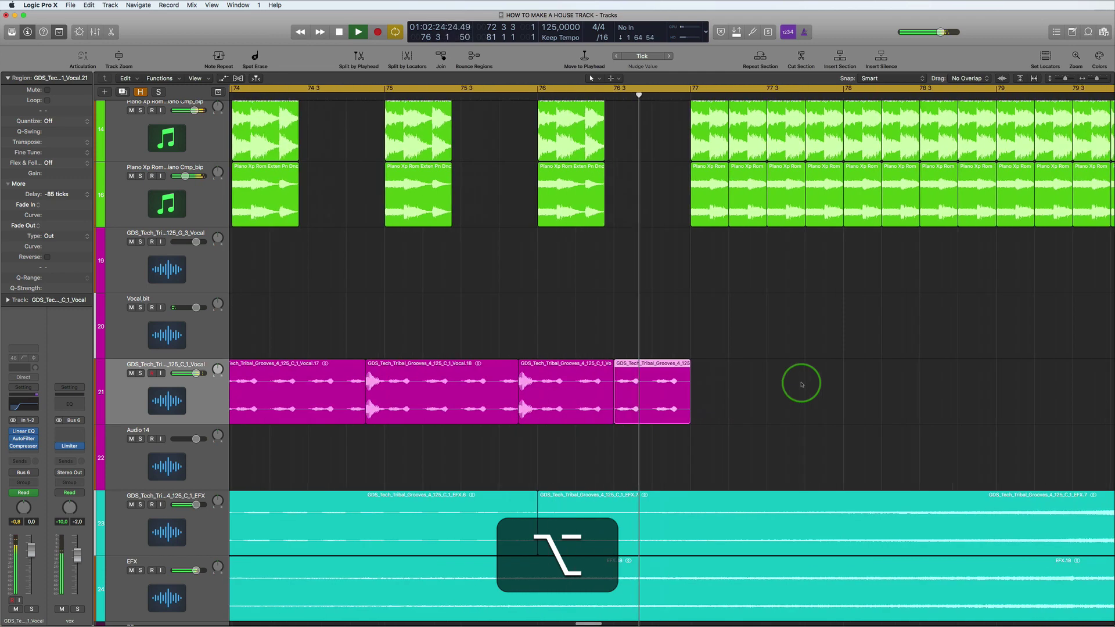
pyautogui.hscroll(5, 799, 381)
pyautogui.moveTo(383, 379); pyautogui.dragTo(437, 381)
pyautogui.press('space')
pyautogui.press('space')
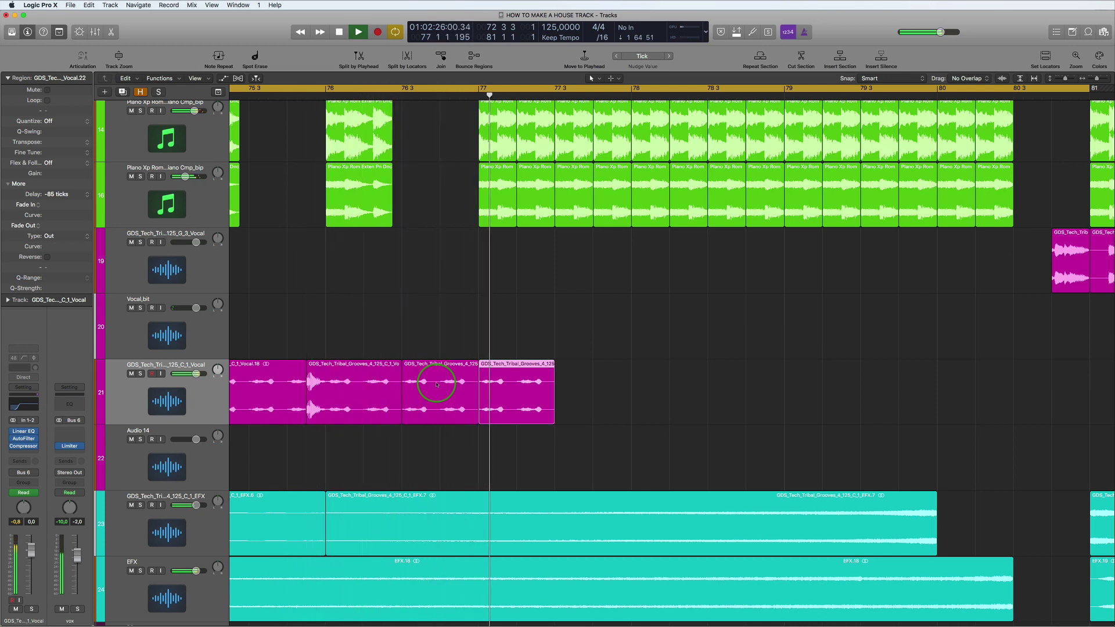
# Step: Repeat the half-bar vocal region six times along track 21, filling from 77 3 up to 80 3
pyautogui.press('space')
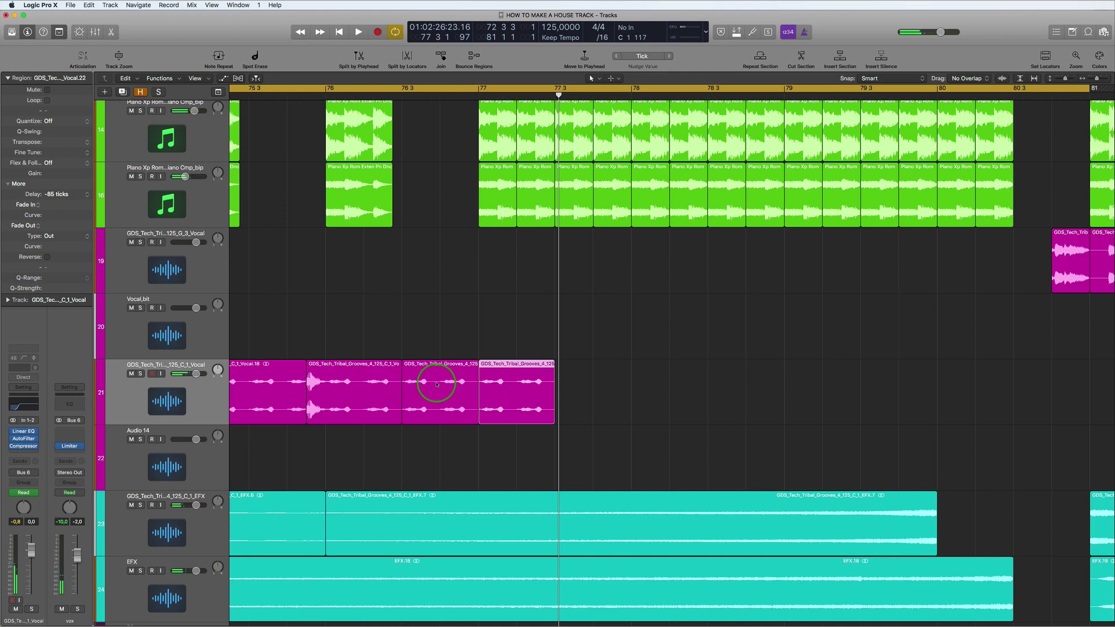
pyautogui.press('ctrl')
pyautogui.press('super+r')
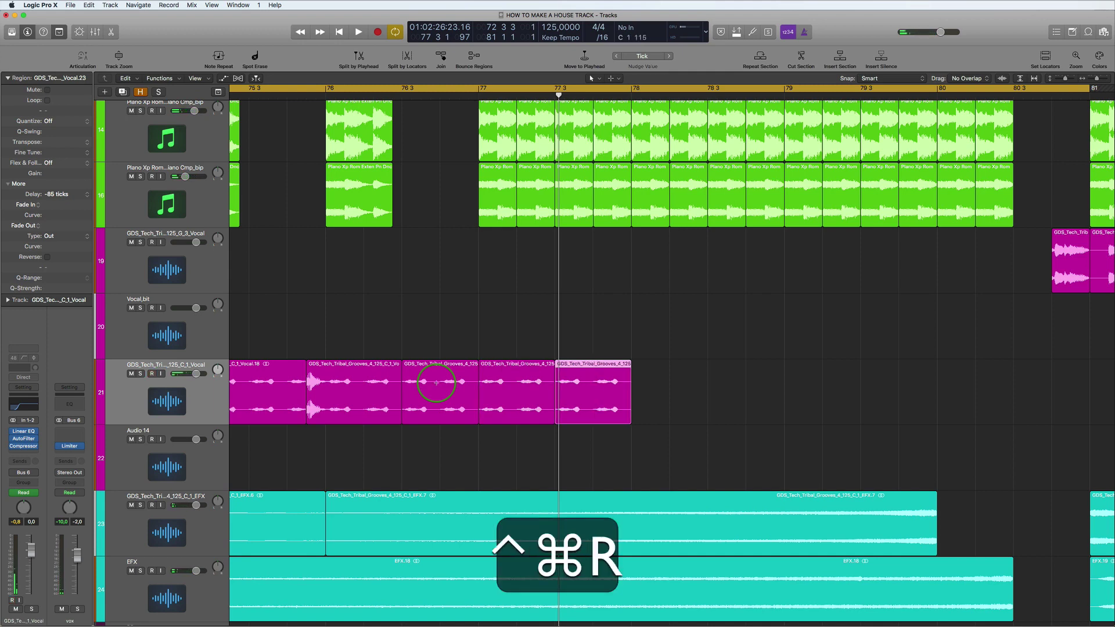
pyautogui.press('super+r')
pyautogui.press('super+r')
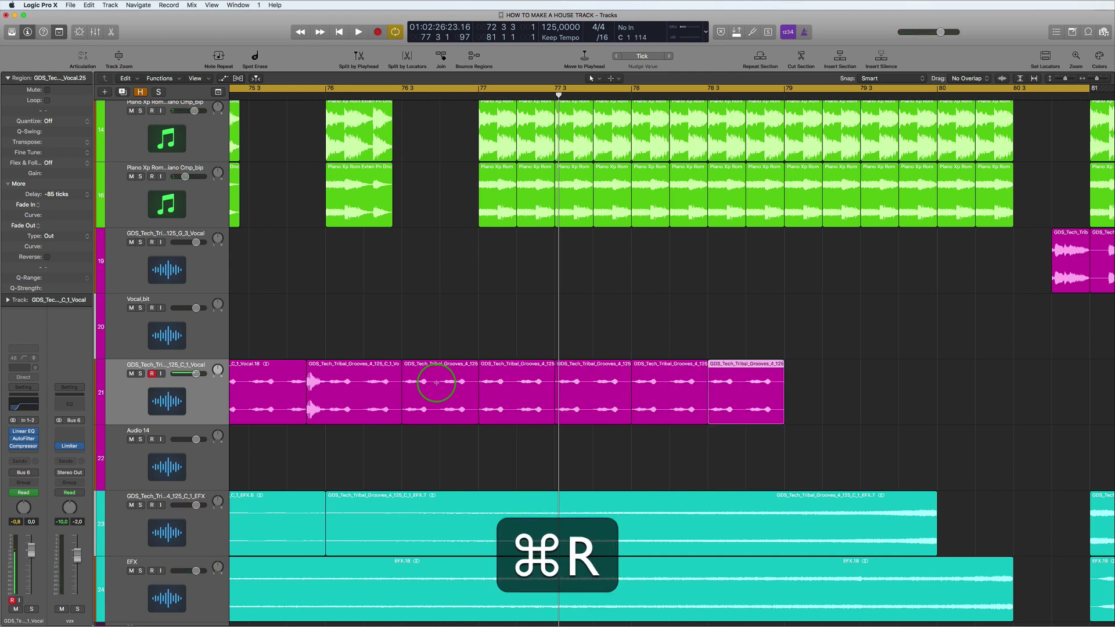
pyautogui.press('super+r')
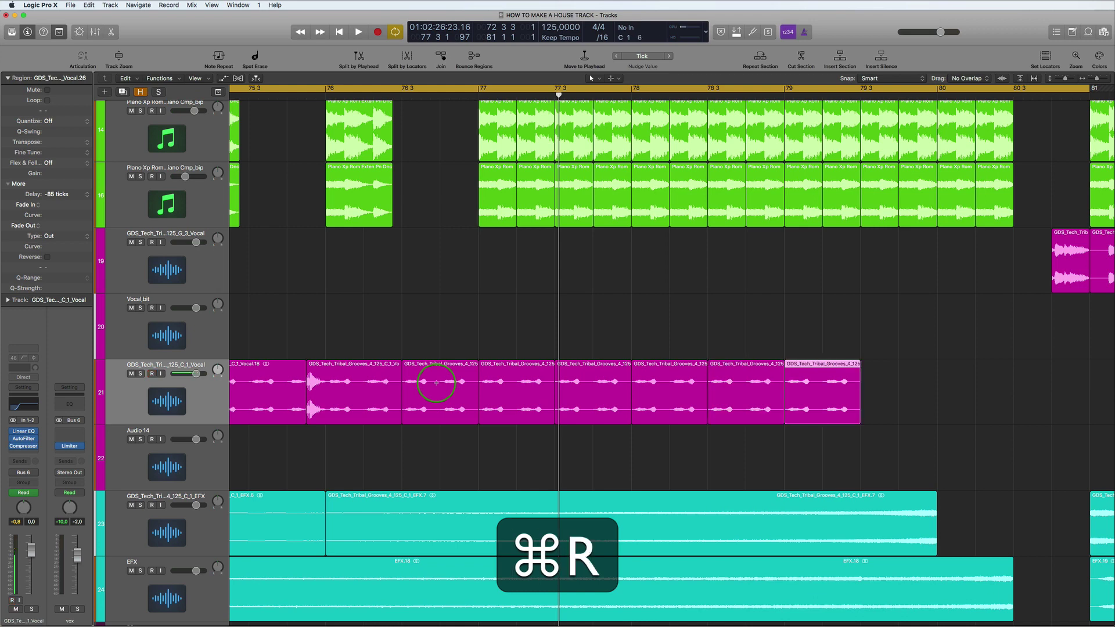
pyautogui.press('super+r')
pyautogui.press('super+r')
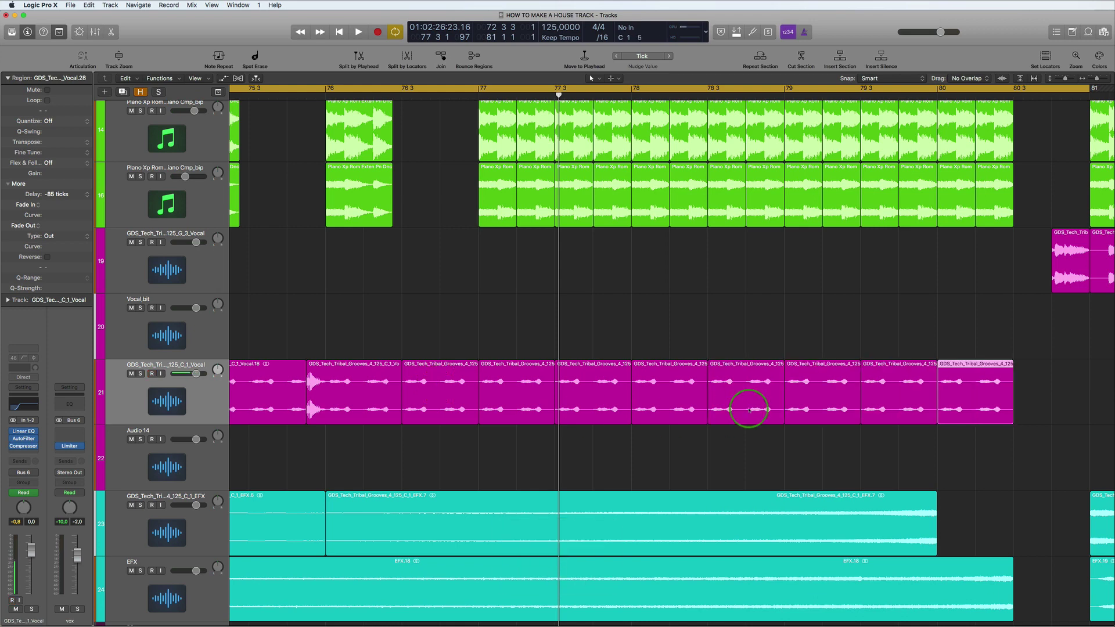
# Step: Set the cycle from bar 77 to about 80 3 2 and play the repeated vocal chop
pyautogui.scroll(2, 714, 405)
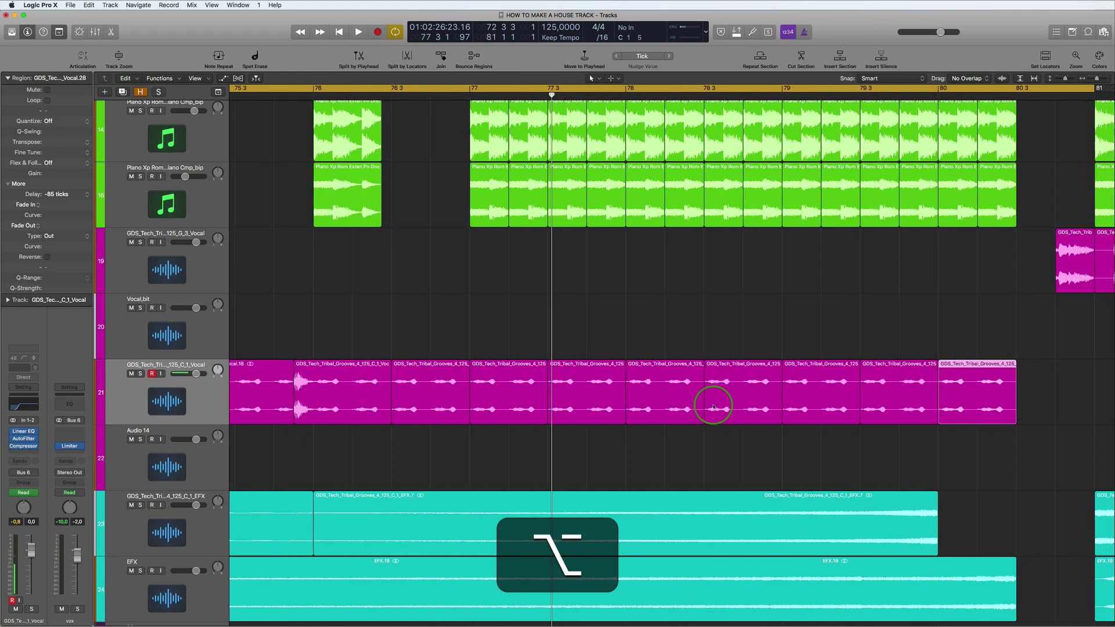
pyautogui.moveTo(473, 89); pyautogui.dragTo(1026, 136)
pyautogui.press('space')
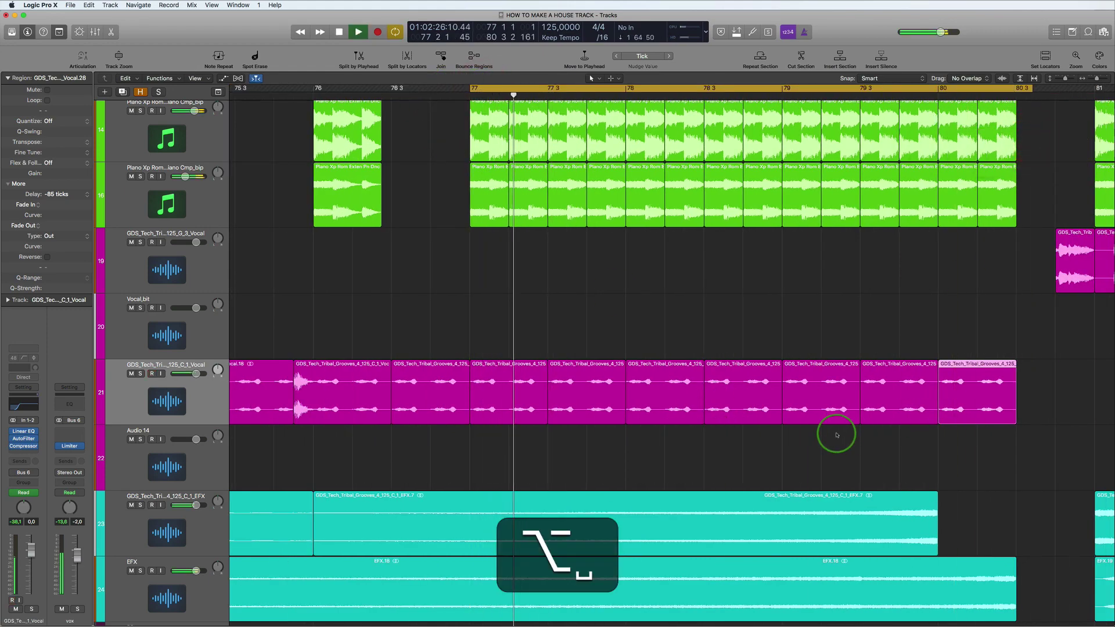
pyautogui.scroll(-3, 834, 430)
pyautogui.hscroll(2, 836, 434)
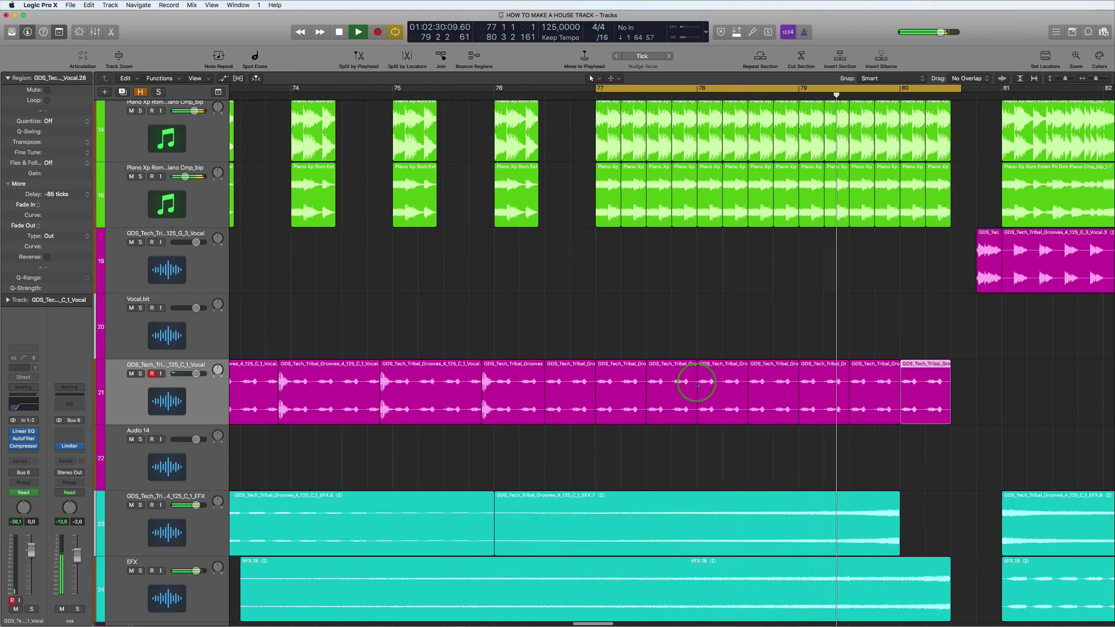
pyautogui.hotkey('alt', 'space')
# Step: Widen the cycle to run from bar 73 to 82 3 and listen to the build-up into the drop
pyautogui.scroll(-2, 598, 291)
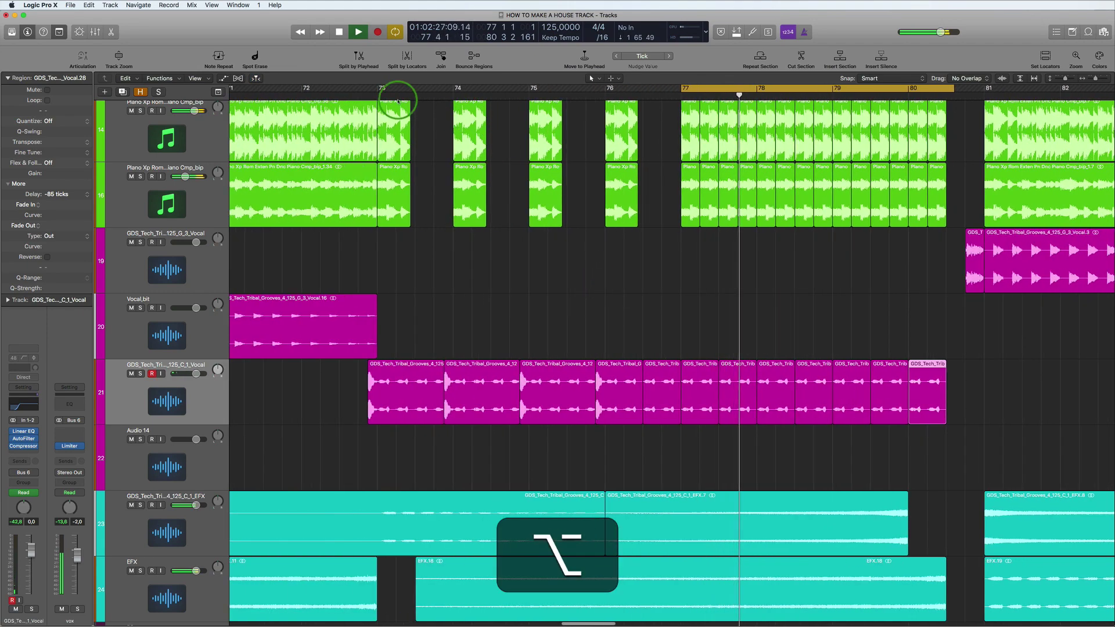
pyautogui.moveTo(378, 89); pyautogui.dragTo(1096, 150)
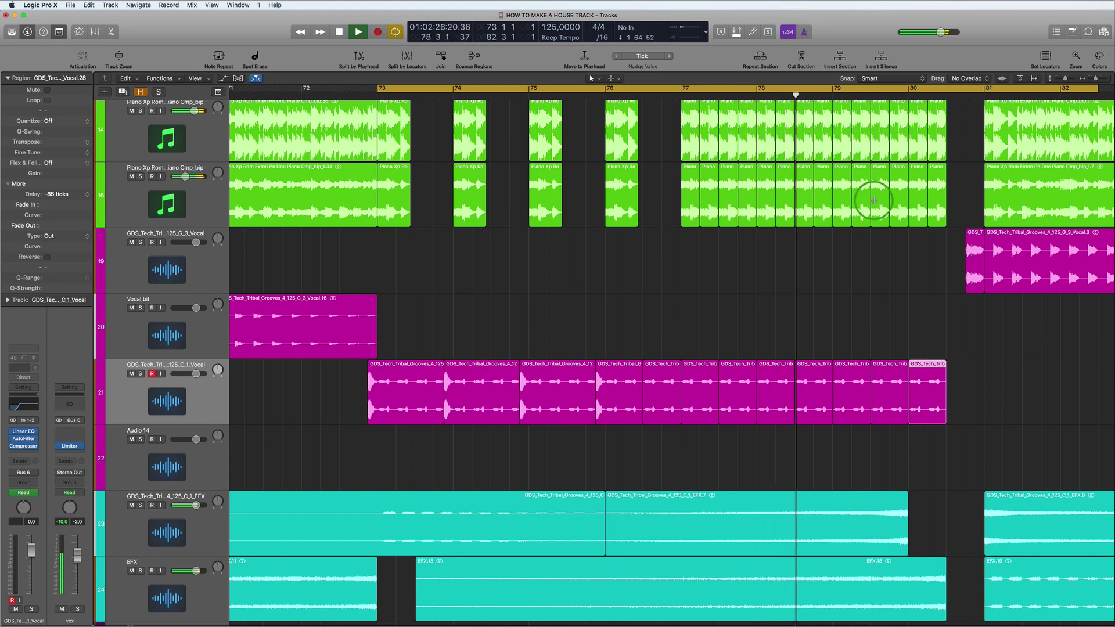
pyautogui.scroll(1, 865, 198)
pyautogui.keyDown('alt'); pyautogui.scroll(6, 864, 198); pyautogui.keyUp('alt')
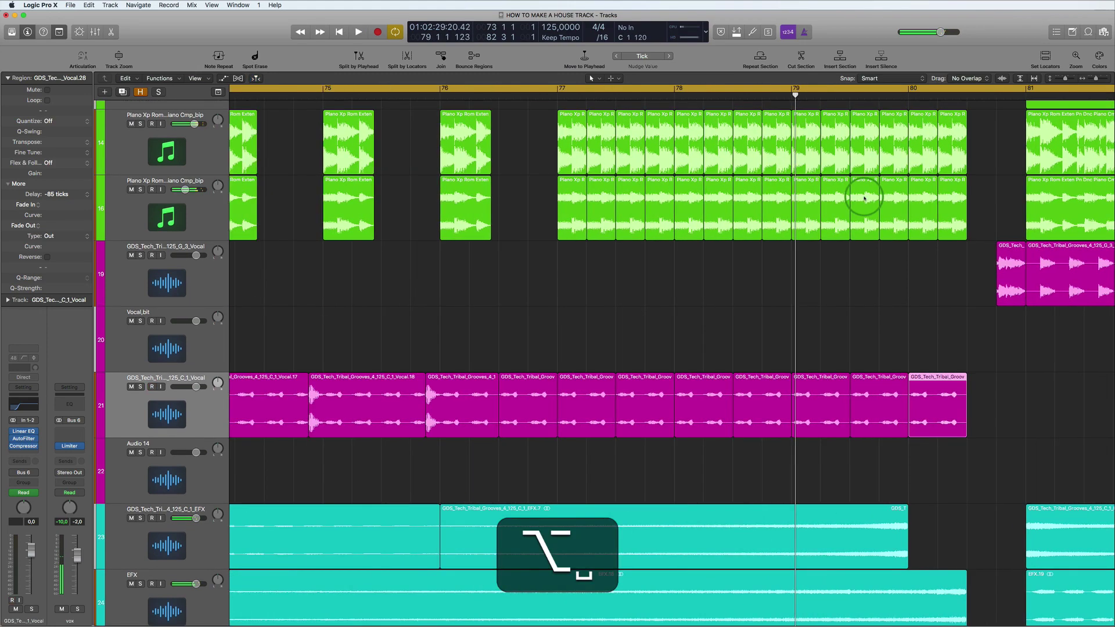
# Step: Set the cycle from bar 79 to about 80 3 4 and play the end of the build-up
pyautogui.keyDown('alt'); pyautogui.scroll(-4, 864, 198); pyautogui.keyUp('alt')
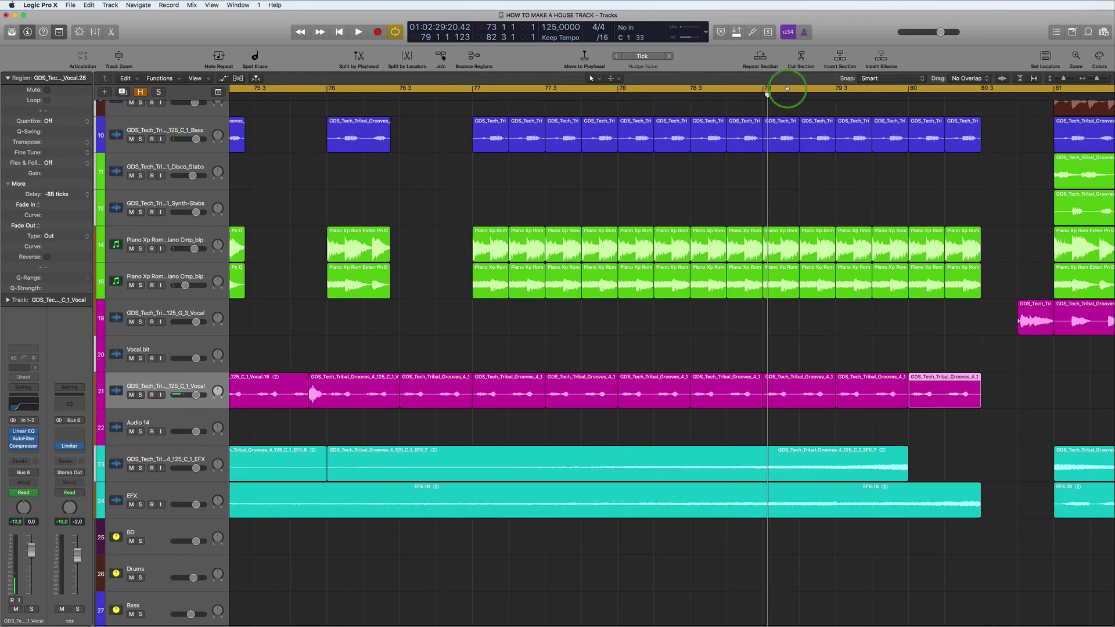
pyautogui.moveTo(785, 88); pyautogui.dragTo(991, 159)
pyautogui.press('space')
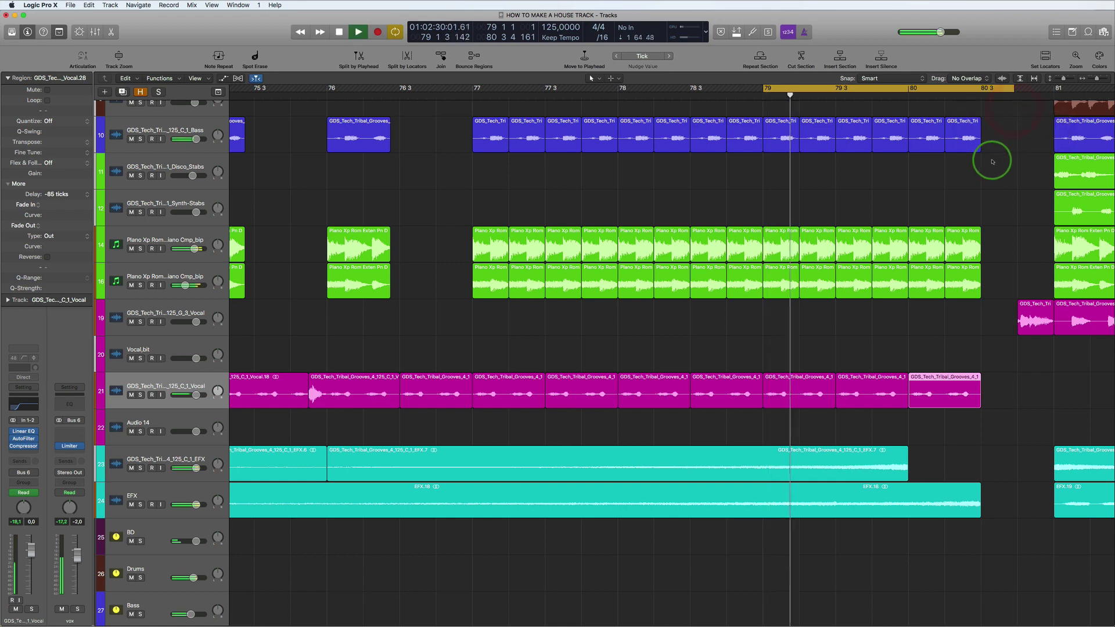
pyautogui.scroll(1, 990, 159)
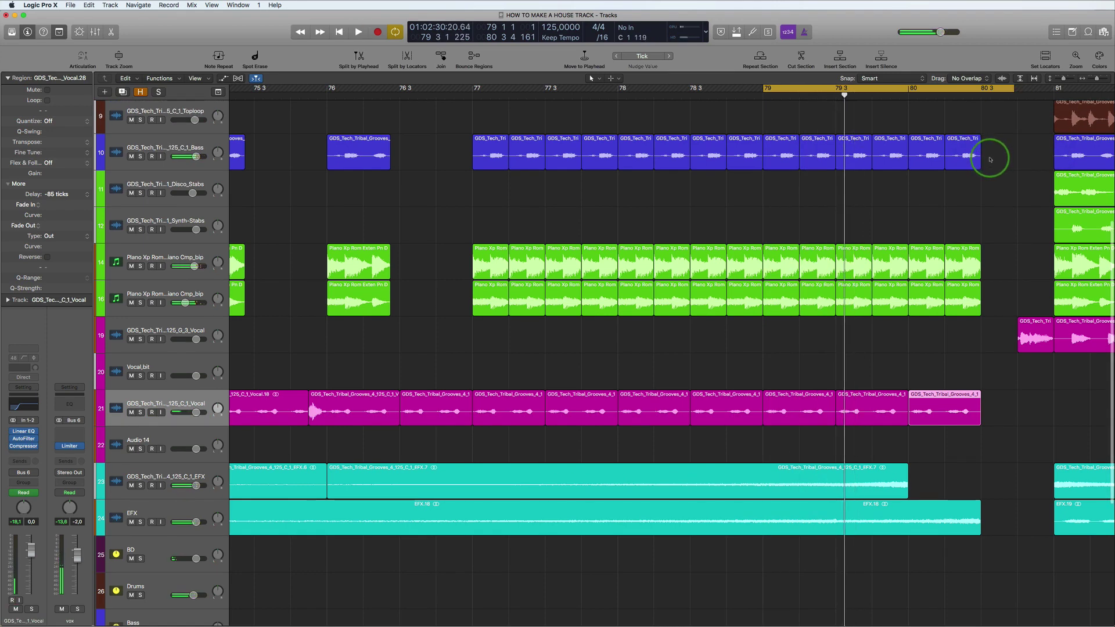
# Step: Chop the track 10 bass into repeated half-beat slices from bar 79 to 80 3, and play the result
pyautogui.press('super')
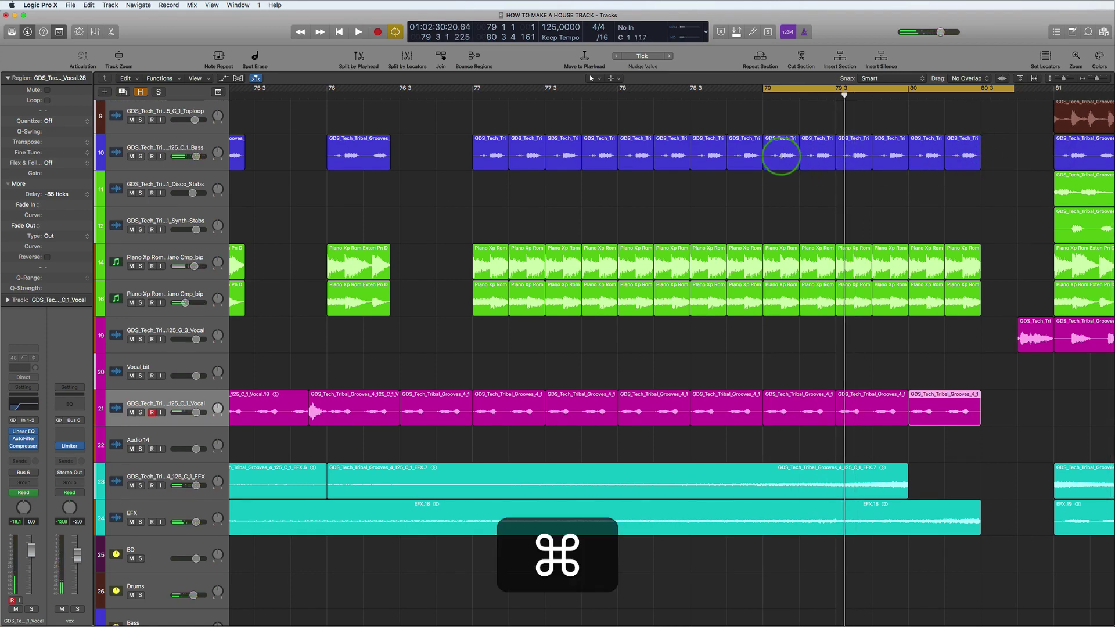
pyautogui.moveTo(781, 155); pyautogui.dragTo(844, 147)
pyautogui.press('alt')
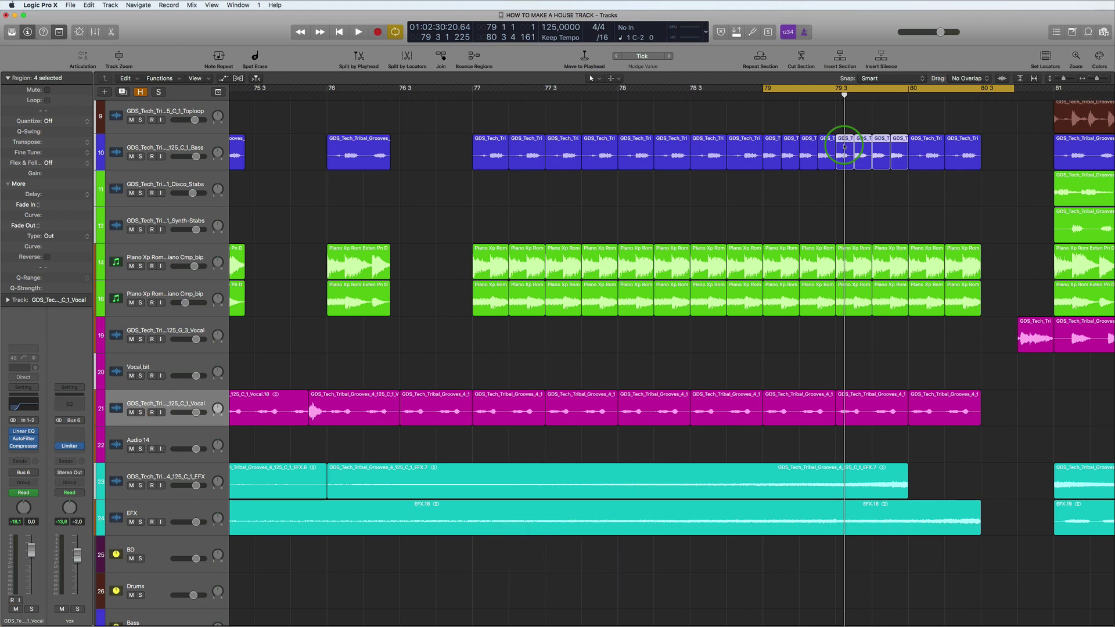
pyautogui.press('super+r')
pyautogui.press('space')
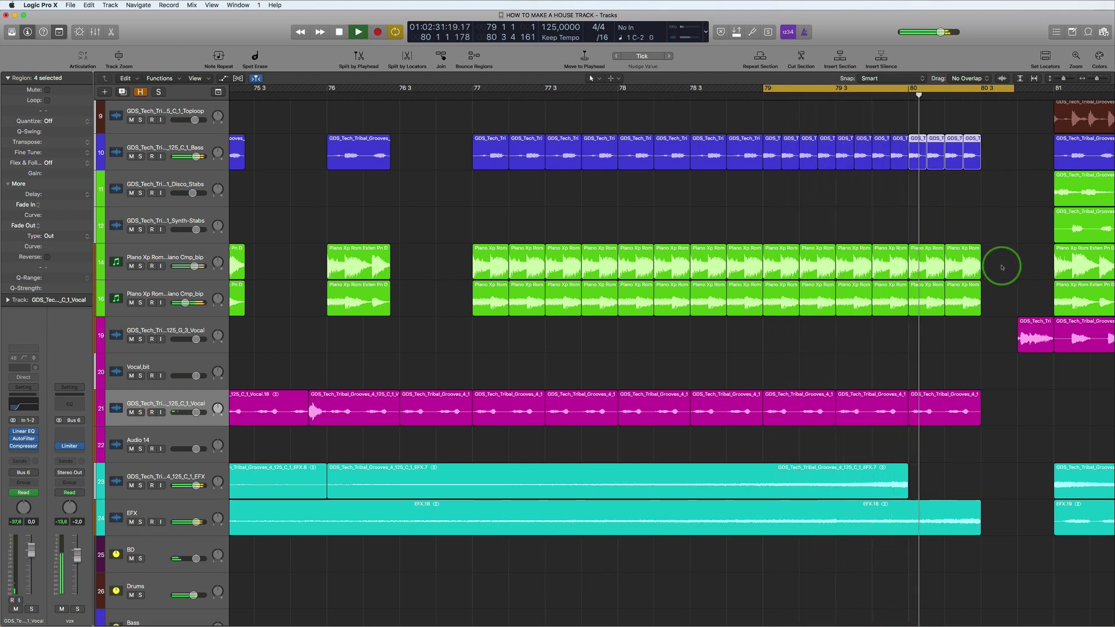
pyautogui.hotkey('ctrl', 'r')
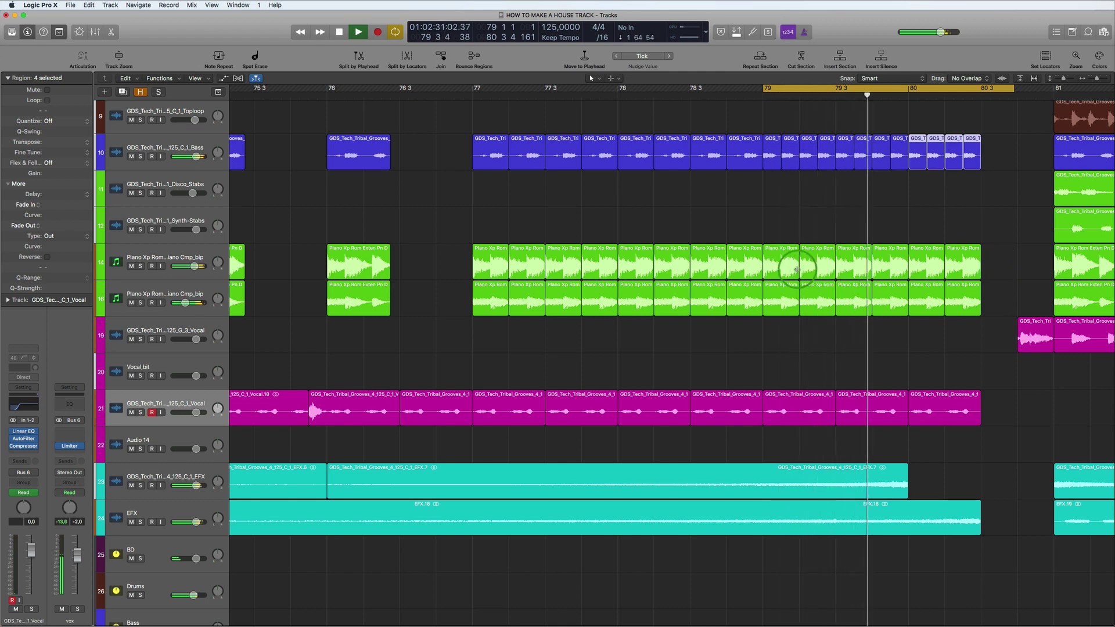
pyautogui.press('super+space')
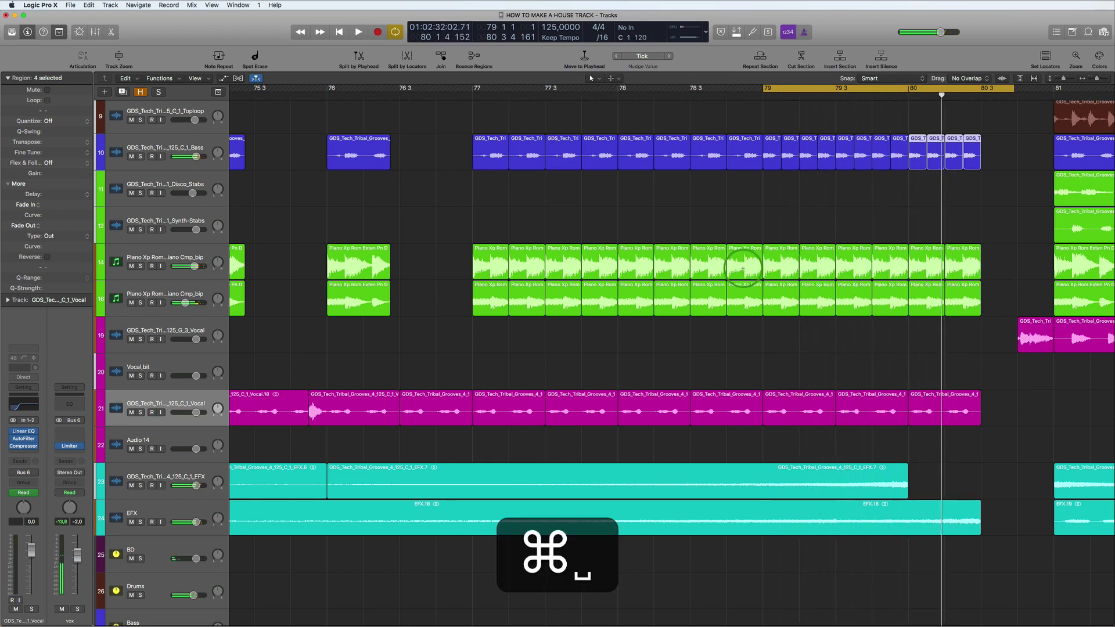
pyautogui.keyDown('super'); pyautogui.click(743, 267); pyautogui.keyUp('super')
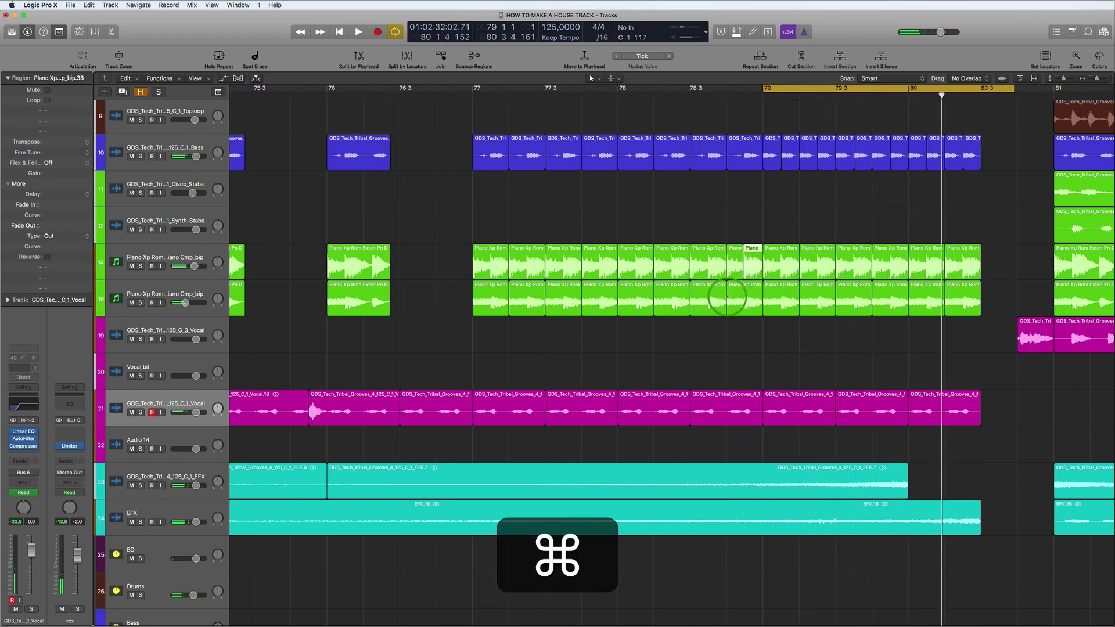
pyautogui.keyDown('super'); pyautogui.click(743, 293); pyautogui.keyUp('super')
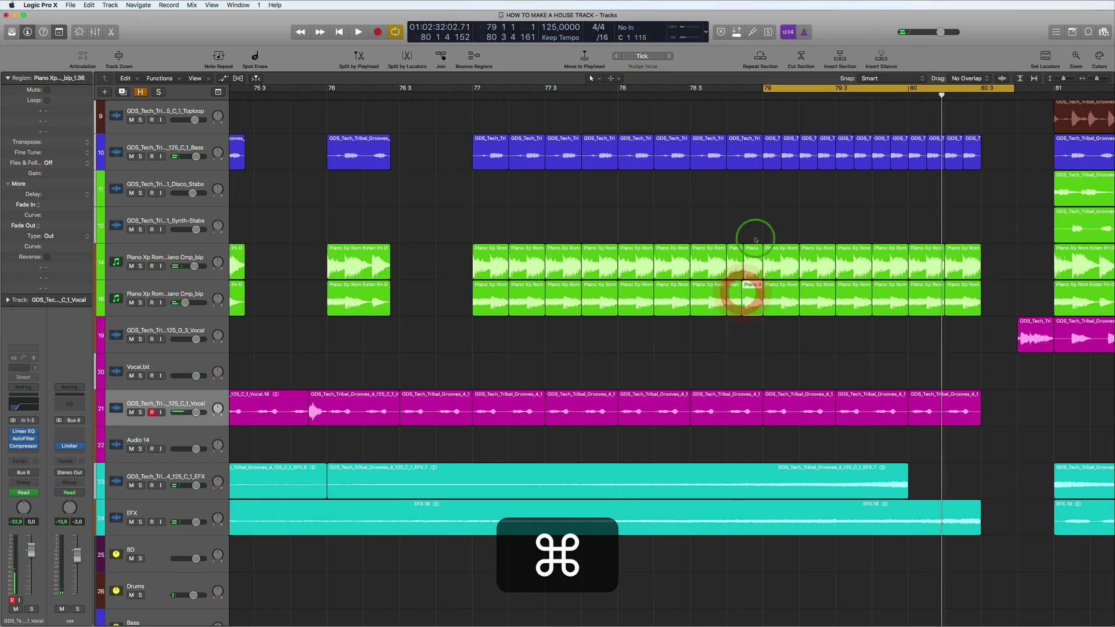
pyautogui.scroll(5, 749, 316)
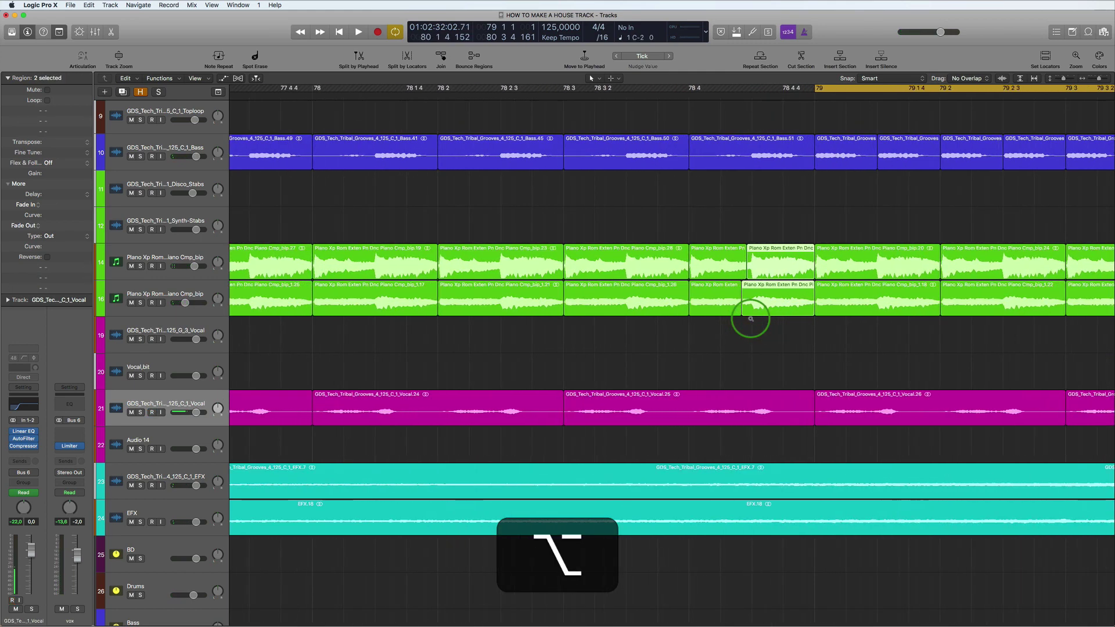
pyautogui.press('super+z')
pyautogui.press('super+z')
pyautogui.press('super+z')
pyautogui.press('super+z')
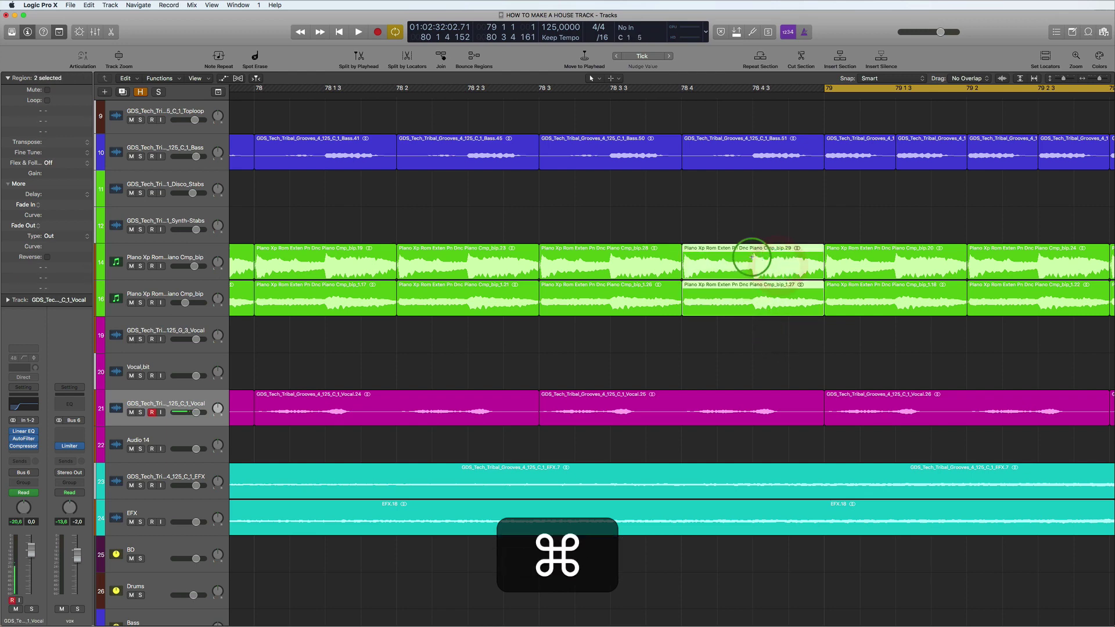
# Step: Split both piano regions at 78 4 3 and repeat their second halves three times past bar 79
pyautogui.keyDown('super'); pyautogui.click(753, 256); pyautogui.keyUp('super')
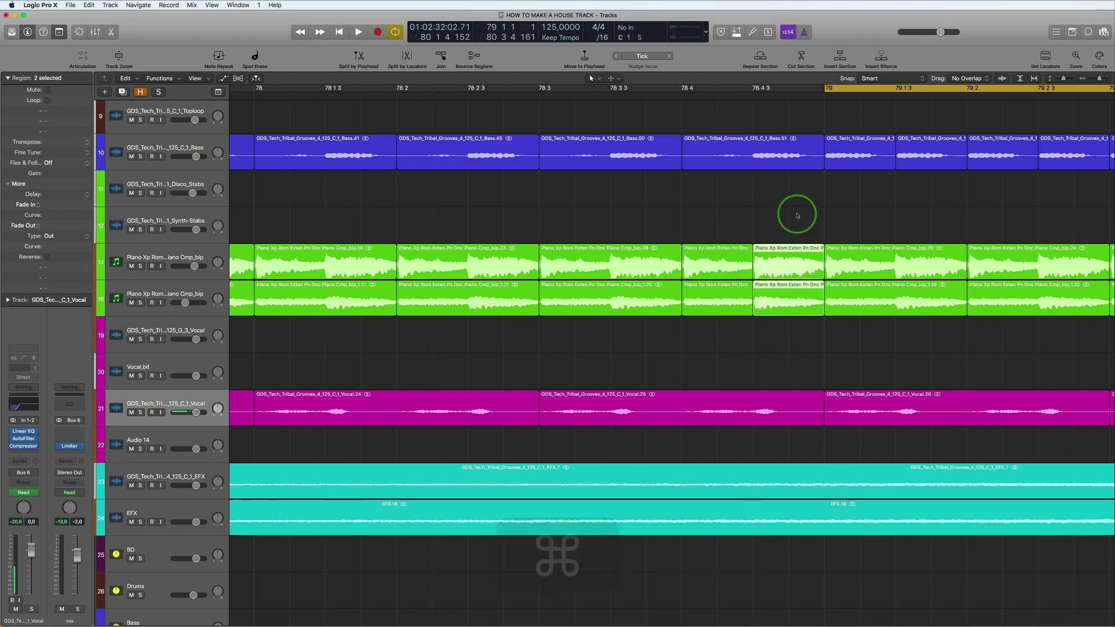
pyautogui.press('super+r')
pyautogui.press('super+r')
pyautogui.press('super+r')
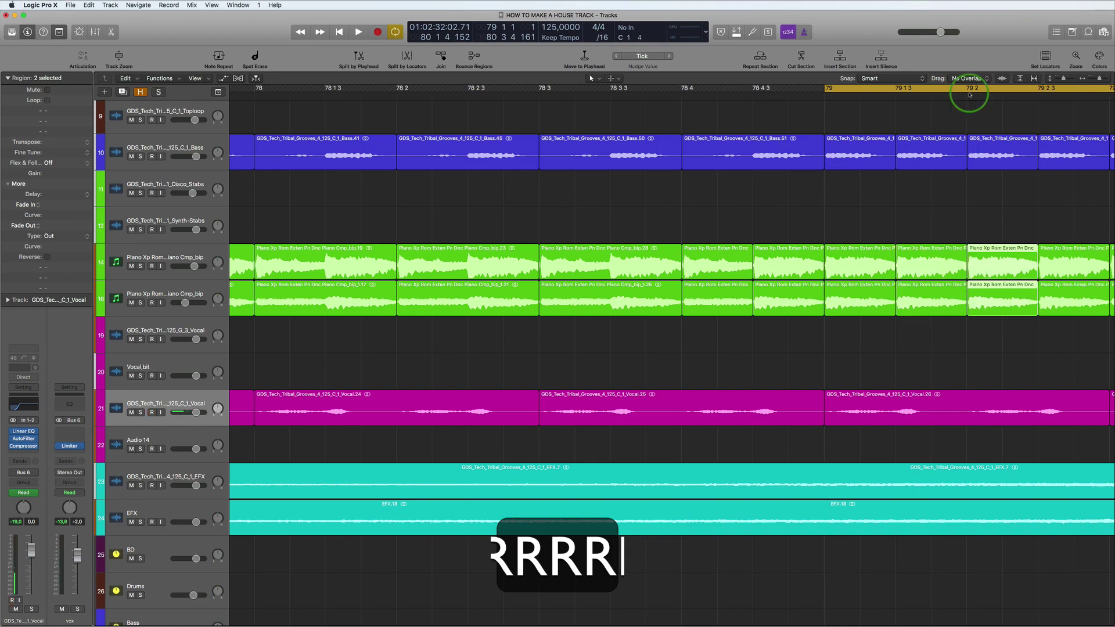
# Step: Set the cycle from bar 79 to 80 3, fill both piano tracks up to 80 3 with the half-beat slice, and play
pyautogui.hscroll(5, 907, 133)
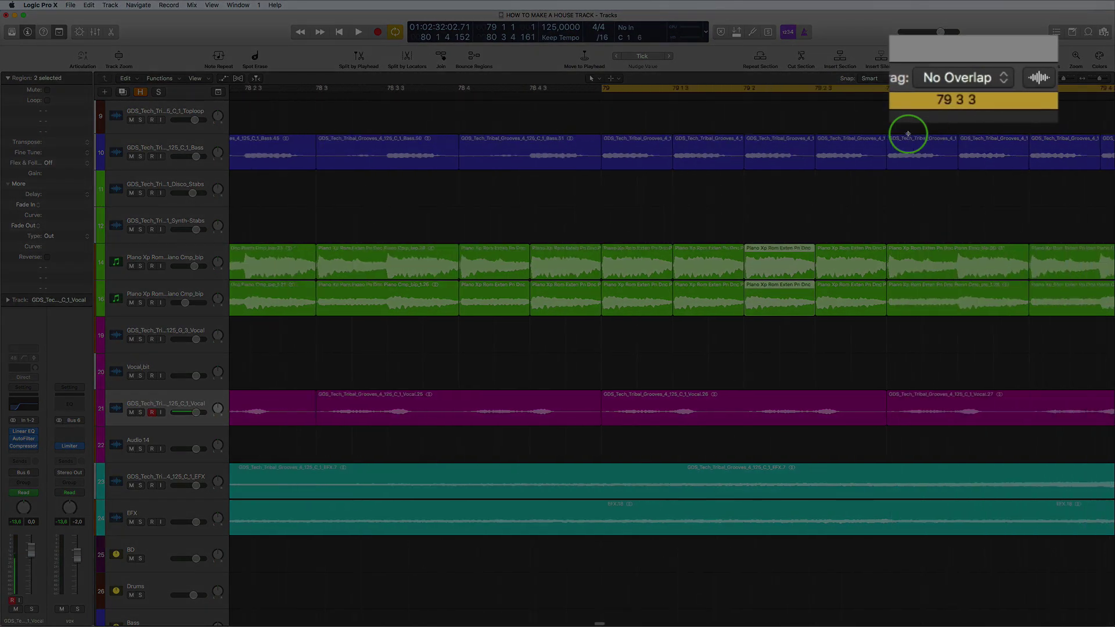
pyautogui.hscroll(2, 907, 133)
pyautogui.keyDown('alt'); pyautogui.scroll(-5, 907, 134); pyautogui.keyUp('alt')
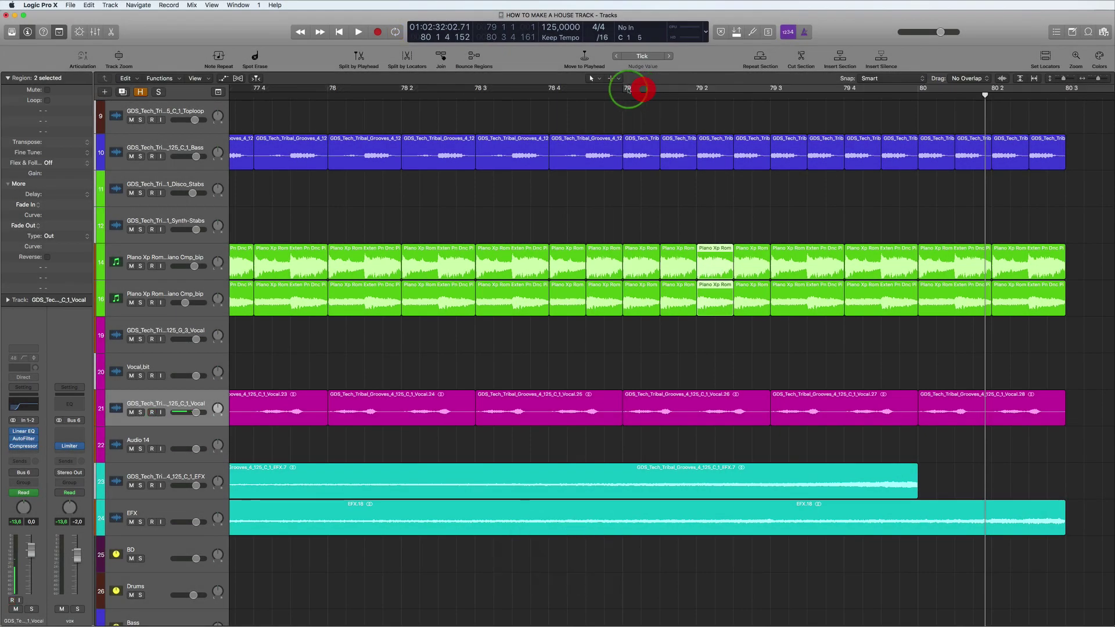
pyautogui.moveTo(627, 89); pyautogui.dragTo(1076, 122)
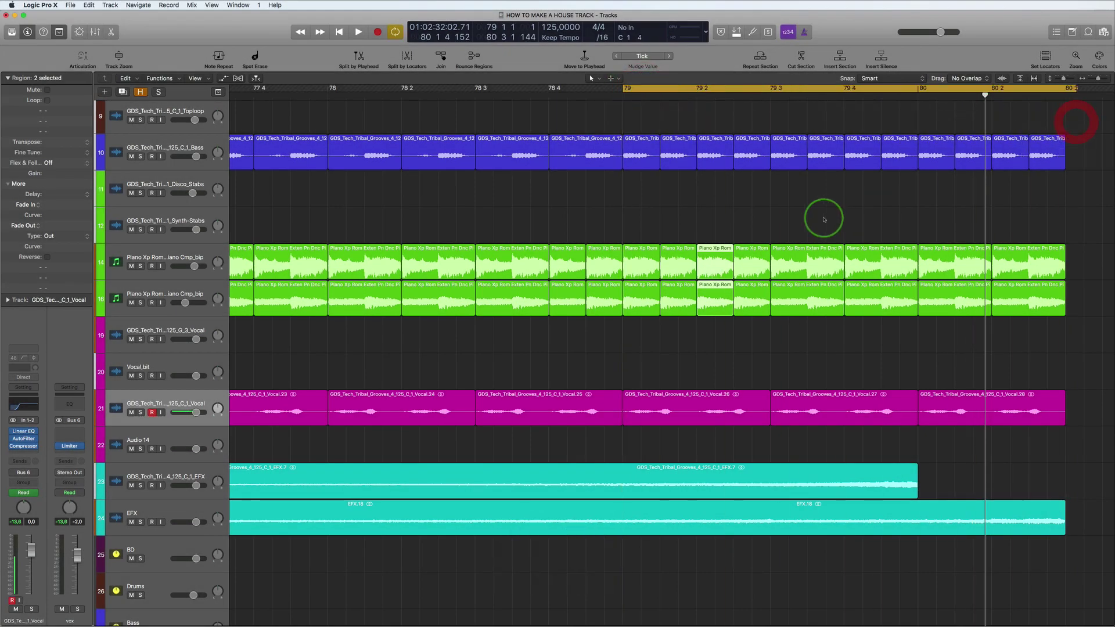
pyautogui.press('super+r')
pyautogui.press('super+r')
pyautogui.press('super+r')
pyautogui.press('super+r')
pyautogui.press('super+r')
pyautogui.press('super+r')
pyautogui.press('super+r')
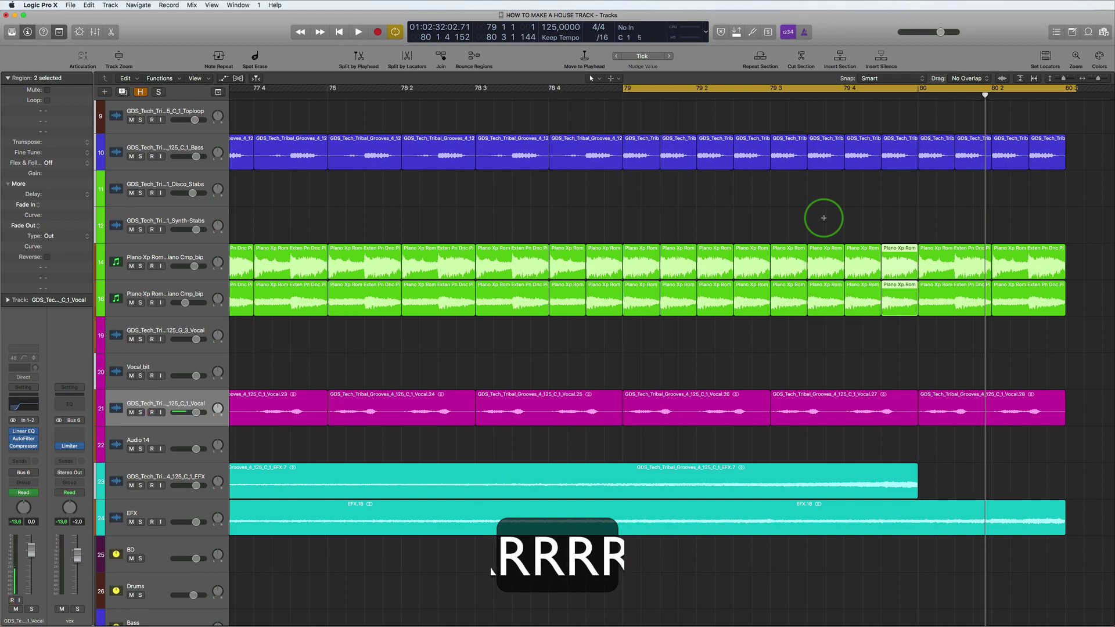
pyautogui.press('super+r')
pyautogui.press('super+r')
pyautogui.press('space')
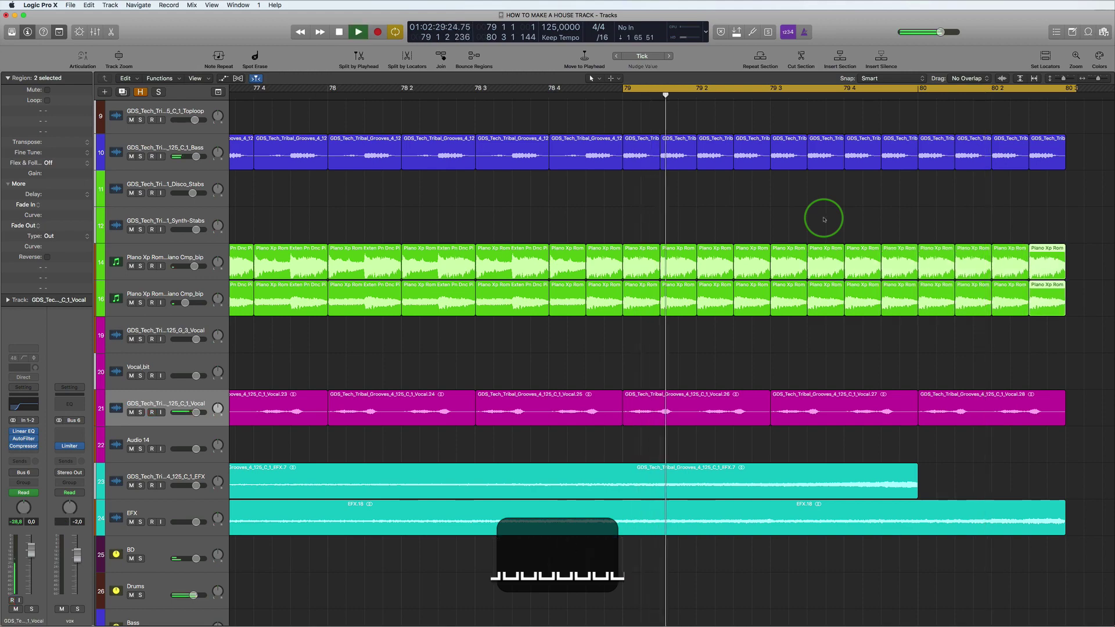
# Step: Split the bass and both tracks' piano slices between bar 80 and 80 3 into halves
pyautogui.scroll(-5, 909, 209)
pyautogui.scroll(-2, 895, 202)
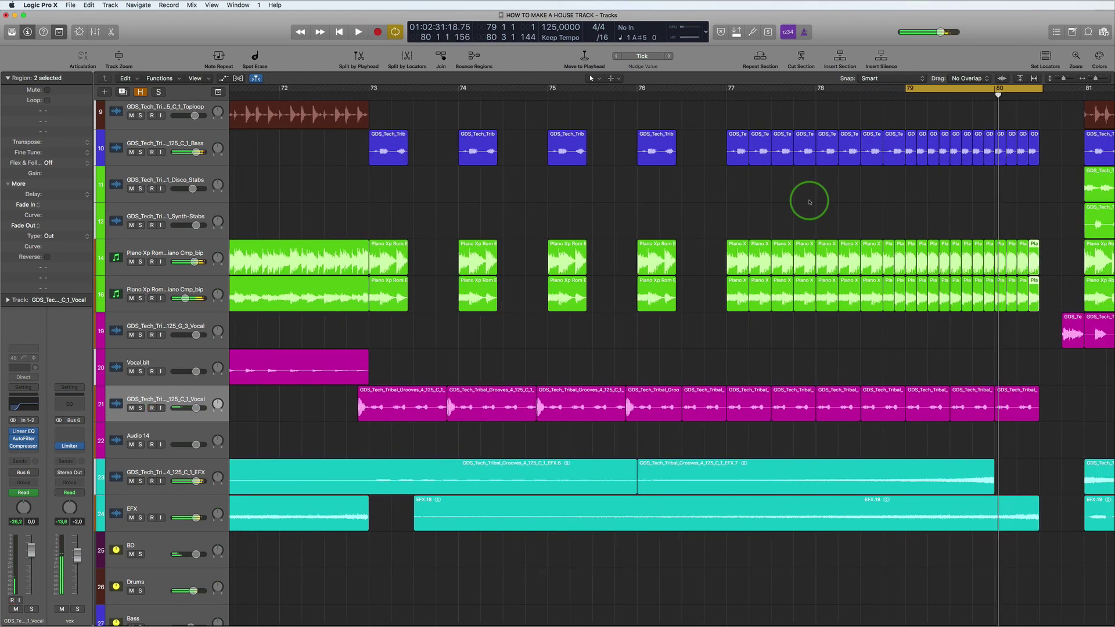
pyautogui.hscroll(10, 791, 212)
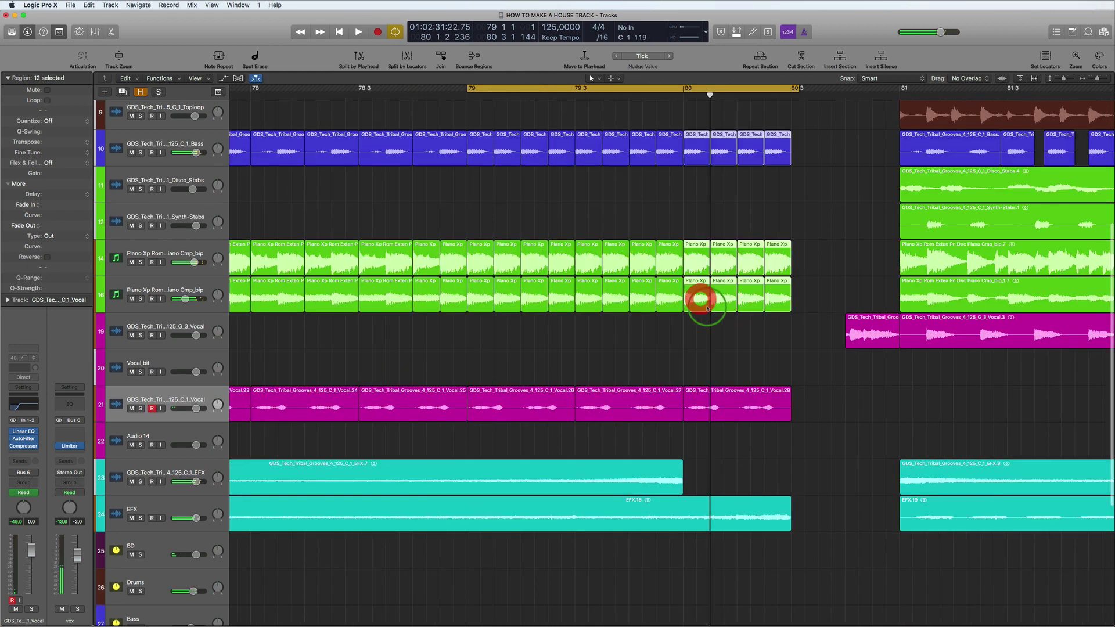
pyautogui.moveTo(707, 310)
pyautogui.mouseDown()
pyautogui.moveTo(688, 310)
pyautogui.moveTo(698, 295)
pyautogui.mouseUp()
pyautogui.click(692, 138)
pyautogui.moveTo(692, 138); pyautogui.dragTo(703, 138)
pyautogui.press('space')
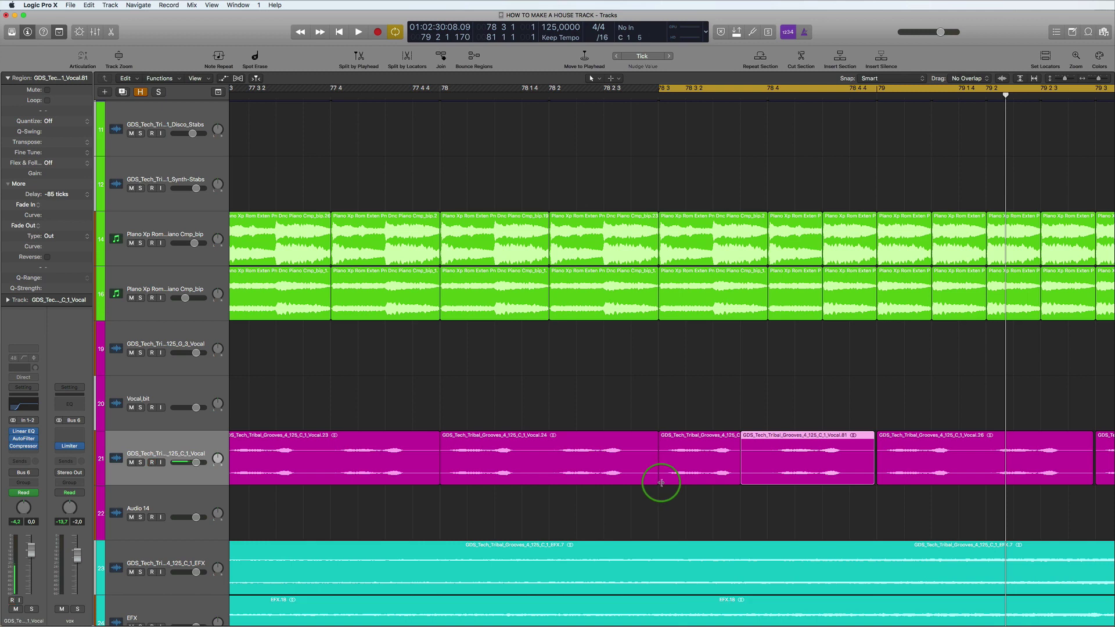
# Step: Shorten the track 21 vocal slice starting at 78 3 so that it ends half a beat after its start
pyautogui.moveTo(660, 482); pyautogui.dragTo(697, 473)
pyautogui.keyDown('alt'); pyautogui.scroll(-3, 698, 479); pyautogui.keyUp('alt')
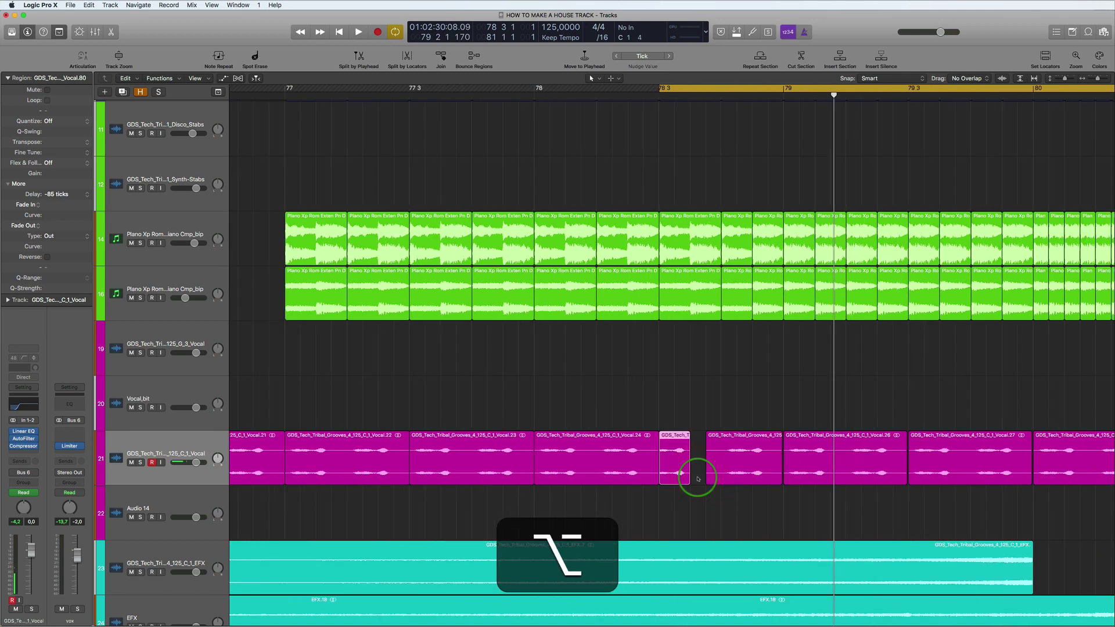
pyautogui.keyDown('alt'); pyautogui.scroll(-2, 698, 479); pyautogui.keyUp('alt')
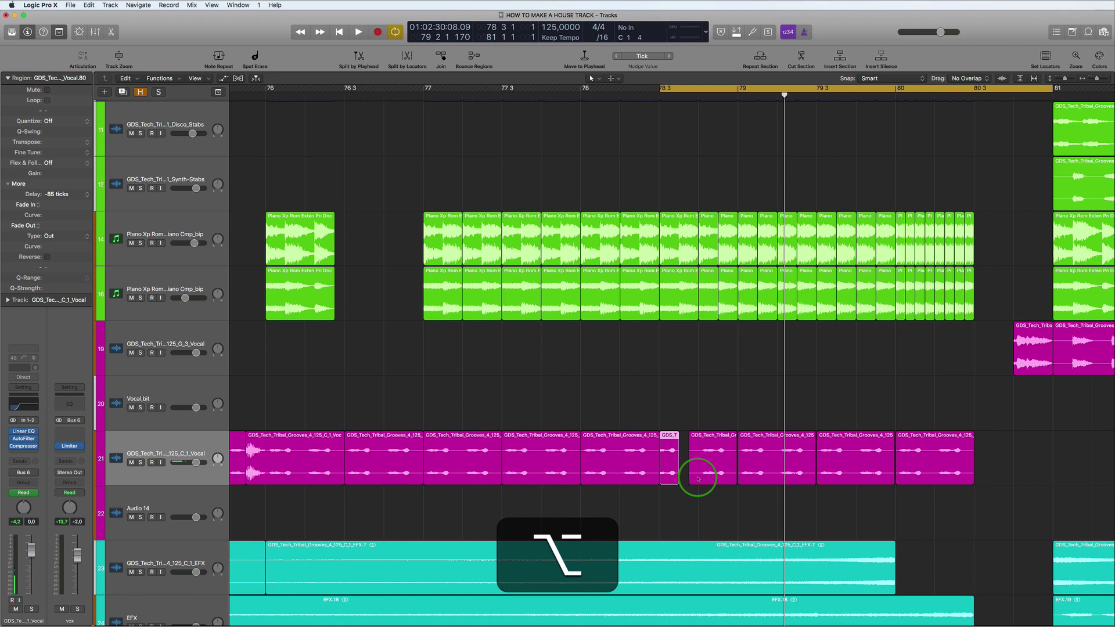
# Step: Repeat the half-beat vocal slice on track 21 from 78 3 up to 80 3 and play the cycle
pyautogui.press('super+r')
pyautogui.press('super+r')
pyautogui.press('super+r')
pyautogui.press('super+r')
pyautogui.press('super+r')
pyautogui.press('super+r')
pyautogui.press('super+r')
pyautogui.press('super+r')
pyautogui.press('super+r')
pyautogui.press('super+r')
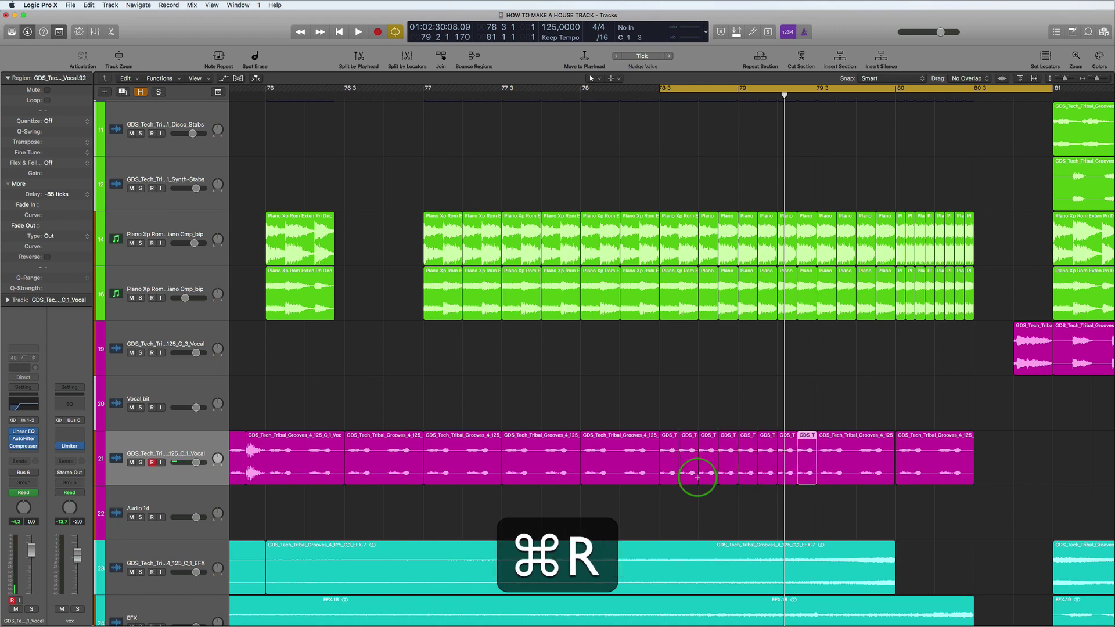
pyautogui.press('super+r')
pyautogui.press('super+r')
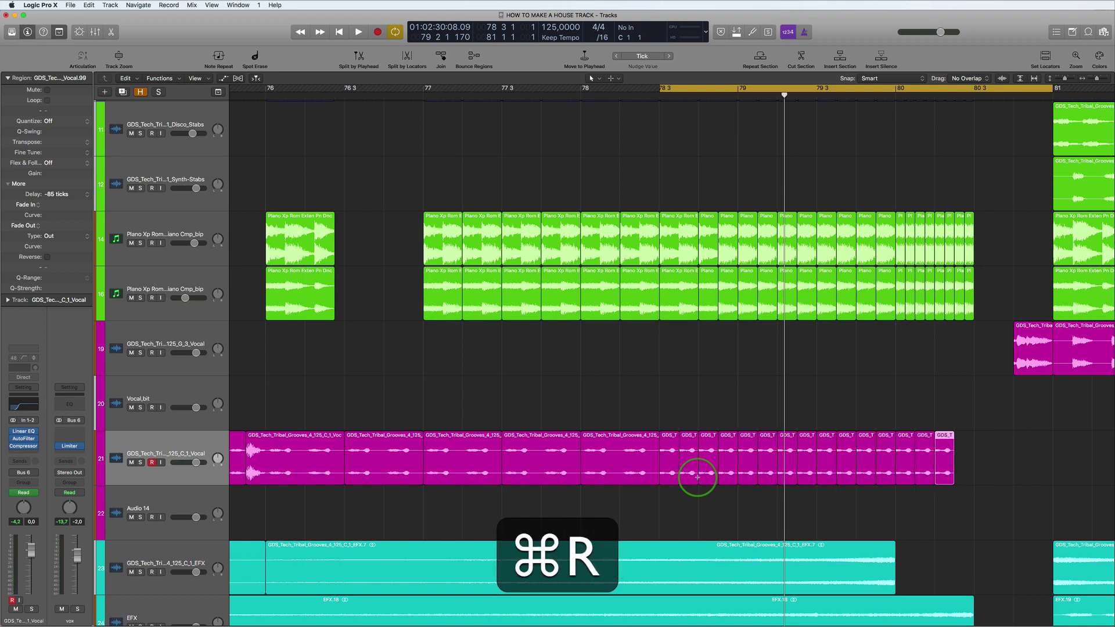
pyautogui.press('super+space')
pyautogui.keyDown('alt'); pyautogui.scroll(-5, 774, 406); pyautogui.keyUp('alt')
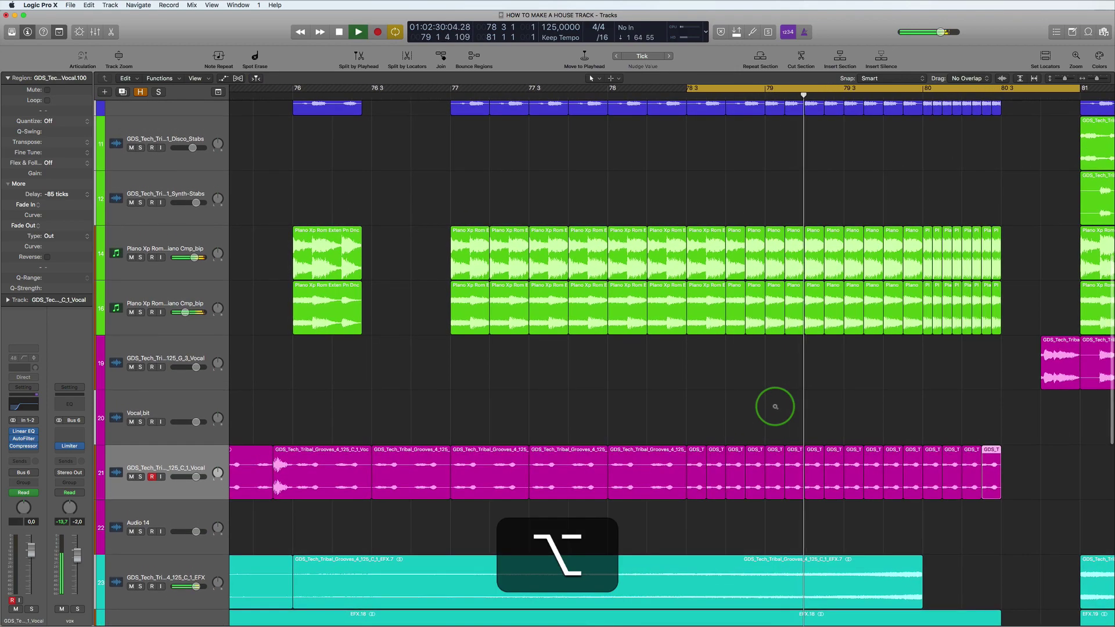
pyautogui.keyDown('alt'); pyautogui.scroll(5, 775, 407); pyautogui.keyUp('alt')
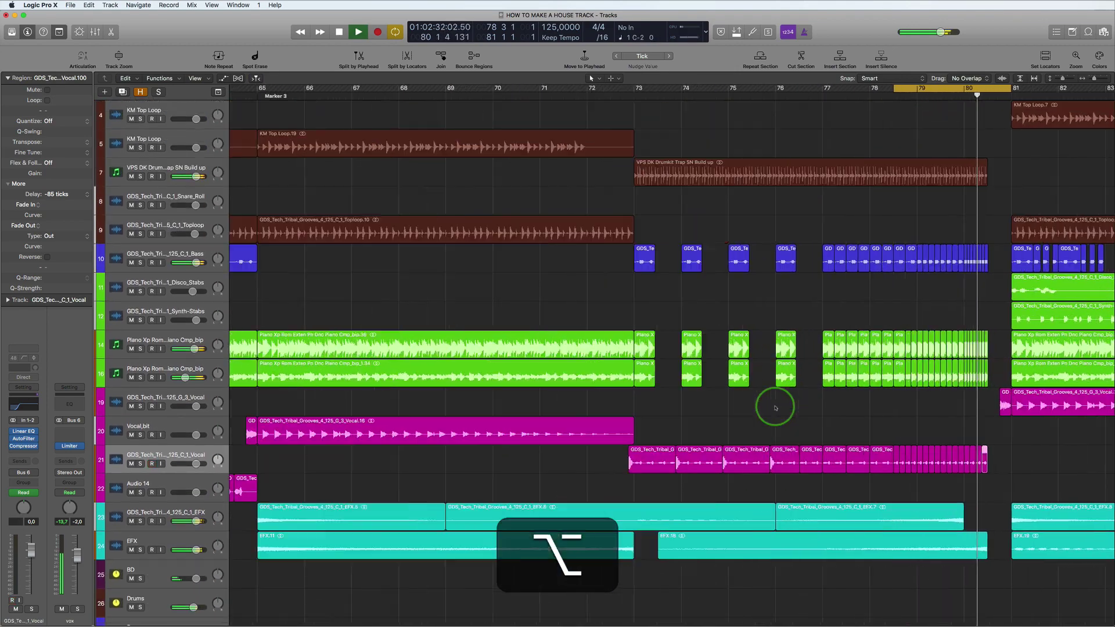
pyautogui.keyDown('alt'); pyautogui.scroll(-3, 775, 407); pyautogui.keyUp('alt')
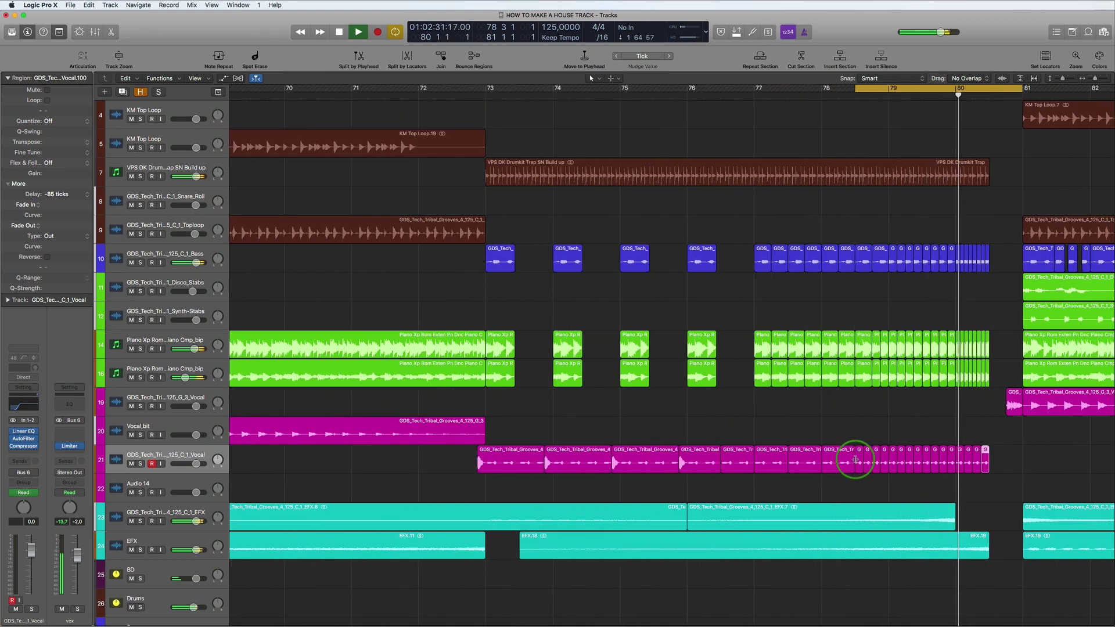
pyautogui.press('space')
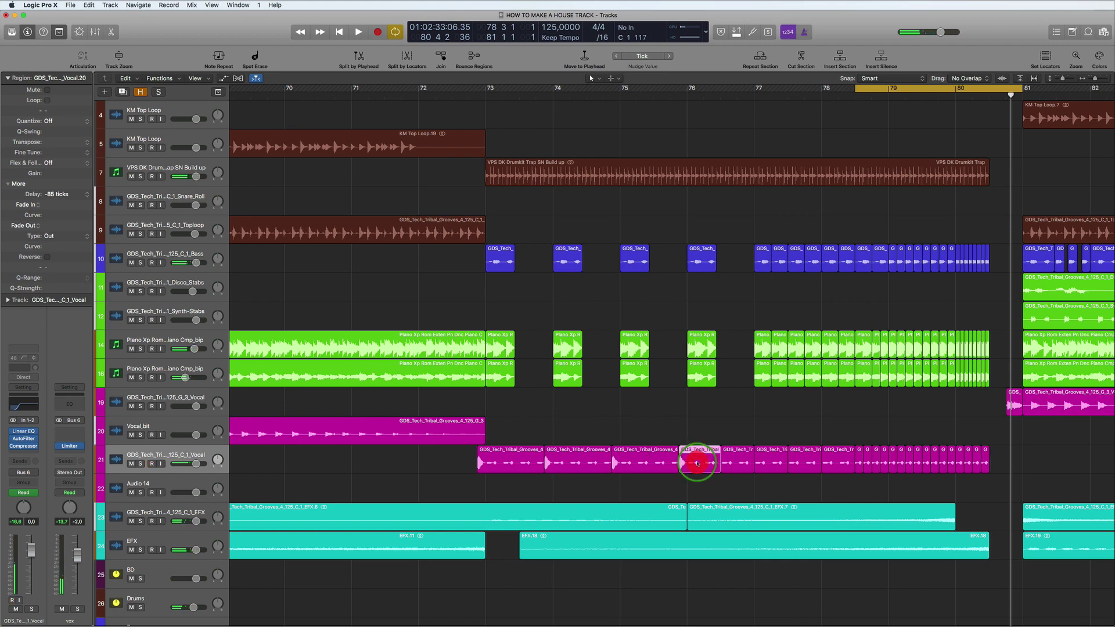
# Step: Copy the track 21 vocal slice at bar 76 to bar 77, cut to one beat long, and play the cycle from bar 77
pyautogui.keyDown('alt'); pyautogui.moveTo(697, 462); pyautogui.dragTo(765, 463); pyautogui.keyUp('alt')
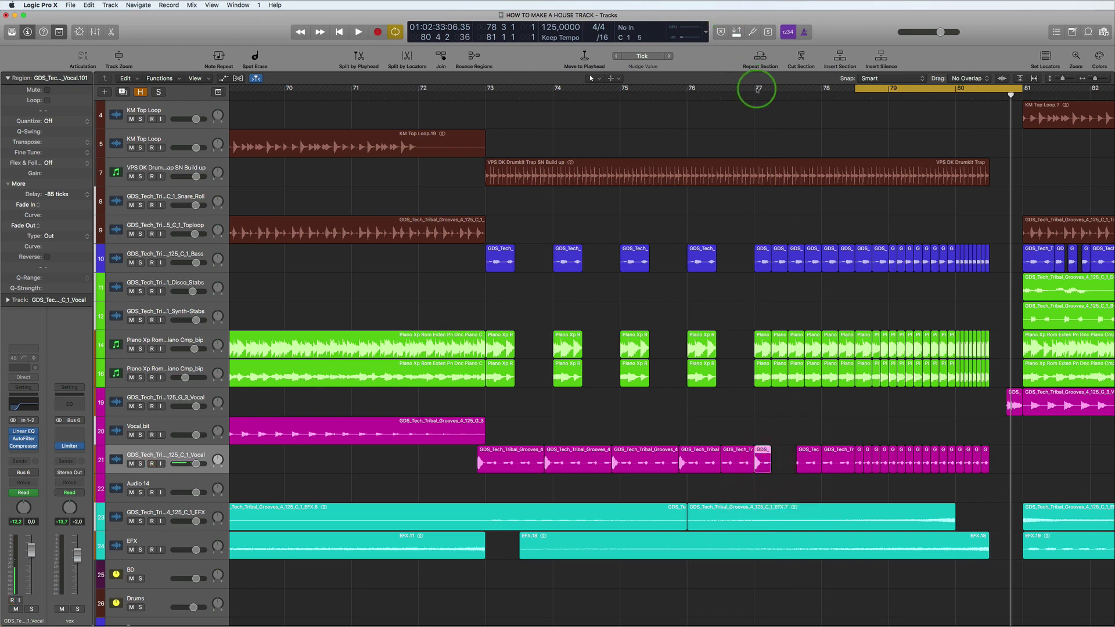
pyautogui.doubleClick(758, 88)
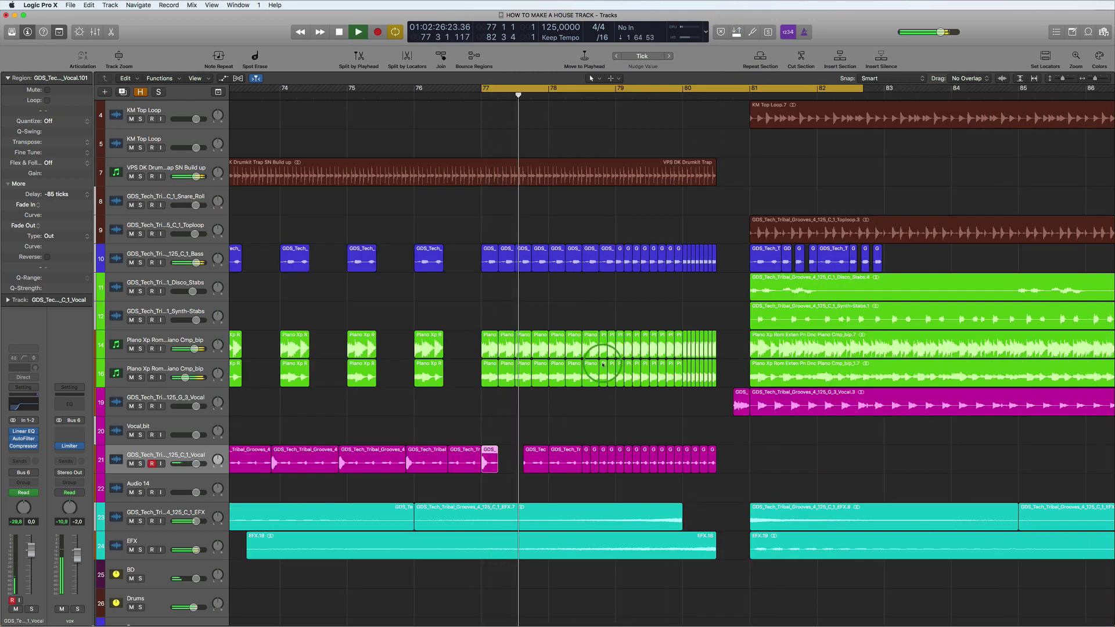
pyautogui.scroll(4, 595, 368)
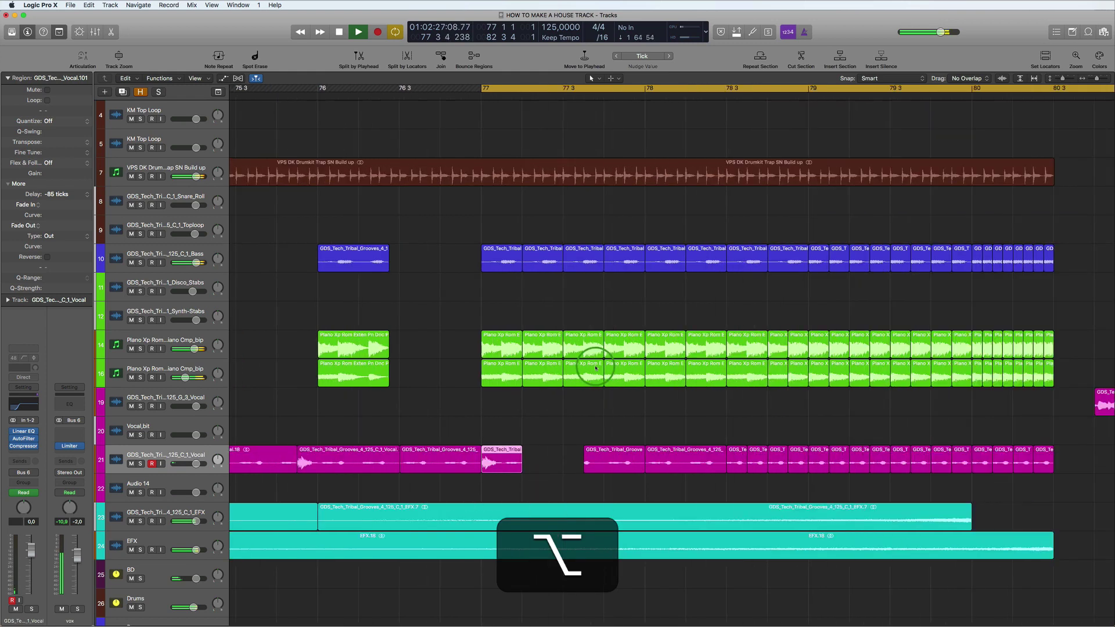
pyautogui.scroll(1, 595, 368)
pyautogui.press('space')
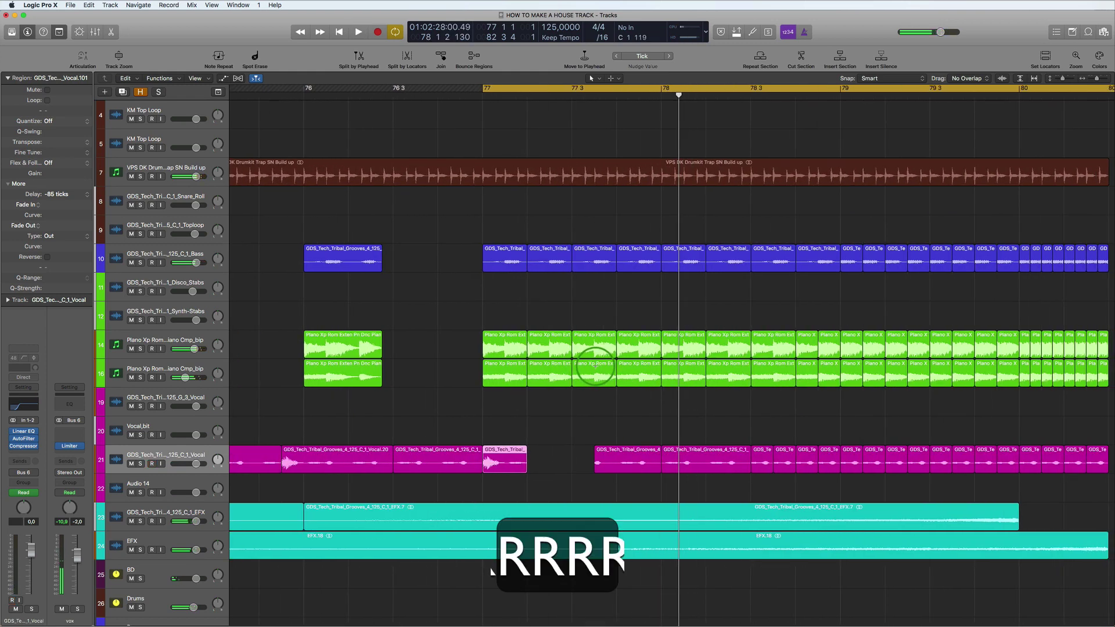
# Step: Repeat the one-beat vocal slice on track 21 from bar 77 through the first beat of bar 79 and play it
pyautogui.press('super+r')
pyautogui.press('super+r')
pyautogui.press('super+r')
pyautogui.press('super+r')
pyautogui.press('super+r')
pyautogui.press('space')
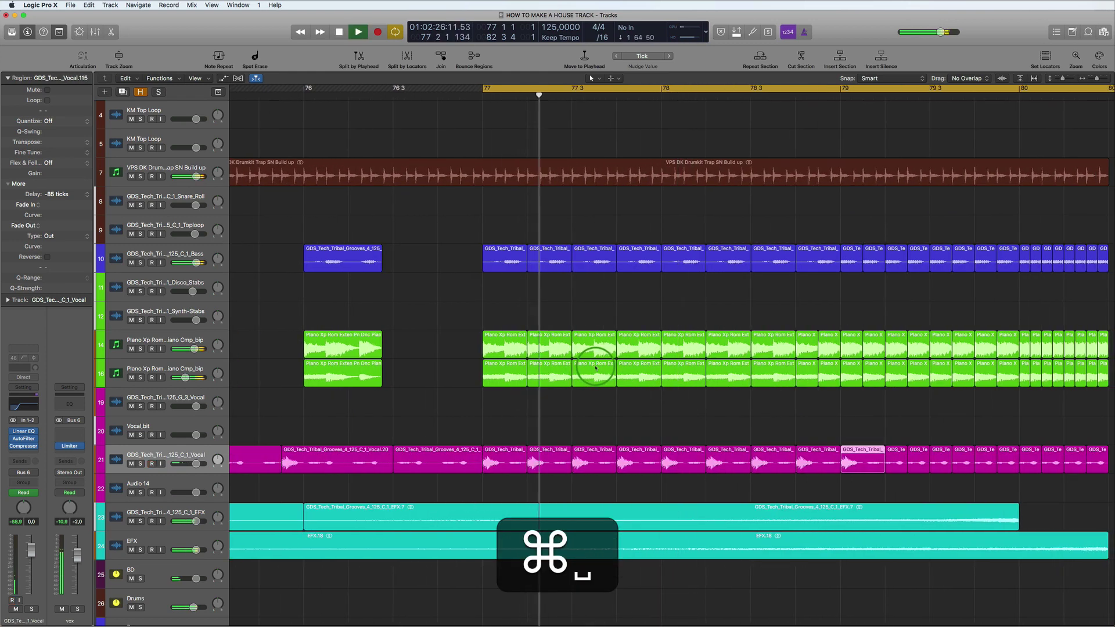
pyautogui.scroll(-1, 710, 383)
pyautogui.scroll(-3, 710, 385)
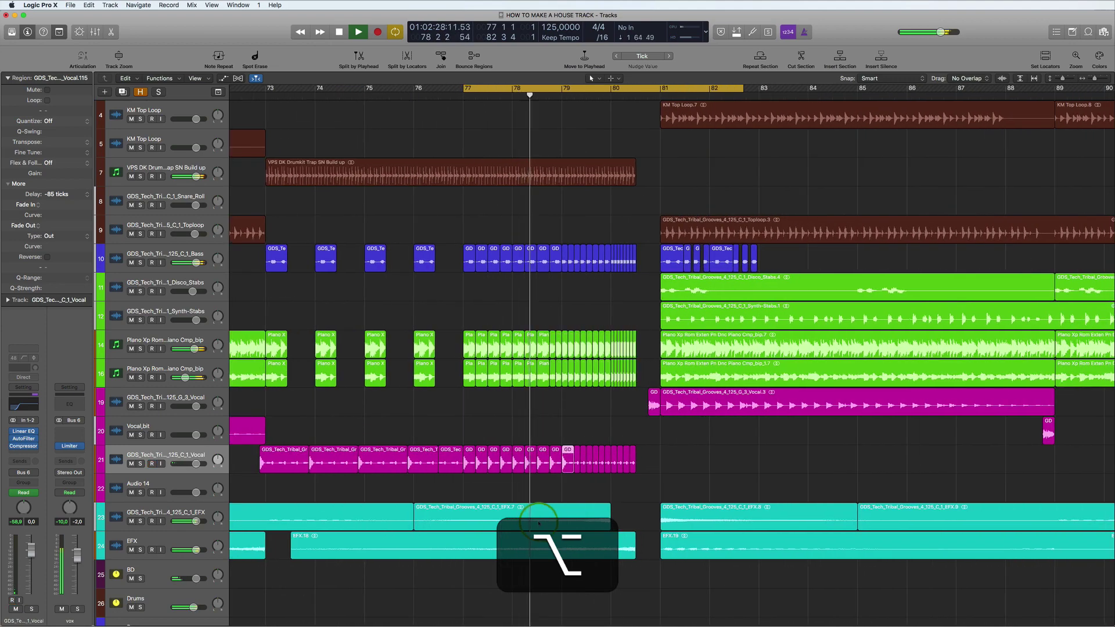
# Step: Shorten the track 21 vocal slice at bar 79 to half a beat and repeat it through the start of bar 80
pyautogui.scroll(3, 545, 466)
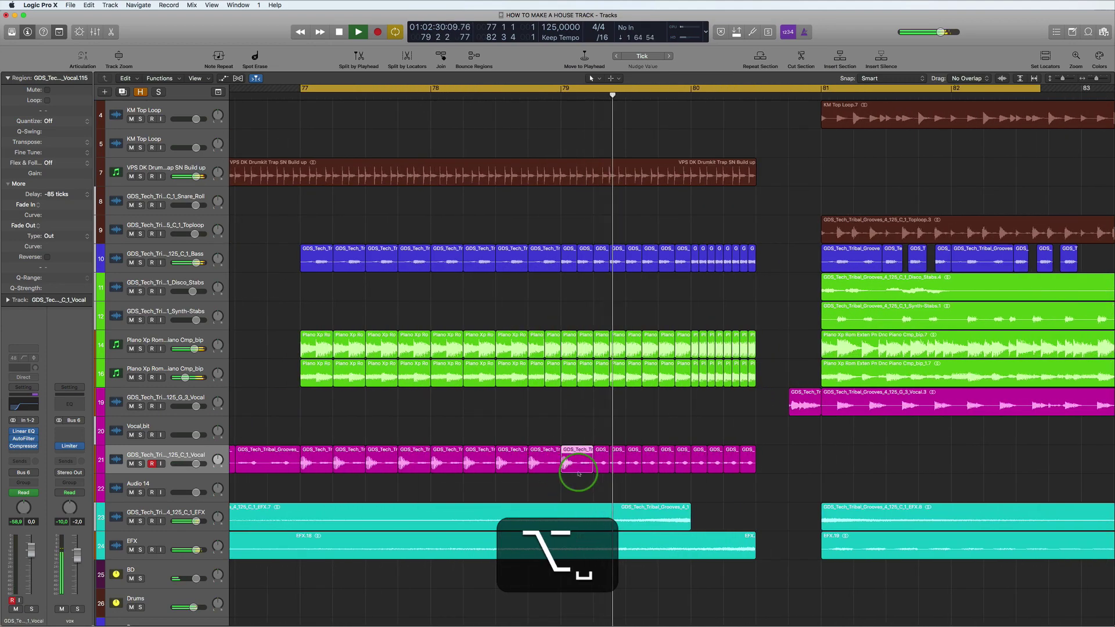
pyautogui.moveTo(590, 470); pyautogui.dragTo(572, 469)
pyautogui.press('super+r')
pyautogui.press('super+r')
pyautogui.press('super+r')
pyautogui.press('super+r')
pyautogui.press('super+r')
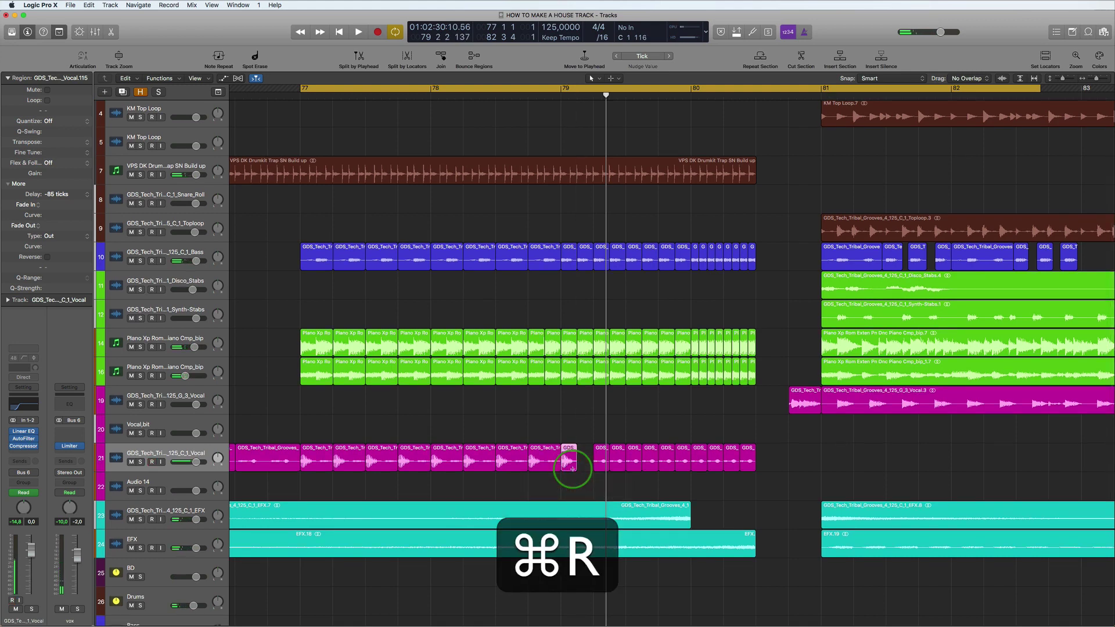
pyautogui.press('super+r')
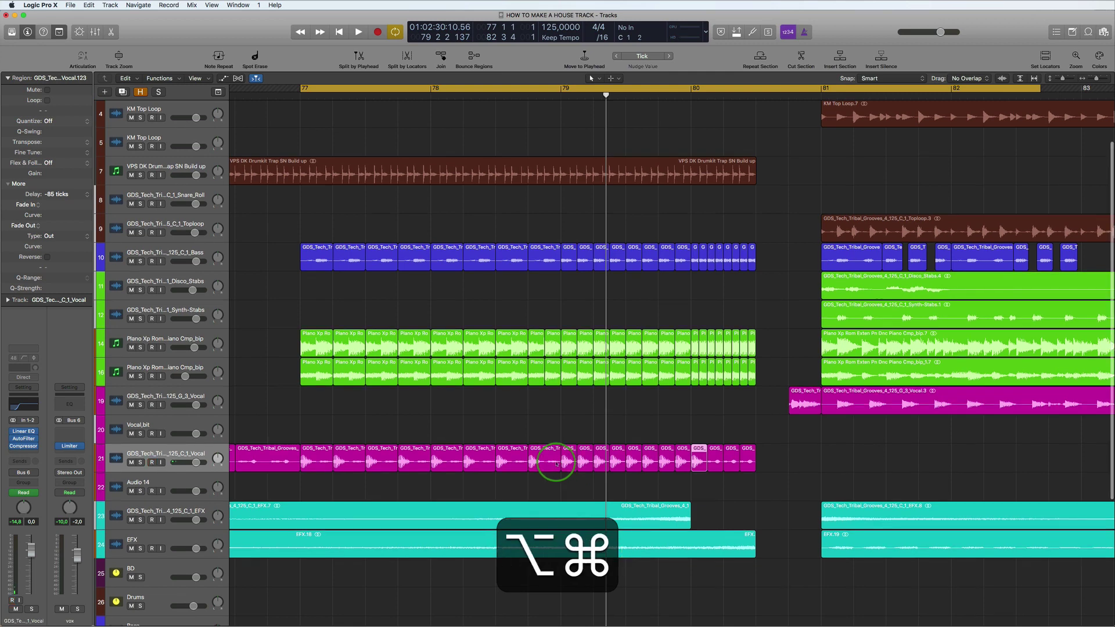
# Step: Shorten the track 21 vocal slice at bar 80 to a quarter beat and repeat it up to 80 3
pyautogui.scroll(5, 691, 522)
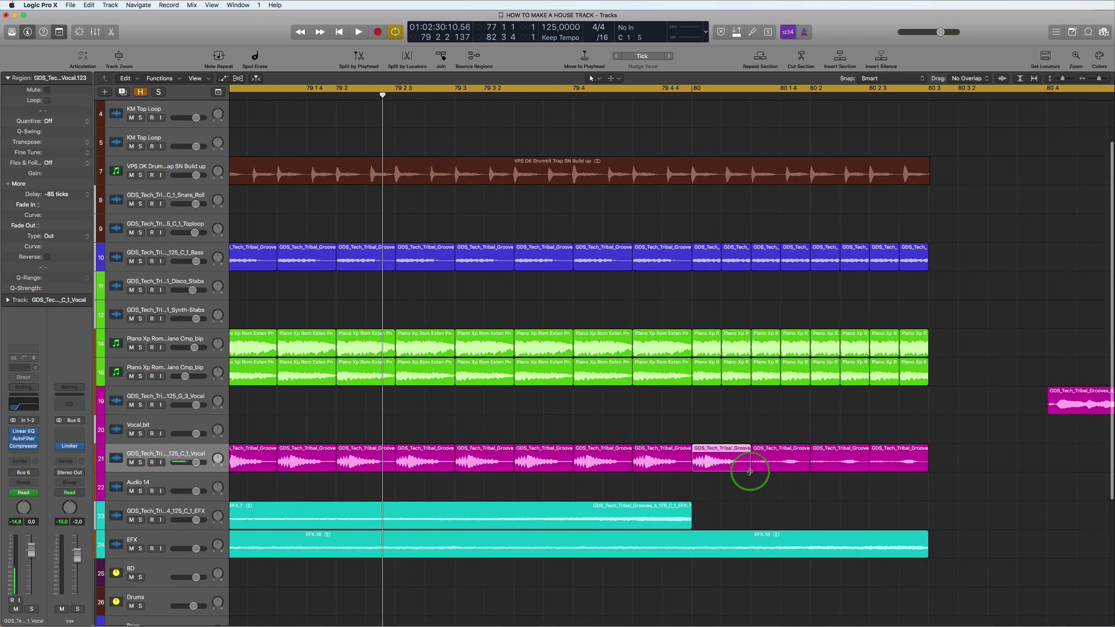
pyautogui.moveTo(747, 470); pyautogui.dragTo(720, 471)
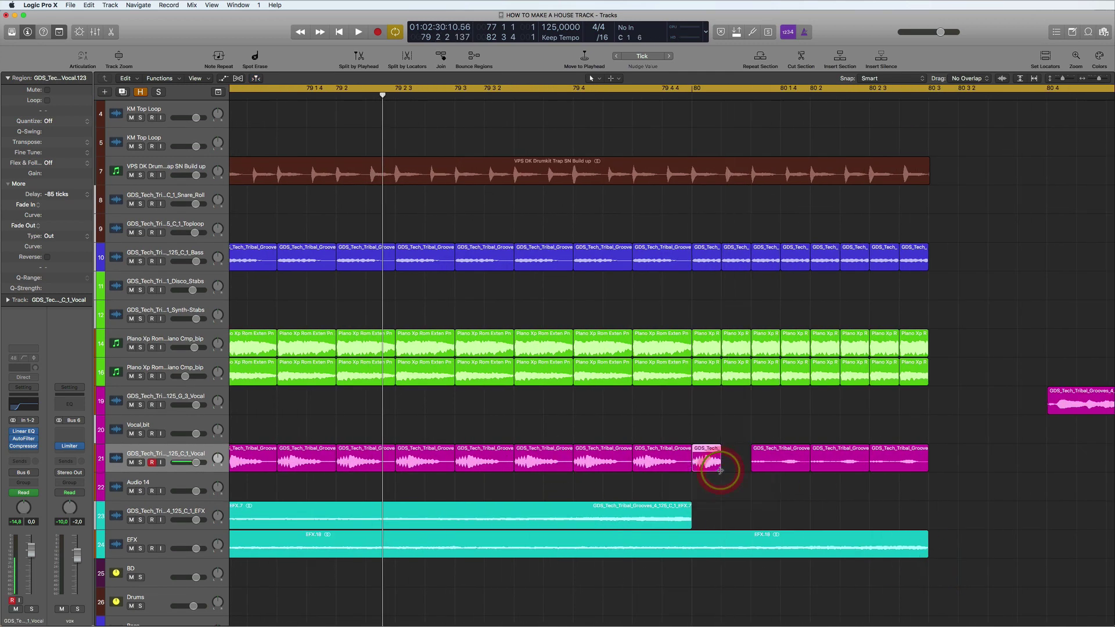
pyautogui.press('super+r')
pyautogui.press('super+r')
pyautogui.press('super+r')
pyautogui.press('super+r')
pyautogui.press('super+r')
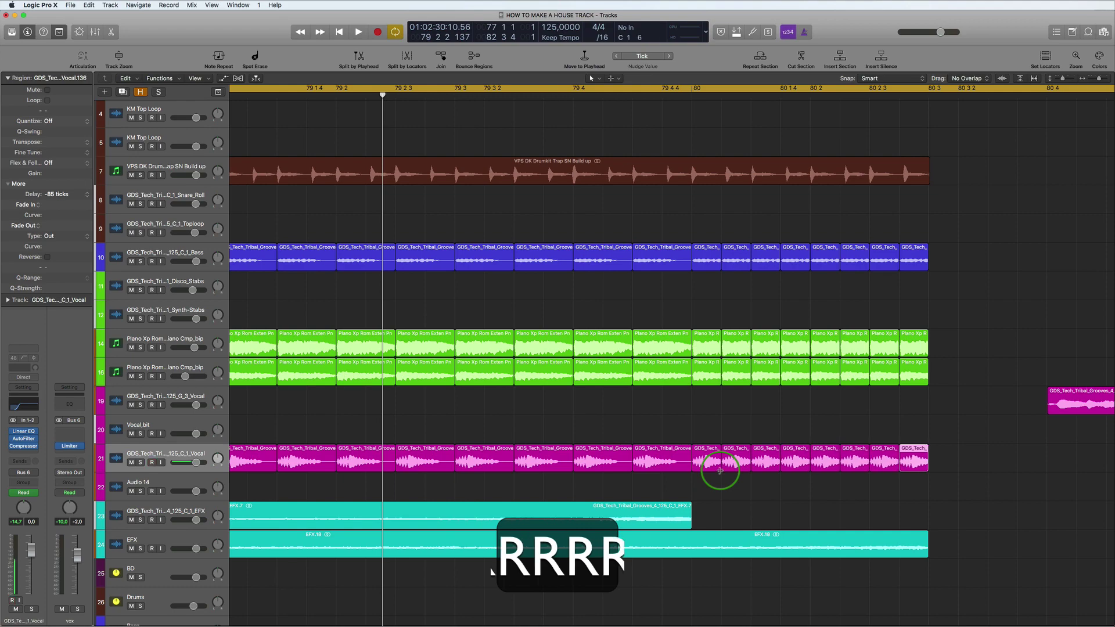
# Step: Play the build-up from bar 77 into the drop at bar 81 and turn off the cycle
pyautogui.scroll(-10, 724, 461)
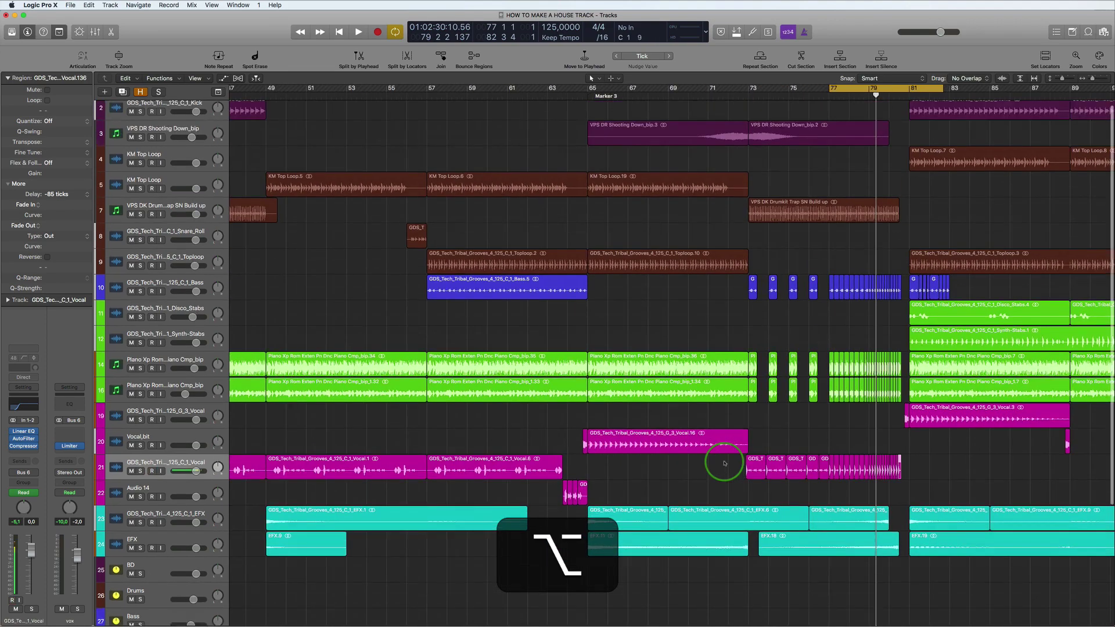
pyautogui.press('space')
pyautogui.scroll(4, 701, 452)
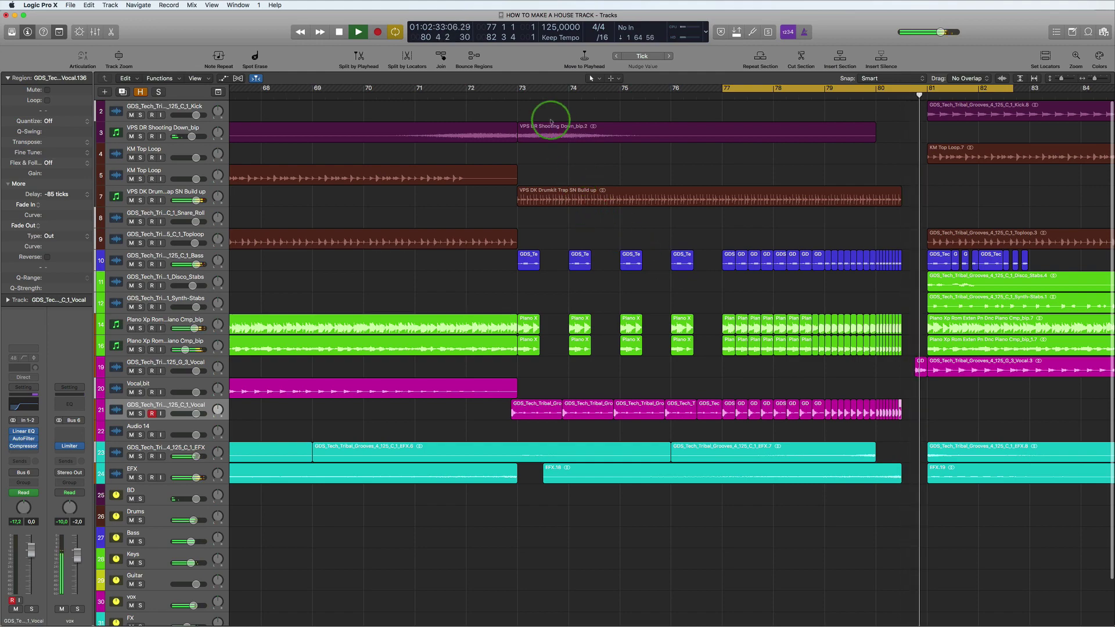
pyautogui.keyDown('alt'); pyautogui.scroll(-10, 651, 285); pyautogui.keyUp('alt')
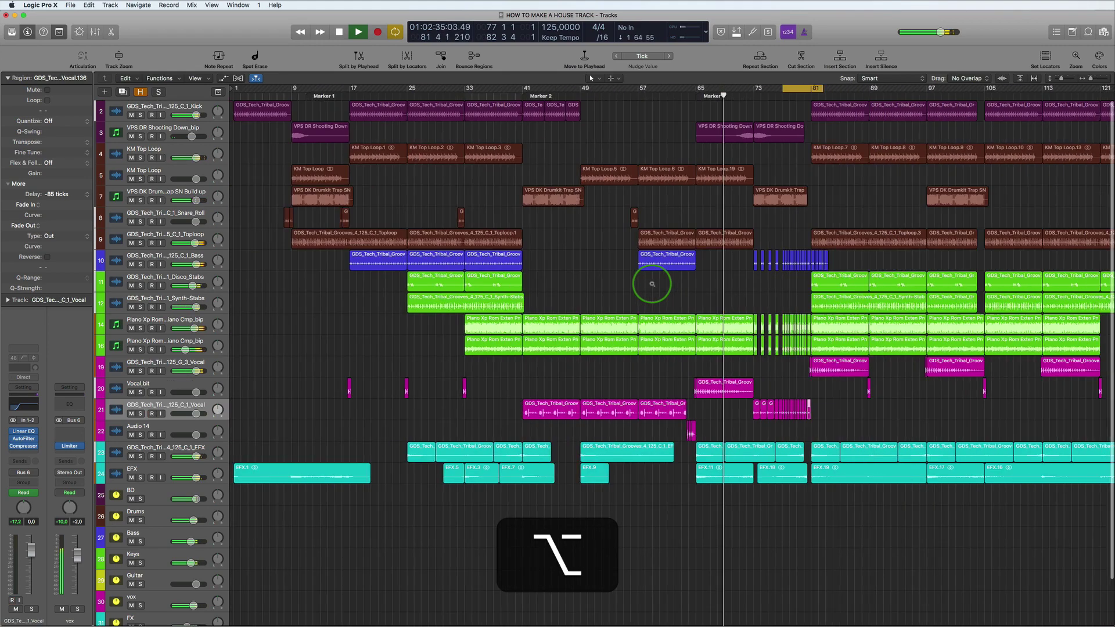
pyautogui.keyDown('alt'); pyautogui.scroll(-2, 652, 285); pyautogui.keyUp('alt')
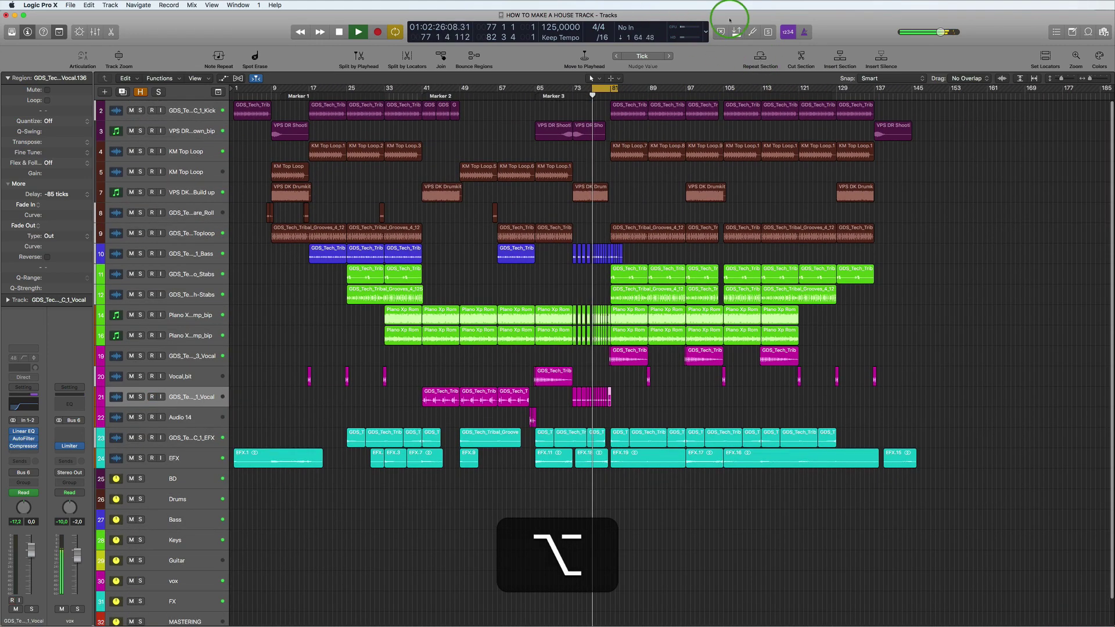
pyautogui.click(601, 89)
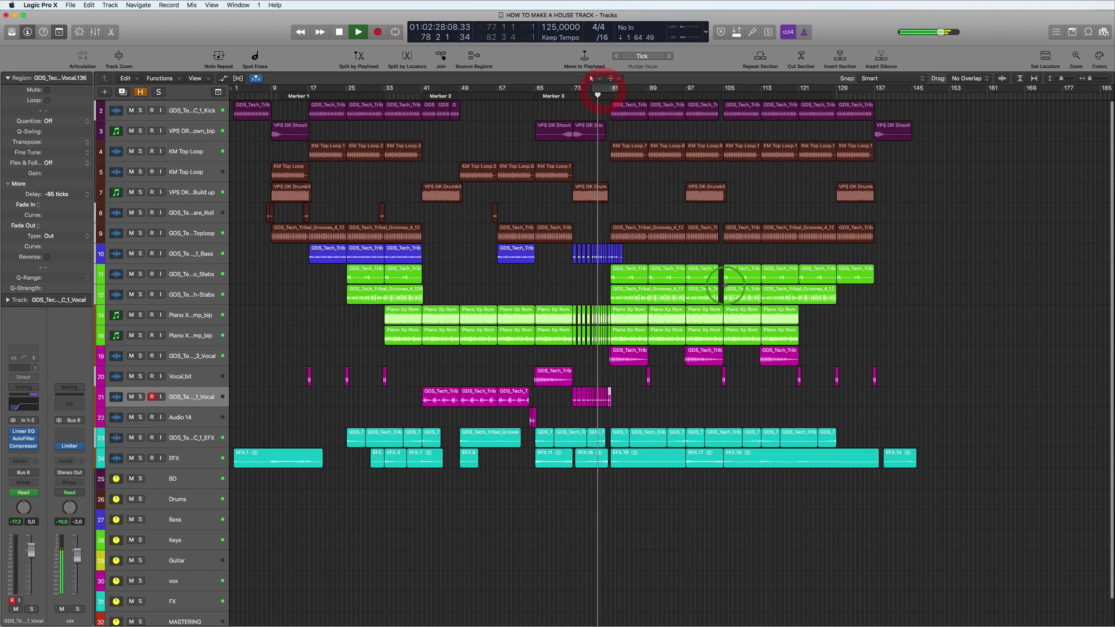
pyautogui.keyDown('alt'); pyautogui.scroll(10, 665, 259); pyautogui.keyUp('alt')
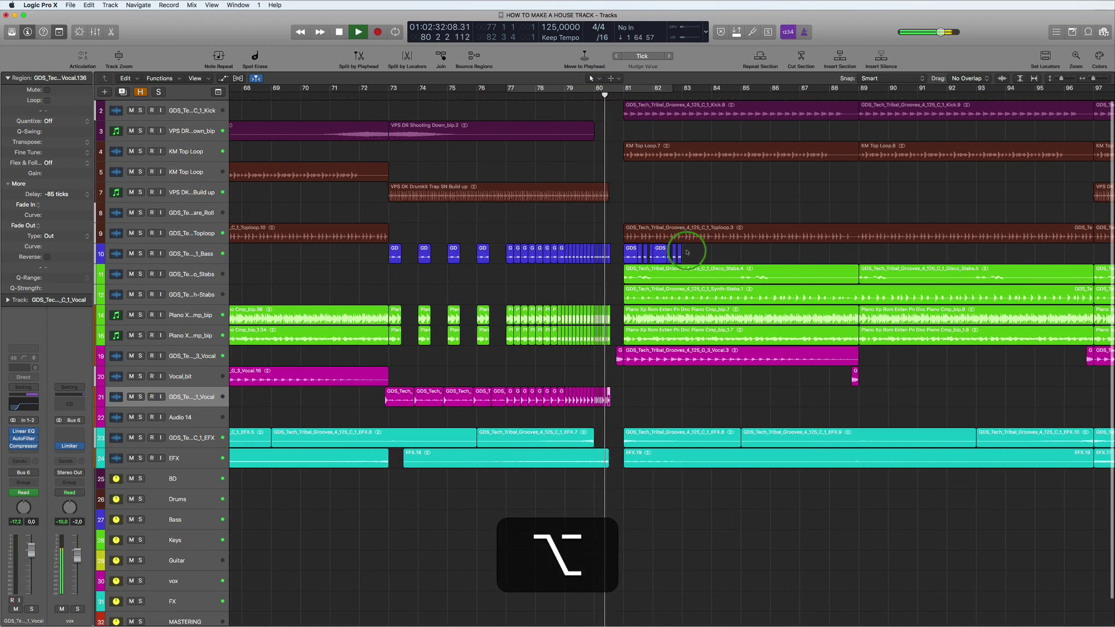
# Step: Select all bass slices between bars 81 and 83 on track 10 and repeat them as a group up to bar 137
pyautogui.moveTo(684, 249); pyautogui.dragTo(623, 250)
pyautogui.press('space')
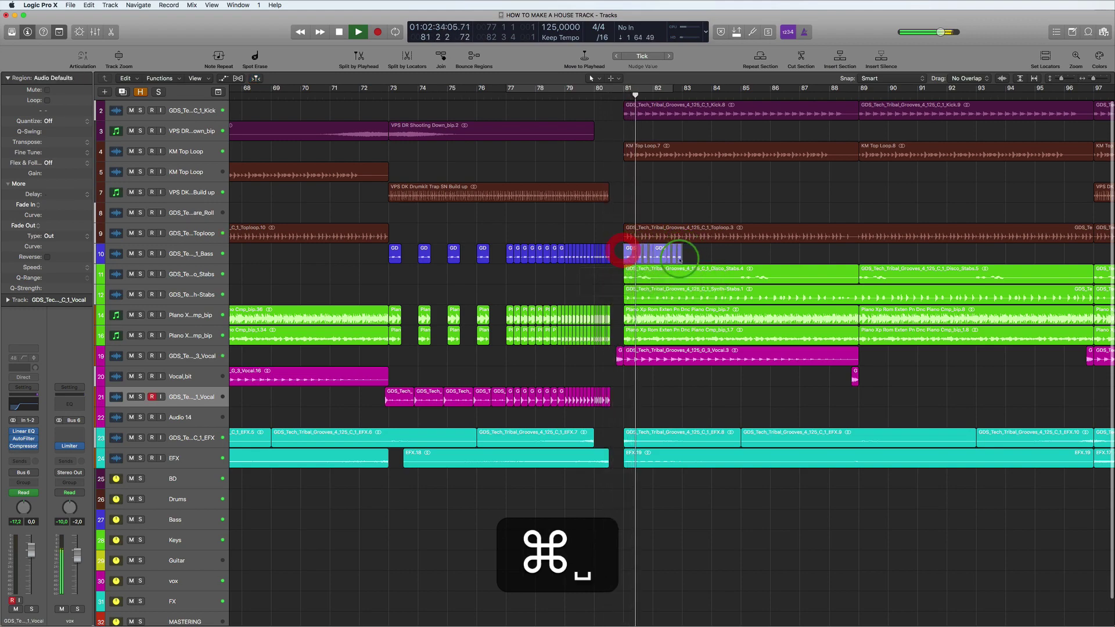
pyautogui.keyDown('alt'); pyautogui.scroll(3, 719, 247); pyautogui.keyUp('alt')
pyautogui.keyDown('super'); pyautogui.click(733, 250); pyautogui.keyUp('super')
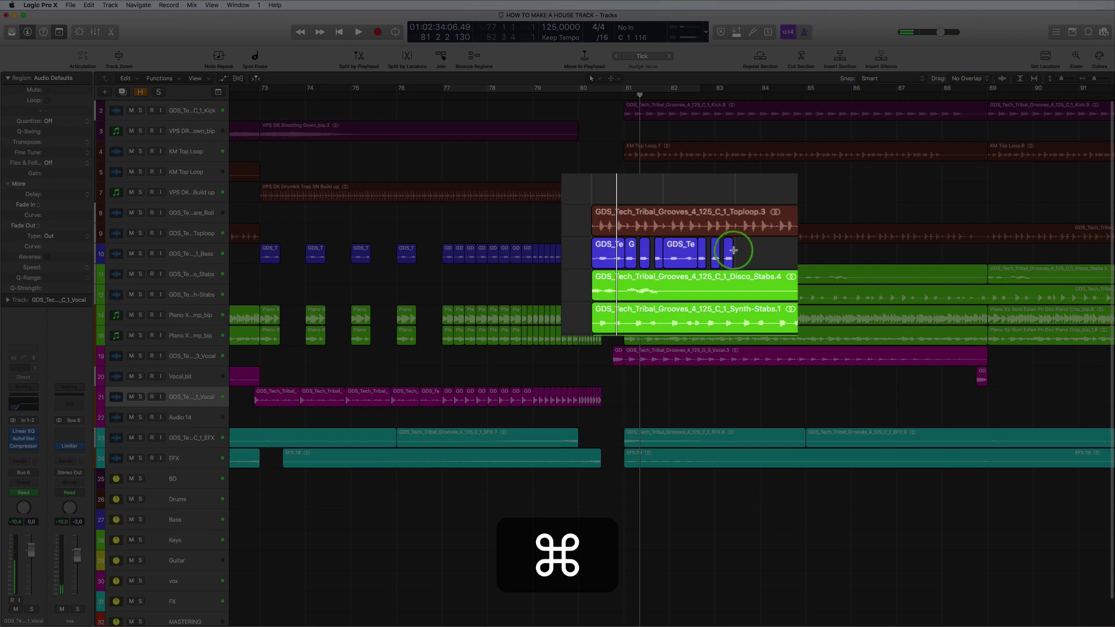
pyautogui.moveTo(733, 250); pyautogui.dragTo(590, 253)
pyautogui.press('super+r')
pyautogui.press('super+r')
pyautogui.press('super+r')
pyautogui.press('super+r')
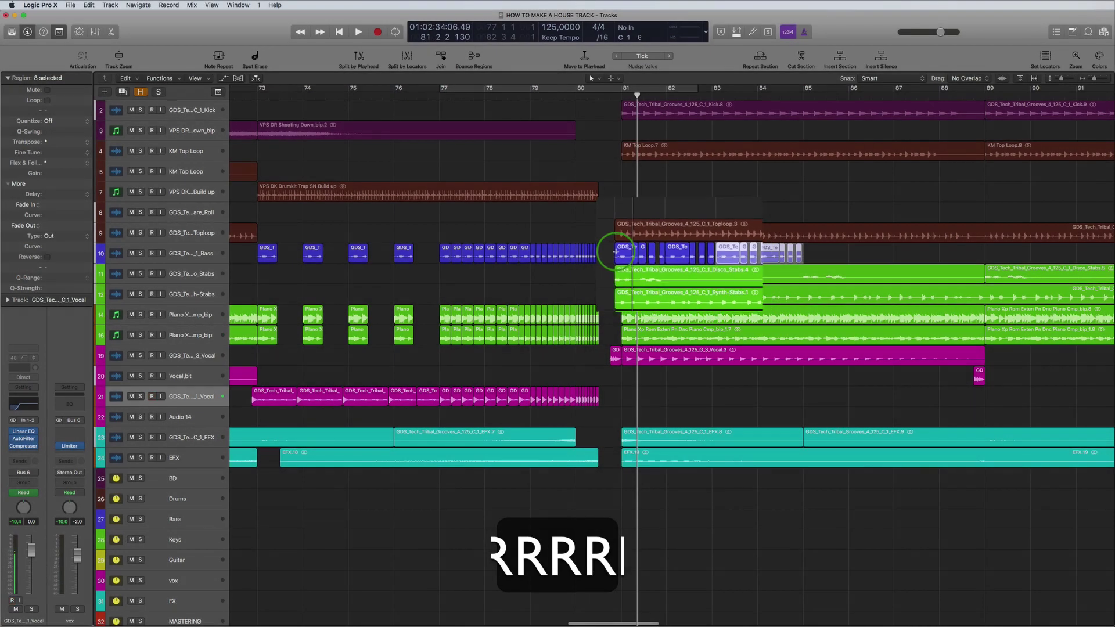
pyautogui.press('super+r')
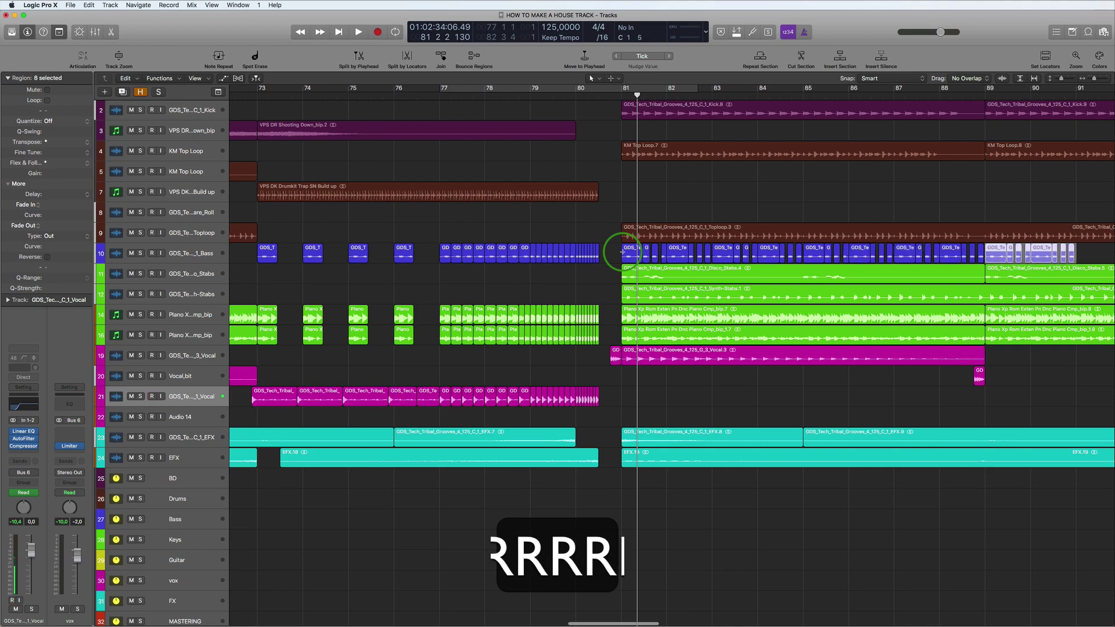
pyautogui.press('super+r')
pyautogui.scroll(-10, 622, 253)
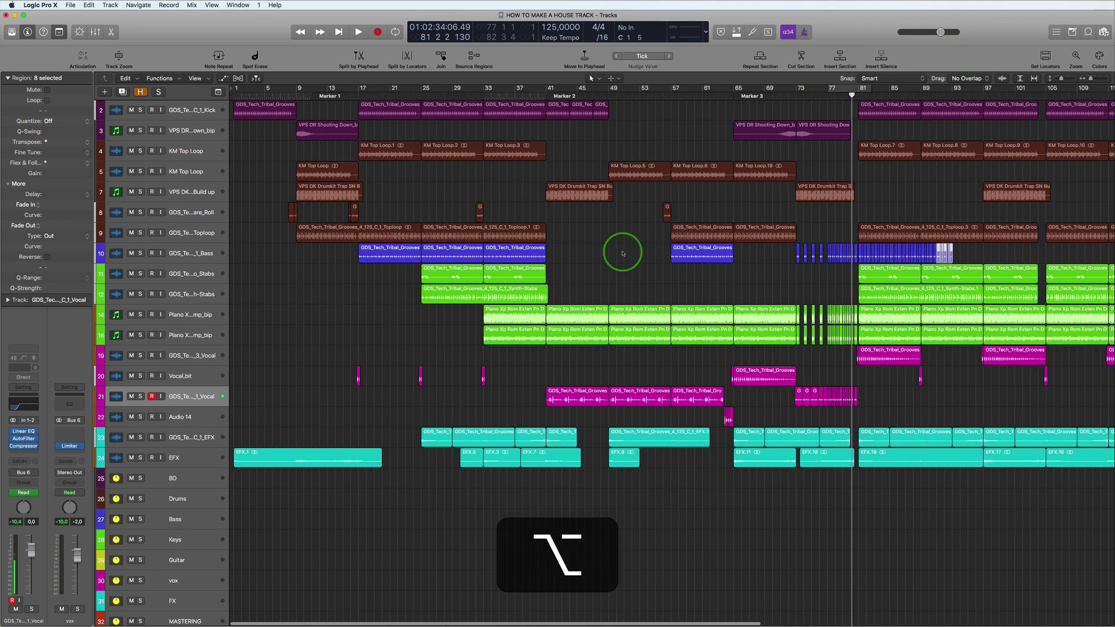
pyautogui.scroll(4, 622, 253)
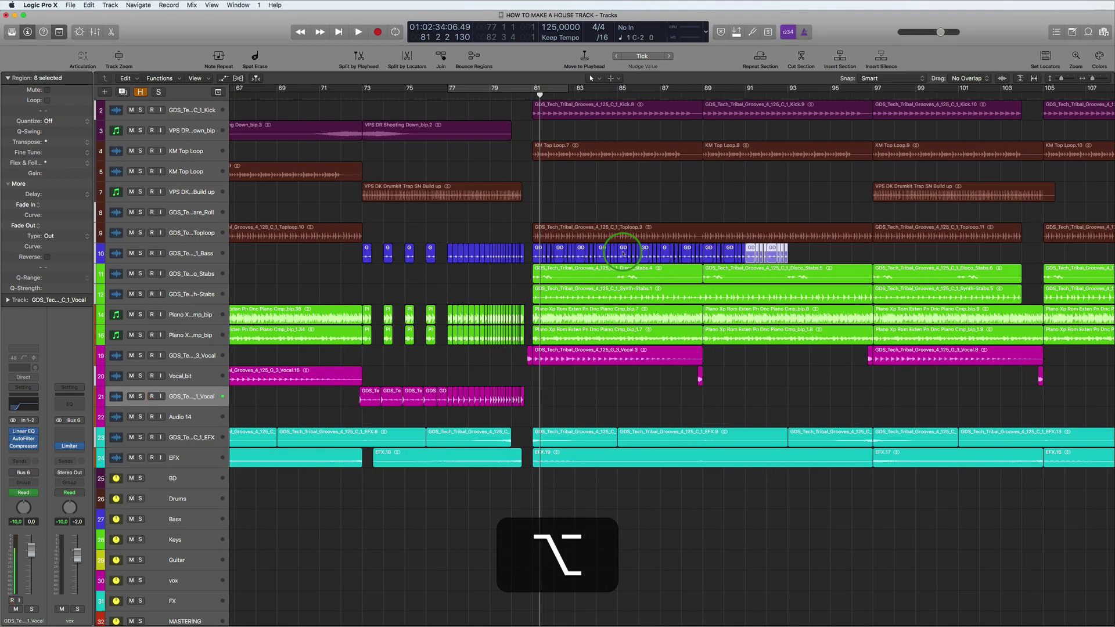
pyautogui.press('super+r')
pyautogui.scroll(-4, 623, 254)
pyautogui.press('super+r')
pyautogui.press('super+r')
pyautogui.press('super+r')
pyautogui.press('super+r')
pyautogui.press('super+r')
pyautogui.press('super+r')
pyautogui.press('super+r')
pyautogui.press('super+r')
pyautogui.press('super+r')
pyautogui.press('super+r')
pyautogui.press('super+r')
pyautogui.press('super+r')
pyautogui.press('super+r')
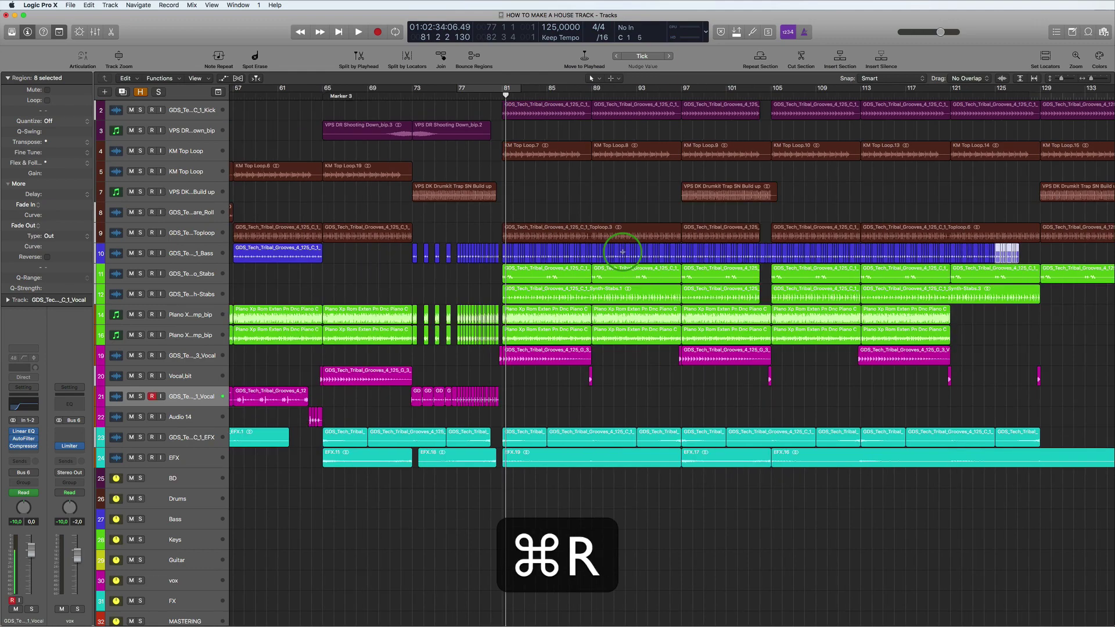
pyautogui.hscroll(10, 622, 253)
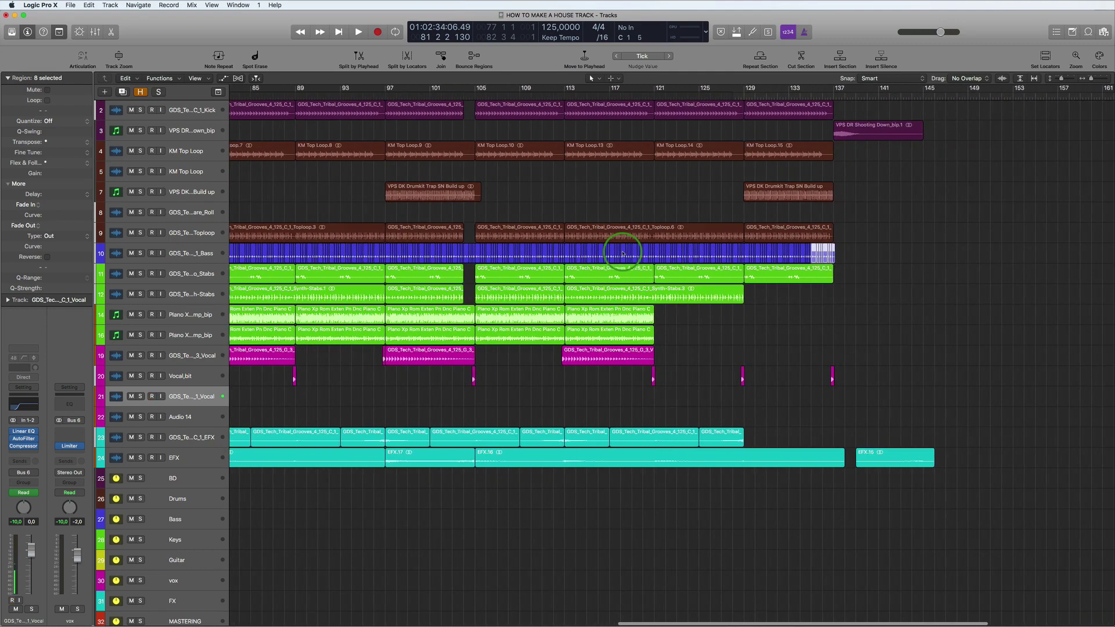
# Step: Play the drop and delete the repeated bass slices on track 10 from bar 121 onward
pyautogui.press('space')
pyautogui.scroll(-4, 630, 256)
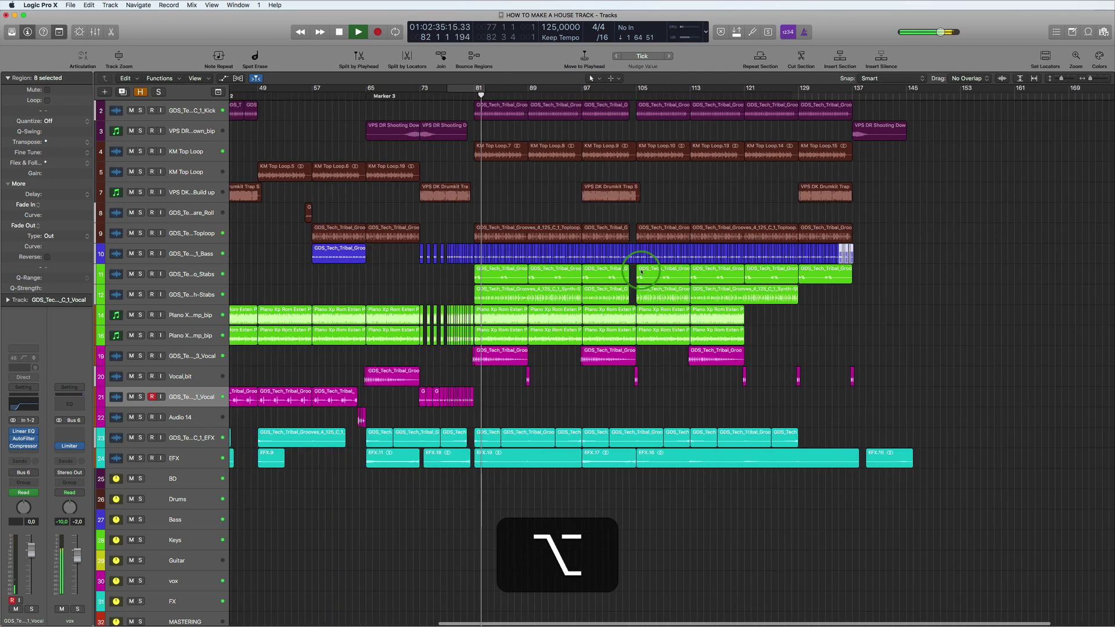
pyautogui.moveTo(921, 257); pyautogui.dragTo(749, 253)
pyautogui.press('Delete')
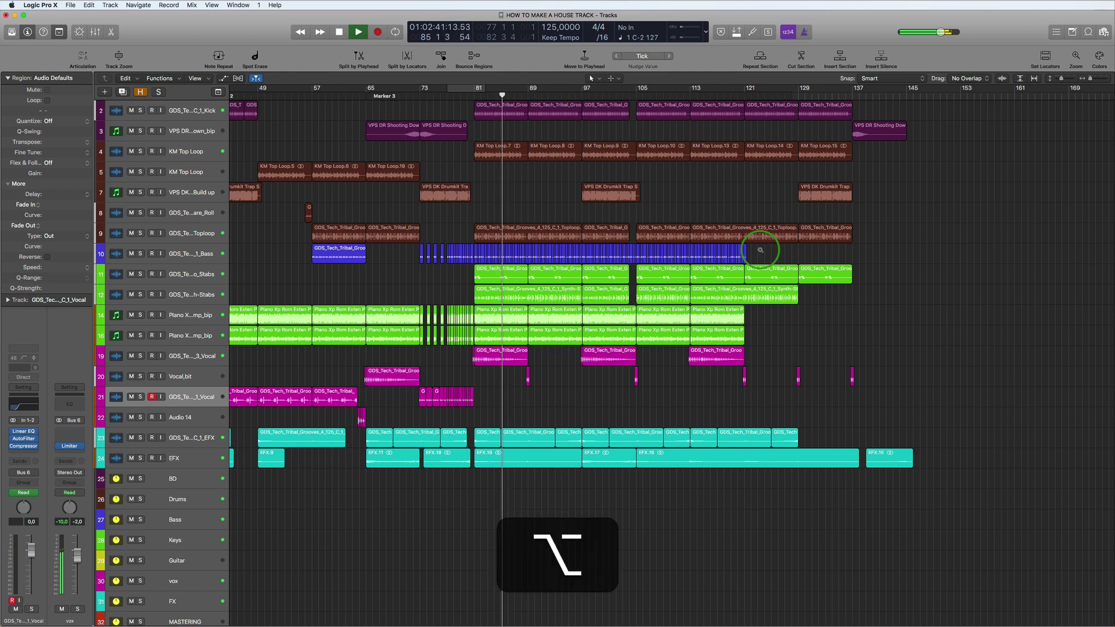
pyautogui.scroll(-4, 760, 251)
pyautogui.scroll(-3, 761, 251)
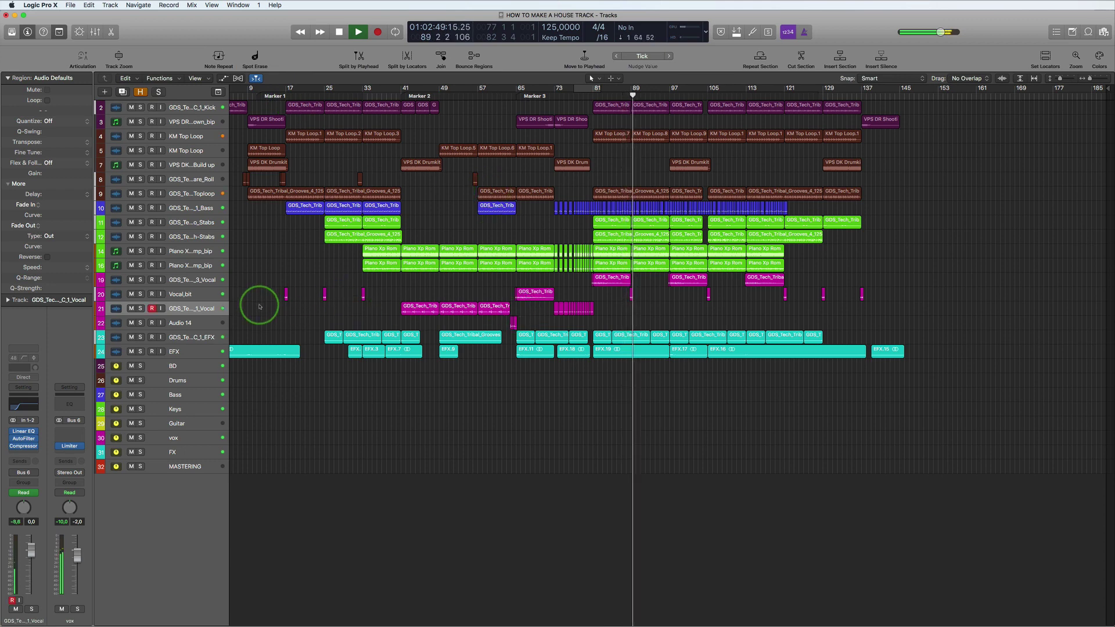
# Step: Show automation and reshape the Keys bus's Cutoff curve to hold 100% until about bar 105, falling to 0% at about bar 121
pyautogui.hotkey('ctrl', 'r')
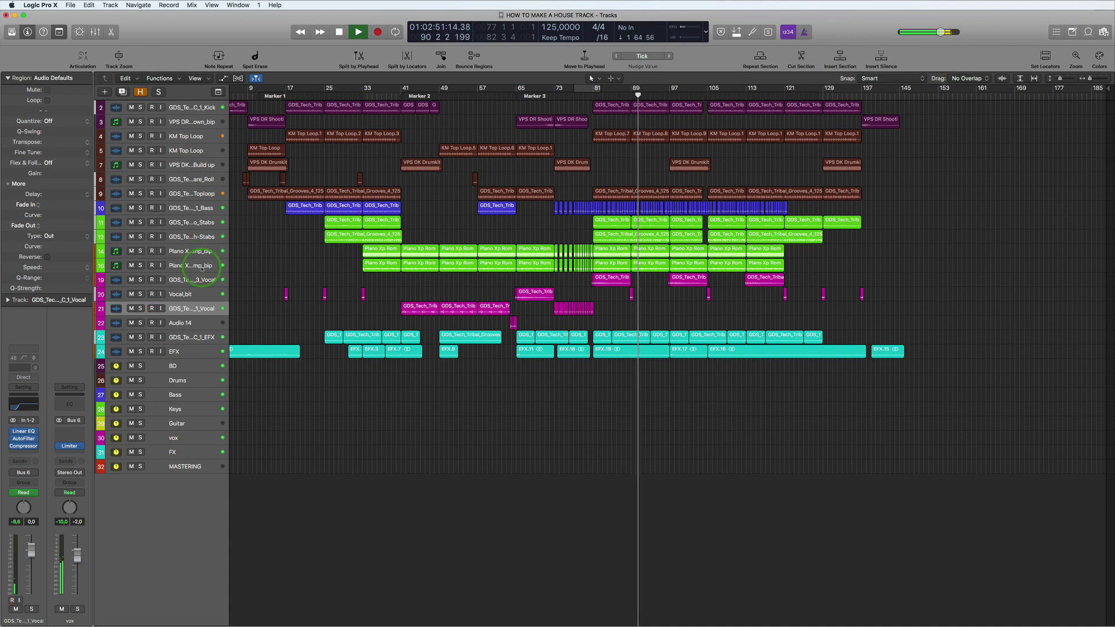
pyautogui.click(202, 267)
pyautogui.click(223, 78)
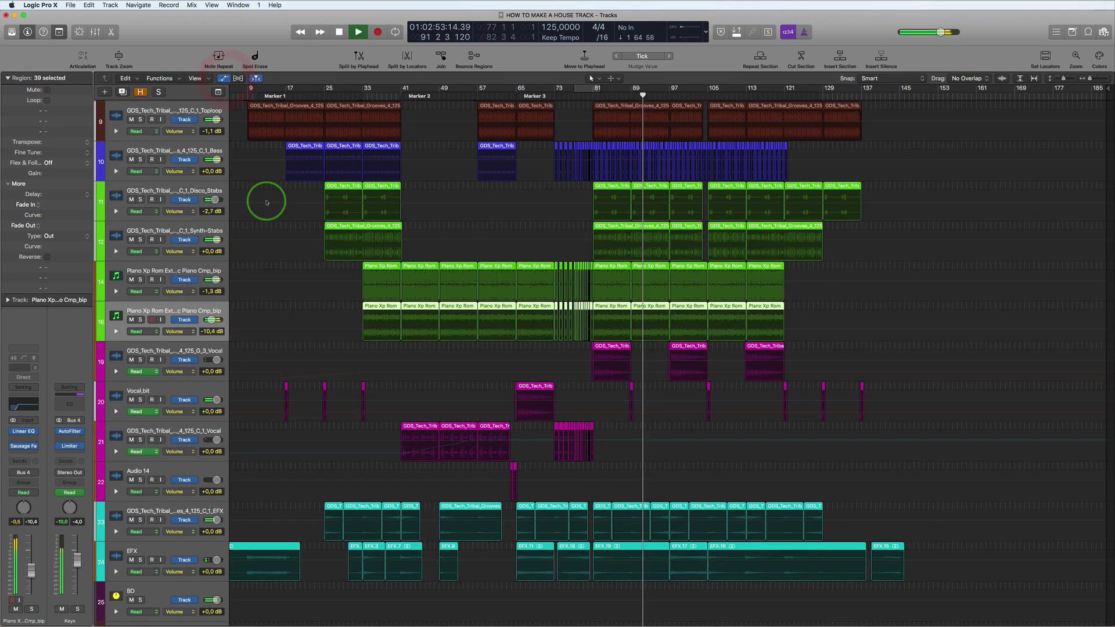
pyautogui.scroll(-6, 267, 202)
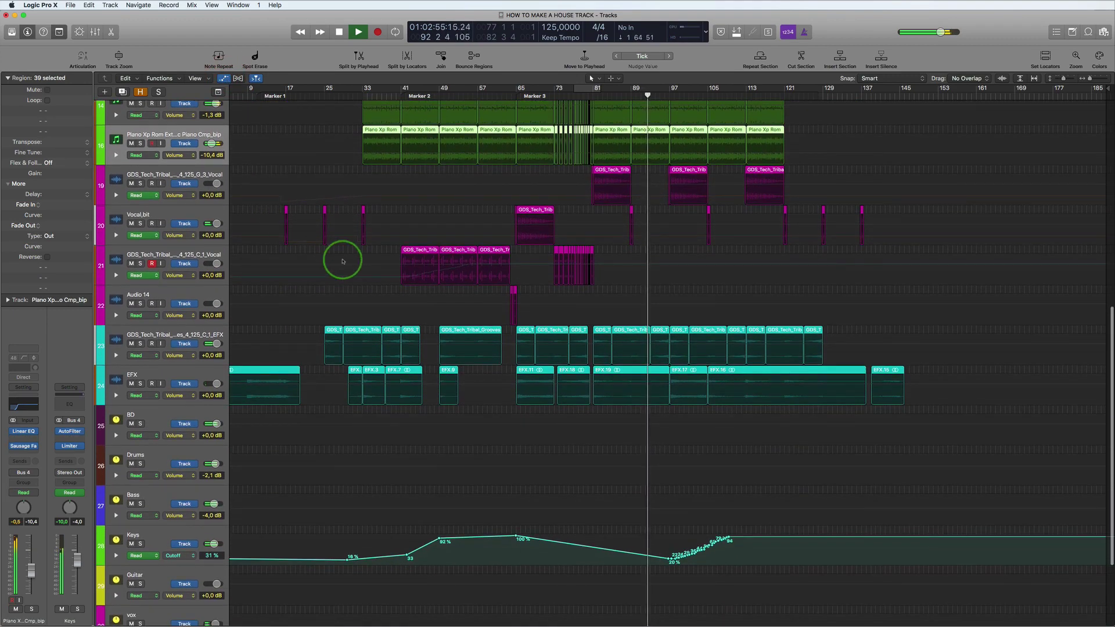
pyautogui.scroll(-2, 545, 533)
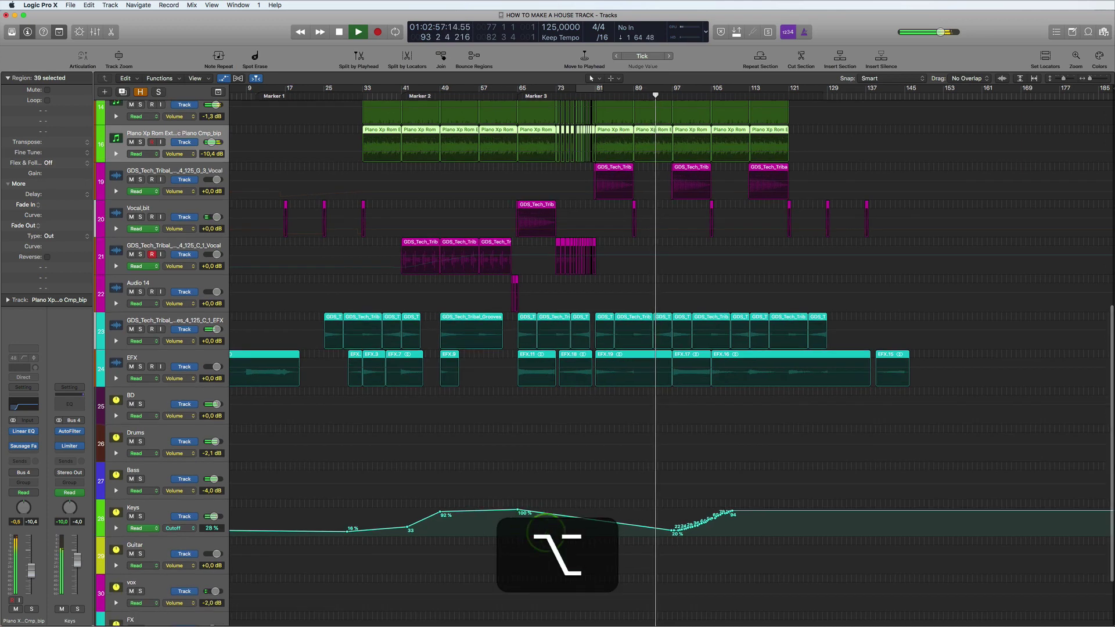
pyautogui.moveTo(673, 530)
pyautogui.mouseDown()
pyautogui.moveTo(697, 494)
pyautogui.moveTo(697, 525)
pyautogui.moveTo(730, 496)
pyautogui.moveTo(687, 513)
pyautogui.mouseUp()
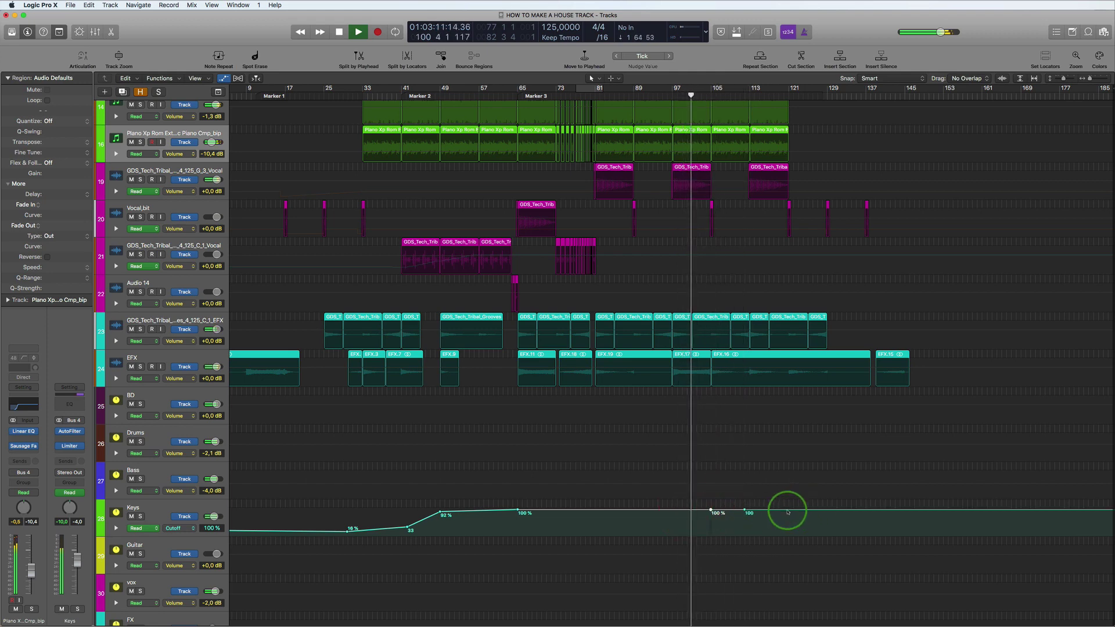
pyautogui.moveTo(745, 511); pyautogui.dragTo(788, 574)
pyautogui.click(705, 544)
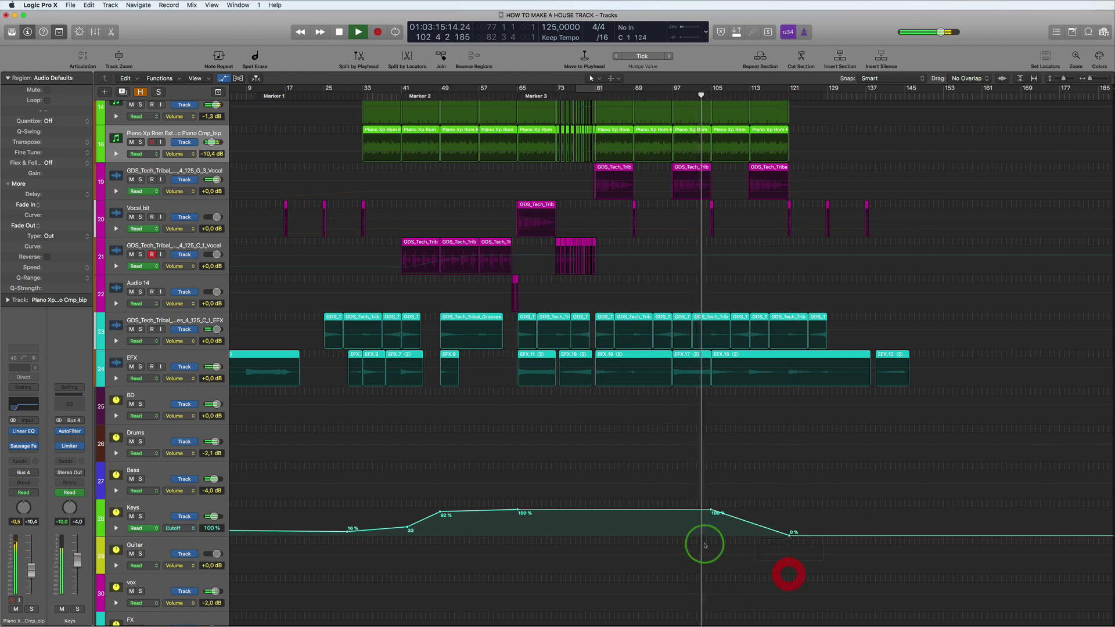
# Step: Review the drop arrangement across all tracks between bars 81 and 121 during playback
pyautogui.scroll(10, 667, 497)
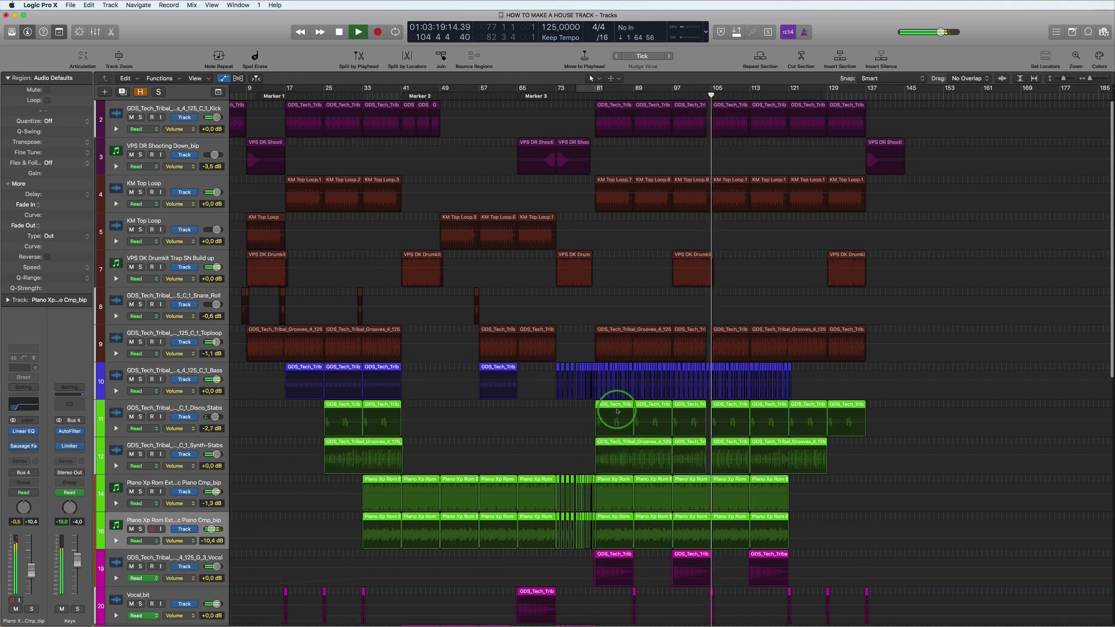
pyautogui.scroll(-5, 616, 411)
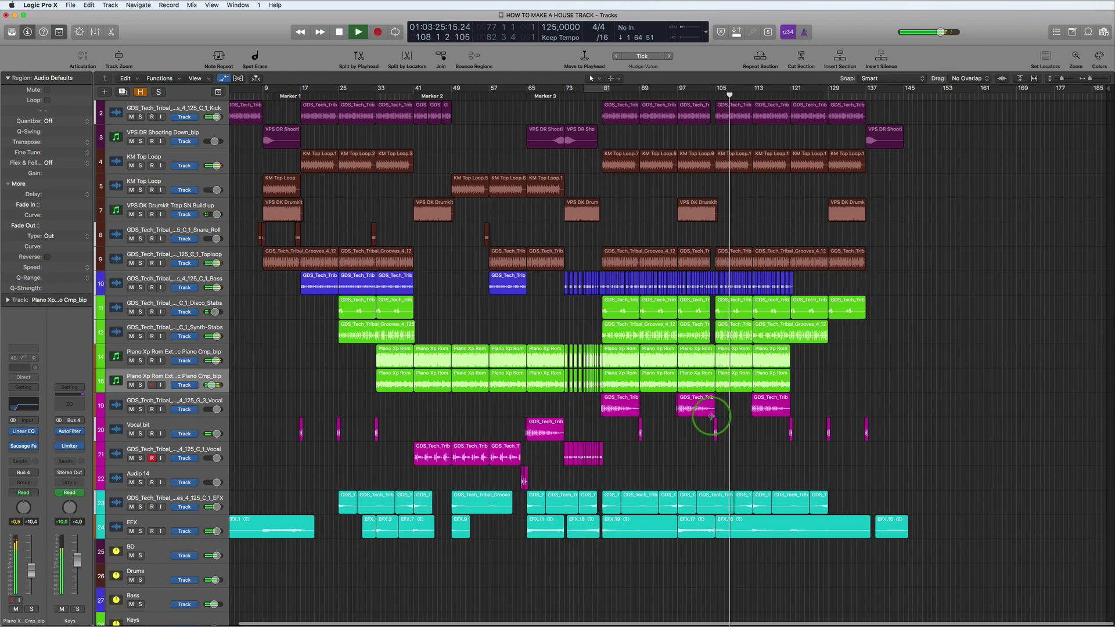
pyautogui.scroll(5, 711, 416)
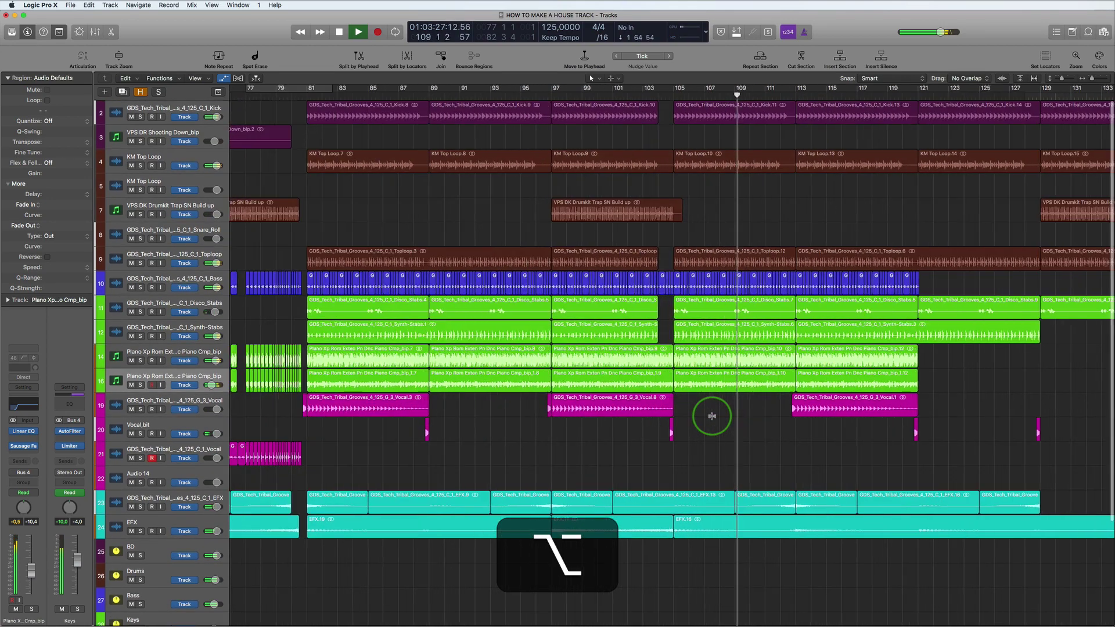
pyautogui.scroll(1, 711, 416)
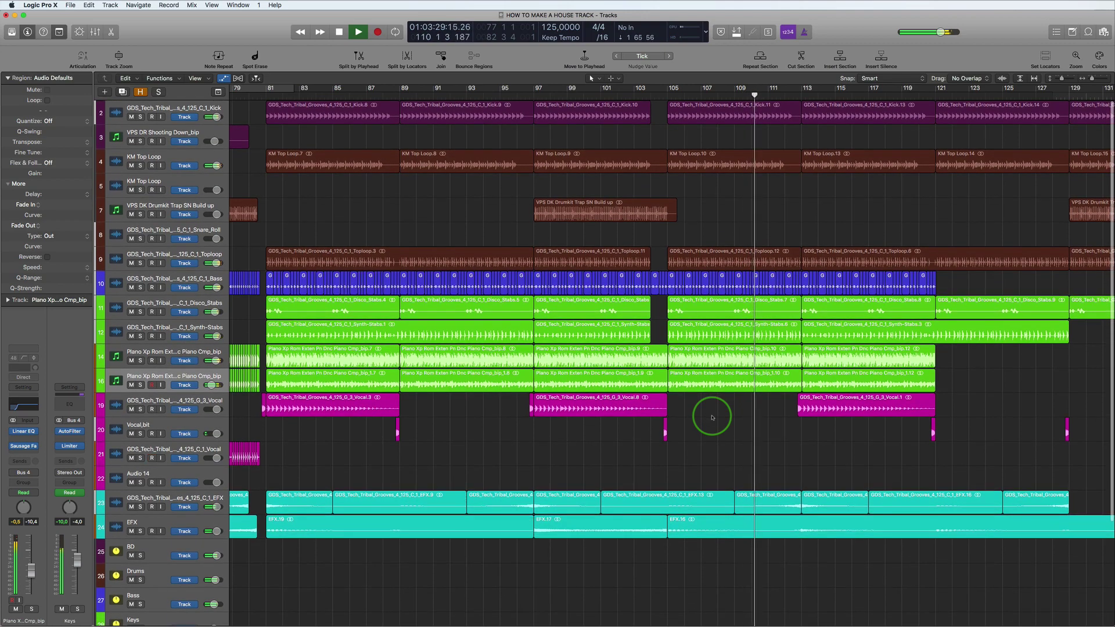
pyautogui.scroll(4, 711, 416)
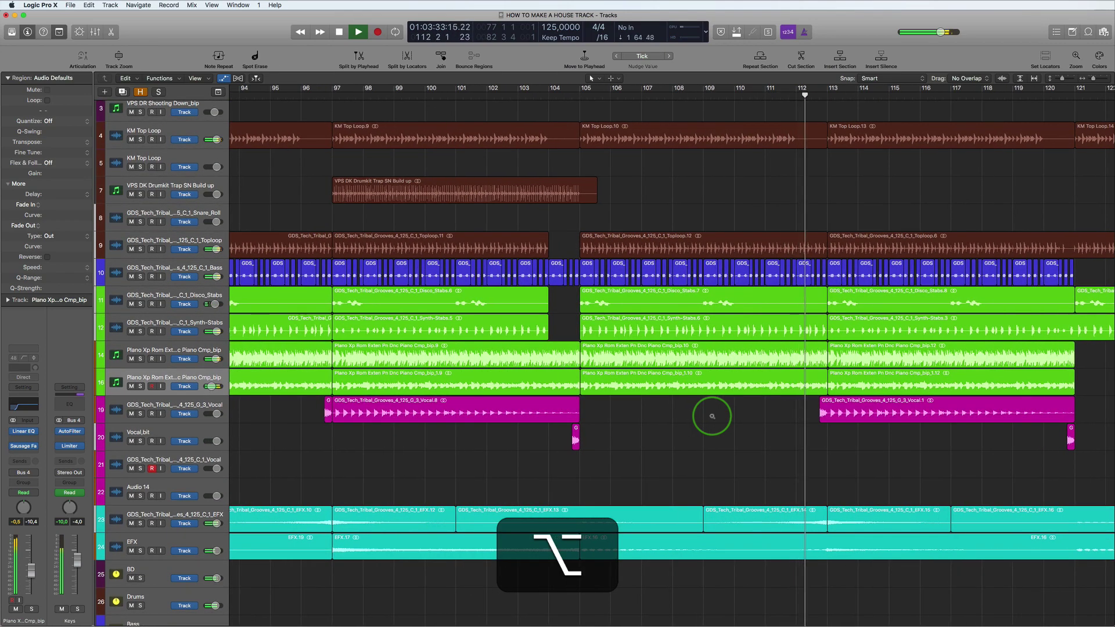
pyautogui.scroll(2, 712, 417)
pyautogui.scroll(-4, 712, 417)
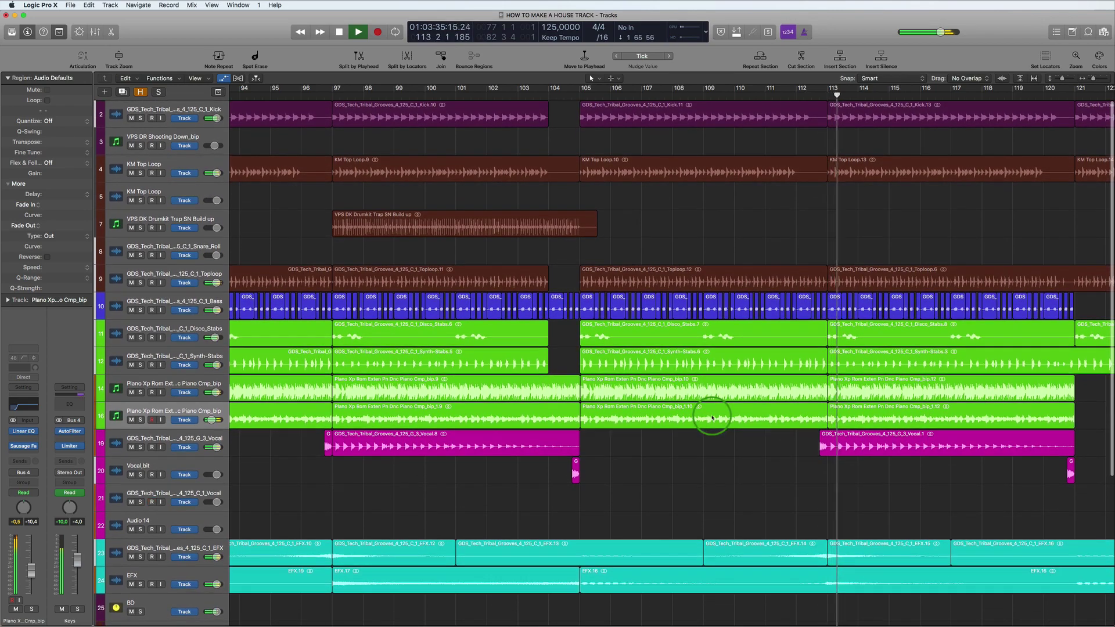
pyautogui.scroll(-6, 712, 417)
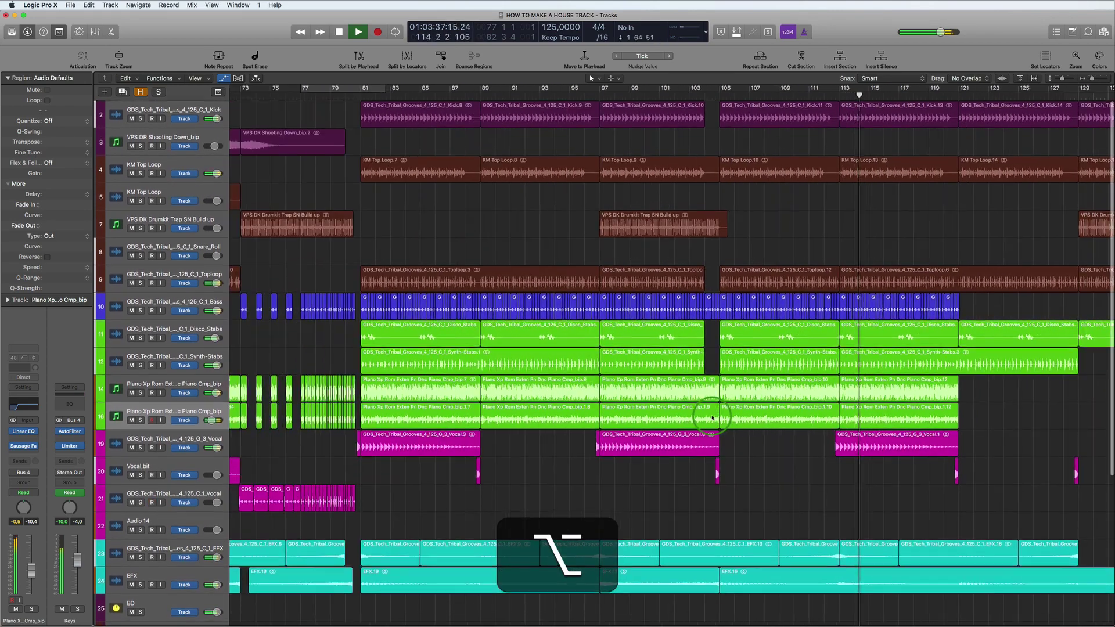
pyautogui.scroll(-3, 712, 417)
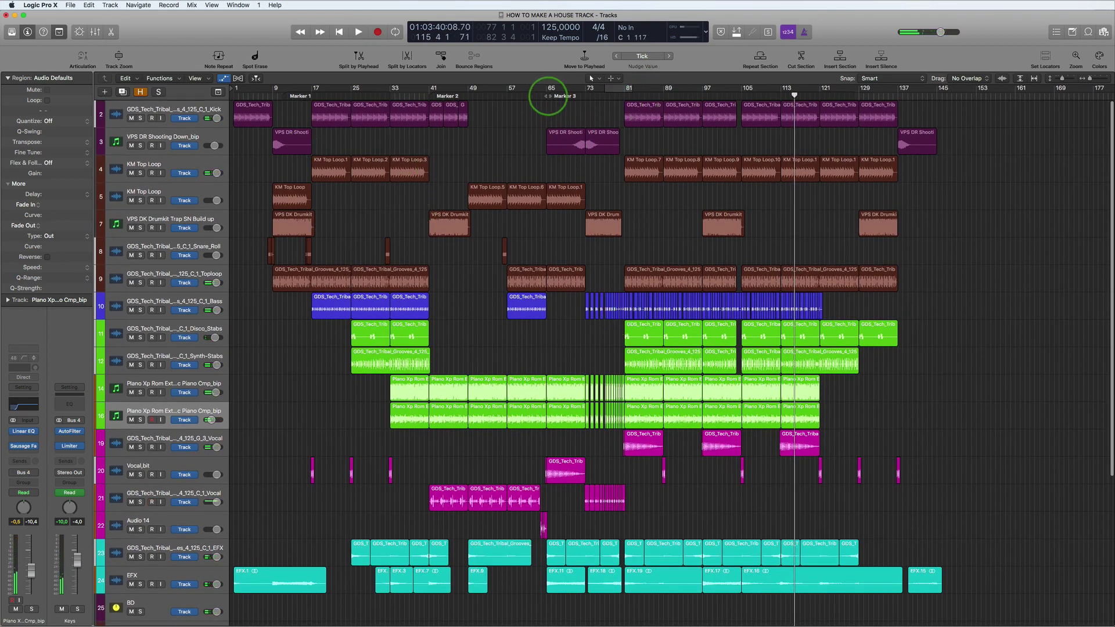
# Step: Play from bar 65 and hide the track automation
pyautogui.click(547, 95)
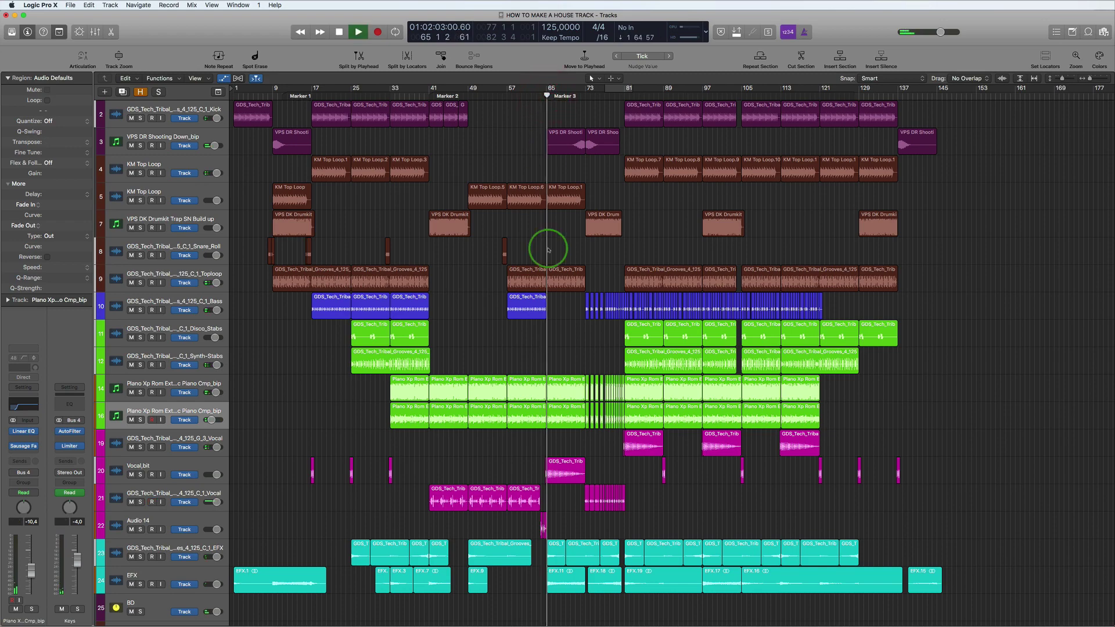
pyautogui.scroll(-4, 549, 249)
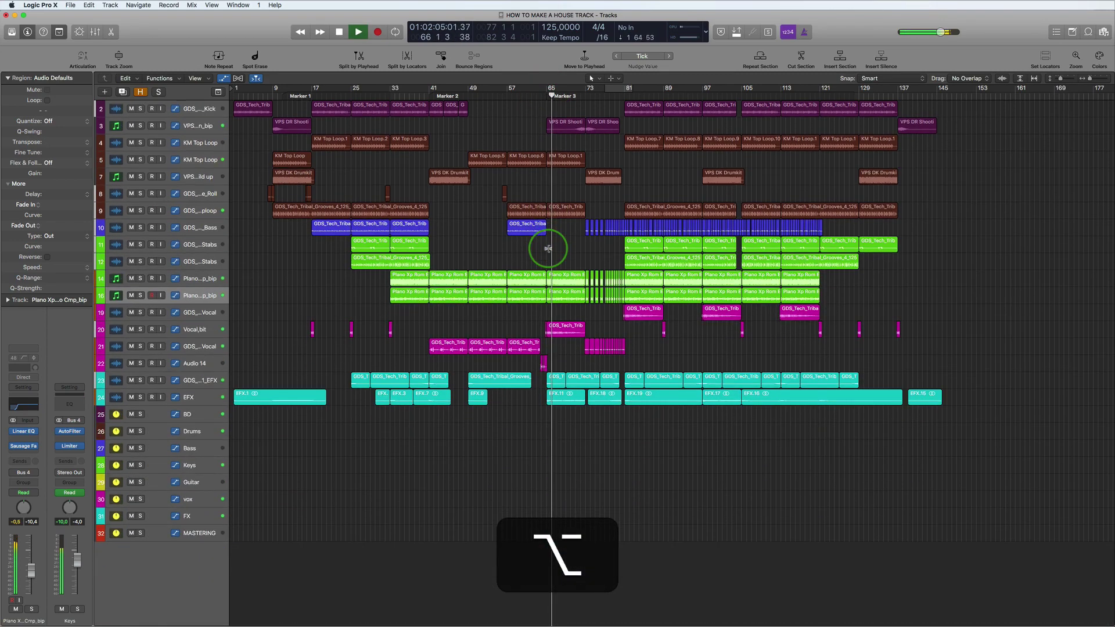
pyautogui.scroll(2, 548, 249)
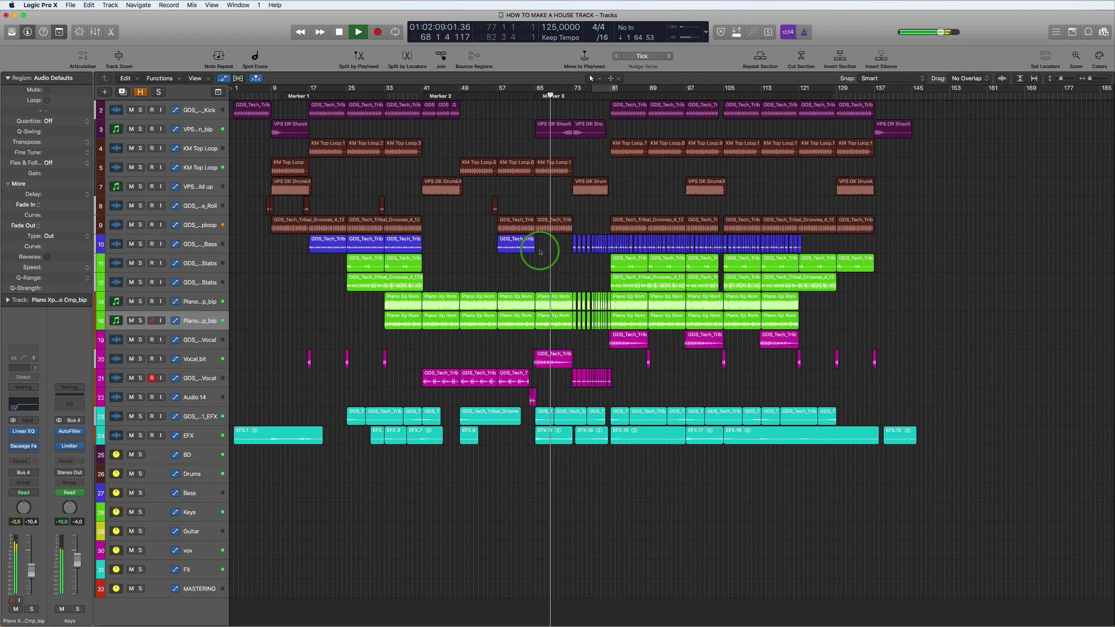
pyautogui.click(223, 78)
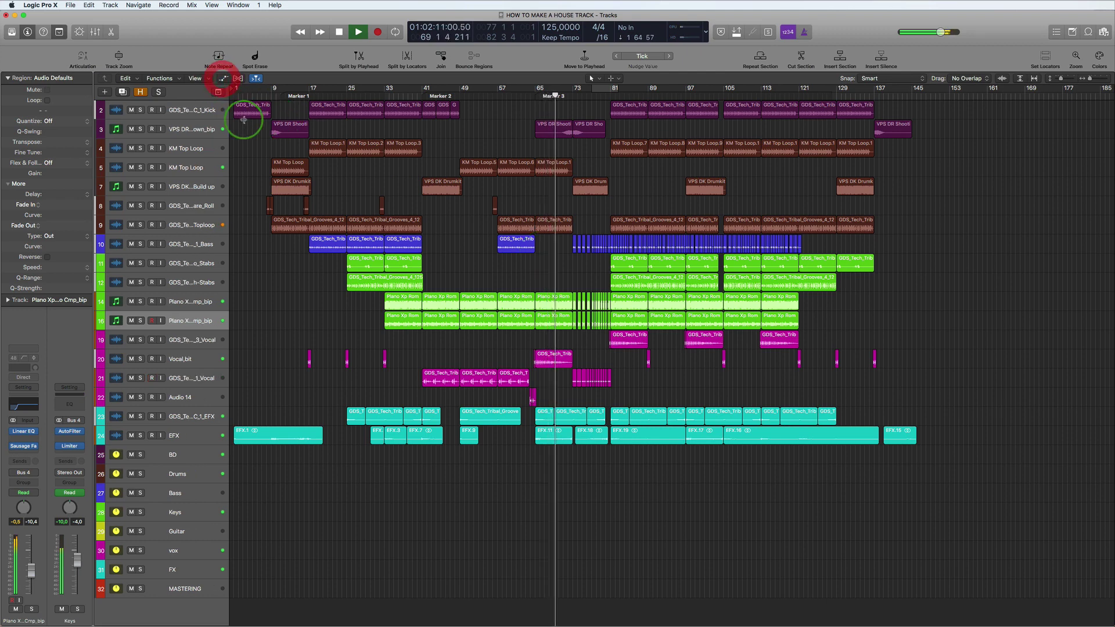
# Step: Select the drumkit build-up track and loop playback from bar 64 to bar 87
pyautogui.click(198, 189)
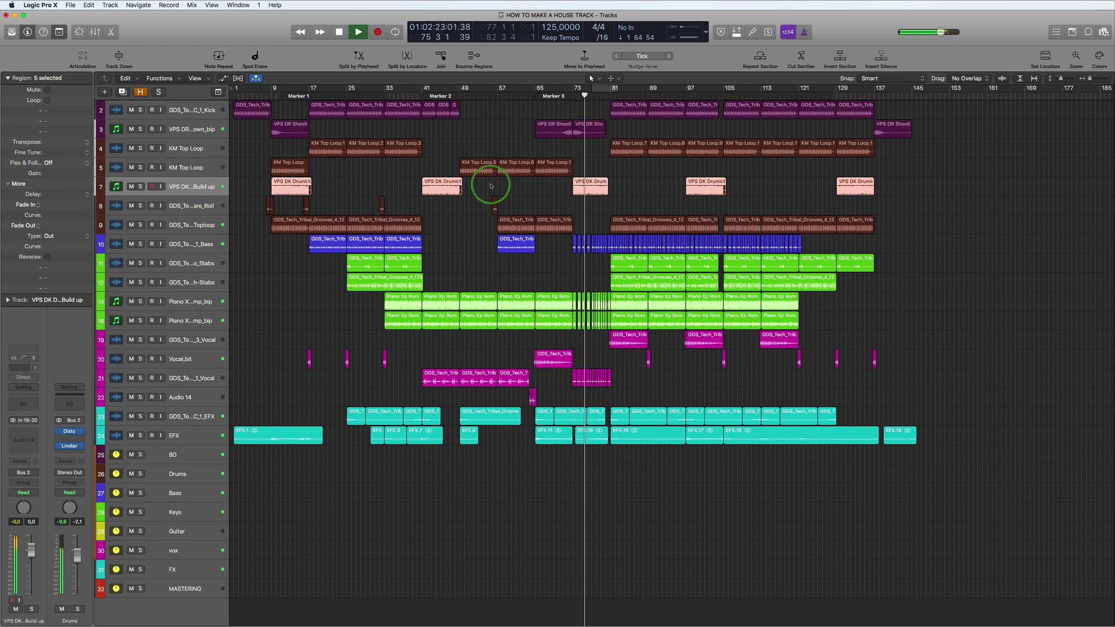
pyautogui.keyDown('alt'); pyautogui.scroll(3, 429, 218); pyautogui.keyUp('alt')
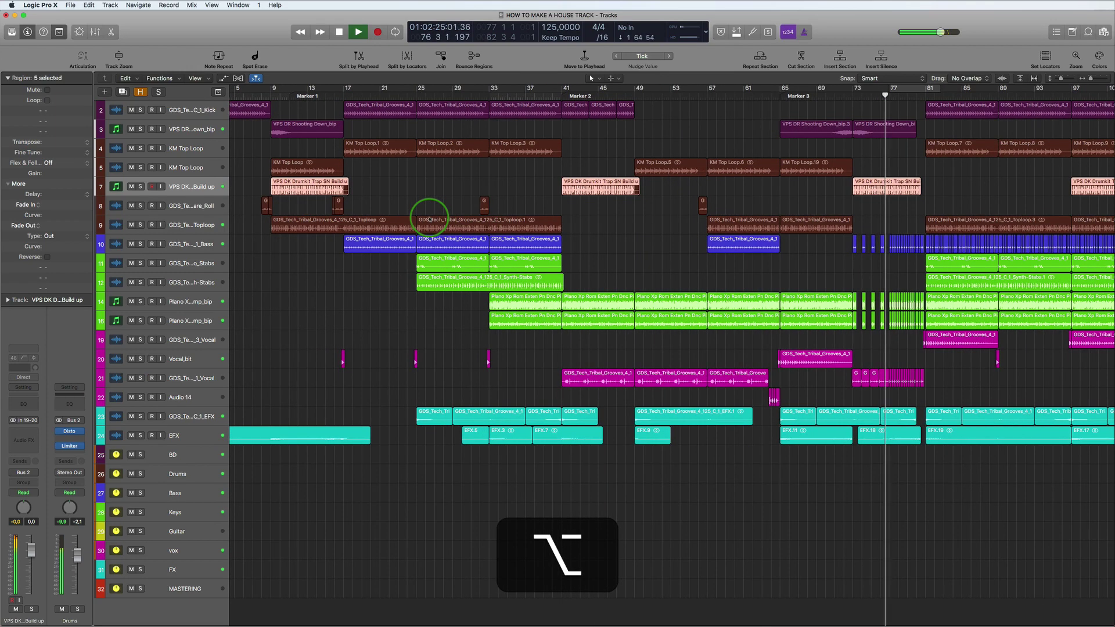
pyautogui.hscroll(5, 430, 218)
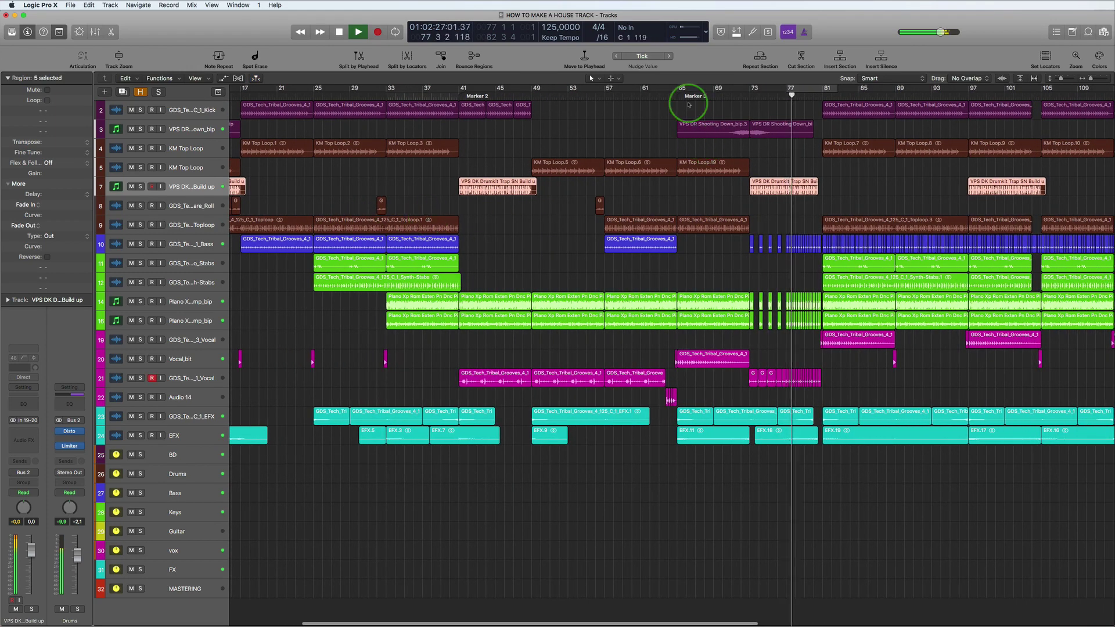
pyautogui.moveTo(670, 88); pyautogui.dragTo(874, 99)
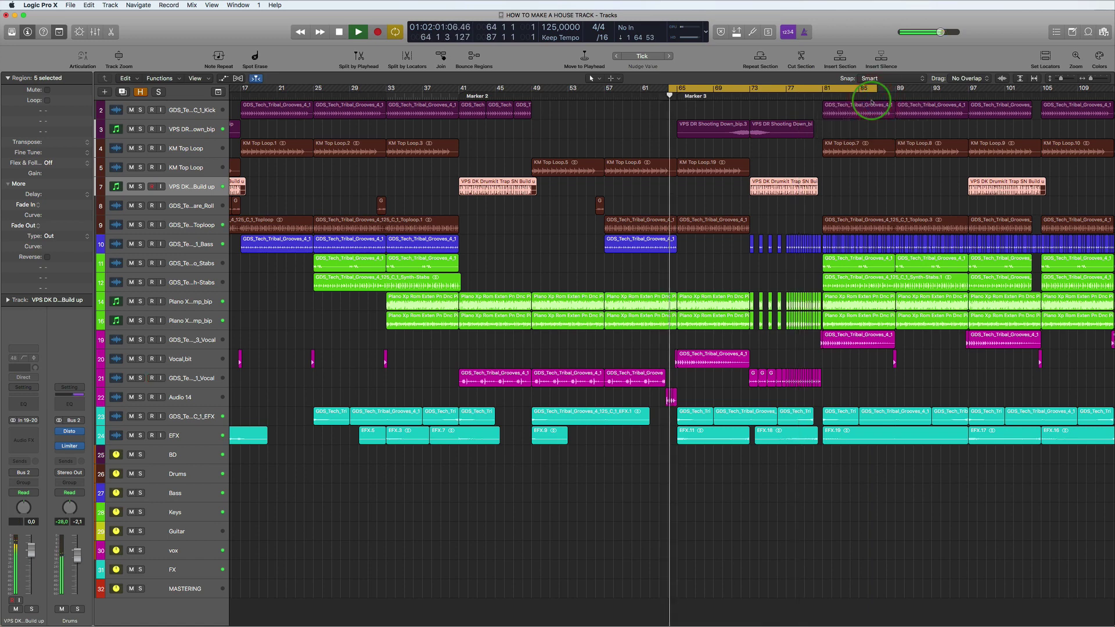
# Step: Mute the reversed VPS DR Shooting Down region at bar 65 on track 3 and play the build-up into the drop
pyautogui.click(708, 133)
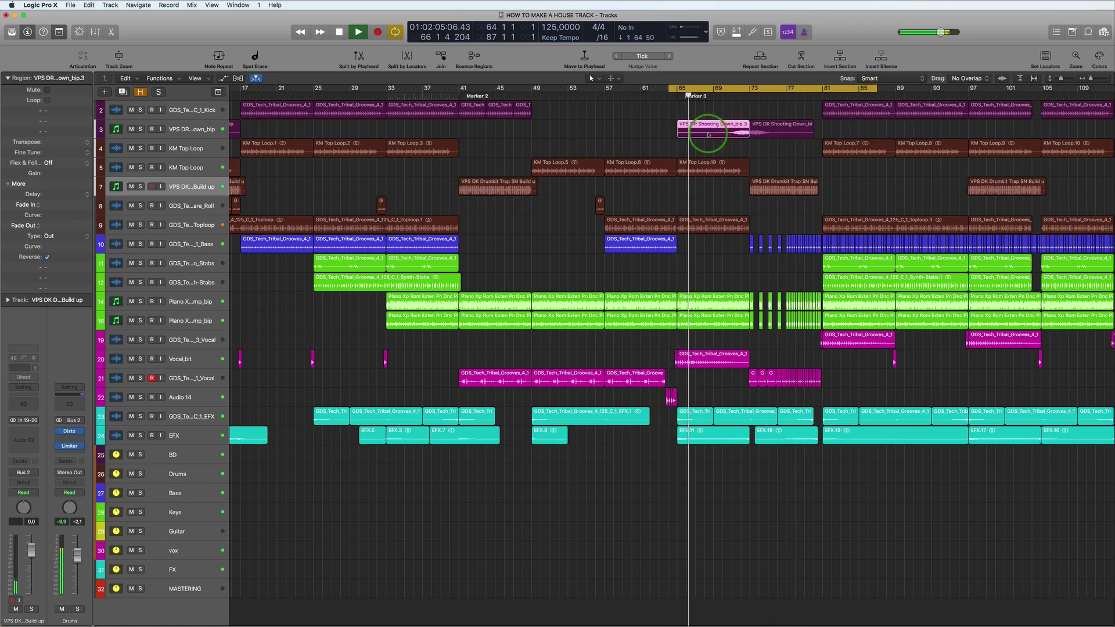
pyautogui.hotkey('ctrl', 'm')
pyautogui.press('ctrl')
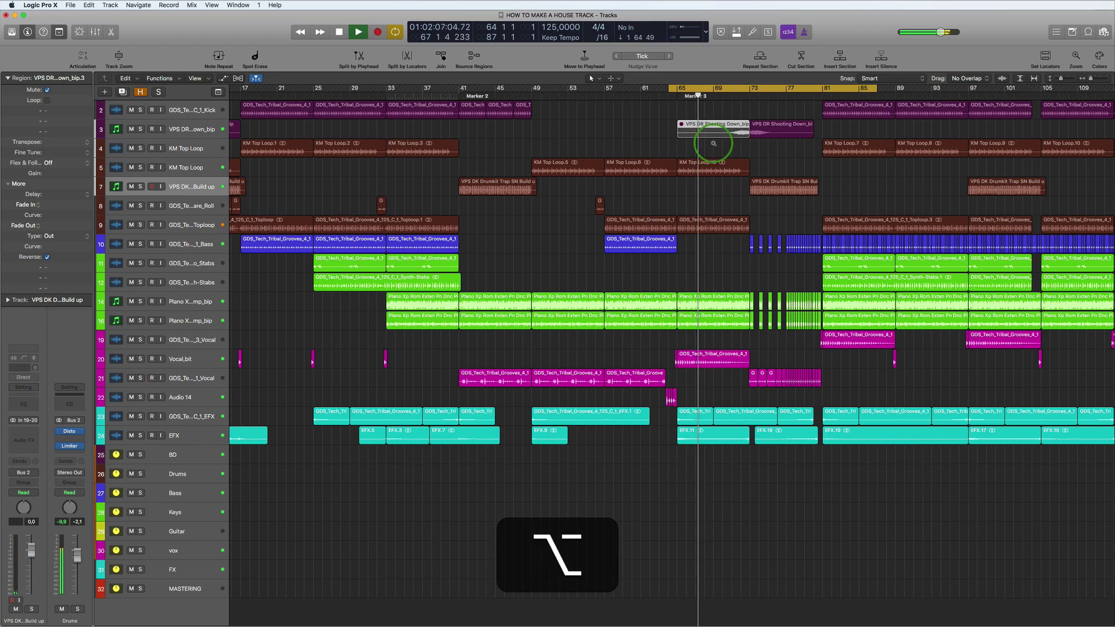
pyautogui.keyDown('ctrl'); pyautogui.keyDown('alt'); pyautogui.click(714, 143); pyautogui.keyUp('alt'); pyautogui.keyUp('ctrl')
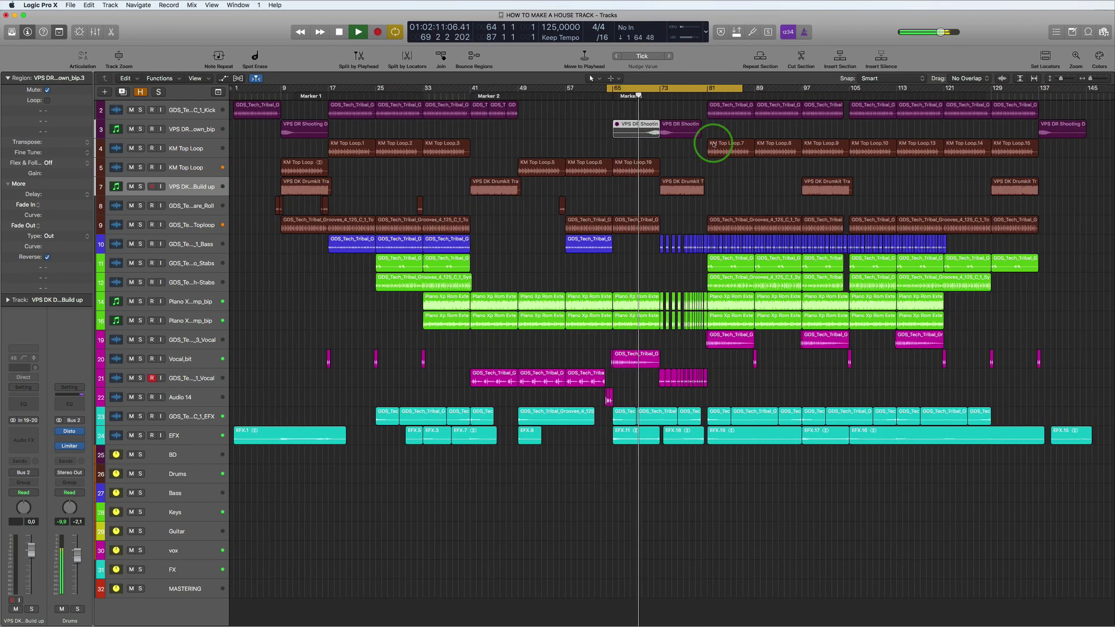
pyautogui.press('alt')
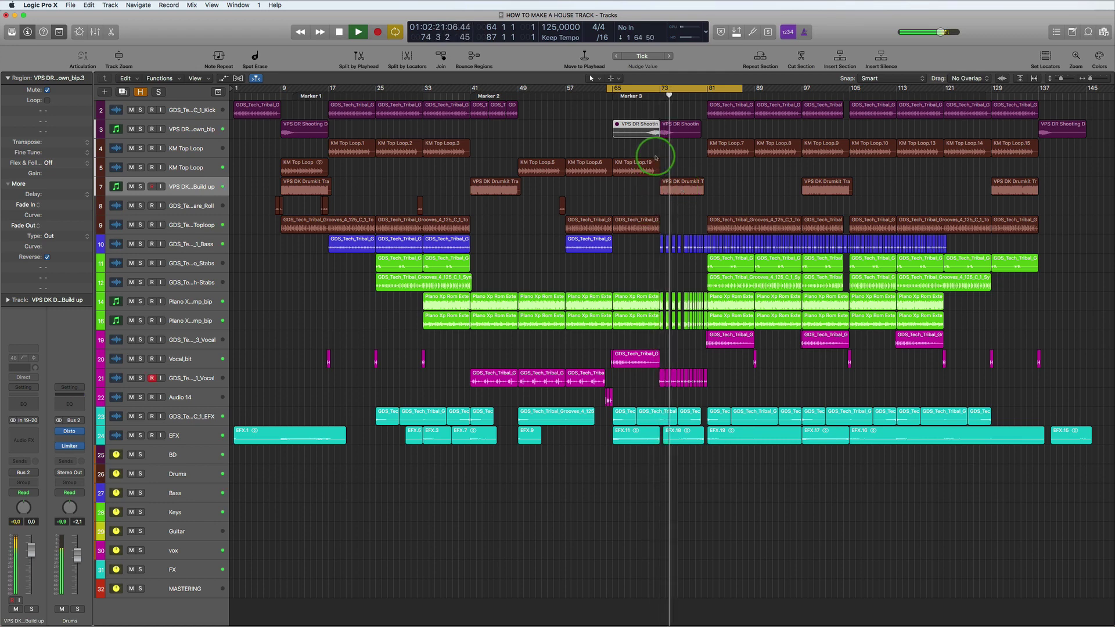
pyautogui.click(662, 245)
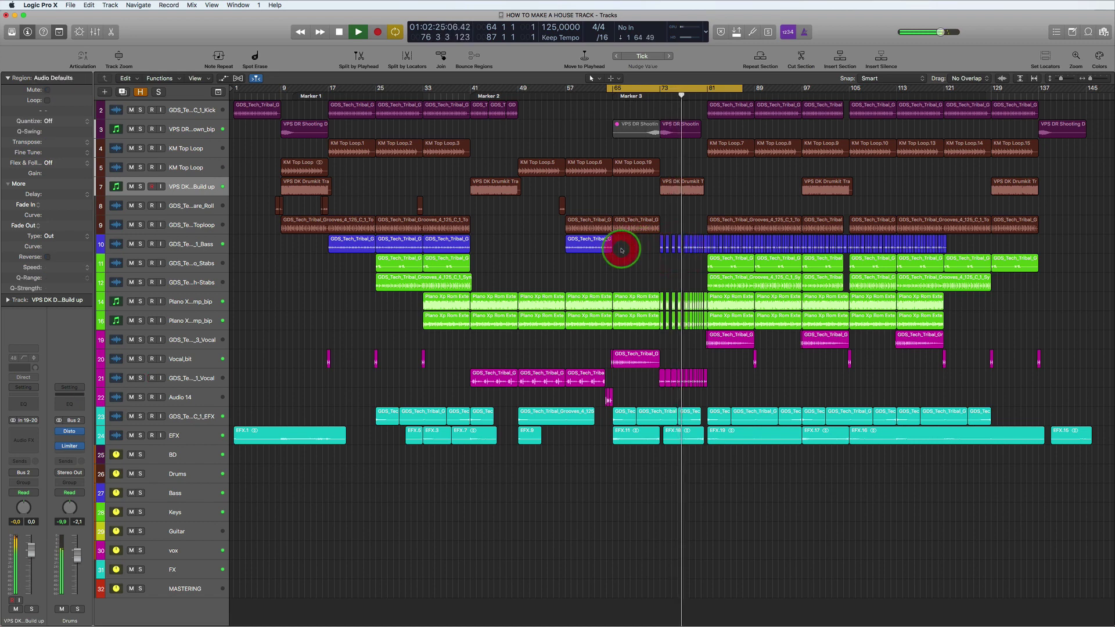
pyautogui.click(579, 237)
pyautogui.scroll(-1, 579, 232)
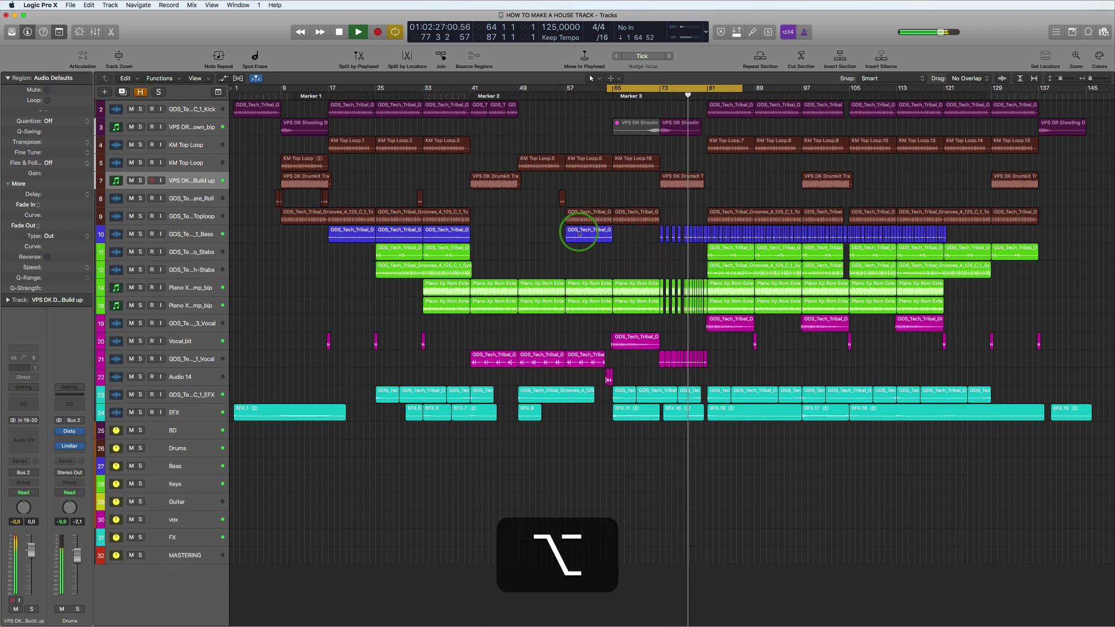
pyautogui.scroll(-1, 579, 233)
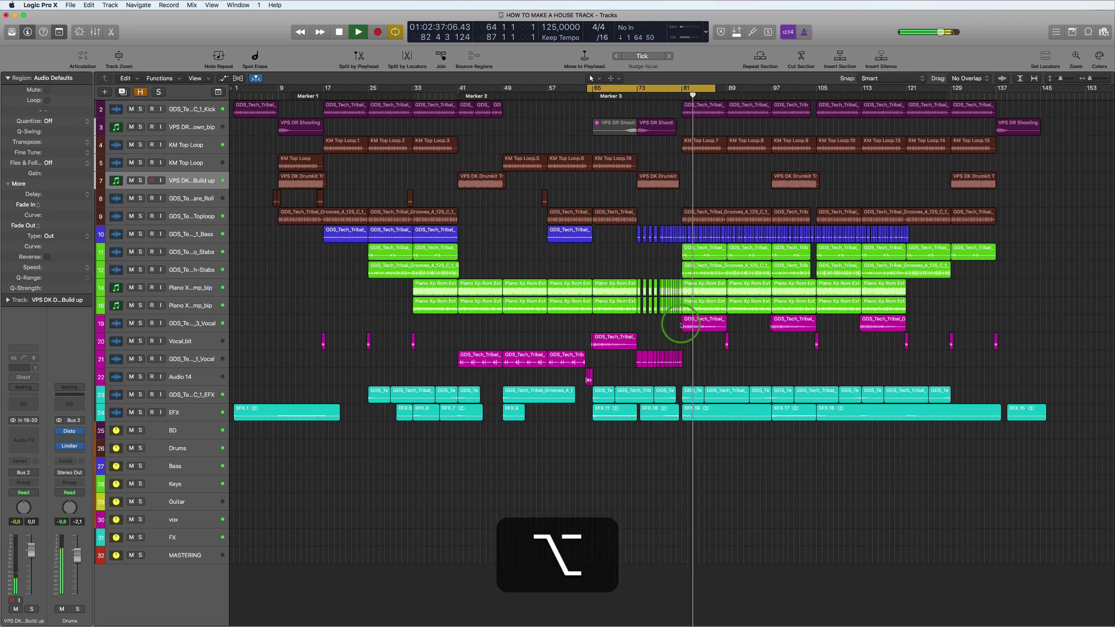
# Step: Move the short vocal slice just before bar 81 from track 19 down to track 20 and restart playback
pyautogui.keyDown('alt'); pyautogui.scroll(6, 679, 324); pyautogui.keyUp('alt')
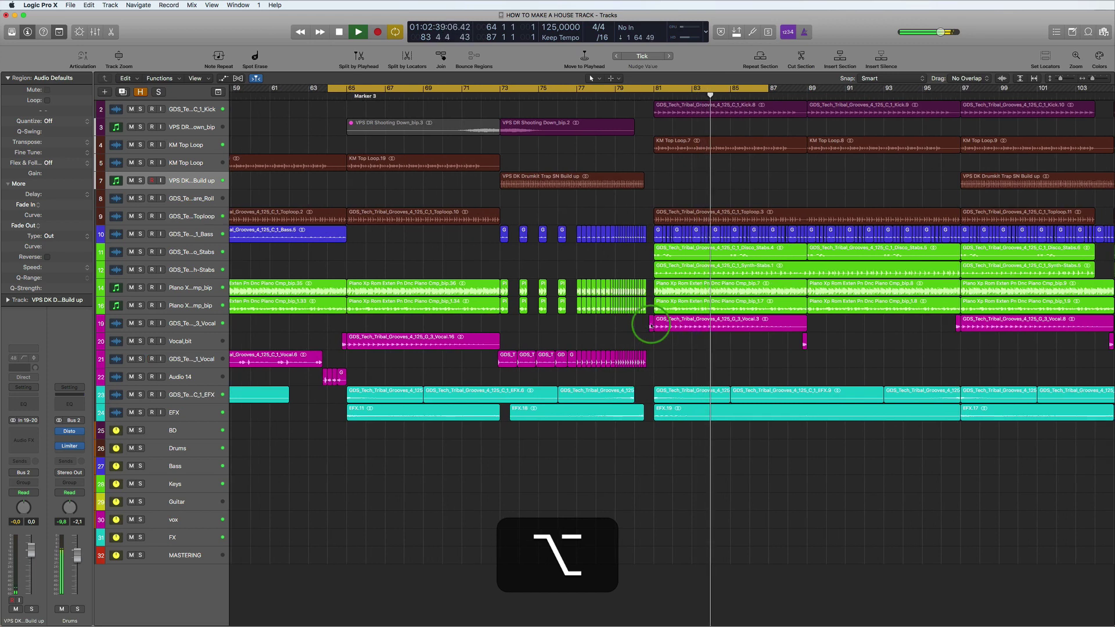
pyautogui.moveTo(650, 326); pyautogui.dragTo(651, 339)
pyautogui.press('space')
pyautogui.press('space')
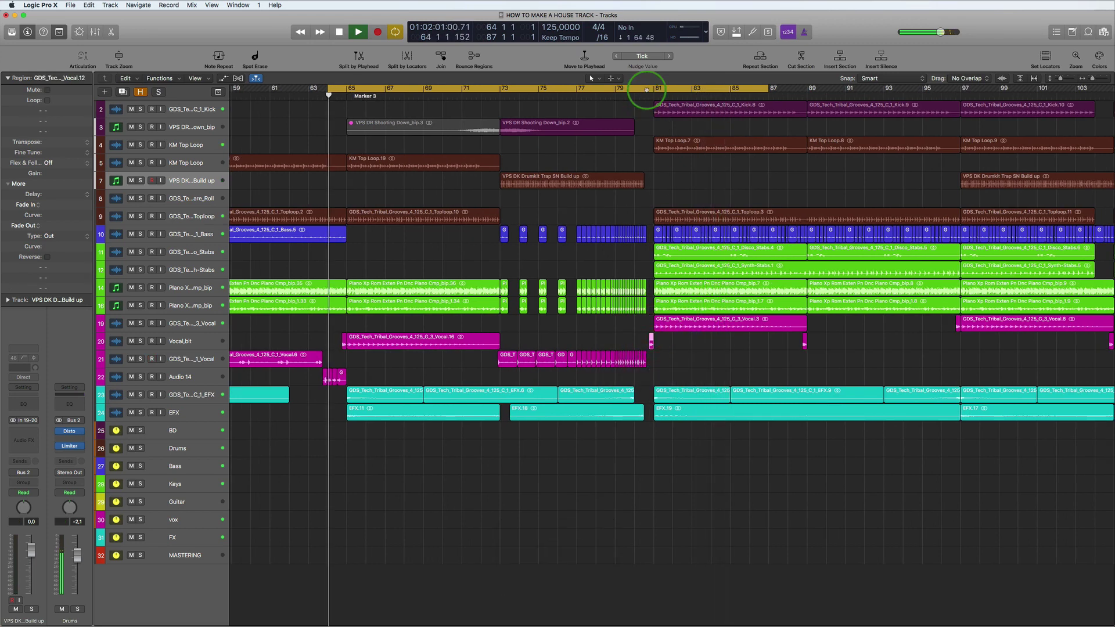
# Step: Set the cycle range from bar 80 to bar 91, play the start of the drop and stop playback
pyautogui.moveTo(646, 90); pyautogui.dragTo(819, 115)
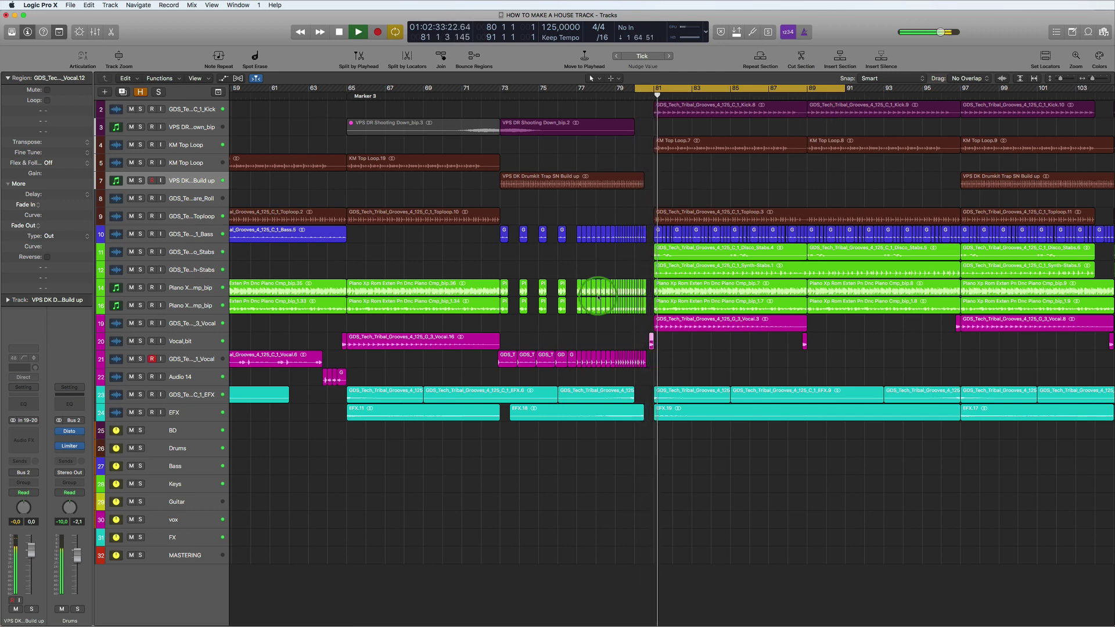
pyautogui.scroll(-4, 601, 267)
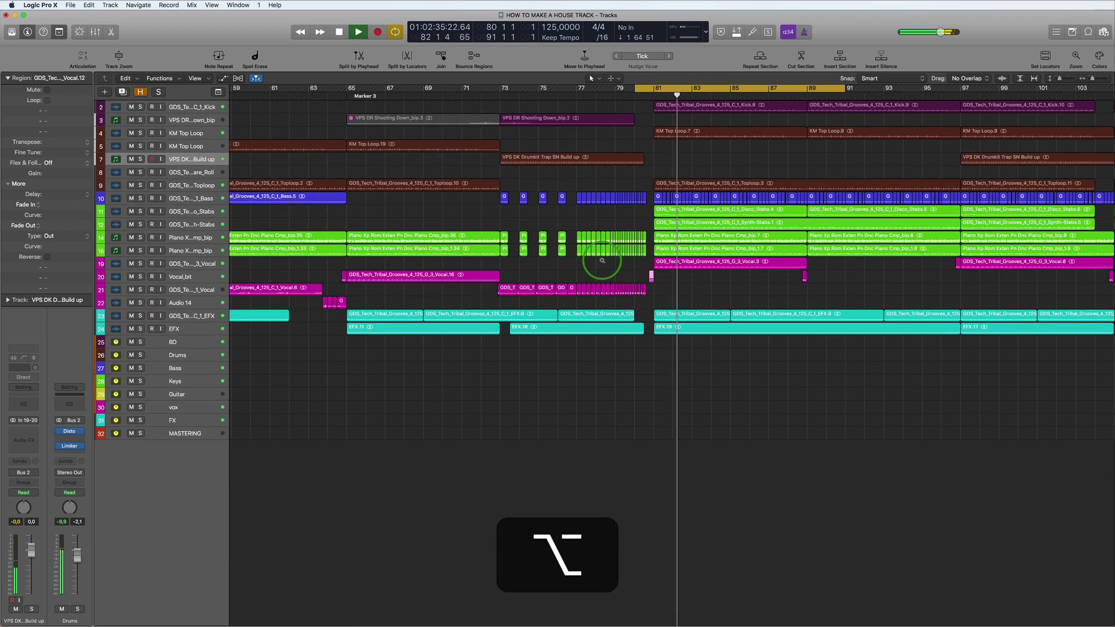
pyautogui.scroll(-1, 598, 255)
pyautogui.hotkey('alt', 'space')
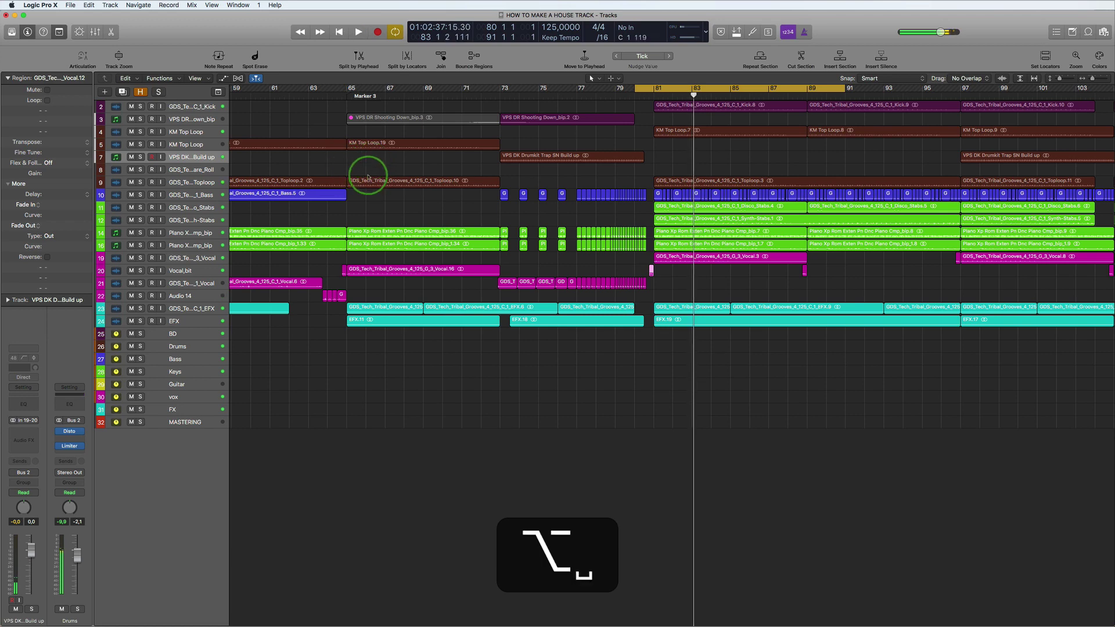
pyautogui.scroll(-2, 567, 174)
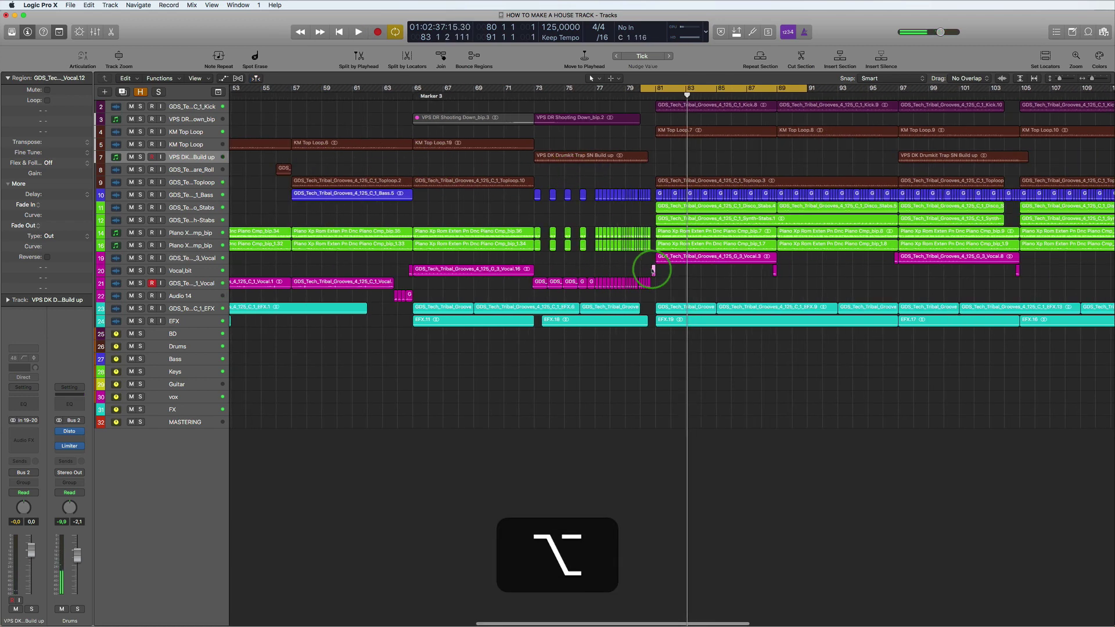
# Step: Cycle bars 9 to 141, play from bar 9 and solo the drumkit build-up on track 7
pyautogui.scroll(-5, 652, 272)
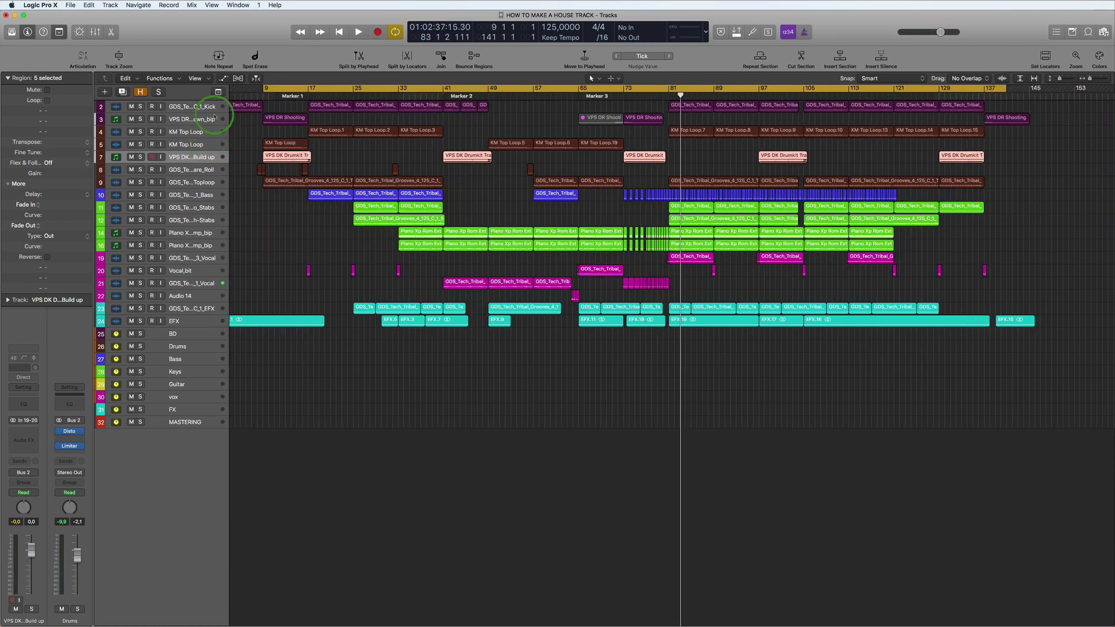
pyautogui.click(266, 87)
pyautogui.press('space')
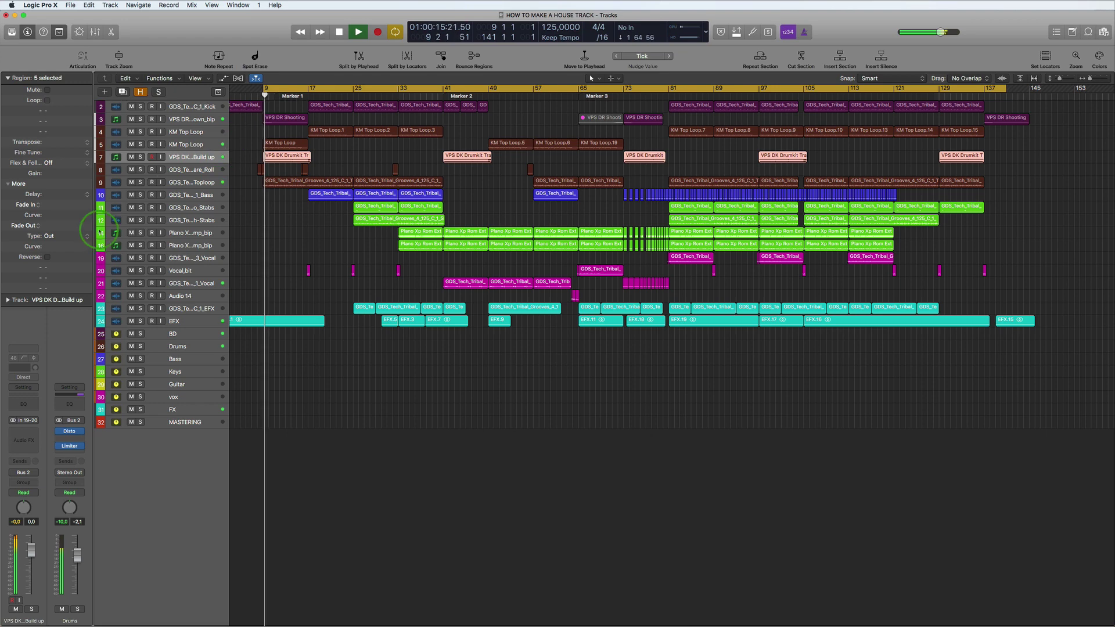
pyautogui.click(140, 157)
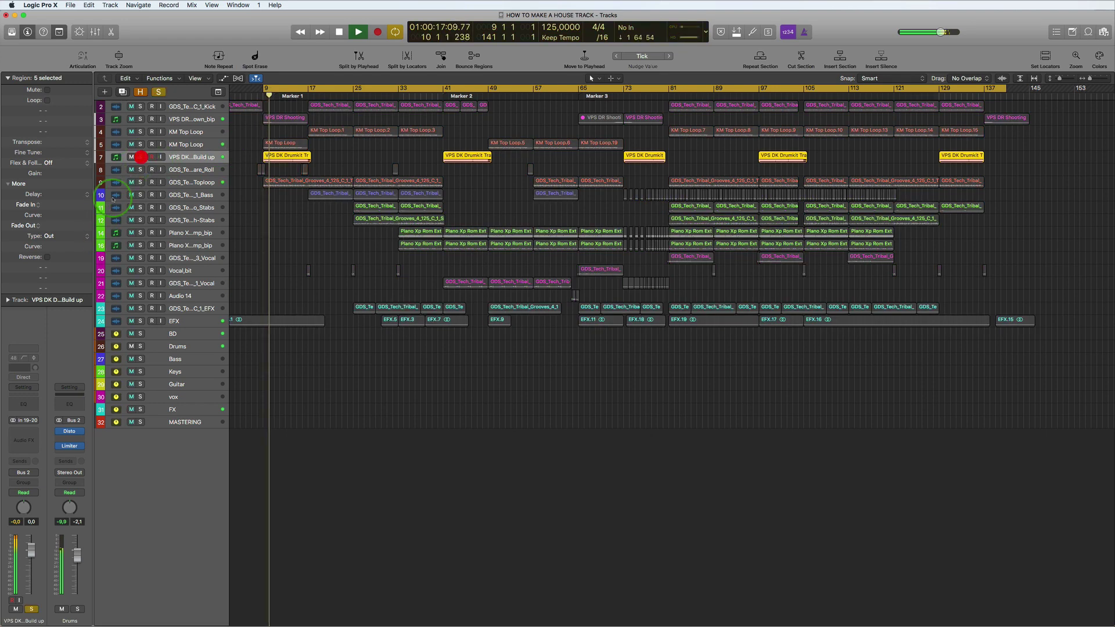
# Step: Insert a stereo Linear Phase EQ followed by a stereo Compressor on the drumkit build-up track
pyautogui.click(35, 431)
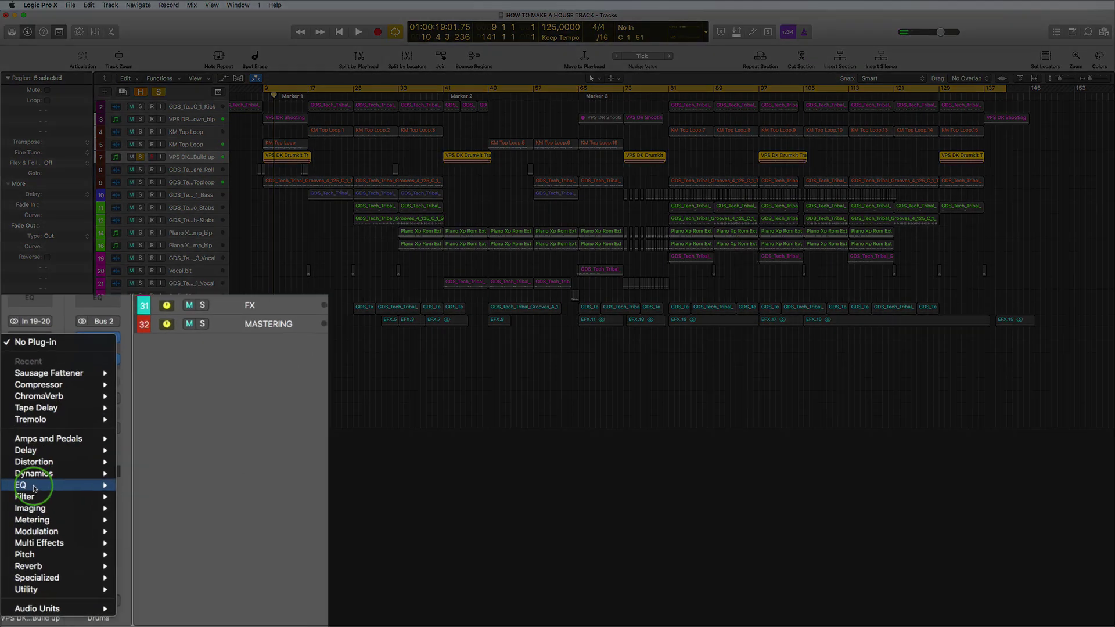
pyautogui.moveTo(24, 531)
pyautogui.moveTo(128, 540)
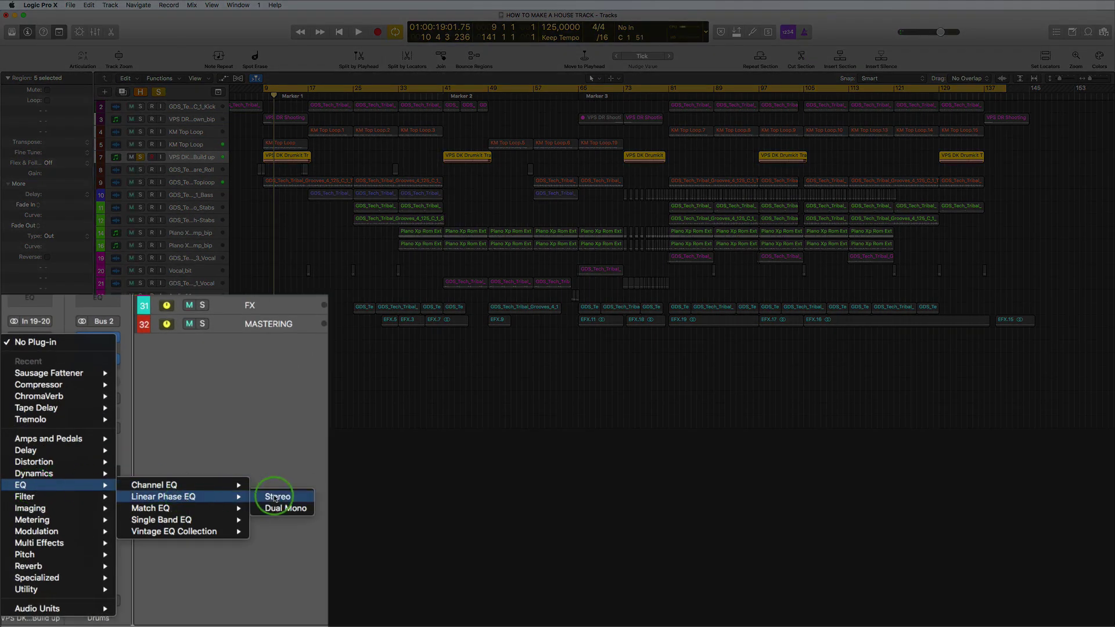
pyautogui.click(183, 534)
pyautogui.click(34, 444)
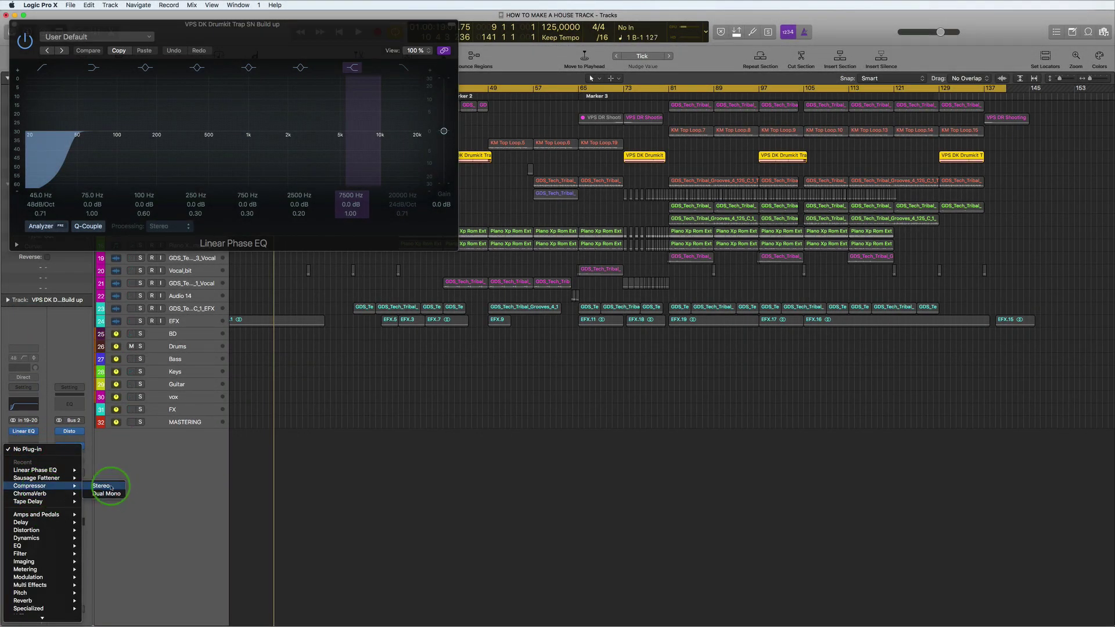
pyautogui.click(109, 486)
pyautogui.moveTo(349, 29); pyautogui.dragTo(659, 162)
# Step: Compare the soloed build-up with the Linear Phase EQ bypassed and enabled, and open the EQ to view its analyzer
pyautogui.click(14, 431)
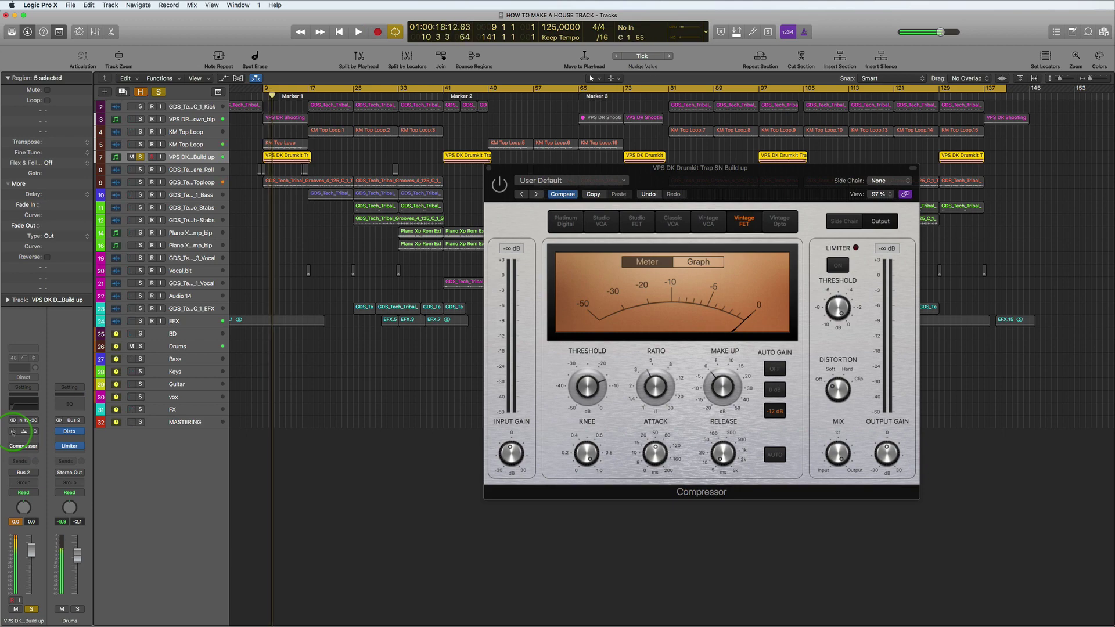
pyautogui.press('space')
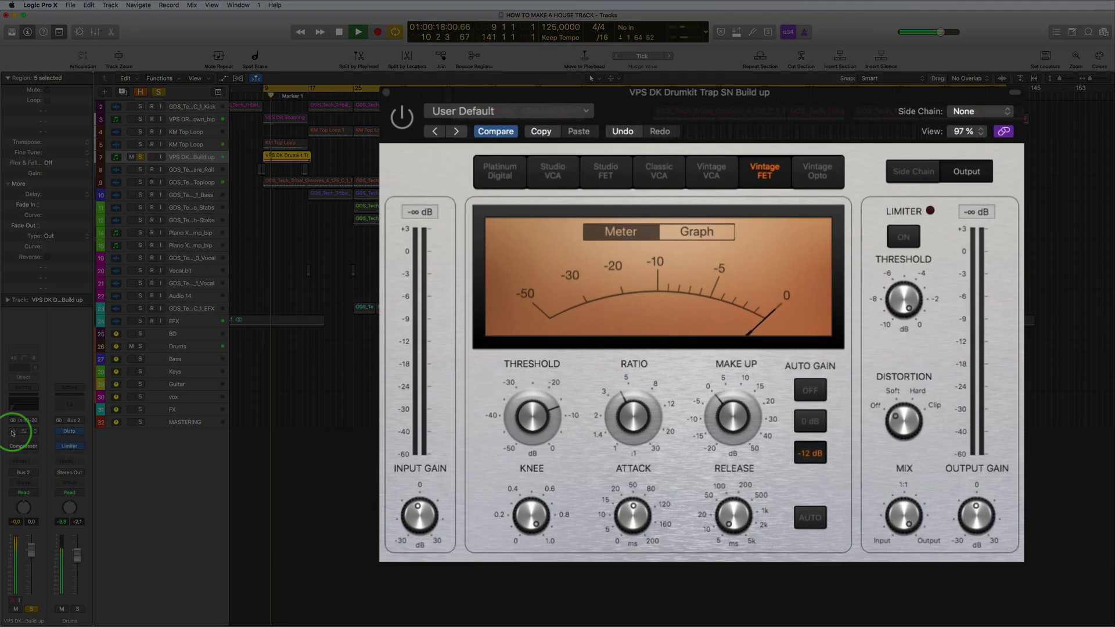
pyautogui.click(13, 432)
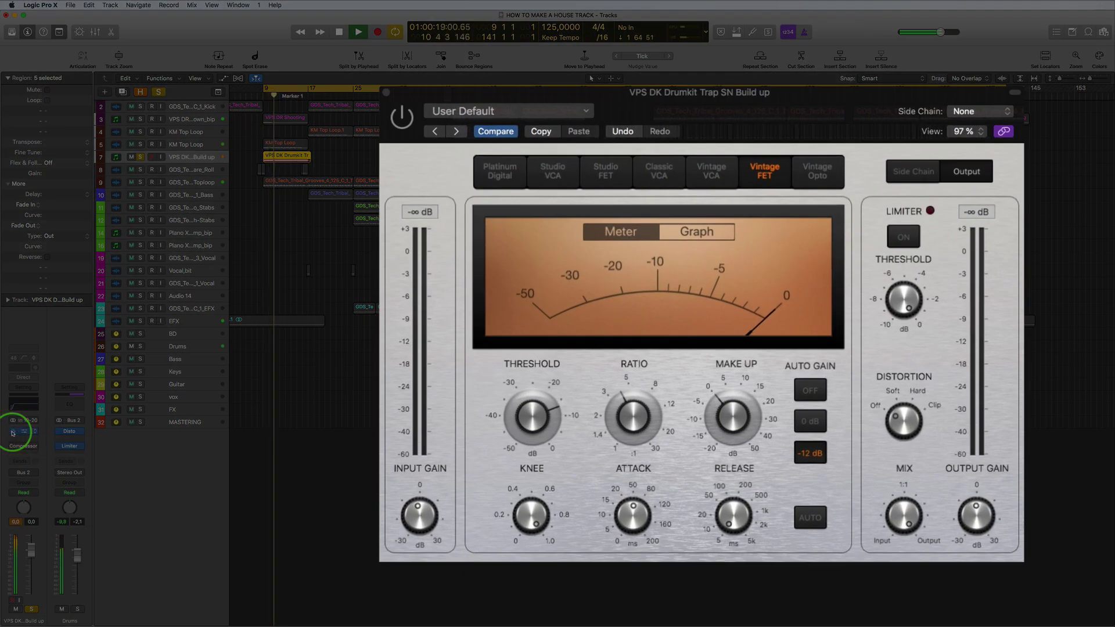
pyautogui.click(25, 431)
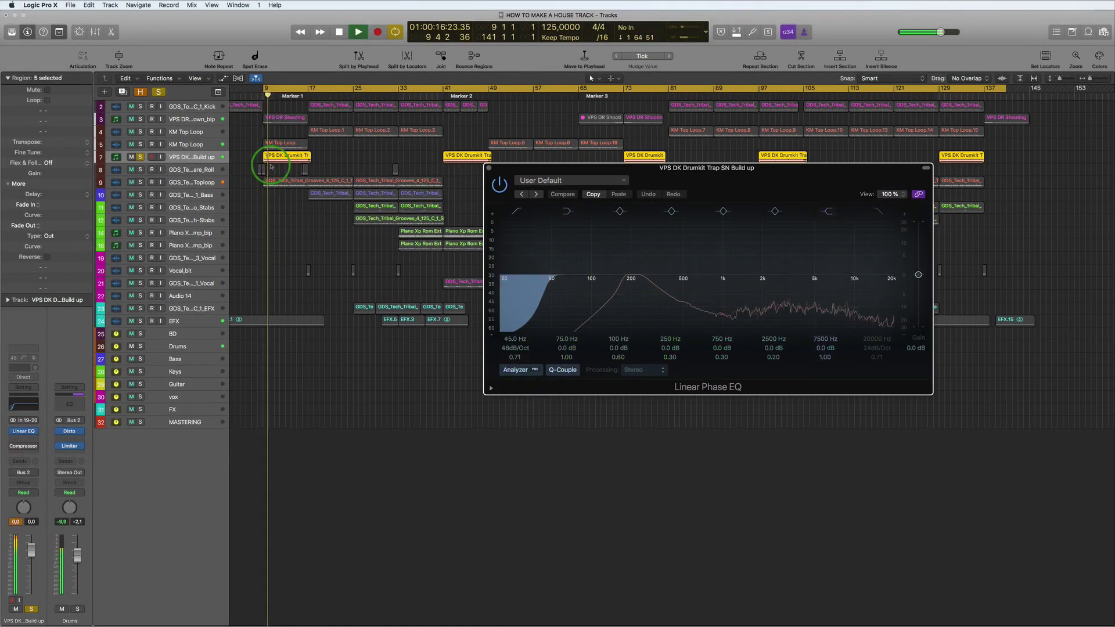
# Step: Unsolo the build-up track, replay it from bar 9 with the other tracks and close the Linear Phase EQ window
pyautogui.scroll(5, 281, 204)
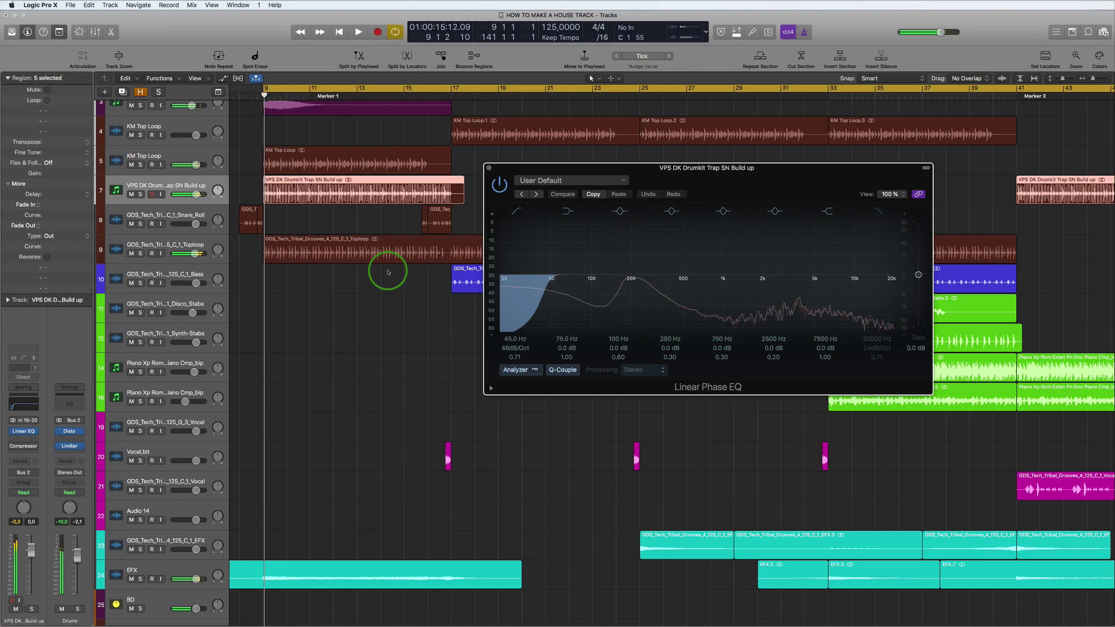
pyautogui.press('space')
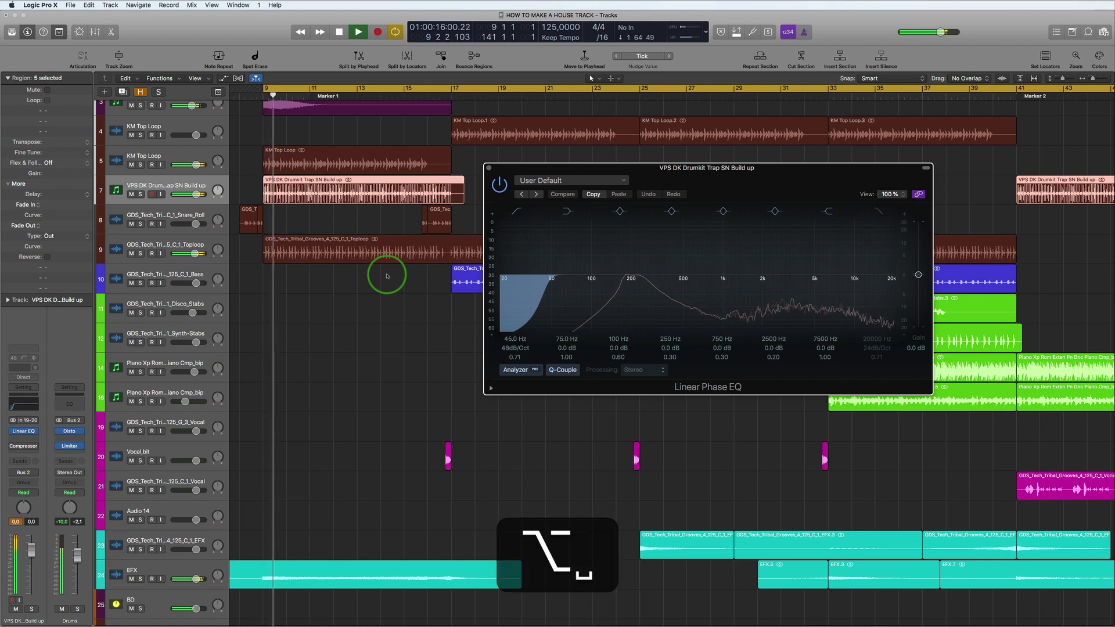
pyautogui.scroll(-3, 386, 272)
pyautogui.click(489, 169)
pyautogui.press('super+w')
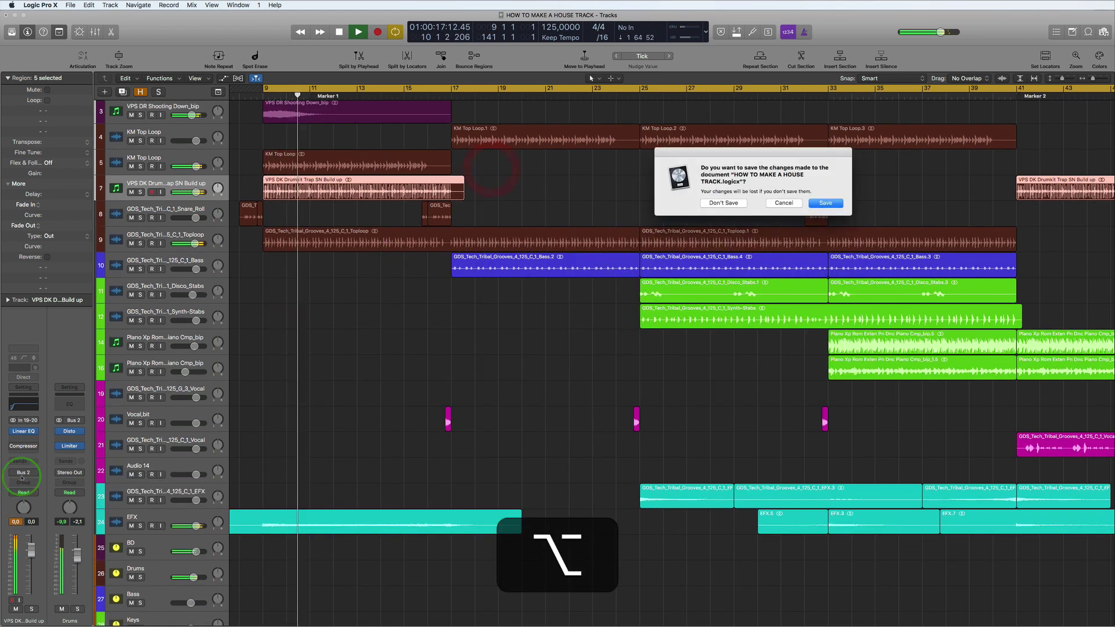
pyautogui.click(784, 202)
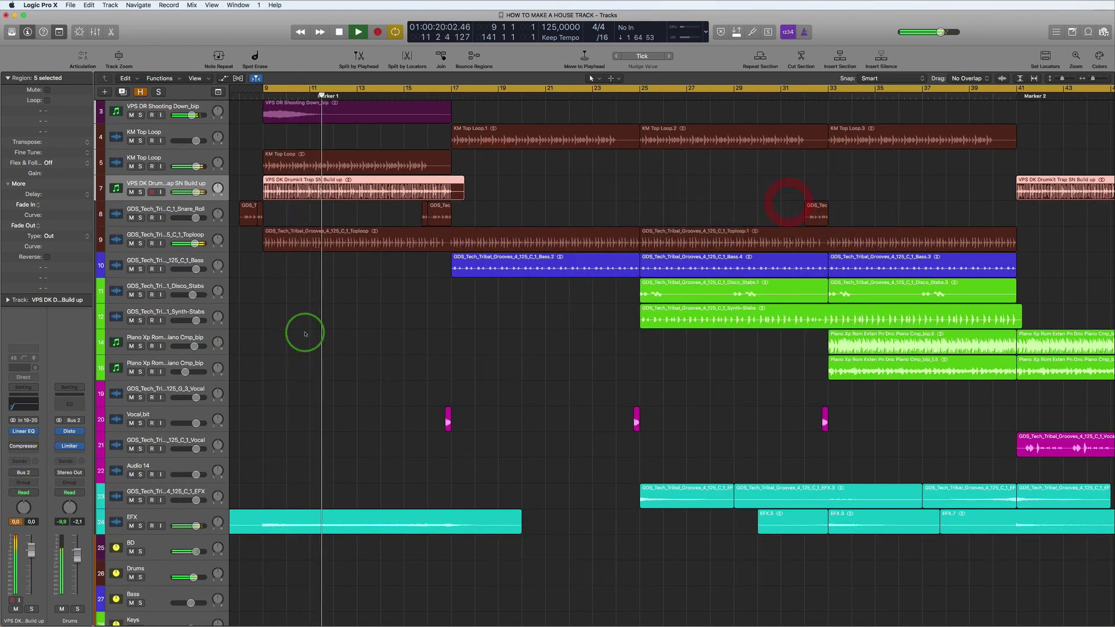
# Step: Enable the bypassed Compressor on the build-up track during playback and stop playback
pyautogui.click(320, 340)
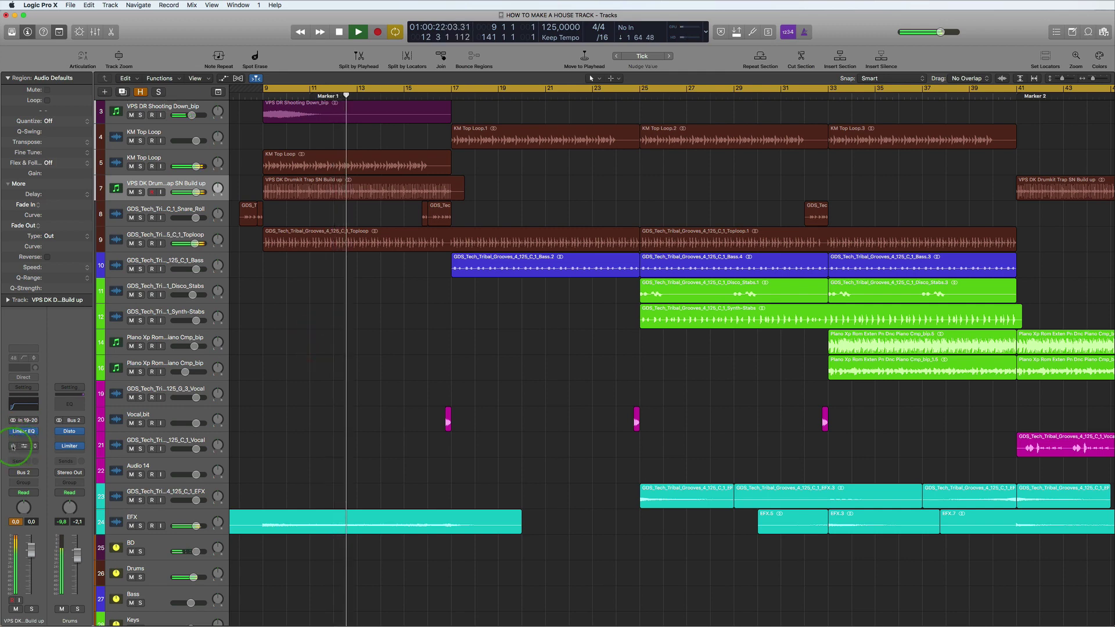
pyautogui.click(35, 440)
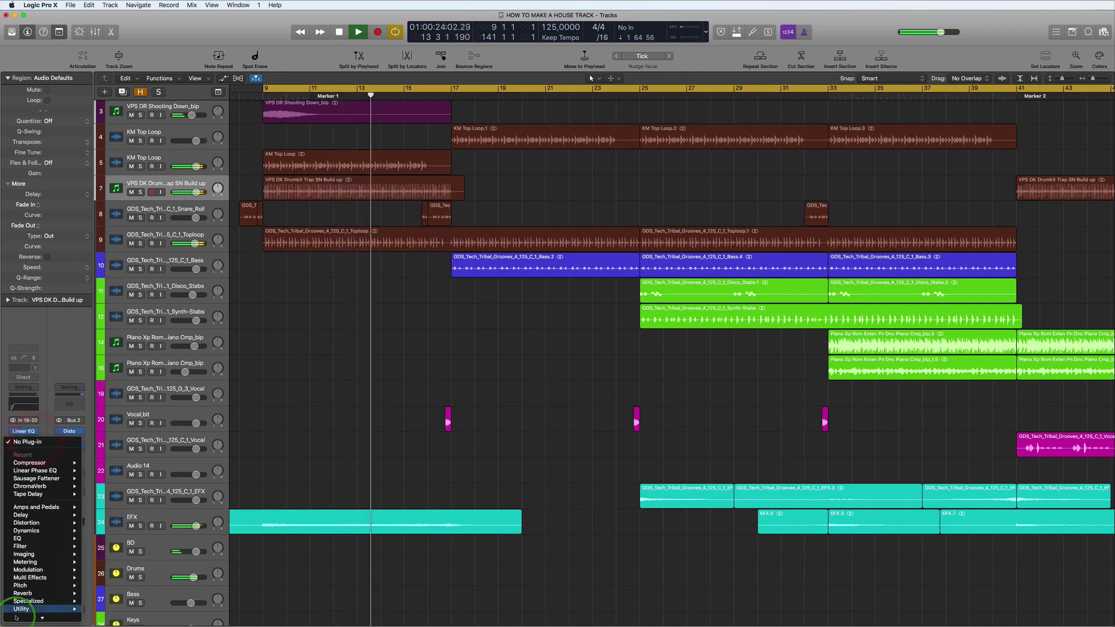
pyautogui.click(37, 616)
pyautogui.click(366, 403)
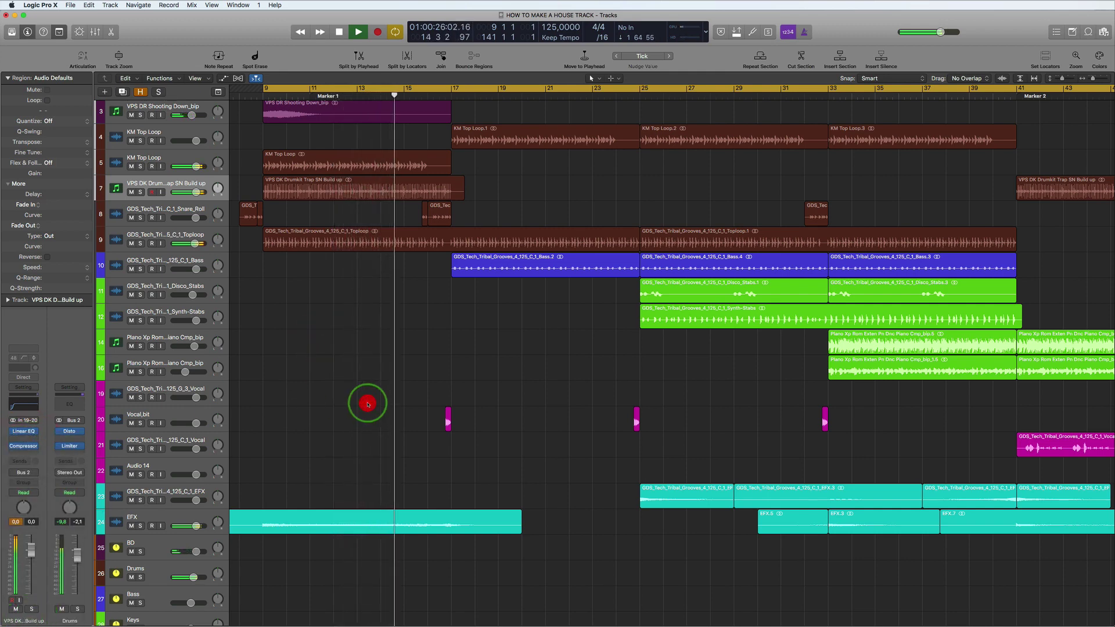
pyautogui.press('space')
pyautogui.press('s')
pyautogui.press('s')
pyautogui.press('s')
pyautogui.press('s')
pyautogui.press('s')
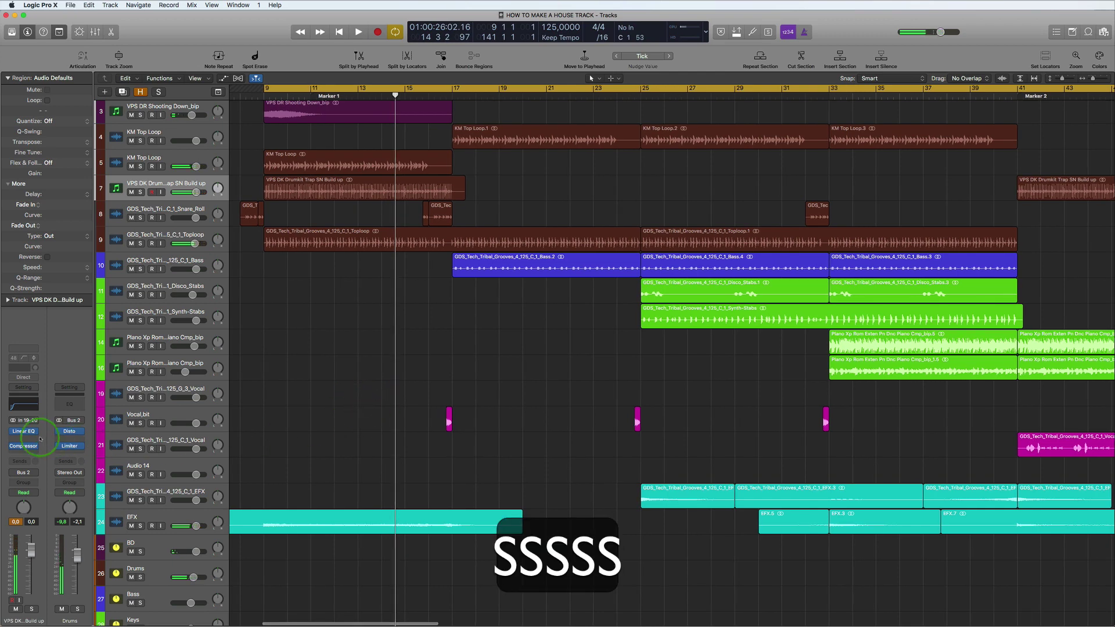
# Step: Insert Endless Smile between the Linear Phase EQ and Compressor on the build-up track and choose the extreme Dada Dynamite preset
pyautogui.scroll(-6, 418, 360)
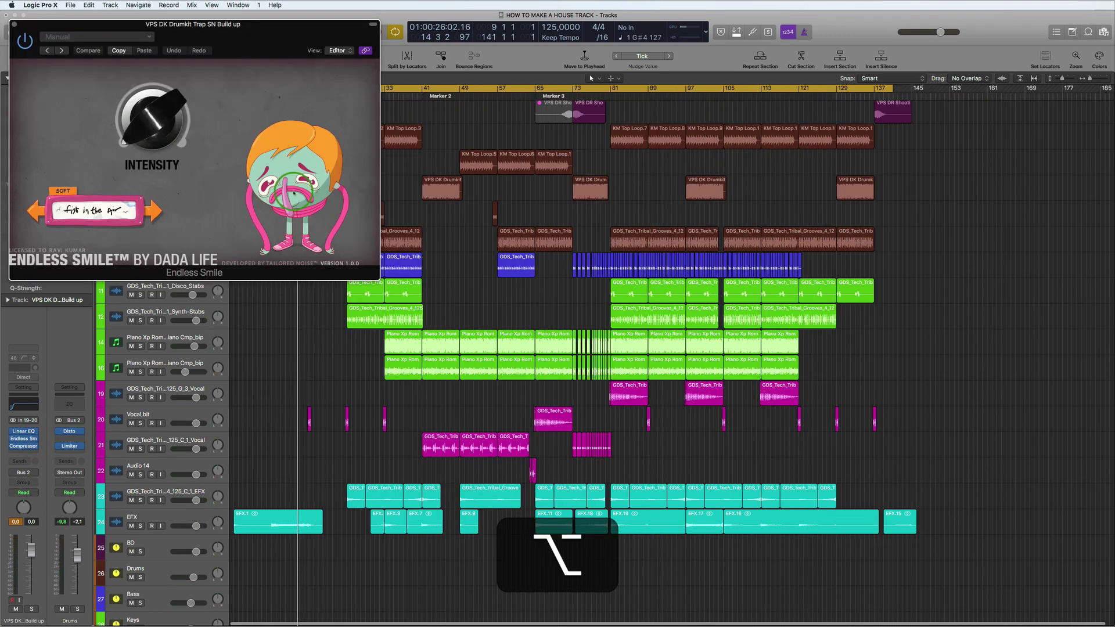
pyautogui.moveTo(281, 45); pyautogui.dragTo(936, 353)
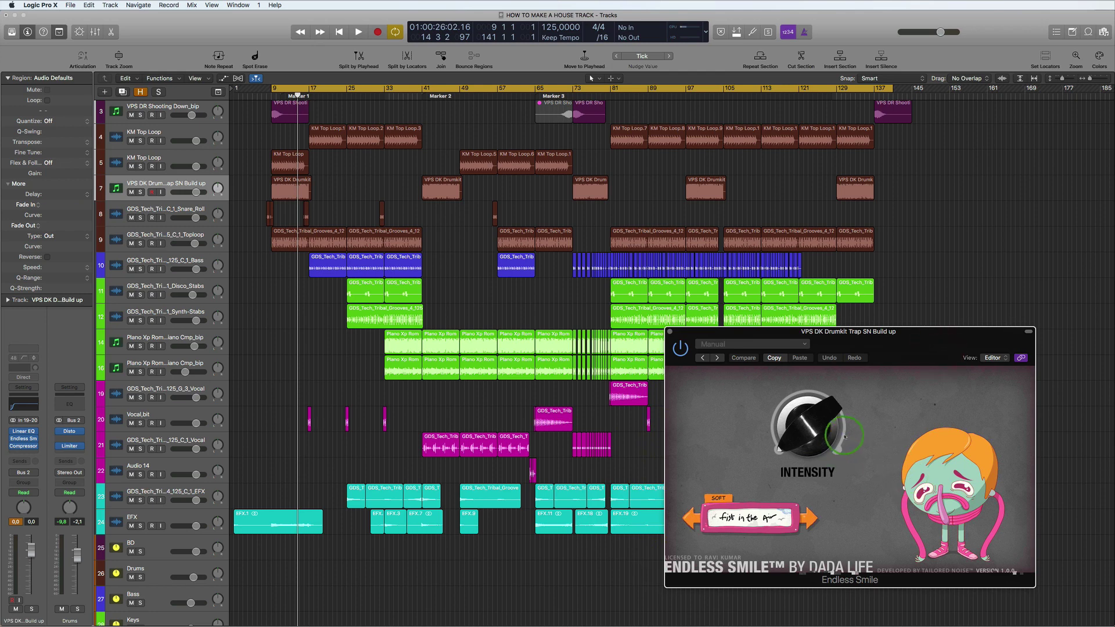
pyautogui.click(810, 519)
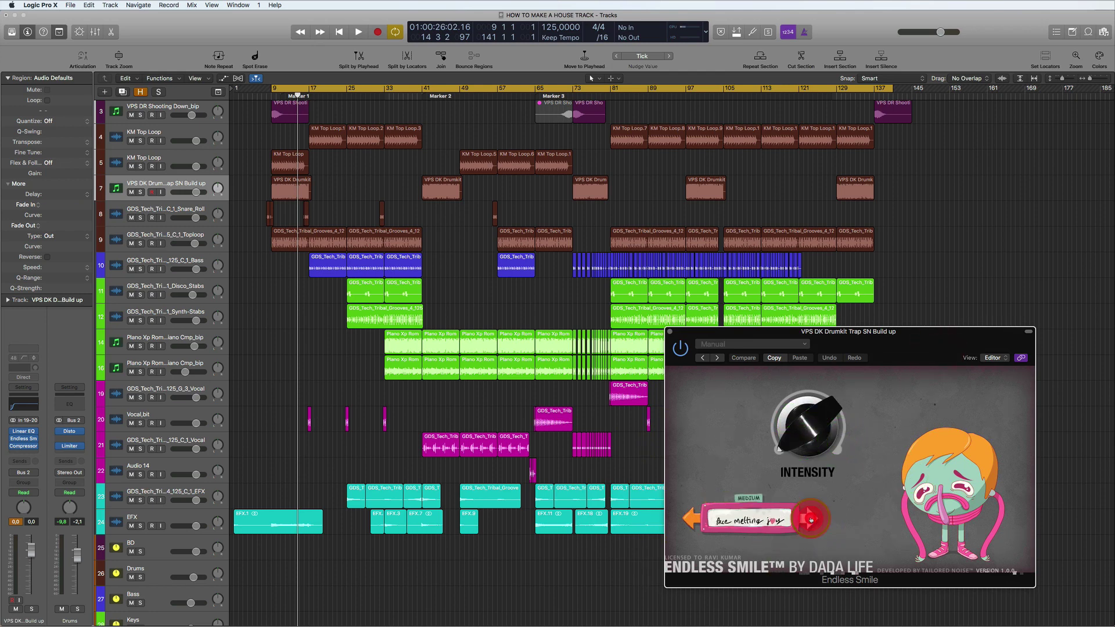
pyautogui.click(811, 519)
# Step: Audition the Endless Smile Intensity sweep while playing from bar 9, return it to 0.0 % and stop playback
pyautogui.press('space')
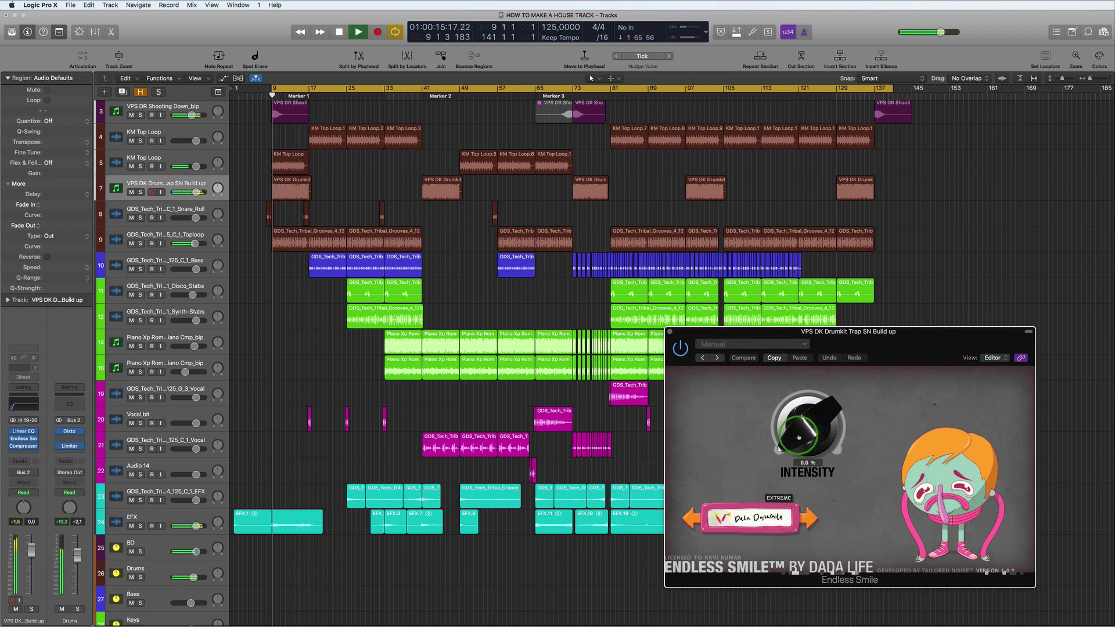
pyautogui.moveTo(818, 448); pyautogui.dragTo(809, 622)
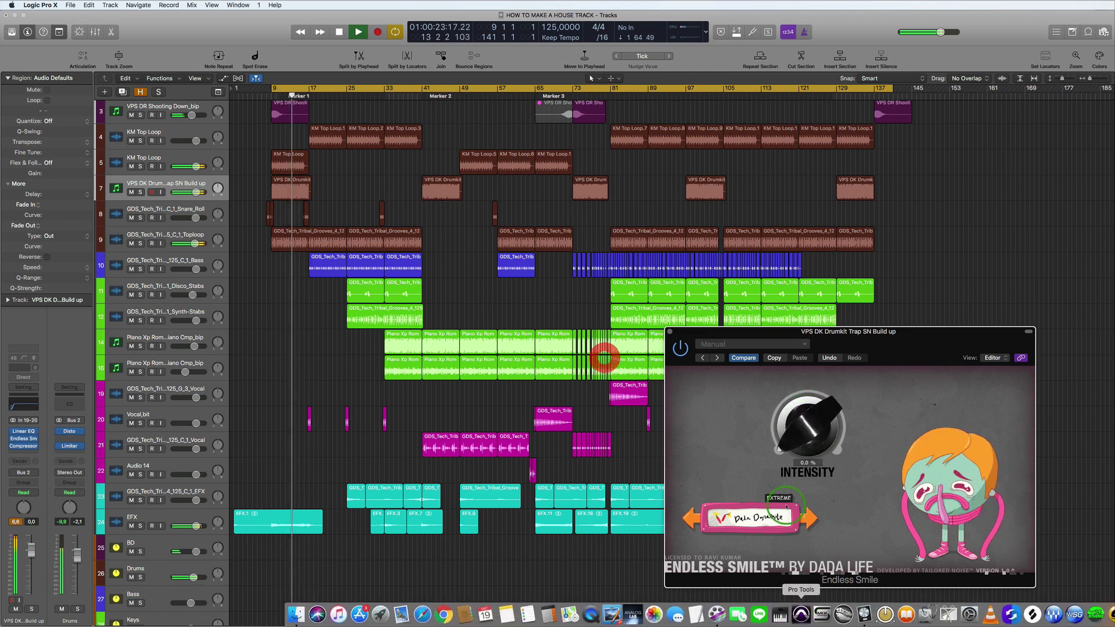
pyautogui.press('space')
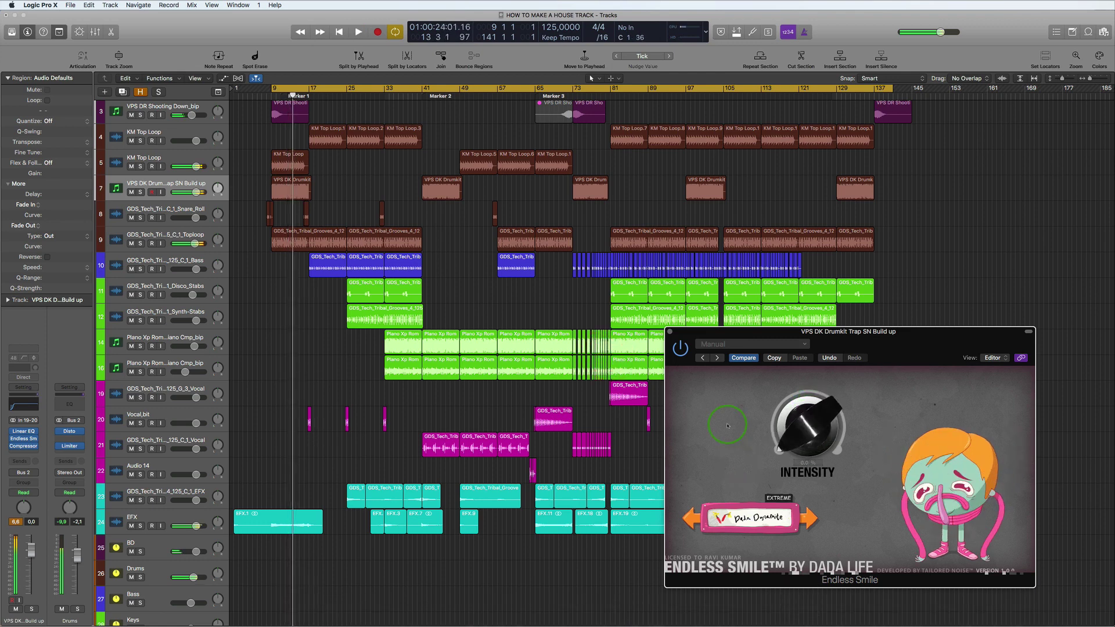
# Step: Set the input gain of the build-up track's Compressor to -4.0 dB and close its window
pyautogui.click(16, 522)
pyautogui.click(24, 451)
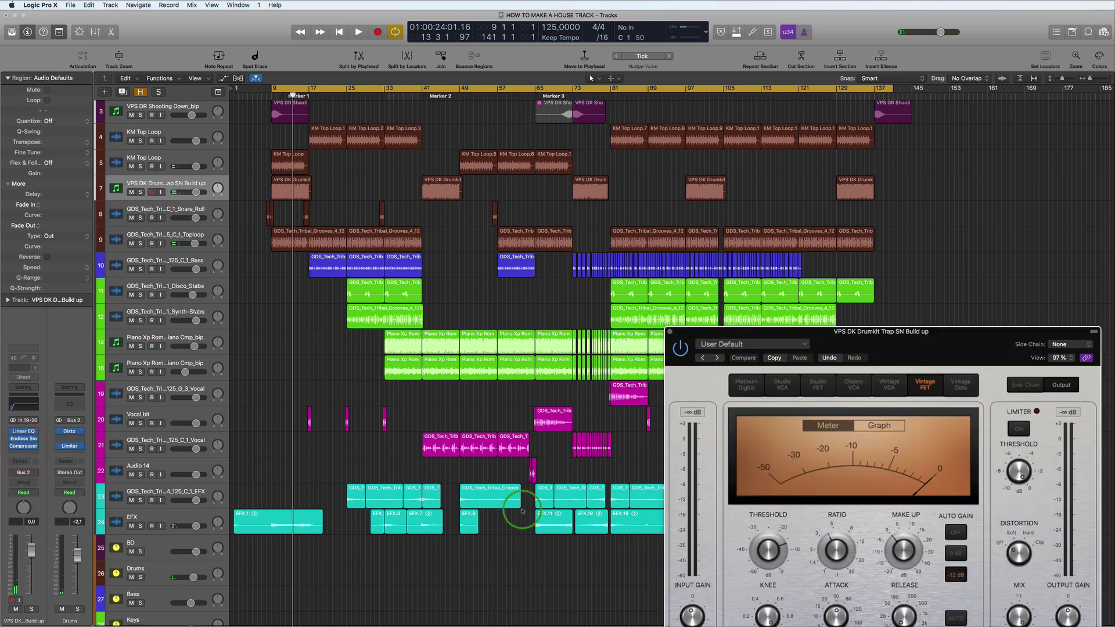
pyautogui.moveTo(693, 615); pyautogui.dragTo(692, 623)
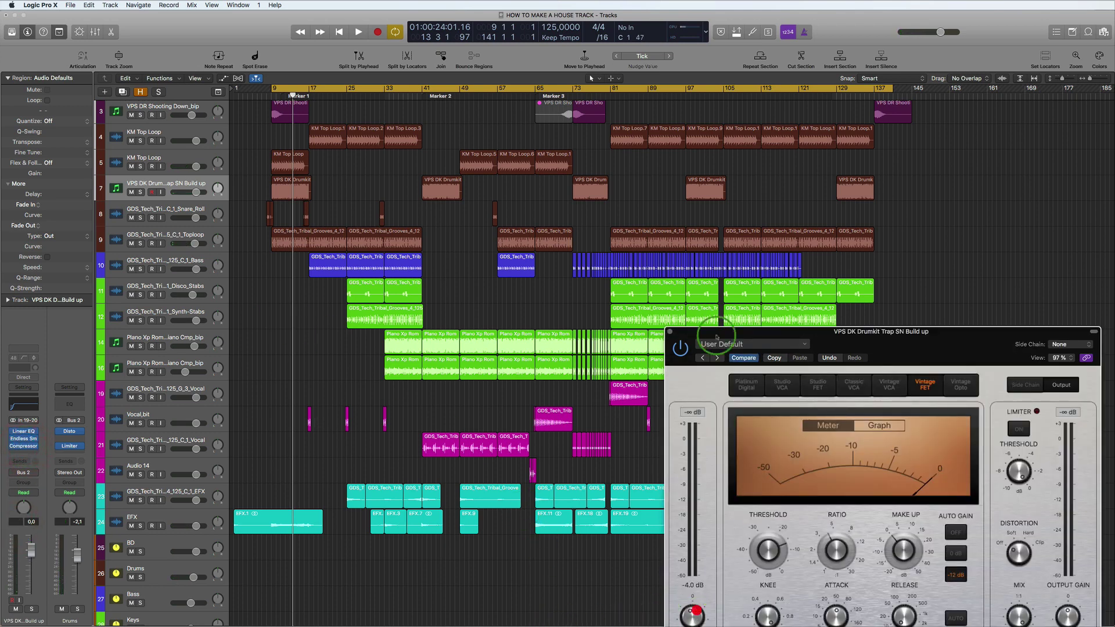
pyautogui.click(670, 331)
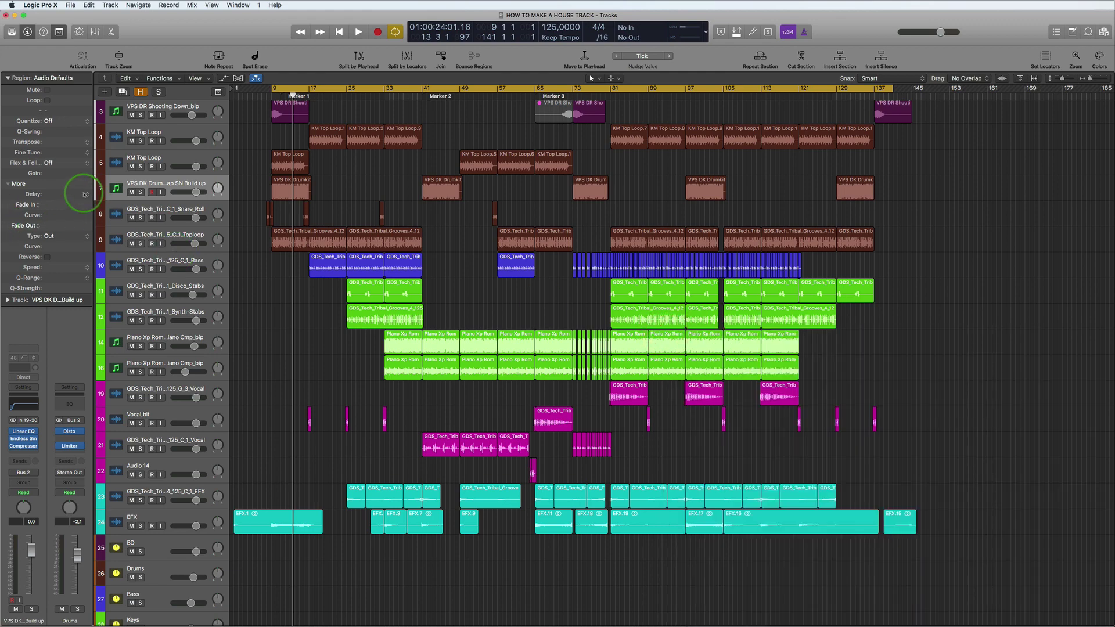
# Step: Set the drumkit build-up track's automation mode to Latch
pyautogui.click(185, 181)
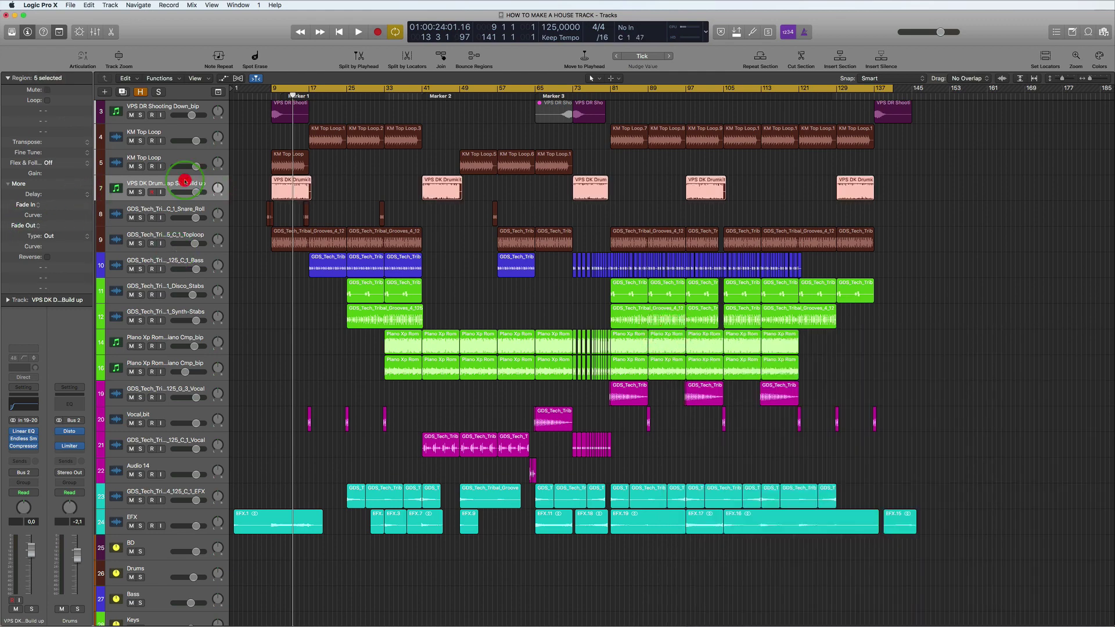
pyautogui.click(25, 493)
pyautogui.click(24, 512)
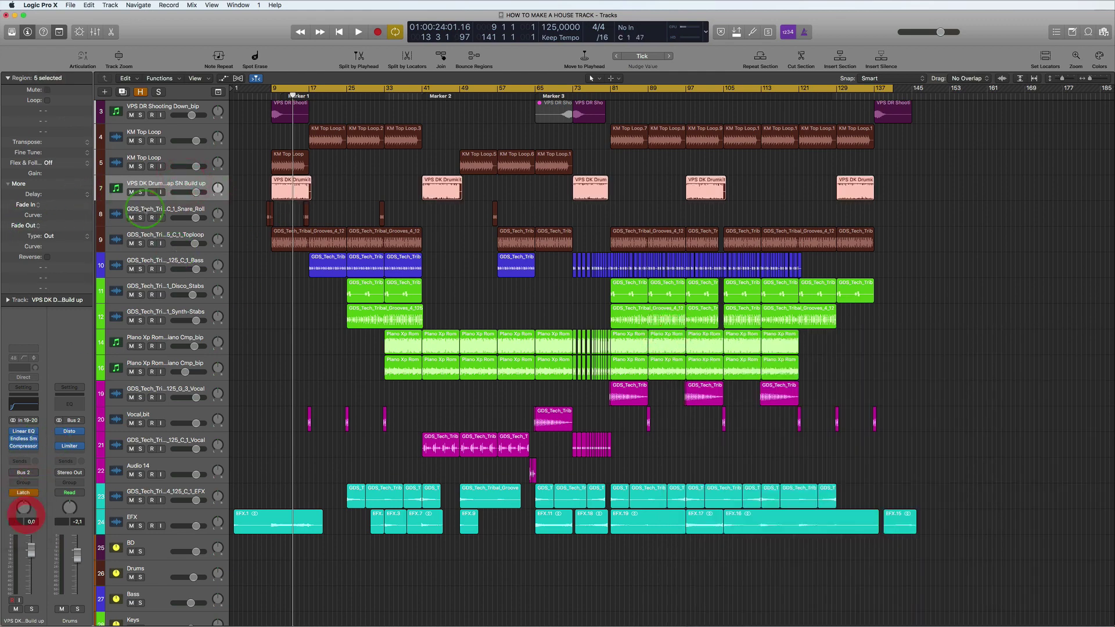
# Step: Open Endless Smile on the build-up track and set the cycle range from bar 13 to bar 55
pyautogui.click(25, 439)
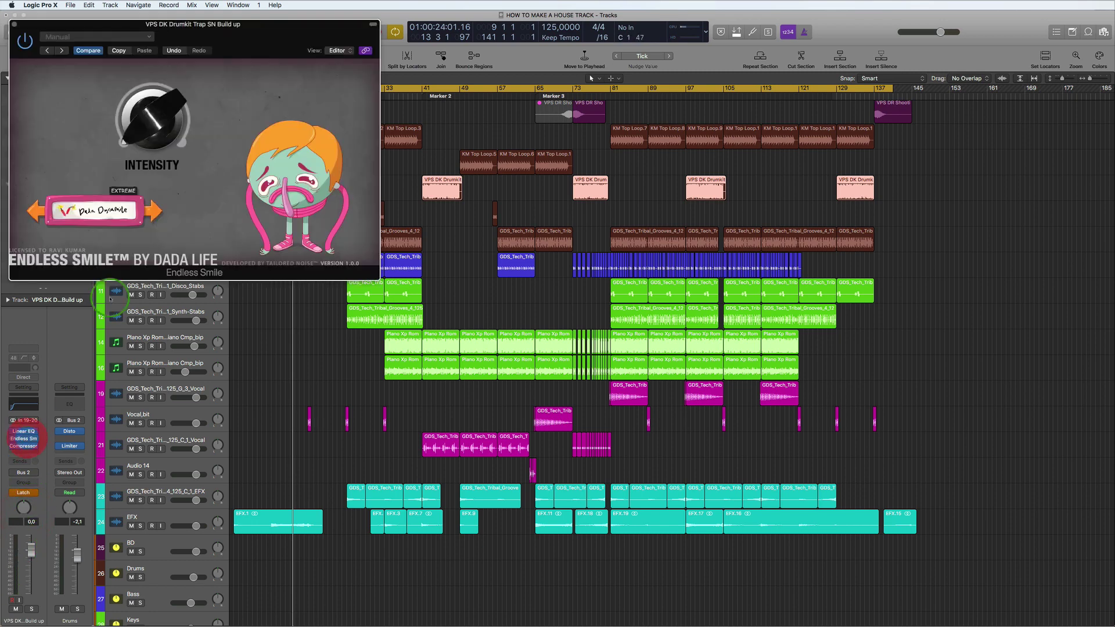
pyautogui.moveTo(283, 46); pyautogui.dragTo(690, 267)
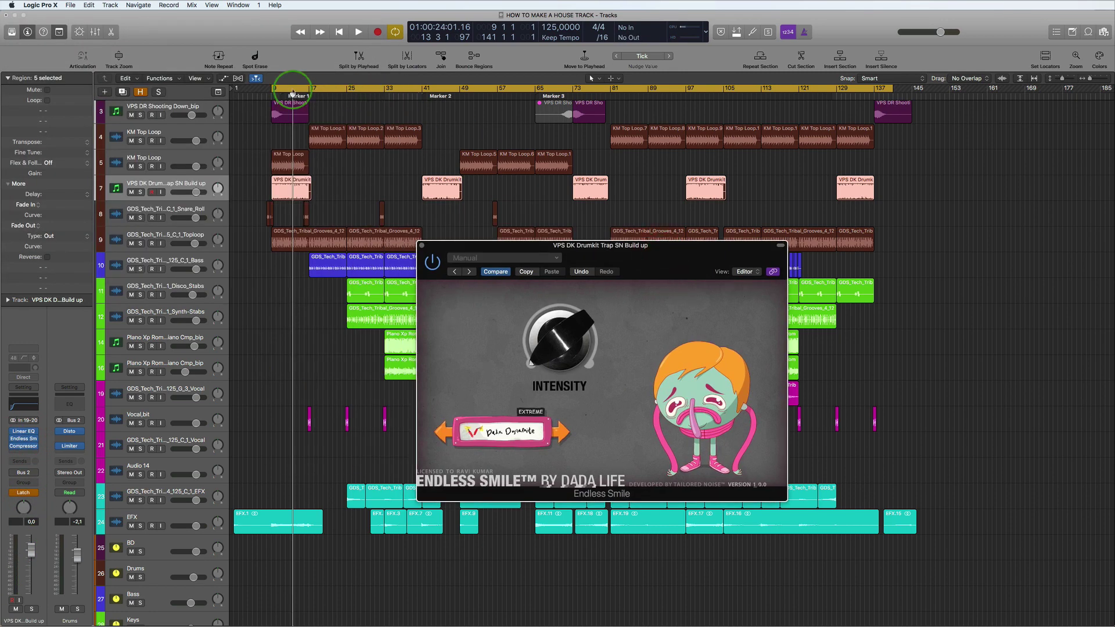
pyautogui.moveTo(292, 93); pyautogui.dragTo(494, 92)
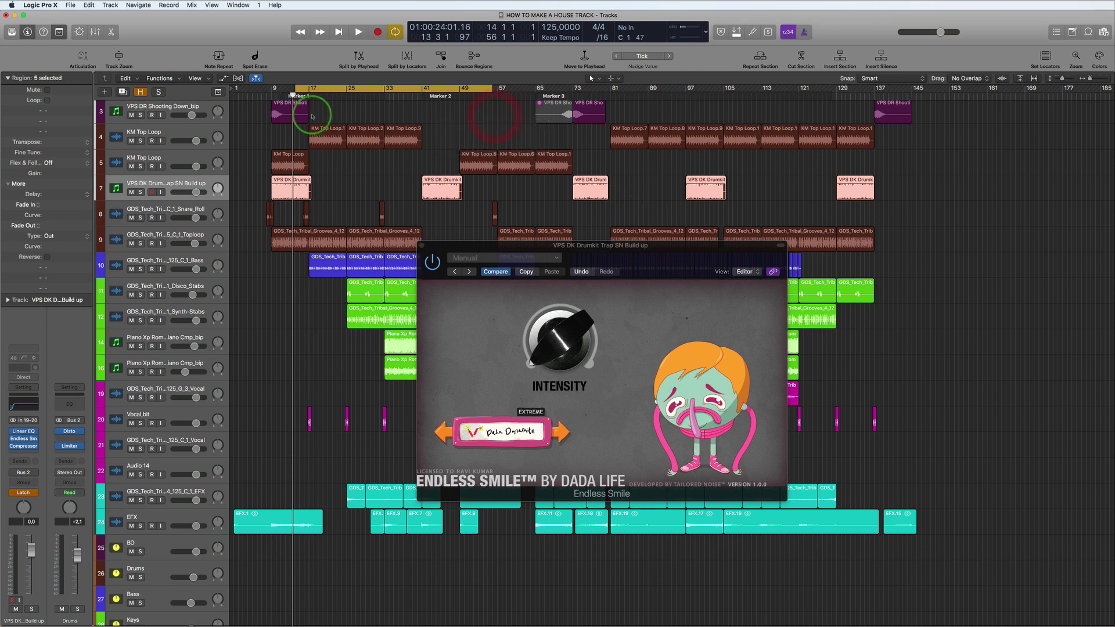
pyautogui.moveTo(312, 89); pyautogui.dragTo(310, 89)
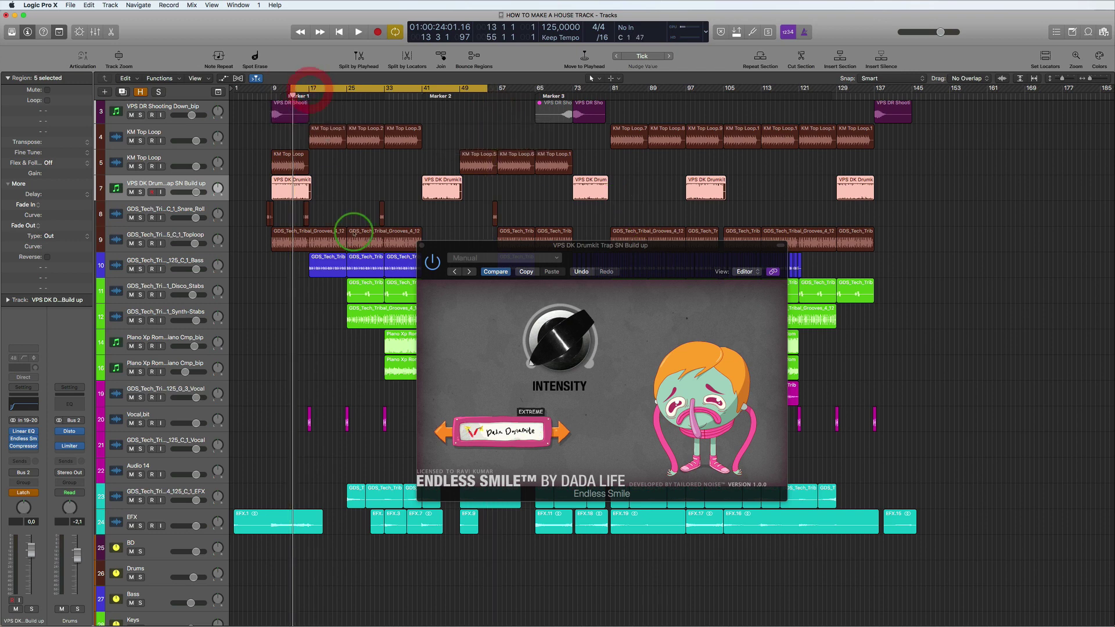
# Step: Return the build-up track's automation mode to Read and move Endless Smile onto the Drums bus between Disto and Limiter
pyautogui.scroll(1, 358, 222)
pyautogui.click(24, 482)
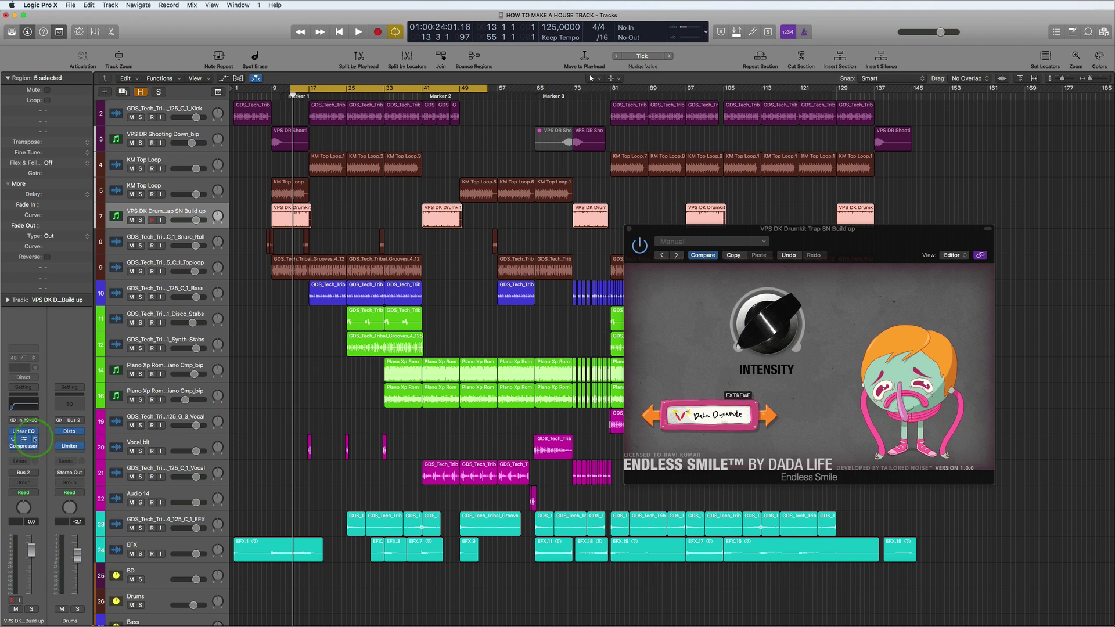
pyautogui.moveTo(69, 441); pyautogui.dragTo(70, 439)
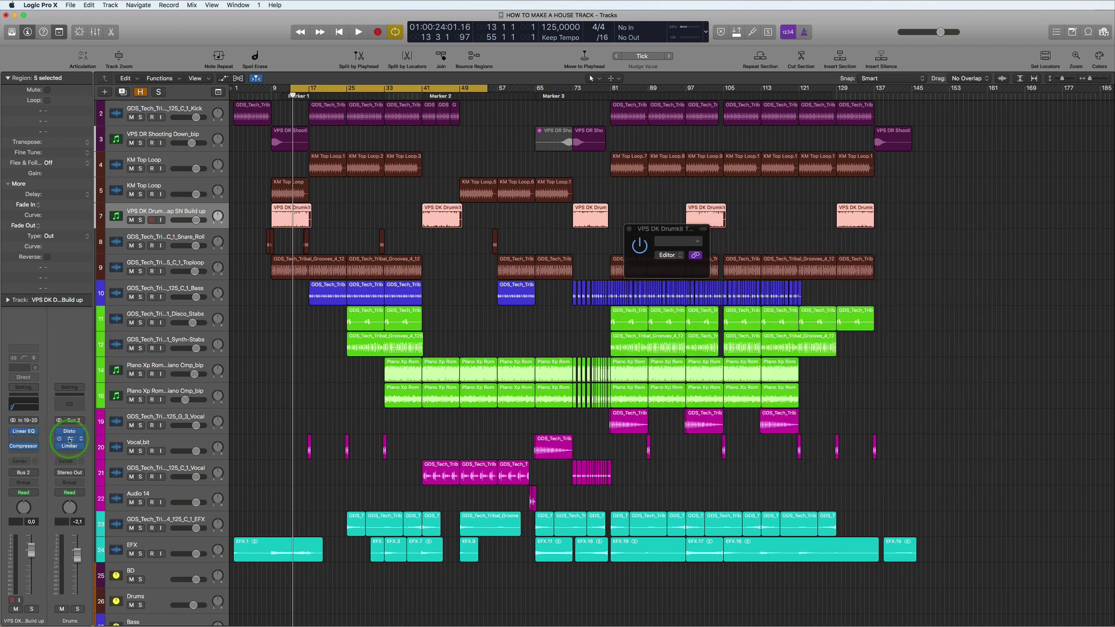
# Step: Open Disto on the Drums bus, play the build-up from bar 13 through it, and close its window
pyautogui.click(58, 437)
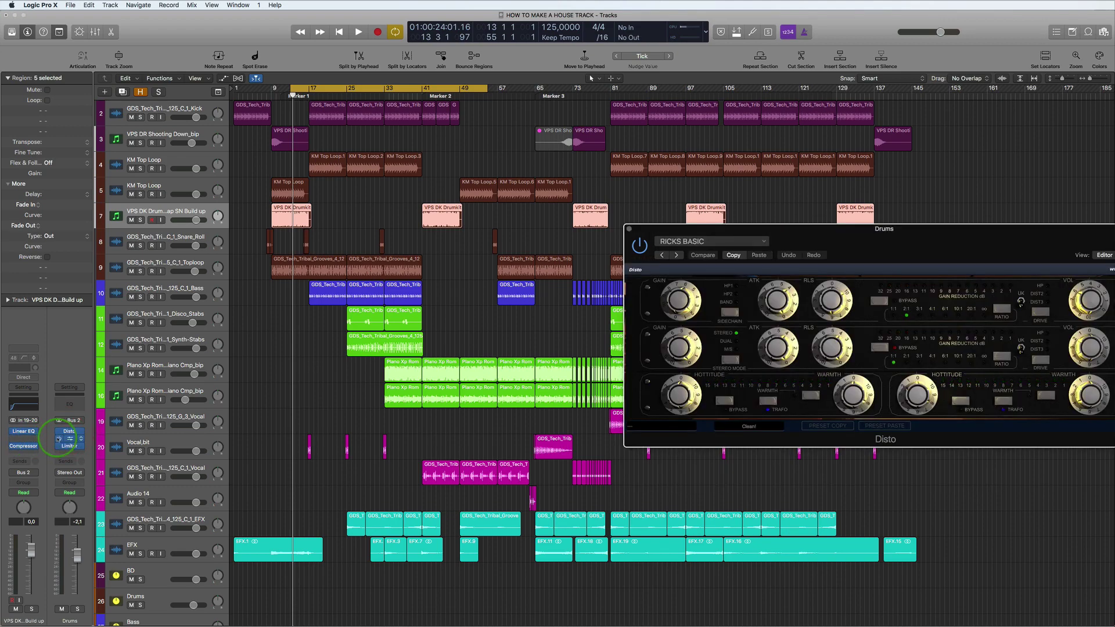
pyautogui.moveTo(945, 247); pyautogui.dragTo(860, 247)
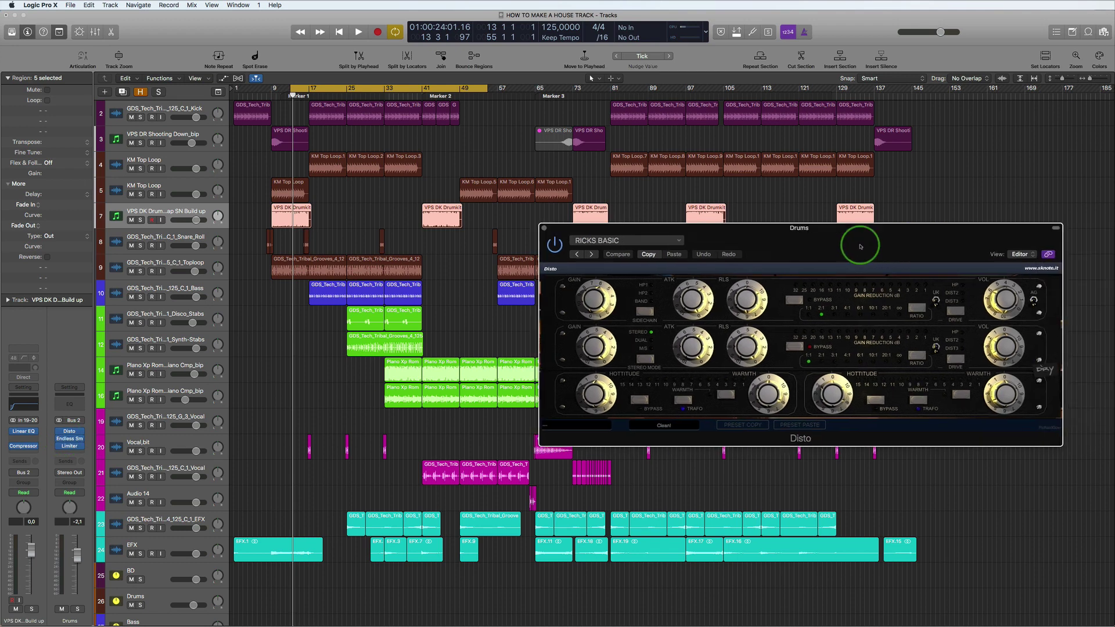
pyautogui.press('space')
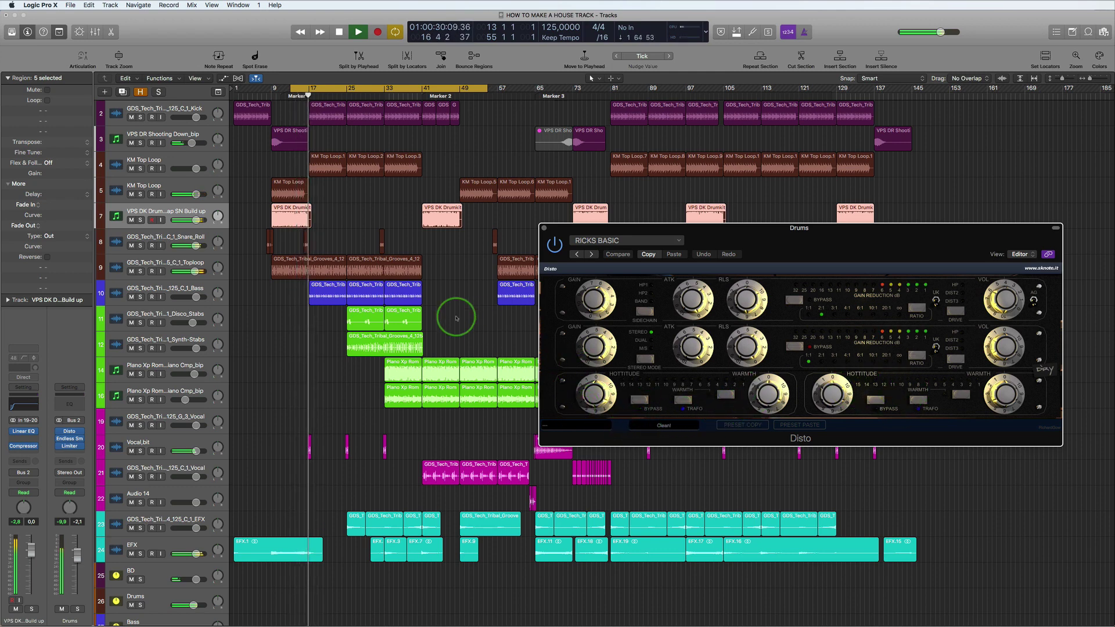
pyautogui.click(545, 229)
pyautogui.keyDown('alt'); pyautogui.scroll(5, 241, 352); pyautogui.keyUp('alt')
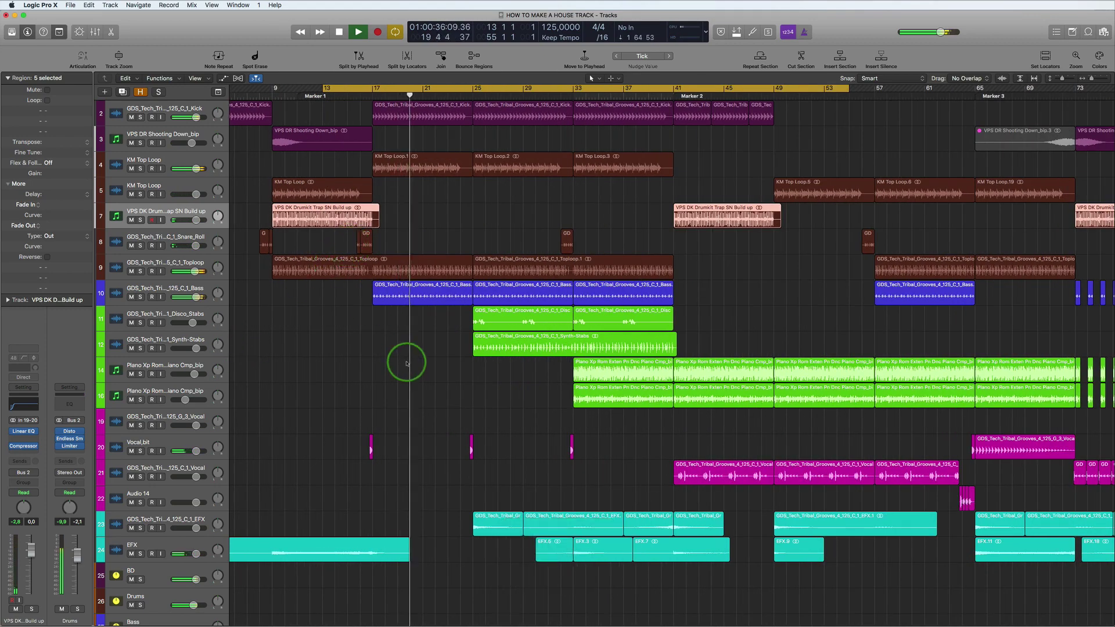
pyautogui.press('space')
pyautogui.press('space')
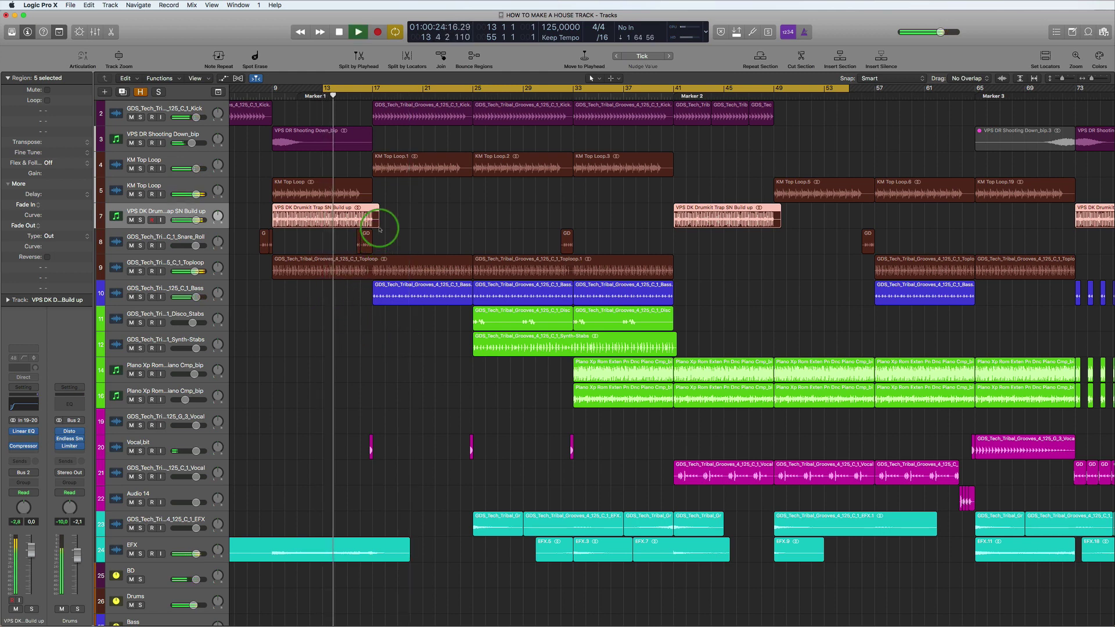
pyautogui.press('space')
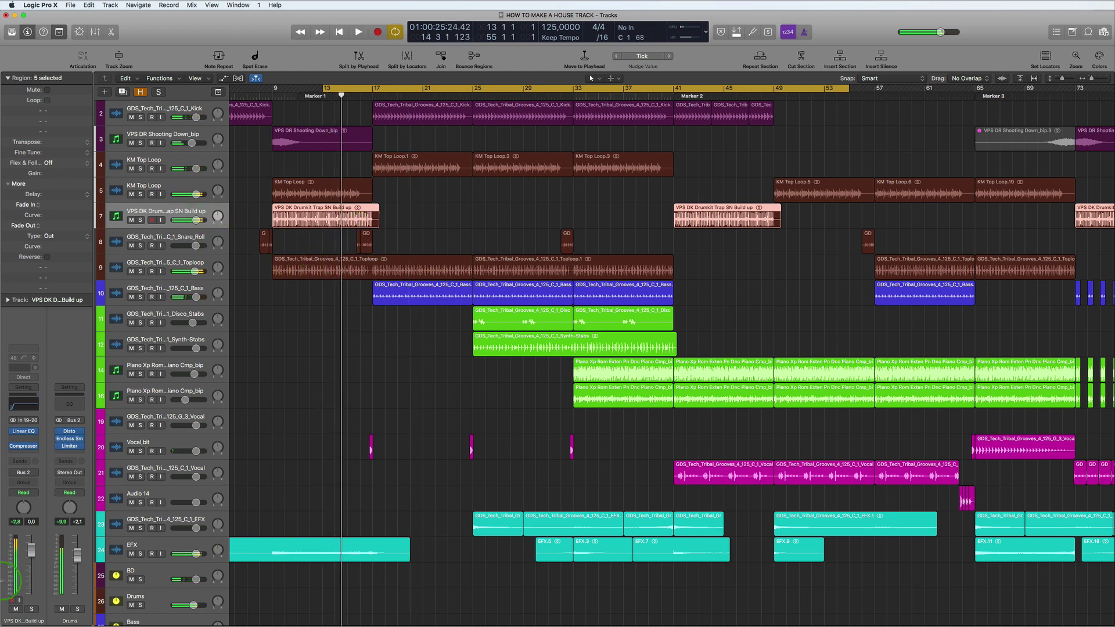
# Step: Open Endless Smile on the Drums bus and rehearse an Intensity sweep during playback, ending at 0.0 %
pyautogui.click(69, 439)
pyautogui.press('space')
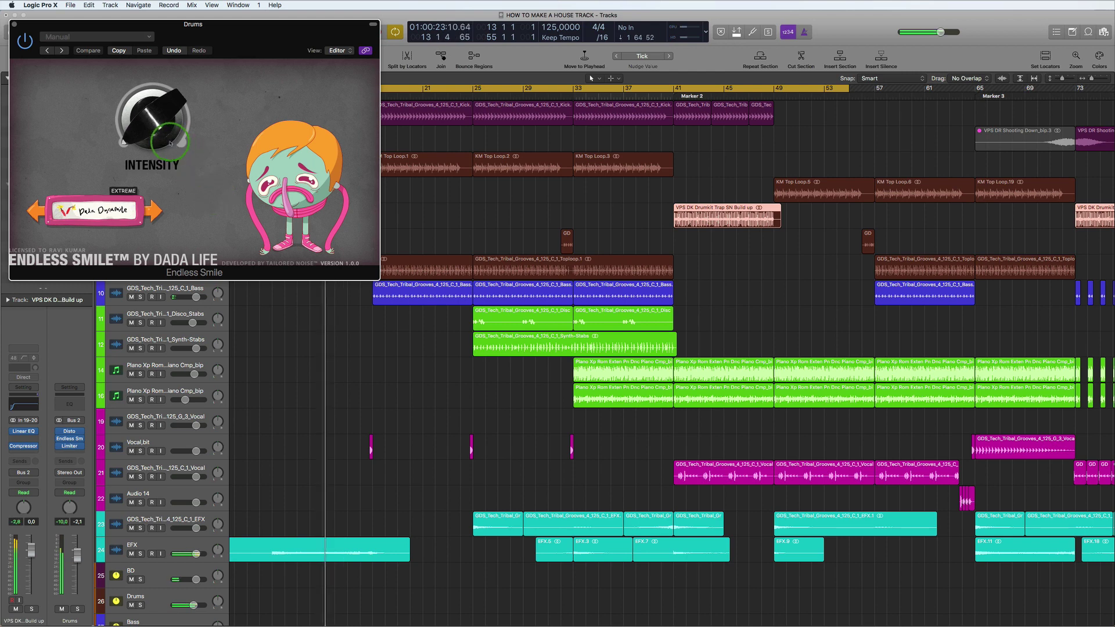
pyautogui.moveTo(265, 47); pyautogui.dragTo(624, 368)
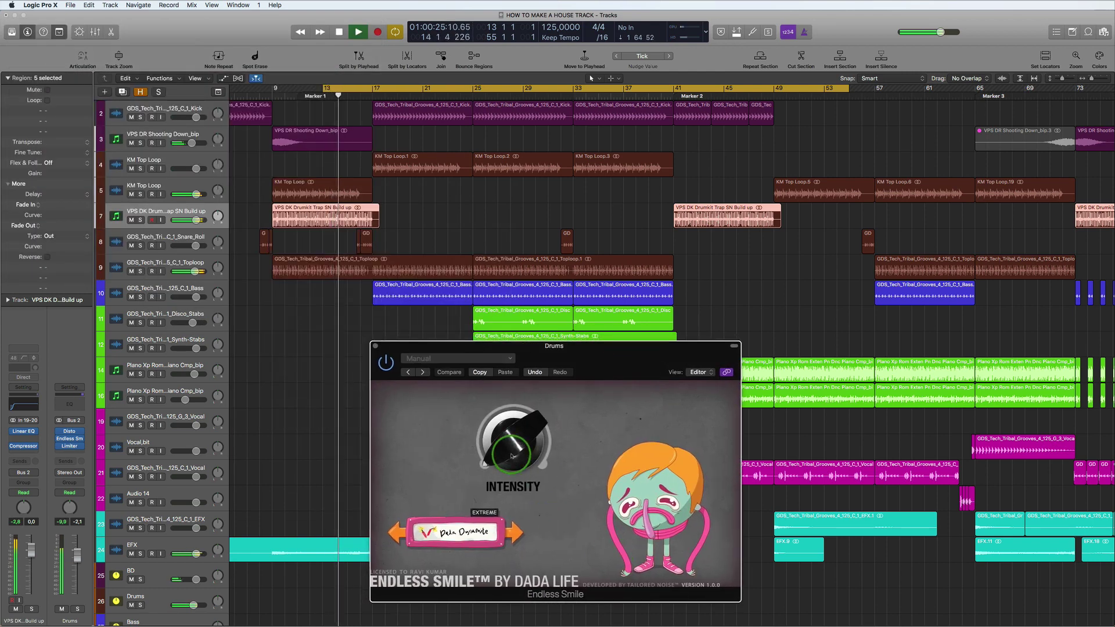
pyautogui.moveTo(508, 434); pyautogui.dragTo(529, 505)
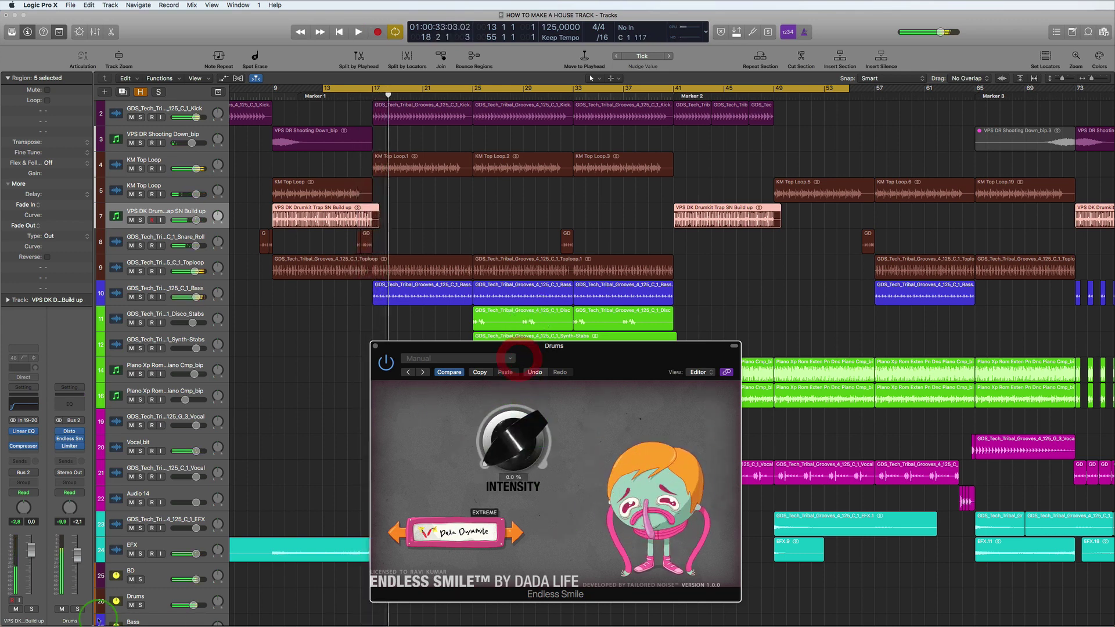
pyautogui.press('Return')
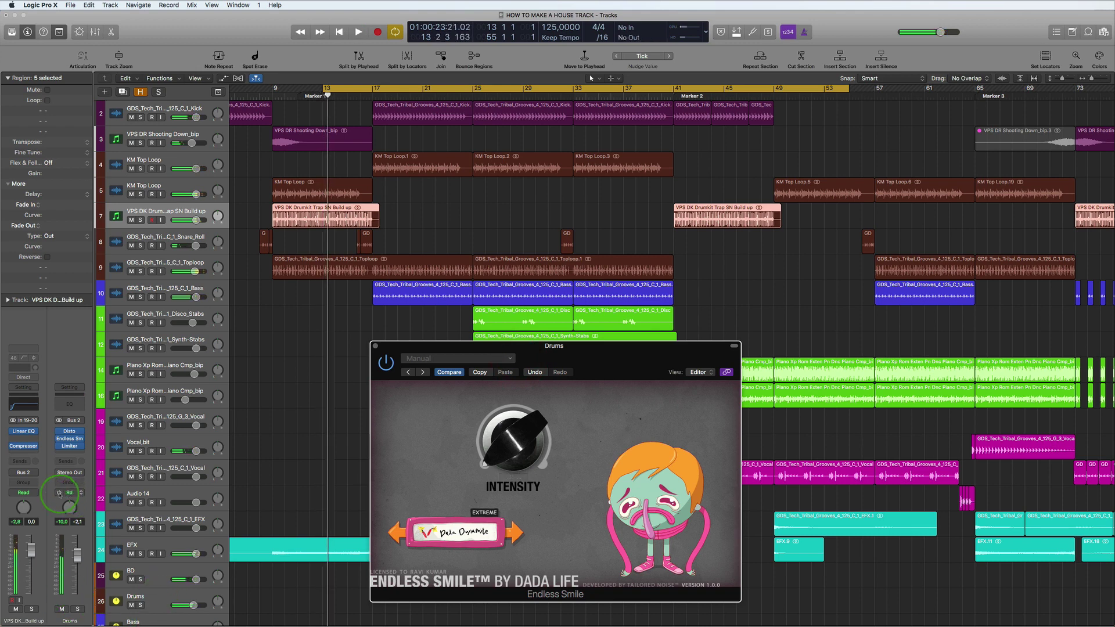
# Step: Set the Drums bus to Latch and record an Intensity sweep over the build-up from bar 13, returning to 0.0 % at the drop
pyautogui.click(82, 493)
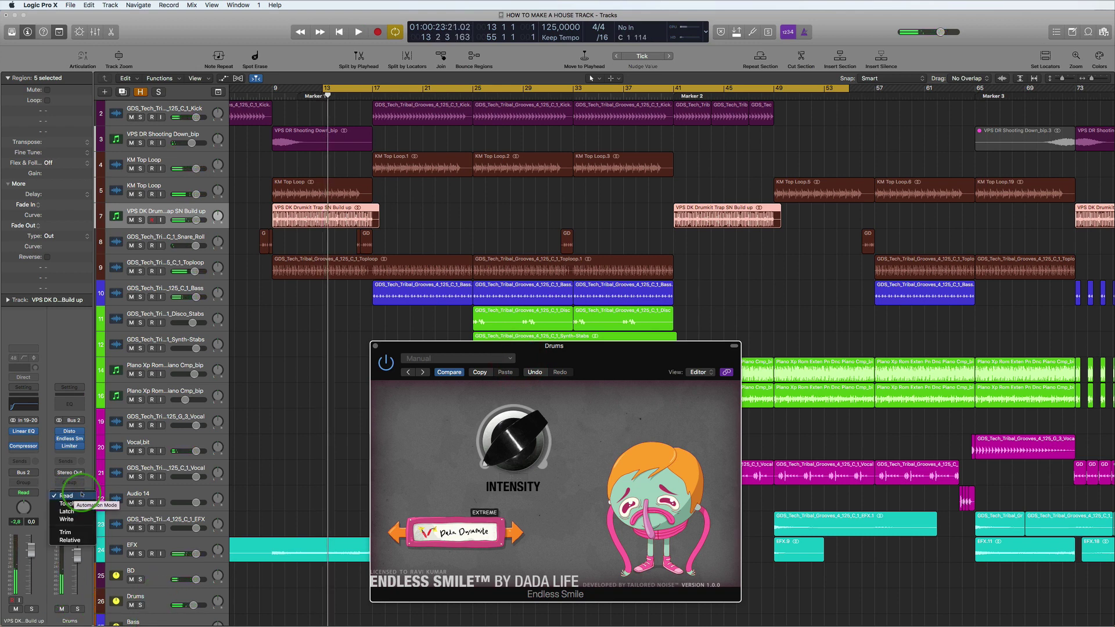
pyautogui.click(74, 512)
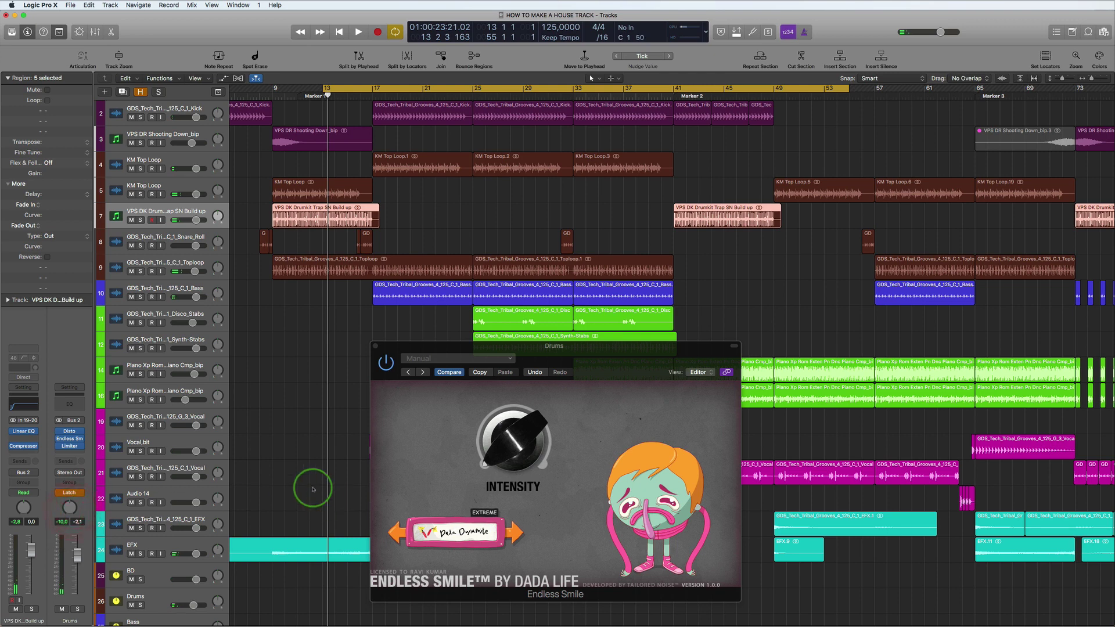
pyautogui.press('space')
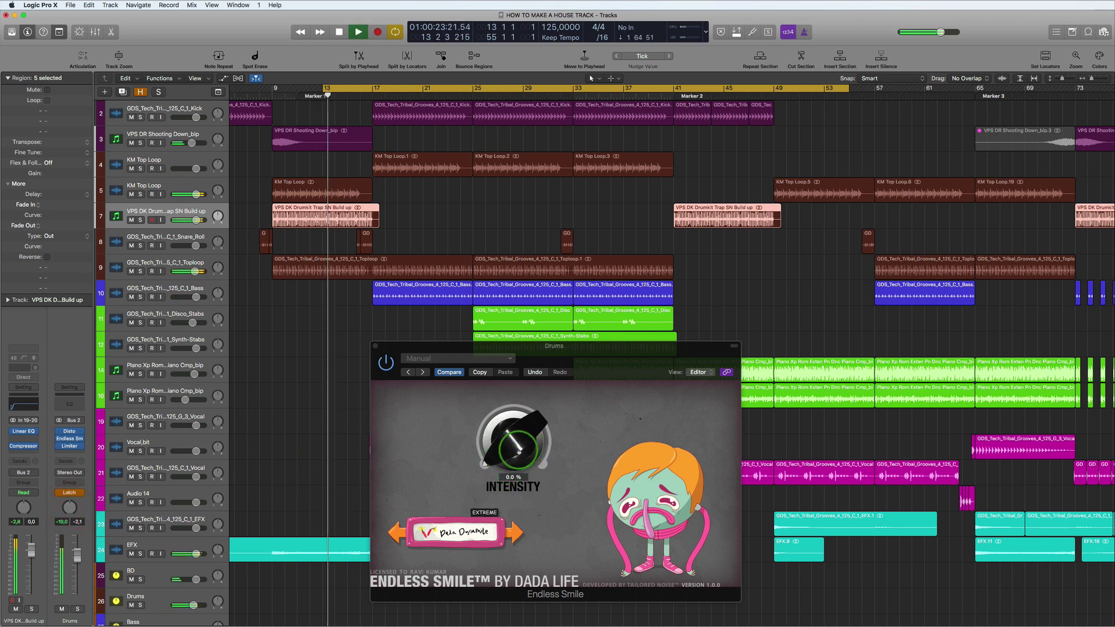
pyautogui.click(514, 449)
pyautogui.moveTo(514, 449); pyautogui.dragTo(515, 334)
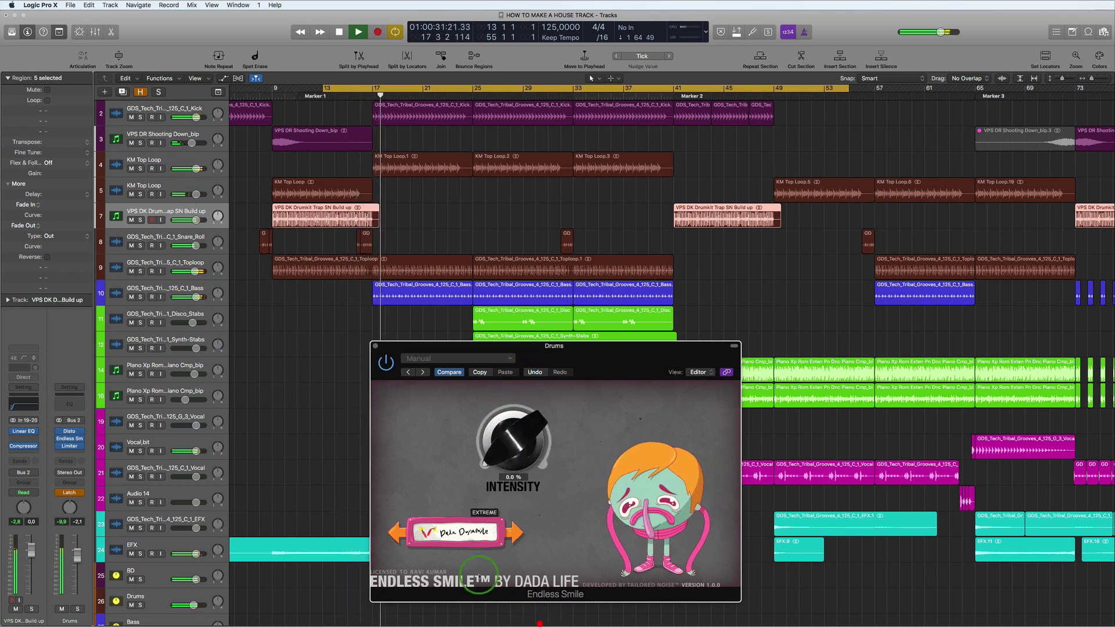
pyautogui.click(415, 340)
pyautogui.press('space')
# Step: Close the Endless Smile window and return the Drums bus automation mode to Read
pyautogui.click(376, 346)
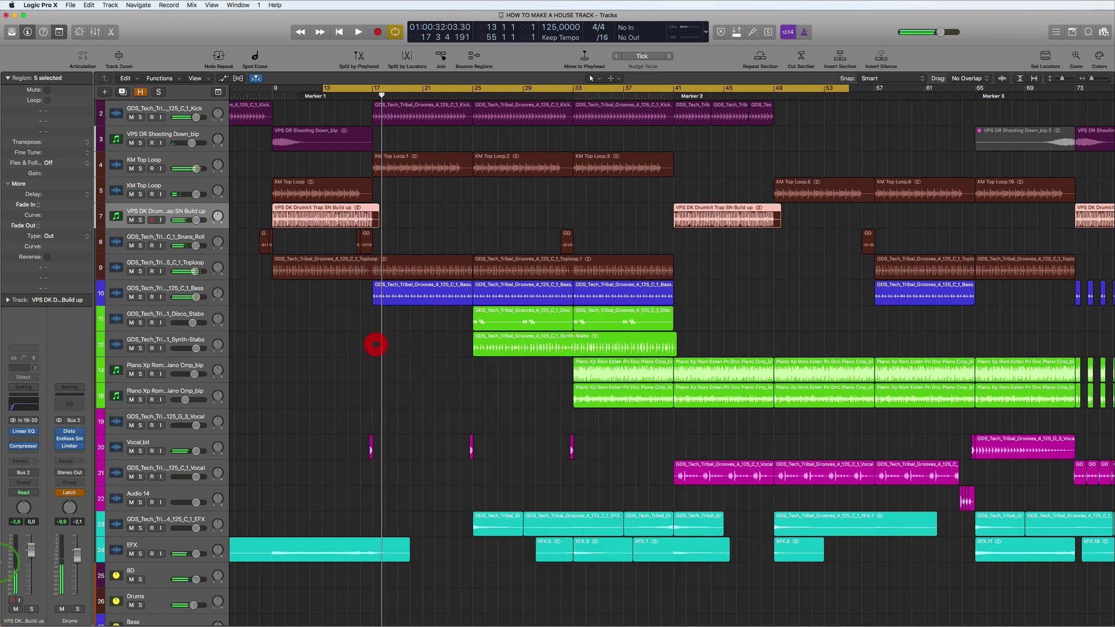
pyautogui.click(80, 494)
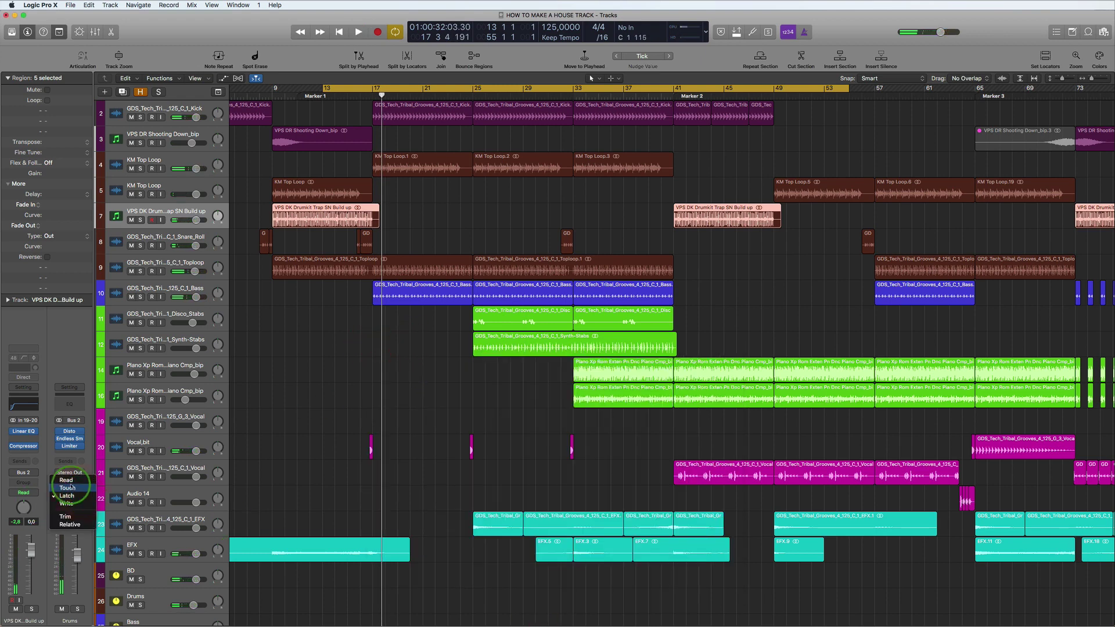
pyautogui.click(70, 480)
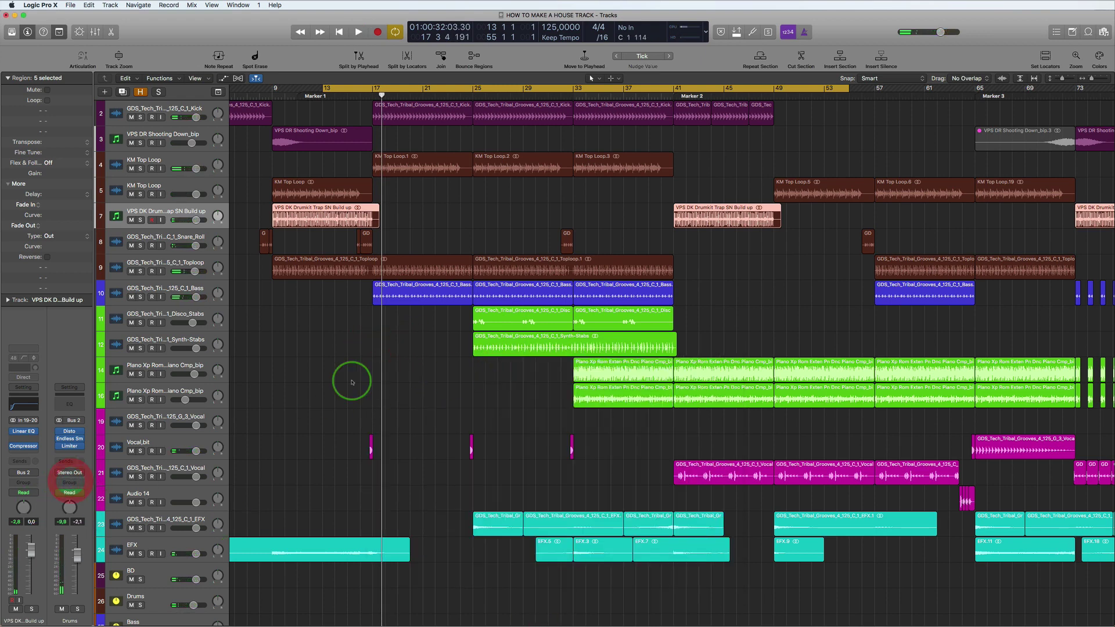
# Step: Move the Drums track directly below the Toploop track and display its Endless Smile Intensity automation
pyautogui.click(223, 78)
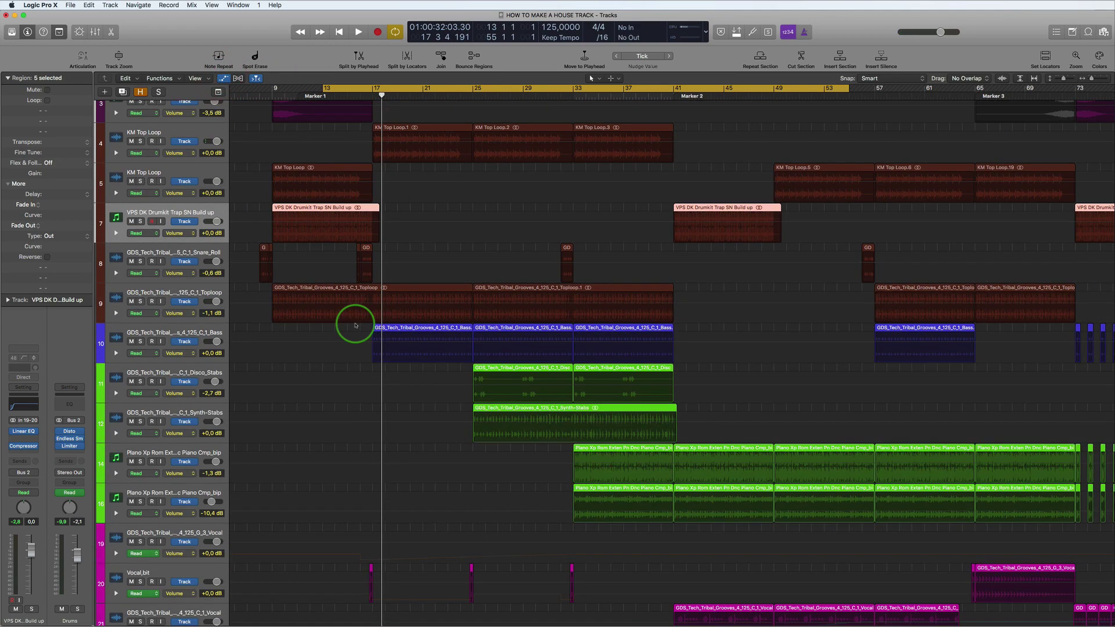
pyautogui.scroll(-15, 356, 322)
pyautogui.click(172, 372)
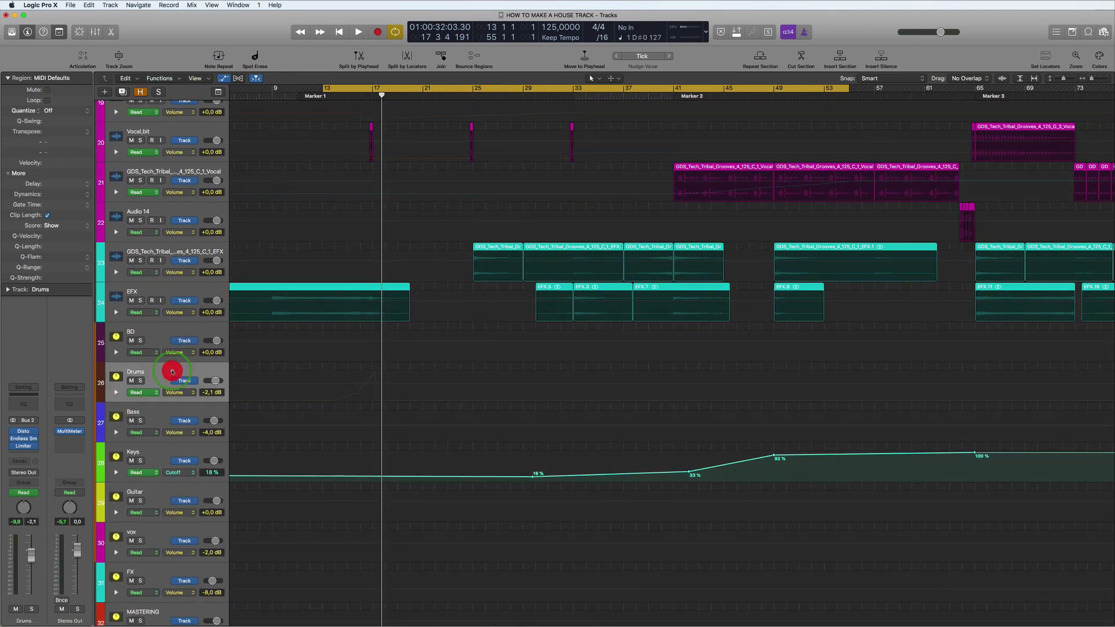
pyautogui.moveTo(172, 371); pyautogui.dragTo(217, 219)
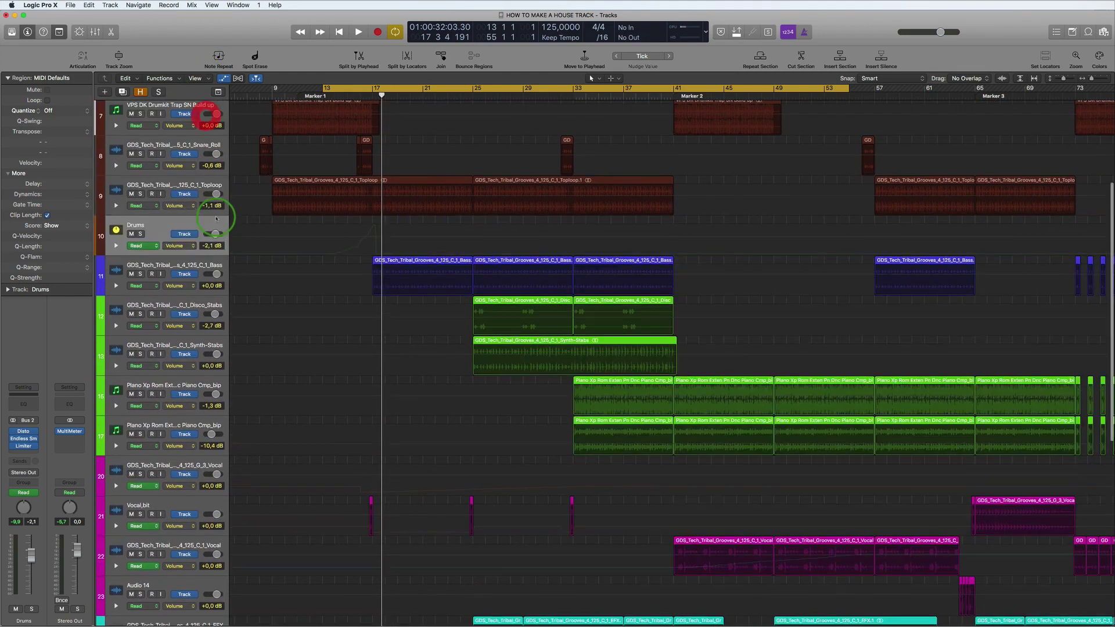
pyautogui.click(189, 244)
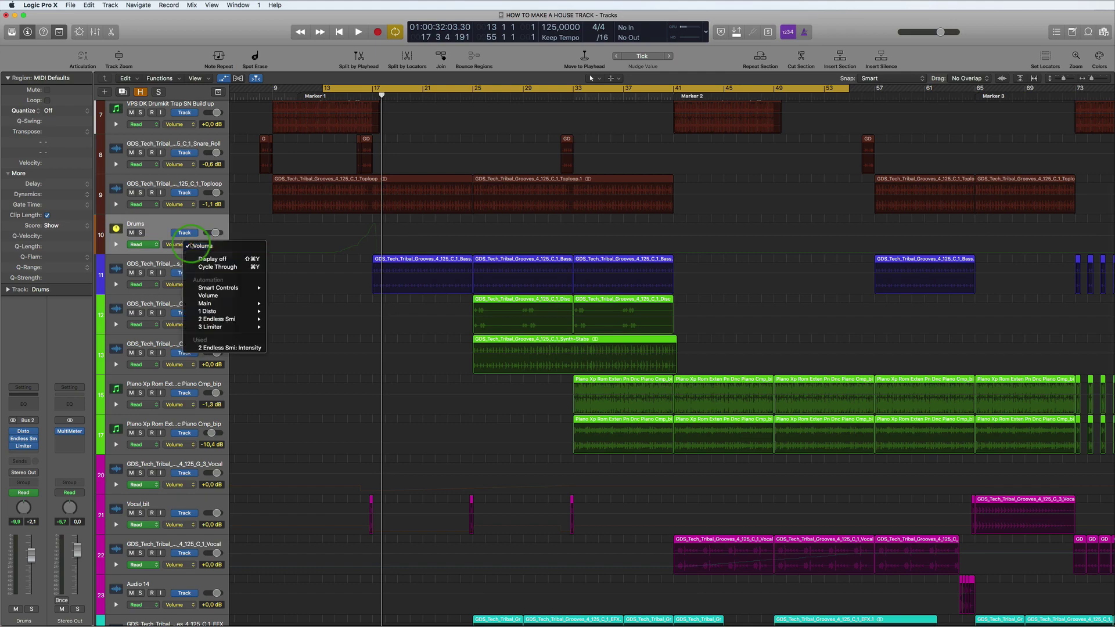
pyautogui.click(231, 348)
# Step: Replace the recorded Intensity curve with a straight ramp from 0.00 at bar 13 to 1.00 just before bar 17
pyautogui.scroll(6, 324, 347)
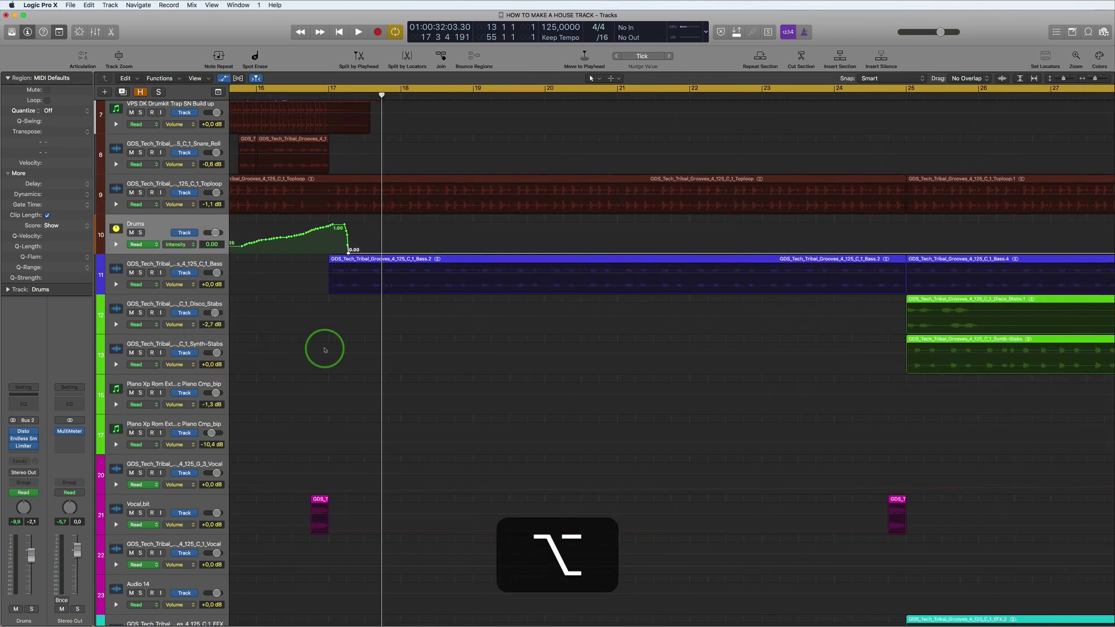
pyautogui.hscroll(-5, 325, 349)
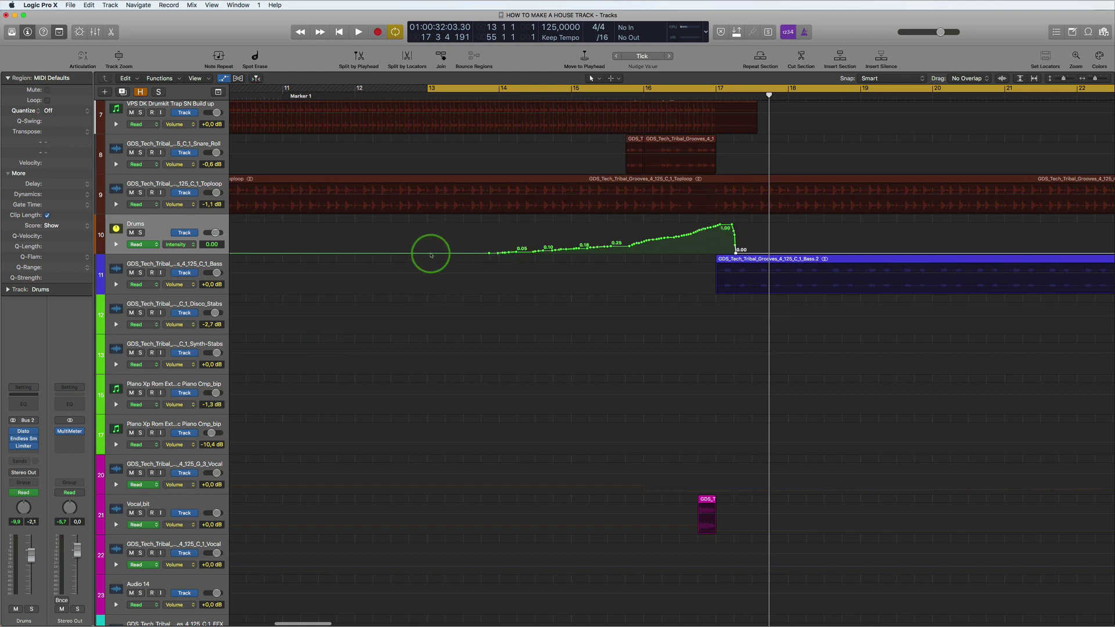
pyautogui.moveTo(498, 254); pyautogui.dragTo(720, 224)
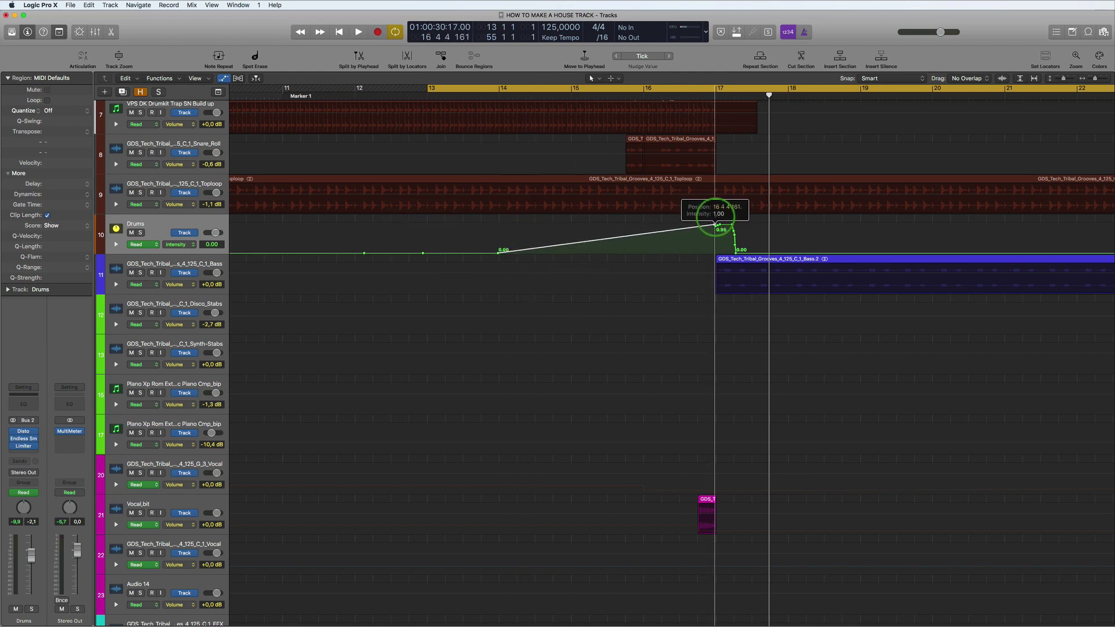
pyautogui.click(501, 256)
pyautogui.moveTo(497, 254); pyautogui.dragTo(424, 255)
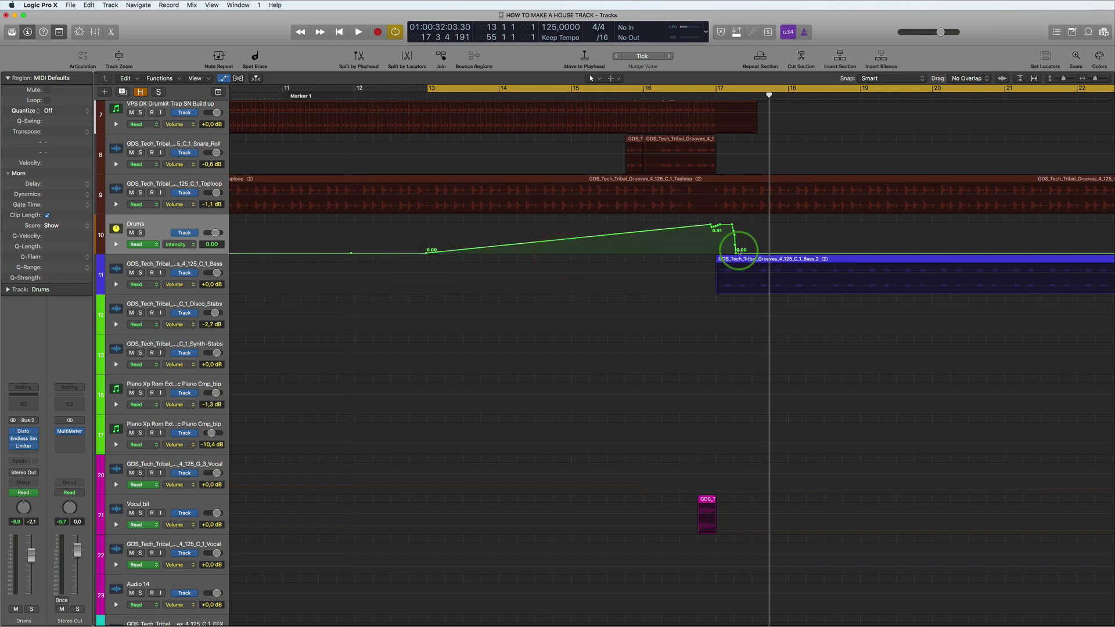
# Step: Align the Intensity automation's vertical drop to 0.00 with the start of bar 17 and raise the point before it to 1.00
pyautogui.moveTo(735, 251); pyautogui.dragTo(712, 252)
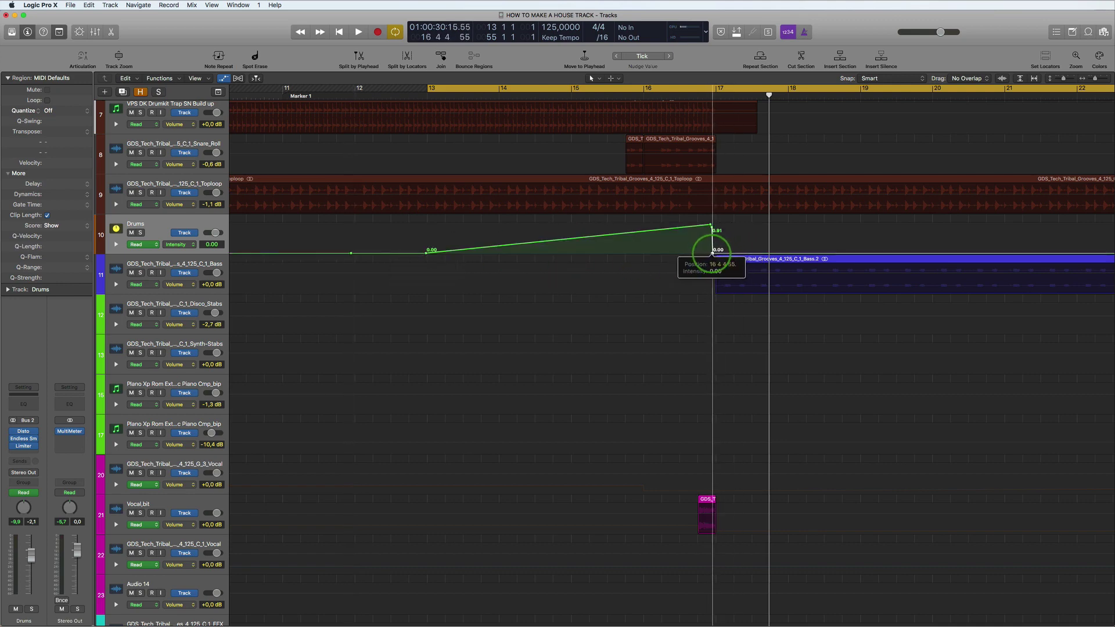
pyautogui.keyDown('alt'); pyautogui.scroll(4, 619, 264); pyautogui.keyUp('alt')
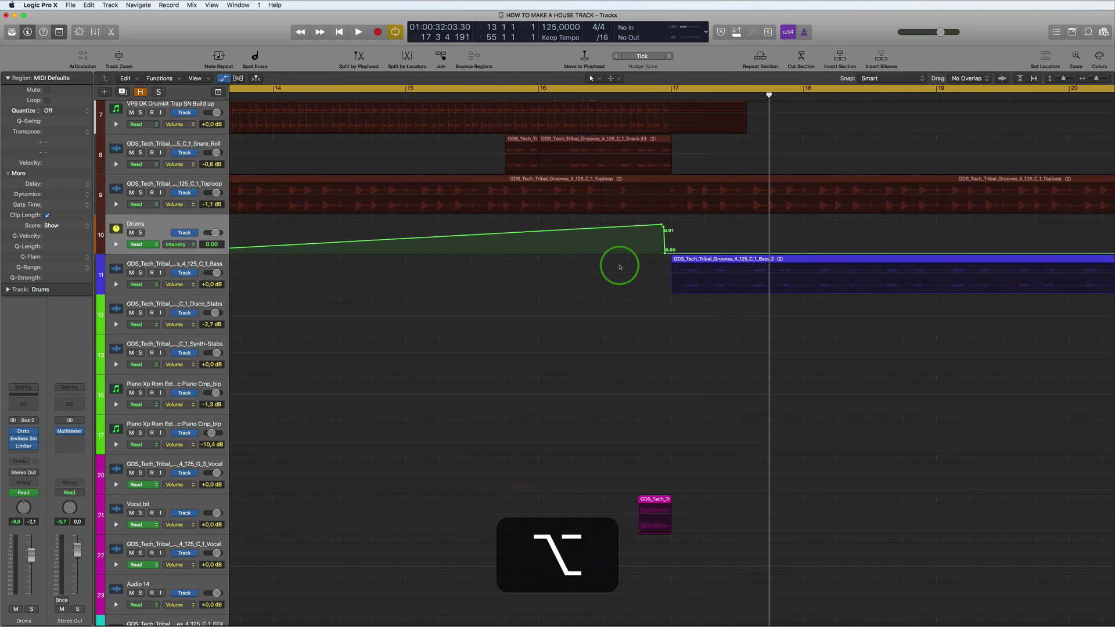
pyautogui.keyDown('alt'); pyautogui.scroll(5, 620, 266); pyautogui.keyUp('alt')
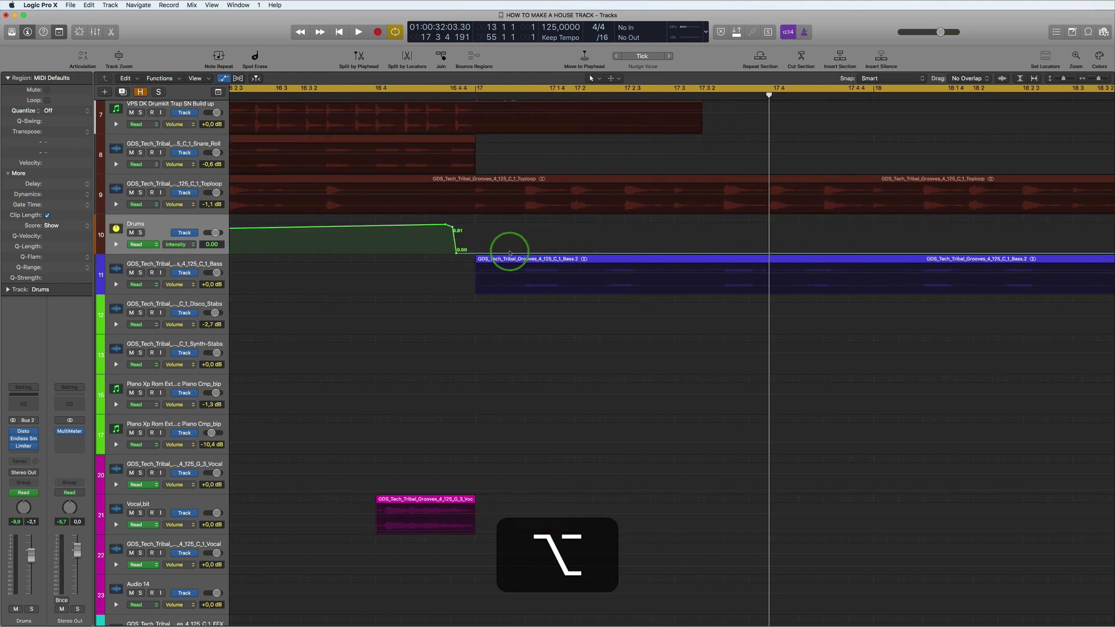
pyautogui.moveTo(455, 254); pyautogui.dragTo(472, 227)
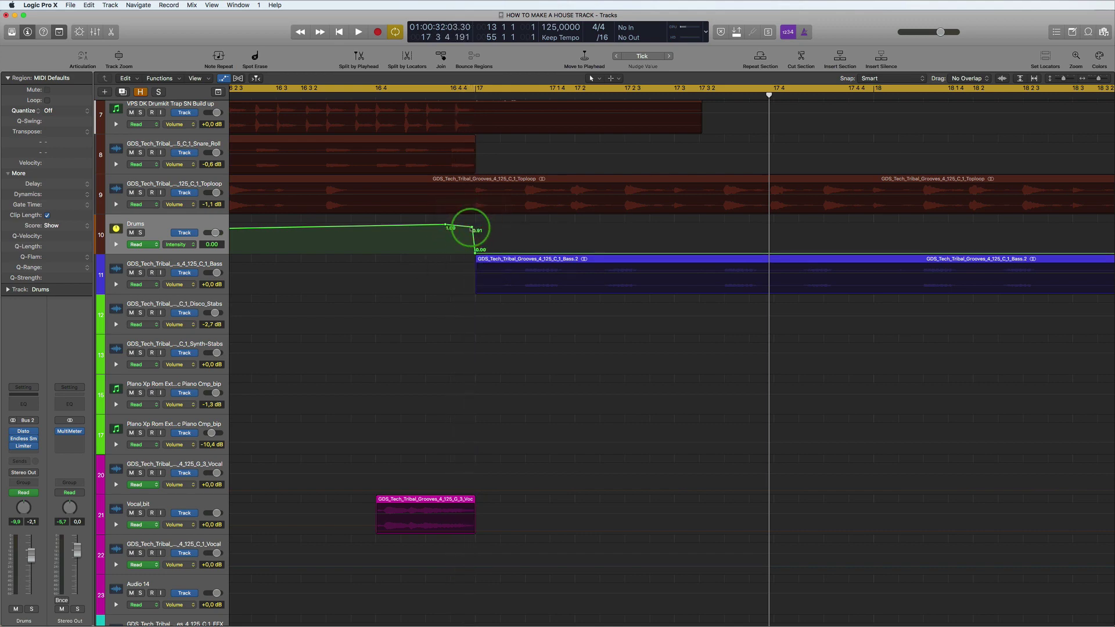
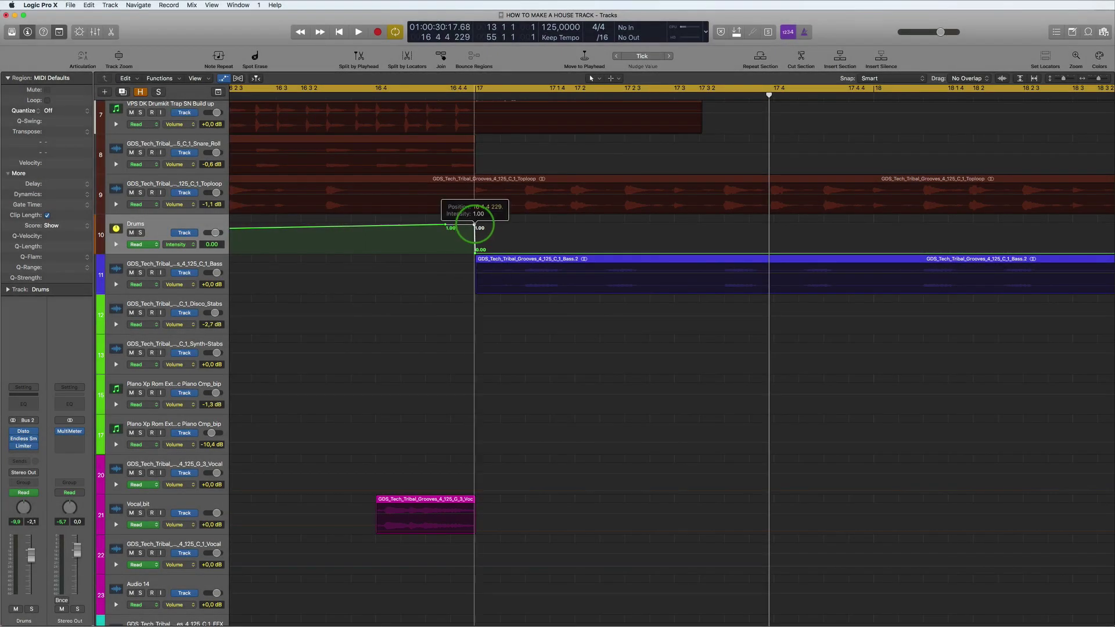
# Step: Play the arrangement from bar 13 past the bar 17 drop to check the Drums Intensity automation
pyautogui.scroll(-10, 518, 162)
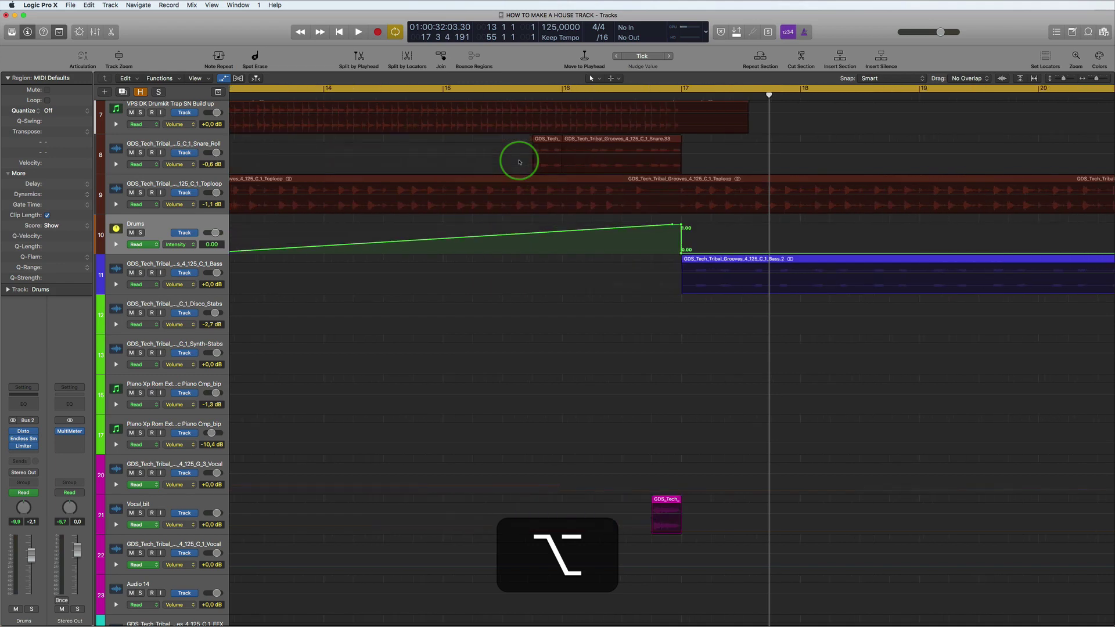
pyautogui.press('space')
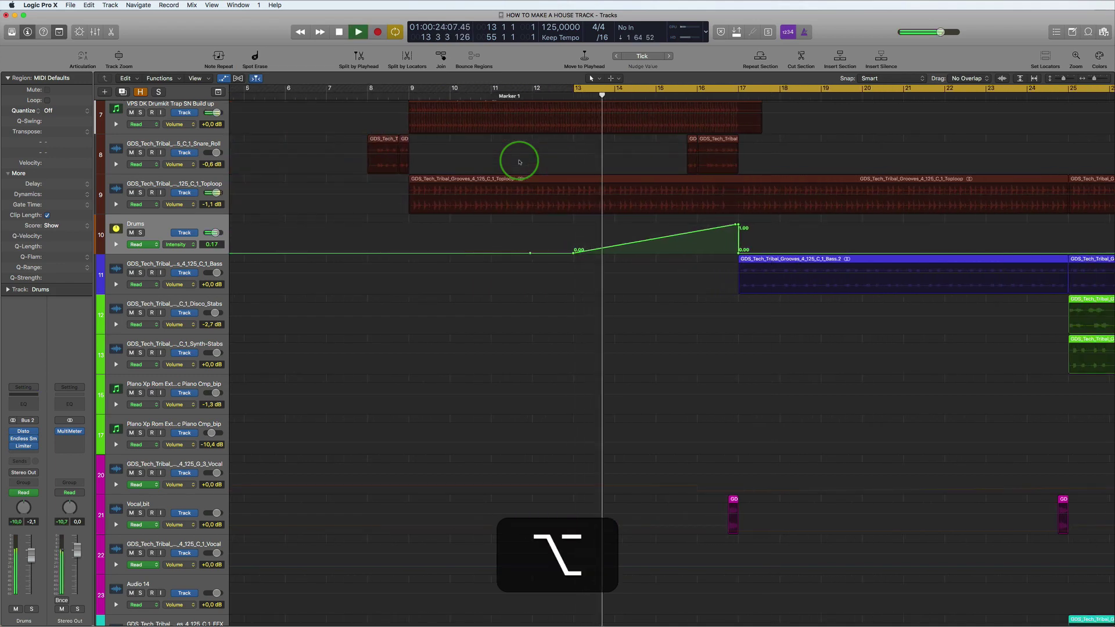
pyautogui.scroll(-5, 520, 162)
pyautogui.hscroll(10, 520, 162)
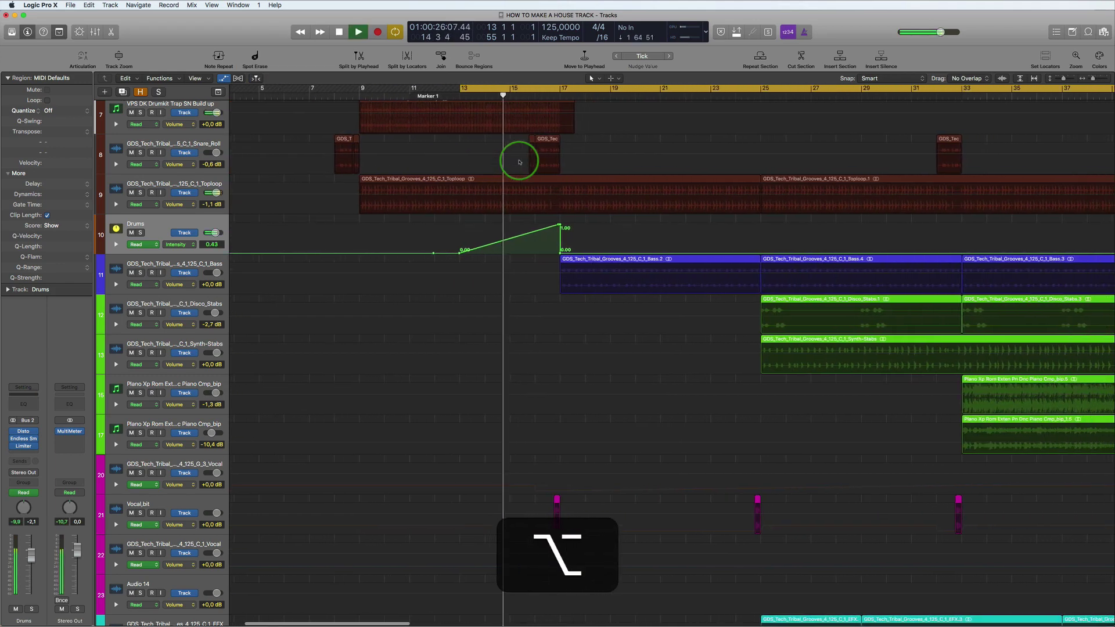
pyautogui.scroll(-5, 519, 162)
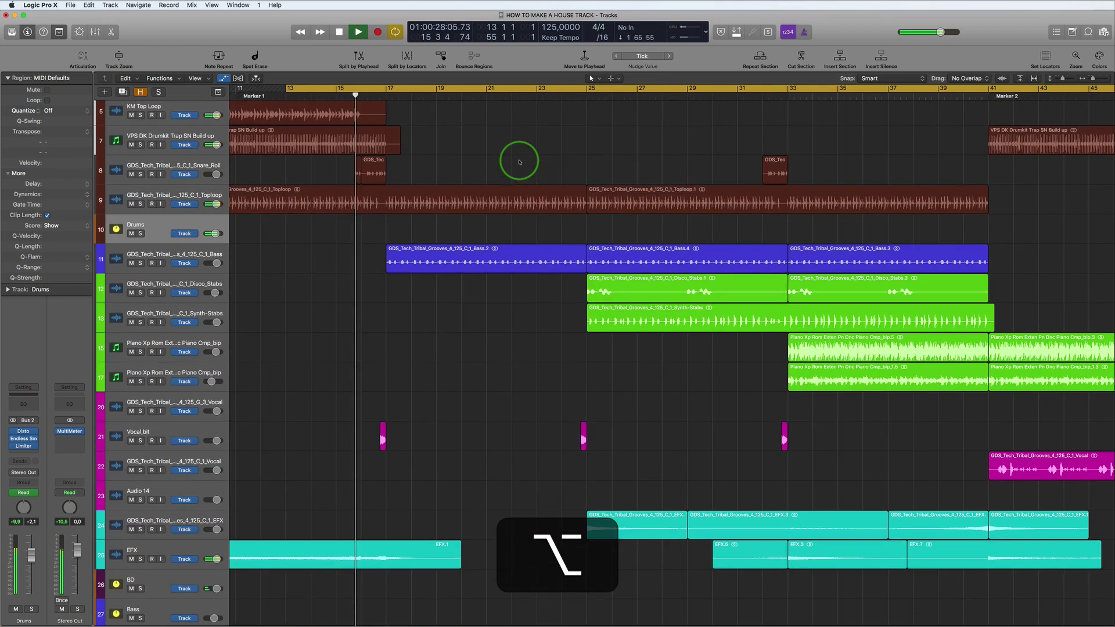
pyautogui.scroll(-5, 520, 162)
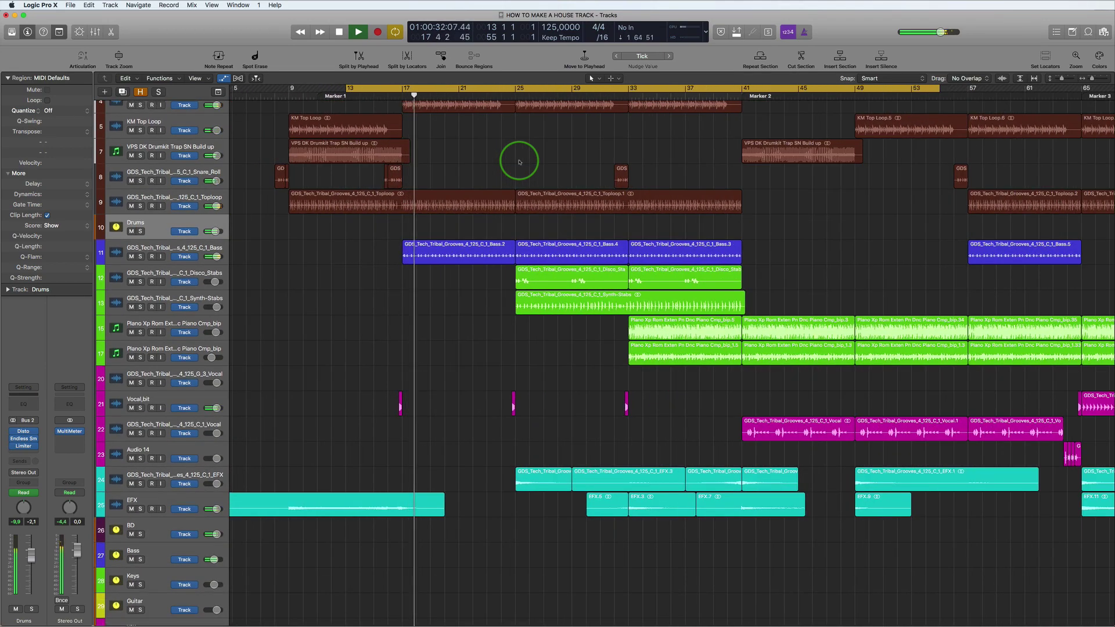
# Step: Set the cycle range to bars 16–23 and shorten the first drumkit build-up region to end at bar 16
pyautogui.press('Return')
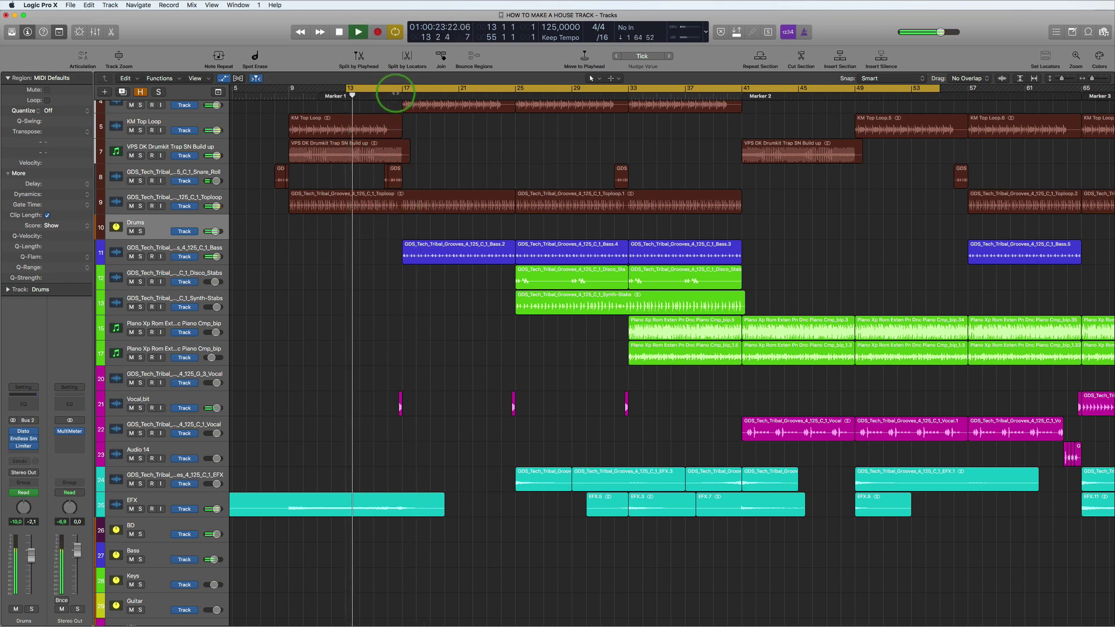
pyautogui.moveTo(395, 93); pyautogui.dragTo(485, 93)
pyautogui.scroll(2, 462, 216)
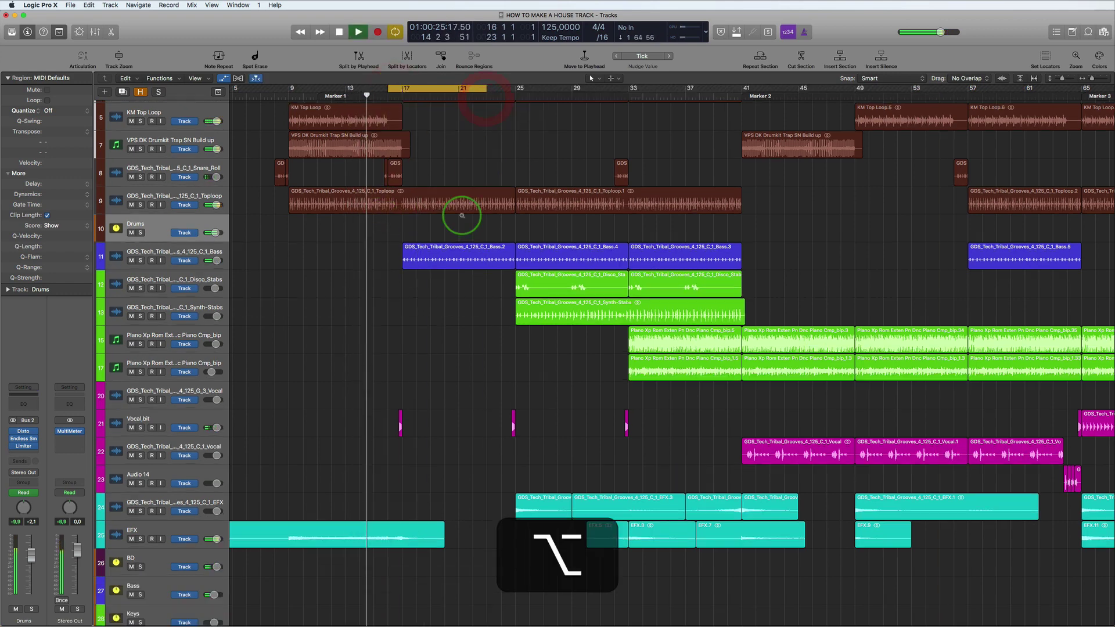
pyautogui.scroll(6, 462, 216)
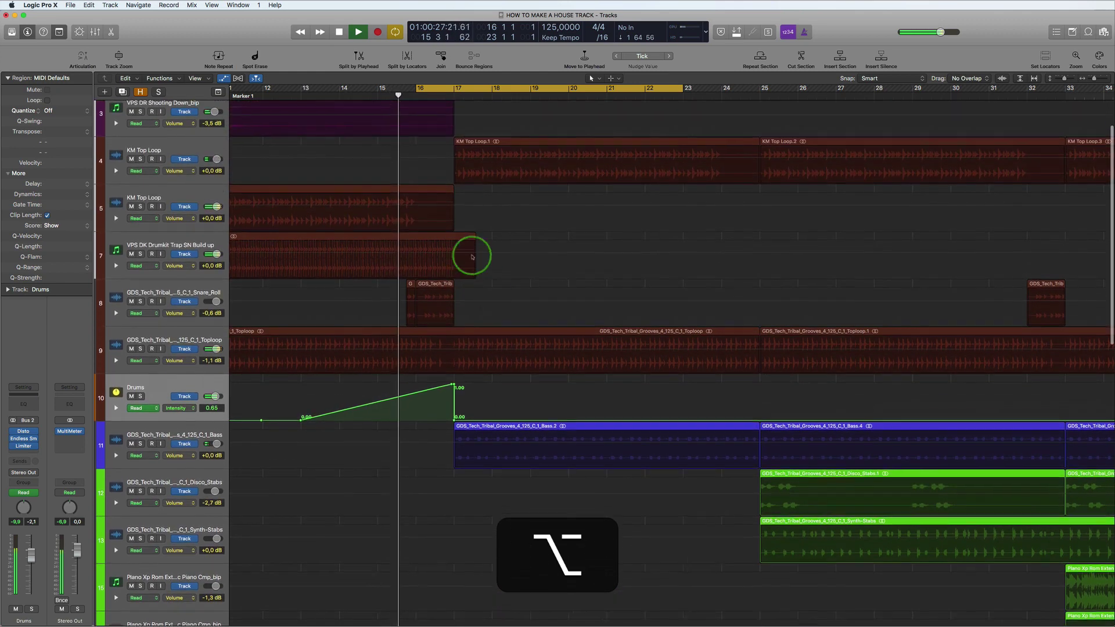
pyautogui.moveTo(471, 249); pyautogui.dragTo(411, 248)
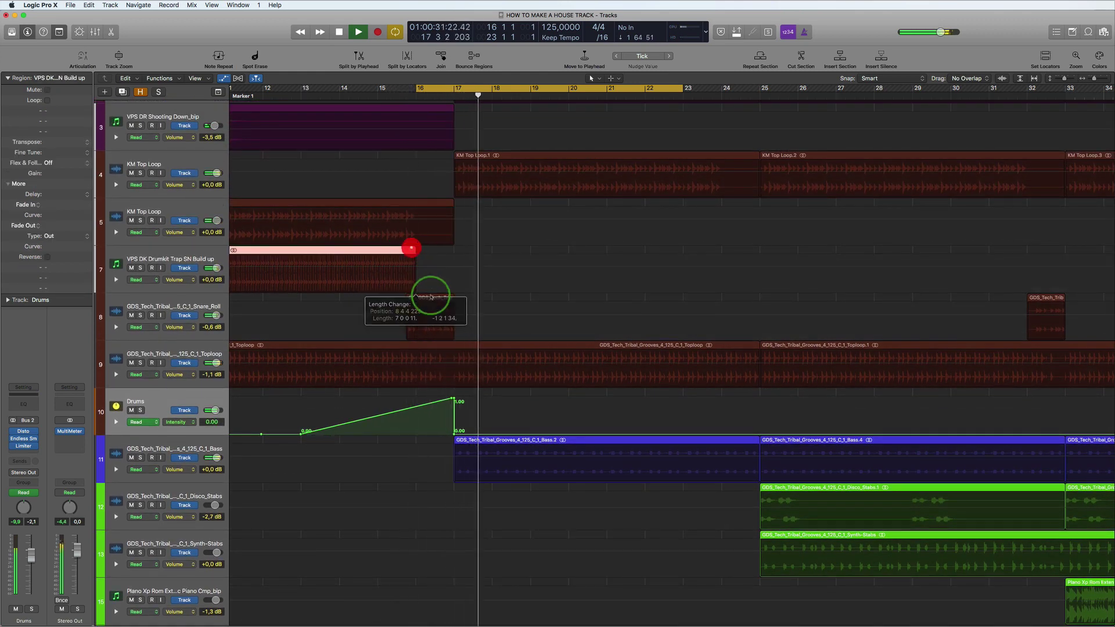
# Step: Shape the short Drums Intensity ramp starting at bar 32 so that it drops to 0.00 at bar 33
pyautogui.scroll(-5, 431, 296)
pyautogui.moveTo(676, 381); pyautogui.dragTo(638, 379)
pyautogui.scroll(5, 704, 381)
pyautogui.press('space')
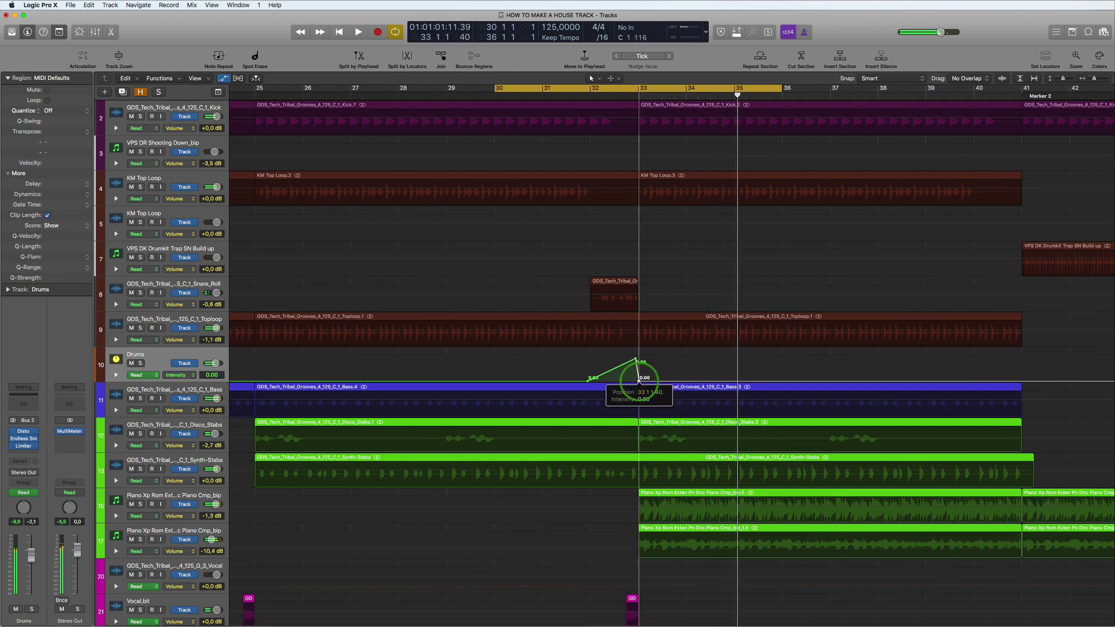
pyautogui.press('space')
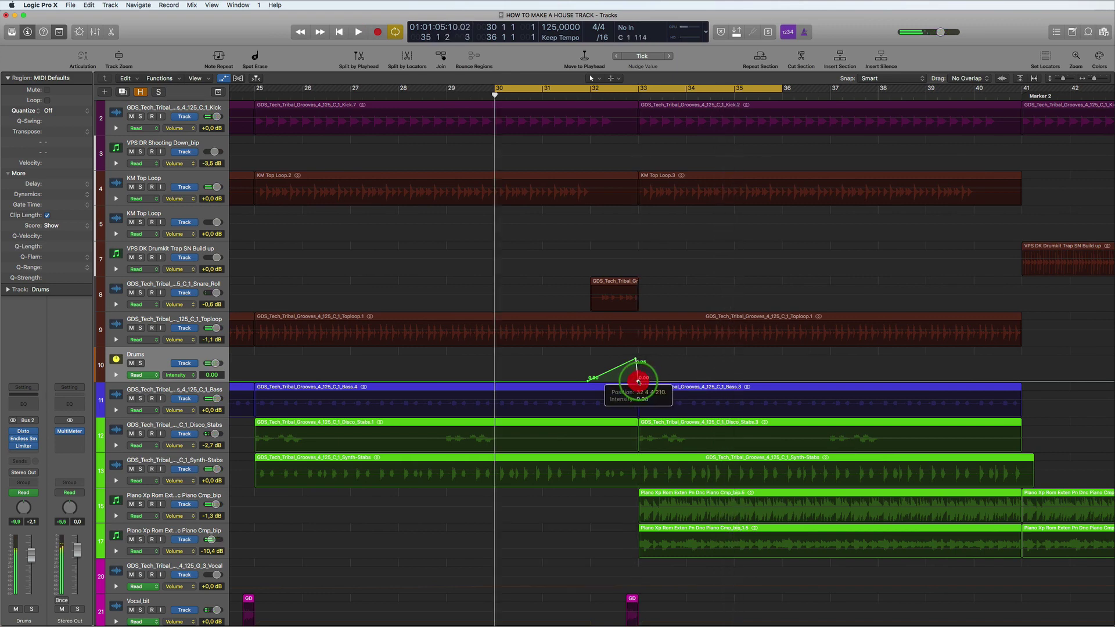
# Step: Play through the bar 33 transition and switch off cycle playback
pyautogui.scroll(-3, 638, 378)
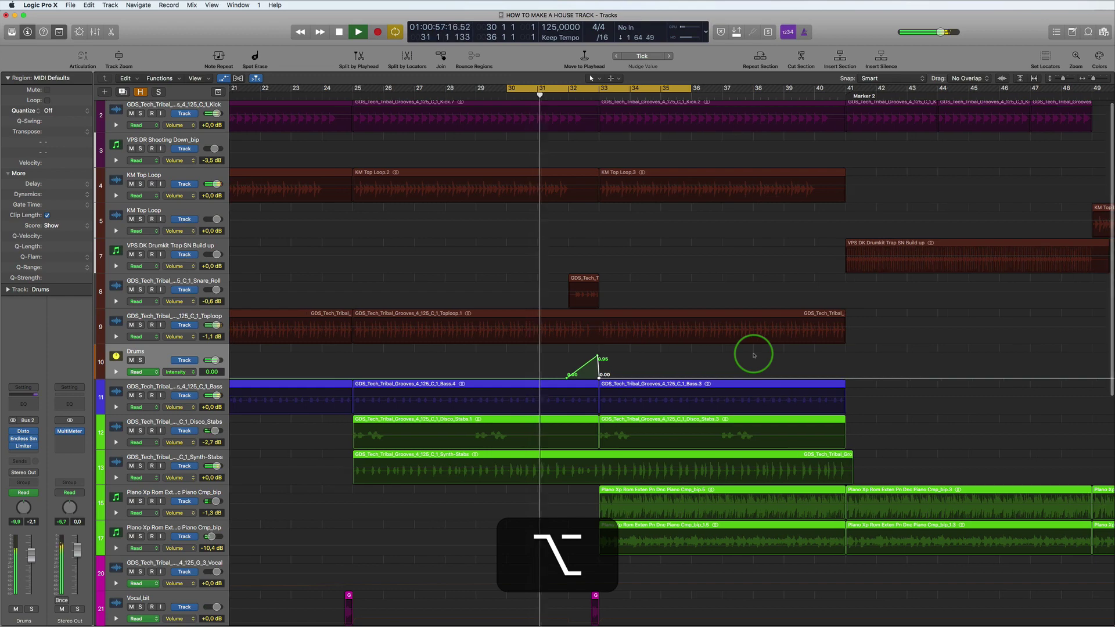
pyautogui.scroll(-4, 754, 355)
pyautogui.scroll(-3, 754, 355)
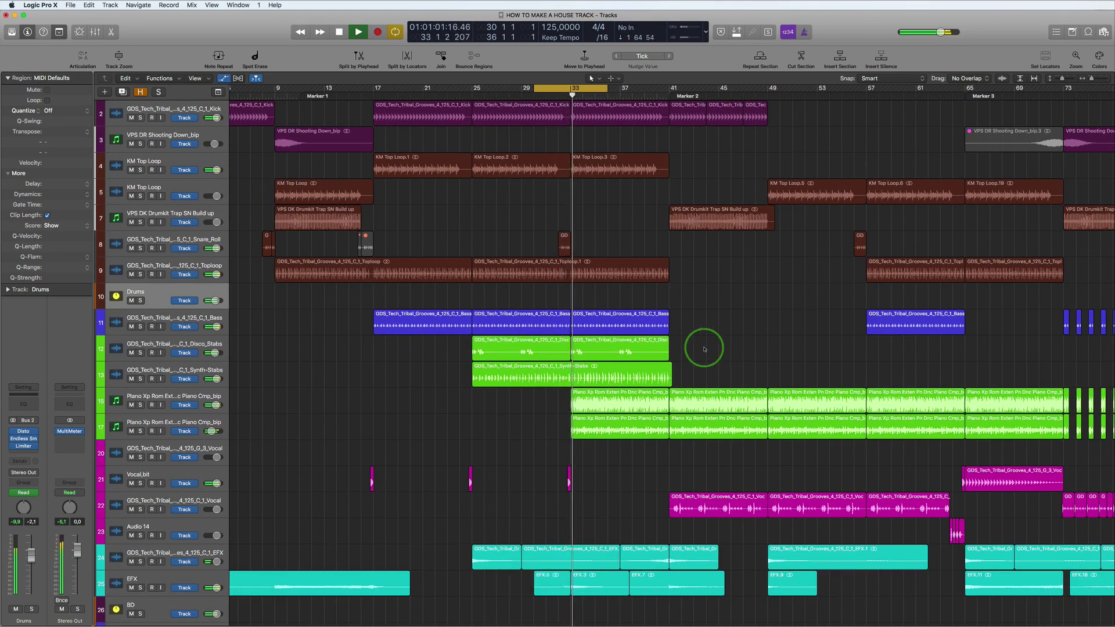
pyautogui.scroll(-2, 704, 347)
pyautogui.scroll(-3, 704, 347)
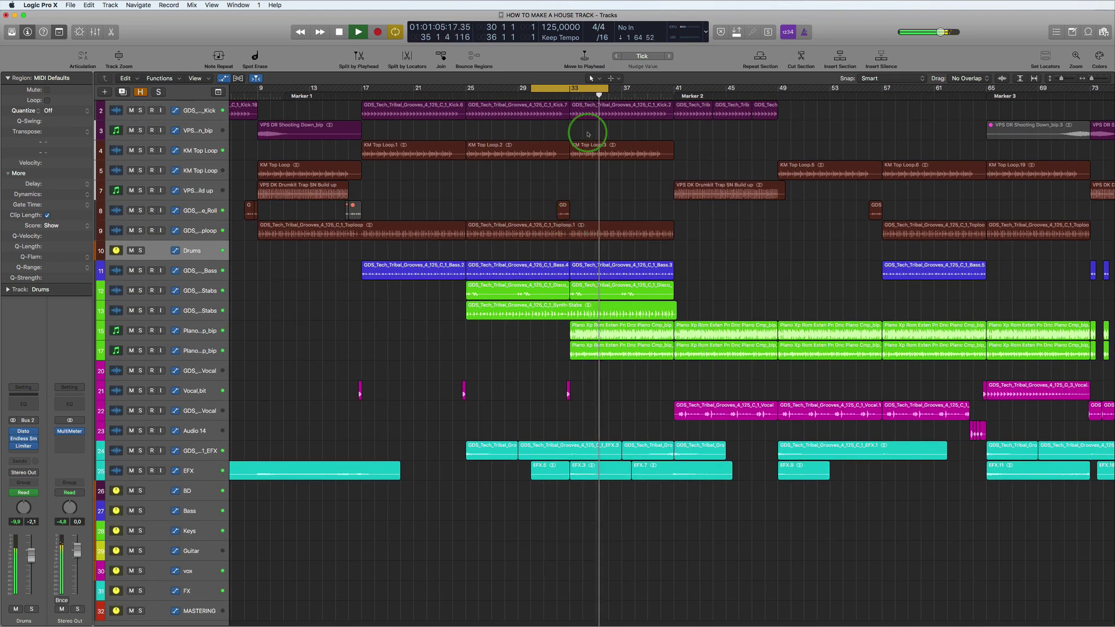
pyautogui.click(583, 87)
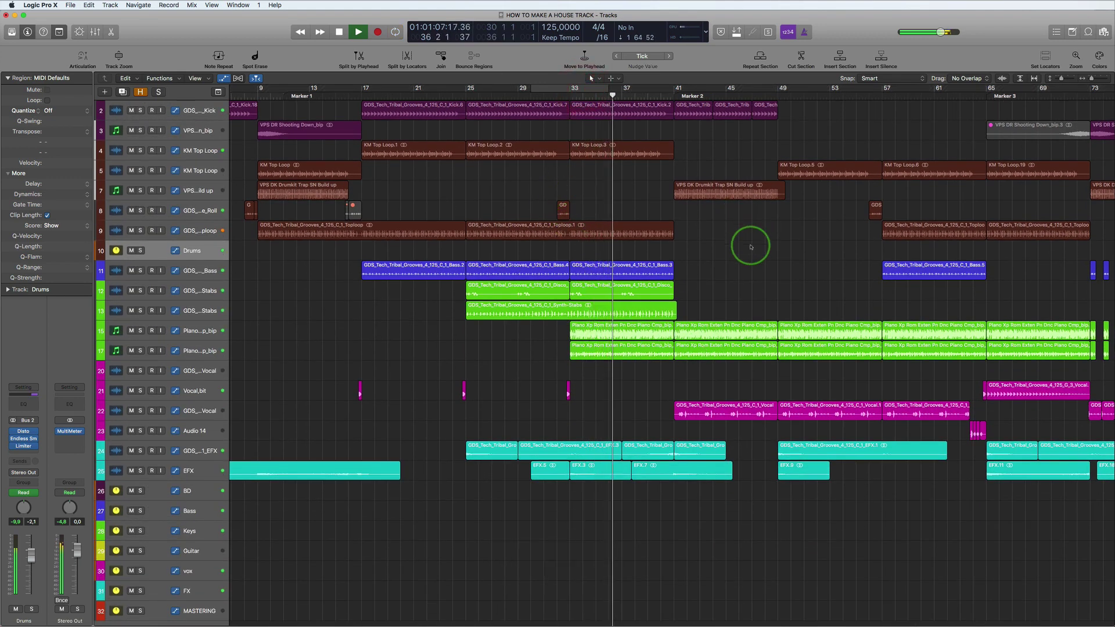
# Step: Listen to the Synth-Stabs track briefly in solo, and bring the whole arrangement into view
pyautogui.scroll(-1, 710, 240)
pyautogui.scroll(-4, 709, 240)
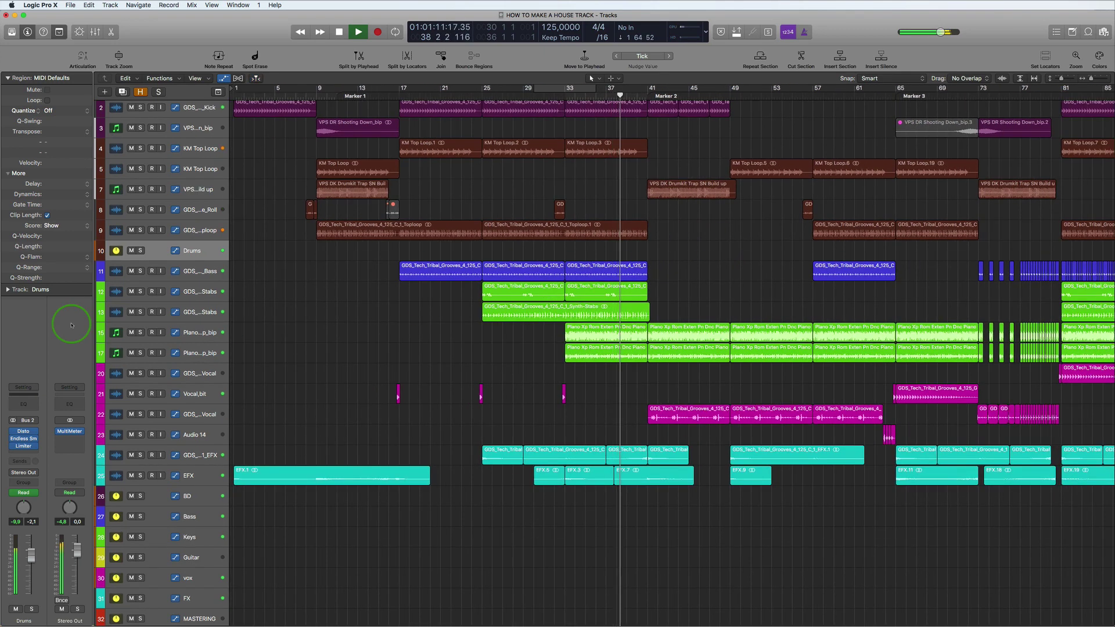
pyautogui.click(140, 312)
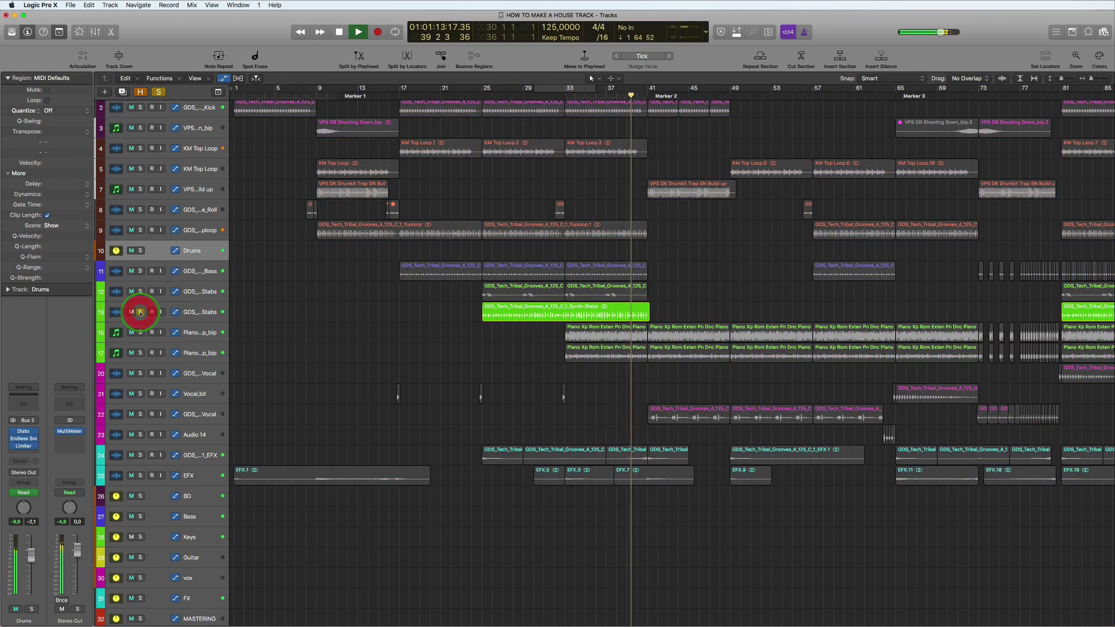
pyautogui.click(140, 313)
pyautogui.scroll(-3, 585, 280)
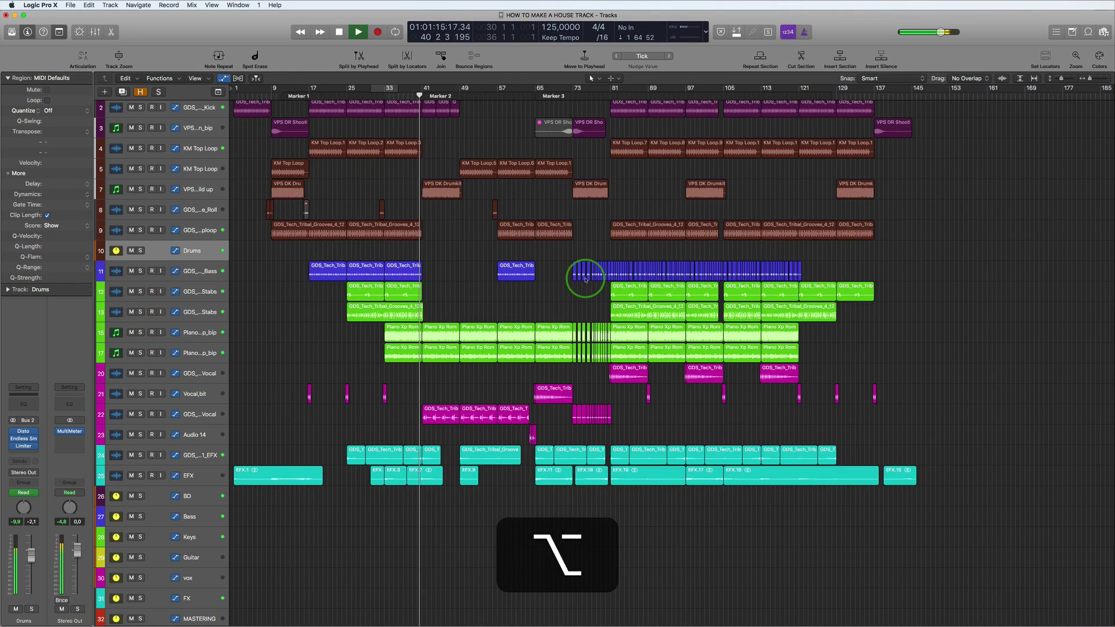
pyautogui.scroll(-3, 586, 278)
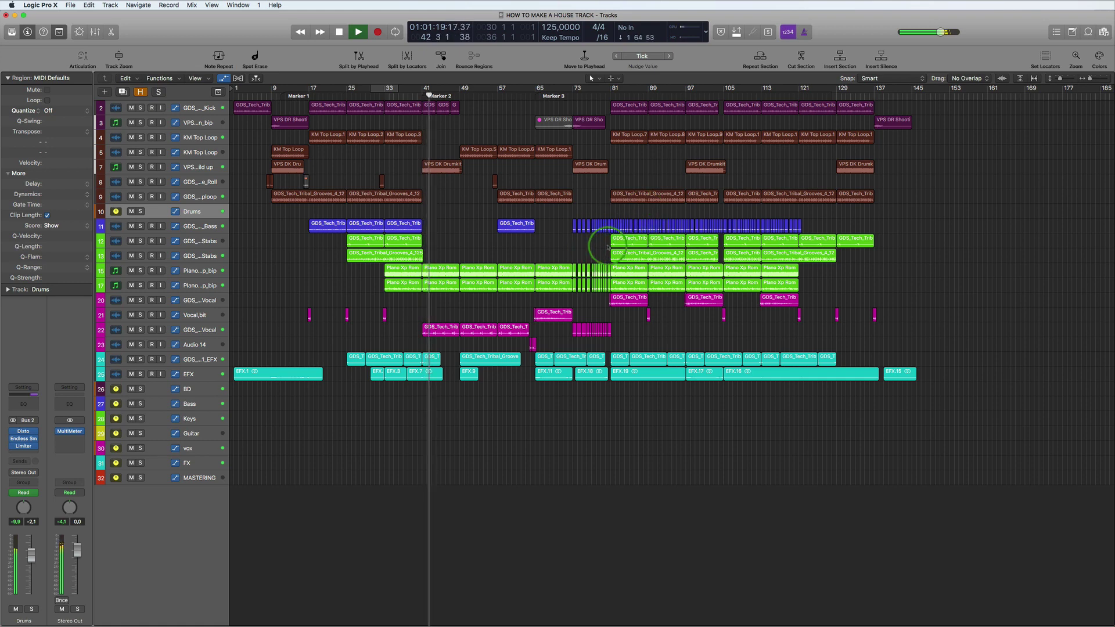
# Step: Cycle from bar 81 to bar 155 and mute the four Synth-Stabs regions from bar 81 onward after checking them in solo
pyautogui.moveTo(611, 88); pyautogui.dragTo(955, 90)
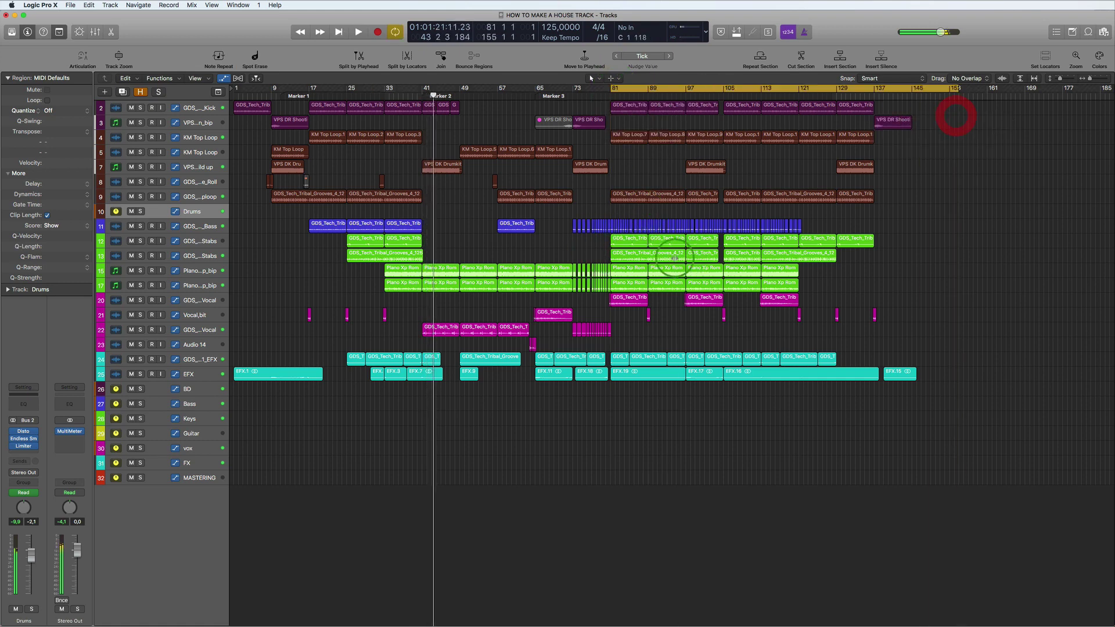
pyautogui.click(621, 256)
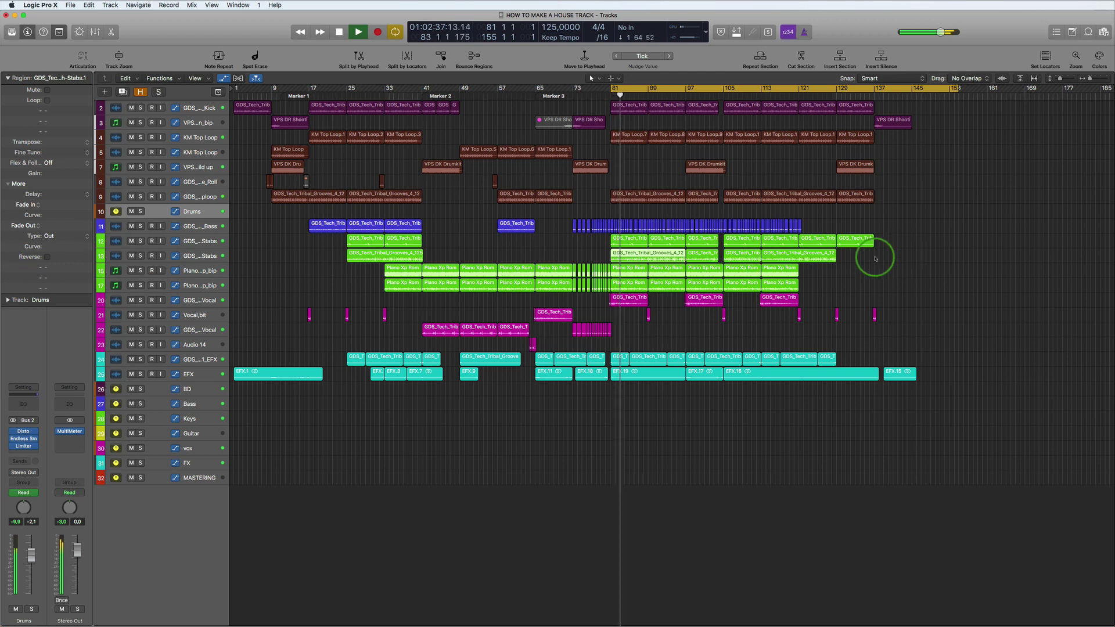
pyautogui.moveTo(875, 258); pyautogui.dragTo(638, 256)
pyautogui.click(140, 256)
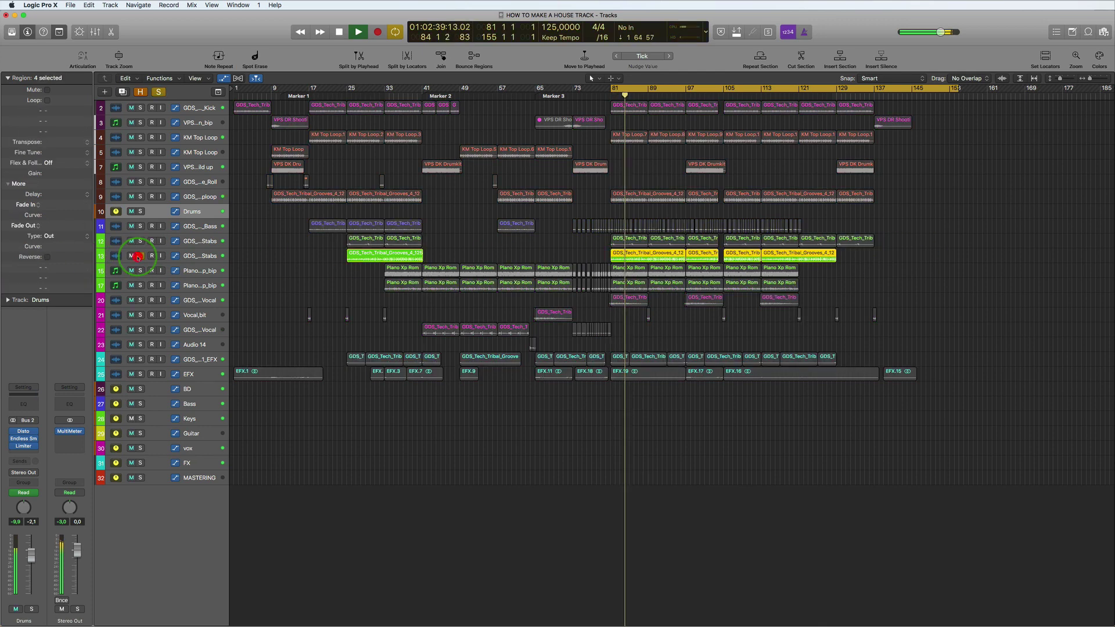
pyautogui.click(139, 256)
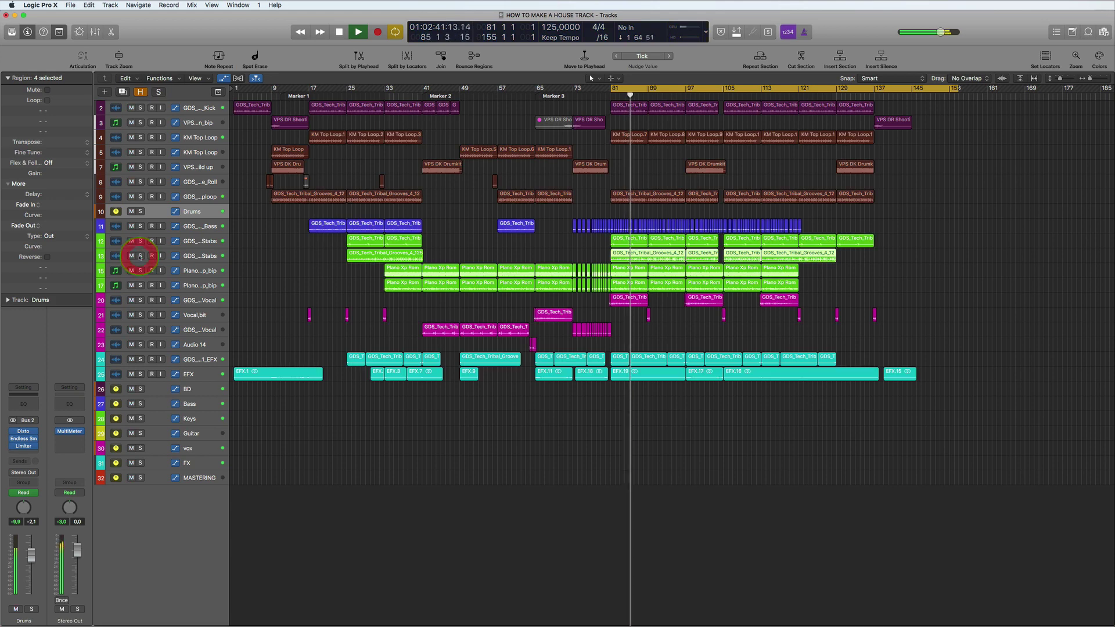
pyautogui.hotkey('ctrl', 'm')
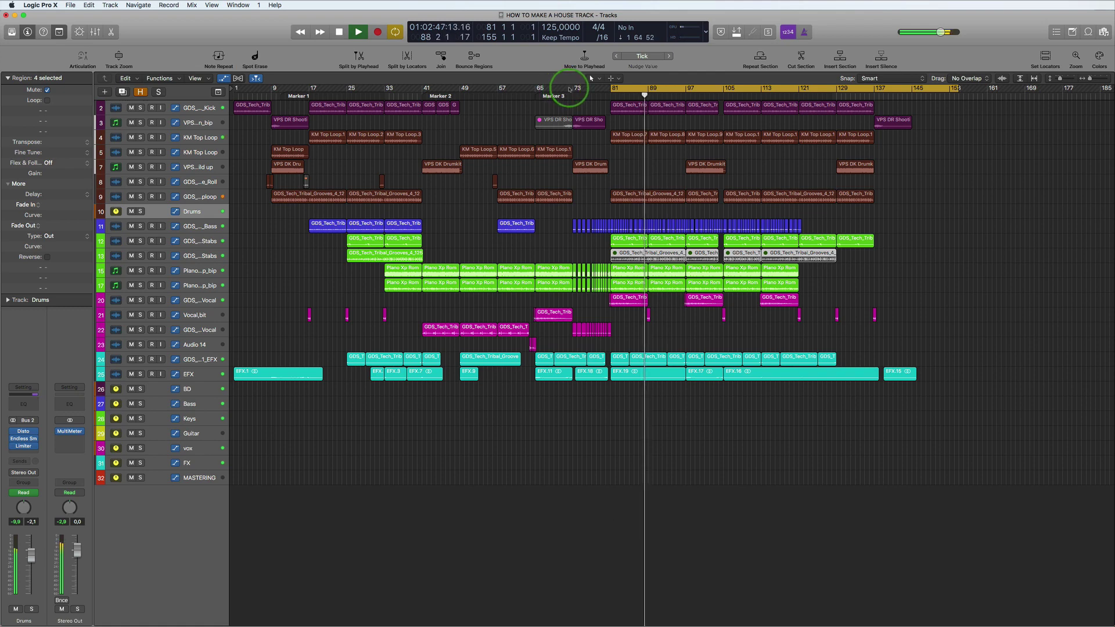
# Step: Set the cycle range to bars 72–89 around the second drop and display the track automation
pyautogui.moveTo(569, 89); pyautogui.dragTo(642, 109)
pyautogui.scroll(3, 659, 157)
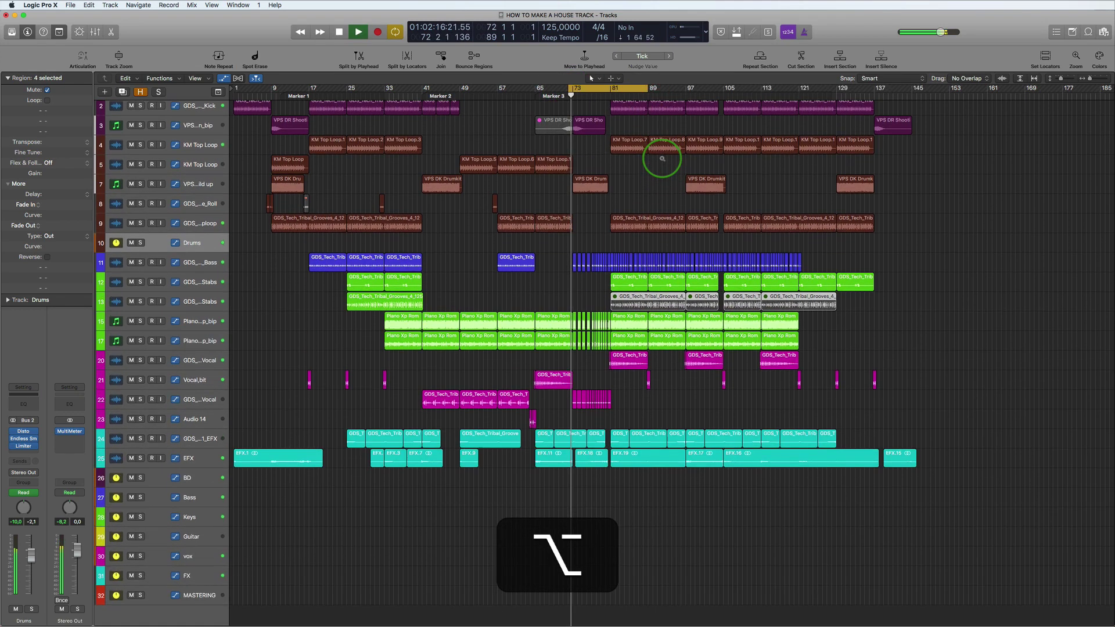
pyautogui.scroll(2, 662, 158)
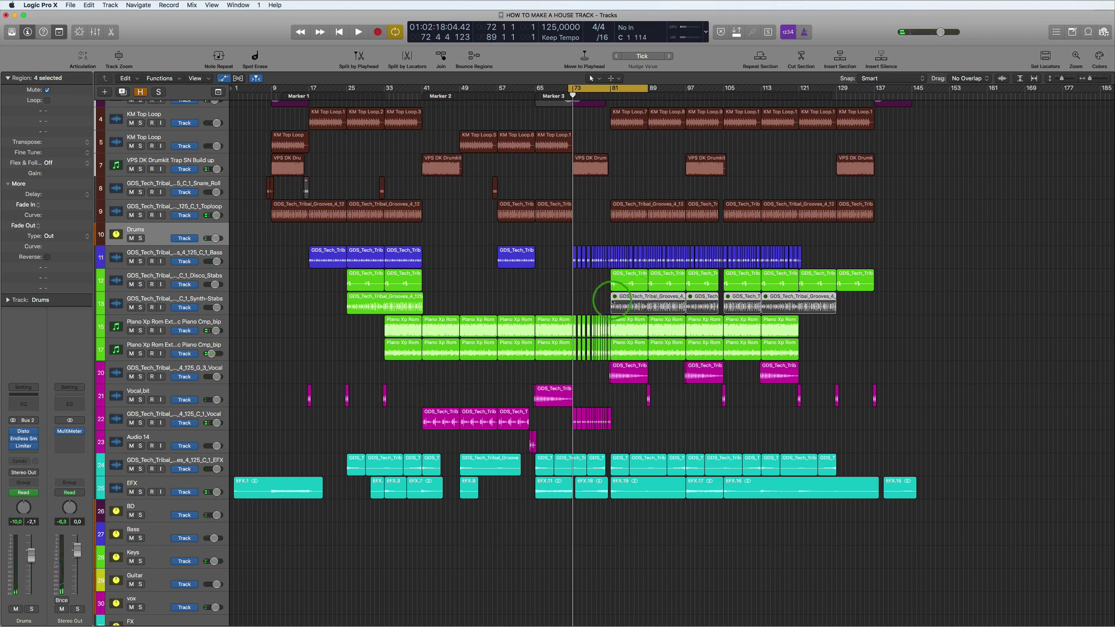
pyautogui.scroll(1, 588, 280)
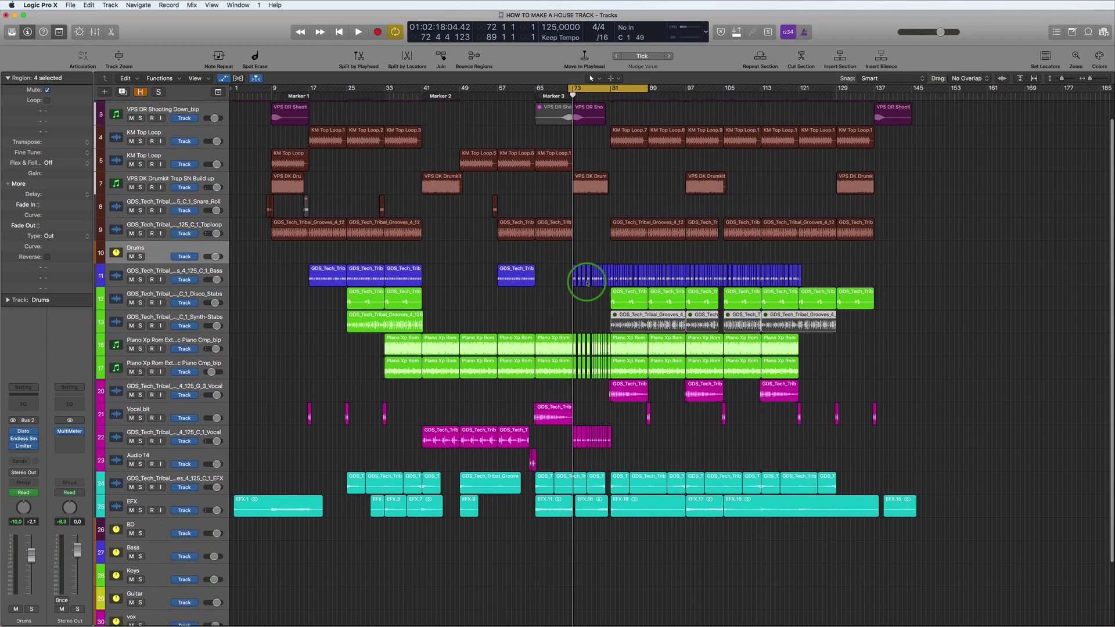
pyautogui.scroll(5, 552, 271)
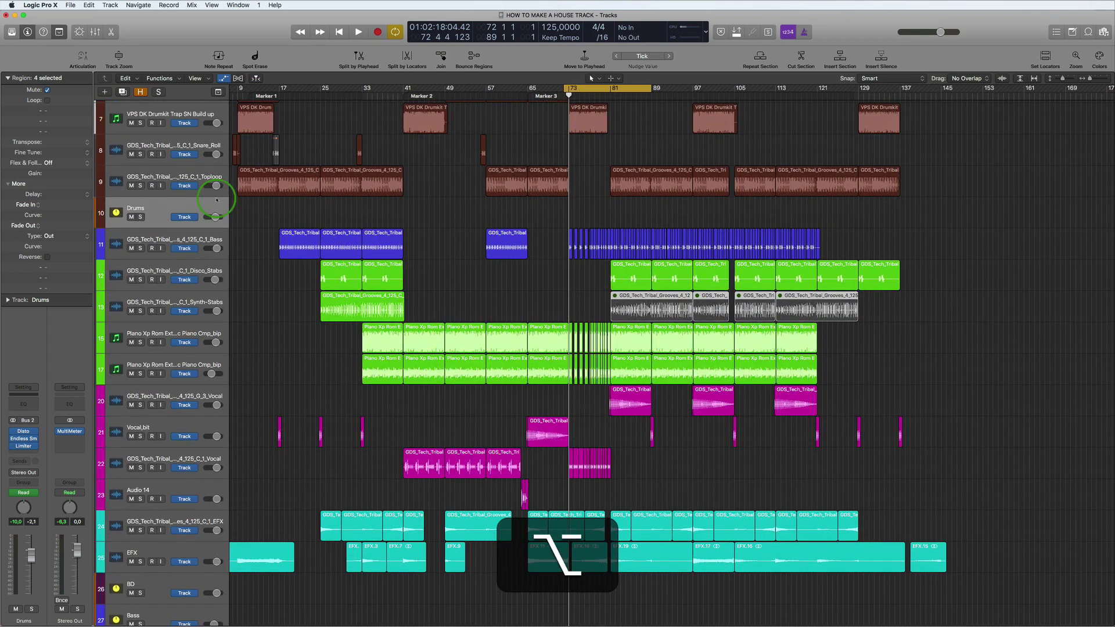
pyautogui.scroll(-5, 323, 223)
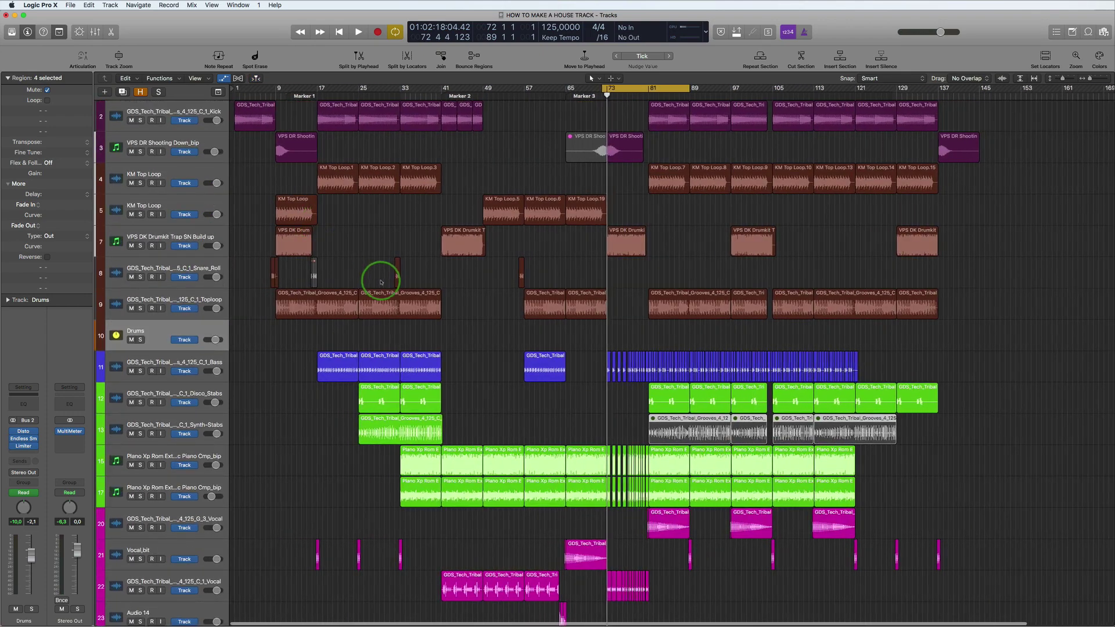
pyautogui.press('a')
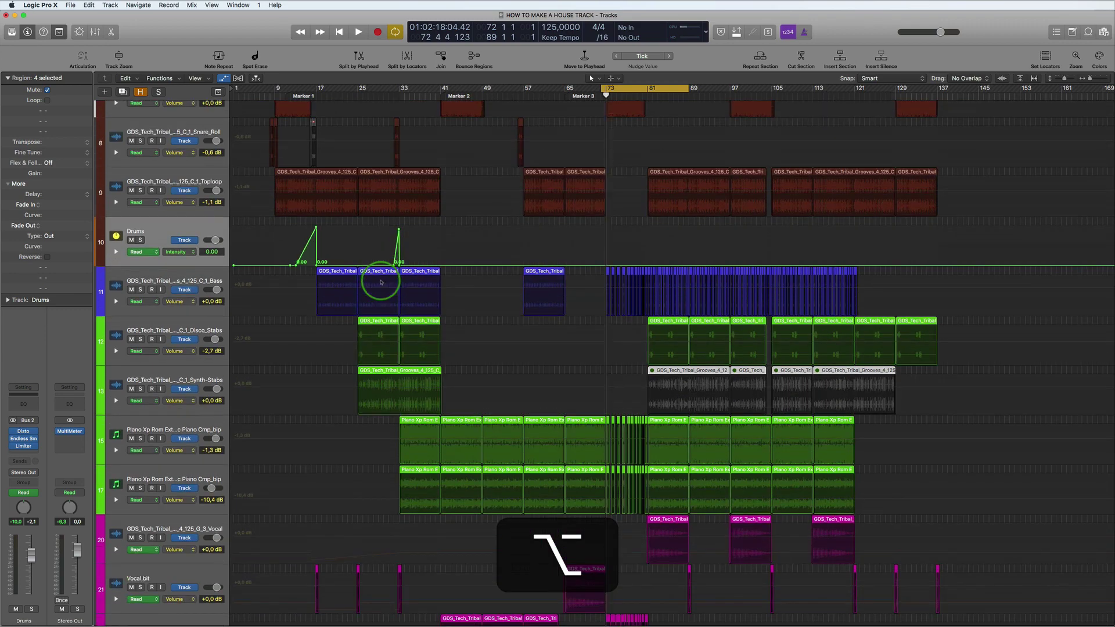
# Step: Add a Drums Intensity ramp from 0.00 at bar 77 to 1.00 just before bar 80 and play it from bar 77
pyautogui.scroll(4, 636, 281)
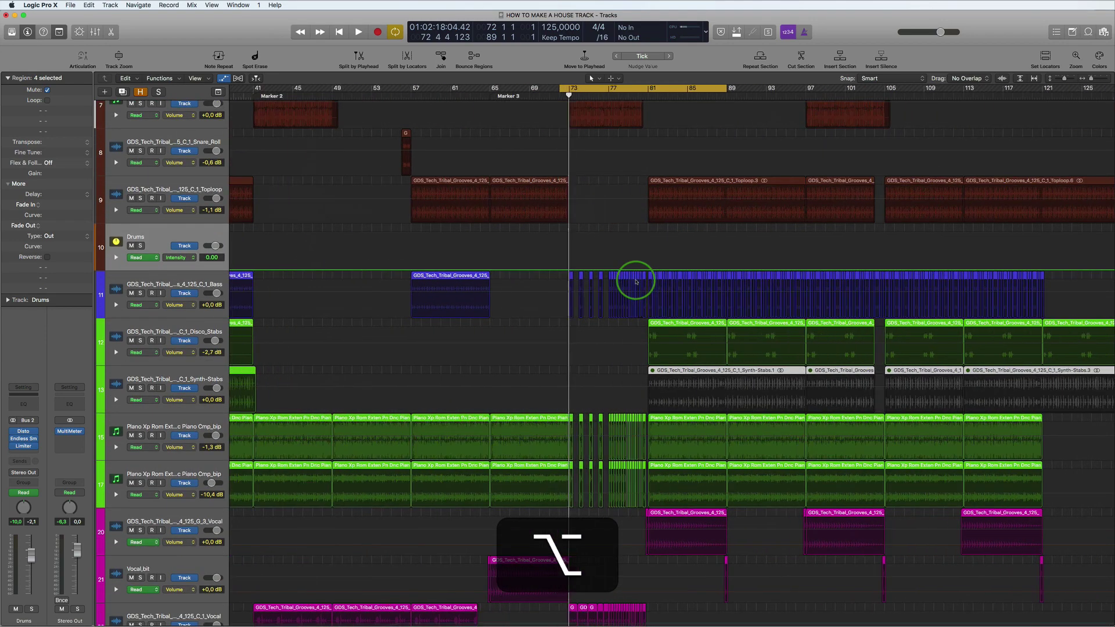
pyautogui.click(609, 270)
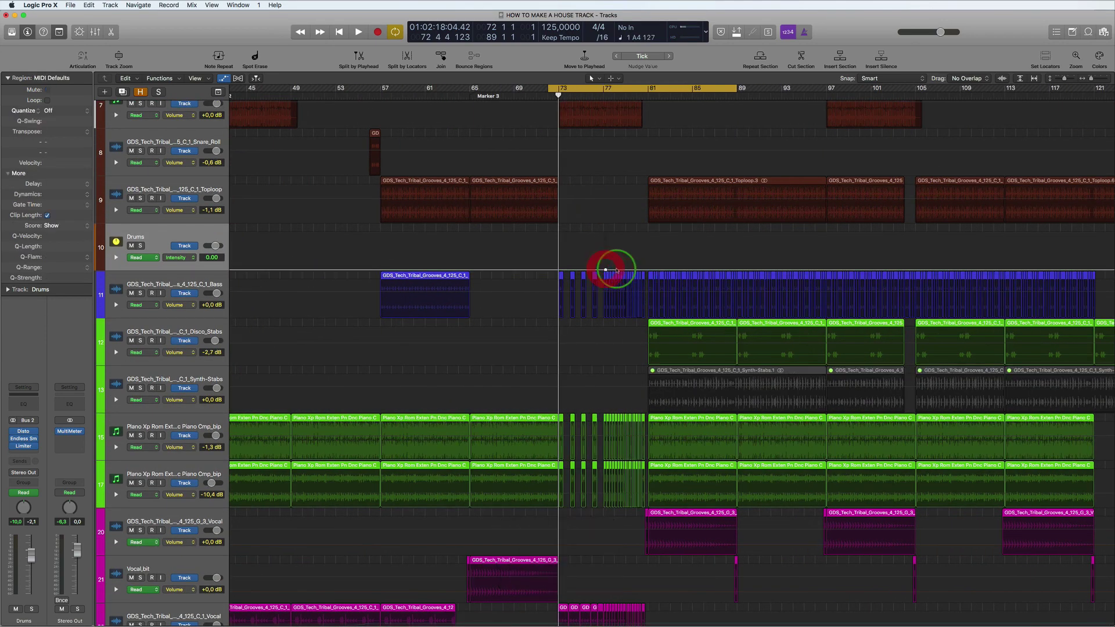
pyautogui.moveTo(649, 271); pyautogui.dragTo(636, 229)
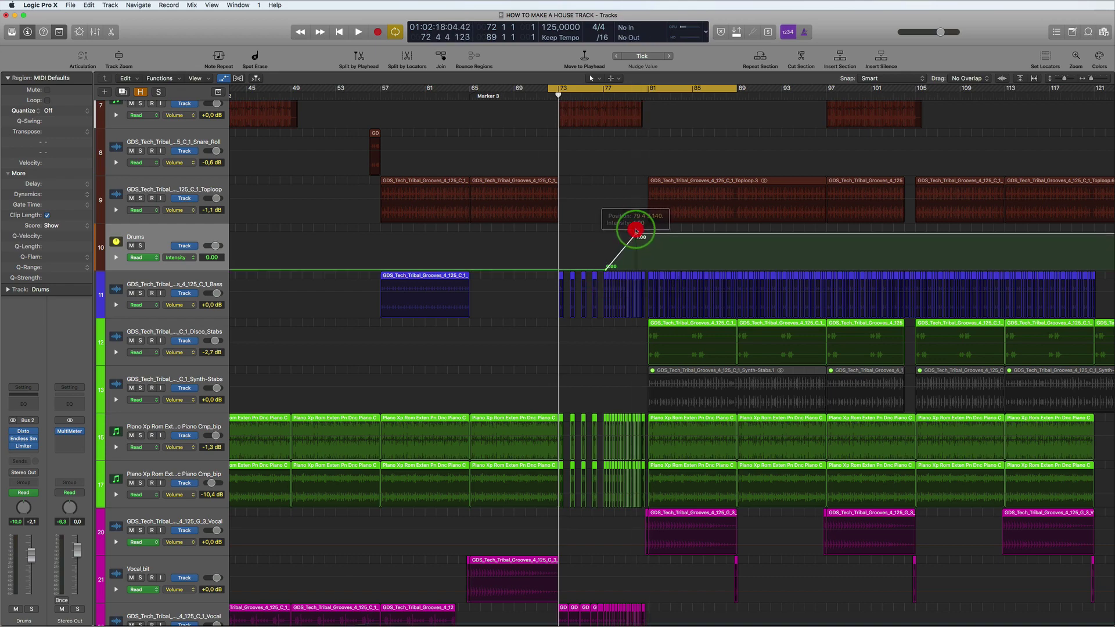
pyautogui.press('space')
pyautogui.click(602, 96)
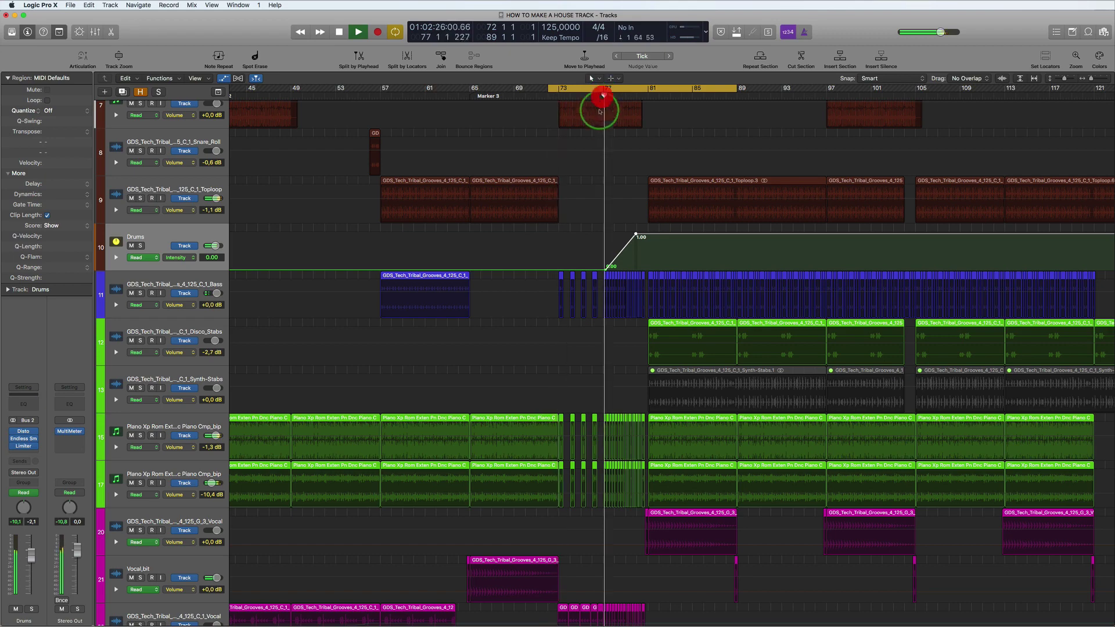
# Step: Return the Drums Intensity to 0.00 just before bar 81 and move the 1.00 peak to about the middle of bar 80
pyautogui.scroll(6, 594, 197)
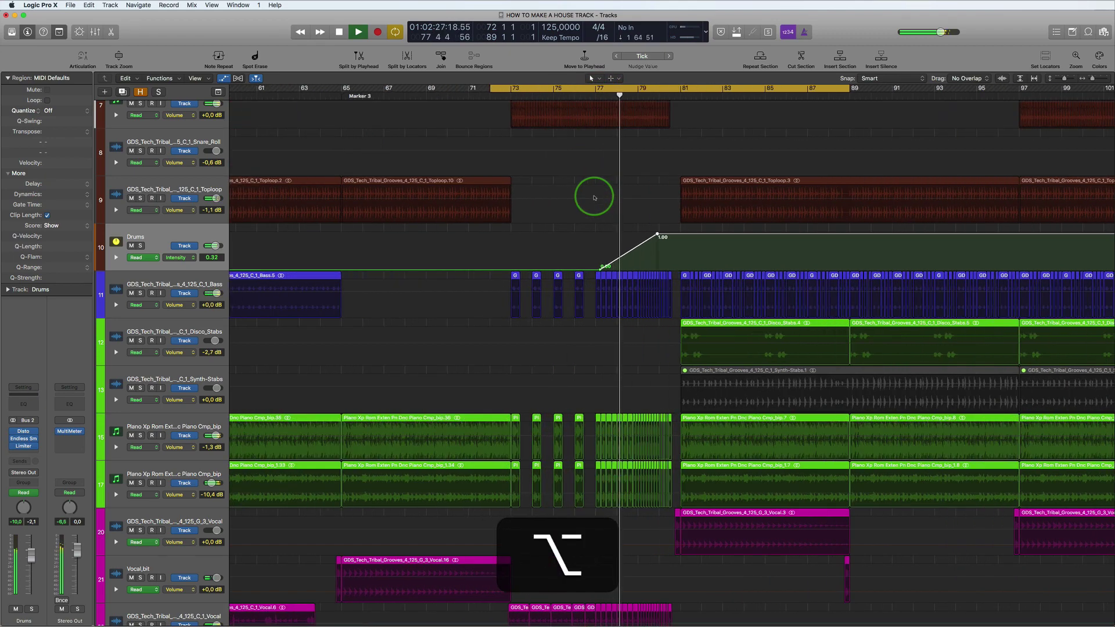
pyautogui.click(677, 234)
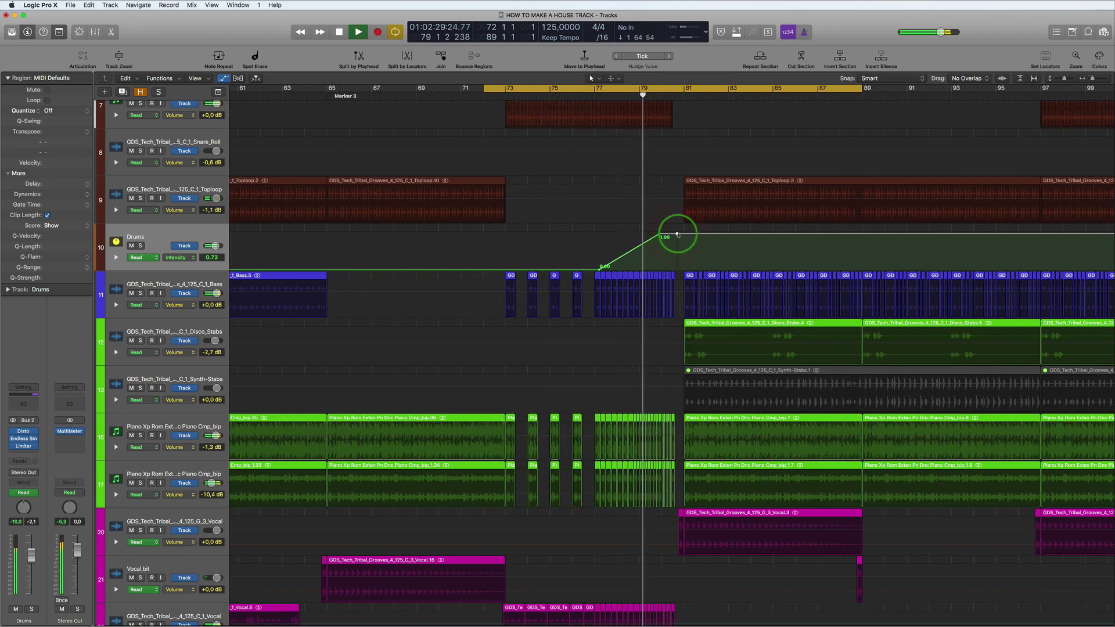
pyautogui.moveTo(677, 234); pyautogui.dragTo(677, 267)
pyautogui.scroll(6, 731, 267)
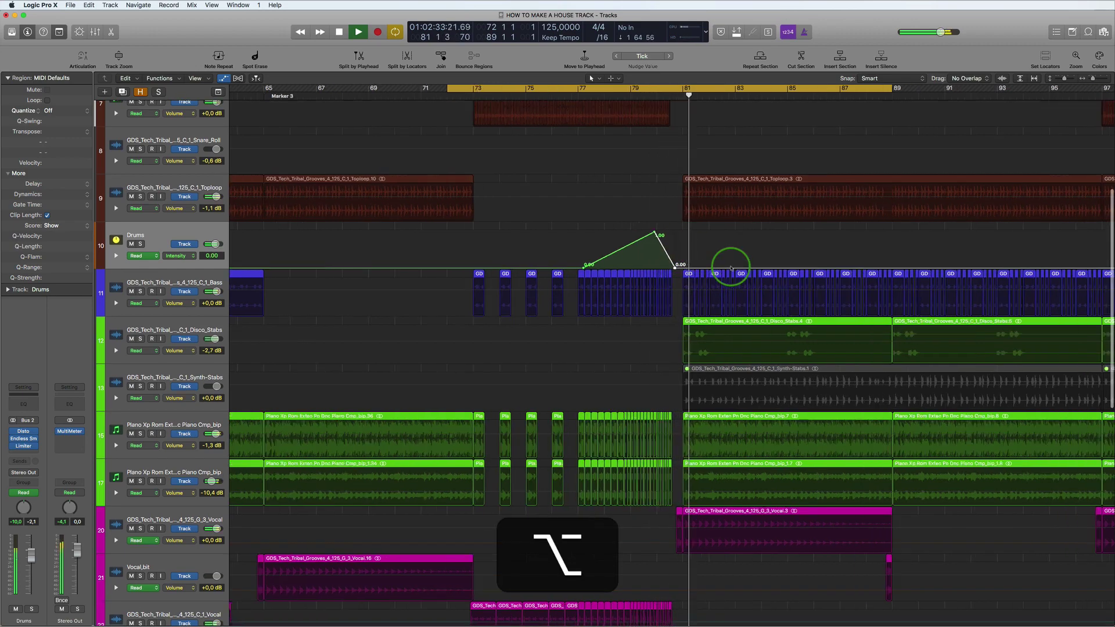
pyautogui.scroll(1, 731, 267)
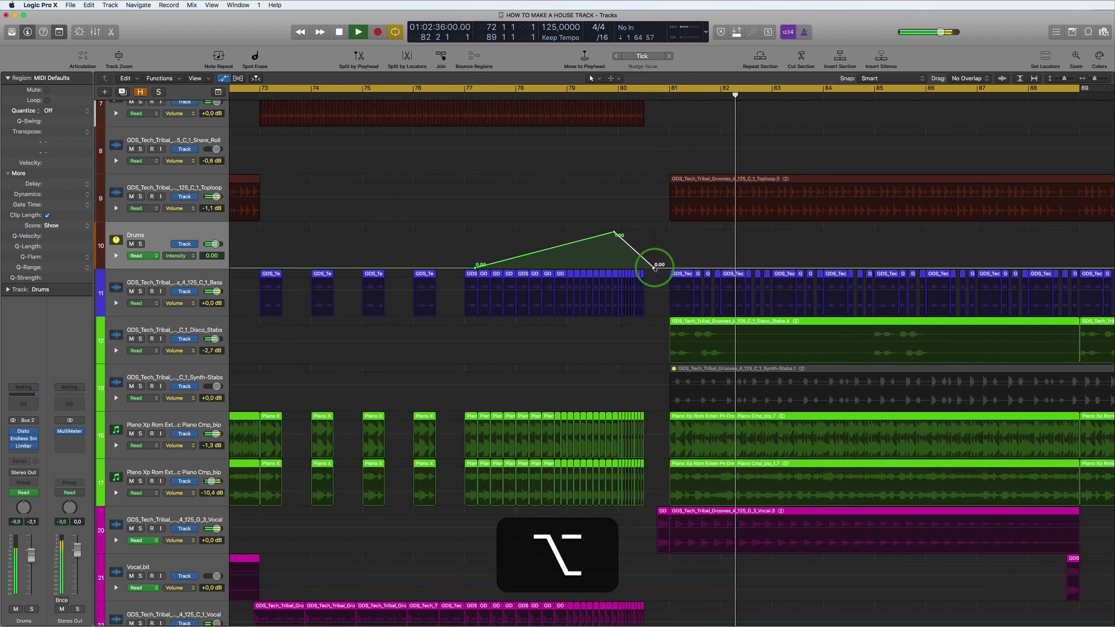
pyautogui.moveTo(659, 267); pyautogui.dragTo(647, 231)
pyautogui.hscroll(-2, 602, 256)
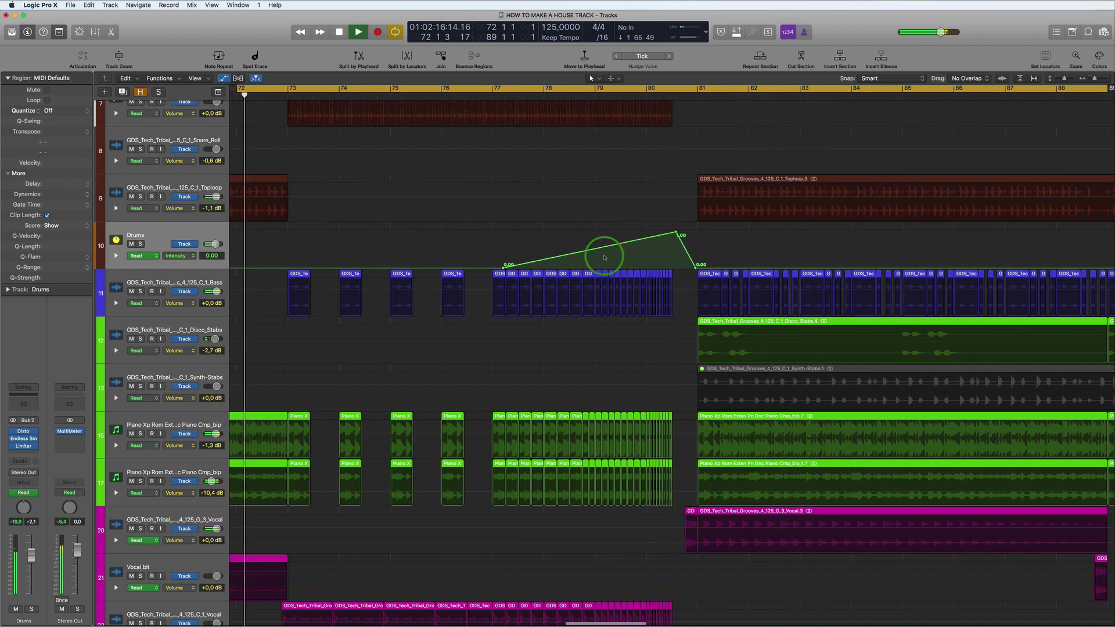
# Step: Play the second build-up from bar 77 to the bar 81 drop to check how the layers lead into it
pyautogui.scroll(3, 604, 257)
pyautogui.scroll(-5, 604, 257)
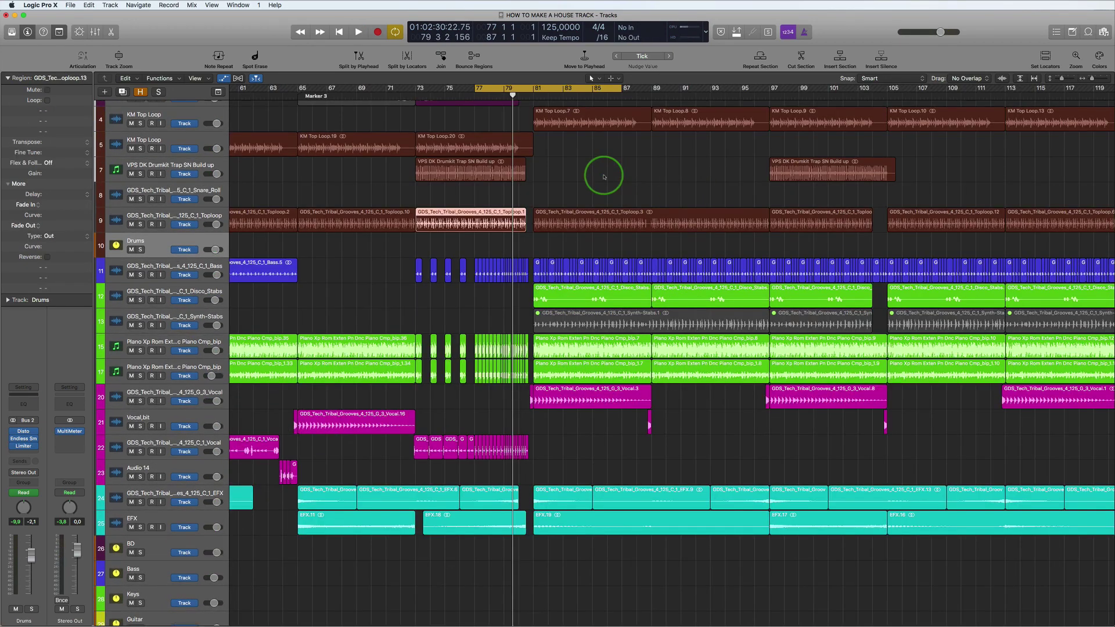
pyautogui.press('space')
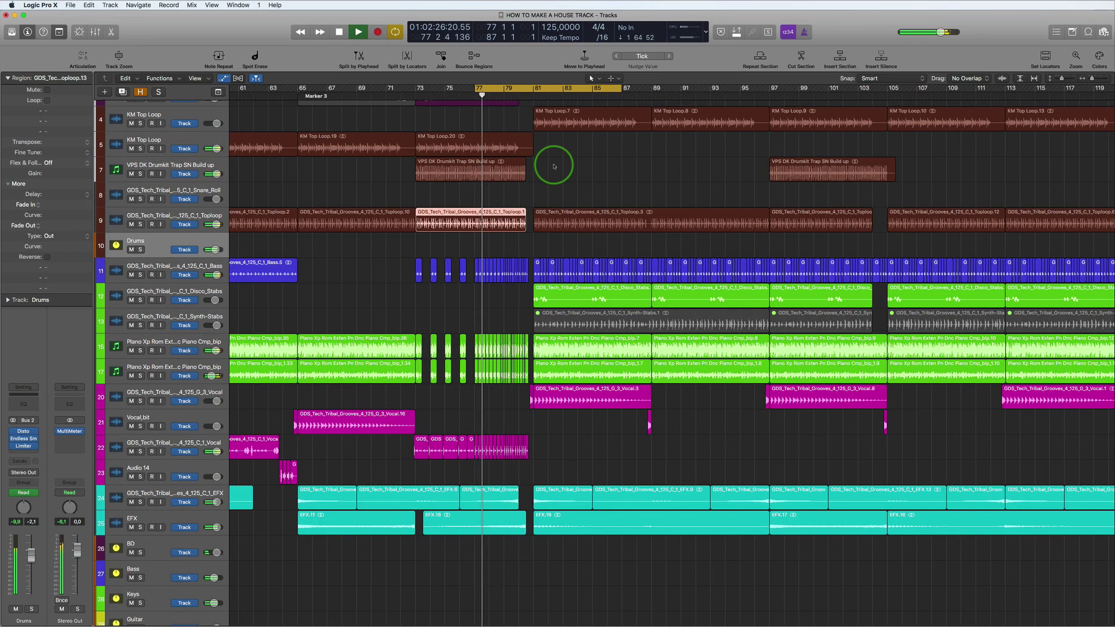
pyautogui.scroll(-1, 554, 166)
pyautogui.scroll(3, 554, 166)
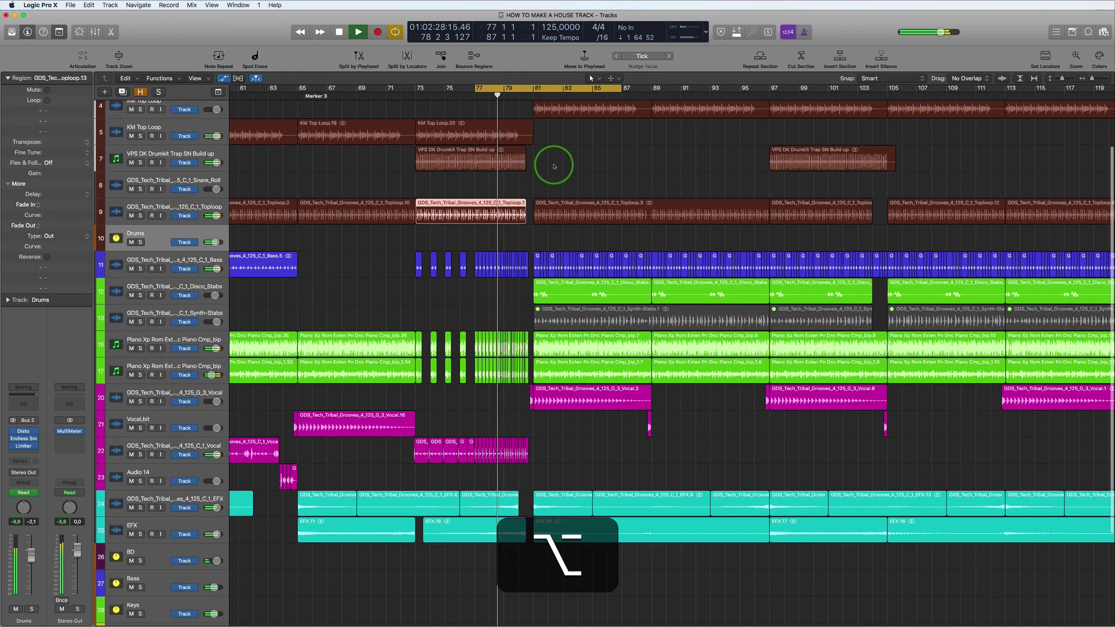
pyautogui.scroll(1, 554, 166)
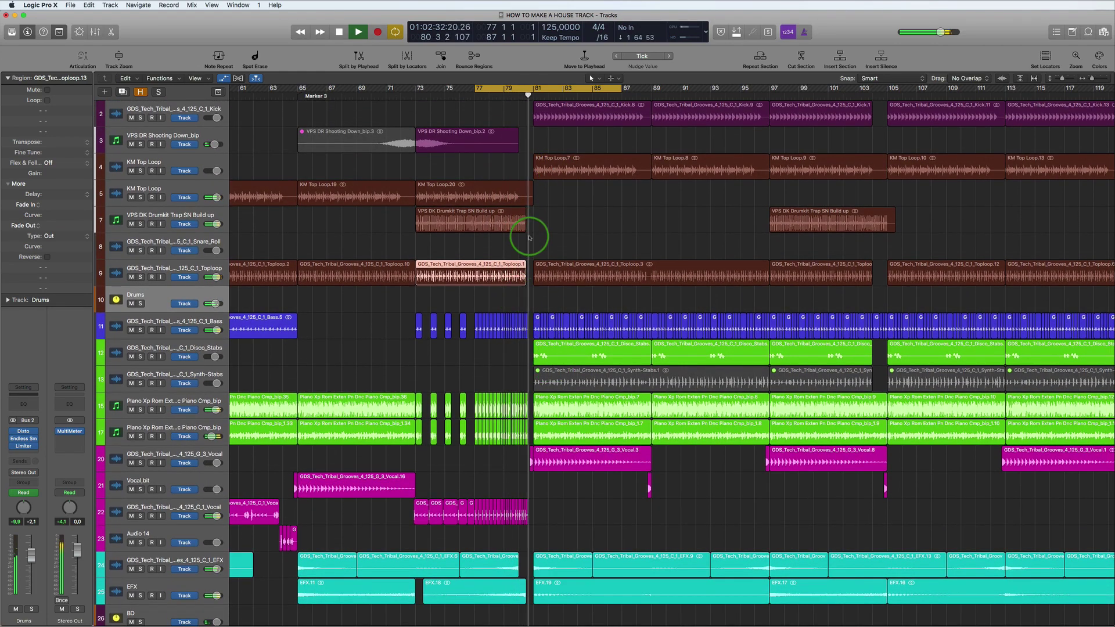
pyautogui.press('space')
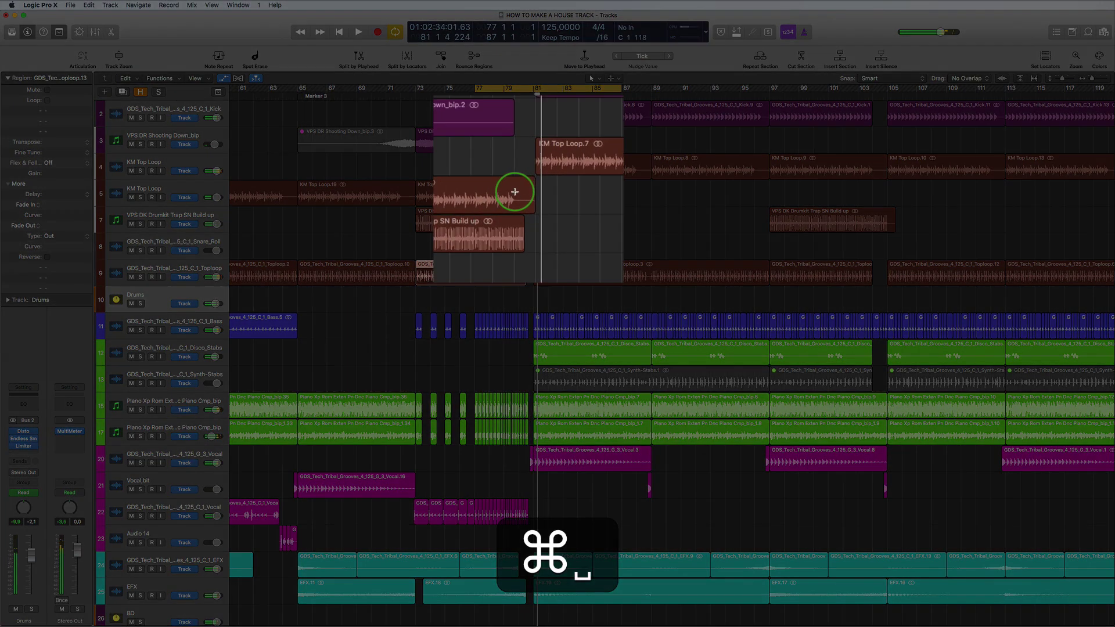
# Step: Split the end of the KM Top Loop region on track 5 and place a short slice of it at bar 80
pyautogui.keyDown('super'); pyautogui.click(516, 192); pyautogui.keyUp('super')
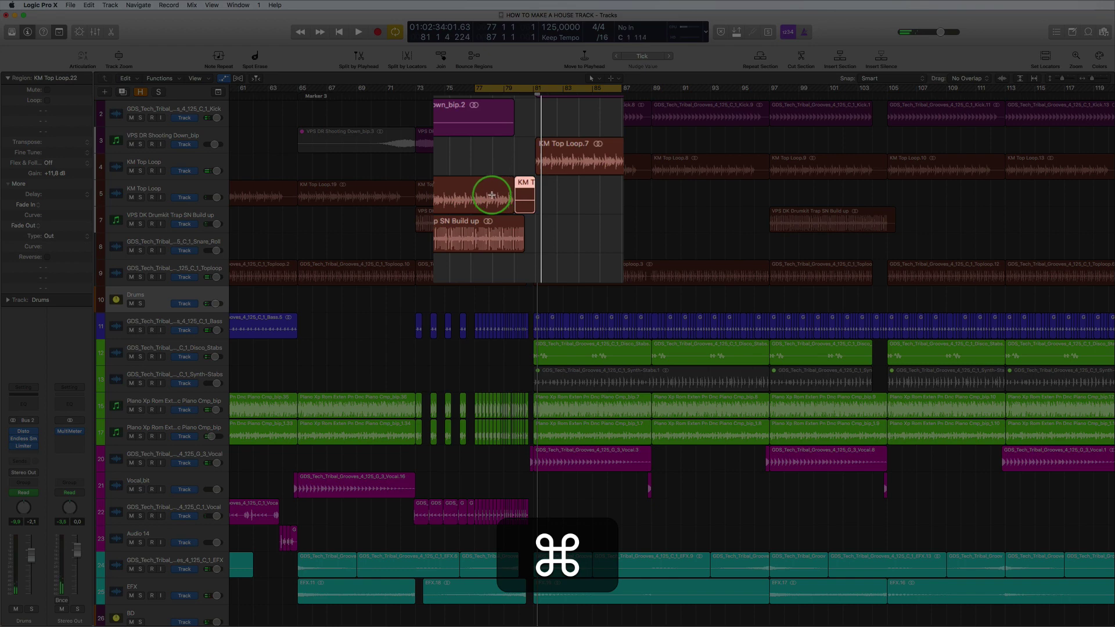
pyautogui.keyDown('super'); pyautogui.click(491, 195); pyautogui.keyUp('super')
pyautogui.moveTo(497, 195); pyautogui.dragTo(524, 199)
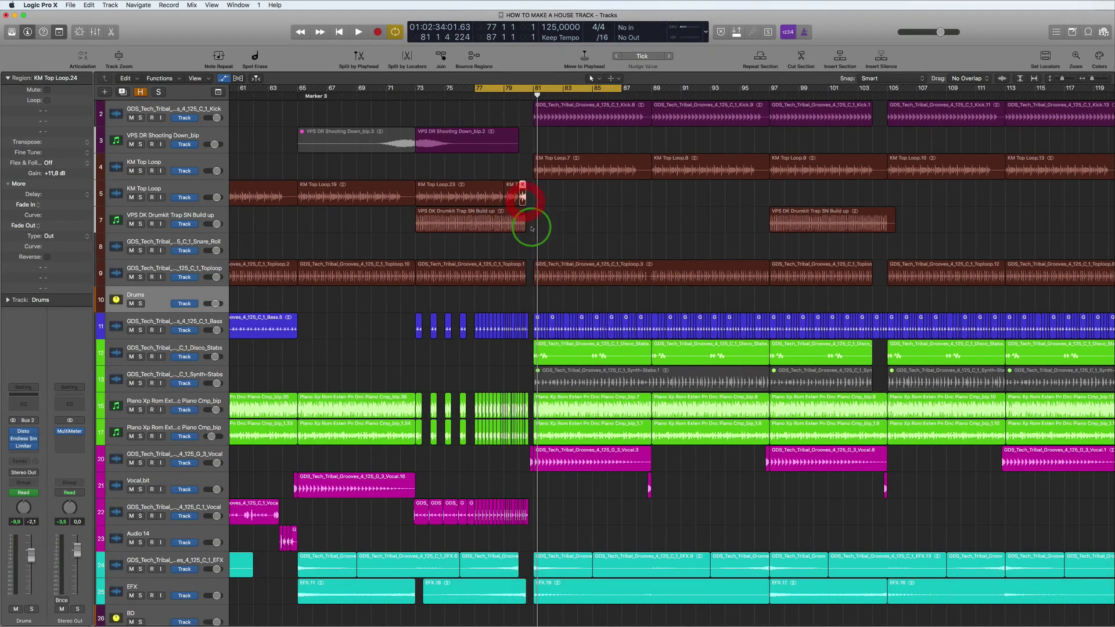
pyautogui.scroll(-1, 532, 228)
pyautogui.keyDown('alt'); pyautogui.scroll(5, 532, 228); pyautogui.keyUp('alt')
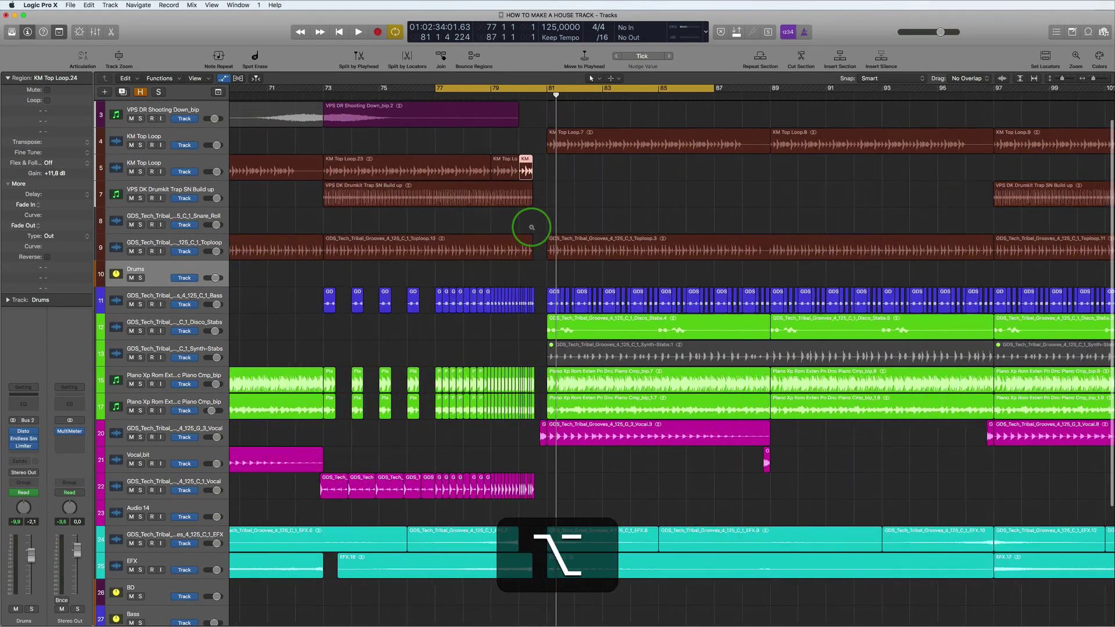
pyautogui.keyDown('alt'); pyautogui.scroll(-5, 532, 228); pyautogui.keyUp('alt')
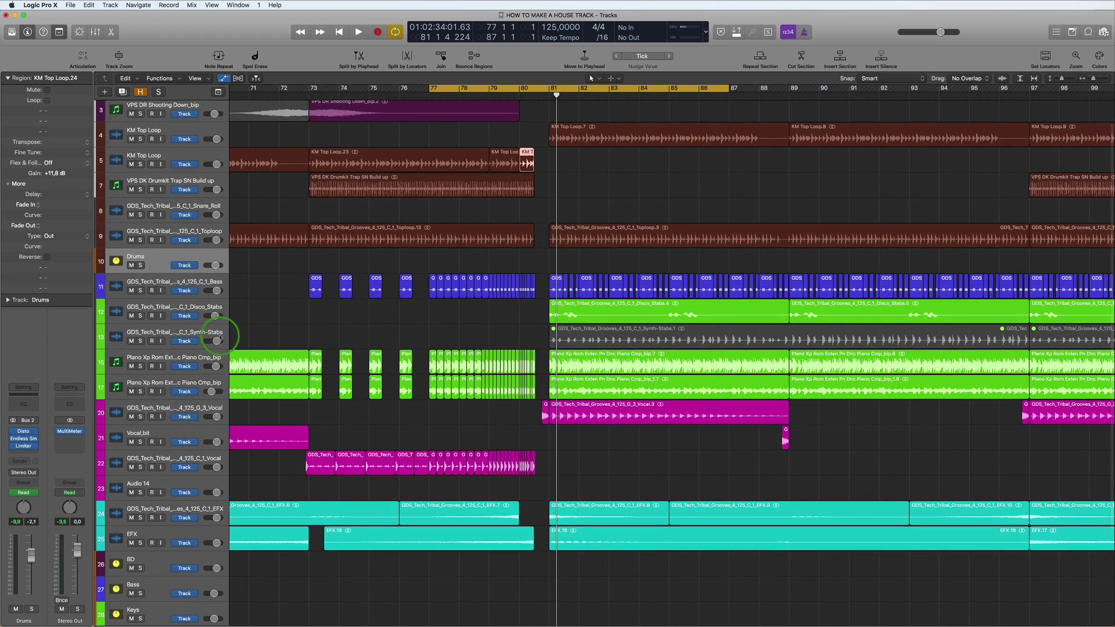
# Step: Insert the Endless Smile plug-in on the bass track, ahead of Sausage Fattener
pyautogui.click(193, 283)
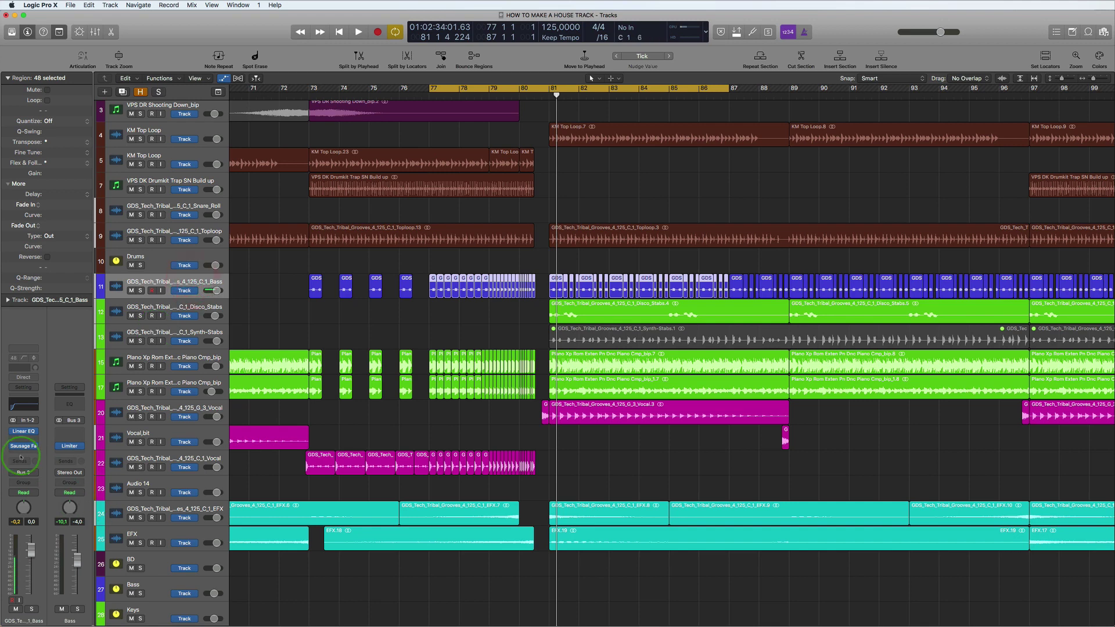
pyautogui.click(37, 438)
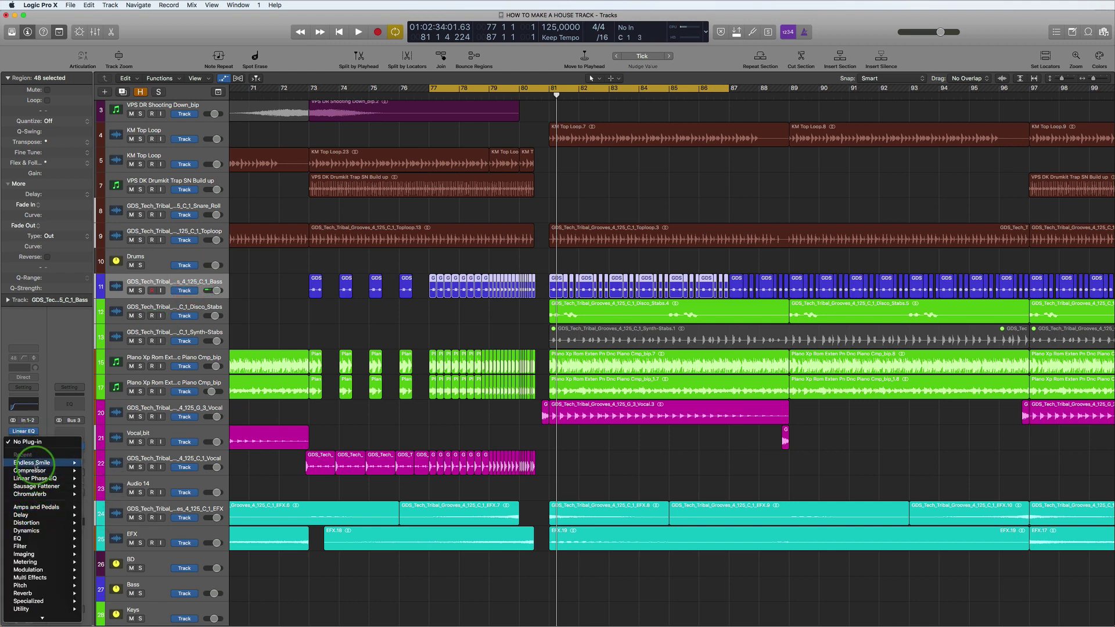
pyautogui.click(93, 463)
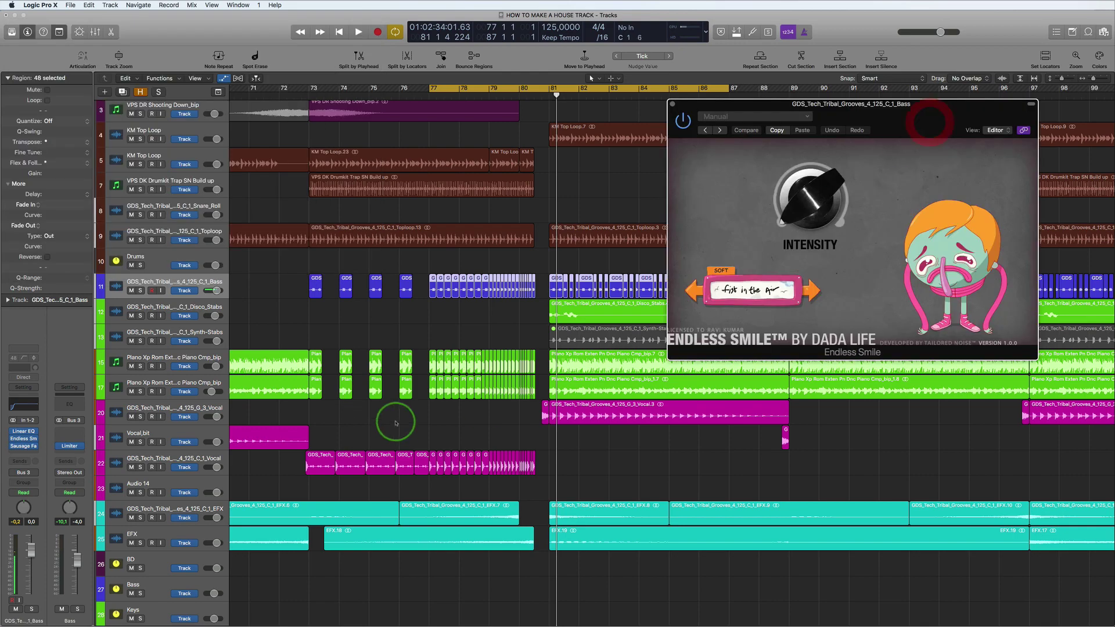
# Step: Loop playback from bar 100 and add a Drums Intensity ramp from 0.00 to 0.92 that drops back to 0.00 at bar 104
pyautogui.scroll(-5, 395, 422)
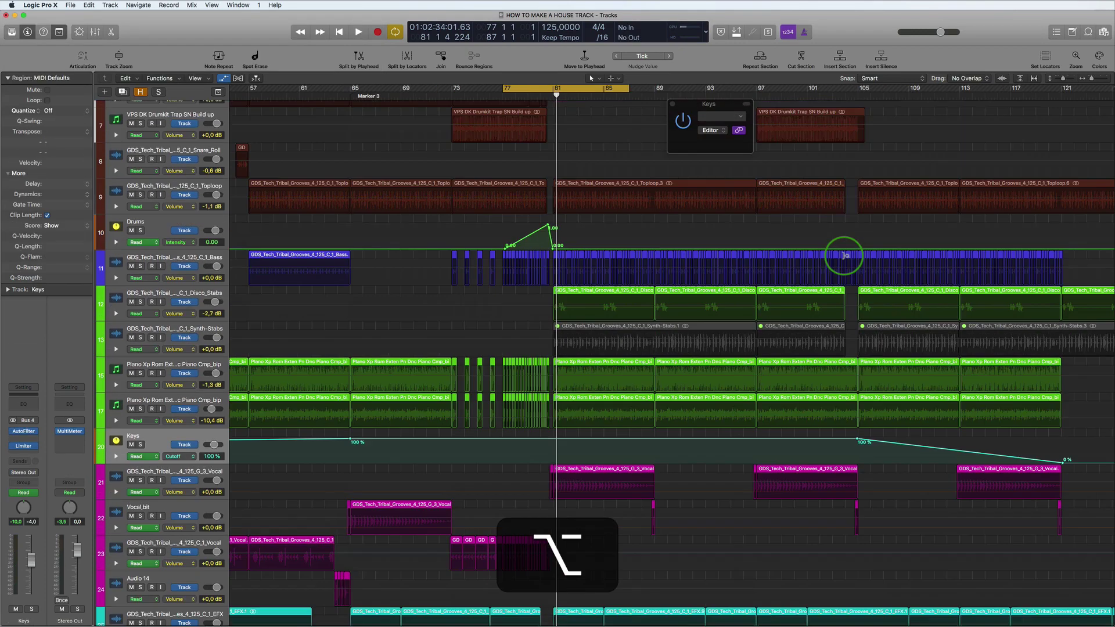
pyautogui.scroll(-1, 842, 254)
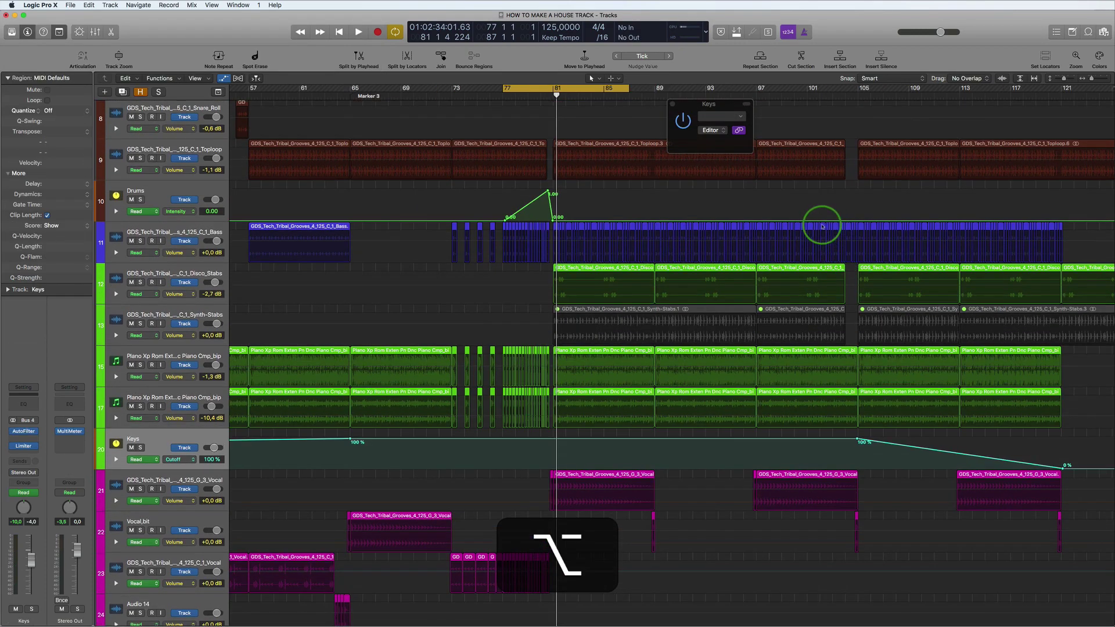
pyautogui.moveTo(795, 88); pyautogui.dragTo(958, 87)
pyautogui.scroll(5, 854, 187)
pyautogui.press('space')
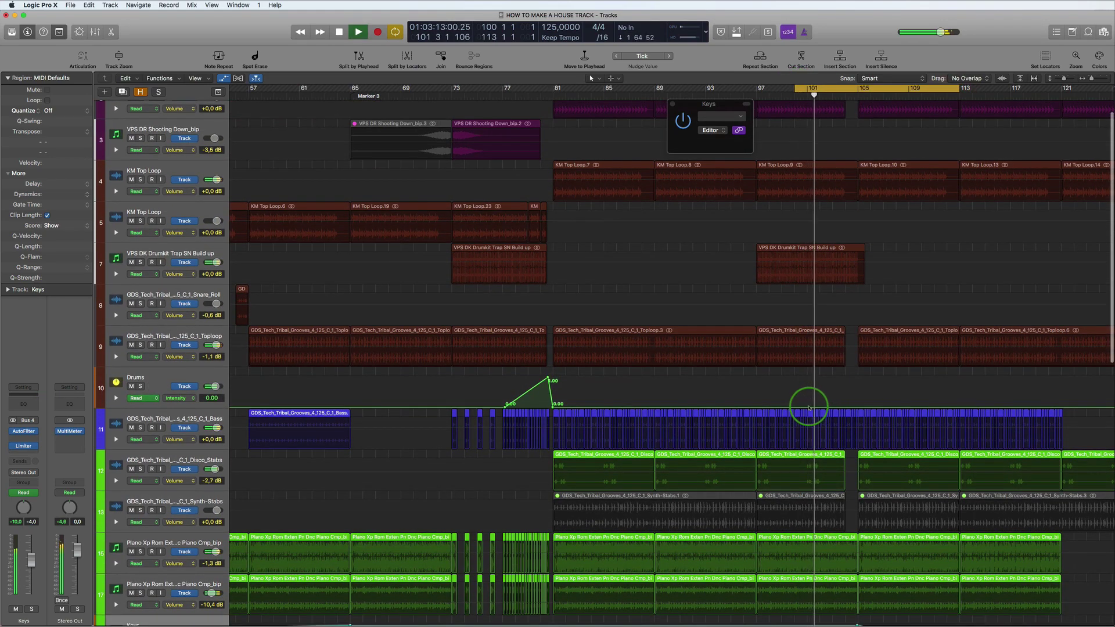
pyautogui.click(809, 408)
pyautogui.moveTo(843, 406)
pyautogui.mouseDown()
pyautogui.moveTo(844, 381)
pyautogui.moveTo(855, 409)
pyautogui.mouseUp()
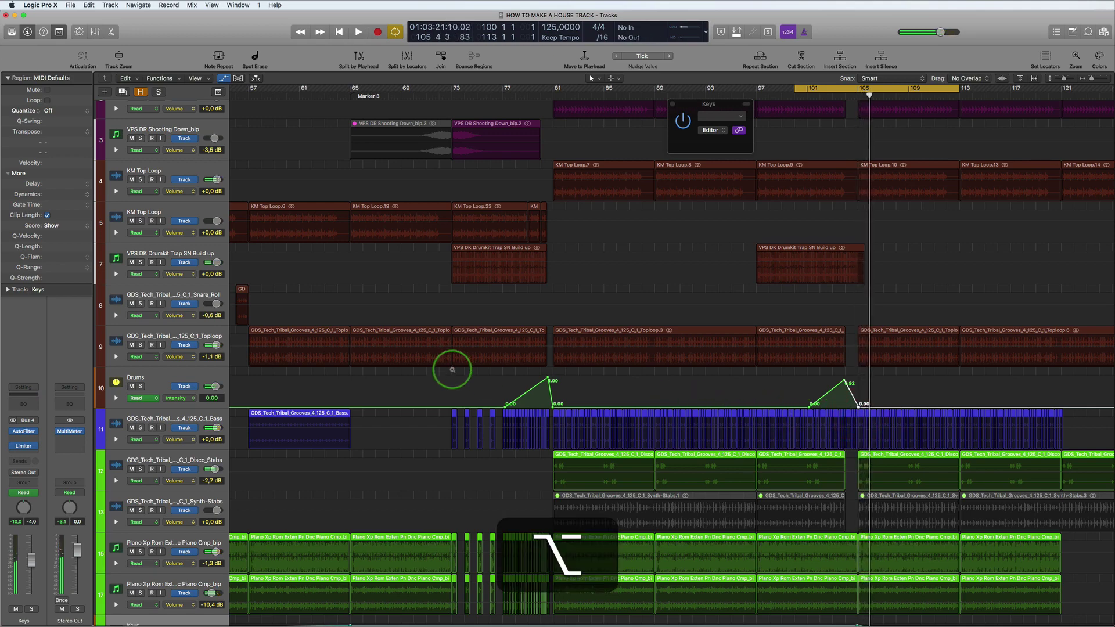
# Step: Add a Drums Intensity ramp at the end of the arrangement, rising from 0.00 to 1.00 just before bar 137
pyautogui.scroll(-3, 452, 371)
pyautogui.scroll(-5, 452, 370)
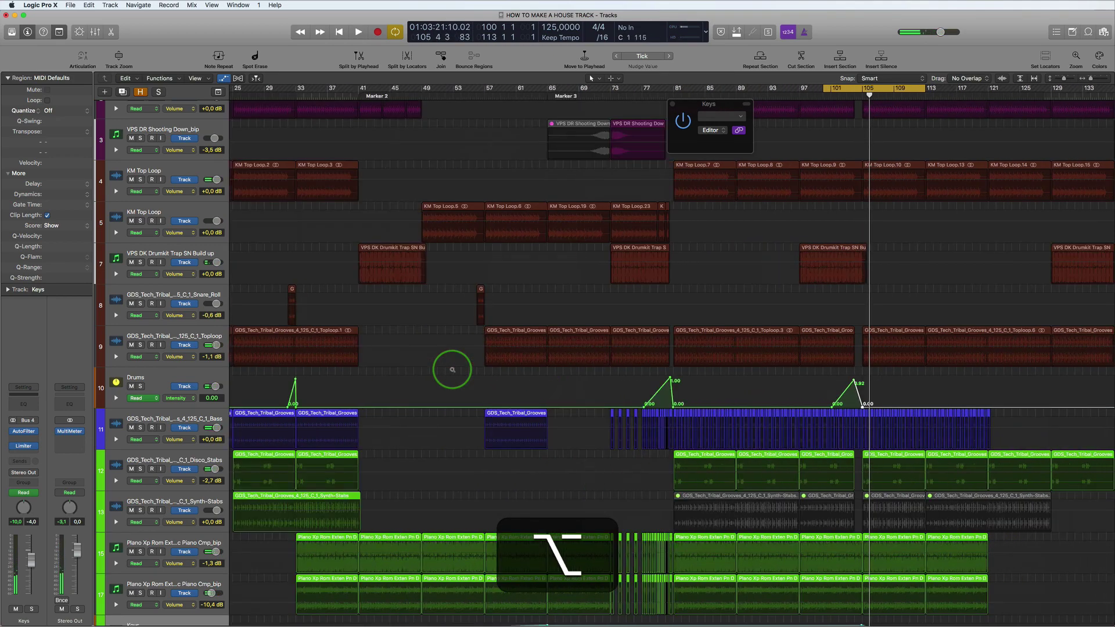
pyautogui.hscroll(1, 833, 142)
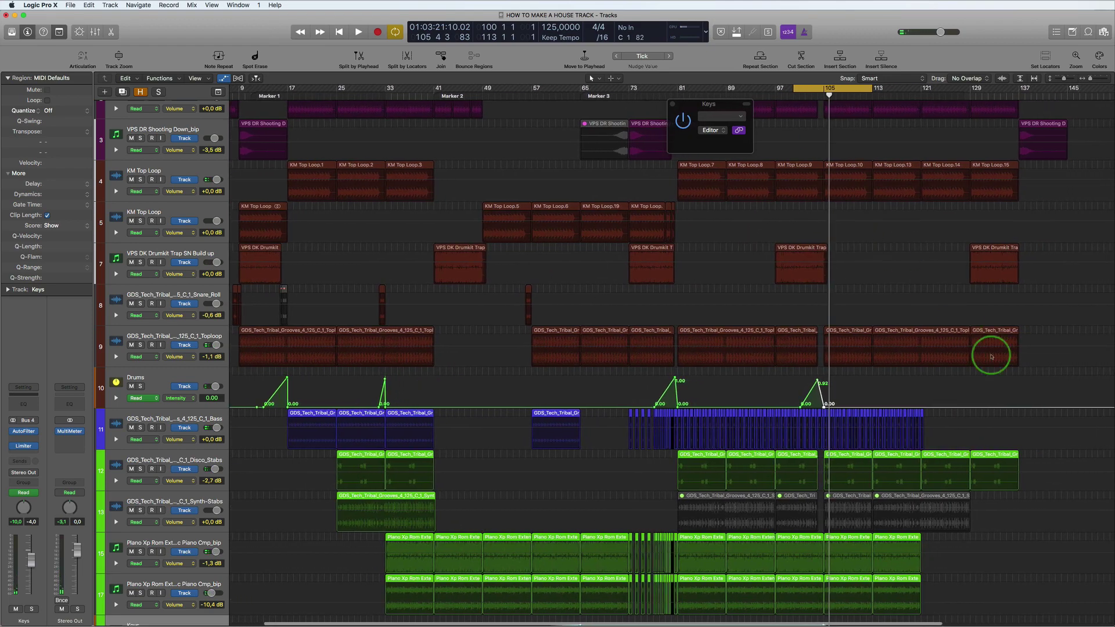
pyautogui.click(1000, 407)
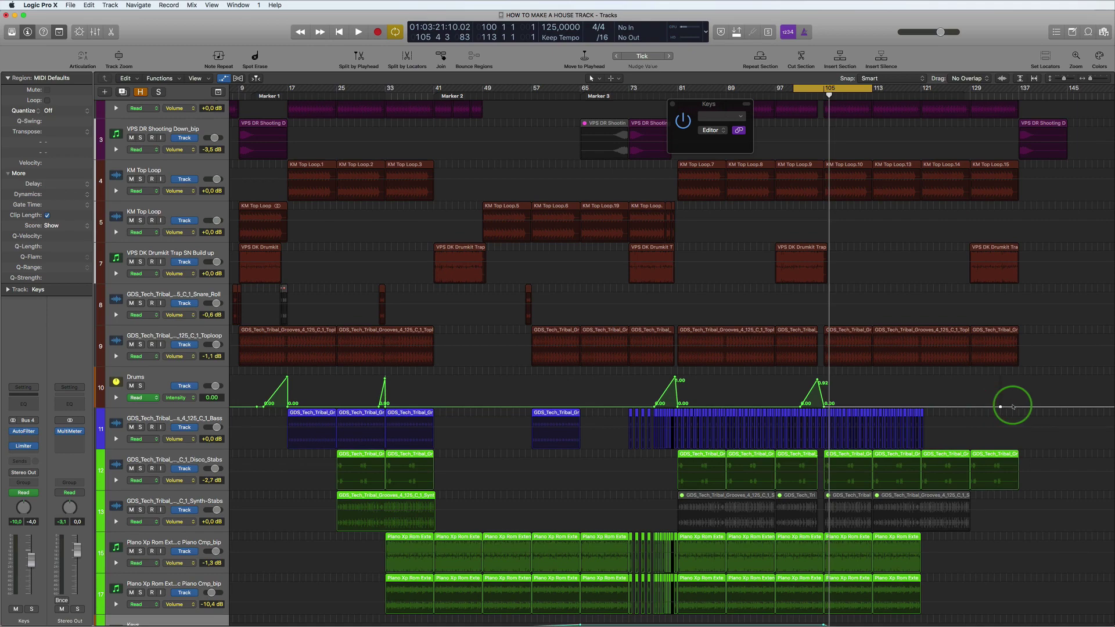
pyautogui.click(1012, 407)
pyautogui.moveTo(1012, 406); pyautogui.dragTo(1013, 383)
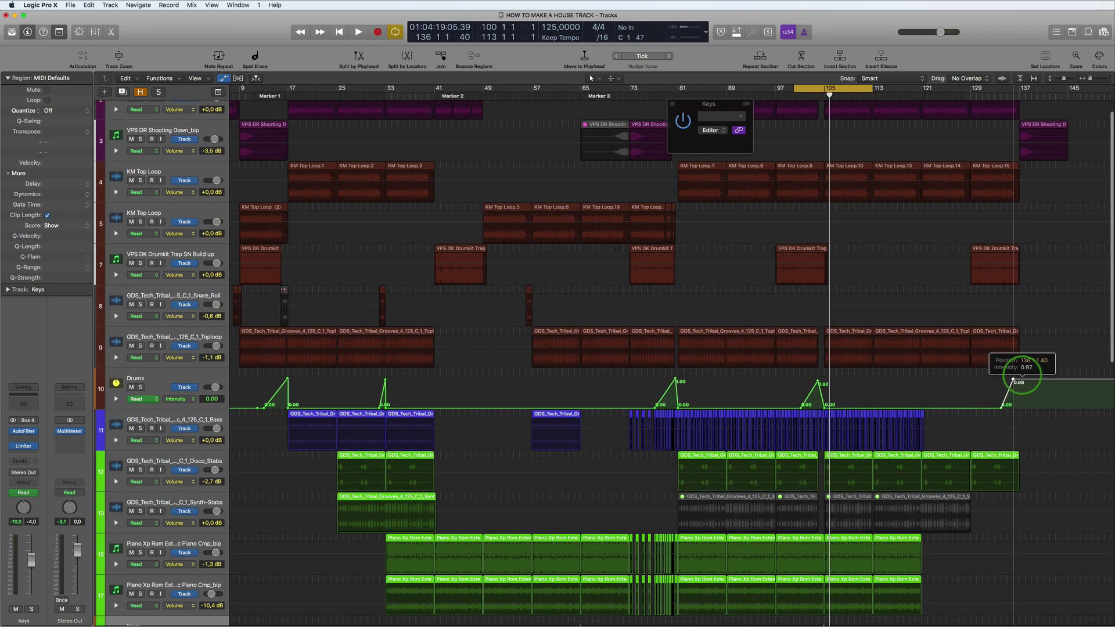
pyautogui.click(1023, 379)
pyautogui.scroll(1, 1013, 375)
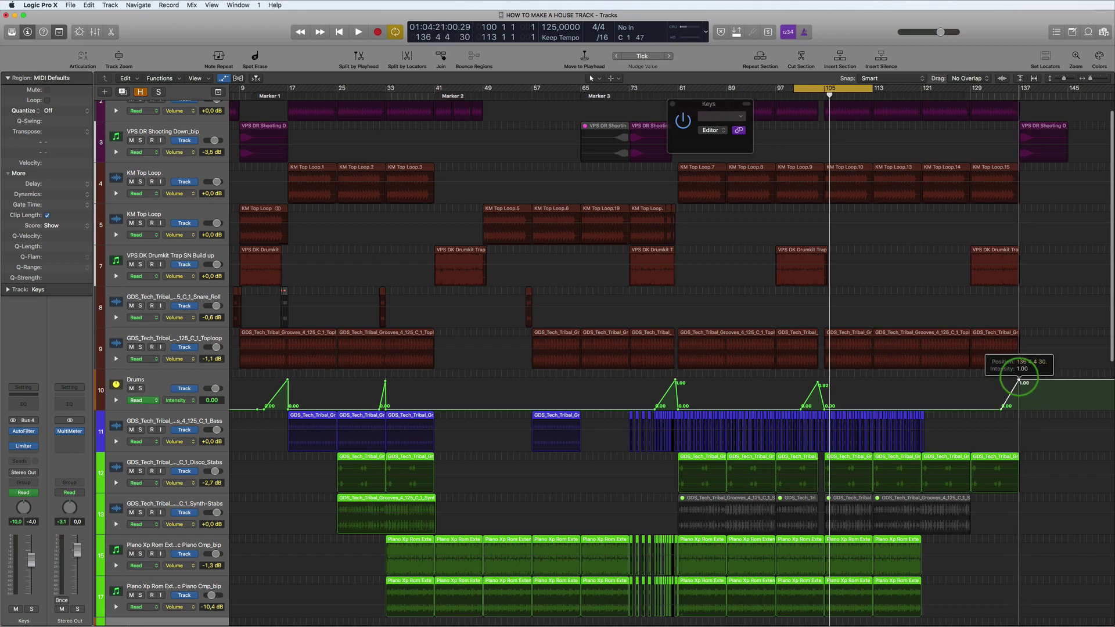
# Step: Loop bars 133 to 149, raise the Drums Intensity peak near bar 103 to 1.00 and start the final ramp slightly earlier
pyautogui.moveTo(995, 92); pyautogui.dragTo(1096, 95)
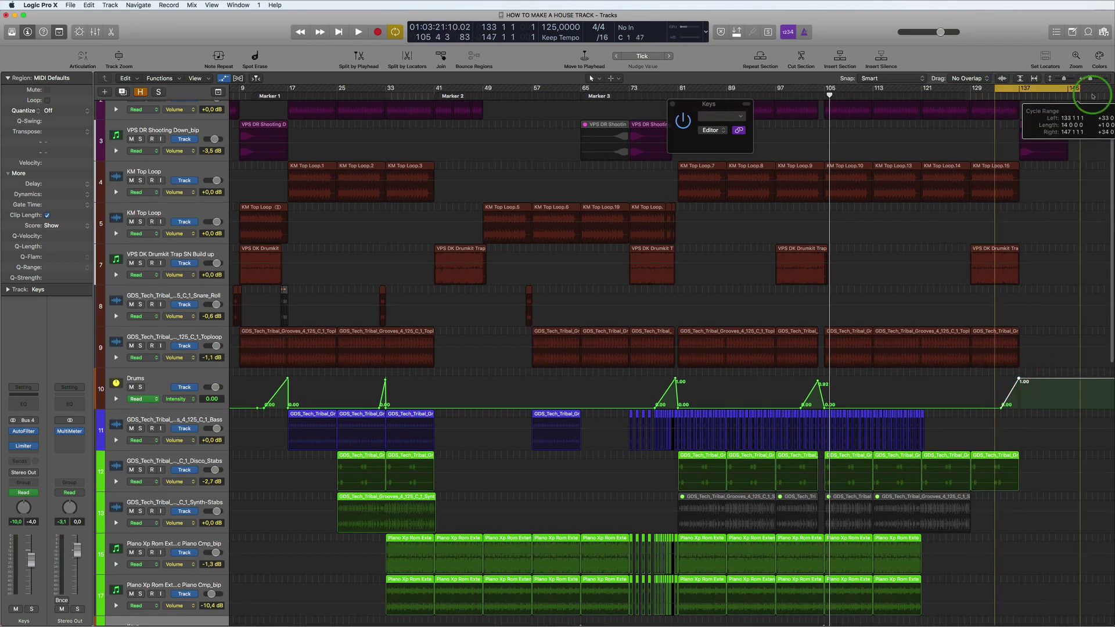
pyautogui.press('space')
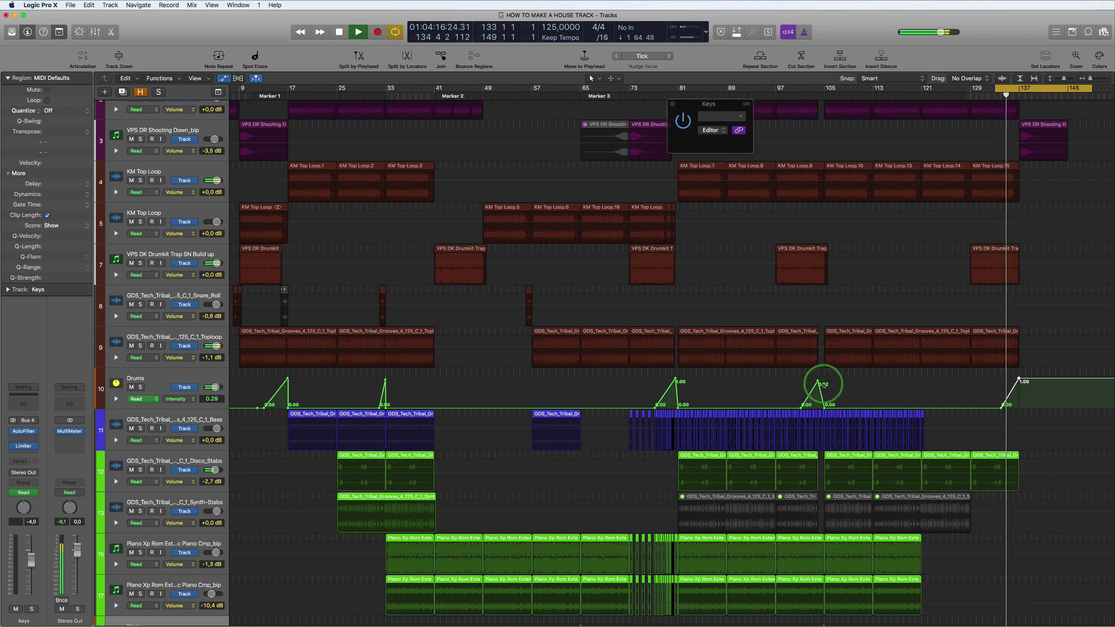
pyautogui.moveTo(818, 381); pyautogui.dragTo(817, 377)
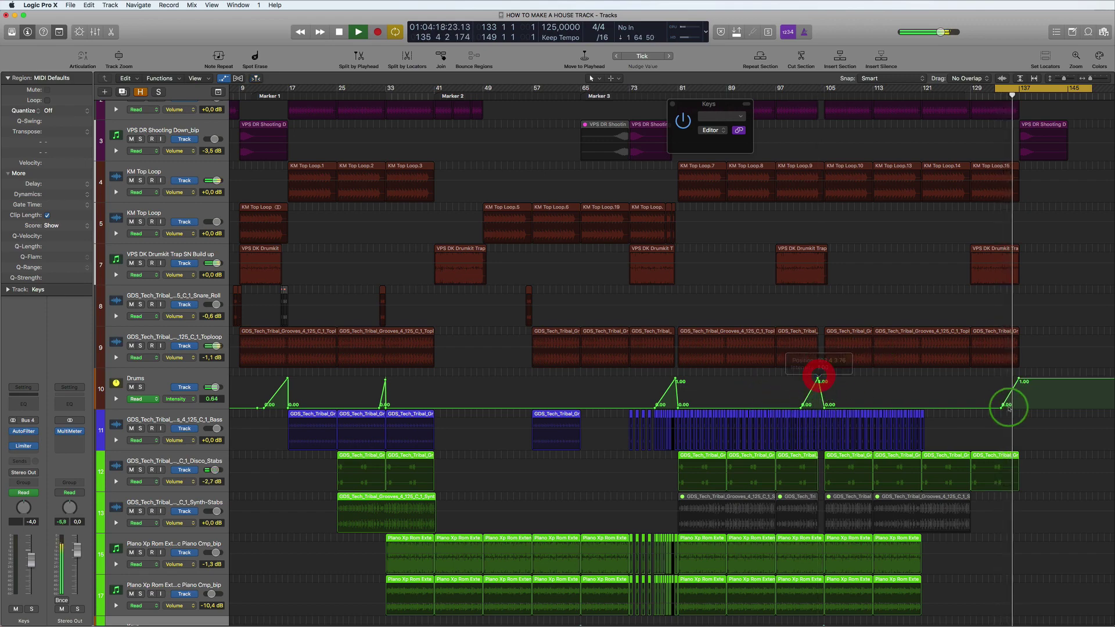
pyautogui.moveTo(996, 408); pyautogui.dragTo(993, 409)
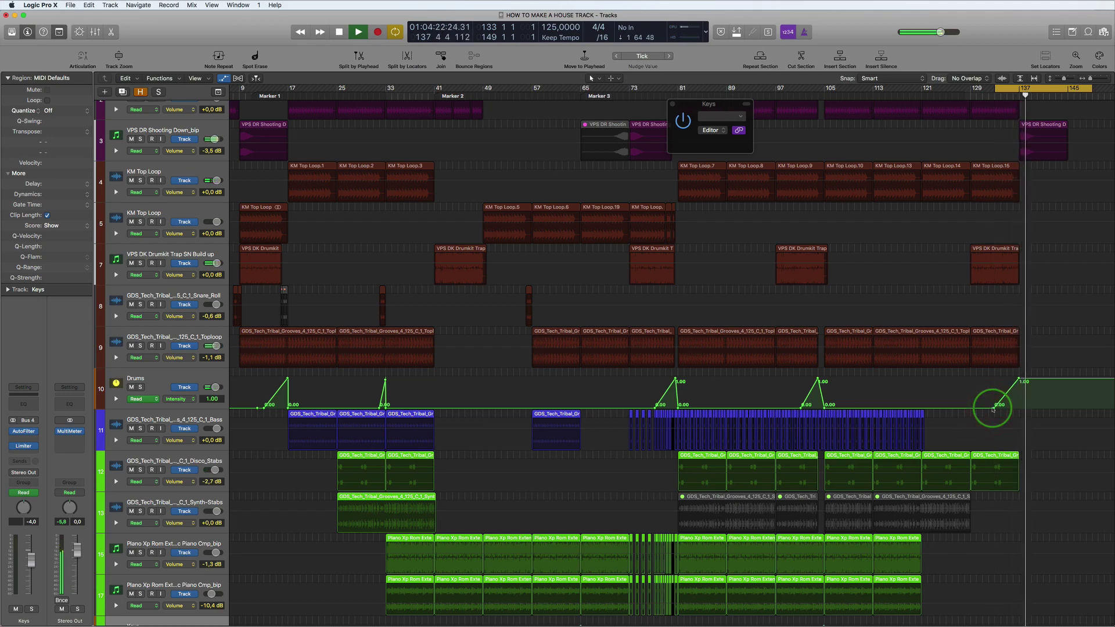
pyautogui.scroll(-3, 485, 320)
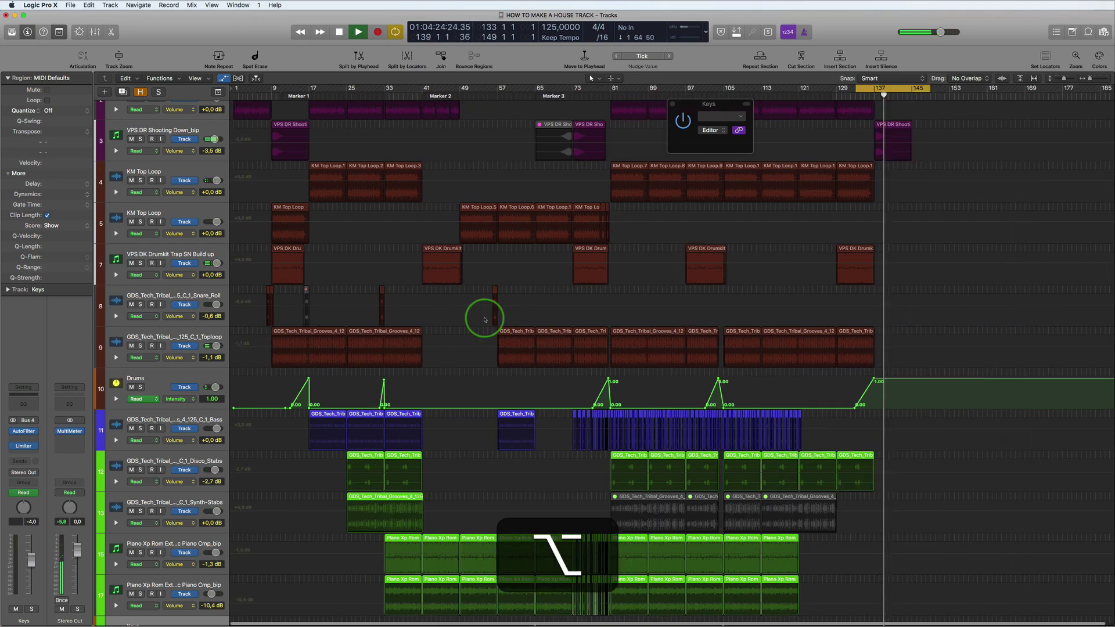
# Step: Loop playback from bar 13 and raise the Keys Cutoff automation point near bar 49 to 100 %
pyautogui.moveTo(291, 90); pyautogui.dragTo(746, 111)
pyautogui.scroll(-2, 532, 271)
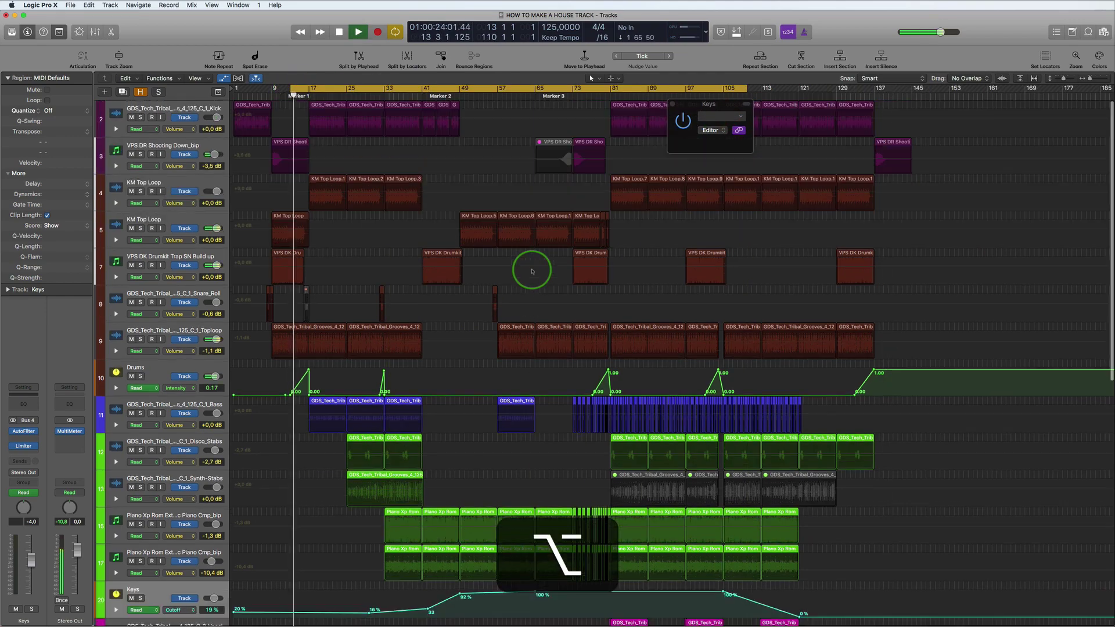
pyautogui.scroll(-1, 532, 271)
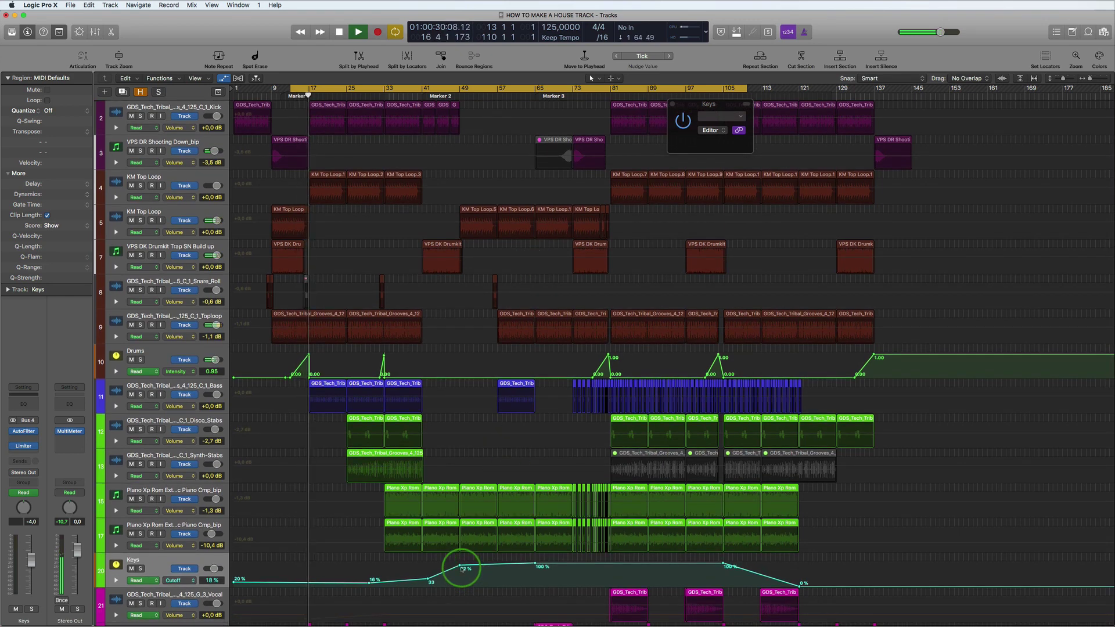
pyautogui.moveTo(461, 567); pyautogui.dragTo(458, 557)
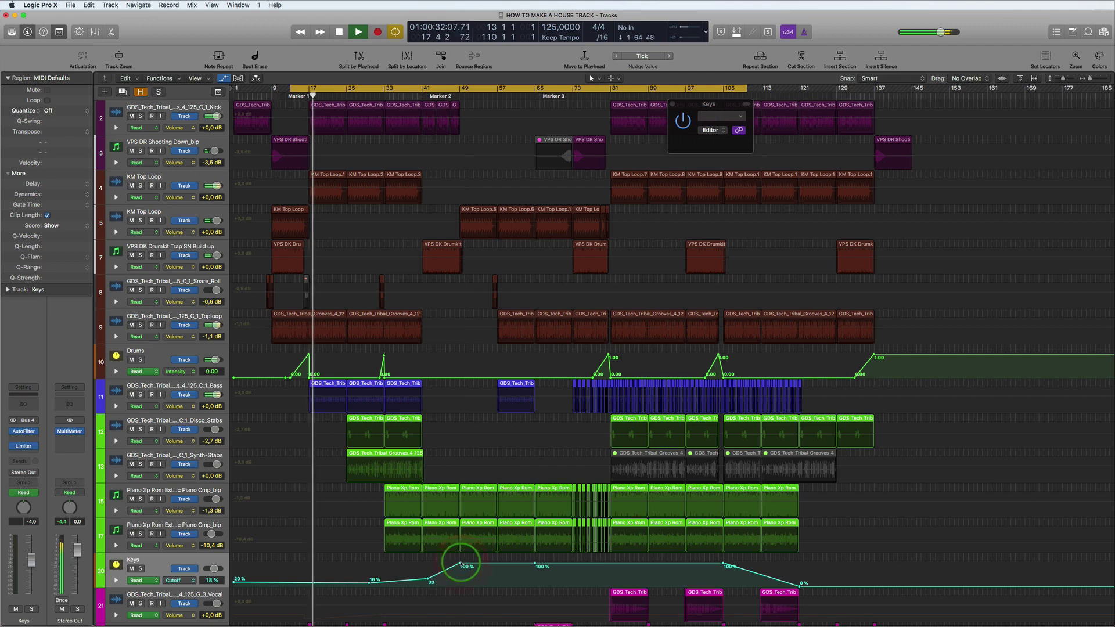
# Step: Hide the automation and listen to the breakdown and build-up with bars 64 to 91 looped
pyautogui.click(572, 96)
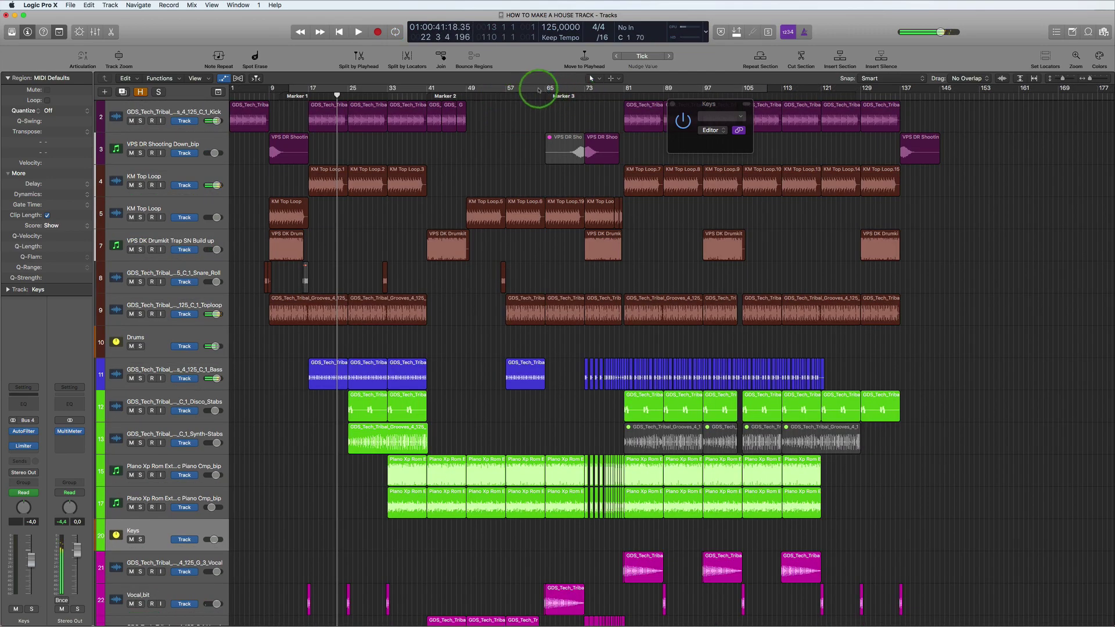
pyautogui.moveTo(538, 90); pyautogui.dragTo(671, 96)
pyautogui.press('space')
pyautogui.click(607, 187)
pyautogui.scroll(-2, 553, 206)
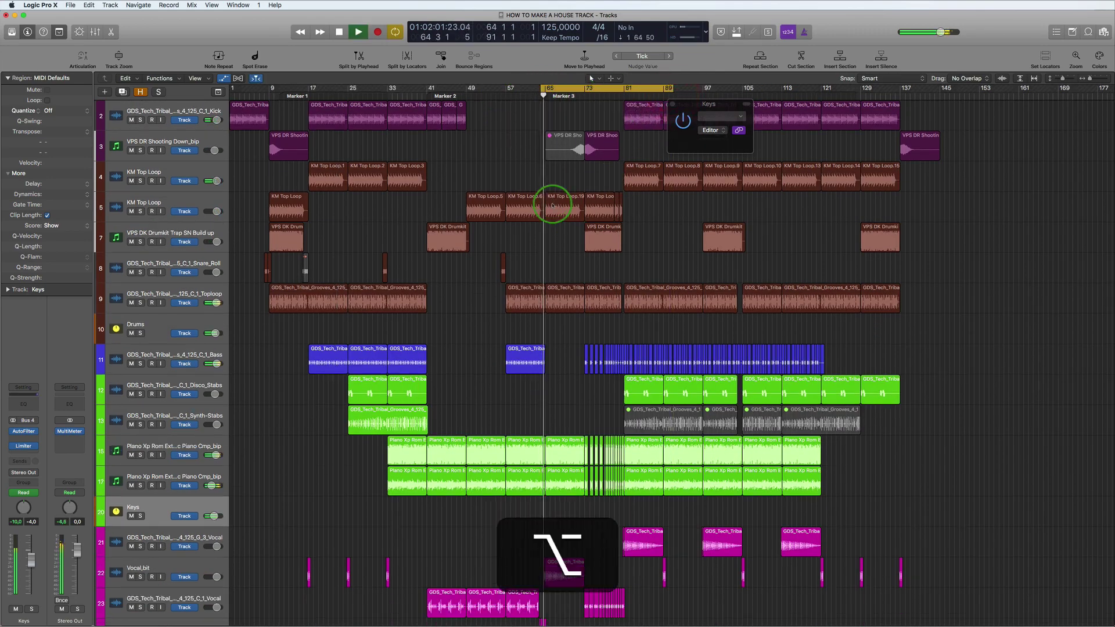
pyautogui.click(523, 328)
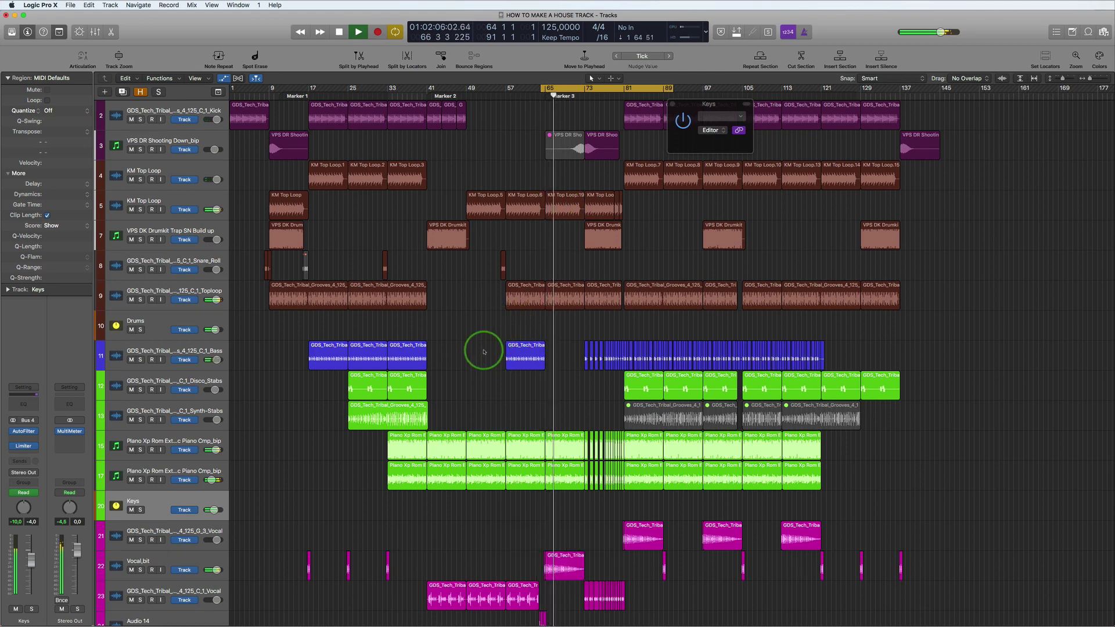
# Step: Set the cycle range to bars 73 to 98 and show the track automation again
pyautogui.click(588, 88)
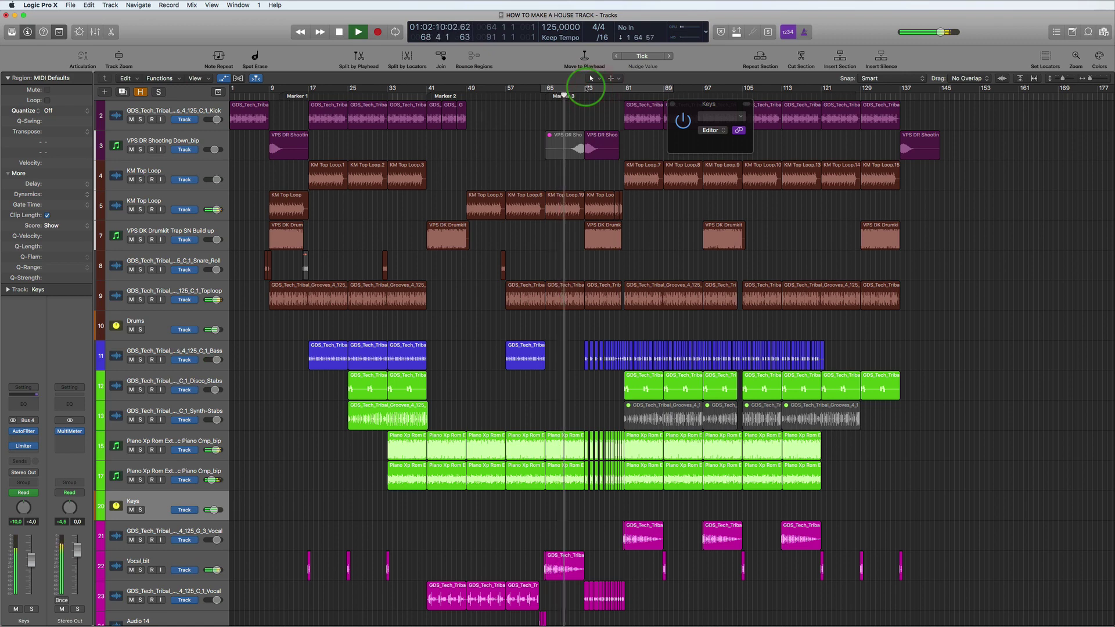
pyautogui.moveTo(705, 88); pyautogui.dragTo(605, 208)
pyautogui.press('a')
pyautogui.click(202, 319)
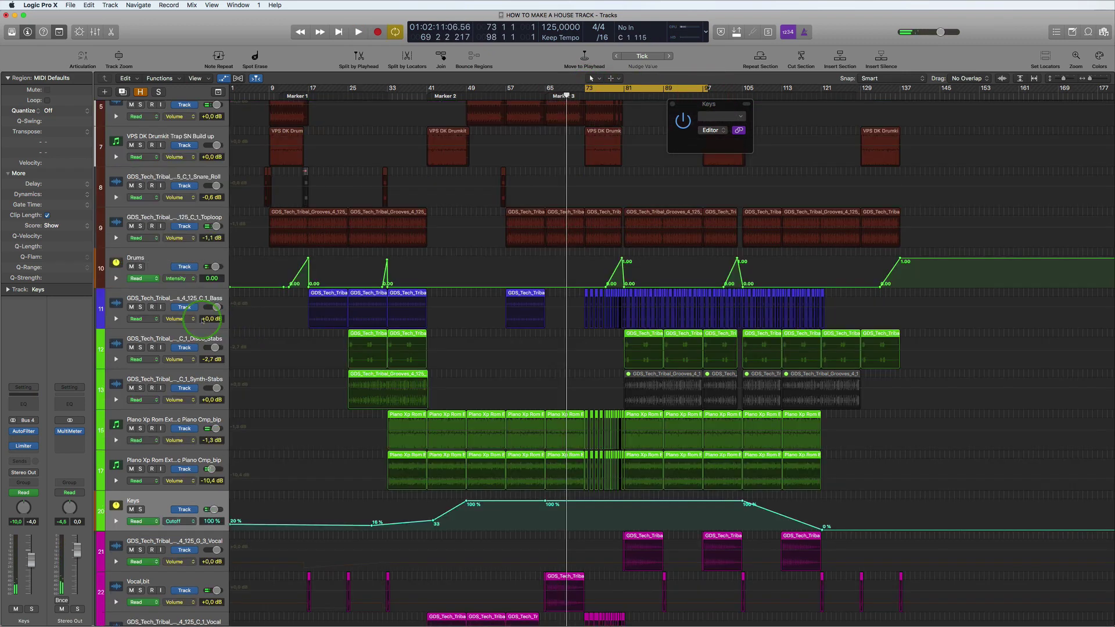
# Step: Set the bass track to Latch and record Endless Smile's Intensity rising to 1.00 before bar 81, using the Dada Dynamite preset
pyautogui.click(192, 301)
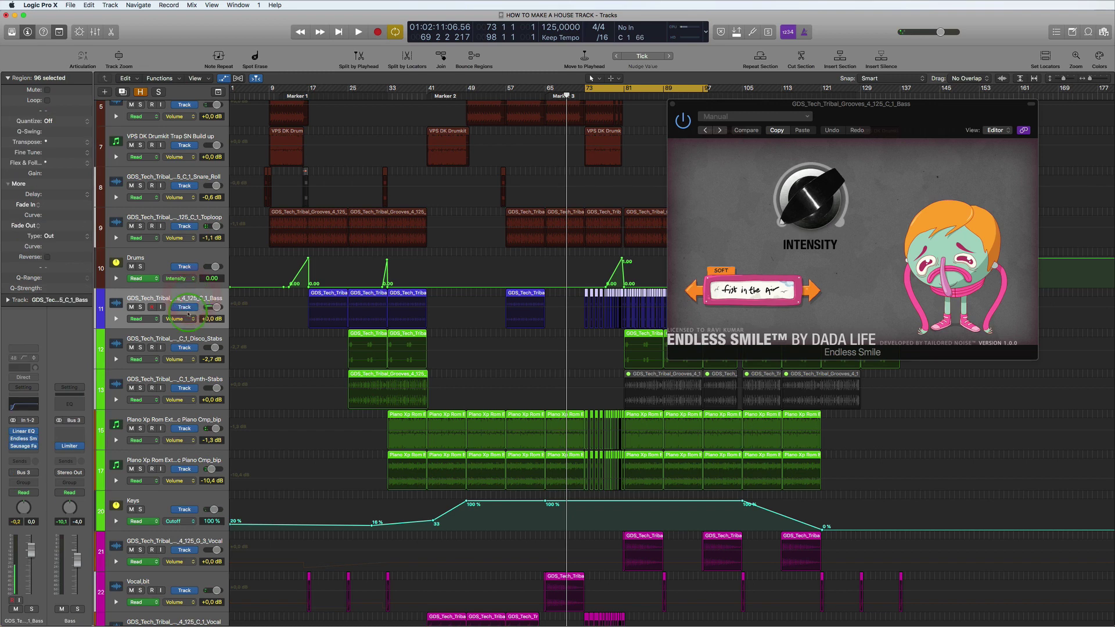
pyautogui.click(34, 494)
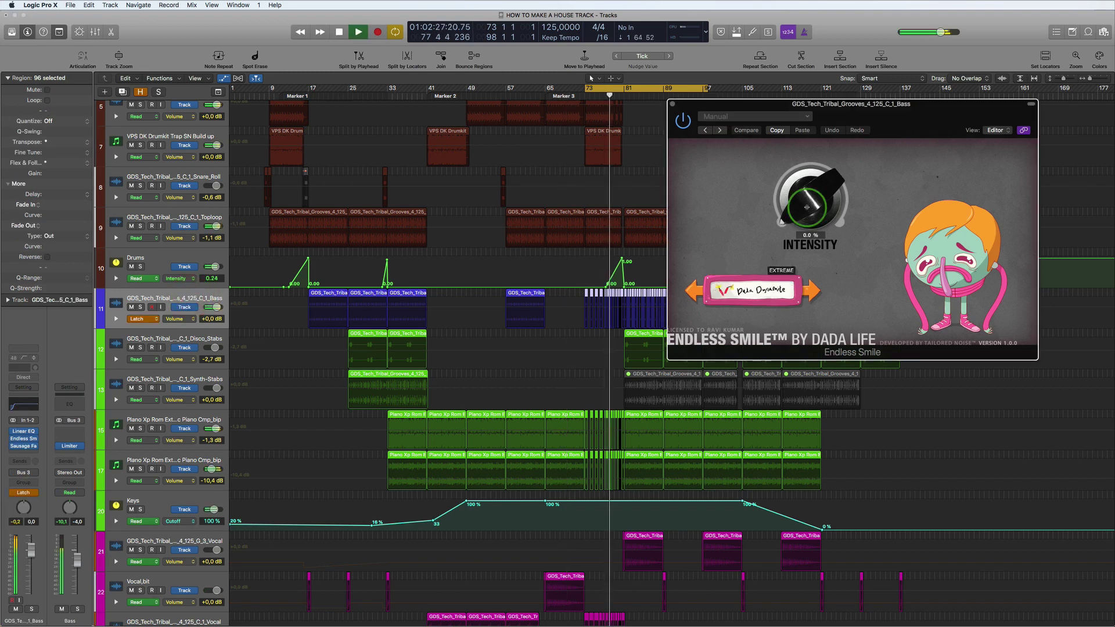
pyautogui.moveTo(806, 206); pyautogui.dragTo(724, 67)
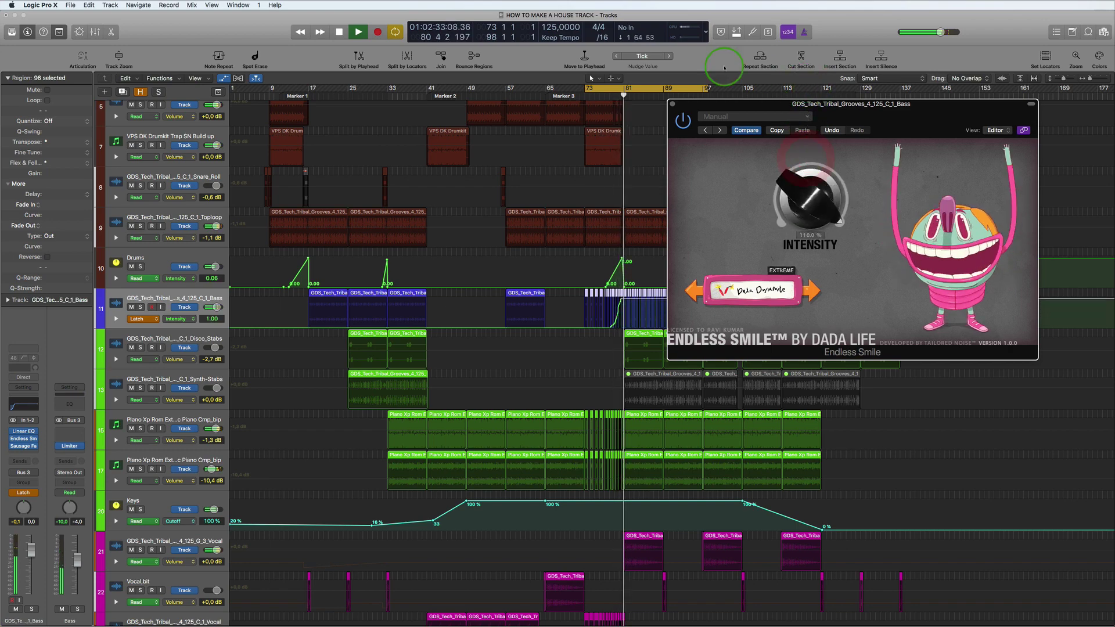
pyautogui.click(672, 105)
# Step: Replace the recorded bass Intensity points with a straight ramp from 0.00 to 1.00 that falls back to 0.00 at bar 81
pyautogui.scroll(10, 666, 350)
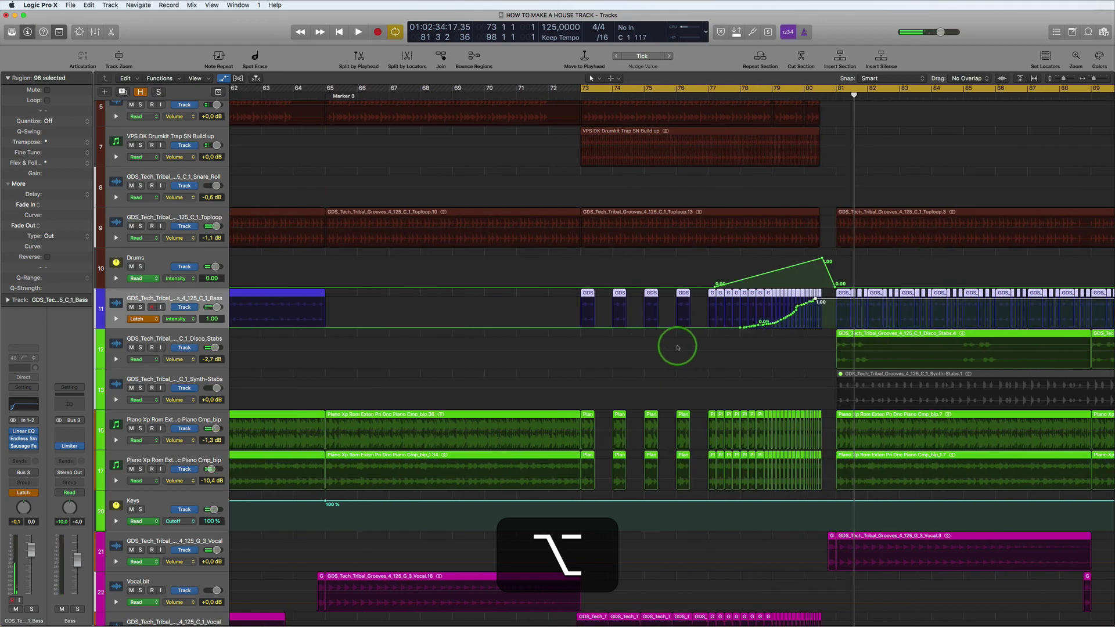
pyautogui.click(740, 328)
pyautogui.click(747, 336)
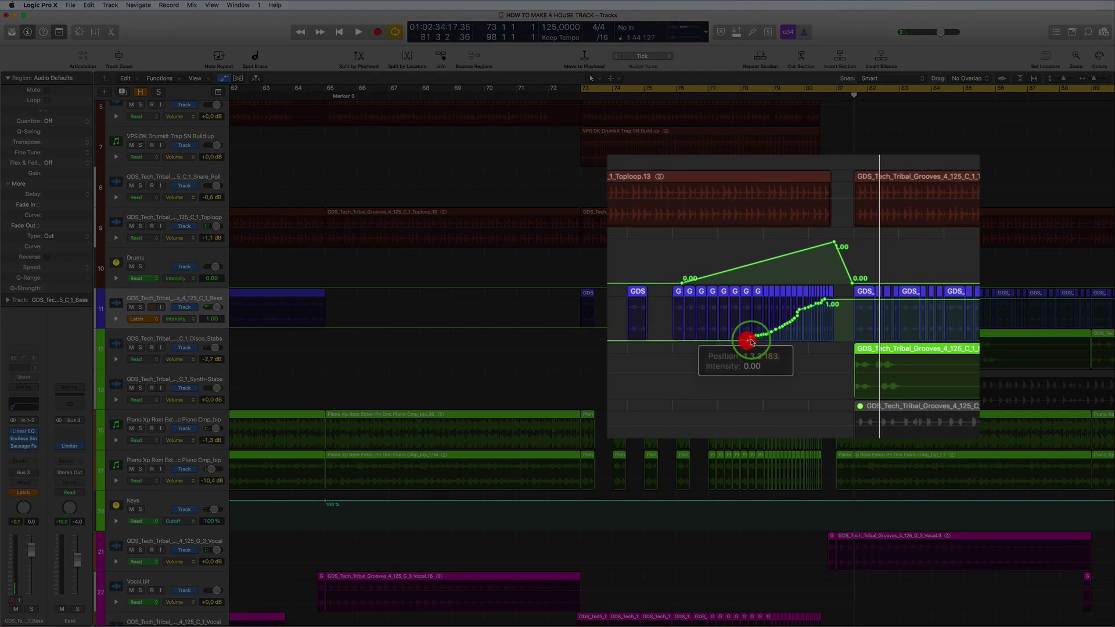
pyautogui.moveTo(747, 332)
pyautogui.mouseDown()
pyautogui.moveTo(811, 303)
pyautogui.moveTo(835, 271)
pyautogui.moveTo(821, 278)
pyautogui.moveTo(833, 327)
pyautogui.mouseUp()
pyautogui.scroll(-1, 834, 330)
pyautogui.click(834, 330)
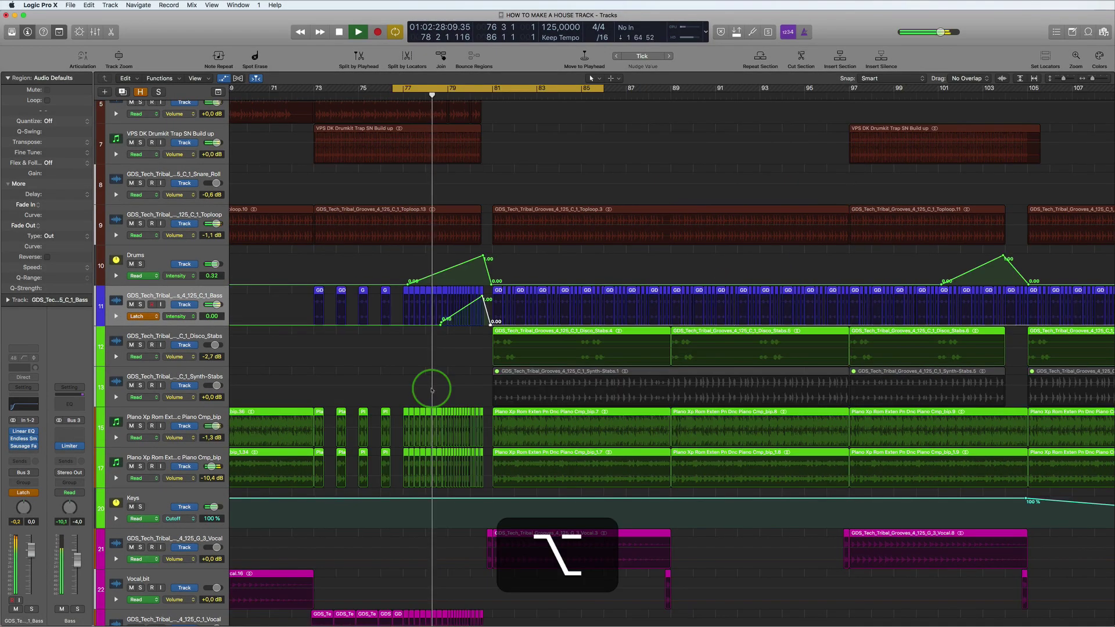
# Step: Set the bass track's automation mode back to Read
pyautogui.scroll(-3, 431, 390)
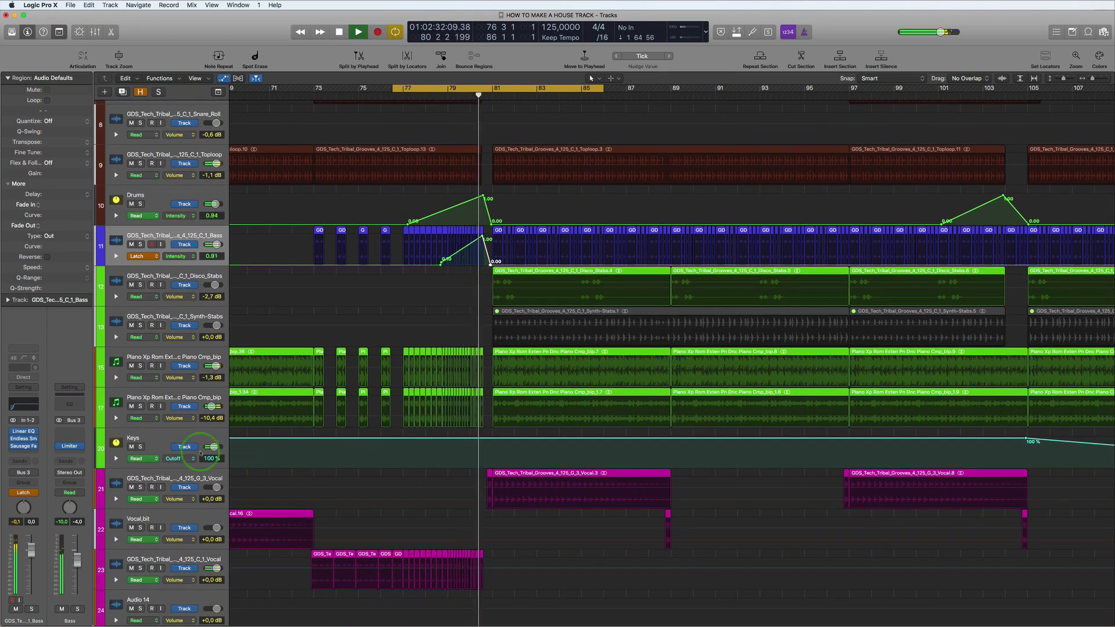
pyautogui.click(23, 493)
pyautogui.click(23, 480)
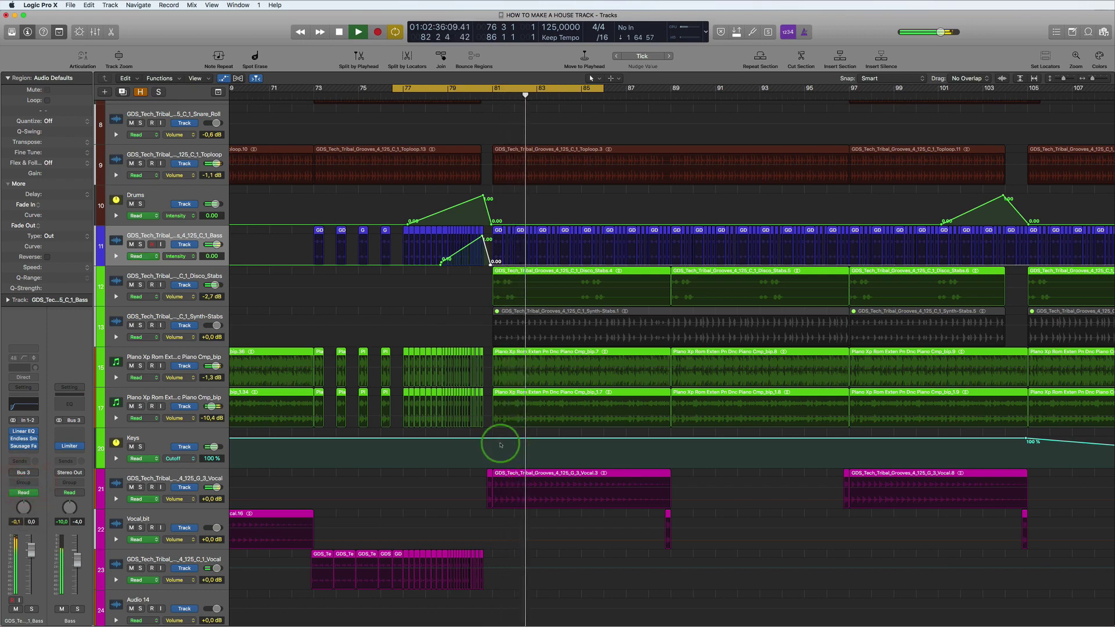
# Step: Insert Endless Smile on the Keys track between AutoFilter and Limiter and choose the Dada Dynamite preset
pyautogui.click(204, 441)
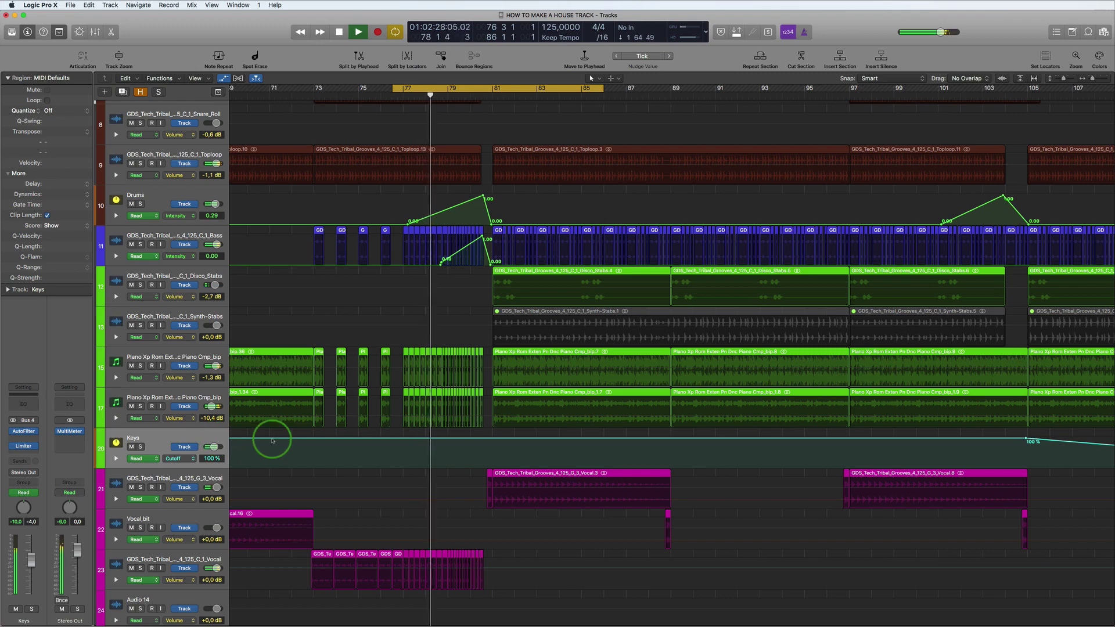
pyautogui.scroll(2, 229, 429)
pyautogui.scroll(3, 229, 429)
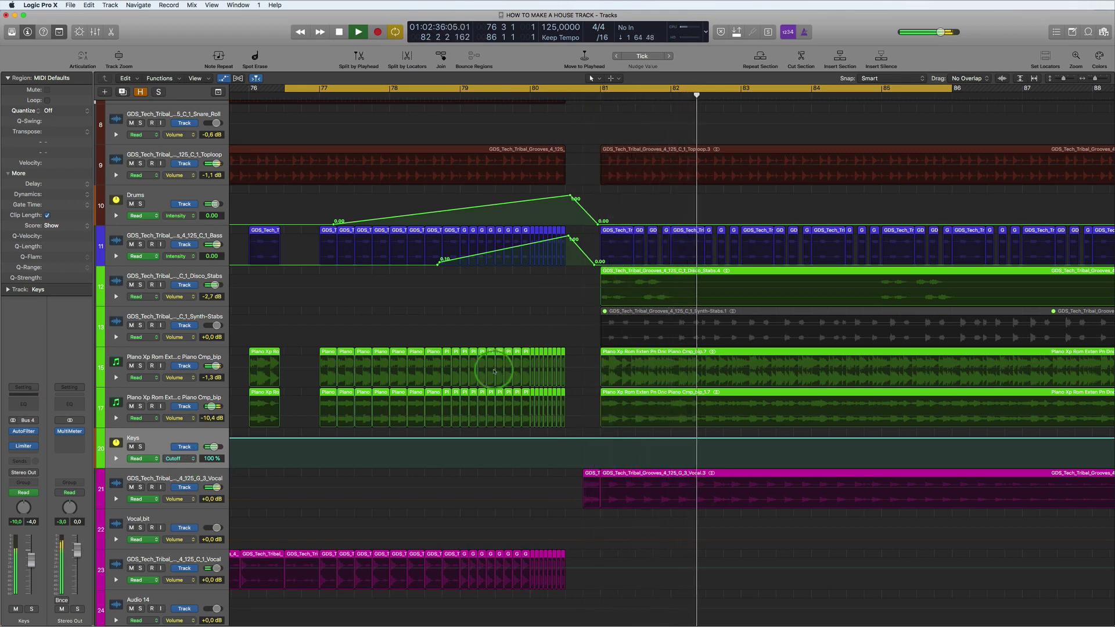
pyautogui.press('space')
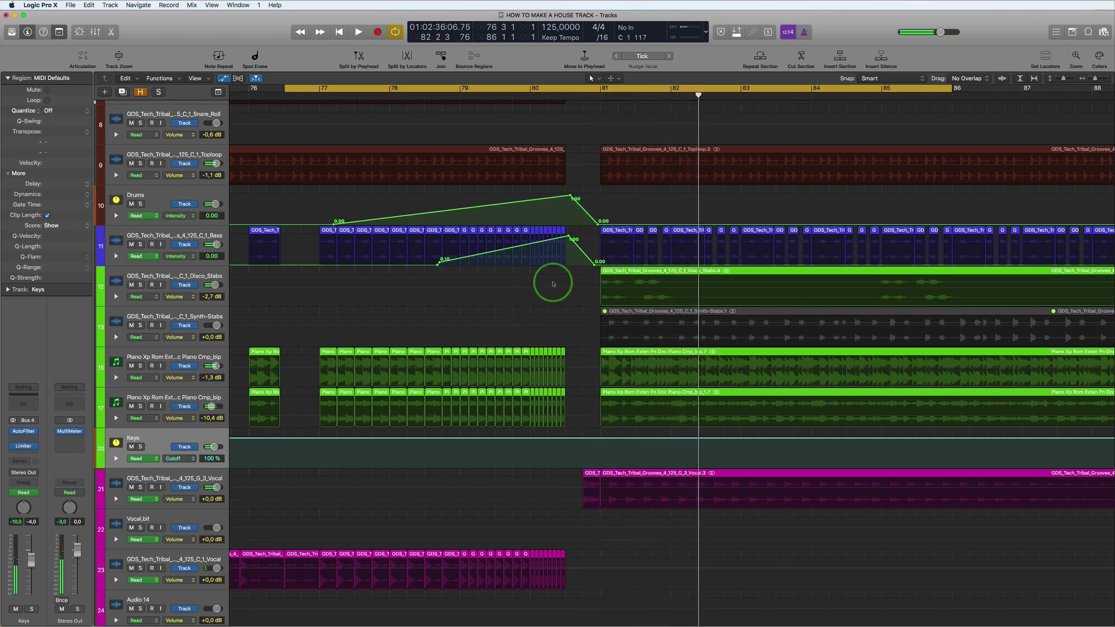
pyautogui.scroll(5, 553, 283)
pyautogui.scroll(-4, 553, 284)
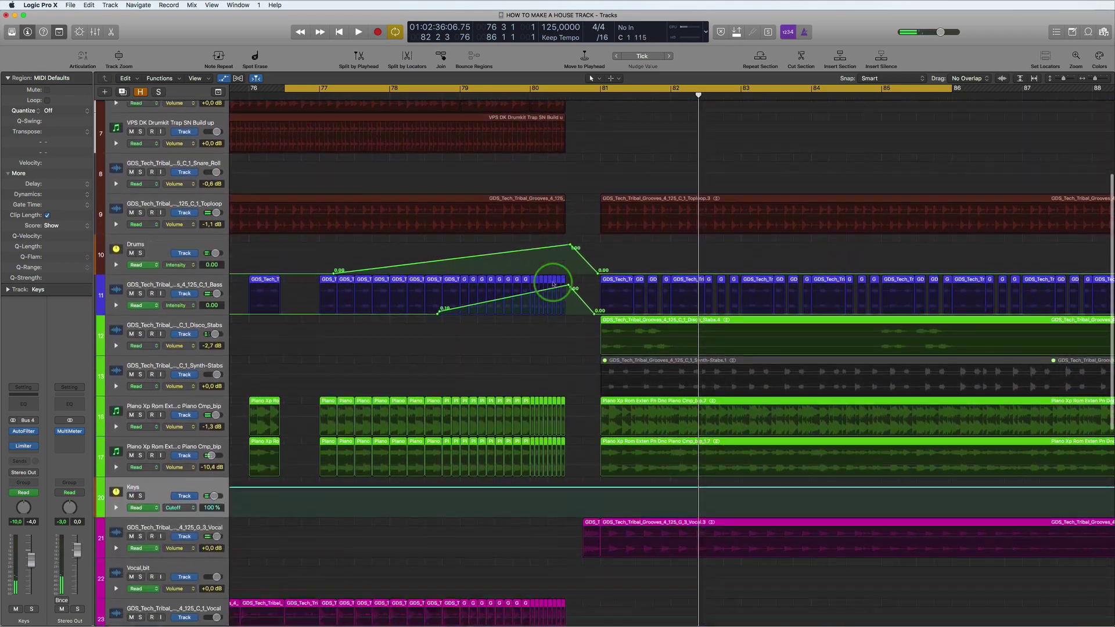
pyautogui.scroll(-8, 553, 284)
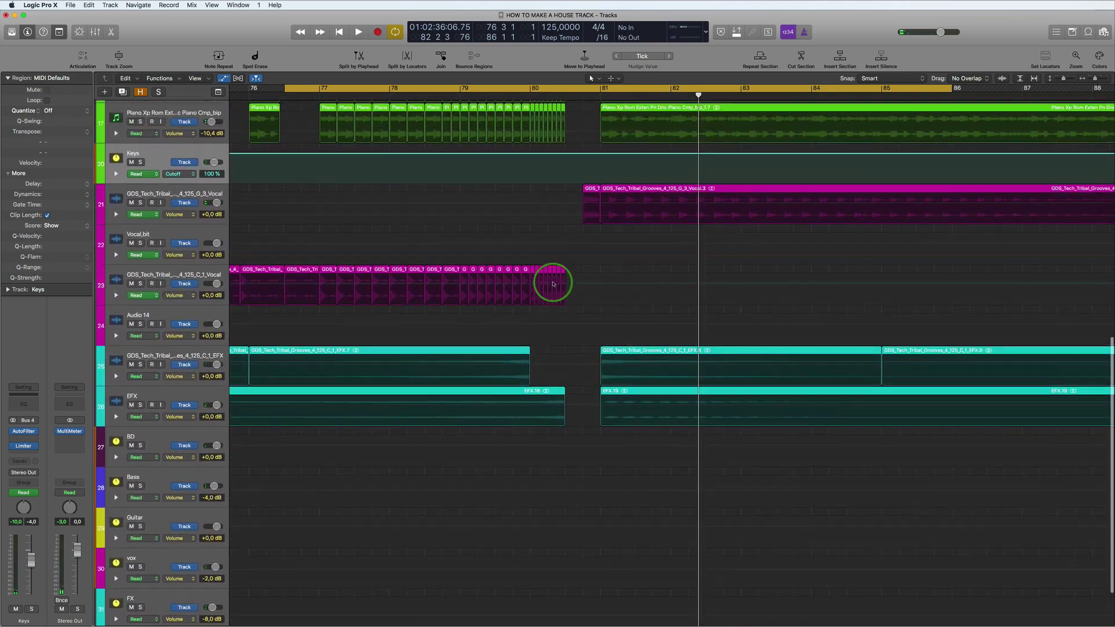
pyautogui.scroll(1, 553, 283)
pyautogui.scroll(2, 553, 283)
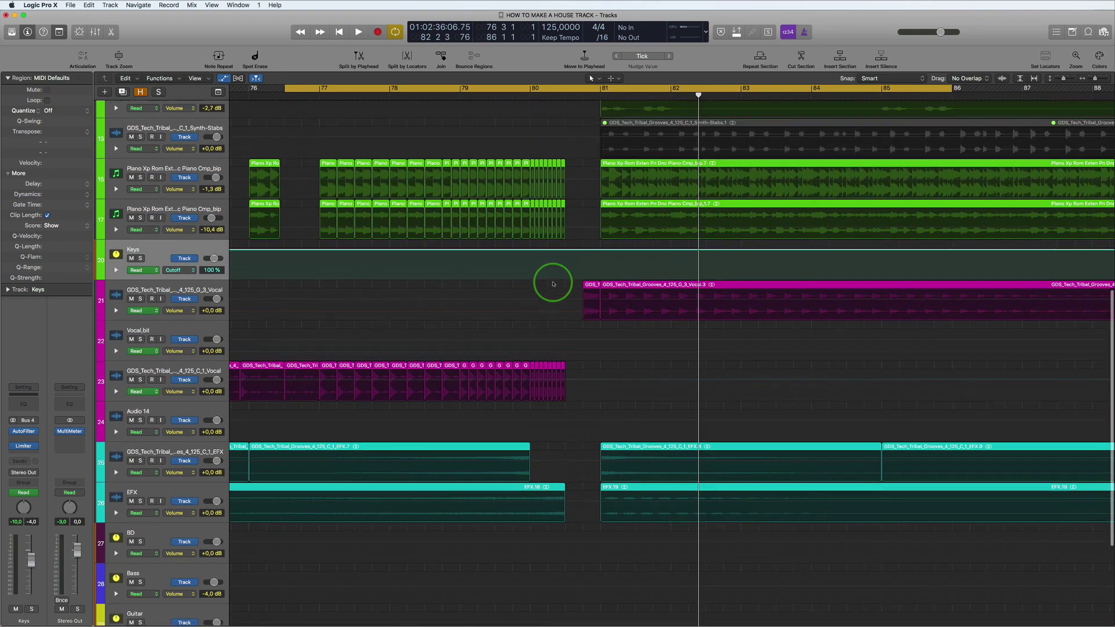
pyautogui.scroll(7, 553, 283)
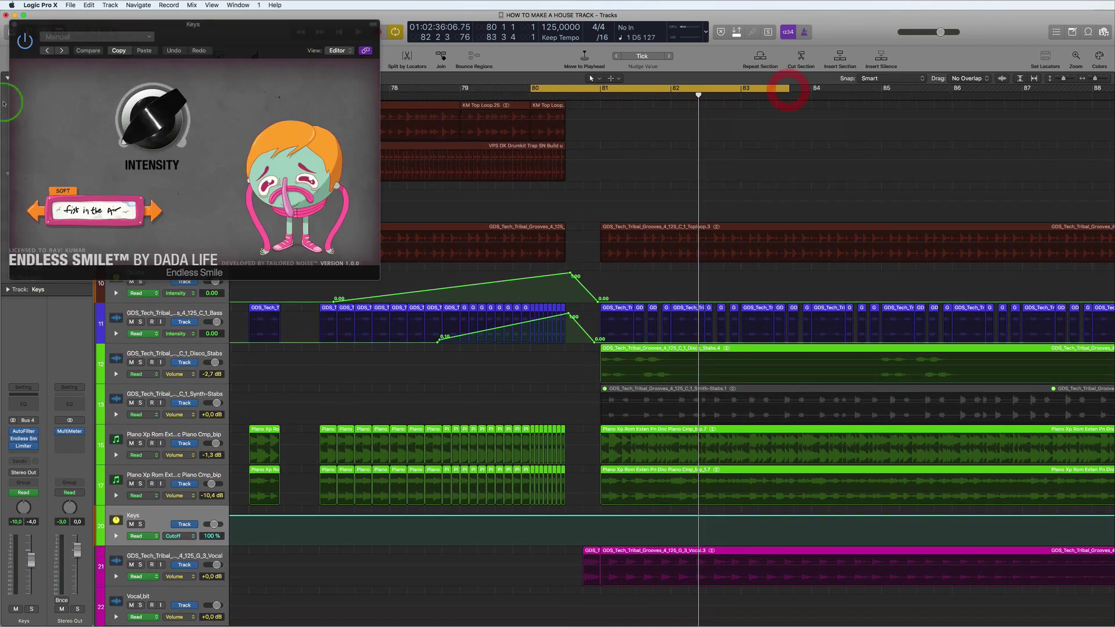
pyautogui.click(157, 213)
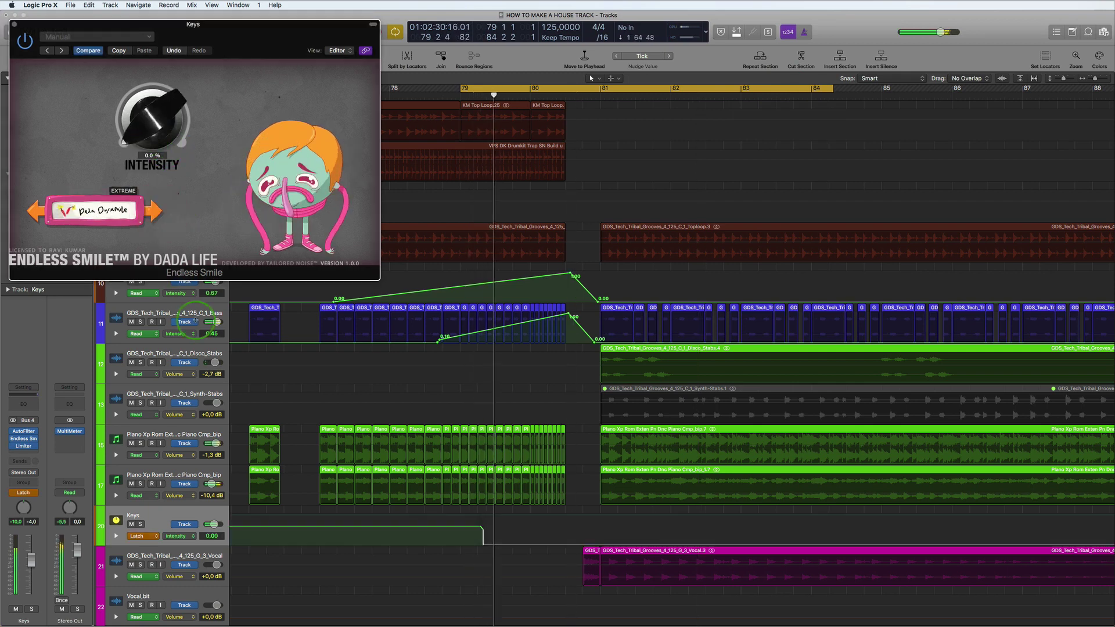
# Step: Record the Keys Intensity in Latch mode and replace it with a ramp from 0.00 at bar 79 to 1.00, falling to 0.00 before bar 81
pyautogui.moveTo(196, 320); pyautogui.dragTo(164, 305)
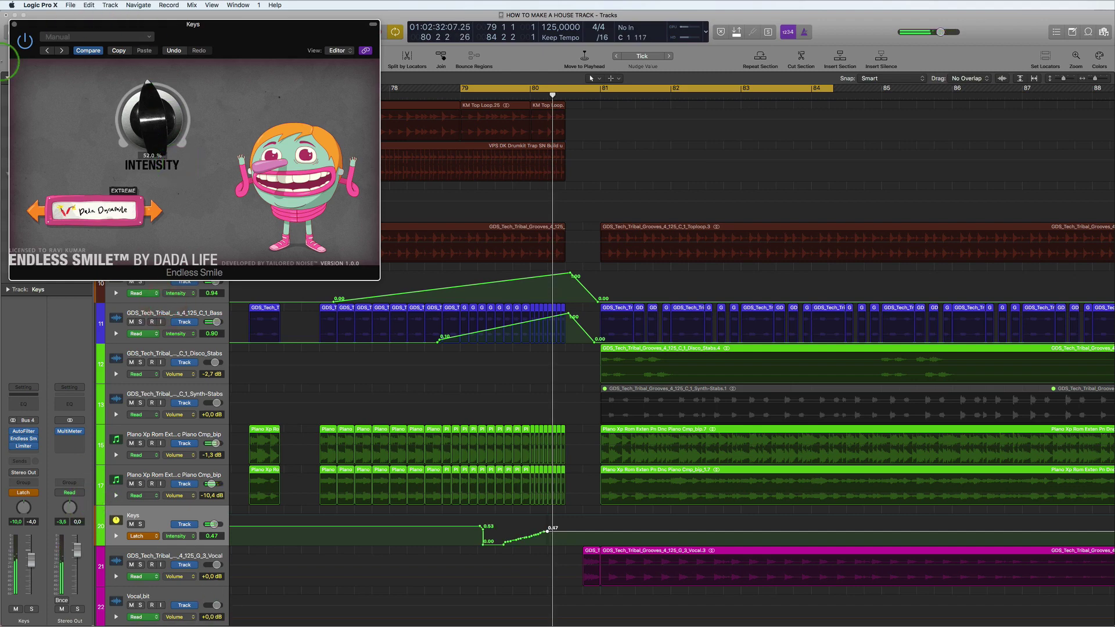
pyautogui.click(15, 23)
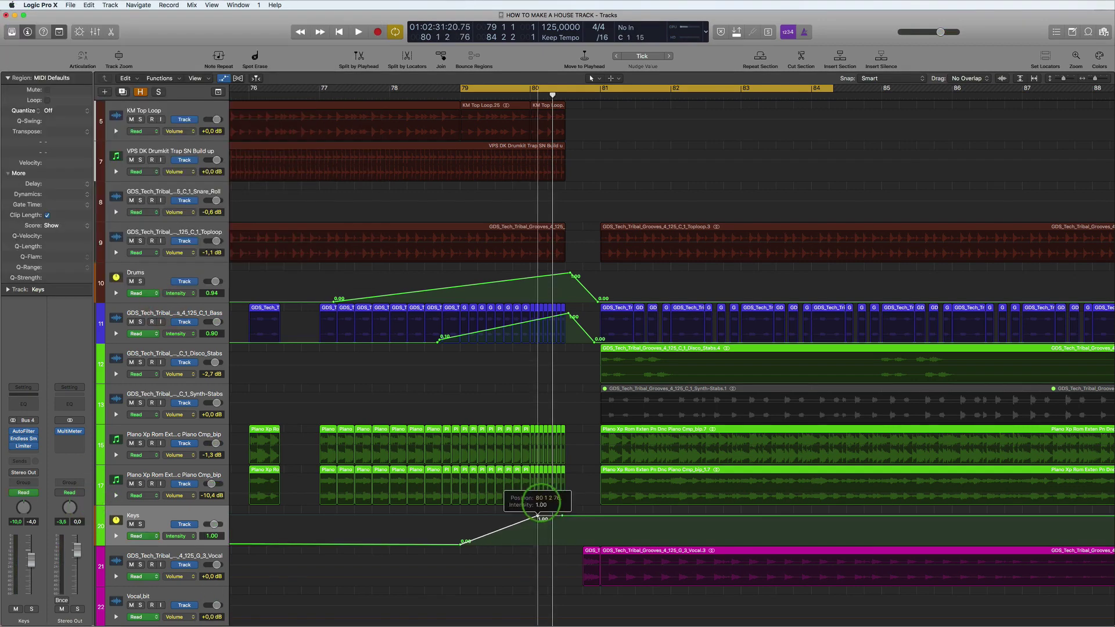
pyautogui.moveTo(558, 518)
pyautogui.mouseDown()
pyautogui.moveTo(593, 509)
pyautogui.moveTo(563, 515)
pyautogui.moveTo(566, 497)
pyautogui.moveTo(581, 563)
pyautogui.mouseUp()
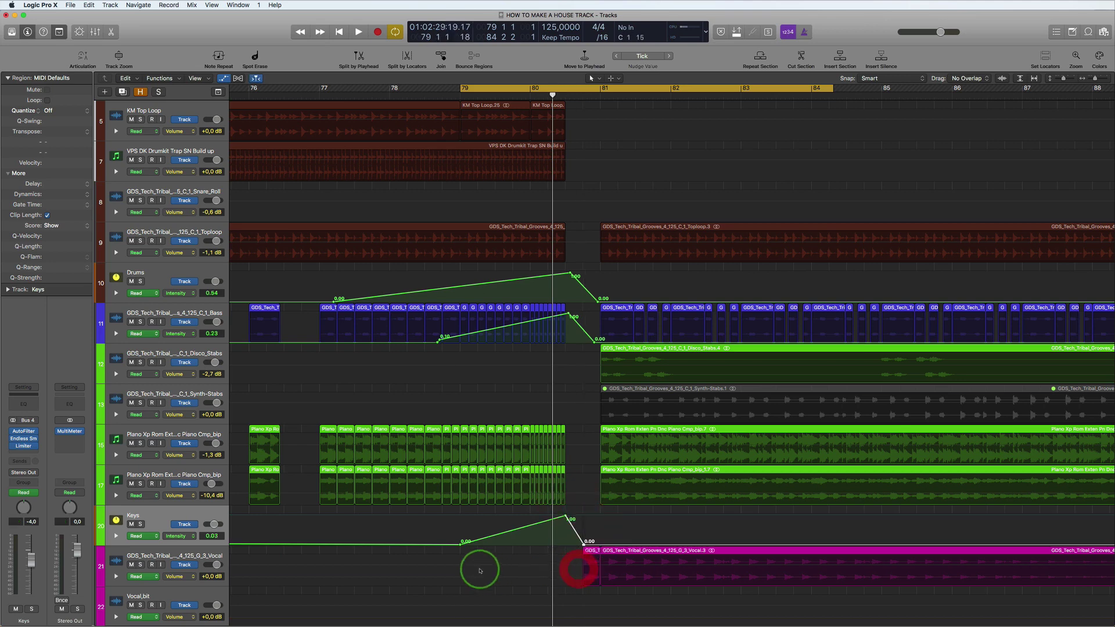
# Step: Audition the Keys ramp and extend its 1.00 Intensity peak to bar 81 with a vertical drop to 0.00
pyautogui.press('space')
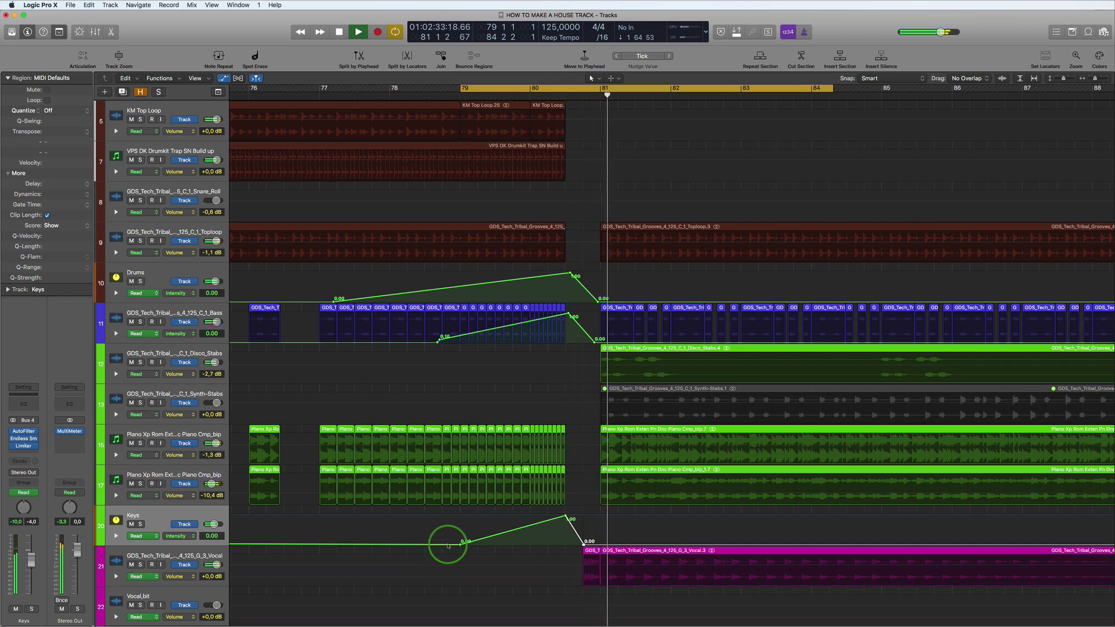
pyautogui.keyDown('alt'); pyautogui.scroll(-3, 458, 544); pyautogui.keyUp('alt')
pyautogui.keyDown('alt'); pyautogui.scroll(5, 459, 545); pyautogui.keyUp('alt')
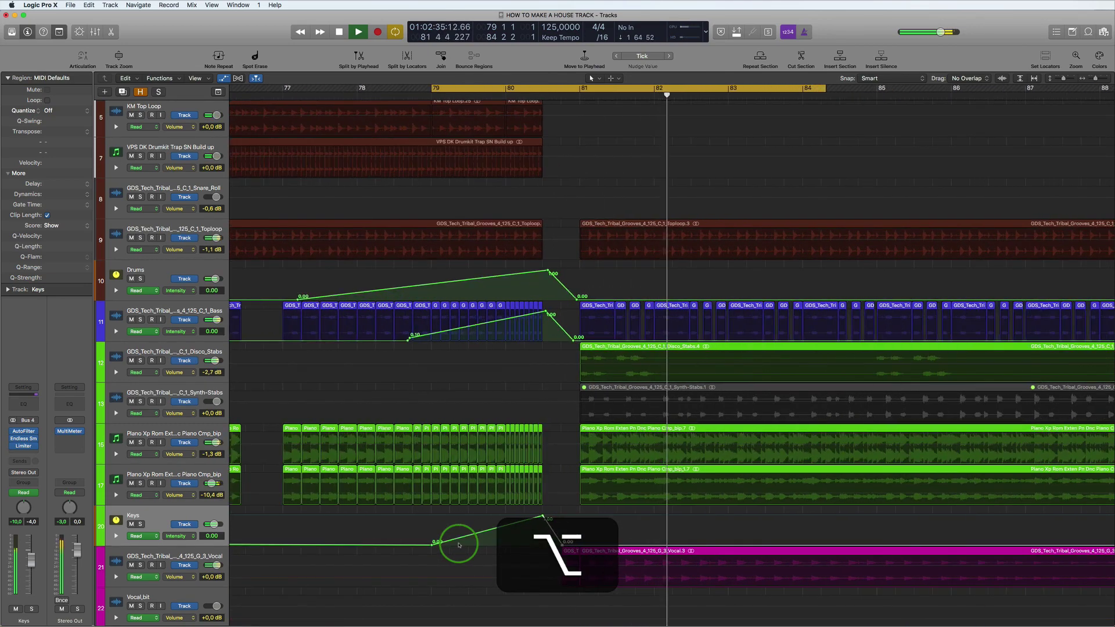
pyautogui.press('space')
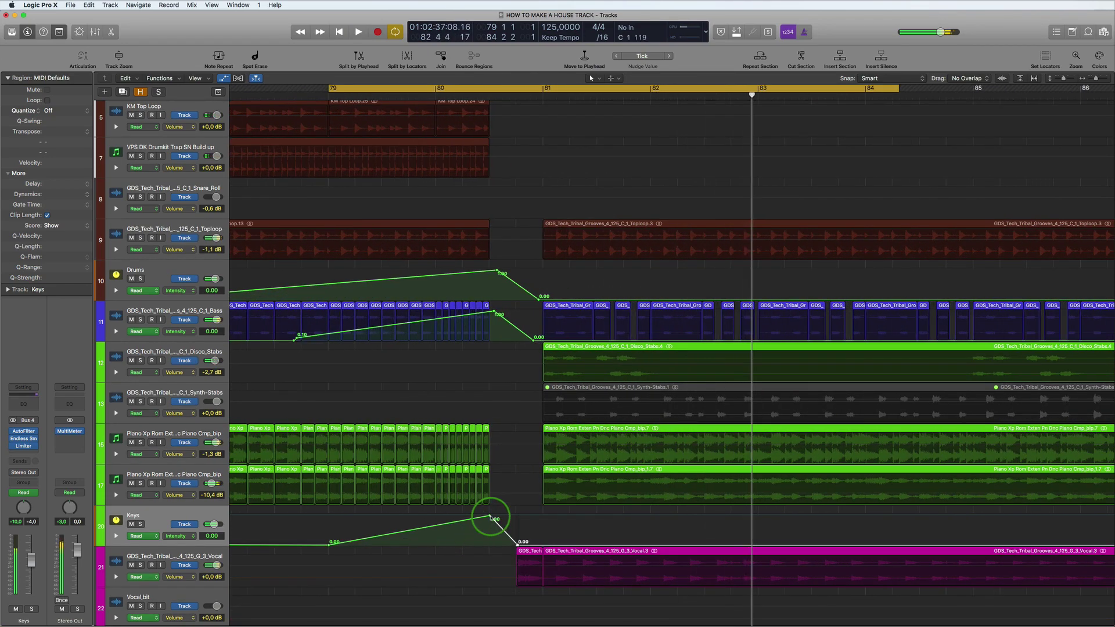
pyautogui.moveTo(493, 520); pyautogui.dragTo(538, 514)
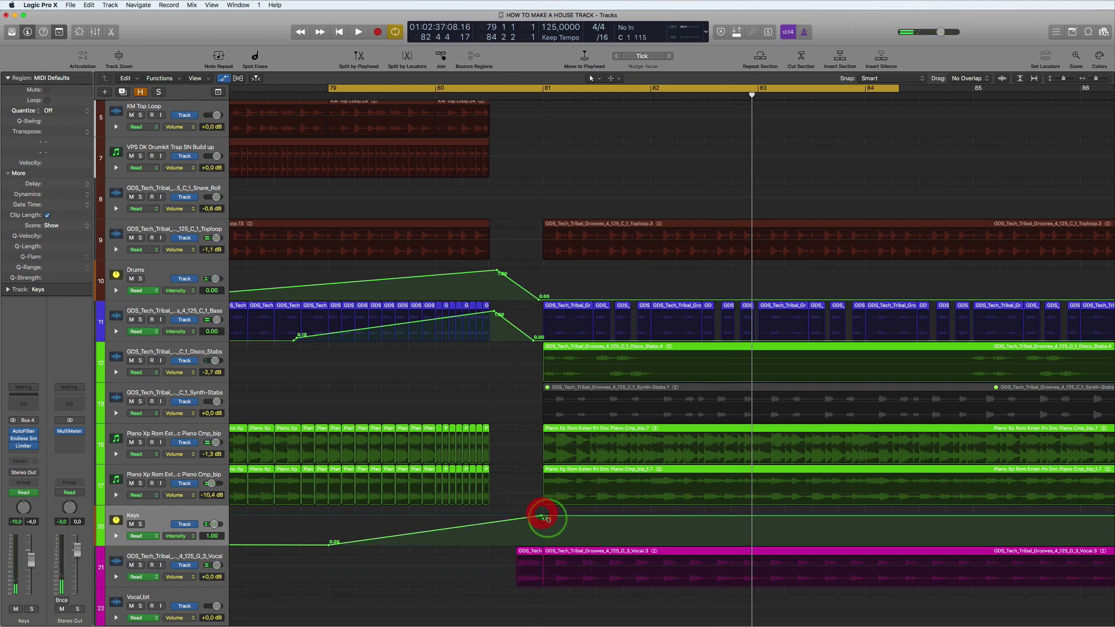
pyautogui.moveTo(546, 515); pyautogui.dragTo(537, 557)
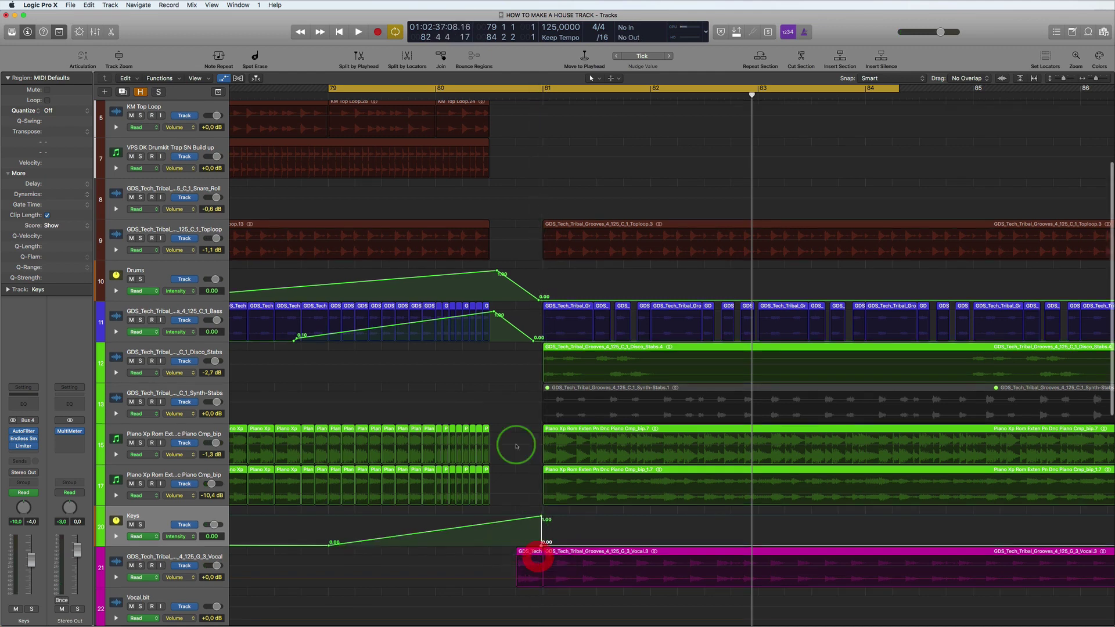
# Step: Extend the bass and drums Intensity peaks of 1.00 to just before bar 81 with steep drops, and play the transition
pyautogui.moveTo(492, 311); pyautogui.dragTo(542, 339)
pyautogui.moveTo(497, 271); pyautogui.dragTo(538, 270)
pyautogui.press('space')
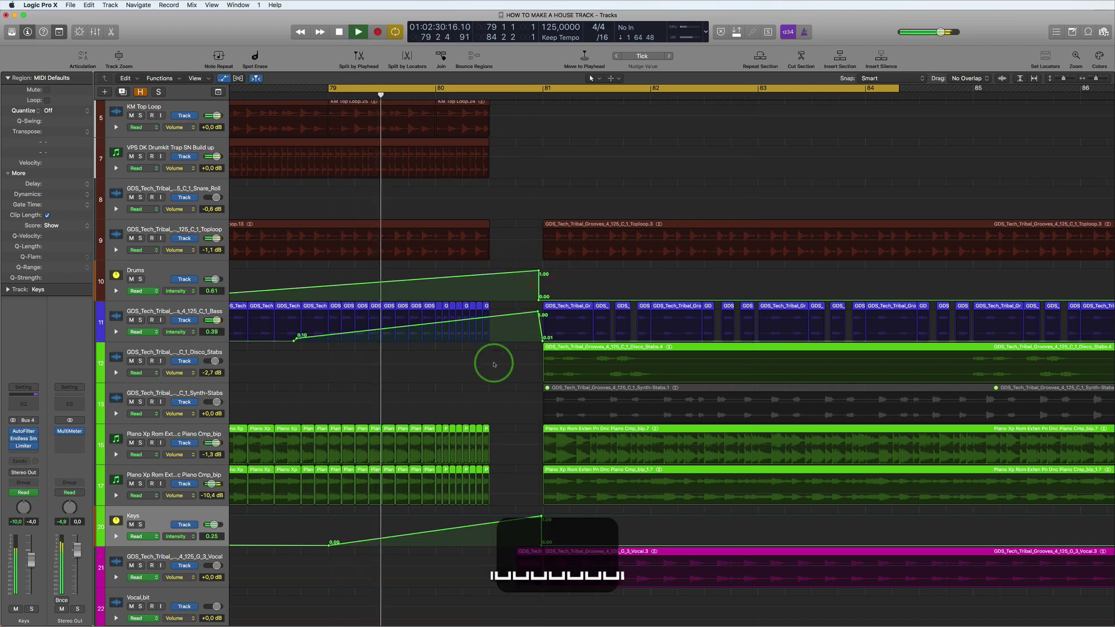
# Step: Hide the automation and examine the overall arrangement after hearing the drop at bar 81
pyautogui.scroll(-5, 509, 361)
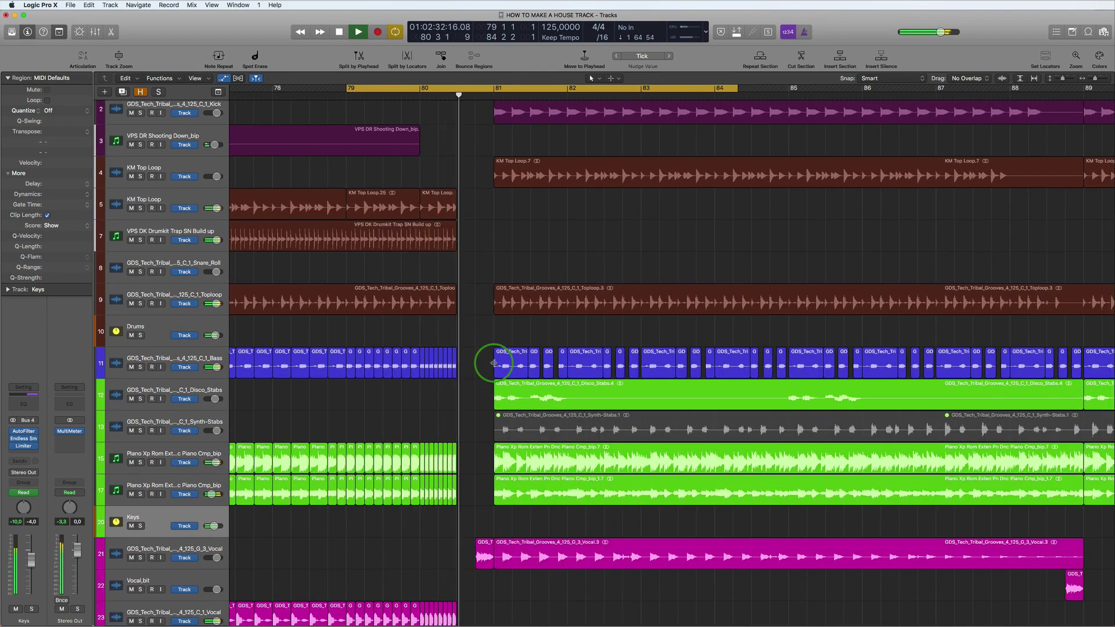
pyautogui.scroll(-6, 493, 363)
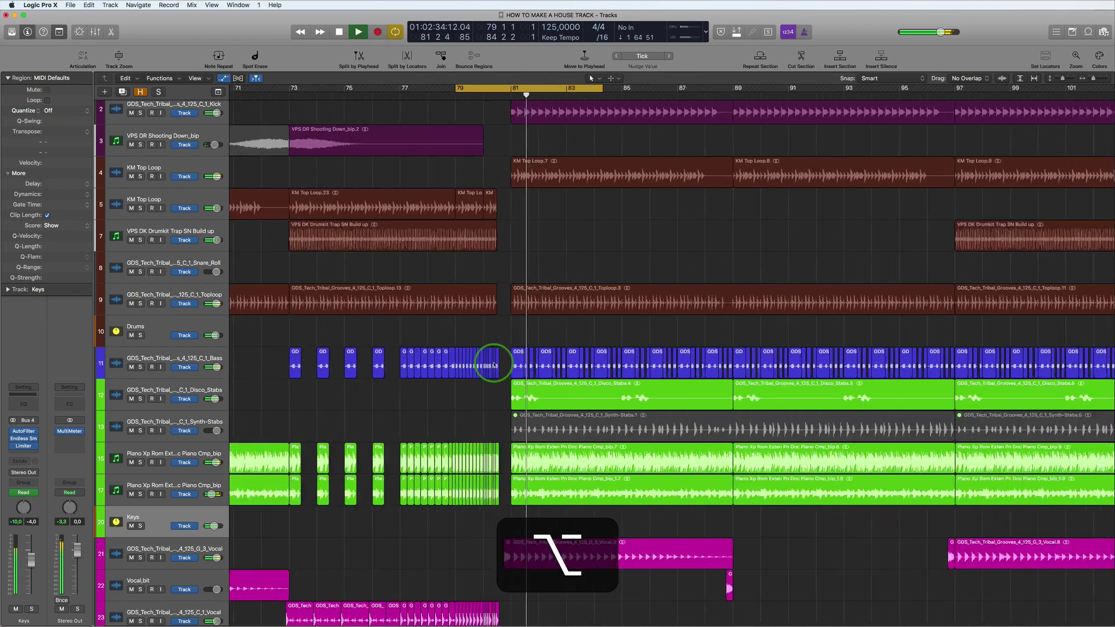
pyautogui.scroll(-2, 494, 366)
pyautogui.press('space')
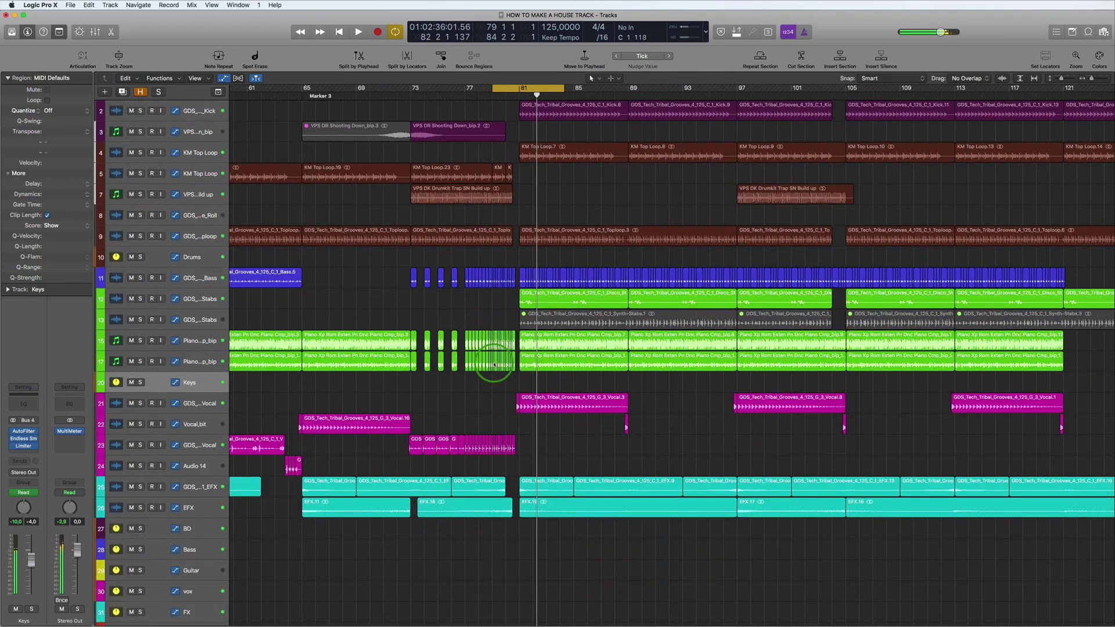
pyautogui.hscroll(-6, 492, 361)
pyautogui.scroll(-4, 493, 364)
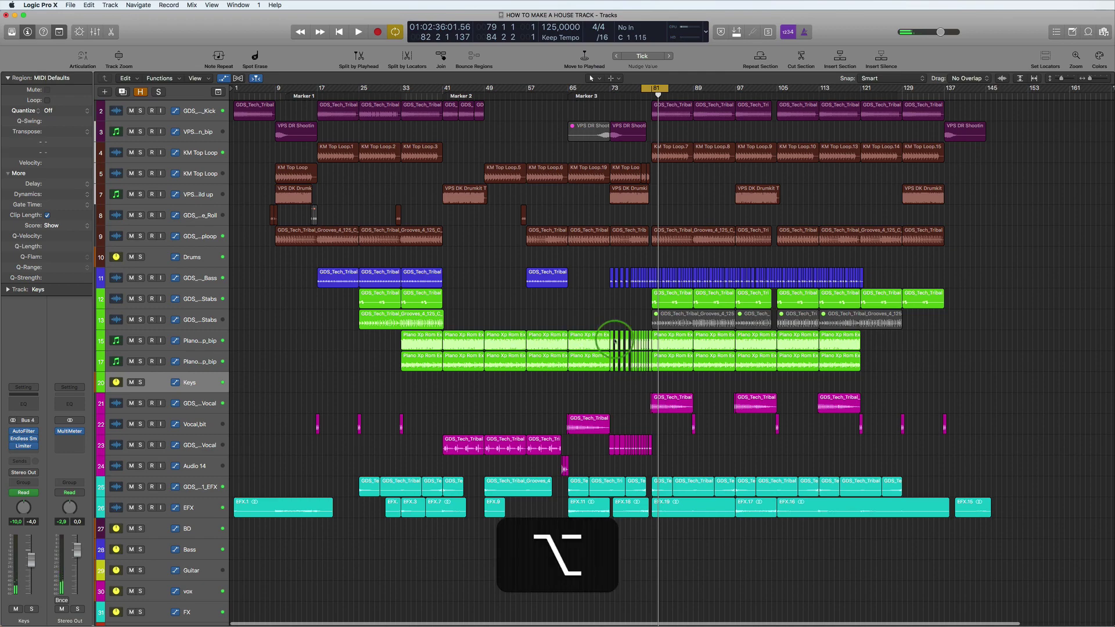
pyautogui.scroll(4, 614, 338)
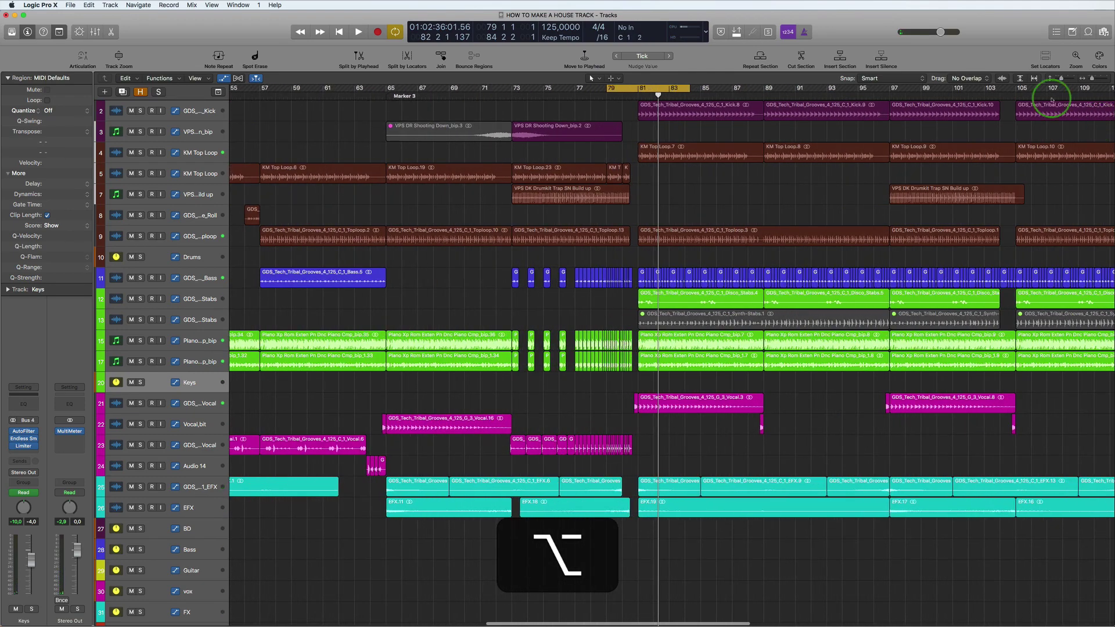
# Step: Set the cycle range to bars 101 to 110, start playback and show the track automation again
pyautogui.moveTo(958, 91); pyautogui.dragTo(1093, 90)
pyautogui.press('space')
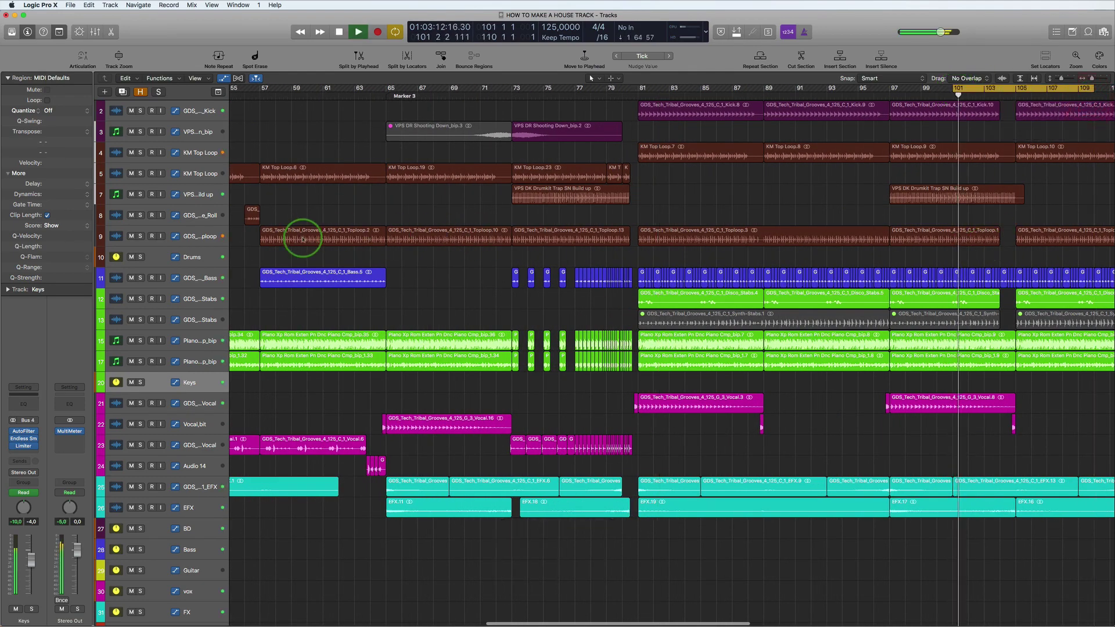
pyautogui.scroll(3, 336, 313)
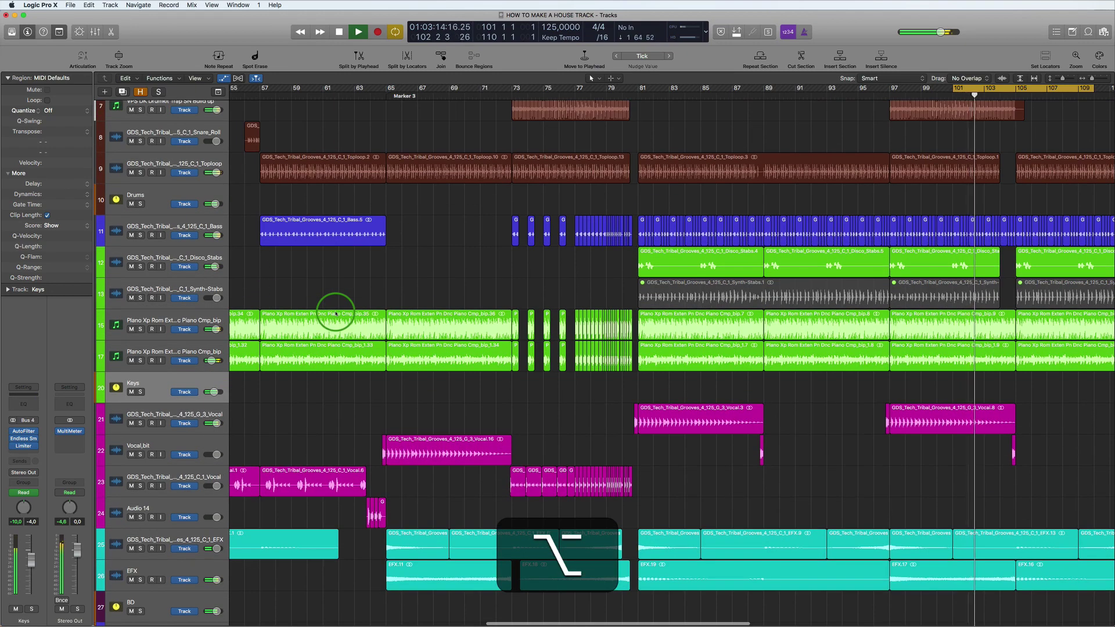
pyautogui.press('a')
pyautogui.hscroll(5, 336, 313)
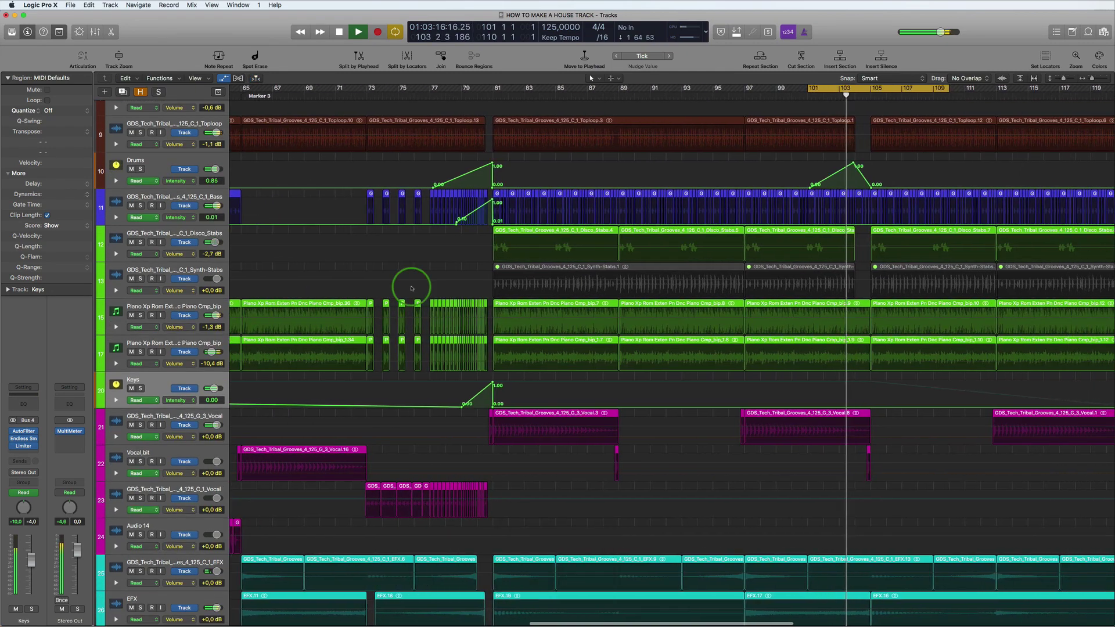
# Step: Draw a bass Intensity ramp from 0.01 at bar 101 to 1.00 at bar 105, dropping straight to 0.00
pyautogui.click(811, 224)
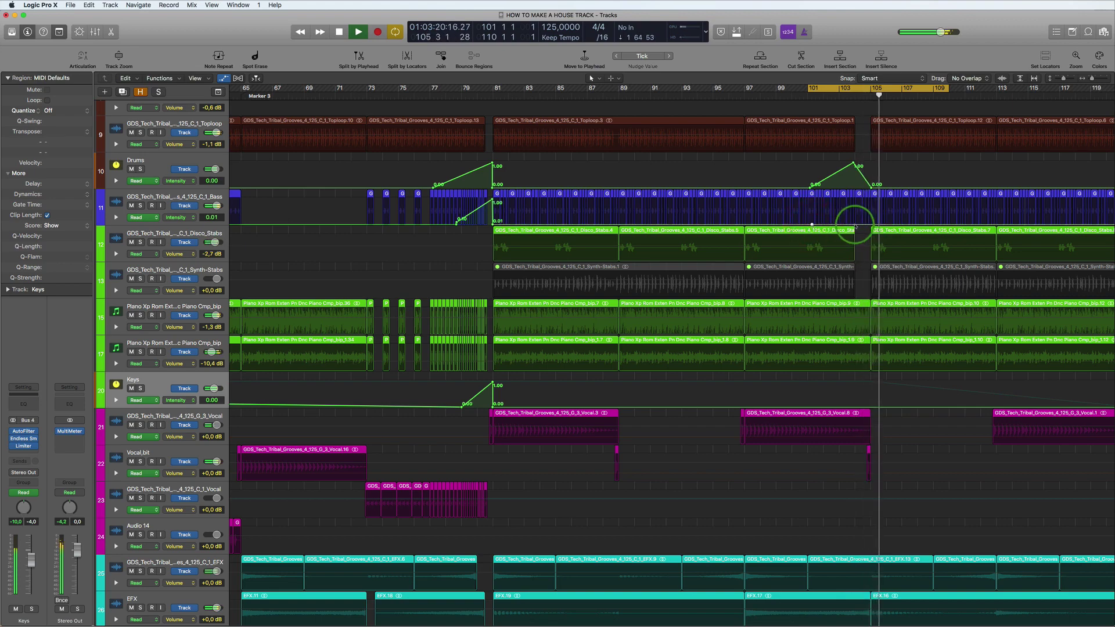
pyautogui.moveTo(854, 225); pyautogui.dragTo(870, 207)
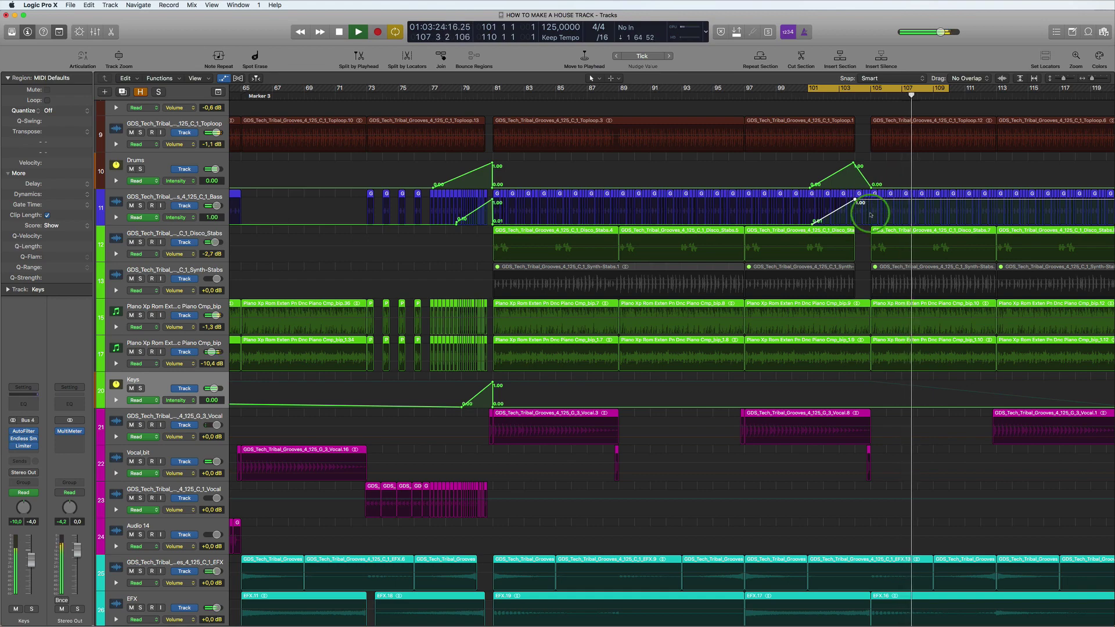
pyautogui.press('alt')
pyautogui.scroll(5, 871, 215)
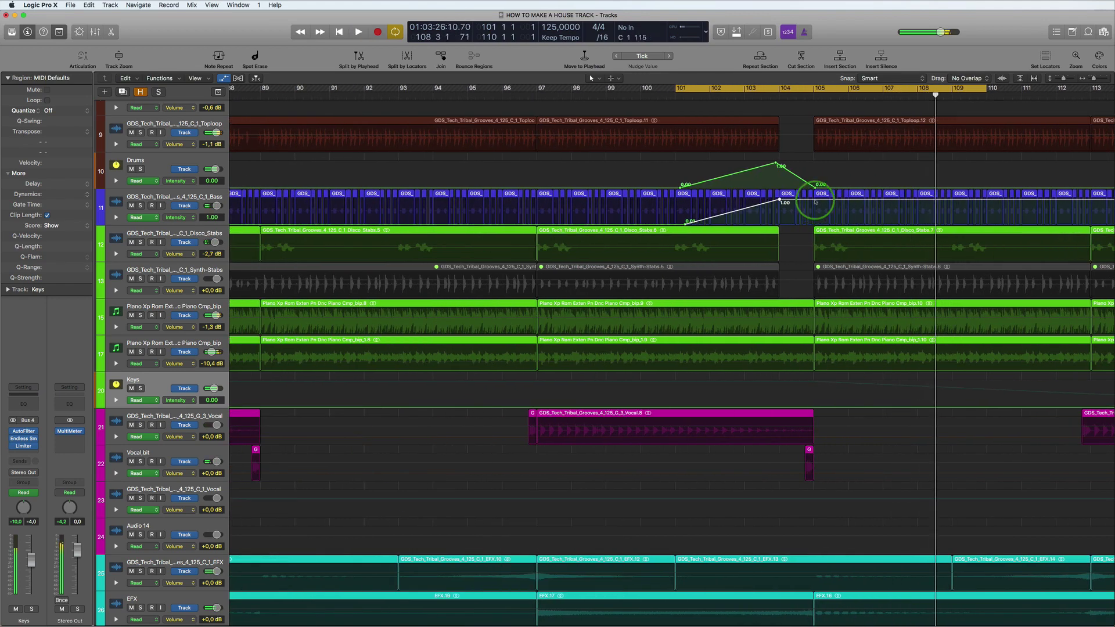
pyautogui.moveTo(780, 199); pyautogui.dragTo(813, 237)
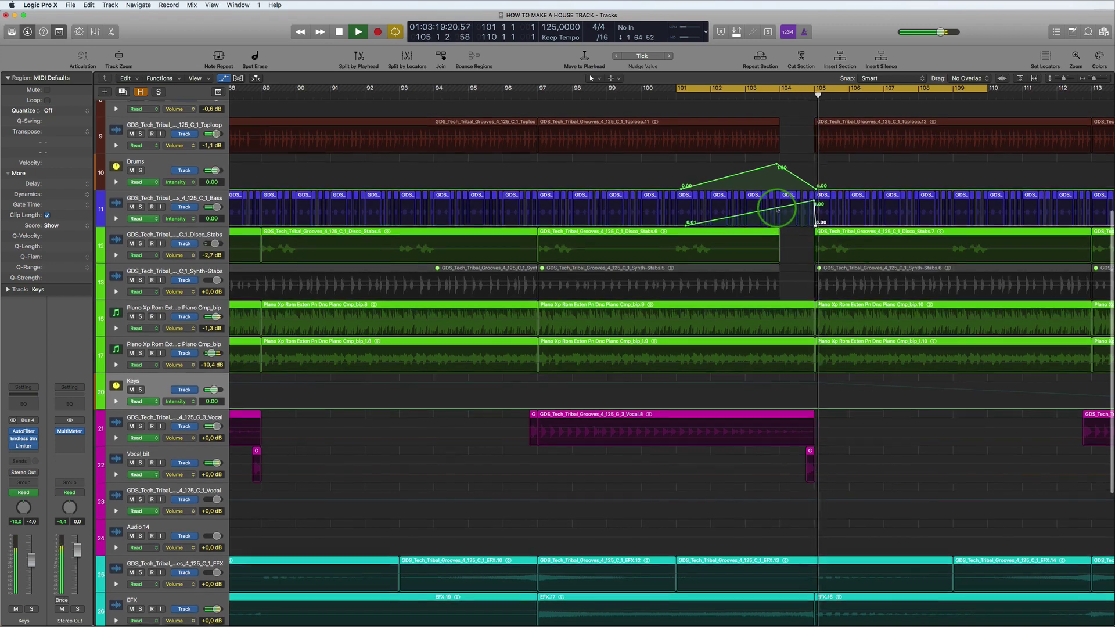
# Step: Shorten the bass Intensity ramp by adding a 0.00 point at bar 104, so it rises only over the last bar
pyautogui.click(776, 208)
pyautogui.press('space')
pyautogui.press('space')
pyautogui.scroll(1, 778, 209)
pyautogui.moveTo(778, 209); pyautogui.dragTo(781, 237)
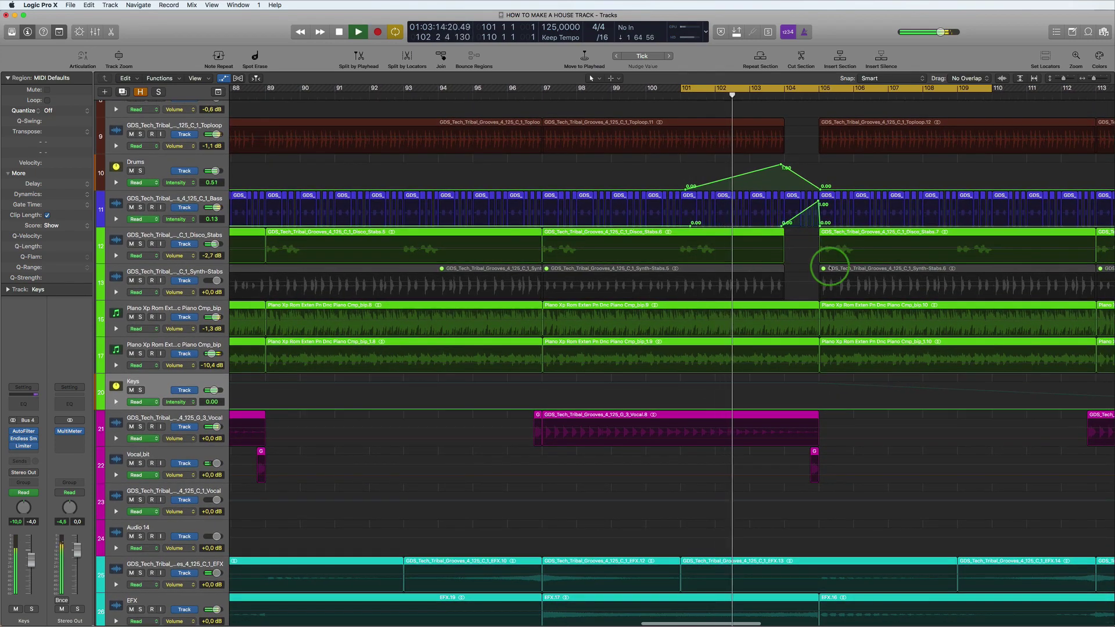
# Step: Draw a Keys Intensity ramp from 0.00 at bar 104 to 1.00 at bar 105 with a steep drop right after the peak
pyautogui.click(787, 411)
pyautogui.click(785, 409)
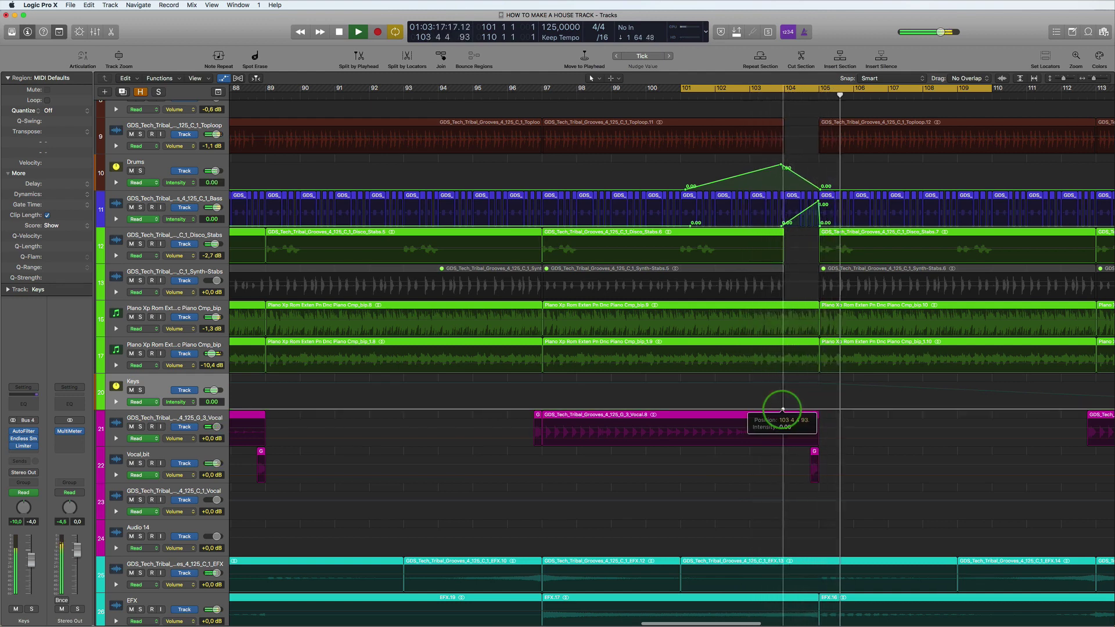
pyautogui.moveTo(817, 410); pyautogui.dragTo(819, 384)
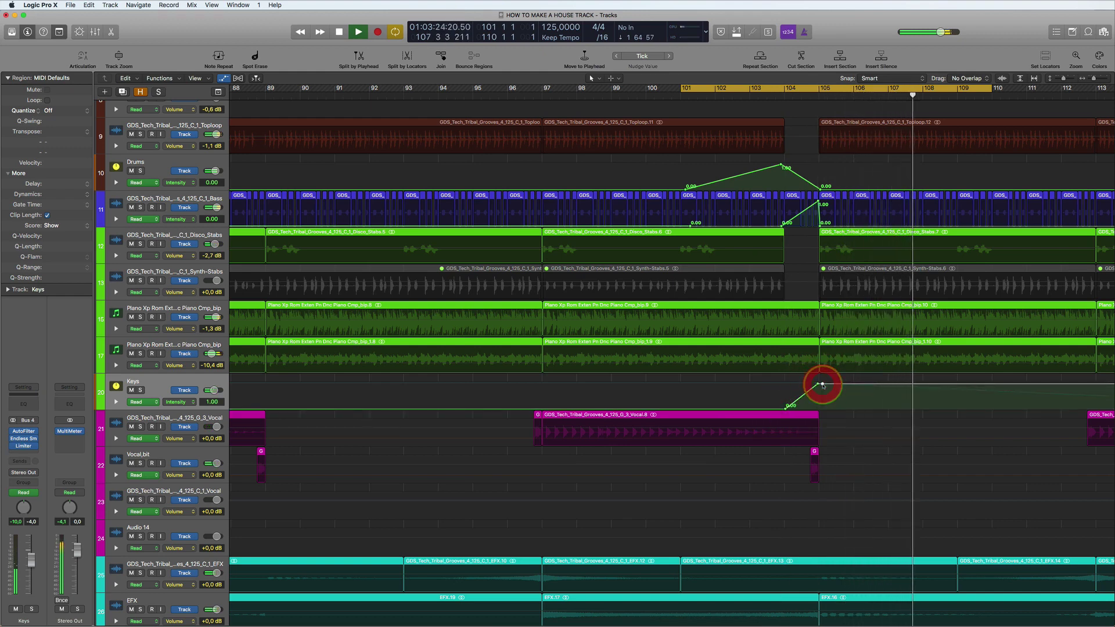
pyautogui.click(822, 405)
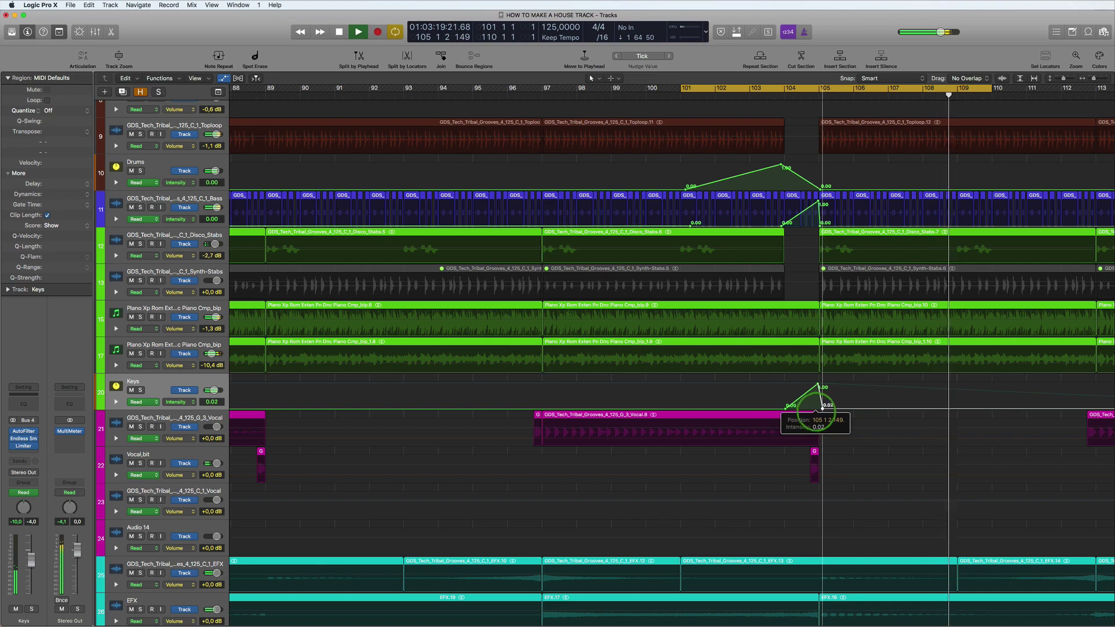
# Step: Move the low end point of the Keys Intensity ramp directly under the peak just before bar 105, at 0.04
pyautogui.moveTo(822, 407); pyautogui.dragTo(818, 407)
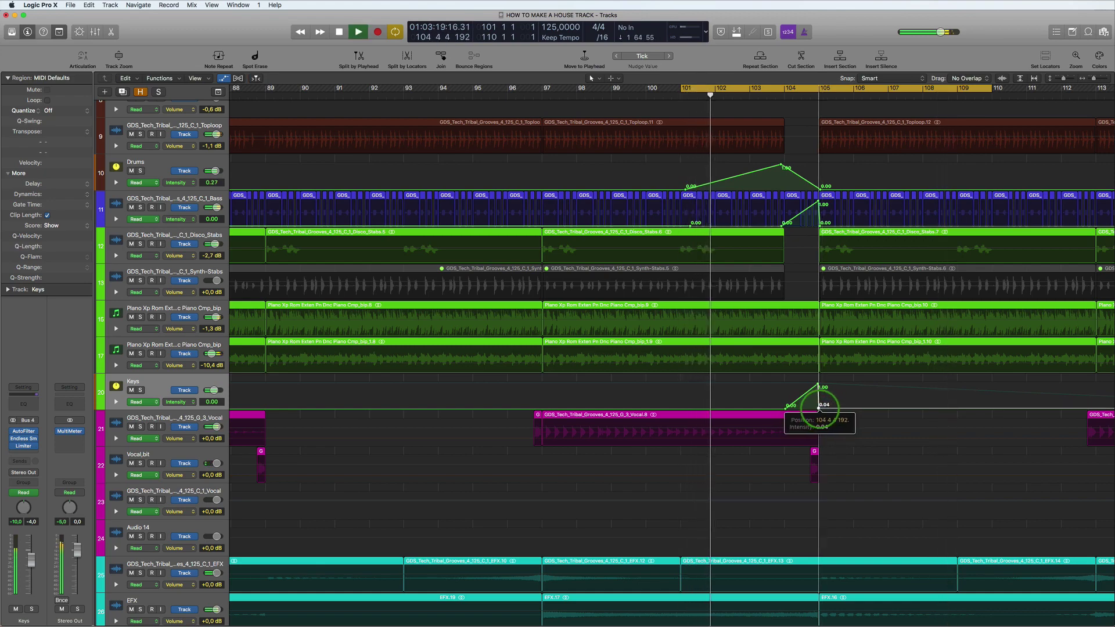
pyautogui.scroll(-1, 819, 406)
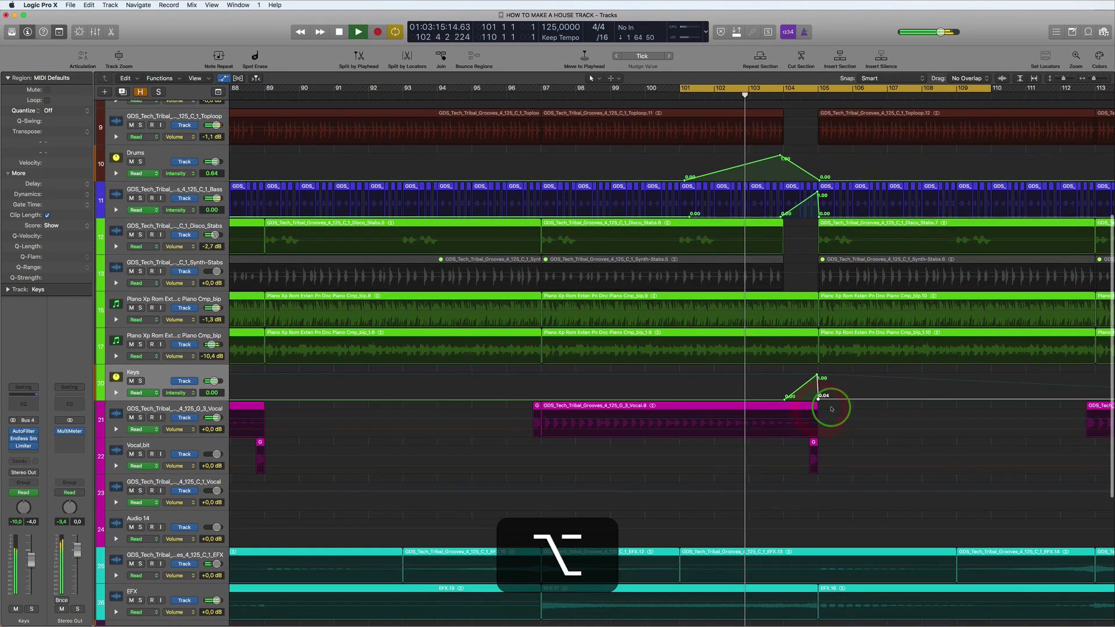
pyautogui.scroll(5, 821, 408)
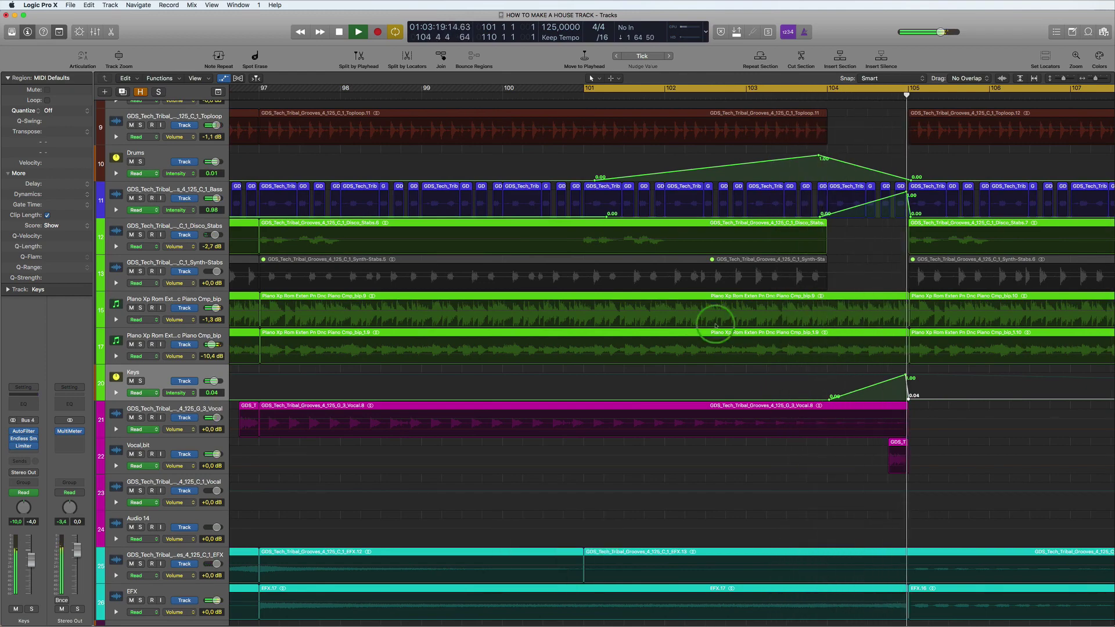
# Step: Select the snare roll region just before bar 57 and set the cycle range to bars 55 to 160 for playback
pyautogui.scroll(-10, 691, 317)
pyautogui.scroll(-5, 691, 318)
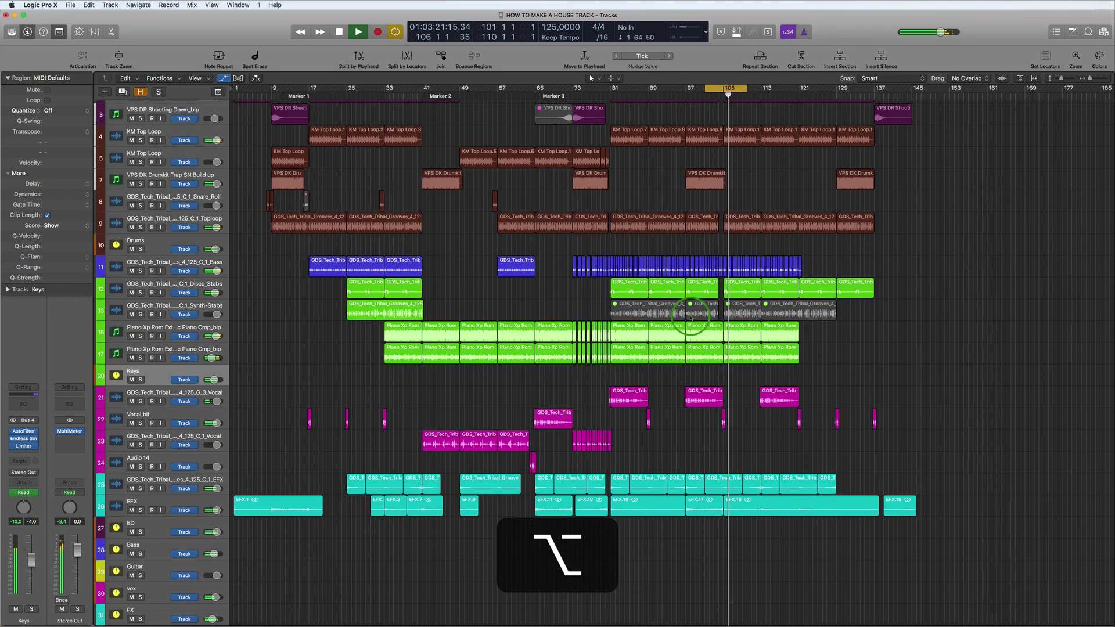
pyautogui.scroll(2, 690, 317)
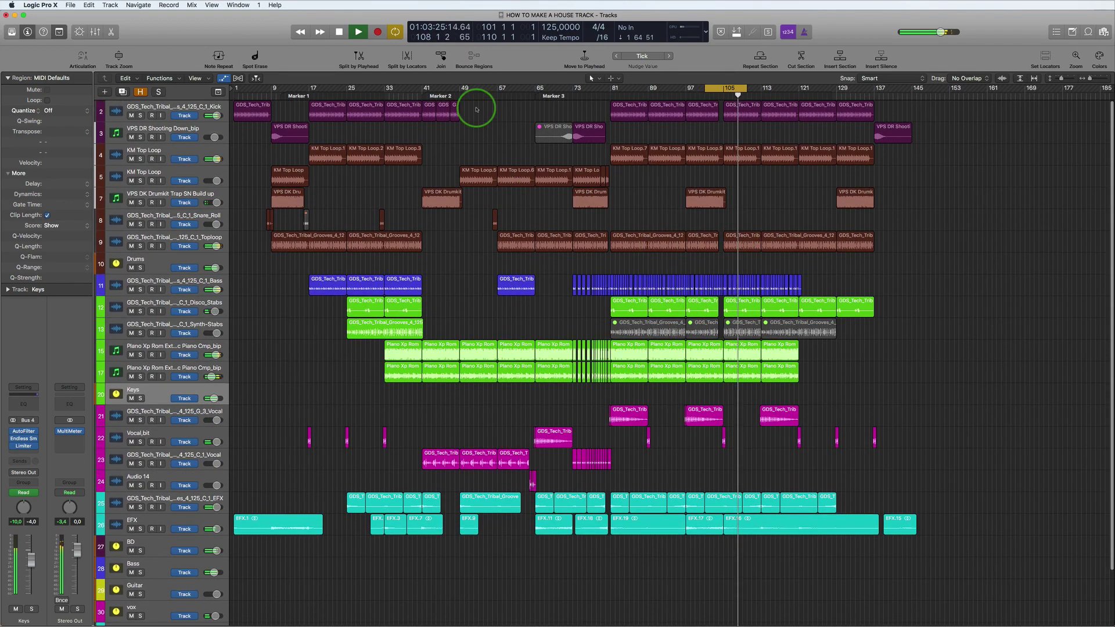
pyautogui.click(494, 218)
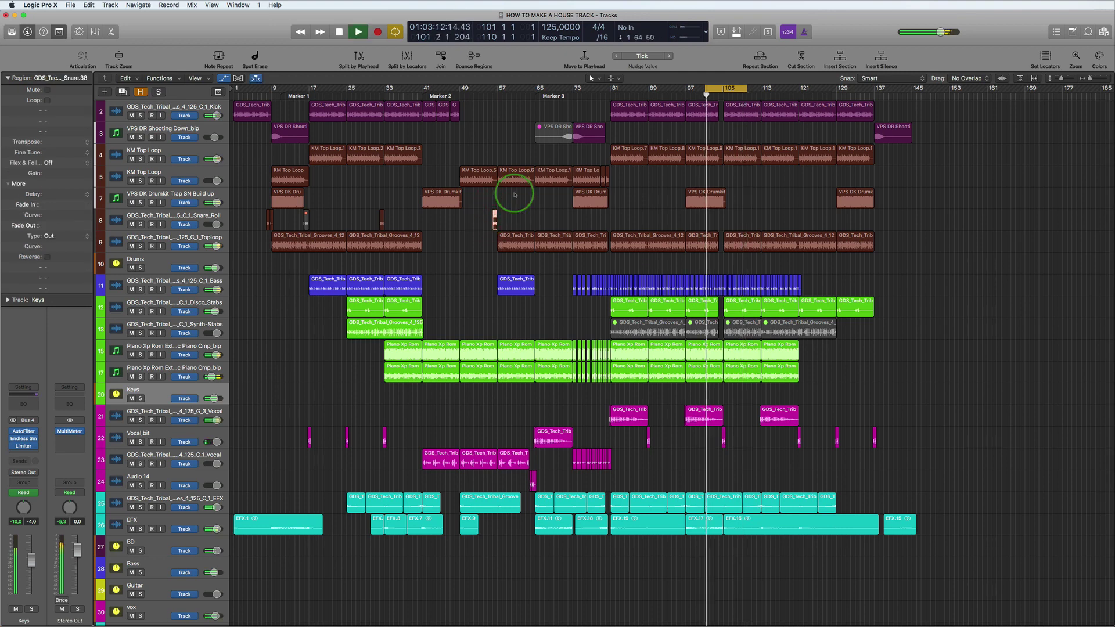
pyautogui.moveTo(485, 88); pyautogui.dragTo(982, 148)
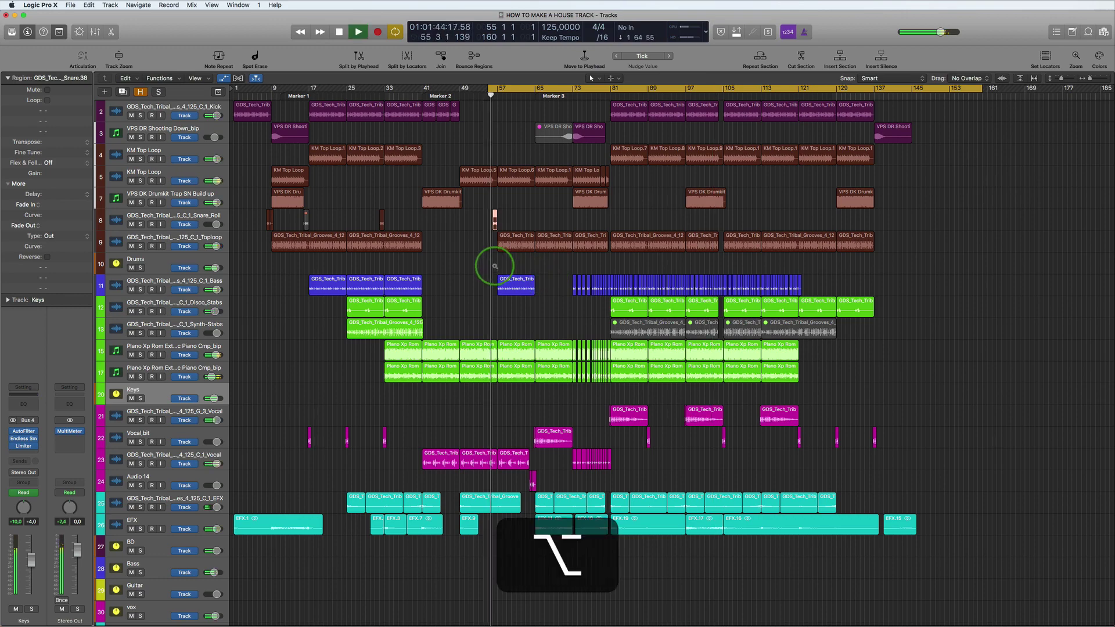
# Step: Lower the starting point of the Keys Intensity automation at bar 1 to 0.00, stop playback and hide the automation
pyautogui.scroll(-3, 494, 266)
pyautogui.scroll(-1, 495, 265)
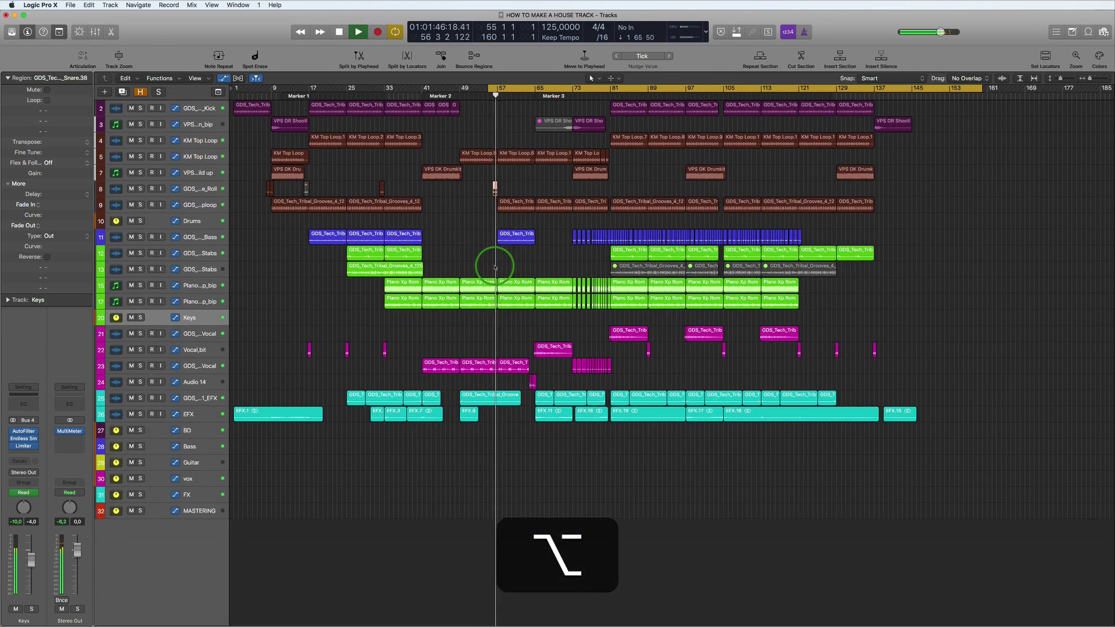
pyautogui.scroll(4, 246, 329)
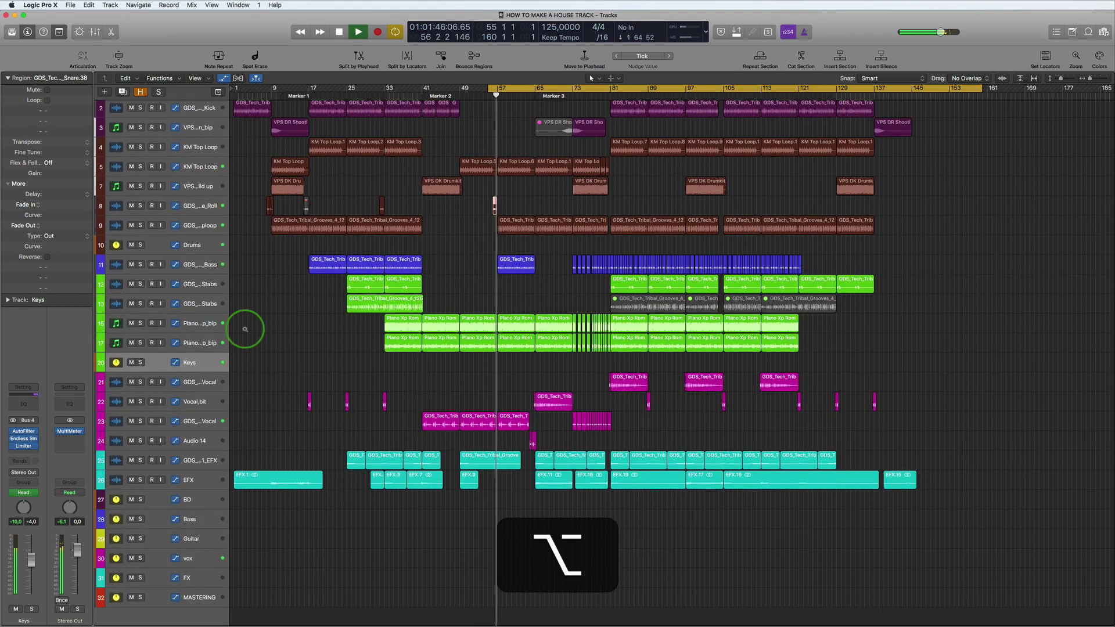
pyautogui.press('a')
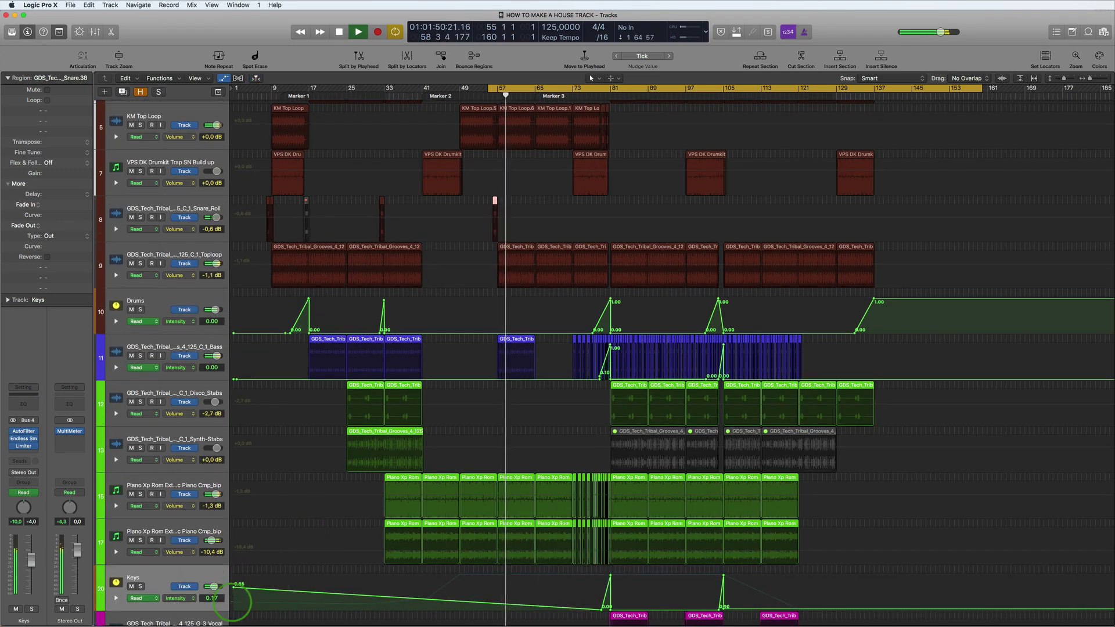
pyautogui.moveTo(231, 588); pyautogui.dragTo(233, 617)
pyautogui.click(368, 456)
pyautogui.click(401, 434)
pyautogui.press('space')
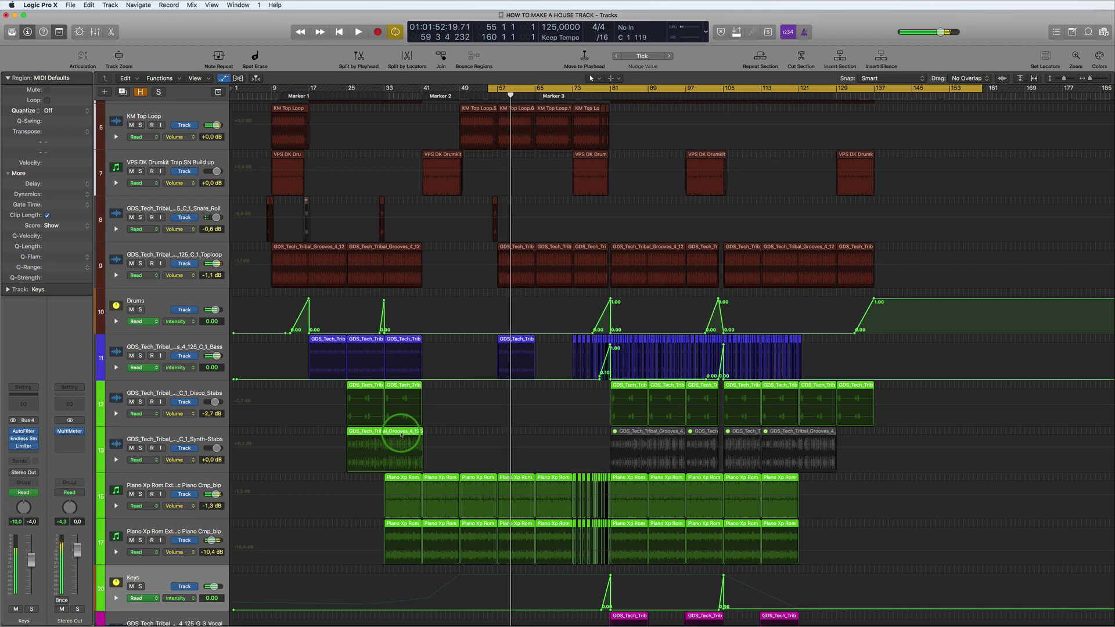
pyautogui.press('a')
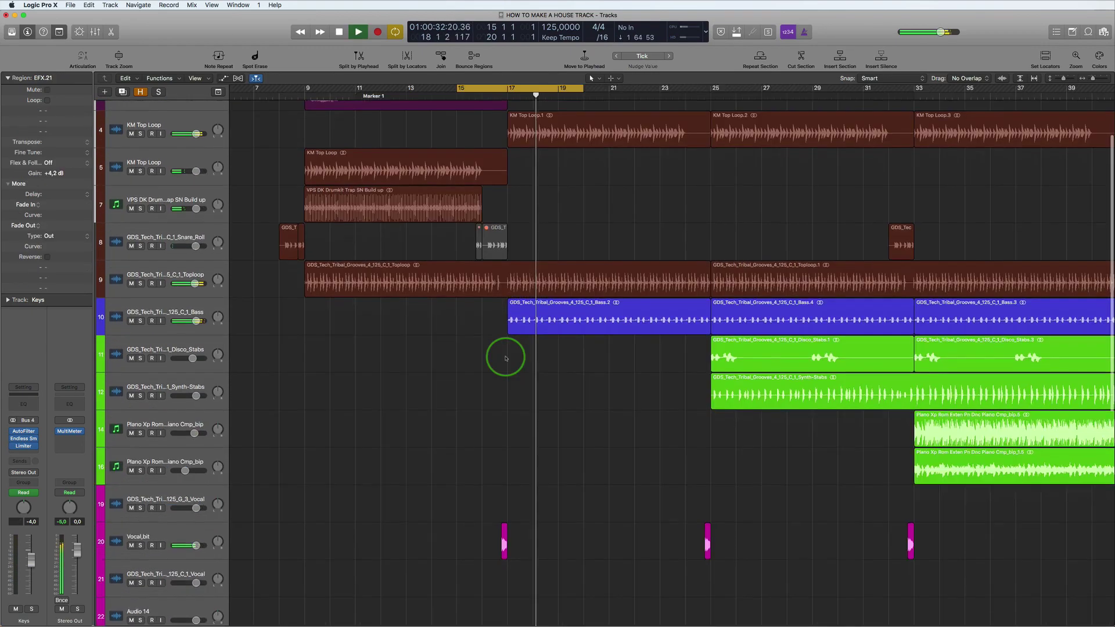
# Step: Extend the EFX region that starts at bar 9 to bar 17 and give its end a Slow Down fade of about 1689
pyautogui.scroll(-5, 502, 351)
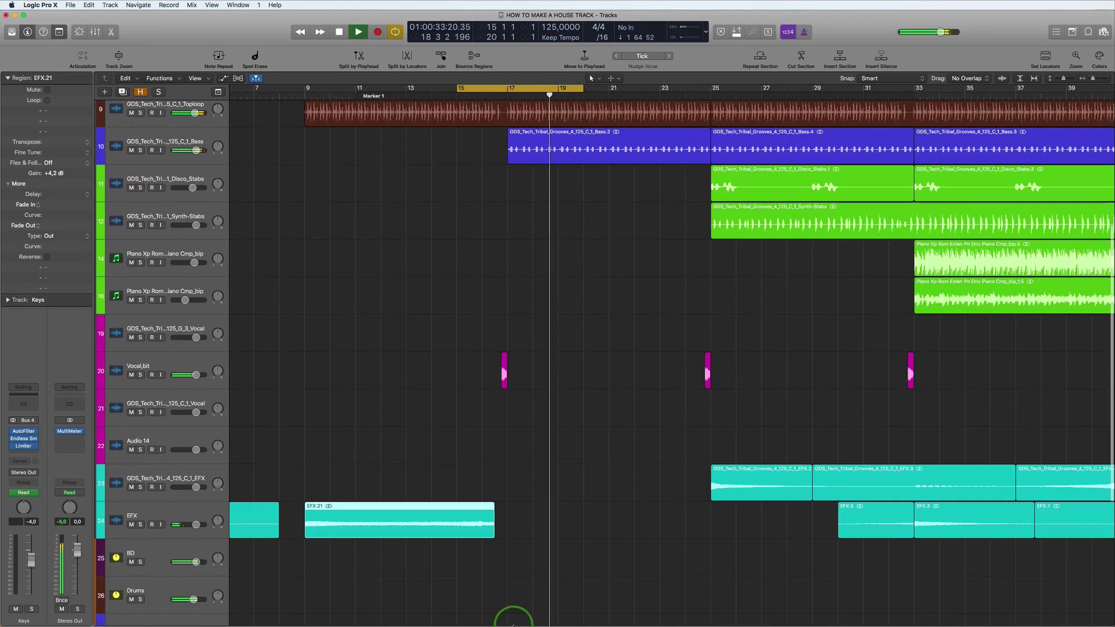
pyautogui.moveTo(496, 539); pyautogui.dragTo(503, 538)
pyautogui.press('space')
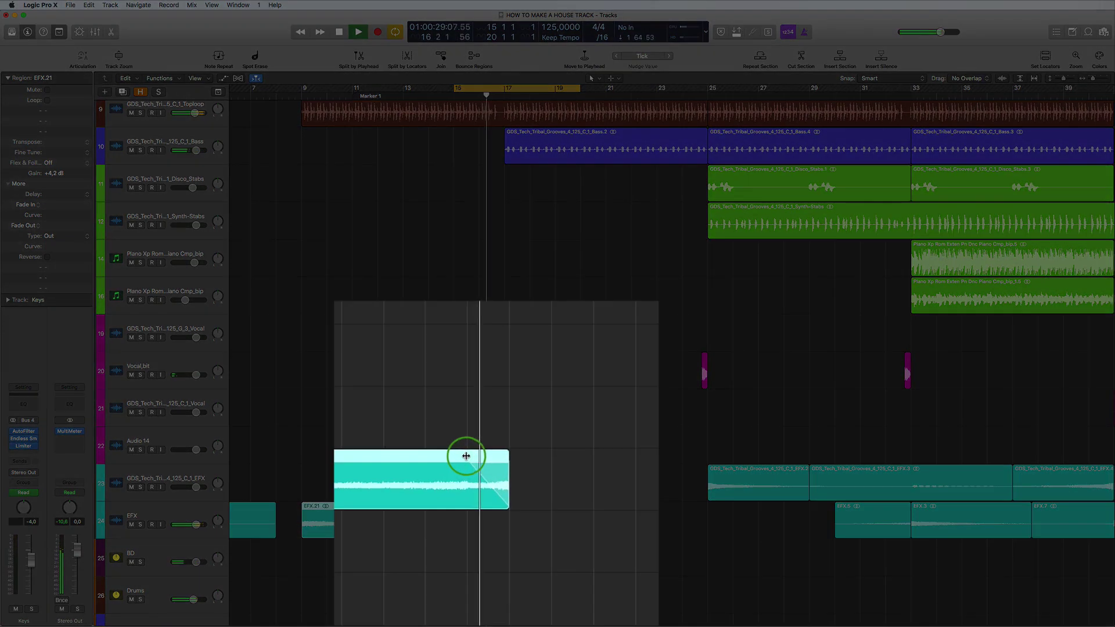
pyautogui.rightClick(482, 506)
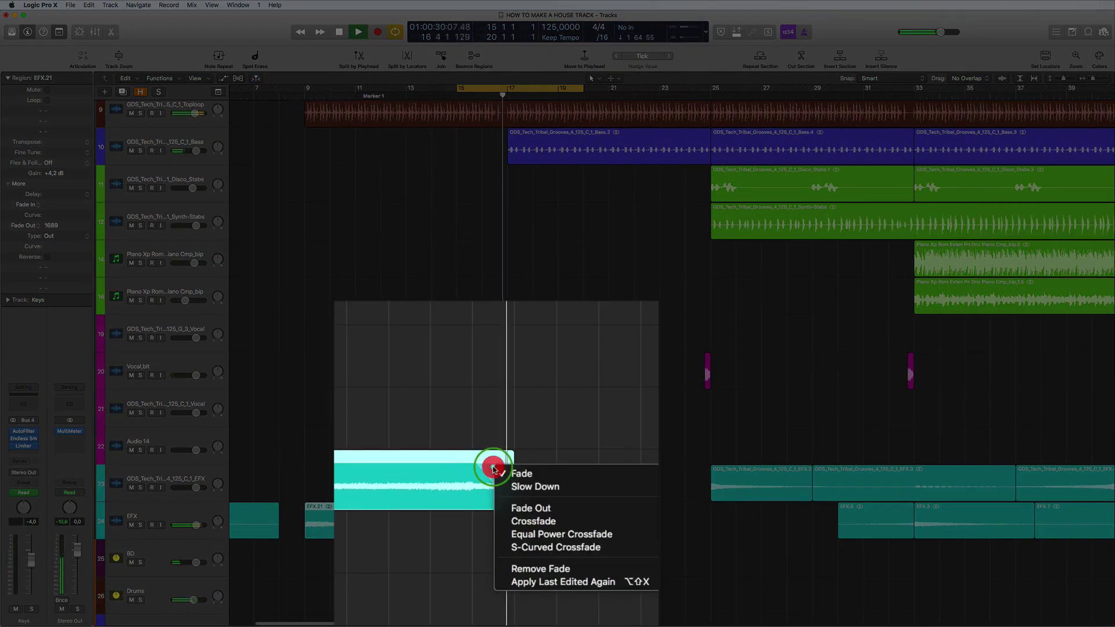
pyautogui.click(530, 486)
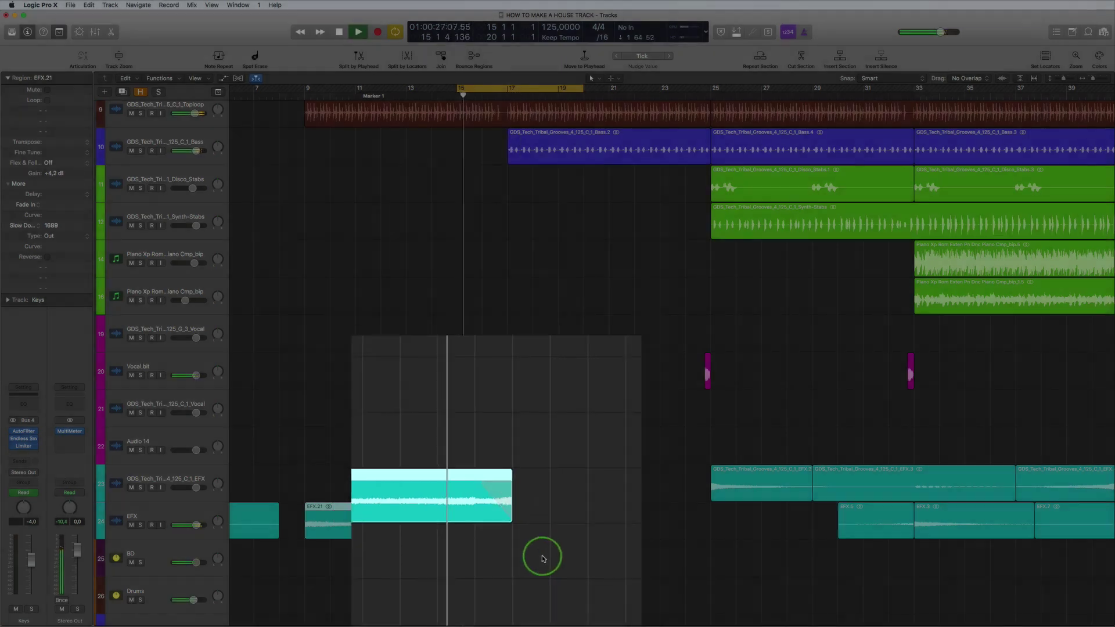
# Step: Shorten the bar 9 EFX region so it ends where the short vocal bit begins just before bar 17
pyautogui.scroll(10, 528, 562)
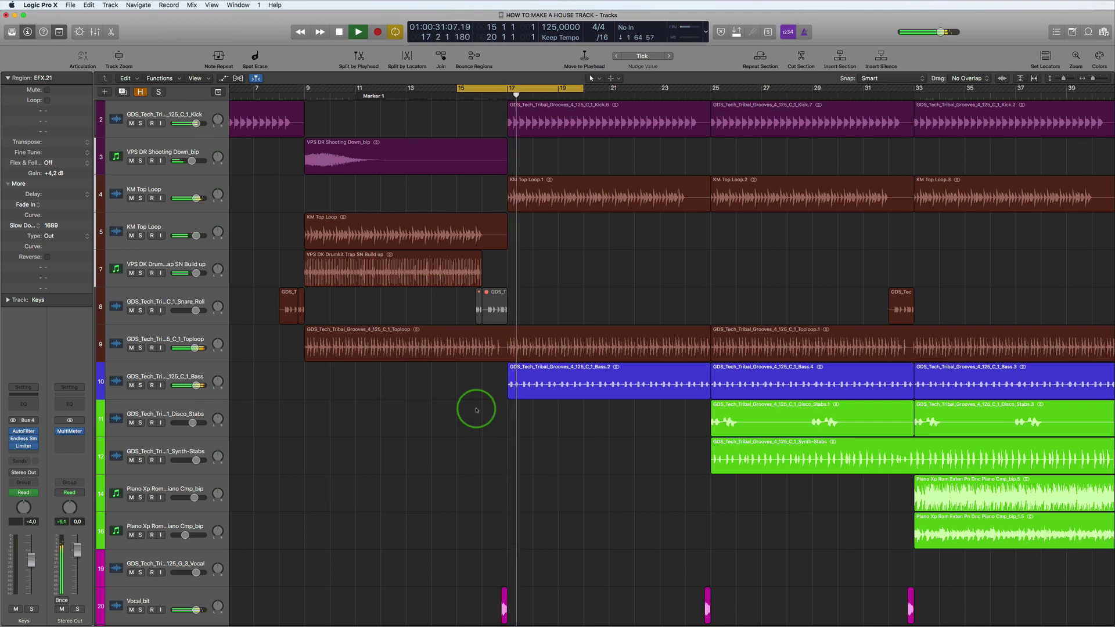
pyautogui.keyDown('alt'); pyautogui.scroll(-2, 477, 409); pyautogui.keyUp('alt')
pyautogui.keyDown('alt'); pyautogui.scroll(-5, 476, 409); pyautogui.keyUp('alt')
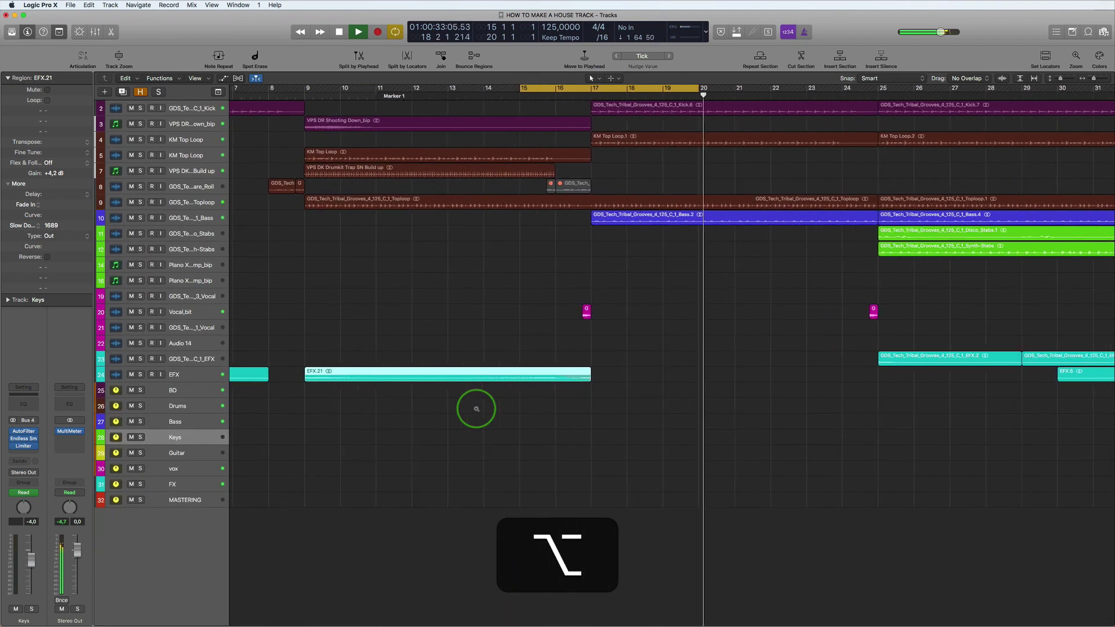
pyautogui.keyDown('alt'); pyautogui.scroll(4, 477, 409); pyautogui.keyUp('alt')
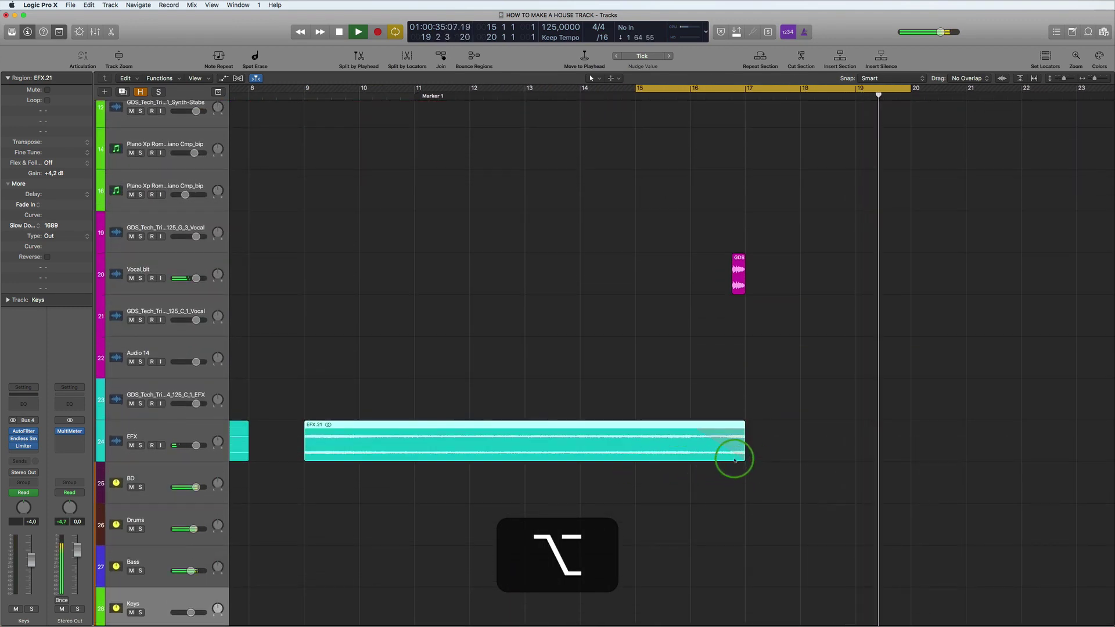
pyautogui.moveTo(739, 459); pyautogui.dragTo(726, 454)
pyautogui.keyDown('alt'); pyautogui.scroll(-3, 652, 481); pyautogui.keyUp('alt')
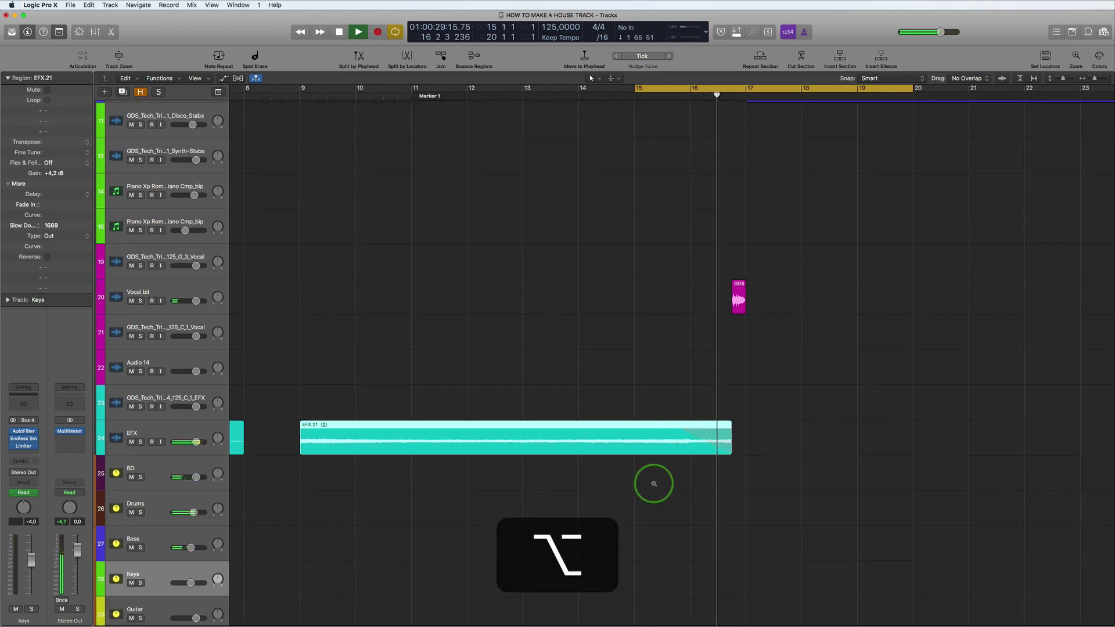
# Step: Copy the shortened EFX region from bar 9 to bar 17 on the same track
pyautogui.scroll(7, 653, 485)
pyautogui.keyDown('alt'); pyautogui.scroll(-2, 653, 485); pyautogui.keyUp('alt')
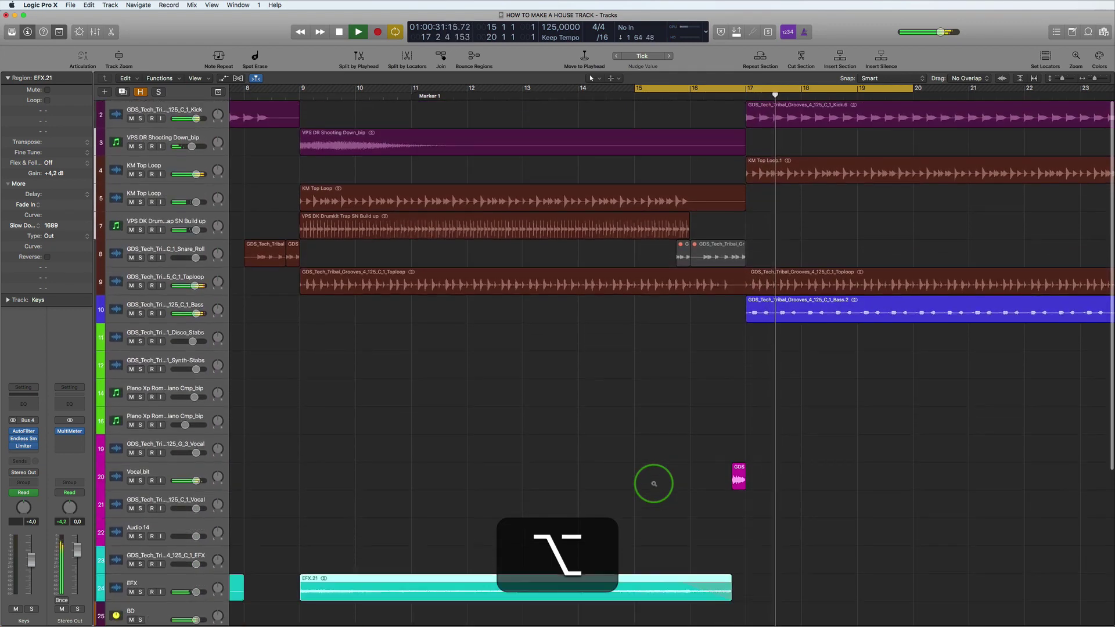
pyautogui.keyDown('alt'); pyautogui.moveTo(258, 428); pyautogui.dragTo(354, 427); pyautogui.keyUp('alt')
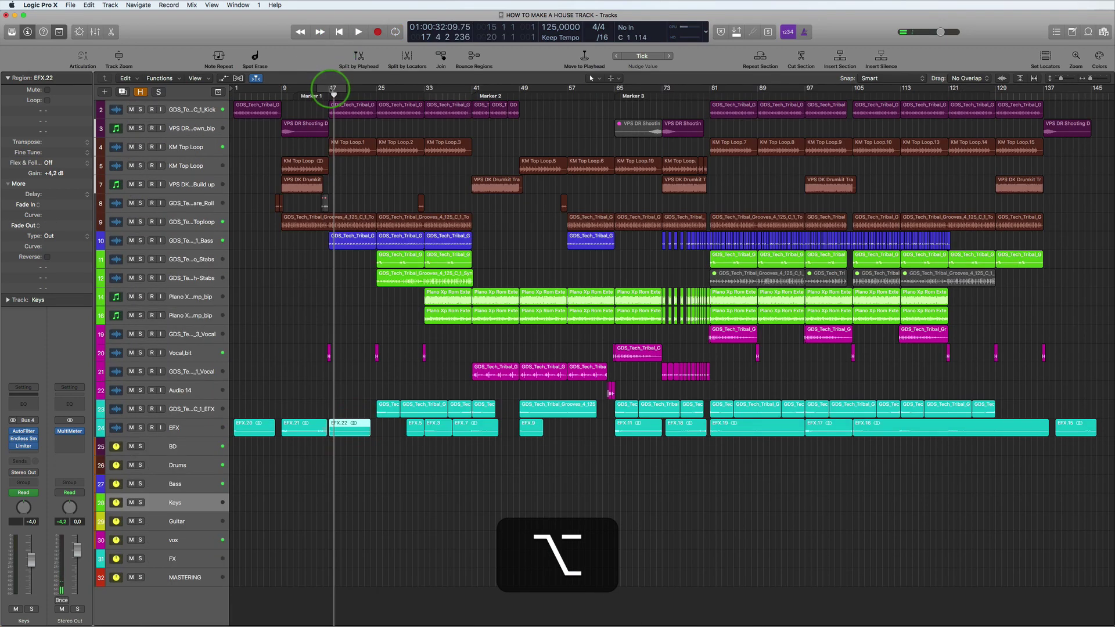
# Step: Set the cycle range to bars 17 to 47 and start playback to audition the copied effect
pyautogui.click(331, 87)
pyautogui.click(331, 88)
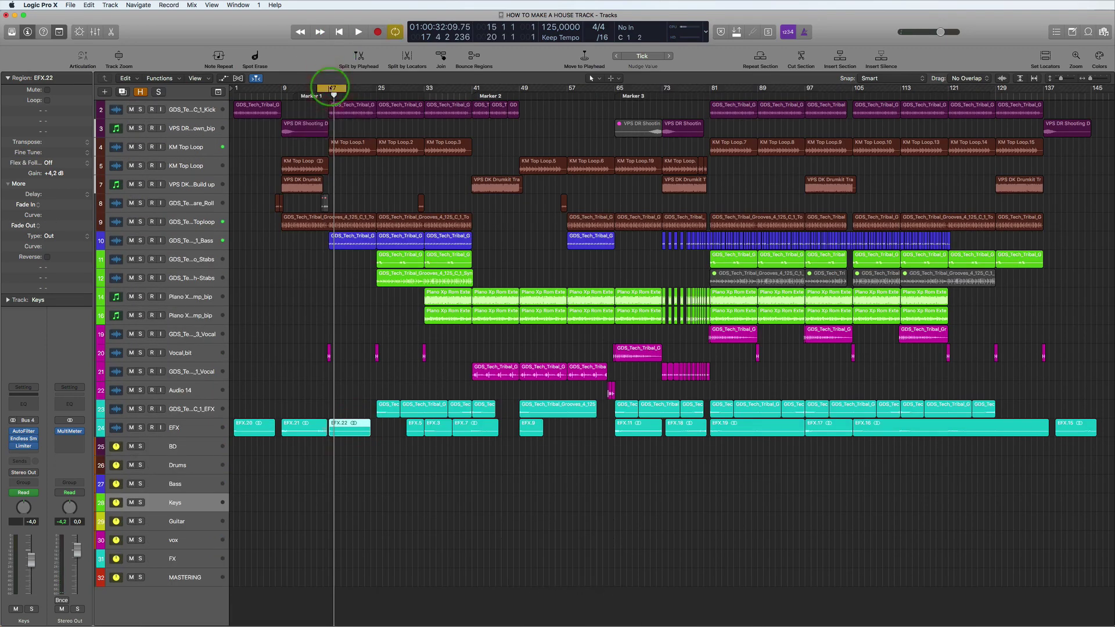
pyautogui.moveTo(330, 88); pyautogui.dragTo(505, 103)
pyautogui.press('space')
# Step: Extend the EFX region at bar 17 so it ends at bar 25
pyautogui.scroll(1, 313, 256)
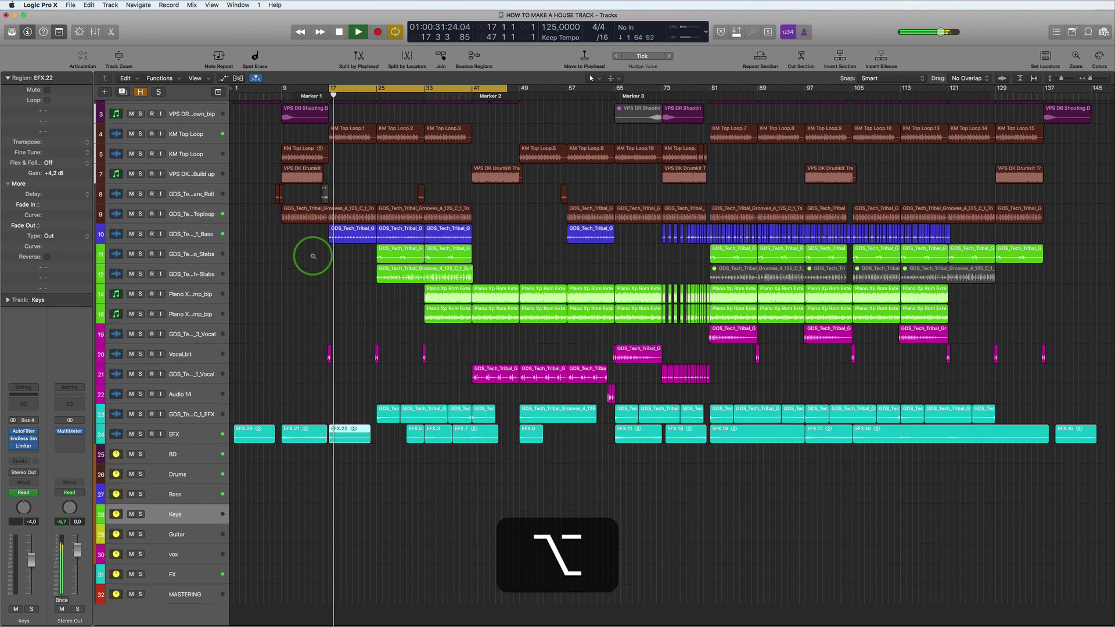
pyautogui.scroll(6, 313, 256)
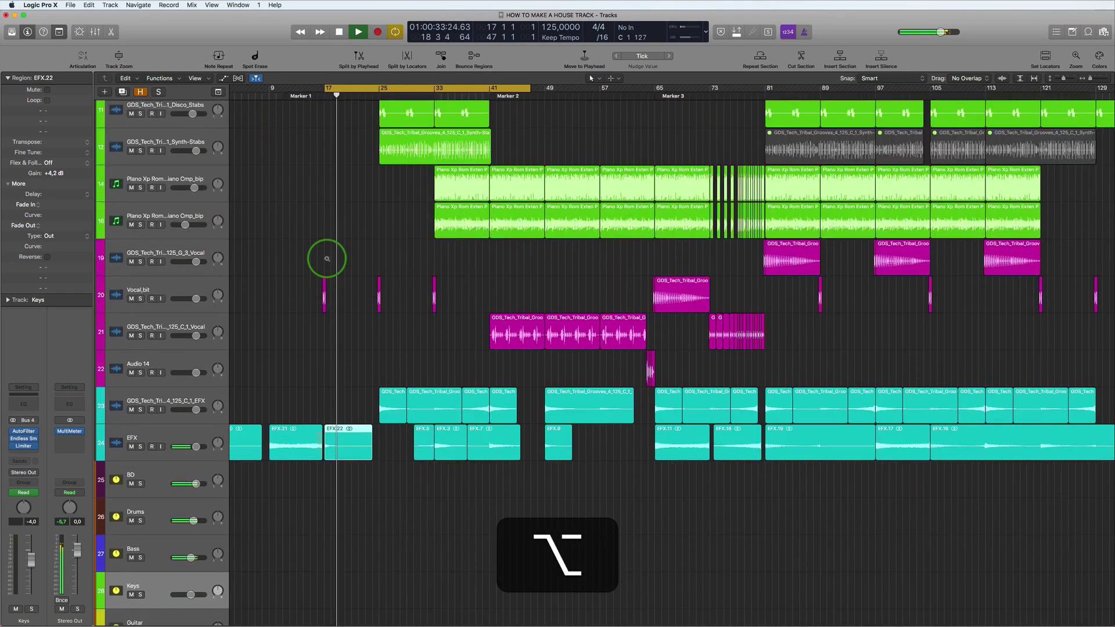
pyautogui.scroll(-4, 327, 258)
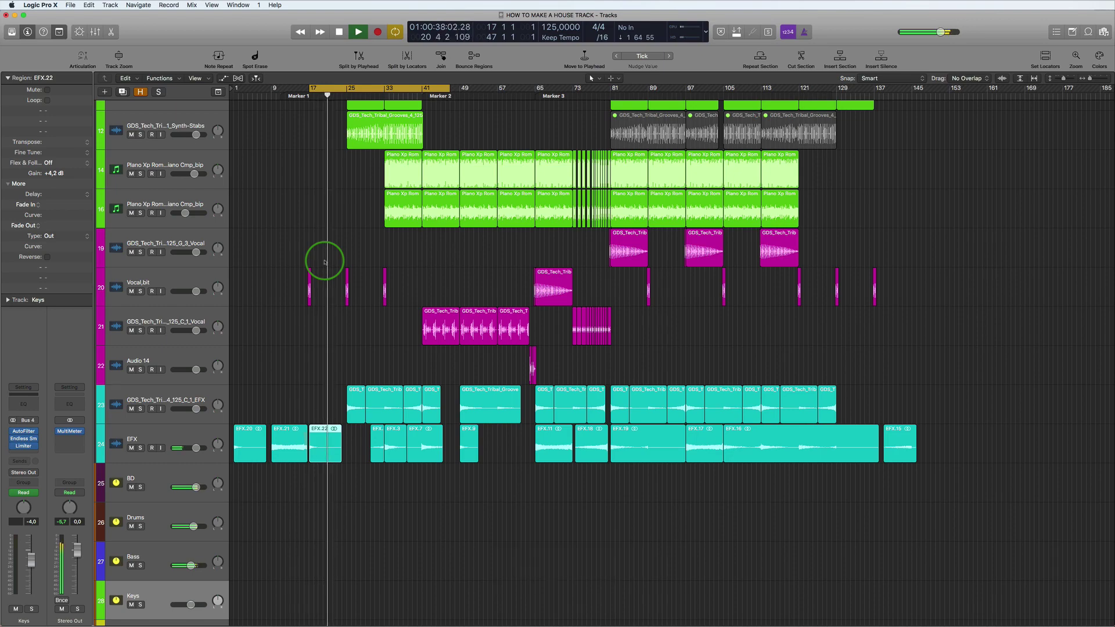
pyautogui.scroll(-4, 325, 262)
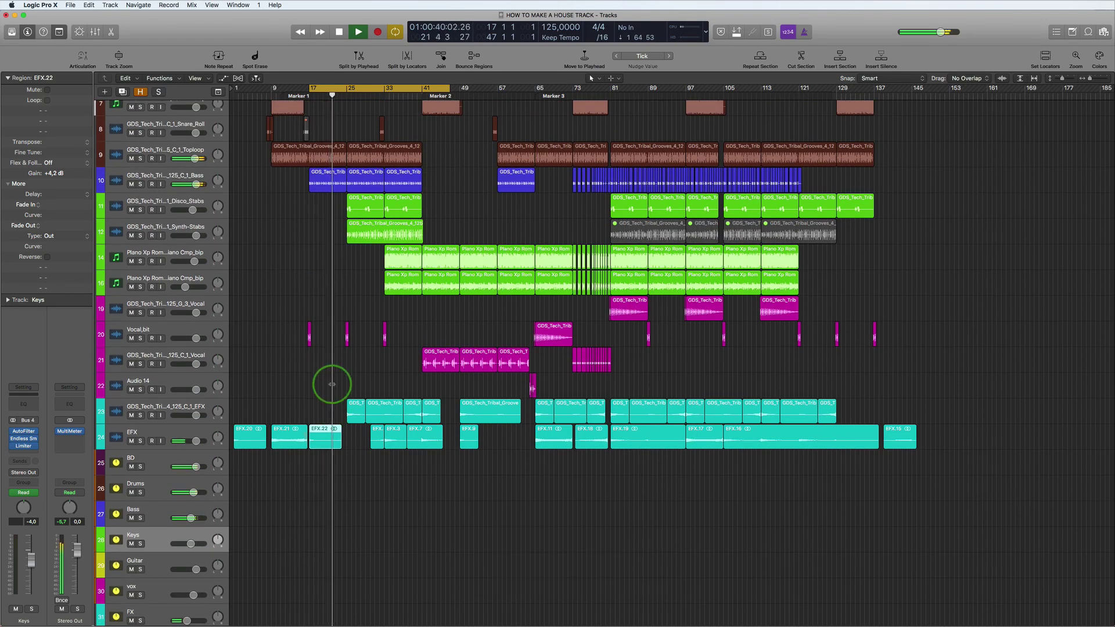
pyautogui.scroll(-3, 329, 381)
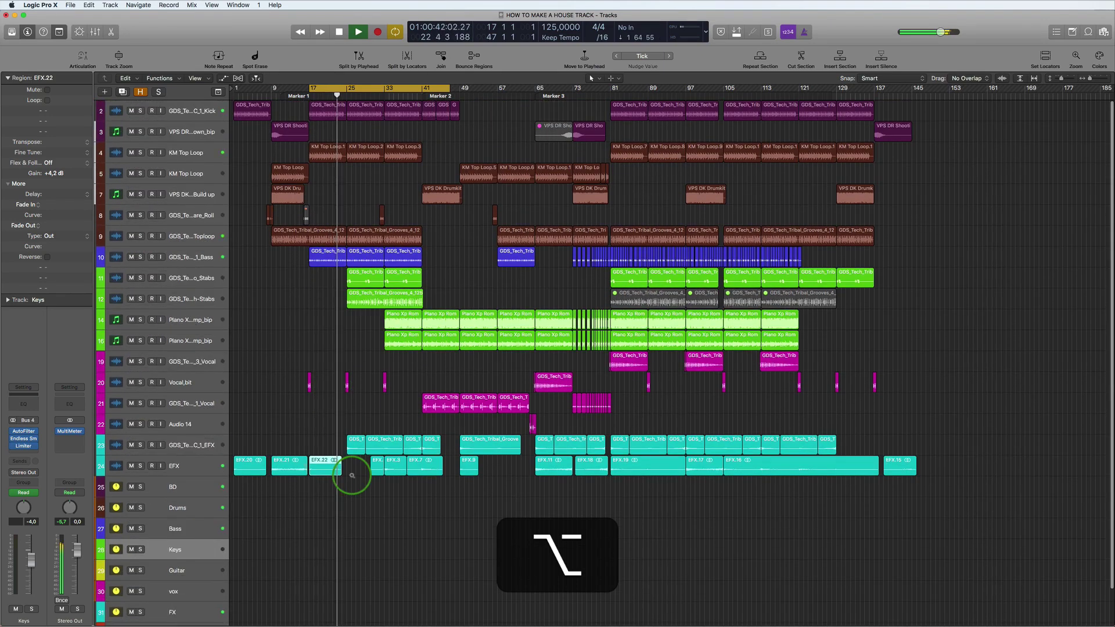
pyautogui.scroll(5, 352, 475)
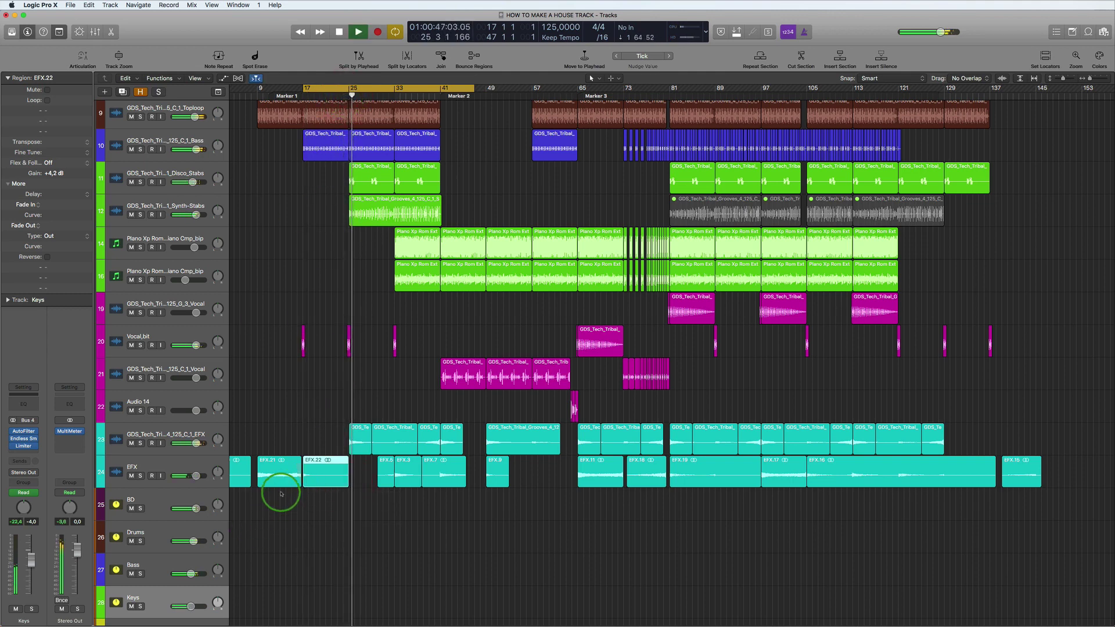
# Step: Copy the four-bar effect region at bar 25 to bar 21, stop playback and turn on Reverse for the copy
pyautogui.moveTo(365, 436); pyautogui.dragTo(341, 435)
pyautogui.click(337, 428)
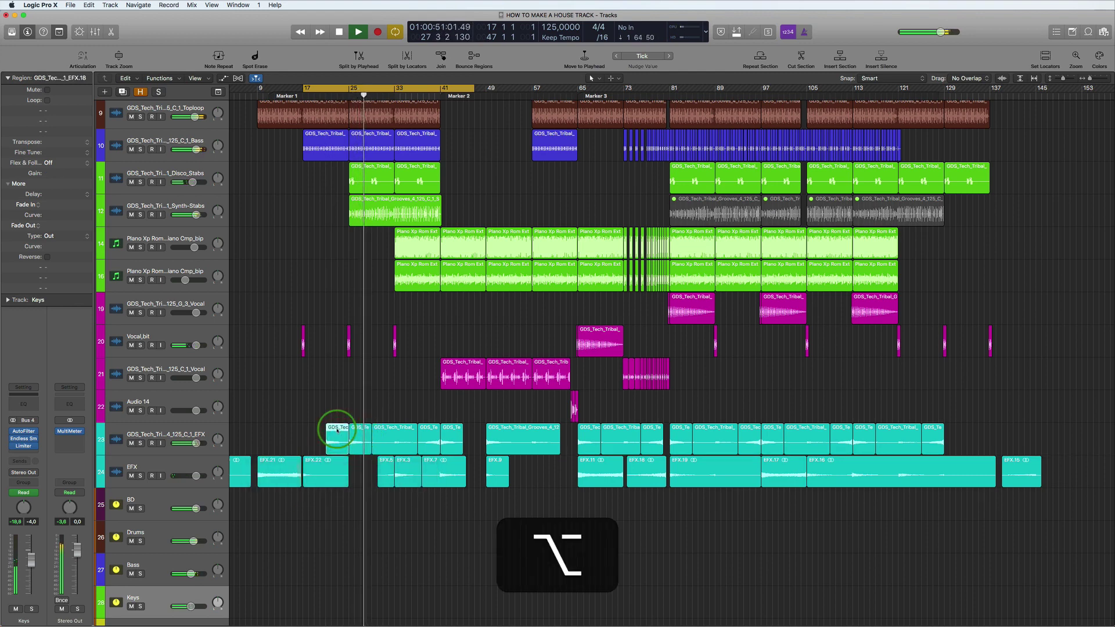
pyautogui.hotkey('alt', 'space')
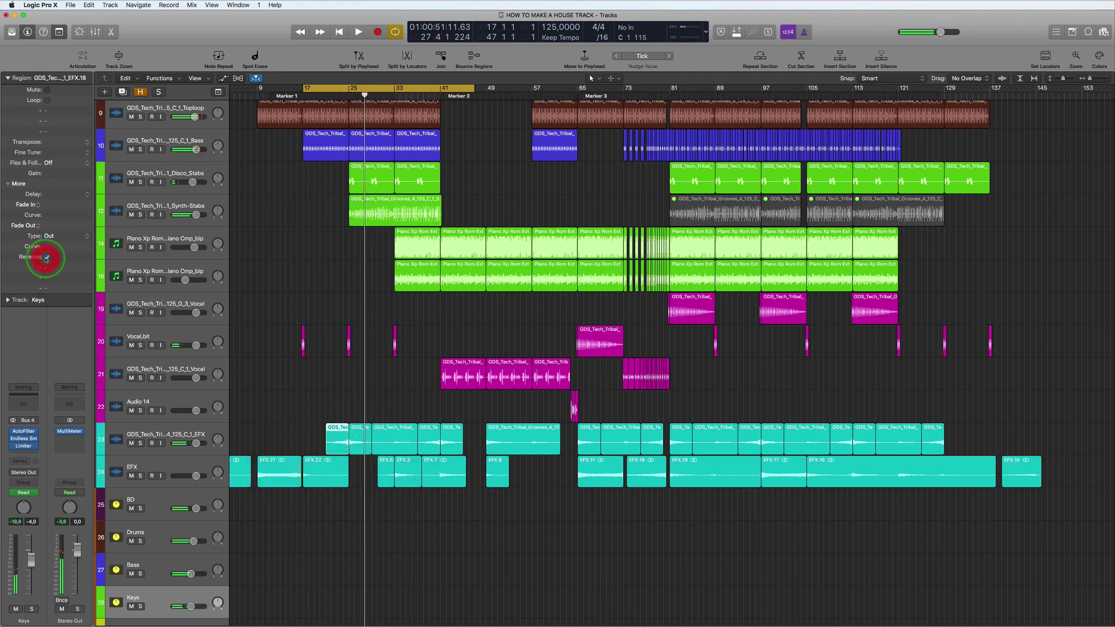
# Step: Set the cycle range to bars 22 to 80 and play the section to check the reversed effect's lead-in to bar 25
pyautogui.press('space')
pyautogui.click(338, 89)
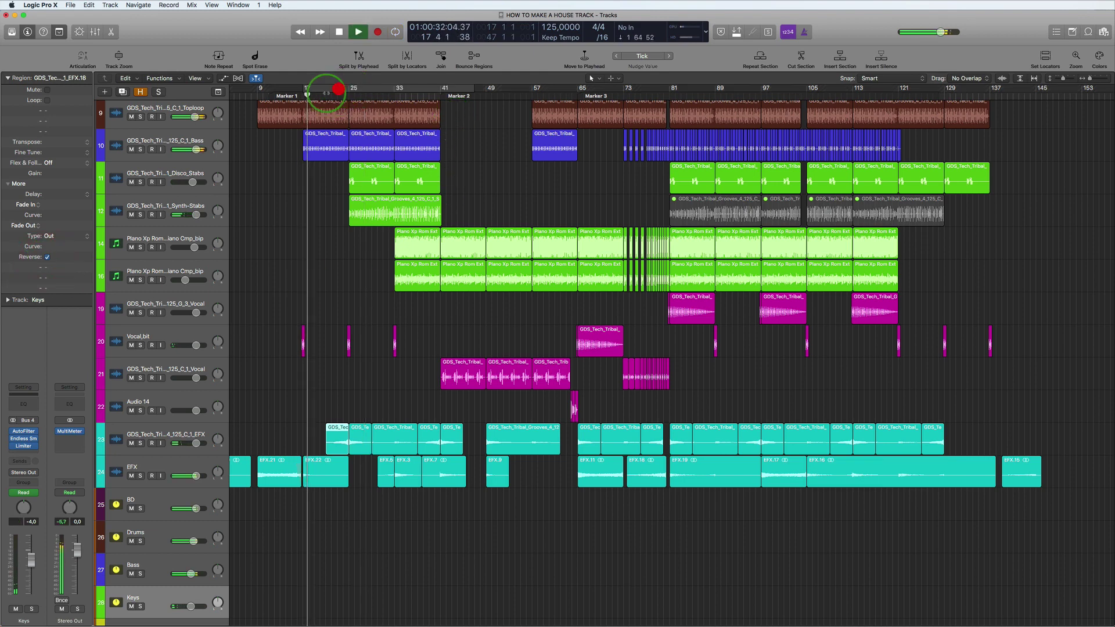
pyautogui.moveTo(338, 88); pyautogui.dragTo(661, 130)
pyautogui.click(473, 299)
pyautogui.press('space')
pyautogui.scroll(-5, 367, 321)
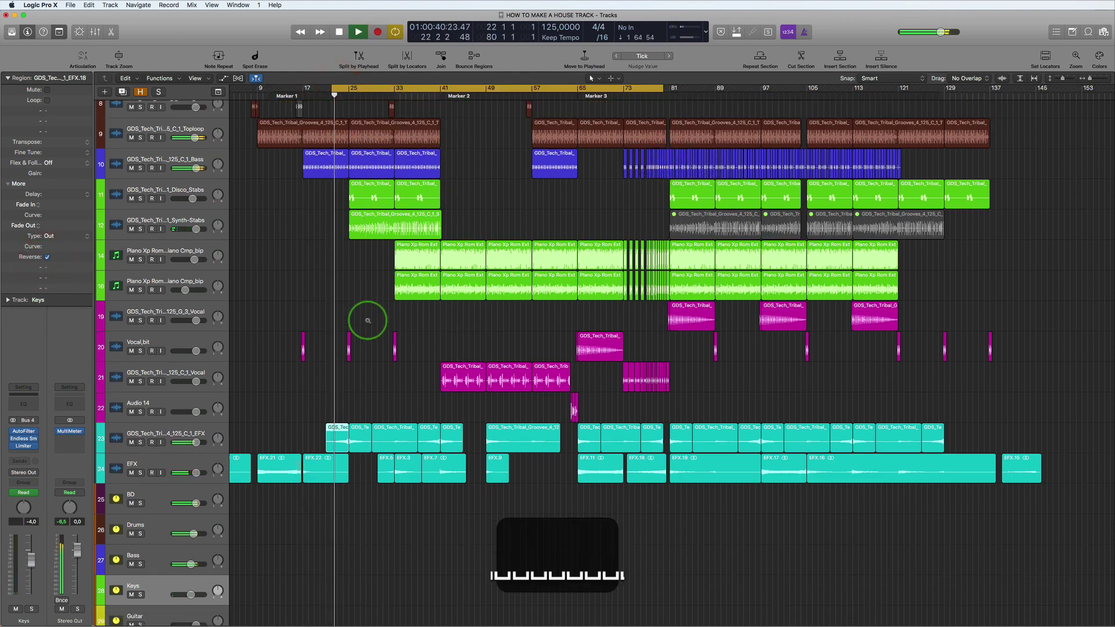
pyautogui.scroll(-5, 368, 321)
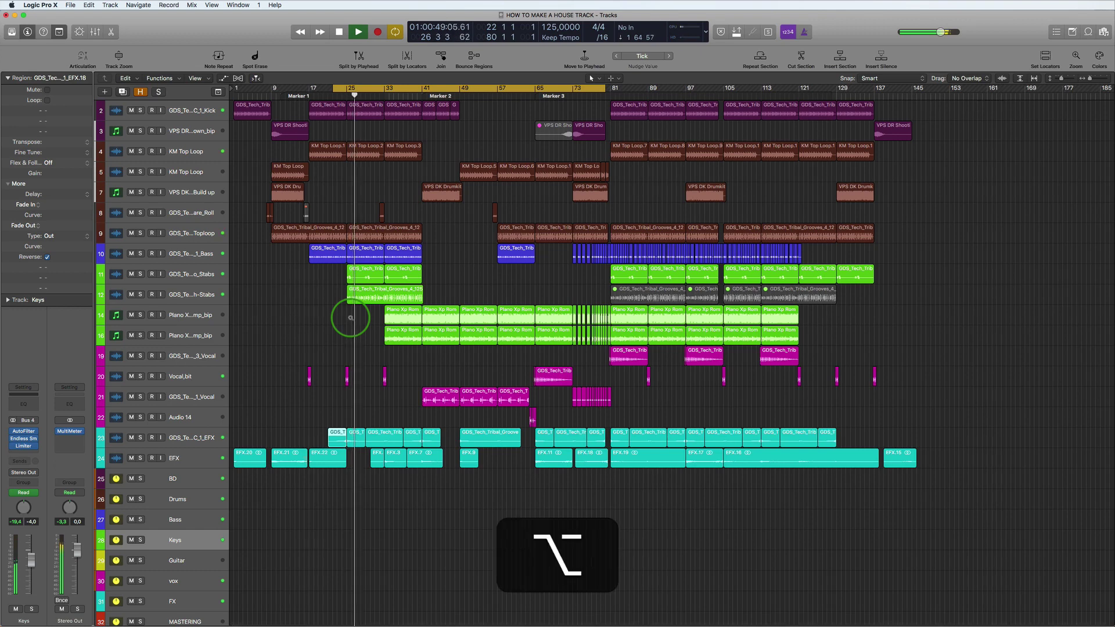
pyautogui.scroll(-1, 351, 318)
pyautogui.scroll(-1, 350, 317)
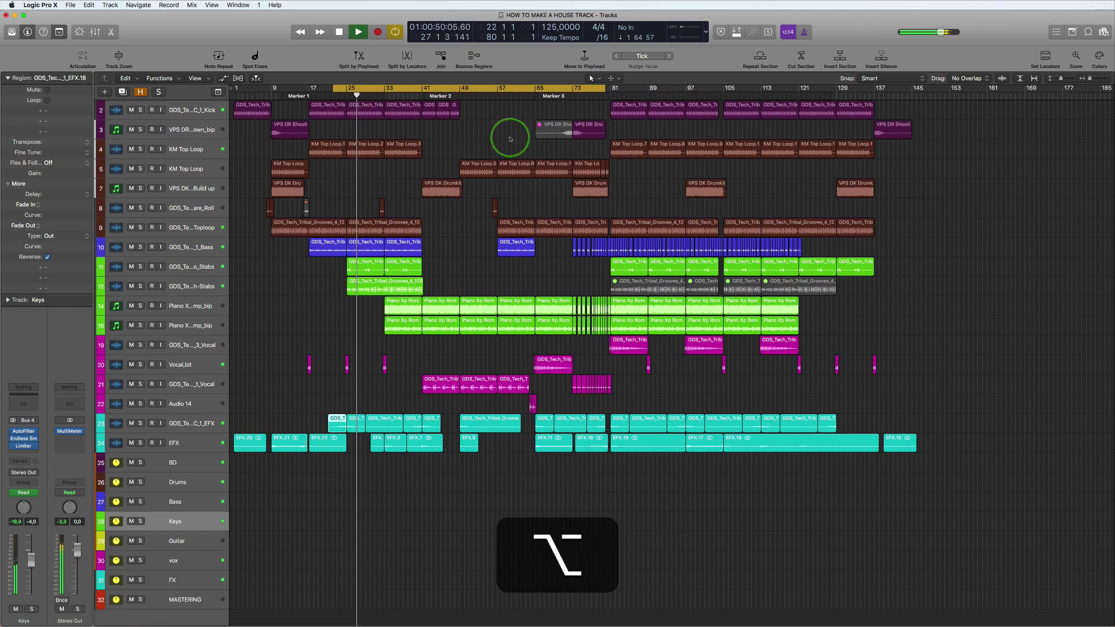
pyautogui.click(477, 89)
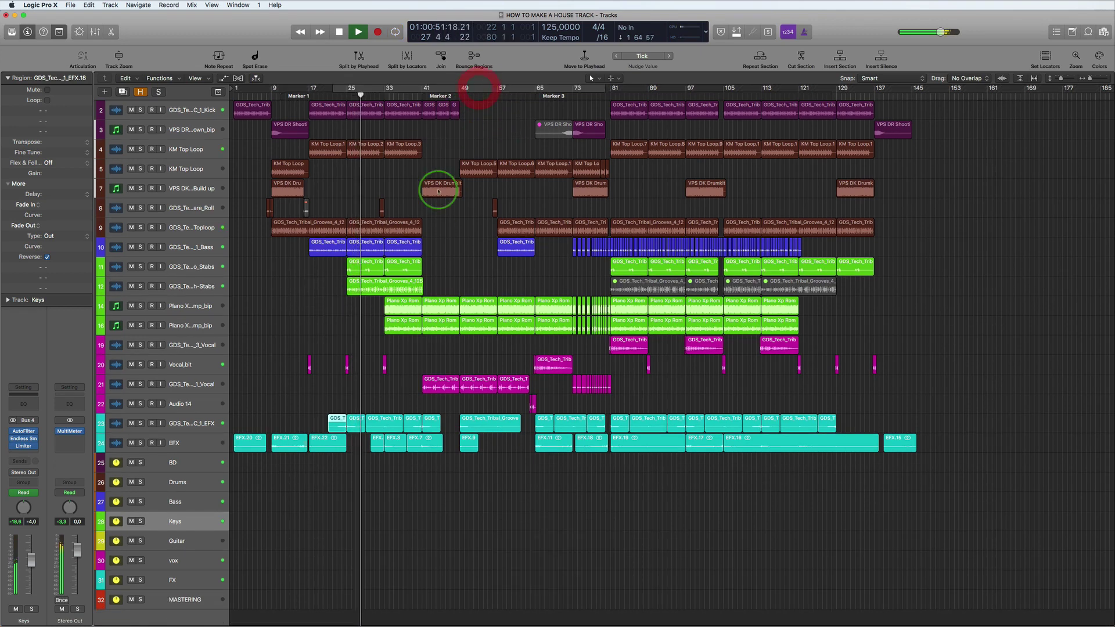
pyautogui.click(195, 285)
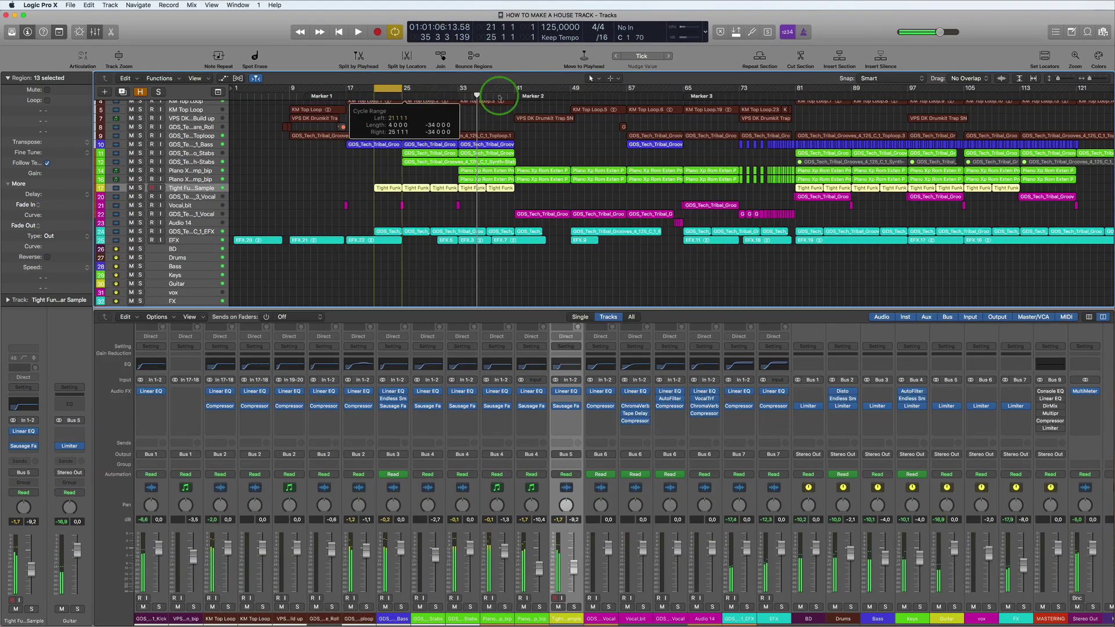
# Step: Set the cycle range to bars 21 to 45 and play the guitar sample section with the Guitar bus selected
pyautogui.moveTo(499, 97); pyautogui.dragTo(541, 98)
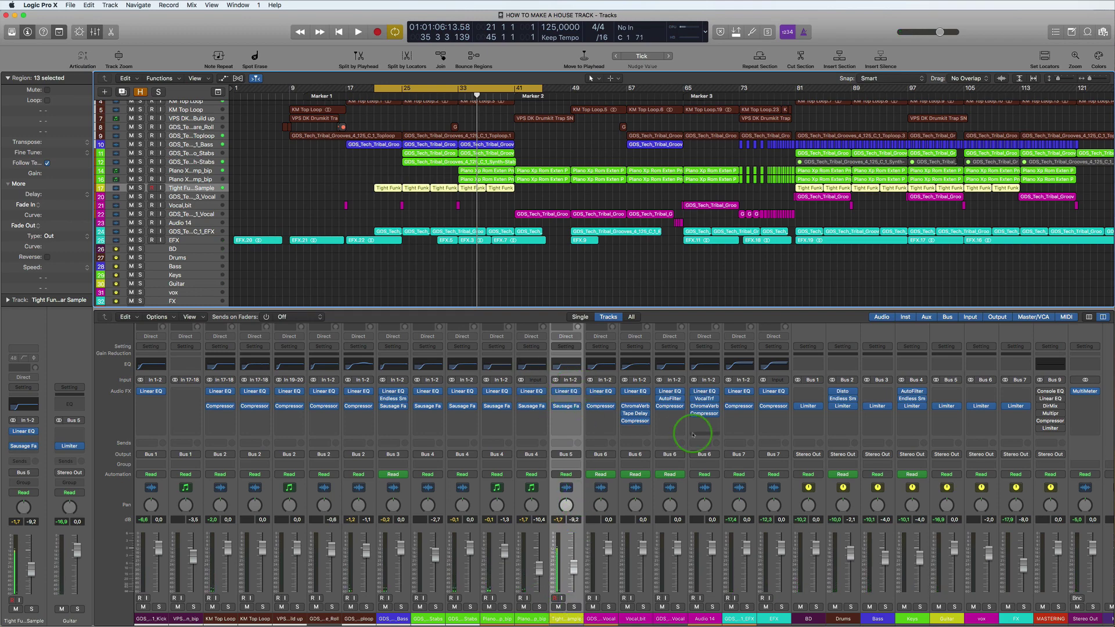
pyautogui.hscroll(2, 692, 435)
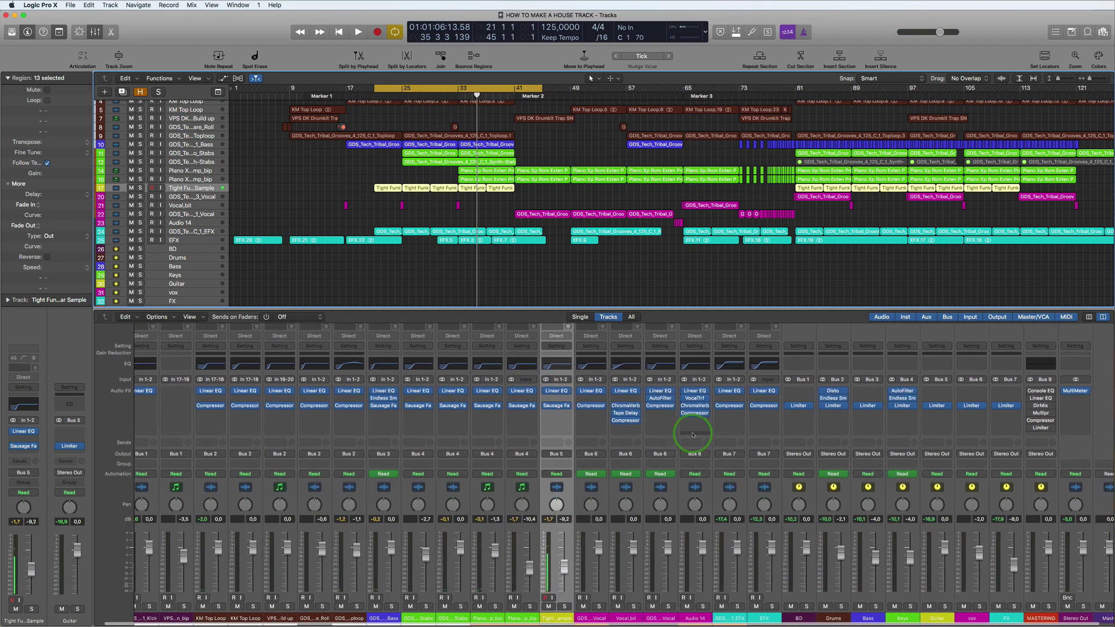
pyautogui.click(934, 619)
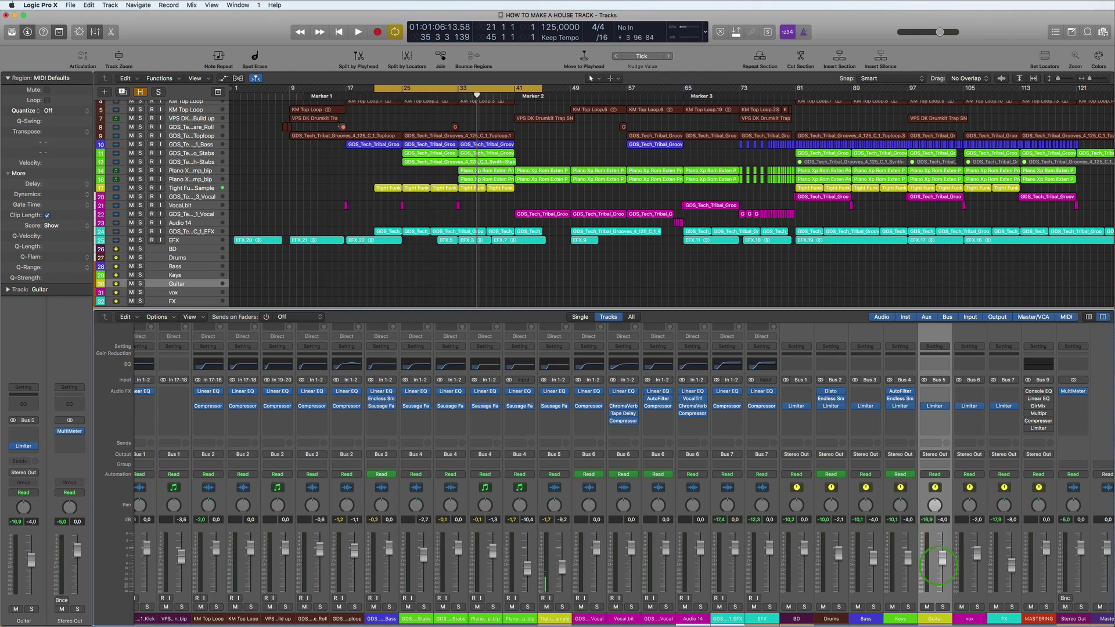
pyautogui.press('space')
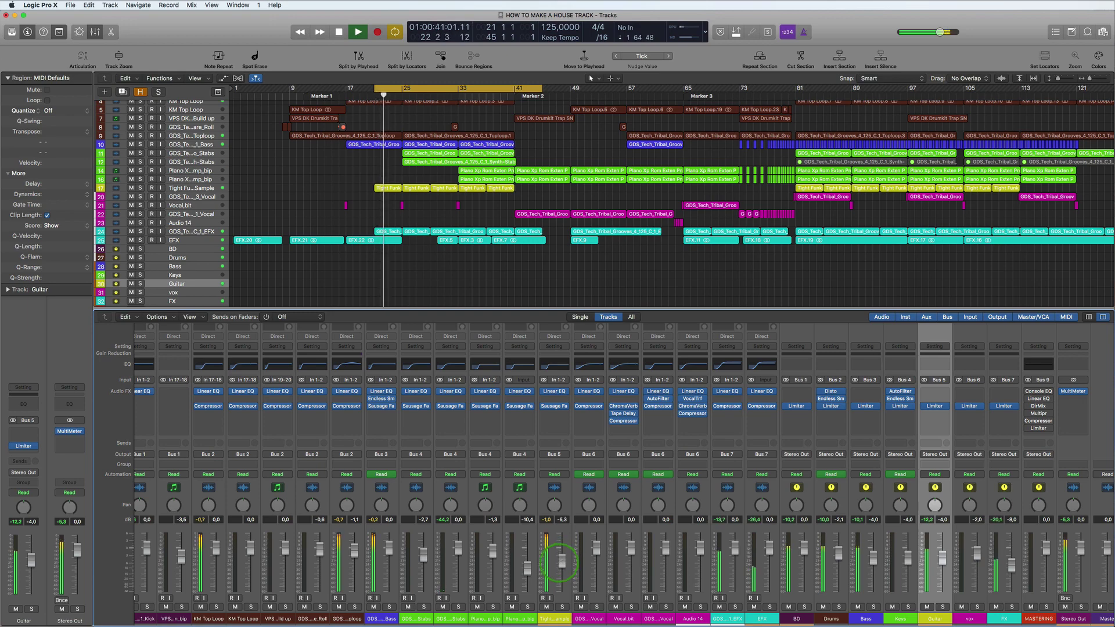
pyautogui.press('space')
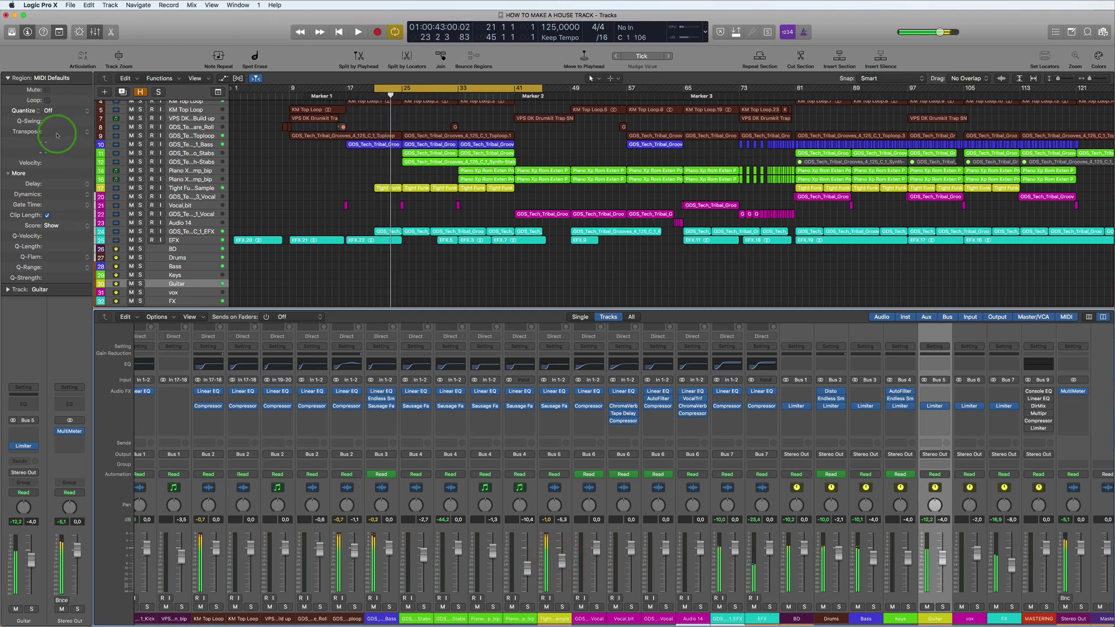
# Step: Set the cycle range to bars 81 to 139
pyautogui.click(826, 295)
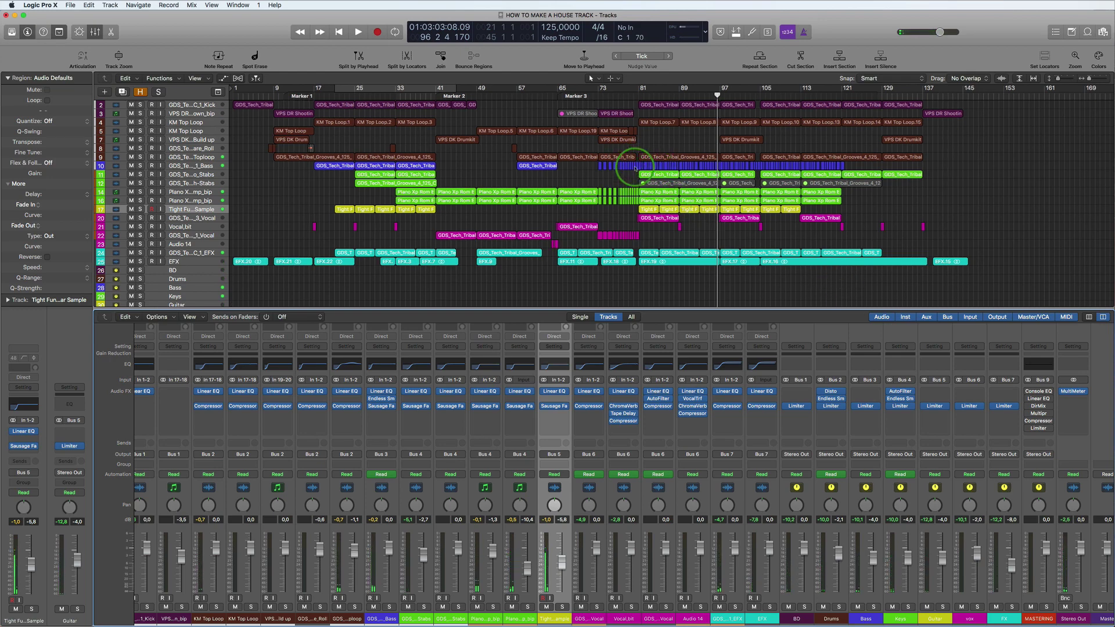
pyautogui.keyDown('alt'); pyautogui.scroll(5, 635, 174); pyautogui.keyUp('alt')
pyautogui.moveTo(611, 88); pyautogui.dragTo(875, 104)
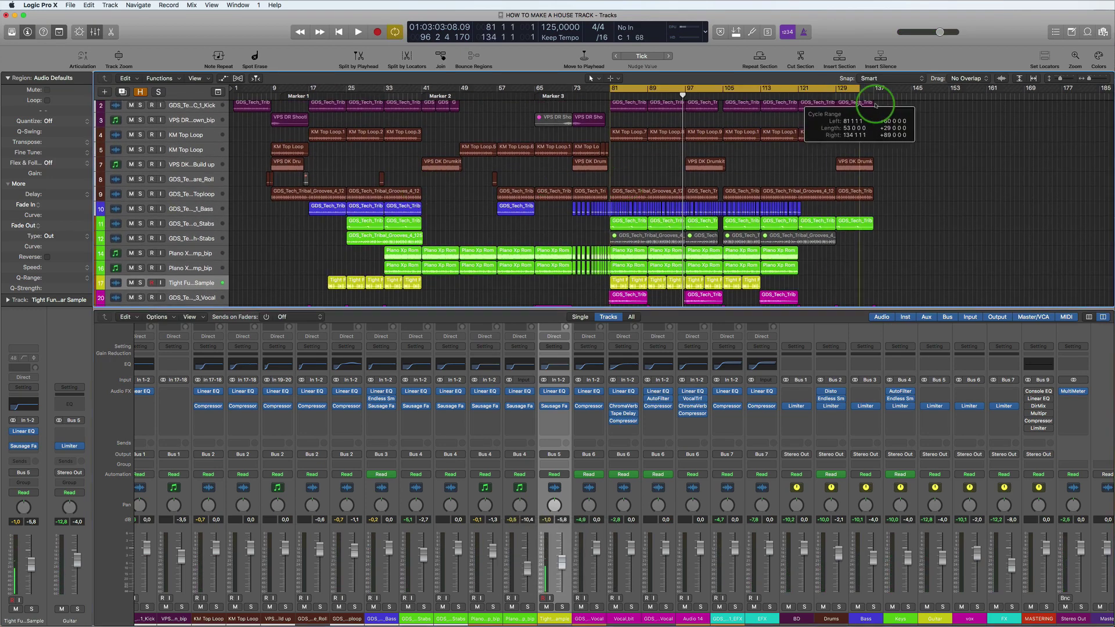
# Step: Create one software instrument track directly below the bass track, with its output routed to Bus 3 (Bass)
pyautogui.click(187, 209)
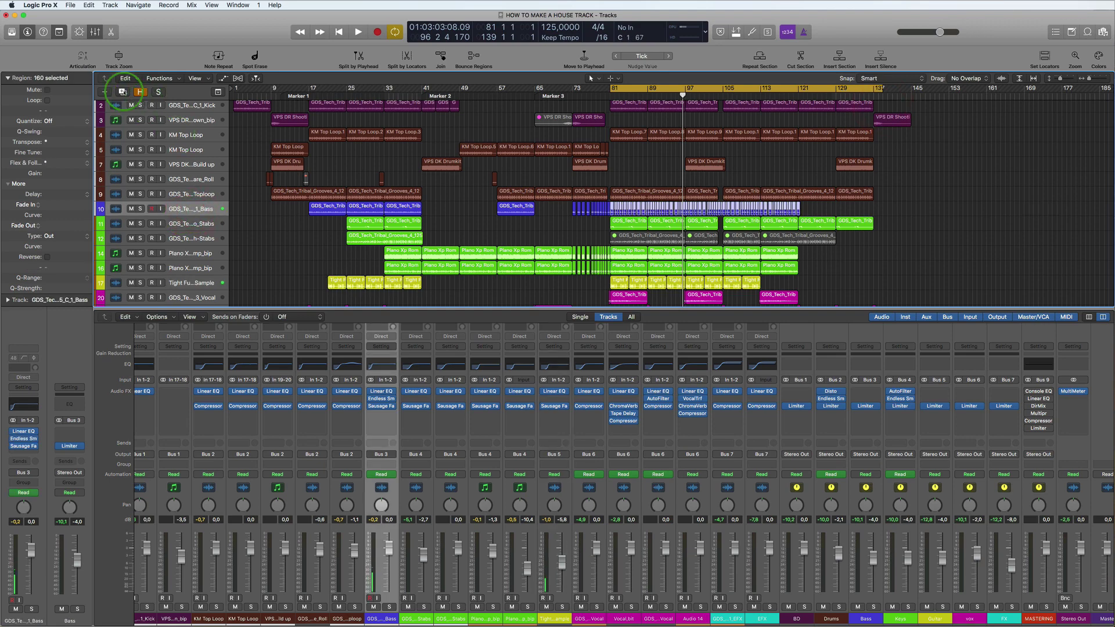
pyautogui.click(104, 92)
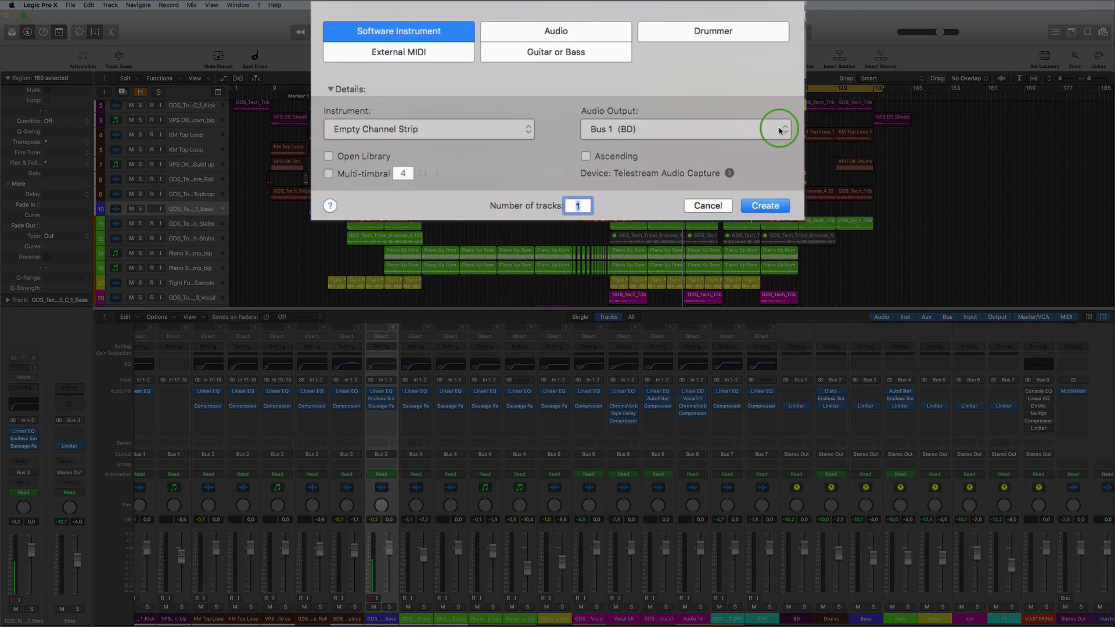
pyautogui.click(784, 131)
pyautogui.moveTo(634, 155)
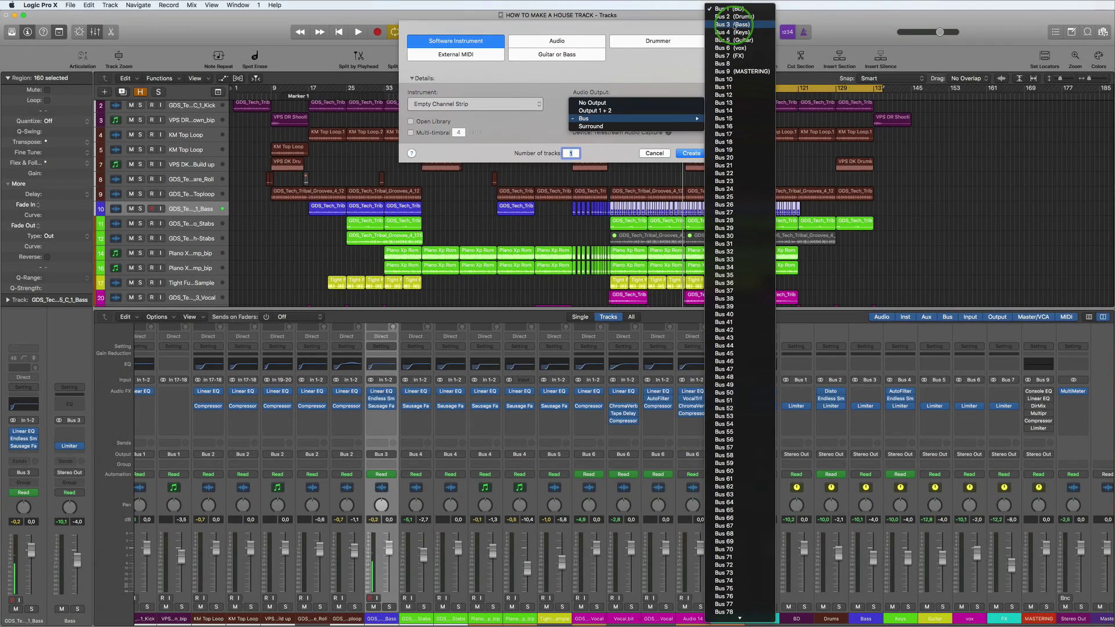
pyautogui.click(733, 26)
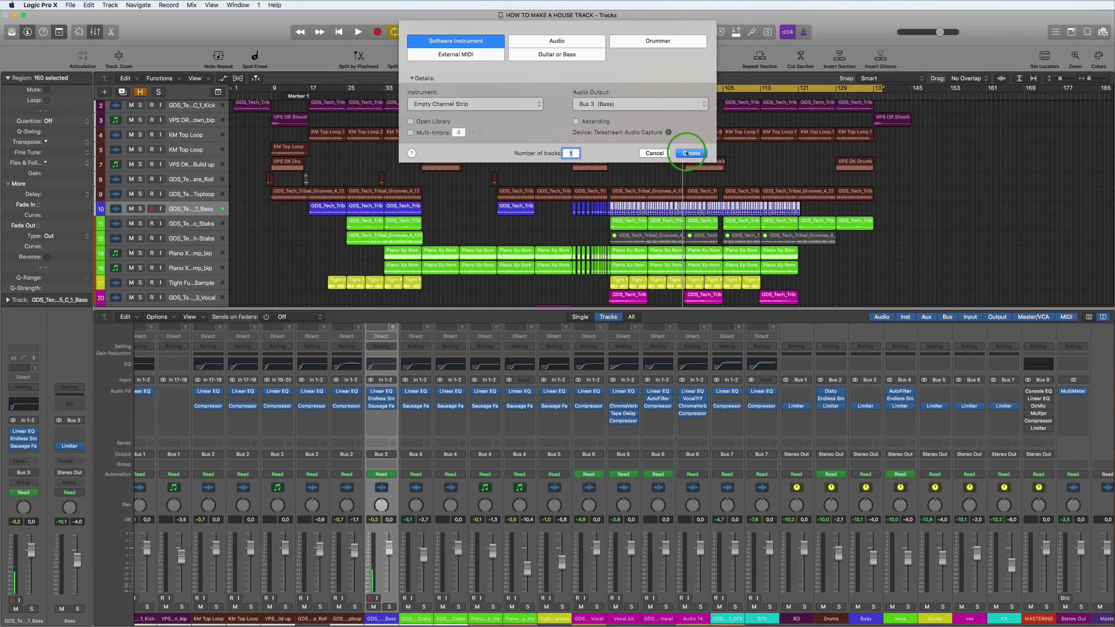
pyautogui.click(687, 152)
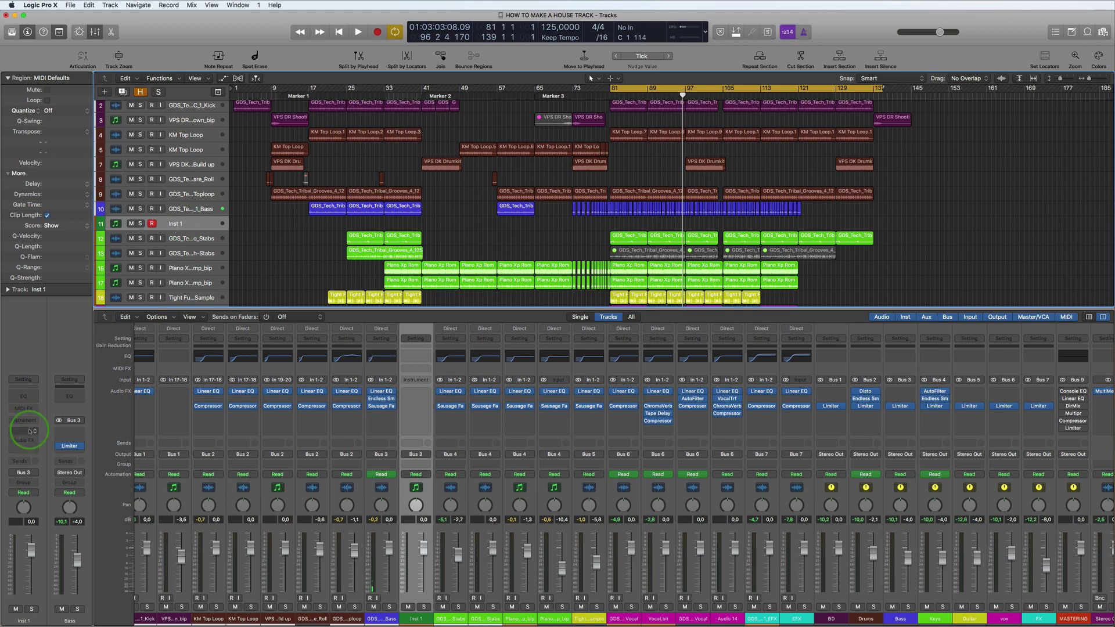
# Step: Load VPS Avenger on the new instrument track and choose the factory preset BA Analogika Bass
pyautogui.click(35, 422)
pyautogui.click(139, 174)
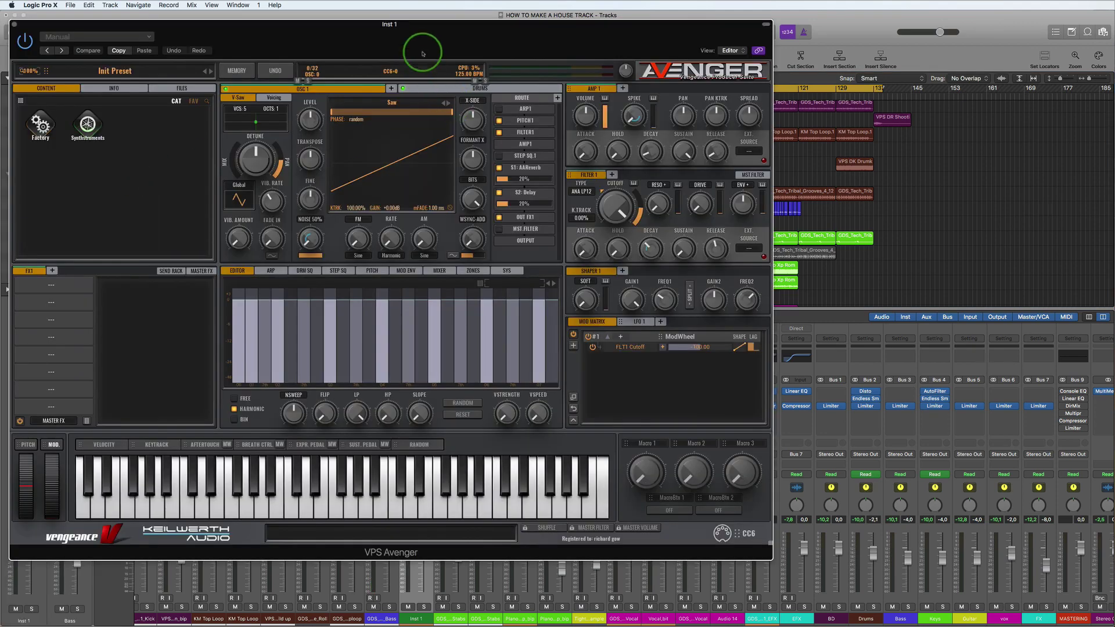
pyautogui.moveTo(417, 46); pyautogui.dragTo(616, 52)
pyautogui.click(240, 129)
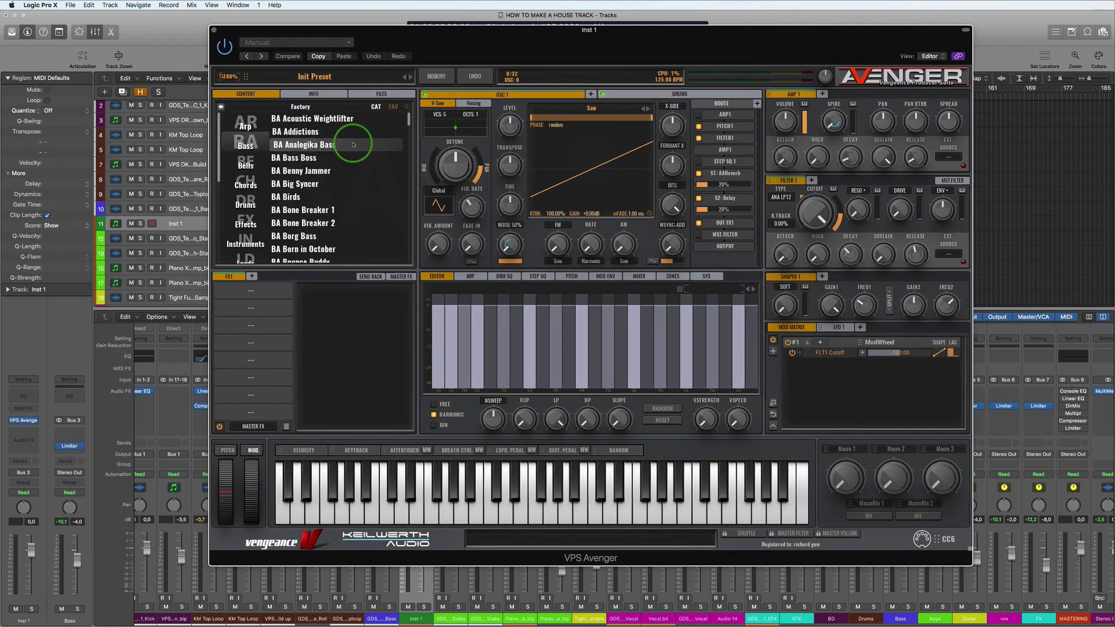
pyautogui.click(342, 146)
pyautogui.click(334, 146)
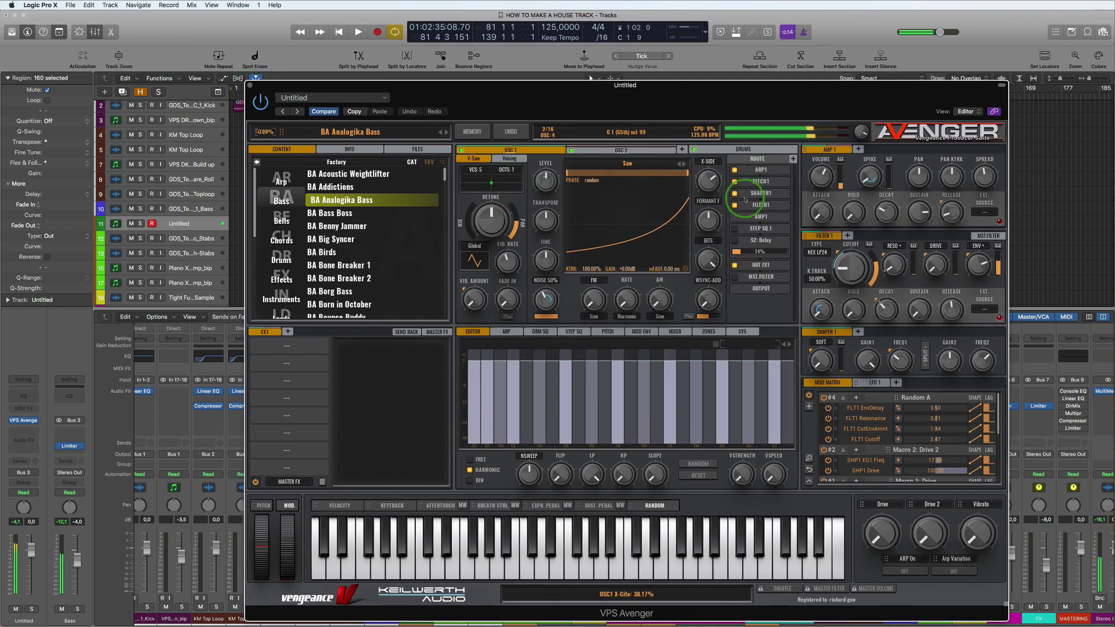
# Step: Lower the Filter 1 cutoff of the Avenger bass preset to about 194 Hz and close the plug-in window
pyautogui.moveTo(854, 244); pyautogui.dragTo(846, 259)
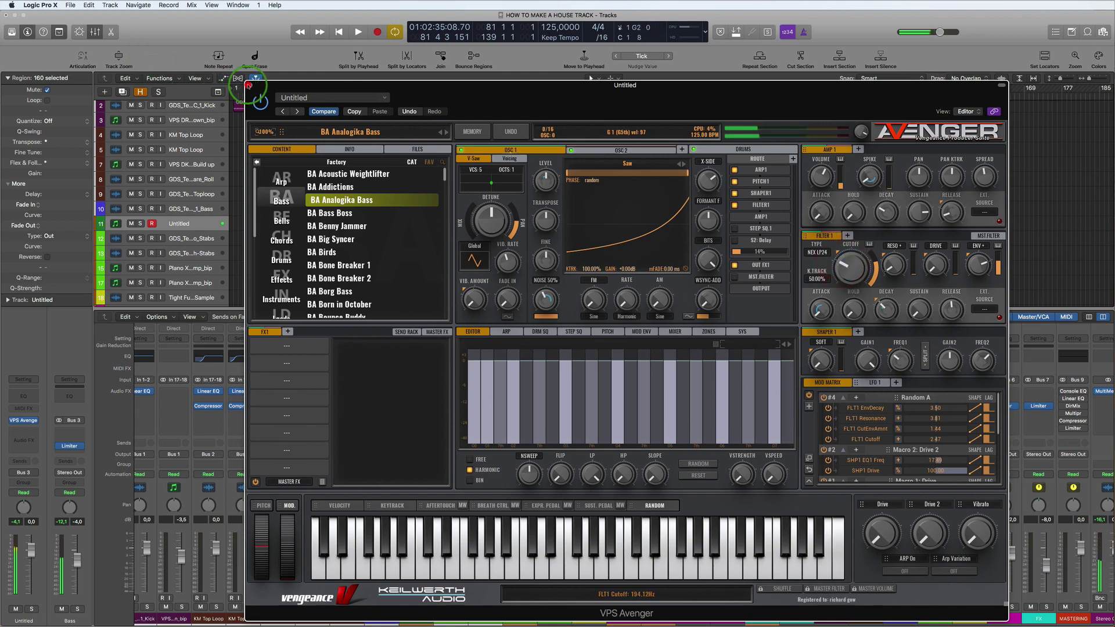
pyautogui.click(248, 85)
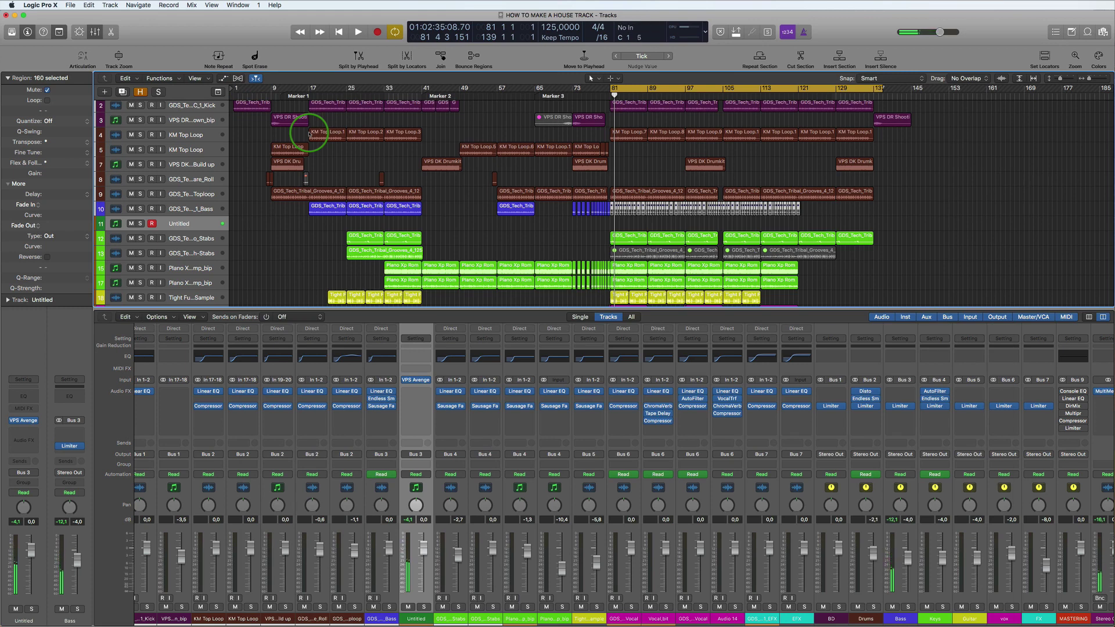
# Step: Record an eight-bar synth bass line from bar 81 and quantize the recorded region to 1/16 Note
pyautogui.press('space')
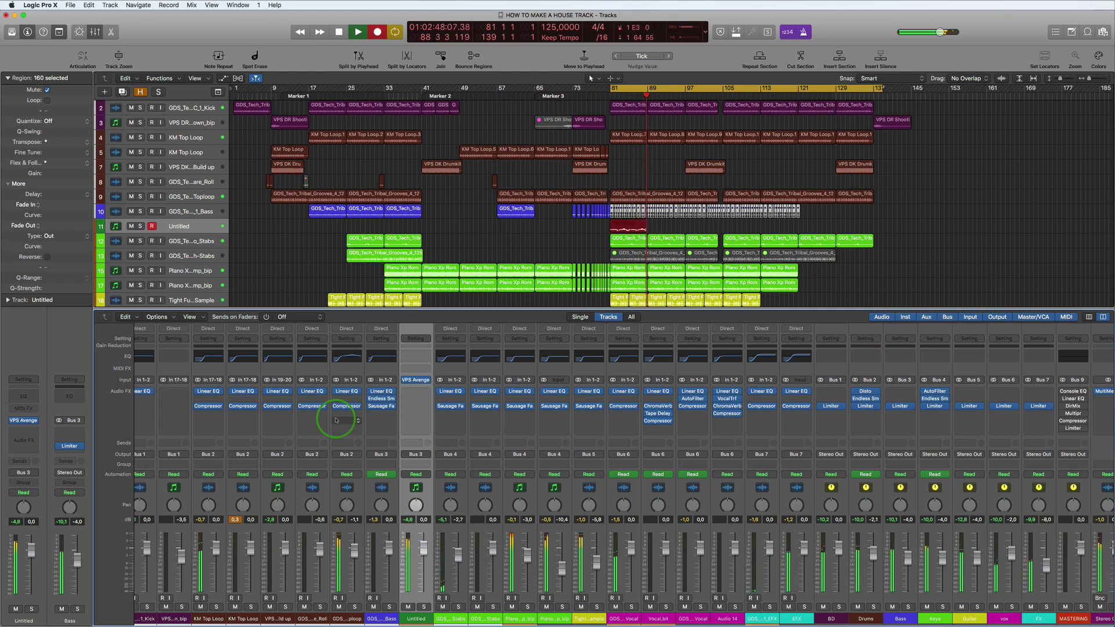
pyautogui.press('space')
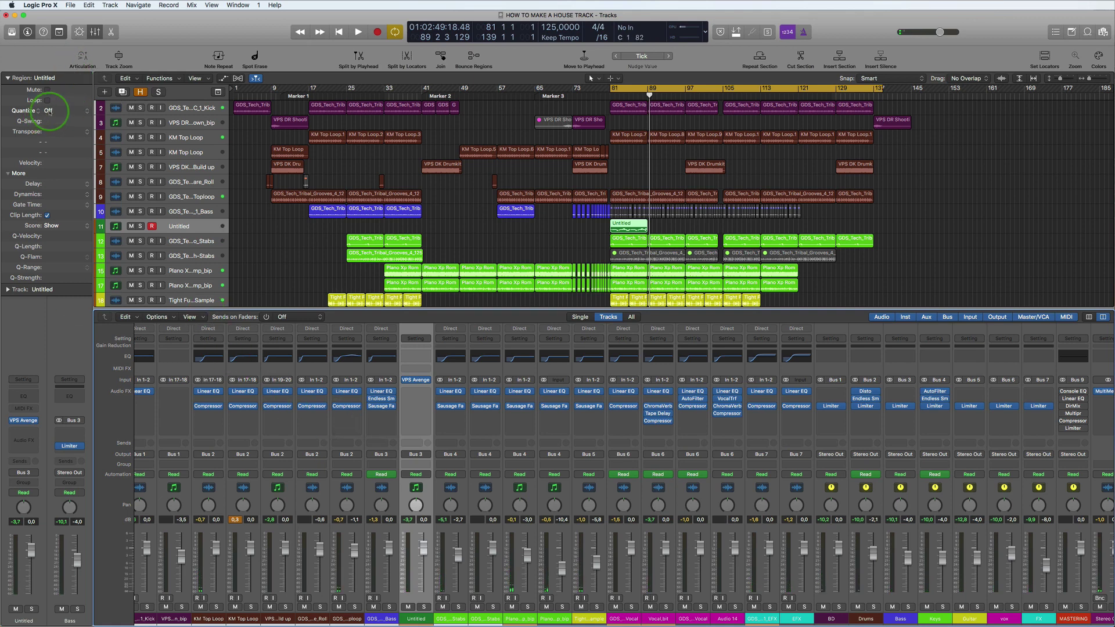
pyautogui.click(49, 111)
pyautogui.click(55, 154)
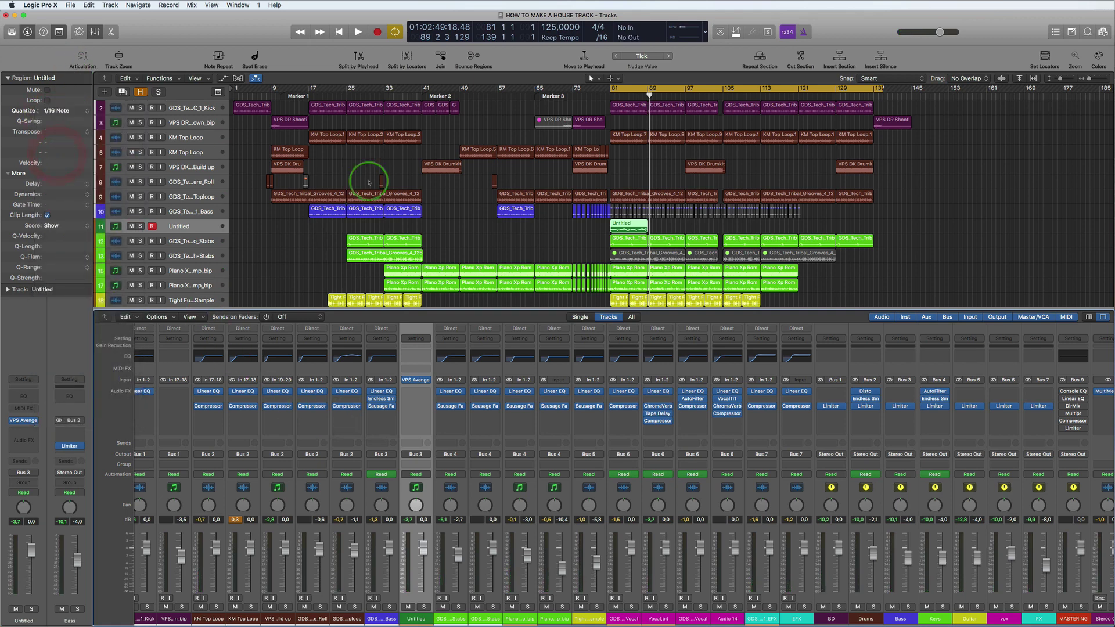
# Step: Audition the quantized synth bass region with the cycle range set to bars 81 to 90
pyautogui.press('space')
pyautogui.scroll(3, 653, 209)
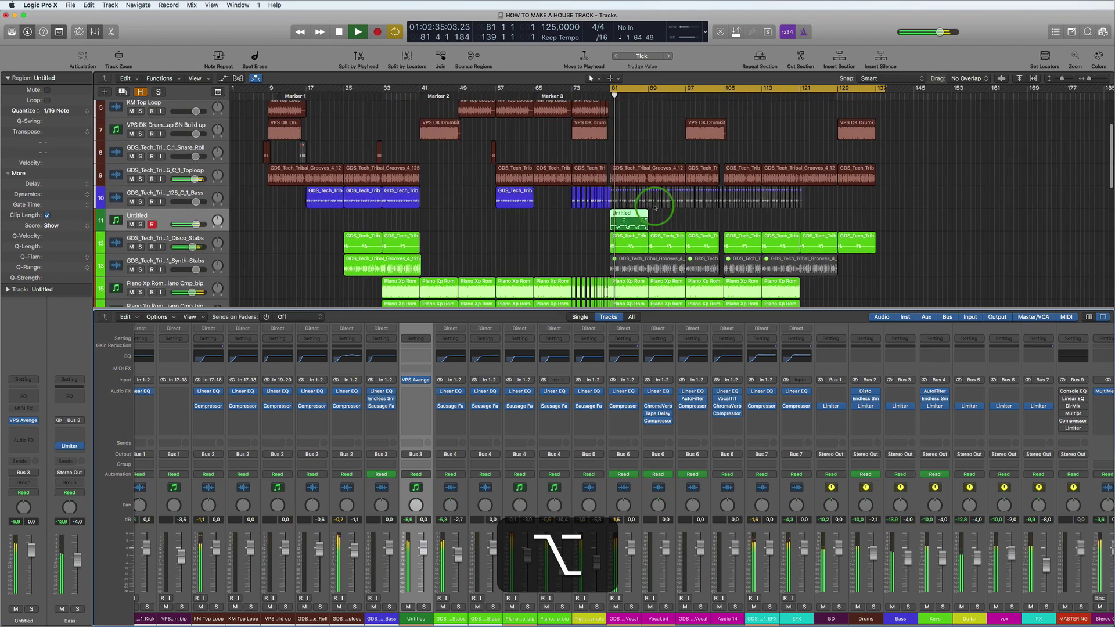
pyautogui.scroll(5, 654, 208)
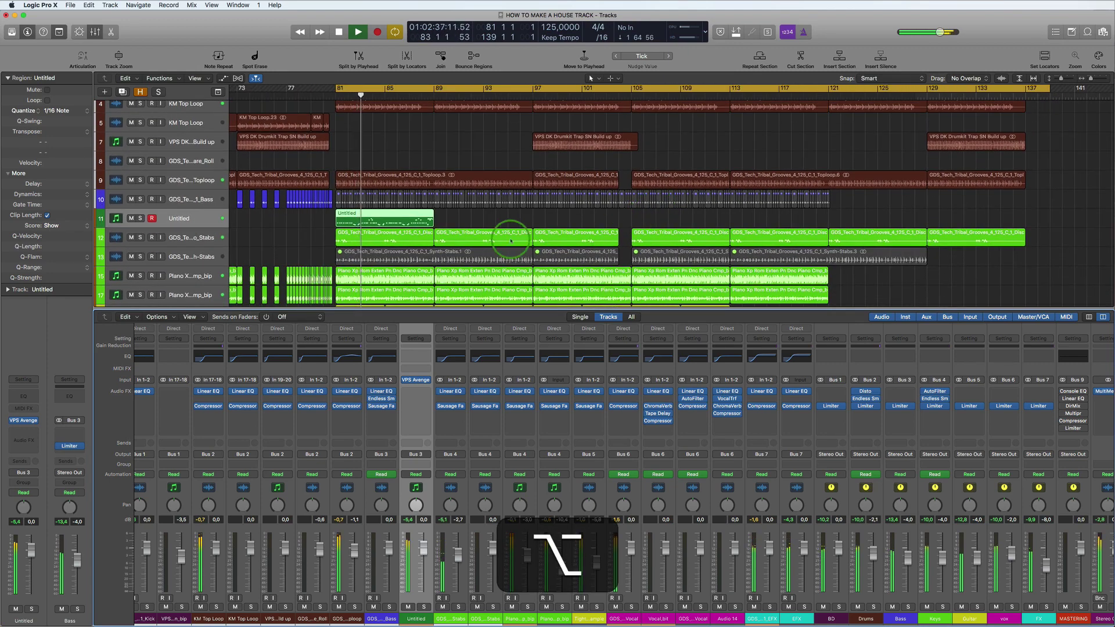
pyautogui.click(383, 385)
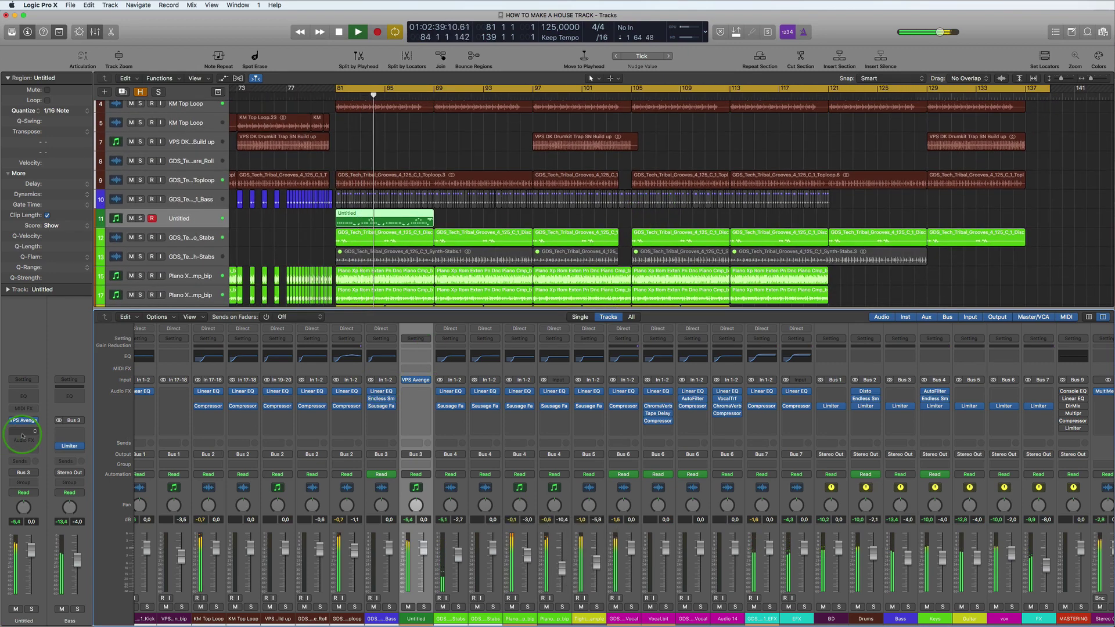
pyautogui.scroll(1, 420, 183)
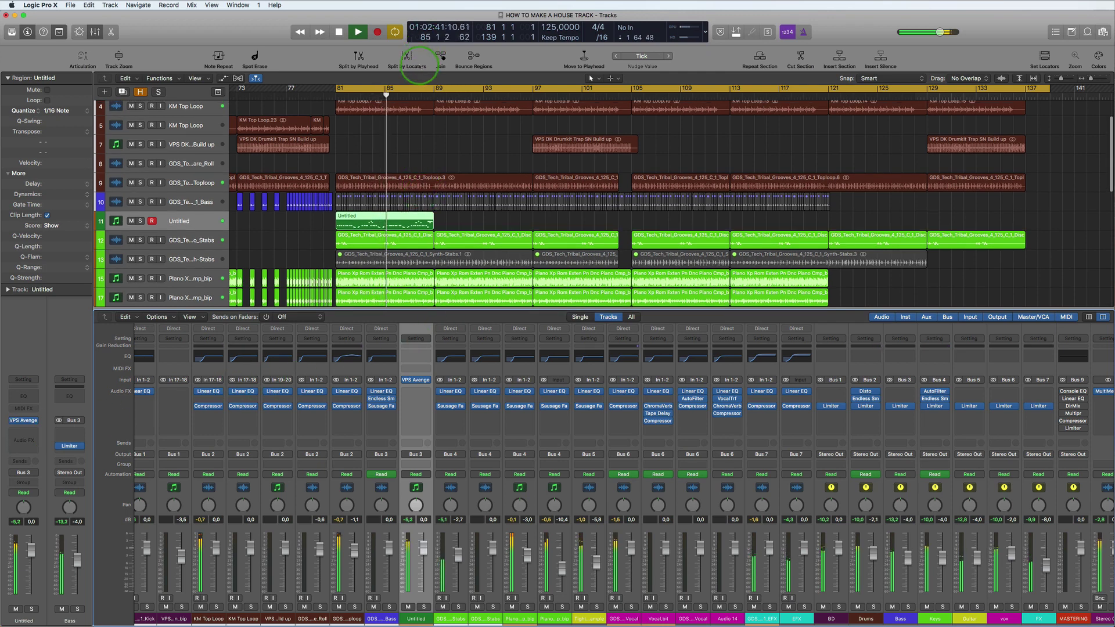
pyautogui.click(408, 90)
pyautogui.moveTo(339, 89); pyautogui.dragTo(443, 95)
pyautogui.click(274, 184)
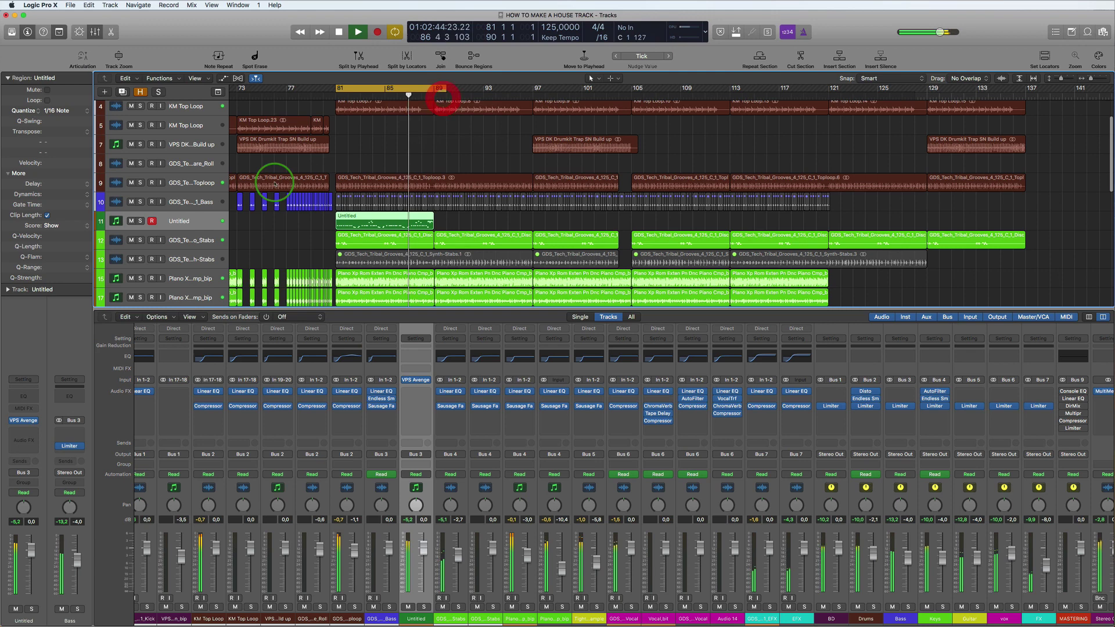
# Step: Lower the Disco Stabs track's volume to -4.6 dB while playing the section from bar 81
pyautogui.click(199, 242)
pyautogui.scroll(-2, 197, 244)
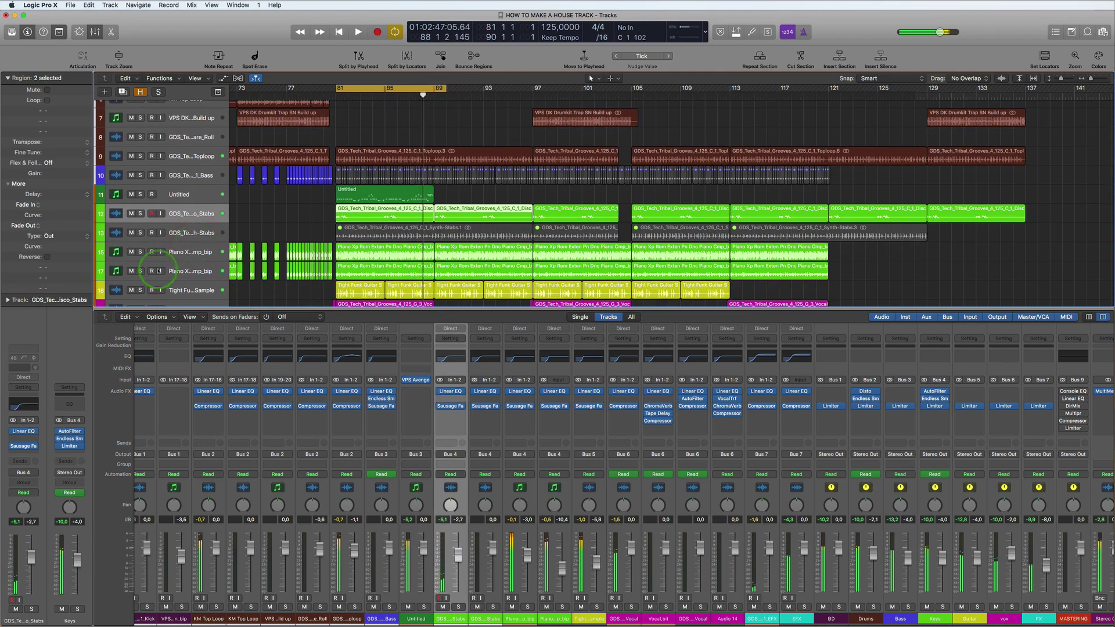
pyautogui.press('space')
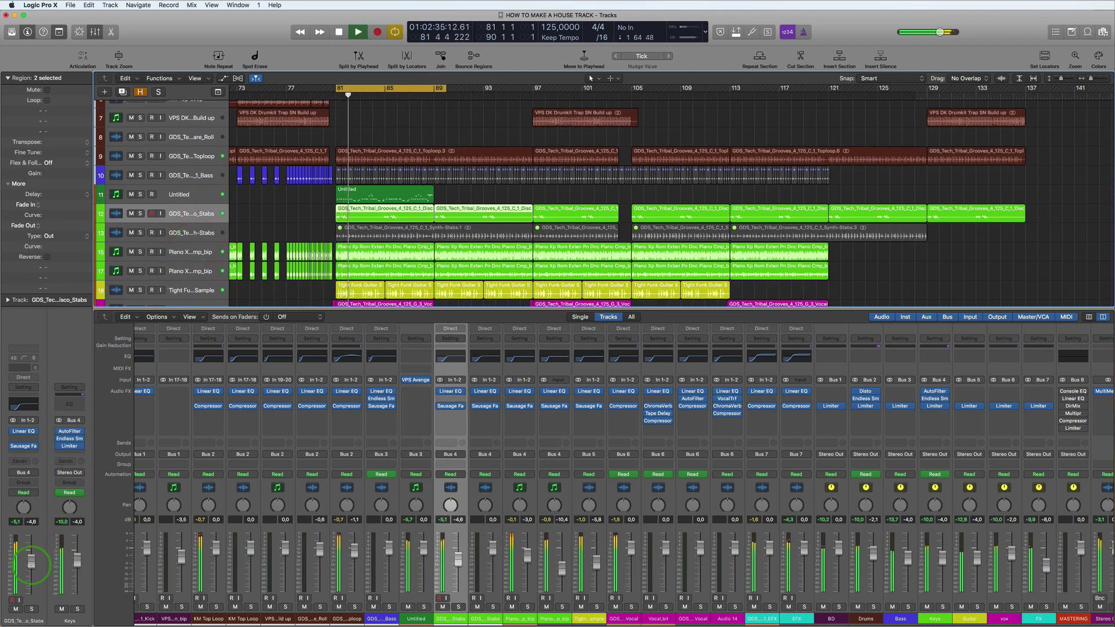
pyautogui.click(31, 565)
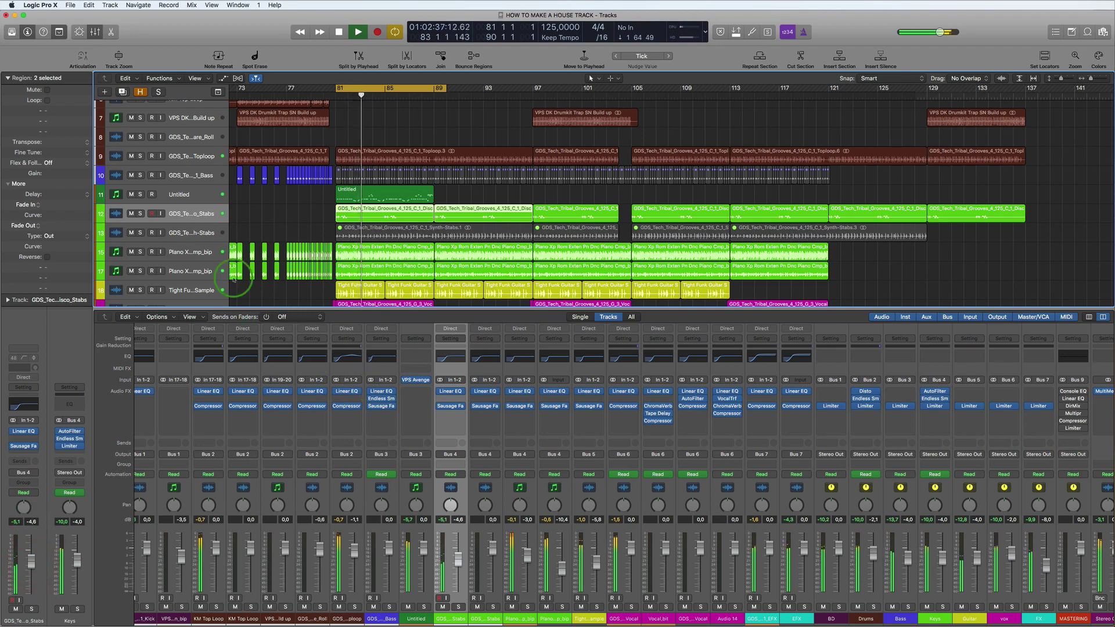
# Step: Set the cycle range to bars 79 to 87 and restart playback to hear the lead-in to the synth bass
pyautogui.scroll(-4, 328, 240)
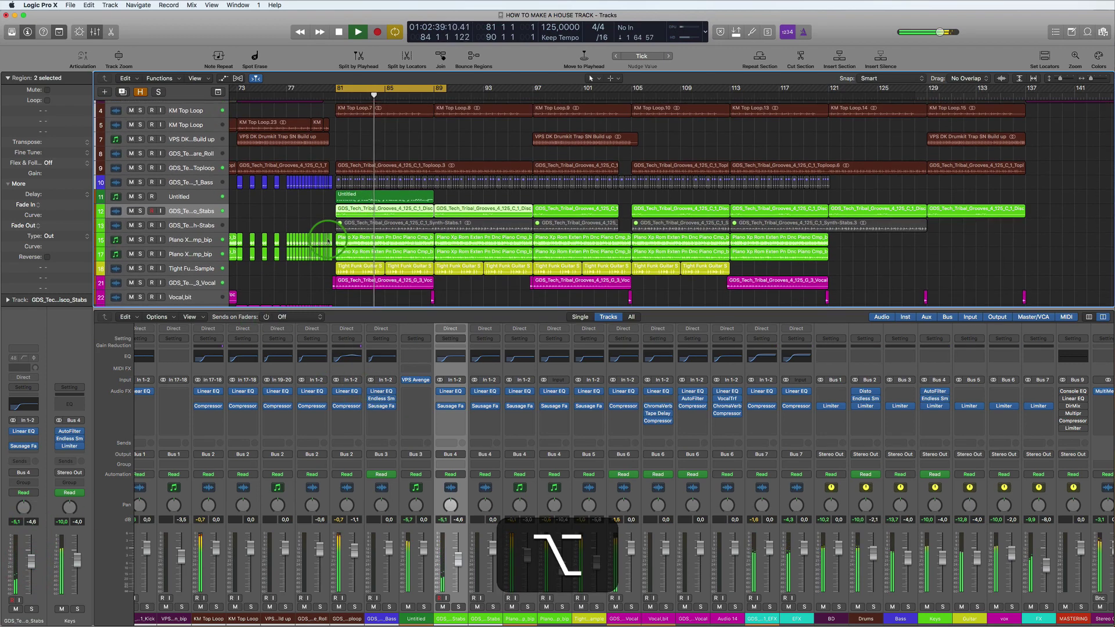
pyautogui.scroll(-2, 328, 240)
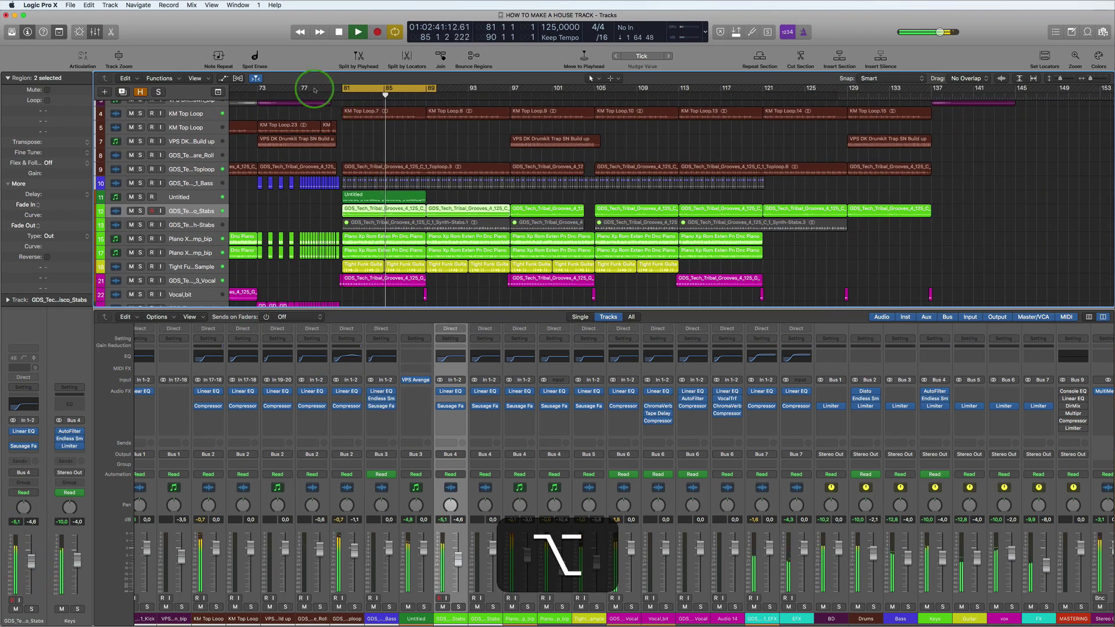
pyautogui.moveTo(321, 88); pyautogui.dragTo(410, 105)
pyautogui.scroll(-1, 410, 102)
pyautogui.press('space')
pyautogui.press('space')
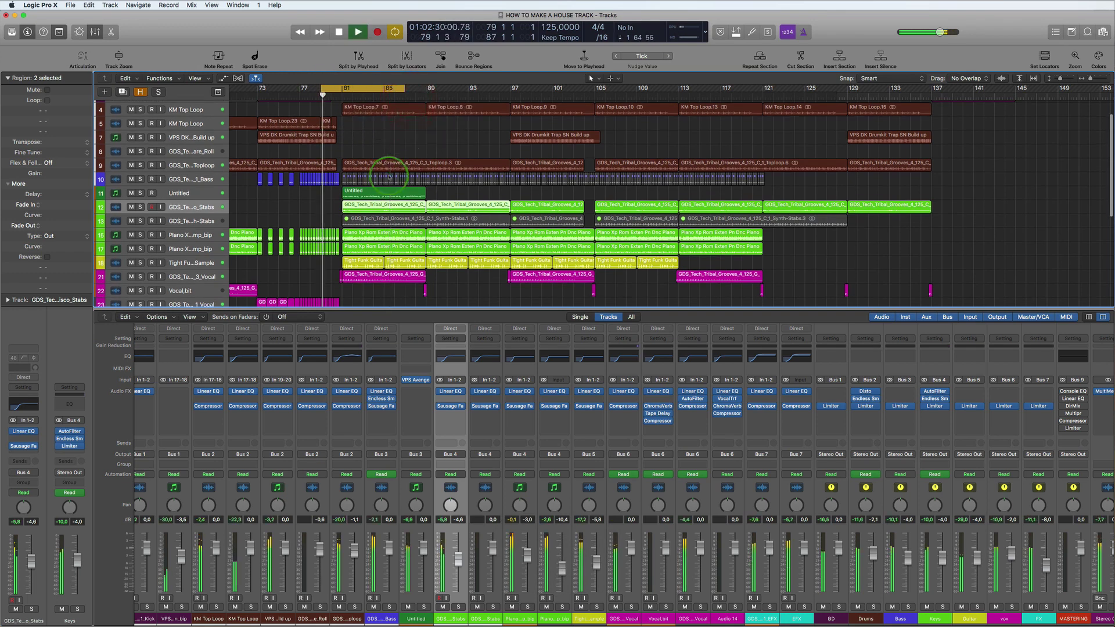
# Step: Copy the Linear EQ and Sausage Fattener from the original bass channel to the untitled synth bass channel
pyautogui.click(198, 194)
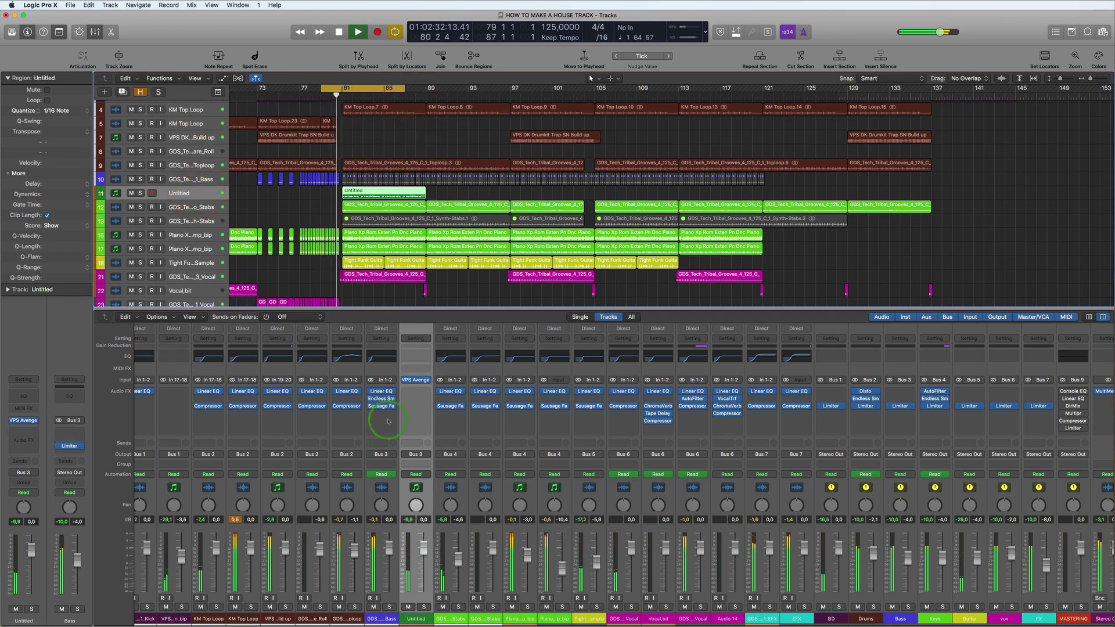
pyautogui.moveTo(383, 391); pyautogui.dragTo(416, 391)
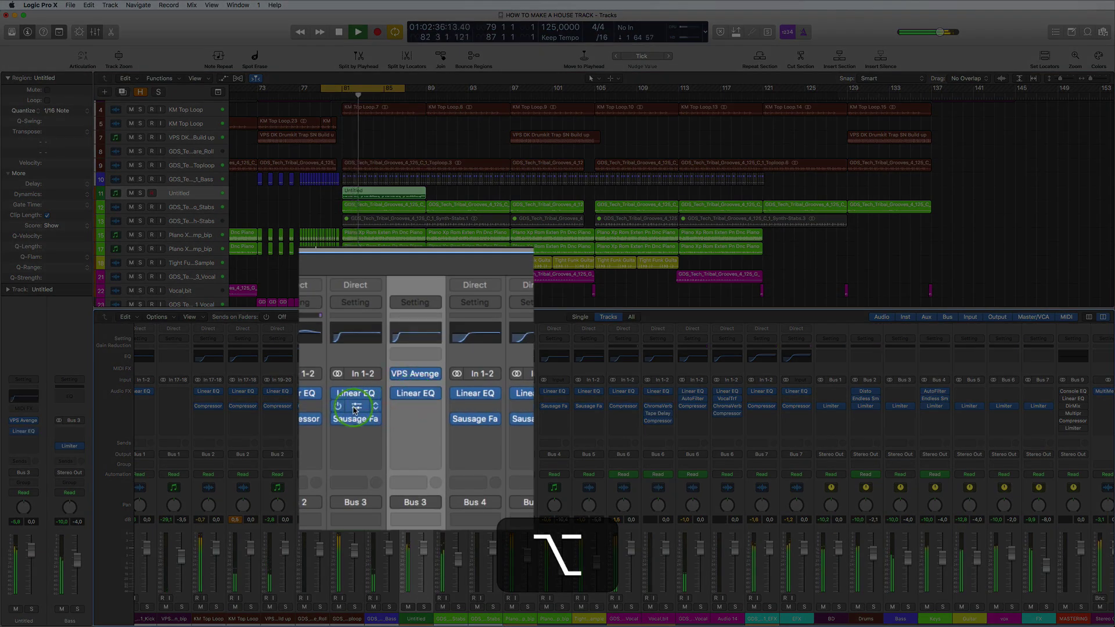
pyautogui.moveTo(356, 410); pyautogui.dragTo(411, 425)
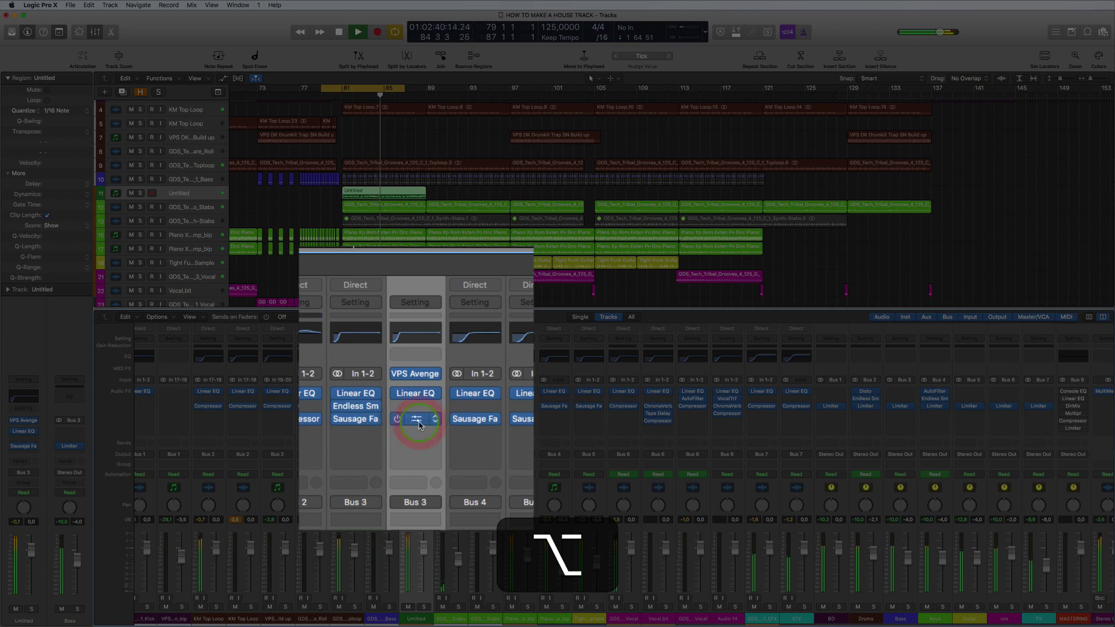
# Step: Reduce the Fatness of the Sausage Fattener on the untitled synth bass channel and close the plug-in
pyautogui.click(414, 428)
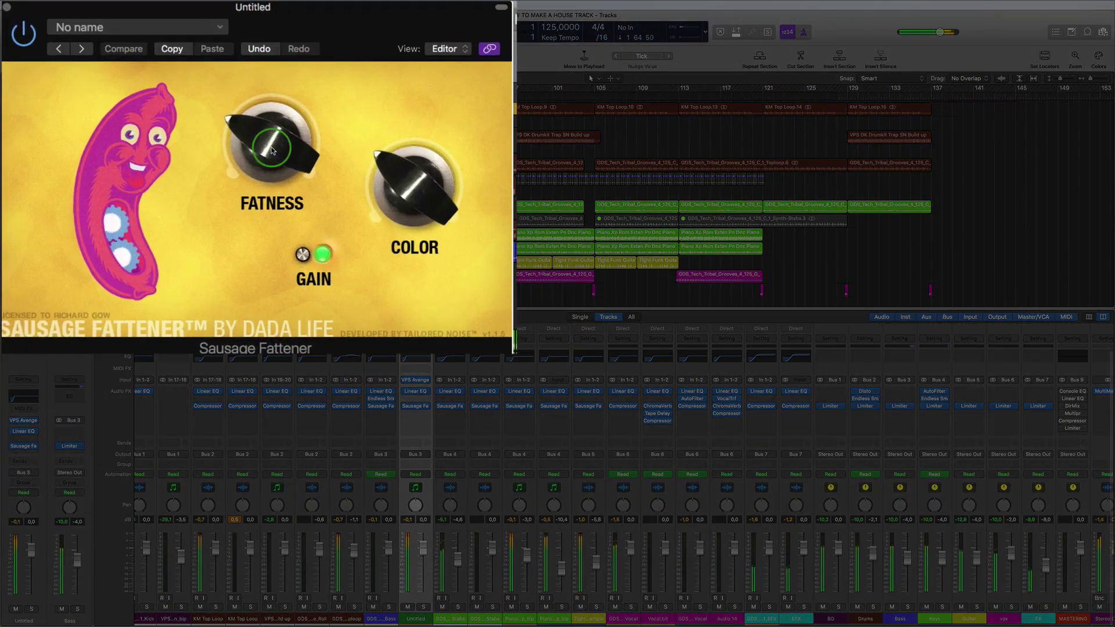
pyautogui.moveTo(264, 187); pyautogui.dragTo(263, 182)
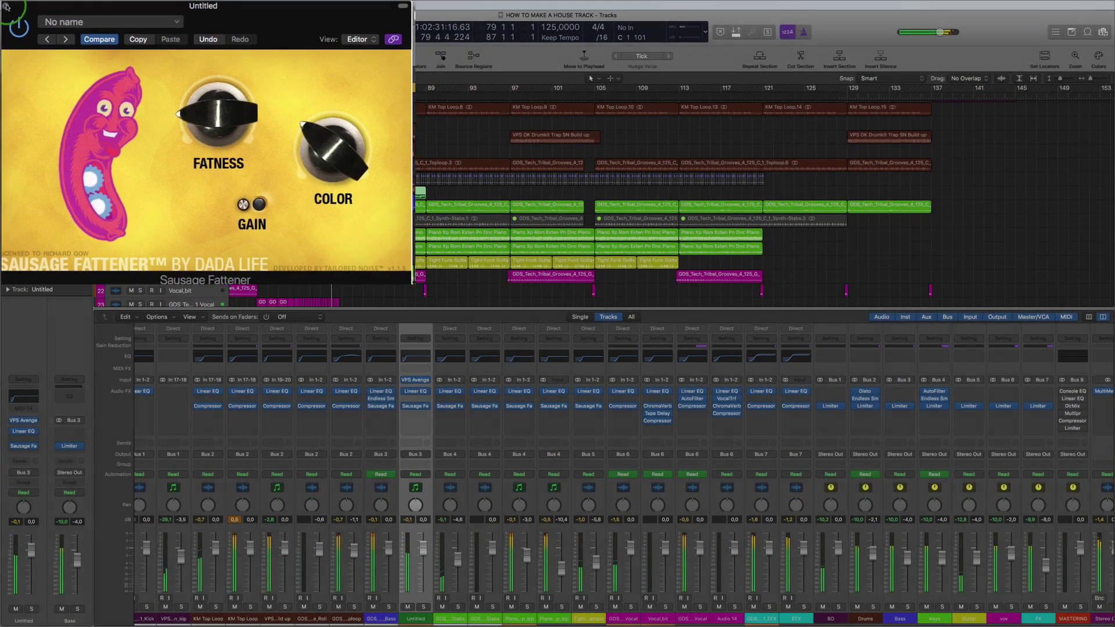
pyautogui.click(18, 27)
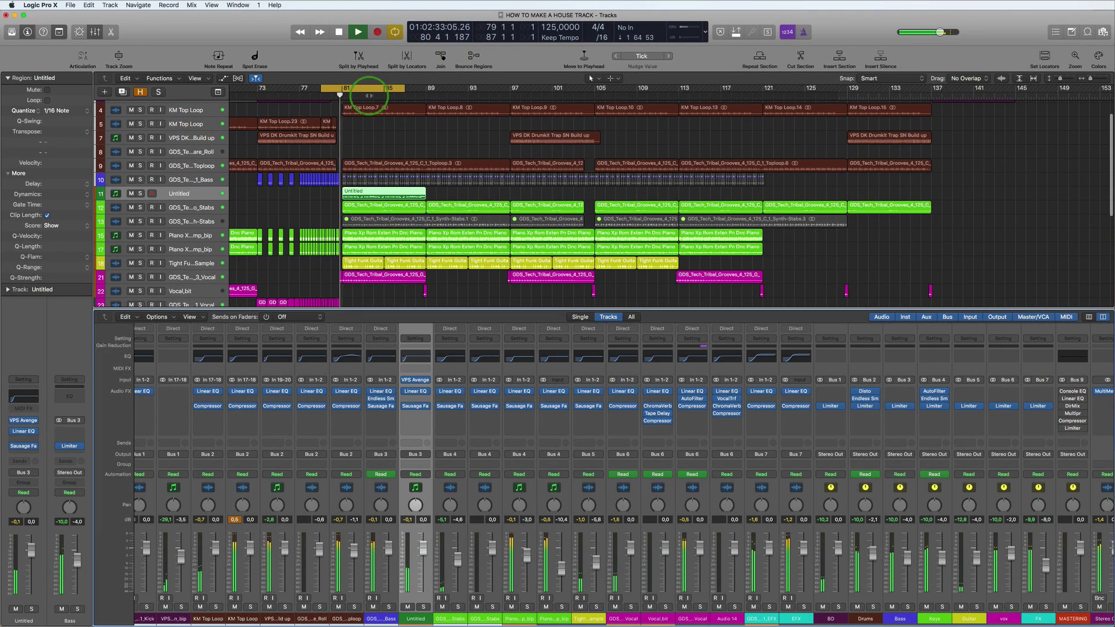
# Step: Set the cycle range to bars 81 to 116 and audition the synth bass within the arrangement
pyautogui.click(365, 88)
pyautogui.moveTo(343, 87); pyautogui.dragTo(713, 117)
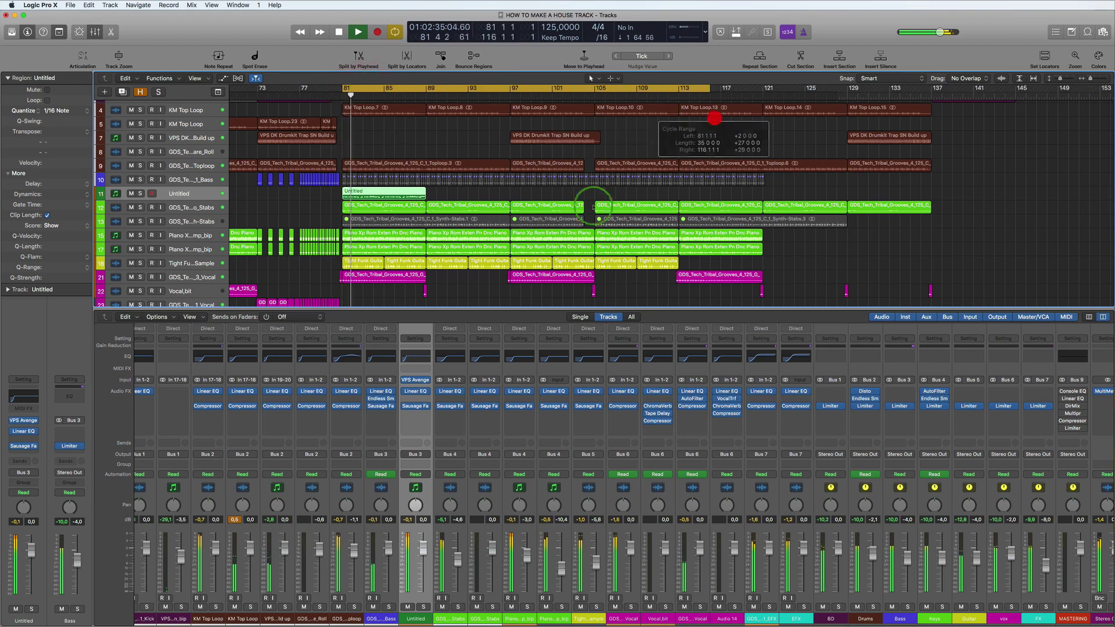
pyautogui.click(535, 264)
pyautogui.scroll(-5, 524, 263)
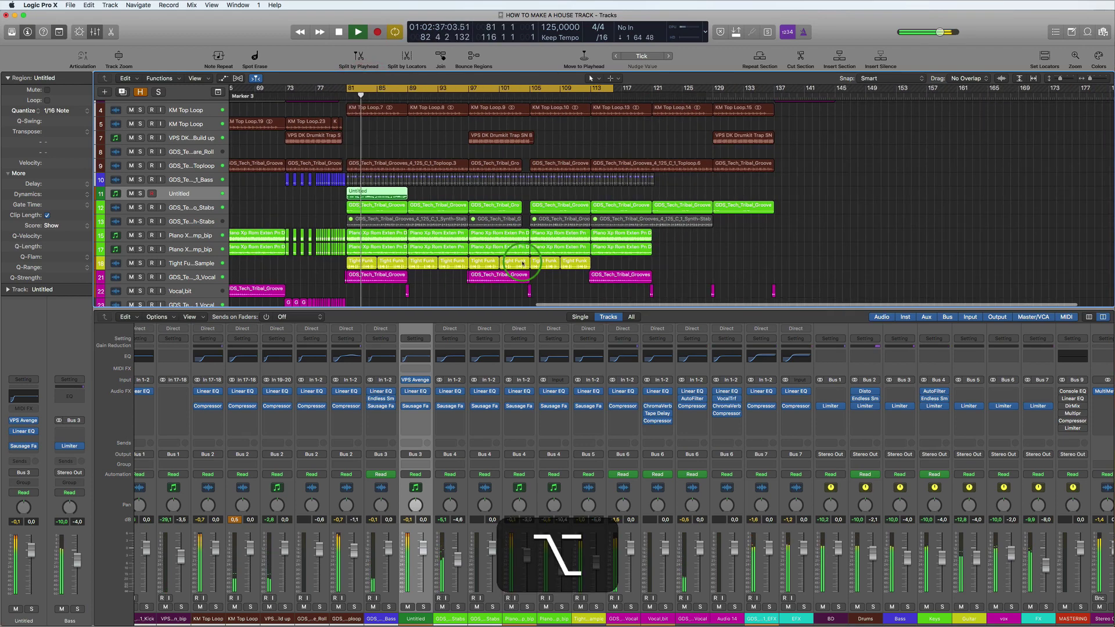
pyautogui.scroll(-2, 523, 263)
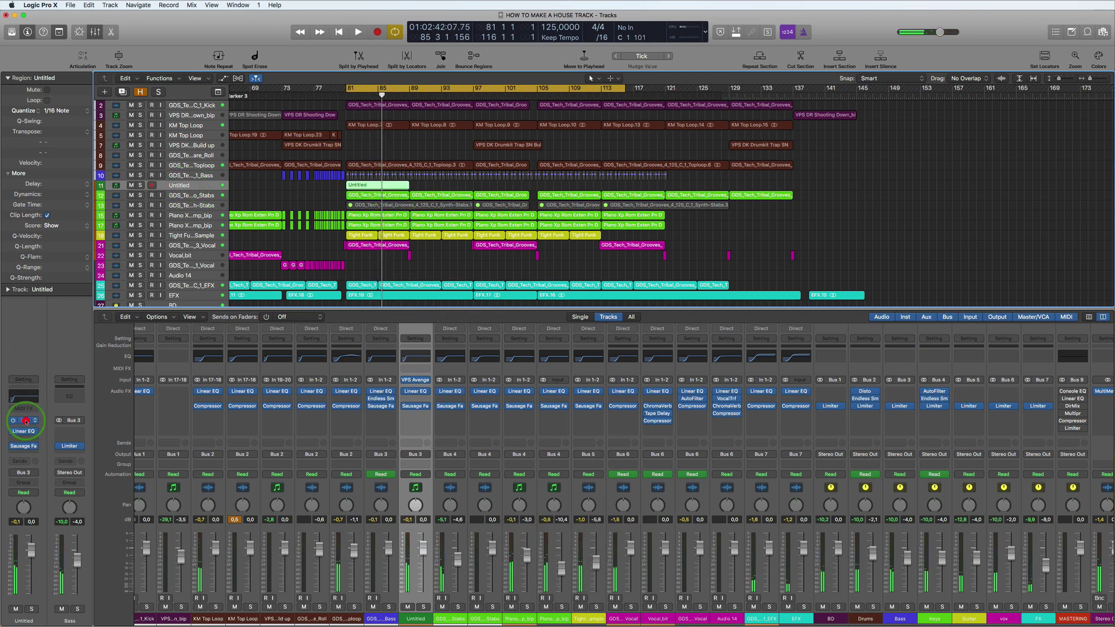
# Step: Check the preset loaded in VPS Avenger and rename the untitled synth bass track VPS BA ANA BASS
pyautogui.click(25, 420)
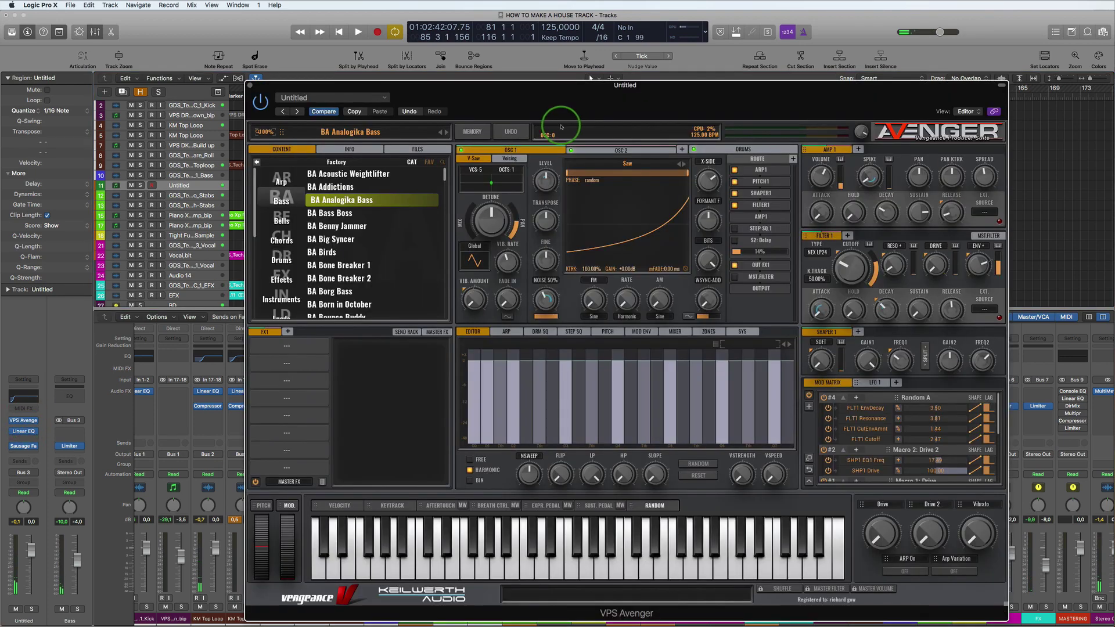
pyautogui.doubleClick(180, 184)
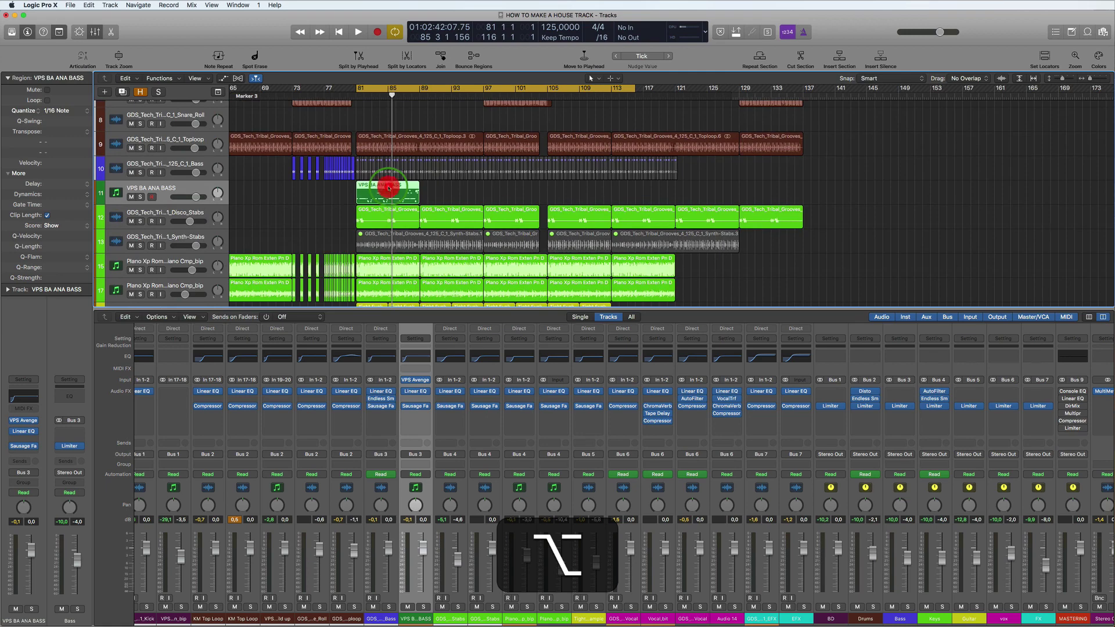
# Step: Open the VPS BA ANA BASS region in the Piano Roll and shrink the editor to show more tracks above
pyautogui.doubleClick(388, 188)
pyautogui.scroll(-3, 595, 326)
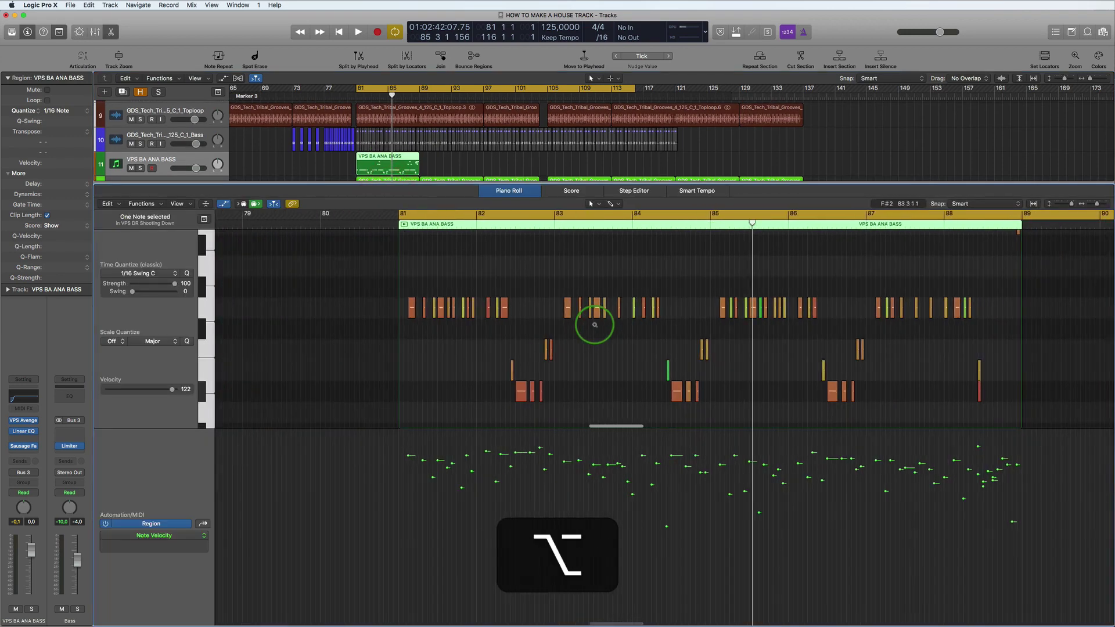
pyautogui.scroll(-5, 595, 326)
pyautogui.scroll(2, 595, 326)
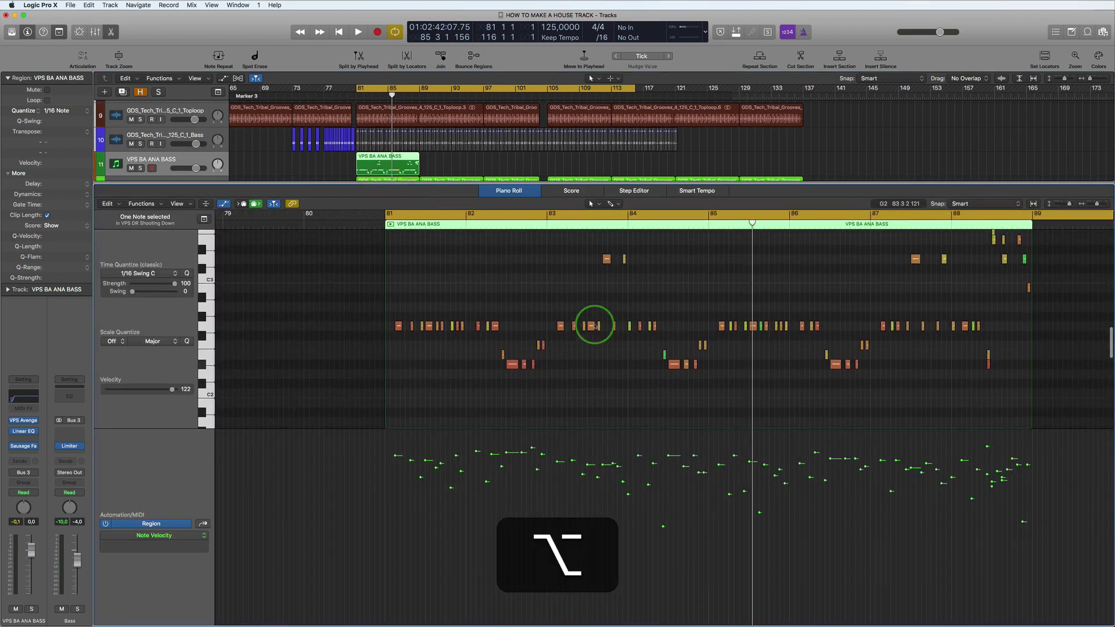
pyautogui.click(388, 204)
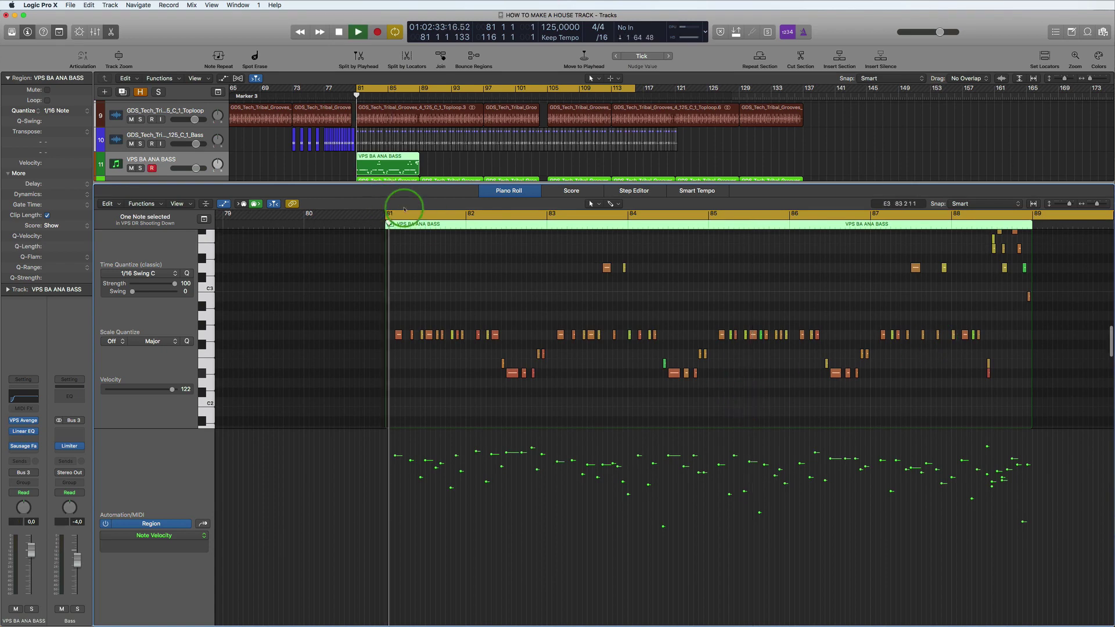
pyautogui.moveTo(730, 184); pyautogui.dragTo(729, 266)
pyautogui.scroll(3, 738, 469)
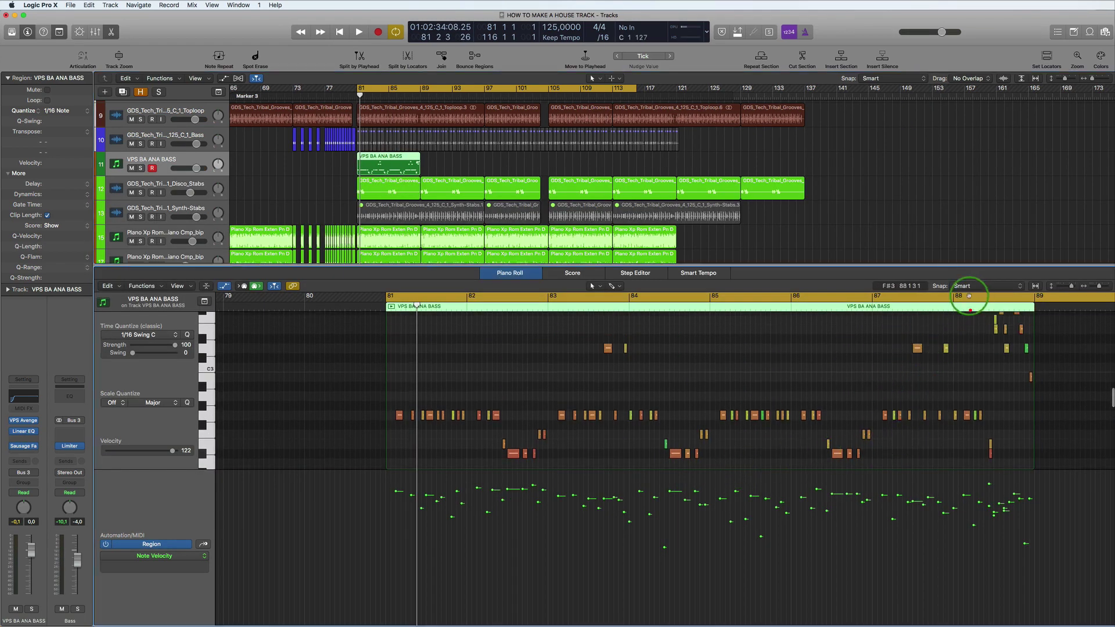
# Step: Set the cycle range to bar 88 alone and loop playback of the bass line's closing fill
pyautogui.moveTo(968, 299); pyautogui.dragTo(1040, 302)
pyautogui.press('space')
pyautogui.keyDown('alt'); pyautogui.scroll(5, 953, 390); pyautogui.keyUp('alt')
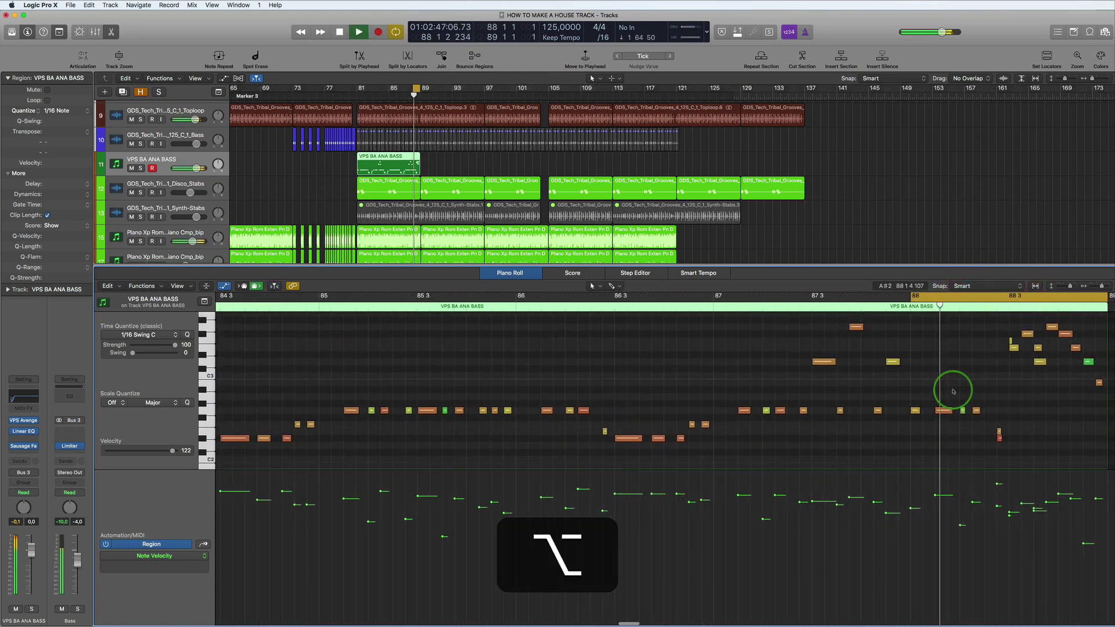
# Step: Delete the two stray short bass notes just before beat 3 of bar 88
pyautogui.click(1008, 343)
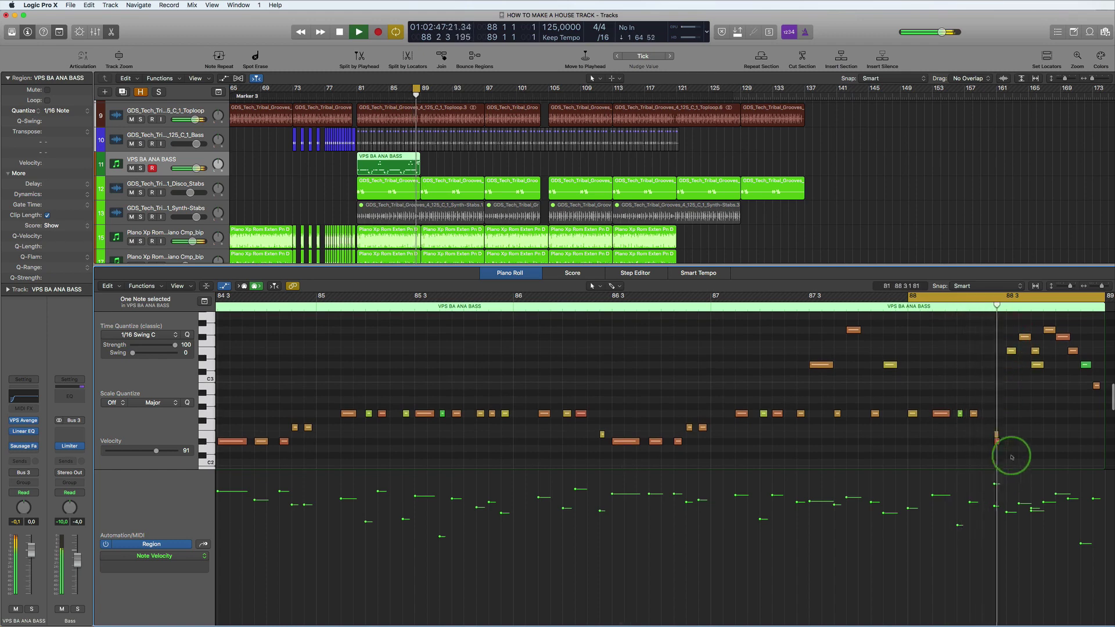
pyautogui.scroll(1, 1005, 430)
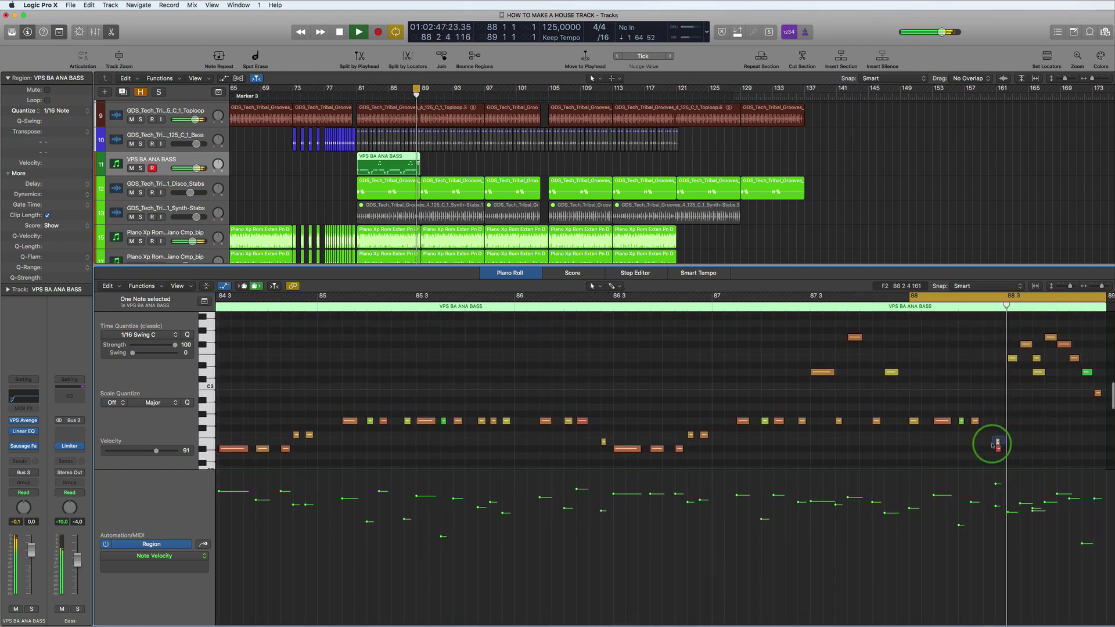
pyautogui.scroll(-1, 1003, 442)
pyautogui.click(996, 443)
pyautogui.press('space')
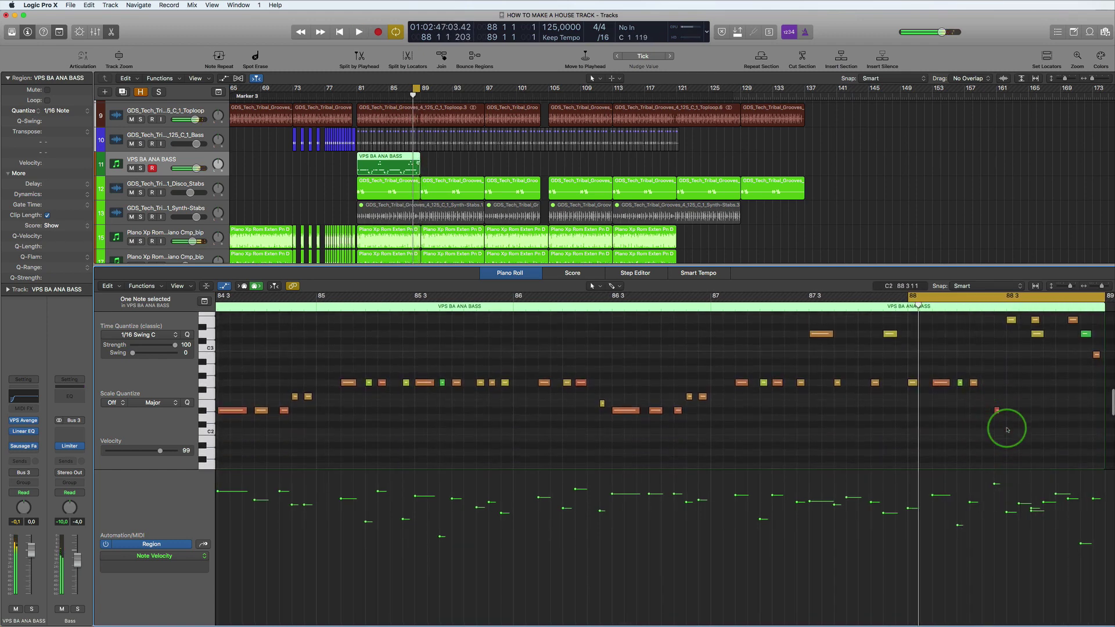
pyautogui.scroll(-4, 1007, 429)
pyautogui.click(997, 410)
pyautogui.scroll(8, 1006, 404)
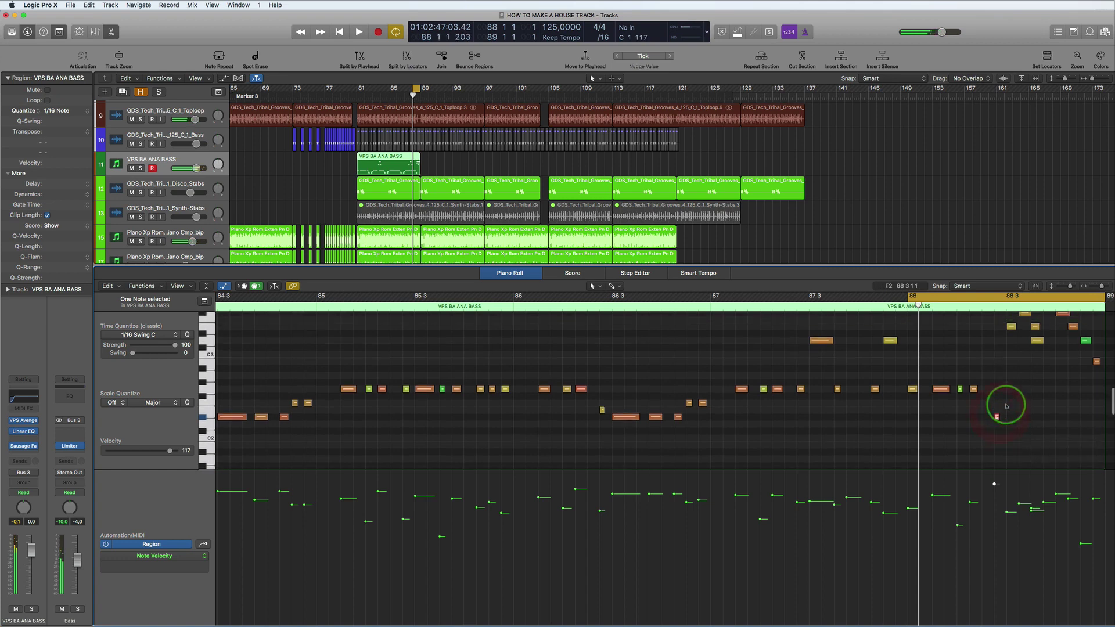
# Step: Lower the bass note at 88 3 1 to D#3 and delete the overlapping E3 note near 88 3 3
pyautogui.press('space')
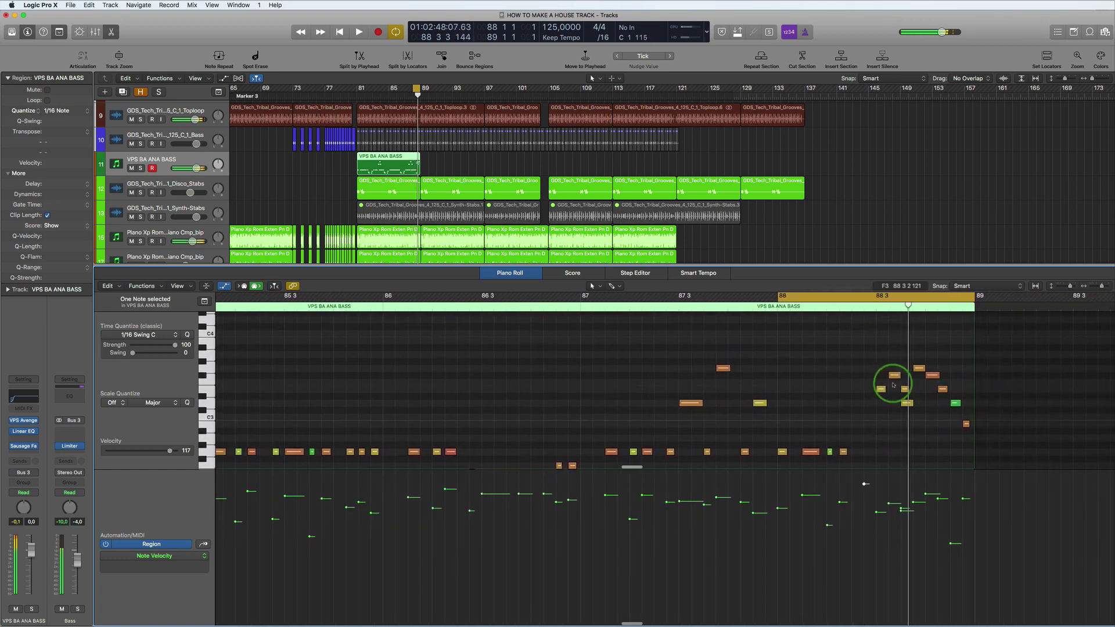
pyautogui.moveTo(879, 394); pyautogui.dragTo(878, 400)
pyautogui.press('space')
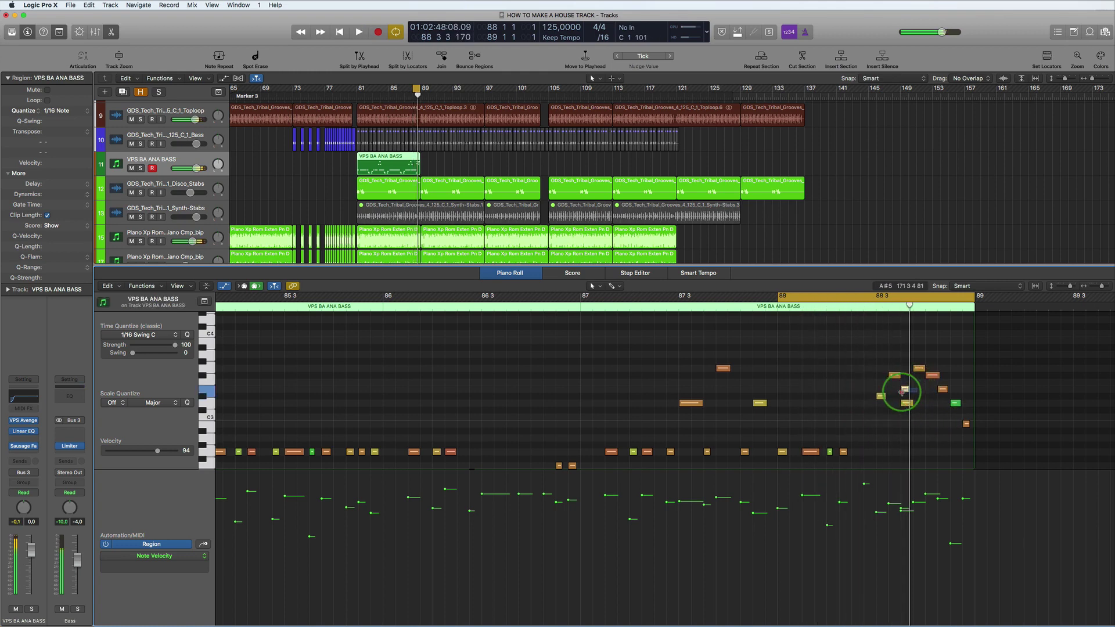
pyautogui.click(903, 391)
pyautogui.press('space')
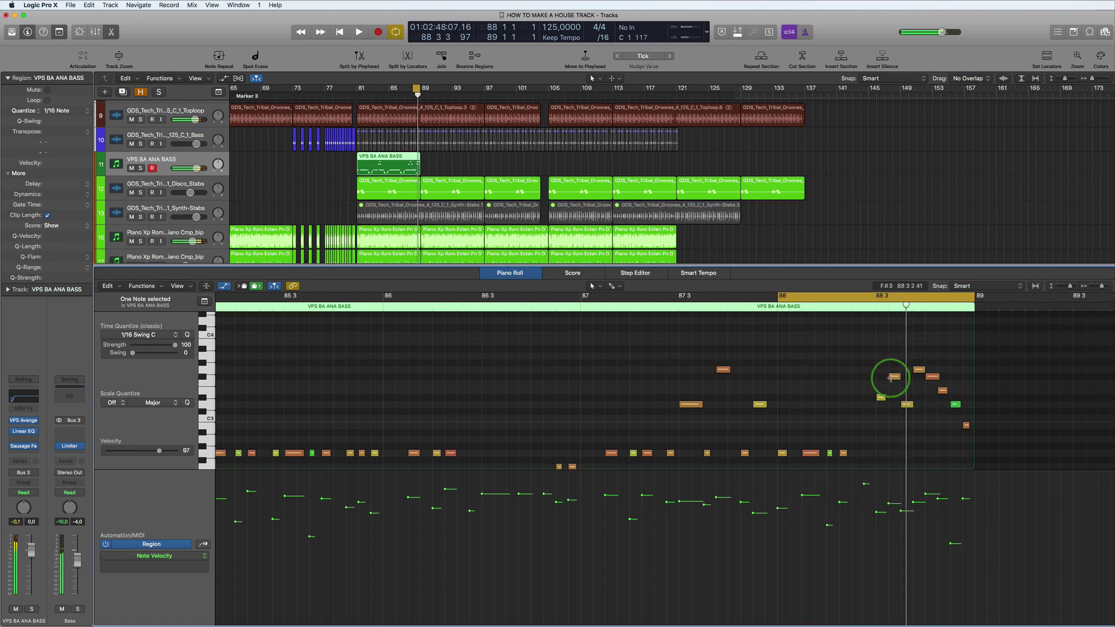
# Step: Lower the bass note at 88 3 2 to E3 and replay bar 88
pyautogui.moveTo(894, 377); pyautogui.dragTo(919, 367)
pyautogui.press('space')
pyautogui.press('space')
# Step: Lower the bass notes at 88 4 1 to F3, 88 4 2 to D#3 and 88 4 3 to C#3
pyautogui.click(928, 375)
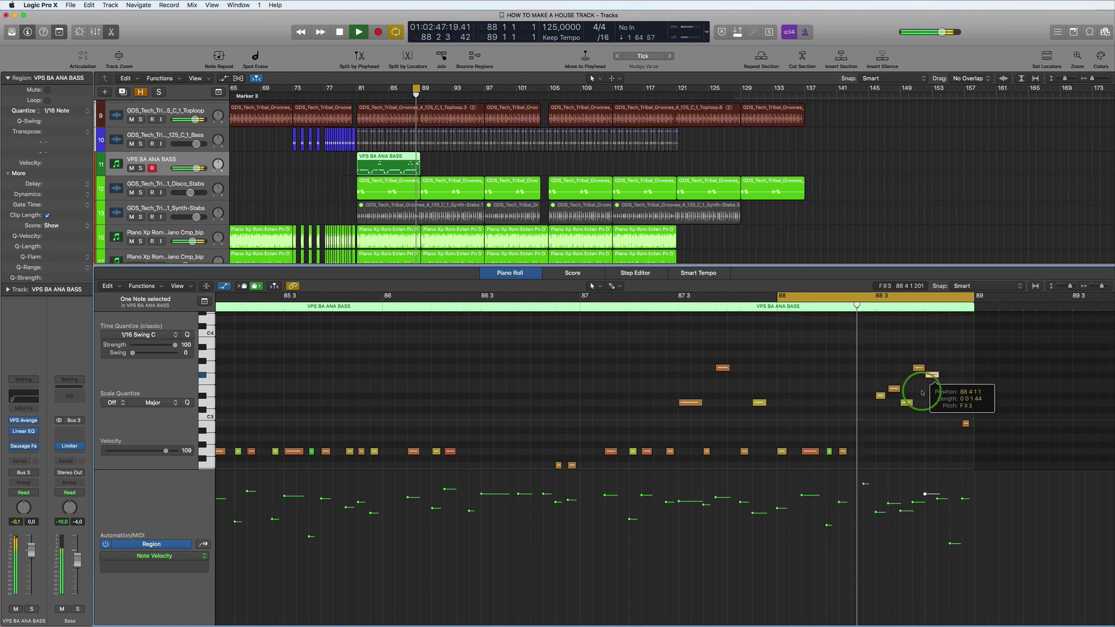
pyautogui.click(938, 378)
pyautogui.press('space')
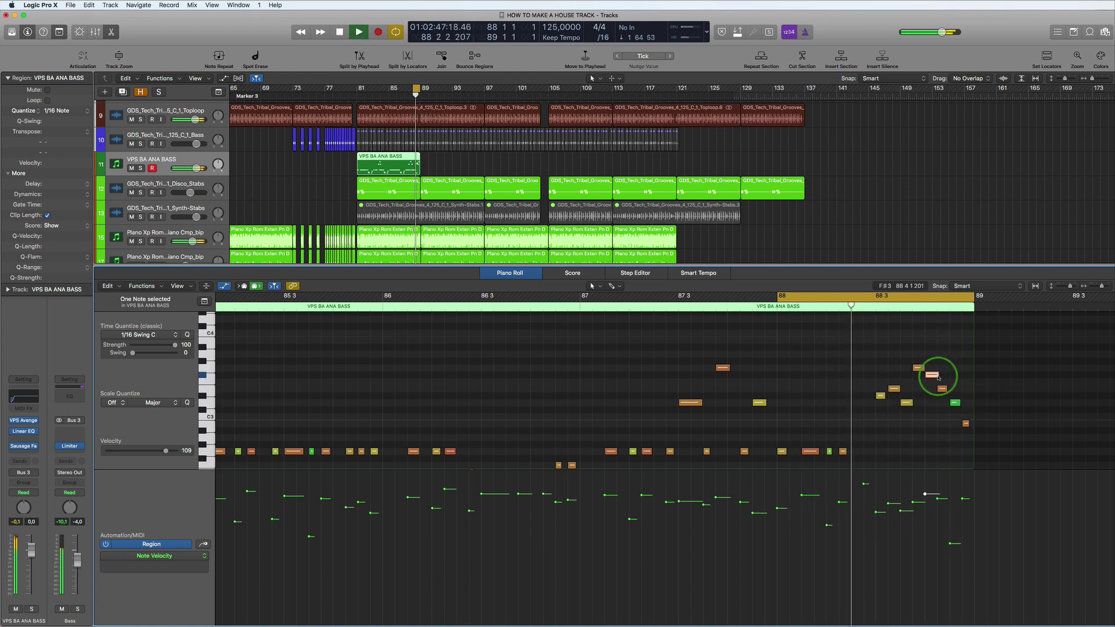
pyautogui.press('space')
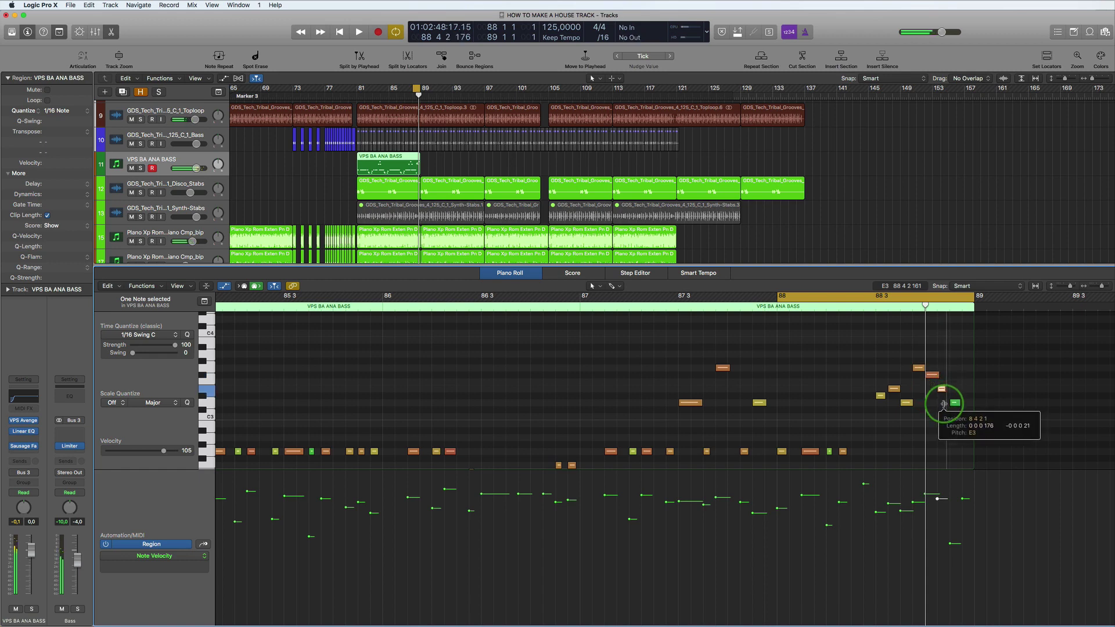
pyautogui.moveTo(941, 390); pyautogui.dragTo(933, 381)
pyautogui.press('space')
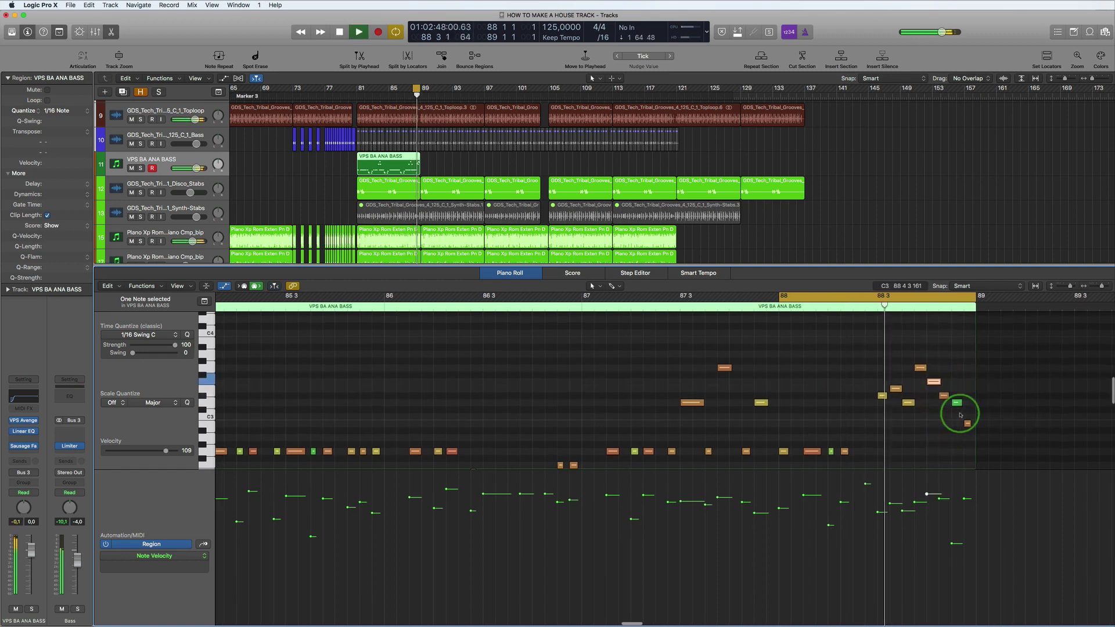
pyautogui.moveTo(958, 401); pyautogui.dragTo(956, 408)
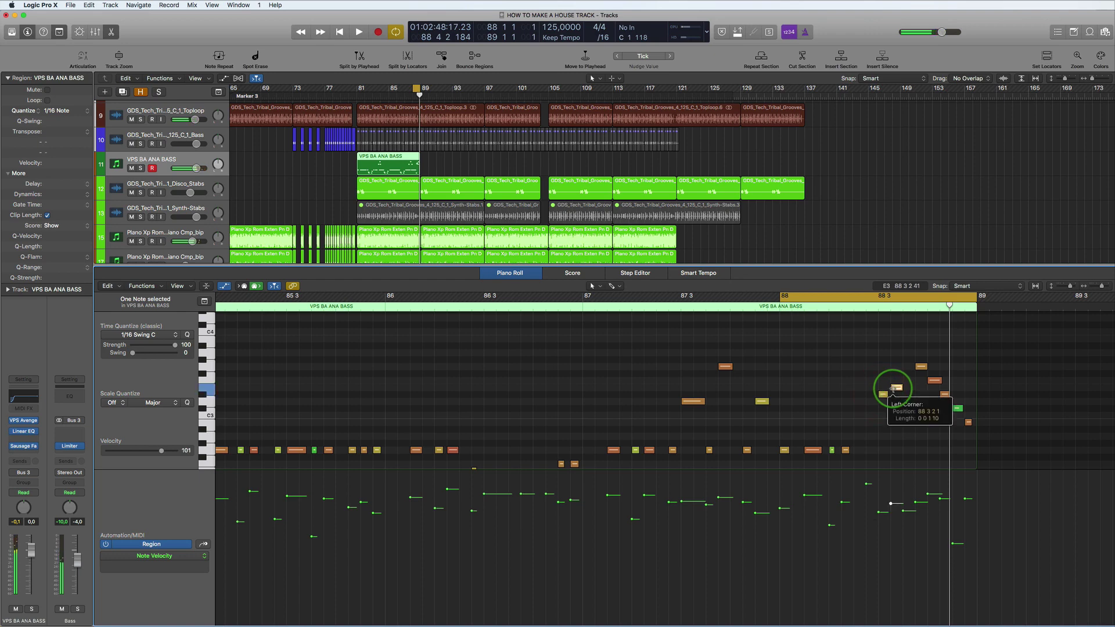
# Step: Retune the fill notes: 88 3 2 to F3, 88 4 2 to D3, 88 4 3 to C3 and 88 4 4 to A#2
pyautogui.moveTo(896, 388); pyautogui.dragTo(896, 380)
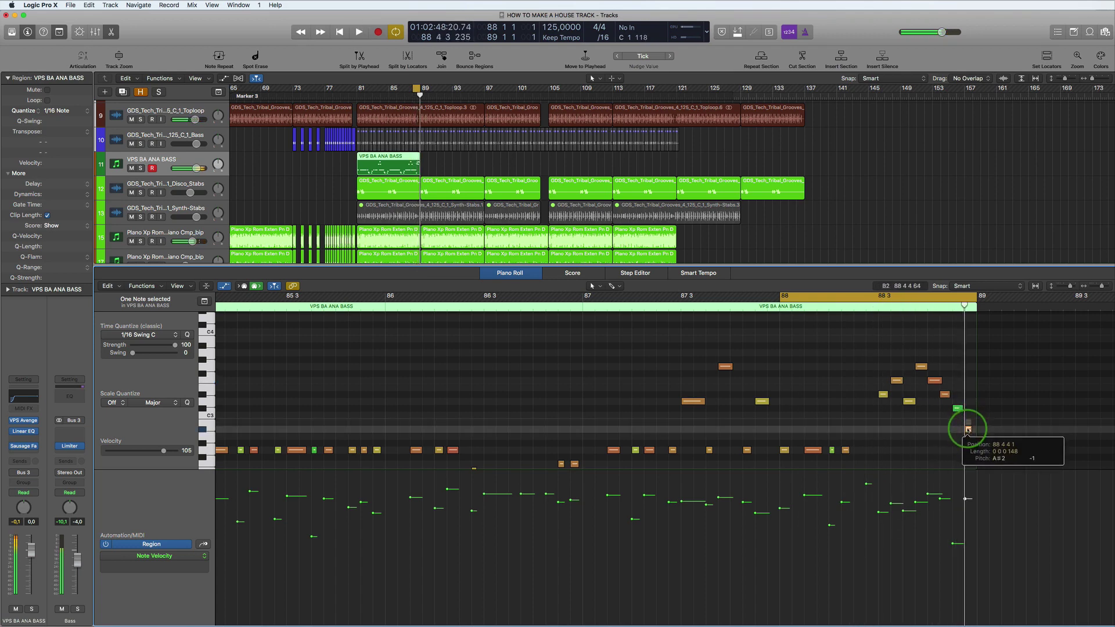
pyautogui.press('space')
pyautogui.scroll(-1, 952, 413)
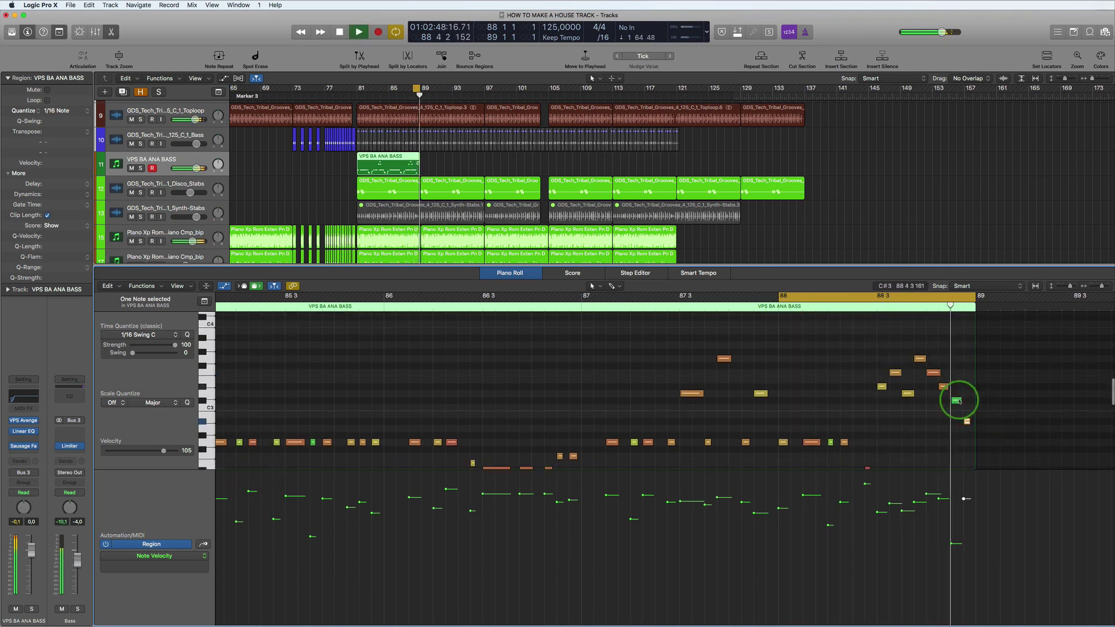
pyautogui.moveTo(955, 401); pyautogui.dragTo(955, 407)
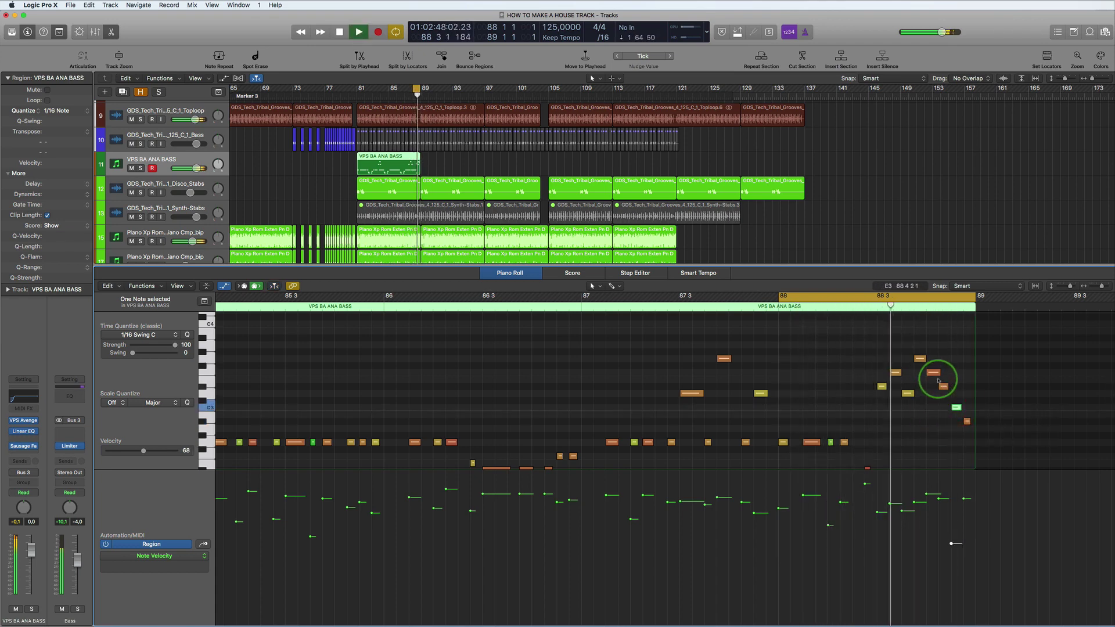
pyautogui.moveTo(945, 389); pyautogui.dragTo(944, 396)
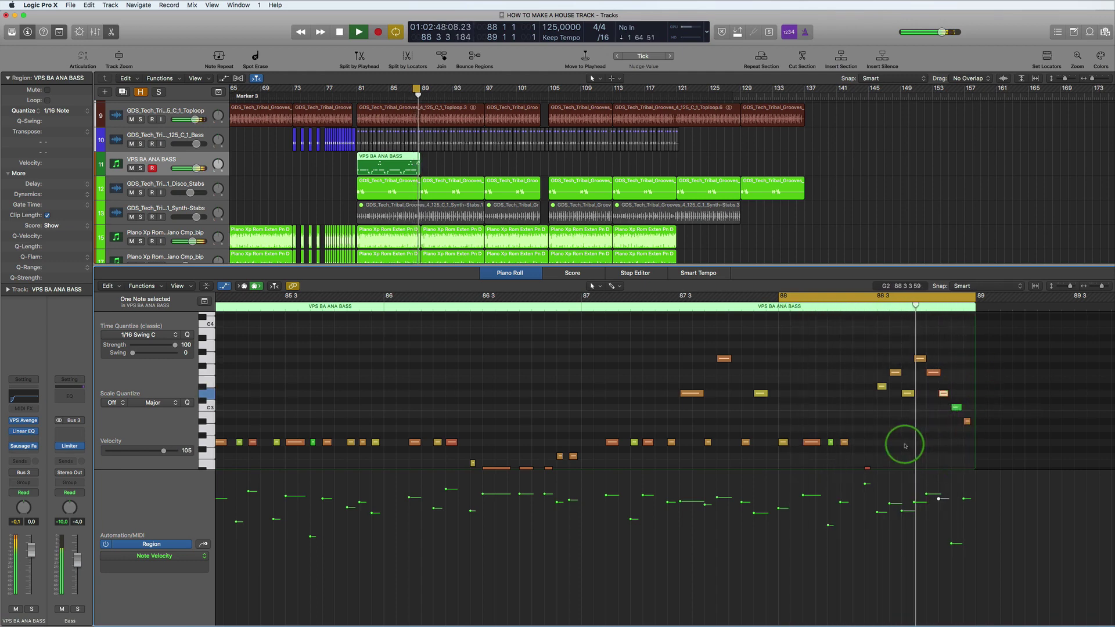
# Step: Set the velocity of all notes in the VPS BA ANA BASS region to 127 and resume playback
pyautogui.scroll(-4, 883, 425)
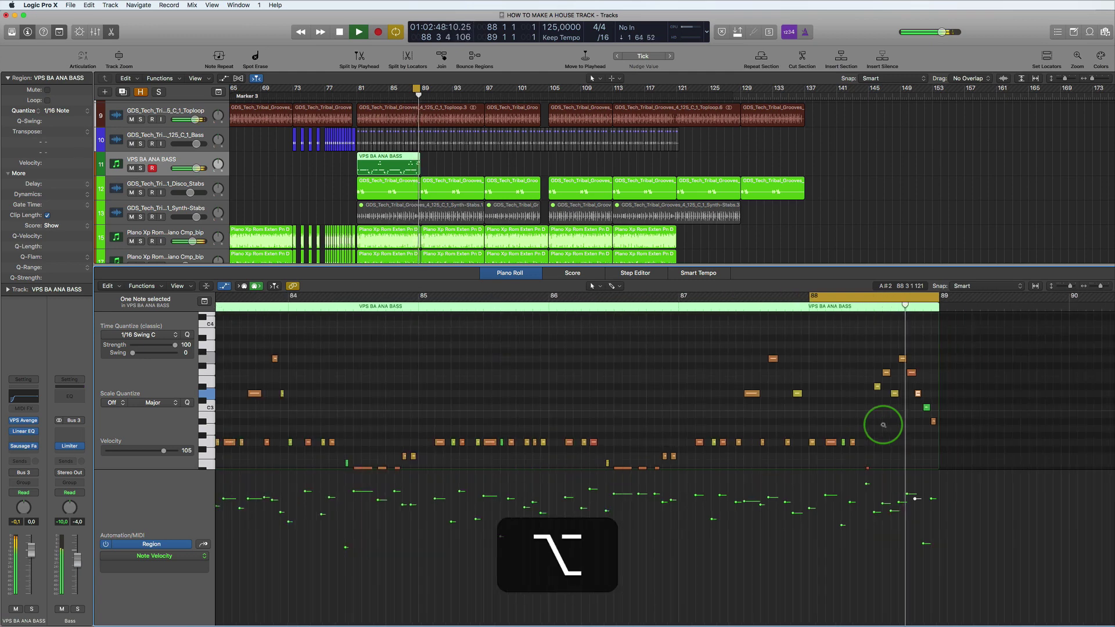
pyautogui.scroll(-3, 884, 425)
pyautogui.press('space')
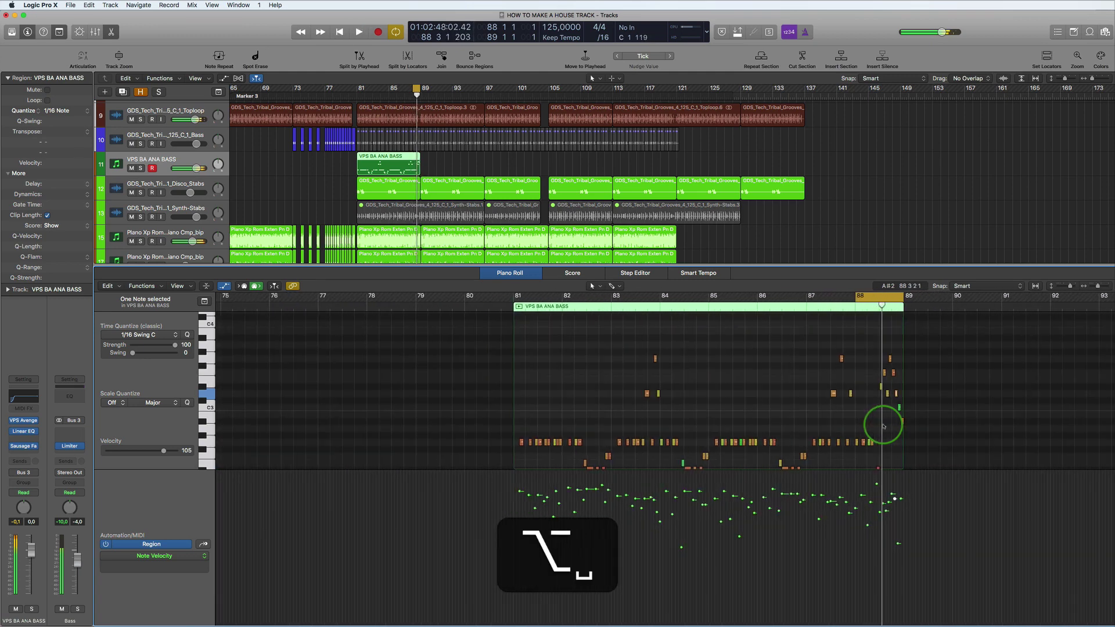
pyautogui.press('super+a')
pyautogui.moveTo(892, 543); pyautogui.dragTo(875, 413)
pyautogui.press('space')
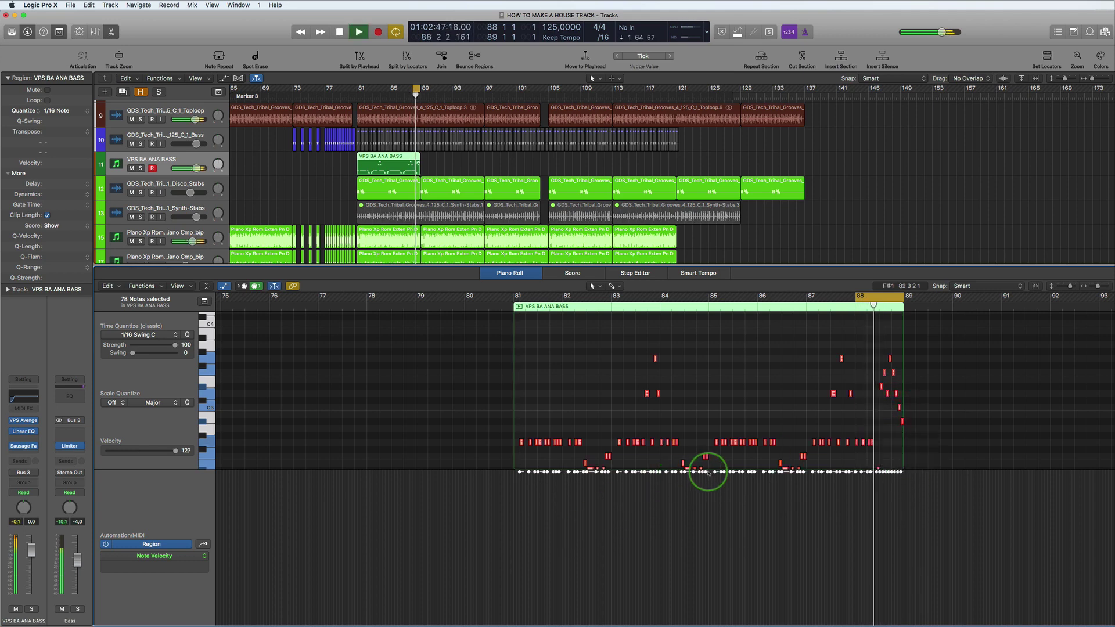
# Step: Lower the velocity of all VPS BA ANA BASS notes to 121 and set the cycle range to bars 81–101
pyautogui.moveTo(713, 473)
pyautogui.mouseDown()
pyautogui.moveTo(712, 494)
pyautogui.moveTo(713, 481)
pyautogui.mouseUp()
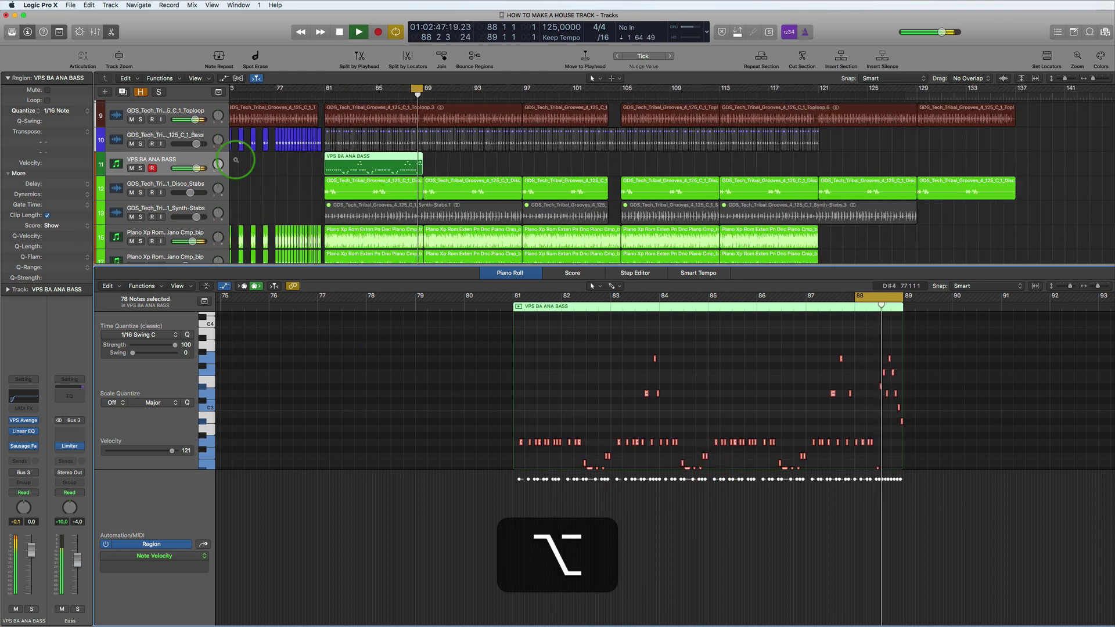
pyautogui.scroll(4, 286, 107)
pyautogui.moveTo(323, 92); pyautogui.dragTo(579, 88)
pyautogui.hotkey('alt', 'space')
pyautogui.scroll(4, 442, 159)
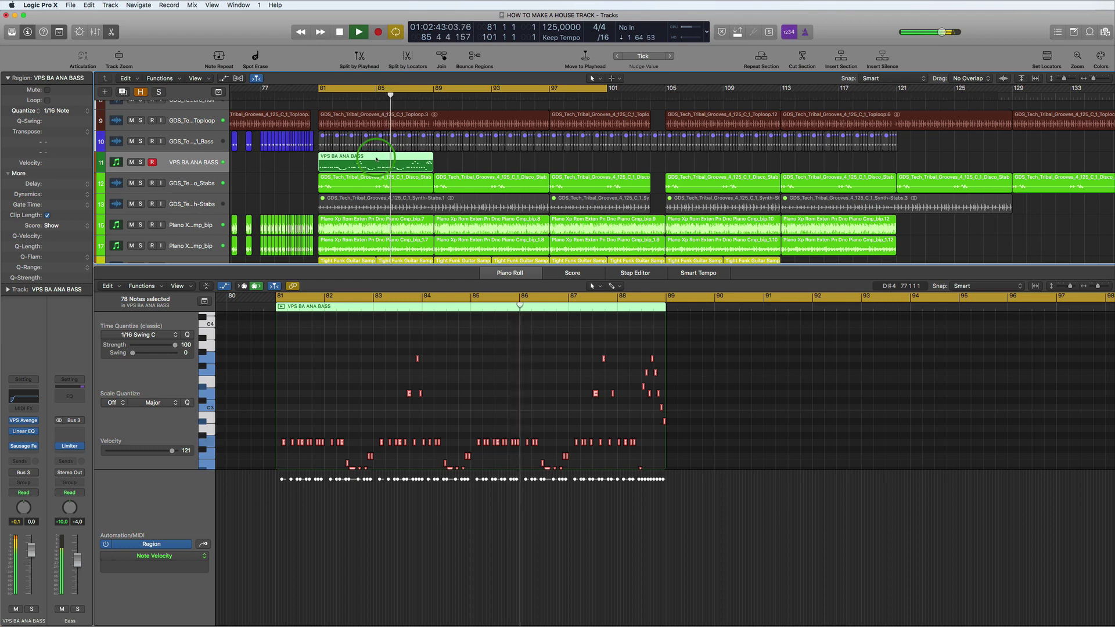
# Step: Split the VPS BA ANA BASS region at bar 85, move its second half to bar 93, and copy the first half to bars 85 and 89
pyautogui.keyDown('super'); pyautogui.click(375, 157); pyautogui.keyUp('super')
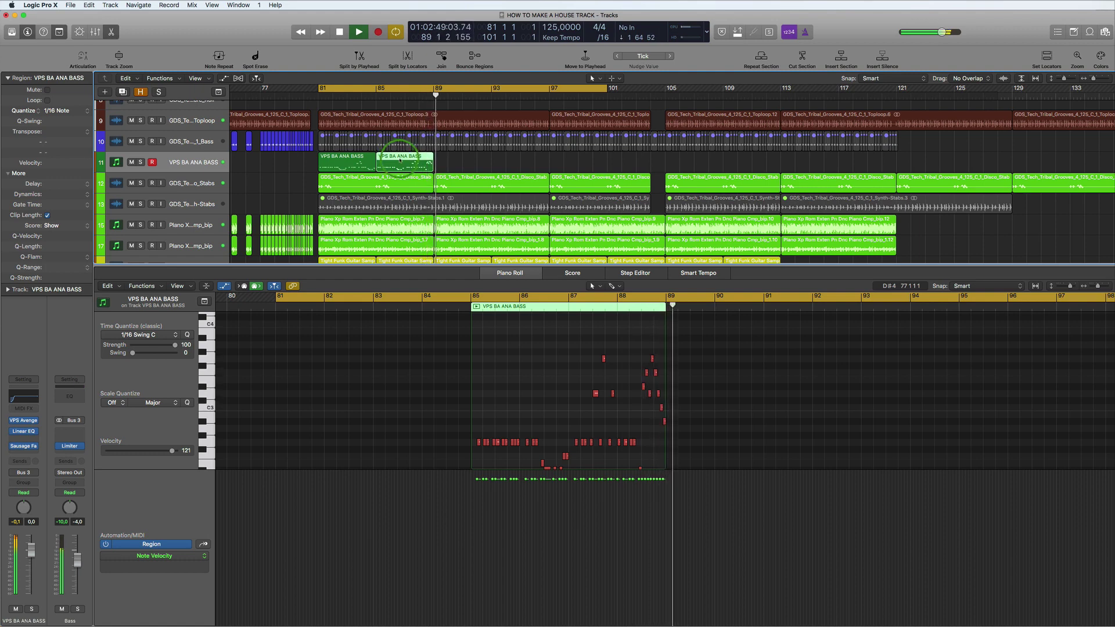
pyautogui.moveTo(400, 160); pyautogui.dragTo(511, 162)
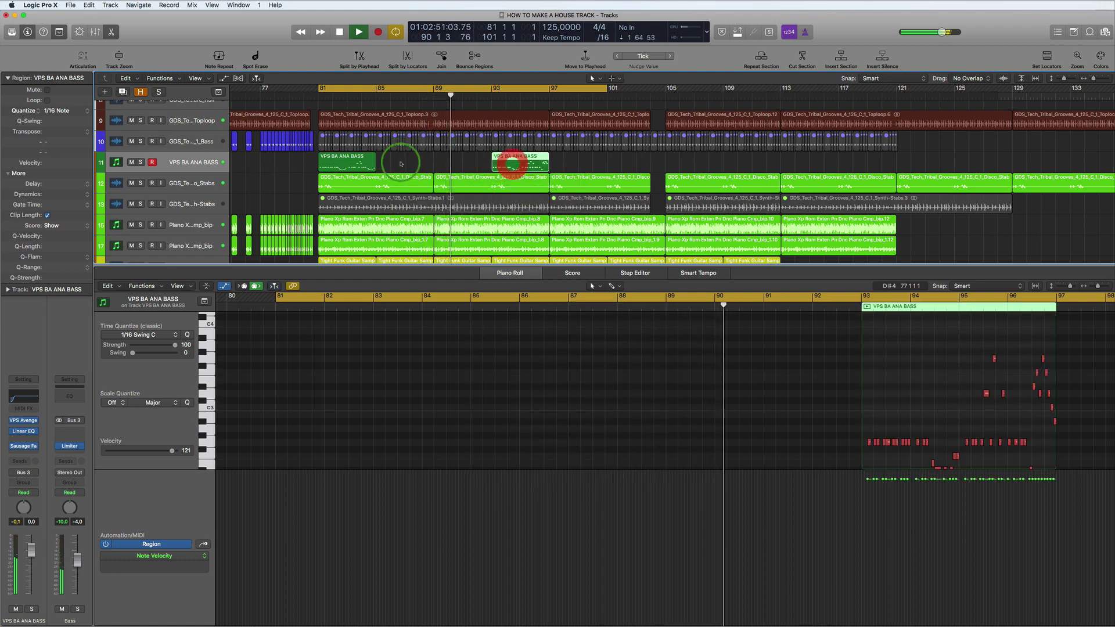
pyautogui.moveTo(339, 162); pyautogui.dragTo(397, 165)
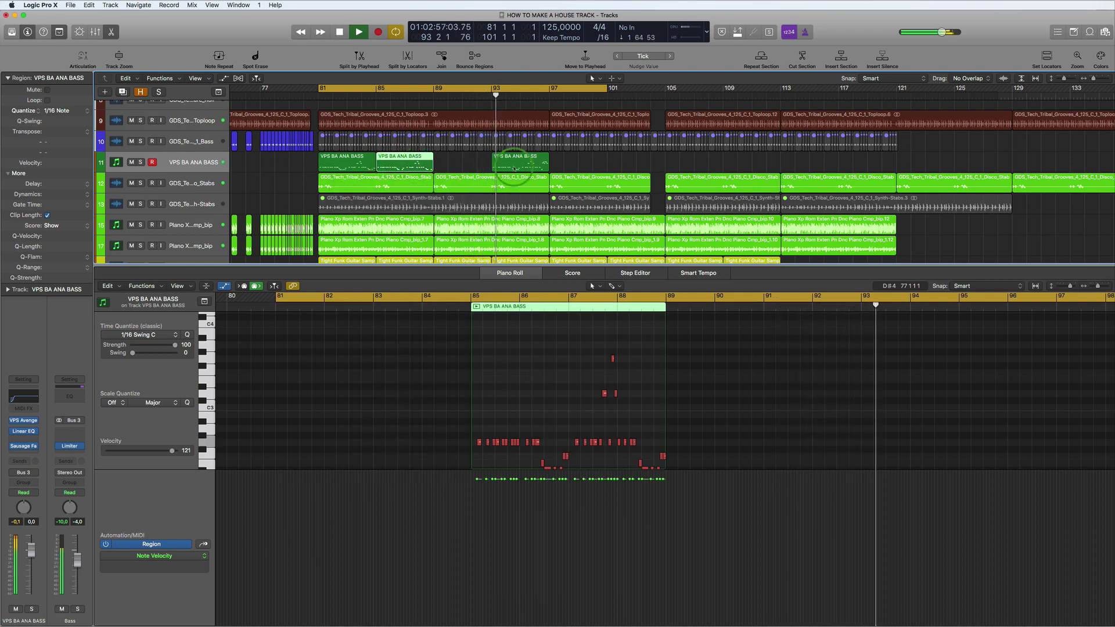
pyautogui.moveTo(514, 167); pyautogui.dragTo(414, 164)
pyautogui.keyDown('super'); pyautogui.click(365, 163); pyautogui.keyUp('super')
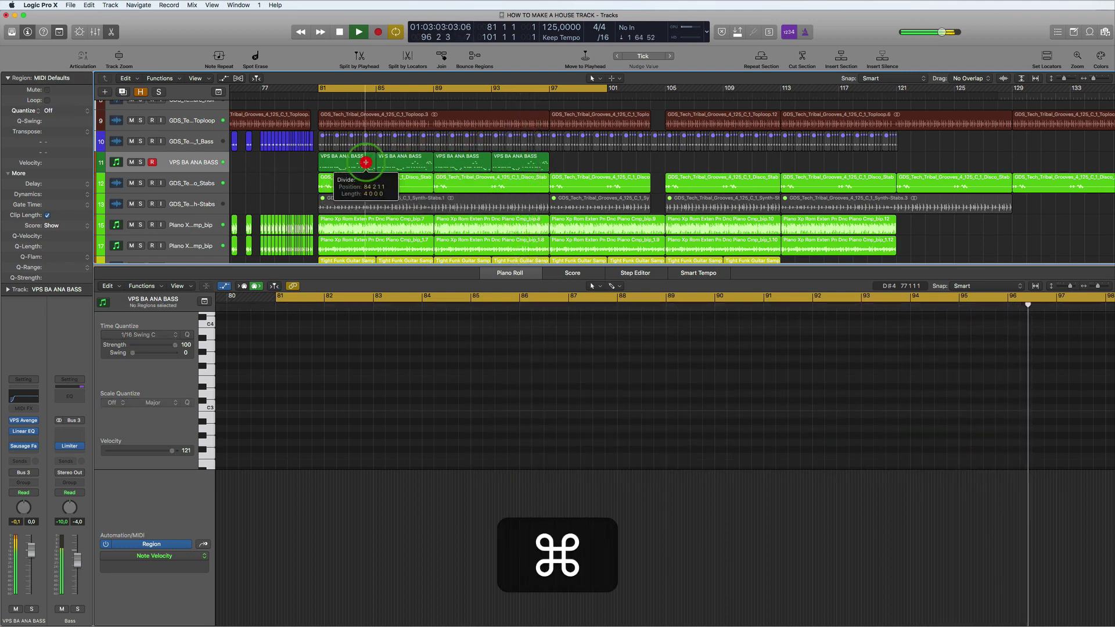
pyautogui.scroll(3, 366, 165)
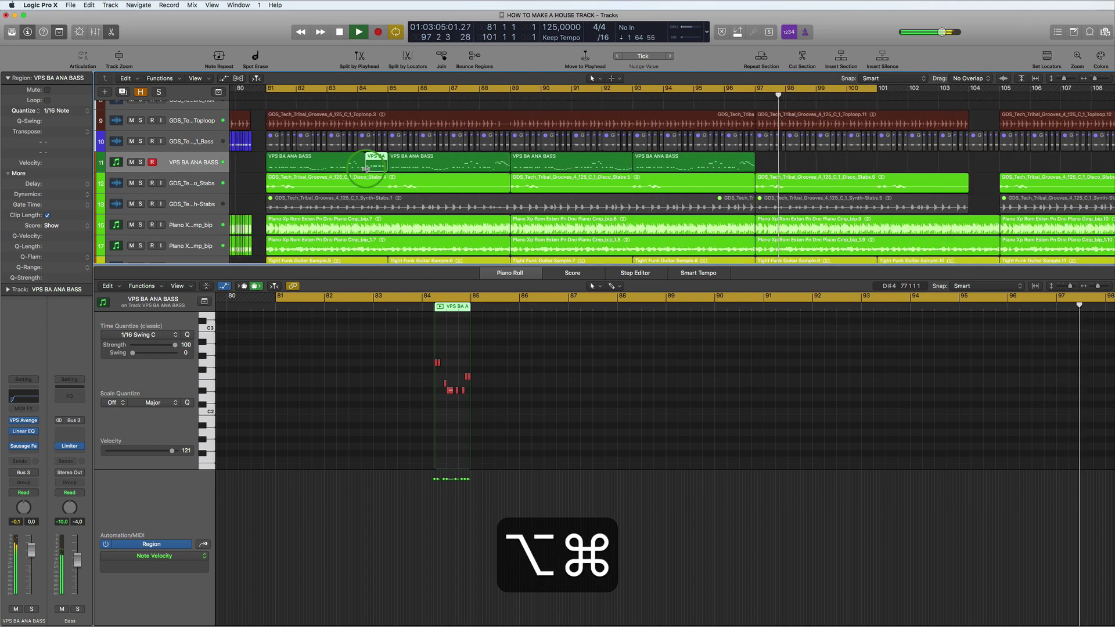
pyautogui.scroll(1, 365, 169)
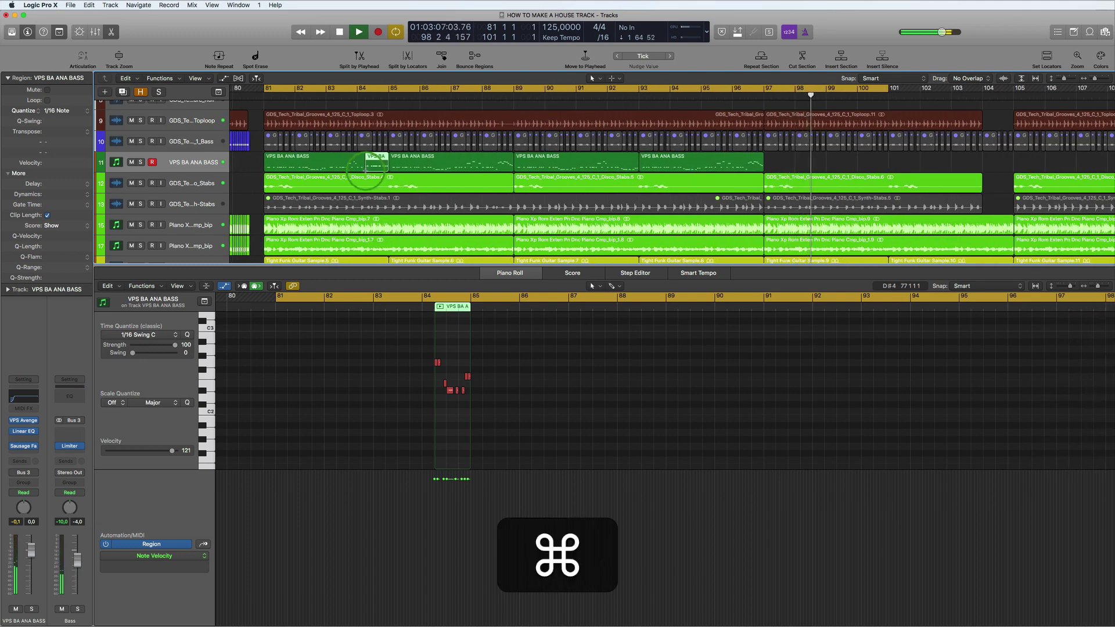
pyautogui.press('super+z')
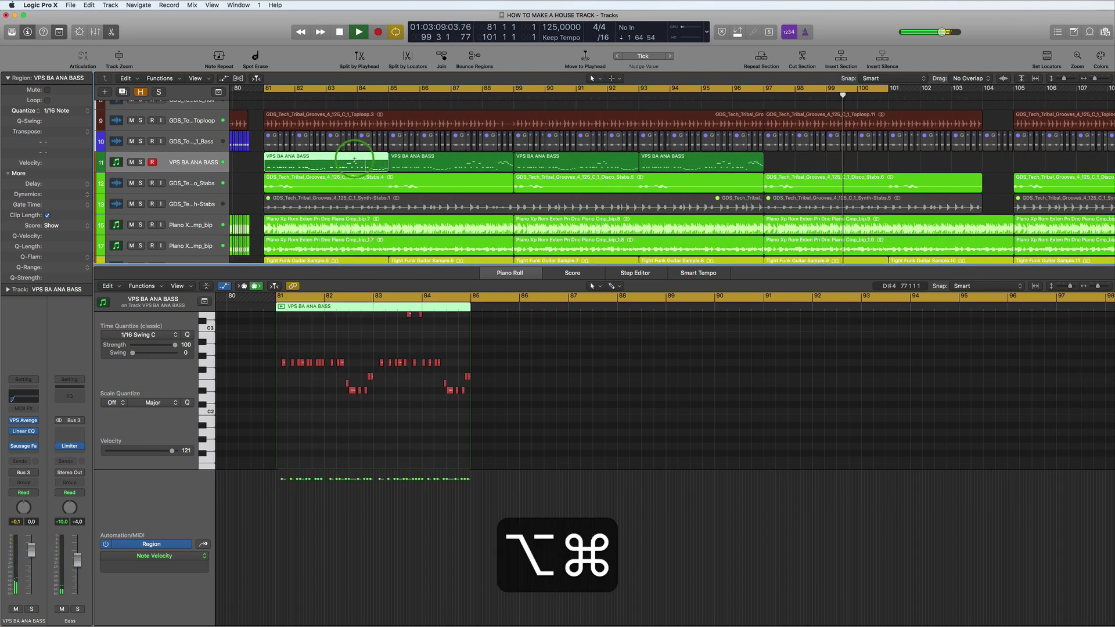
# Step: Isolate bars 84 and 88 of the VPS BA ANA BASS line as separate one-bar regions
pyautogui.moveTo(357, 160); pyautogui.dragTo(493, 160)
pyautogui.scroll(-10, 800, 165)
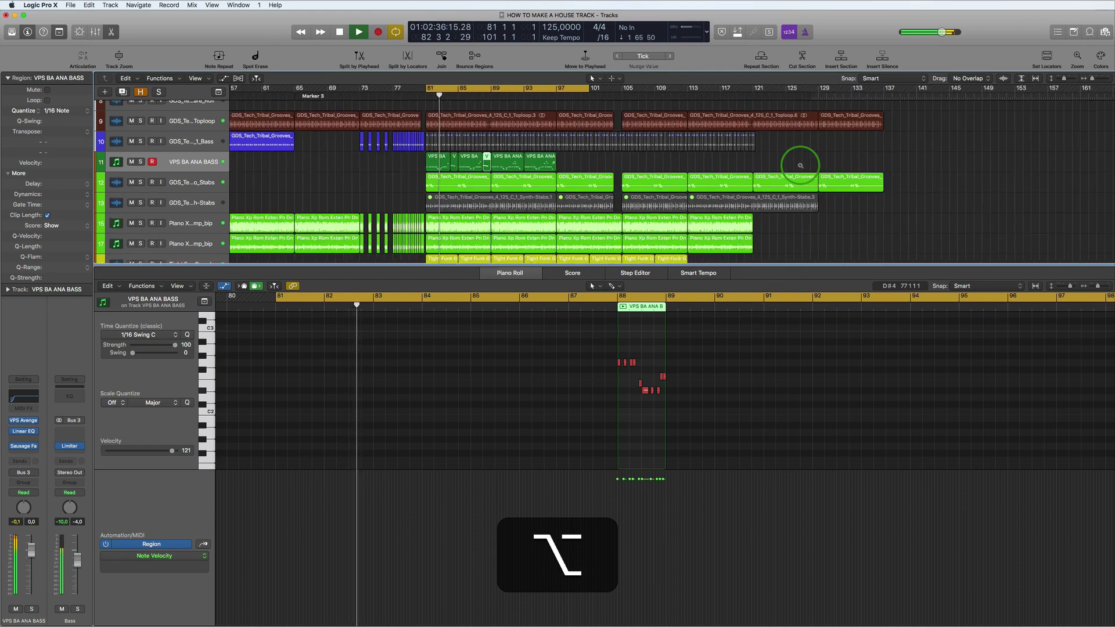
# Step: Copy the six VPS BA ANA BASS regions starting at bar 81 to bars 97 and 113, with cycling turned off
pyautogui.scroll(-5, 800, 166)
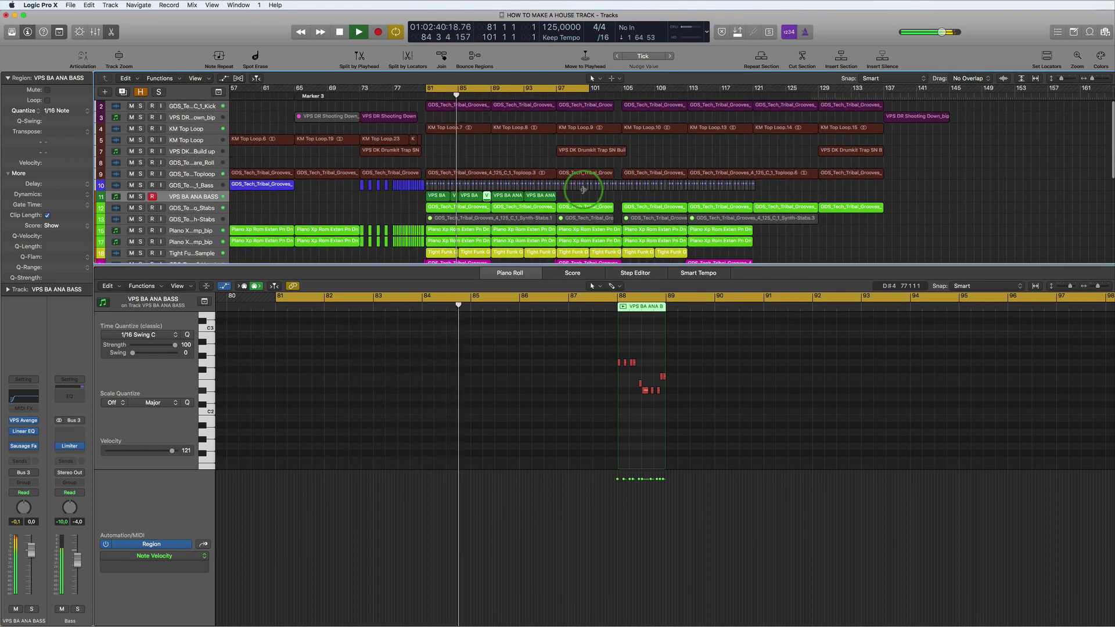
pyautogui.click(439, 196)
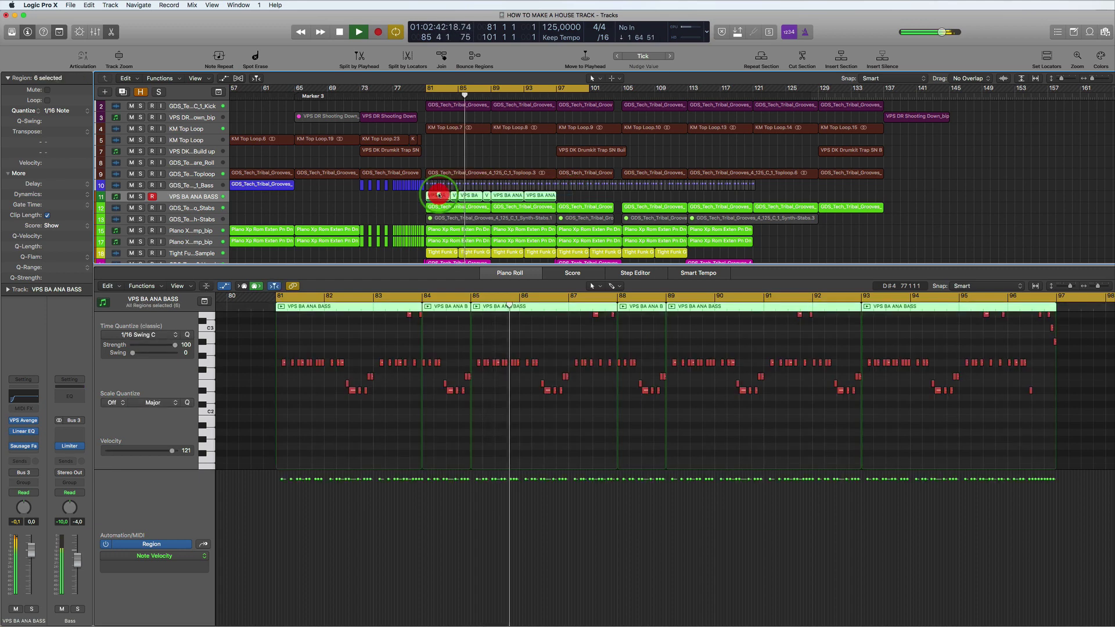
pyautogui.moveTo(440, 197); pyautogui.dragTo(572, 196)
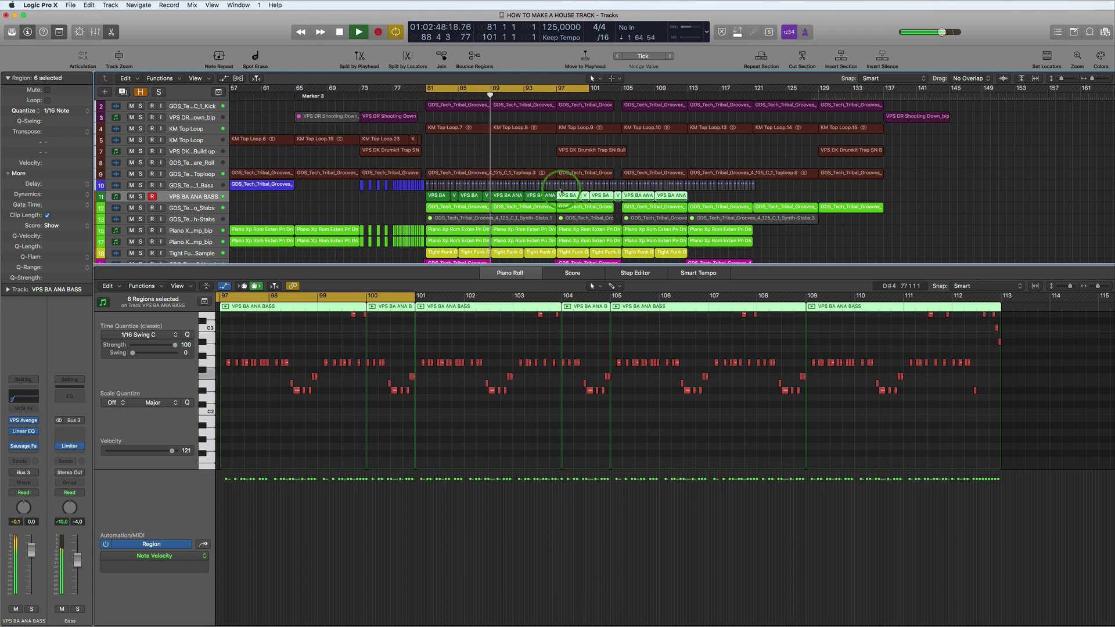
pyautogui.click(541, 86)
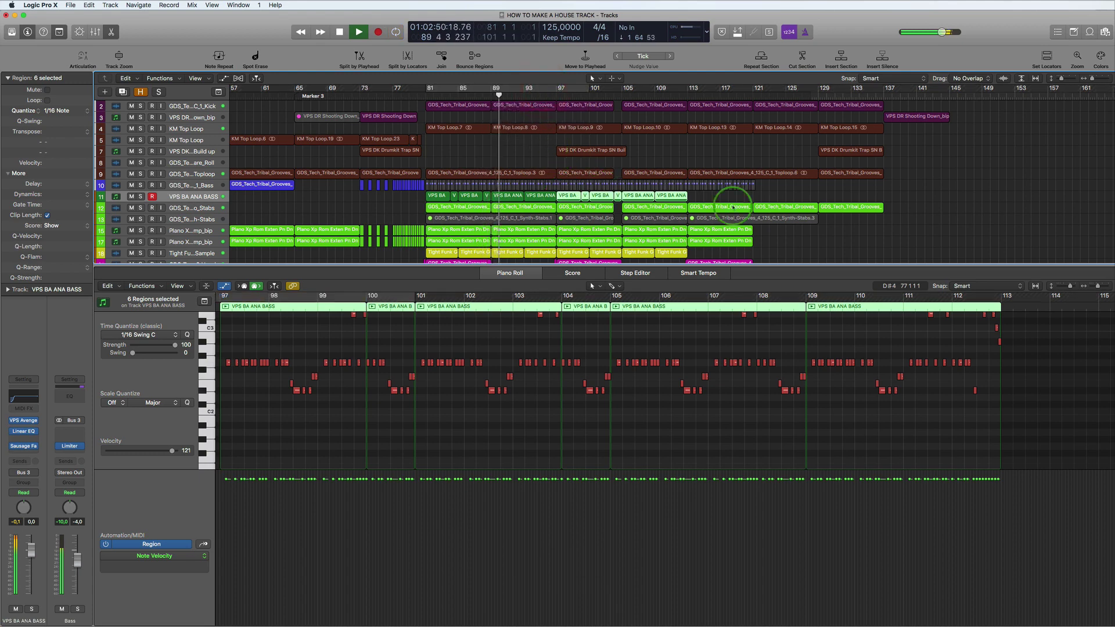
pyautogui.click(741, 197)
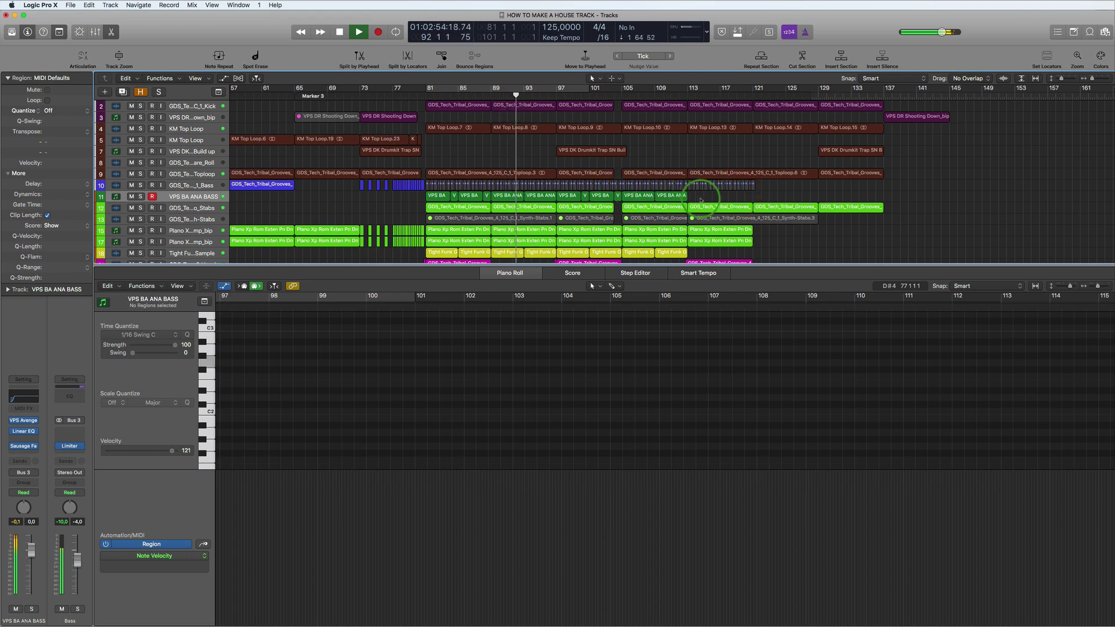
pyautogui.moveTo(701, 200)
pyautogui.mouseDown()
pyautogui.moveTo(555, 196)
pyautogui.moveTo(699, 198)
pyautogui.mouseUp()
# Step: Delete the two copied VPS BA ANA BASS regions from bar 121 onward
pyautogui.scroll(-6, 827, 179)
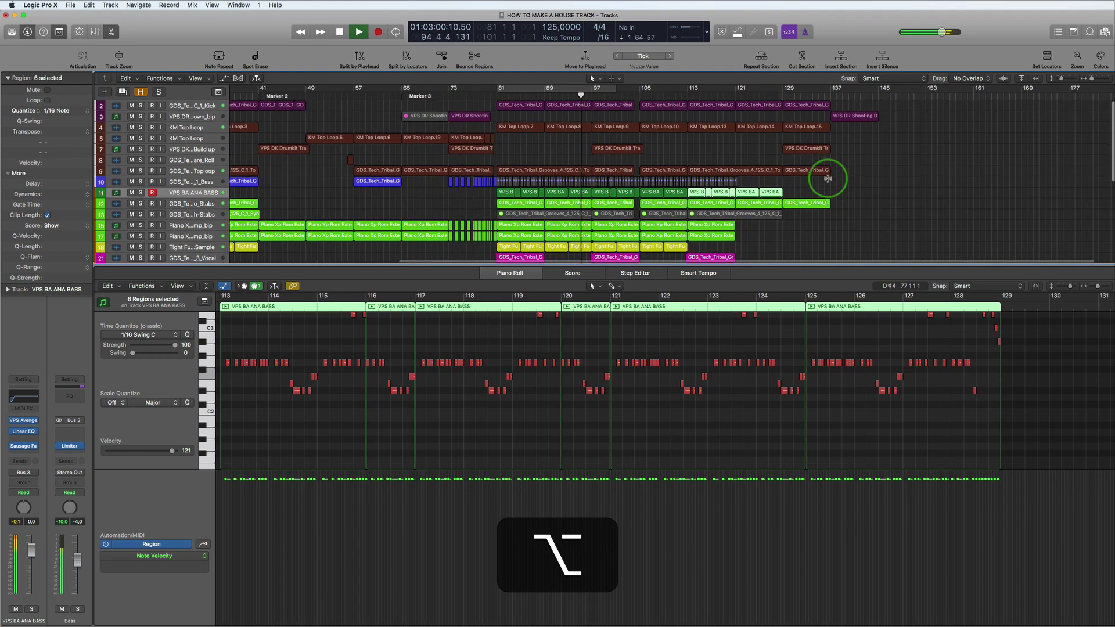
pyautogui.click(811, 195)
pyautogui.moveTo(808, 182); pyautogui.dragTo(753, 180)
pyautogui.press('Delete')
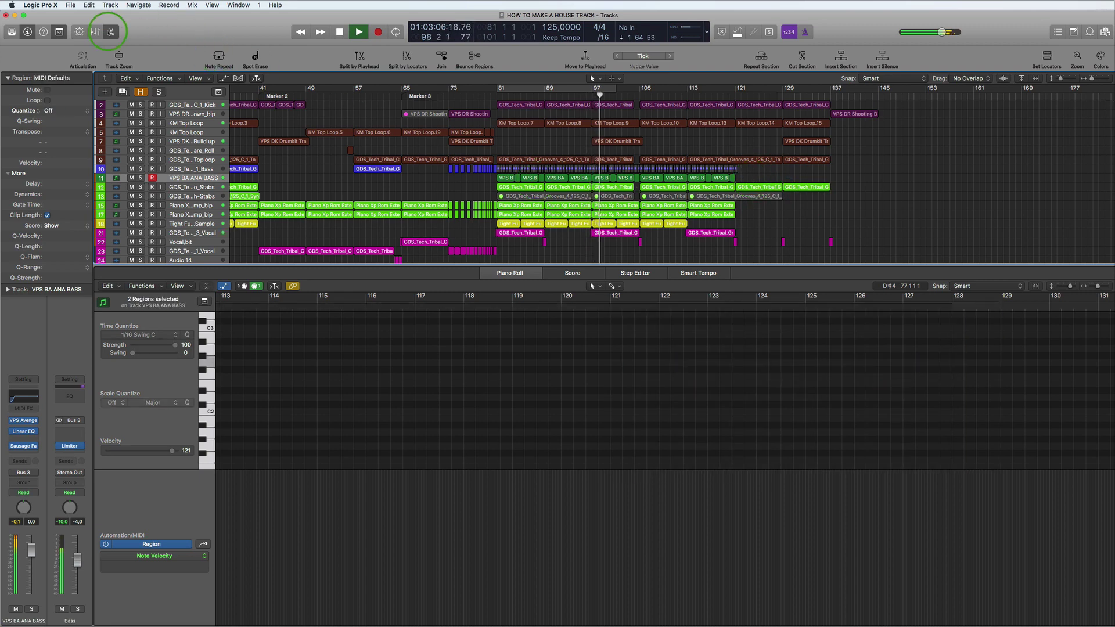
# Step: Close the note editor, review the whole arrangement while listening to the copied bass line, and stop playback
pyautogui.click(110, 31)
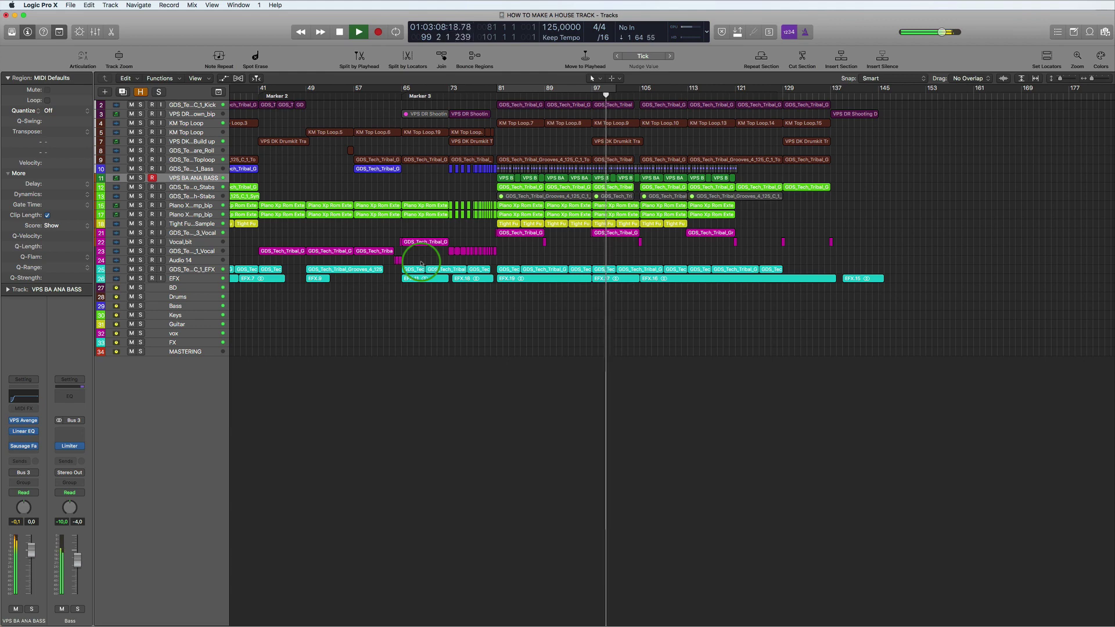
pyautogui.keyDown('alt'); pyautogui.scroll(-3, 421, 263); pyautogui.keyUp('alt')
pyautogui.keyDown('alt'); pyautogui.scroll(2, 421, 263); pyautogui.keyUp('alt')
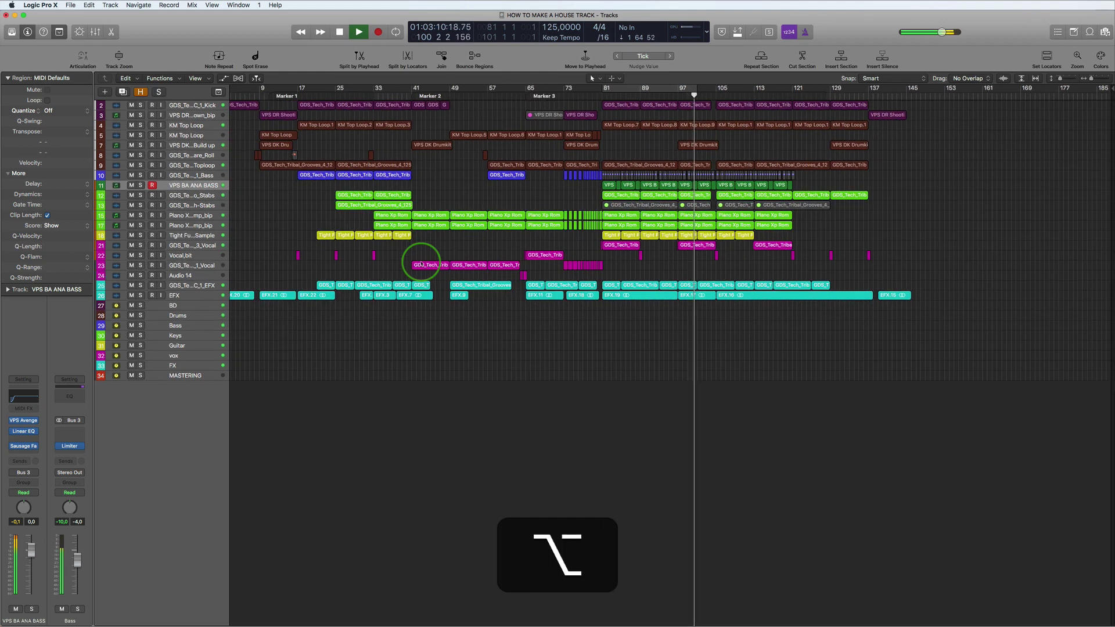
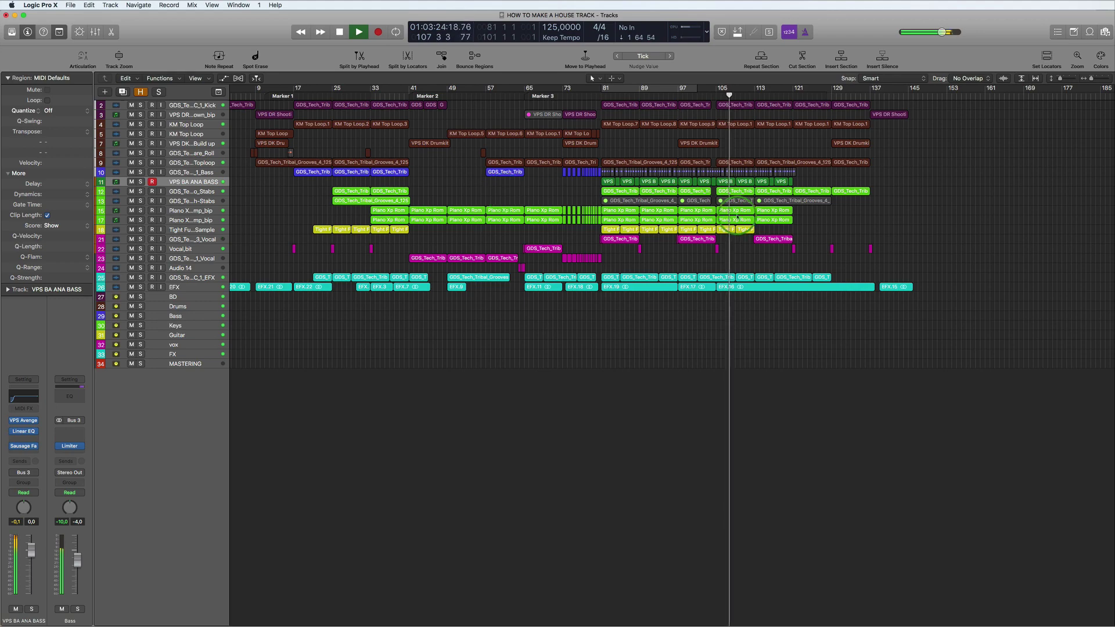
pyautogui.keyDown('alt'); pyautogui.scroll(5, 758, 221); pyautogui.keyUp('alt')
pyautogui.keyDown('alt'); pyautogui.scroll(6, 760, 220); pyautogui.keyUp('alt')
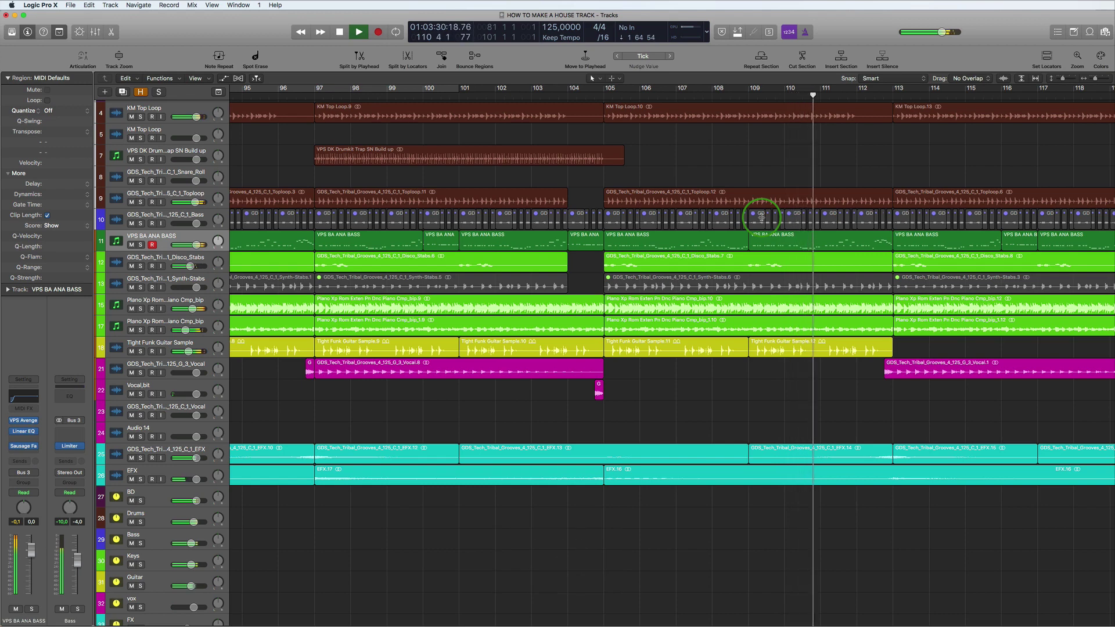
pyautogui.press('space')
pyautogui.keyDown('alt'); pyautogui.scroll(-11, 642, 302); pyautogui.keyUp('alt')
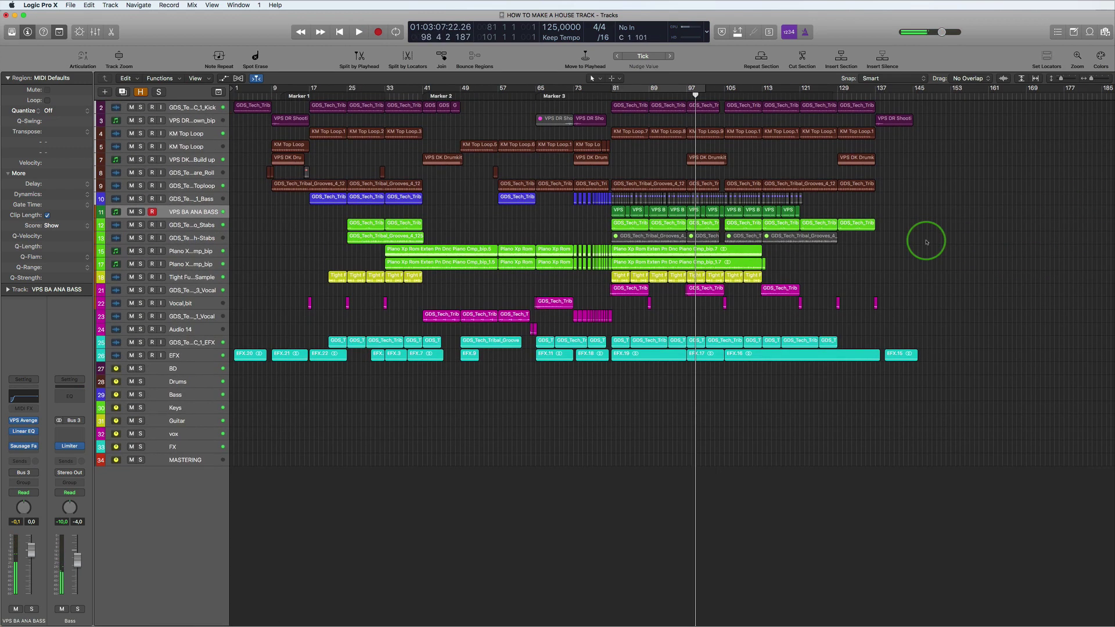
# Step: Color the VPS BA ANA BASS track and all its regions blue to match the other bass track
pyautogui.click(192, 213)
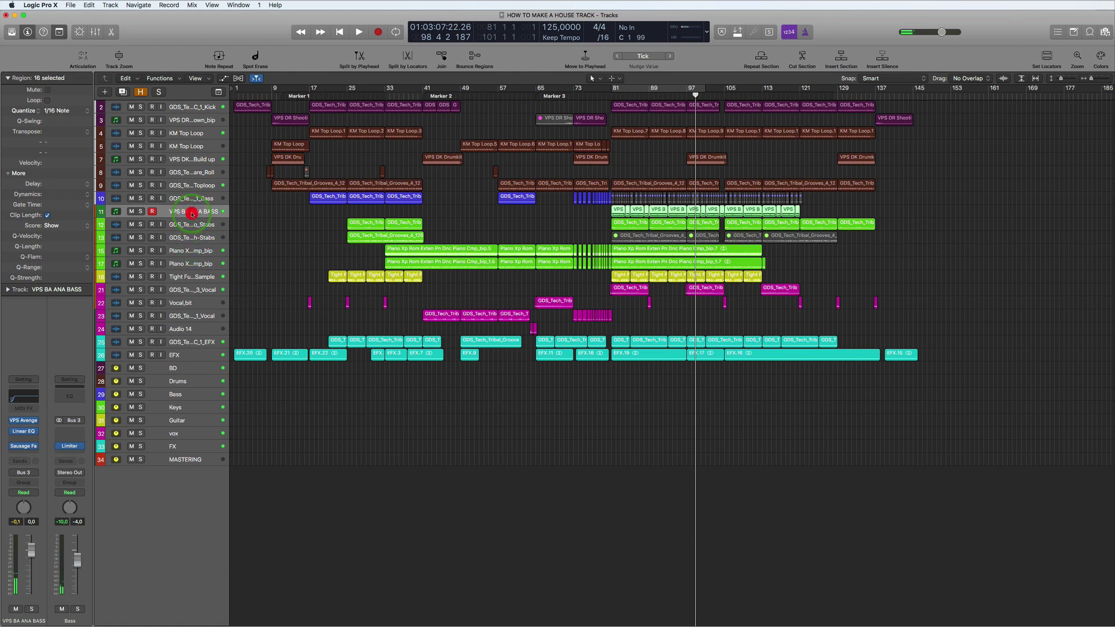
pyautogui.hotkey('alt', 'c')
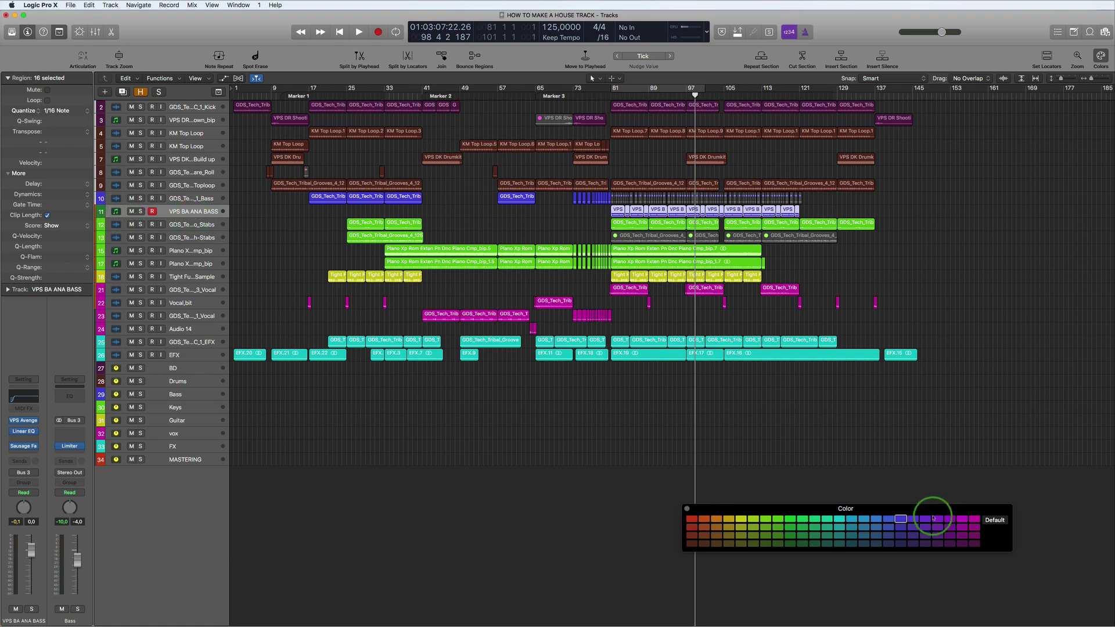
pyautogui.press('super')
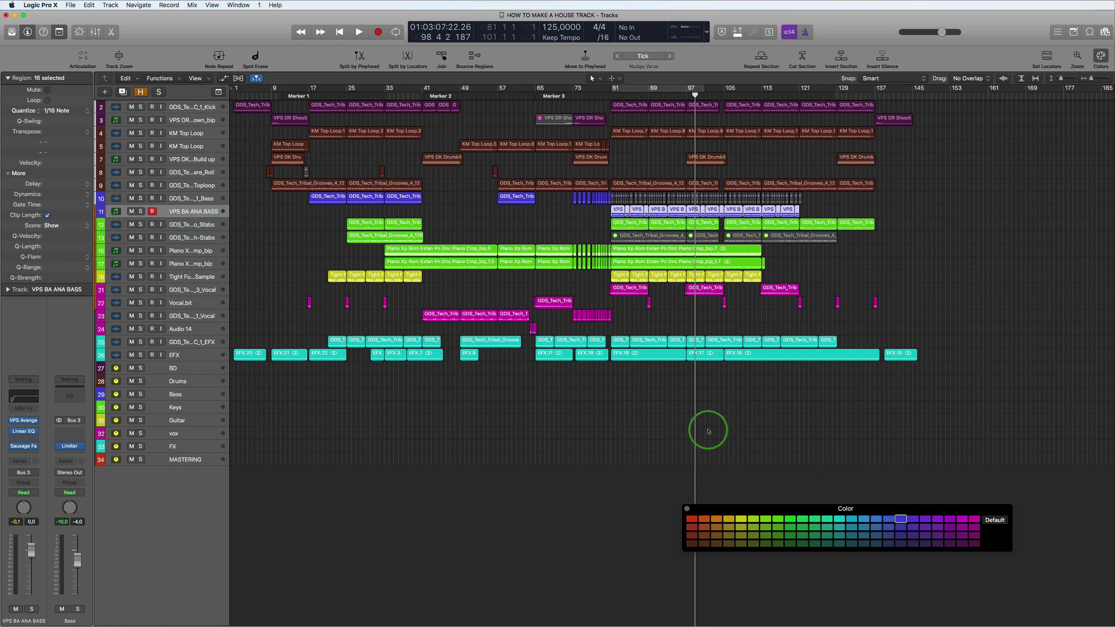
pyautogui.click(707, 431)
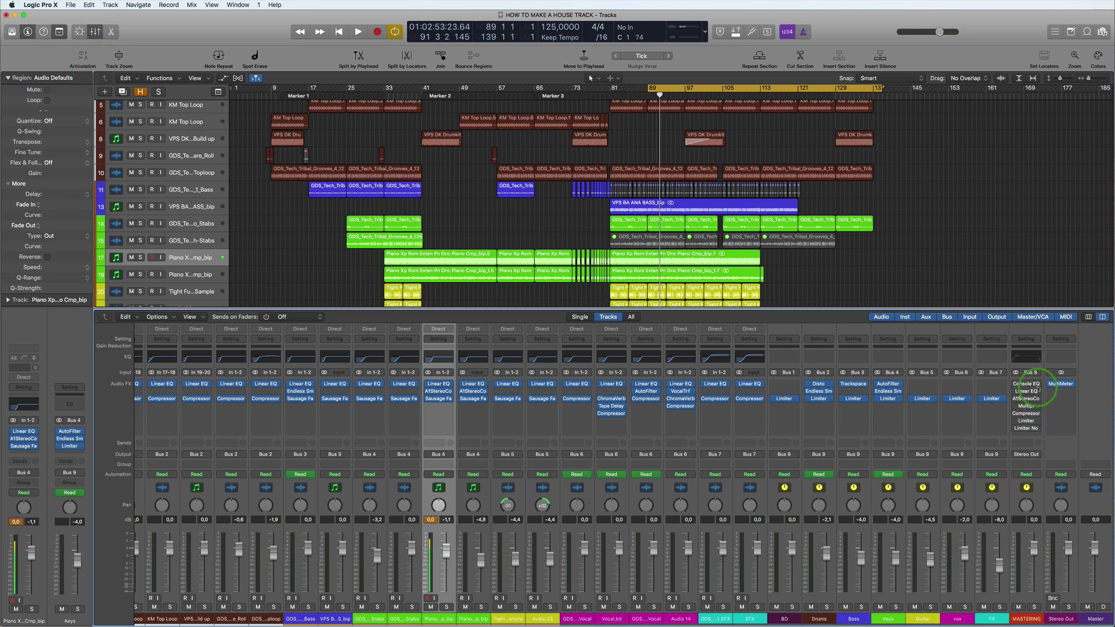
# Step: Examine how the group channels from BD to FX are routed to the MASTERING channel, and close the mixer
pyautogui.click(816, 619)
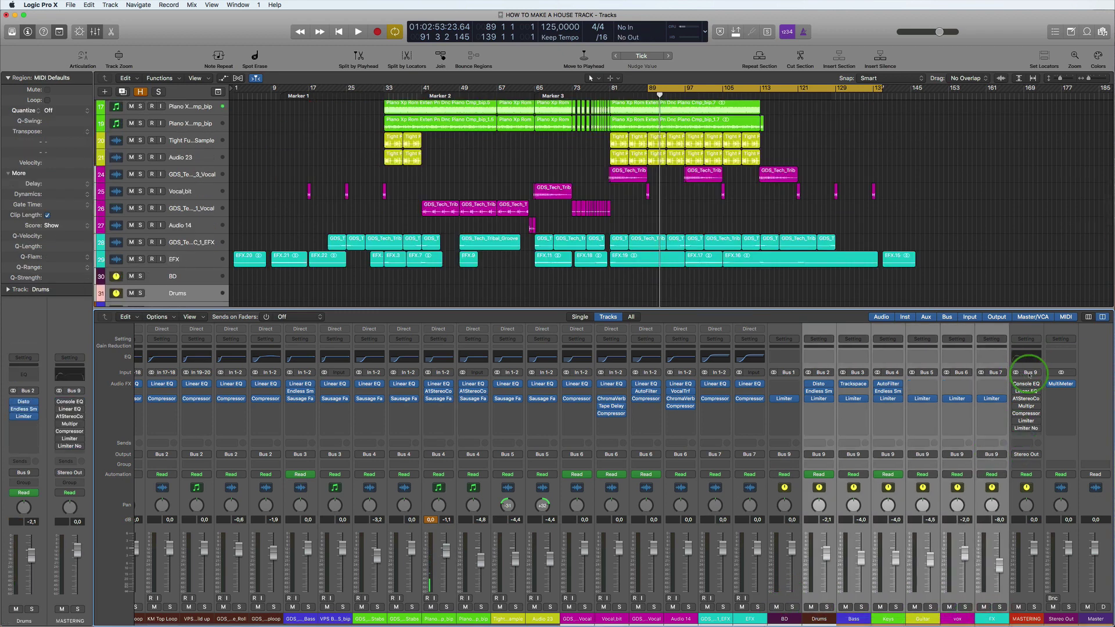
pyautogui.click(982, 255)
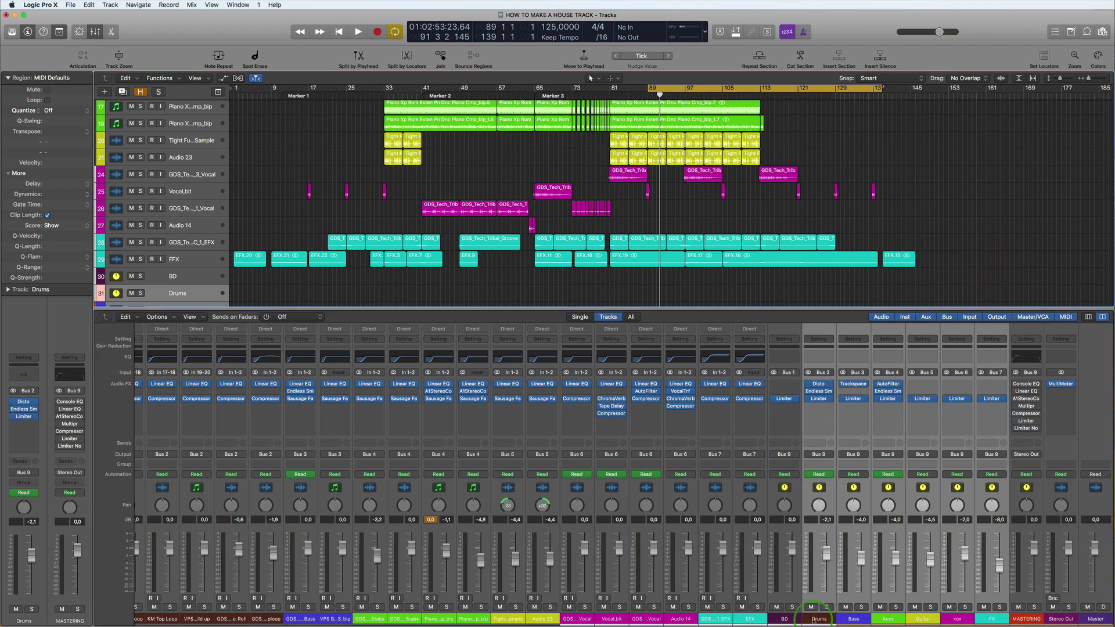
pyautogui.click(785, 619)
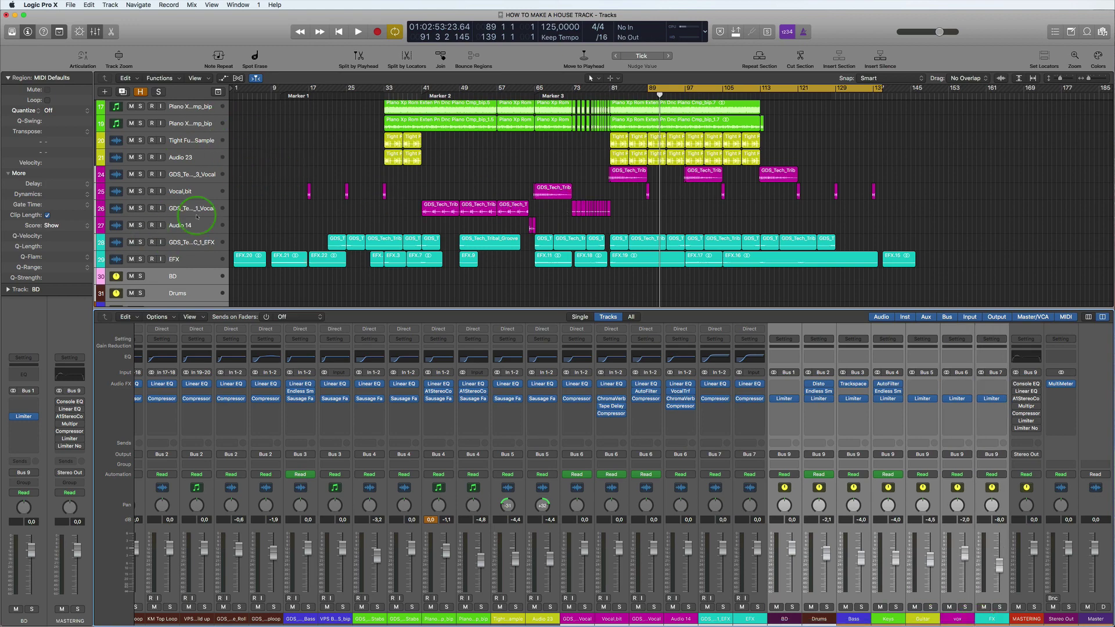
pyautogui.click(95, 31)
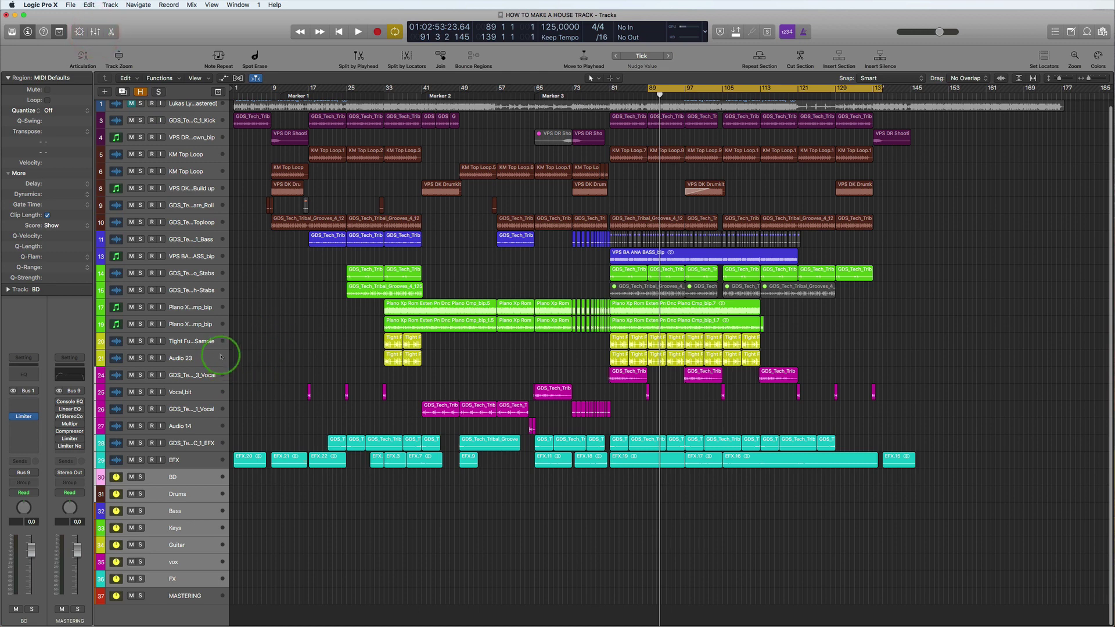
# Step: Solo the Audio 23 and Tight Funk Guitar Sample tracks and listen to the doubled guitar, comparing both tracks' settings
pyautogui.click(201, 341)
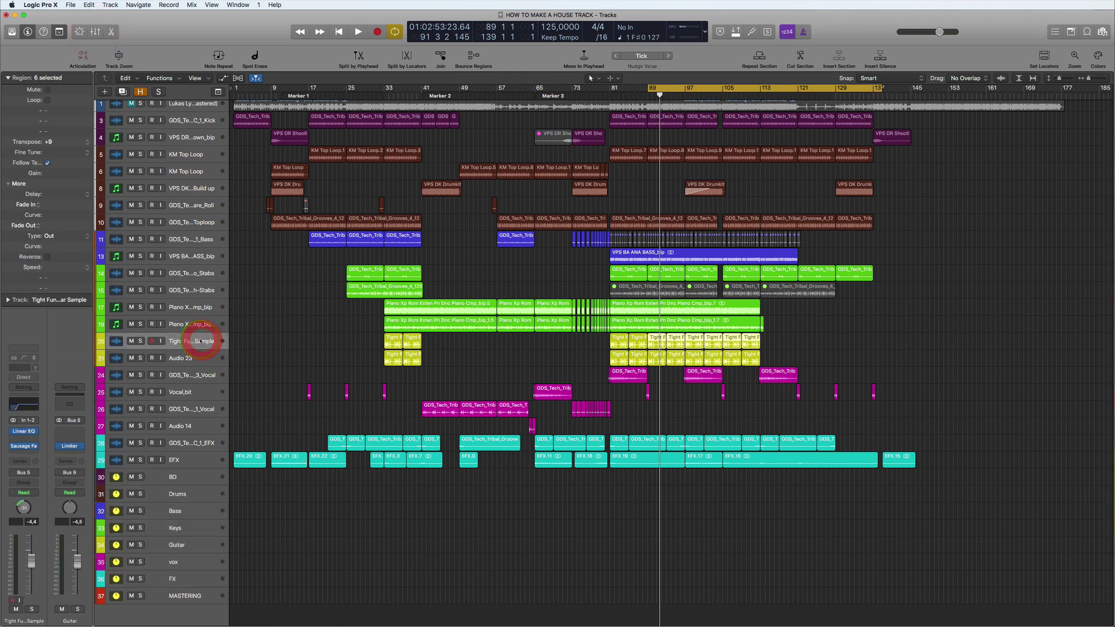
pyautogui.click(140, 359)
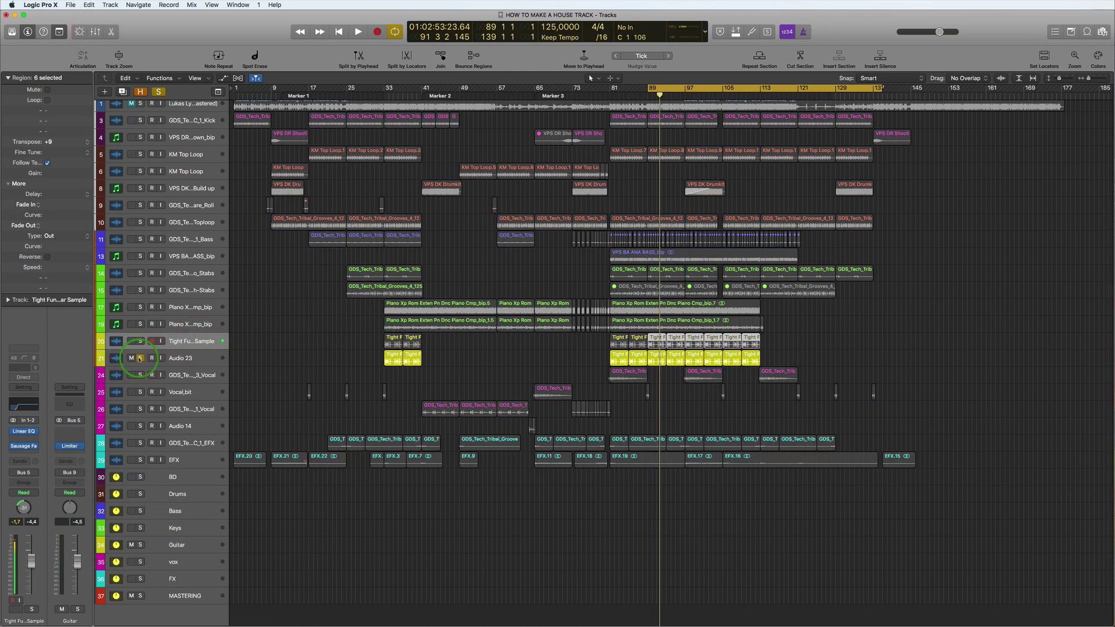
pyautogui.click(205, 358)
pyautogui.press('space')
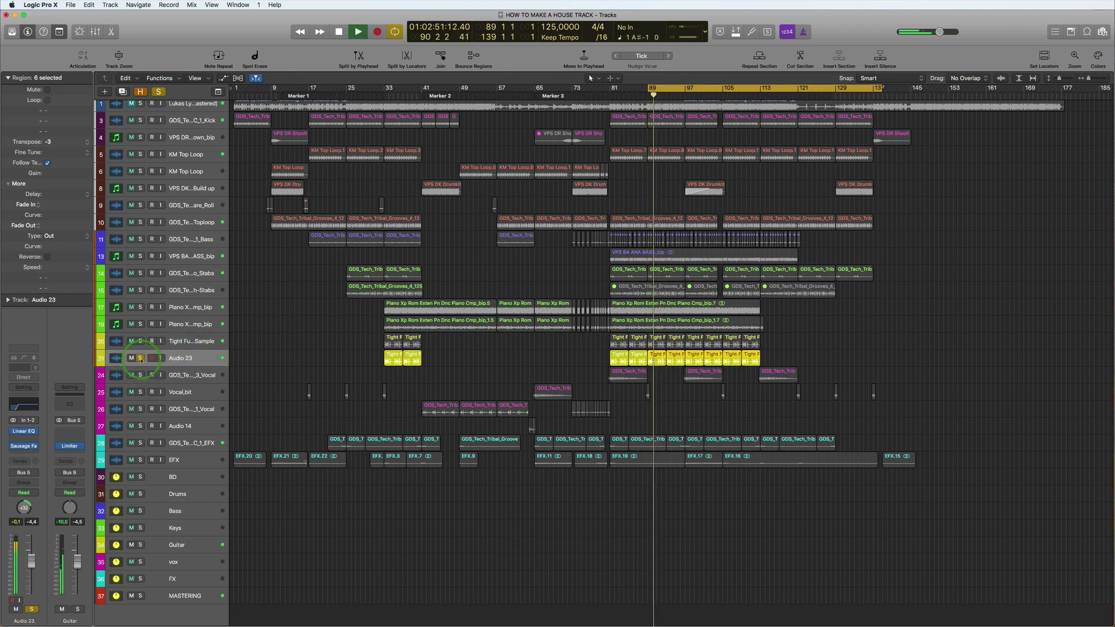
pyautogui.click(140, 340)
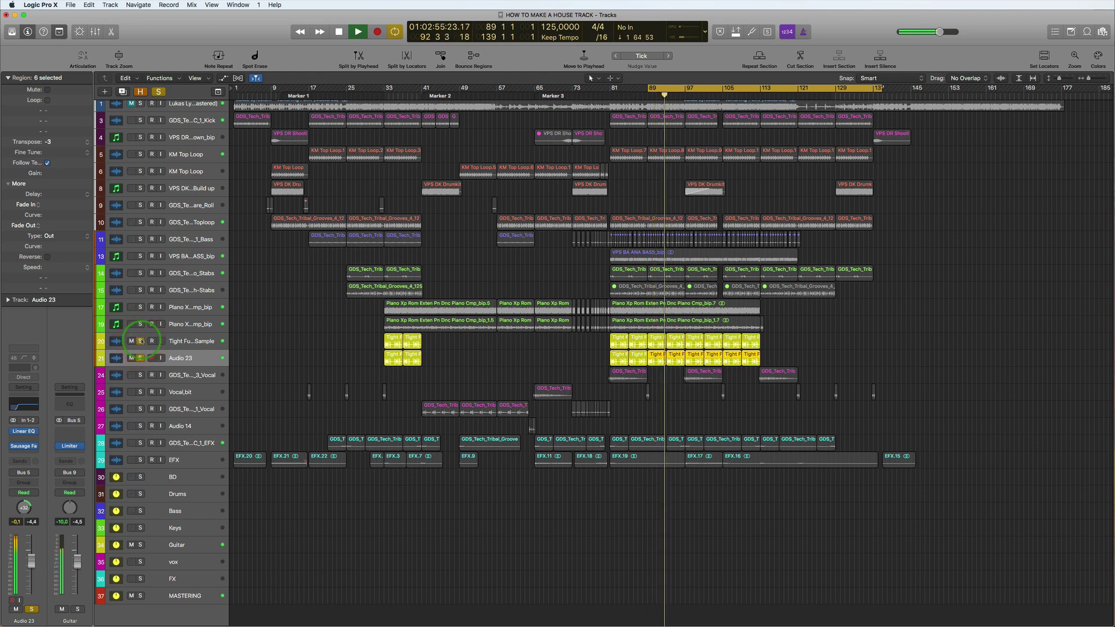
pyautogui.click(185, 342)
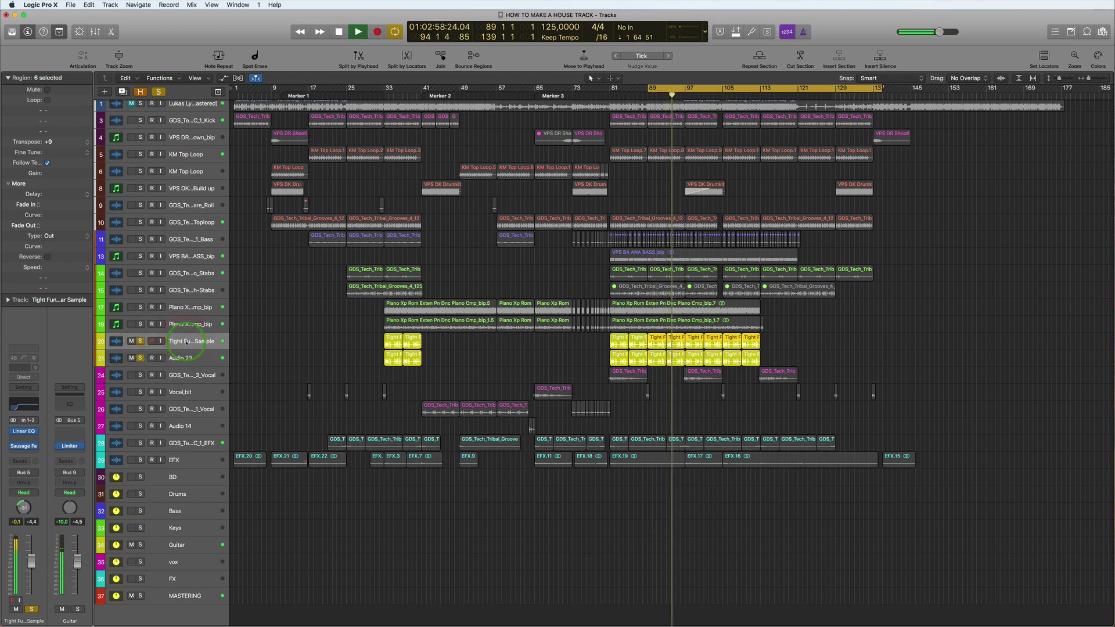
# Step: Compare the region transpose settings of the Audio 23 and Tight Funk Guitar Sample tracks and end their solo
pyautogui.click(190, 359)
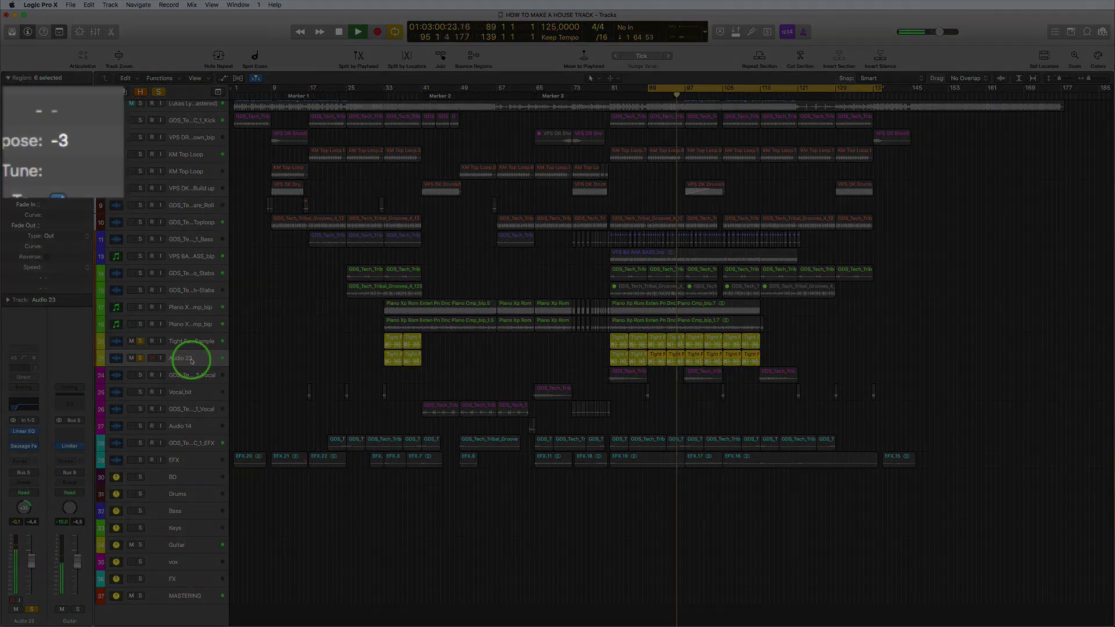
pyautogui.click(191, 344)
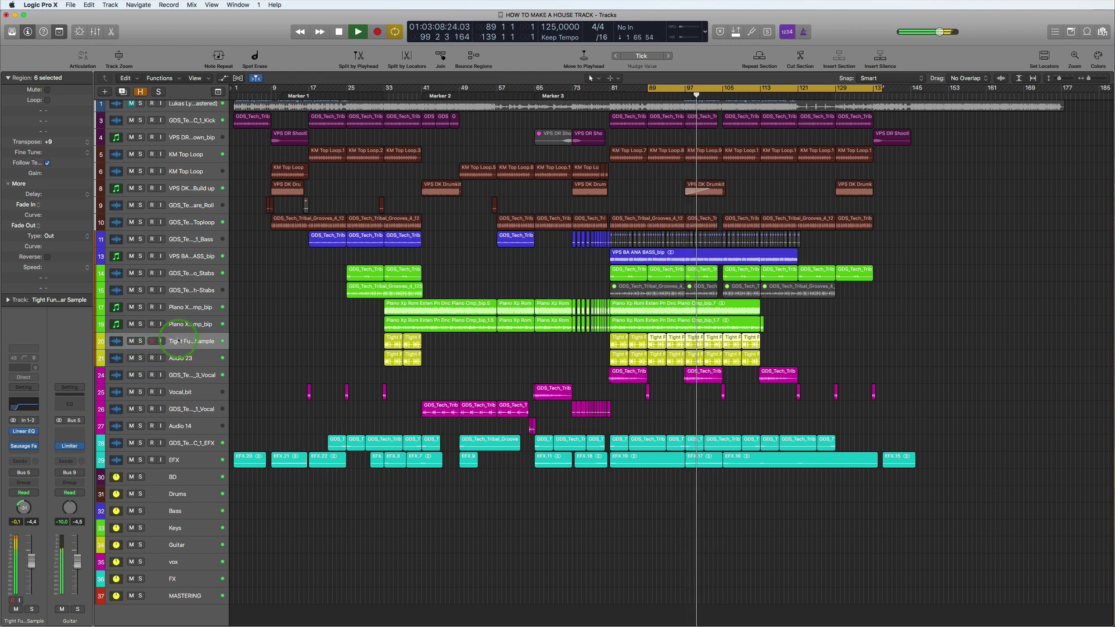
# Step: Listen to the upper Piano Xp track in solo while inspecting its A1StereoControl stereo width, close the plug-in and unsolo the track
pyautogui.click(196, 311)
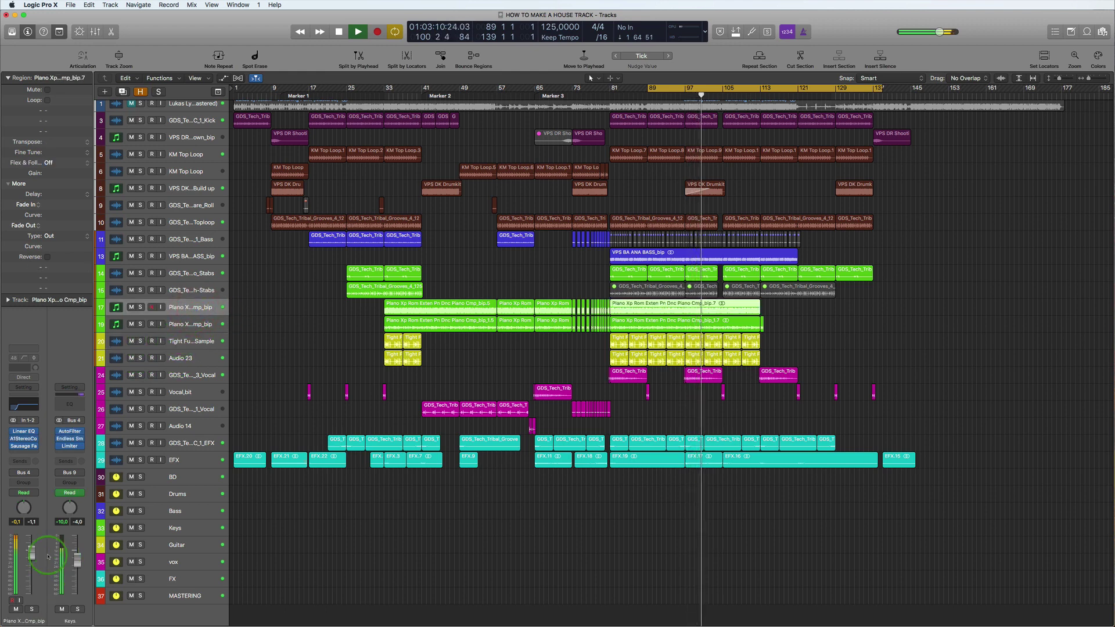
pyautogui.click(32, 609)
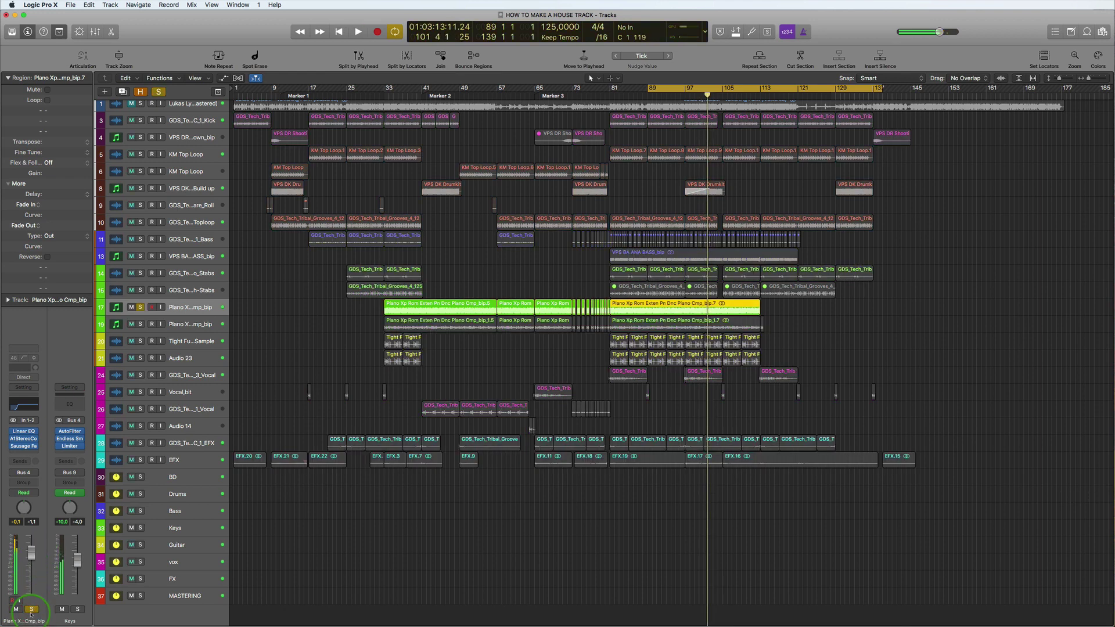
pyautogui.press('Return')
pyautogui.click(23, 444)
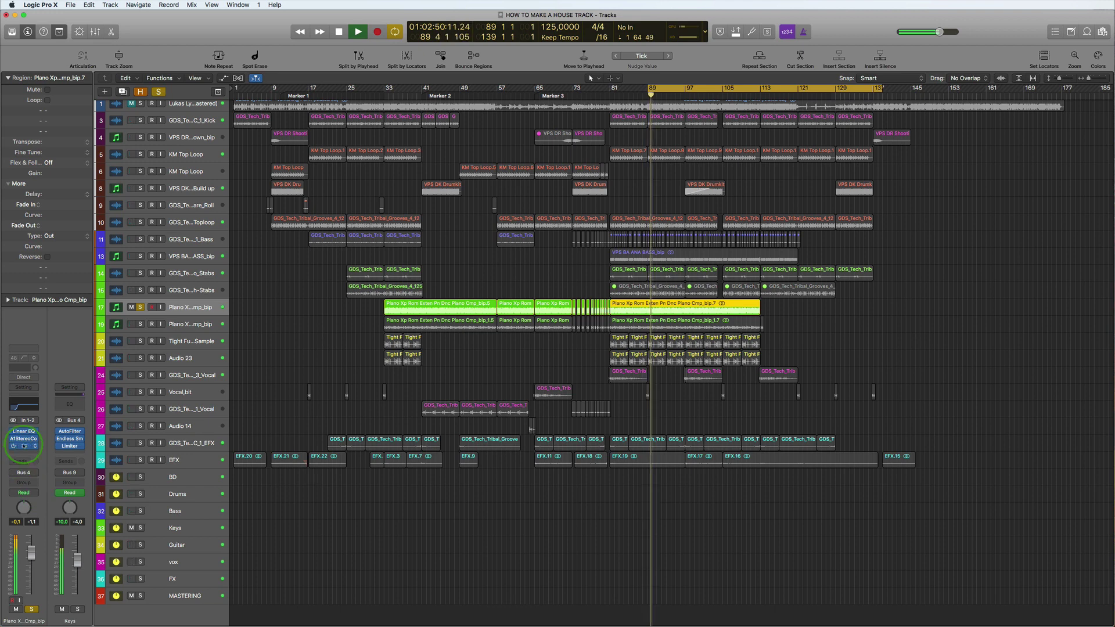
pyautogui.click(23, 439)
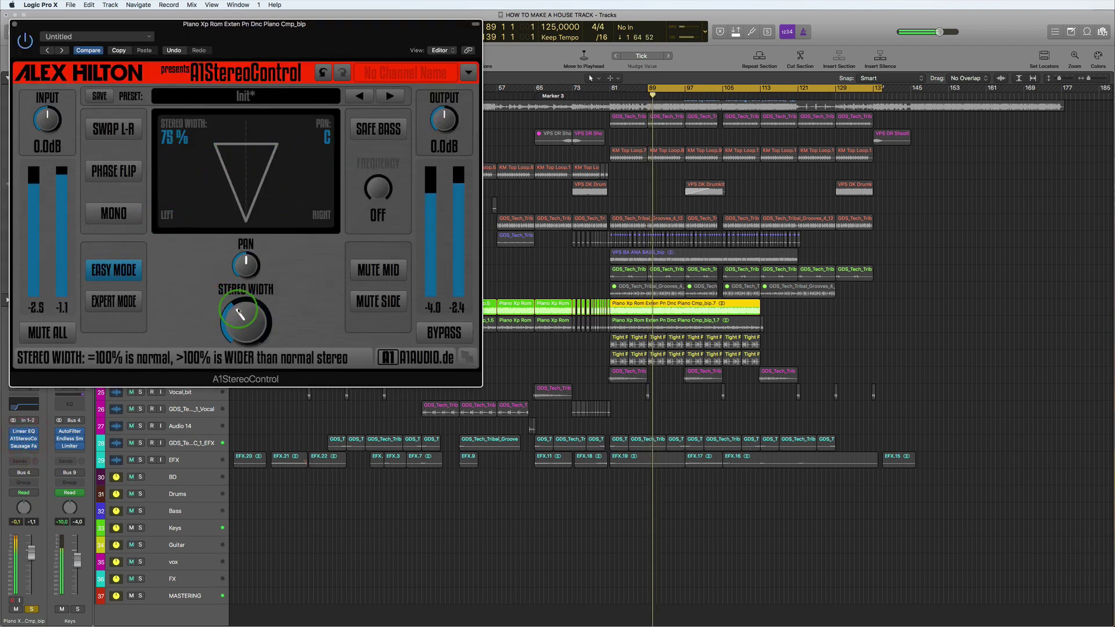
pyautogui.click(23, 37)
pyautogui.click(150, 72)
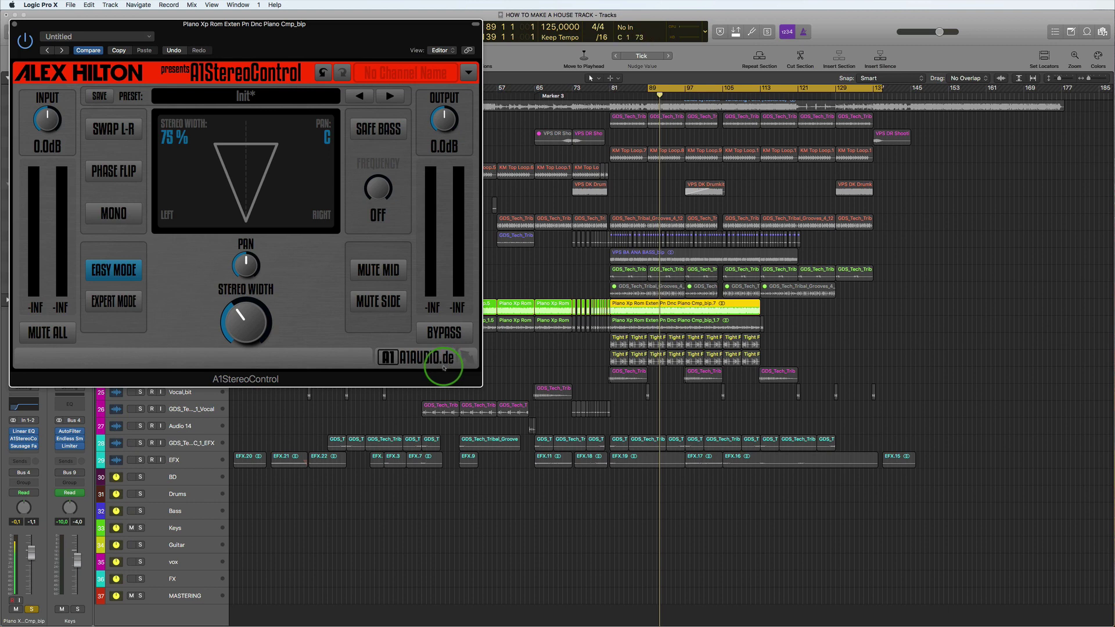
pyautogui.click(15, 25)
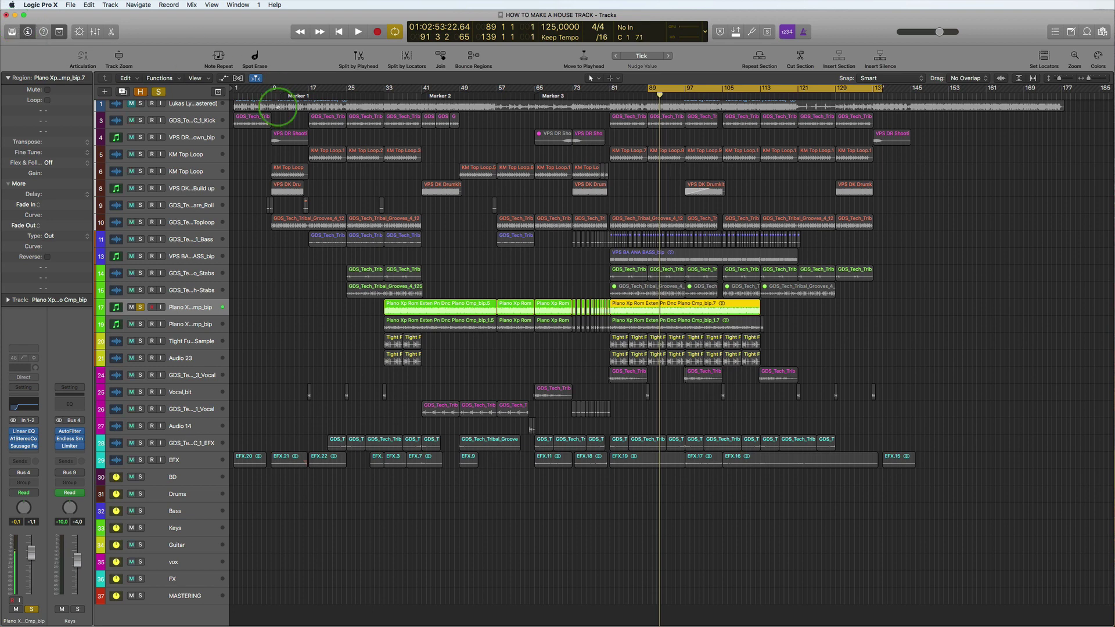
pyautogui.click(140, 307)
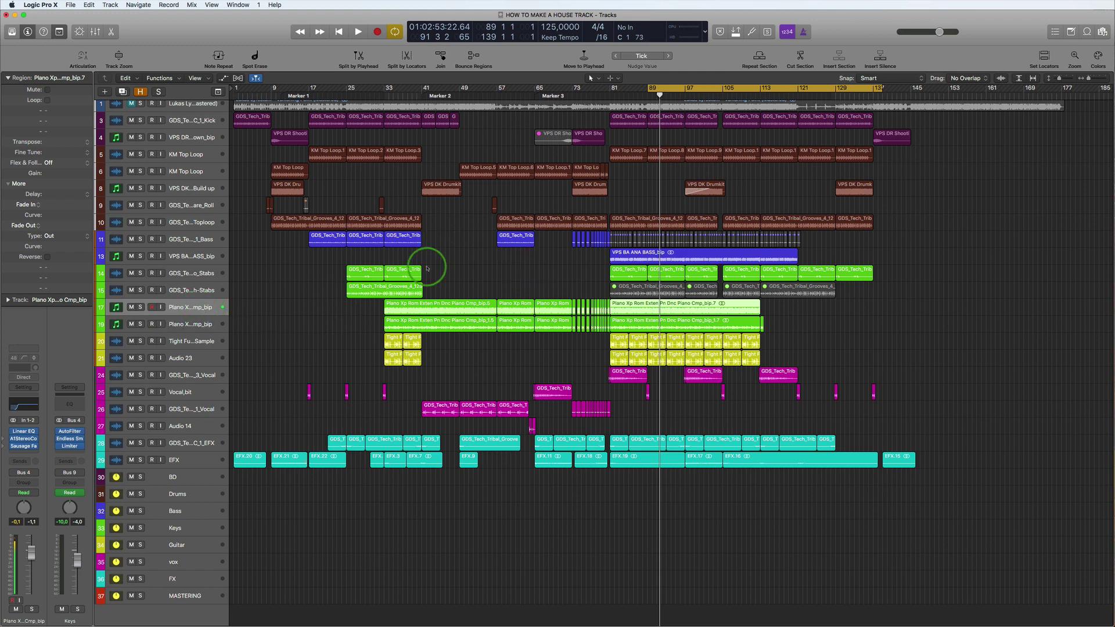
# Step: Set the A1StereoControl stereo width on the lower Piano Xp track to 70% and close the plug-in
pyautogui.click(186, 325)
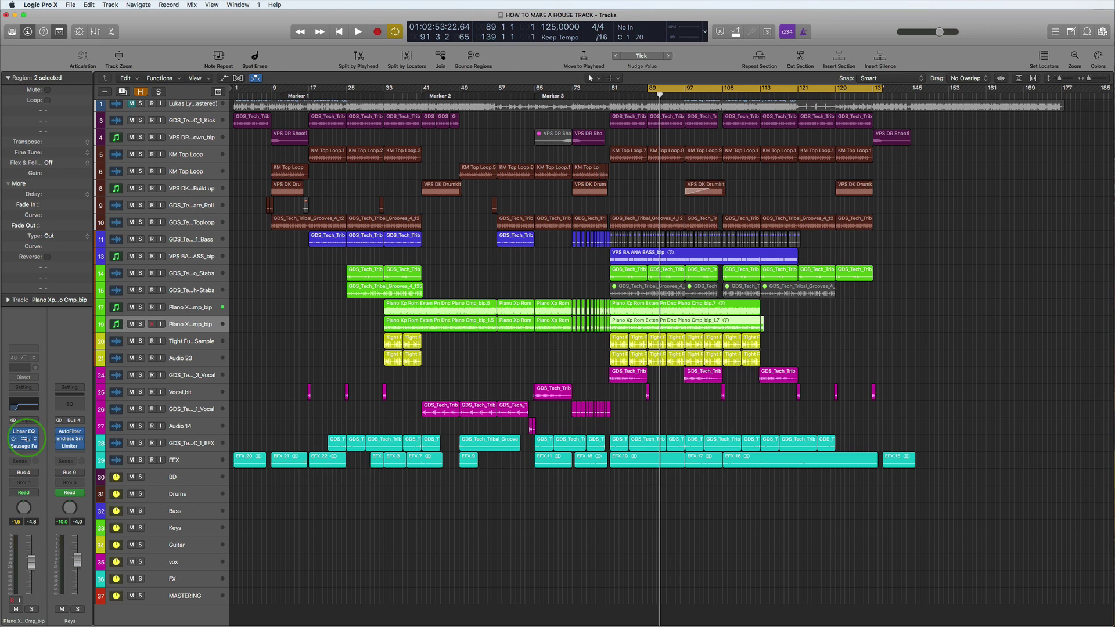
pyautogui.click(26, 440)
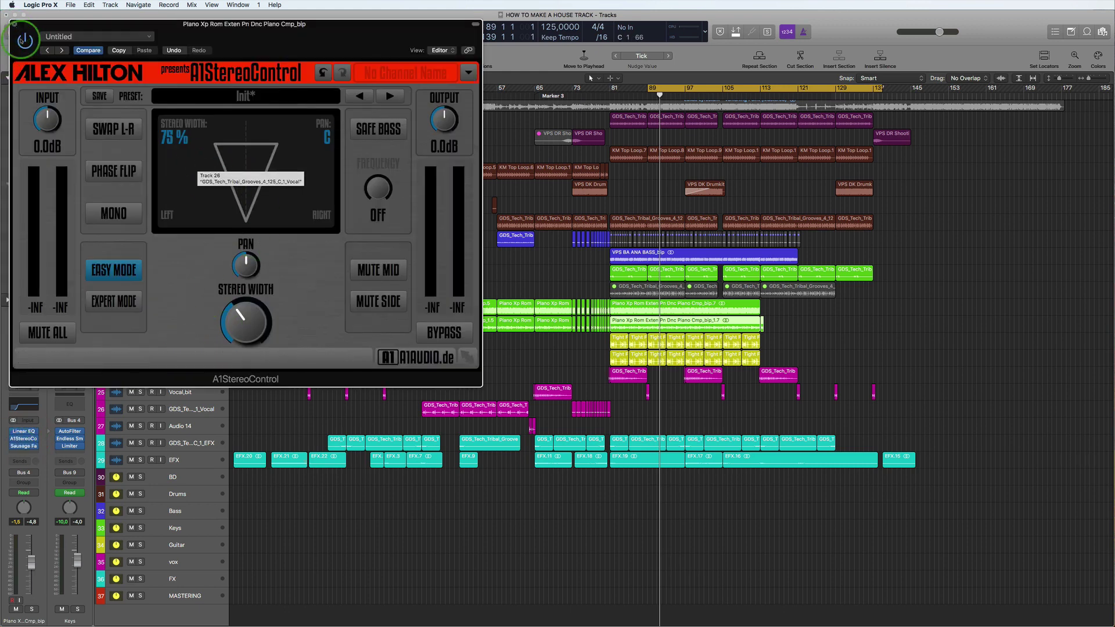
pyautogui.moveTo(244, 323)
pyautogui.mouseDown()
pyautogui.moveTo(245, 332)
pyautogui.moveTo(242, 320)
pyautogui.mouseUp()
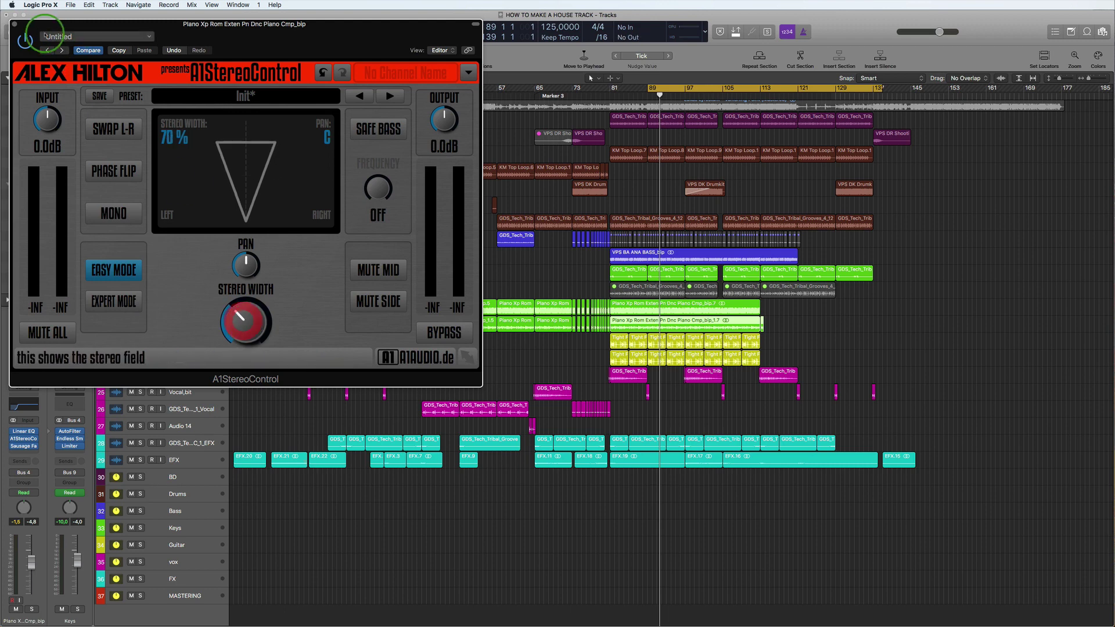
pyautogui.click(14, 25)
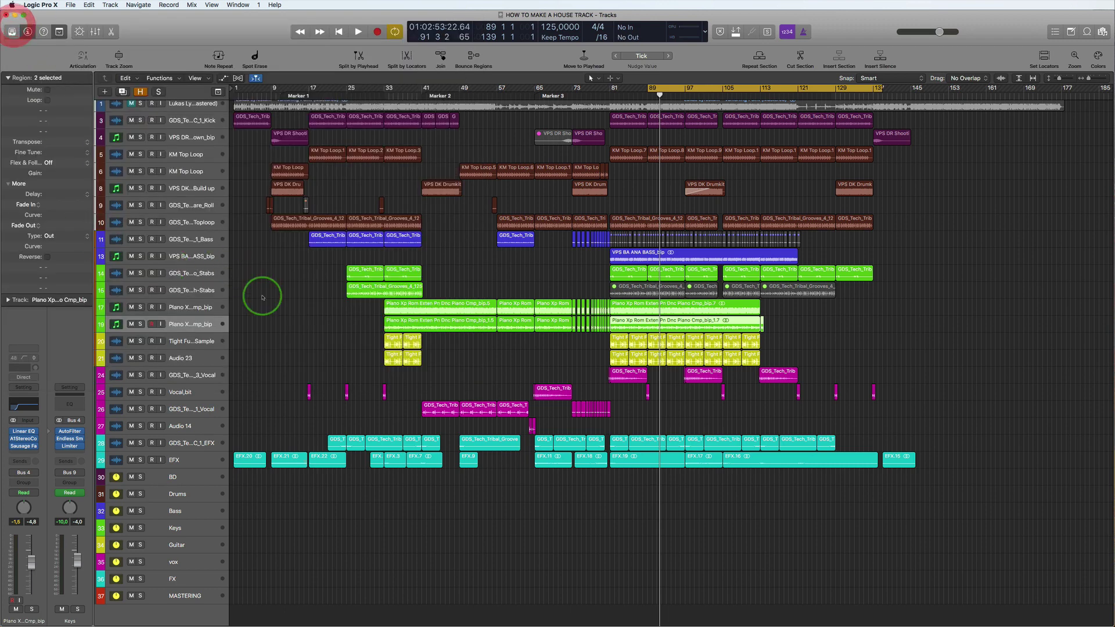
# Step: Set the A1StereoControl stereo width on the upper Piano Xp track to 80% while auditioning it in solo, and unsolo it
pyautogui.click(192, 308)
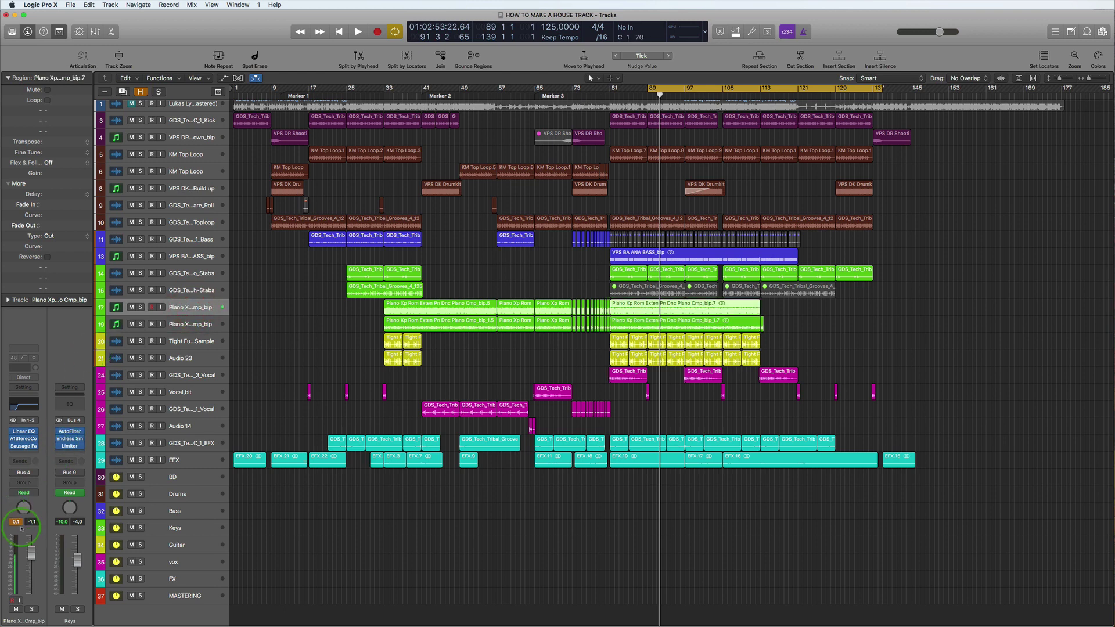
pyautogui.click(32, 609)
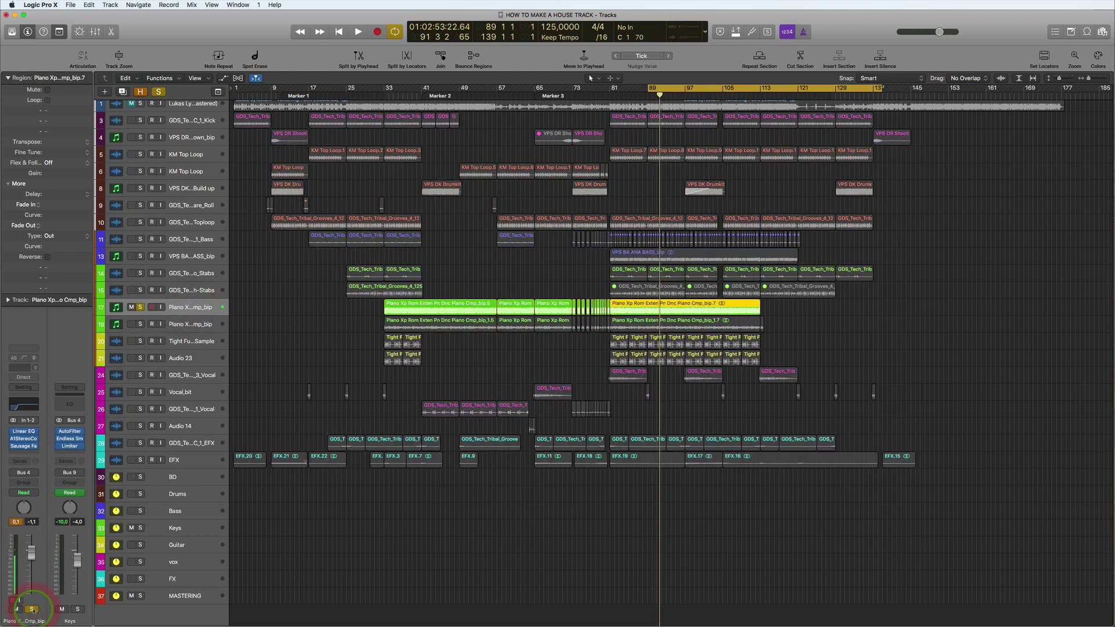
pyautogui.press('space')
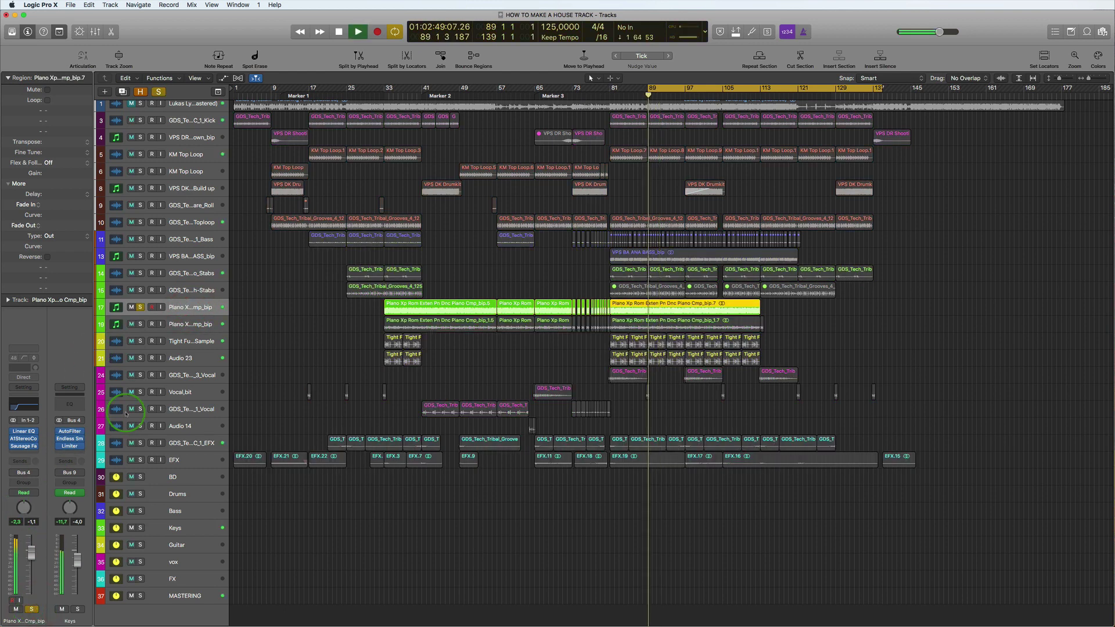
pyautogui.click(24, 438)
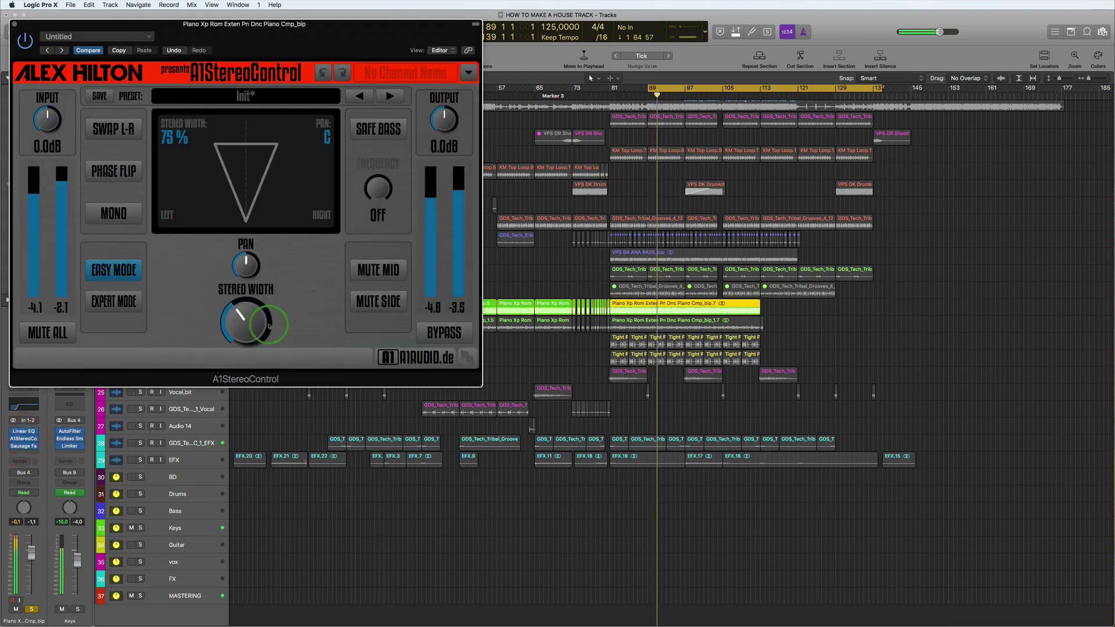
pyautogui.moveTo(244, 322); pyautogui.dragTo(244, 319)
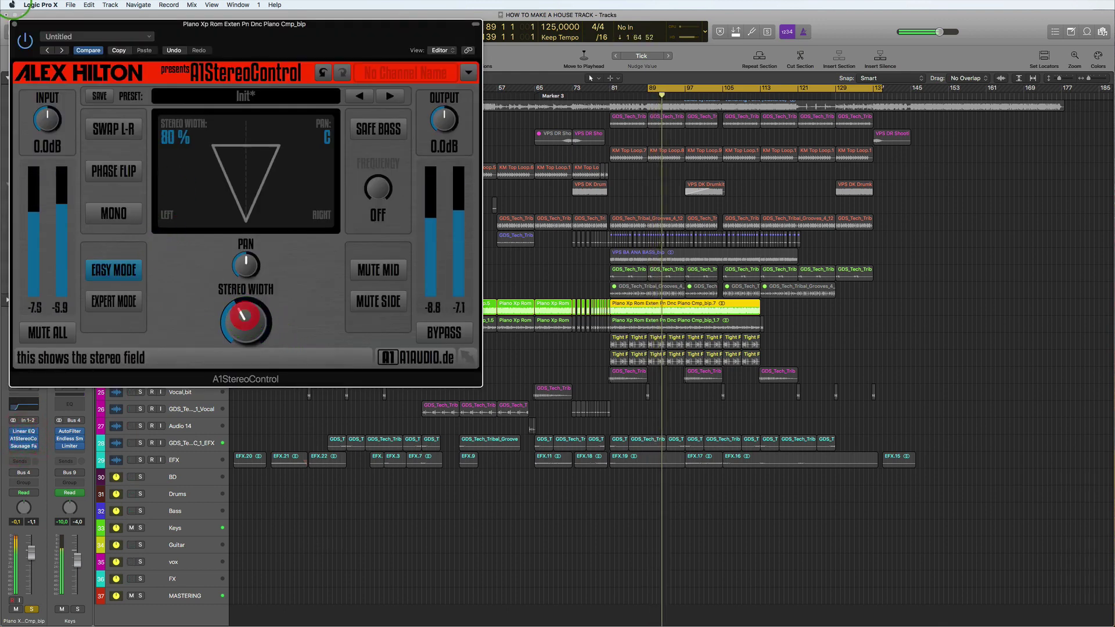
pyautogui.click(15, 25)
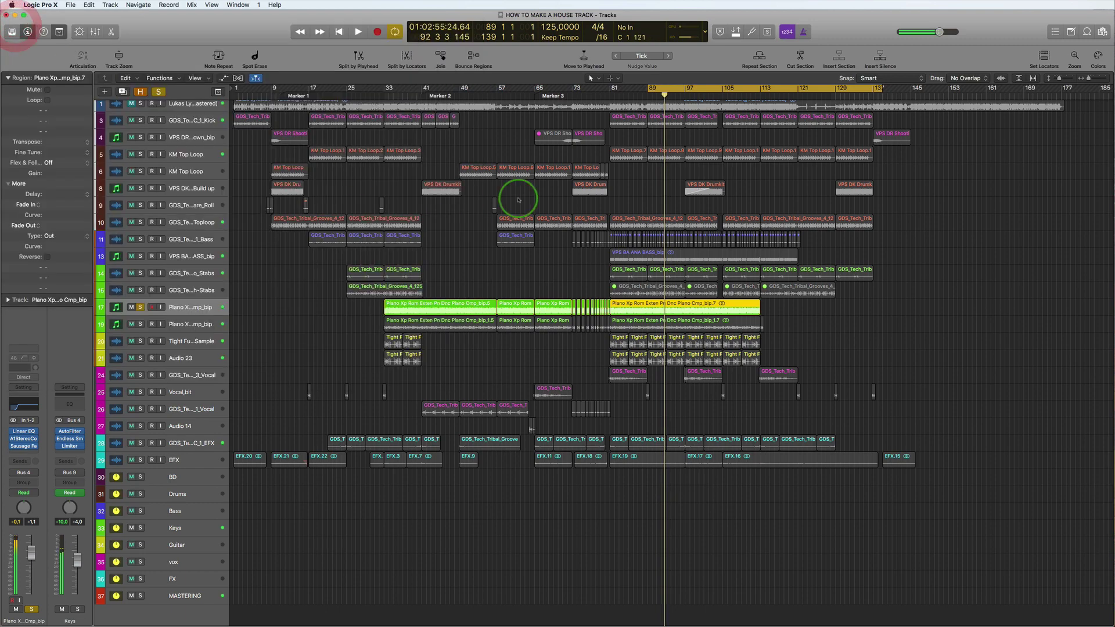
pyautogui.click(140, 307)
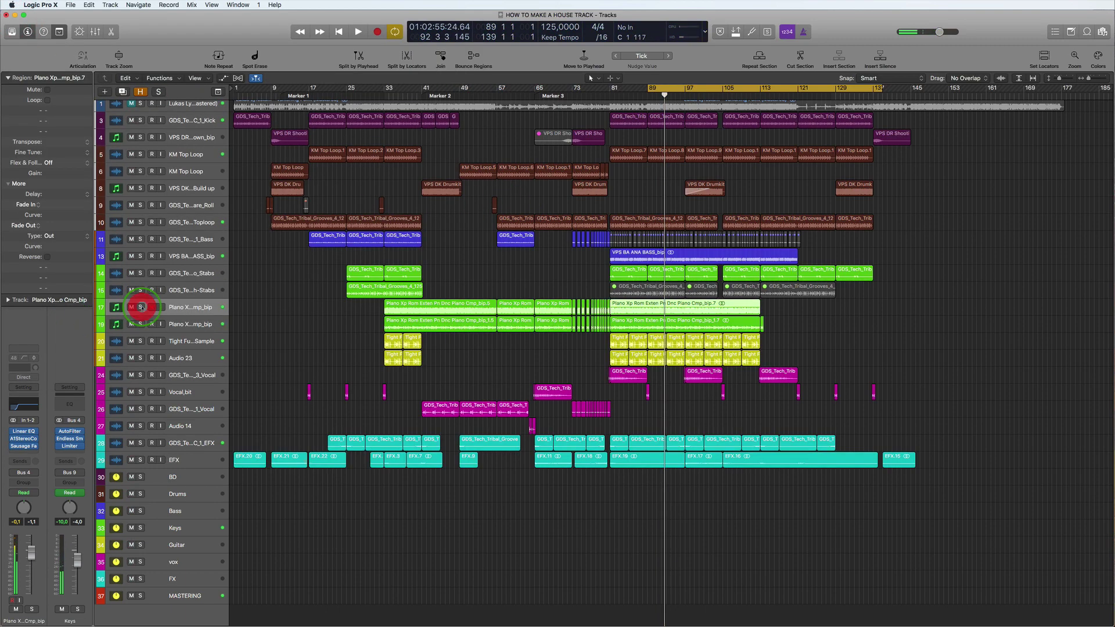
# Step: Try the Stereo Pan mode on the upper Piano Xp track's pan control and switch it back to Balance
pyautogui.rightClick(23, 507)
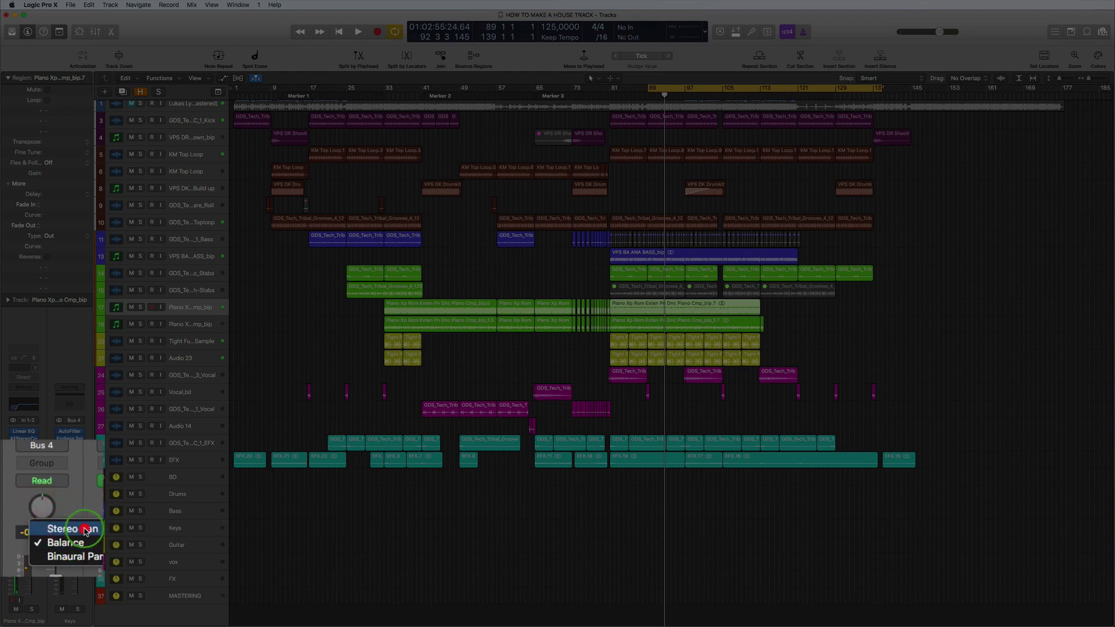
pyautogui.click(85, 529)
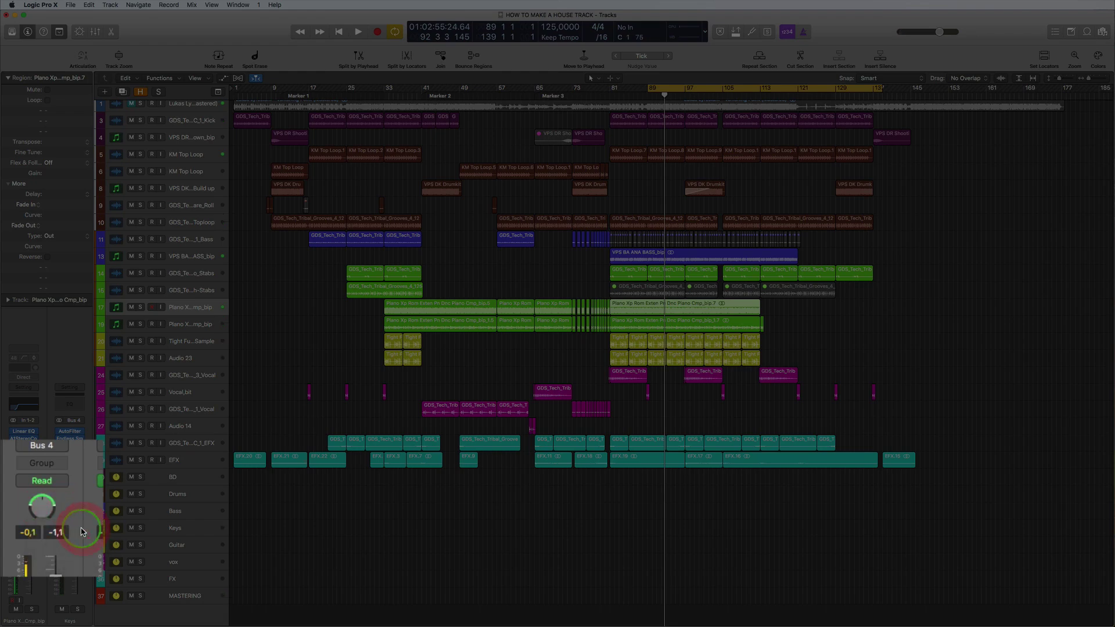
pyautogui.rightClick(44, 514)
pyautogui.click(67, 541)
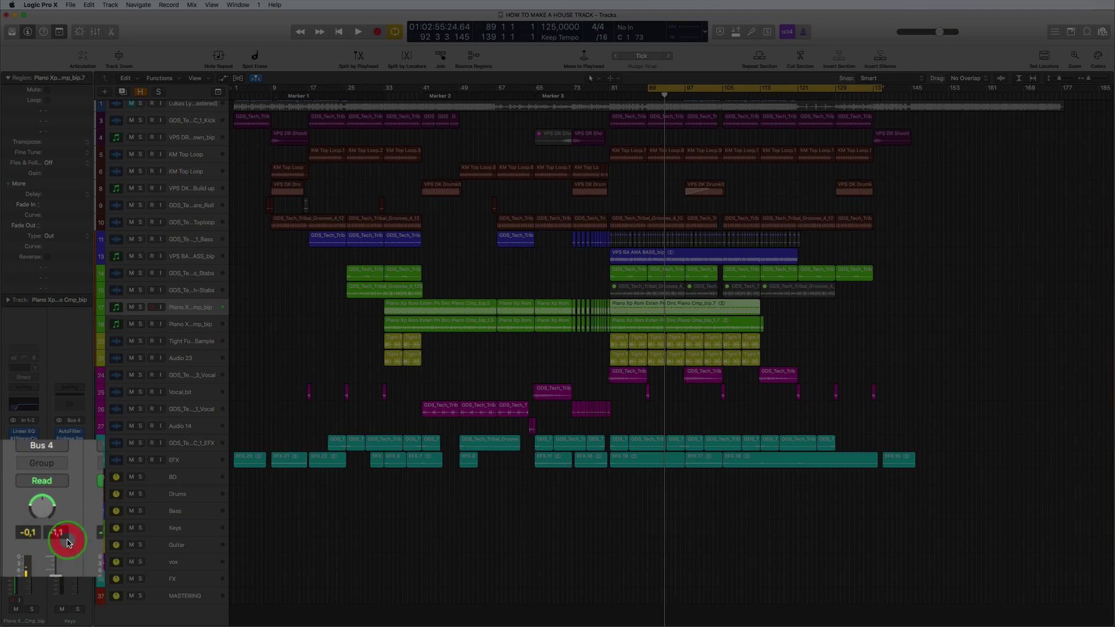
pyautogui.moveTo(67, 541); pyautogui.dragTo(67, 541)
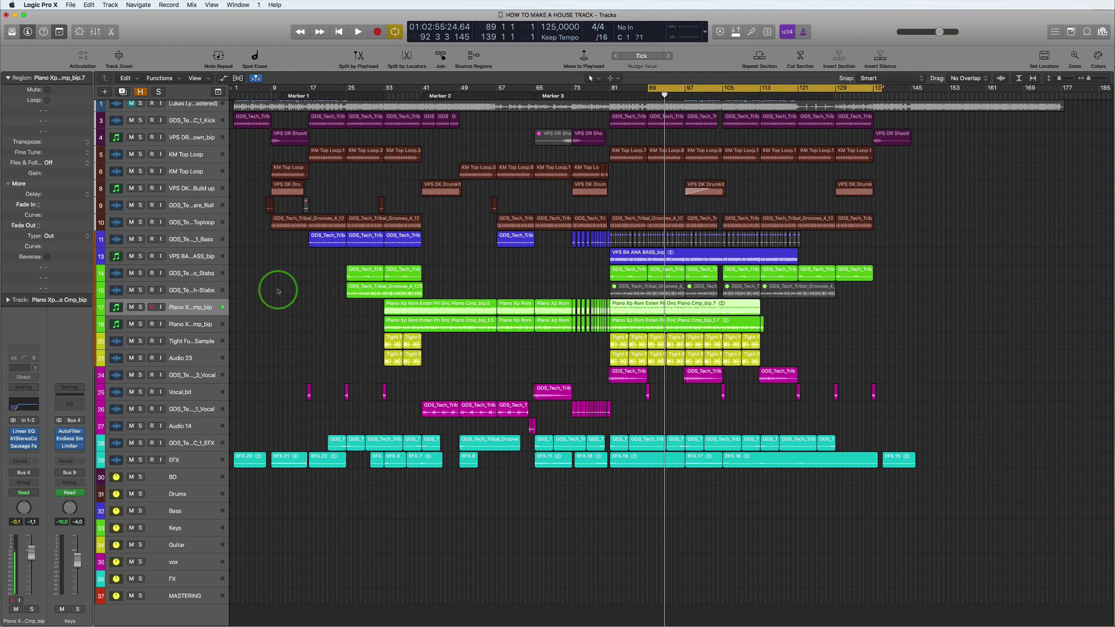
# Step: Play the lower Piano Xp track in the full mix and in solo, unsolo it and stop playback
pyautogui.click(197, 324)
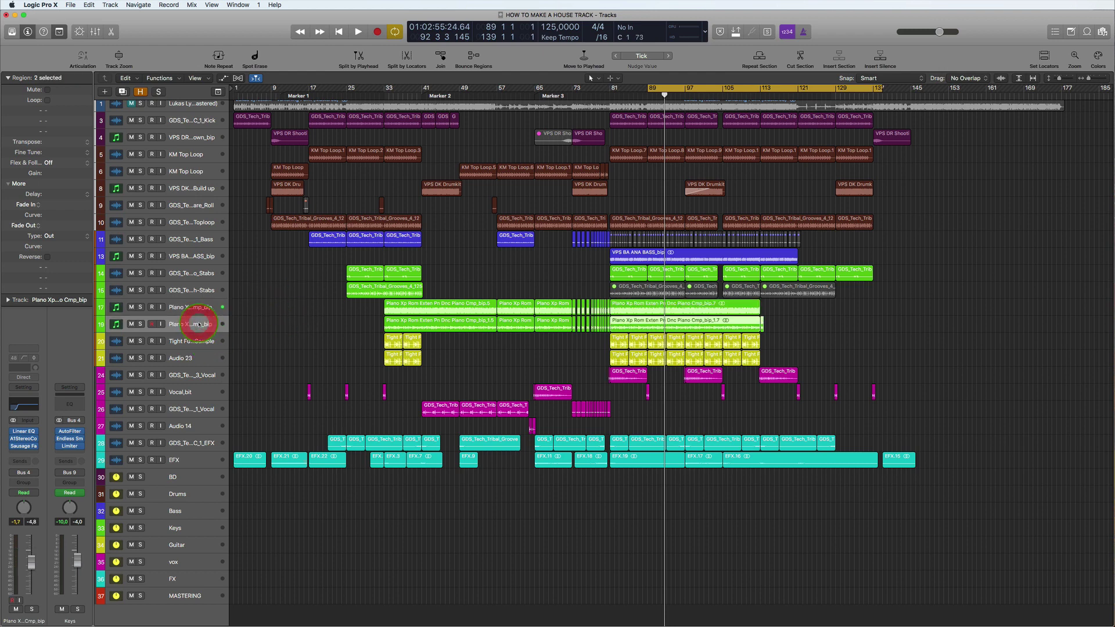
pyautogui.press('space')
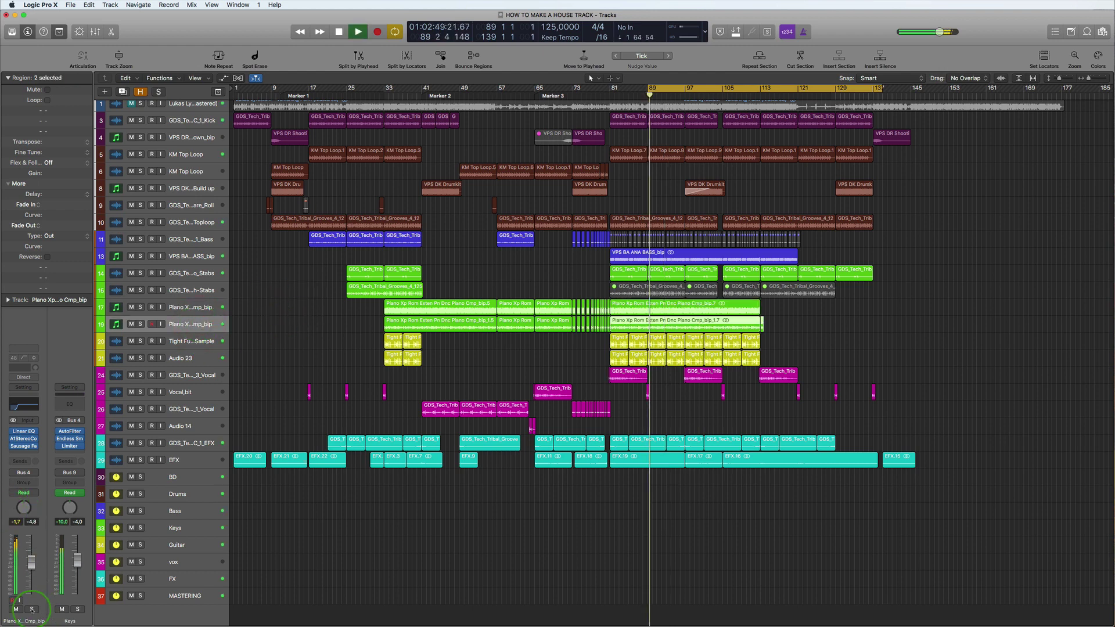
pyautogui.click(32, 609)
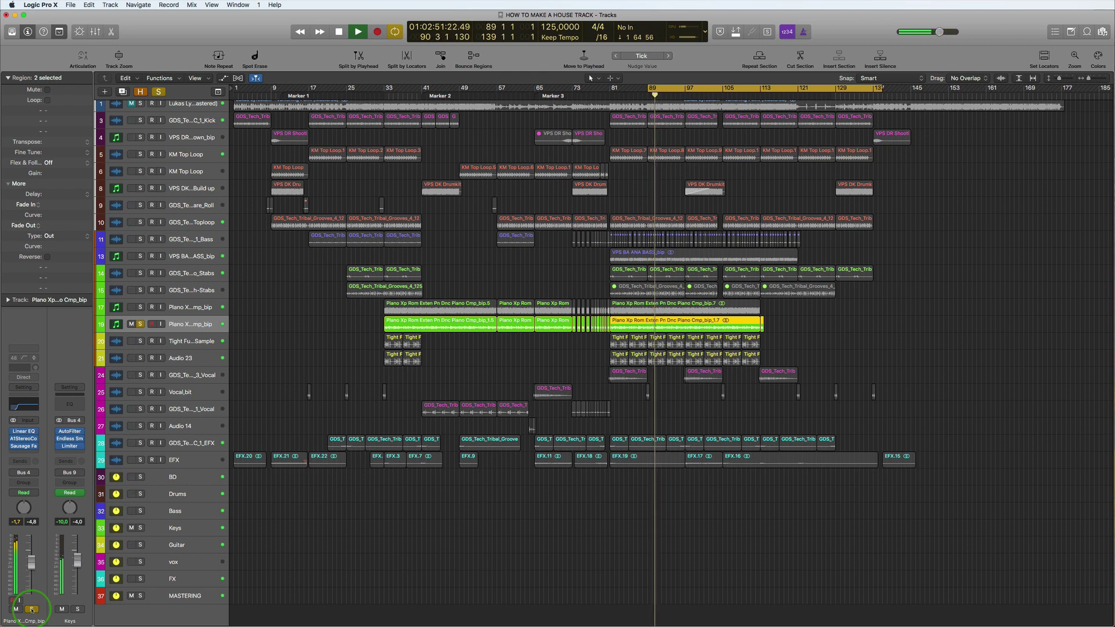
pyautogui.click(32, 609)
pyautogui.press('space')
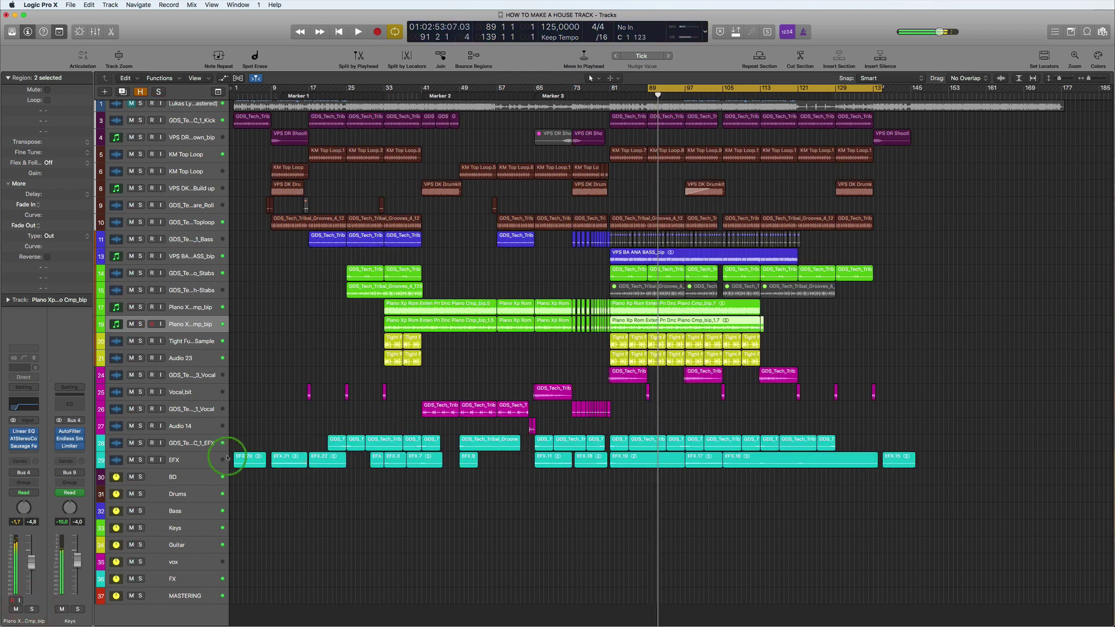
# Step: Set the cycle range from bar 81 to about bar 125 and audition the VPS BA ANA BASS track in solo and in the mix
pyautogui.click(171, 258)
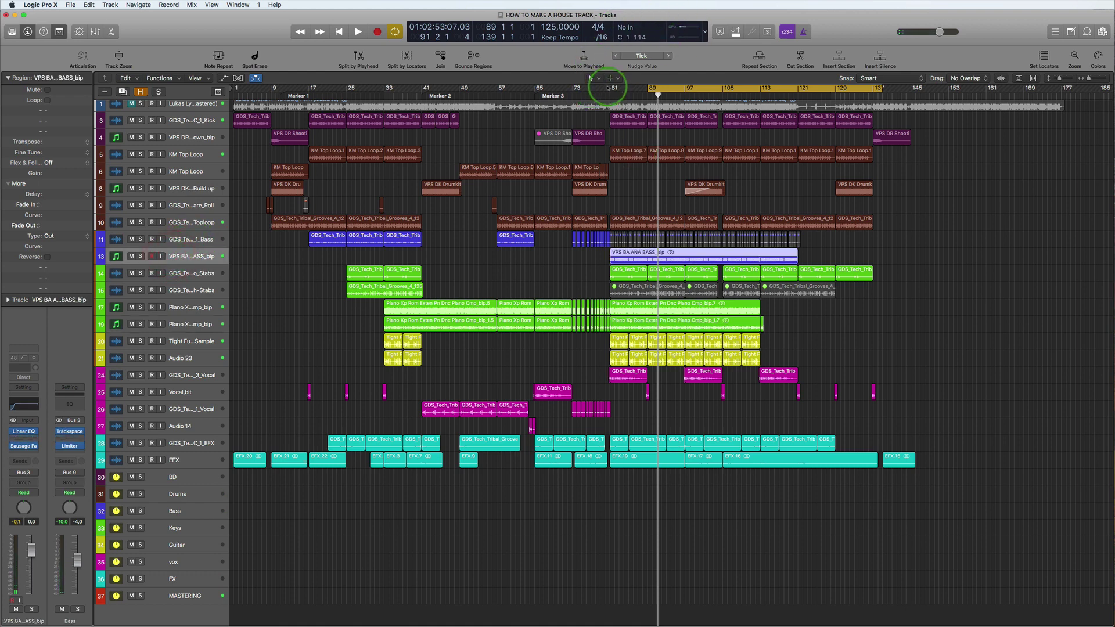
pyautogui.moveTo(607, 87); pyautogui.dragTo(821, 88)
pyautogui.press('space')
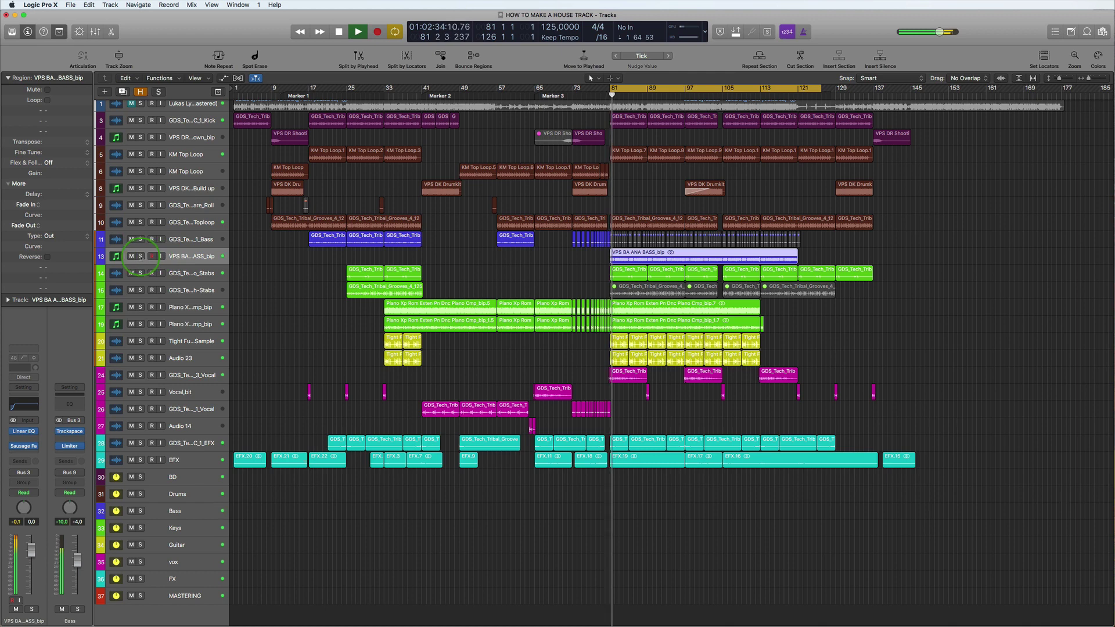
pyautogui.click(139, 256)
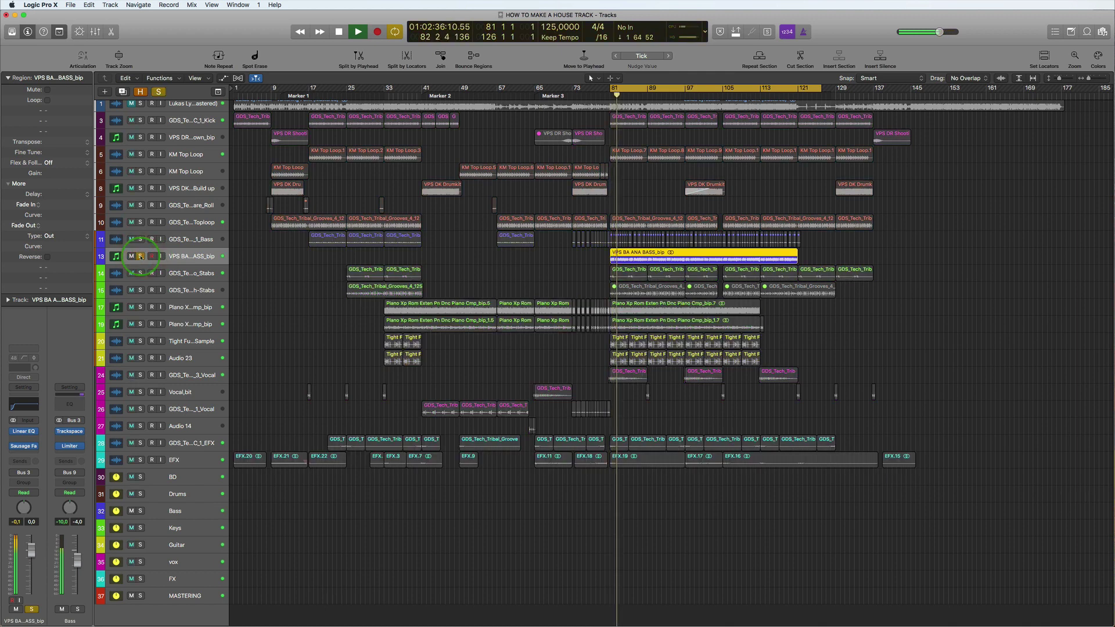
pyautogui.click(140, 256)
pyautogui.press('space')
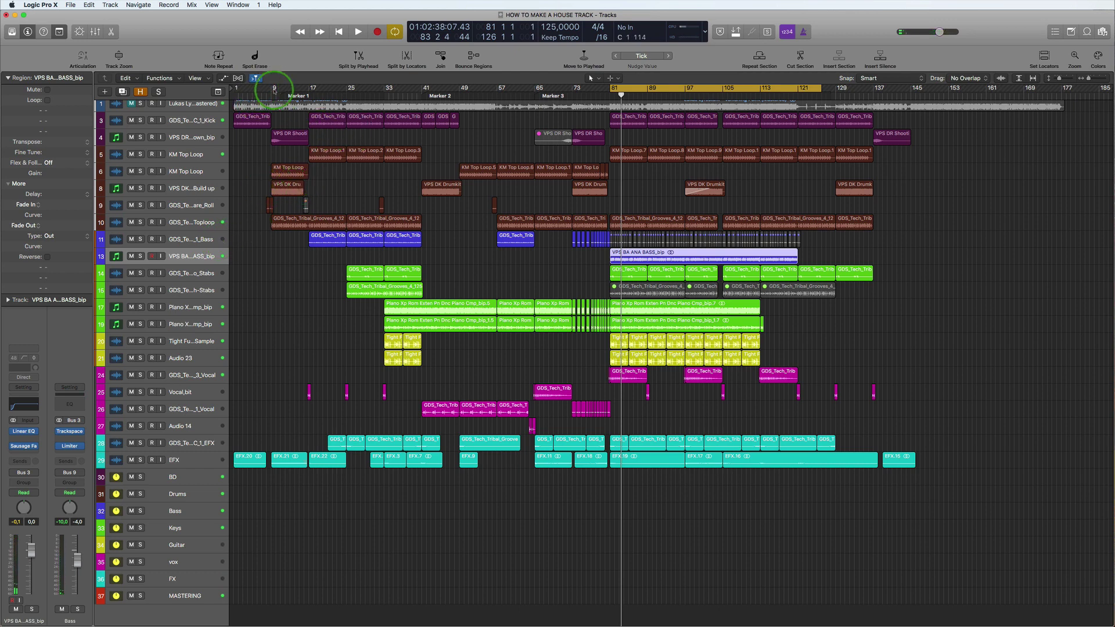
# Step: Open the mixer and select the MASTERING channel to inspect its effects chain
pyautogui.scroll(1, 291, 302)
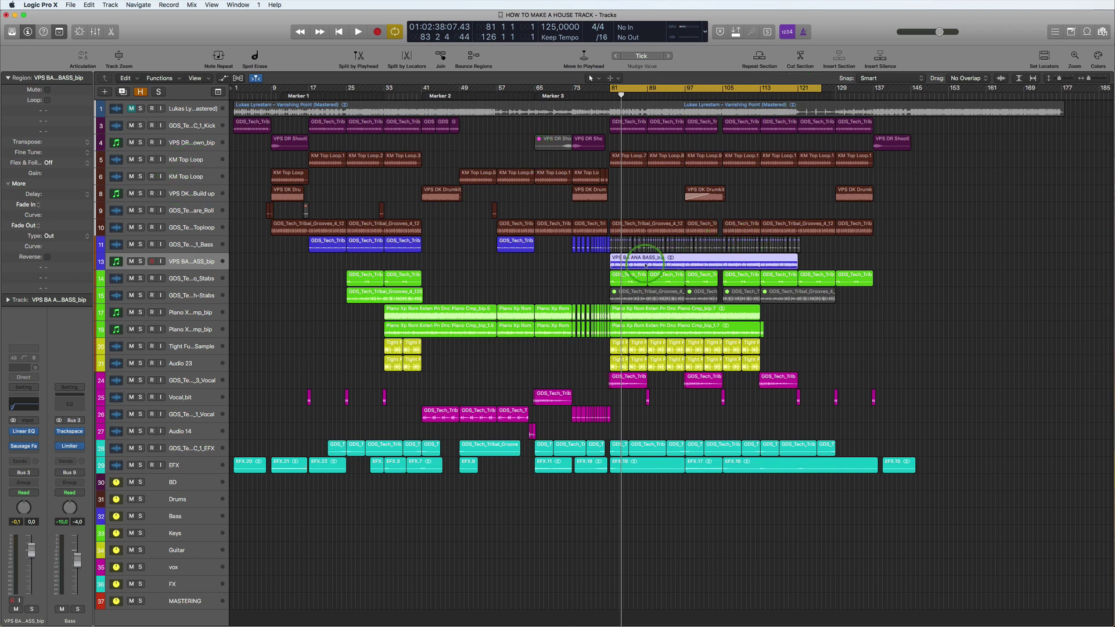
pyautogui.click(95, 32)
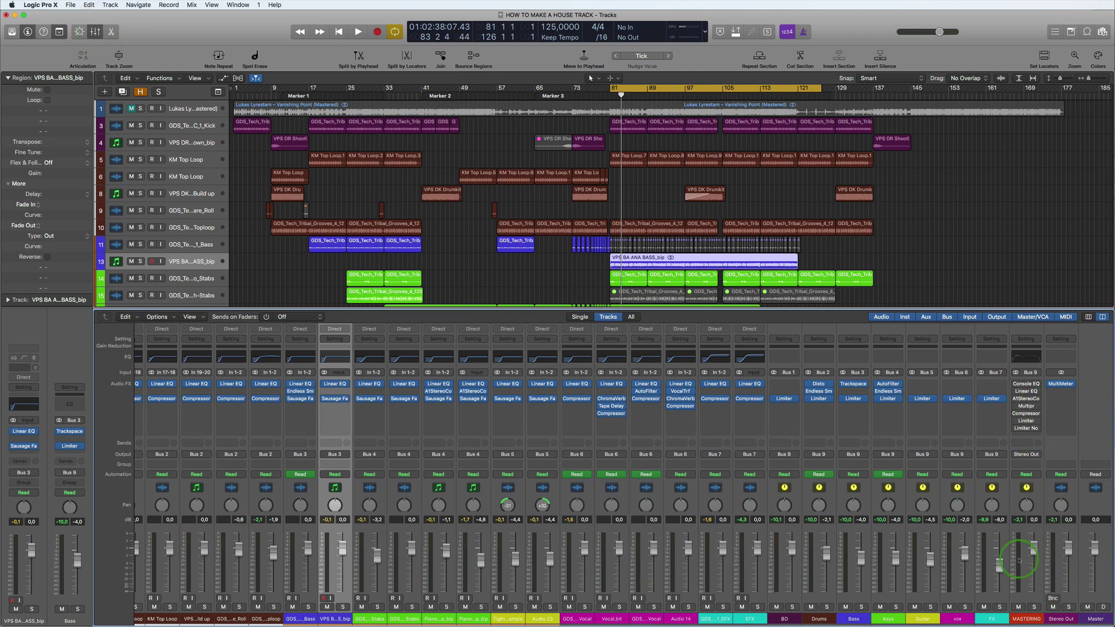
pyautogui.click(1023, 619)
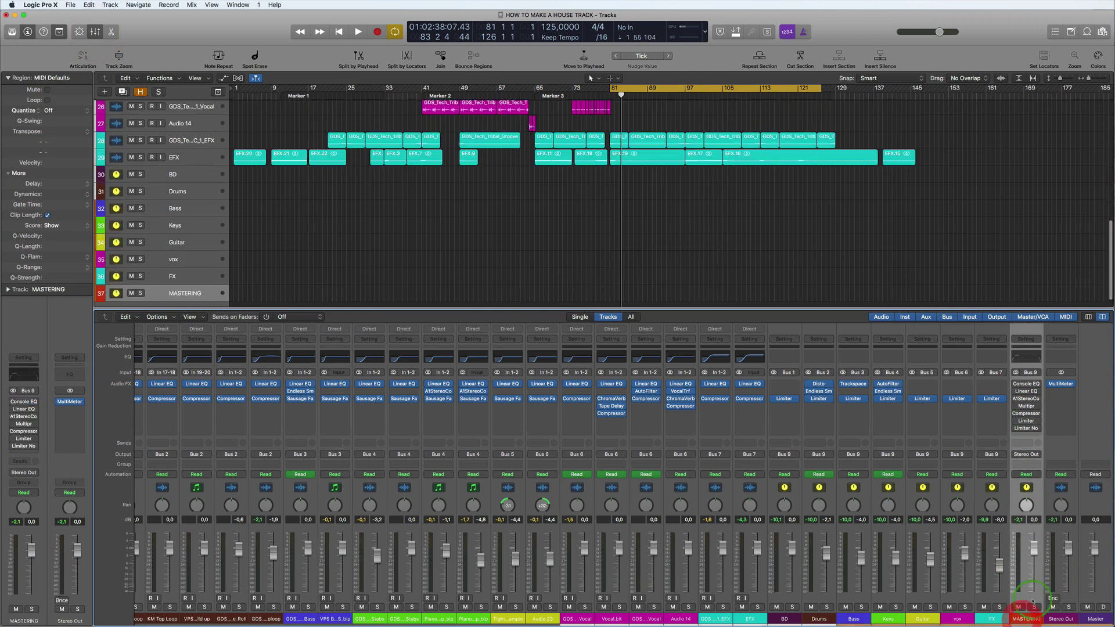
# Step: Open the Console EQ on the MASTERING channel and switch it on while playing the mix, stopping playback when done
pyautogui.click(1027, 383)
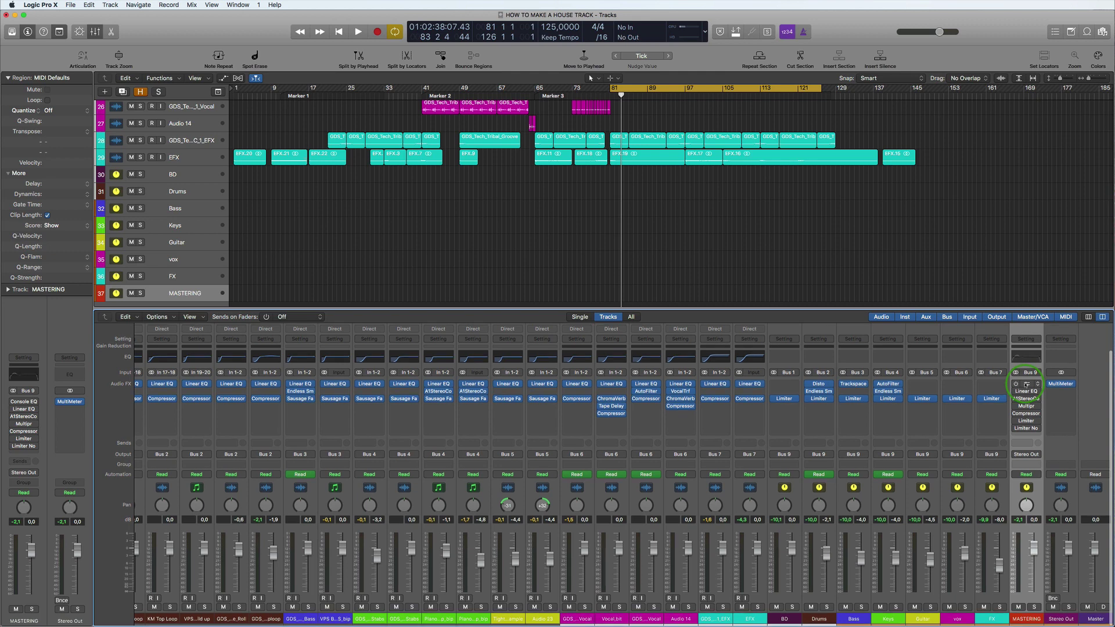
pyautogui.click(1027, 383)
pyautogui.moveTo(372, 23); pyautogui.dragTo(587, 78)
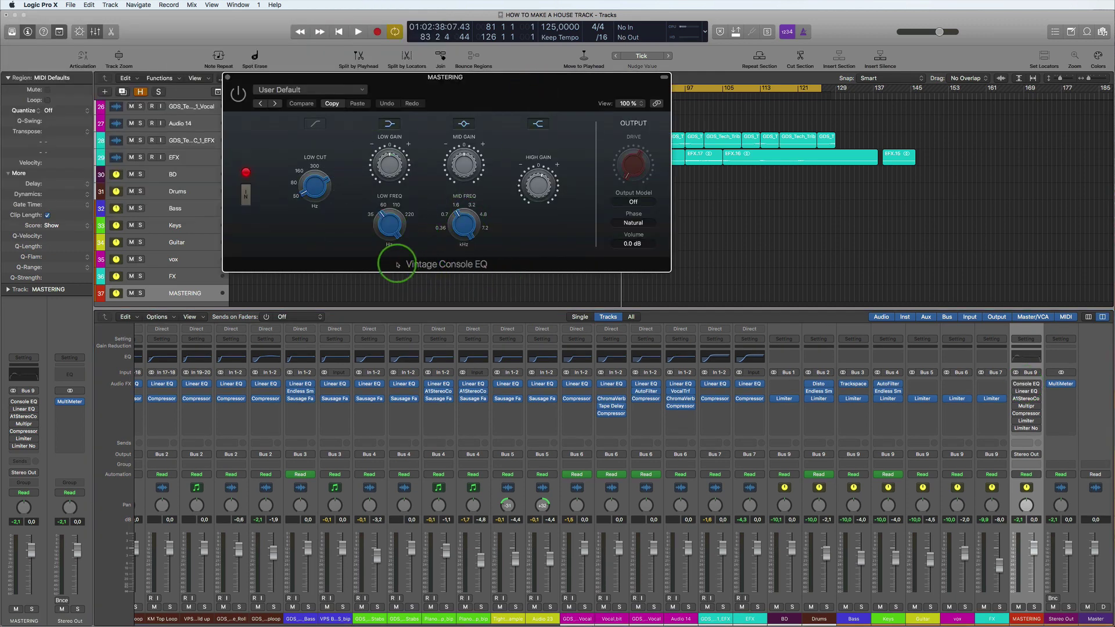
pyautogui.moveTo(540, 185); pyautogui.dragTo(540, 178)
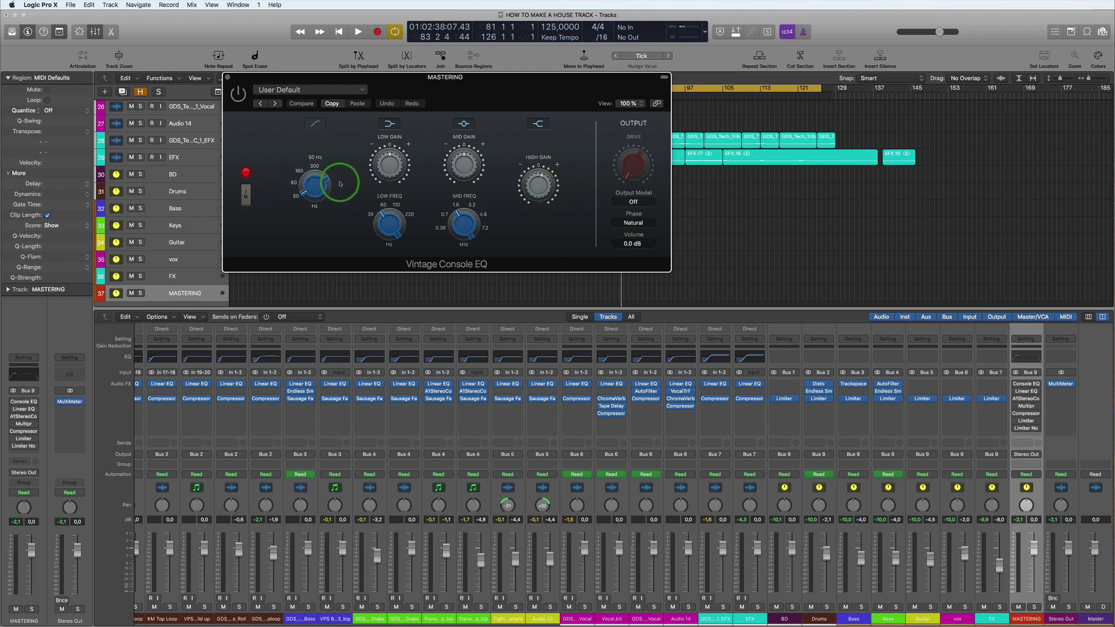
pyautogui.press('space')
pyautogui.click(238, 94)
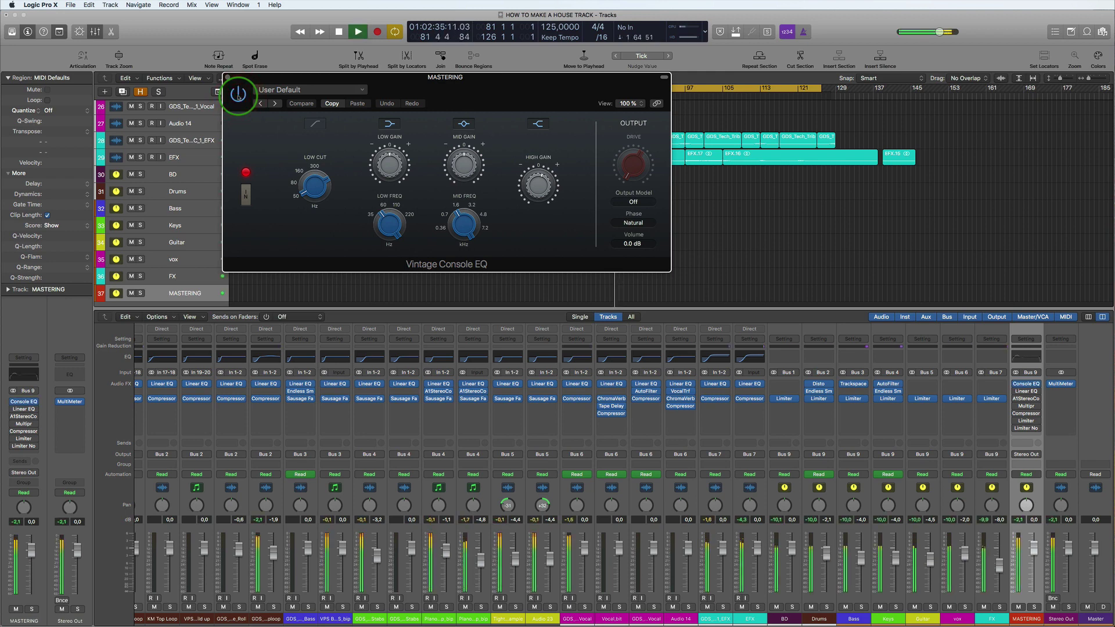
pyautogui.click(238, 94)
pyautogui.press('space')
# Step: Open the MultiMeter on the Stereo Out channel and arrange it beside the Vintage Console EQ window
pyautogui.click(1086, 404)
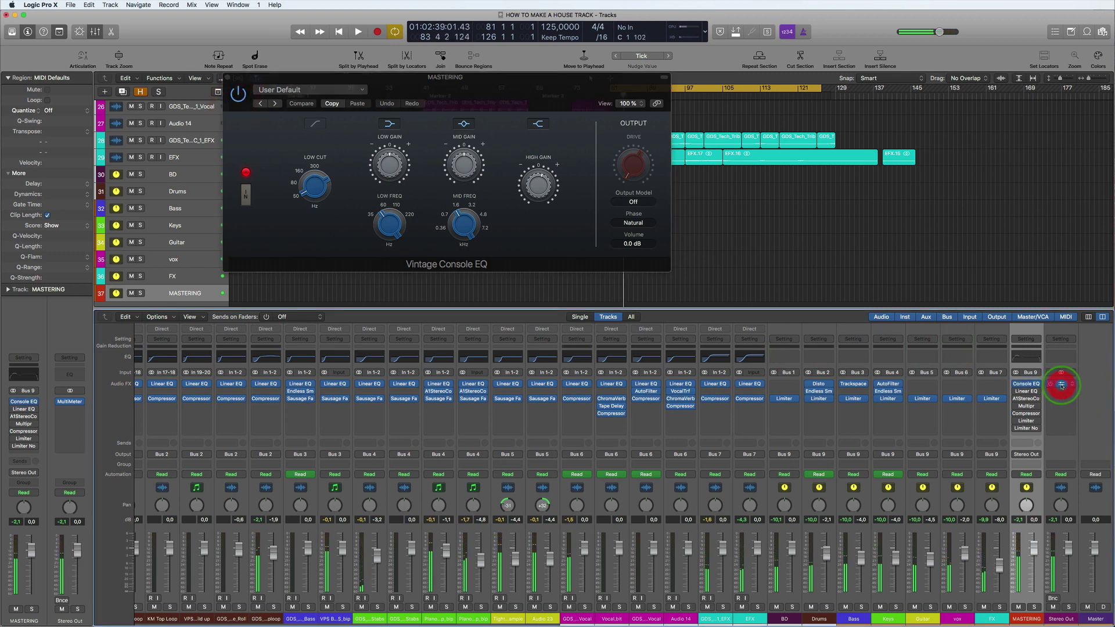
pyautogui.moveTo(281, 35); pyautogui.dragTo(313, 280)
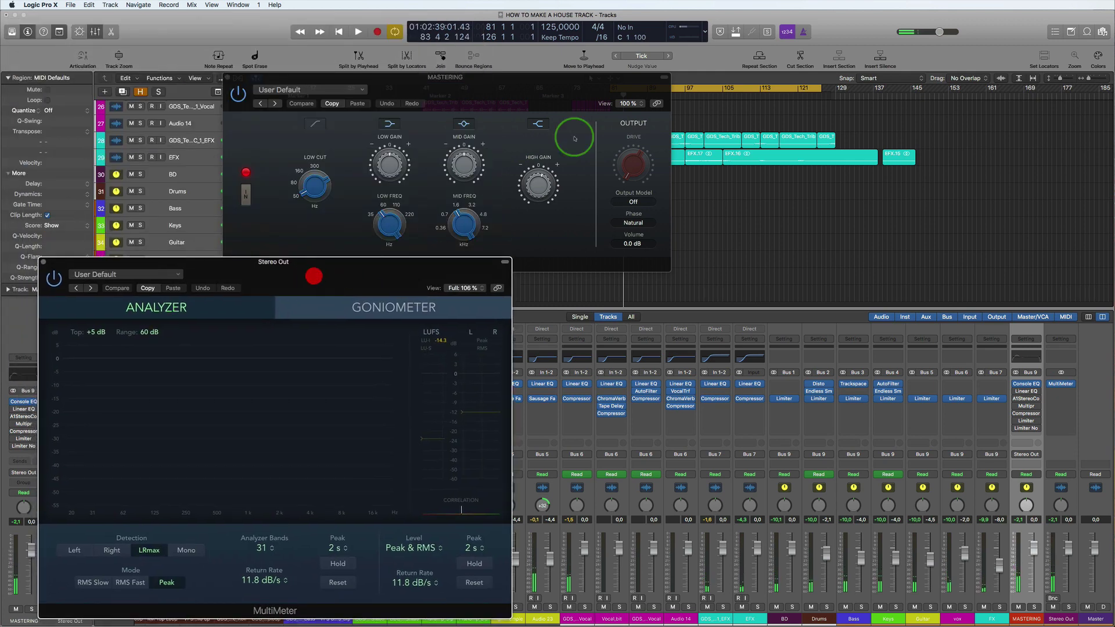
pyautogui.moveTo(554, 100); pyautogui.dragTo(783, 77)
# Step: Play the loop with the Console EQ bypassed for comparison and reset the MASTERING channel's peak level reading
pyautogui.press('space')
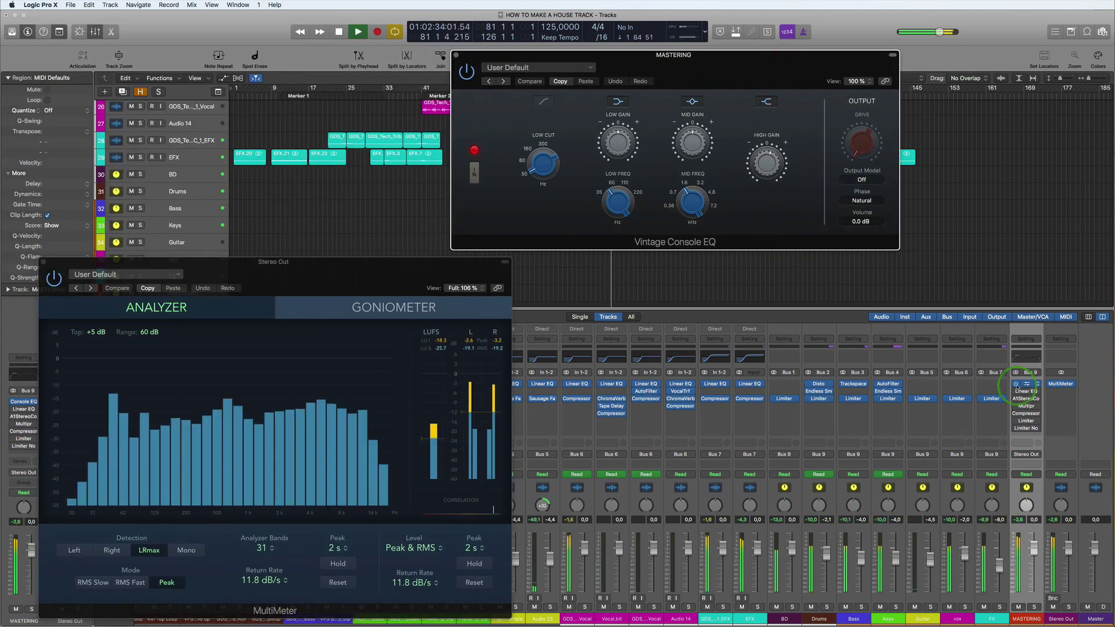
pyautogui.click(1012, 383)
pyautogui.click(1014, 536)
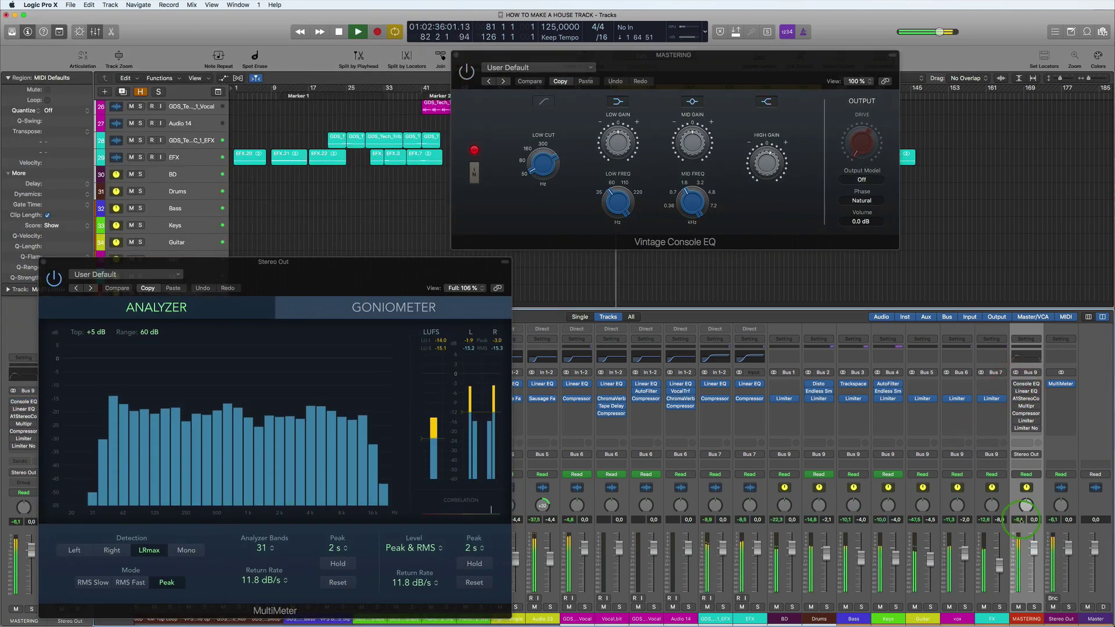
pyautogui.moveTo(1015, 536); pyautogui.dragTo(1017, 540)
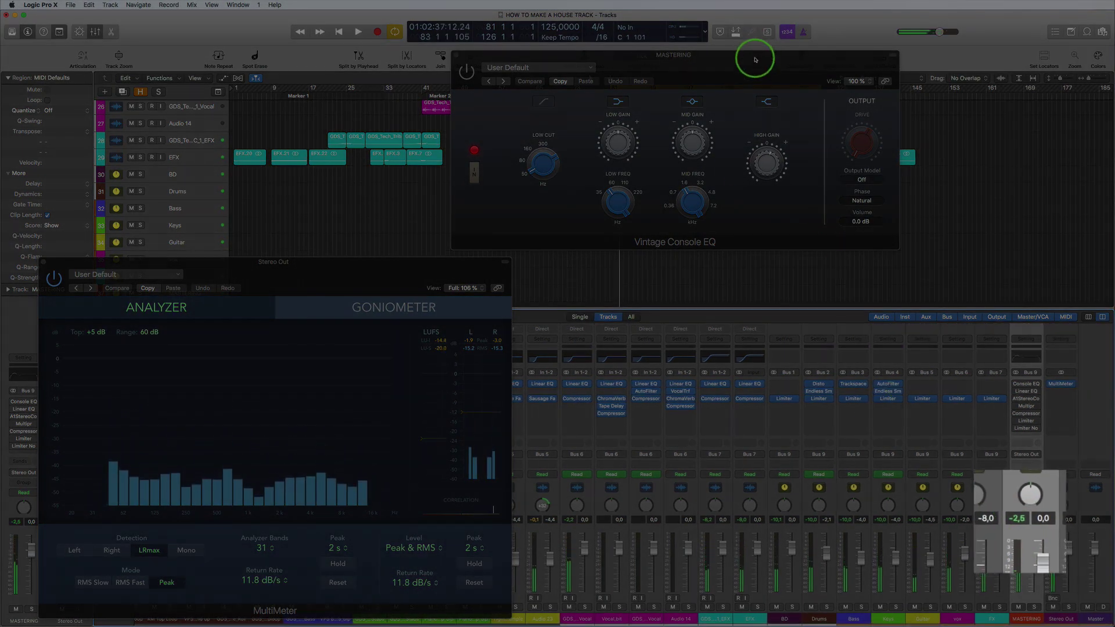
# Step: Move the MultiMeter and Vintage Console EQ windows further apart so neither covers the other
pyautogui.moveTo(755, 54); pyautogui.dragTo(766, 35)
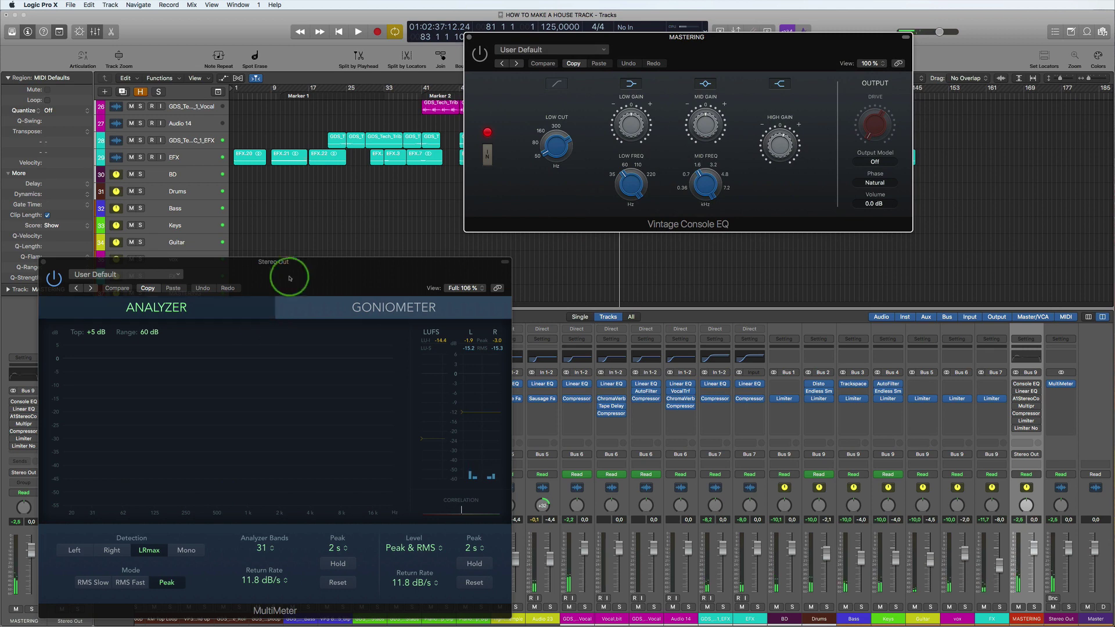
pyautogui.moveTo(307, 270); pyautogui.dragTo(294, 241)
pyautogui.click(695, 36)
pyautogui.moveTo(695, 36); pyautogui.dragTo(756, 29)
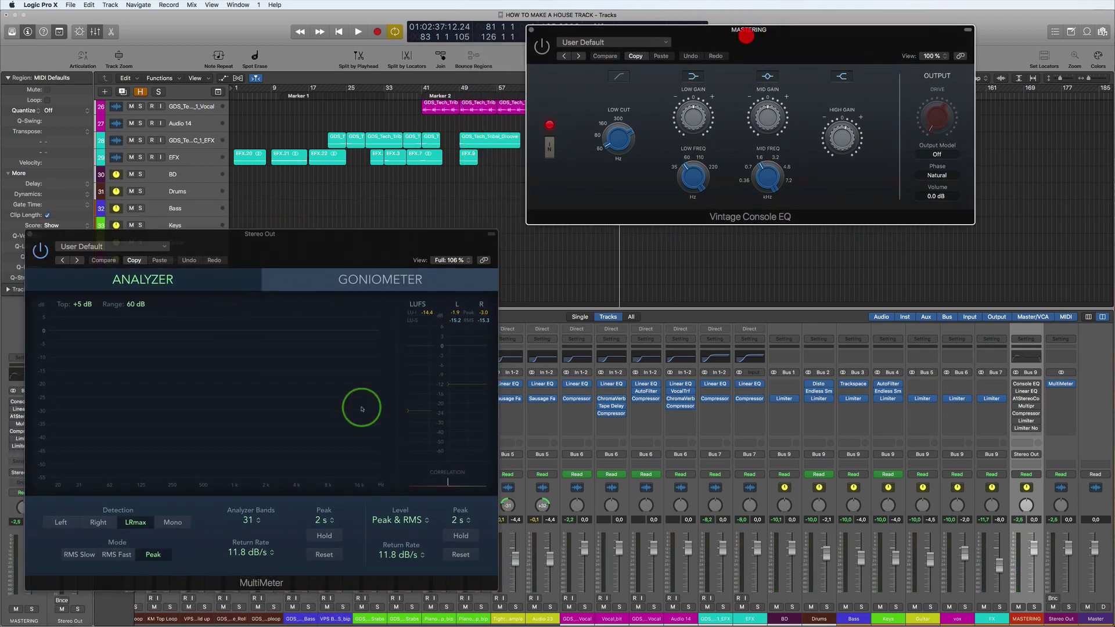
# Step: Check the mix on the MultiMeter with the Console EQ bypassed, stop playback and place the playhead at bar 25
pyautogui.press('space')
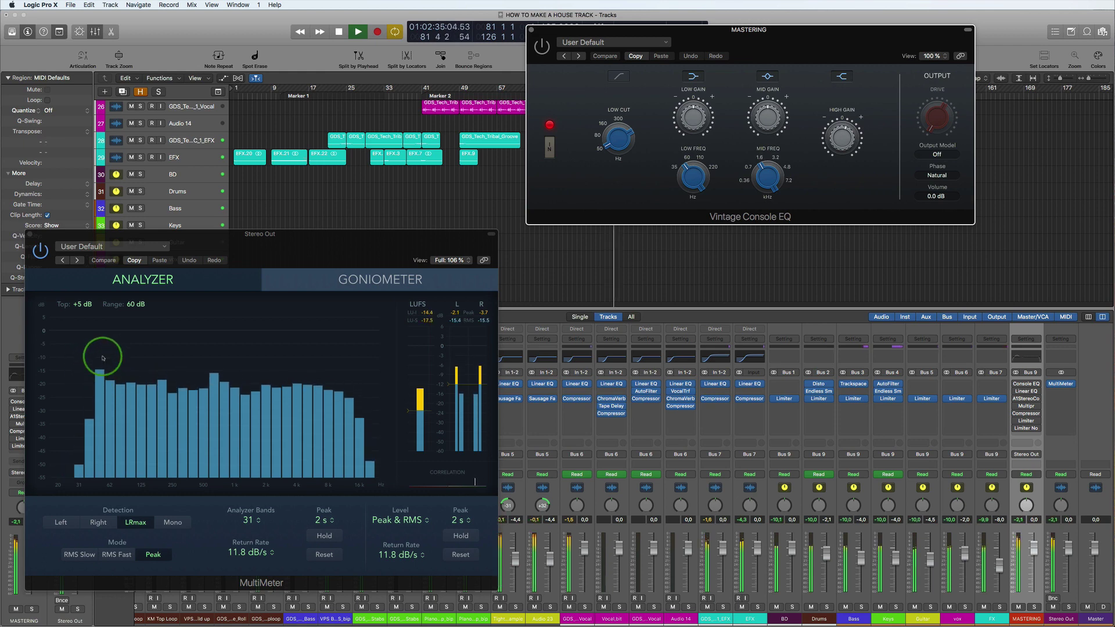
pyautogui.press('space')
pyautogui.scroll(15, 290, 144)
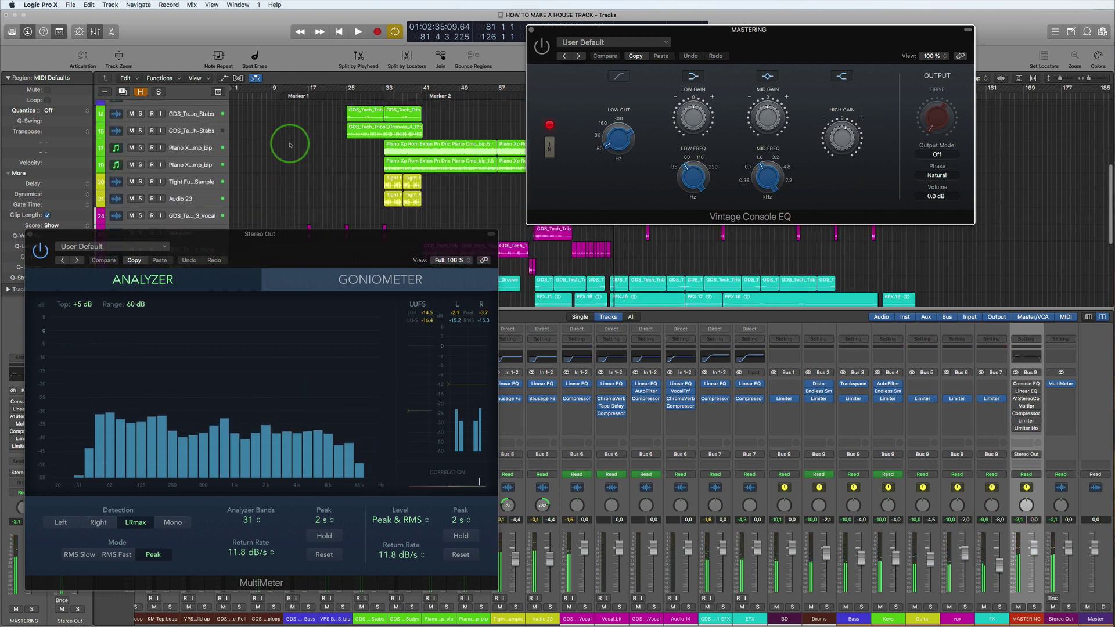
pyautogui.click(352, 96)
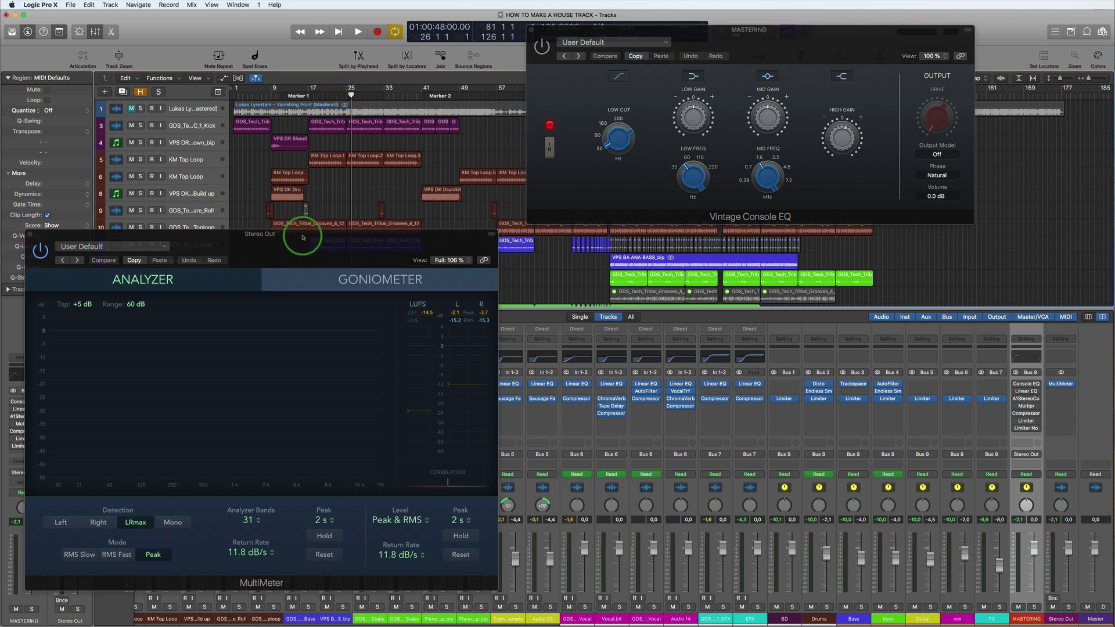
# Step: Move the MultiMeter window higher and switch the MASTERING Console EQ back on for playback of the loop
pyautogui.moveTo(302, 238); pyautogui.dragTo(318, 207)
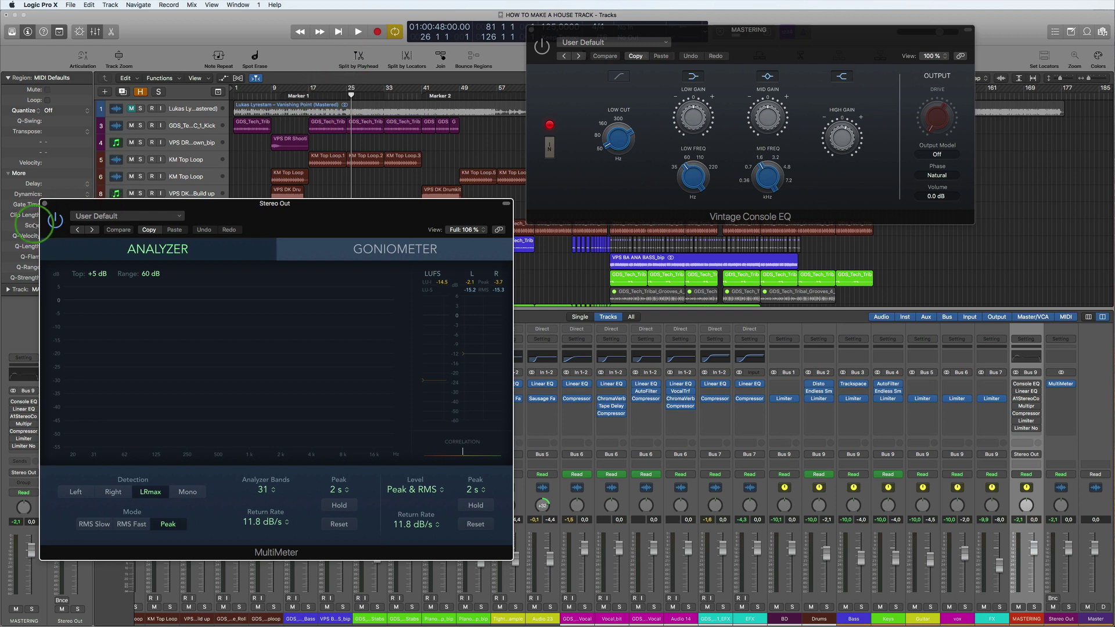
pyautogui.scroll(-2, 179, 130)
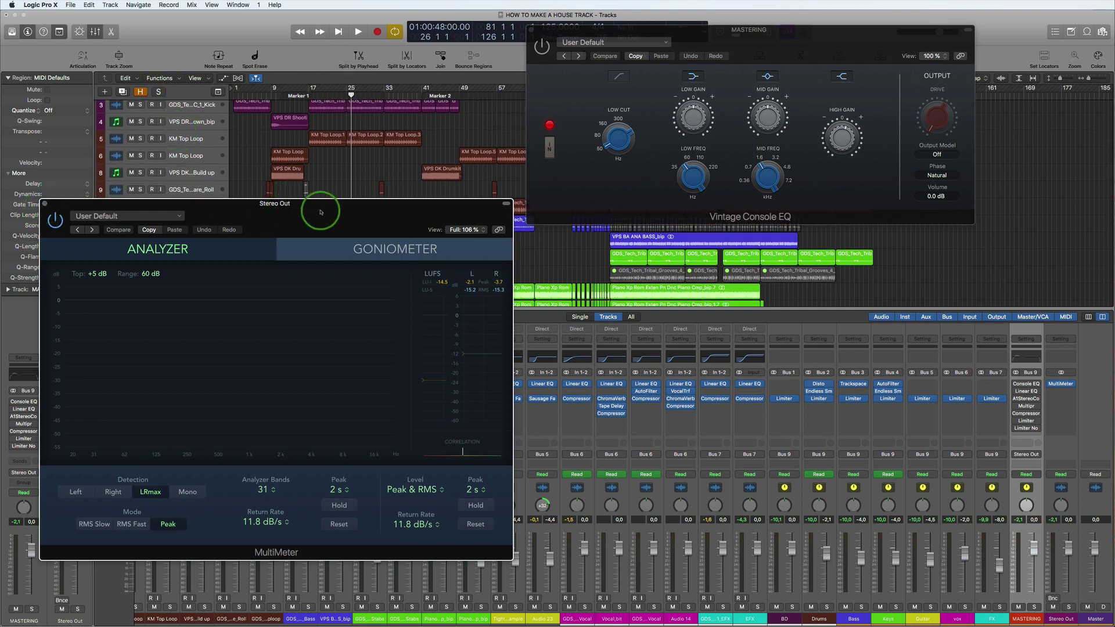
pyautogui.moveTo(320, 212); pyautogui.dragTo(308, 188)
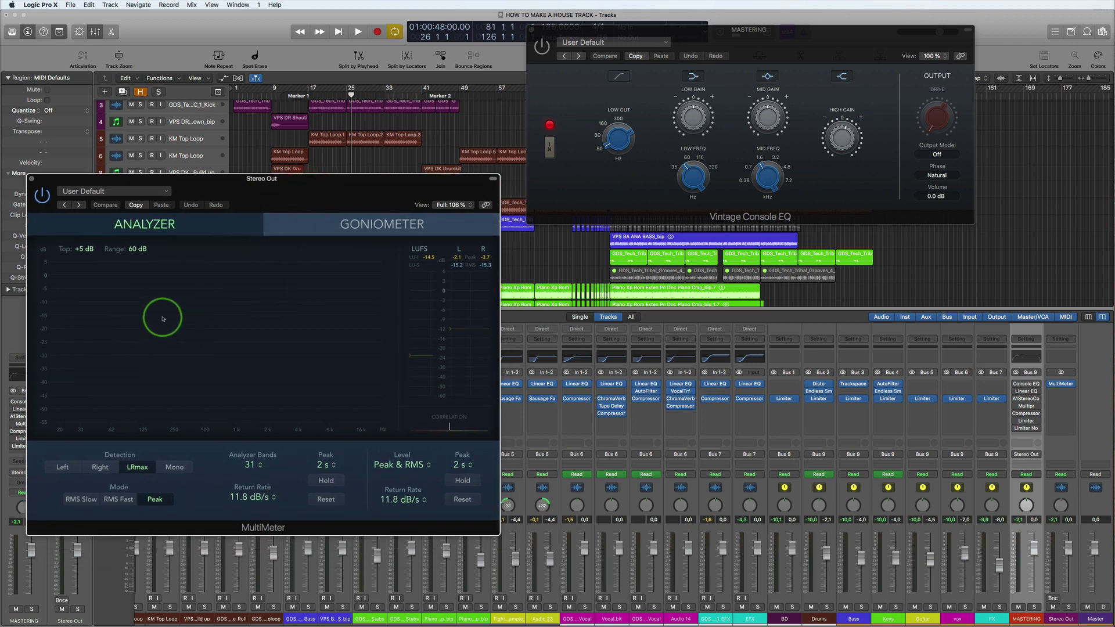
pyautogui.click(542, 46)
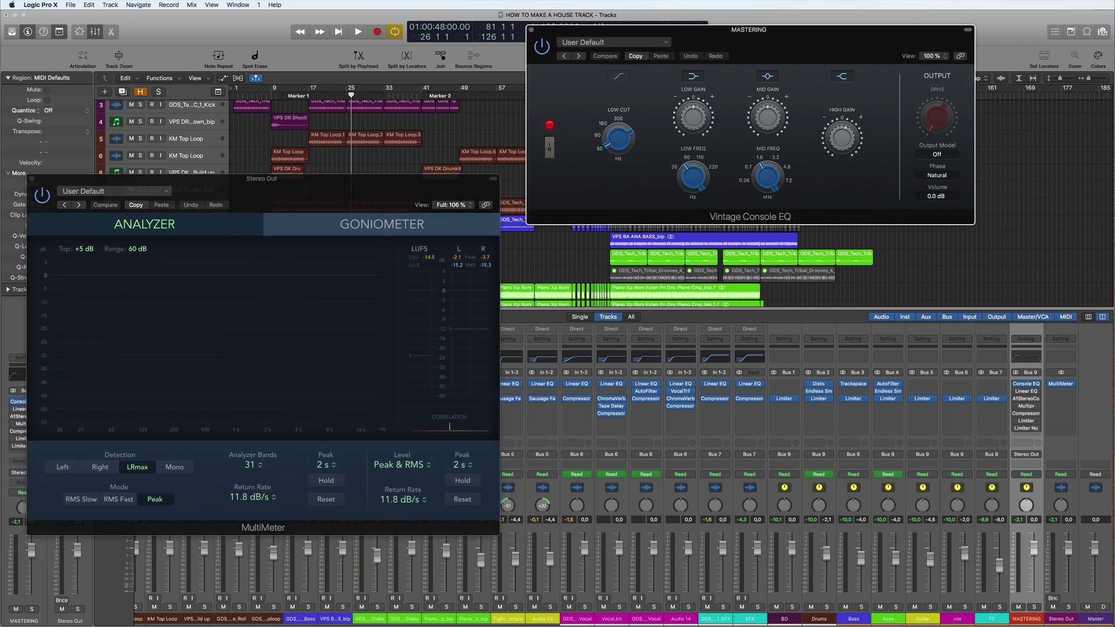
pyautogui.press('space')
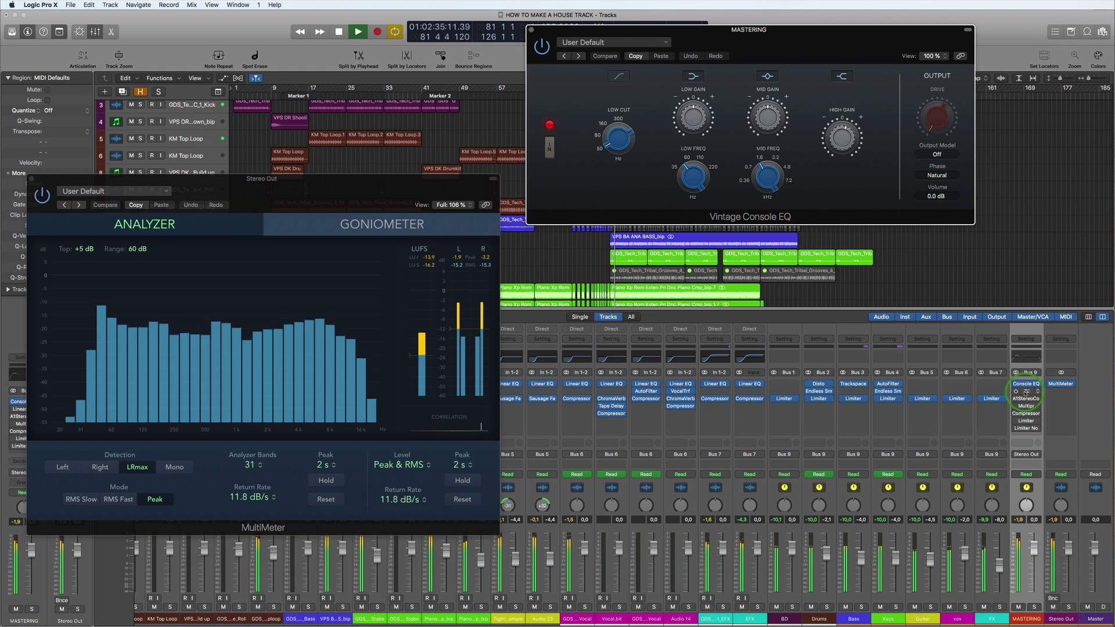
# Step: Open the Linear Phase EQ on the MASTERING channel and enable it, auditioning it in the loop
pyautogui.click(1025, 391)
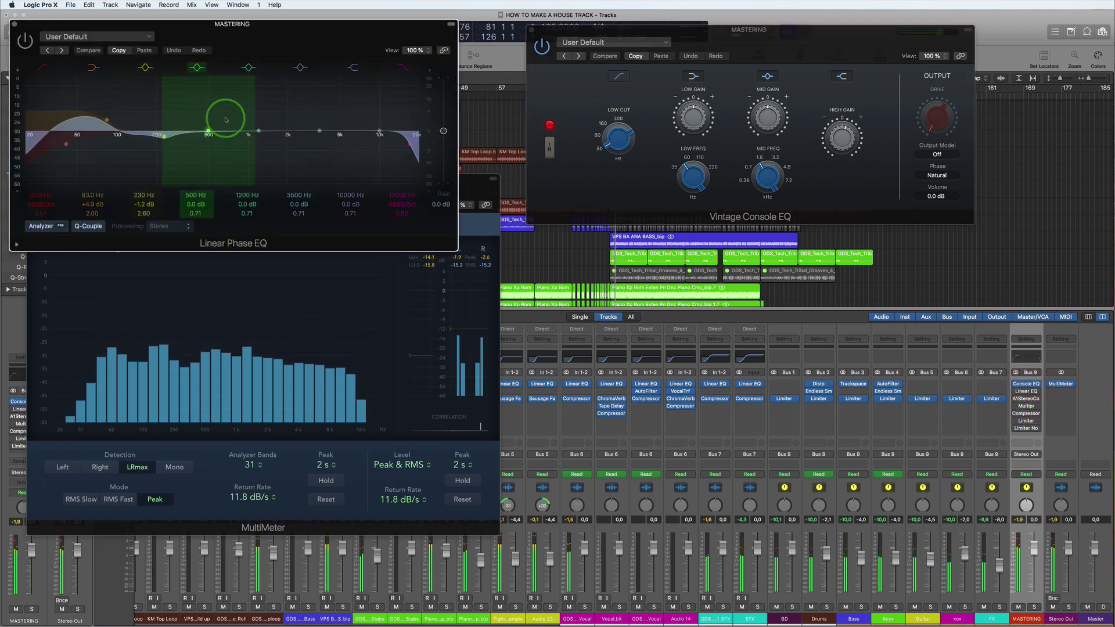
pyautogui.moveTo(304, 33); pyautogui.dragTo(373, 145)
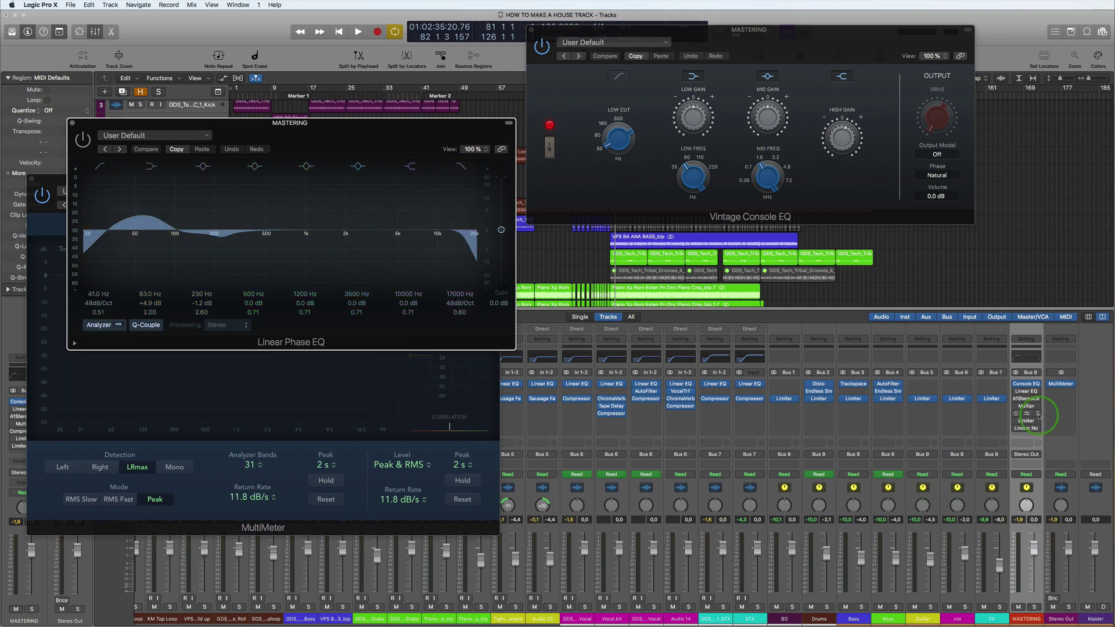
pyautogui.click(1015, 392)
pyautogui.press('space')
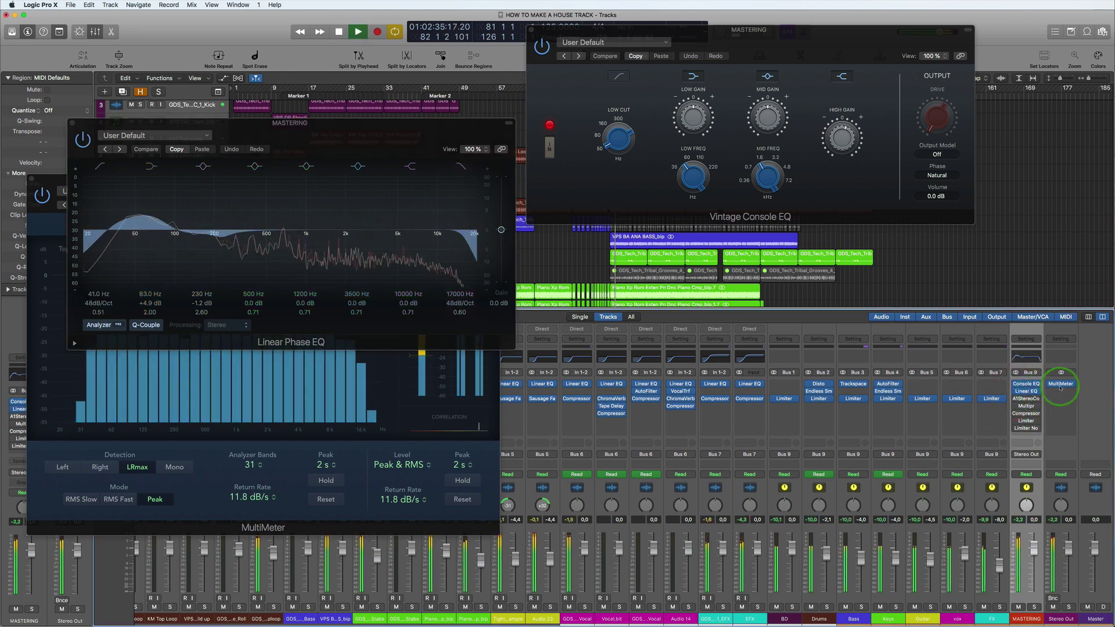
pyautogui.press('space')
pyautogui.press('space')
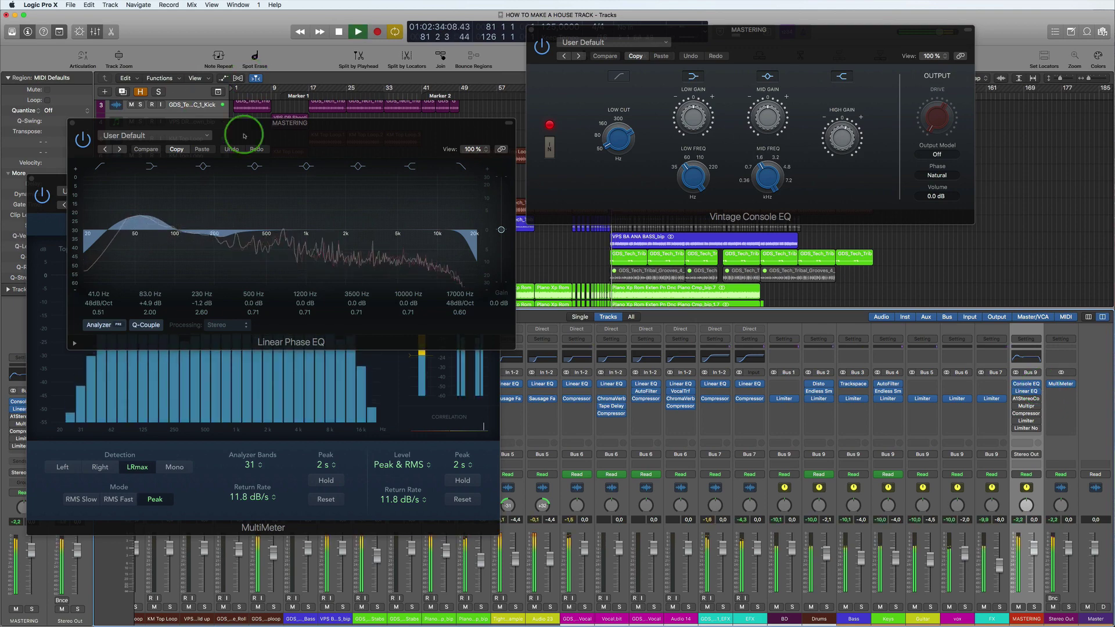
# Step: Place the Linear Phase EQ beside the MultiMeter, compare it off and on during playback, and close its window
pyautogui.moveTo(313, 142); pyautogui.dragTo(840, 286)
pyautogui.click(840, 286)
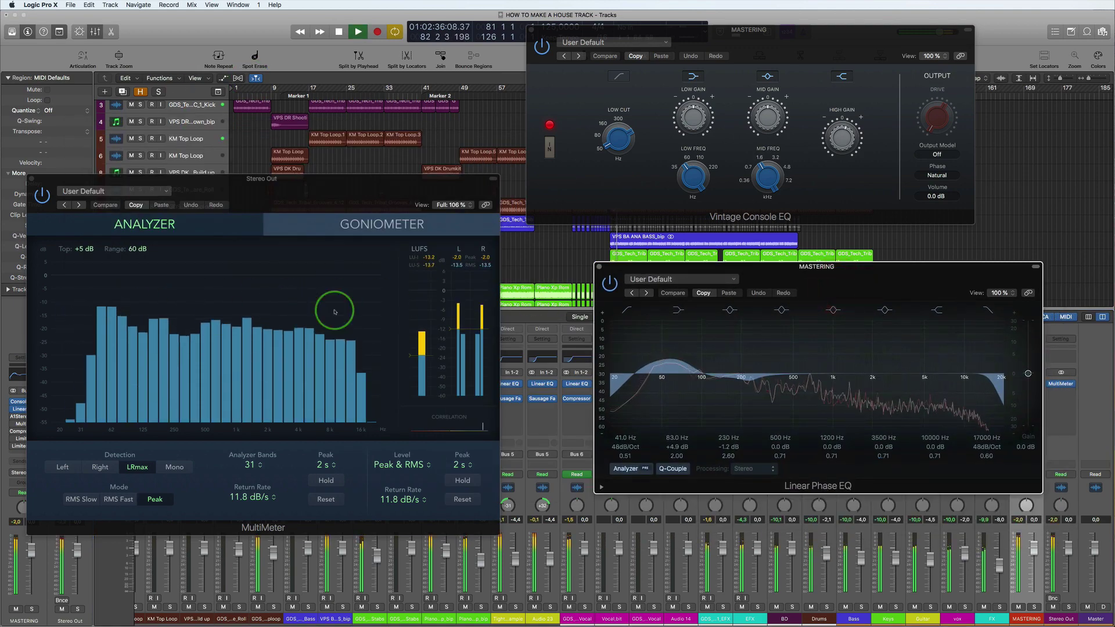
pyautogui.click(613, 288)
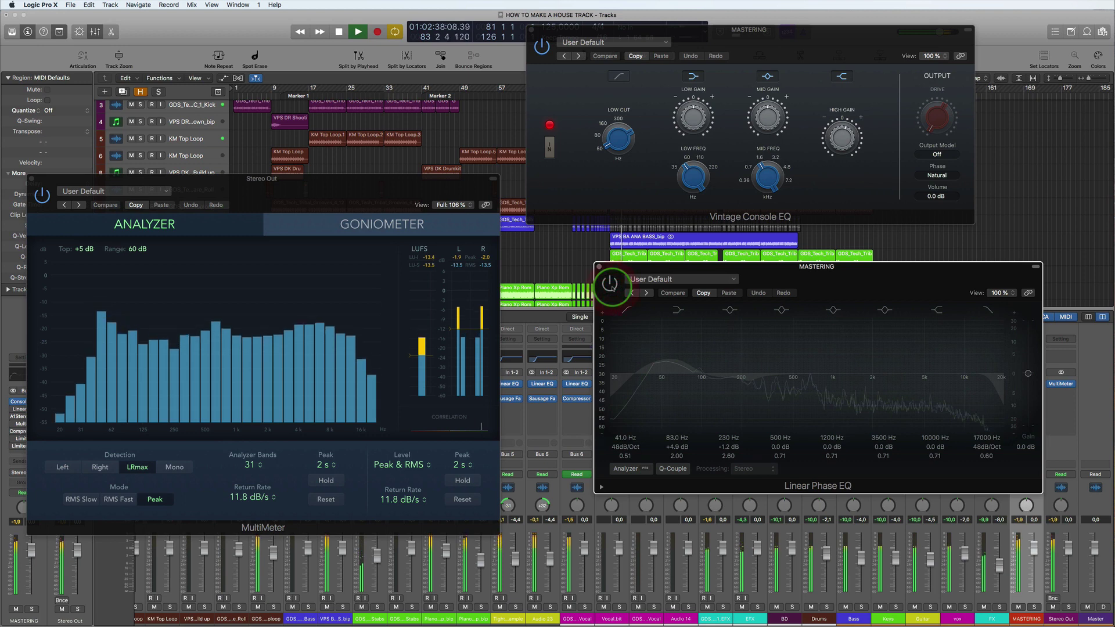
pyautogui.click(613, 288)
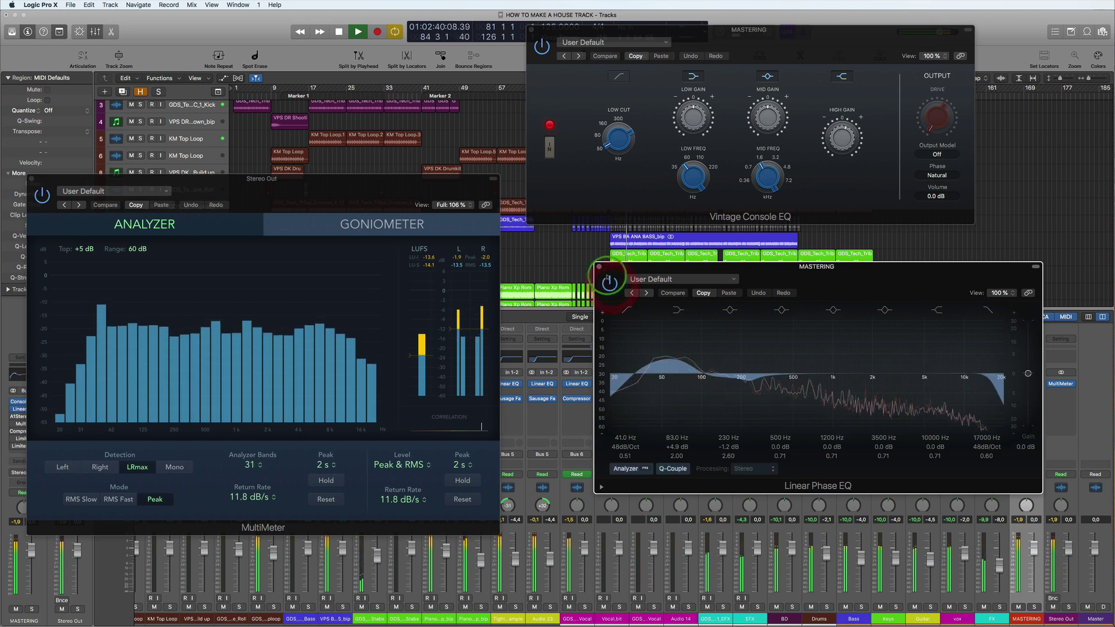
pyautogui.click(599, 267)
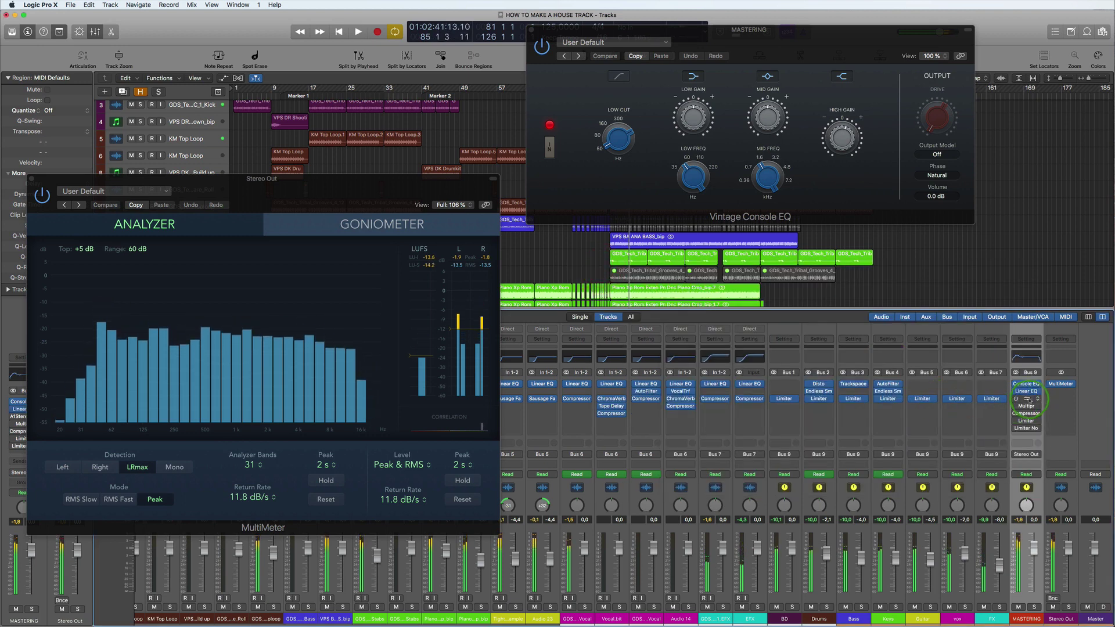
# Step: Enable A1StereoControl on the MASTERING channel, comparing it on and off during playback, then close it and reset the peak level readings
pyautogui.click(1026, 399)
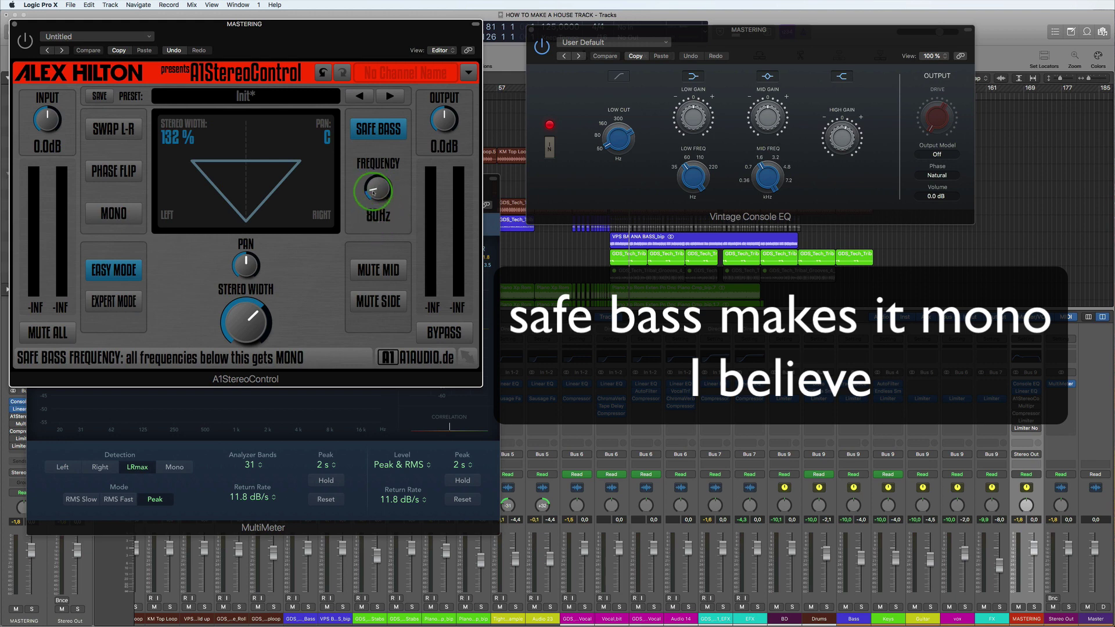
pyautogui.press('space')
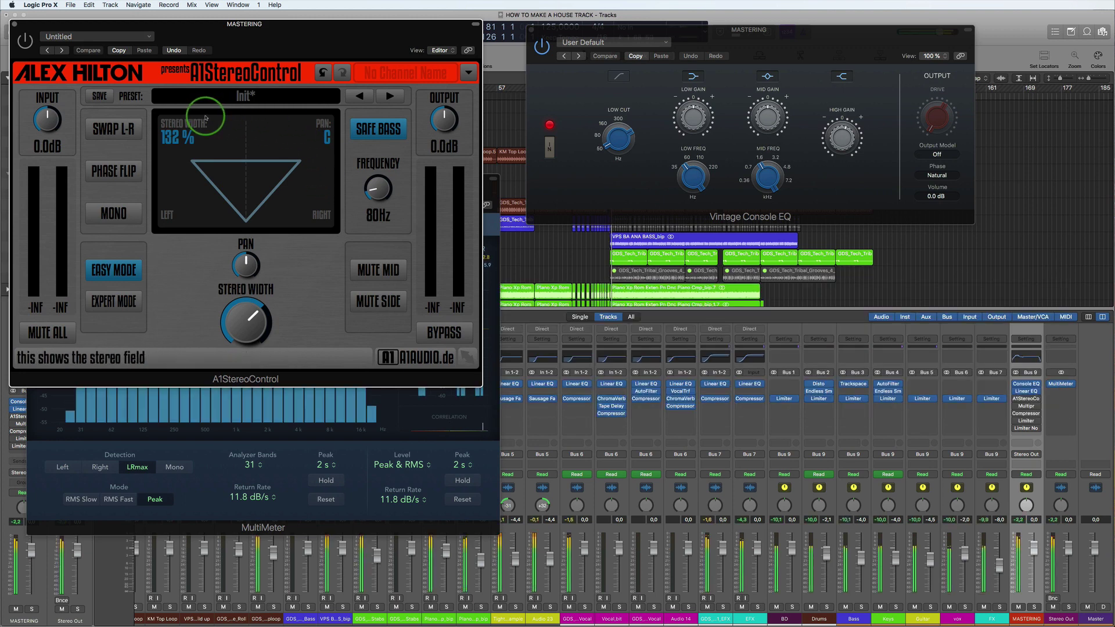
pyautogui.click(26, 43)
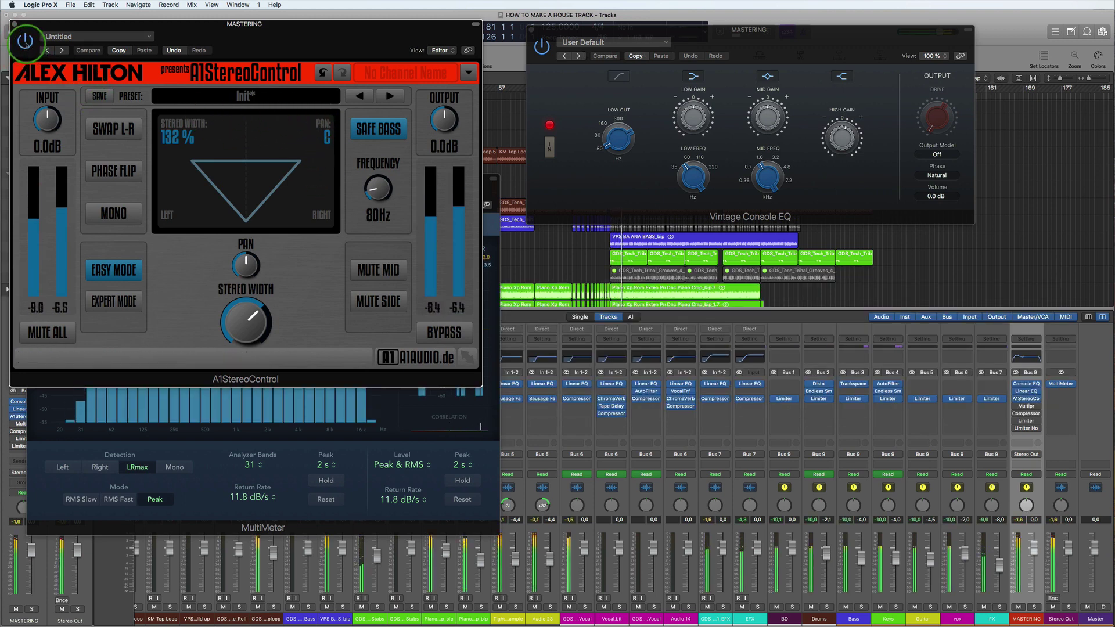
pyautogui.click(26, 42)
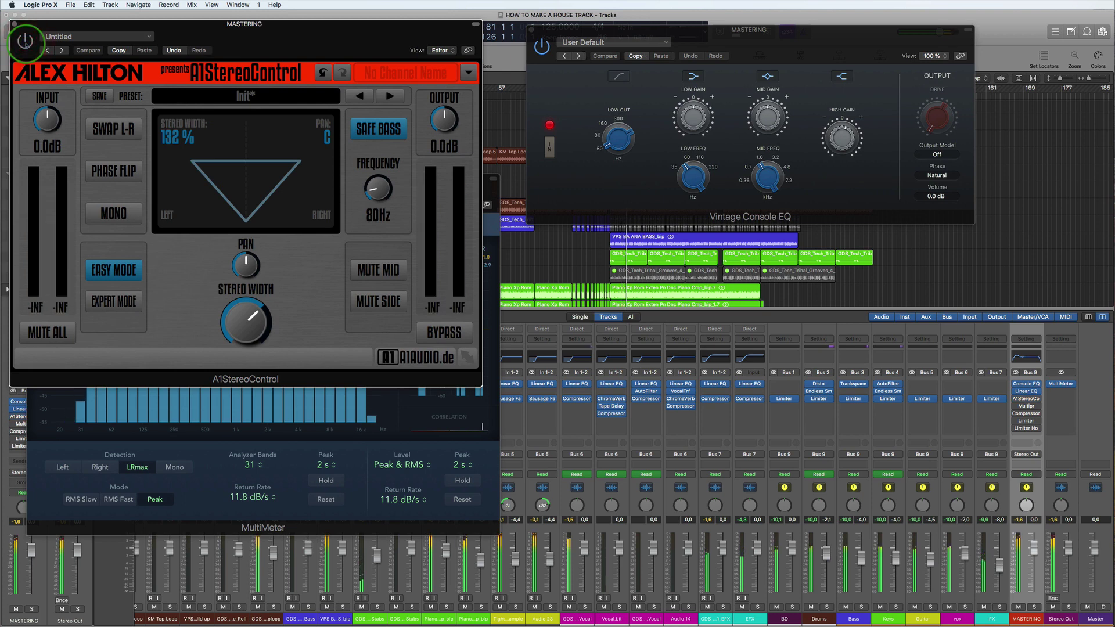
pyautogui.click(25, 42)
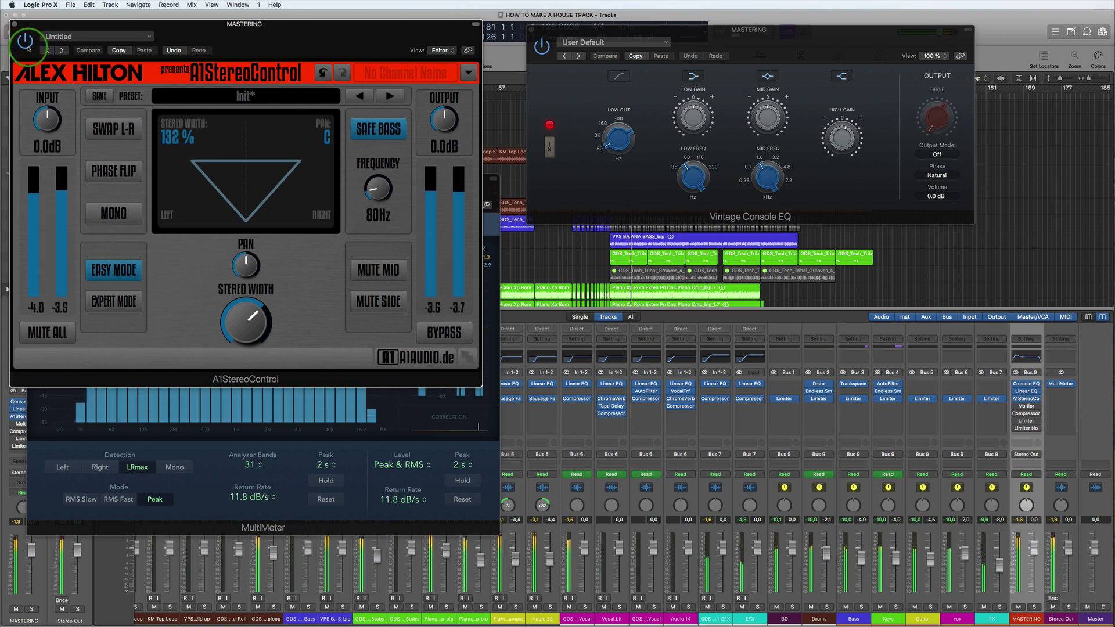
pyautogui.click(26, 42)
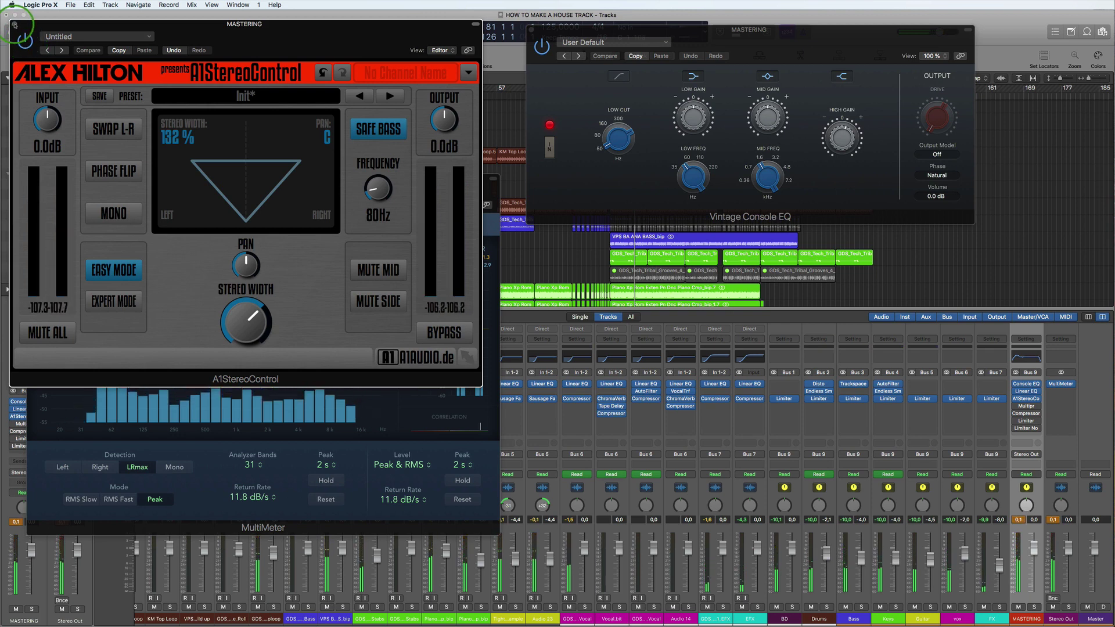
pyautogui.click(15, 25)
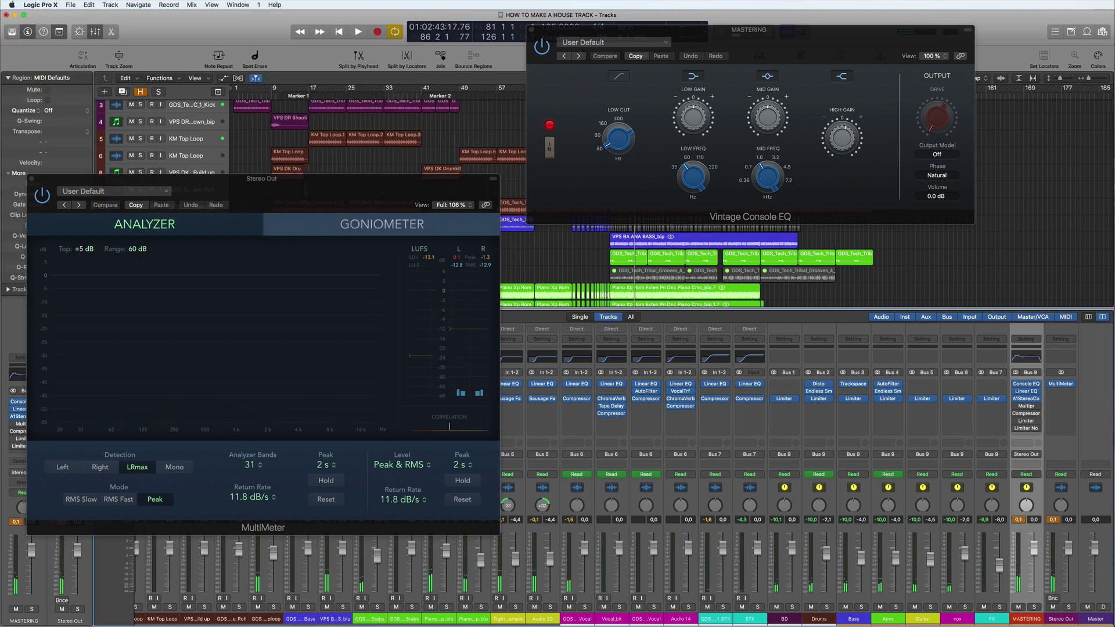
pyautogui.click(1018, 521)
pyautogui.moveTo(1017, 413)
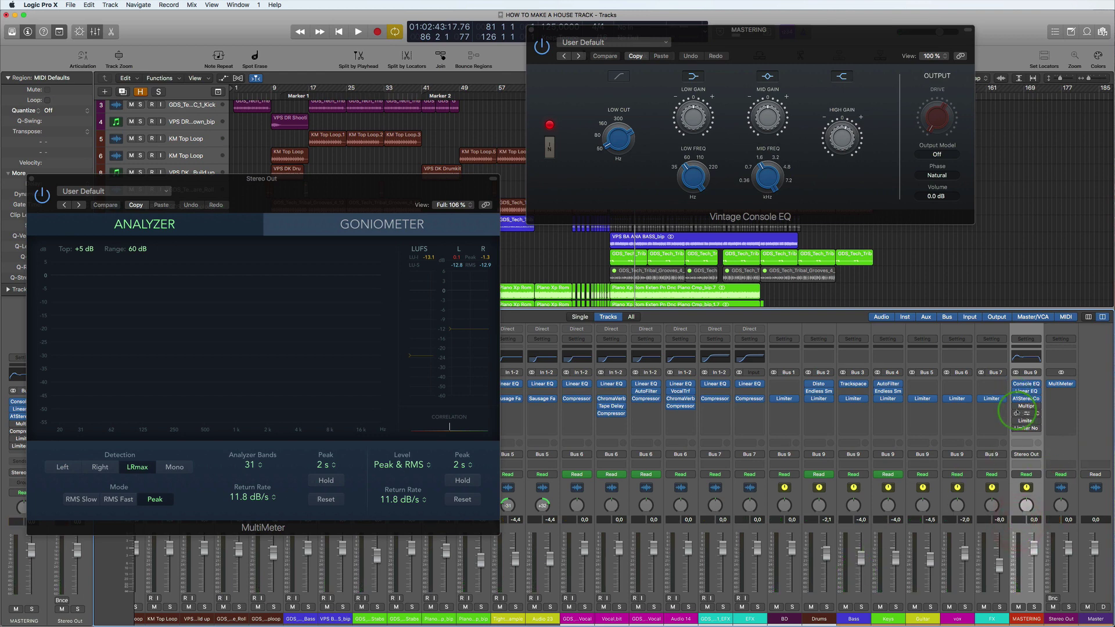
# Step: Enable and open the Multipressor on the MASTERING channel, move its window clear of the screen corner, and compare it off and on during playback
pyautogui.click(1016, 405)
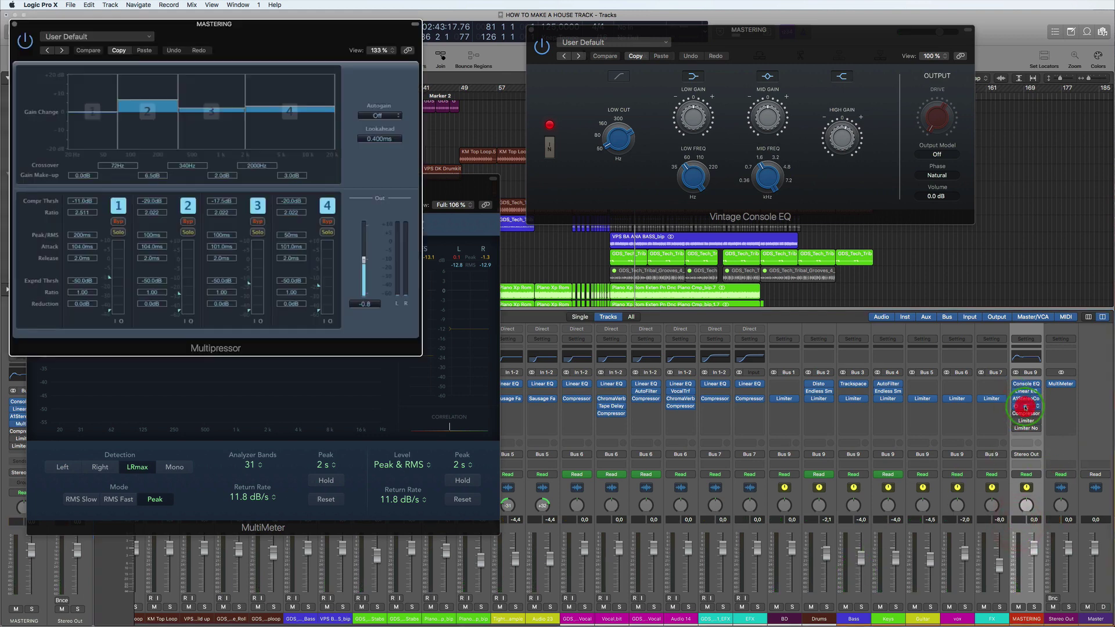
pyautogui.moveTo(274, 36); pyautogui.dragTo(427, 145)
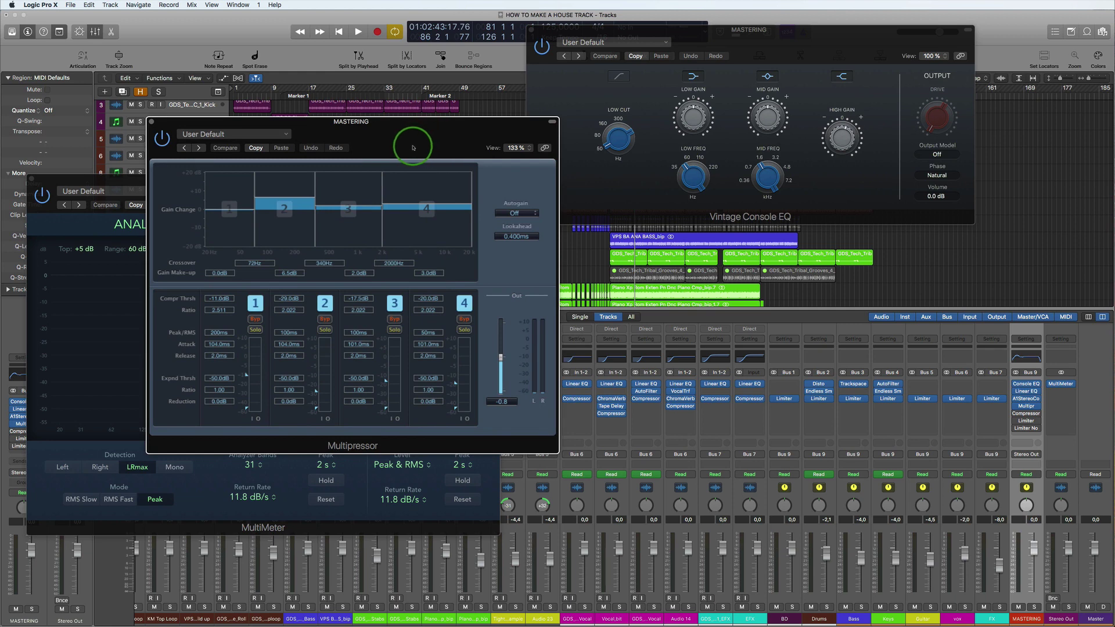
pyautogui.press('space')
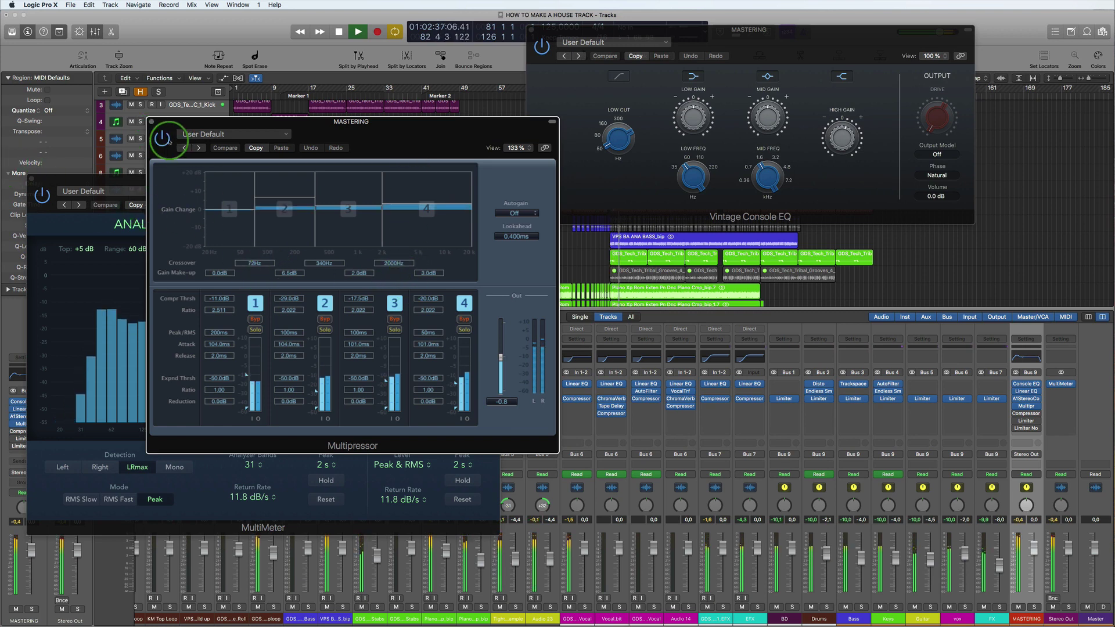
pyautogui.click(168, 139)
pyautogui.click(168, 139)
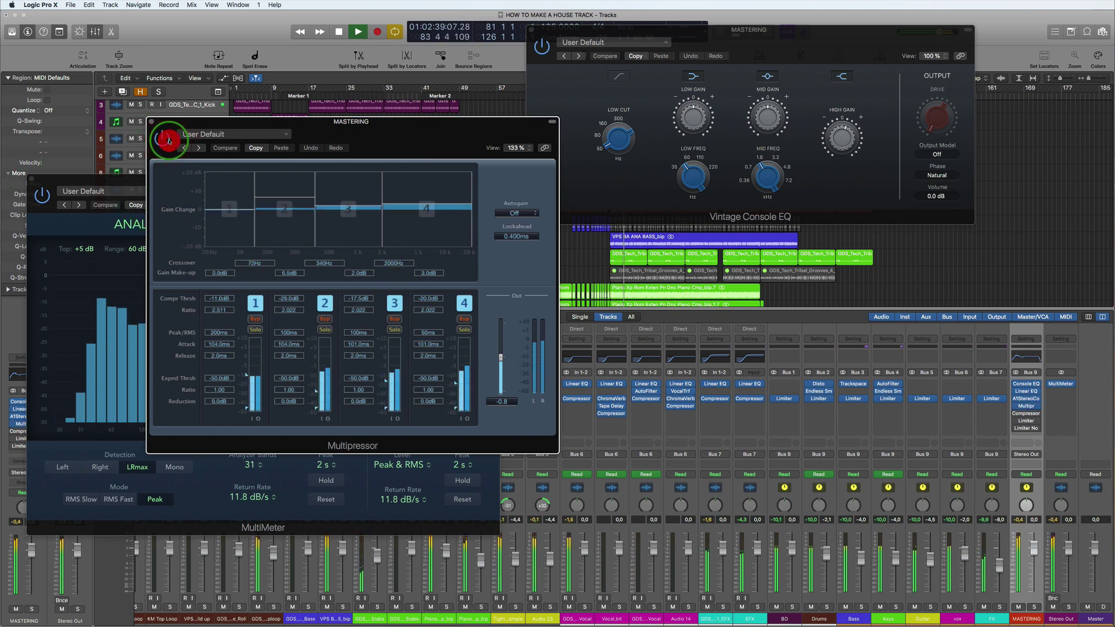
pyautogui.press('space')
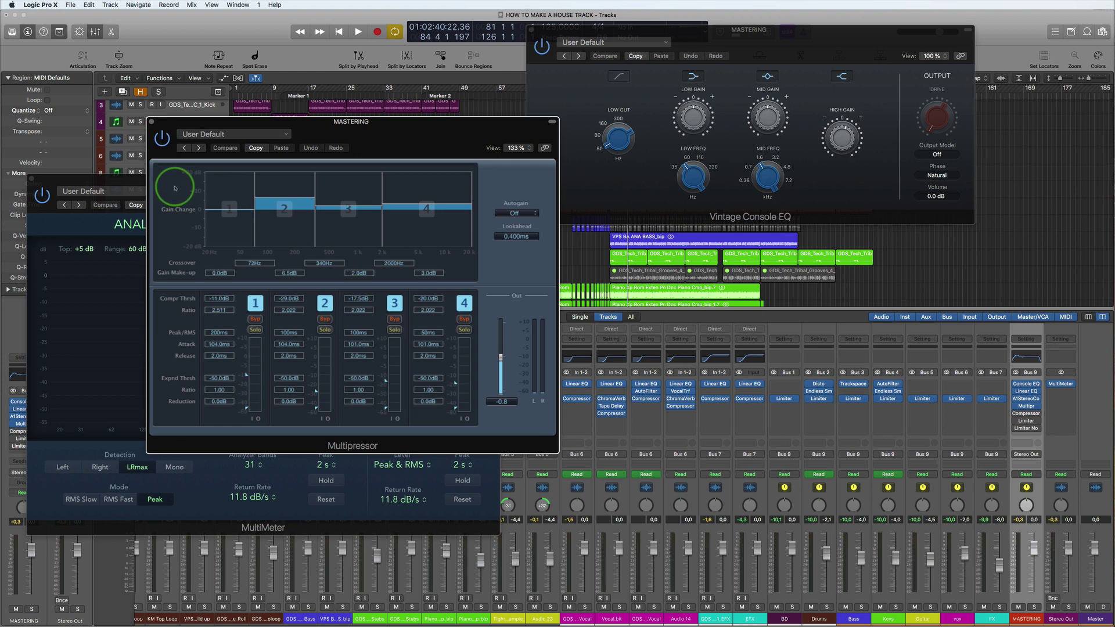
# Step: Replay the loop to check the Multipressor's output level, reset the MASTERING peak reading, and close the Multipressor window
pyautogui.press('space')
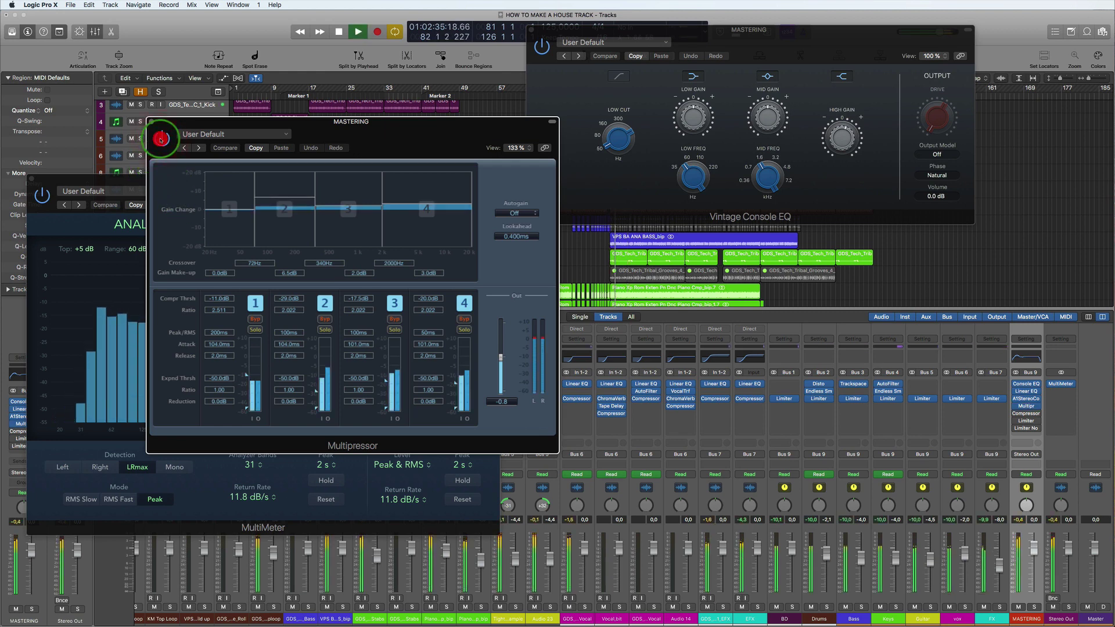
pyautogui.press('space')
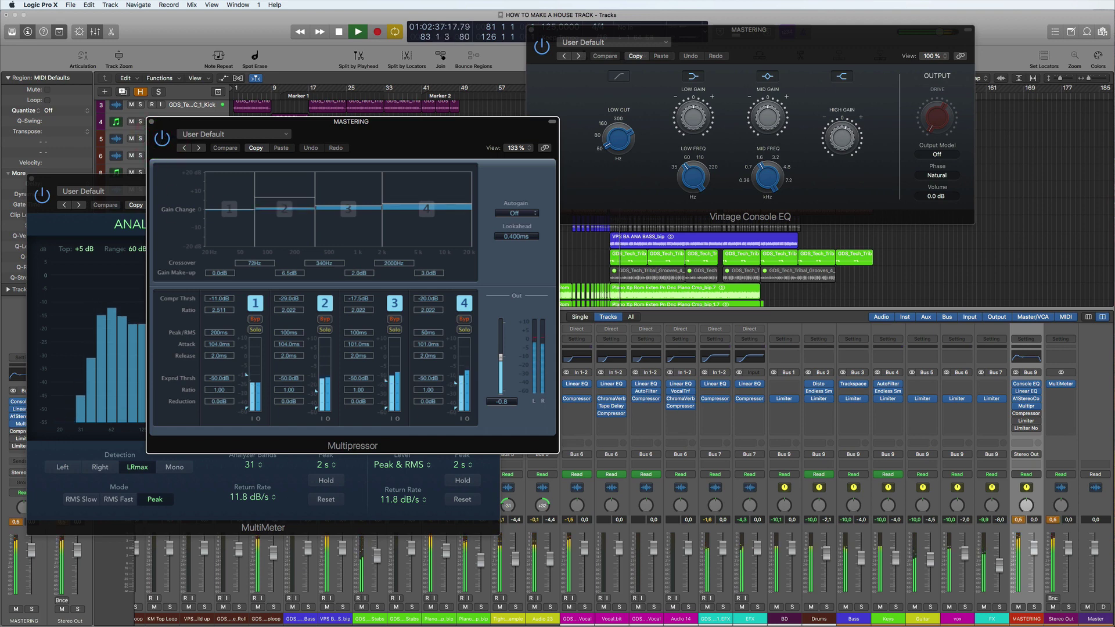
pyautogui.click(1020, 520)
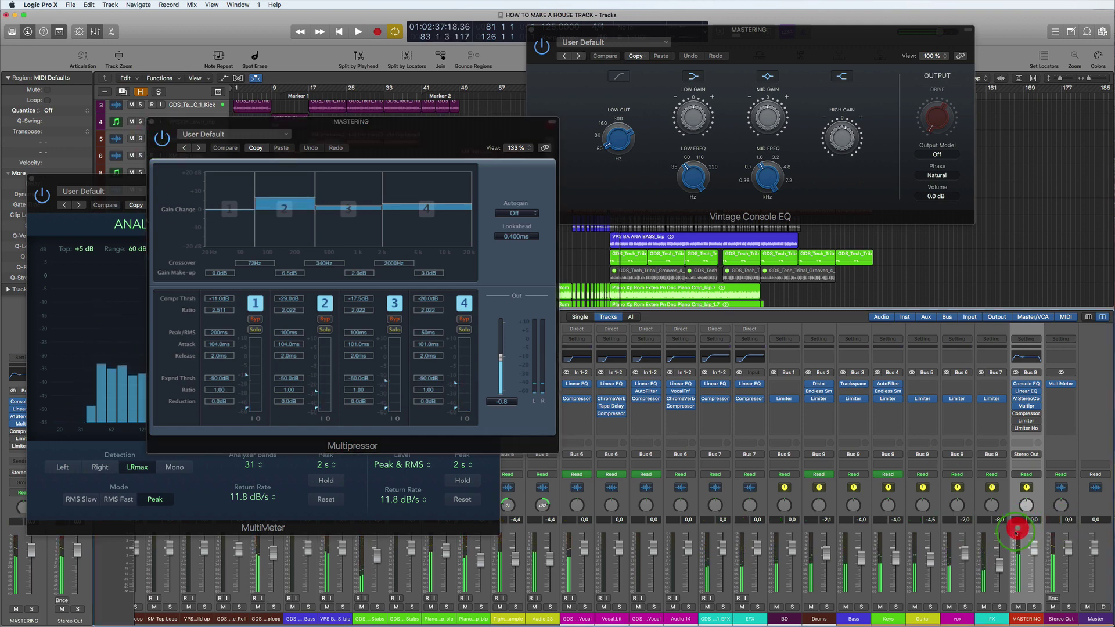
pyautogui.click(530, 254)
pyautogui.click(457, 199)
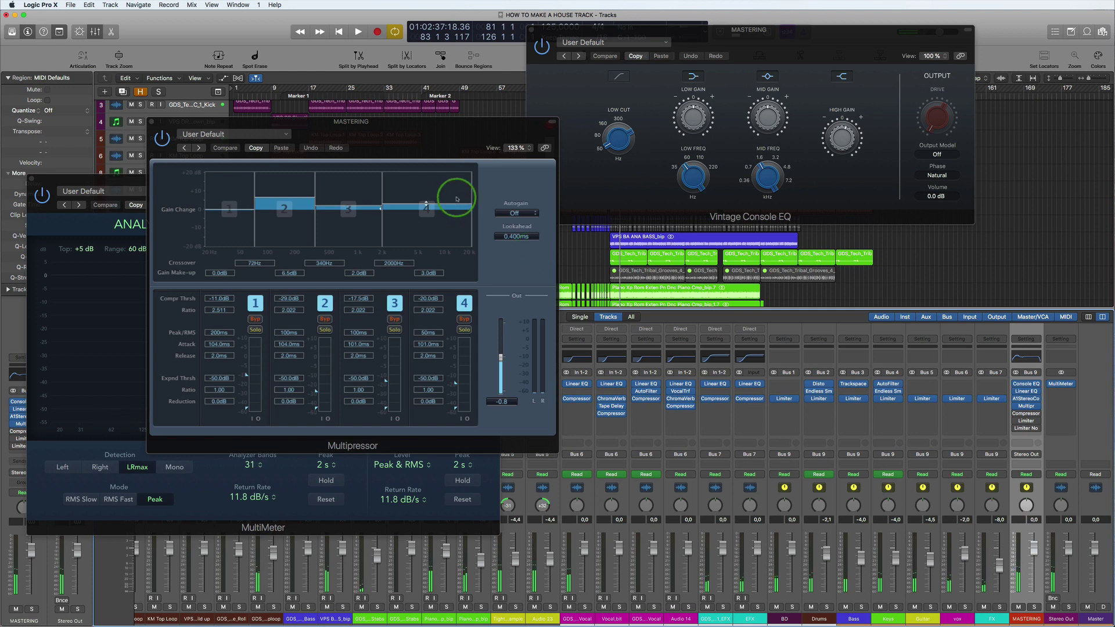
pyautogui.click(152, 123)
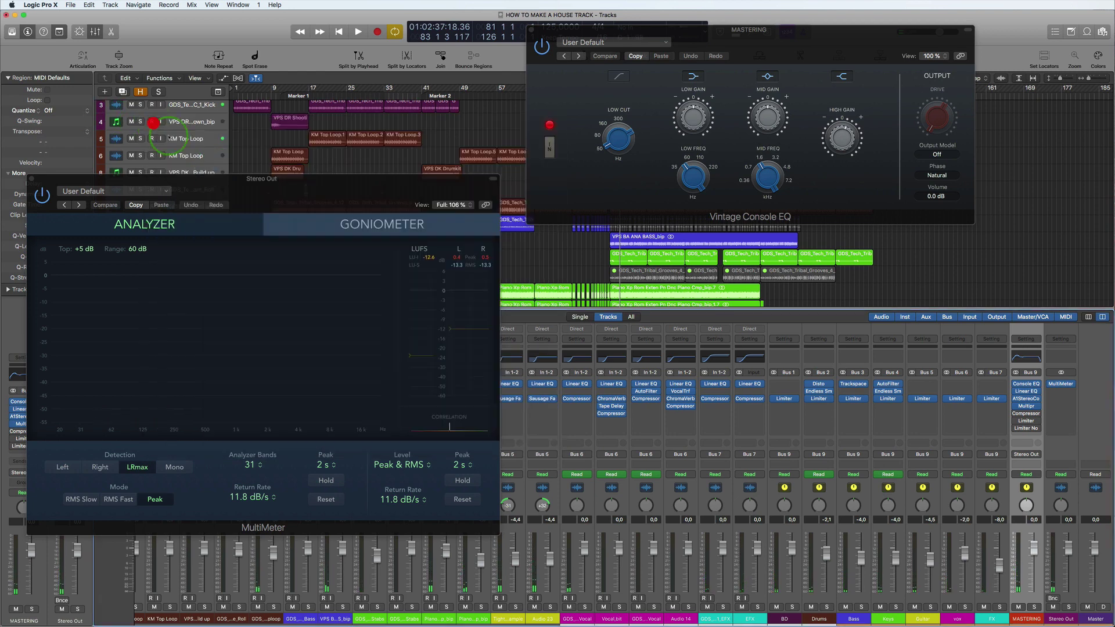
# Step: Open the Compressor on the MASTERING channel and move its window over the MultiMeter
pyautogui.click(1060, 439)
pyautogui.click(1026, 413)
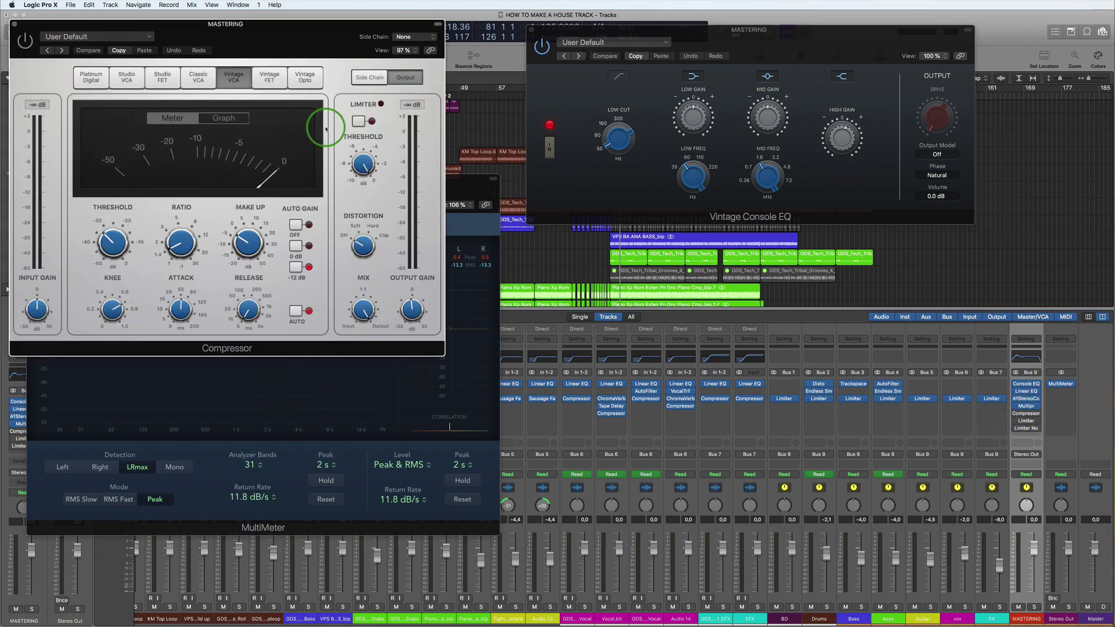
pyautogui.moveTo(299, 30); pyautogui.dragTo(483, 206)
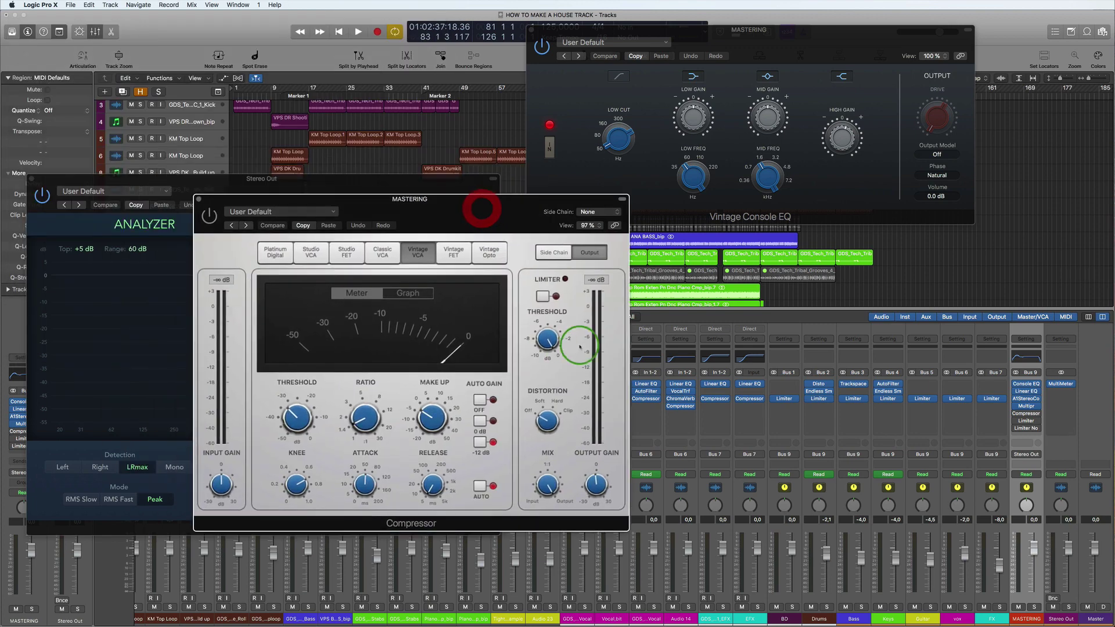
# Step: Reopen the MASTERING Multipressor, lower its output to -1.2 dB while the loop plays, and close its window
pyautogui.click(1025, 406)
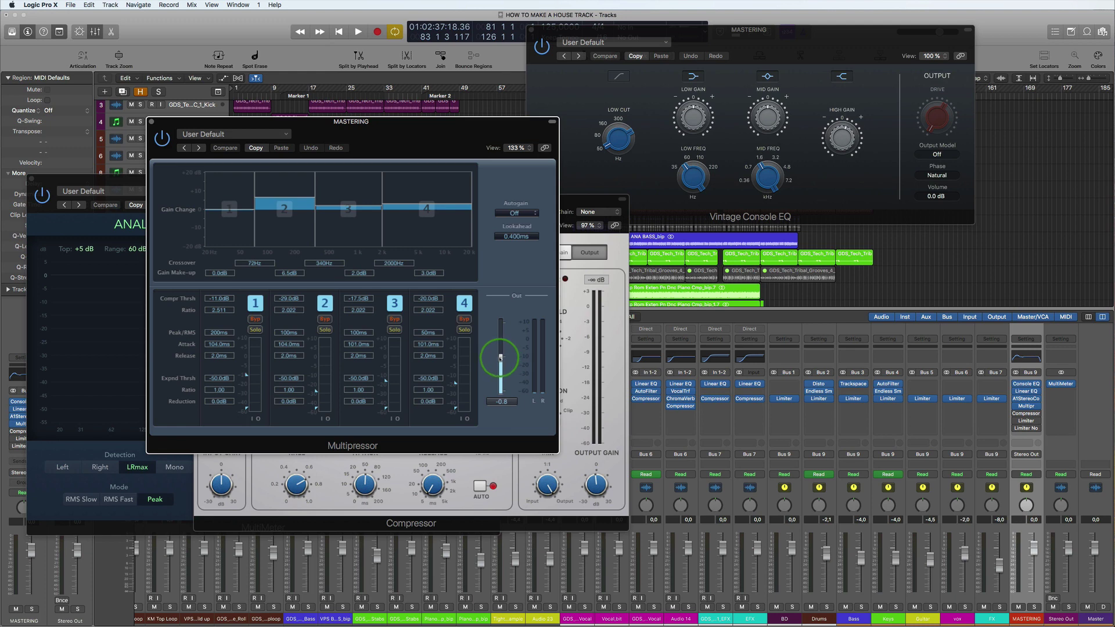
pyautogui.press('space')
pyautogui.moveTo(508, 355); pyautogui.dragTo(503, 360)
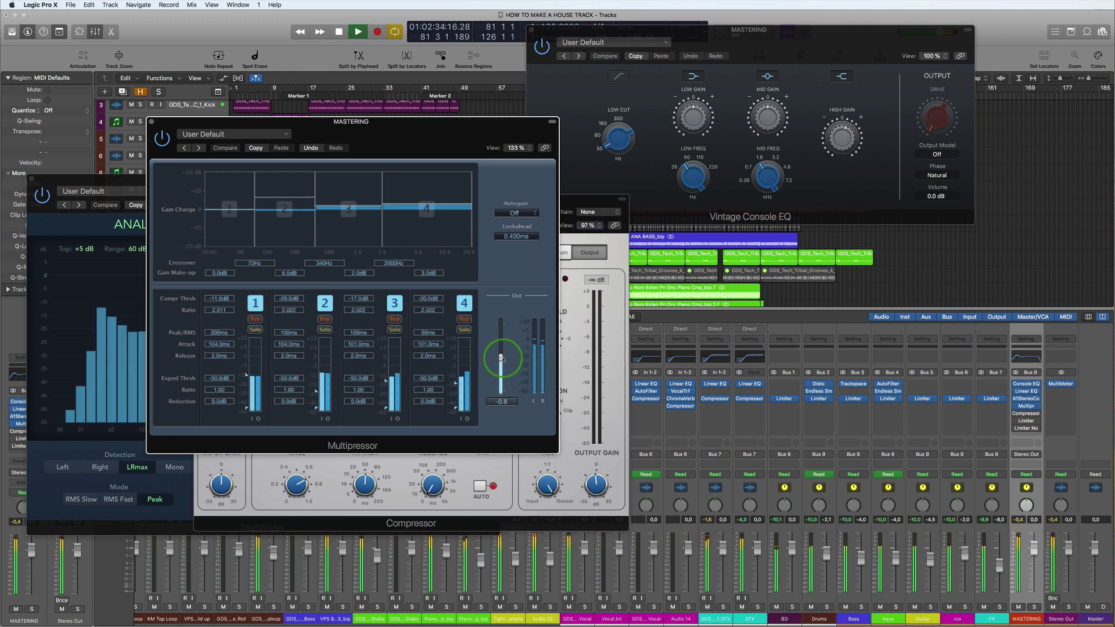
pyautogui.press('space')
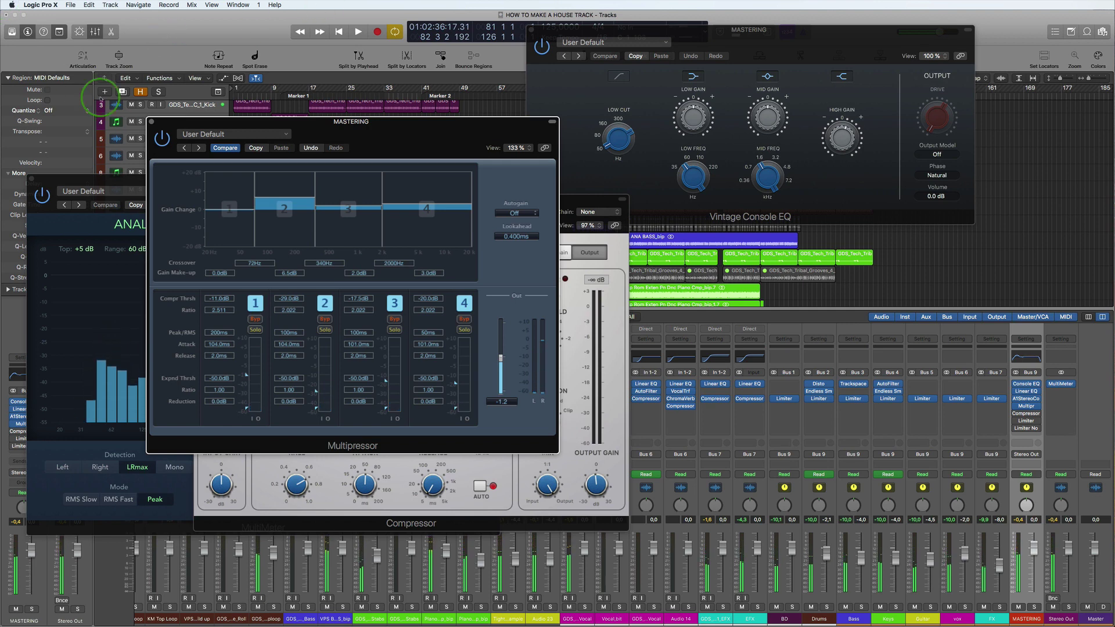
pyautogui.click(151, 121)
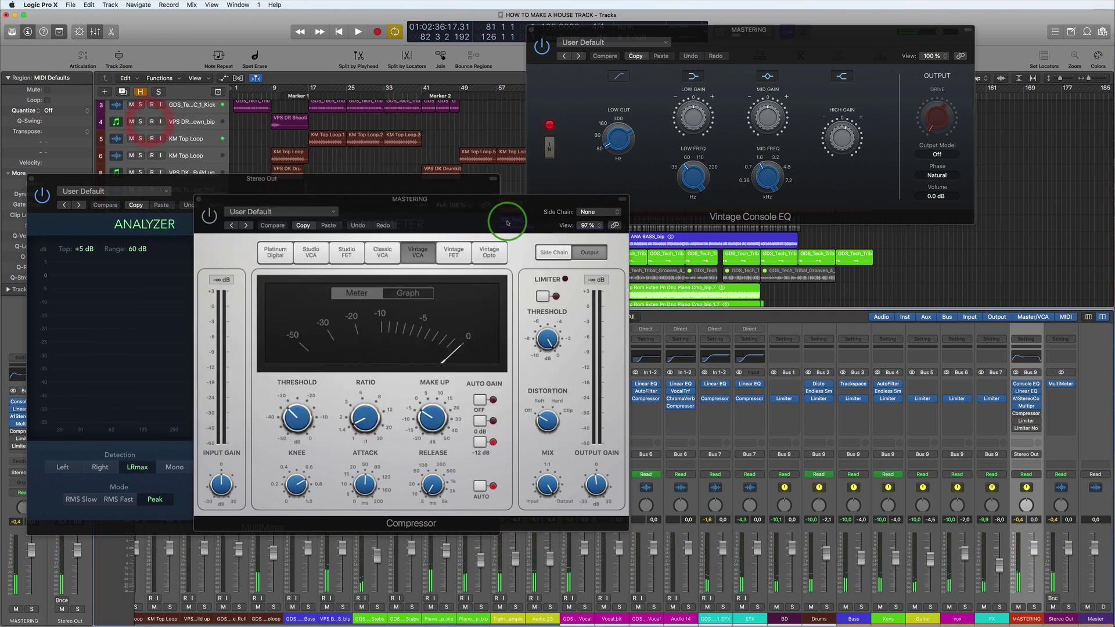
# Step: Move the Compressor window higher and enable the Compressor on the MASTERING channel while the loop plays
pyautogui.moveTo(494, 207); pyautogui.dragTo(461, 140)
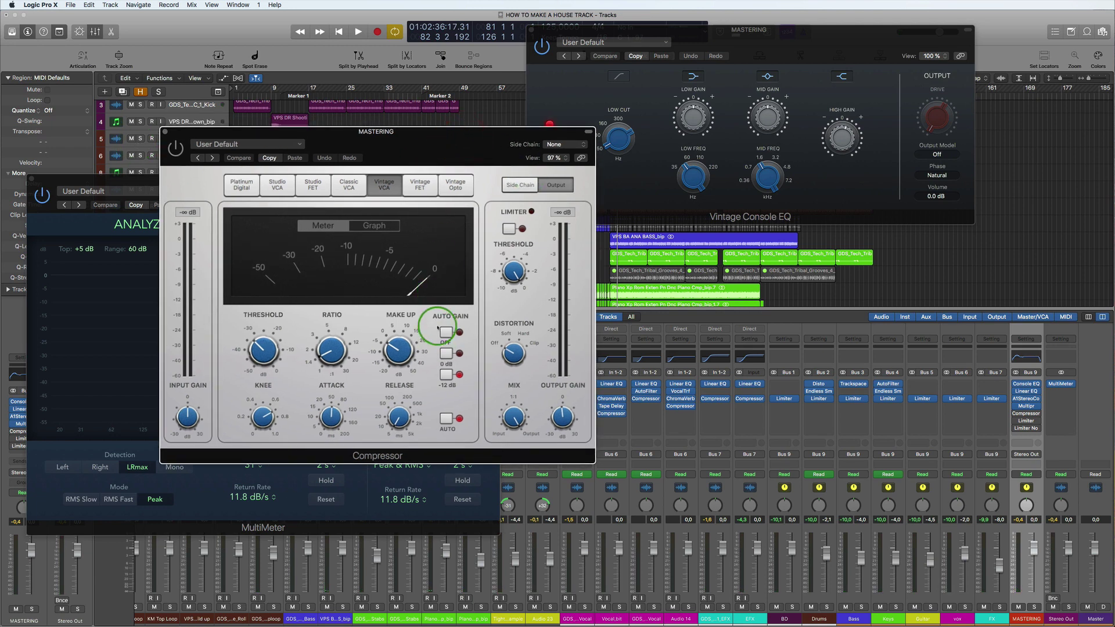
pyautogui.moveTo(408, 376)
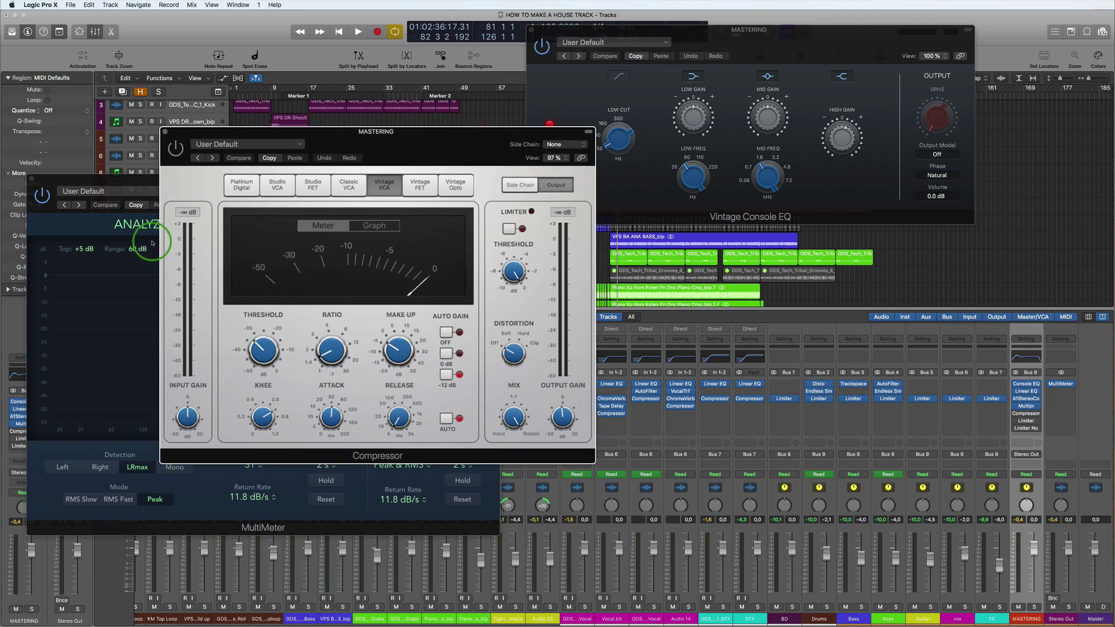
pyautogui.press('space')
pyautogui.click(175, 149)
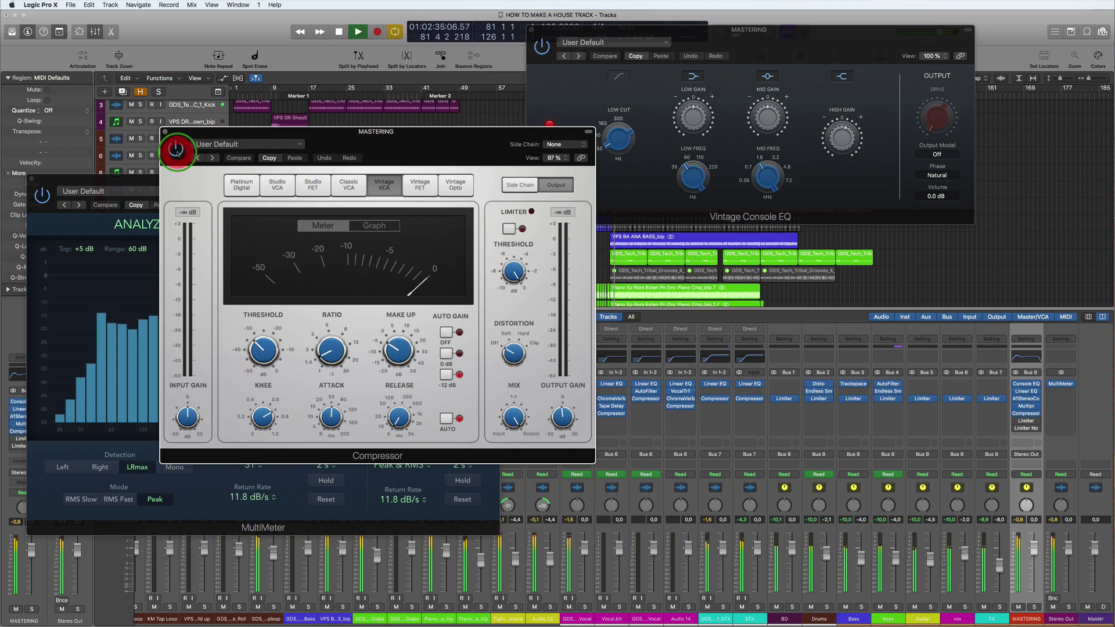
pyautogui.press('space')
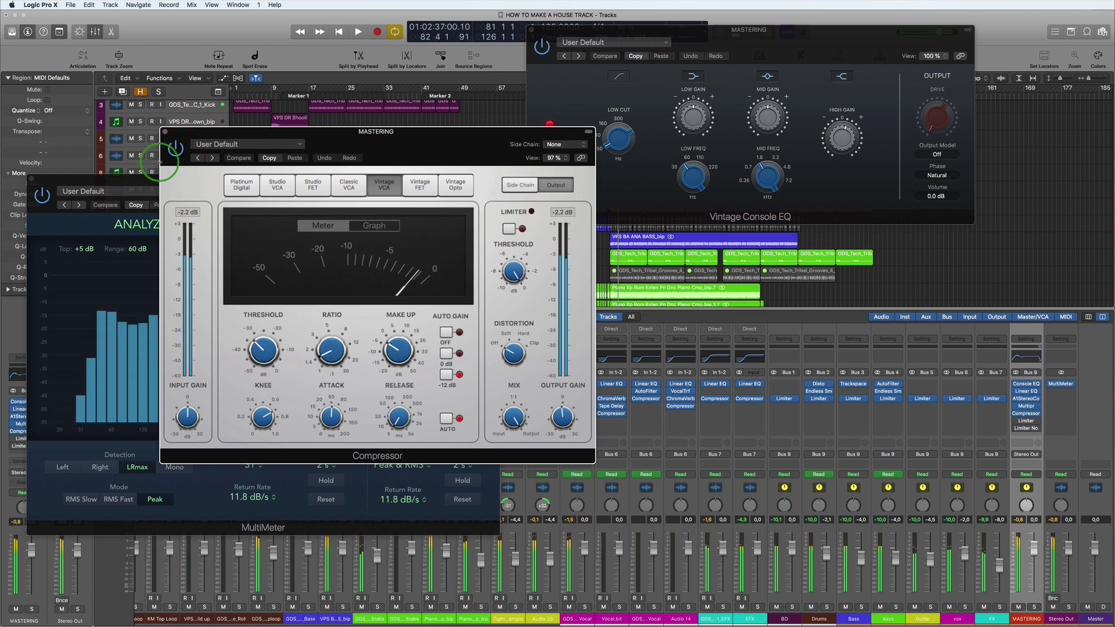
pyautogui.click(439, 143)
# Step: Compare the MASTERING Compressor off and on during playback, leave it enabled, and close its window
pyautogui.press('space')
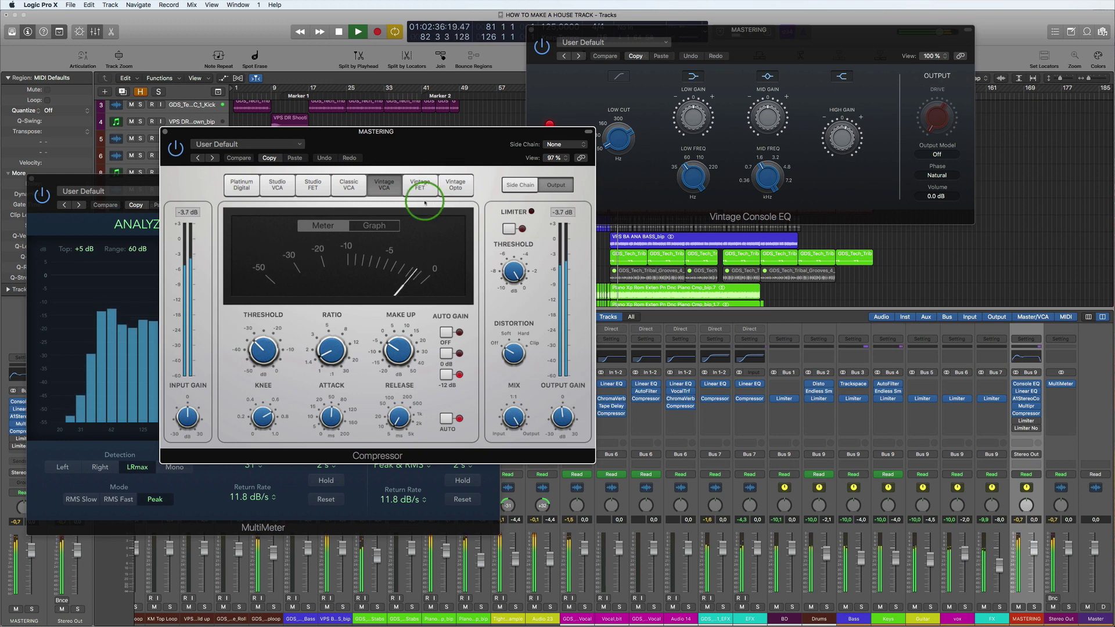
pyautogui.click(175, 148)
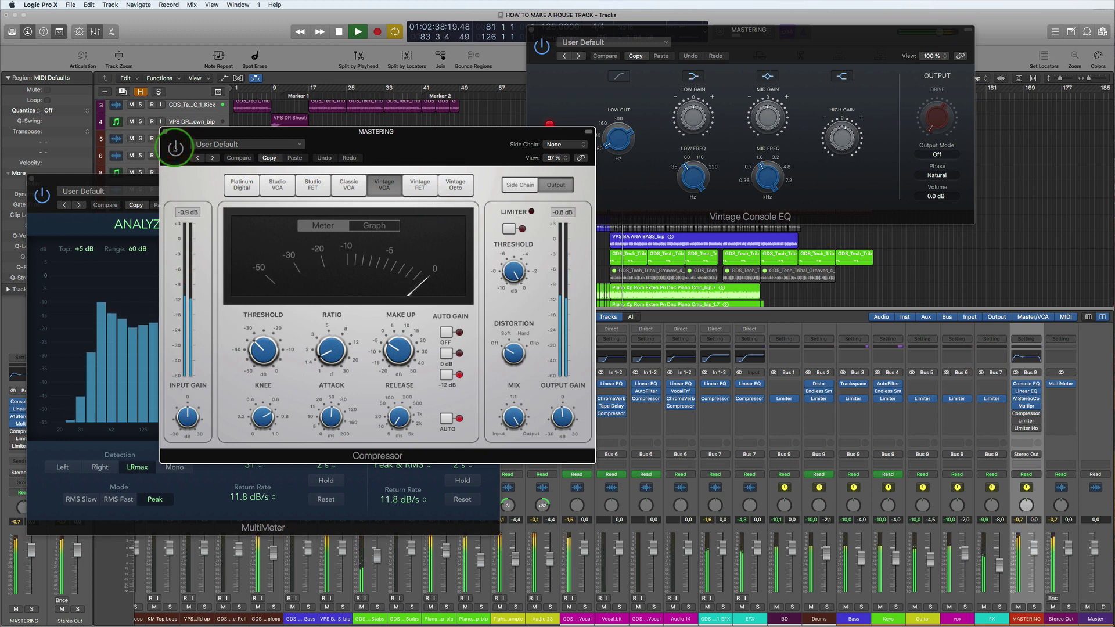
pyautogui.click(175, 148)
pyautogui.press('space')
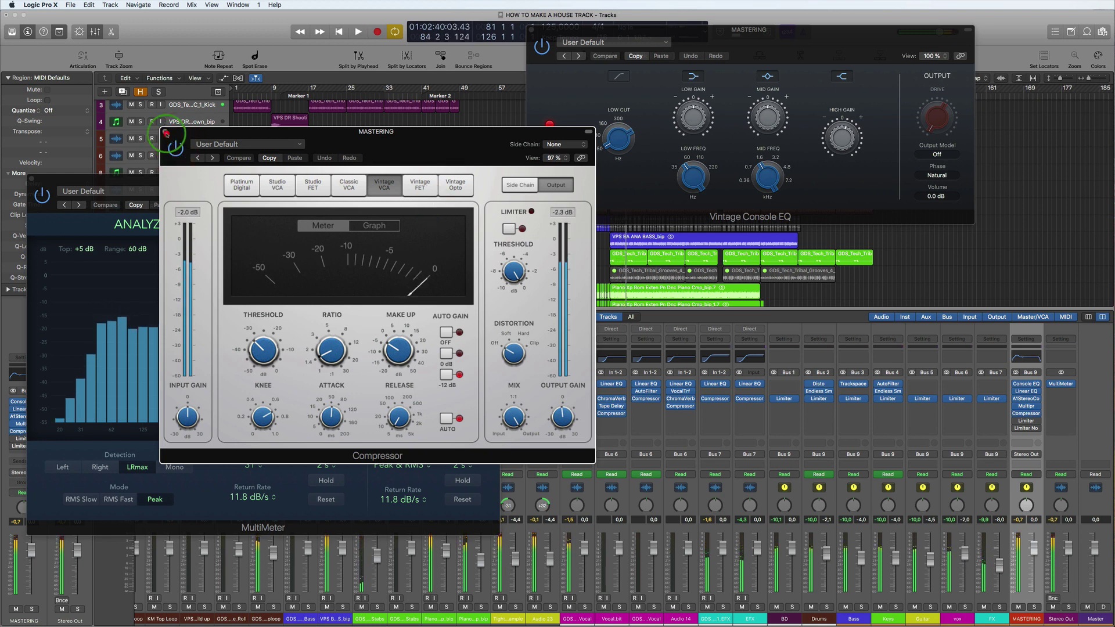
pyautogui.click(166, 134)
# Step: Open the Limiter on the MASTERING channel and move its window over the MultiMeter
pyautogui.moveTo(1026, 414)
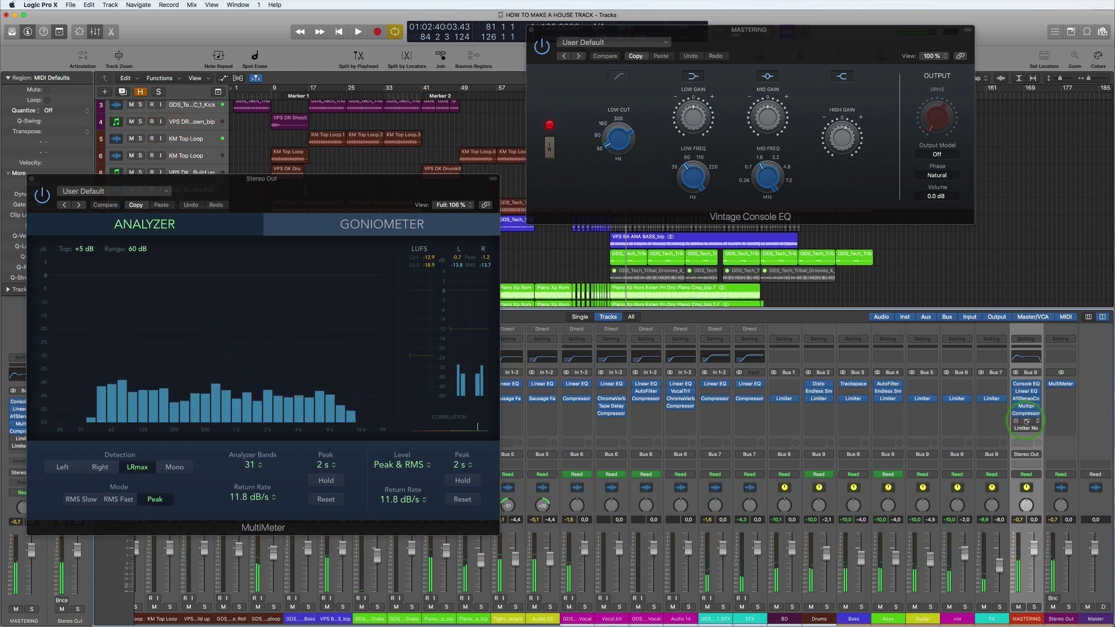
pyautogui.click(1026, 420)
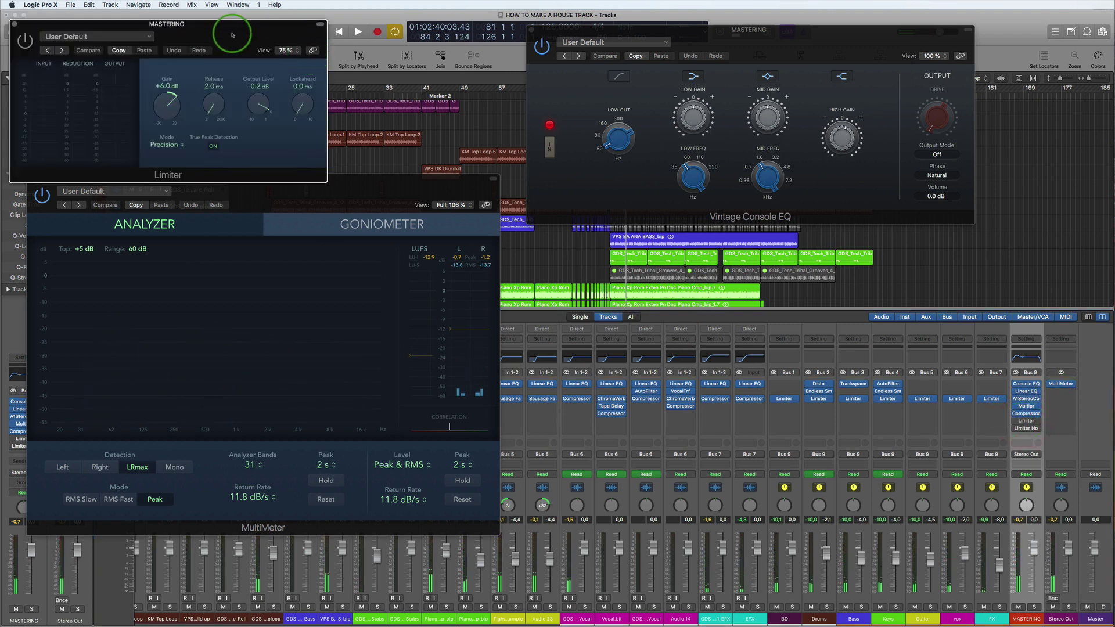
pyautogui.moveTo(232, 34); pyautogui.dragTo(360, 103)
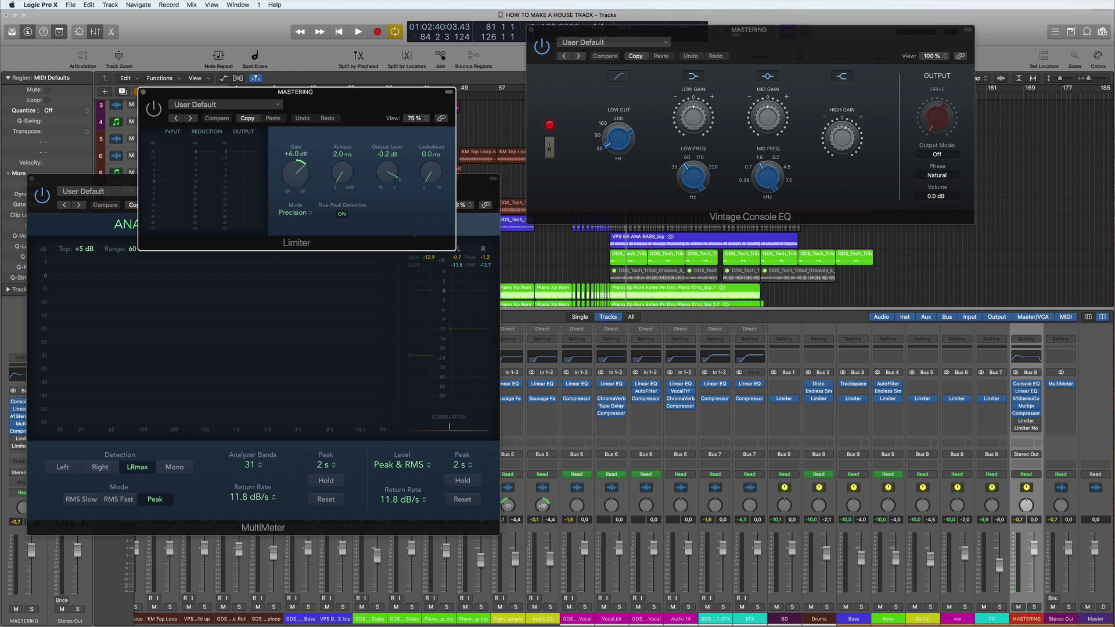
pyautogui.scroll(-10, 1092, 245)
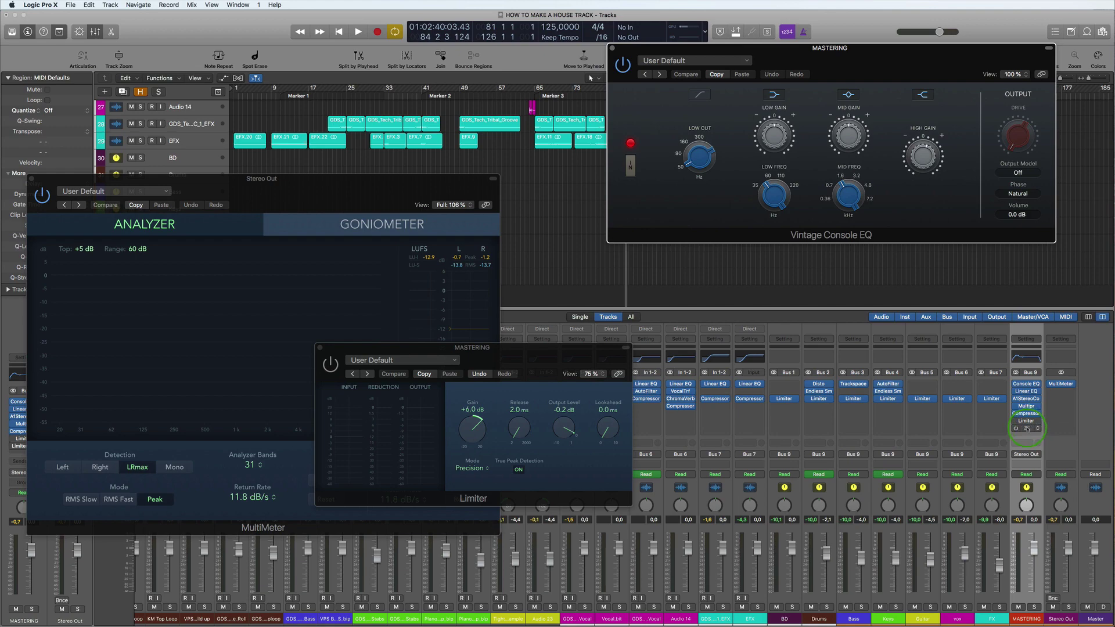
# Step: Open Limiter No6 on the MASTERING channel and examine its modules and the Master_5 preset settings
pyautogui.click(1026, 428)
pyautogui.click(201, 109)
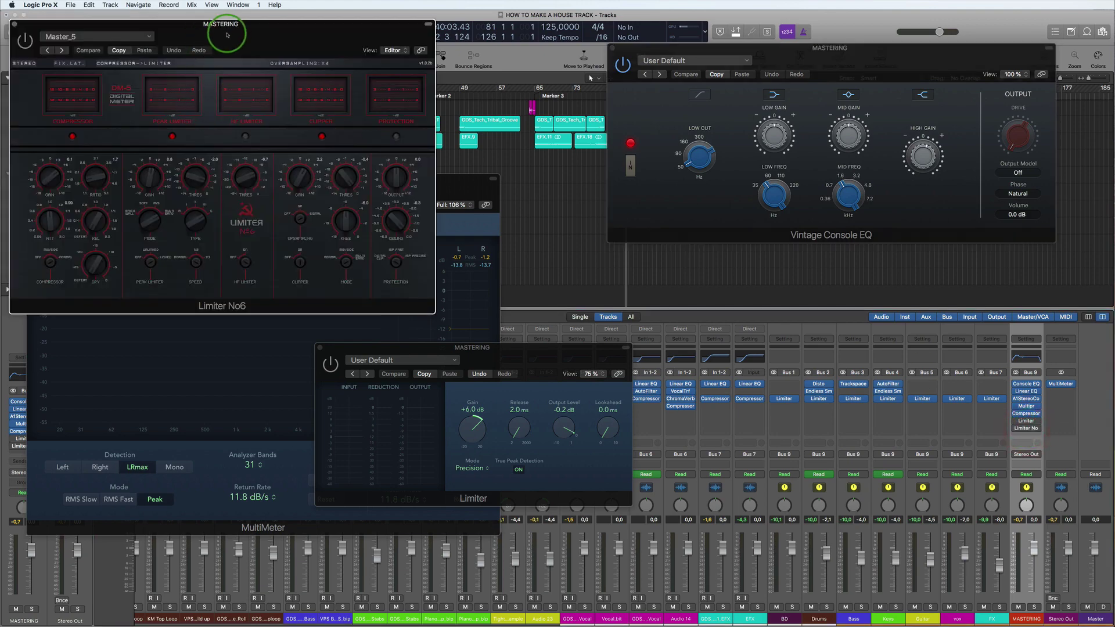
pyautogui.moveTo(241, 36); pyautogui.dragTo(281, 37)
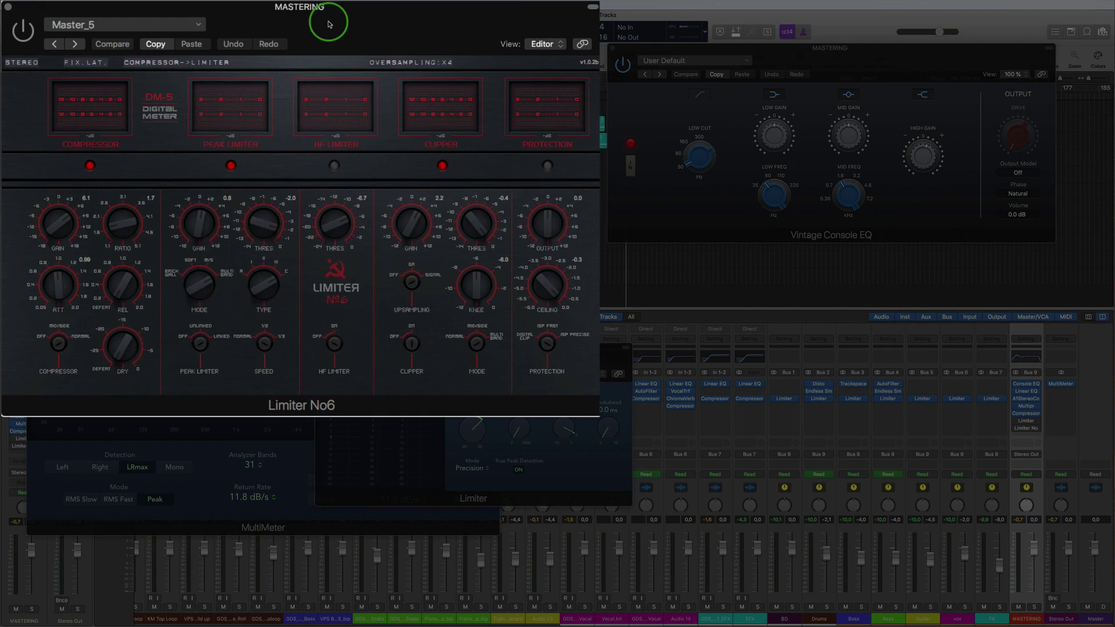
pyautogui.moveTo(329, 24); pyautogui.dragTo(327, 31)
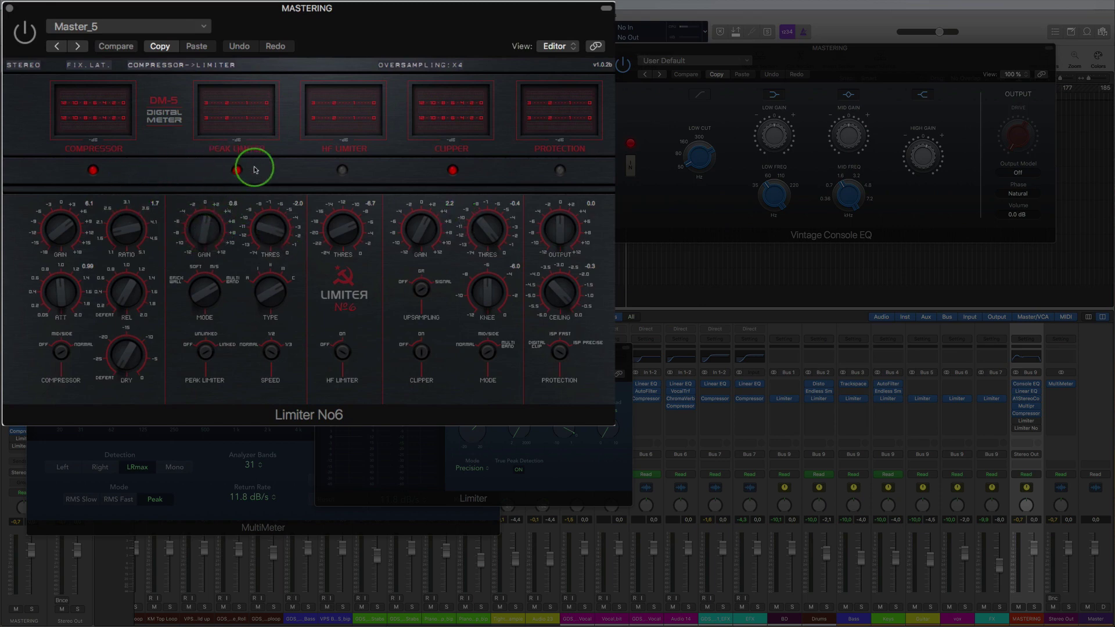
# Step: Toggle the Protection module in Limiter No6 on and off, move the plug-in window aside, and close it
pyautogui.click(562, 170)
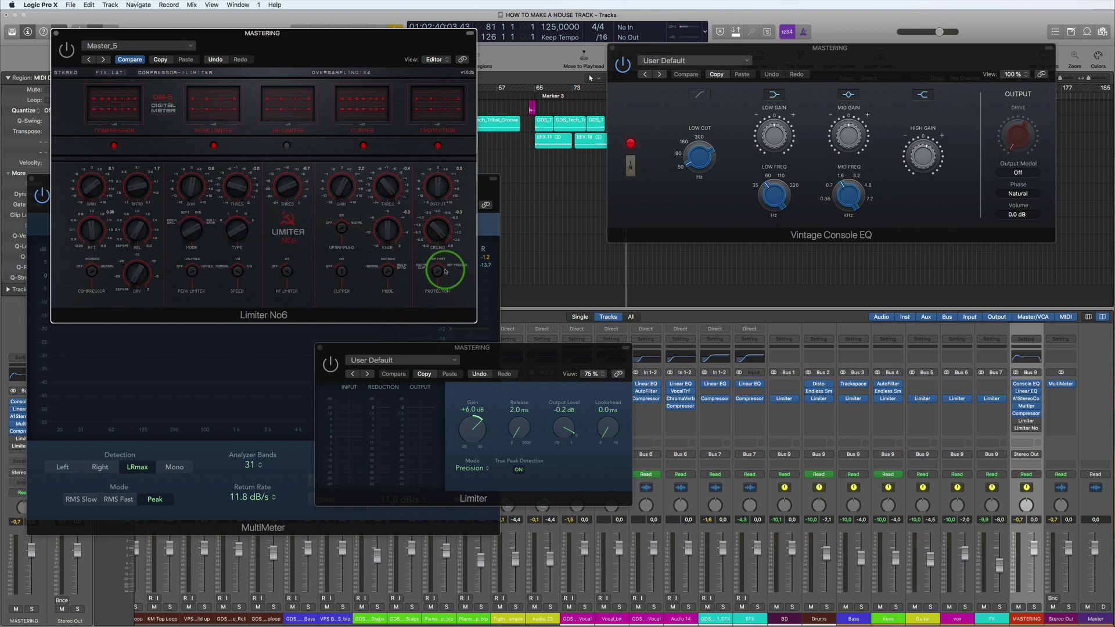
pyautogui.click(438, 298)
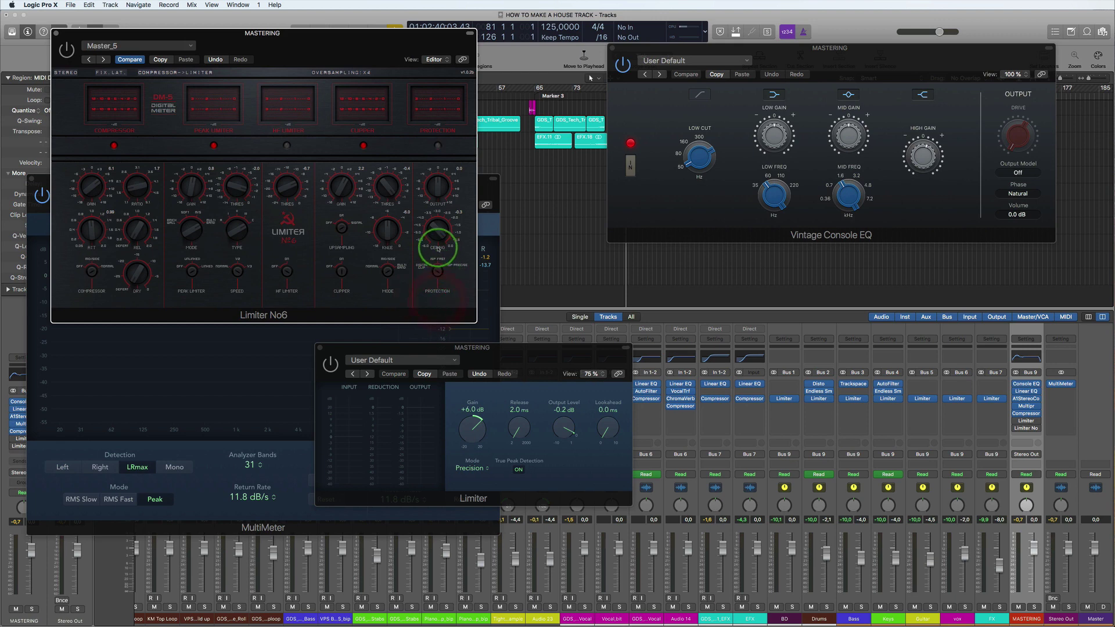
pyautogui.click(437, 246)
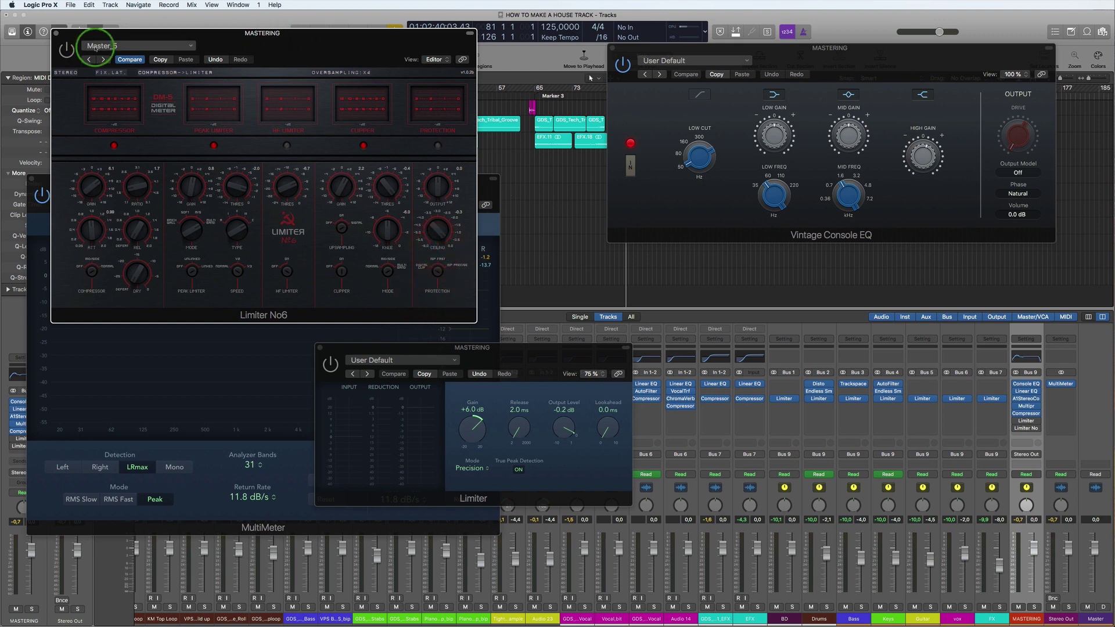
pyautogui.moveTo(286, 45); pyautogui.dragTo(891, 282)
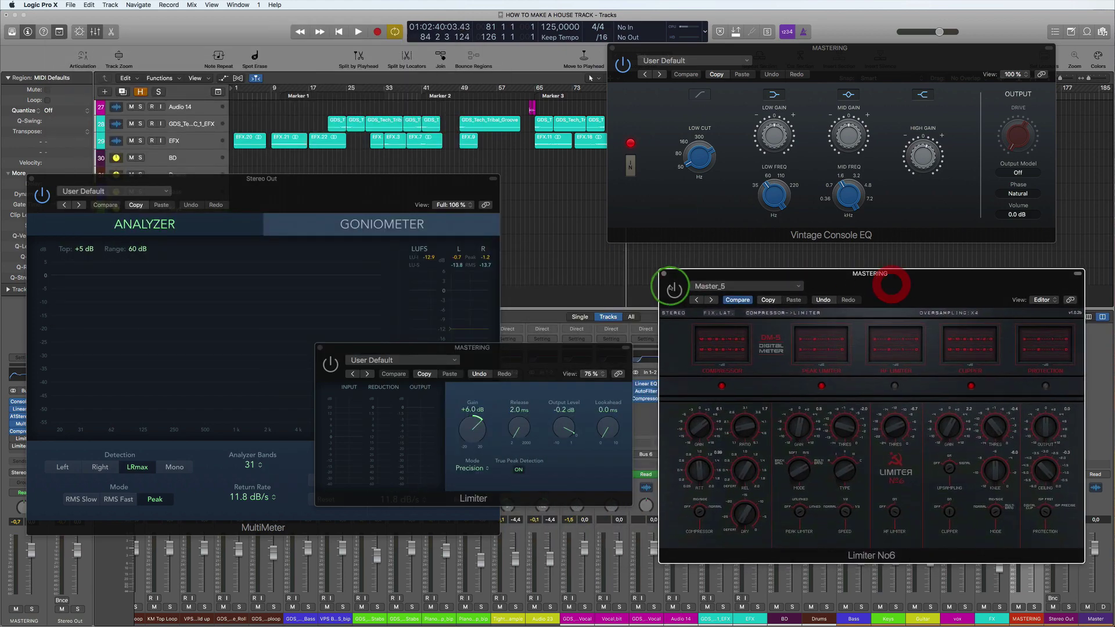
pyautogui.click(663, 275)
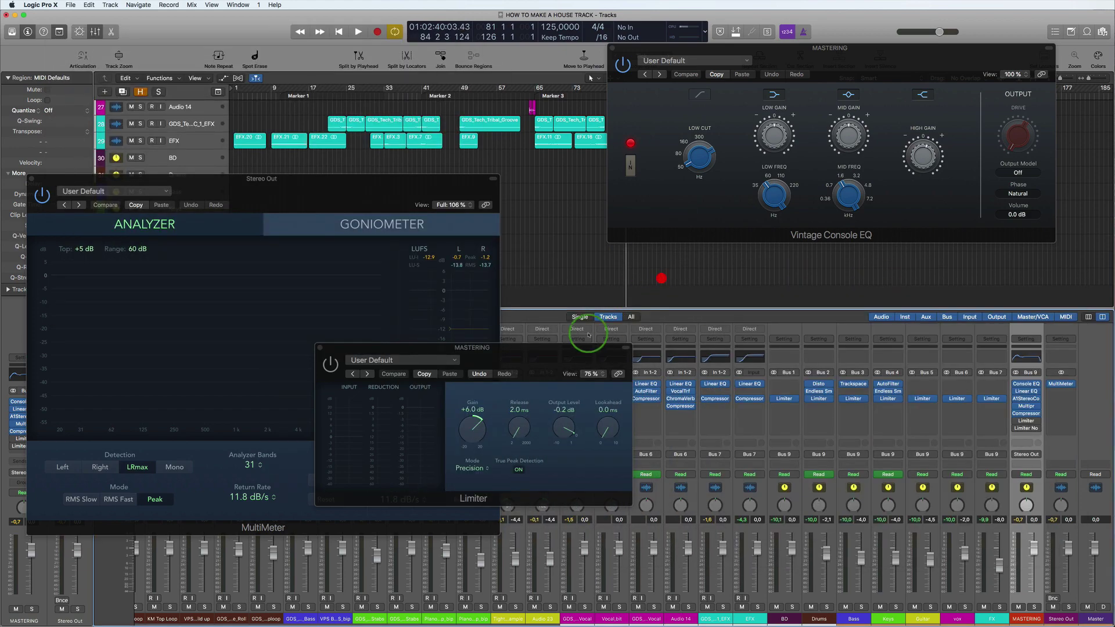
# Step: Start playback, bring the Stereo Out MultiMeter forward, and place the Limiter window beside it
pyautogui.moveTo(562, 346); pyautogui.dragTo(577, 282)
pyautogui.press('space')
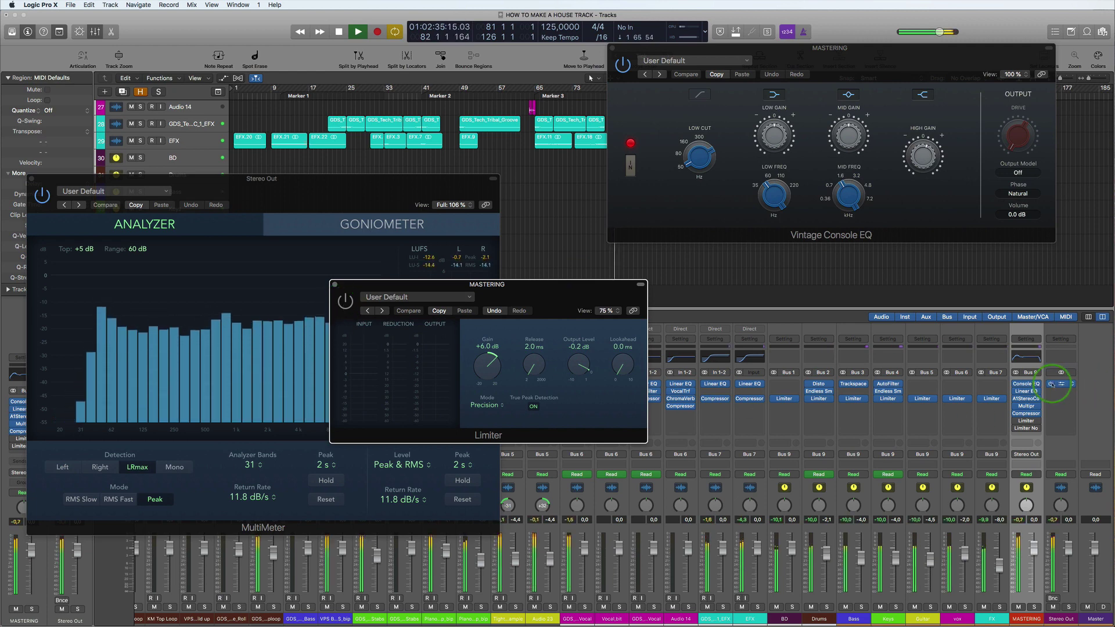
pyautogui.click(1062, 384)
pyautogui.click(1061, 384)
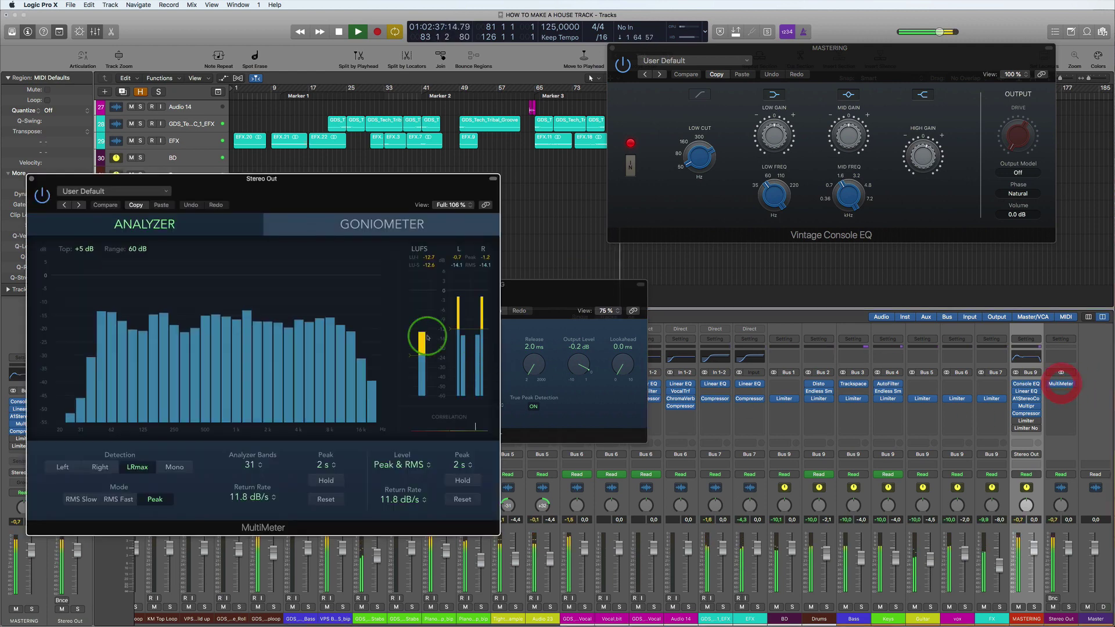
pyautogui.moveTo(515, 281); pyautogui.dragTo(728, 279)
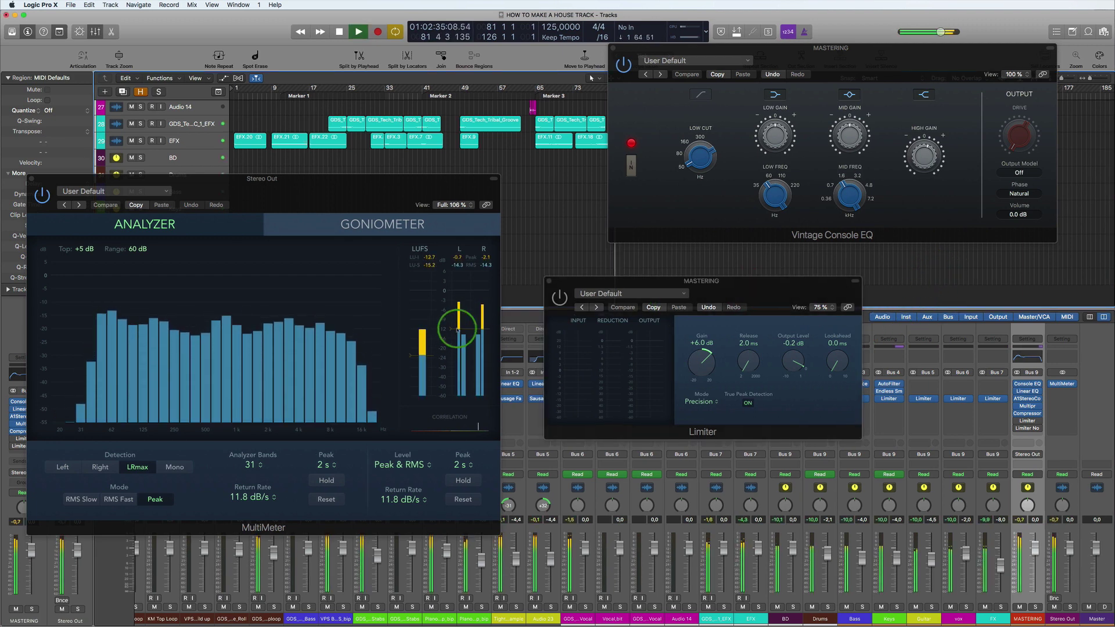
# Step: Enable the Limiter on the MASTERING channel and audition it during playback while watching its gain reduction and the MultiMeter levels
pyautogui.click(559, 298)
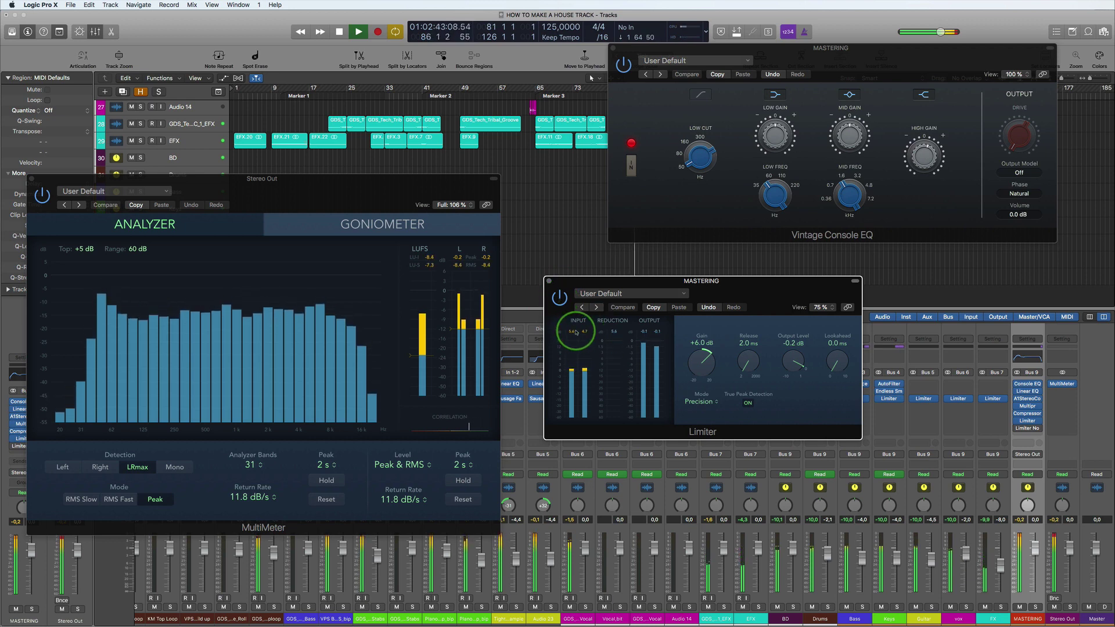
pyautogui.press('space')
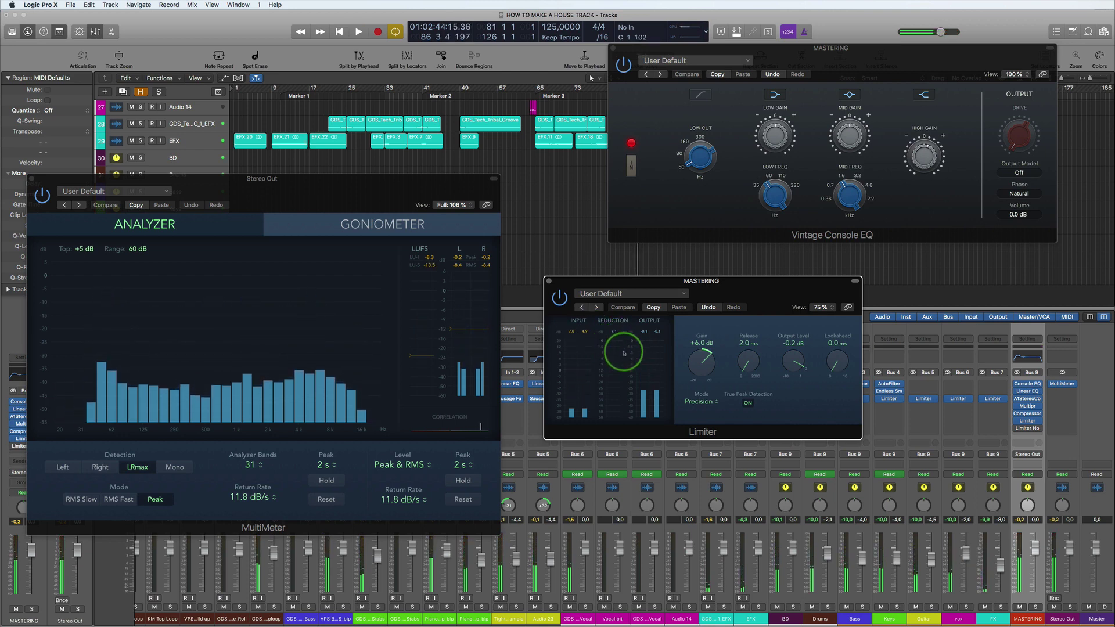
pyautogui.press('space')
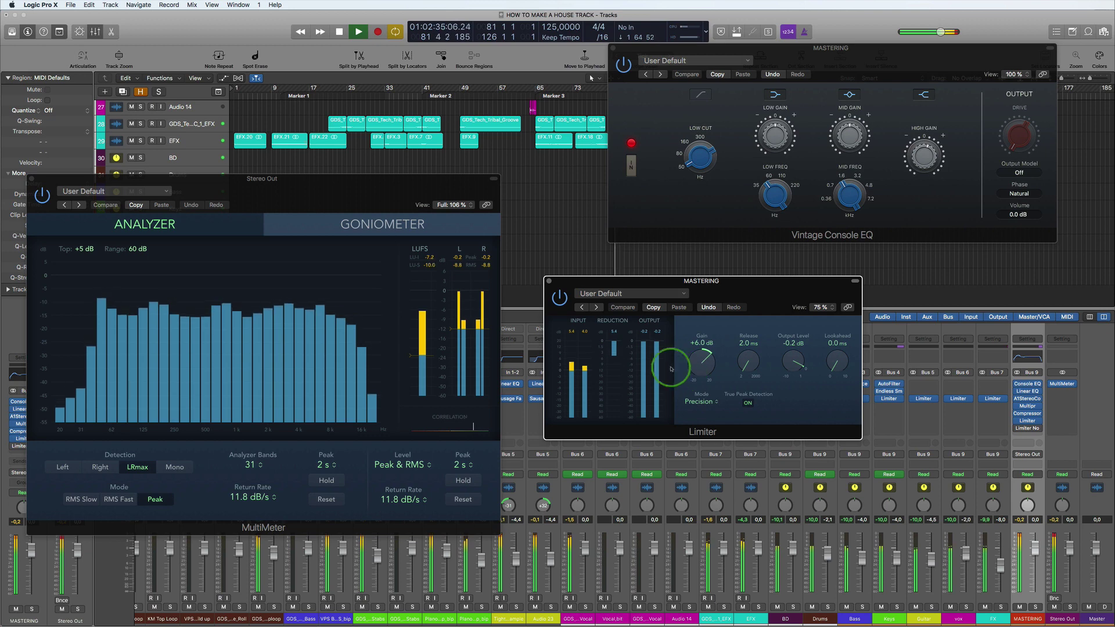
pyautogui.press('space')
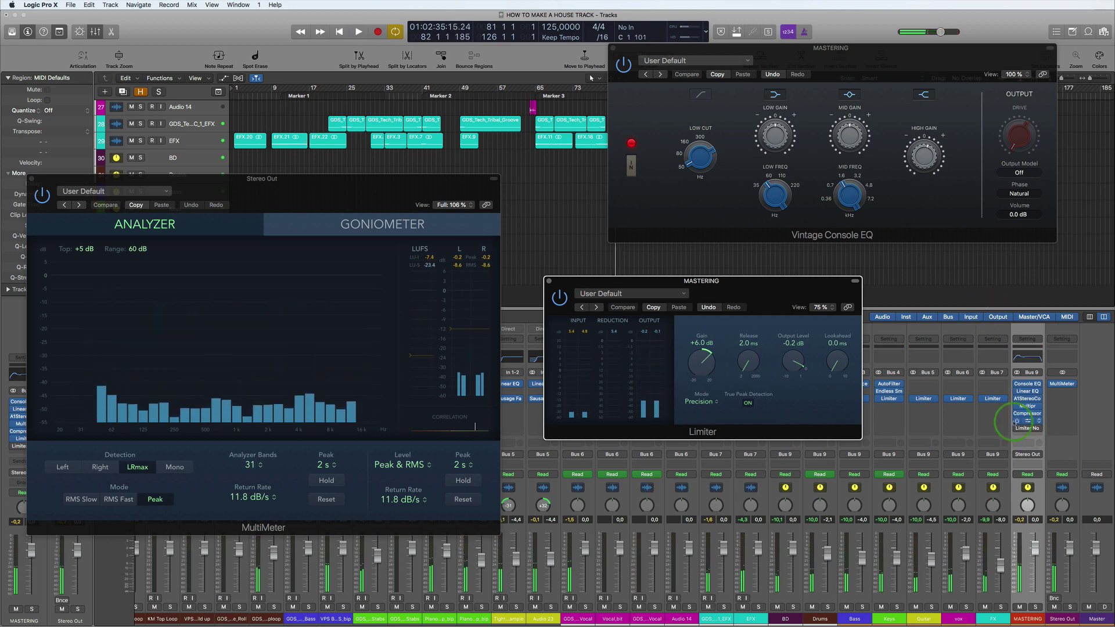
# Step: Open Limiter No6 on the MASTERING channel, bypass the Compressor, and briefly view the Compressor's settings
pyautogui.click(1025, 428)
pyautogui.click(265, 37)
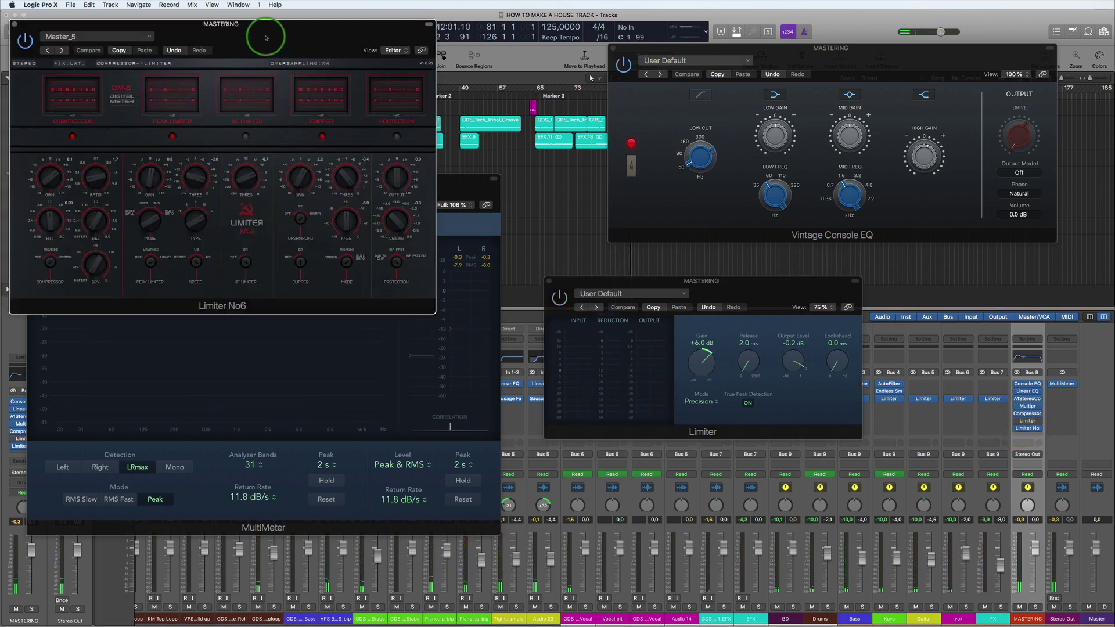
pyautogui.click(1016, 414)
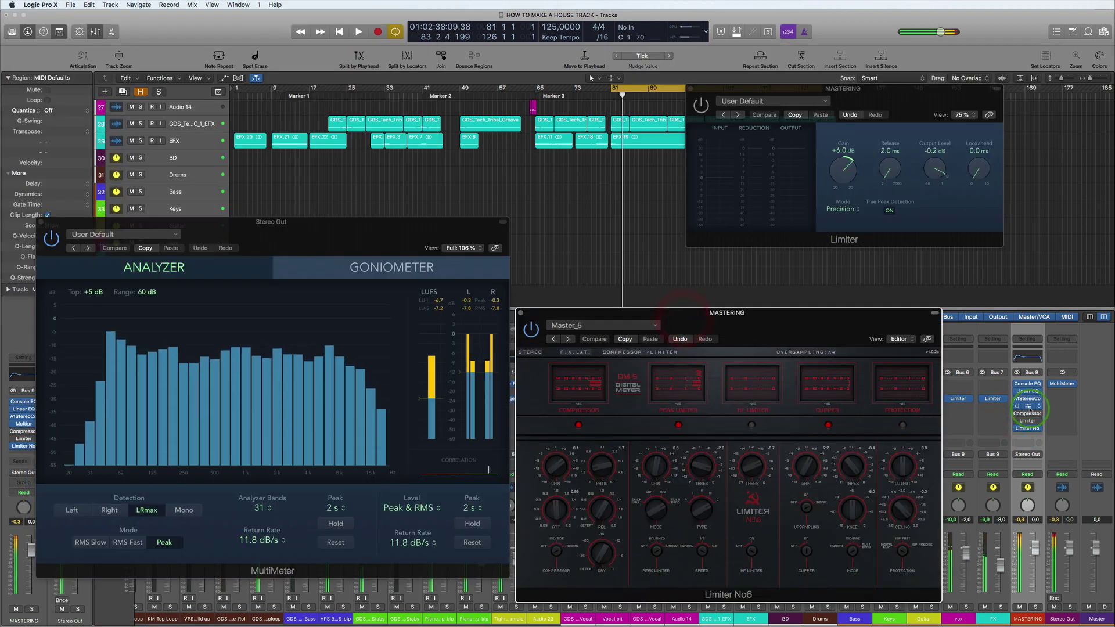
pyautogui.click(1028, 412)
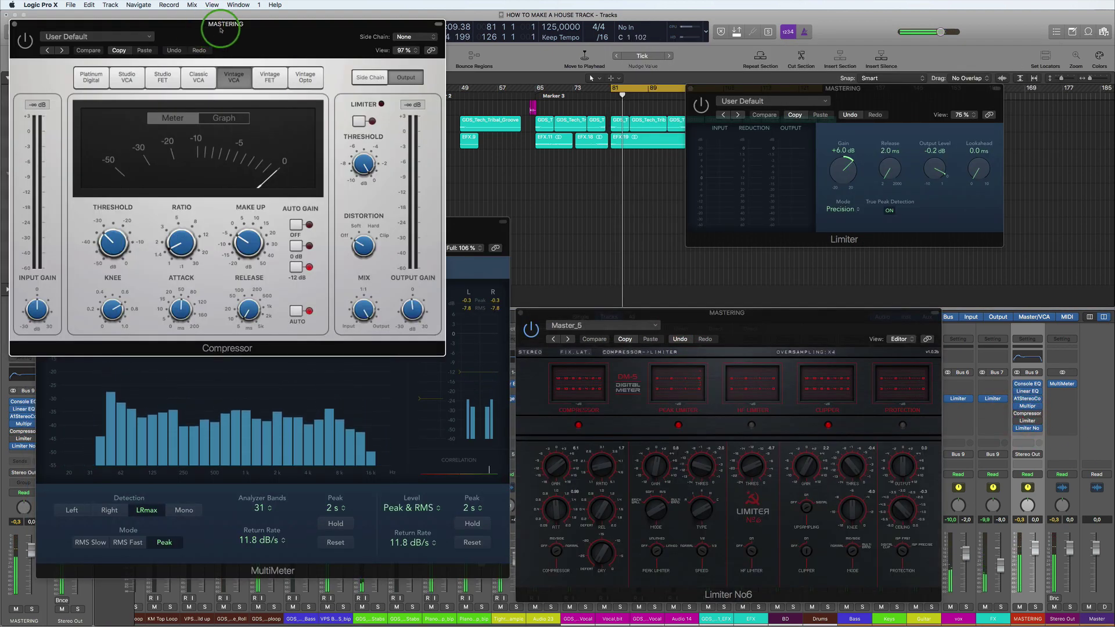
pyautogui.click(14, 24)
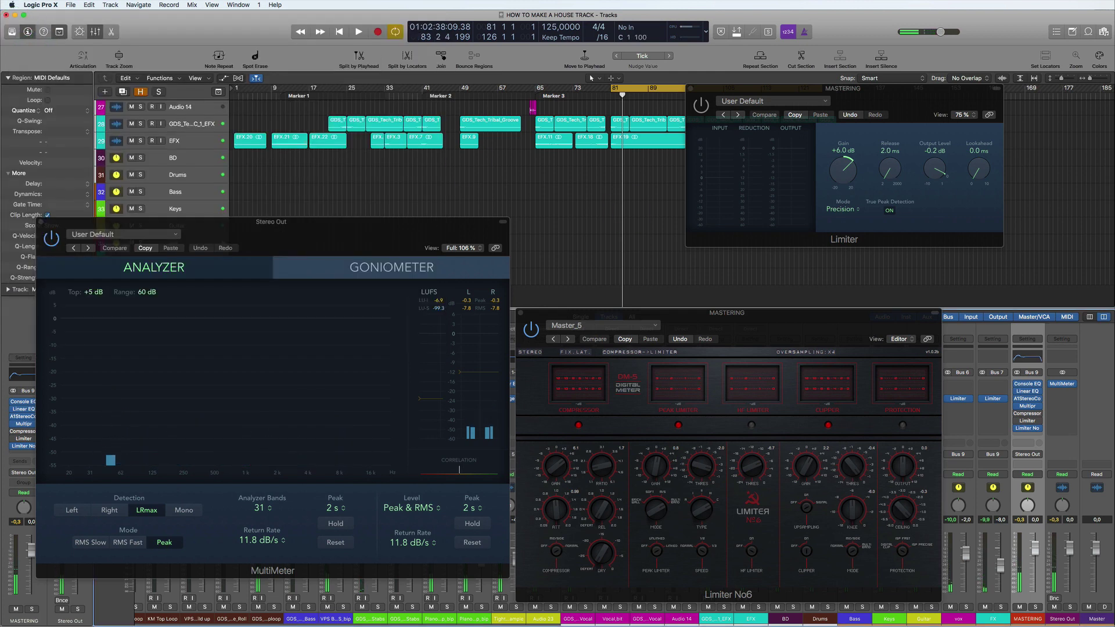
# Step: Play the loop through Limiter No6 and check its output levels in the MultiMeter
pyautogui.click(745, 379)
pyautogui.press('space')
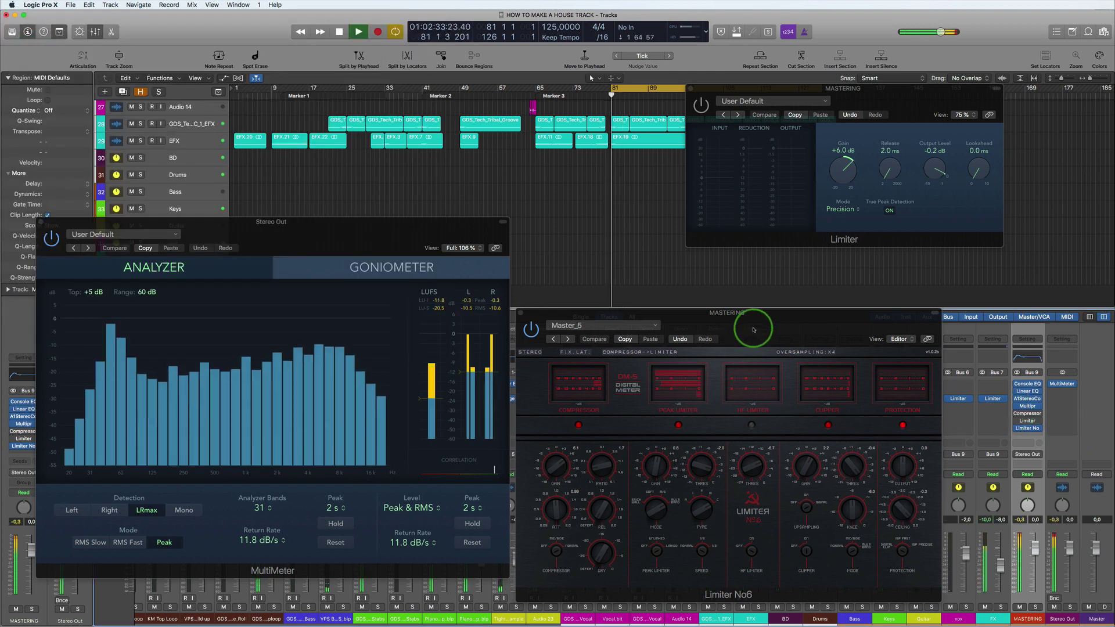
pyautogui.click(975, 408)
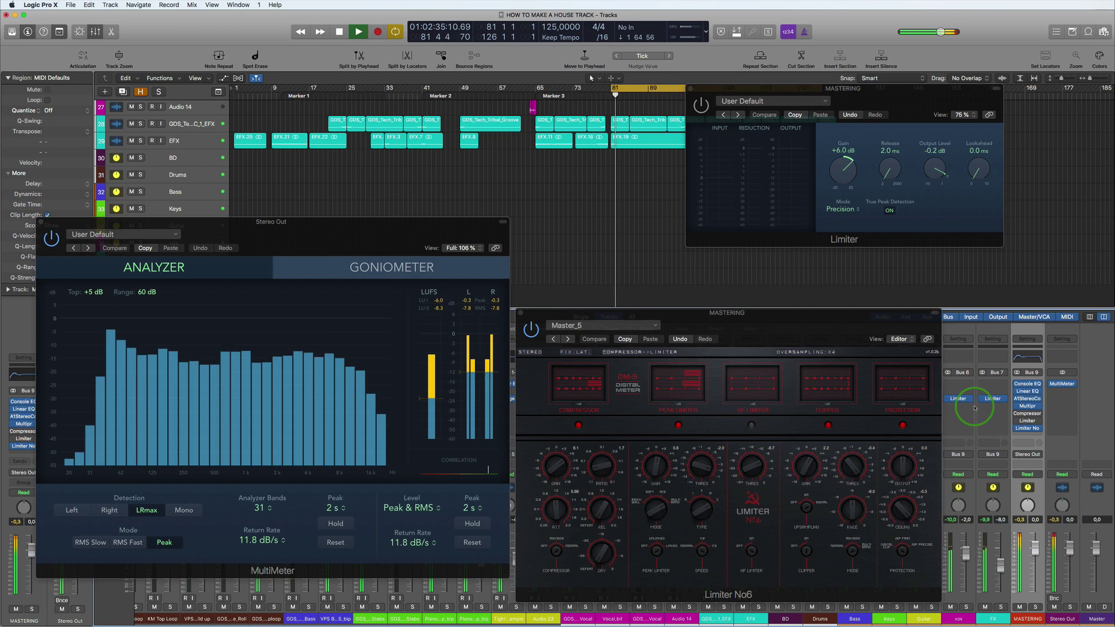
pyautogui.press('space')
# Step: Bypass Limiter No6, enable the Compressor and Limiter on the MASTERING channel instead, and listen to that combination
pyautogui.click(1016, 428)
pyautogui.click(1016, 428)
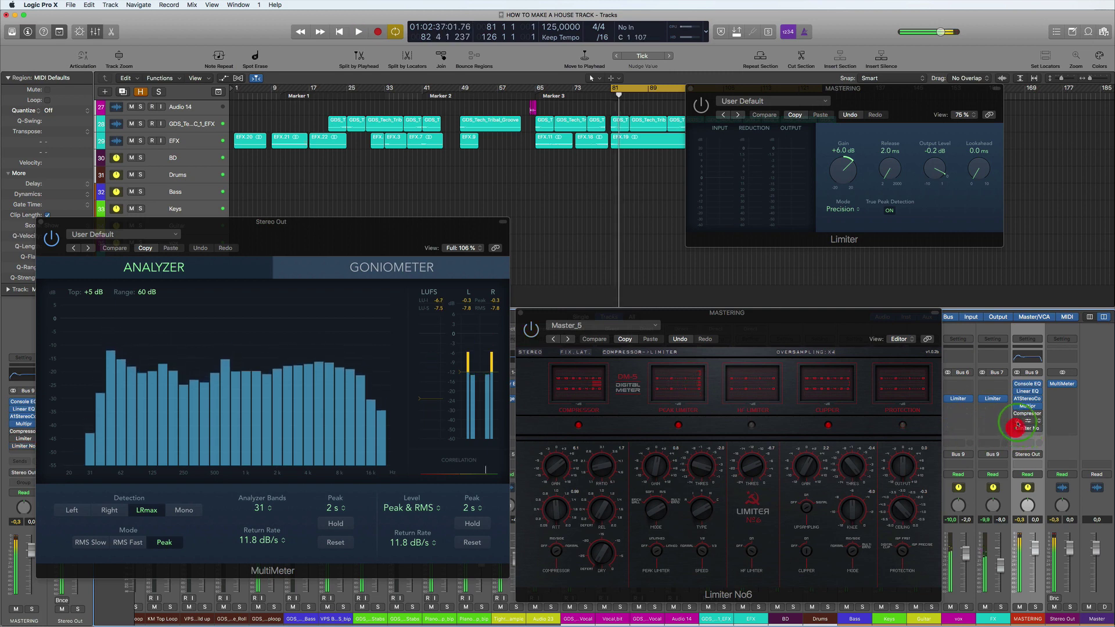
pyautogui.click(1015, 420)
pyautogui.click(1015, 414)
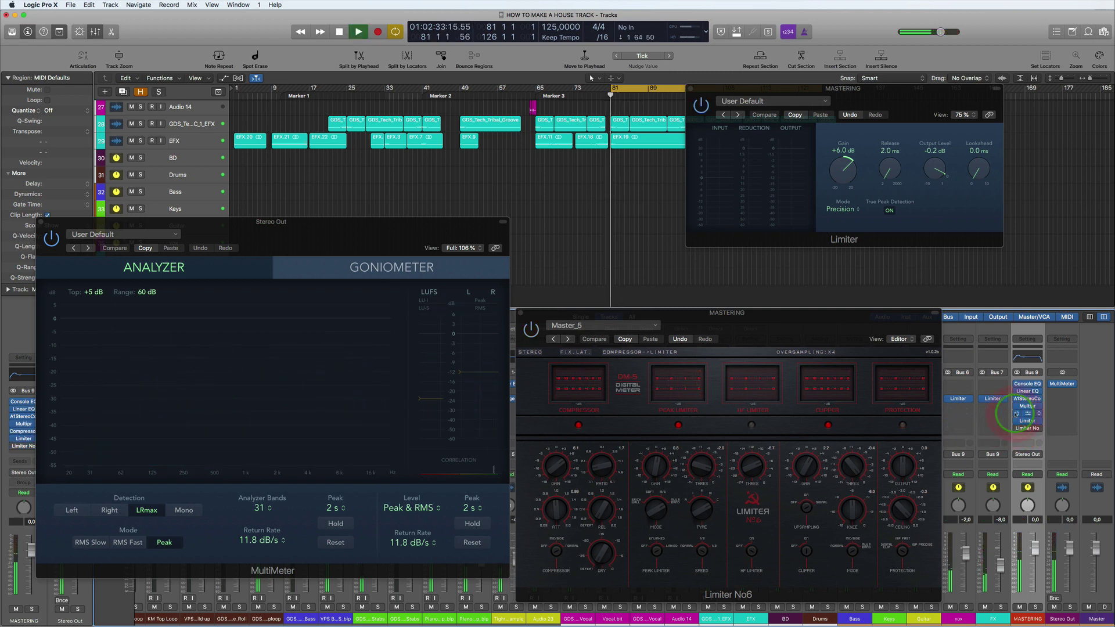
pyautogui.press('space')
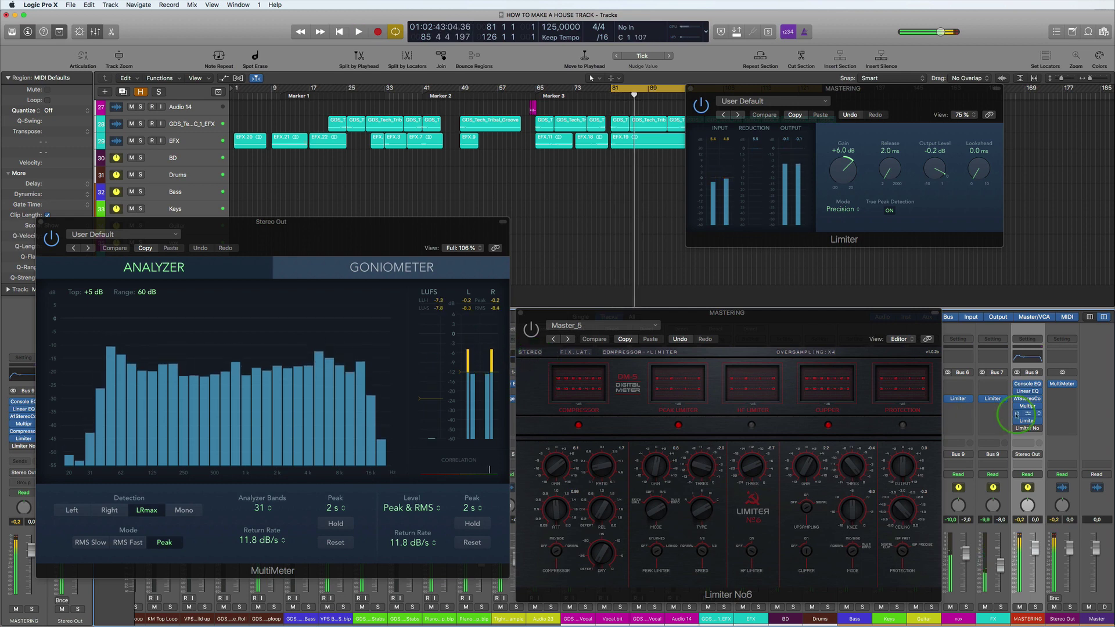
# Step: Bypass the Compressor and Limiter, re-enable Limiter No6 on the MASTERING channel, and play the loop again to compare
pyautogui.click(1016, 417)
pyautogui.click(1016, 421)
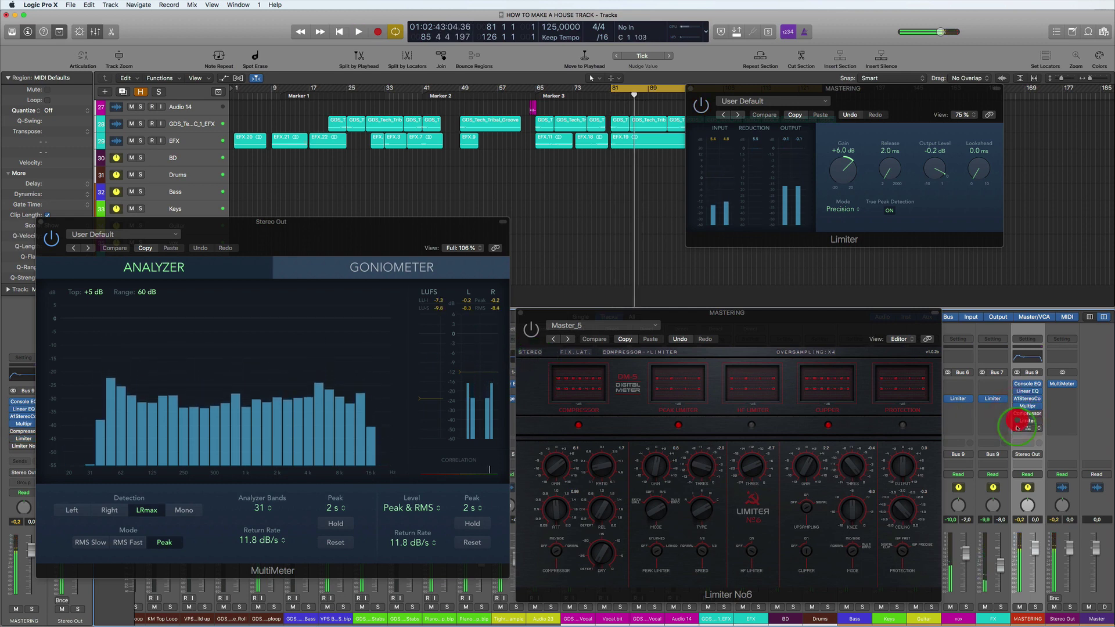
pyautogui.click(1017, 428)
pyautogui.press('space')
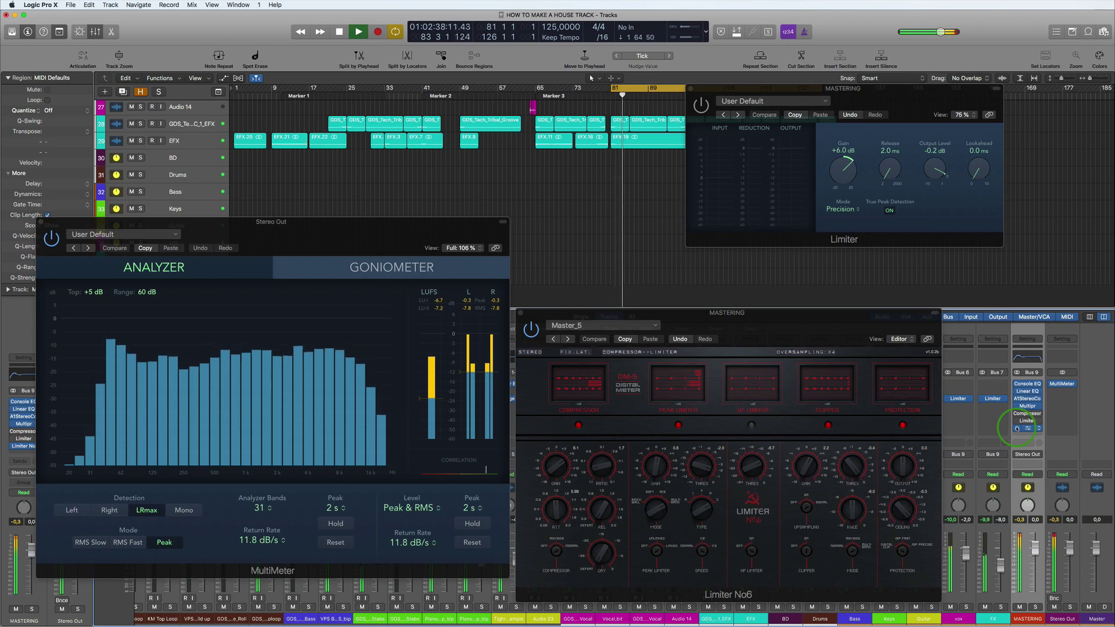
pyautogui.press('space')
pyautogui.click(769, 315)
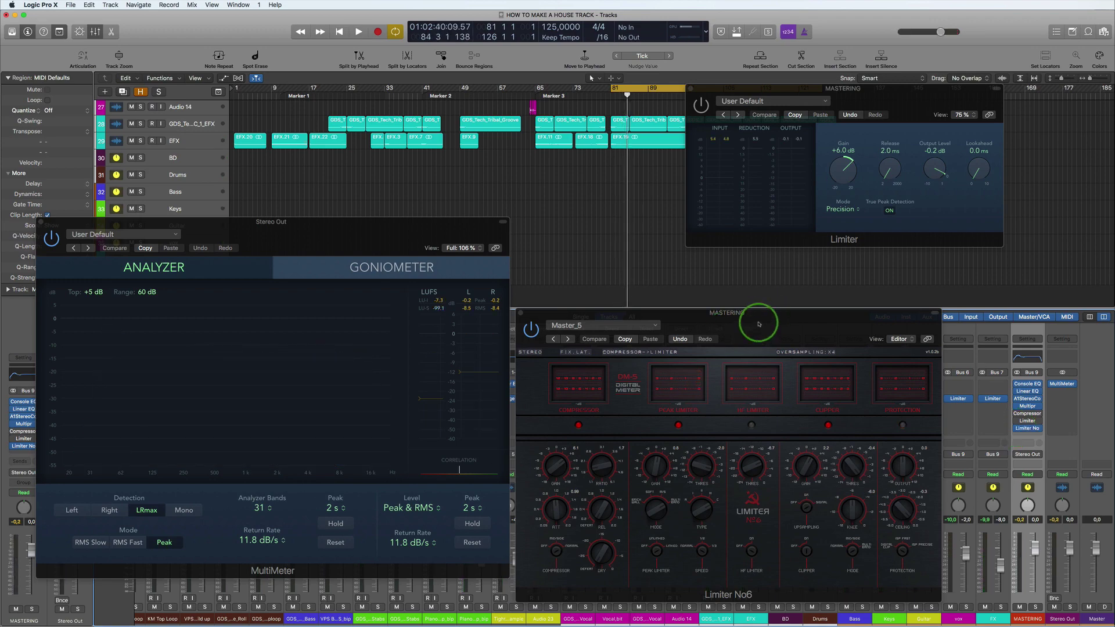
pyautogui.click(756, 327)
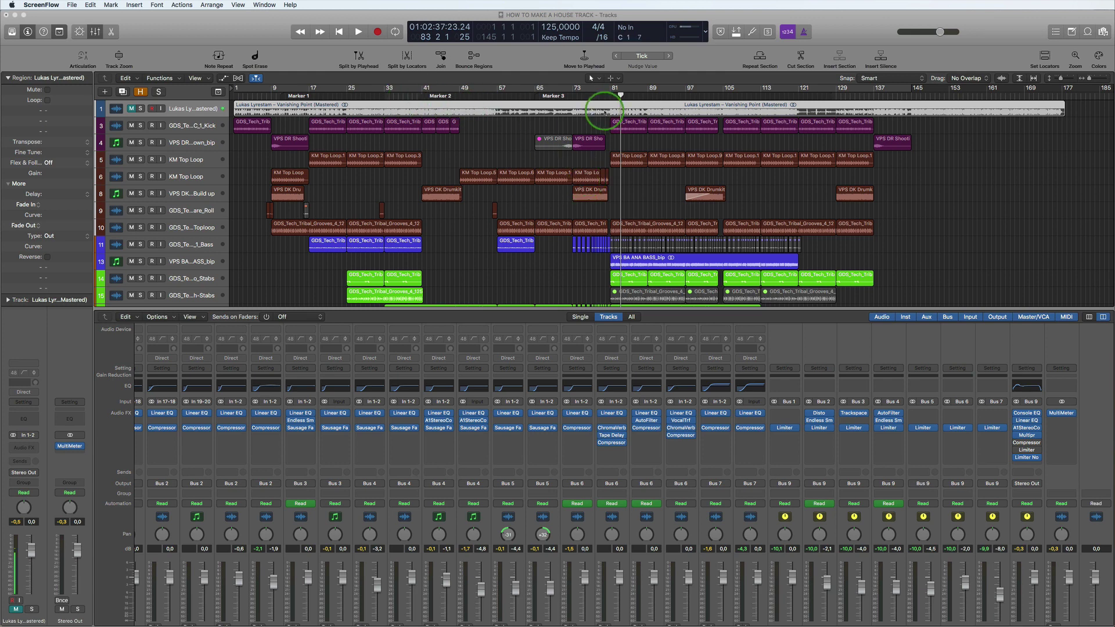
# Step: Start playback from about bar 92 and solo the mastered reference track at the top of the arrangement
pyautogui.click(662, 92)
pyautogui.press('space')
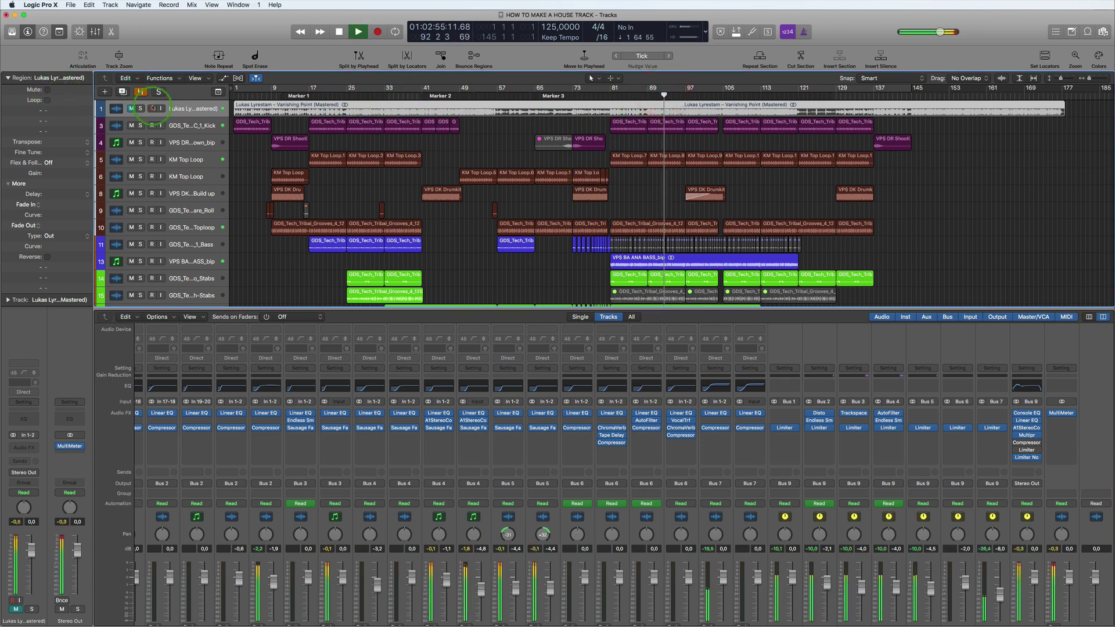
pyautogui.click(140, 108)
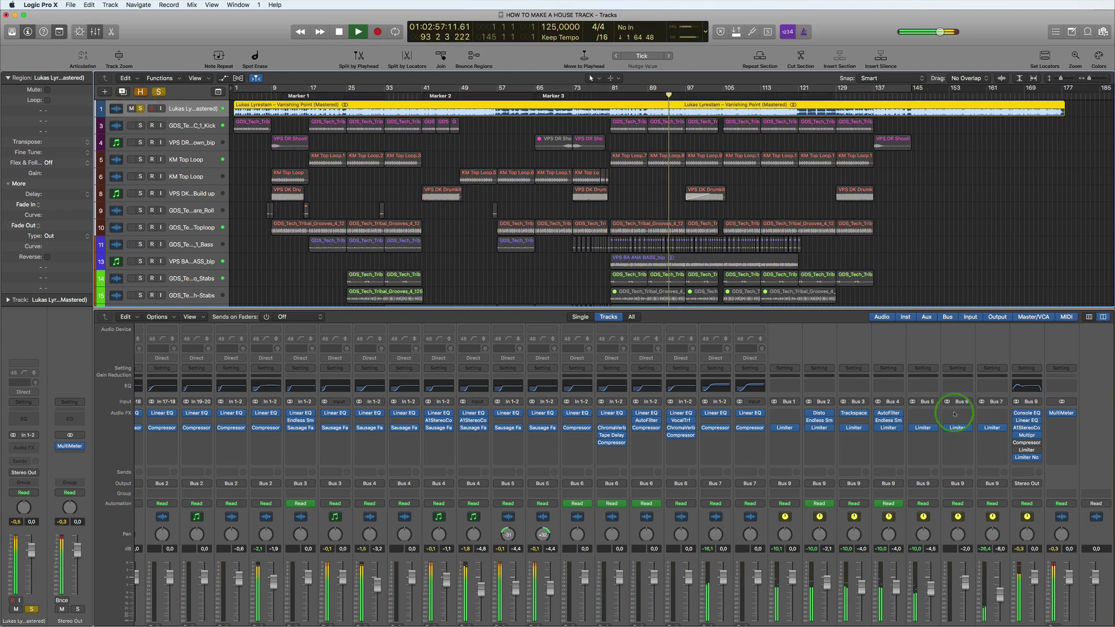
# Step: Open the MultiMeter on Stereo Out, check the reference track's loudness, and unsolo the reference to hear the mix
pyautogui.click(1059, 415)
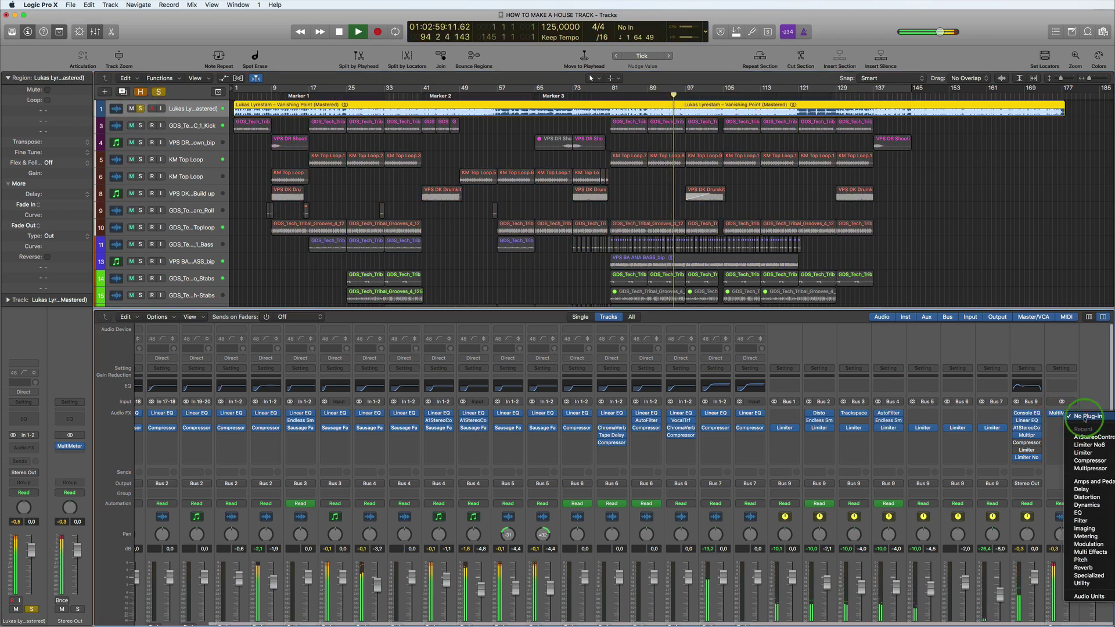
pyautogui.click(1090, 359)
pyautogui.doubleClick(1061, 413)
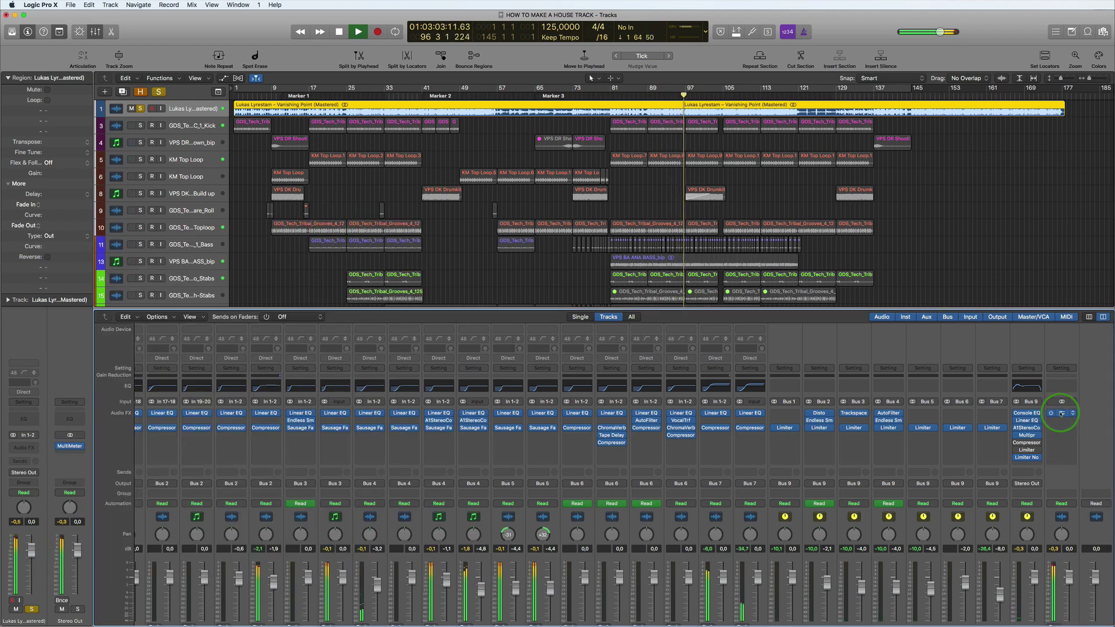
pyautogui.click(1061, 413)
pyautogui.click(357, 222)
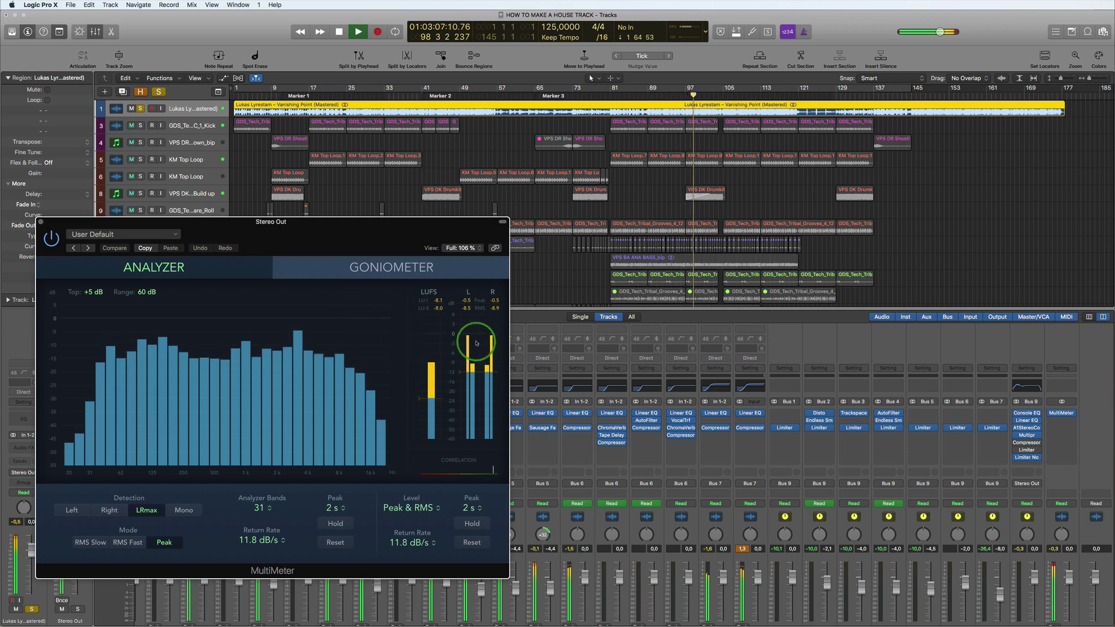
pyautogui.click(140, 109)
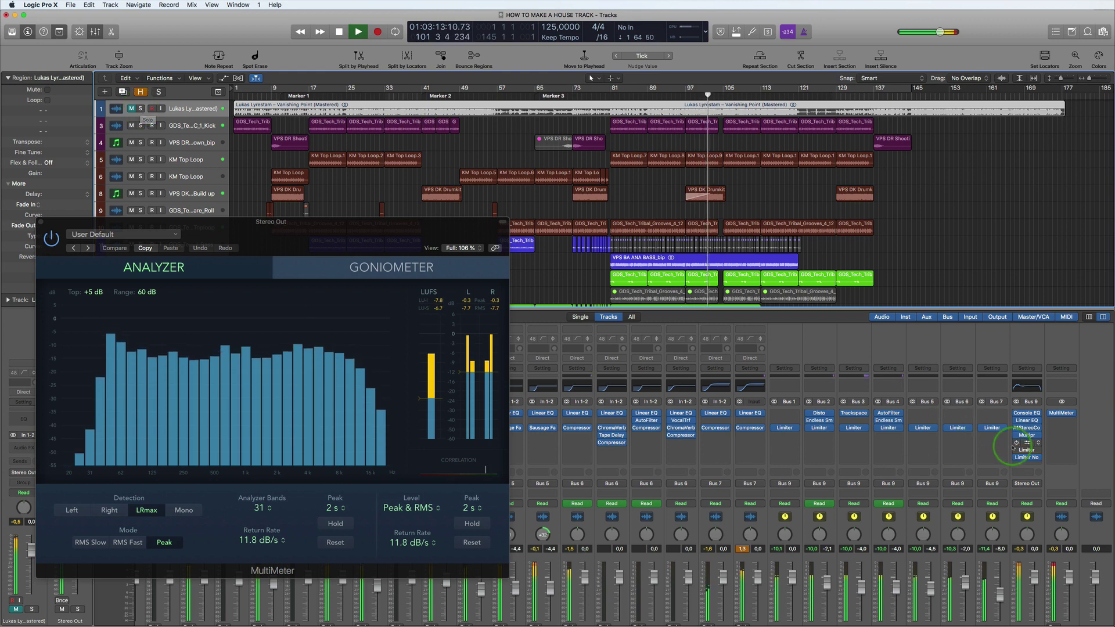
# Step: Stop playback, open Limiter No6 on the MASTERING channel, and place its window beside the MultiMeter
pyautogui.moveTo(1027, 458)
pyautogui.press('space')
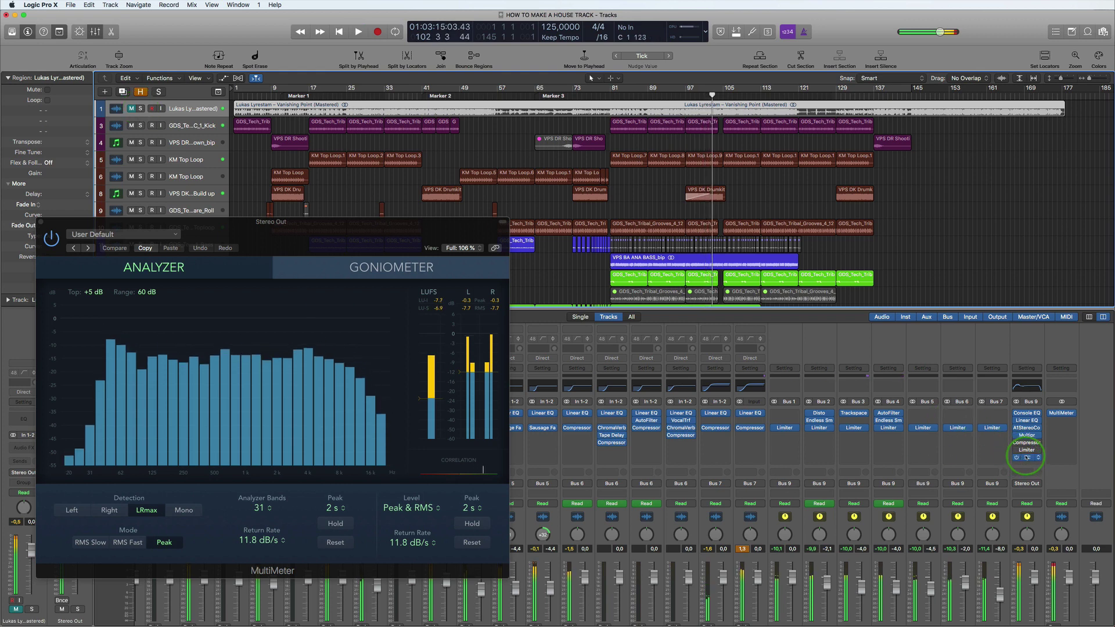
pyautogui.click(1027, 458)
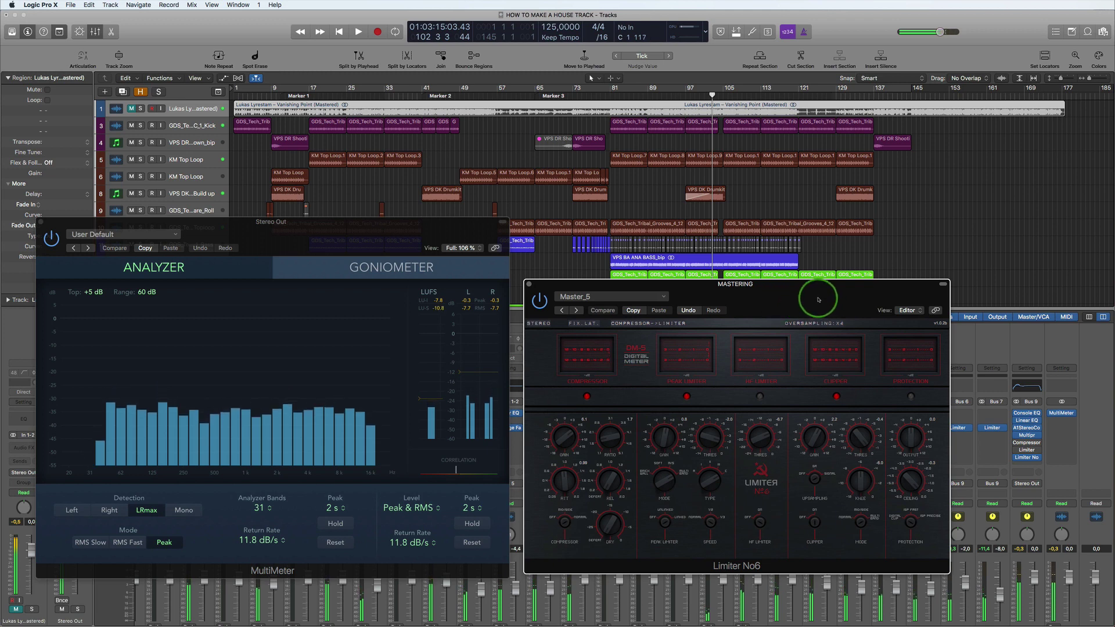
pyautogui.moveTo(816, 297); pyautogui.dragTo(802, 248)
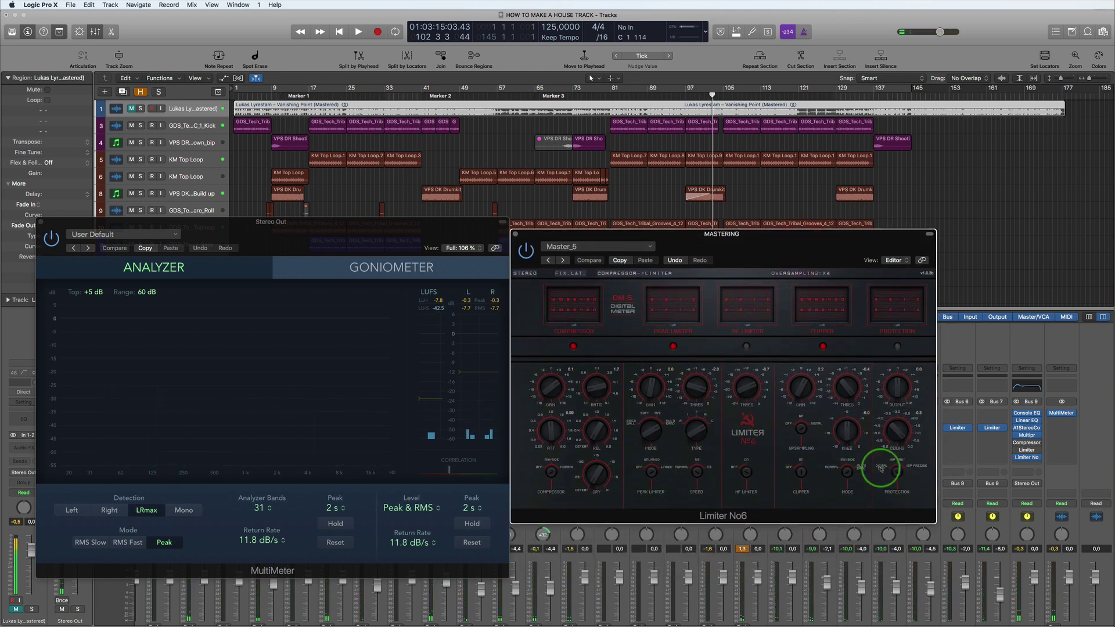
# Step: Cycle playback over bars 97 to 105 and lower the Peak Limiter gain in Limiter No6 to -0.1
pyautogui.press('c')
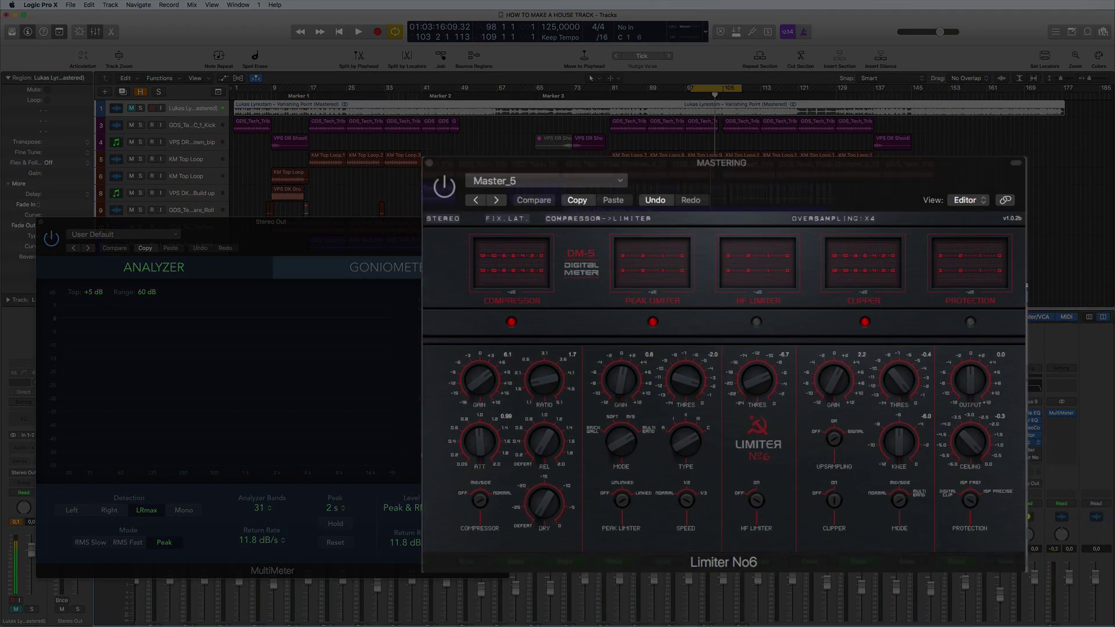
pyautogui.press('space')
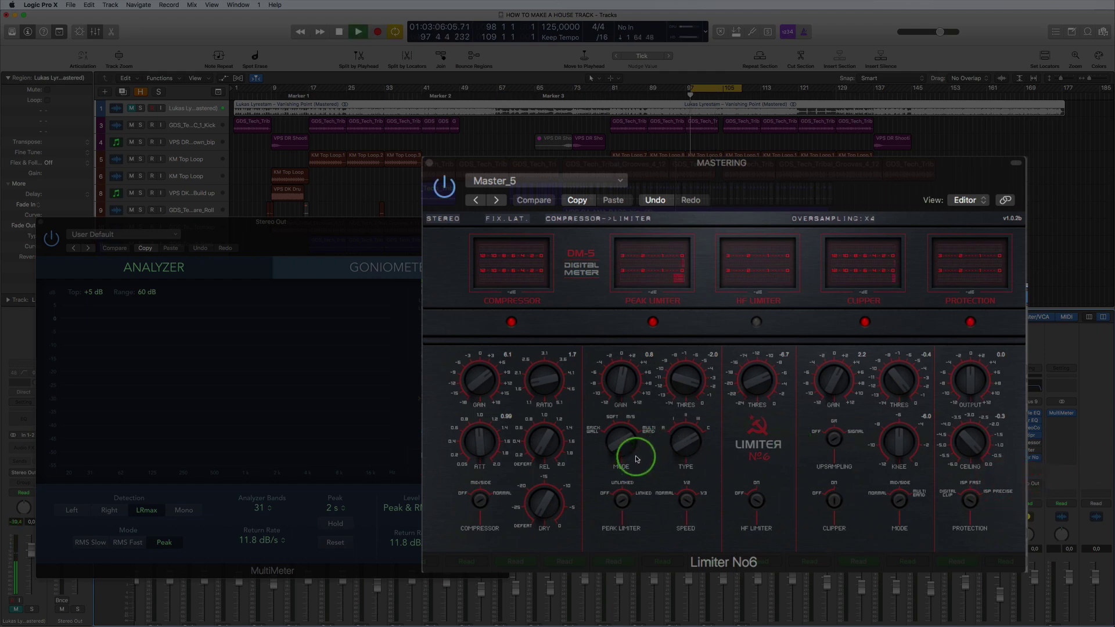
pyautogui.moveTo(625, 397)
pyautogui.mouseDown()
pyautogui.moveTo(617, 391)
pyautogui.moveTo(605, 431)
pyautogui.moveTo(615, 459)
pyautogui.moveTo(613, 383)
pyautogui.mouseUp()
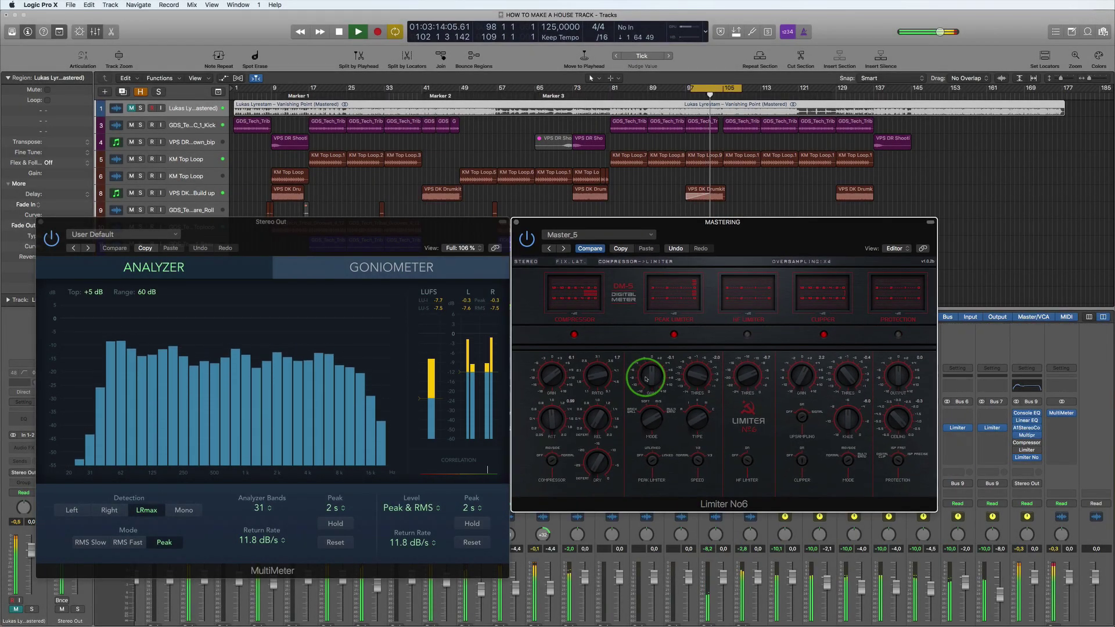
pyautogui.click(646, 379)
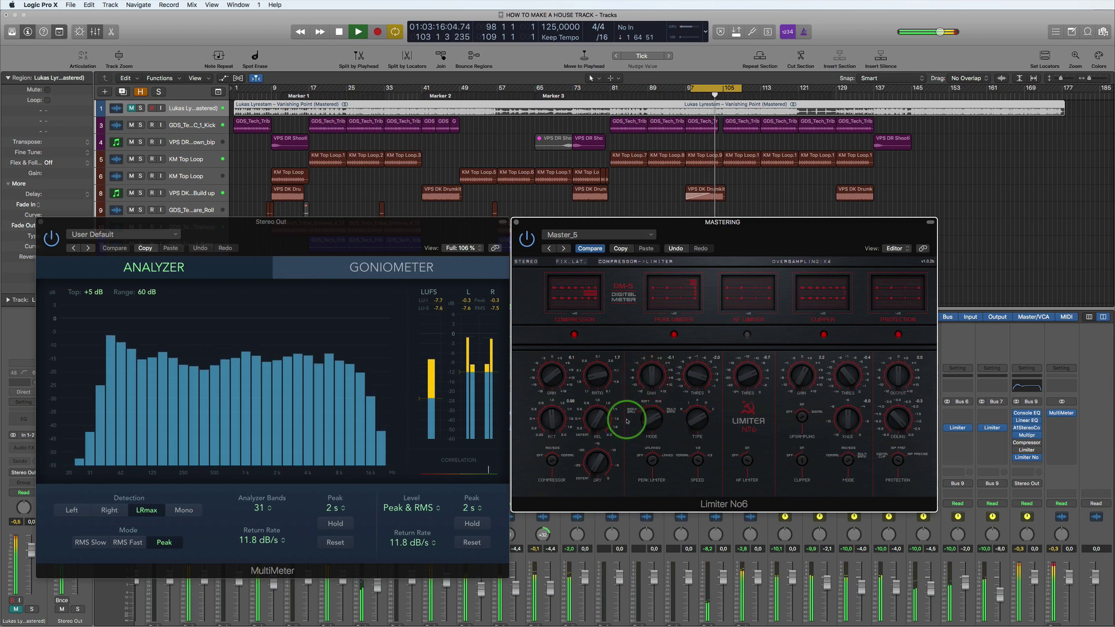
# Step: Solo the mastered reference track for comparison, then unsolo and mute it to check the mix in the MultiMeter
pyautogui.click(140, 108)
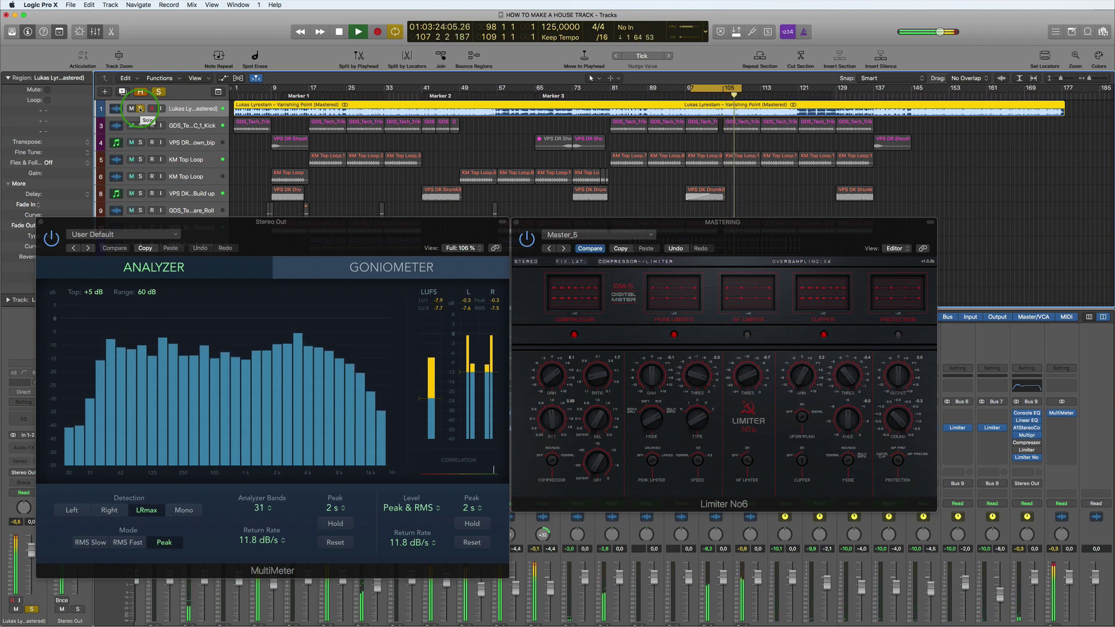
pyautogui.click(139, 108)
pyautogui.click(131, 109)
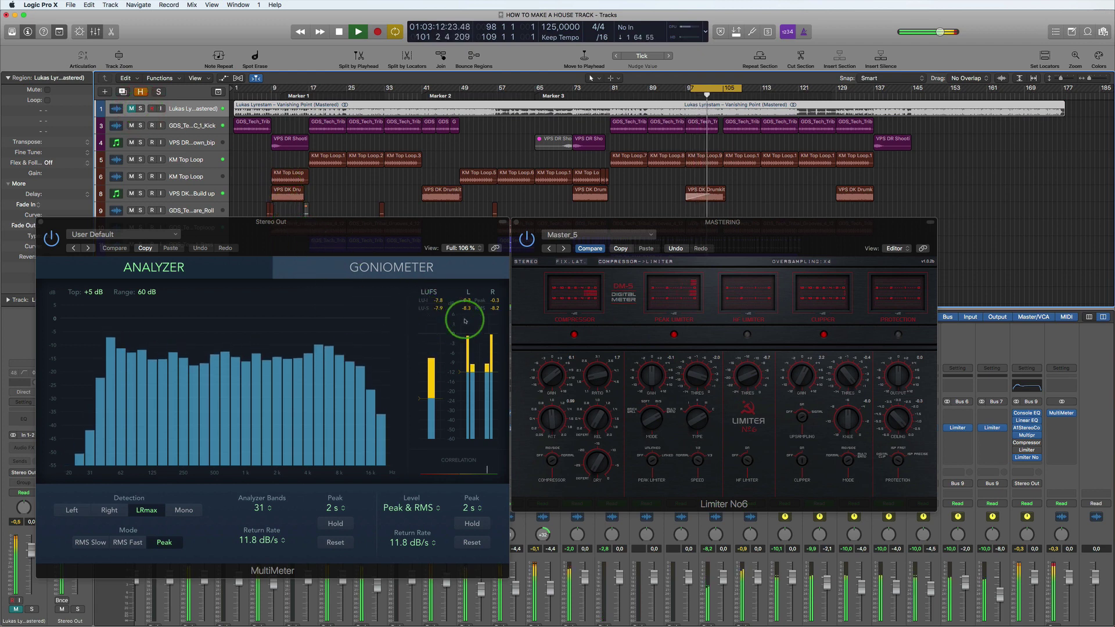
# Step: Fine-tune the Peak Limiter gain in Limiter No6, and close the MultiMeter and Limiter No6 windows with playback stopped
pyautogui.moveTo(651, 385); pyautogui.dragTo(620, 379)
pyautogui.press('space')
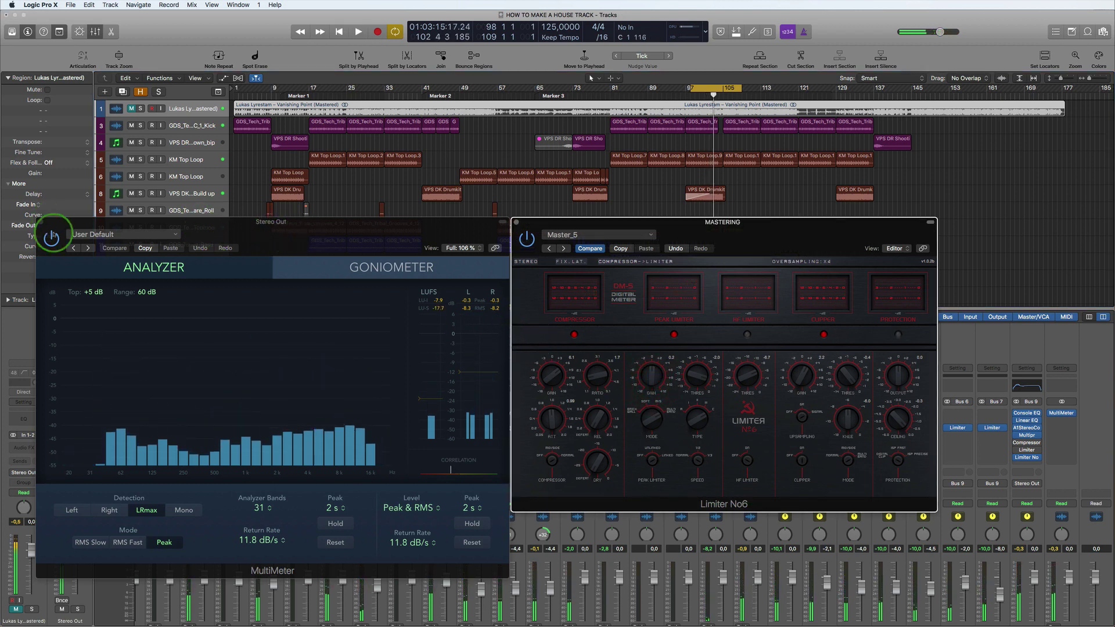
pyautogui.click(43, 224)
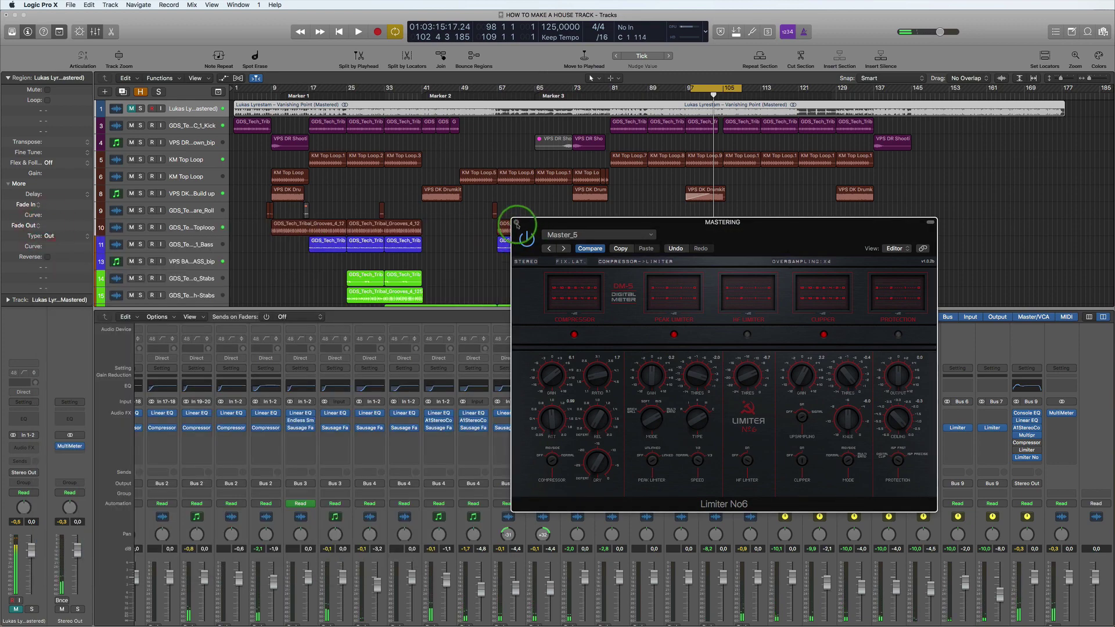
pyautogui.click(517, 222)
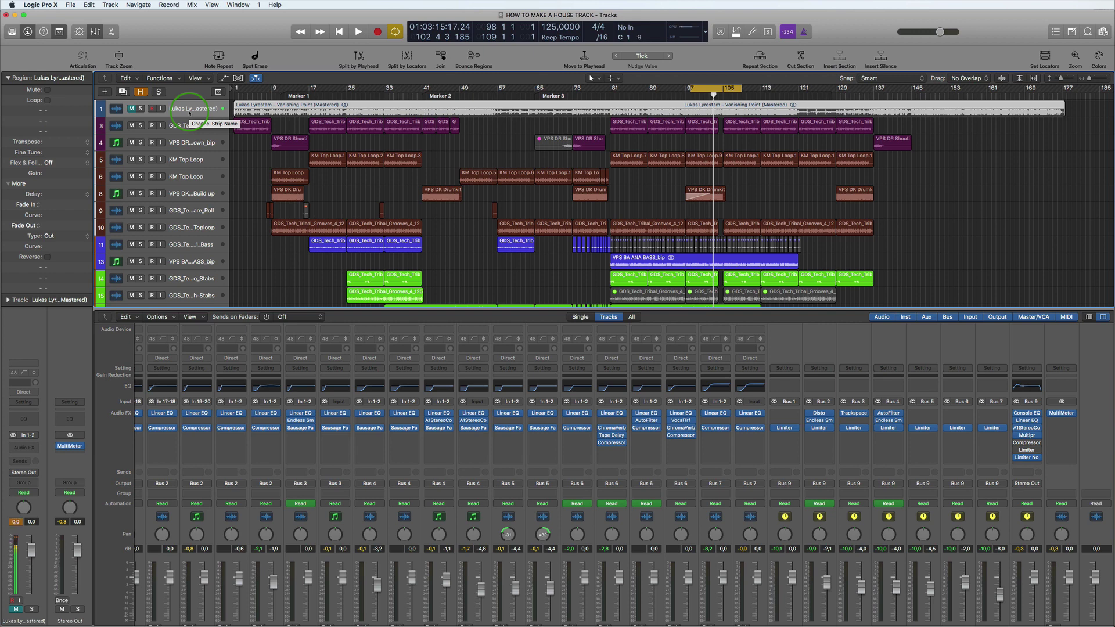
pyautogui.moveTo(428, 432)
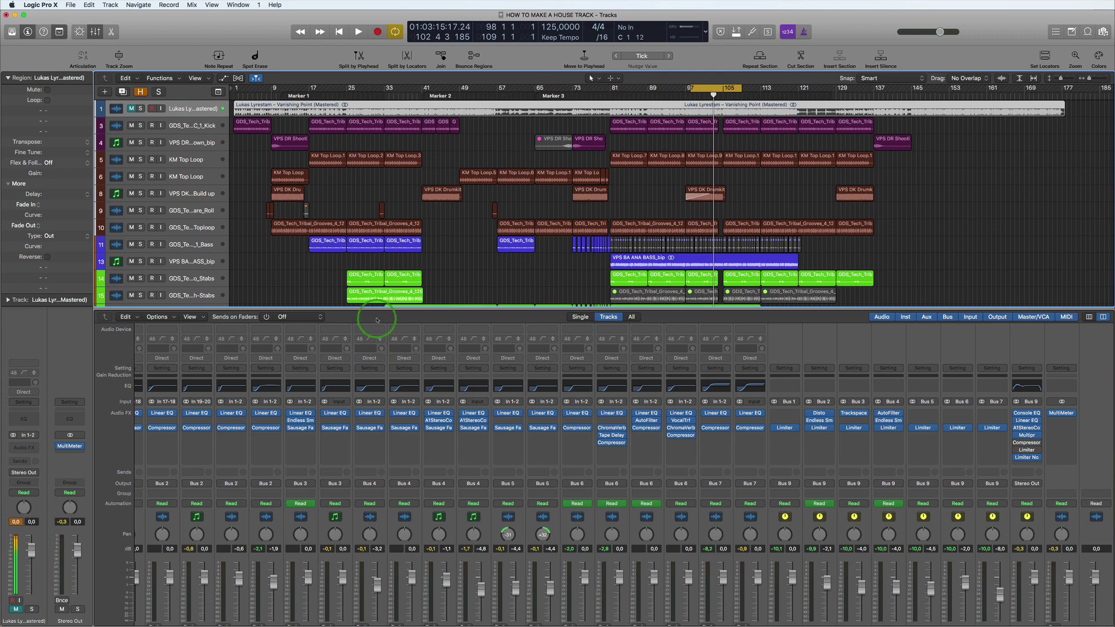
pyautogui.scroll(-5, 523, 415)
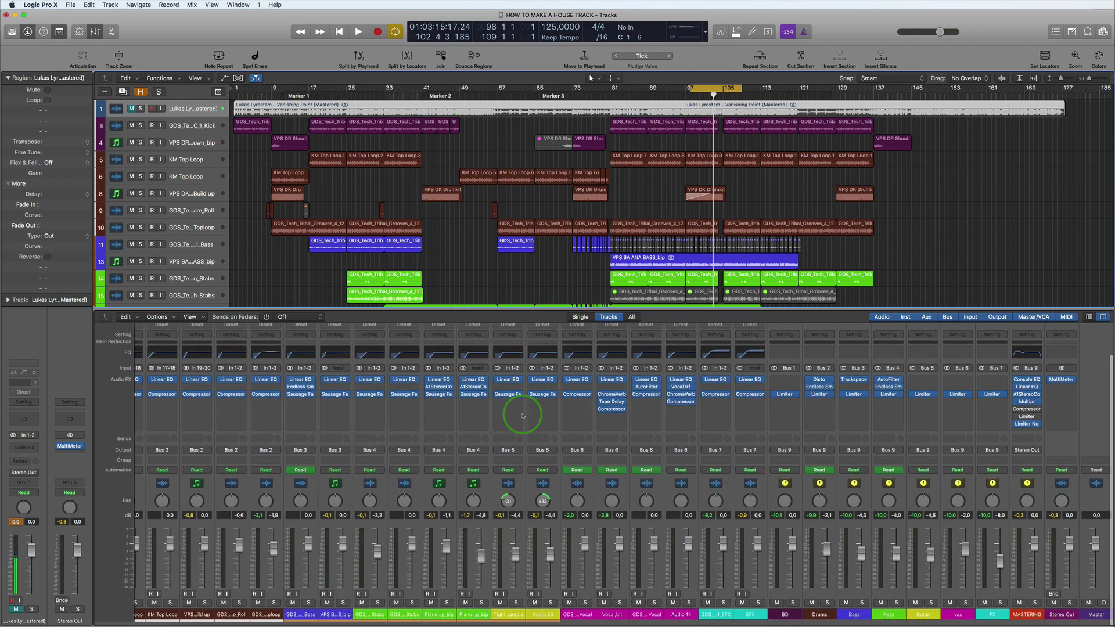
pyautogui.scroll(5, 523, 415)
pyautogui.scroll(-1, 522, 416)
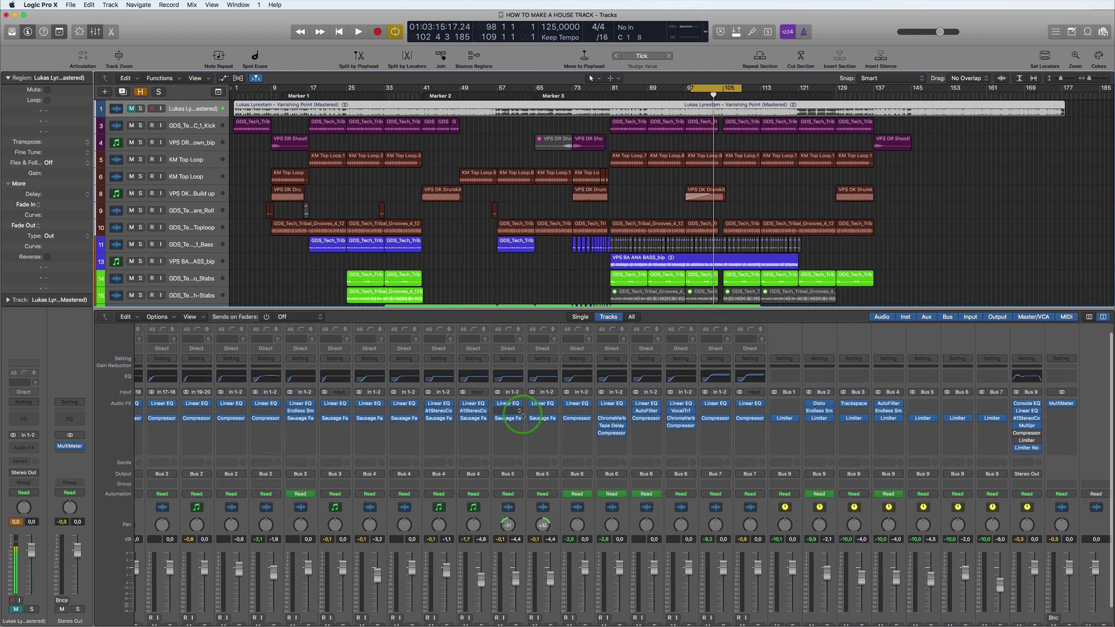